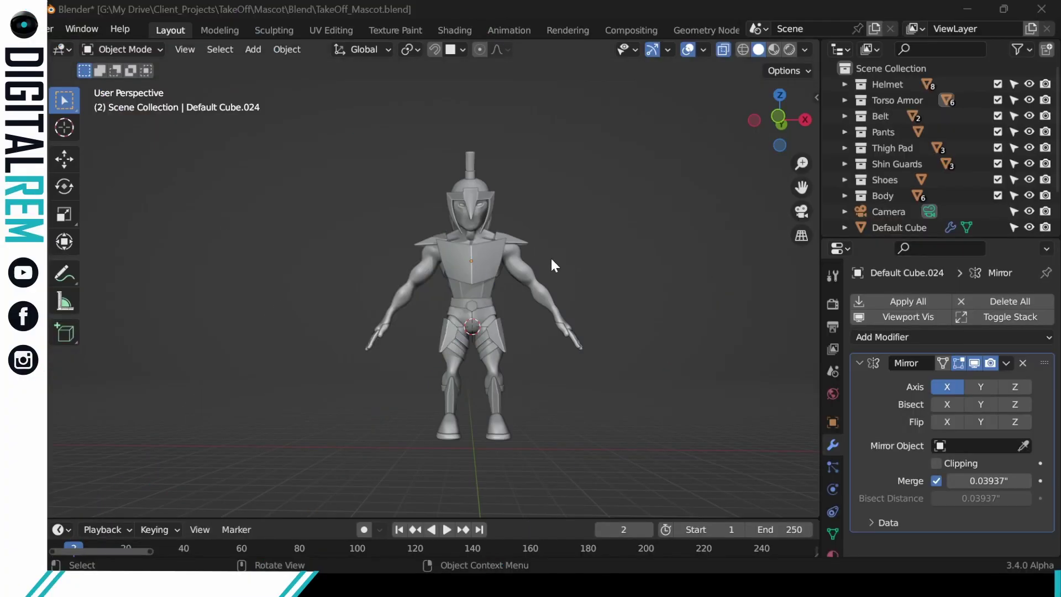
Step: Examine the armored mascot model from the front, side and close up
middle_click_drag(551, 260, 539, 219)
mouse_move(492, 288)
middle_mouse_down()
mouse_move(534, 269)
mouse_move(532, 252)
mouse_move(510, 290)
middle_mouse_up()
scroll(522, 264, "up", 4)
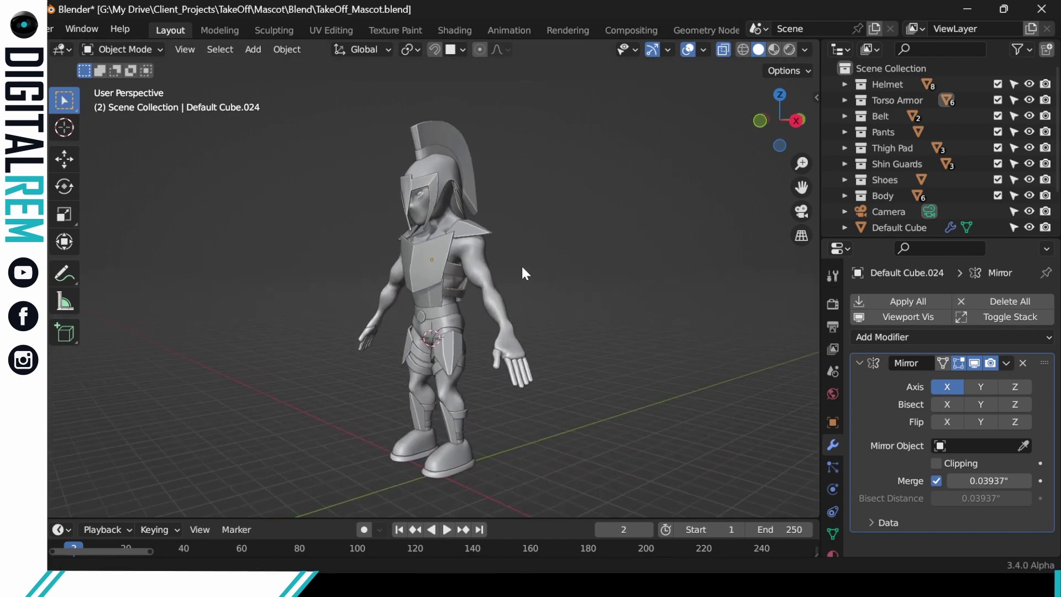
middle_click_drag(575, 242, 621, 237)
scroll(552, 277, "down", 2)
scroll(558, 250, "up", 2)
scroll(618, 230, "down", 5)
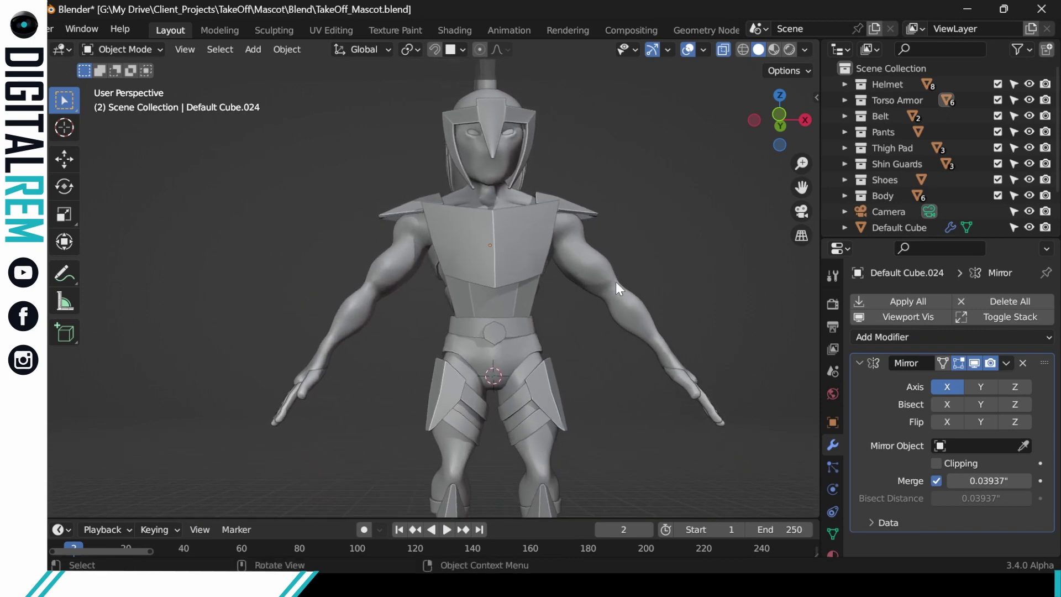
middle_click_drag(615, 282, 504, 367)
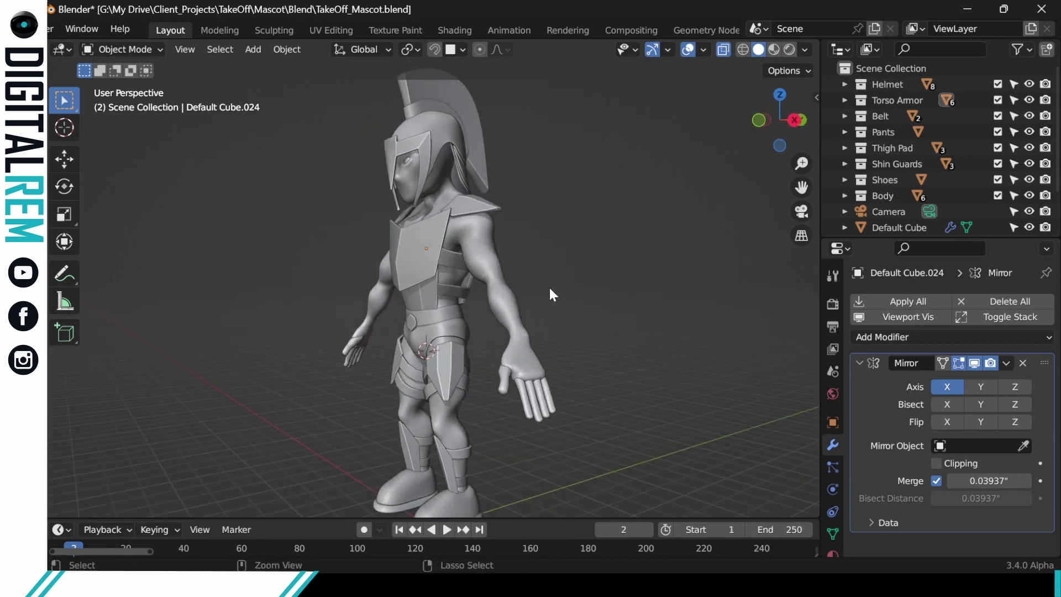
middle_click_drag(549, 290, 504, 425)
middle_click_drag(500, 325, 580, 334)
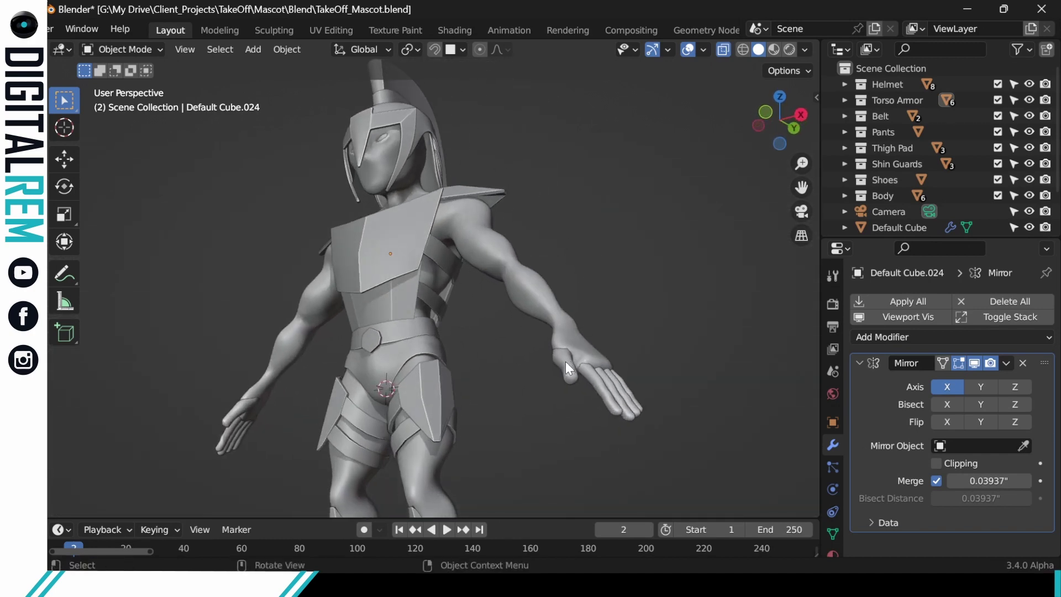
Step: Select the mascot's thumb and body meshes with the body as the active object, and save the file
left_click(566, 361)
left_click(578, 340, "shift")
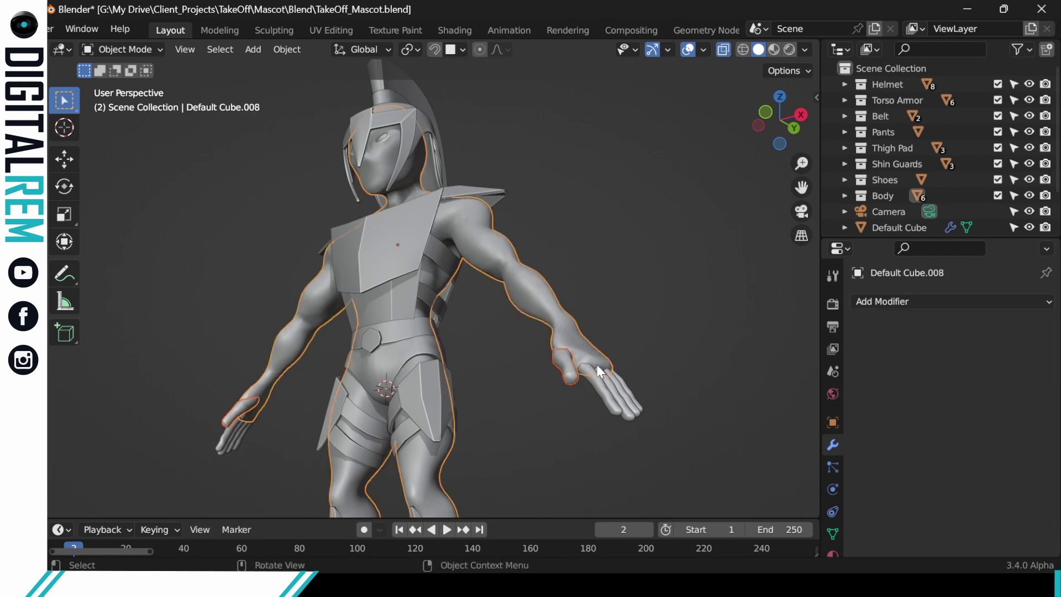
mouse_move(599, 316)
middle_mouse_down()
mouse_move(642, 340)
mouse_move(551, 345)
mouse_move(582, 324)
mouse_move(608, 330)
middle_mouse_up()
middle_click_drag(584, 294, 564, 316, "shift")
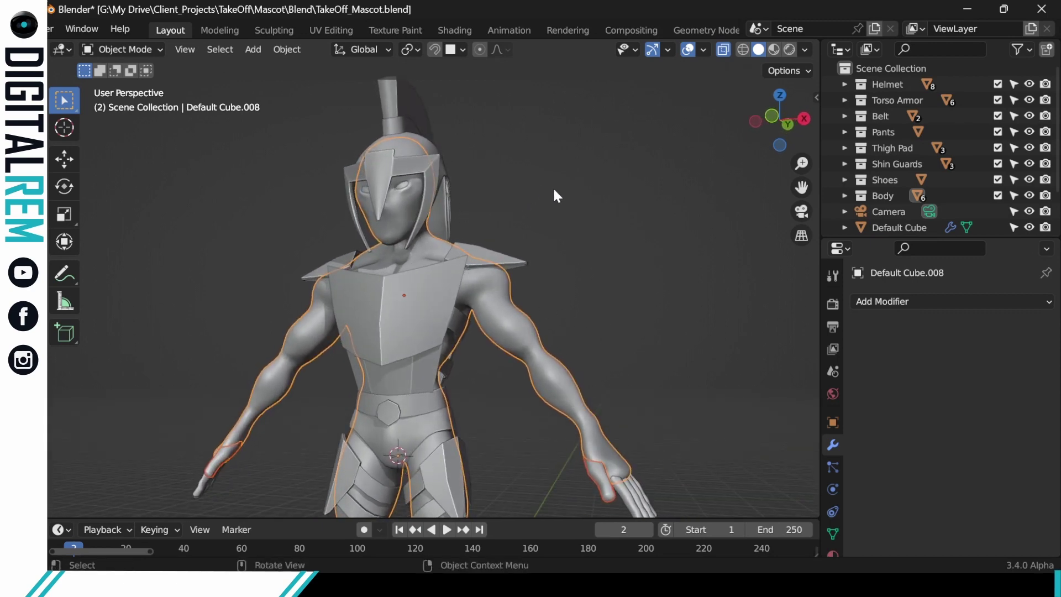
middle_click_drag(557, 196, 559, 264)
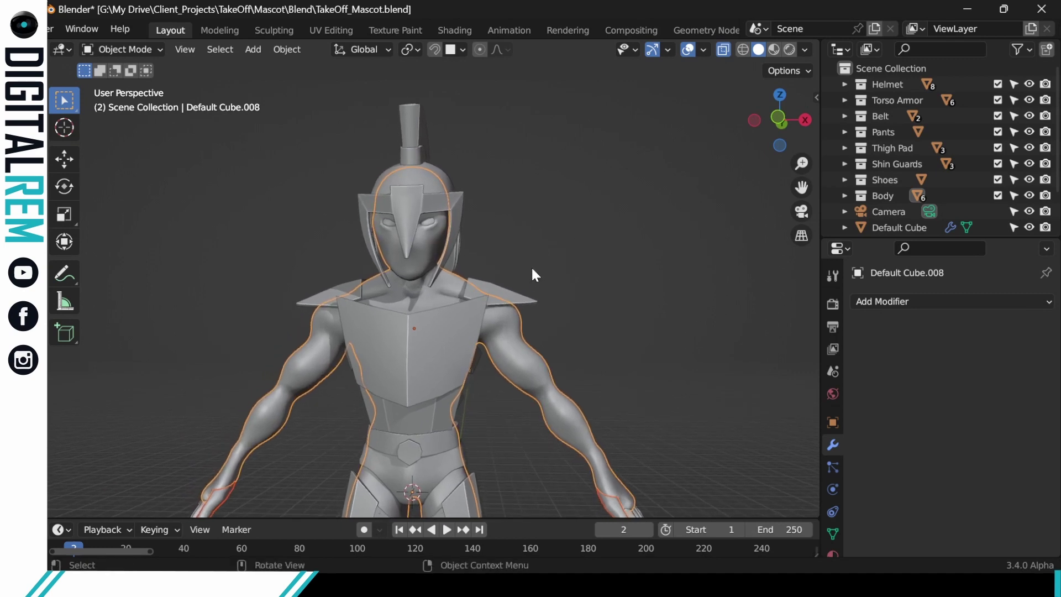
key("ctrl+s")
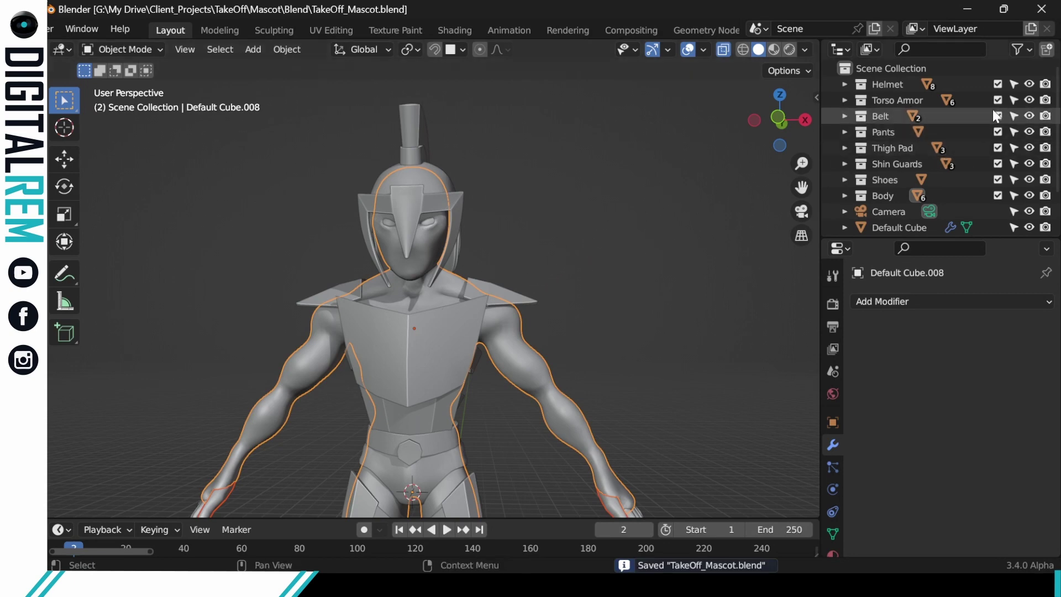
Step: Hide the Helmet collection in the viewport and inspect the mascot's bare head
left_click(1029, 85)
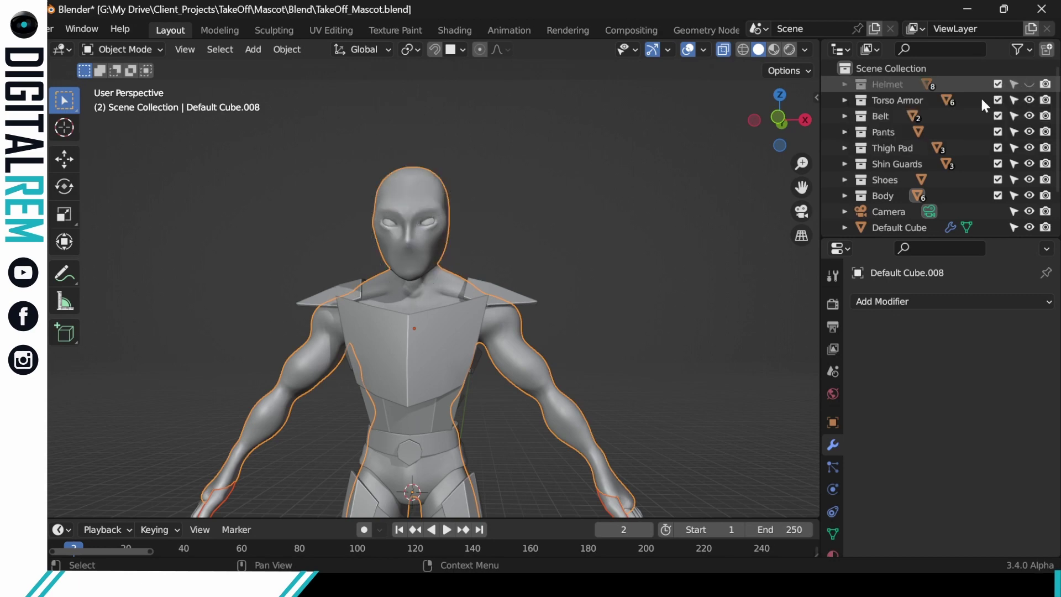
middle_click_drag(541, 233, 470, 266)
scroll(469, 267, "up", 8)
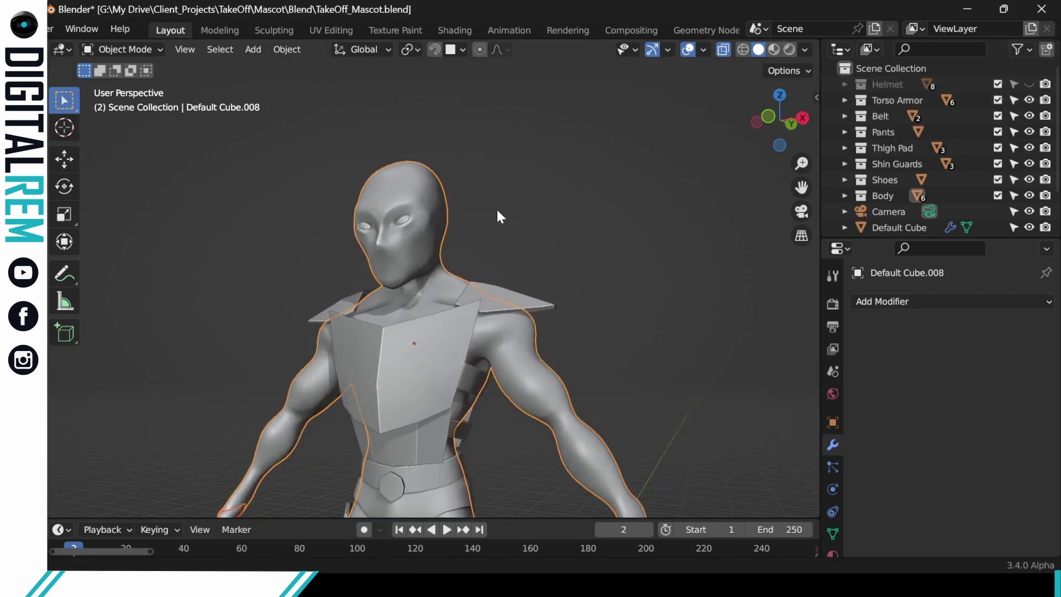
middle_click_drag(540, 237, 588, 263)
scroll(532, 256, "up", 2)
scroll(575, 276, "down", 2)
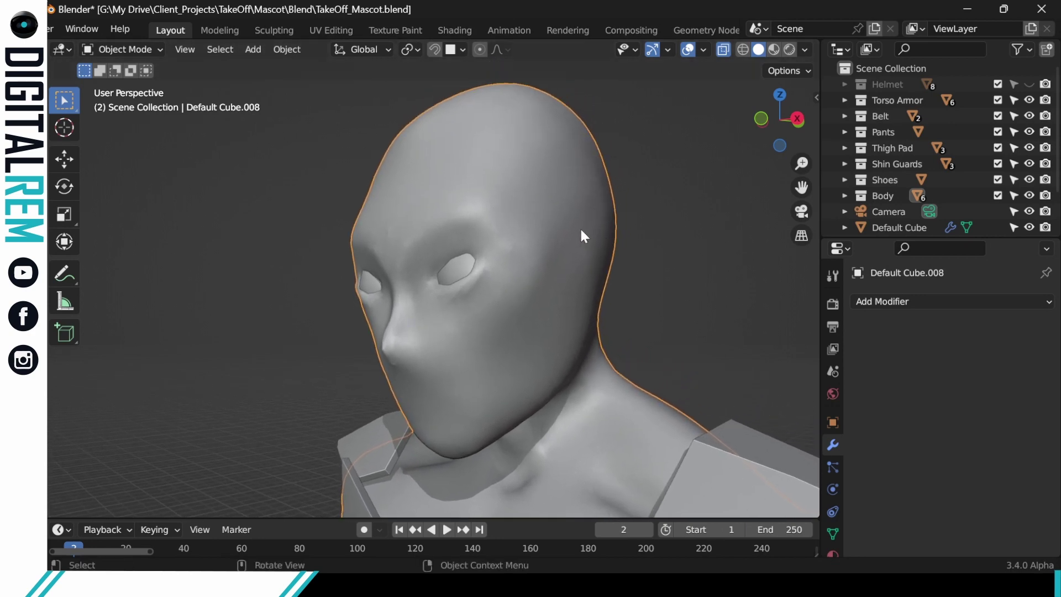
middle_click_drag(581, 231, 581, 252)
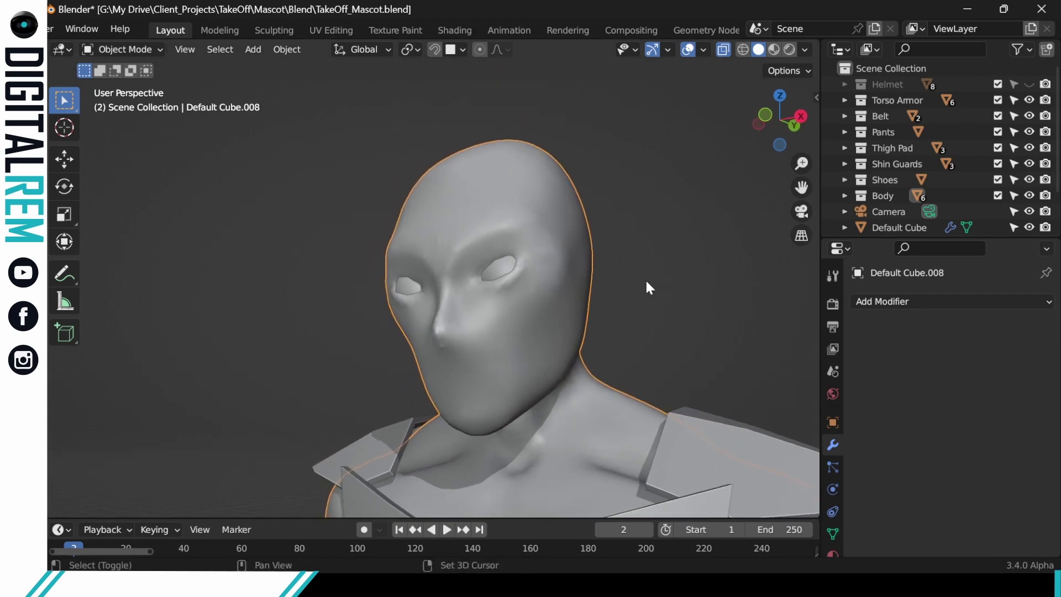
middle_click_drag(646, 282, 557, 206, "shift")
mouse_move(588, 265)
middle_mouse_down("shift")
mouse_move(584, 237)
mouse_move(557, 344)
mouse_move(580, 306)
mouse_move(580, 315)
mouse_move(641, 287)
mouse_move(666, 303)
mouse_move(629, 266)
mouse_move(599, 255)
middle_mouse_up("shift")
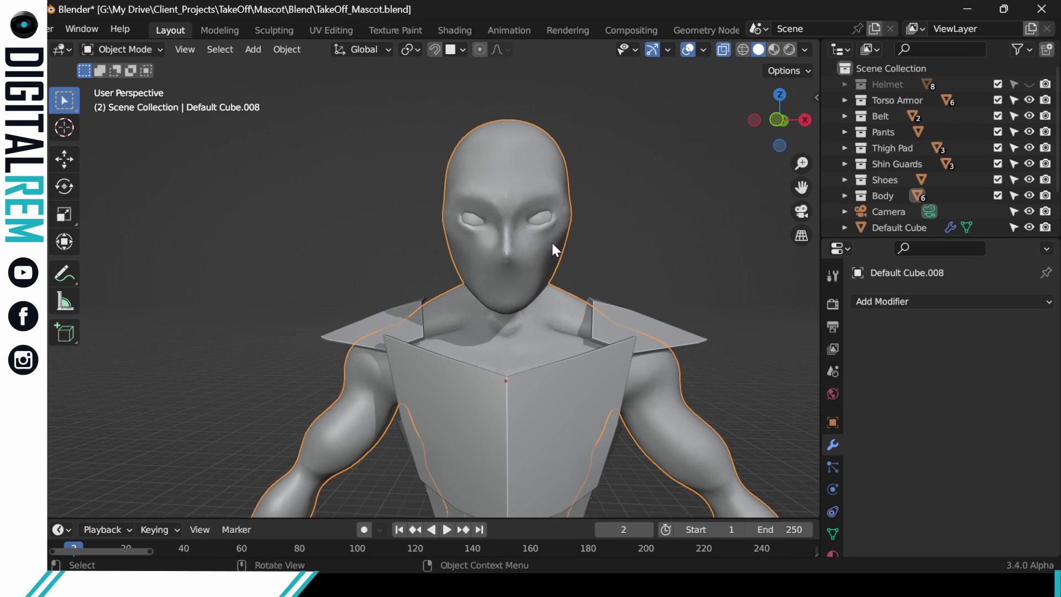
Step: Switch the body mesh from Object Mode to Sculpt Mode
key("ctrl+Tab")
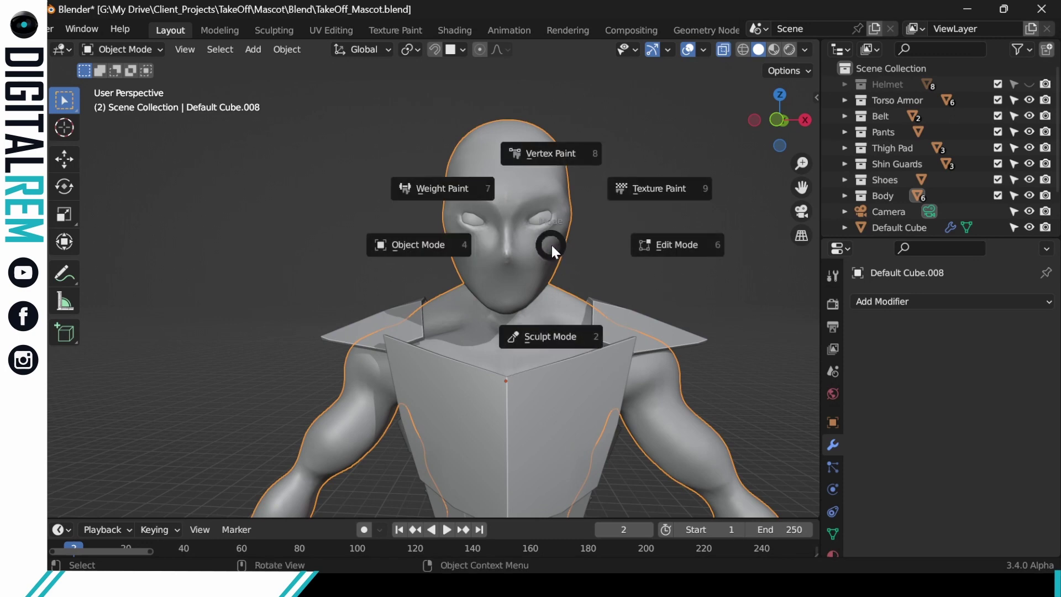
left_click(553, 246)
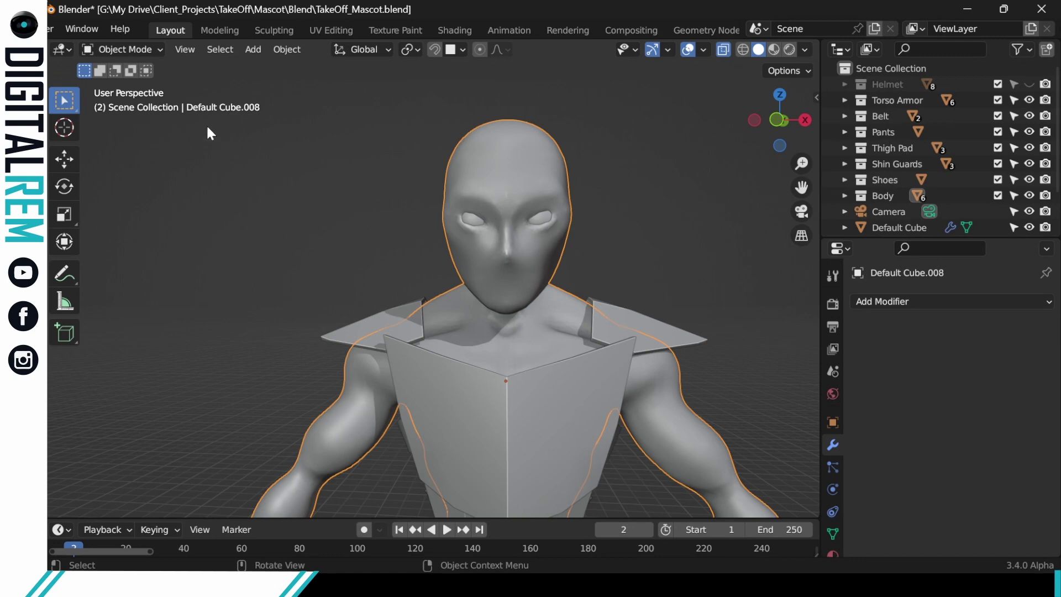
left_click(159, 50)
key("ctrl+Tab")
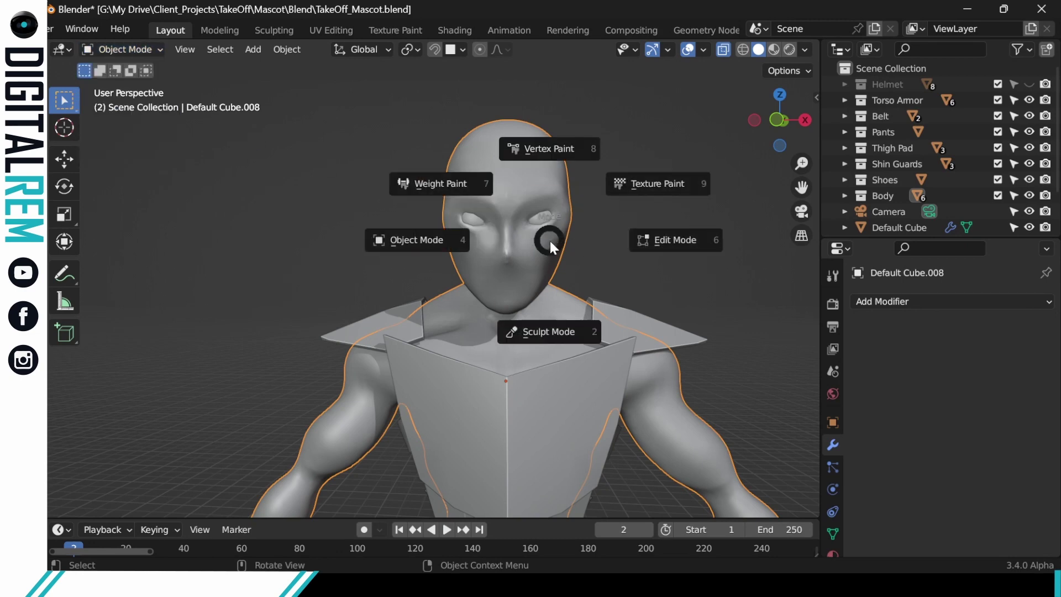
left_click(552, 334)
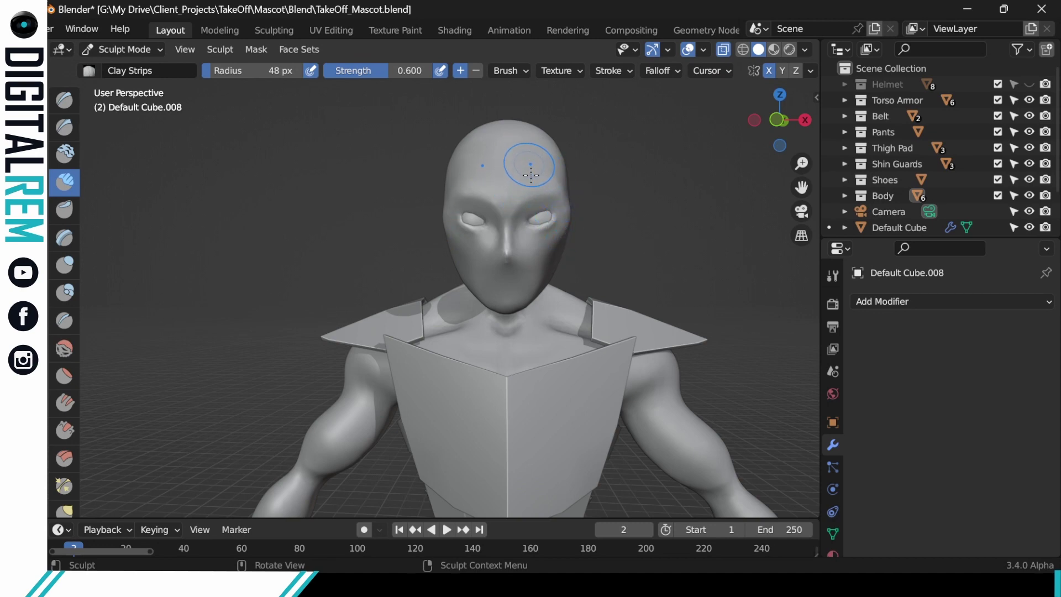
Step: Look through the available sculpting brushes
scroll(63, 169, "down", 8)
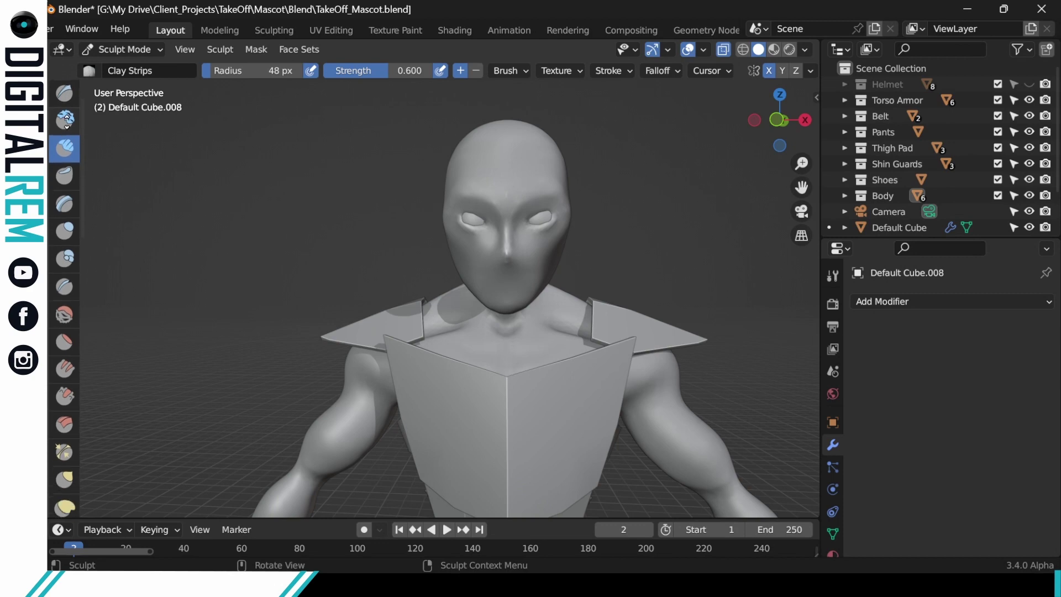
scroll(65, 221, "down", 10)
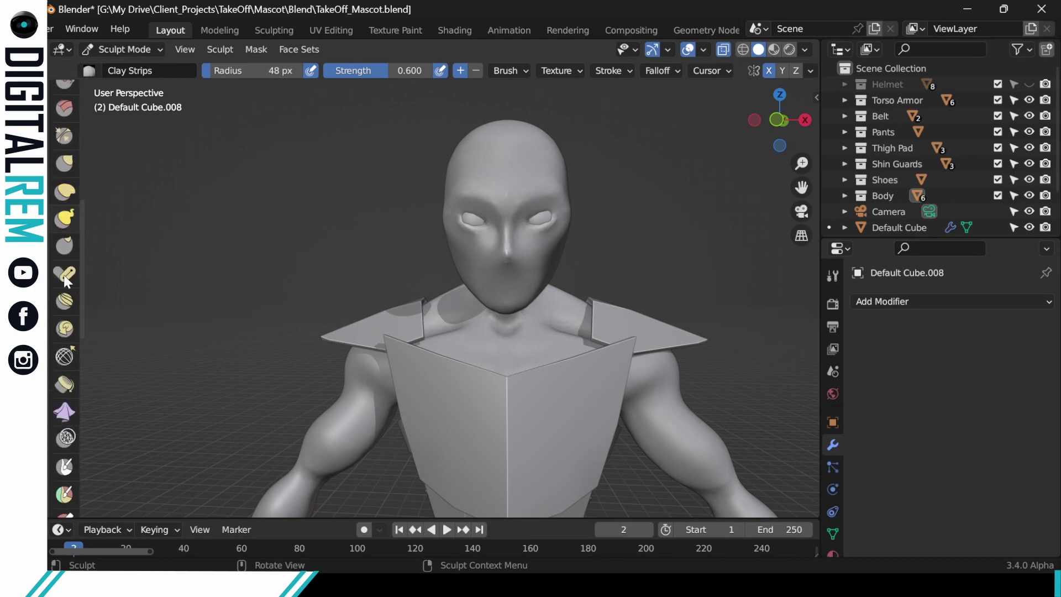
scroll(65, 276, "up", 10)
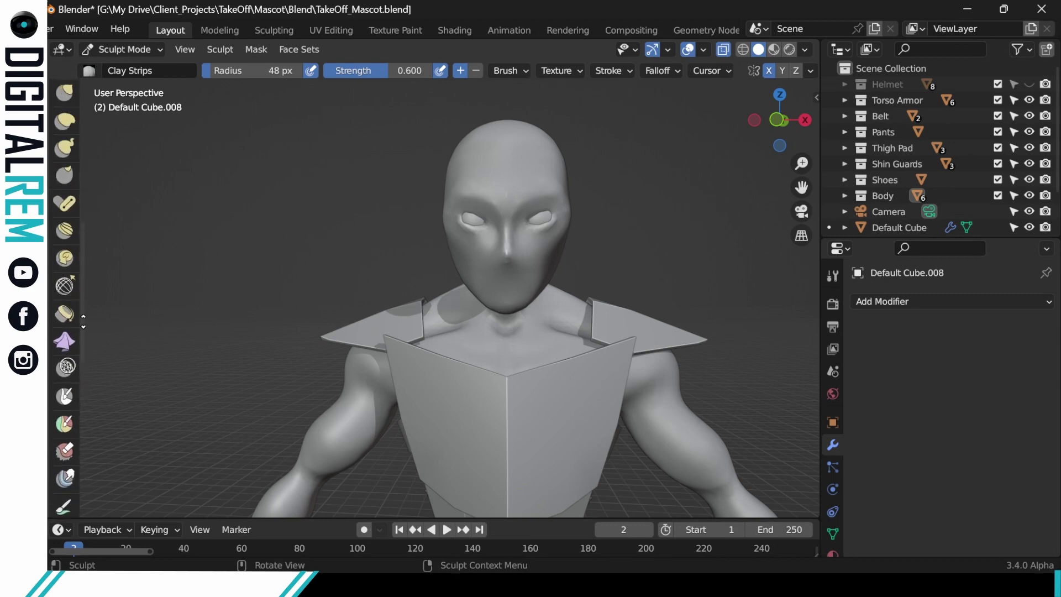
mouse_move(601, 204)
middle_mouse_down()
mouse_move(544, 227)
mouse_move(549, 266)
mouse_move(559, 194)
mouse_move(556, 248)
mouse_move(559, 227)
mouse_move(582, 247)
mouse_move(588, 230)
mouse_move(576, 229)
middle_mouse_up()
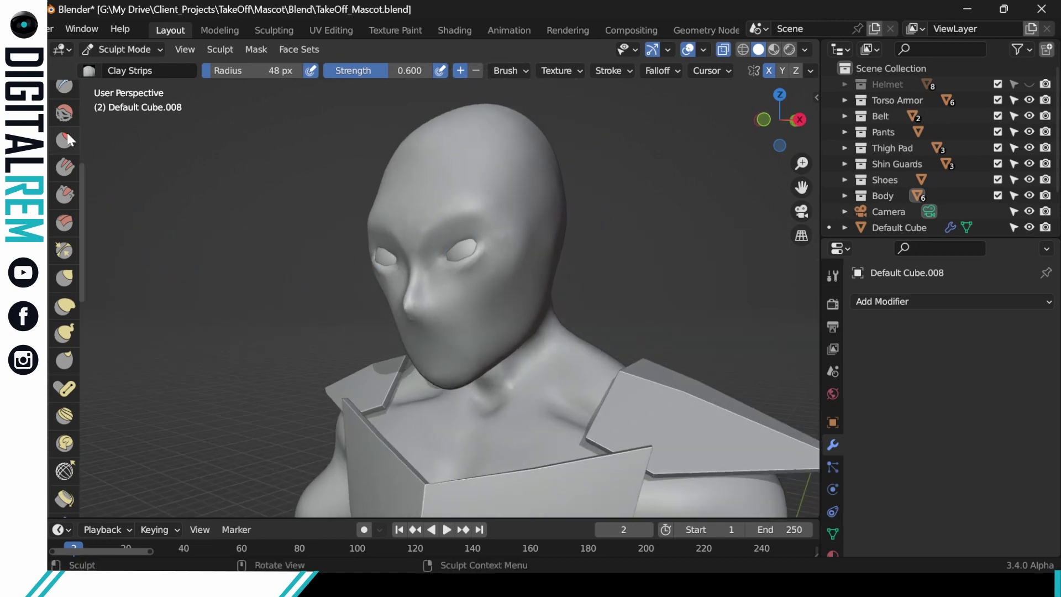
scroll(66, 139, "up", 3)
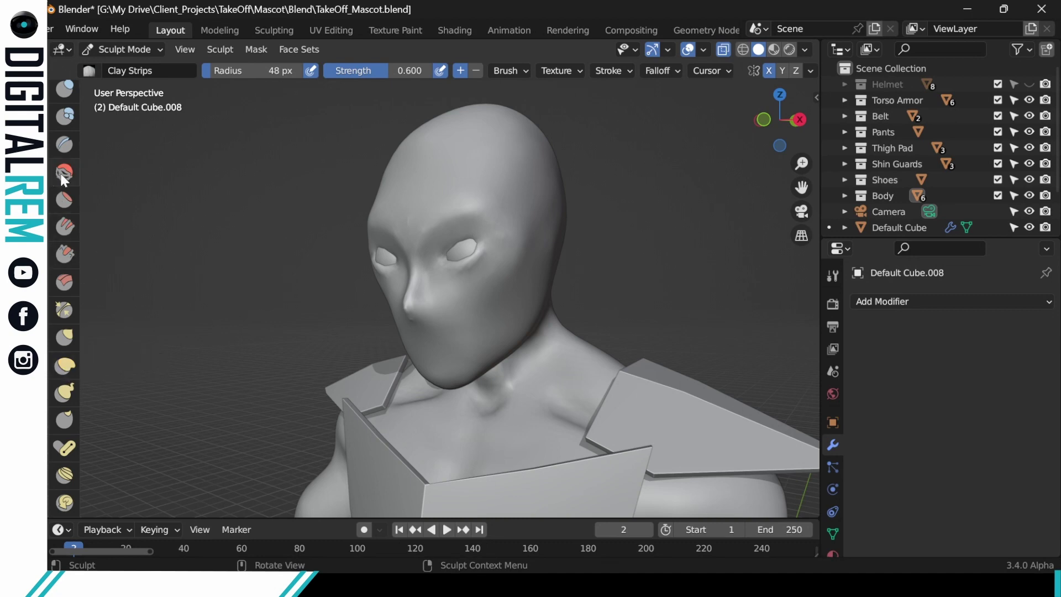
middle_click_drag(62, 175, 67, 316)
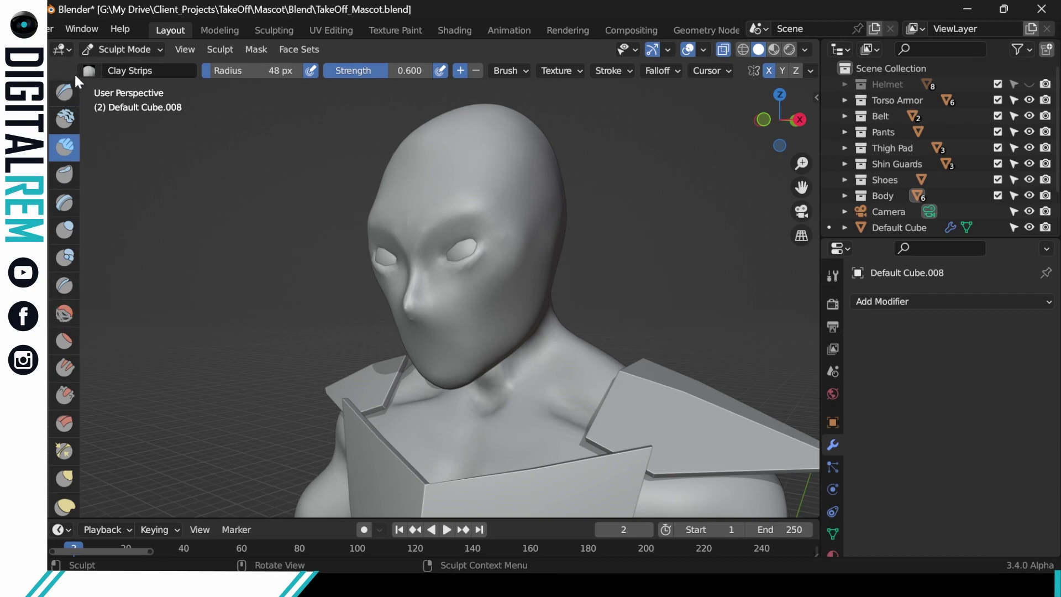
middle_click_drag(68, 99, 69, 121)
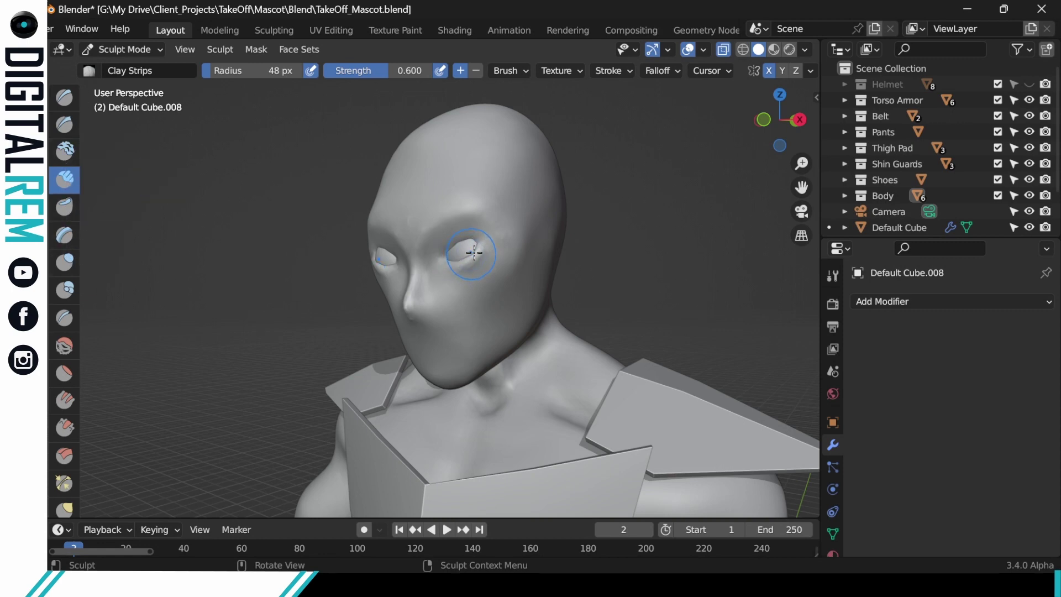
Step: Choose the Smooth brush and soften the temple and upper cheek beside the mascot's eye
middle_click_drag(474, 252, 534, 249)
mouse_move(535, 251)
middle_mouse_down("ctrl")
mouse_move(533, 266)
mouse_move(552, 266)
mouse_move(540, 288)
mouse_move(546, 272)
mouse_move(586, 253)
mouse_move(554, 267)
middle_mouse_up("ctrl")
scroll(534, 266, "up", 3)
scroll(553, 237, "up", 2)
scroll(546, 272, "down", 1)
scroll(555, 266, "up", 1)
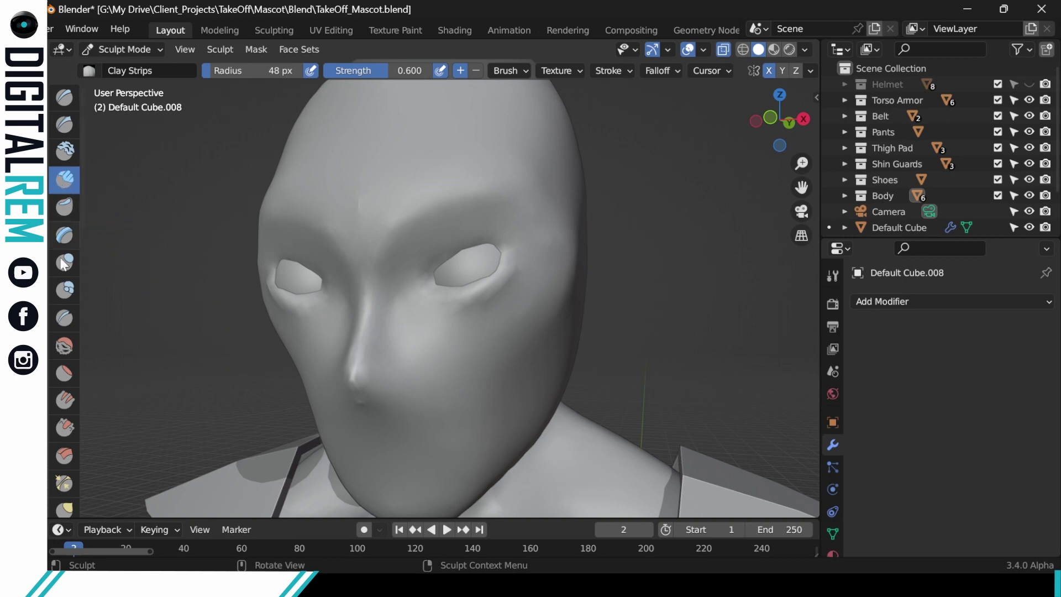
left_click(64, 346)
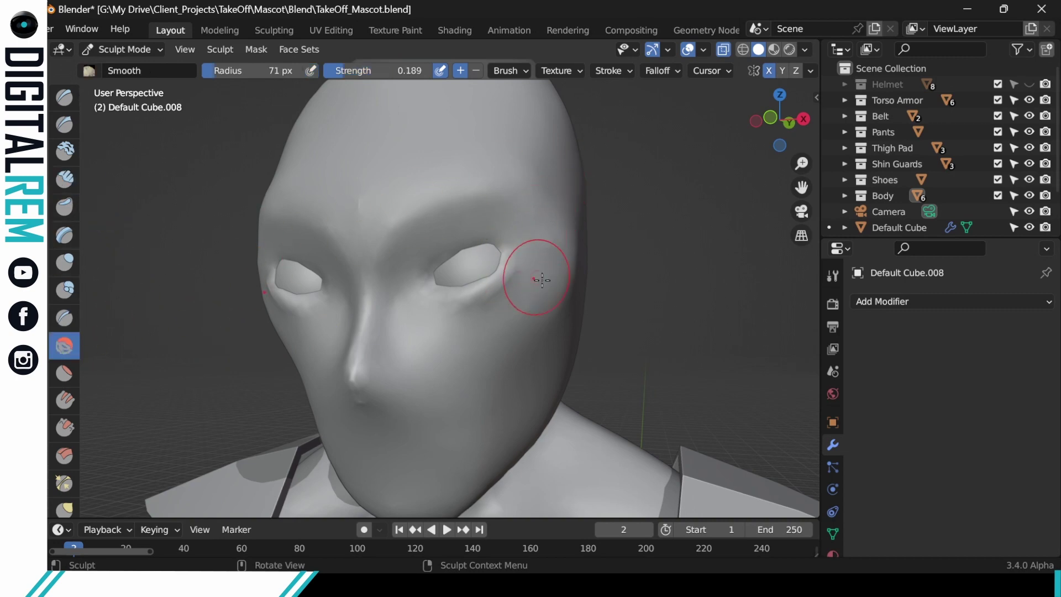
middle_click_drag(540, 270, 514, 278)
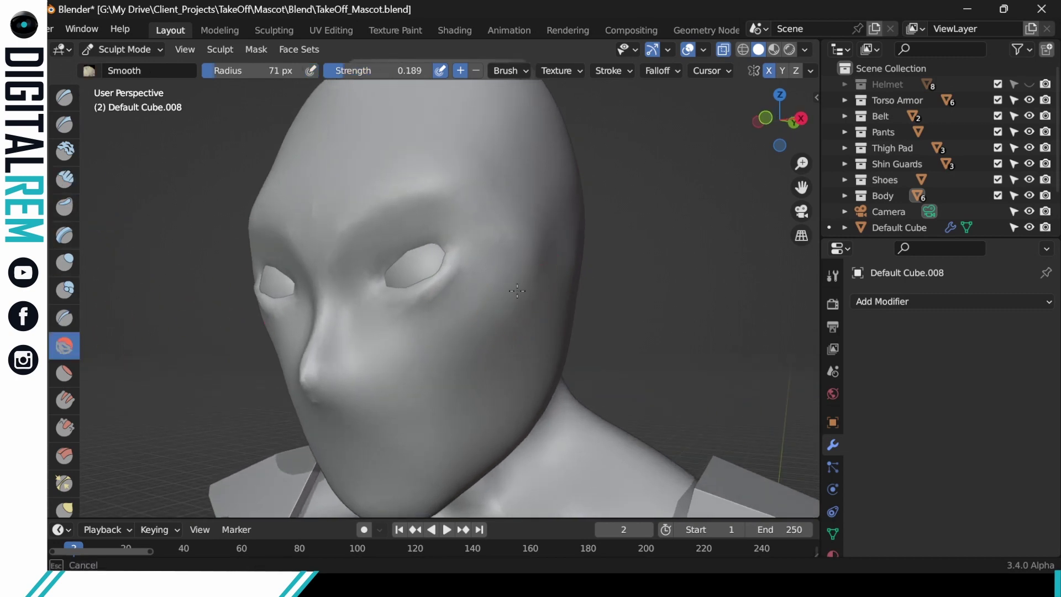
left_click_drag(528, 244, 533, 227)
middle_click_drag(556, 235, 523, 240)
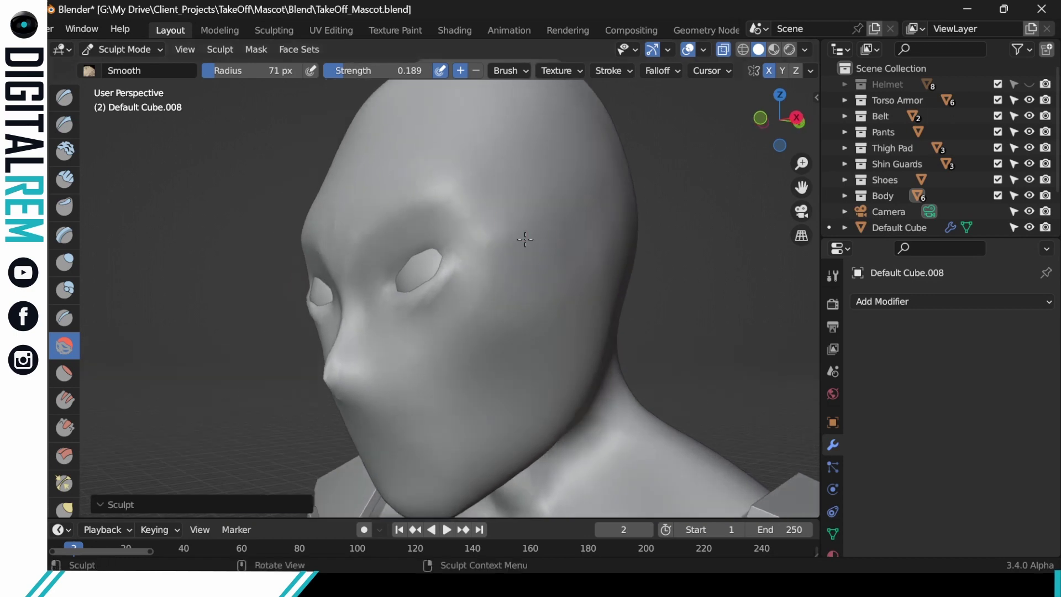
left_click_drag(537, 280, 554, 264)
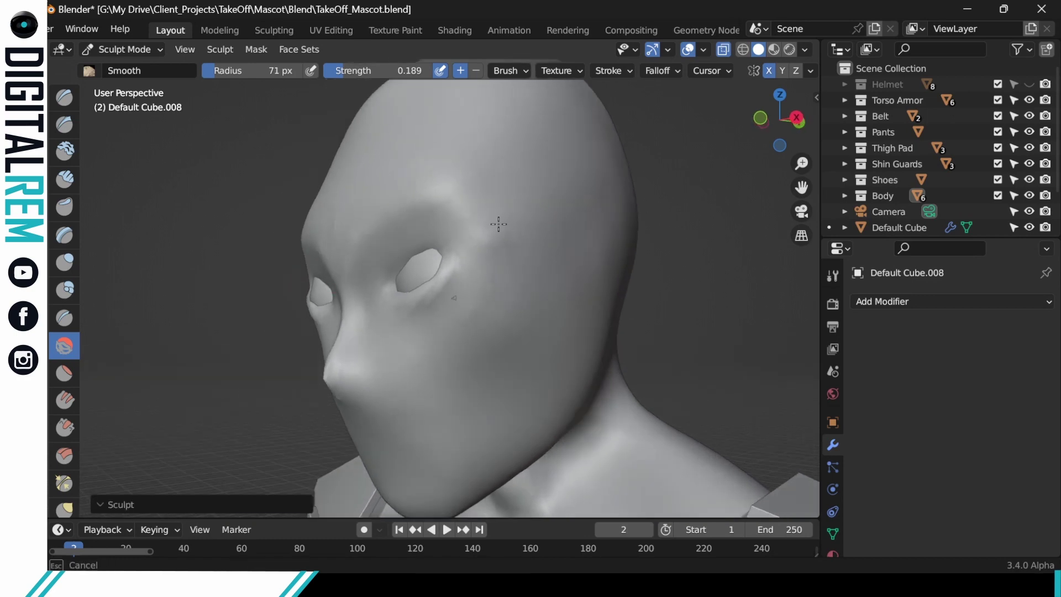
mouse_move(502, 226)
left_mouse_down()
mouse_move(487, 278)
mouse_move(526, 238)
left_mouse_up()
Step: Smooth the inner brow near the nose bridge, and undo the trial smoothing stroke below the eye
mouse_move(521, 263)
middle_mouse_down()
mouse_move(580, 249)
mouse_move(559, 254)
middle_mouse_up()
mouse_move(522, 307)
middle_mouse_down()
mouse_move(511, 288)
mouse_move(525, 237)
mouse_move(490, 273)
mouse_move(483, 216)
mouse_move(401, 224)
mouse_move(473, 201)
mouse_move(452, 212)
middle_mouse_up()
left_click_drag(376, 243, 332, 293)
middle_click_drag(433, 221, 418, 305)
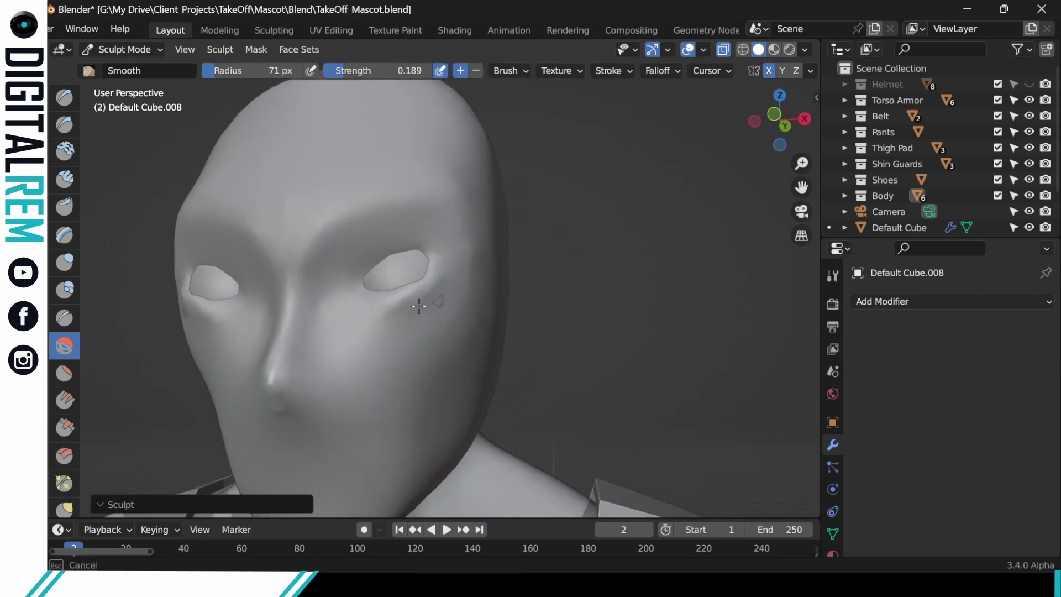
left_click_drag(407, 303, 428, 298)
key("ctrl+z")
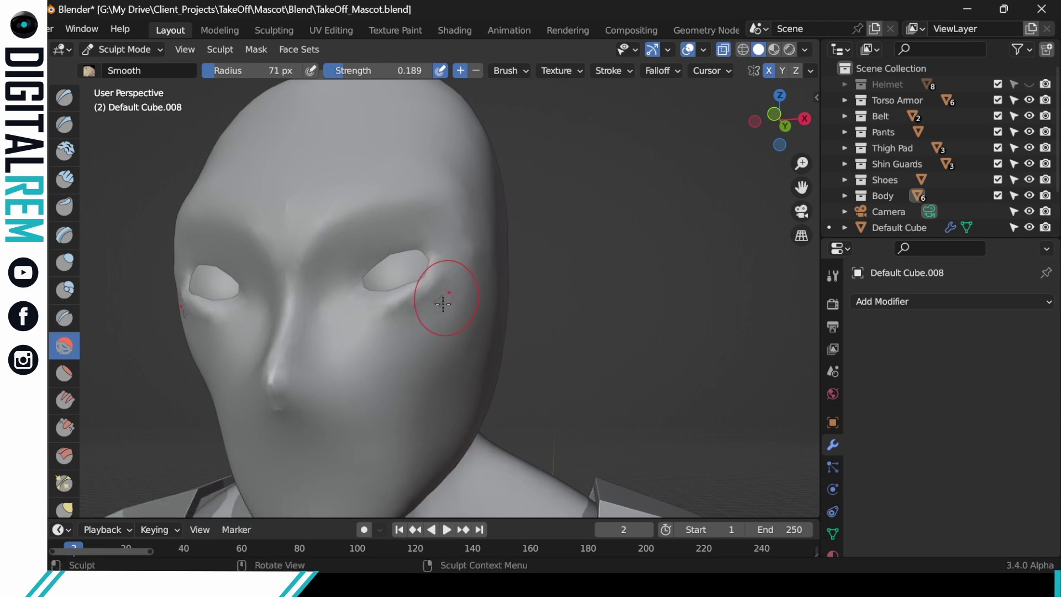
Step: Smooth the surface from the outer cheek up to the temple beside the eye
middle_click_drag(447, 301, 442, 299)
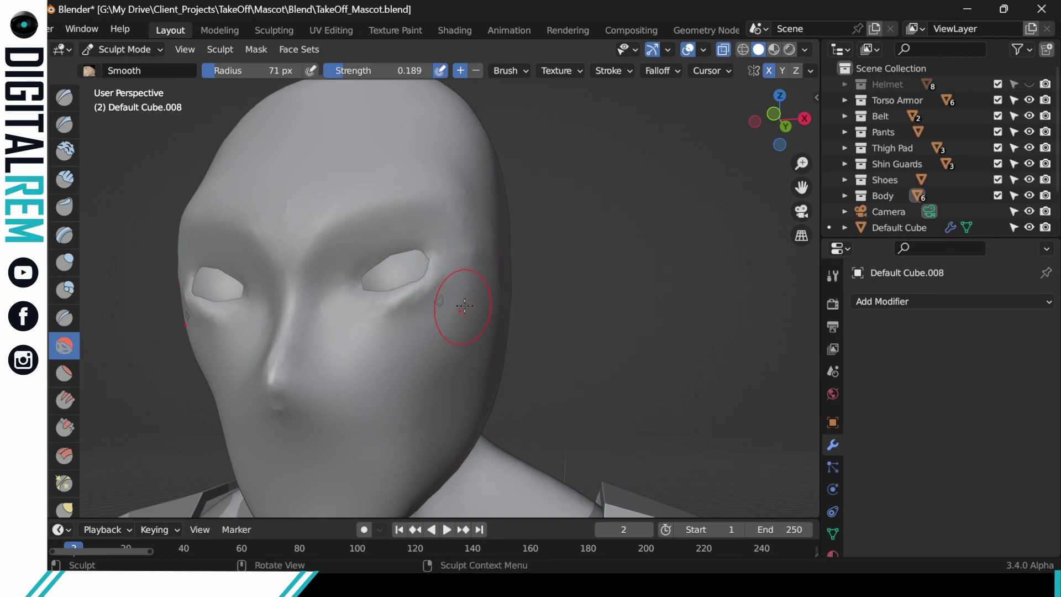
middle_click_drag(464, 306, 473, 252)
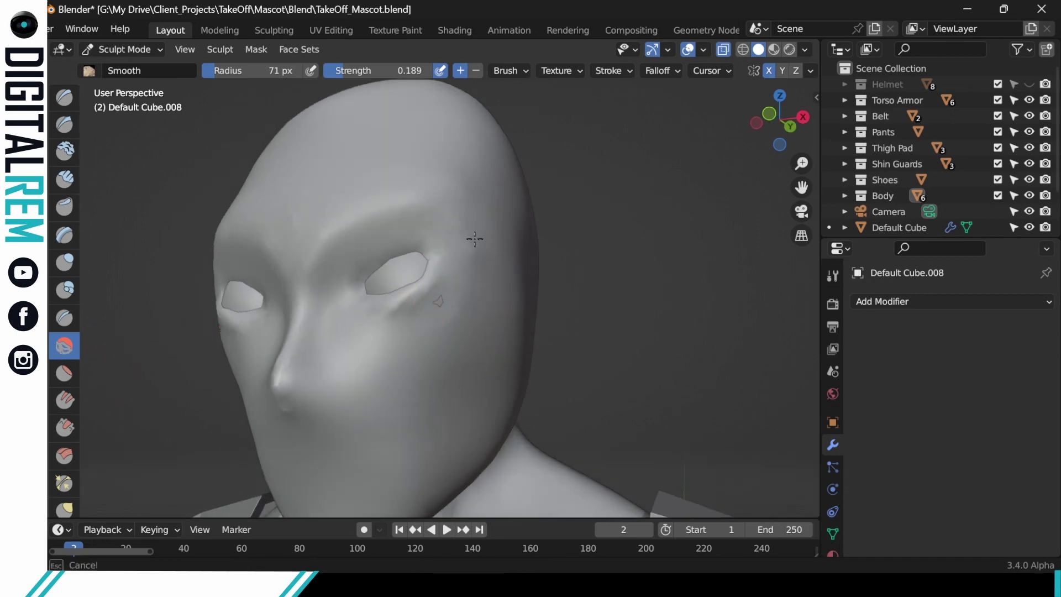
left_click_drag(491, 280, 475, 216)
left_click_drag(474, 210, 475, 199)
Step: Smooth the area between the brows and soften the side and tip of the nose
mouse_move(304, 211)
left_mouse_down()
mouse_move(300, 280)
mouse_move(315, 237)
left_mouse_up()
middle_click_drag(306, 282, 355, 277)
mouse_move(288, 403)
left_mouse_down()
mouse_move(284, 427)
mouse_move(306, 406)
mouse_move(296, 382)
mouse_move(314, 364)
left_mouse_up()
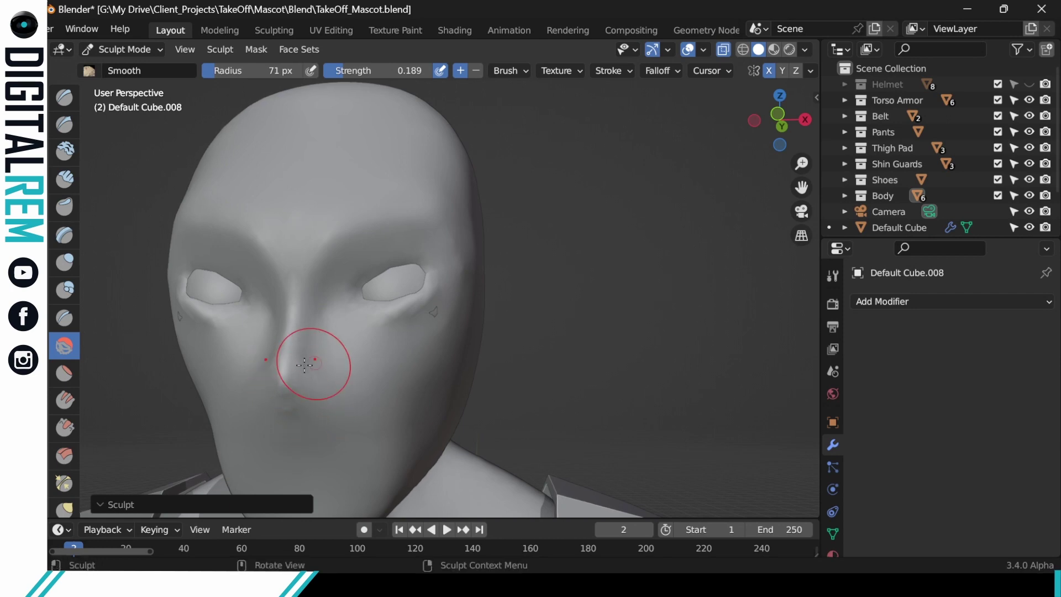
middle_click_drag(313, 365, 280, 322)
mouse_move(315, 348)
left_mouse_down()
mouse_move(306, 384)
mouse_move(308, 331)
left_mouse_up()
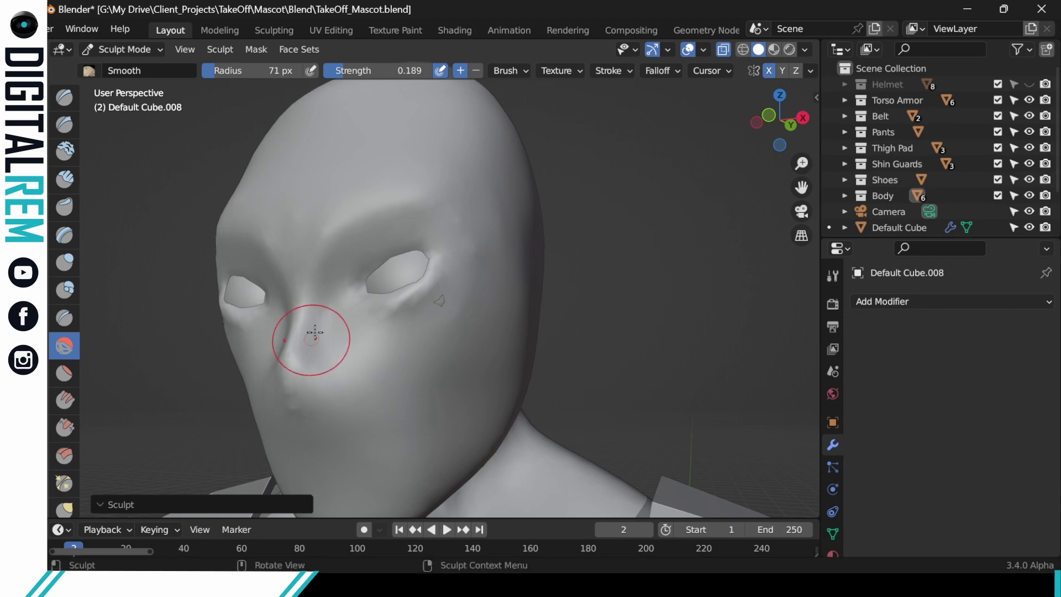
Step: Try smoothing the side of the nose toward its tip, and undo the last two smoothing strokes
middle_click_drag(308, 331, 307, 351)
mouse_move(308, 350)
left_mouse_down()
mouse_move(290, 386)
mouse_move(302, 387)
left_mouse_up()
mouse_move(302, 387)
middle_mouse_down()
mouse_move(374, 350)
mouse_move(486, 332)
mouse_move(516, 365)
middle_mouse_up()
key("ctrl+z")
key("ctrl+z")
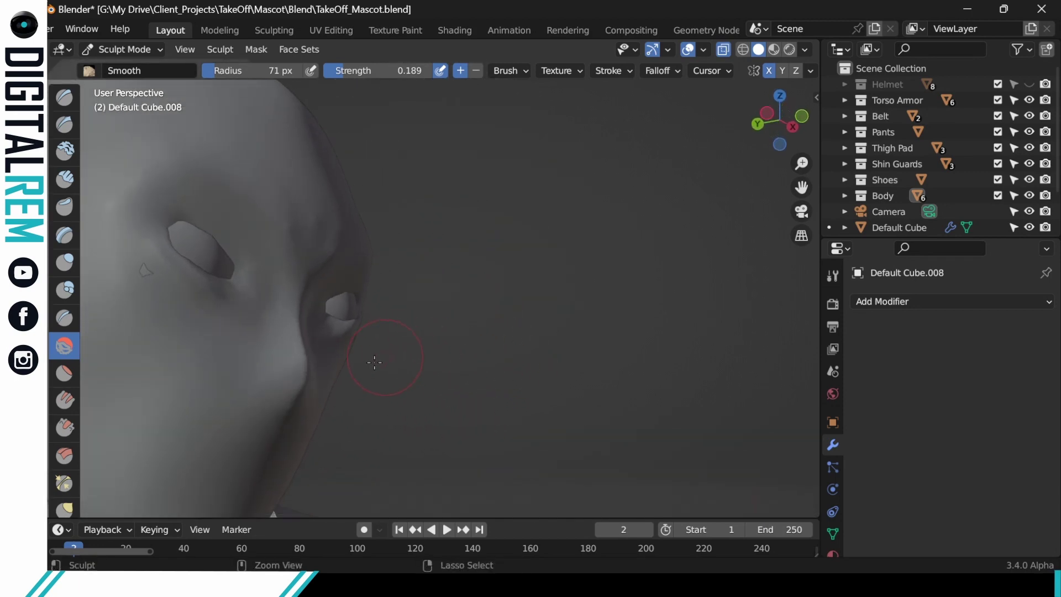
middle_click_drag(401, 321, 423, 295, "ctrl")
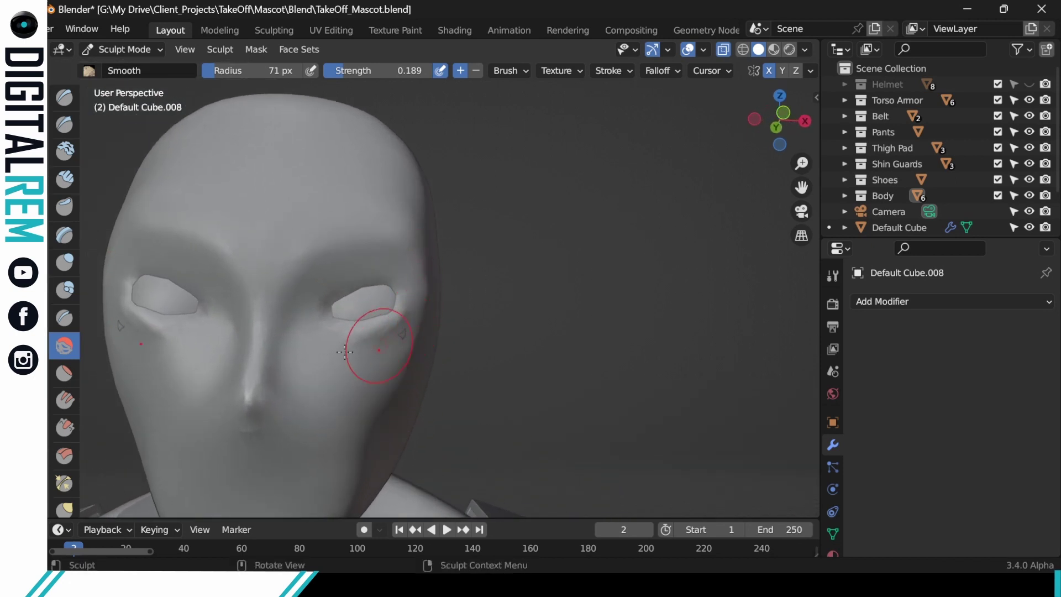
Step: Choose the Clay Strips brush and sculpt the area below the eye's outer corner
left_click(68, 181)
left_click_drag(413, 335, 385, 343)
middle_click_drag(425, 319, 401, 341)
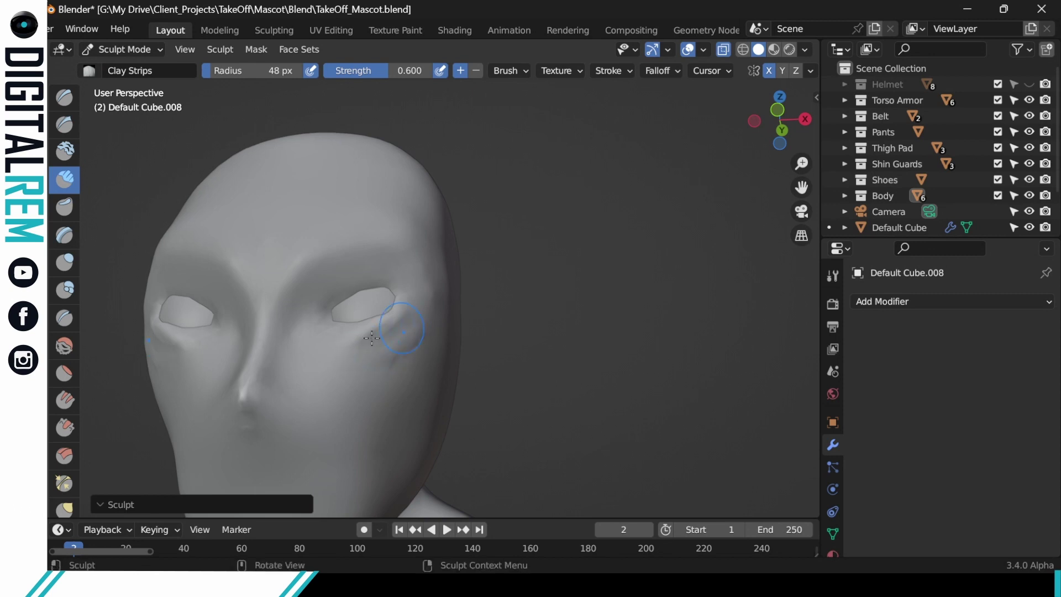
mouse_move(372, 338)
left_mouse_down()
mouse_move(337, 340)
mouse_move(385, 335)
left_mouse_up()
mouse_move(385, 331)
middle_mouse_down()
mouse_move(417, 314)
mouse_move(445, 323)
mouse_move(466, 289)
mouse_move(389, 298)
middle_mouse_up()
Step: Sculpt around the inner eye corner beside the nose bridge and extend the form beneath the eye
mouse_move(317, 296)
left_mouse_down()
mouse_move(347, 293)
mouse_move(343, 280)
left_mouse_up()
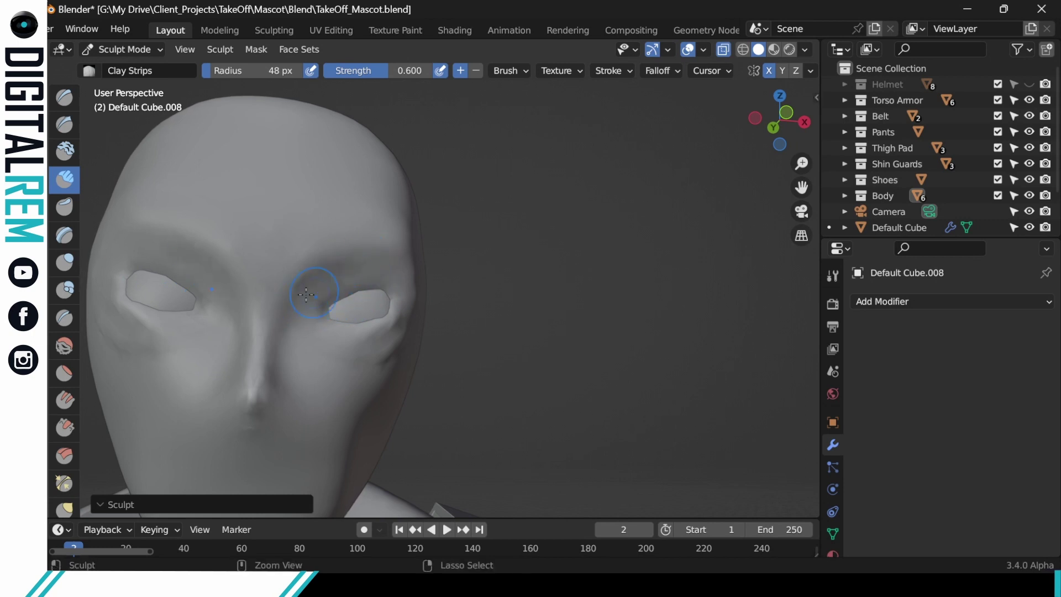
middle_click_drag(389, 245, 332, 323)
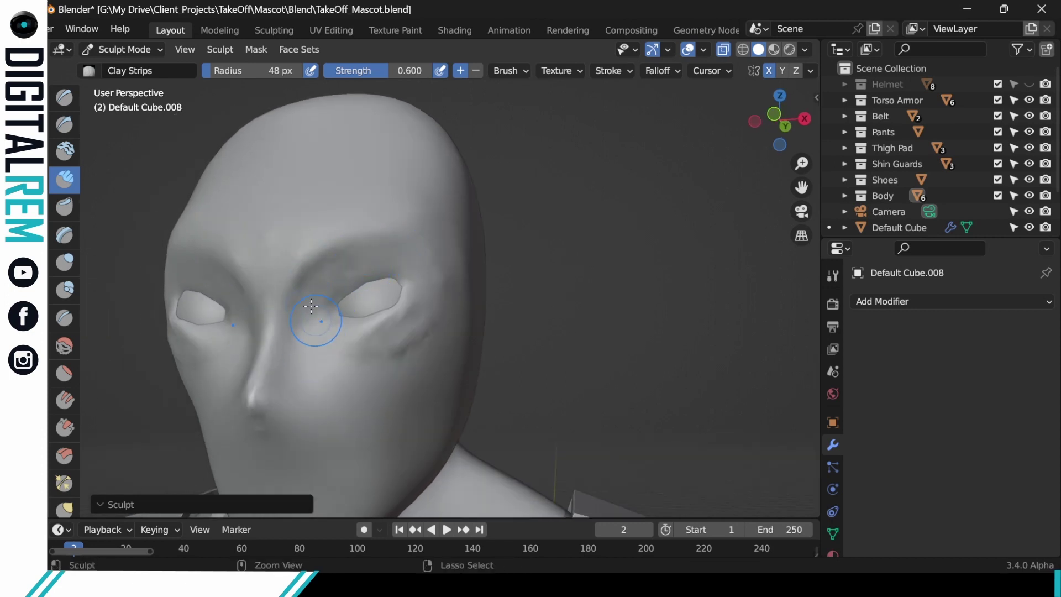
middle_click_drag(319, 308, 323, 324)
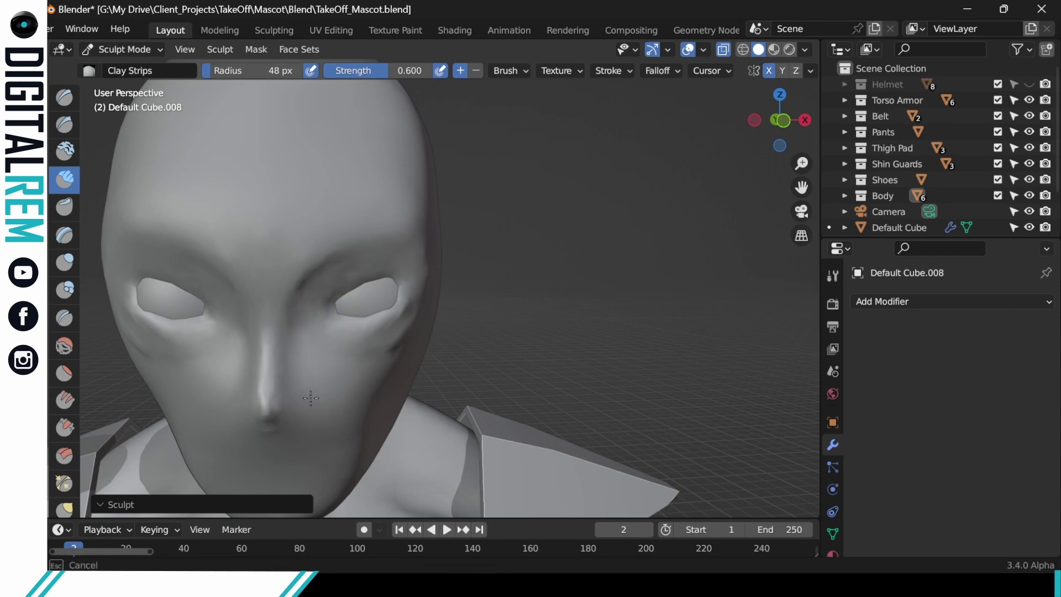
middle_click_drag(329, 413, 323, 353)
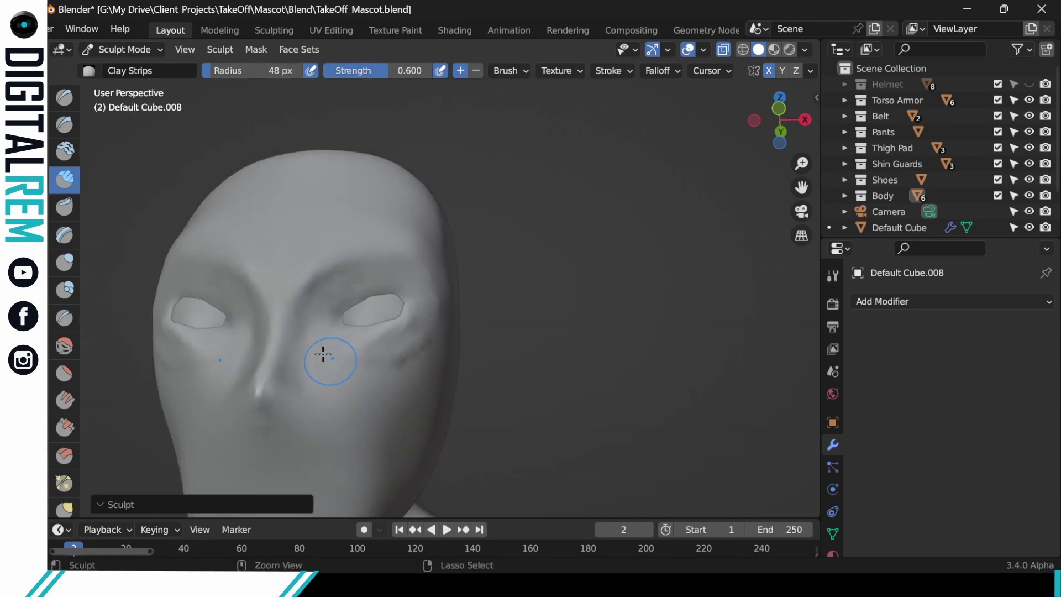
middle_click_drag(359, 384, 328, 347)
mouse_move(350, 400)
middle_mouse_down()
mouse_move(462, 324)
mouse_move(387, 353)
mouse_move(377, 342)
middle_mouse_up()
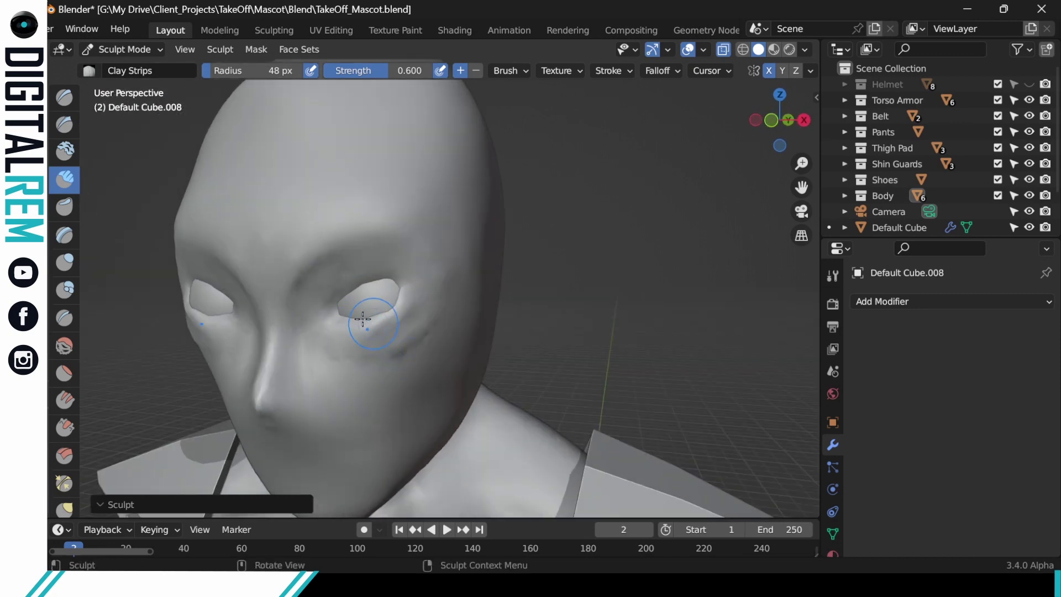
Step: Blend the strokes from the outer eye corner down to the cheek, and build up a rounder nose tip
middle_click_drag(396, 300, 426, 282)
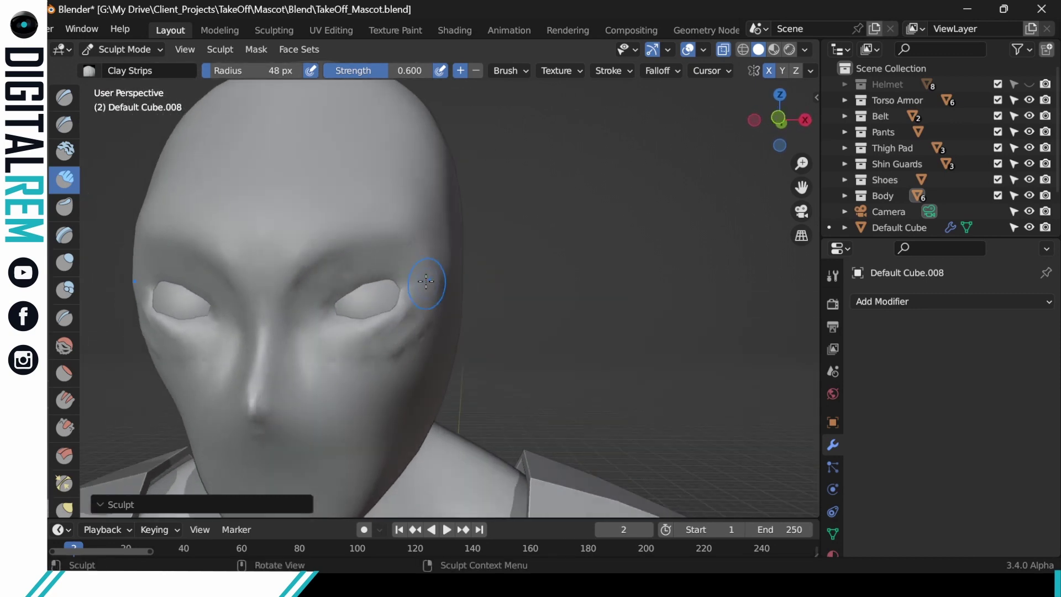
left_click_drag(423, 286, 367, 349)
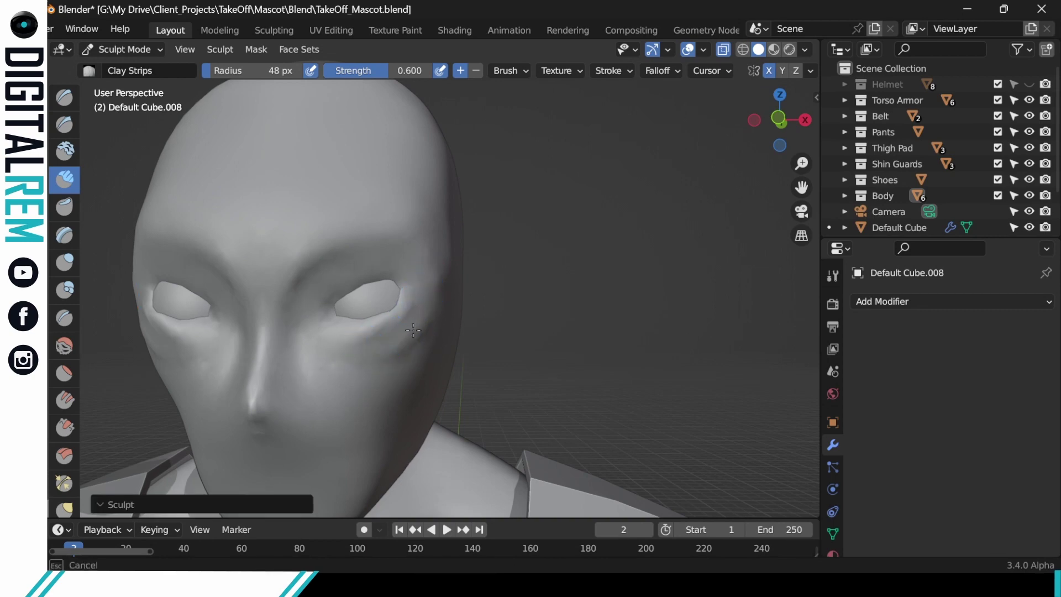
middle_click_drag(428, 313, 572, 324)
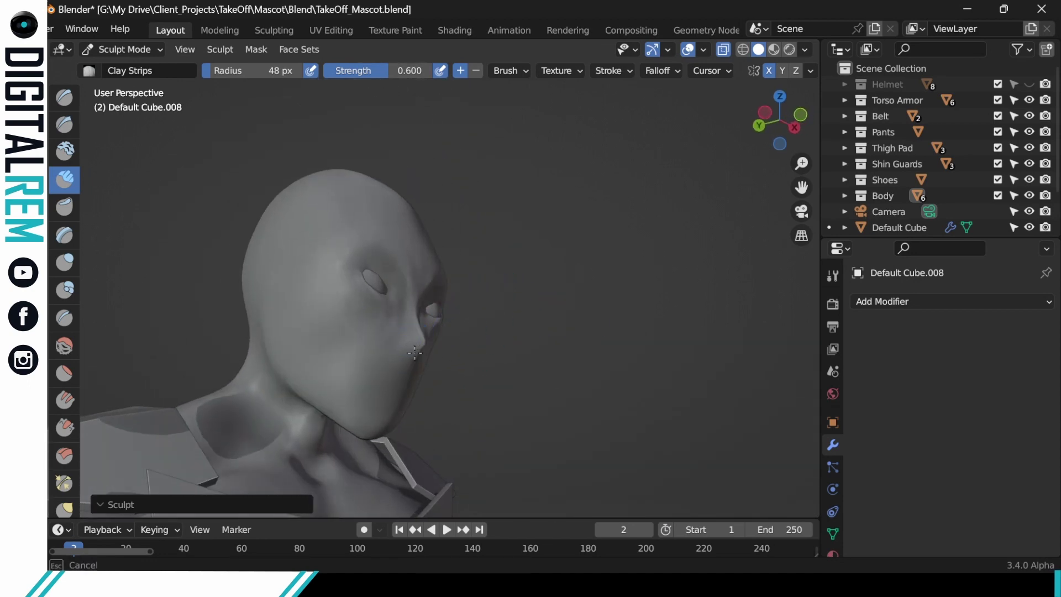
middle_click_drag(415, 352, 427, 282)
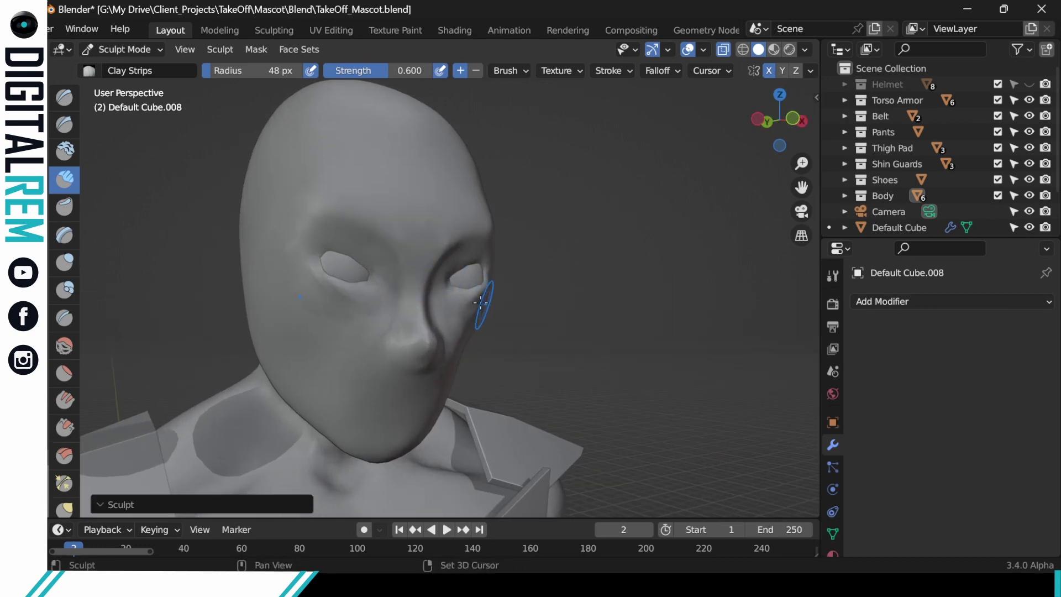
middle_click_drag(481, 302, 403, 304)
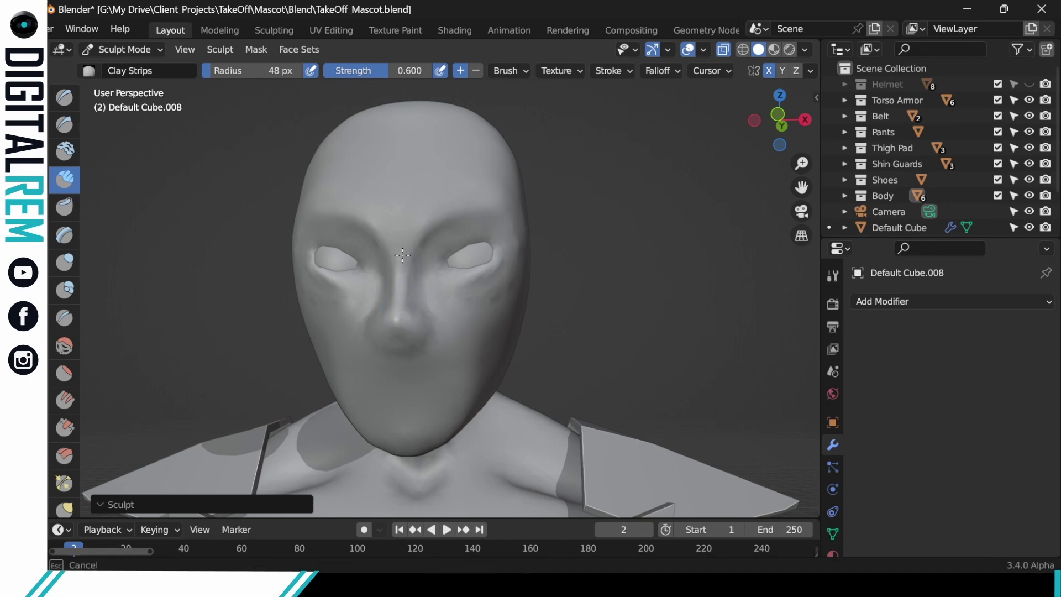
Step: Sculpt the nose bridge between the eyes and the brow above the eye with Clay Strips
middle_click_drag(422, 255, 484, 253)
mouse_move(396, 254)
left_mouse_down()
mouse_move(397, 279)
mouse_move(387, 246)
left_mouse_up()
mouse_move(387, 245)
middle_mouse_down()
mouse_move(437, 230)
mouse_move(470, 195)
middle_mouse_up()
left_click_drag(469, 195, 471, 192)
middle_click_drag(457, 207, 466, 193)
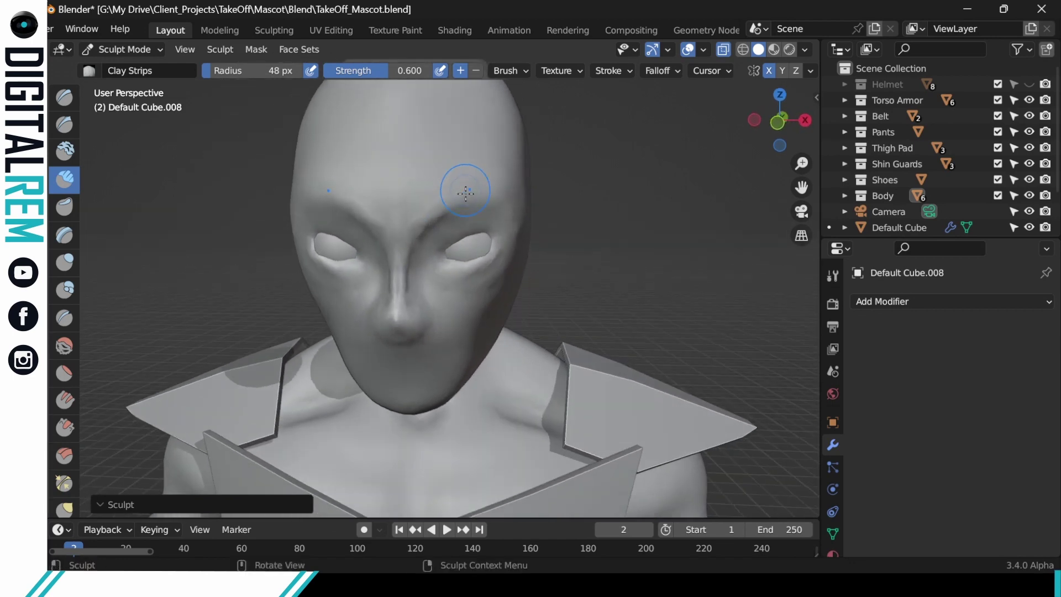
Step: Try several Clay Strips strokes along the brow from the nose bridge to the temple, undoing the trial strokes
mouse_move(354, 207)
left_mouse_down()
mouse_move(418, 222)
mouse_move(483, 179)
left_mouse_up()
key("ctrl+z")
key("ctrl+z")
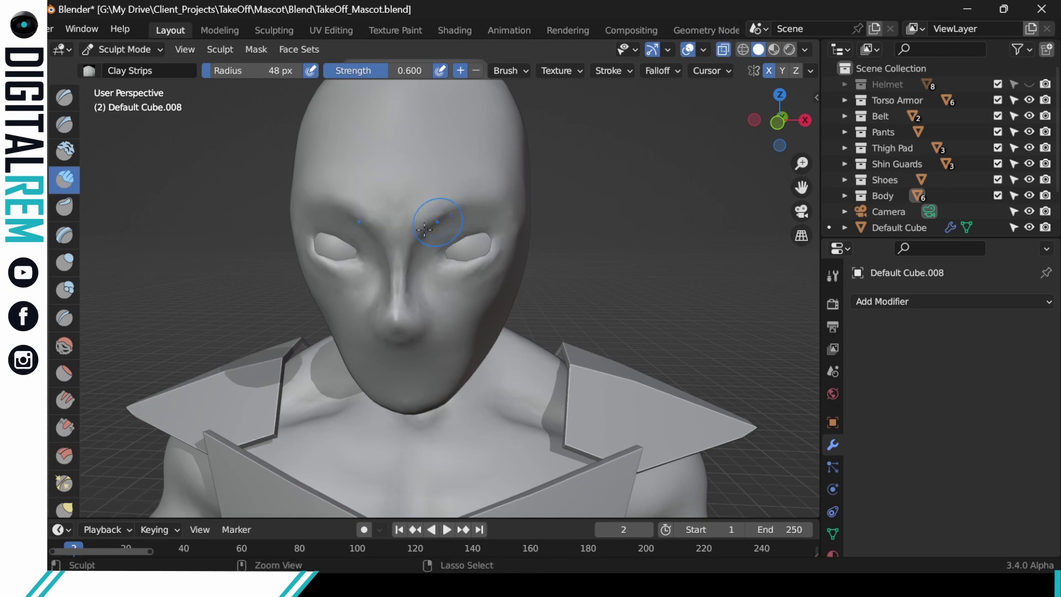
left_click_drag(427, 223, 481, 175)
key("ctrl+z")
left_click_drag(412, 225, 508, 172)
middle_click_drag(512, 173, 426, 190)
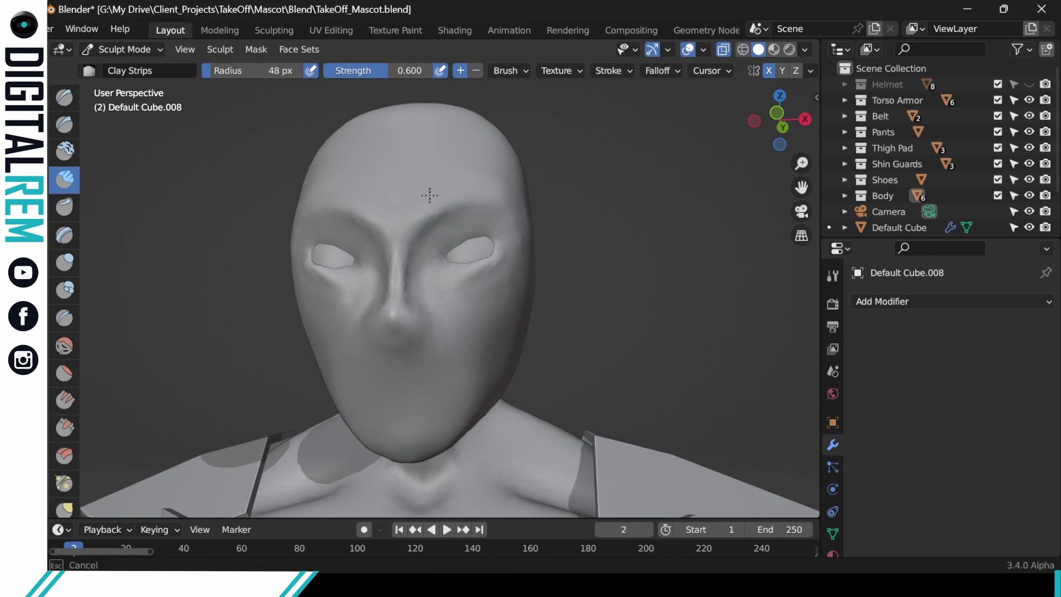
key("ctrl+z")
Step: Build up an angled brow ridge from the nose bridge to the temple and shape the socket beneath it
left_click_drag(424, 211, 511, 175)
mouse_move(547, 175)
middle_mouse_down()
mouse_move(507, 180)
mouse_move(428, 246)
middle_mouse_up()
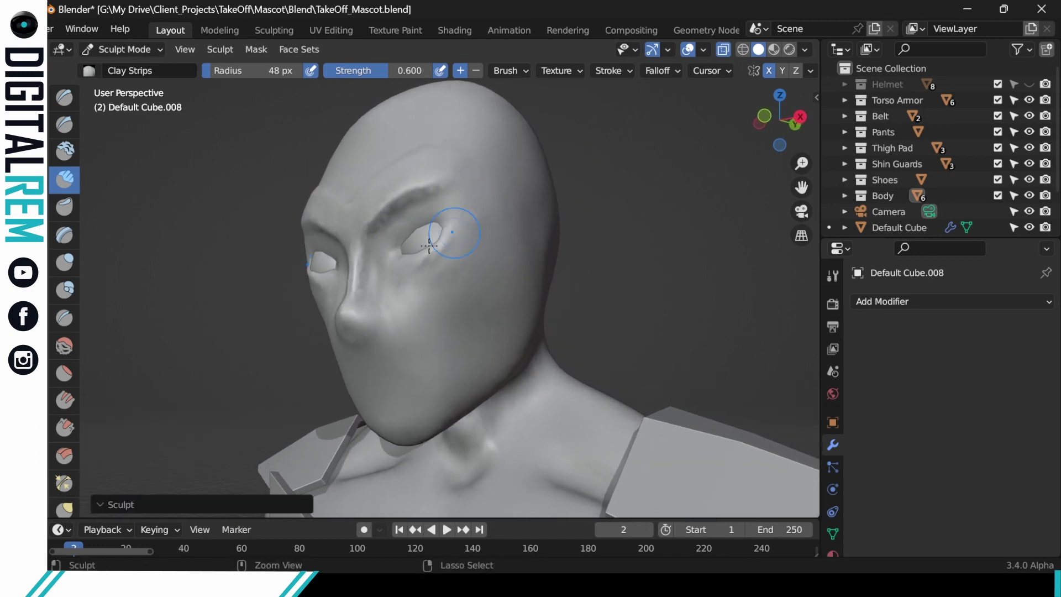
left_click_drag(383, 241, 423, 234)
mouse_move(425, 220)
middle_mouse_down()
mouse_move(477, 240)
mouse_move(481, 221)
mouse_move(451, 229)
middle_mouse_up()
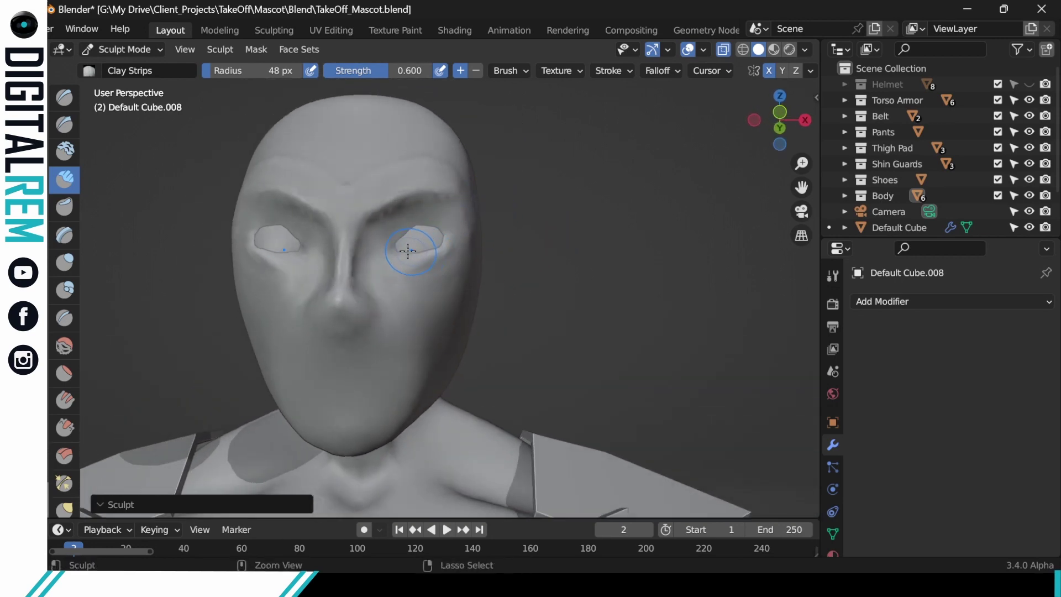
Step: Carve the surface along the lower edge of the eye opening to widen it
mouse_move(415, 244)
middle_mouse_down()
mouse_move(437, 237)
mouse_move(398, 243)
middle_mouse_up()
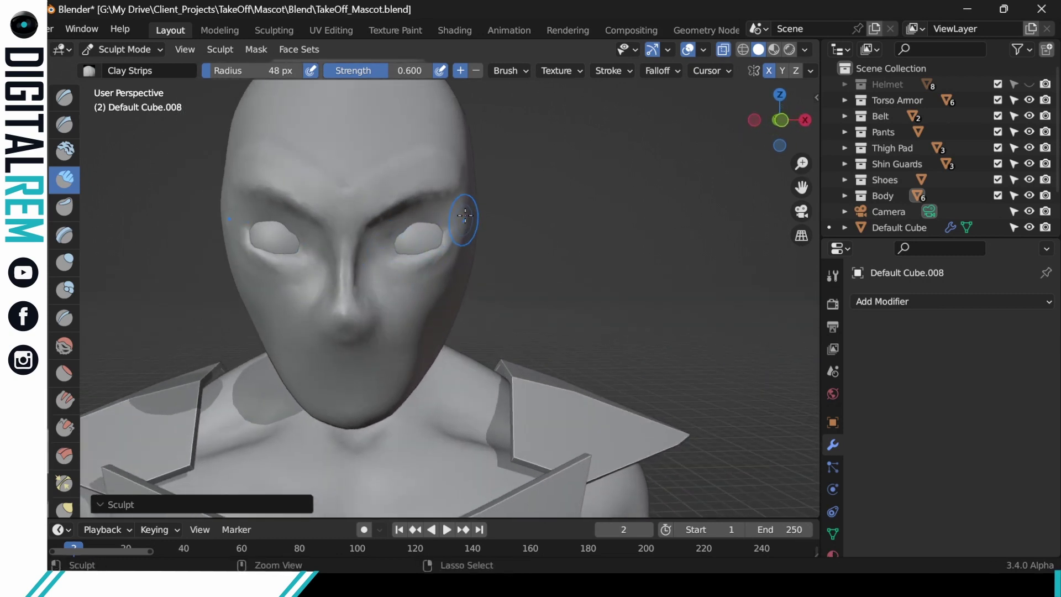
middle_click_drag(464, 215, 404, 242)
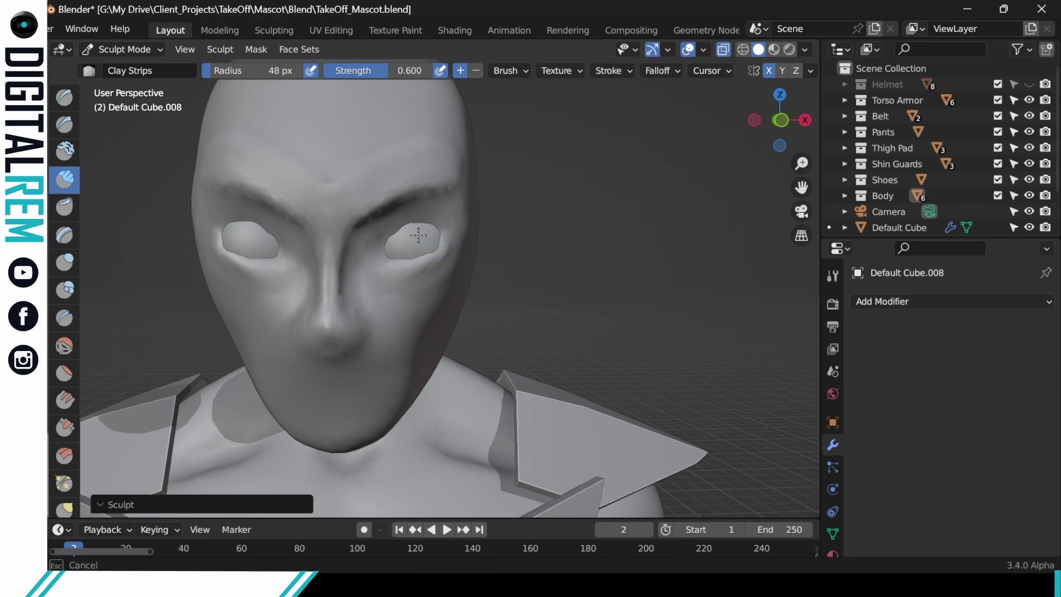
left_click_drag(391, 254, 427, 245, "ctrl")
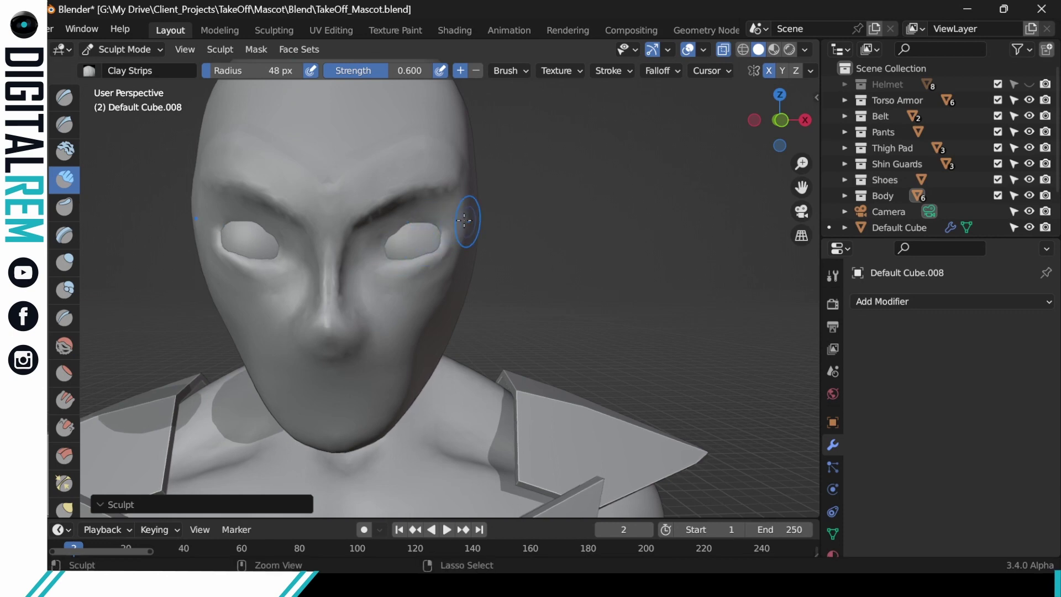
mouse_move(464, 220)
middle_mouse_down()
mouse_move(385, 233)
mouse_move(401, 225)
mouse_move(370, 250)
mouse_move(463, 187)
middle_mouse_up()
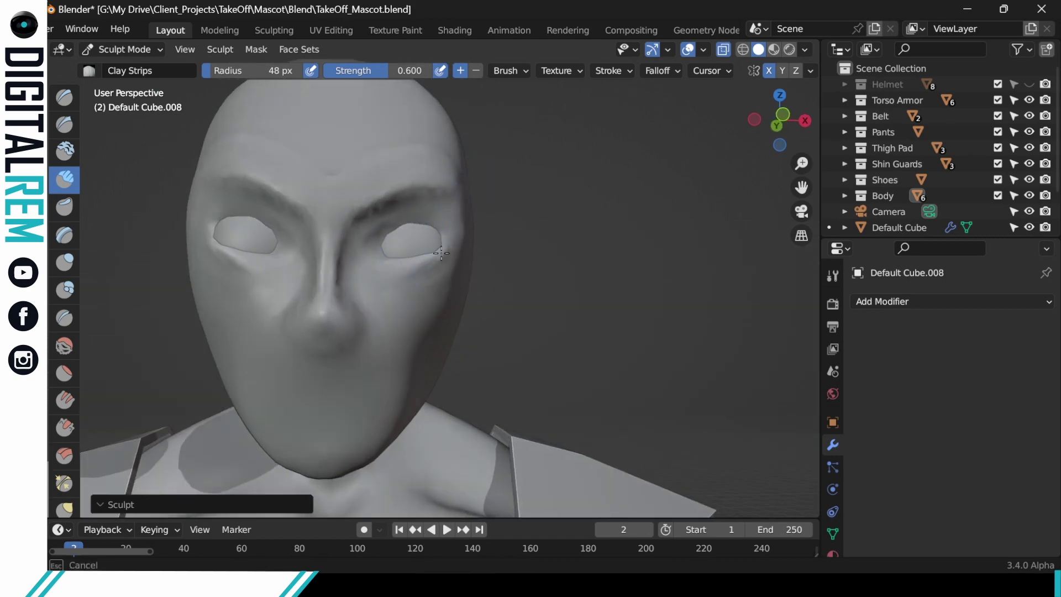
mouse_move(486, 213)
middle_mouse_down()
mouse_move(474, 256)
mouse_move(576, 217)
middle_mouse_up()
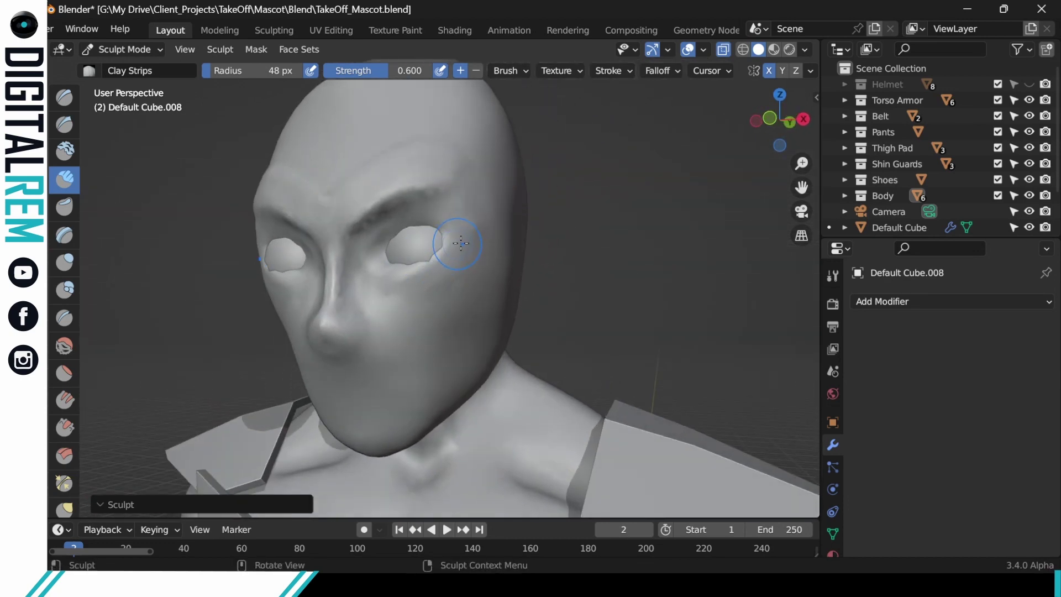
Step: Undo the last sculpt stroke and rework the lower eyelid directly beneath the eye
key("ctrl+z")
left_click_drag(418, 270, 421, 266)
middle_click_drag(466, 226, 552, 218)
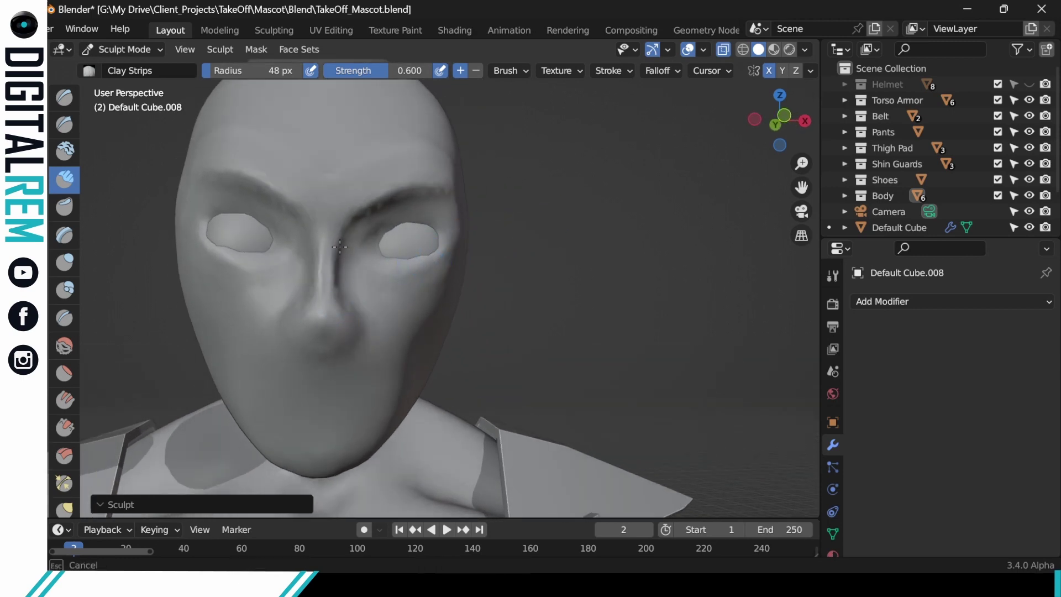
Step: Define the sides of the nose bridge and widen the lower nose around the tip
mouse_move(327, 265)
middle_mouse_down()
mouse_move(315, 268)
mouse_move(344, 270)
middle_mouse_up()
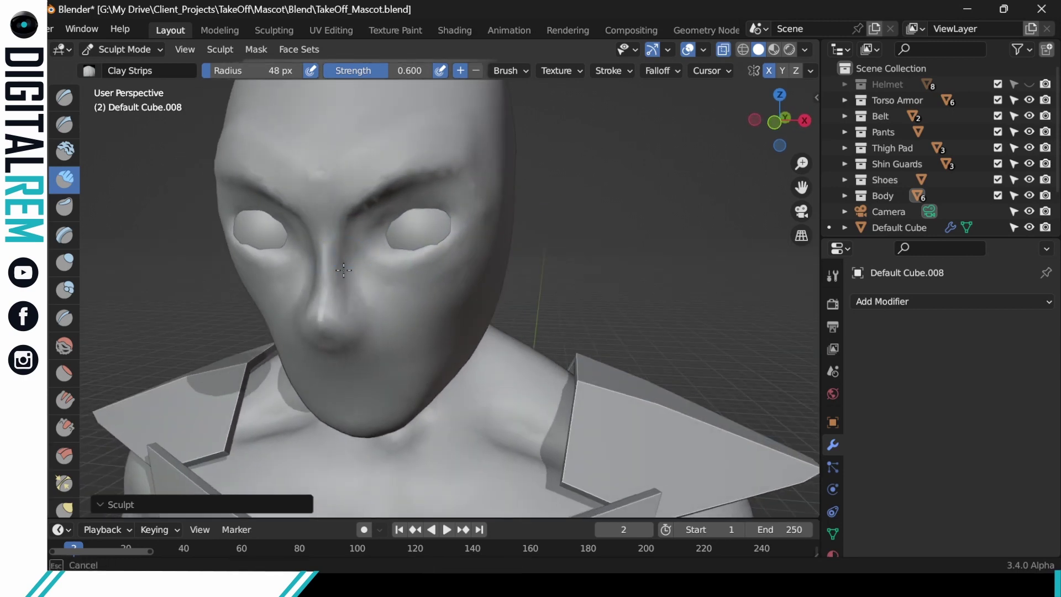
mouse_move(352, 318)
middle_mouse_down()
mouse_move(324, 238)
mouse_move(331, 312)
mouse_move(301, 318)
mouse_move(341, 323)
middle_mouse_up()
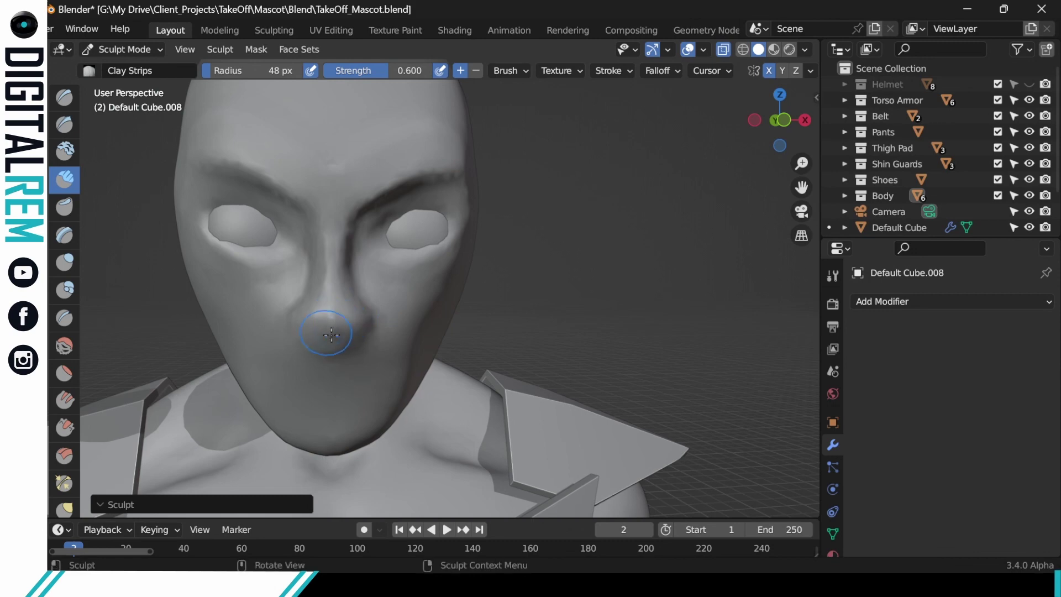
mouse_move(459, 262)
middle_mouse_down()
mouse_move(417, 271)
mouse_move(408, 337)
mouse_move(407, 301)
mouse_move(434, 294)
middle_mouse_up()
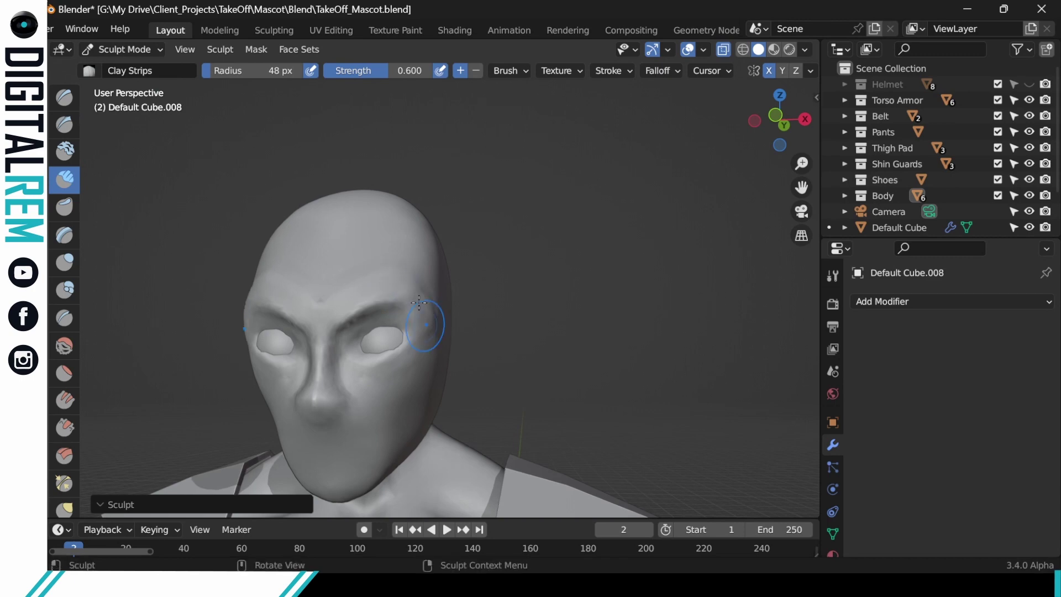
Step: Sculpt the temple beside the outer brow and add volume to the forehead above the inner brow
mouse_move(426, 284)
left_mouse_down()
mouse_move(415, 291)
mouse_move(431, 324)
mouse_move(388, 284)
mouse_move(439, 325)
mouse_move(374, 296)
mouse_move(426, 332)
mouse_move(379, 303)
mouse_move(431, 331)
mouse_move(413, 294)
mouse_move(426, 295)
left_mouse_up()
left_click_drag(330, 292, 351, 278)
middle_click_drag(397, 256, 360, 237)
mouse_move(433, 229)
middle_mouse_down()
mouse_move(433, 284)
mouse_move(411, 255)
mouse_move(446, 284)
mouse_move(500, 281)
mouse_move(496, 271)
mouse_move(493, 304)
mouse_move(480, 290)
middle_mouse_up()
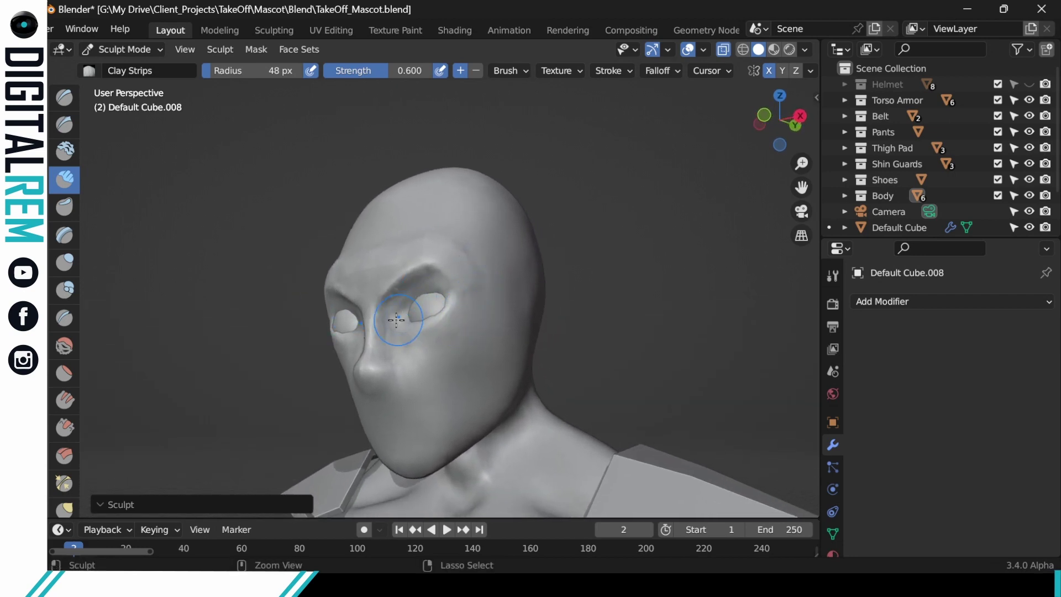
middle_click_drag(428, 297, 388, 289)
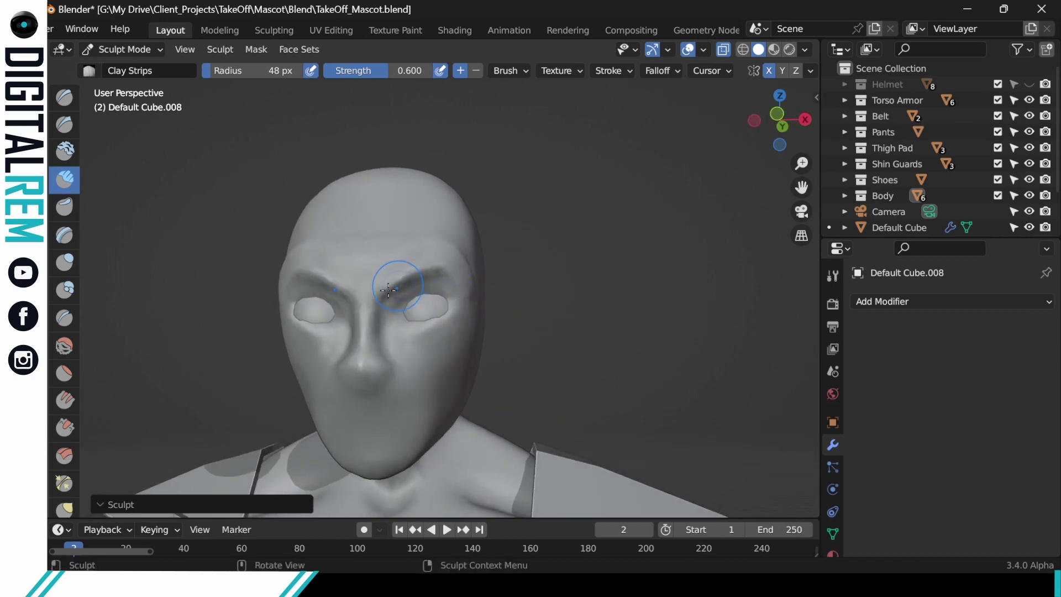
Step: Undo the last stroke and build the brow ridge down toward the nose bridge into a frown
key("ctrl+z")
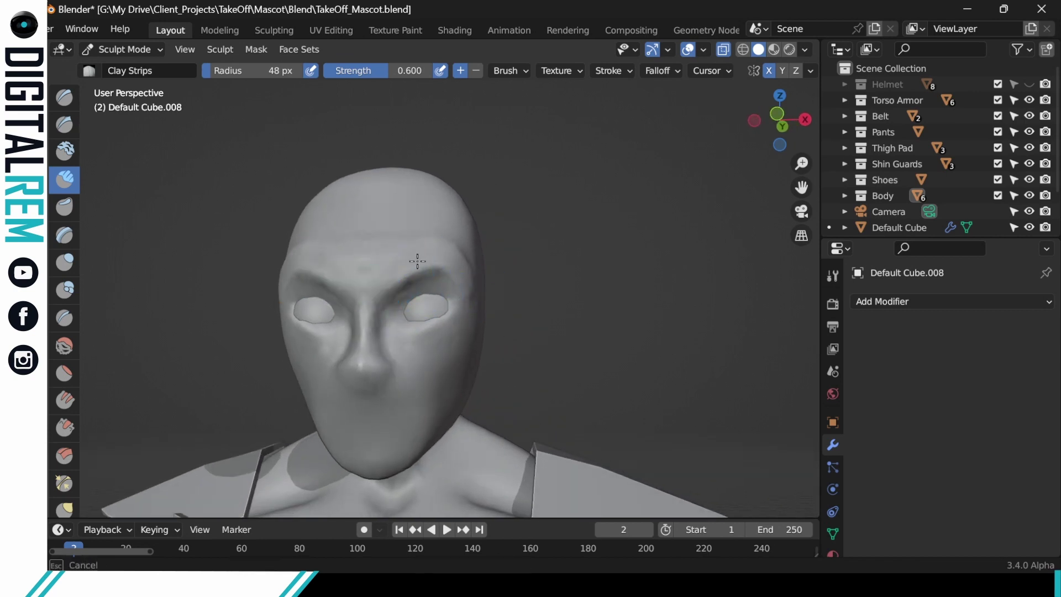
left_click_drag(417, 261, 396, 269)
left_click_drag(371, 296, 443, 260)
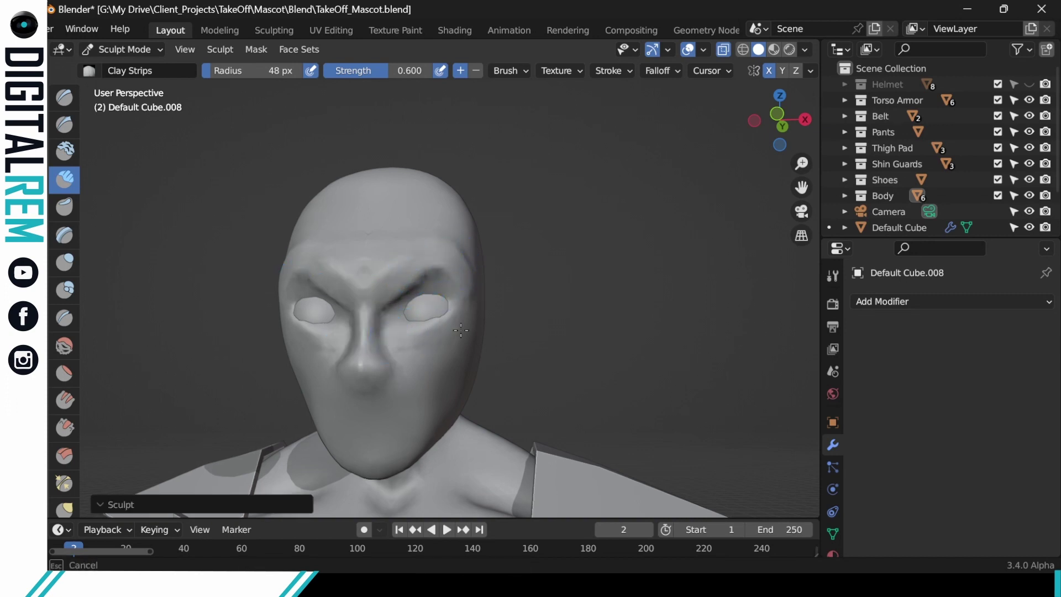
middle_click_drag(408, 335, 459, 308)
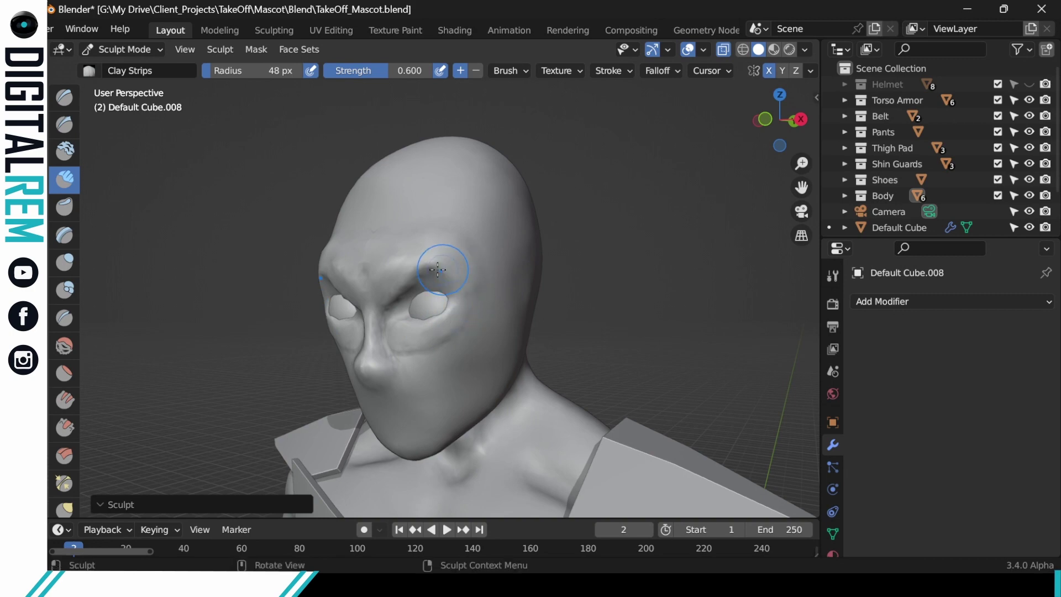
mouse_move(384, 288)
left_mouse_down()
mouse_move(407, 239)
mouse_move(451, 242)
left_mouse_up()
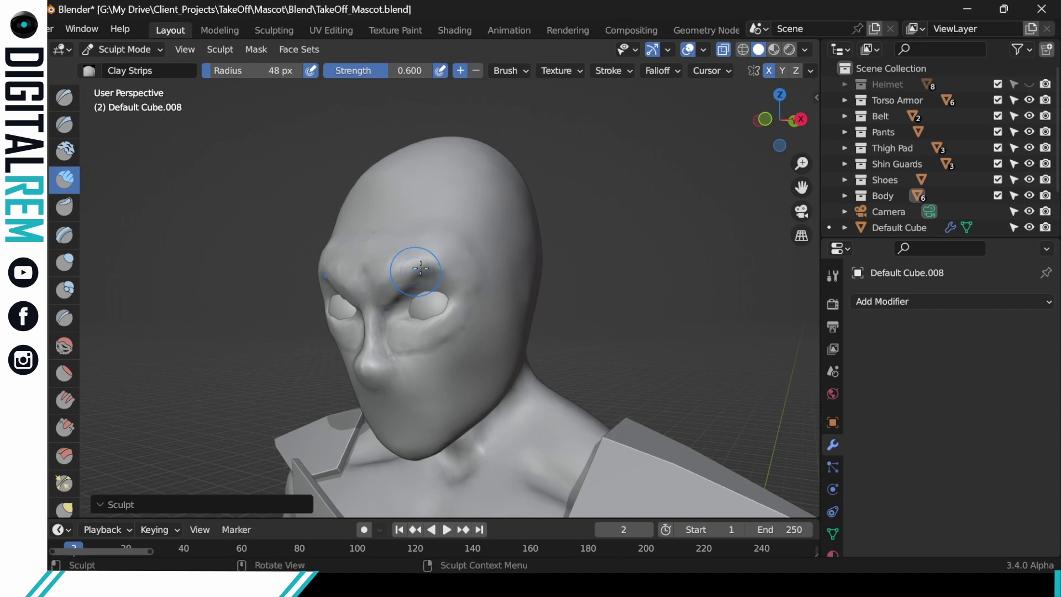
Step: Sculpt the outer end of the brow and the area beneath the brow near the inner eye corner
left_click_drag(473, 276, 443, 282)
mouse_move(443, 282)
middle_mouse_down()
mouse_move(521, 271)
mouse_move(539, 279)
middle_mouse_up()
mouse_move(421, 298)
left_mouse_down()
mouse_move(431, 289)
mouse_move(391, 304)
left_mouse_up()
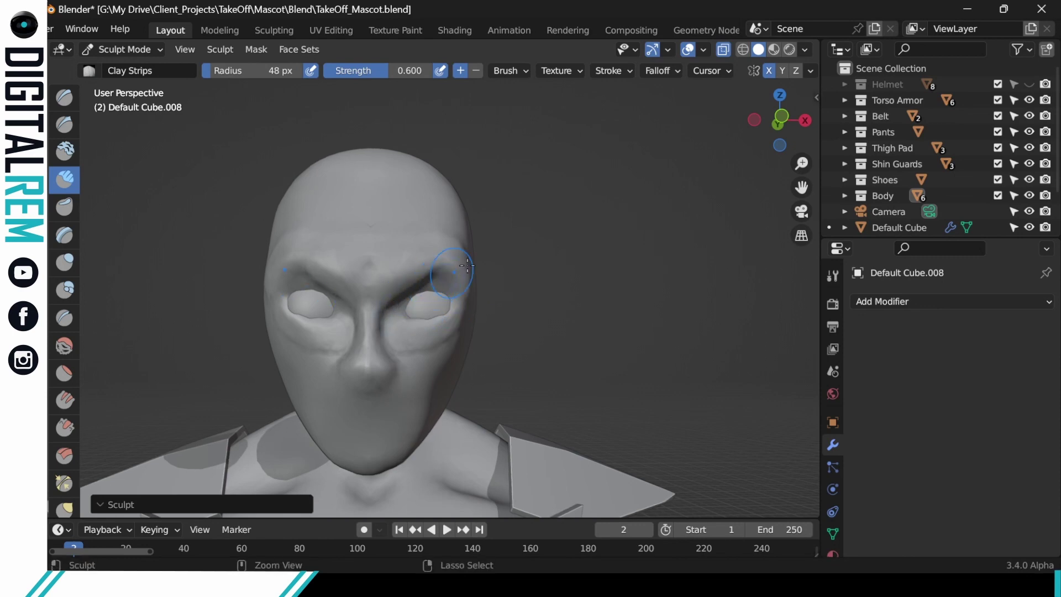
mouse_move(467, 266)
middle_mouse_down()
mouse_move(501, 322)
mouse_move(442, 328)
mouse_move(445, 317)
mouse_move(434, 341)
middle_mouse_up()
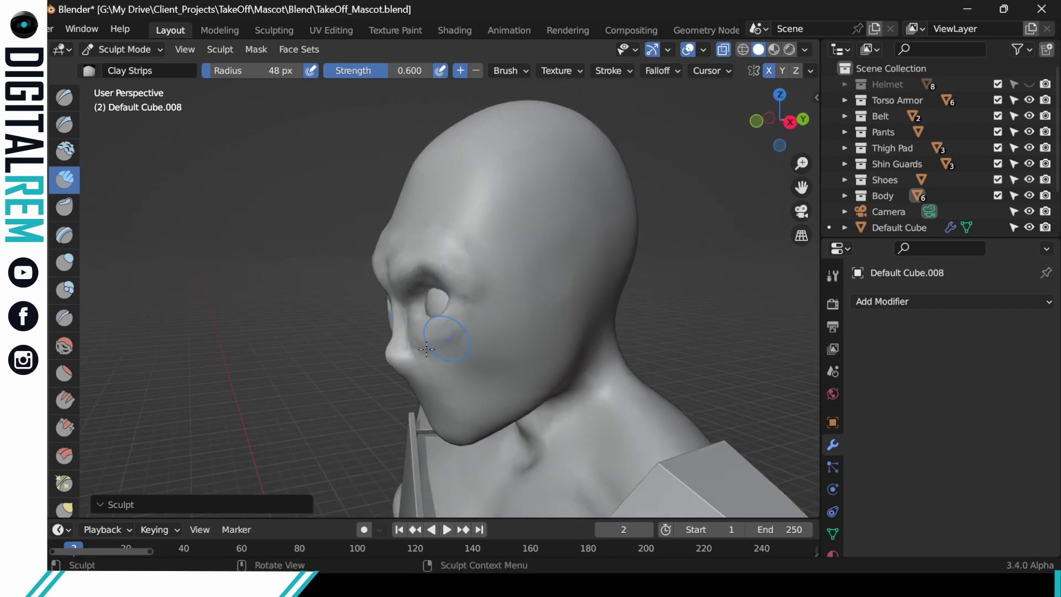
Step: Carve the eye socket deeper beneath the outer half of the frowning brow with Clay Strips
middle_click_drag(461, 317, 406, 314)
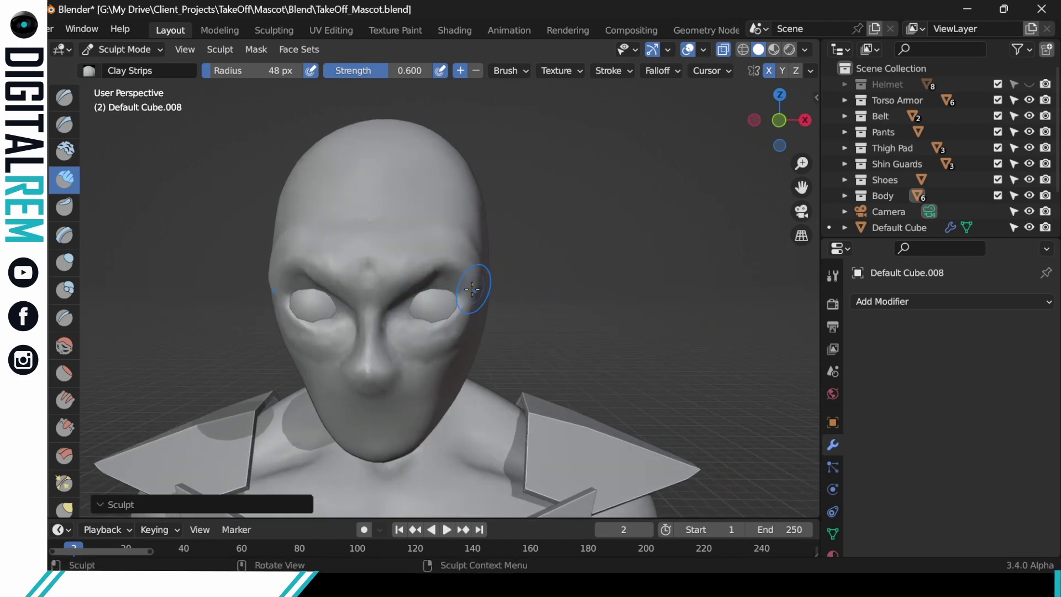
mouse_move(472, 289)
middle_mouse_down()
mouse_move(430, 315)
mouse_move(516, 251)
mouse_move(450, 307)
mouse_move(458, 293)
mouse_move(442, 301)
mouse_move(426, 280)
middle_mouse_up()
left_click_drag(426, 280, 416, 285, "ctrl")
mouse_move(434, 273)
left_mouse_down("ctrl")
mouse_move(410, 286)
mouse_move(432, 272)
left_mouse_up("ctrl")
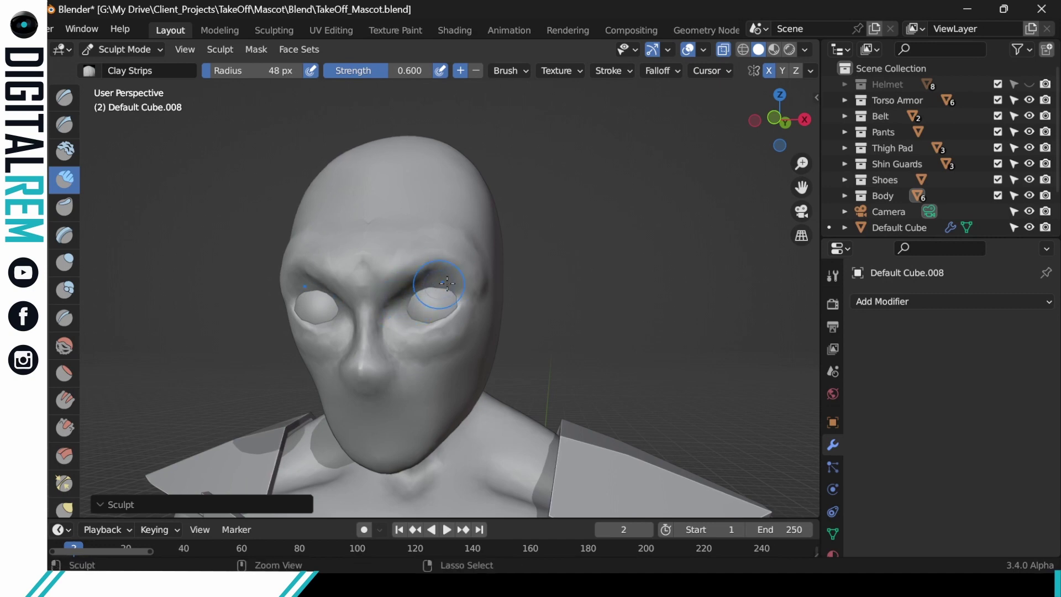
mouse_move(477, 271)
middle_mouse_down()
mouse_move(444, 273)
mouse_move(462, 339)
mouse_move(456, 323)
middle_mouse_up()
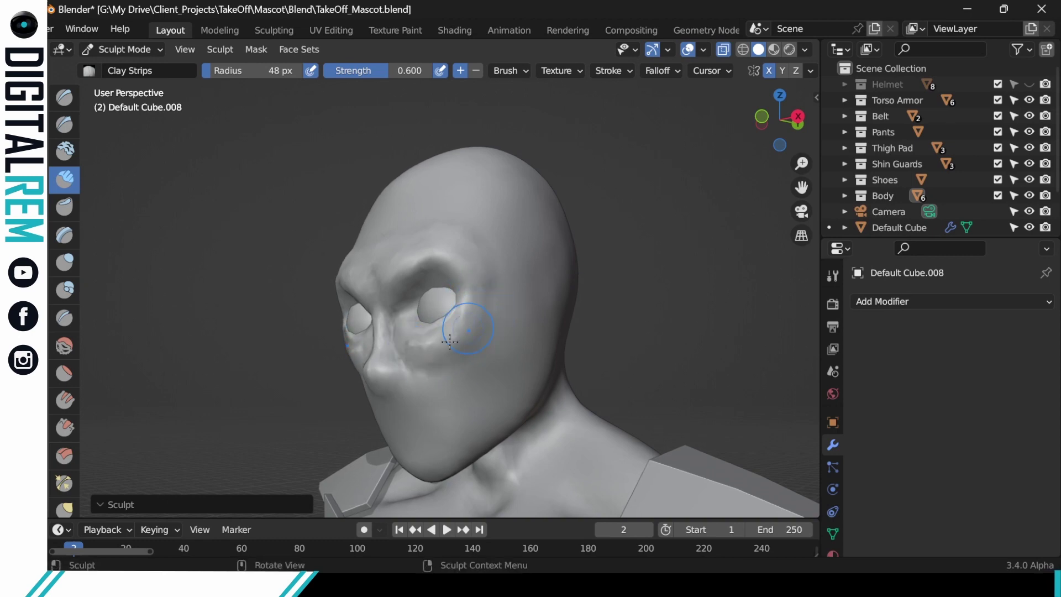
mouse_move(450, 344)
middle_mouse_down()
mouse_move(485, 336)
mouse_move(474, 333)
middle_mouse_up()
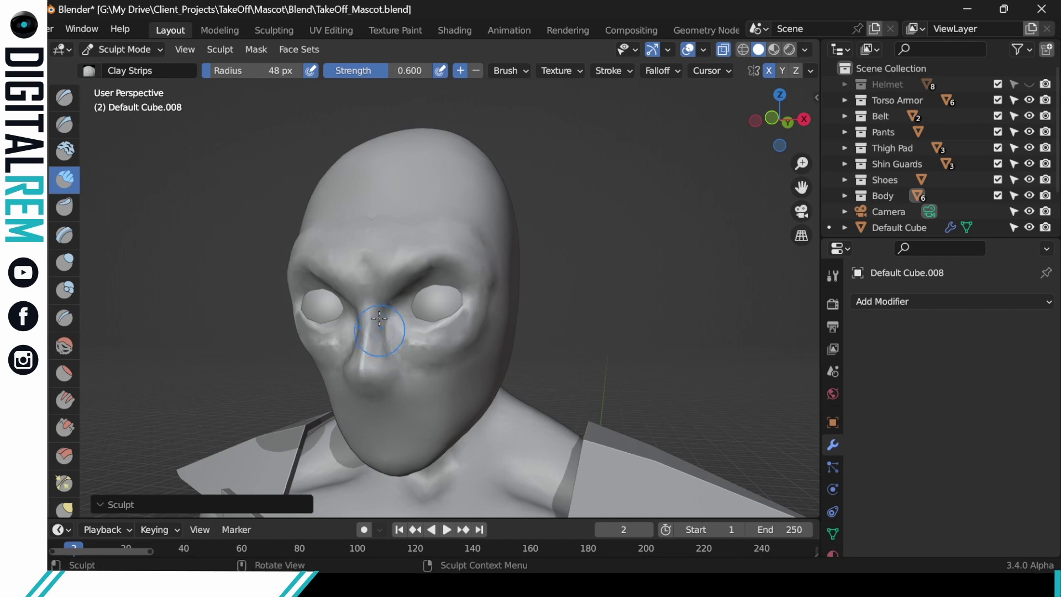
Step: Carve inward beneath the nose tip to separate the nose from the upper lip area
middle_click_drag(379, 303, 462, 324)
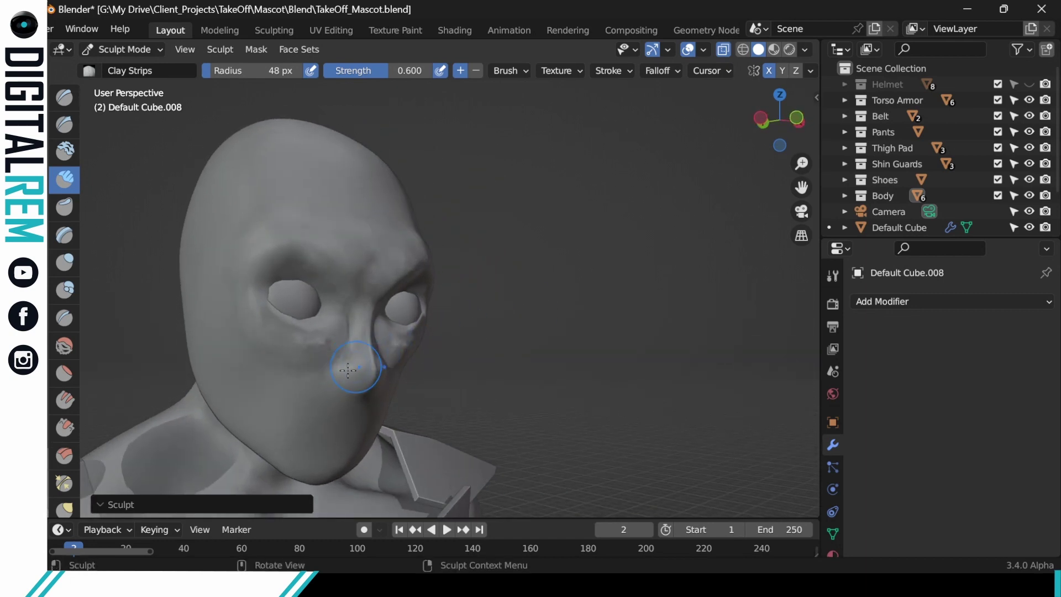
middle_click_drag(359, 369, 370, 365)
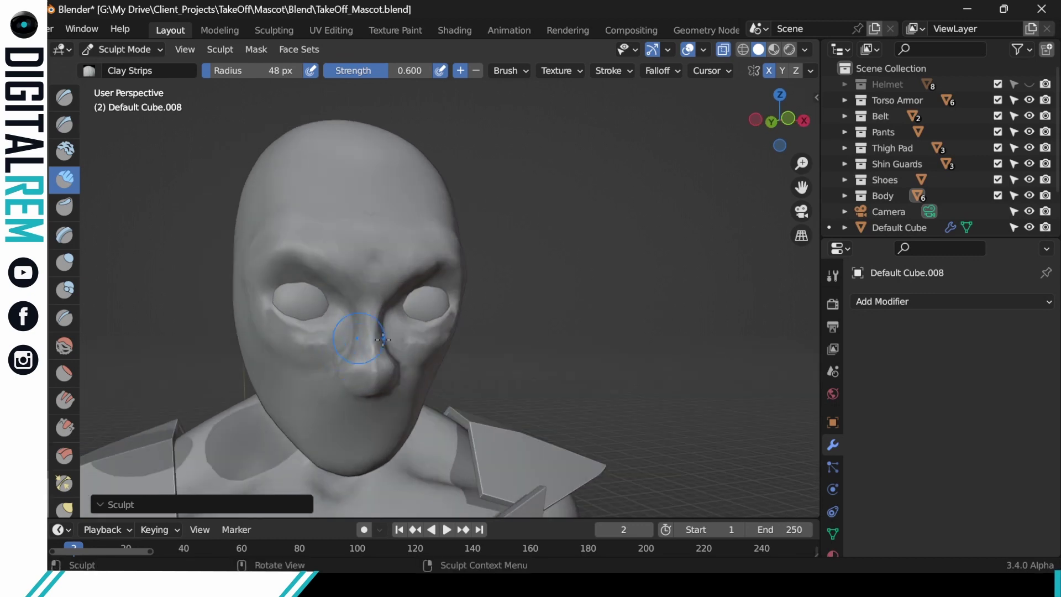
mouse_move(379, 320)
middle_mouse_down()
mouse_move(395, 310)
mouse_move(386, 311)
mouse_move(409, 362)
mouse_move(525, 362)
middle_mouse_up()
middle_click_drag(416, 367, 446, 362)
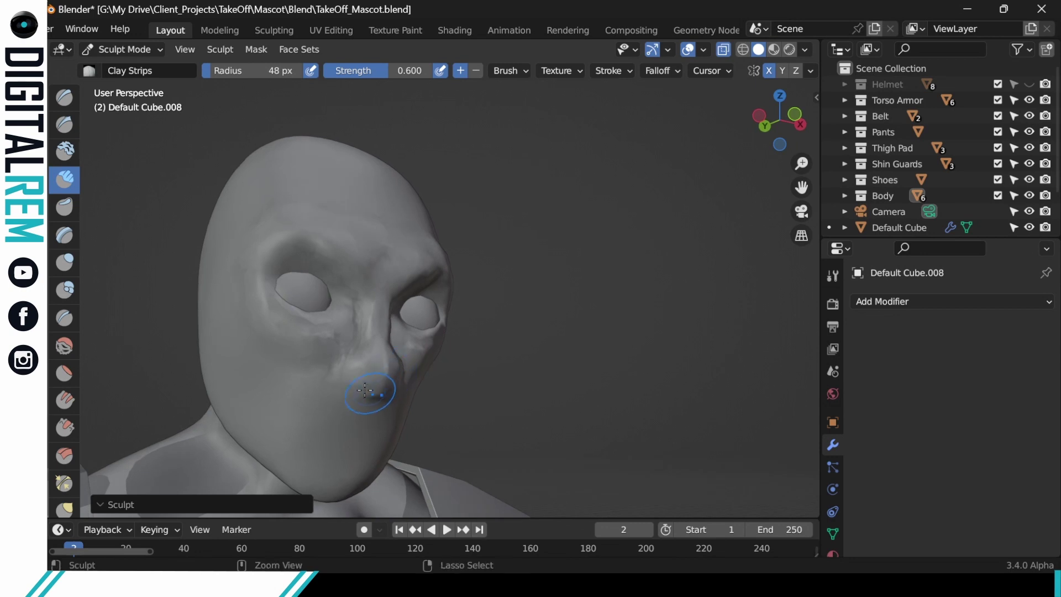
left_click_drag(369, 386, 362, 390)
middle_click_drag(362, 390, 358, 380)
left_click_drag(358, 380, 355, 378, "ctrl")
left_click_drag(355, 381, 349, 373, "ctrl")
Step: Flatten the underside of the nose and sharpen its lower edge around the nostrils
middle_click_drag(418, 362, 373, 331)
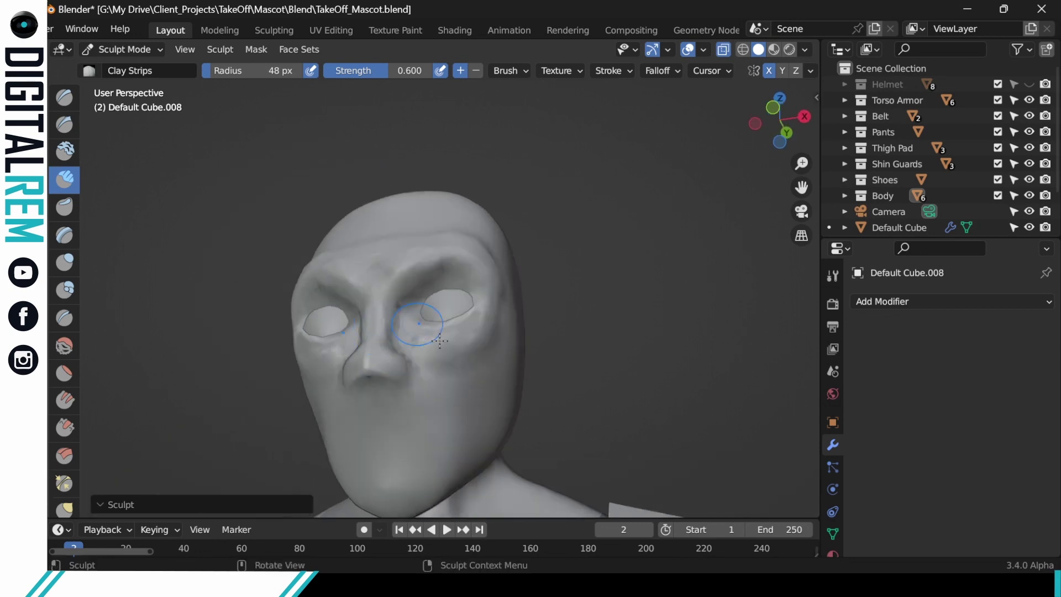
mouse_move(419, 380)
middle_mouse_down()
mouse_move(535, 407)
mouse_move(361, 382)
middle_mouse_up()
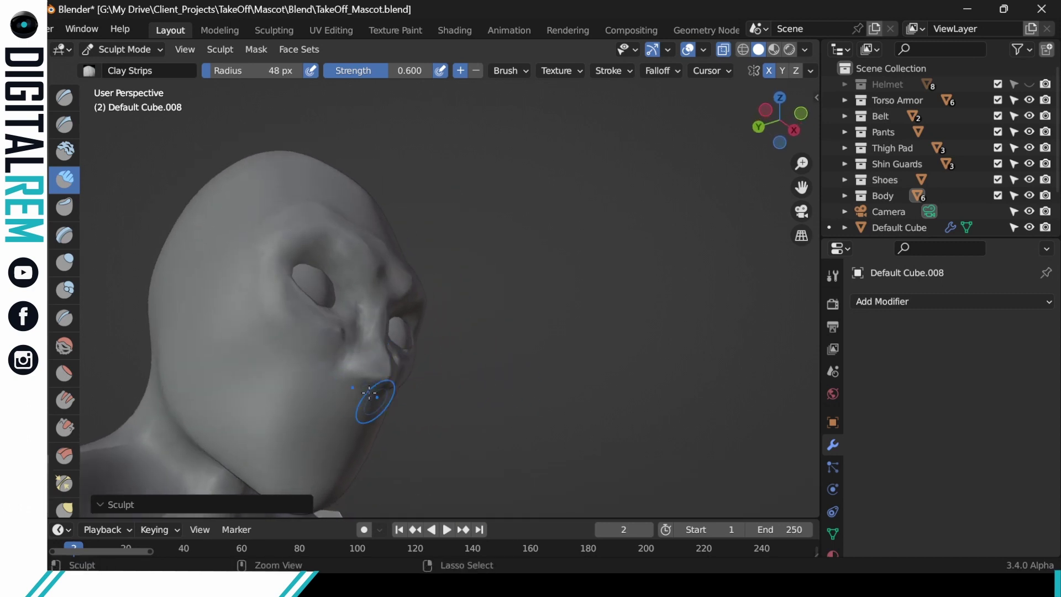
mouse_move(343, 356)
middle_mouse_down()
mouse_move(369, 384)
mouse_move(414, 362)
mouse_move(387, 353)
mouse_move(407, 376)
mouse_move(439, 340)
mouse_move(391, 380)
middle_mouse_up()
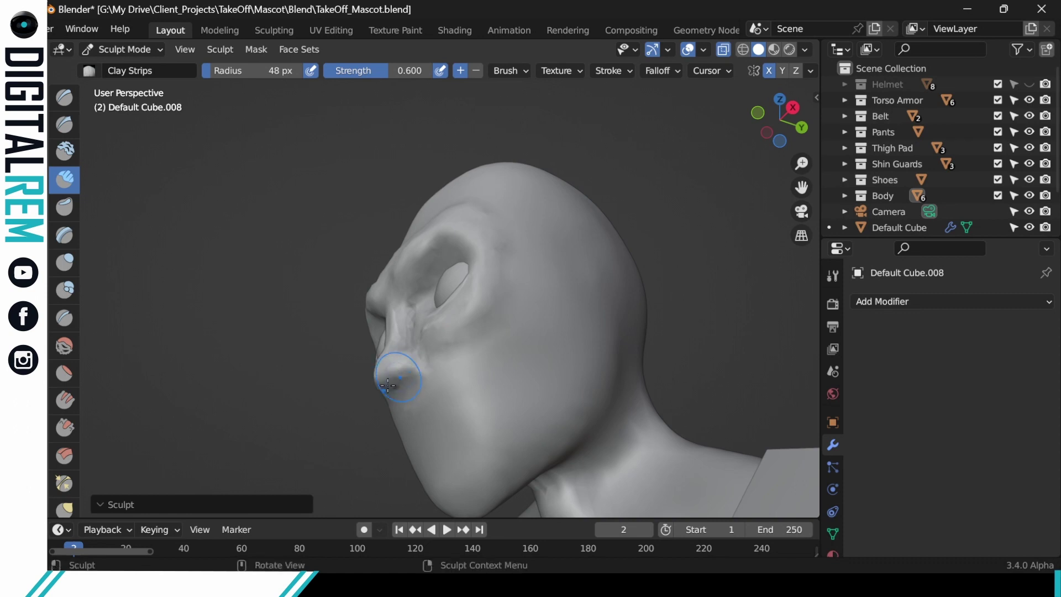
mouse_move(438, 336)
middle_mouse_down()
mouse_move(417, 373)
mouse_move(444, 338)
mouse_move(381, 350)
middle_mouse_up()
mouse_move(421, 320)
middle_mouse_down()
mouse_move(388, 345)
mouse_move(279, 346)
mouse_move(339, 344)
mouse_move(438, 271)
mouse_move(460, 300)
mouse_move(434, 379)
mouse_move(409, 309)
mouse_move(466, 301)
middle_mouse_up()
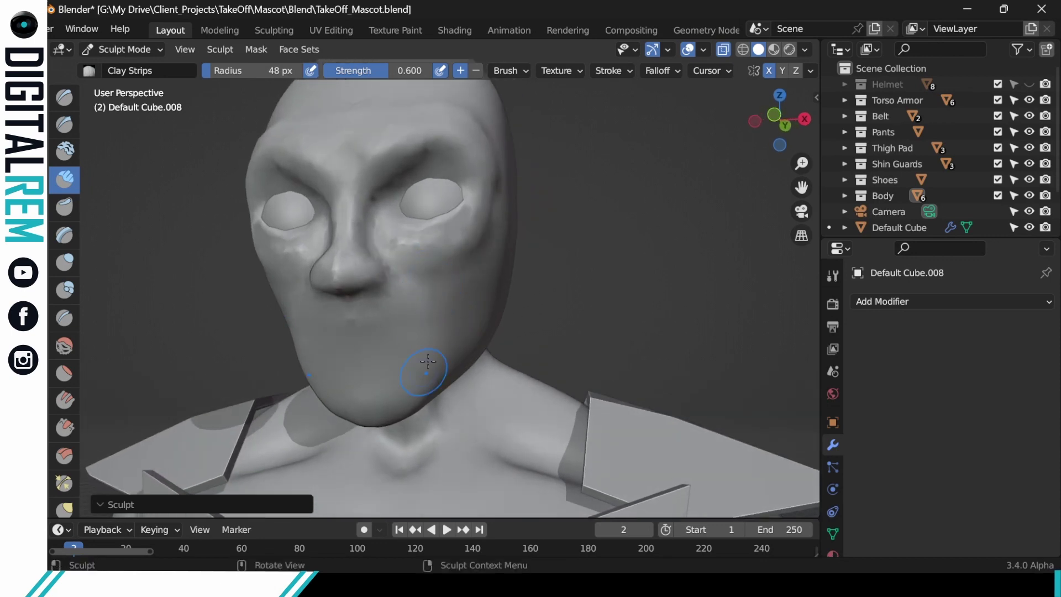
middle_click_drag(450, 310, 489, 351)
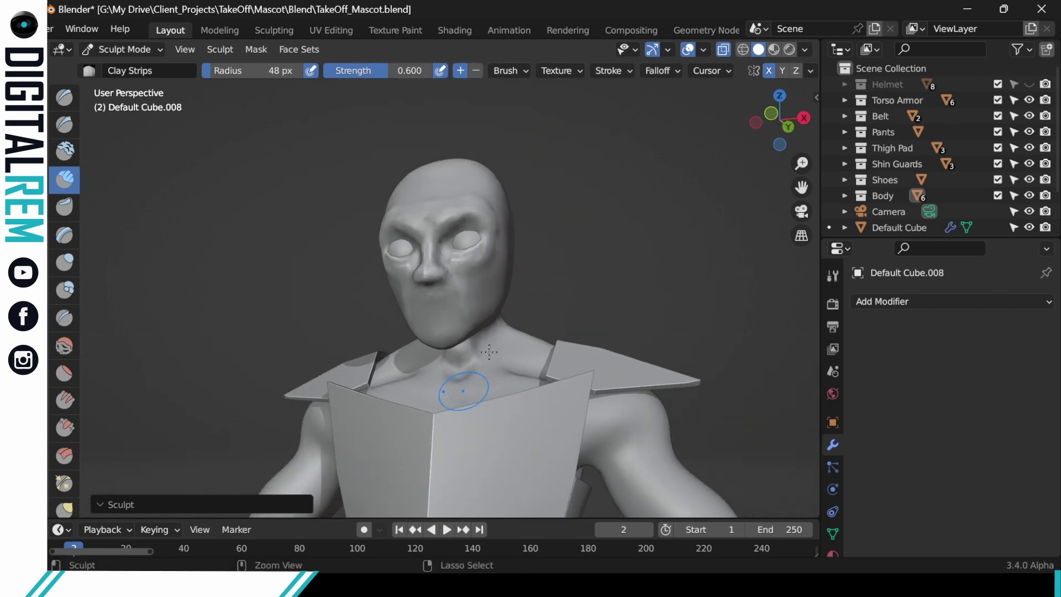
Step: Carve into the upper face around the brow and undo the last stroke
middle_click_drag(550, 264, 547, 326, "ctrl")
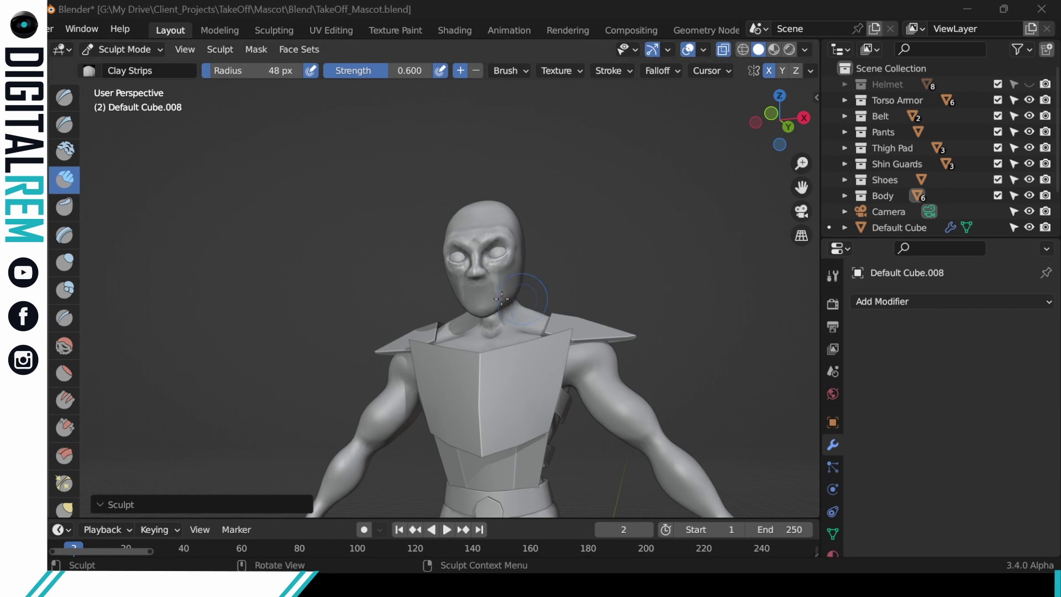
mouse_move(492, 272)
middle_mouse_down("ctrl")
mouse_move(506, 261)
mouse_move(486, 232)
mouse_move(516, 229)
middle_mouse_up("ctrl")
scroll(519, 210, "up", 5)
scroll(516, 230, "up", 1)
mouse_move(441, 259)
left_mouse_down("ctrl")
mouse_move(431, 256)
mouse_move(431, 267)
left_mouse_up("ctrl")
mouse_move(441, 236)
middle_mouse_down()
mouse_move(475, 243)
mouse_move(569, 208)
mouse_move(464, 230)
mouse_move(424, 260)
middle_mouse_up()
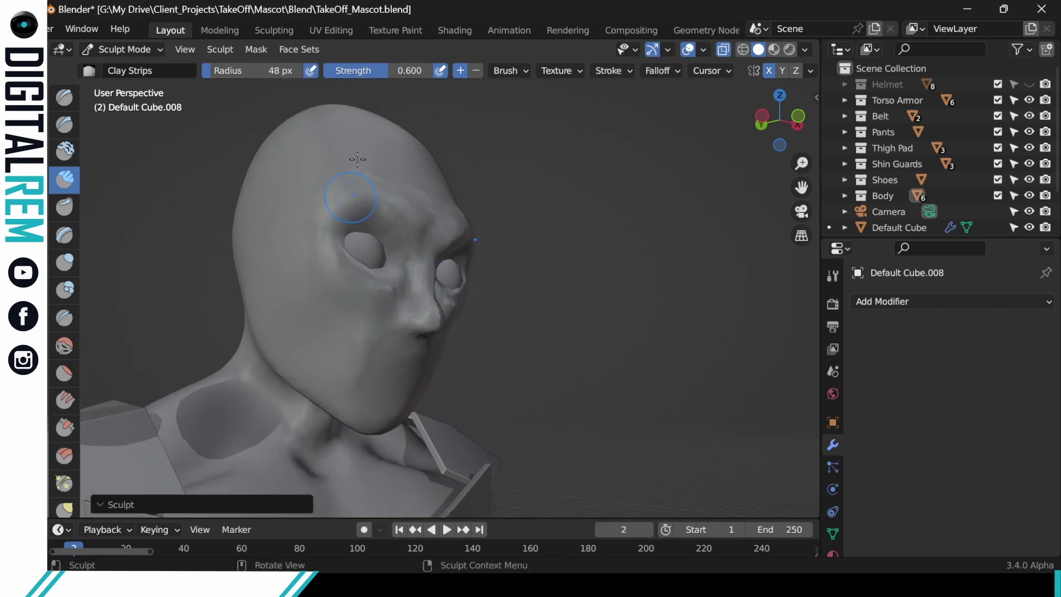
mouse_move(473, 173)
middle_mouse_down()
mouse_move(356, 242)
mouse_move(484, 228)
mouse_move(480, 243)
mouse_move(486, 182)
mouse_move(525, 152)
middle_mouse_up()
key("ctrl+z")
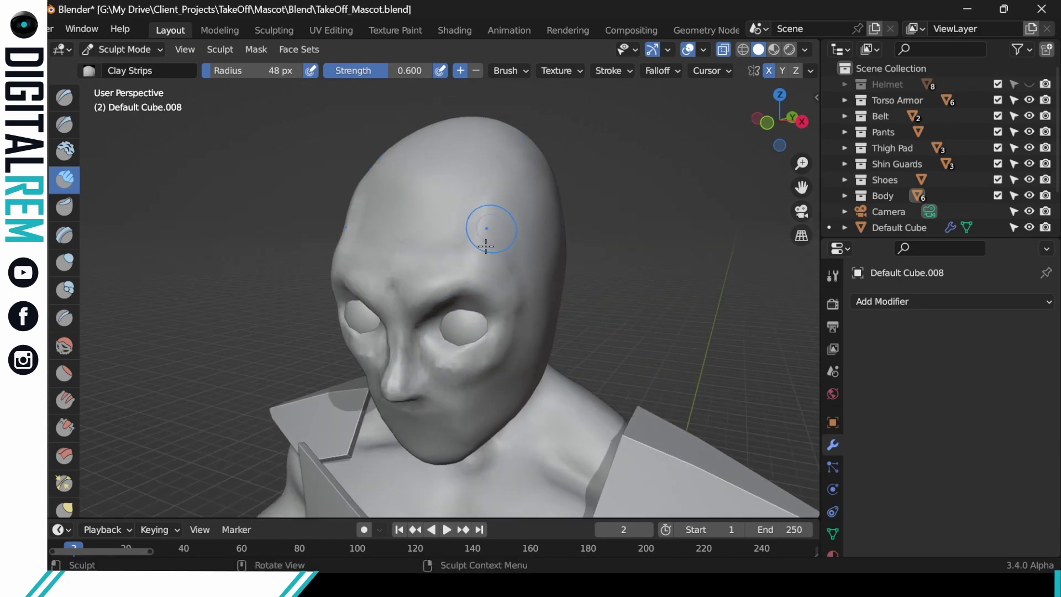
Step: Shape the side planes of the forehead and run a vertical strip down its middle to the brow
mouse_move(479, 261)
left_mouse_down()
mouse_move(496, 180)
mouse_move(509, 204)
left_mouse_up()
middle_click_drag(509, 204, 557, 174)
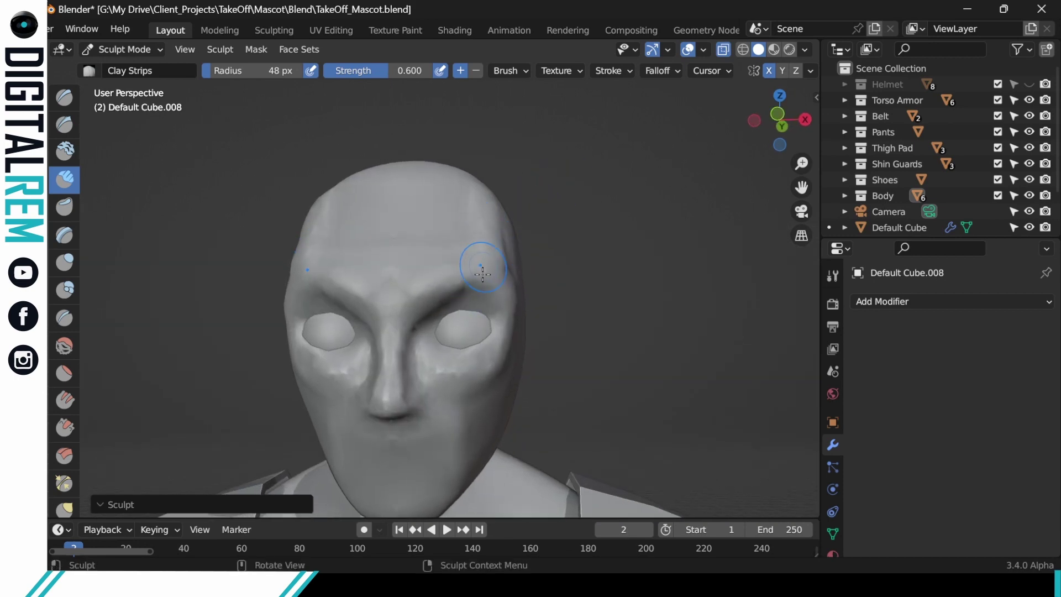
middle_click_drag(509, 225, 509, 275)
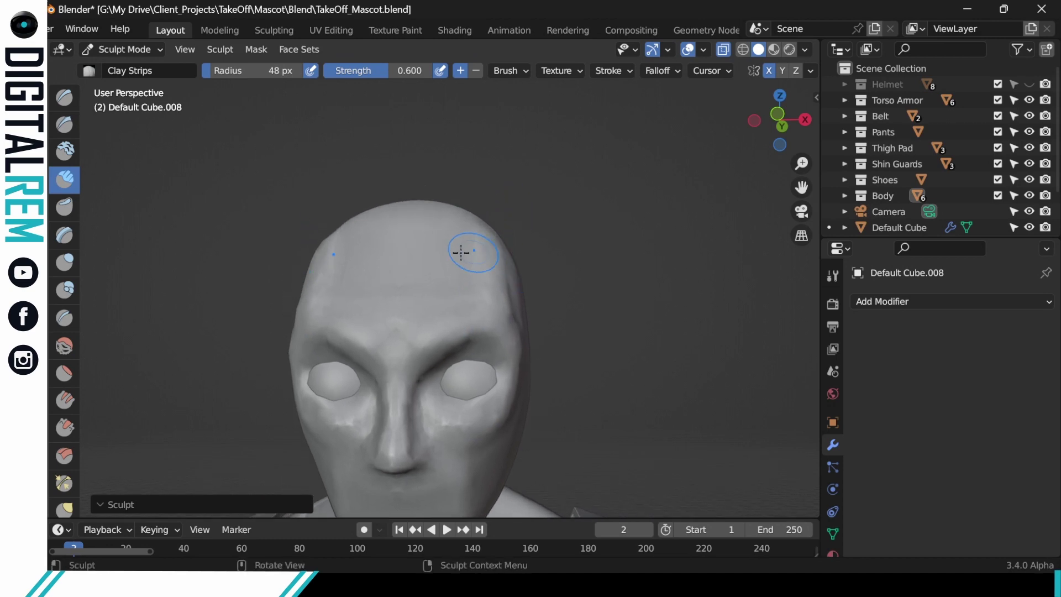
left_click_drag(402, 252, 401, 353)
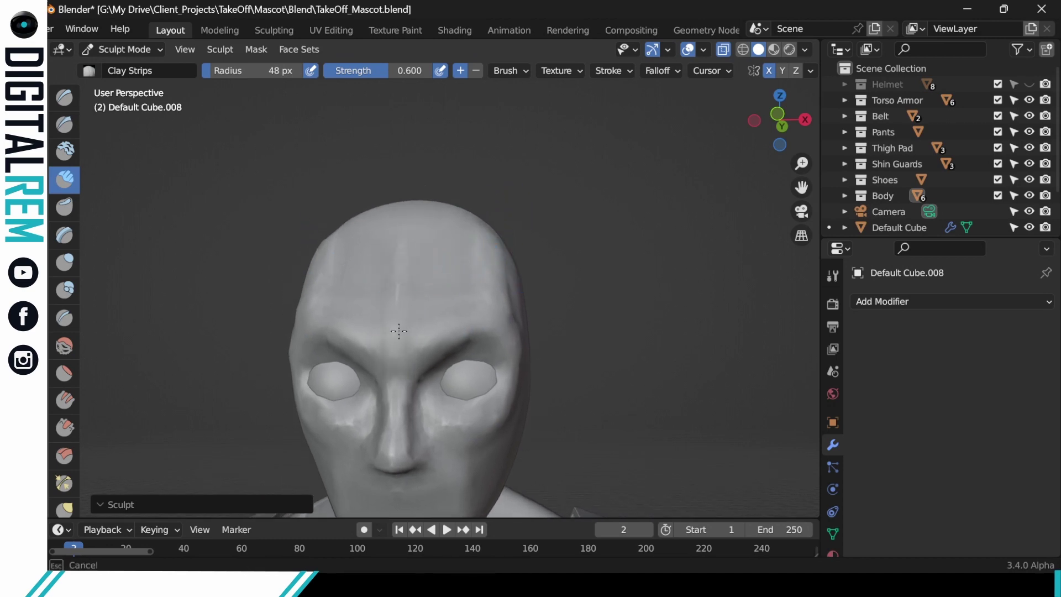
middle_click_drag(399, 331, 398, 307)
Step: Sculpt the planes around the mouth and define the chin and front of the jaw
mouse_move(450, 282)
middle_mouse_down()
mouse_move(516, 279)
mouse_move(519, 175)
mouse_move(504, 310)
mouse_move(532, 286)
mouse_move(490, 284)
mouse_move(492, 208)
middle_mouse_up()
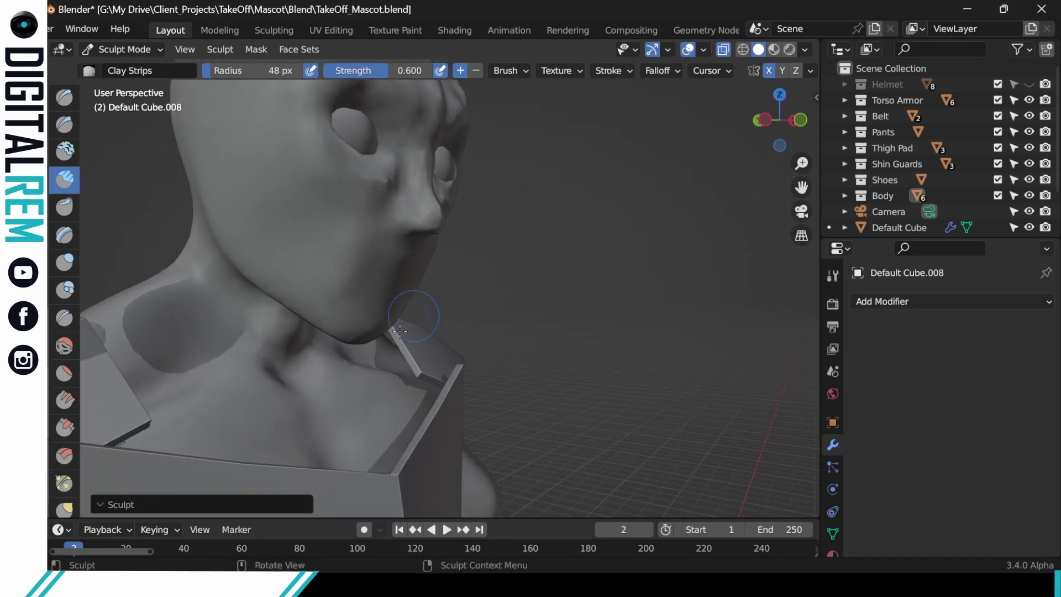
mouse_move(399, 330)
middle_mouse_down()
mouse_move(462, 237)
mouse_move(533, 237)
mouse_move(525, 223)
middle_mouse_up()
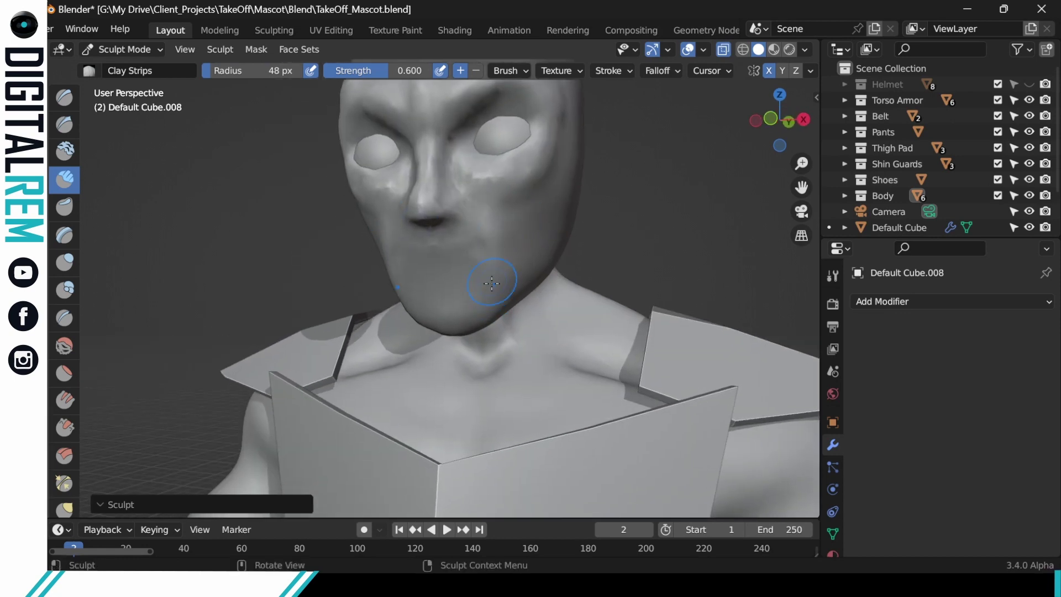
middle_click_drag(499, 257, 490, 225)
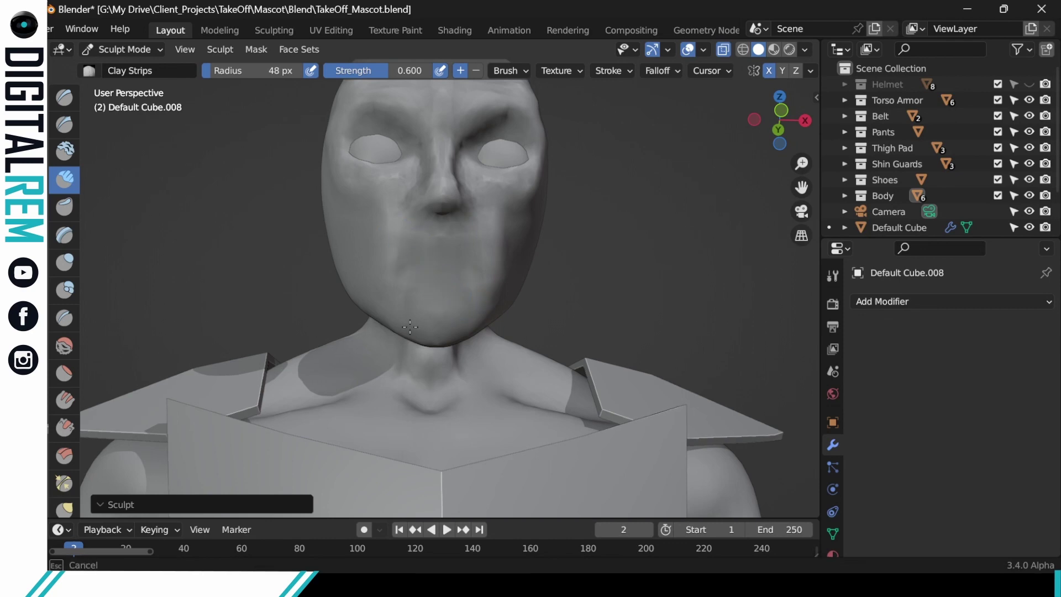
middle_click_drag(569, 209, 594, 230)
scroll(594, 230, "down", 4)
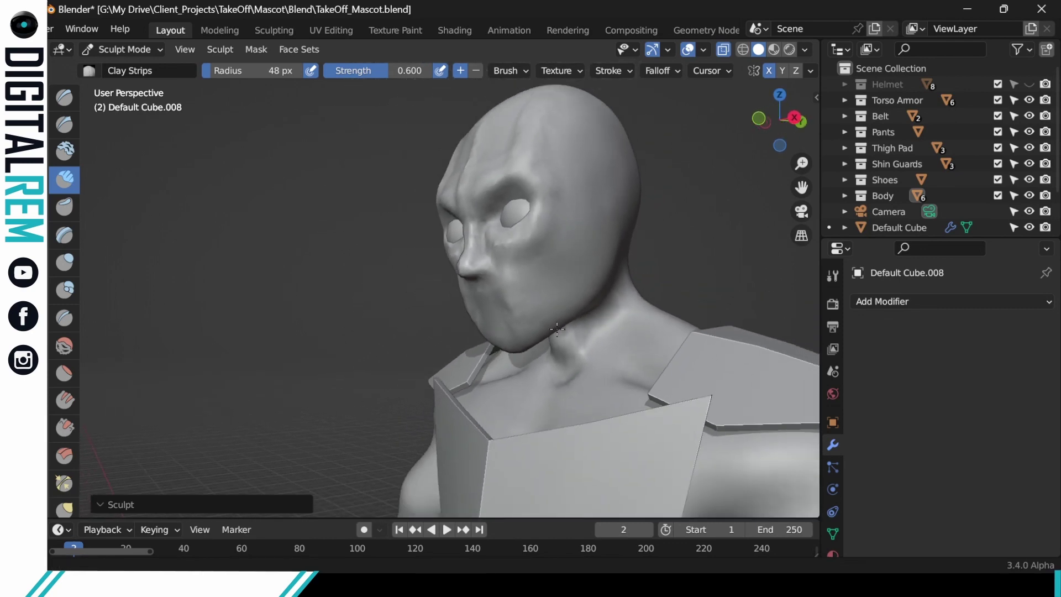
Step: Strengthen the jawline back toward the neck and shape the cheek above it
middle_click_drag(590, 270, 701, 268)
mouse_move(591, 260)
middle_mouse_down()
mouse_move(489, 268)
mouse_move(494, 286)
mouse_move(476, 266)
middle_mouse_up()
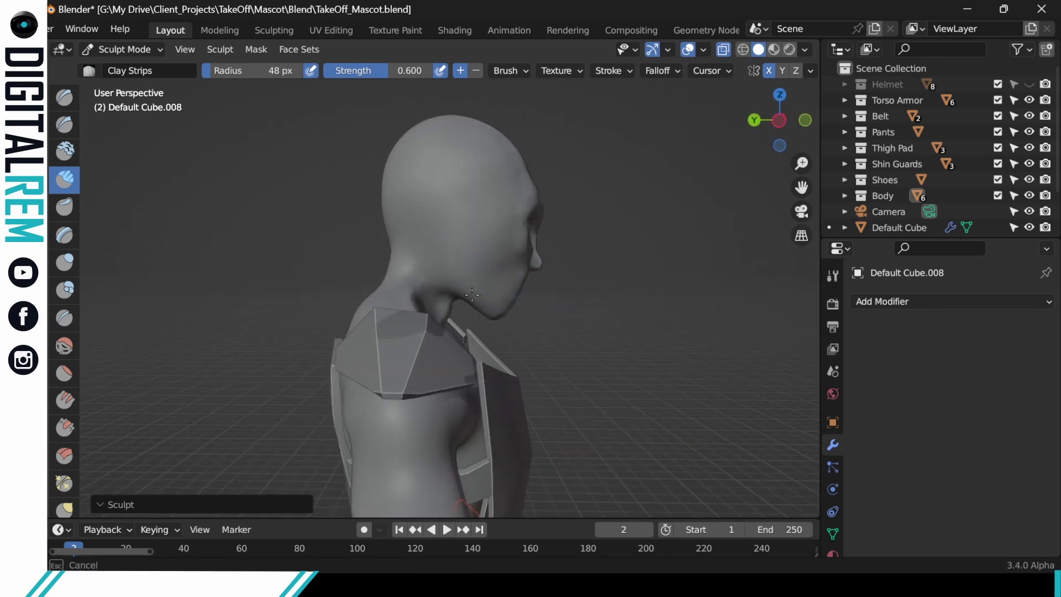
mouse_move(527, 228)
middle_mouse_down()
mouse_move(513, 213)
mouse_move(612, 204)
mouse_move(464, 264)
middle_mouse_up()
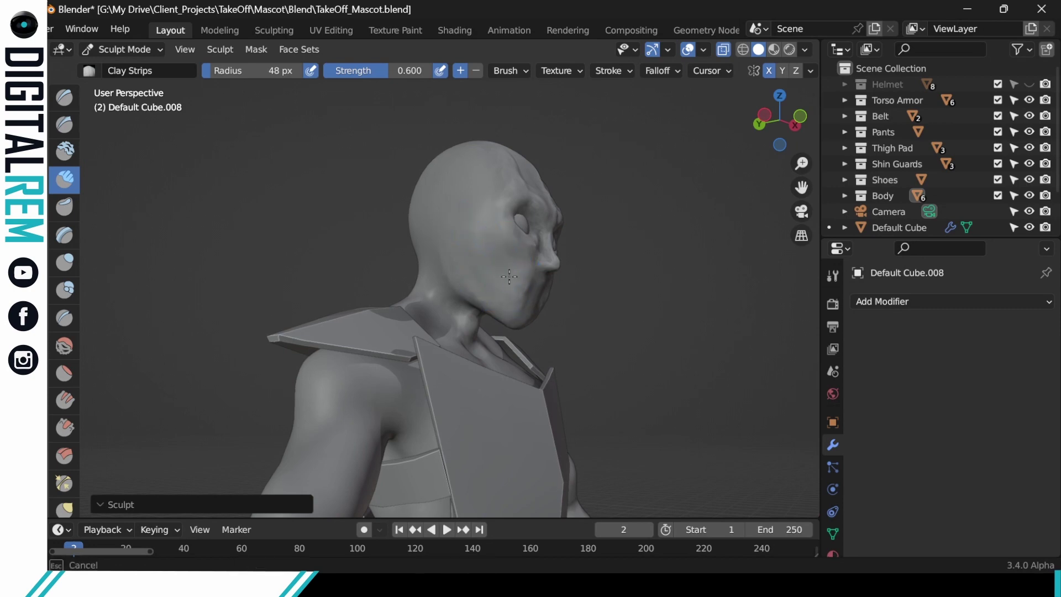
mouse_move(514, 232)
middle_mouse_down()
mouse_move(635, 210)
mouse_move(542, 218)
middle_mouse_up()
left_click_drag(540, 220, 522, 234)
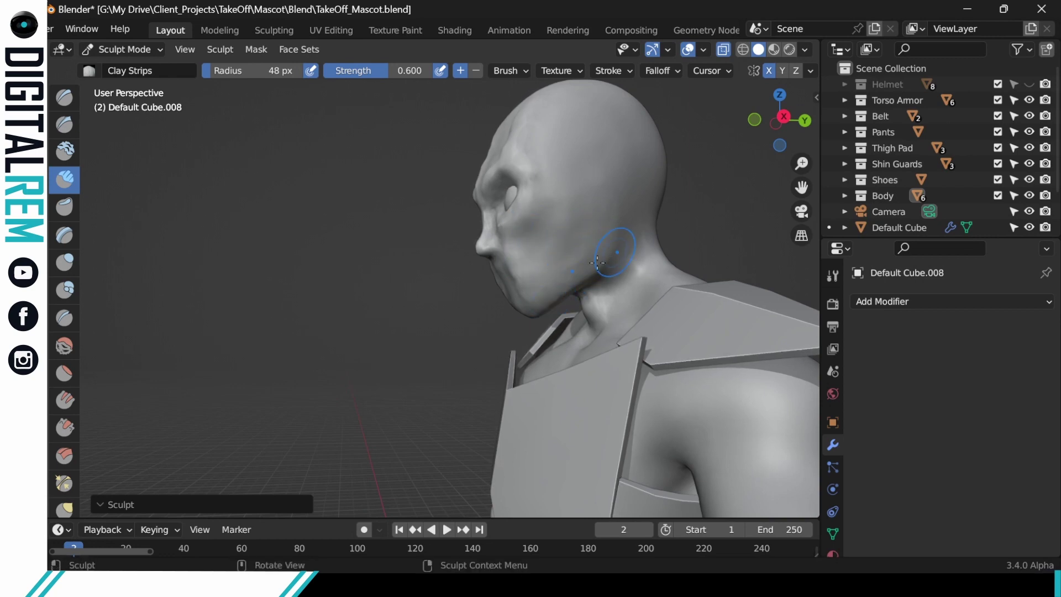
middle_click_drag(606, 250, 560, 273)
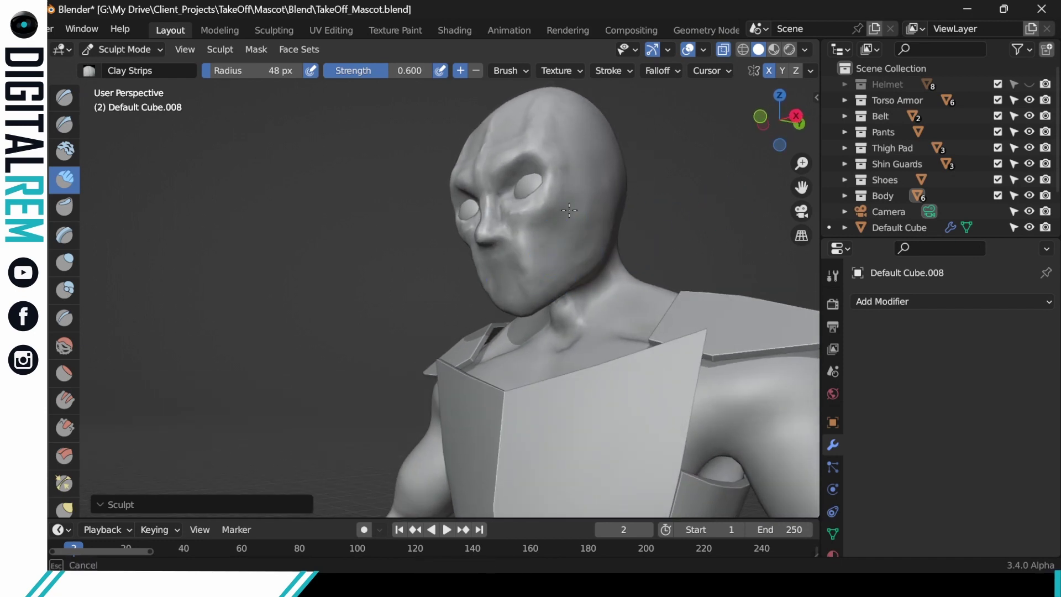
Step: Build up the cheekbone from beneath the eye outward toward the side of the head
left_click_drag(519, 221, 556, 199)
left_click_drag(525, 221, 577, 186)
mouse_move(592, 194)
middle_mouse_down()
mouse_move(564, 206)
mouse_move(530, 252)
middle_mouse_up()
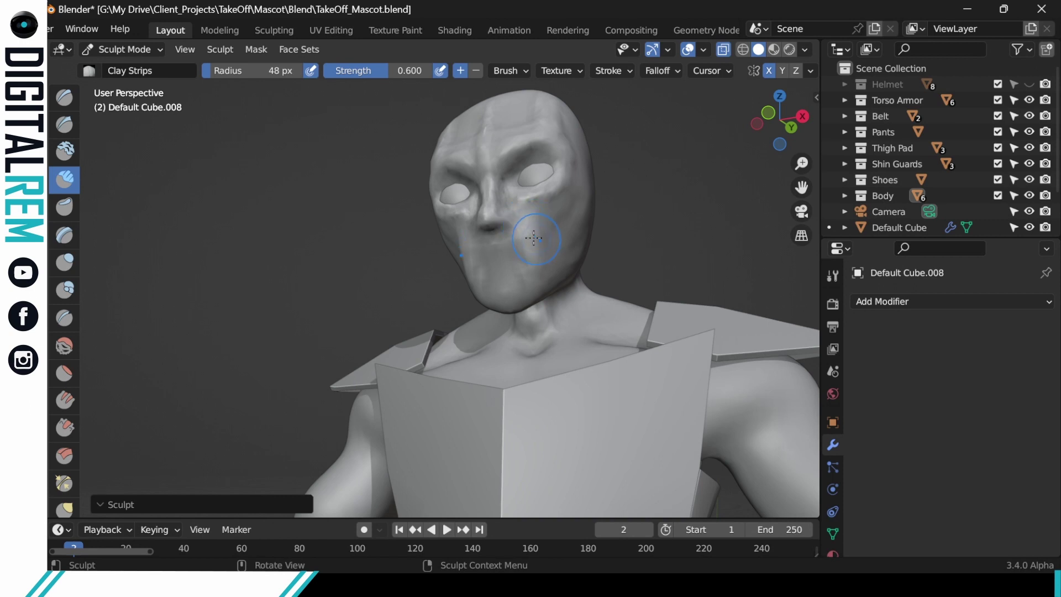
Step: Work strokes across the mouth area between nose and chin and undo the last two
left_click_drag(491, 251, 488, 257)
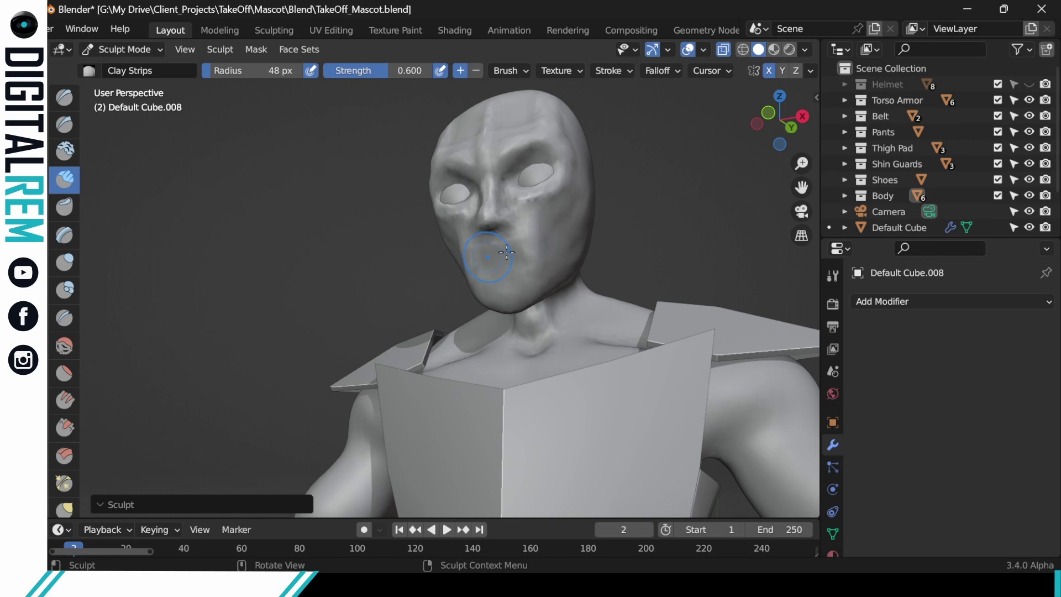
middle_click_drag(506, 252, 593, 227)
left_click_drag(483, 243, 489, 278)
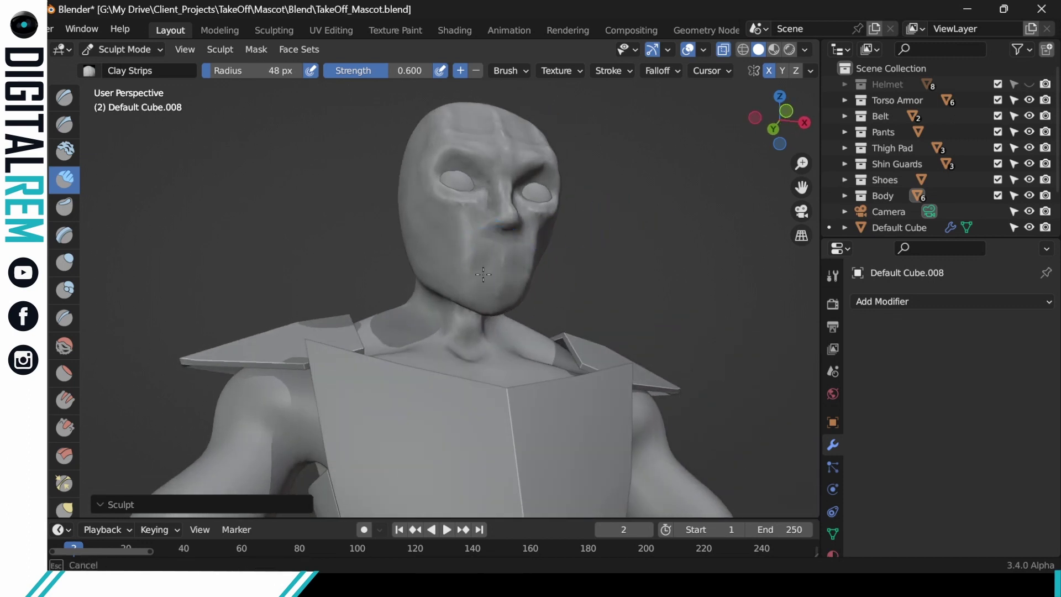
mouse_move(483, 275)
middle_mouse_down()
mouse_move(521, 219)
mouse_move(552, 237)
middle_mouse_up()
left_click_drag(511, 243, 510, 259)
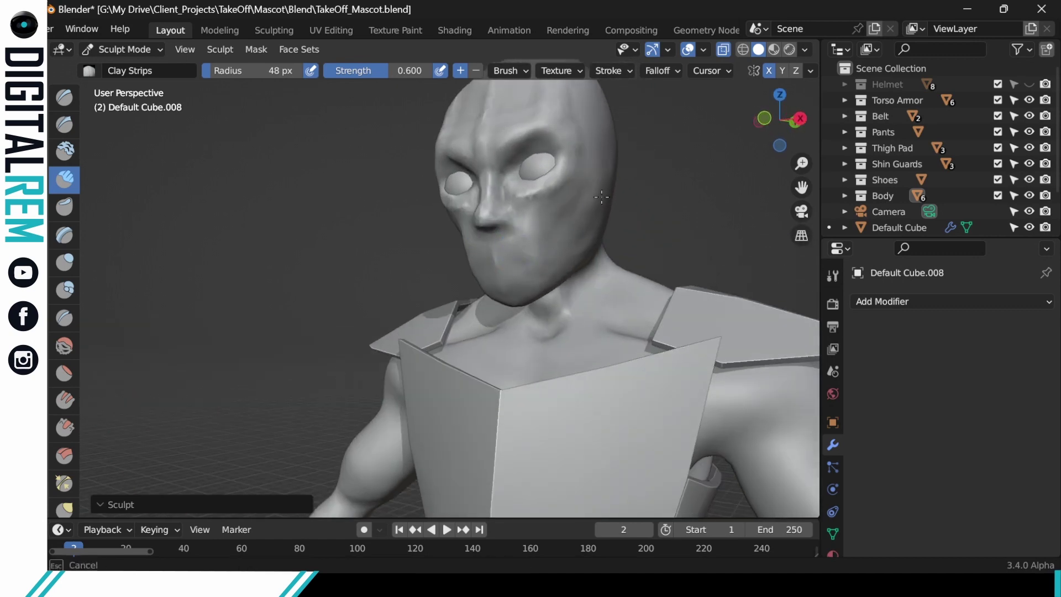
key("ctrl+z")
key("ctrl+z")
Step: Add a short stroke of volume at the mouth area beneath the nose
middle_click_drag(527, 225, 641, 223)
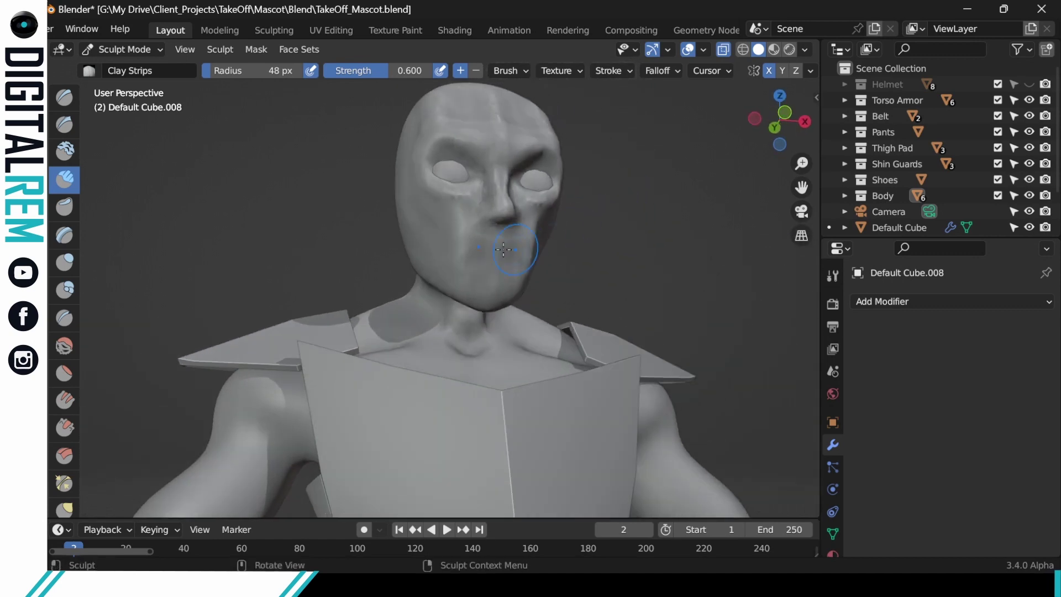
mouse_move(504, 249)
left_mouse_down()
mouse_move(487, 265)
mouse_move(516, 260)
left_mouse_up()
mouse_move(517, 260)
middle_mouse_down()
mouse_move(589, 195)
mouse_move(564, 248)
middle_mouse_up()
mouse_move(563, 249)
middle_mouse_down()
mouse_move(588, 284)
mouse_move(627, 267)
mouse_move(649, 272)
middle_mouse_up()
Step: Build up the upper forehead with vertical strokes running toward the crown
scroll(611, 277, "up", 6)
left_click_drag(472, 223, 468, 196)
mouse_move(471, 192)
middle_mouse_down()
mouse_move(568, 255)
mouse_move(558, 246)
middle_mouse_up()
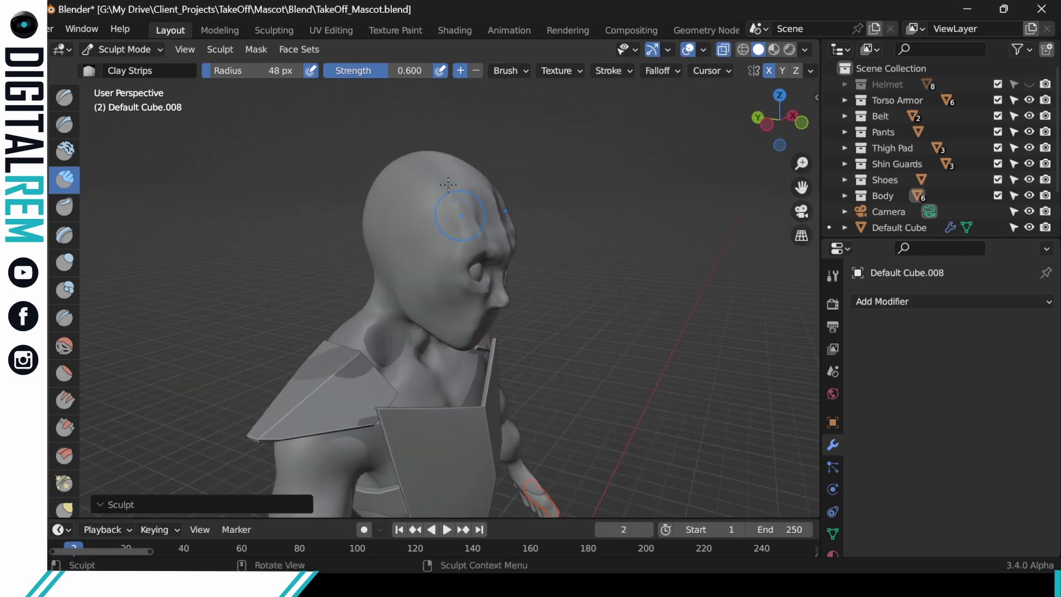
mouse_move(477, 197)
middle_mouse_down("ctrl")
mouse_move(477, 210)
mouse_move(470, 160)
mouse_move(461, 285)
middle_mouse_up("ctrl")
left_click_drag(467, 308, 466, 183)
Step: Build the brow ridge from the nose bridge out to the temple and smooth out the area beneath the eye
middle_click_drag(598, 200, 519, 182)
mouse_move(631, 245)
middle_mouse_down("shift")
mouse_move(630, 221)
mouse_move(617, 239)
middle_mouse_up("shift")
left_click_drag(617, 239, 627, 233)
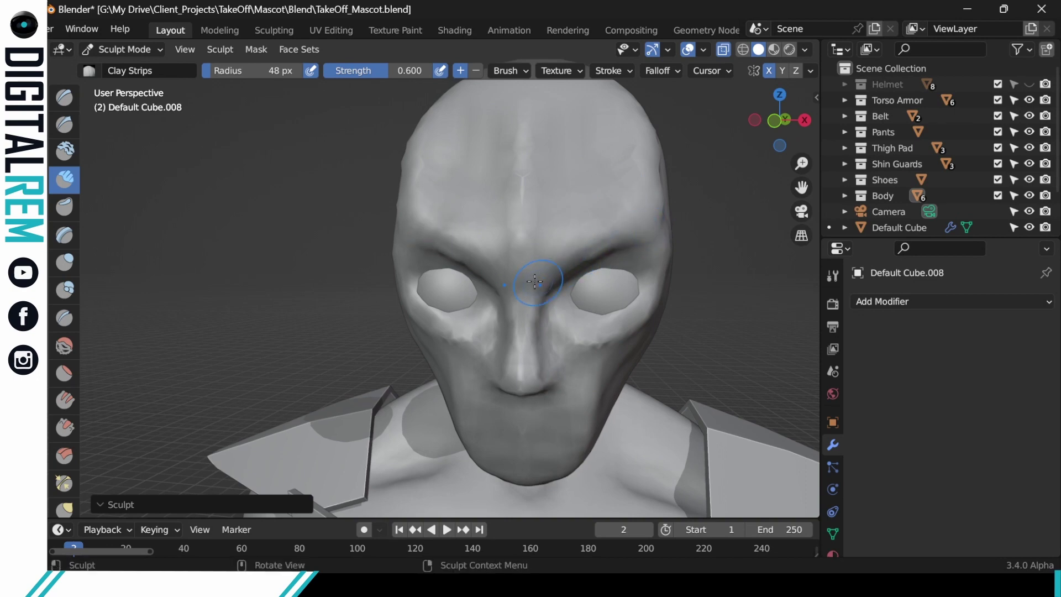
left_click_drag(539, 281, 649, 221)
middle_click_drag(649, 221, 643, 228)
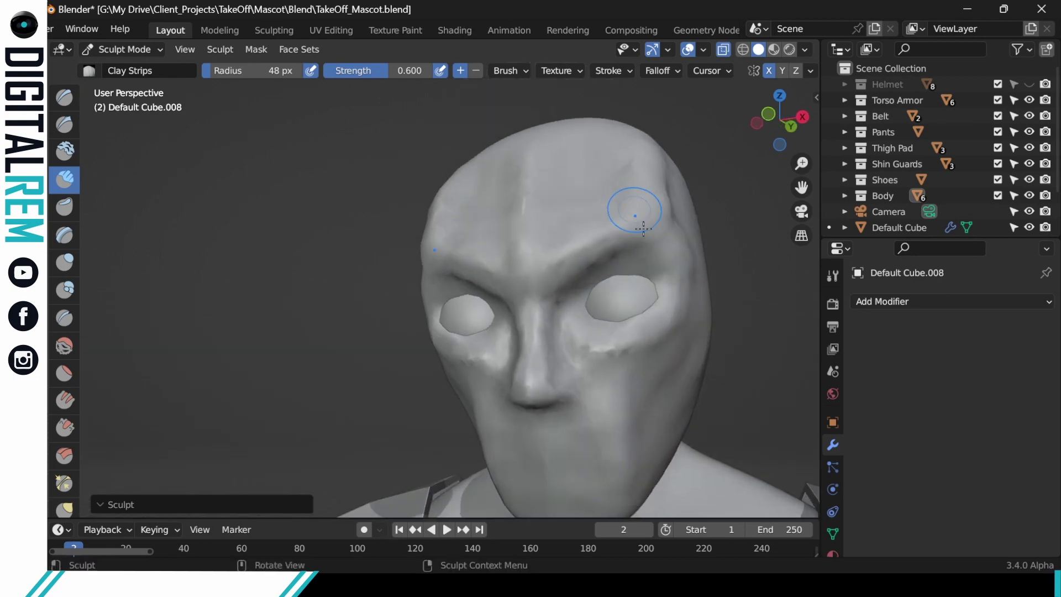
left_click_drag(573, 345, 625, 334)
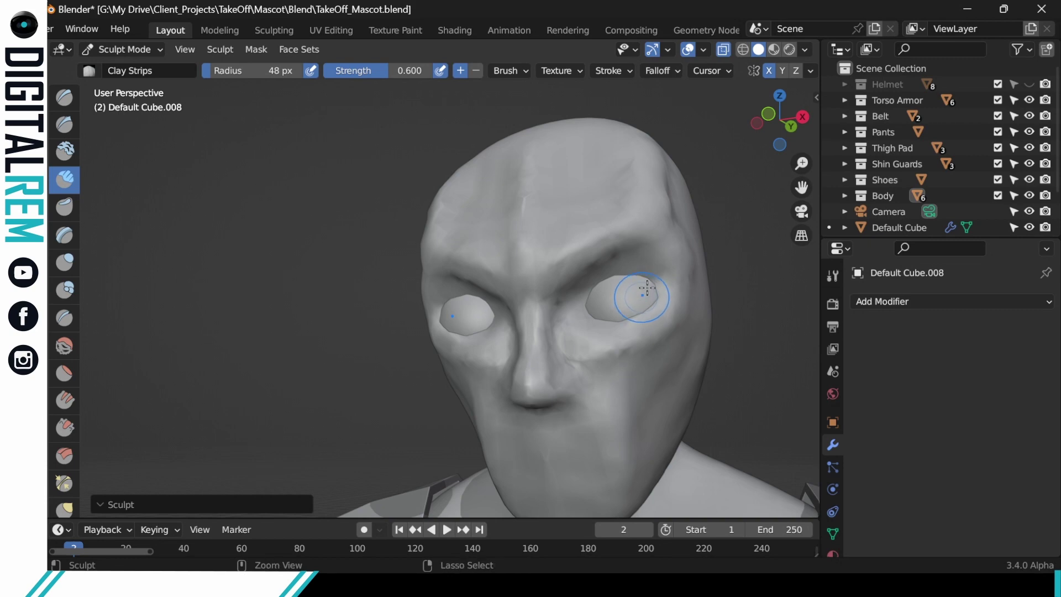
Step: Undo the last stroke beneath the eye, try another stroke across the lower eyelid, and undo that one too
key("ctrl+z")
mouse_move(753, 70)
middle_mouse_down()
mouse_move(652, 77)
mouse_move(741, 68)
middle_mouse_up()
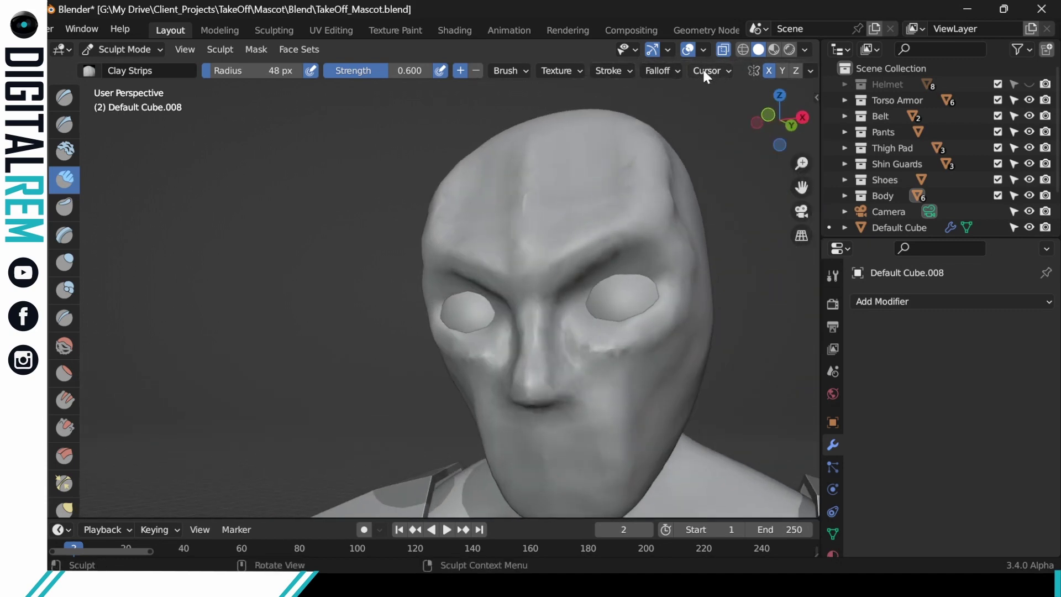
middle_click_drag(640, 70, 465, 85)
scroll(663, 71, "down", 1)
mouse_move(658, 287)
middle_mouse_down()
mouse_move(681, 289)
mouse_move(656, 290)
middle_mouse_up()
mouse_move(630, 338)
left_mouse_down()
mouse_move(678, 311)
mouse_move(584, 338)
mouse_move(615, 326)
mouse_move(620, 291)
left_mouse_up()
key("ctrl+z")
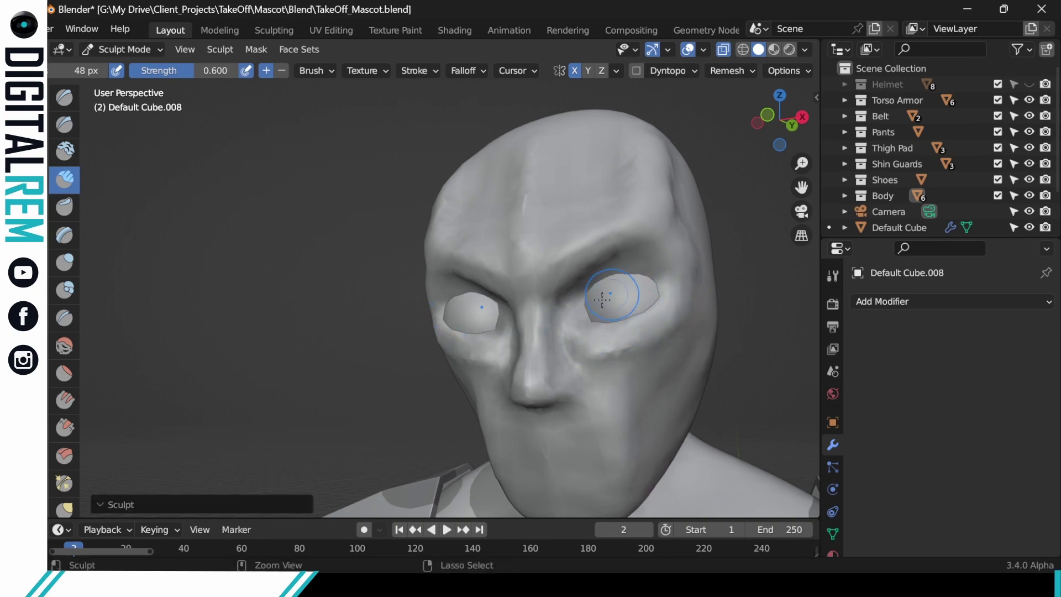
Step: Shape the rim of the eye socket with short Clay Strips strokes around the inner corner, upper edge and outer corner
middle_click_drag(621, 294, 603, 311)
left_click_drag(602, 312, 582, 307)
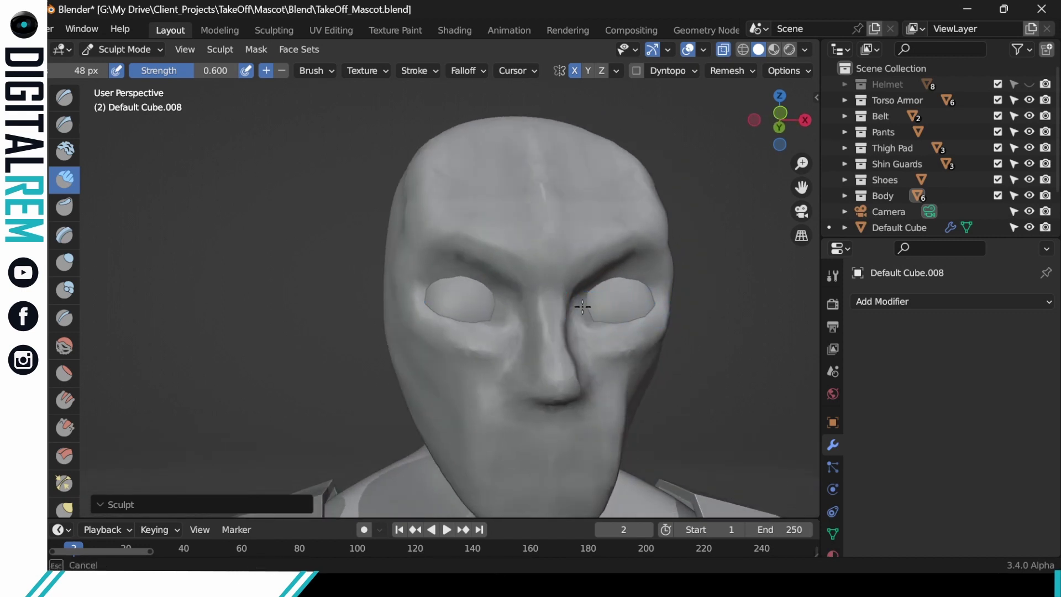
middle_click_drag(575, 310, 614, 300)
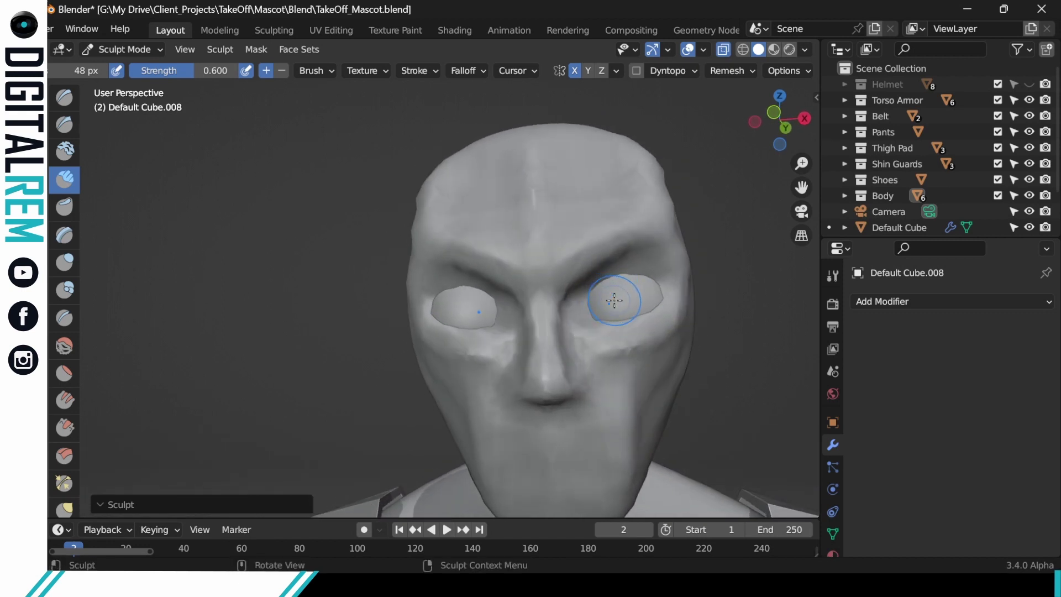
middle_click_drag(661, 276, 640, 289)
left_click_drag(641, 292, 642, 276)
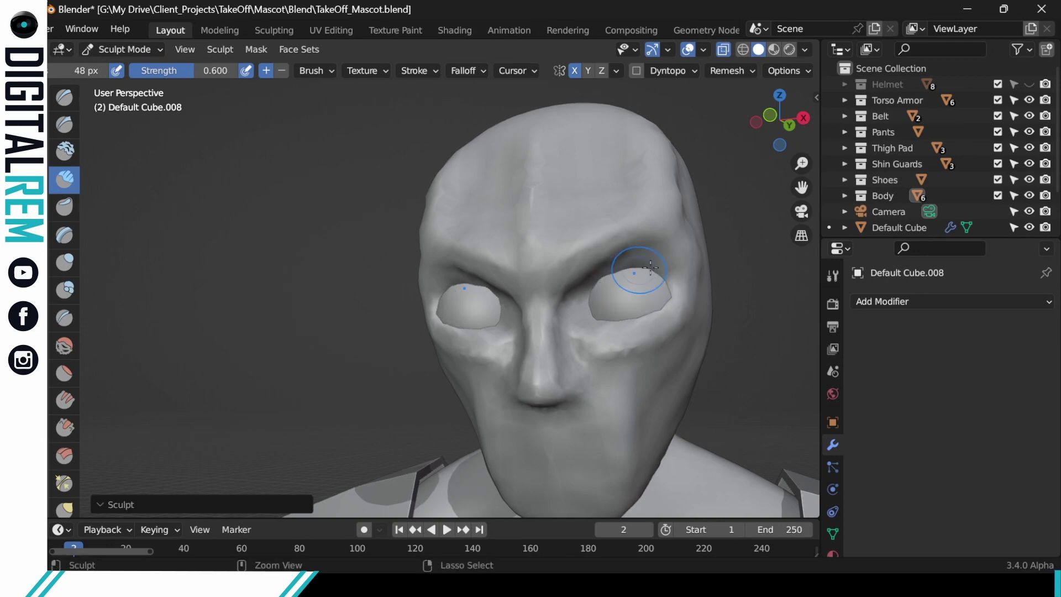
middle_click_drag(651, 268, 662, 285)
left_click_drag(637, 314, 633, 310)
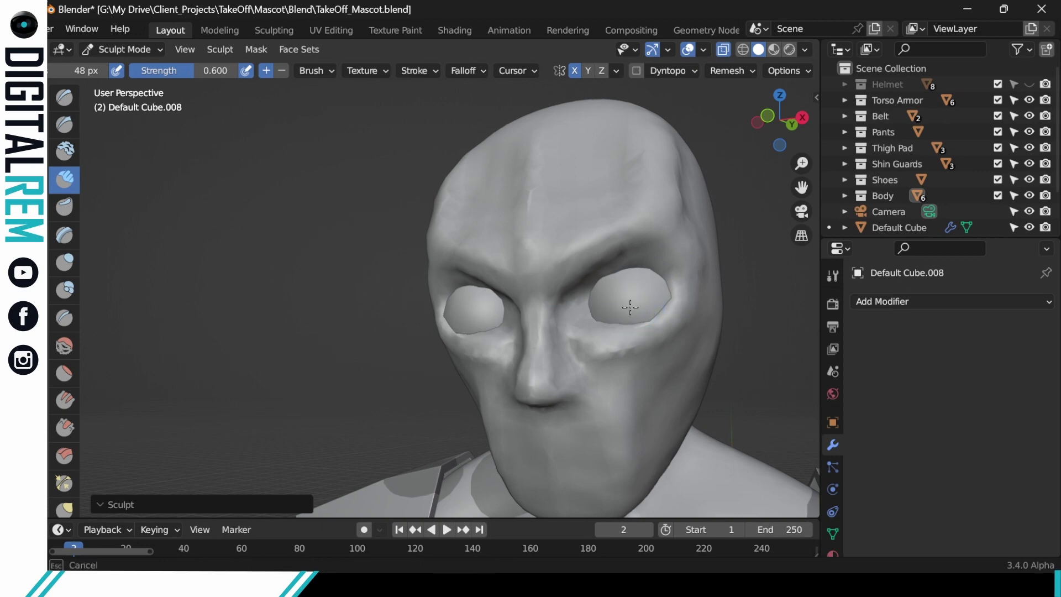
middle_click_drag(664, 290, 668, 305)
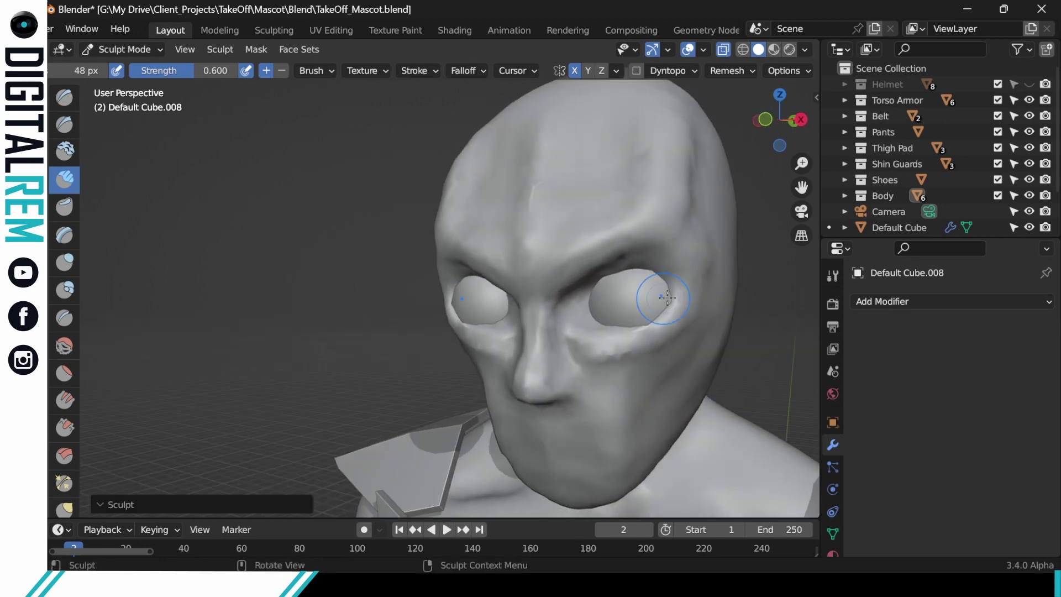
left_click_drag(667, 305, 652, 271)
mouse_move(713, 268)
middle_mouse_down()
mouse_move(682, 256)
mouse_move(697, 309)
middle_mouse_up()
mouse_move(697, 309)
middle_mouse_down()
mouse_move(714, 318)
mouse_move(724, 308)
mouse_move(698, 328)
middle_mouse_up()
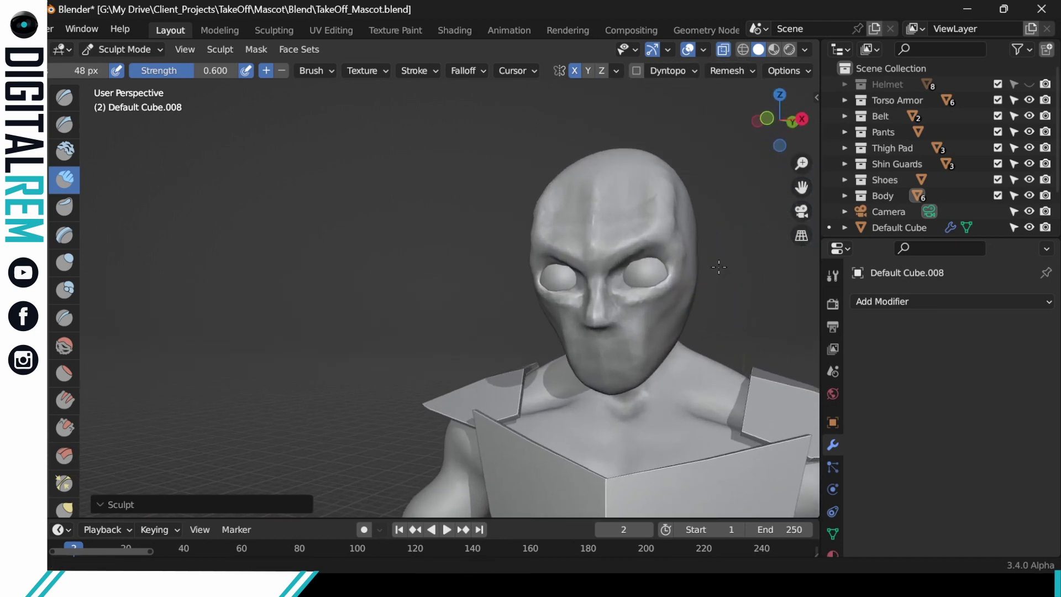
Step: Carve the inner corner of the eye socket inward beside the nose bridge using inverted strokes
scroll(611, 280, "up", 3)
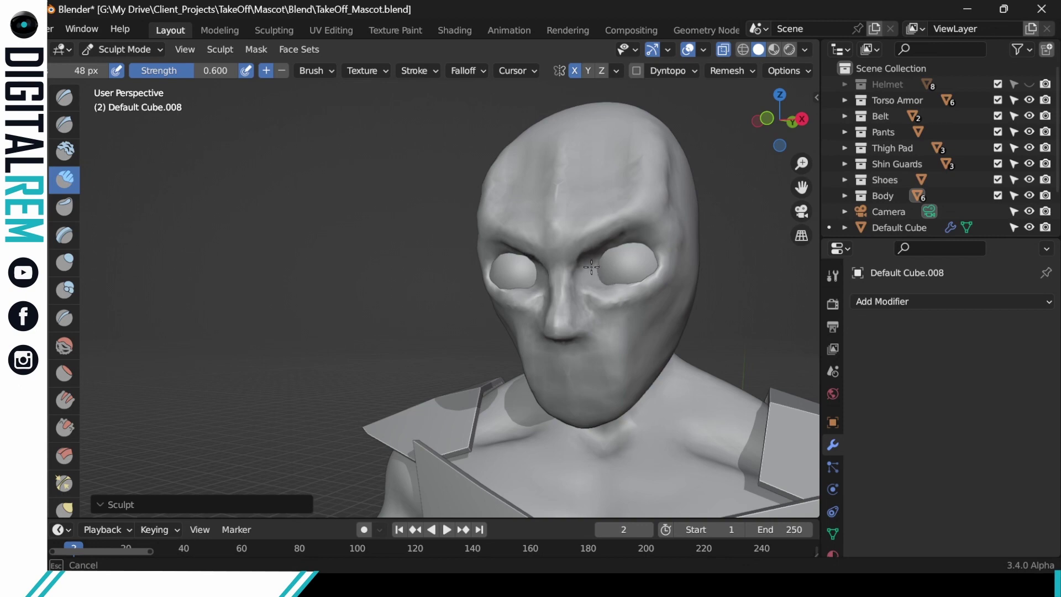
middle_click_drag(635, 256, 612, 241)
scroll(601, 267, "up", 3)
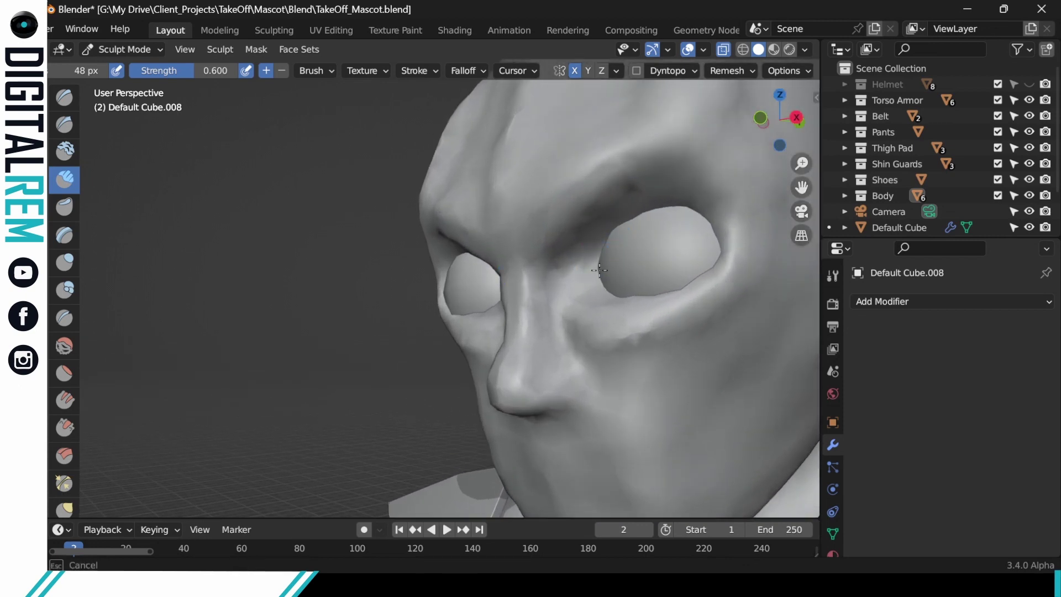
left_click_drag(599, 270, 599, 269, "ctrl")
mouse_move(599, 268)
middle_mouse_down()
mouse_move(656, 256)
mouse_move(599, 282)
mouse_move(694, 238)
mouse_move(597, 275)
middle_mouse_up()
scroll(605, 275, "up", 3)
mouse_move(588, 260)
left_mouse_down("ctrl")
mouse_move(590, 293)
mouse_move(580, 284)
left_mouse_up("ctrl")
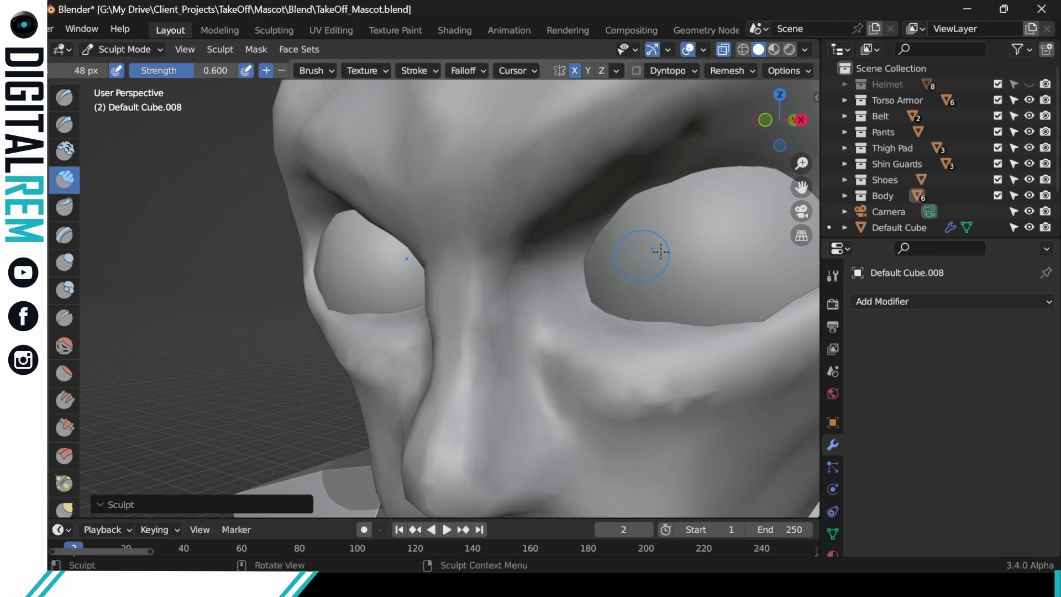
mouse_move(644, 251)
middle_mouse_down("ctrl")
mouse_move(651, 302)
mouse_move(753, 288)
mouse_move(713, 320)
mouse_move(656, 294)
mouse_move(616, 300)
middle_mouse_up("ctrl")
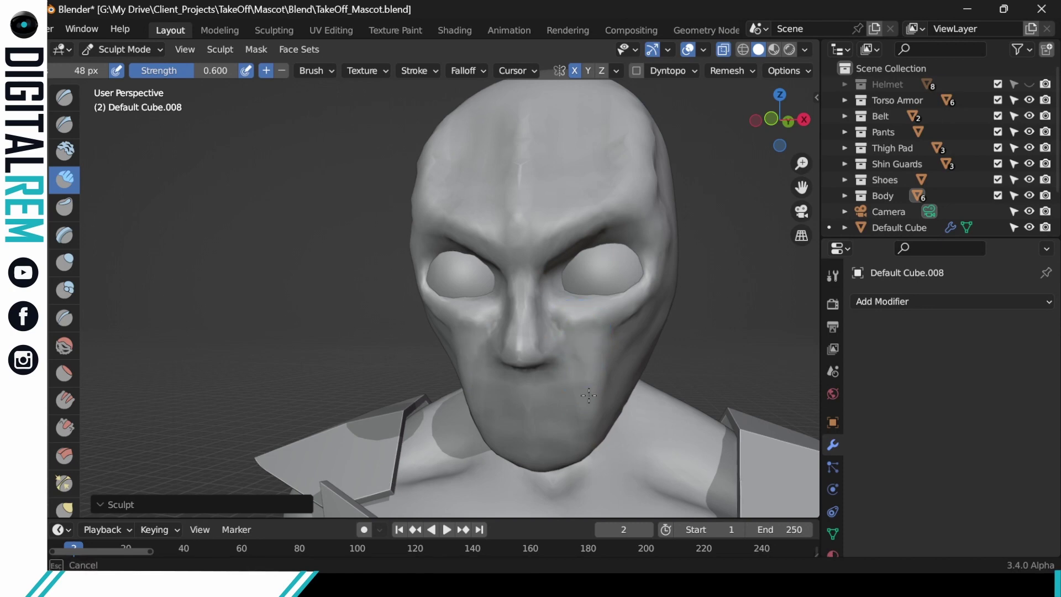
Step: Build up the nose along its bridge and add volume to its side near the cheek
middle_click_drag(652, 301, 624, 306)
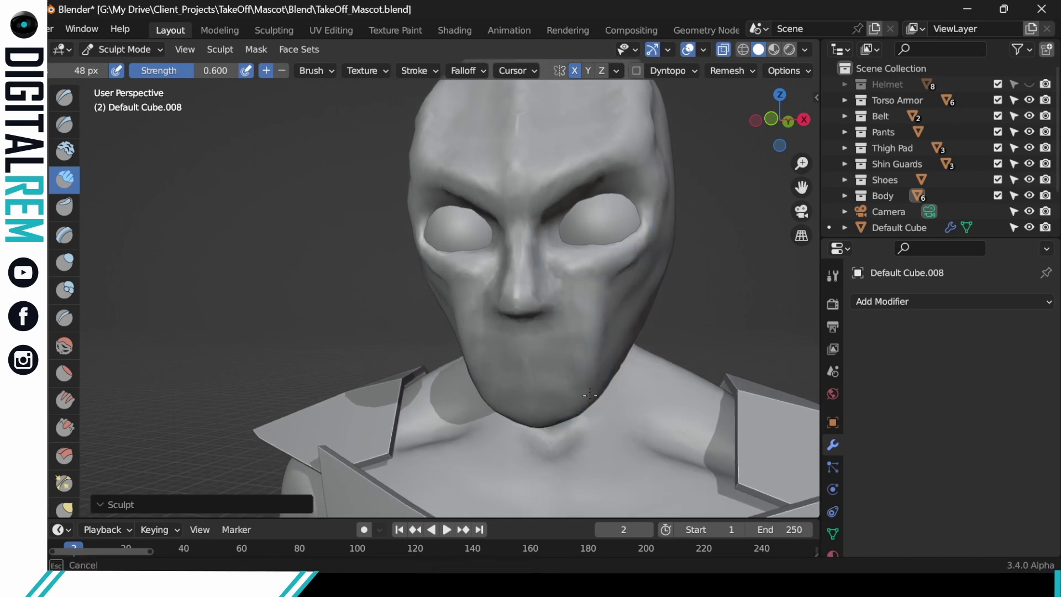
mouse_move(530, 285)
left_mouse_down()
mouse_move(521, 294)
mouse_move(522, 233)
left_mouse_up()
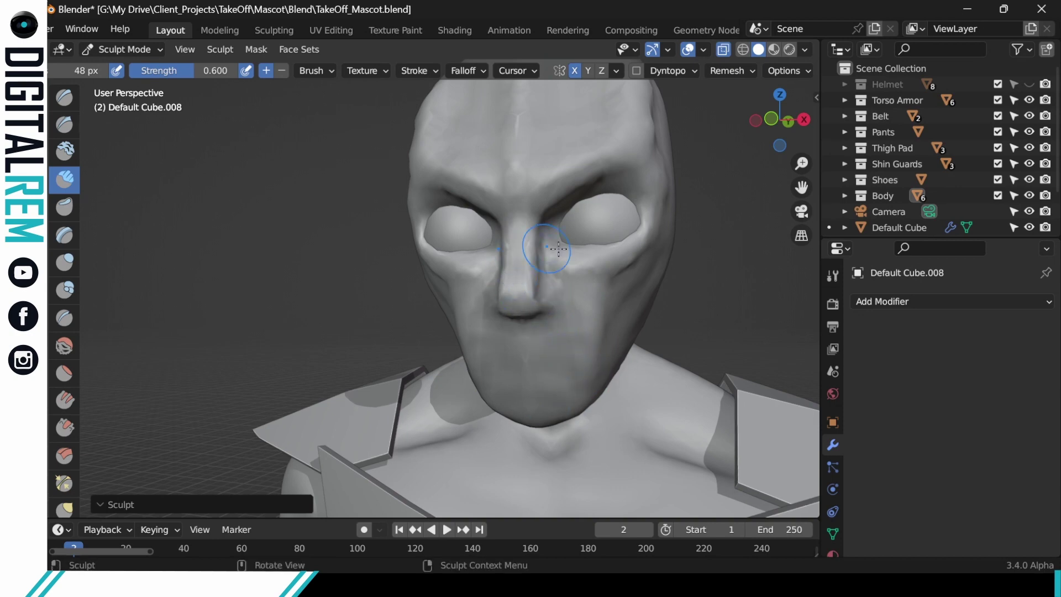
middle_click_drag(510, 261, 592, 250)
mouse_move(500, 299)
middle_mouse_down()
mouse_move(598, 292)
mouse_move(503, 261)
middle_mouse_up()
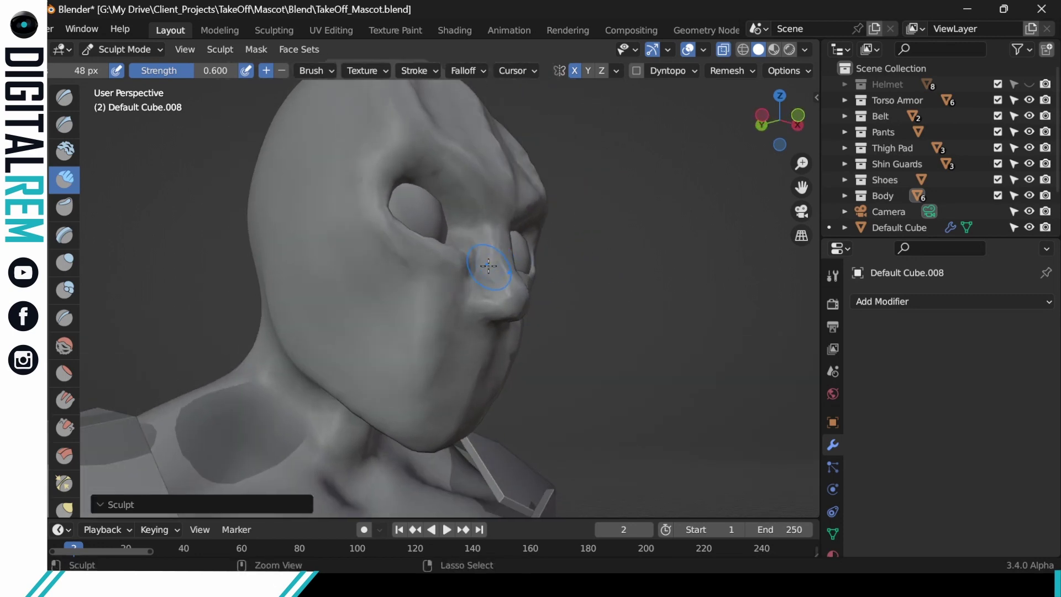
left_click_drag(489, 266, 474, 294)
mouse_move(478, 251)
left_mouse_down()
mouse_move(486, 248)
mouse_move(476, 231)
mouse_move(466, 265)
left_mouse_up()
mouse_move(500, 239)
middle_mouse_down()
mouse_move(461, 245)
mouse_move(509, 251)
mouse_move(569, 320)
mouse_move(557, 218)
middle_mouse_up()
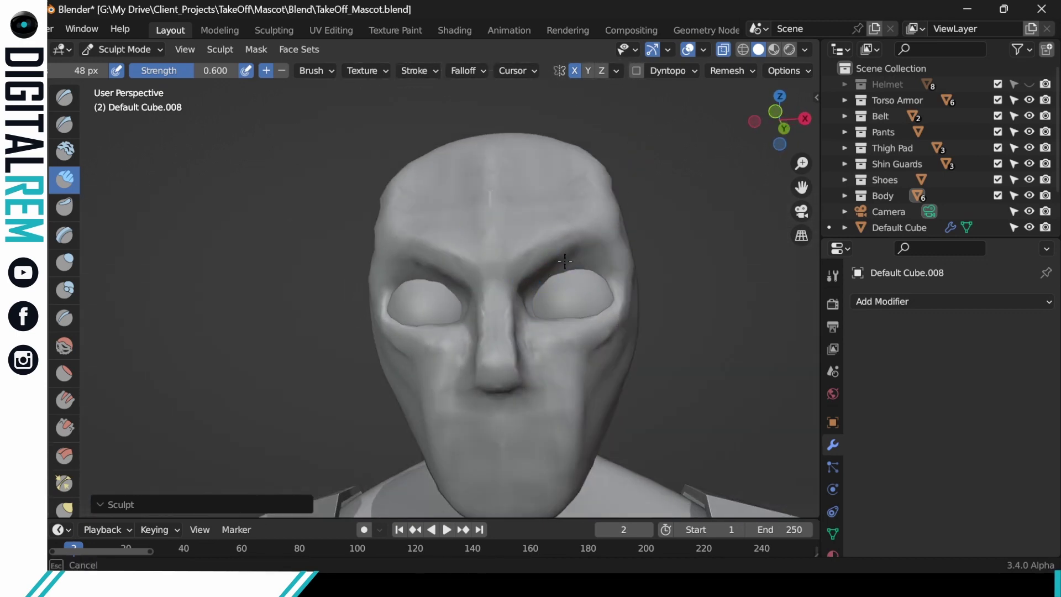
Step: Work strokes beneath the brow at the inner eye corner and at the outer brow end near the temple
left_click_drag(549, 268, 524, 304)
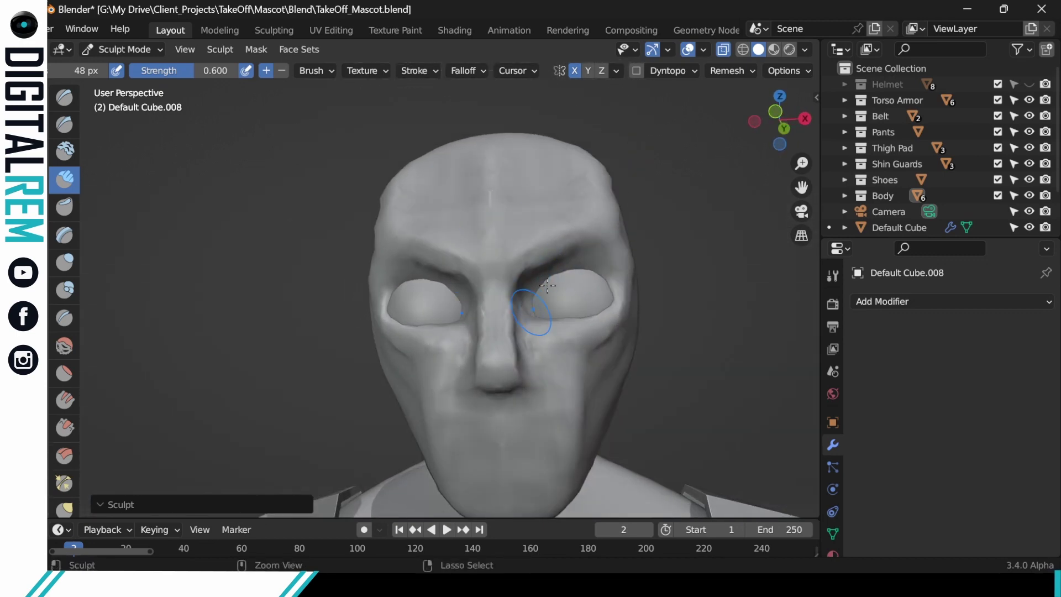
middle_click_drag(547, 285, 597, 332)
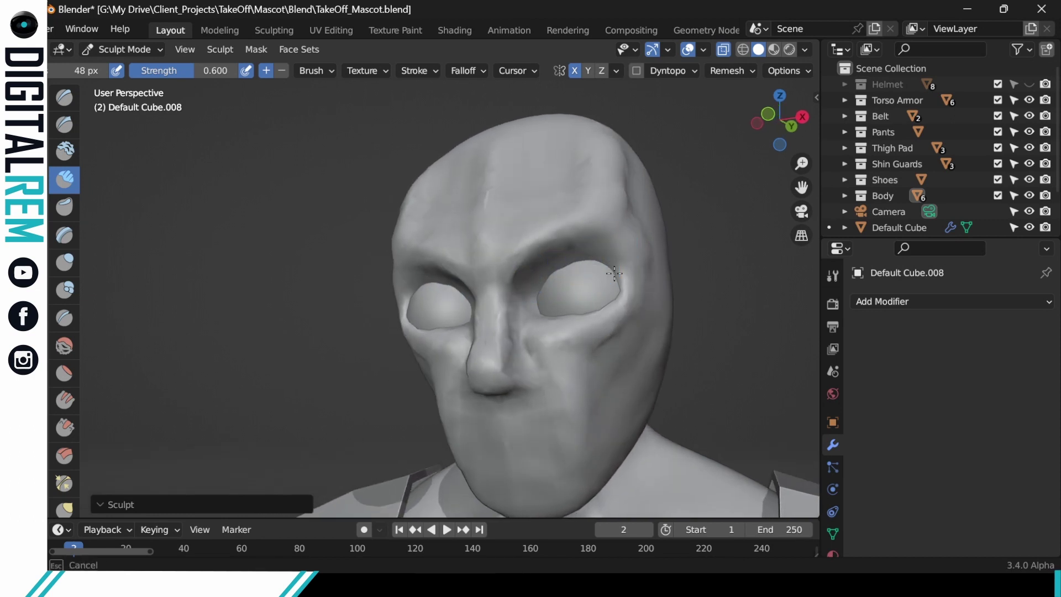
middle_click_drag(630, 242, 656, 272)
mouse_move(606, 244)
left_mouse_down()
mouse_move(639, 260)
mouse_move(632, 250)
left_mouse_up()
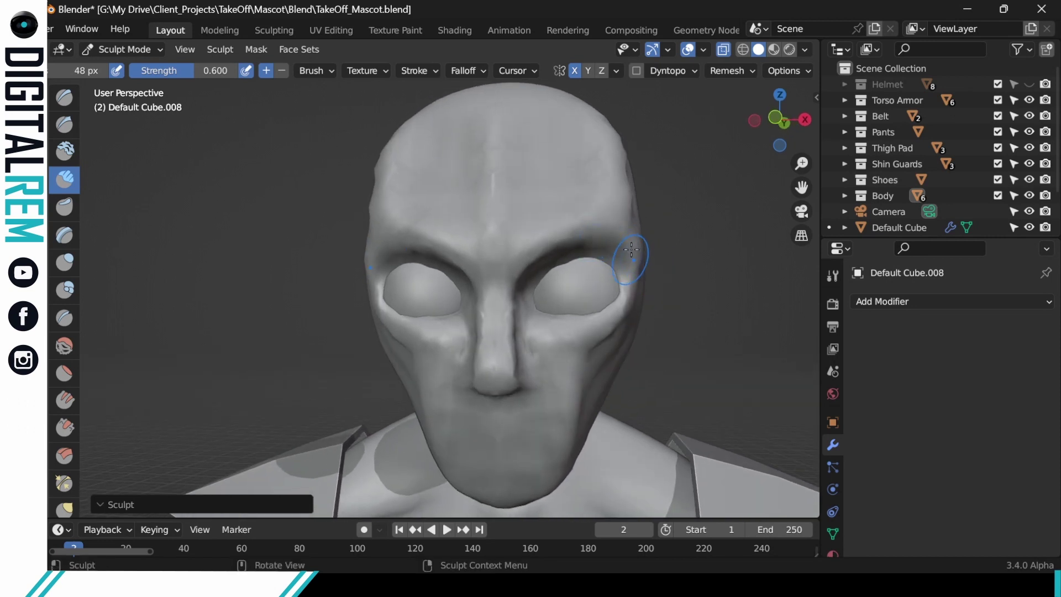
middle_click_drag(621, 249, 650, 301)
Step: Refine the upper rim of the opposite eye socket with short strokes under the brow
mouse_move(547, 293)
middle_mouse_down("shift")
mouse_move(624, 243)
mouse_move(612, 218)
middle_mouse_up("shift")
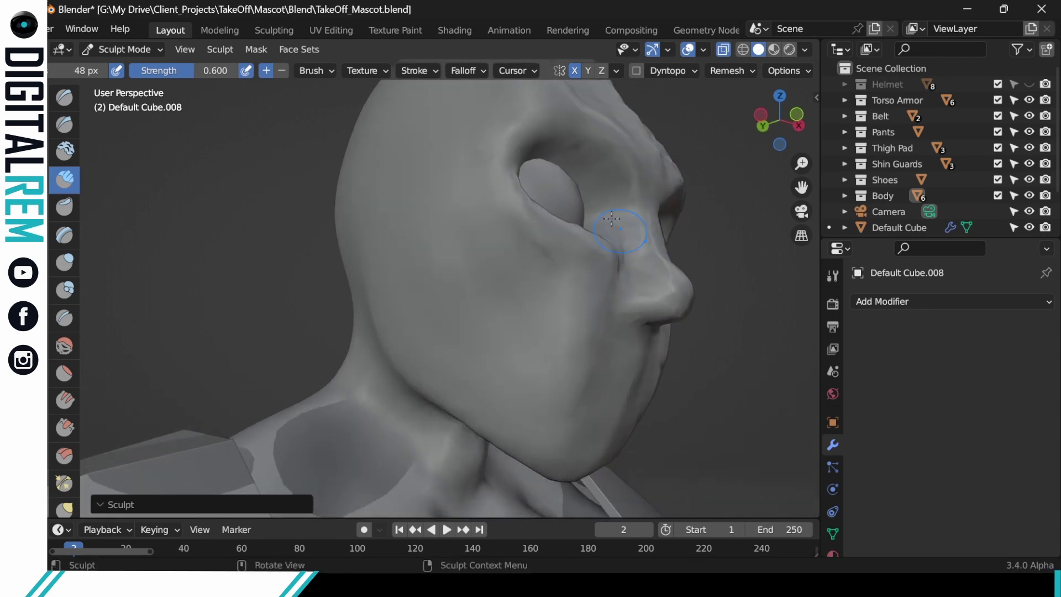
mouse_move(575, 161)
left_mouse_down()
mouse_move(587, 172)
mouse_move(582, 156)
left_mouse_up()
middle_click_drag(652, 170, 604, 186)
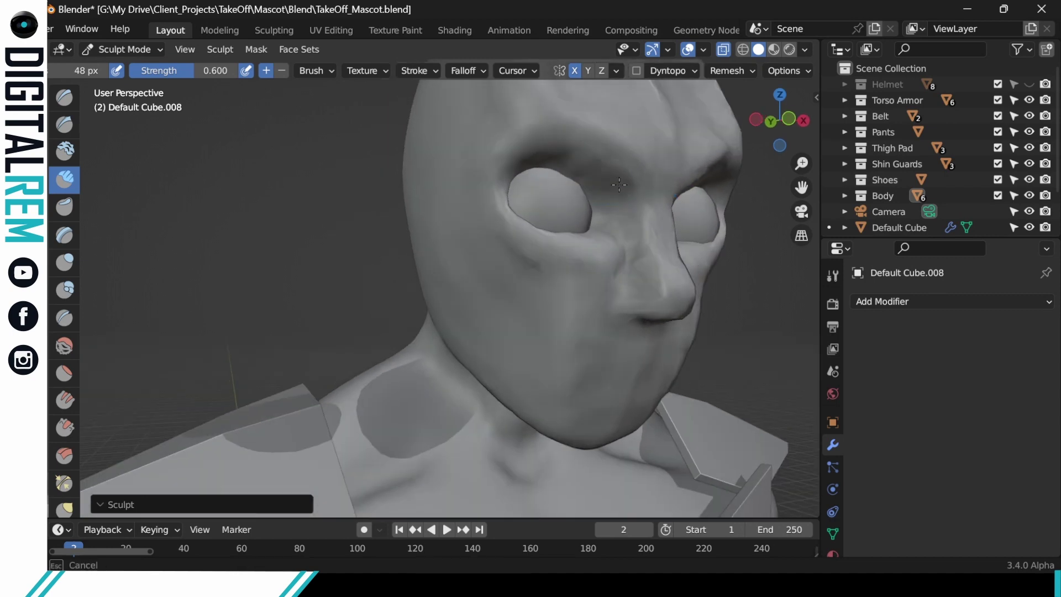
mouse_move(602, 173)
left_mouse_down()
mouse_move(623, 209)
mouse_move(564, 159)
mouse_move(579, 156)
left_mouse_up()
middle_click_drag(640, 135, 580, 128)
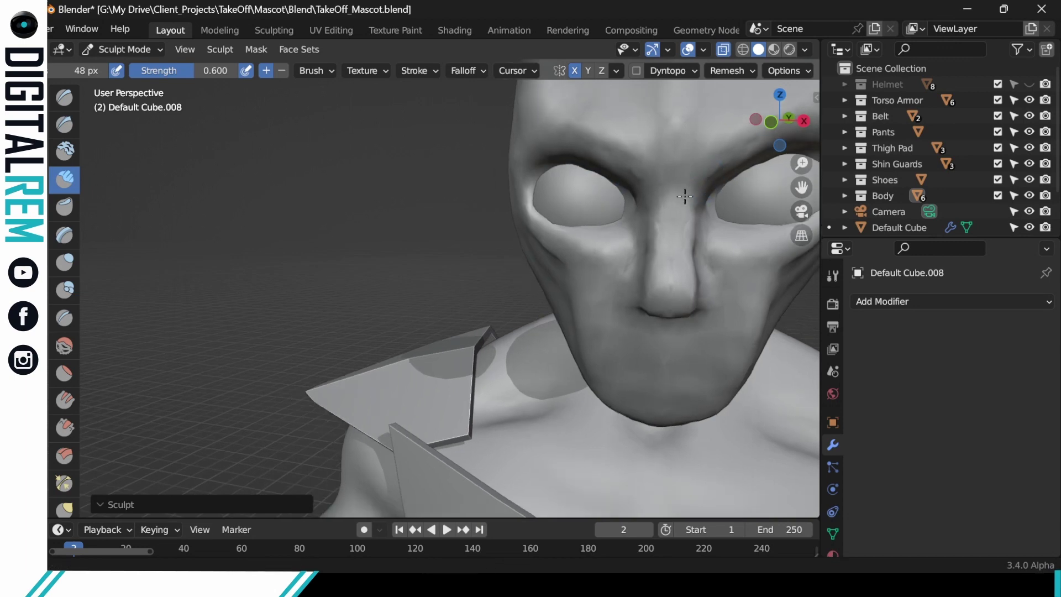
middle_click_drag(663, 152, 579, 305, "ctrl")
mouse_move(673, 266)
middle_mouse_down()
mouse_move(673, 239)
mouse_move(671, 320)
mouse_move(671, 270)
middle_mouse_up()
scroll(672, 270, "up", 3)
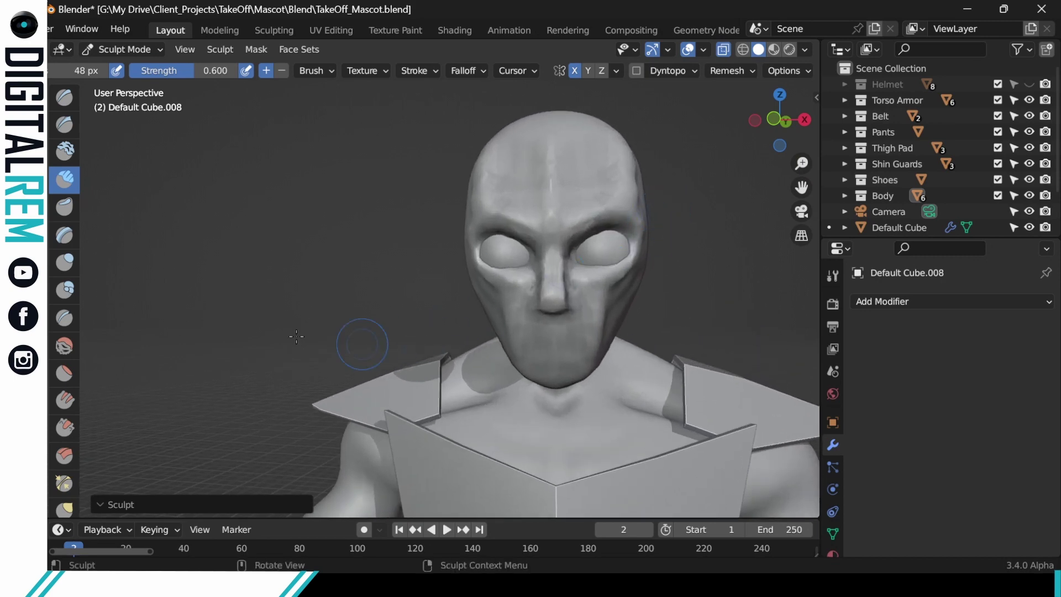
Step: Smooth the forehead and the side of the face with the Smooth brush at strength 0.189, and undo the last stroke
left_click(64, 348)
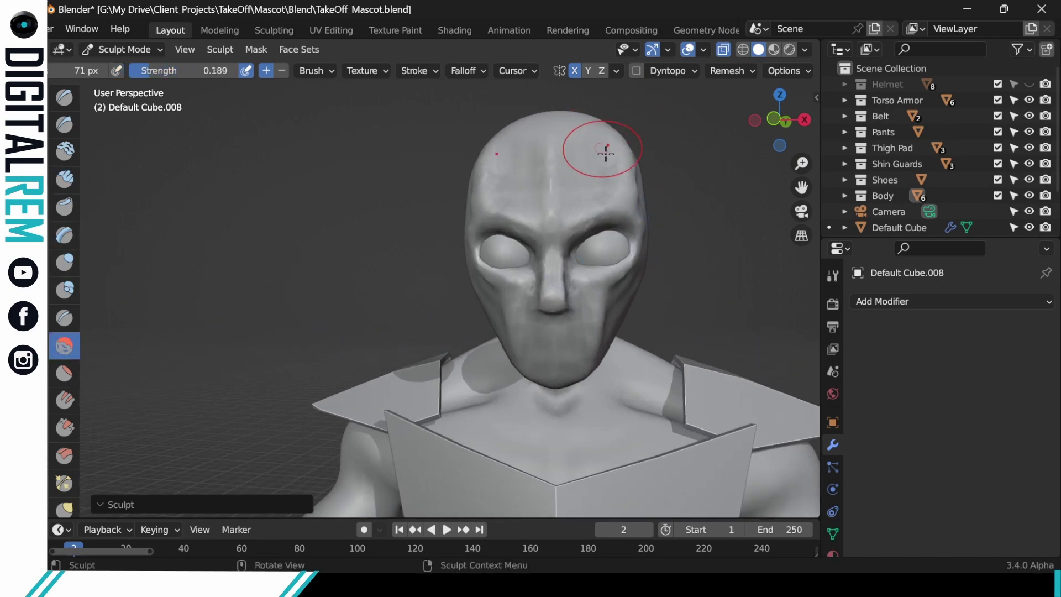
left_click_drag(562, 159, 556, 176)
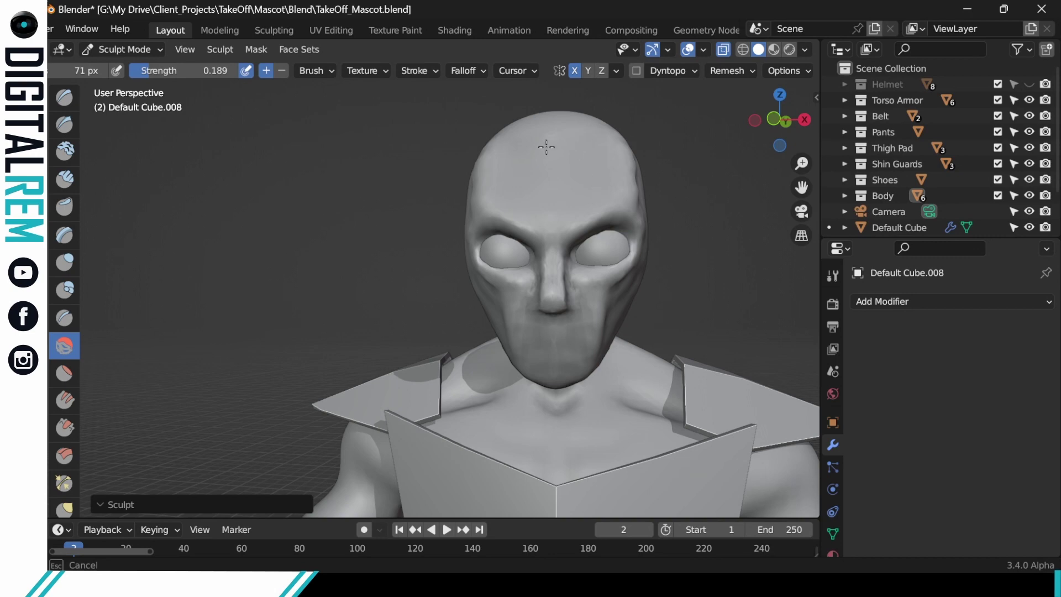
middle_click_drag(571, 150, 634, 164)
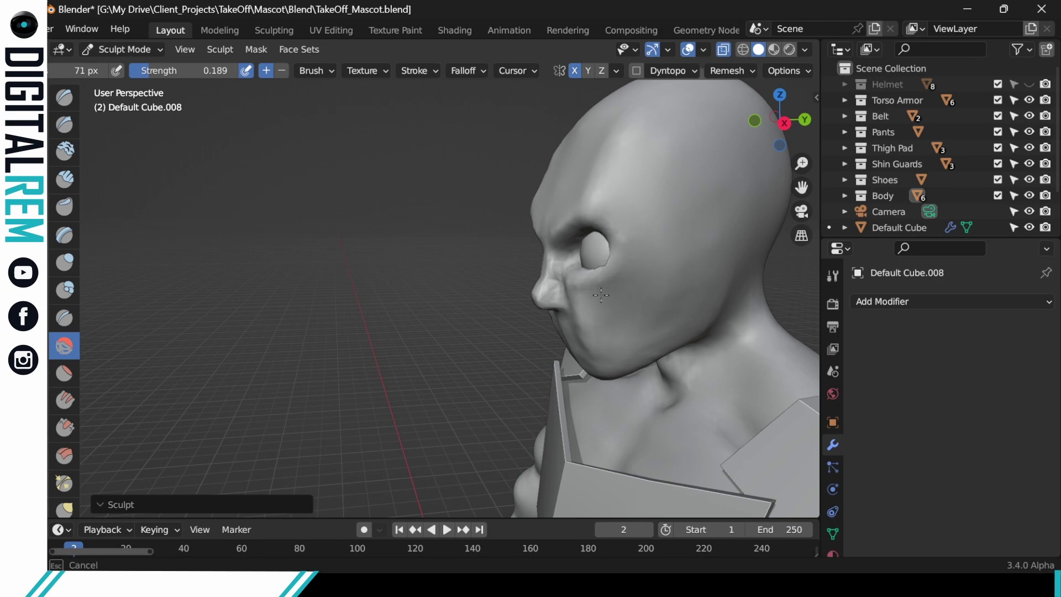
mouse_move(645, 256)
left_mouse_down()
mouse_move(614, 288)
mouse_move(631, 312)
left_mouse_up()
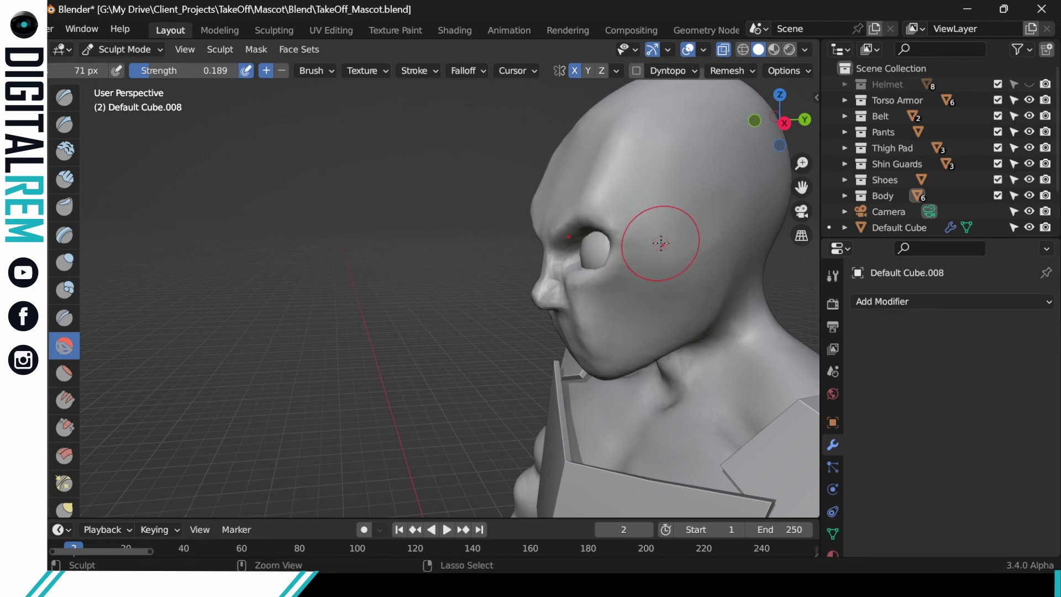
mouse_move(663, 236)
middle_mouse_down()
mouse_move(753, 210)
mouse_move(671, 257)
middle_mouse_up()
key("ctrl+z")
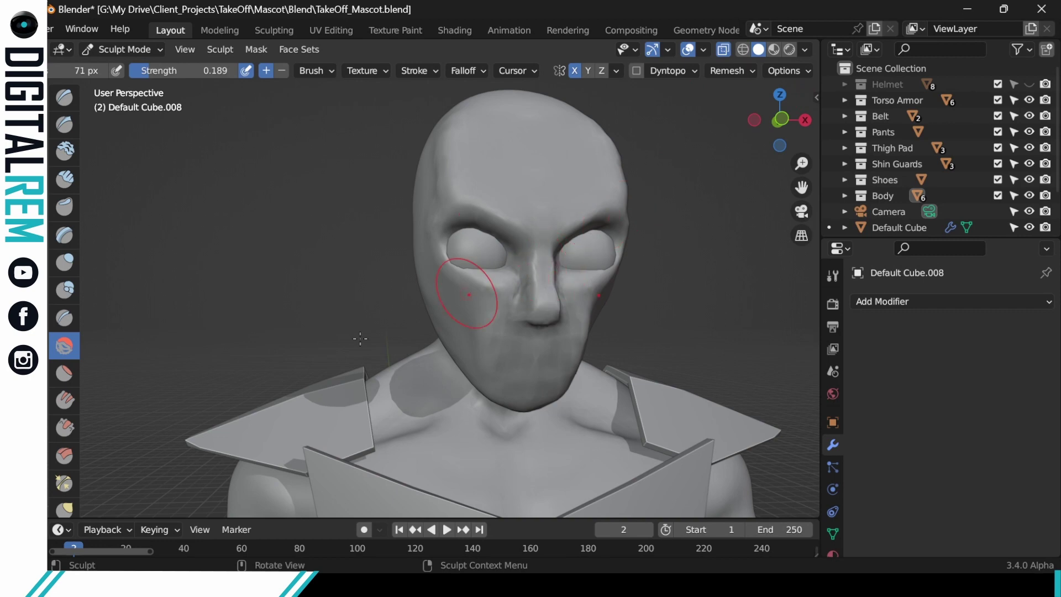
Step: Mask the whole head and neck of the body mesh with a Lasso Mask selection
scroll(63, 193, "down", 10)
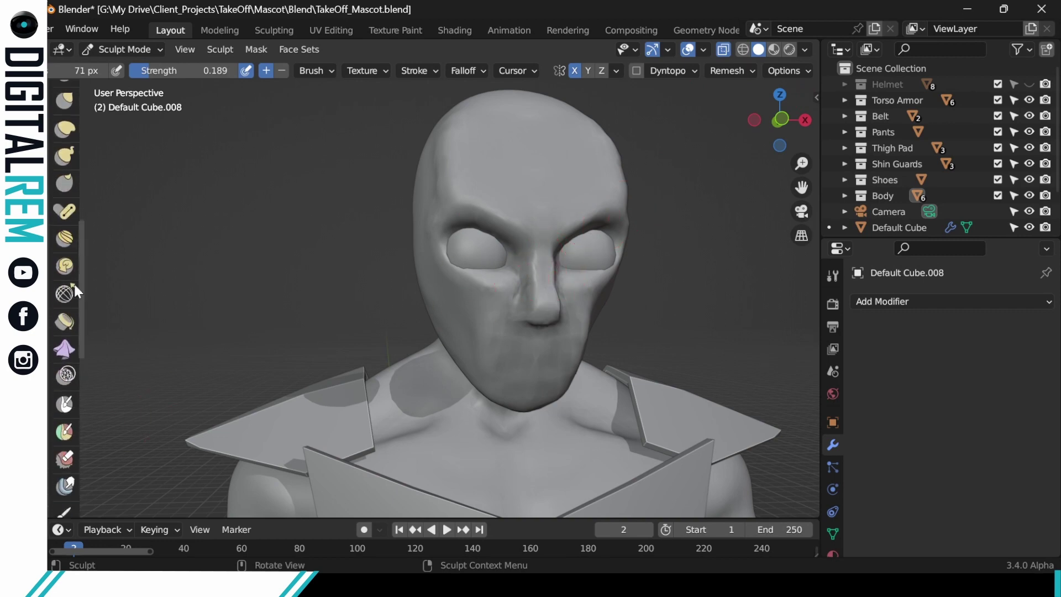
scroll(72, 338, "down", 4)
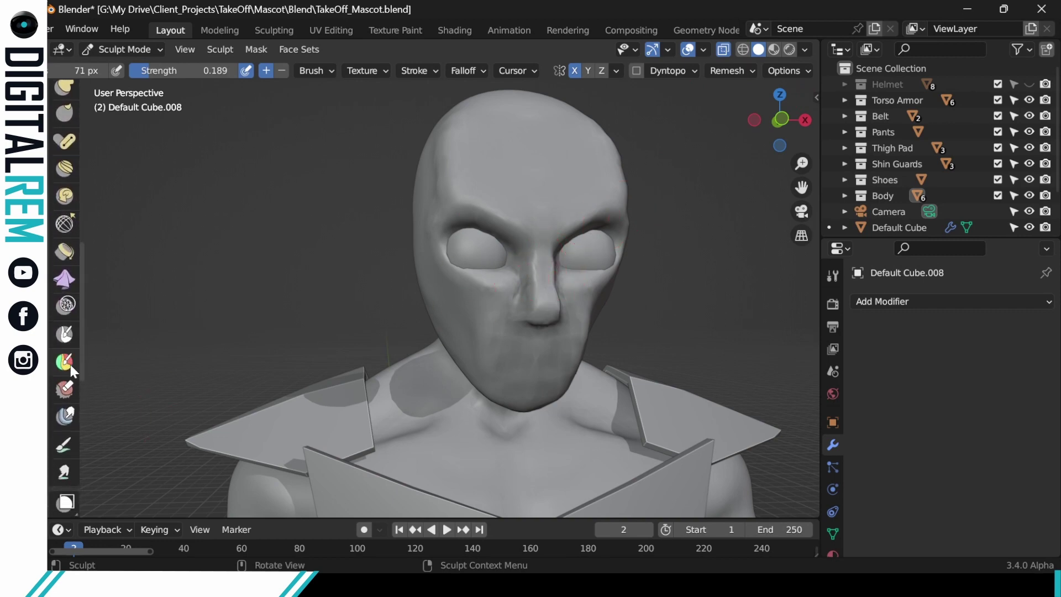
scroll(71, 363, "down", 8)
left_click_drag(67, 410, 95, 449)
middle_click_drag(531, 221, 486, 188)
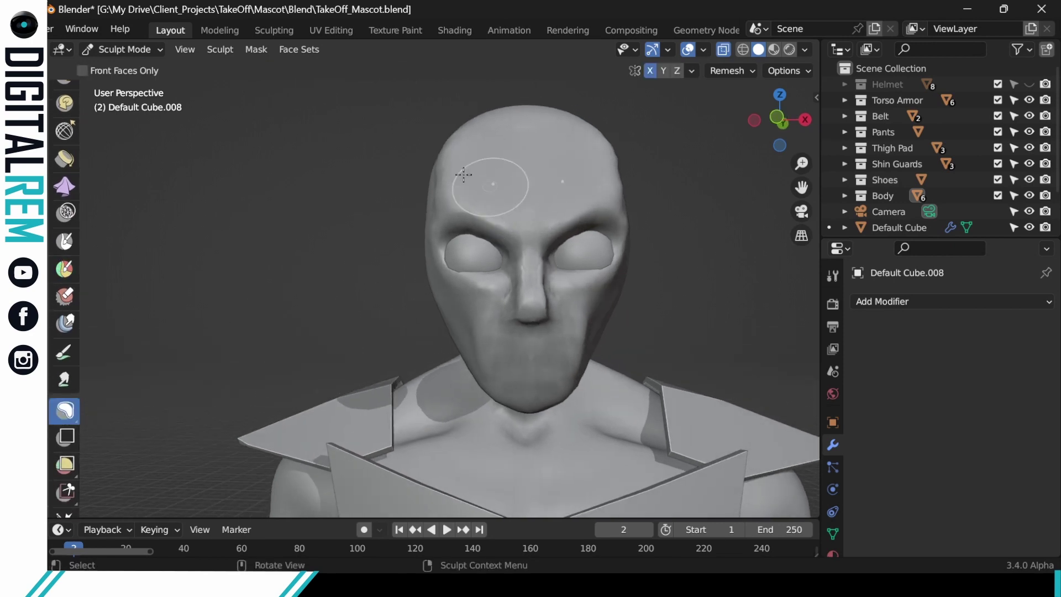
mouse_move(375, 124)
left_mouse_down()
mouse_move(580, 102)
mouse_move(647, 310)
mouse_move(477, 419)
mouse_move(487, 418)
left_mouse_up()
mouse_move(621, 243)
middle_mouse_down()
mouse_move(602, 221)
mouse_move(635, 277)
middle_mouse_up()
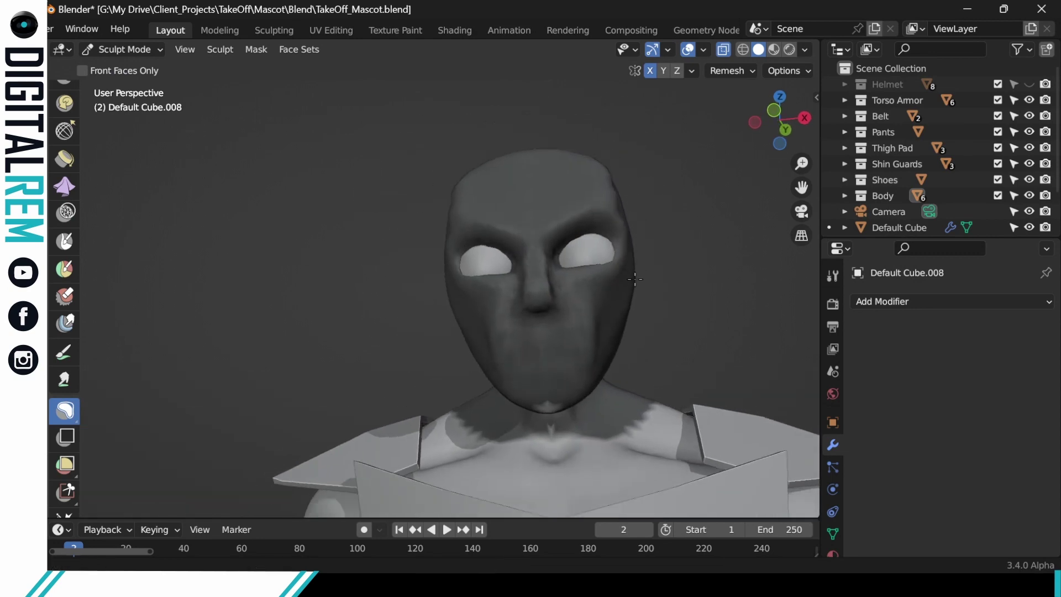
scroll(635, 279, "down", 3)
mouse_move(519, 180)
left_mouse_down()
mouse_move(592, 169)
mouse_move(632, 316)
mouse_move(559, 391)
mouse_move(498, 237)
mouse_move(517, 182)
left_mouse_up()
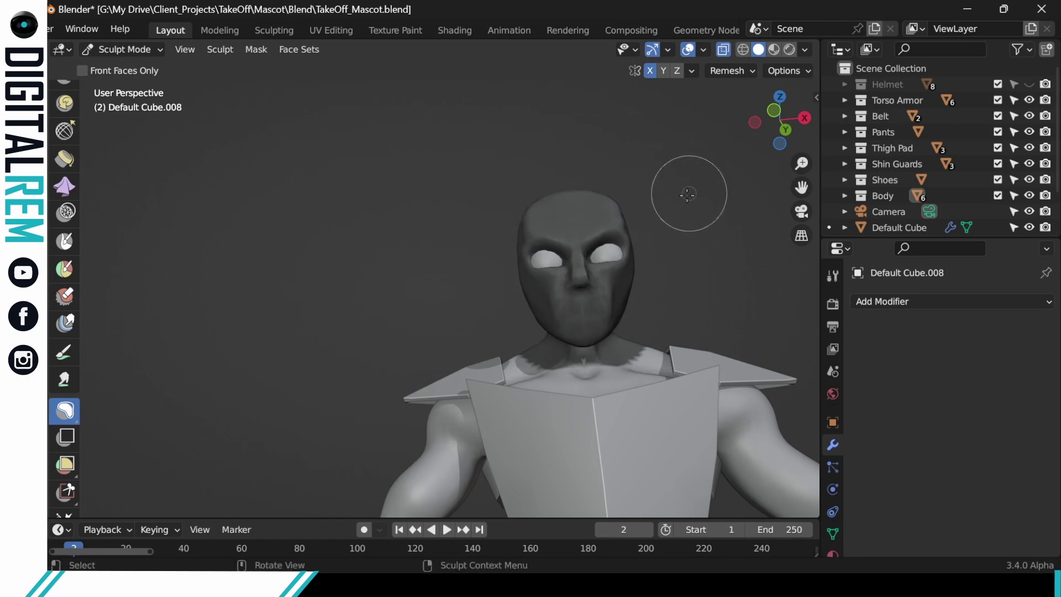
middle_click_drag(687, 194, 867, 187)
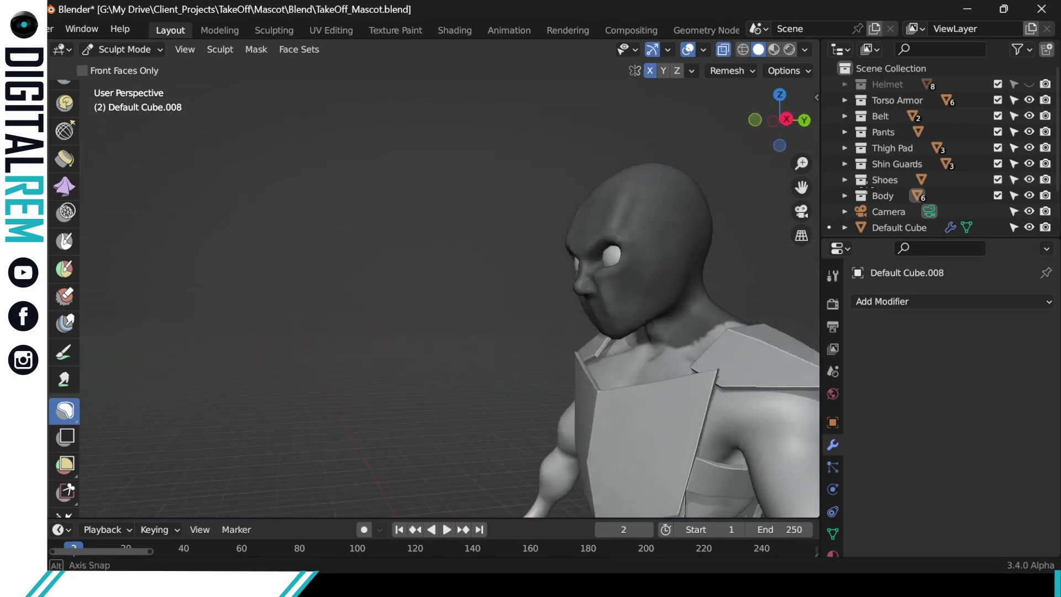
middle_click_drag(663, 238, 717, 226)
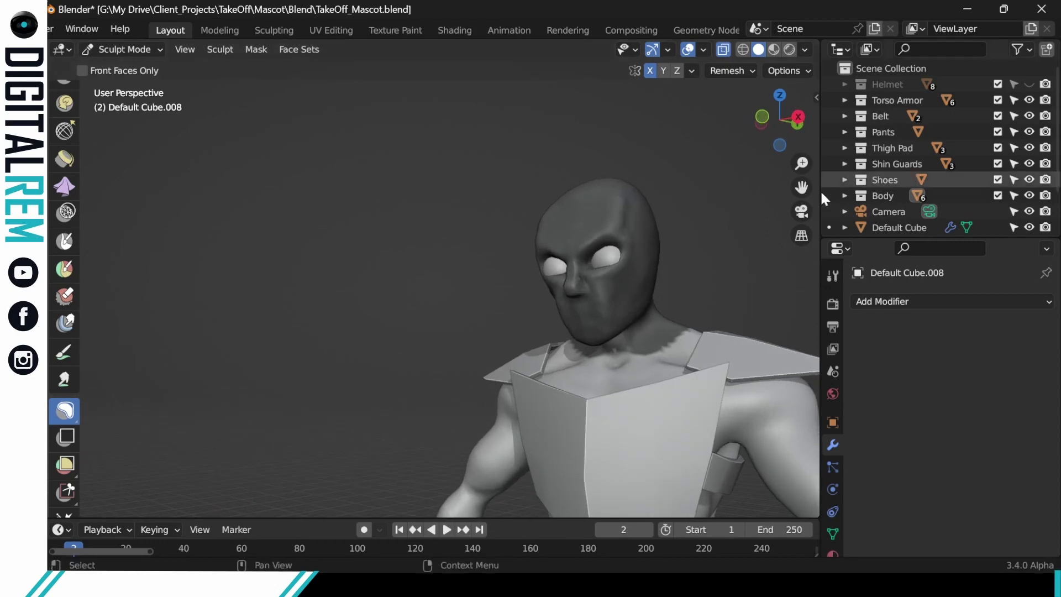
Step: Try remeshing the body mesh with a voxel size of 0.5 inches while the head and neck are masked
left_click(751, 72)
left_click(779, 102)
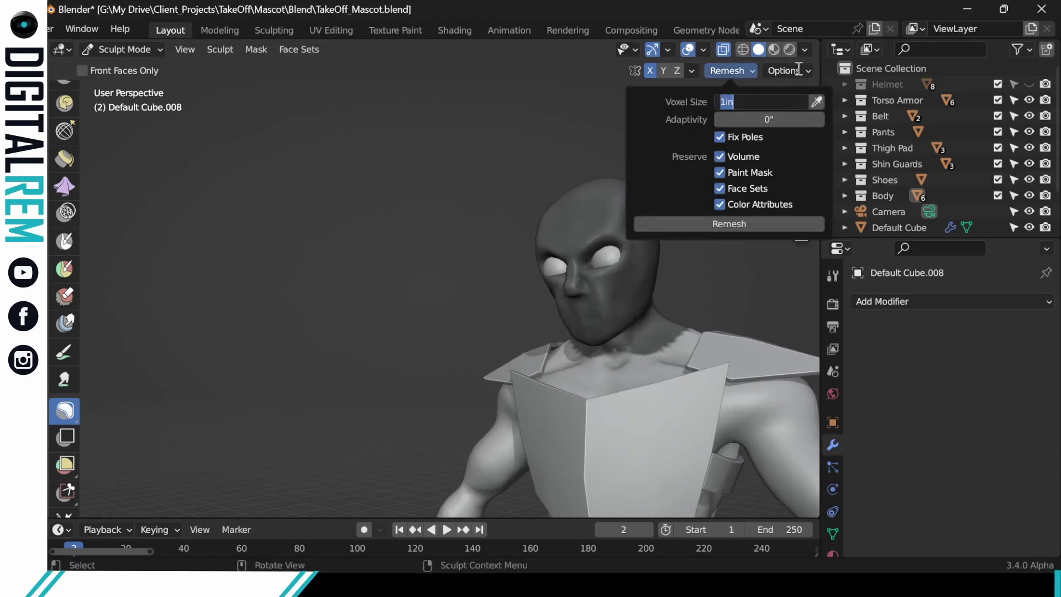
left_click(797, 70)
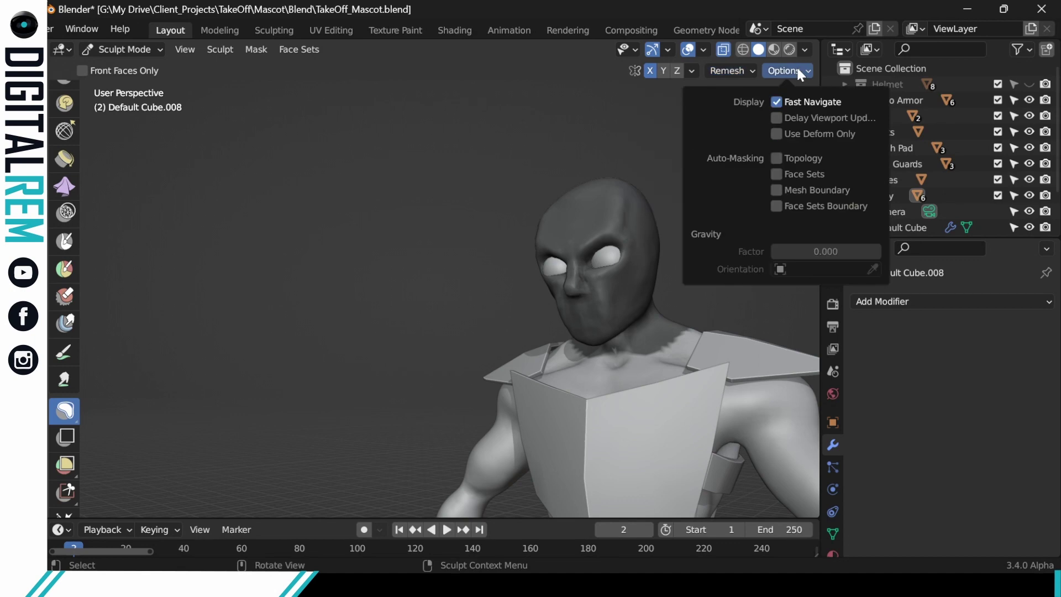
left_click(724, 71)
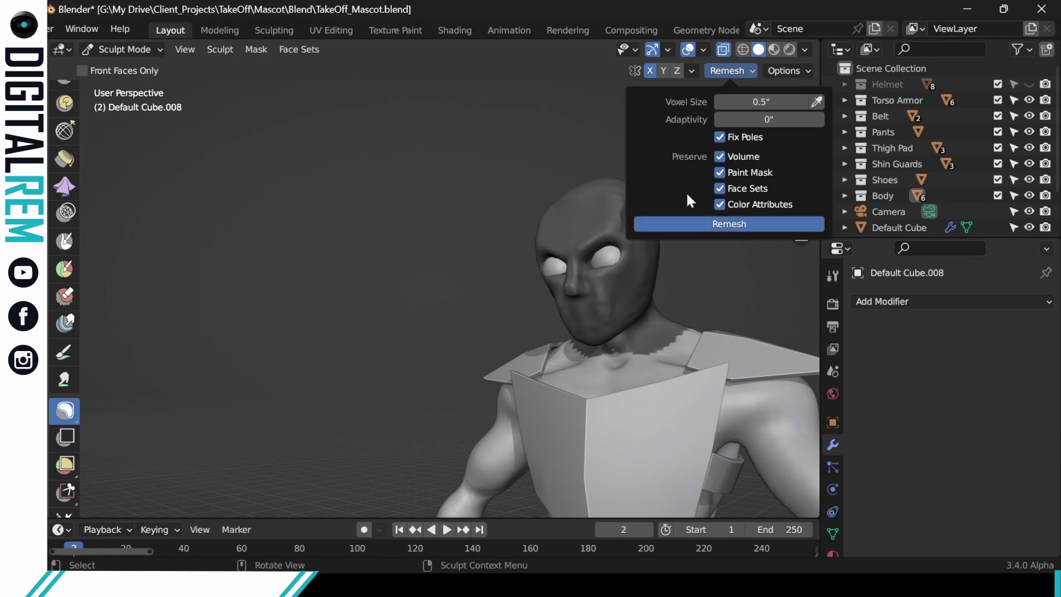
left_click(685, 224)
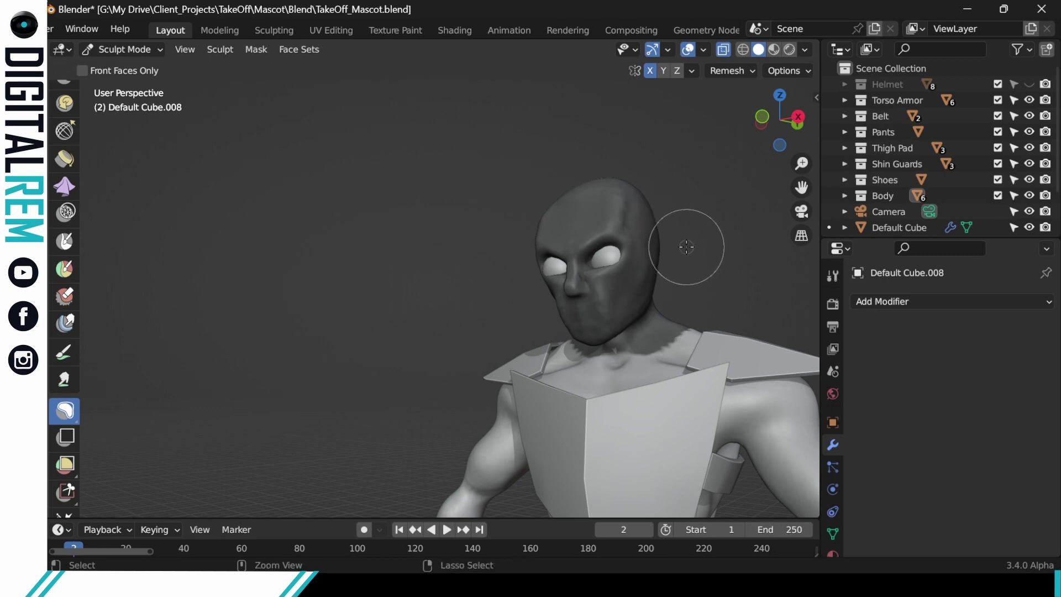
Step: Set the voxel size for remeshing the body mesh to 0.5 inches
left_click(744, 73)
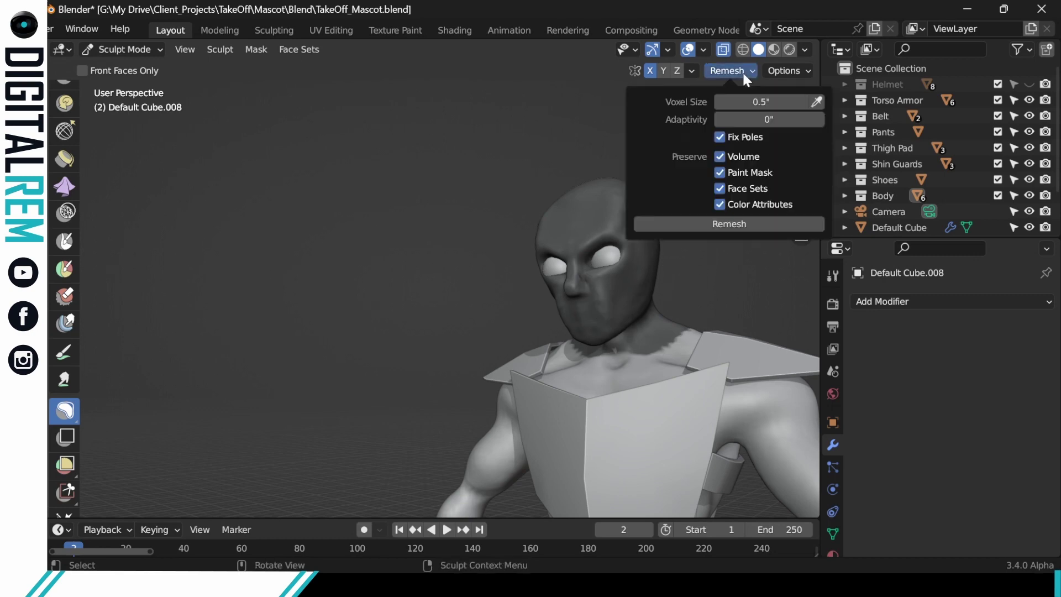
left_click(735, 72)
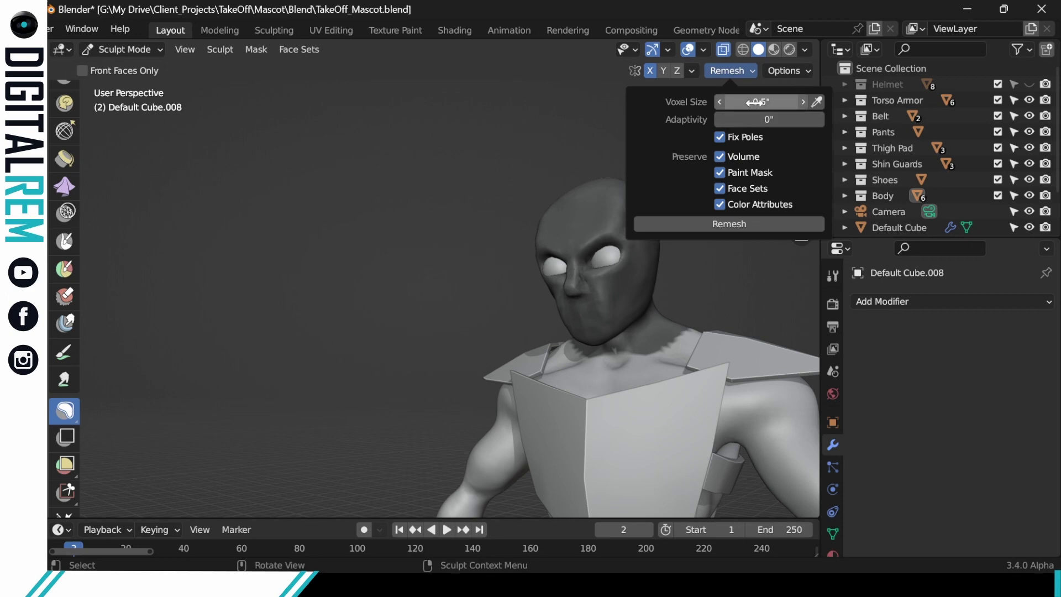
left_click(755, 102)
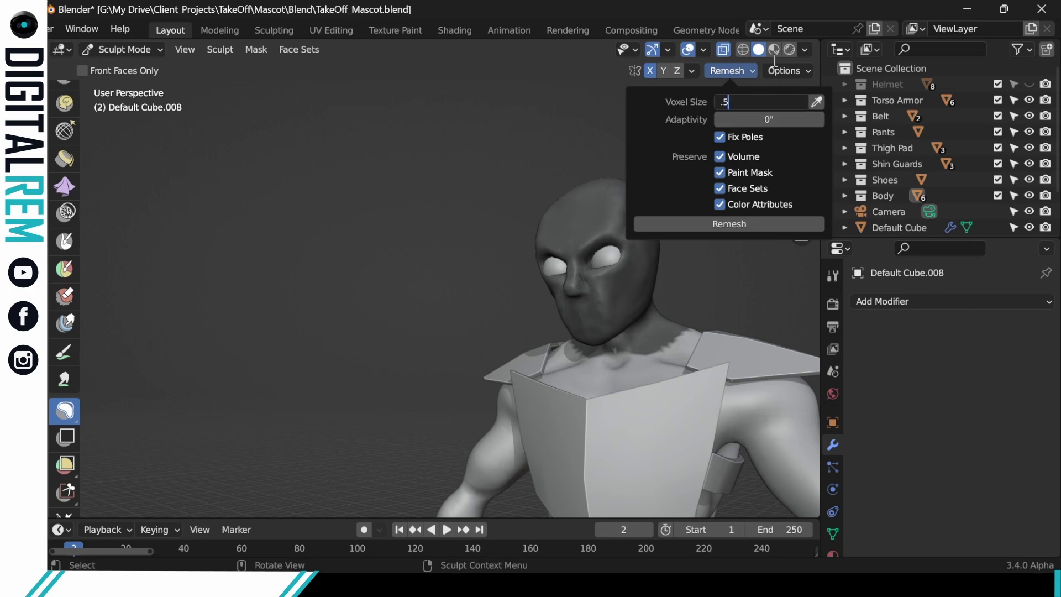
key("Return")
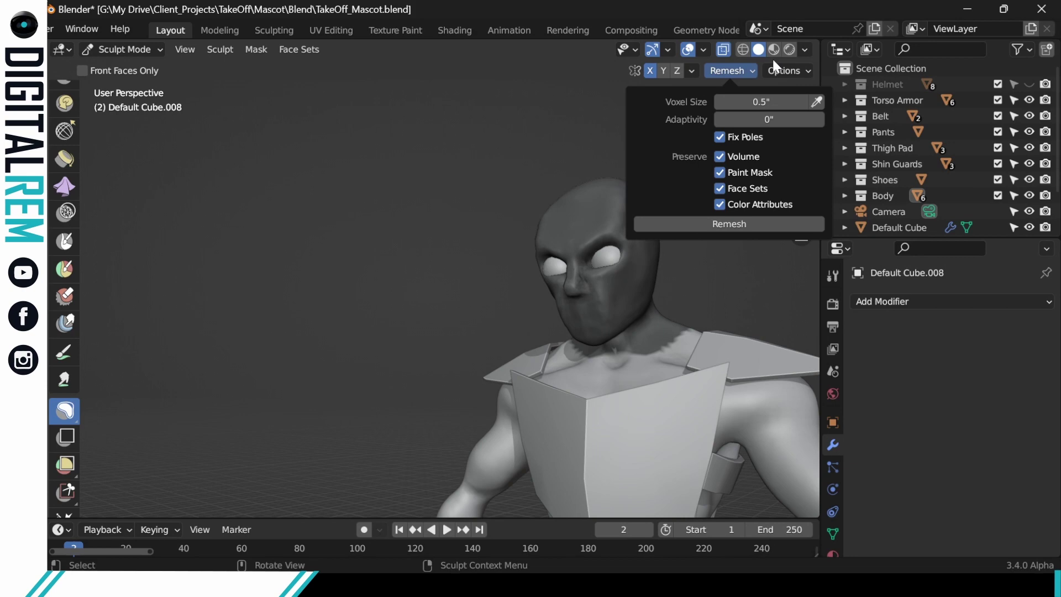
Step: Invert the mask to leave the head and neck editable, and remesh the body at the 0.5-inch voxel size
left_click(260, 51)
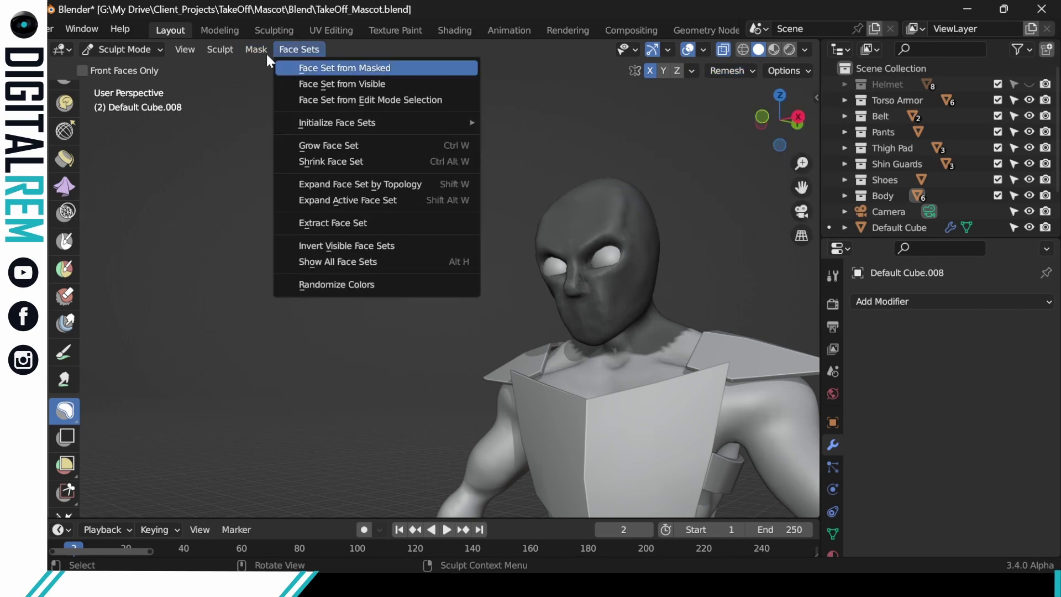
left_click(256, 50)
left_click(264, 53)
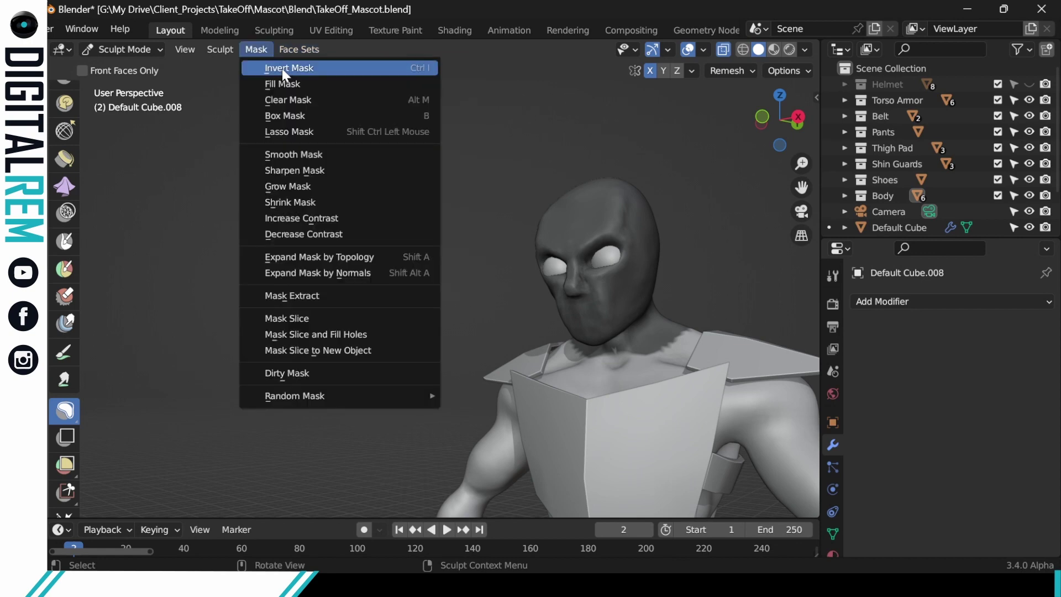
left_click(282, 68)
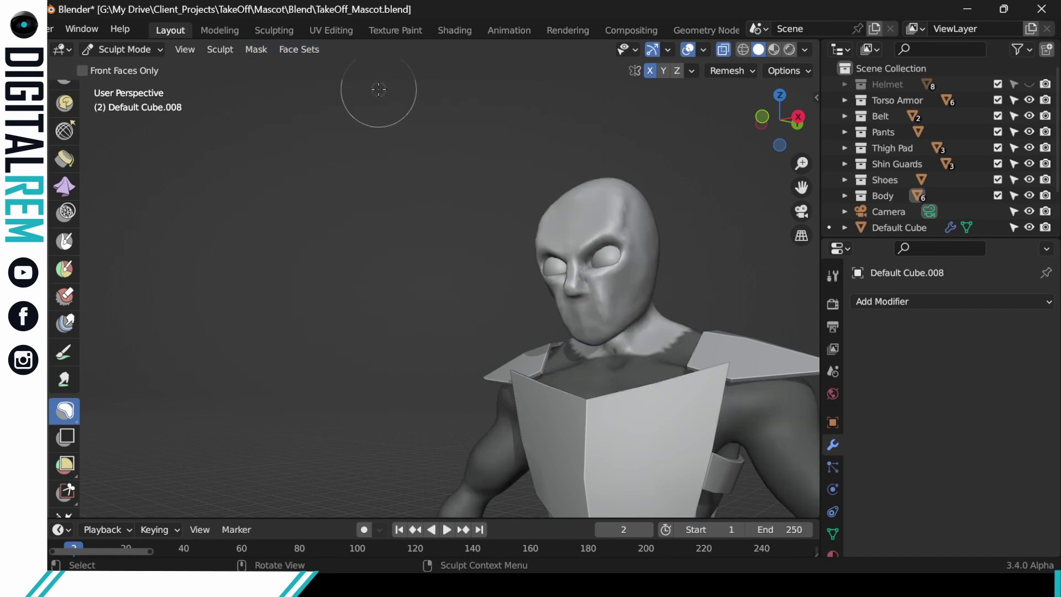
left_click(744, 71)
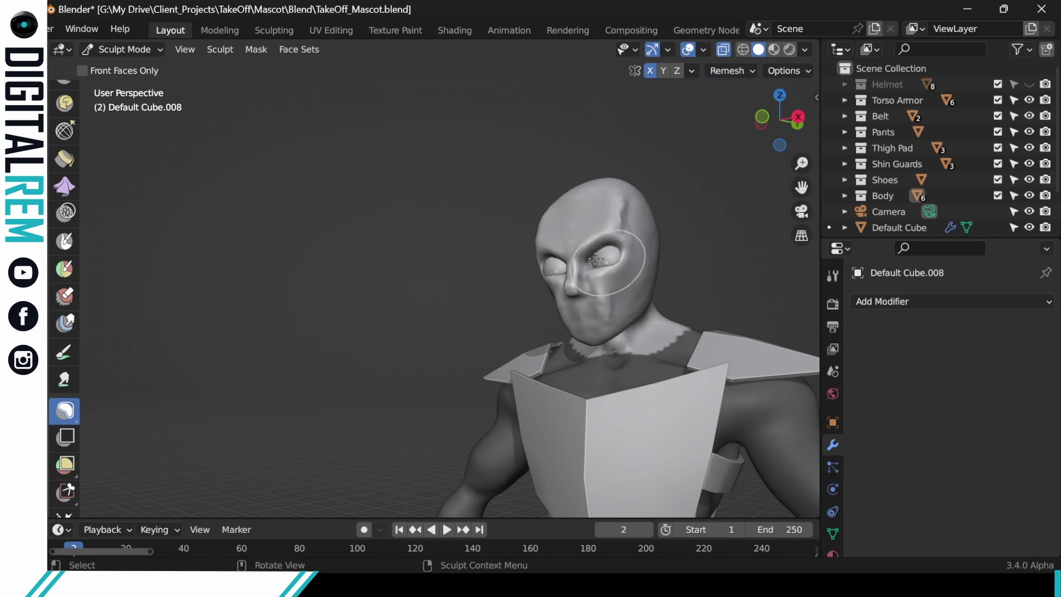
Step: Smooth the side of the head, the jaw and the temple ridge with the Smooth brush at strength 0.189
mouse_move(667, 207)
middle_mouse_down("ctrl")
mouse_move(650, 262)
mouse_move(664, 161)
middle_mouse_up("ctrl")
middle_click_drag(655, 217, 590, 240)
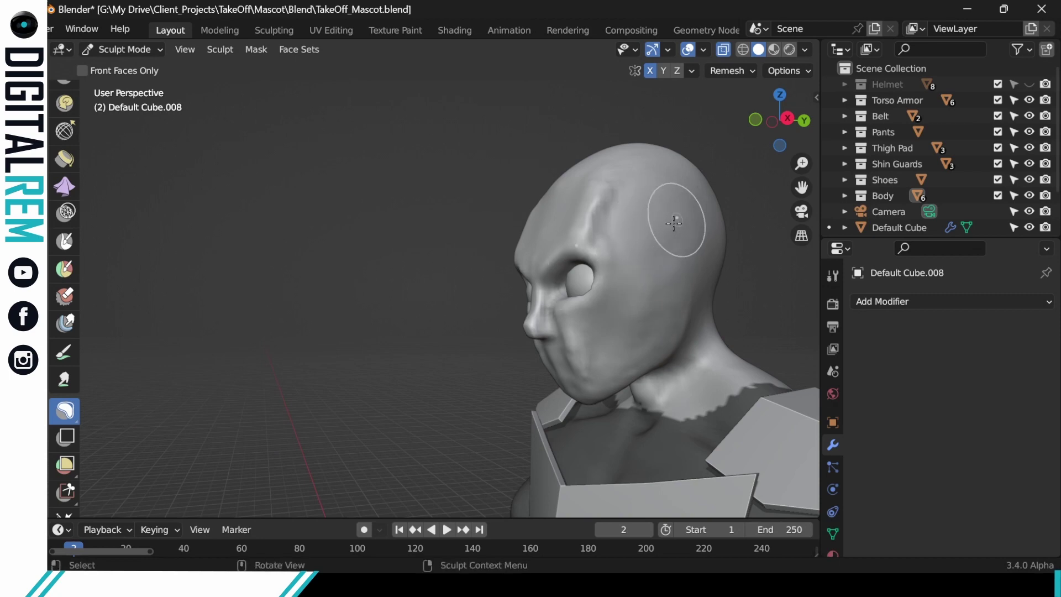
scroll(77, 259, "up", 10)
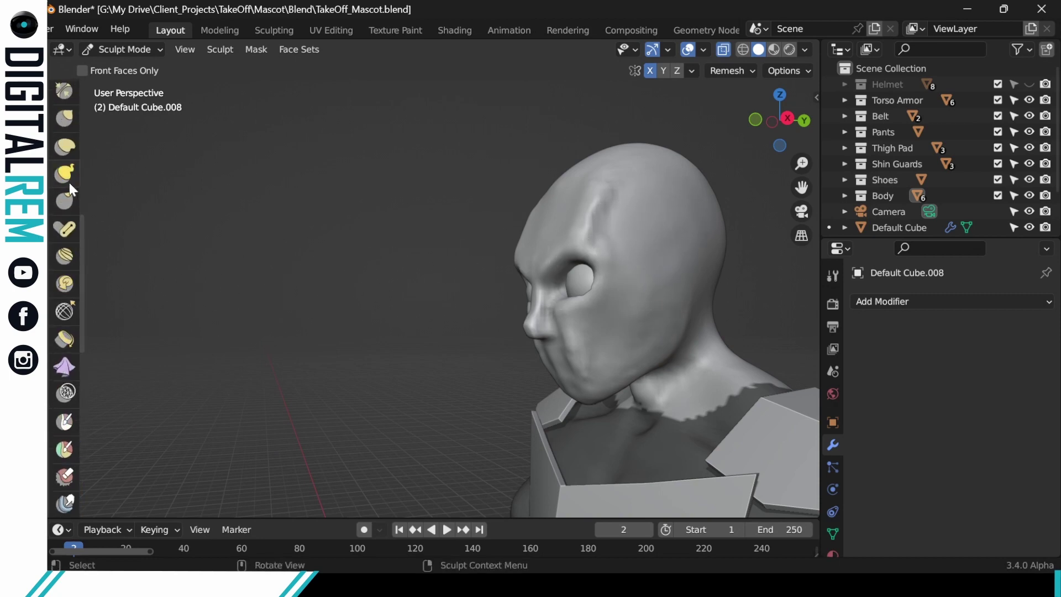
scroll(77, 258, "up", 5)
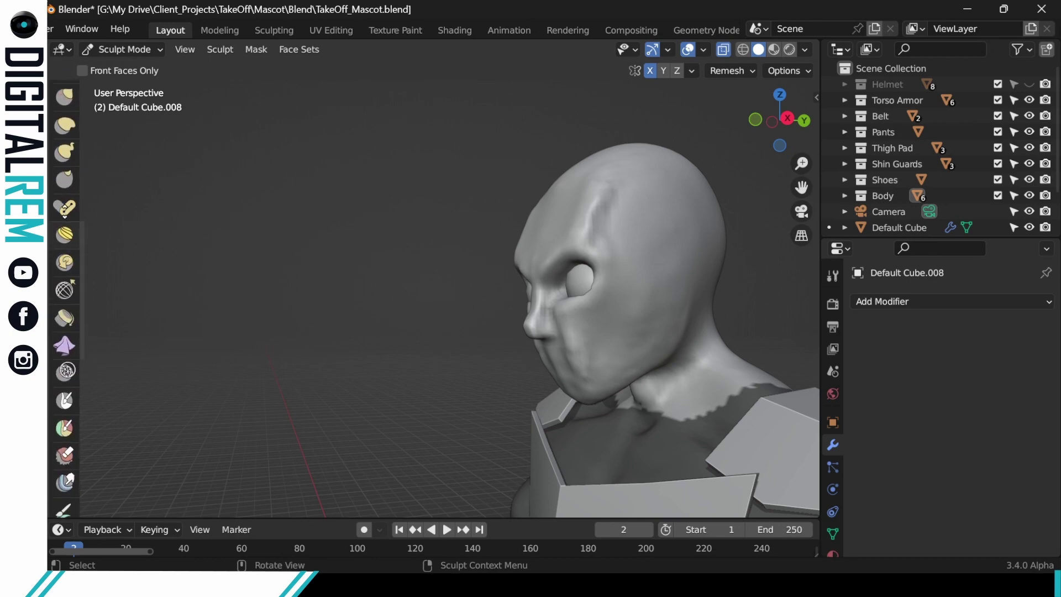
scroll(63, 310, "up", 3)
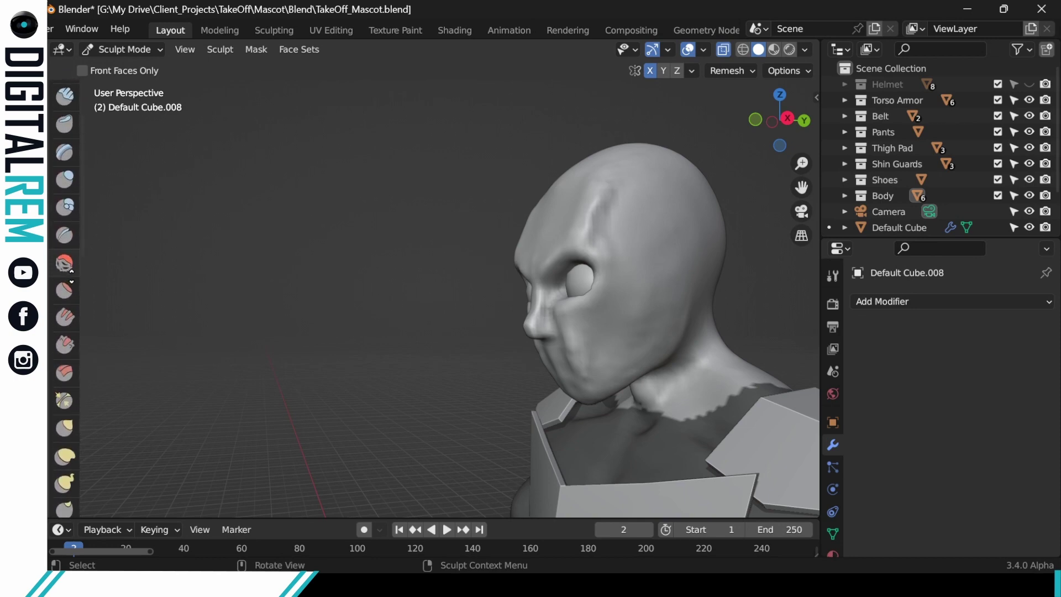
left_click(64, 286)
left_click_drag(683, 205, 648, 290)
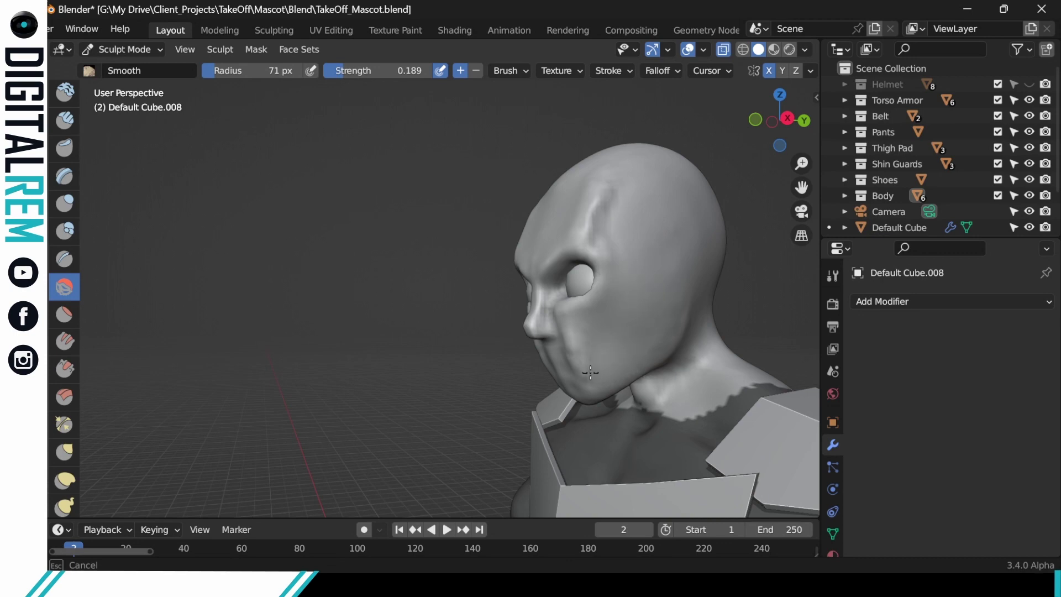
mouse_move(584, 365)
left_mouse_down()
mouse_move(584, 322)
mouse_move(633, 262)
left_mouse_up()
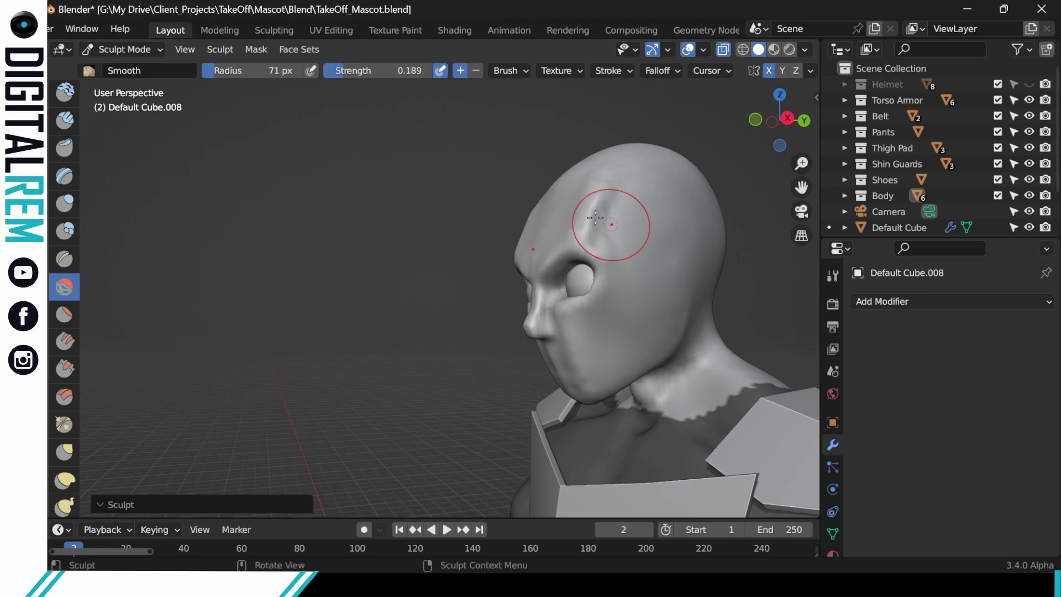
left_click_drag(611, 224, 611, 196)
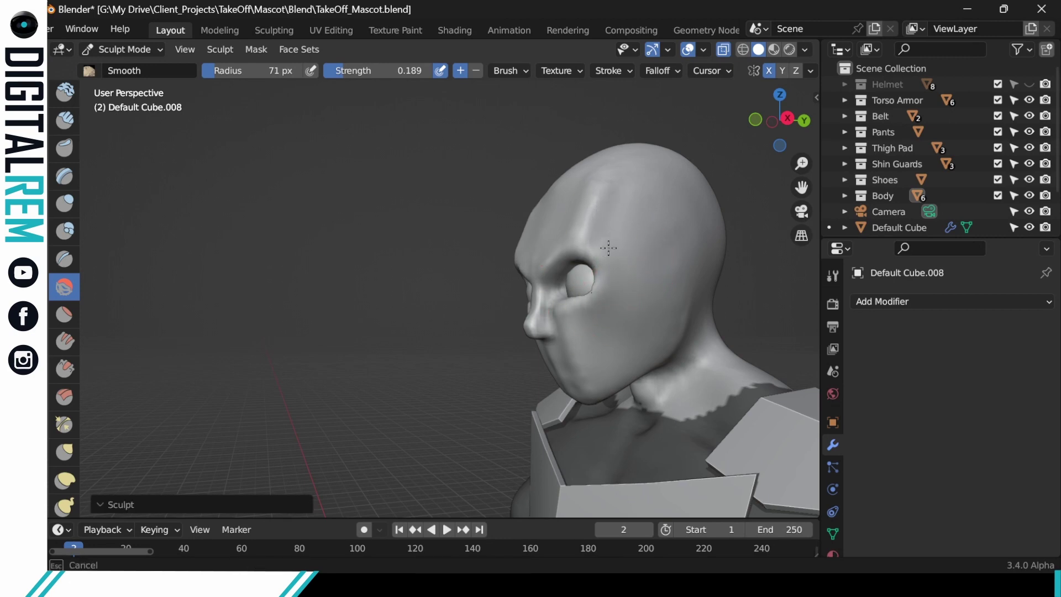
Step: Smooth the forehead, the area above the brow and the upper temple with the Smooth brush
mouse_move(635, 158)
middle_mouse_down()
mouse_move(605, 173)
mouse_move(637, 206)
middle_mouse_up()
left_click_drag(604, 205, 583, 246)
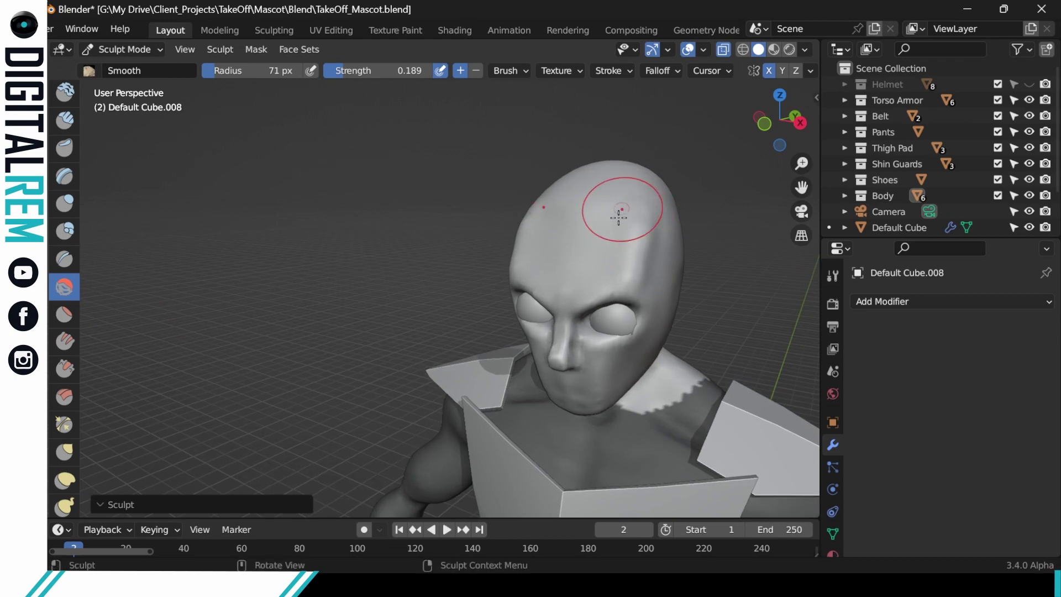
mouse_move(611, 218)
middle_mouse_down()
mouse_move(570, 277)
mouse_move(603, 234)
middle_mouse_up()
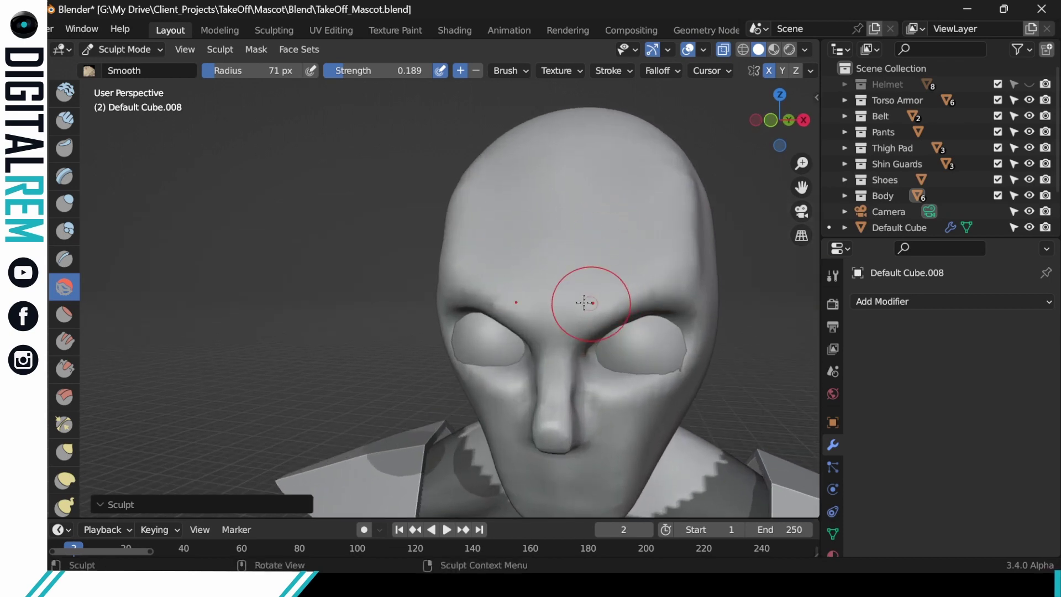
middle_click_drag(586, 304, 616, 279)
left_click_drag(590, 311, 671, 280)
mouse_move(684, 268)
middle_mouse_down()
mouse_move(641, 254)
mouse_move(644, 273)
middle_mouse_up()
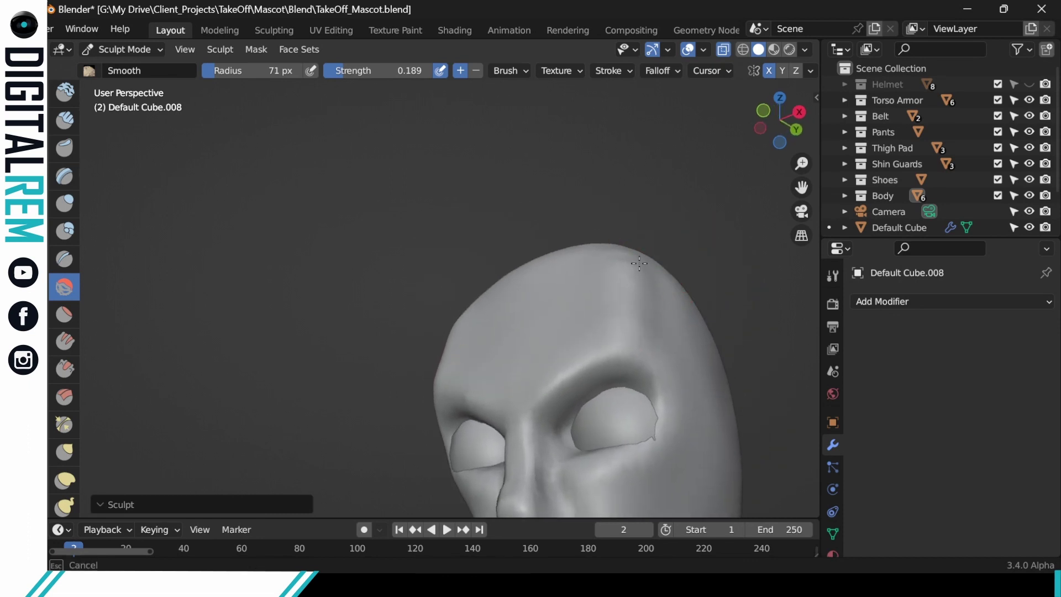
left_click_drag(677, 351, 630, 282)
mouse_move(620, 274)
left_mouse_down()
mouse_move(610, 270)
mouse_move(641, 255)
mouse_move(610, 251)
mouse_move(641, 265)
left_mouse_up()
right_click(694, 384)
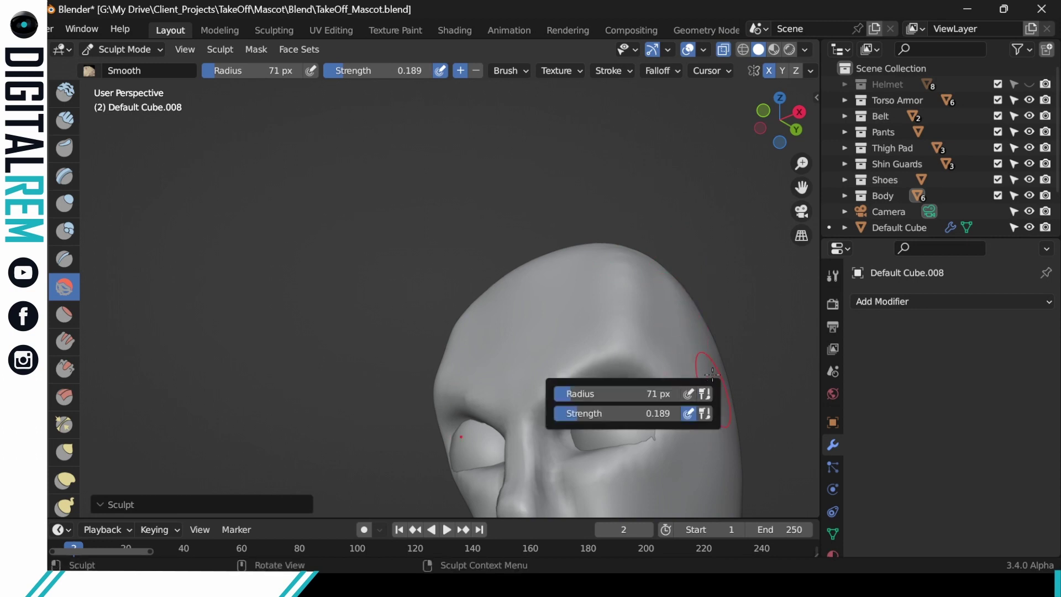
Step: Smooth the lower face around the mouth area and across the chin
middle_click_drag(713, 281, 599, 336)
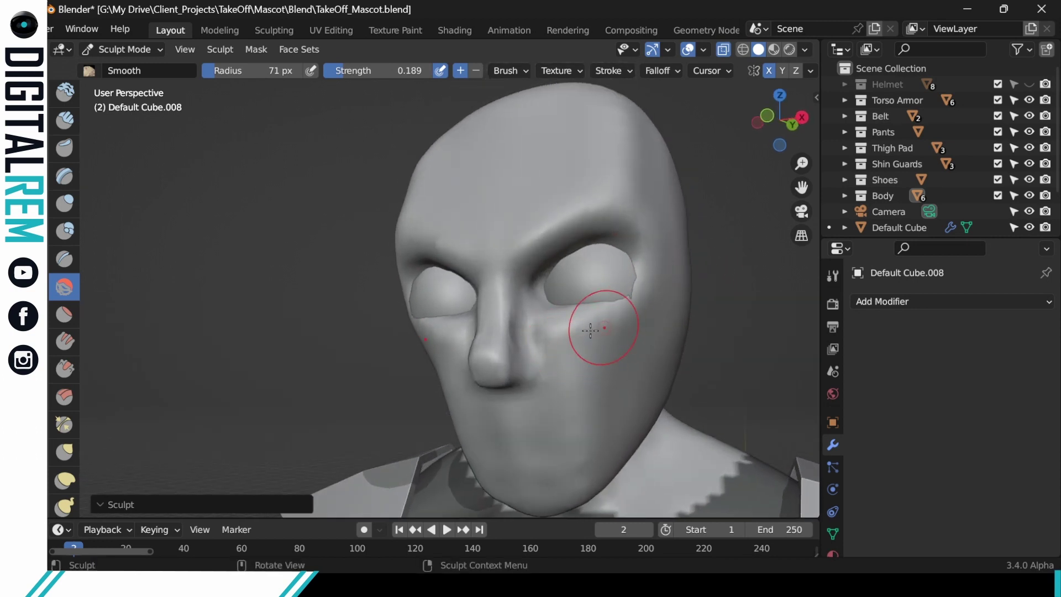
middle_click_drag(580, 444, 580, 444)
left_click_drag(577, 467, 578, 428)
middle_click_drag(575, 418, 580, 359)
middle_click_drag(589, 442, 590, 373, "shift")
left_click_drag(585, 396, 530, 380)
left_click_drag(577, 393, 525, 378)
mouse_move(531, 355)
middle_mouse_down()
mouse_move(518, 337)
mouse_move(521, 356)
middle_mouse_up()
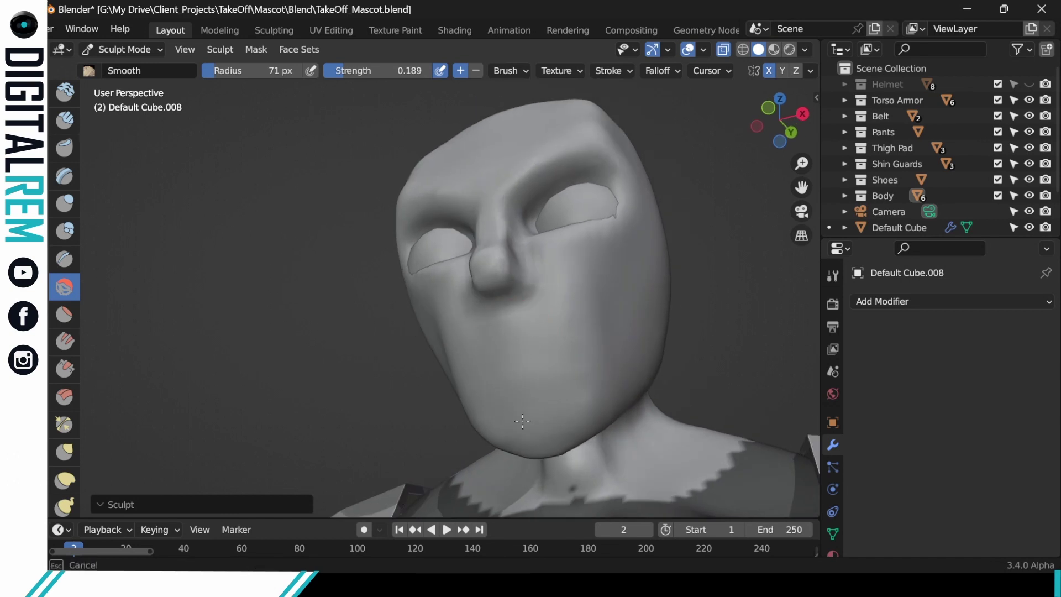
Step: Smooth the jawline and the cheek from below the eye toward the side of the nose
mouse_move(522, 422)
middle_mouse_down()
mouse_move(560, 451)
mouse_move(547, 448)
mouse_move(553, 457)
middle_mouse_up()
left_click_drag(571, 447, 594, 437)
middle_click_drag(611, 366, 564, 379)
mouse_move(578, 338)
left_mouse_down()
mouse_move(566, 388)
mouse_move(531, 362)
left_mouse_up()
left_click_drag(524, 345, 518, 328)
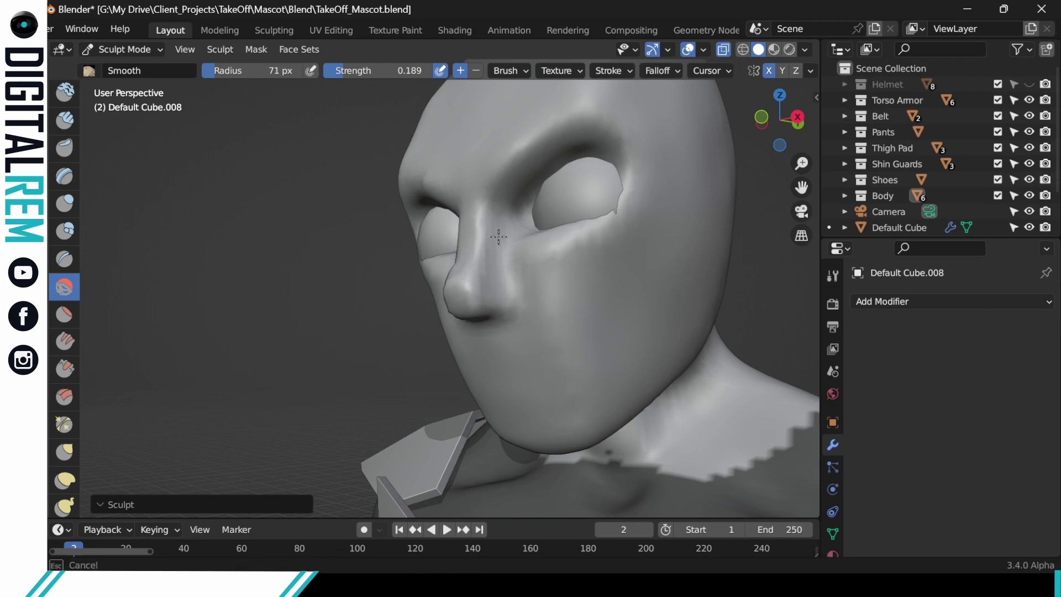
Step: Smooth the bridge and both sides of the nose, working up toward the inner eye corner
left_click_drag(495, 228, 492, 269)
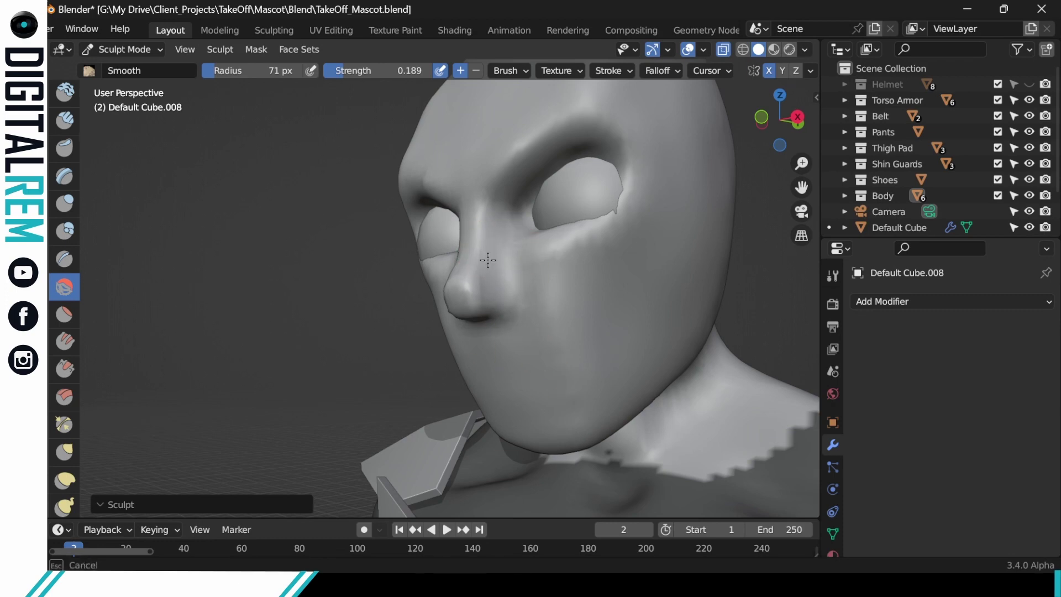
middle_click_drag(488, 260, 462, 249)
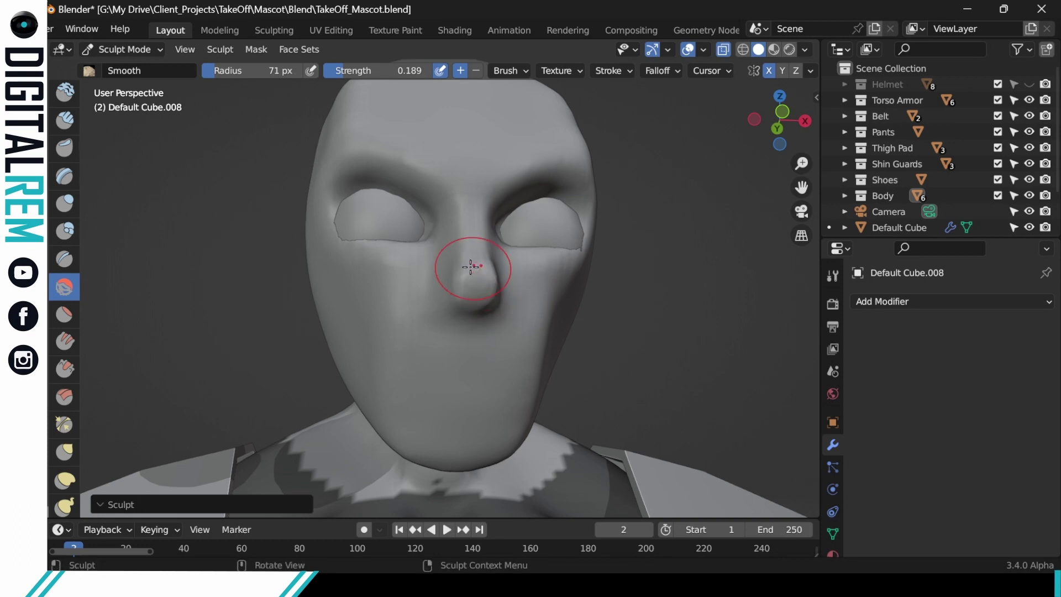
mouse_move(470, 267)
left_mouse_down()
mouse_move(460, 271)
mouse_move(469, 254)
left_mouse_up()
mouse_move(471, 253)
middle_mouse_down()
mouse_move(569, 261)
mouse_move(492, 287)
mouse_move(467, 332)
mouse_move(439, 328)
middle_mouse_up()
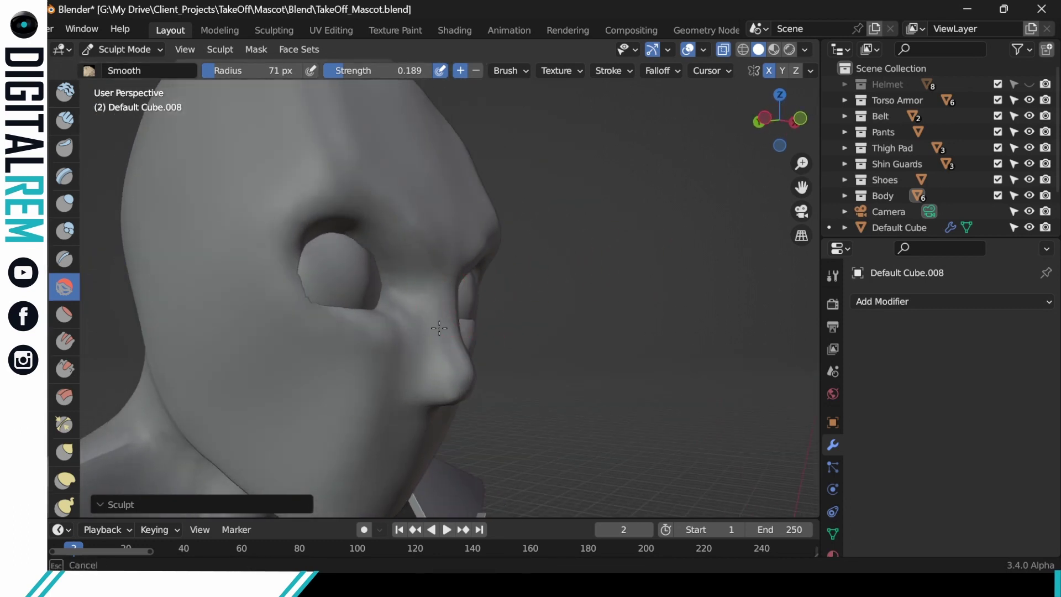
left_click_drag(439, 328, 441, 332)
middle_click_drag(468, 282, 431, 279)
left_click_drag(454, 341, 457, 303)
left_click_drag(425, 296, 419, 280)
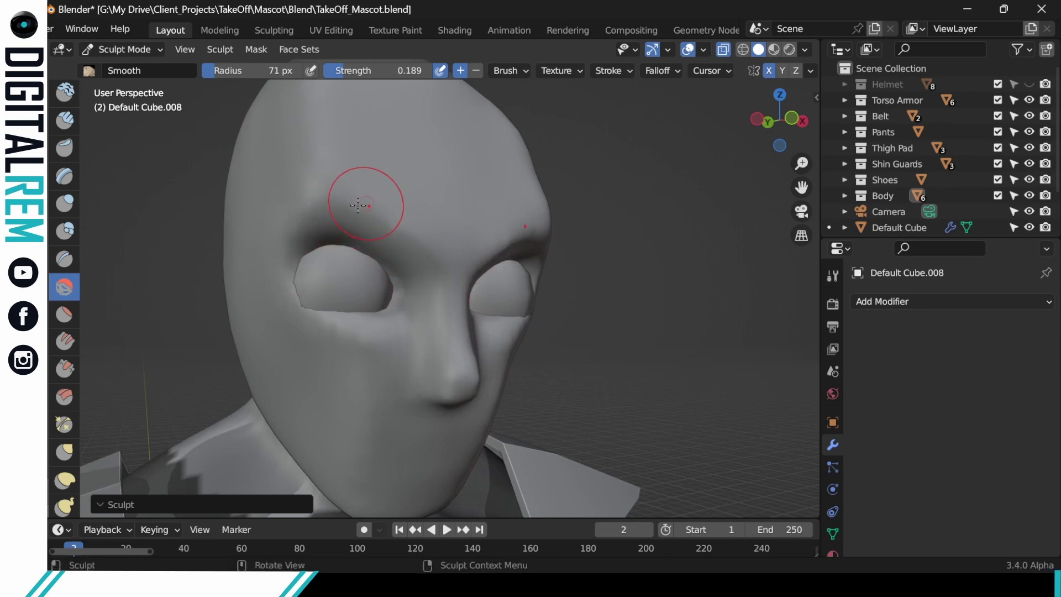
Step: Smooth the eye socket rim under the brow and at the inner and lower outer corners, undoing and redoing one stroke
mouse_move(403, 285)
middle_mouse_down()
mouse_move(438, 256)
mouse_move(491, 293)
middle_mouse_up()
left_click_drag(487, 293, 538, 263)
middle_click_drag(562, 254, 552, 243)
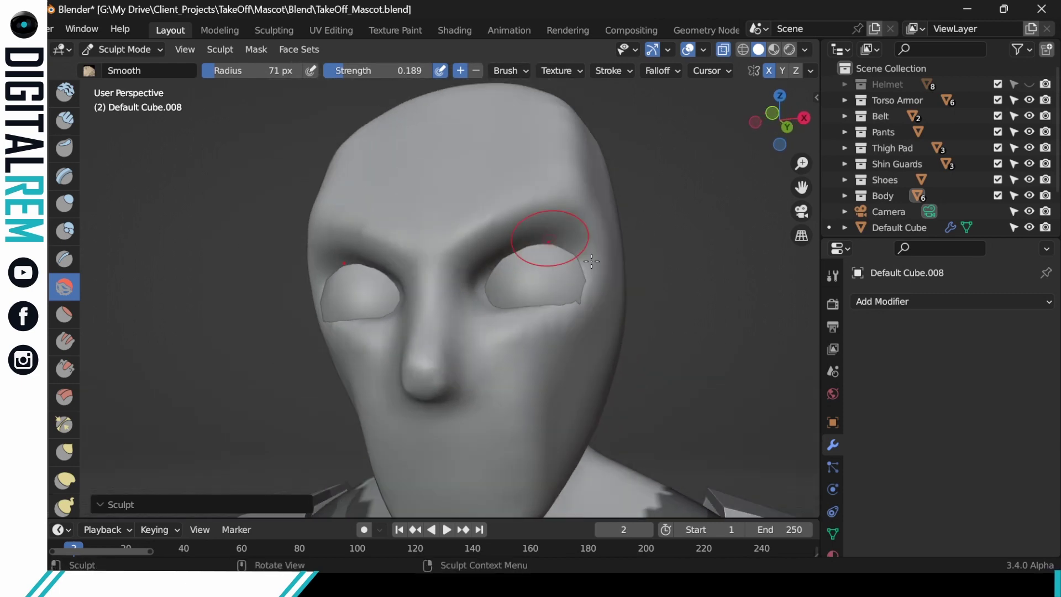
left_click_drag(566, 298, 584, 295)
key("ctrl+z")
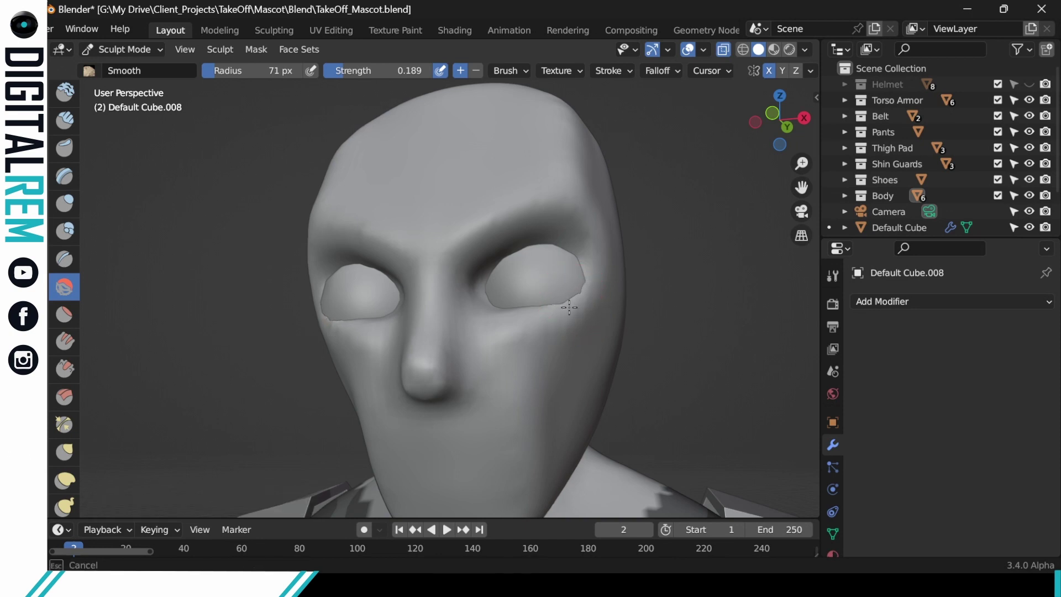
mouse_move(569, 307)
left_mouse_down()
mouse_move(578, 266)
mouse_move(578, 298)
left_mouse_up()
mouse_move(579, 260)
middle_mouse_down()
mouse_move(594, 259)
mouse_move(561, 263)
mouse_move(580, 256)
middle_mouse_up()
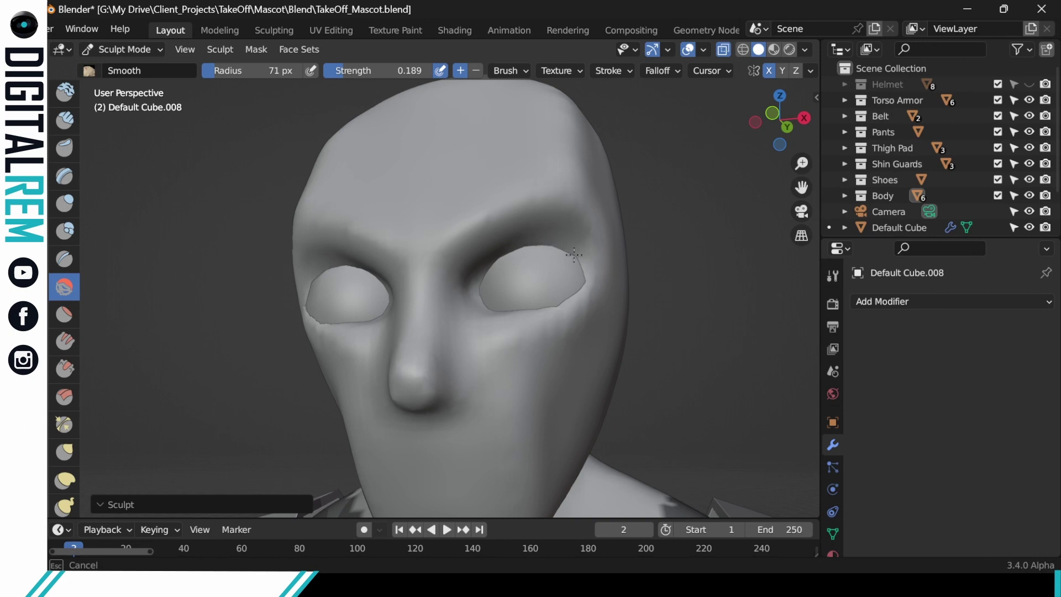
left_click_drag(490, 265, 494, 264)
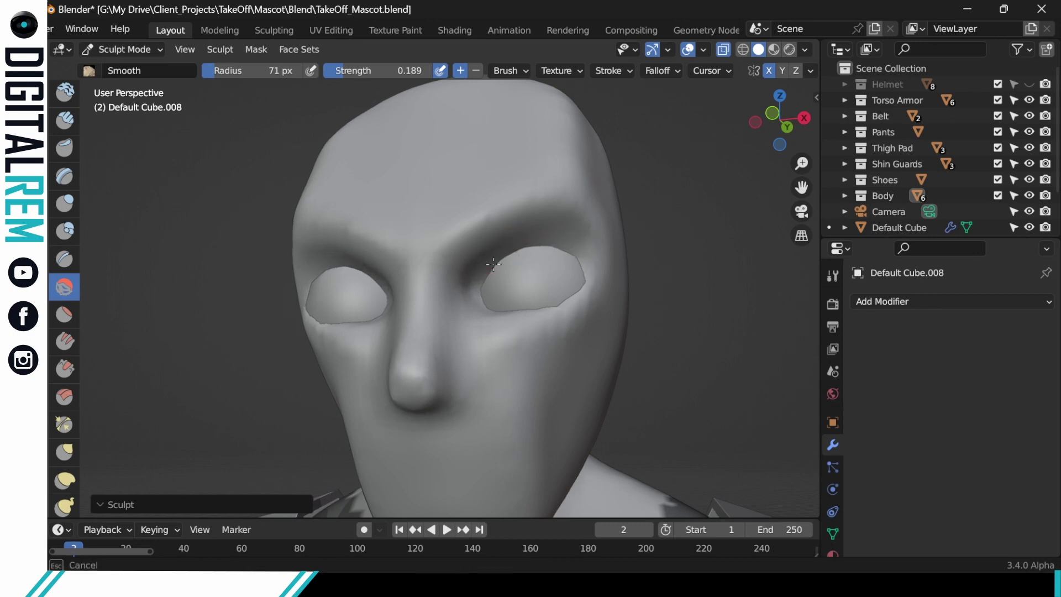
middle_click_drag(477, 279, 552, 208)
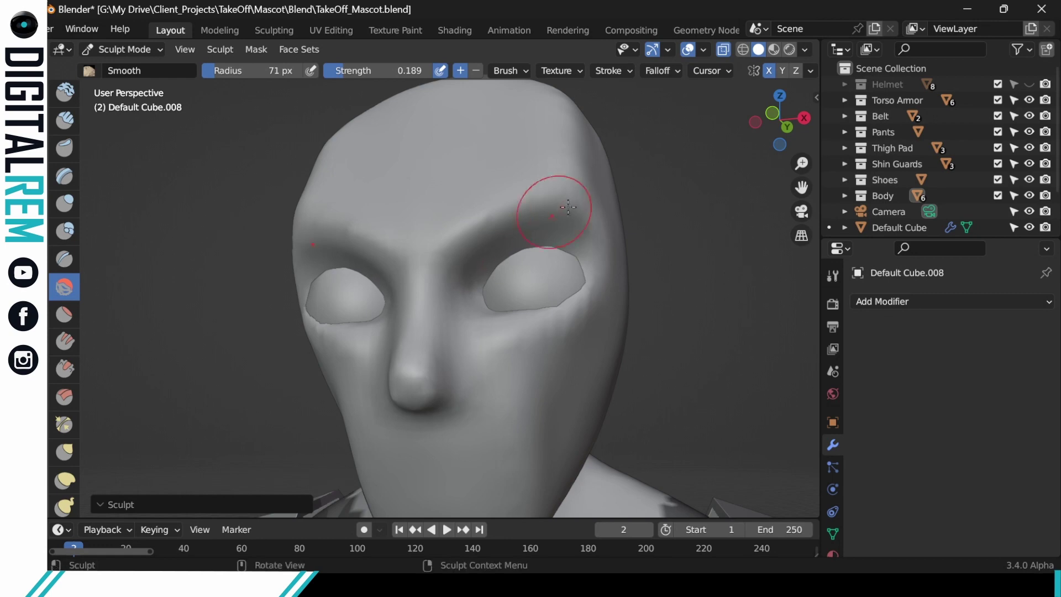
Step: Smooth the lower eye socket rim and the upper cheek beneath it, from the outer corner in toward the nose
scroll(589, 326, "down", 5)
mouse_move(588, 325)
middle_mouse_down("ctrl")
mouse_move(618, 274)
mouse_move(708, 246)
mouse_move(646, 259)
mouse_move(594, 233)
mouse_move(596, 221)
mouse_move(655, 260)
mouse_move(627, 271)
mouse_move(619, 208)
mouse_move(559, 220)
mouse_move(571, 237)
mouse_move(551, 266)
middle_mouse_up("ctrl")
mouse_move(552, 267)
left_mouse_down()
mouse_move(555, 255)
mouse_move(534, 270)
left_mouse_up()
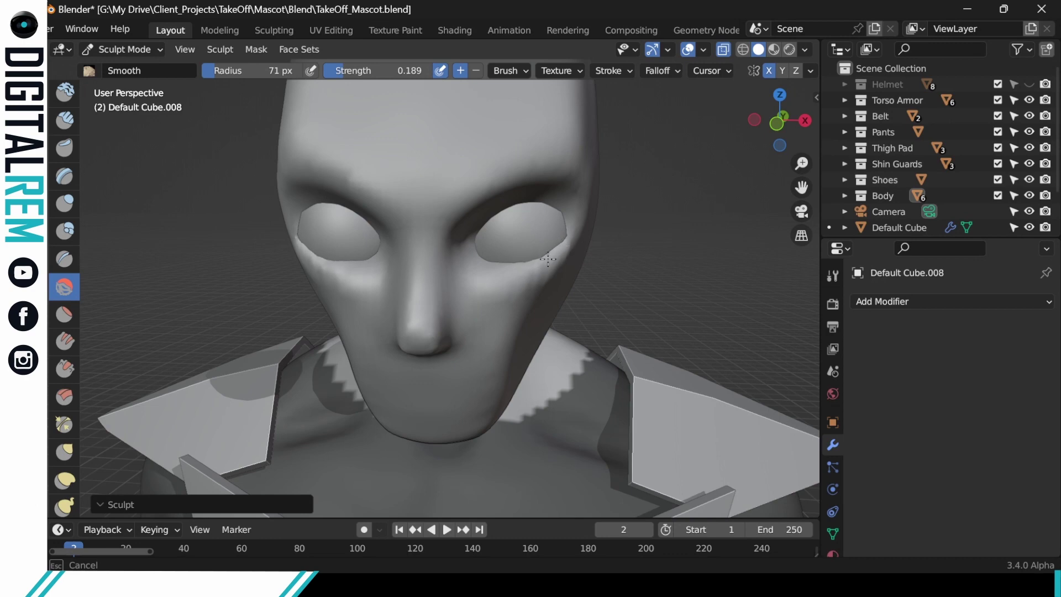
left_click_drag(501, 275, 492, 276)
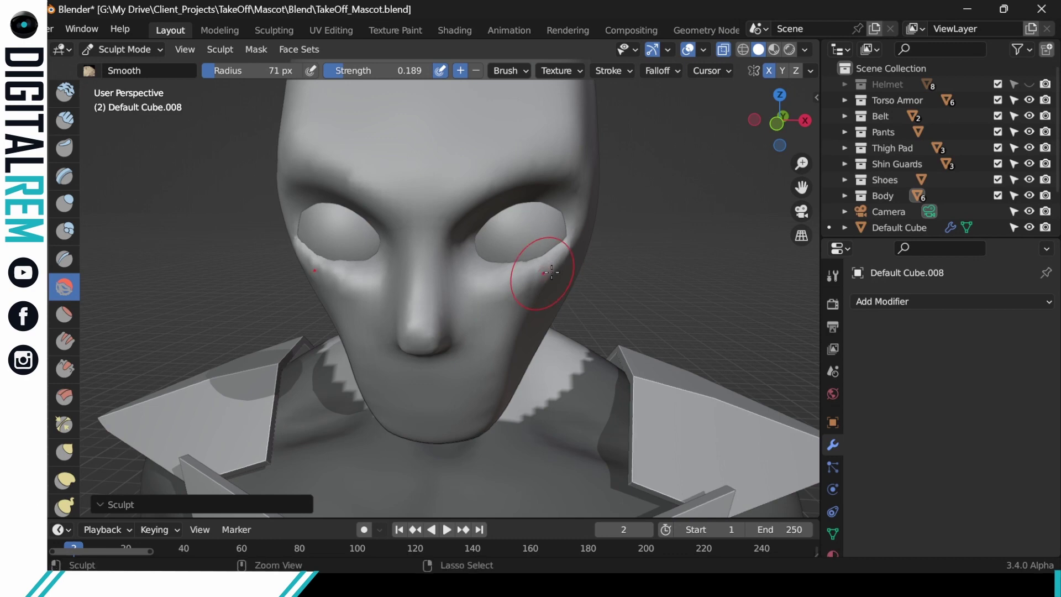
mouse_move(575, 254)
middle_mouse_down()
mouse_move(542, 232)
mouse_move(524, 238)
middle_mouse_up()
left_click_drag(545, 282, 533, 291)
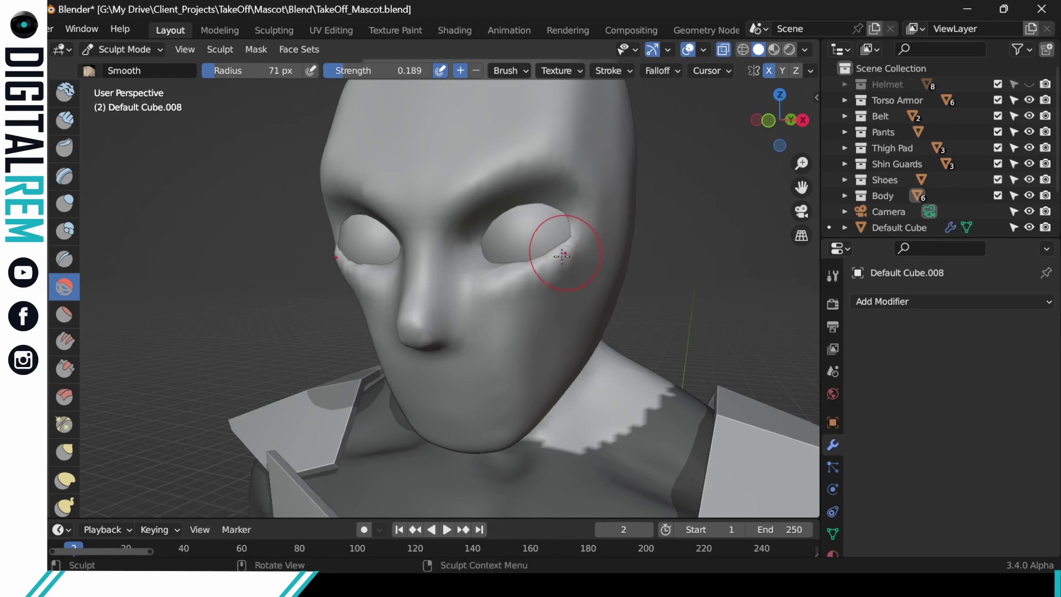
mouse_move(561, 249)
middle_mouse_down()
mouse_move(616, 227)
mouse_move(561, 267)
mouse_move(505, 267)
middle_mouse_up()
left_click_drag(483, 275, 510, 292)
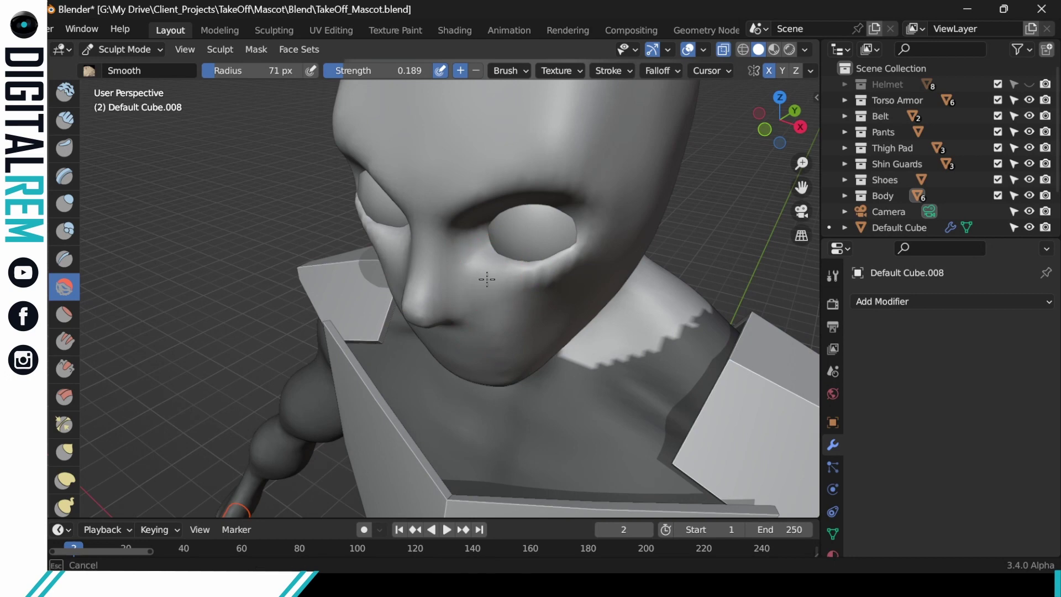
middle_click_drag(487, 279, 517, 275)
mouse_move(520, 283)
left_mouse_down()
mouse_move(559, 279)
mouse_move(545, 269)
left_mouse_up()
Step: Smooth the outer corner of the eye socket, undoing the last stroke beside it
middle_click_drag(585, 247, 588, 234)
left_click_drag(588, 233, 578, 233)
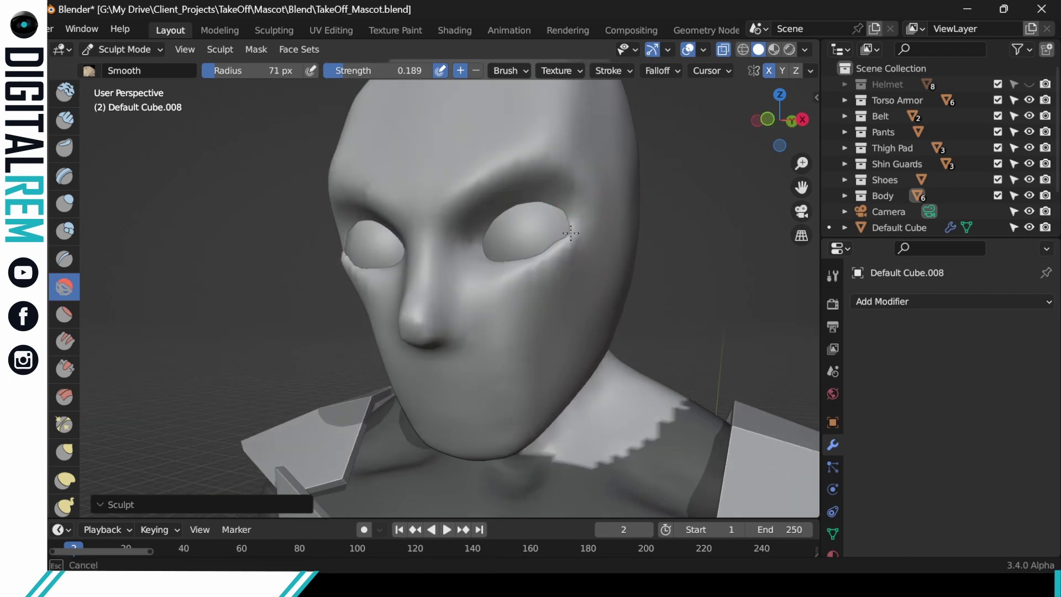
mouse_move(577, 212)
left_mouse_down("ctrl")
mouse_move(590, 221)
mouse_move(576, 225)
mouse_move(585, 237)
left_mouse_up("ctrl")
key("ctrl+z")
middle_click_drag(623, 215, 621, 223)
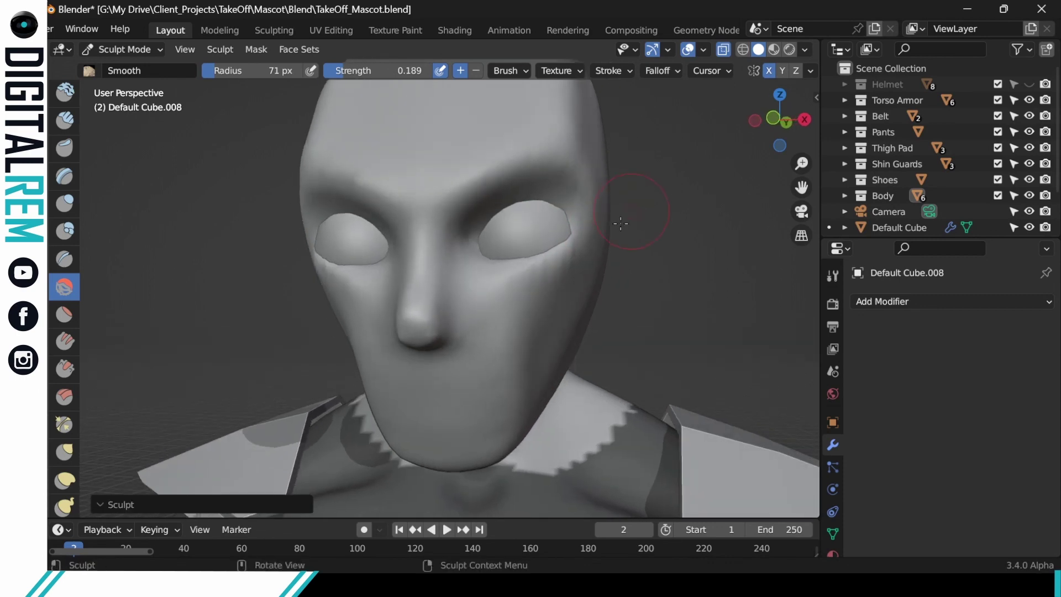
Step: Build up the lower outer rim of the eye socket with the Clay Strips brush, undoing and redoing the first stroke
left_click(66, 122)
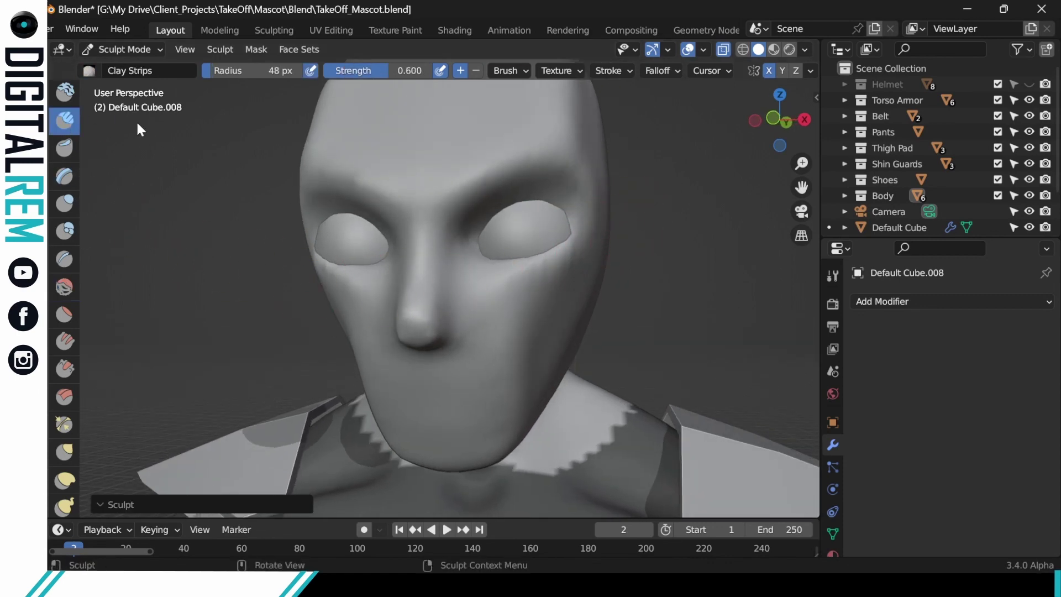
mouse_move(564, 244)
left_mouse_down()
mouse_move(580, 228)
mouse_move(550, 249)
mouse_move(580, 227)
left_mouse_up()
key("ctrl+z")
left_click_drag(561, 251, 576, 231)
mouse_move(531, 264)
middle_mouse_down()
mouse_move(552, 217)
mouse_move(547, 267)
middle_mouse_up()
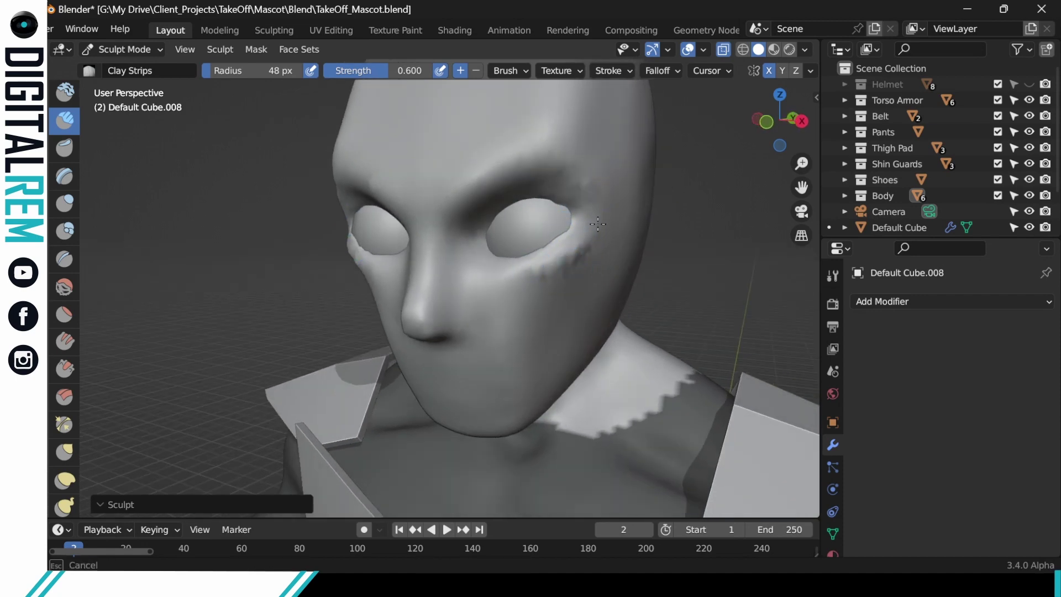
middle_click_drag(572, 189, 610, 177)
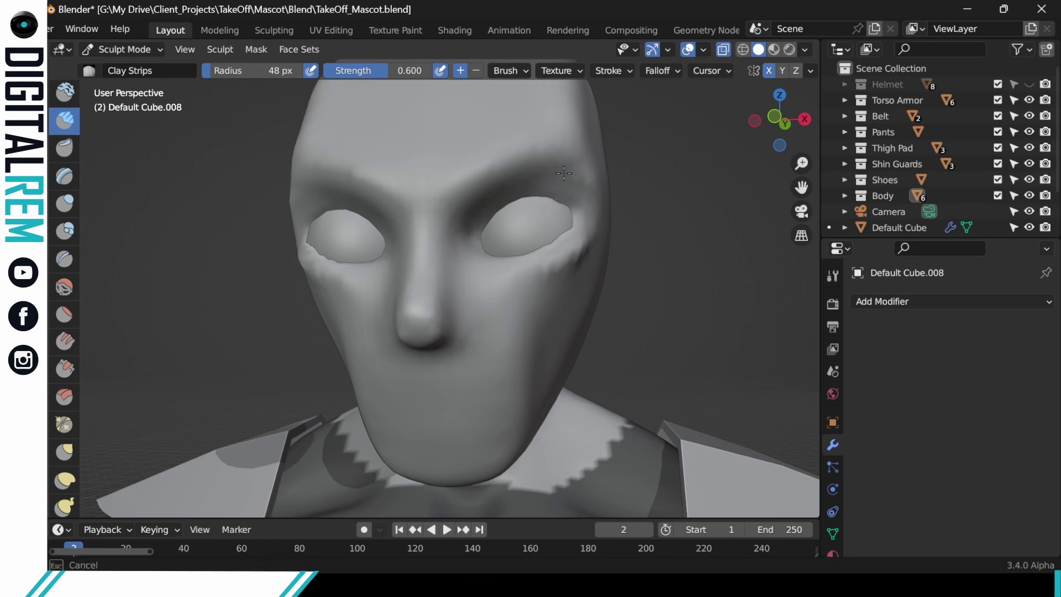
Step: Try to build up the brow ridge above the eye with broad Clay Strips strokes from the inner brow outward
key("ctrl+z")
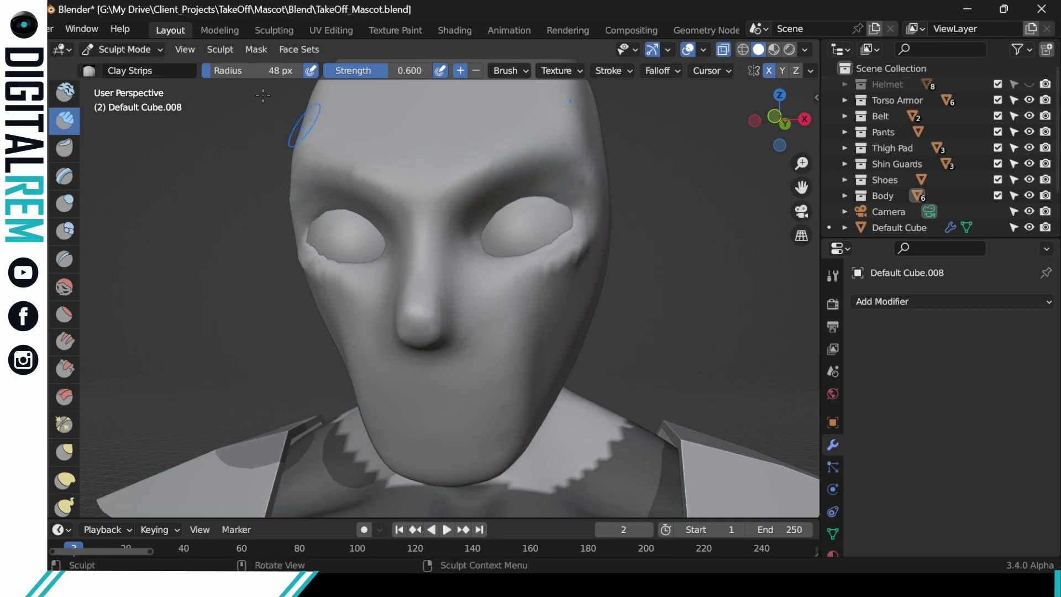
left_click_drag(540, 168, 587, 196)
key("ctrl+z")
mouse_move(498, 156)
left_mouse_down()
mouse_move(536, 142)
mouse_move(602, 188)
left_mouse_up()
key("ctrl+z")
mouse_move(442, 194)
left_mouse_down()
mouse_move(559, 144)
mouse_move(525, 163)
mouse_move(563, 155)
left_mouse_up()
left_click_drag(486, 185, 575, 157)
mouse_move(547, 160)
left_mouse_down()
mouse_move(589, 171)
mouse_move(603, 194)
left_mouse_up()
middle_click_drag(595, 157, 497, 107)
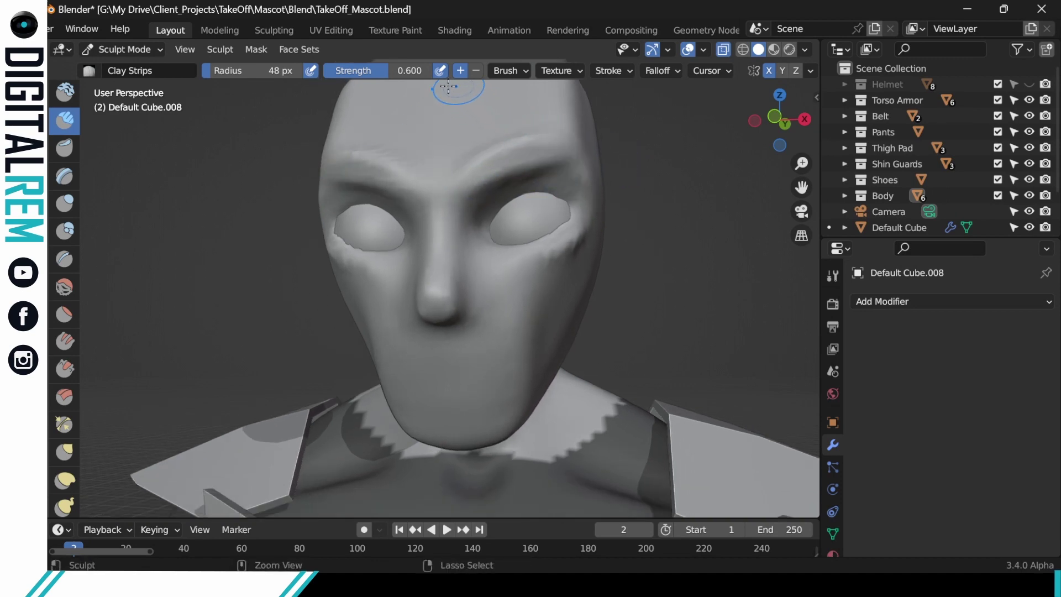
Step: Set the Clay Strips radius to 20 px and build up a finer brow ridge, undoing the last stroke
left_click(205, 75)
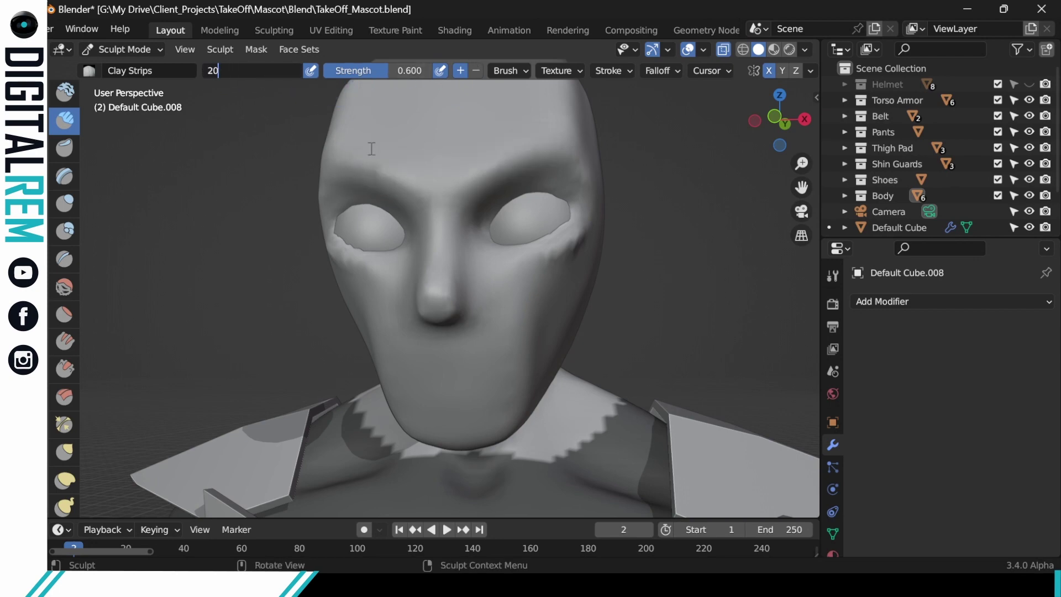
key("Return")
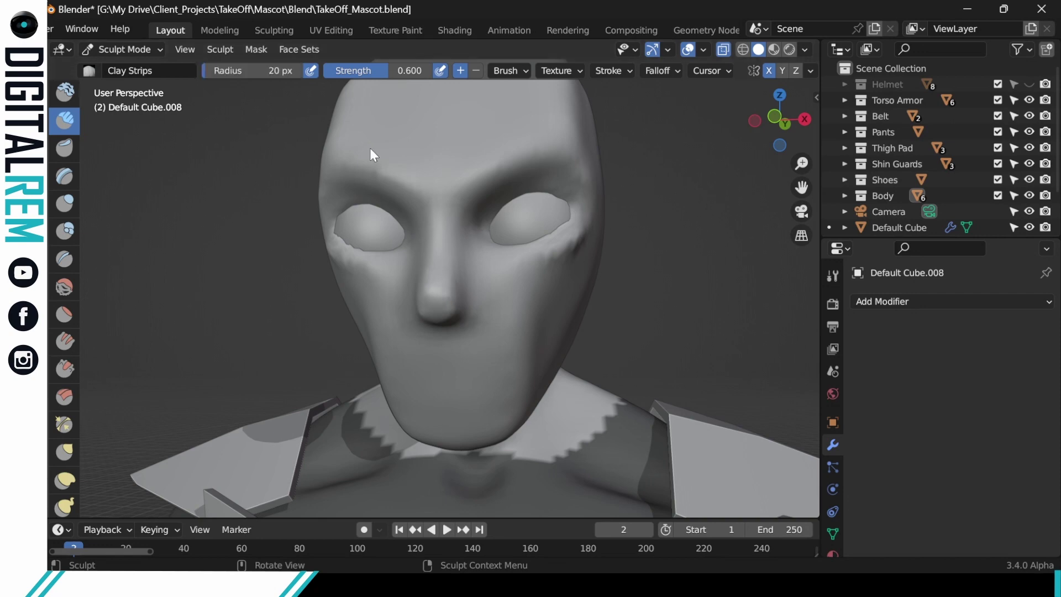
left_click_drag(469, 178, 550, 144)
left_click_drag(487, 170, 559, 145)
mouse_move(490, 171)
left_mouse_down()
mouse_move(555, 151)
mouse_move(463, 189)
left_mouse_up()
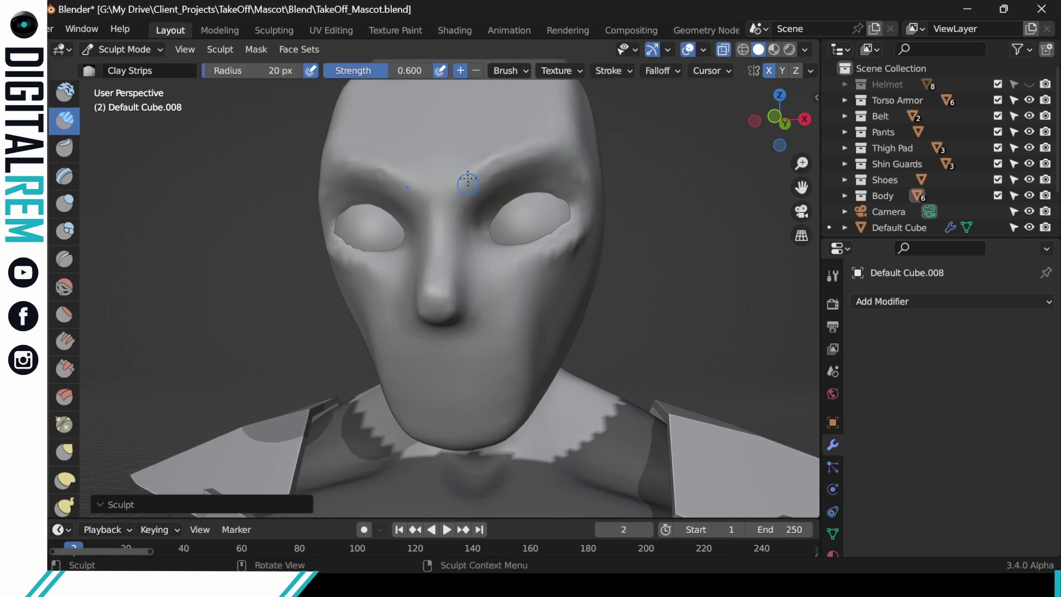
key("ctrl+z")
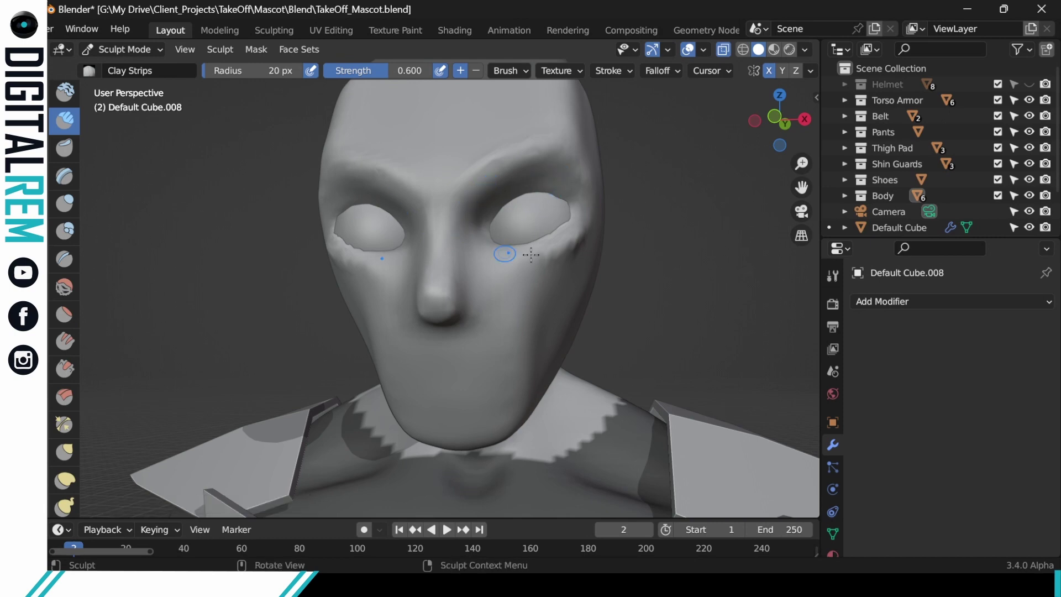
Step: Build up the lower eyelid rim and carve back the inner and upper edges of the eye opening
left_click_drag(573, 234, 505, 254)
left_click_drag(572, 235, 555, 240)
mouse_move(489, 229)
left_mouse_down("ctrl")
mouse_move(532, 199)
mouse_move(515, 199)
mouse_move(560, 198)
left_mouse_up("ctrl")
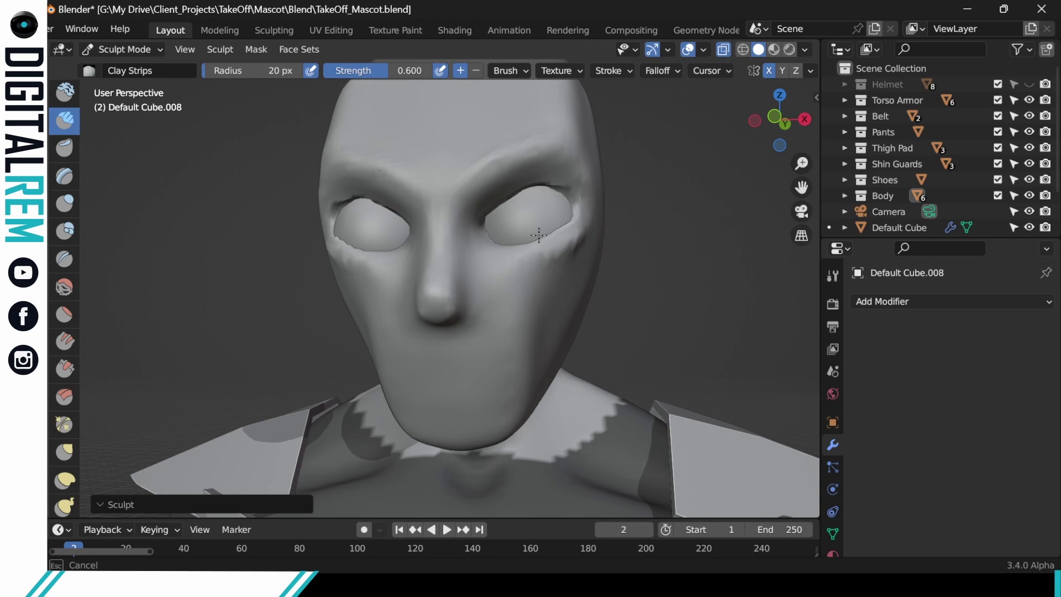
left_click_drag(539, 235, 535, 238)
left_click_drag(484, 233, 540, 163)
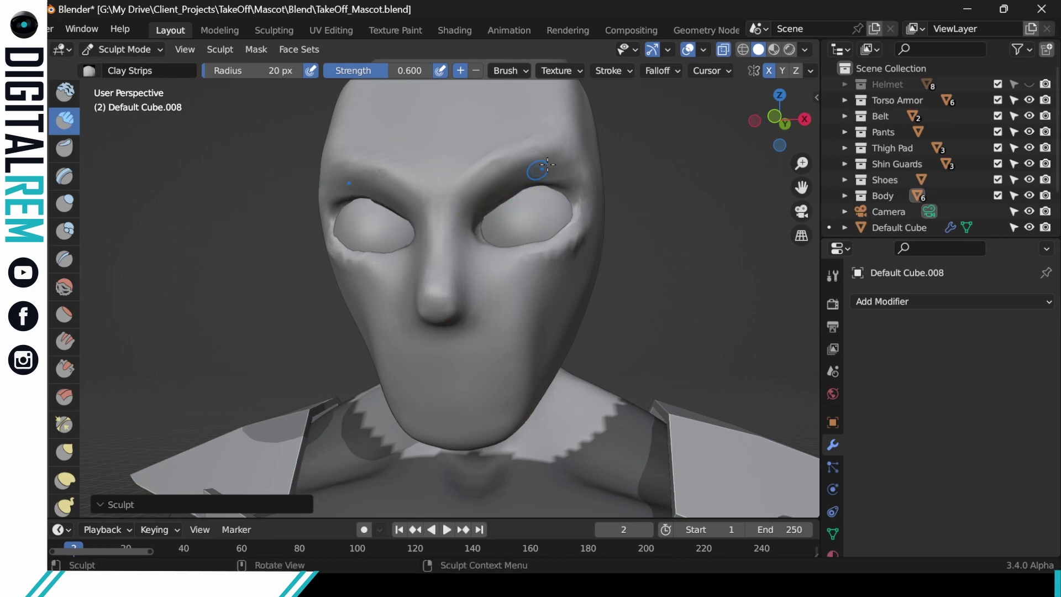
Step: Carve the eye socket deeper under the brow and around the outer eye corner
mouse_move(540, 163)
middle_mouse_down()
mouse_move(634, 153)
mouse_move(562, 171)
middle_mouse_up()
mouse_move(481, 222)
left_mouse_down("ctrl")
mouse_move(502, 200)
mouse_move(539, 196)
left_mouse_up("ctrl")
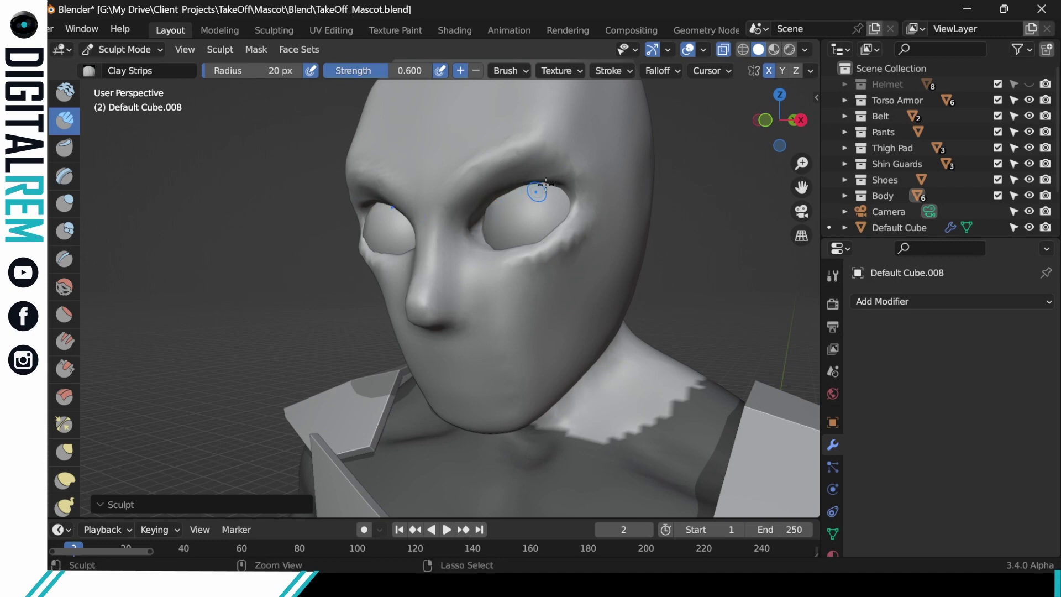
mouse_move(538, 197)
middle_mouse_down()
mouse_move(547, 231)
mouse_move(497, 229)
mouse_move(485, 243)
mouse_move(487, 271)
mouse_move(505, 285)
middle_mouse_up()
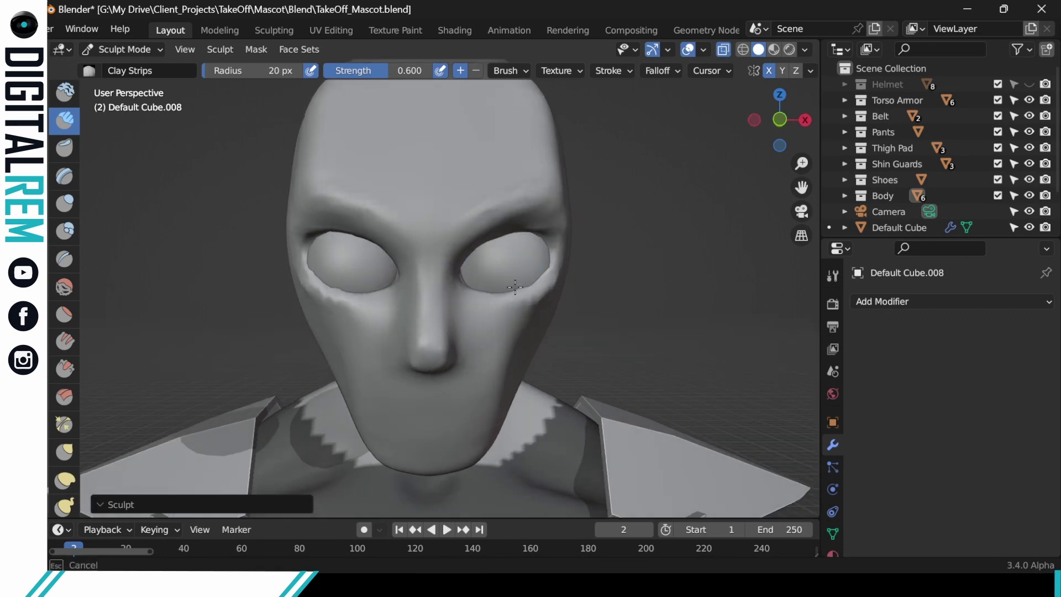
left_click_drag(519, 284, 553, 239, "ctrl")
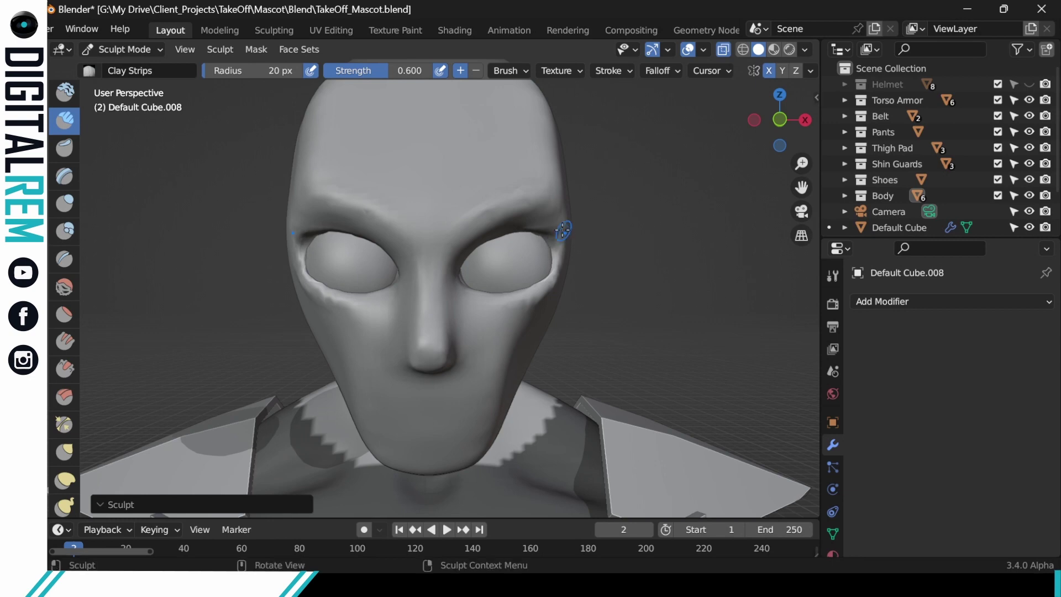
mouse_move(562, 231)
middle_mouse_down()
mouse_move(549, 236)
mouse_move(546, 221)
mouse_move(524, 328)
mouse_move(588, 237)
middle_mouse_up()
scroll(589, 237, "up", 3)
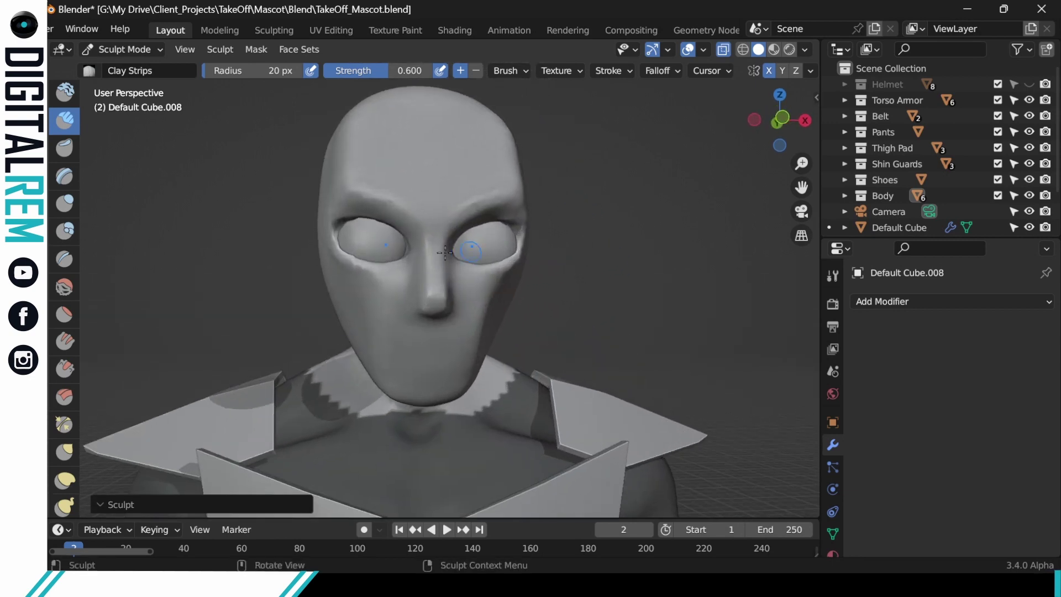
Step: Add more clay along the brow ridge above the eye
mouse_move(438, 244)
middle_mouse_down()
mouse_move(426, 247)
mouse_move(451, 239)
middle_mouse_up()
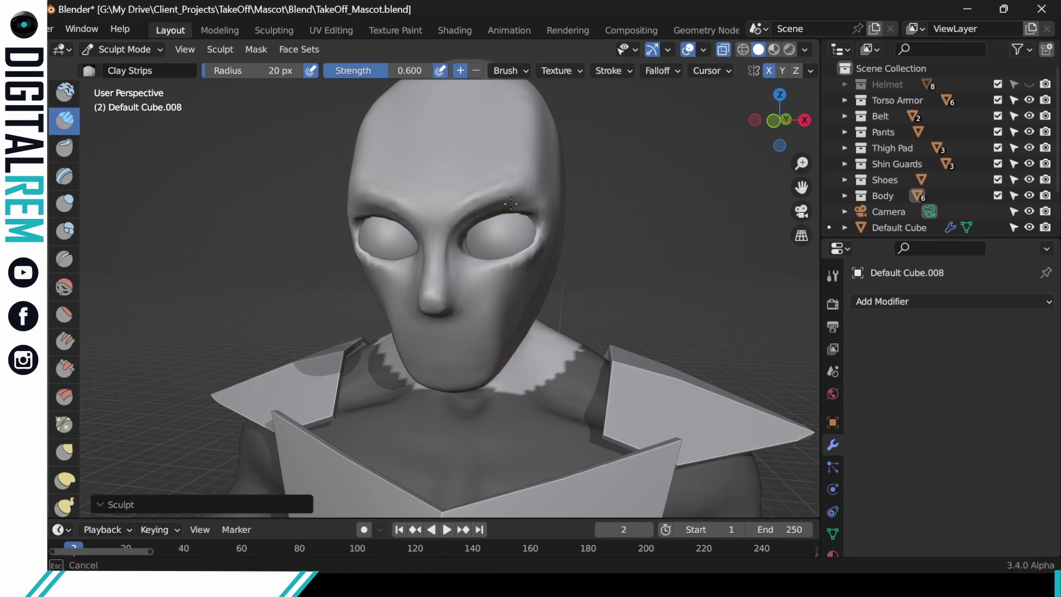
middle_click_drag(518, 196, 503, 203)
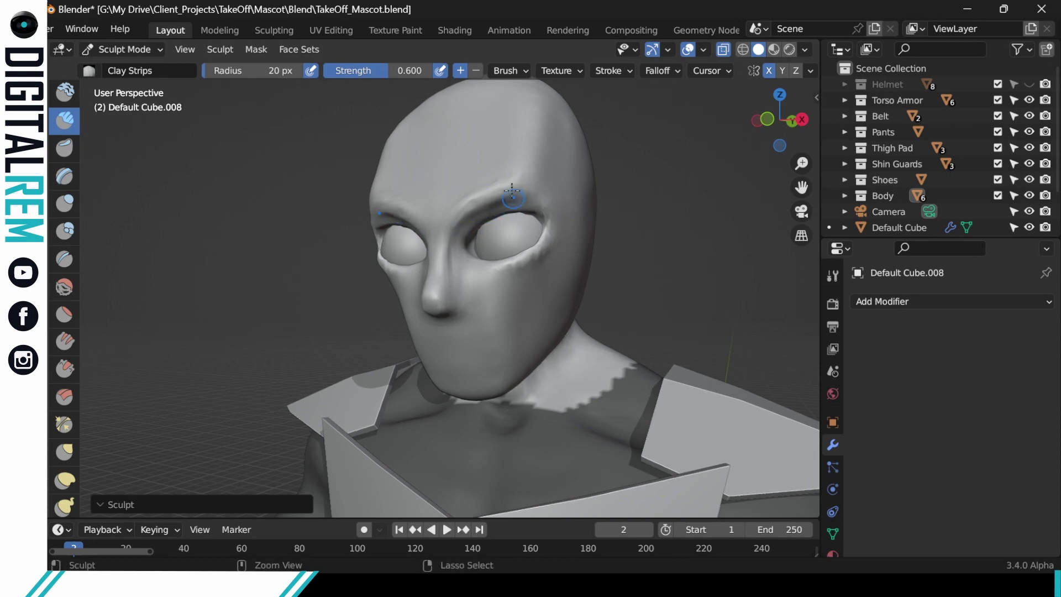
middle_click_drag(467, 204, 447, 214)
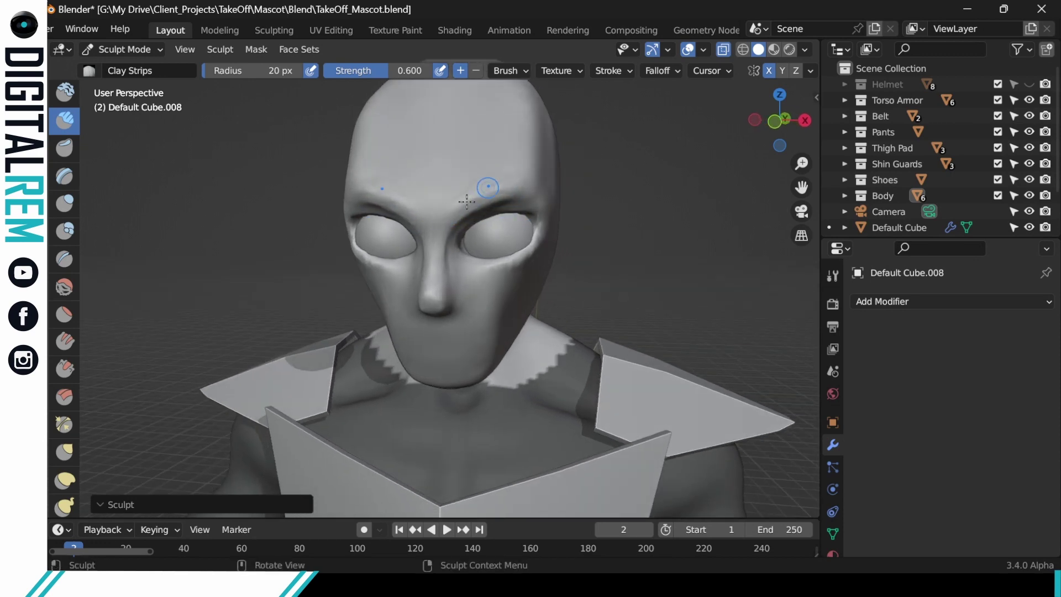
left_click_drag(498, 187, 515, 182)
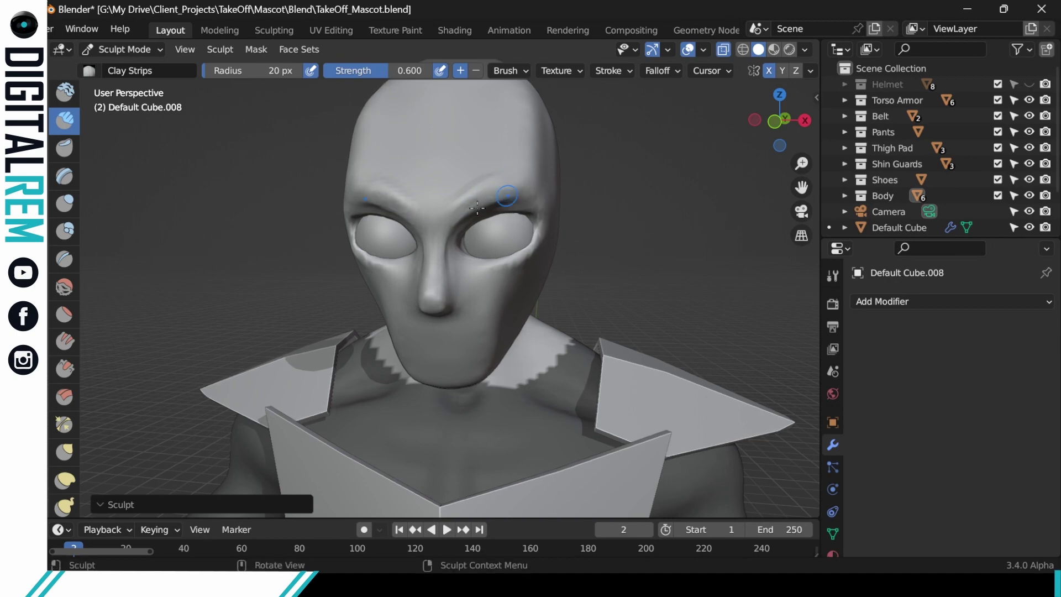
Step: Build up a ridge from the outer brow up the side of the forehead and another line down the cheek
mouse_move(520, 182)
middle_mouse_down()
mouse_move(538, 188)
mouse_move(490, 259)
middle_mouse_up()
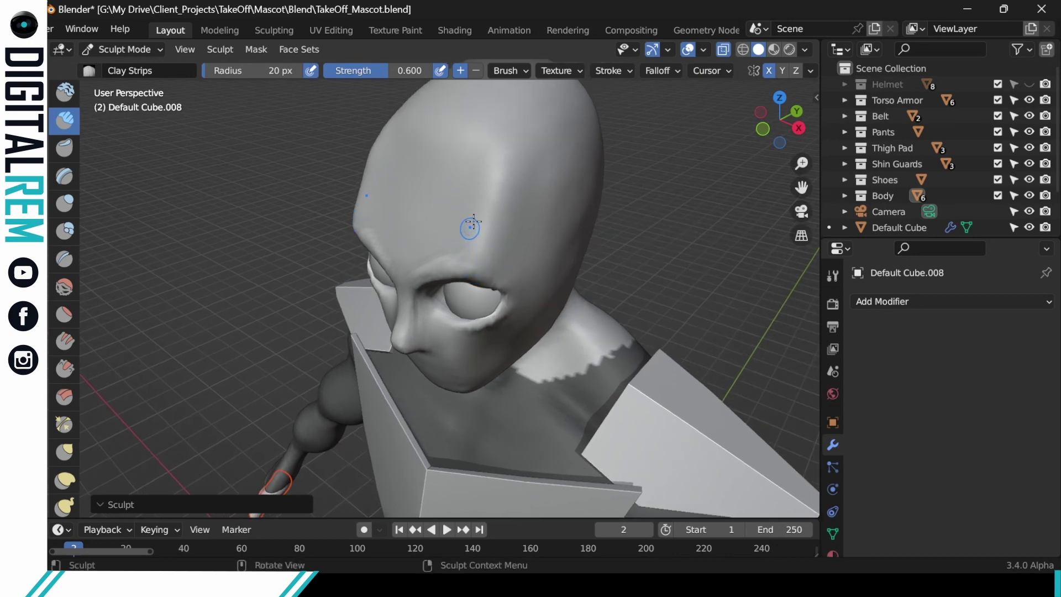
mouse_move(472, 265)
left_mouse_down()
mouse_move(486, 182)
mouse_move(483, 199)
mouse_move(495, 183)
mouse_move(482, 221)
left_mouse_up()
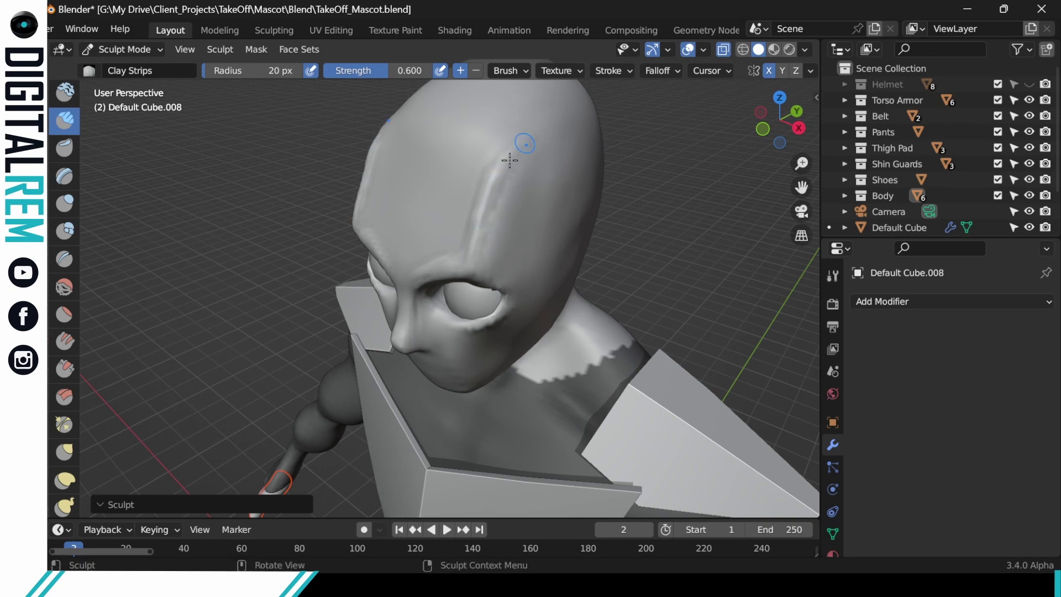
middle_click_drag(526, 173, 539, 267)
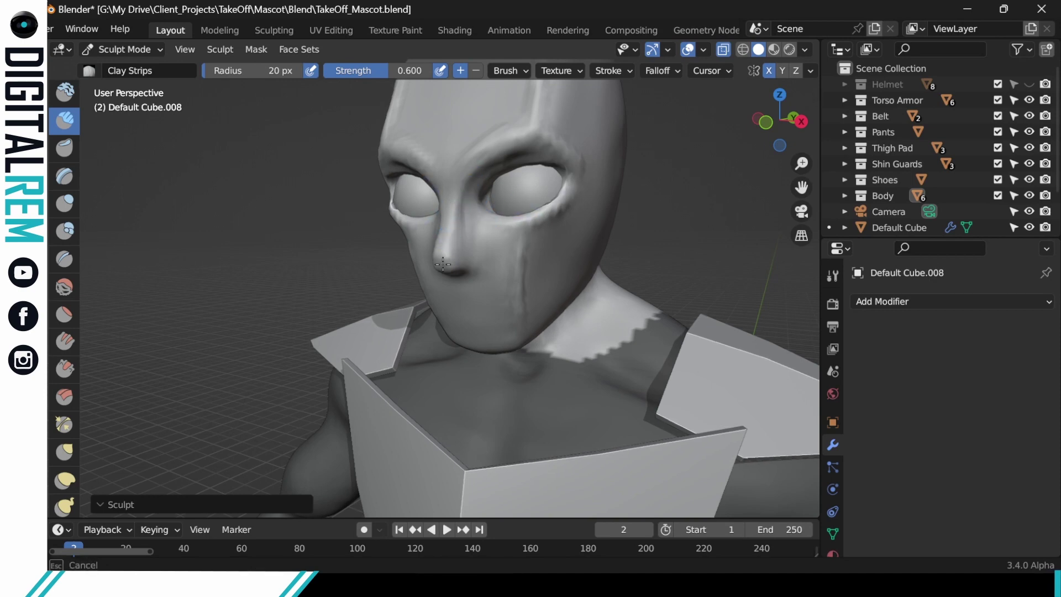
Step: Build up the nose from its tip along the bridge and into the inner brow
left_click_drag(434, 267, 448, 257)
mouse_move(446, 255)
middle_mouse_down()
mouse_move(569, 244)
mouse_move(430, 225)
mouse_move(442, 231)
middle_mouse_up()
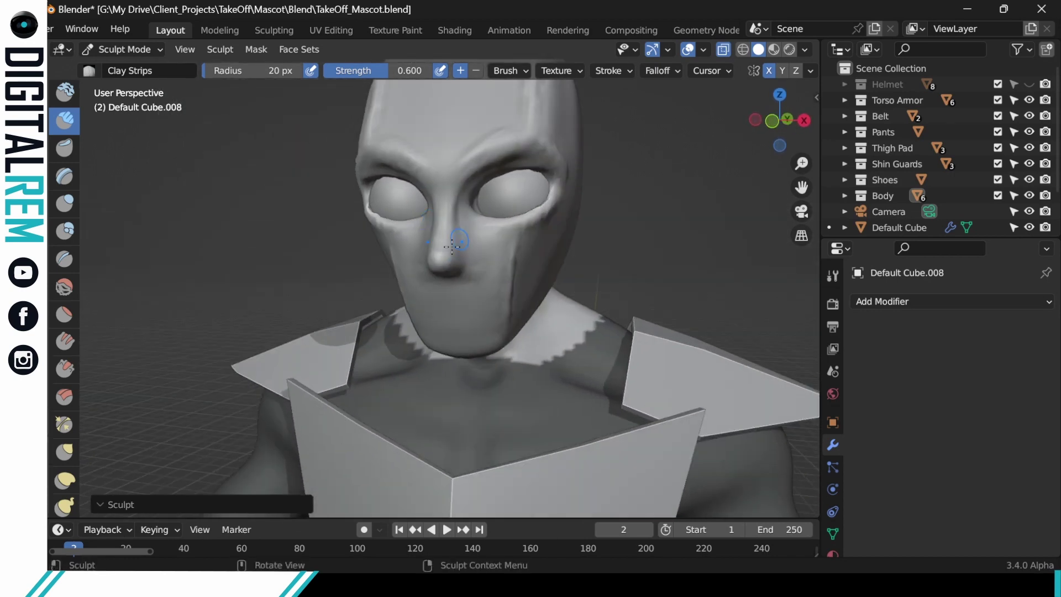
left_click_drag(444, 236, 446, 204)
left_click_drag(465, 164, 448, 189)
left_click_drag(488, 148, 472, 153)
Step: Add horizontal wrinkle strokes across the middle of the forehead
middle_click_drag(580, 159, 602, 273, "shift")
left_click_drag(474, 281, 500, 259)
mouse_move(445, 237)
left_mouse_down()
mouse_move(479, 235)
mouse_move(482, 206)
mouse_move(507, 213)
left_mouse_up()
middle_click_drag(634, 203, 736, 199)
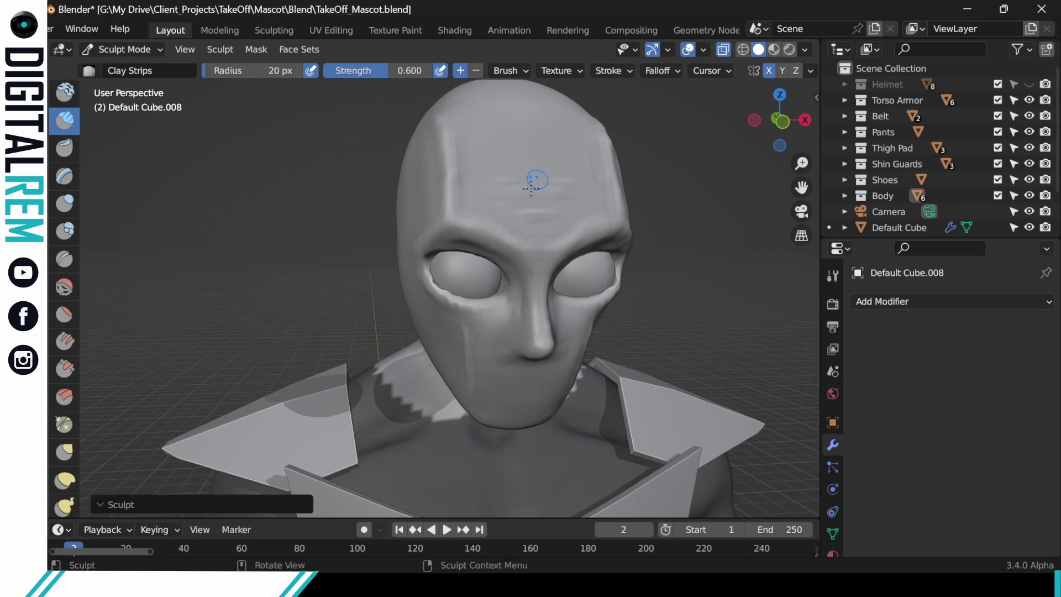
Step: Add clay around the mouth, undoing one stroke, and strengthen the vertical ridge down the cheek below the eye
middle_click_drag(710, 181, 581, 289)
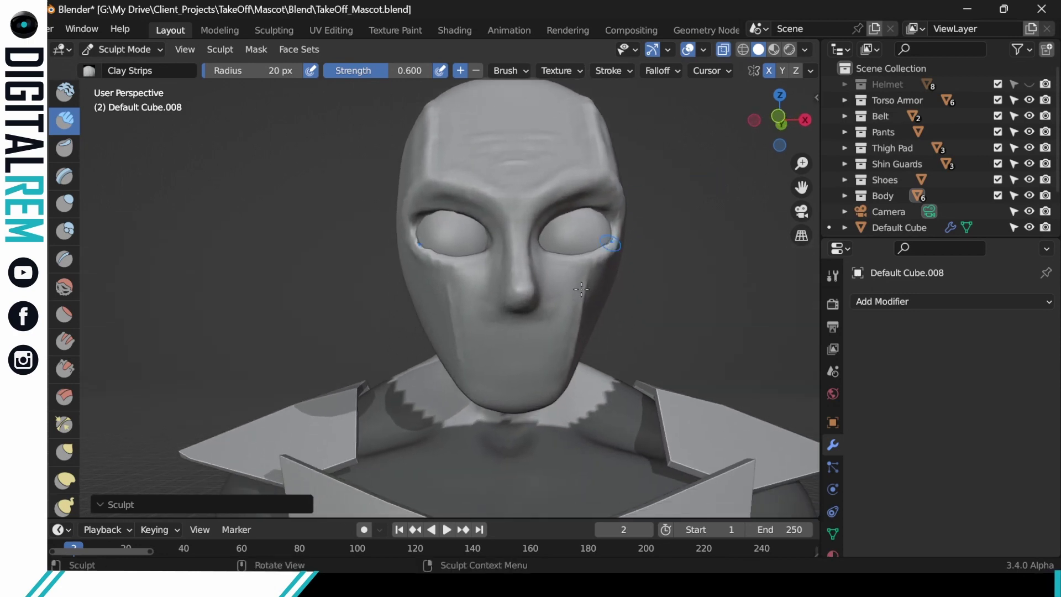
mouse_move(513, 341)
left_mouse_down()
mouse_move(486, 342)
mouse_move(528, 360)
mouse_move(506, 372)
mouse_move(544, 358)
left_mouse_up()
key("ctrl+z")
middle_click_drag(593, 326, 581, 319)
mouse_move(581, 316)
left_mouse_down("shift")
mouse_move(576, 291)
mouse_move(574, 312)
left_mouse_up("shift")
mouse_move(576, 320)
left_mouse_down()
mouse_move(561, 400)
mouse_move(573, 337)
left_mouse_up()
left_click_drag(579, 295, 570, 349)
mouse_move(580, 287)
left_mouse_down()
mouse_move(581, 262)
mouse_move(571, 261)
left_mouse_up()
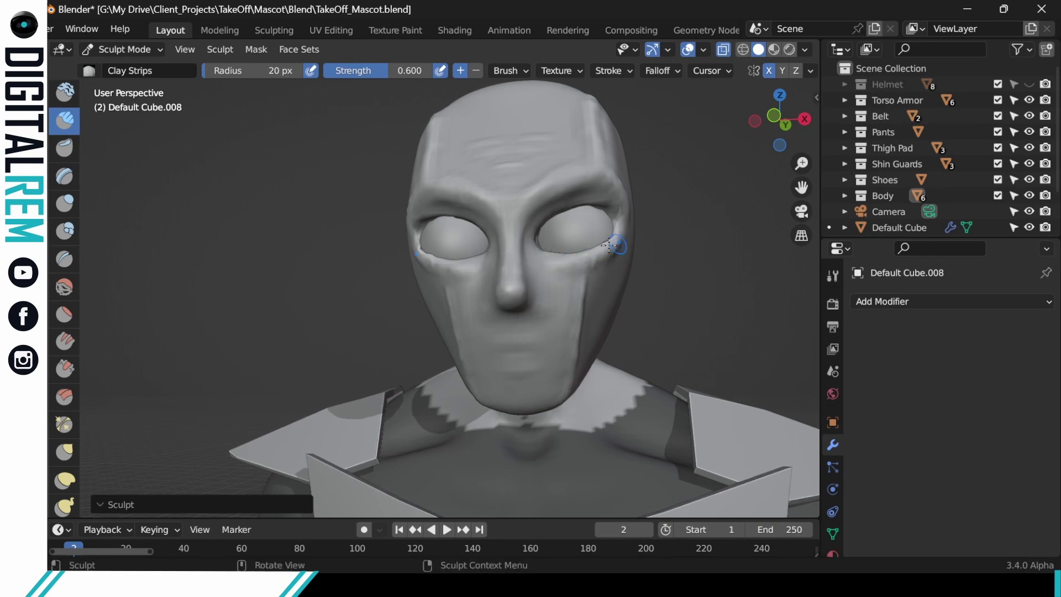
Step: Build up the cheek from below the outer eye corner down toward the jaw
middle_click_drag(616, 238, 562, 227)
middle_click_drag(570, 289, 570, 315, "shift")
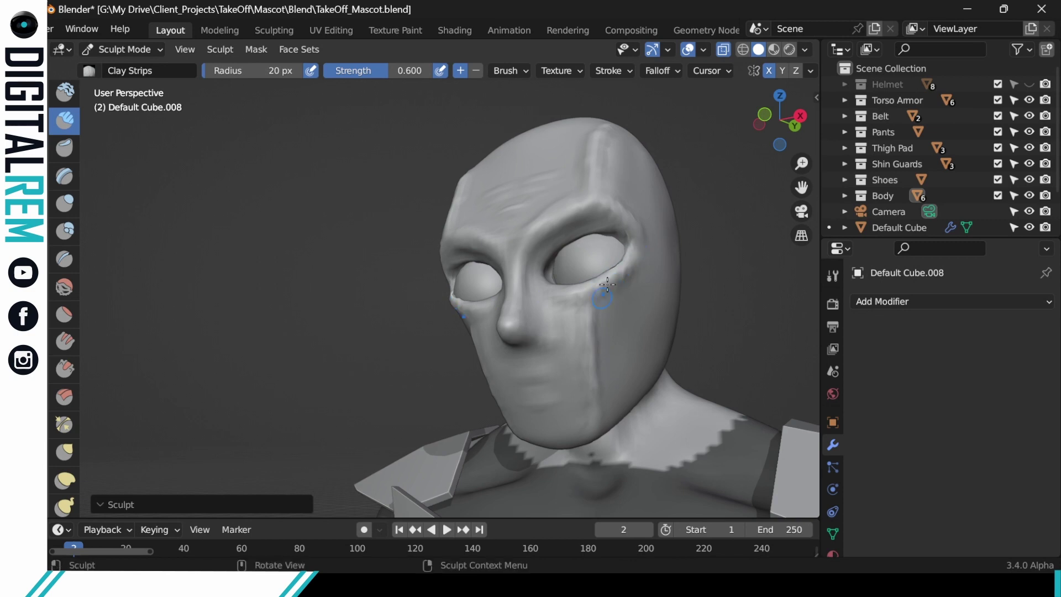
mouse_move(614, 280)
left_mouse_down()
mouse_move(596, 325)
mouse_move(622, 290)
left_mouse_up()
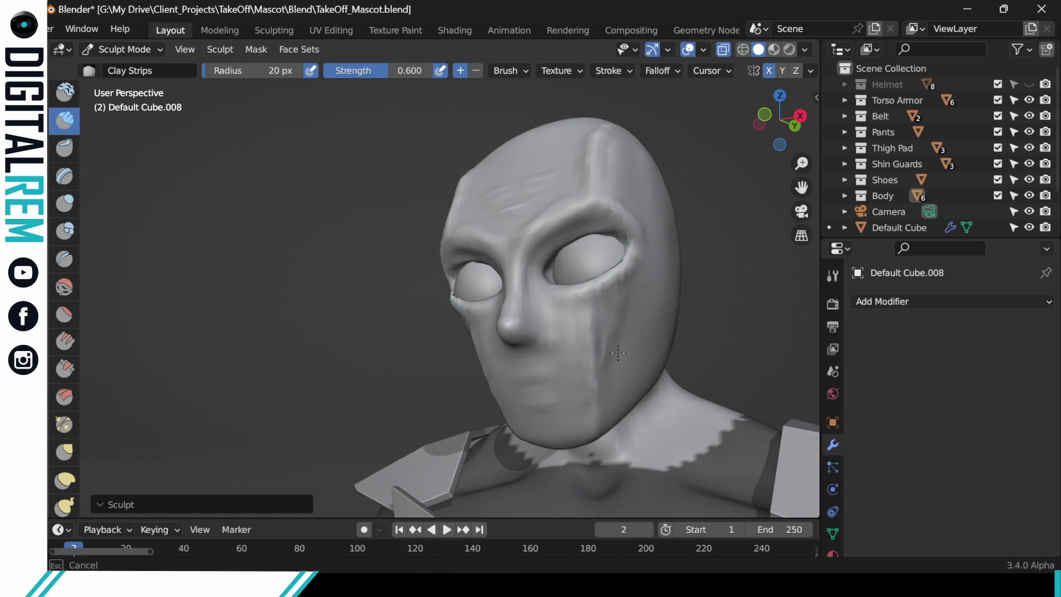
mouse_move(626, 273)
middle_mouse_down()
mouse_move(681, 255)
mouse_move(657, 285)
mouse_move(636, 280)
middle_mouse_up()
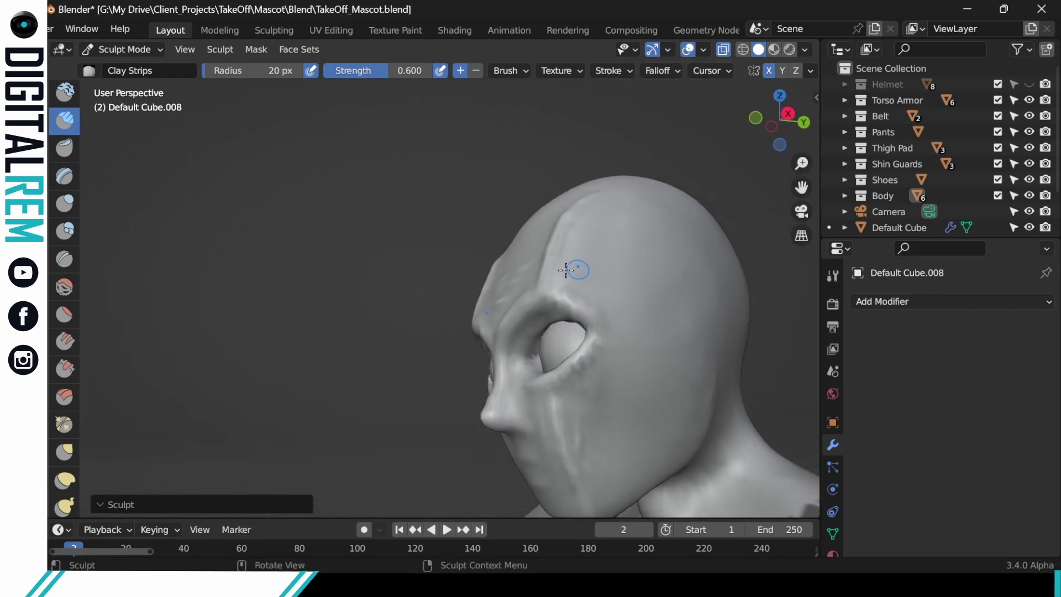
Step: Add Clay Strips strokes over the temple beside the forehead ridge and back from the outer eye corner
left_click_drag(574, 269, 555, 267)
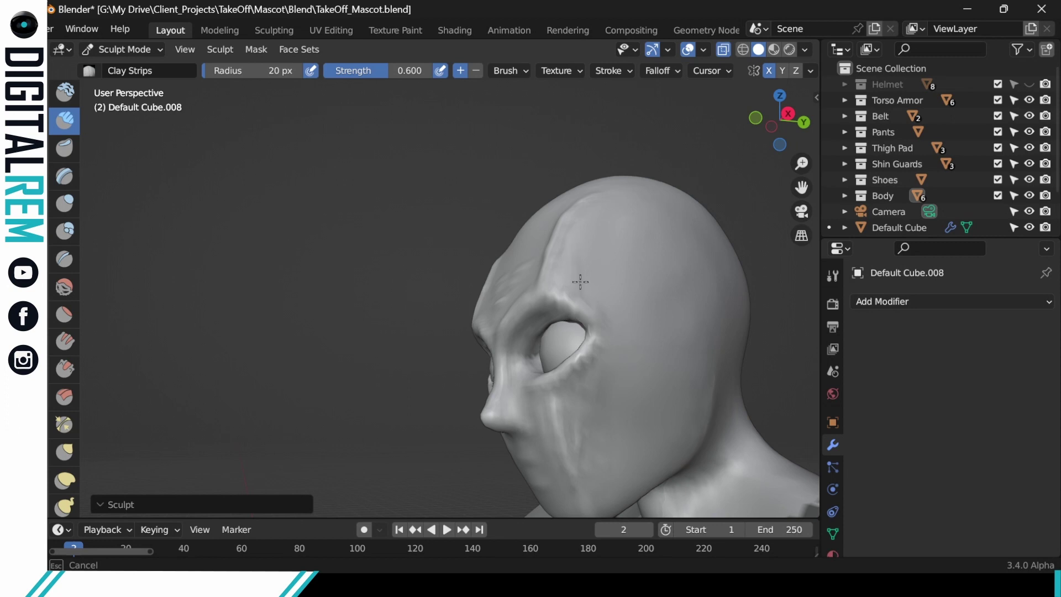
left_click_drag(598, 220, 610, 288)
mouse_move(629, 331)
left_mouse_down()
mouse_move(595, 439)
mouse_move(619, 332)
mouse_move(680, 301)
left_mouse_up()
middle_click_drag(680, 293, 728, 305)
middle_click_drag(663, 348, 661, 411, "shift")
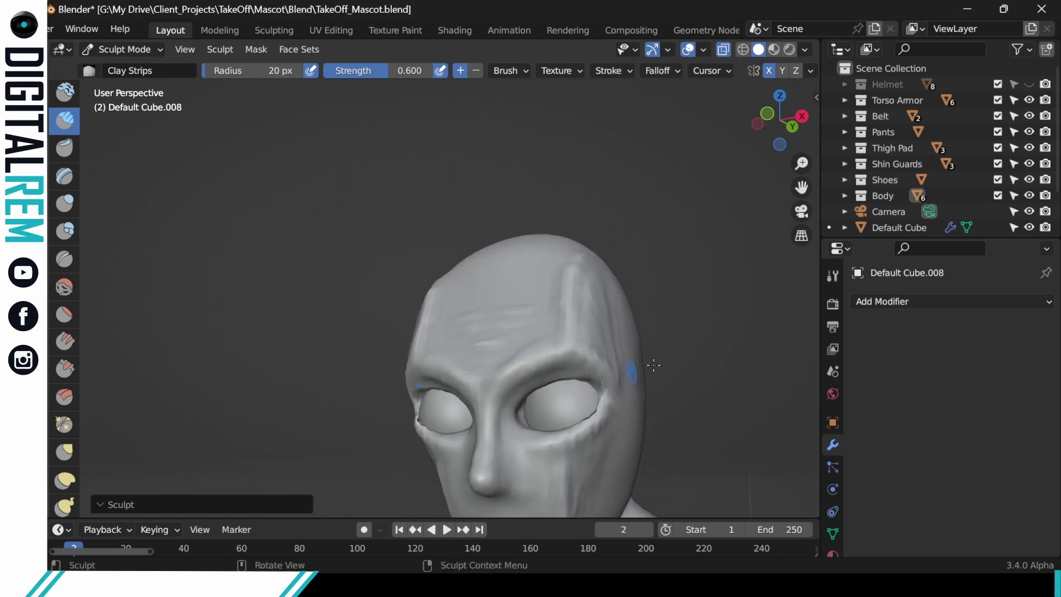
Step: Add short clay strokes around the outer eye corner and along the upper eyelid under the brow
middle_click_drag(646, 368, 611, 425)
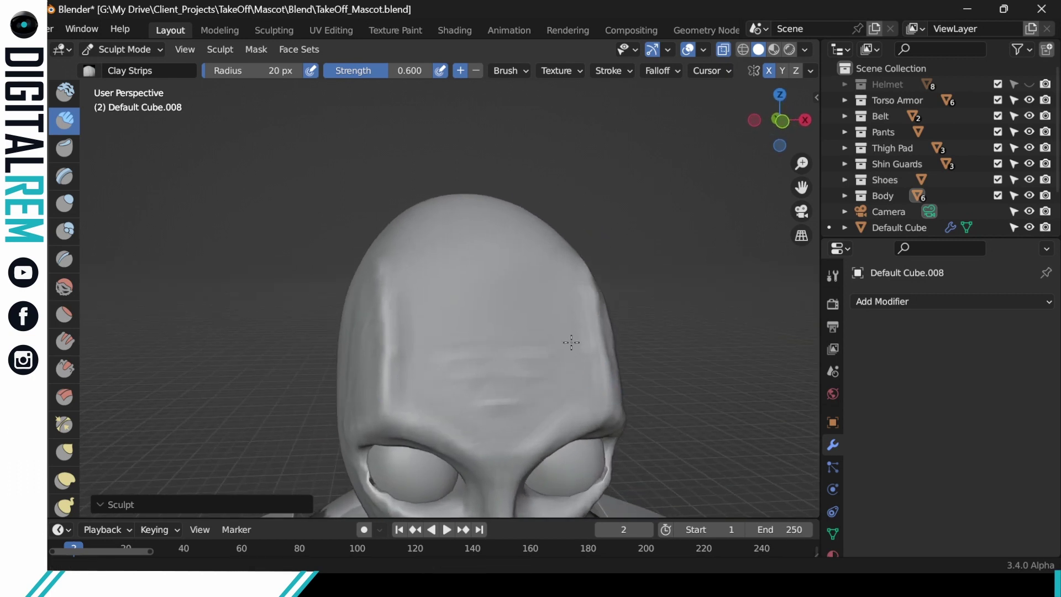
scroll(564, 321, "up", 4)
scroll(561, 364, "down", 5)
middle_click_drag(585, 345, 584, 319)
mouse_move(584, 319)
left_mouse_down()
mouse_move(591, 309)
mouse_move(582, 315)
left_mouse_up()
middle_click_drag(606, 299, 578, 274)
left_click_drag(589, 285, 589, 278)
middle_click_drag(606, 282, 605, 287)
left_click_drag(571, 277, 569, 278)
middle_click_drag(569, 278, 556, 278)
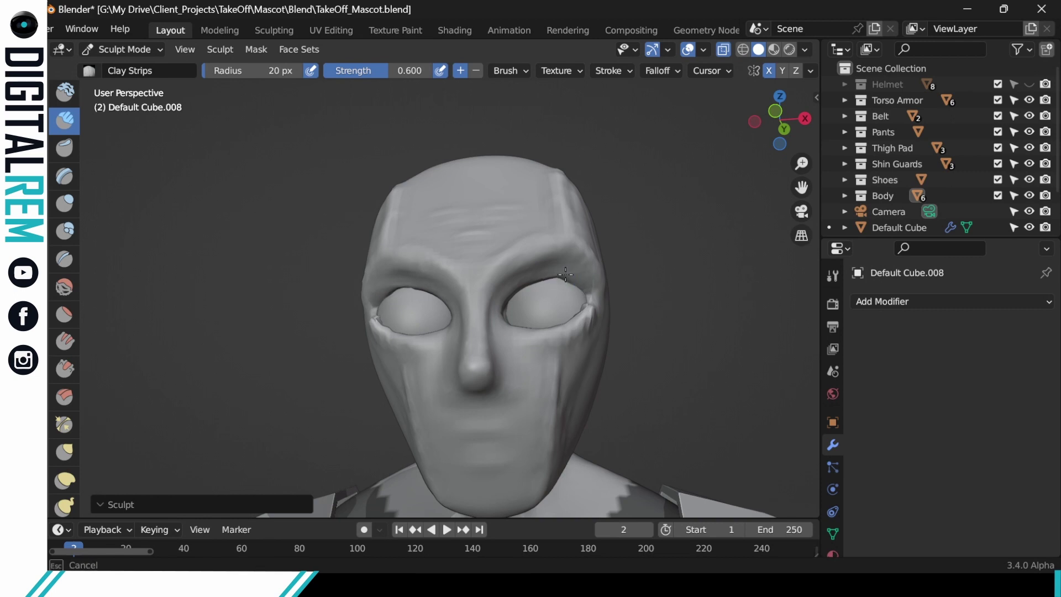
left_click_drag(551, 278, 549, 278)
left_click_drag(552, 279, 549, 277)
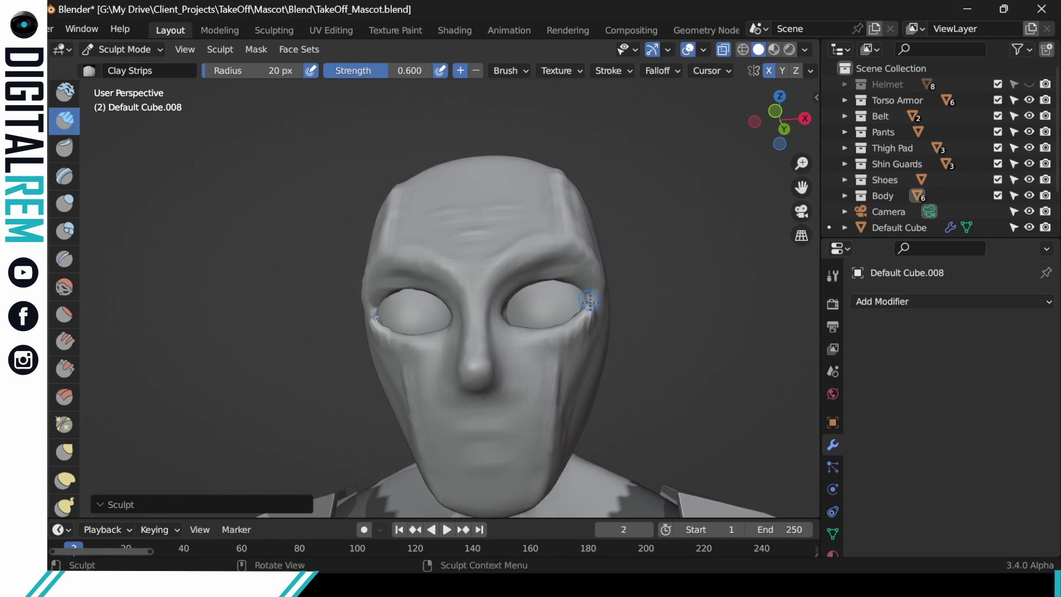
Step: Build up the lower eyelid toward the outer eye corner, carving in slightly at the lid's outer part
mouse_move(586, 306)
middle_mouse_down()
mouse_move(567, 332)
mouse_move(633, 292)
middle_mouse_up()
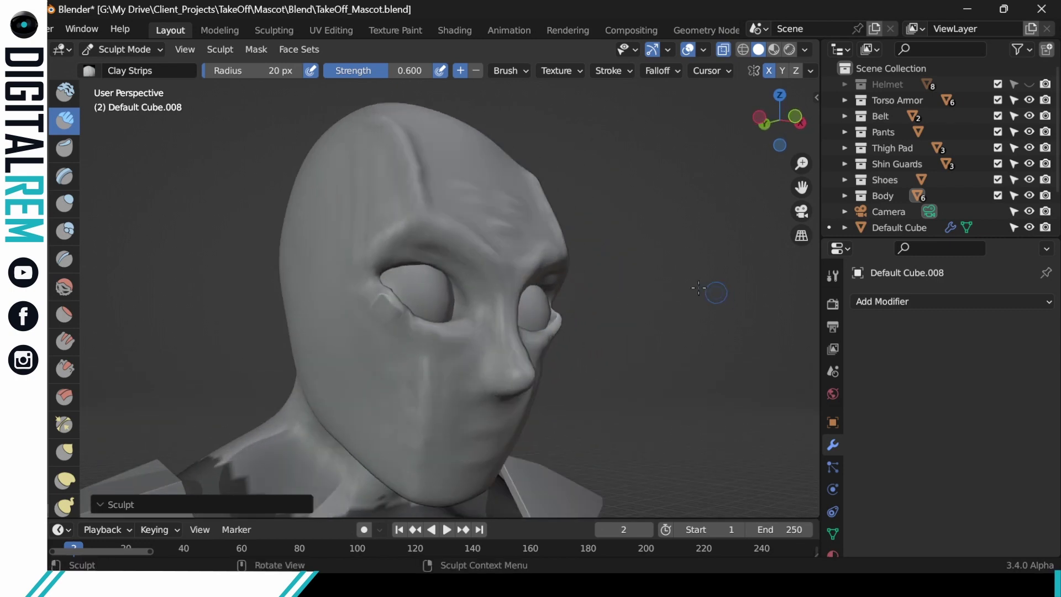
mouse_move(717, 297)
middle_mouse_down()
mouse_move(597, 362)
mouse_move(669, 315)
mouse_move(622, 275)
mouse_move(588, 304)
middle_mouse_up()
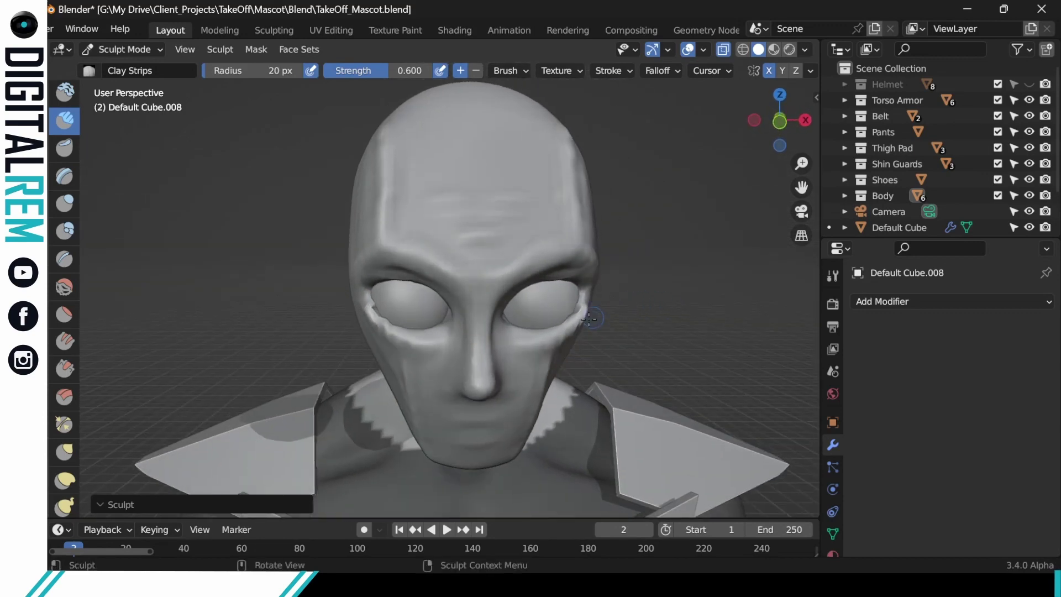
left_click_drag(585, 329, 587, 304)
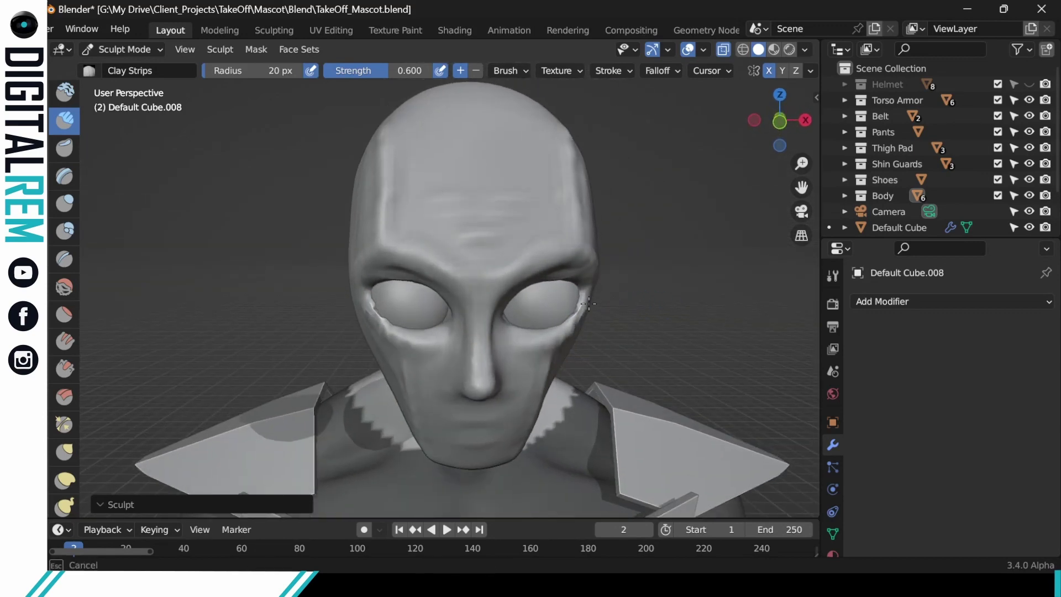
middle_click_drag(573, 291, 568, 326)
mouse_move(569, 327)
left_mouse_down("ctrl")
mouse_move(575, 317)
mouse_move(561, 326)
left_mouse_up("ctrl")
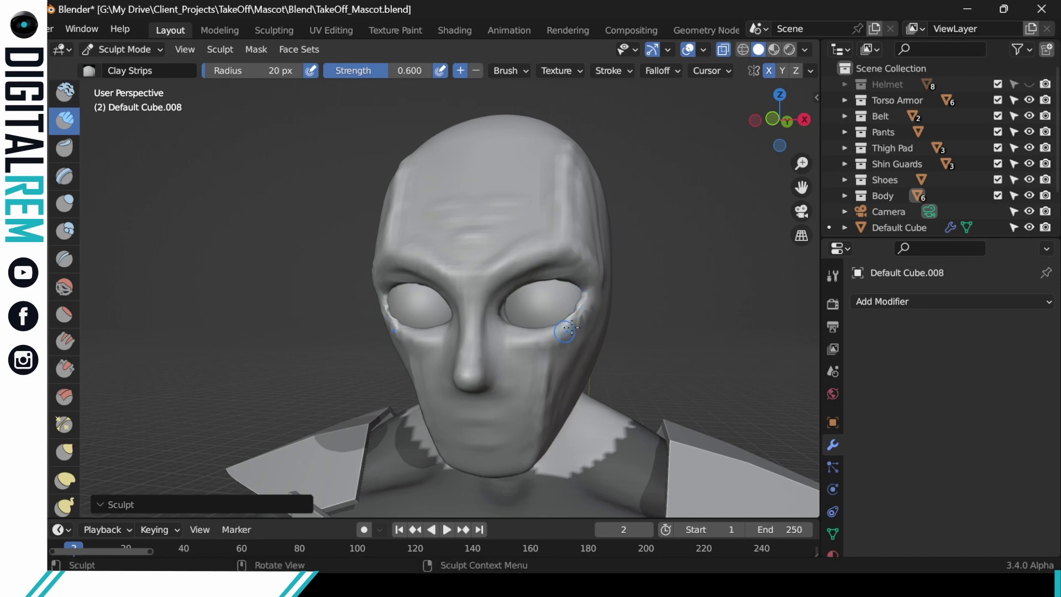
mouse_move(562, 325)
middle_mouse_down()
mouse_move(600, 346)
mouse_move(592, 347)
middle_mouse_up()
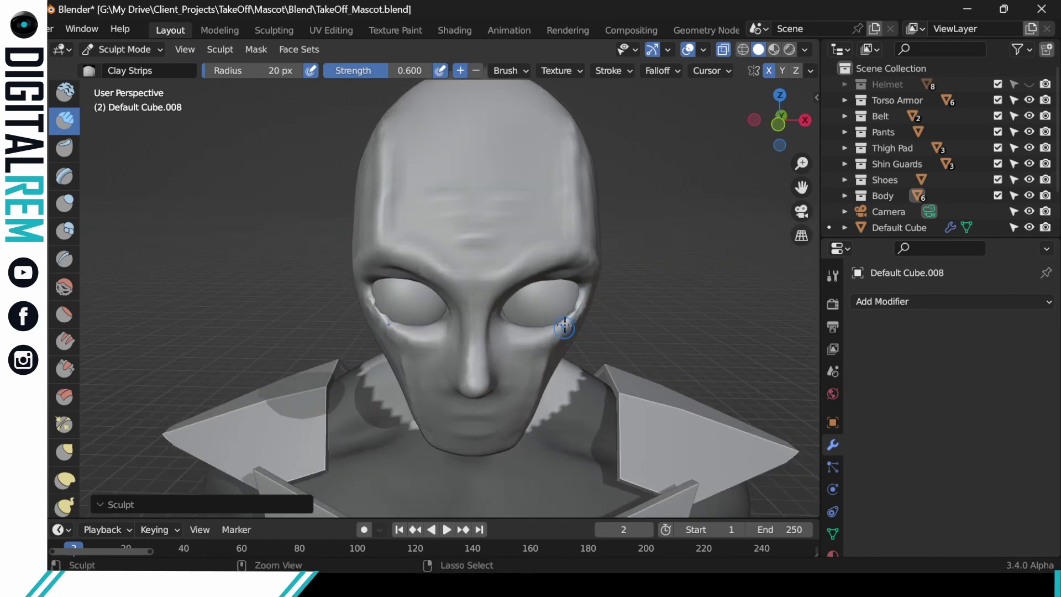
left_click_drag(565, 325, 583, 303)
Step: Open the Remesh settings for the head mesh
middle_click_drag(578, 306, 644, 257)
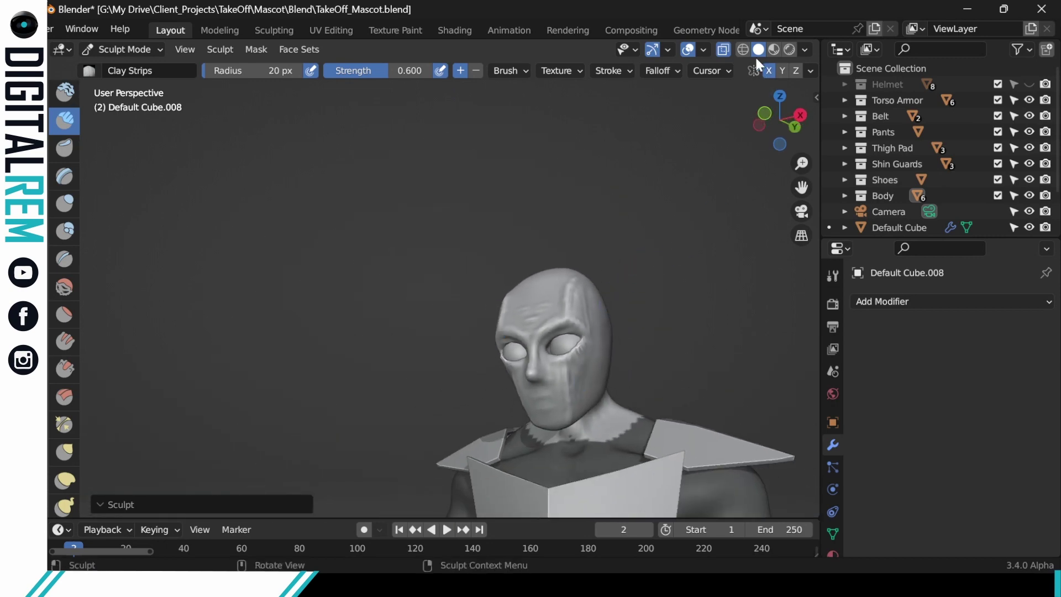
scroll(766, 70, "down", 5)
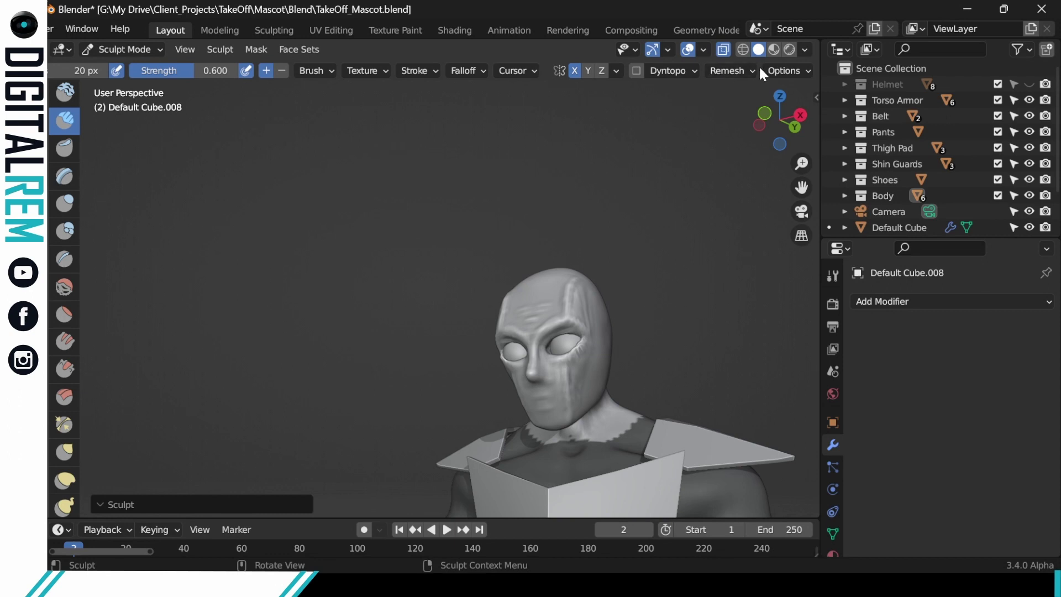
left_click(730, 71)
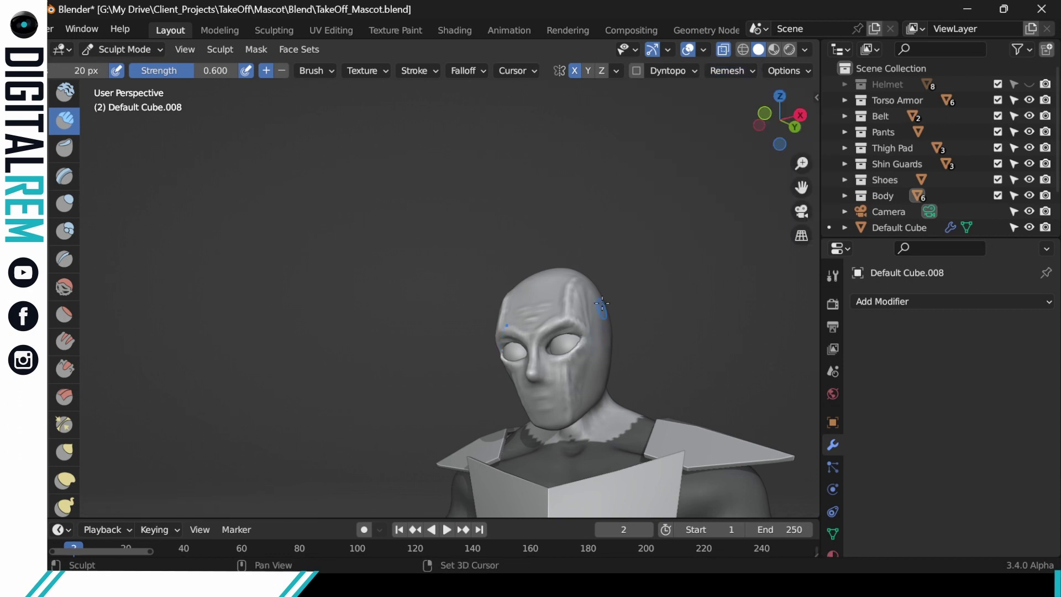
Step: Use the Smooth brush to soften the temple, the outer eye corner and the vertical cheek ridge
middle_click_drag(601, 300, 618, 233, "ctrl")
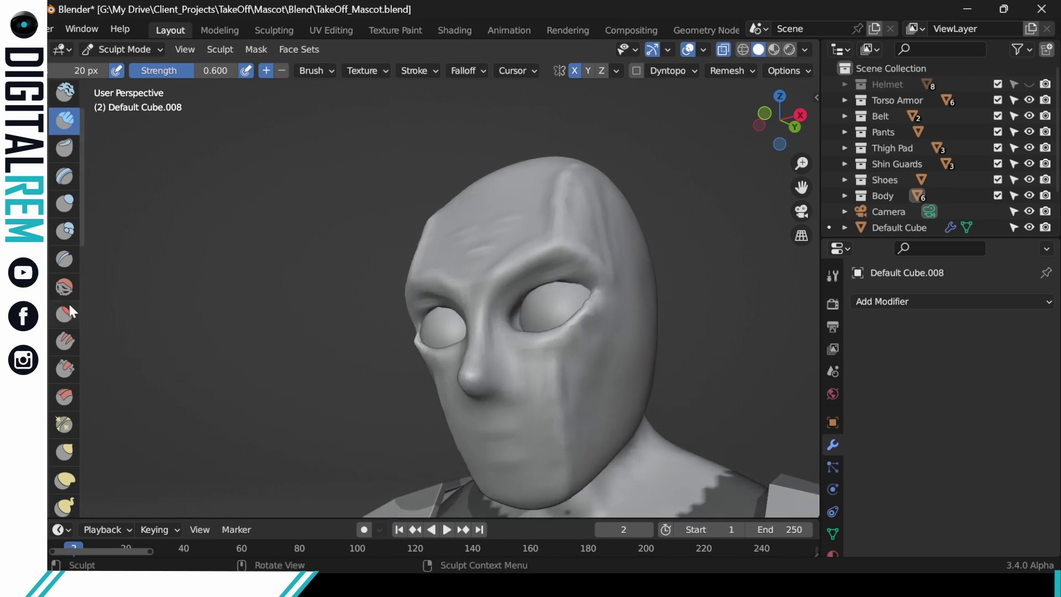
left_click(65, 287)
middle_click_drag(610, 233, 587, 243)
left_click_drag(614, 208, 626, 226)
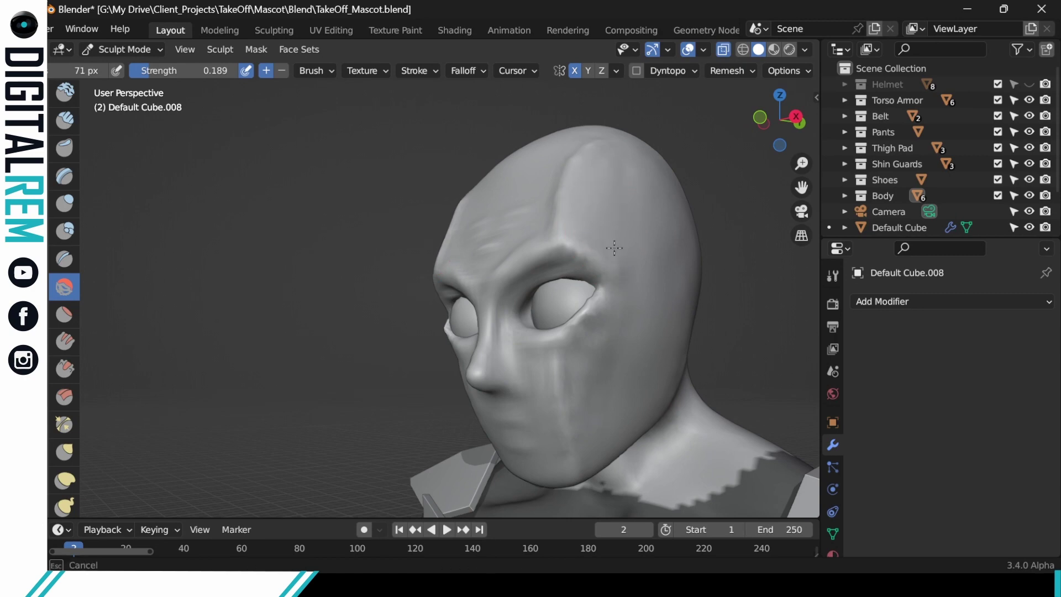
left_click_drag(614, 314, 611, 306)
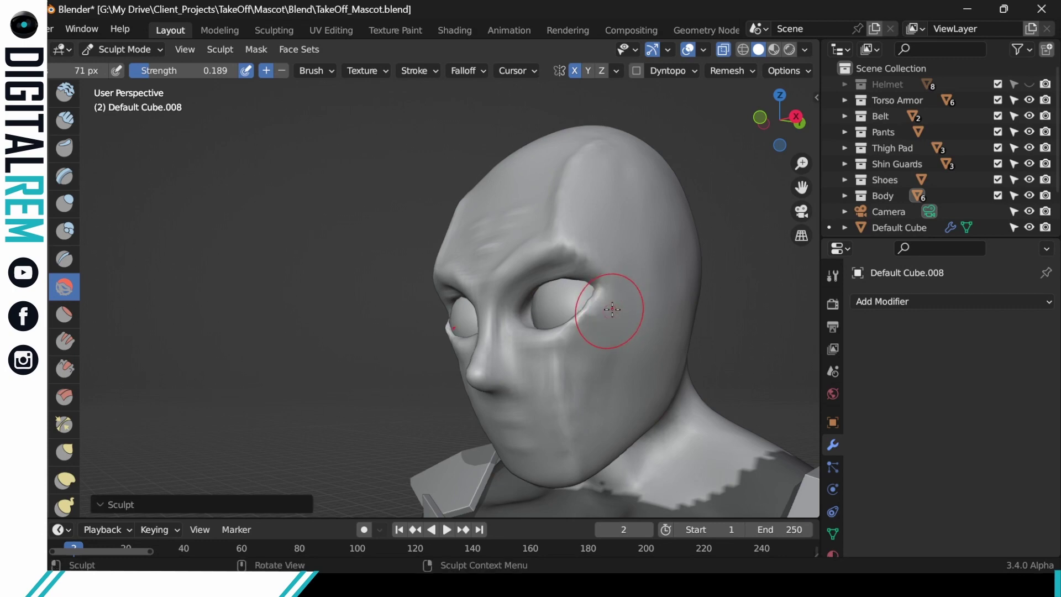
middle_click_drag(612, 306, 665, 296)
left_click_drag(601, 351, 589, 389)
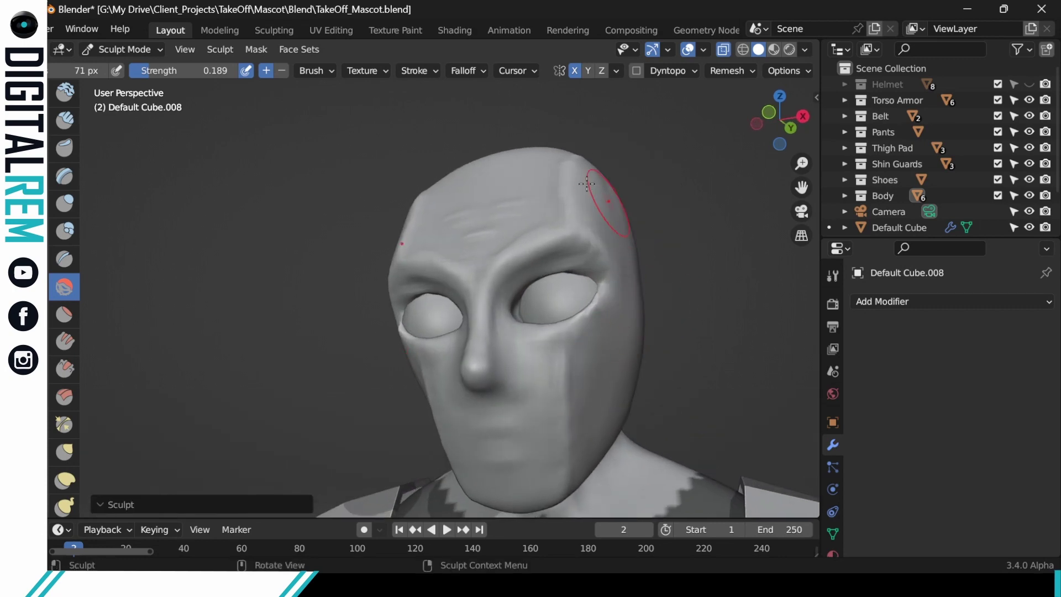
Step: Smooth away the forehead wrinkles and soften the vertical ridges on both sides of the forehead
mouse_move(604, 180)
left_mouse_down()
mouse_move(604, 193)
mouse_move(508, 186)
left_mouse_up()
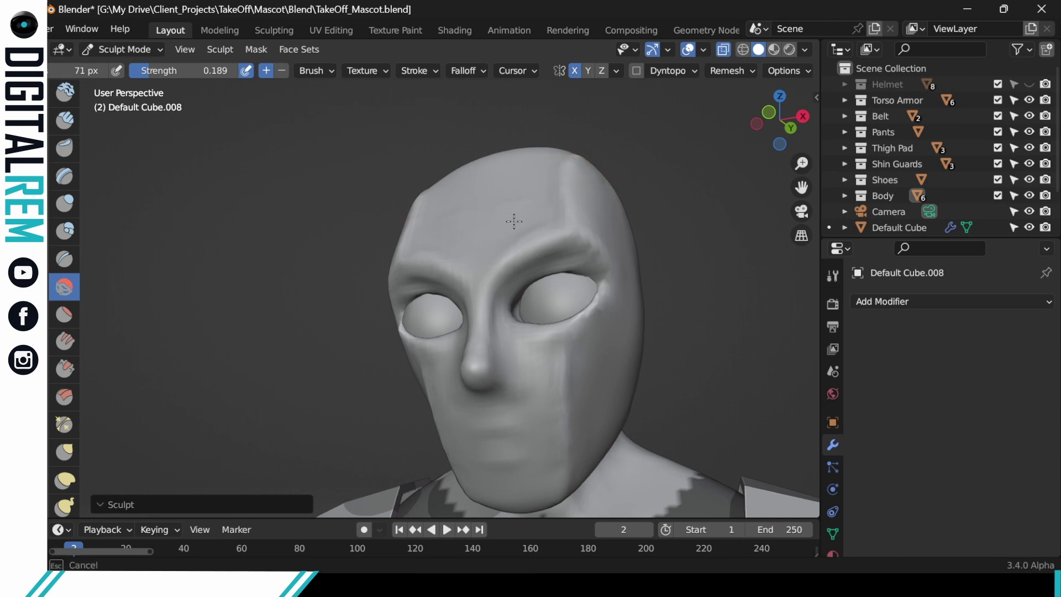
middle_click_drag(536, 209, 574, 214)
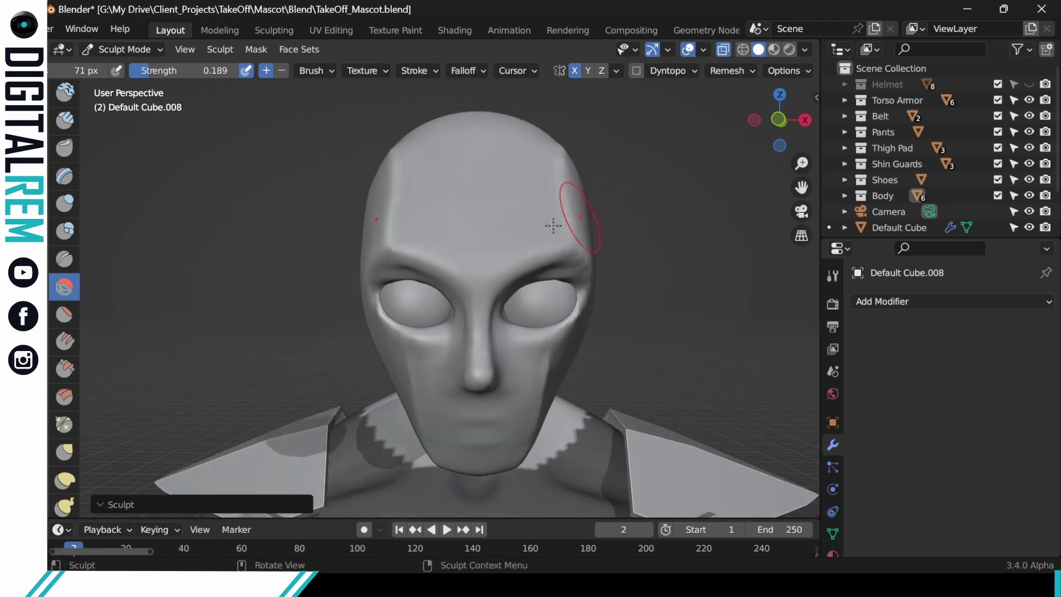
mouse_move(397, 242)
left_mouse_down()
mouse_move(401, 181)
mouse_move(426, 155)
left_mouse_up()
middle_click_drag(426, 154, 585, 153)
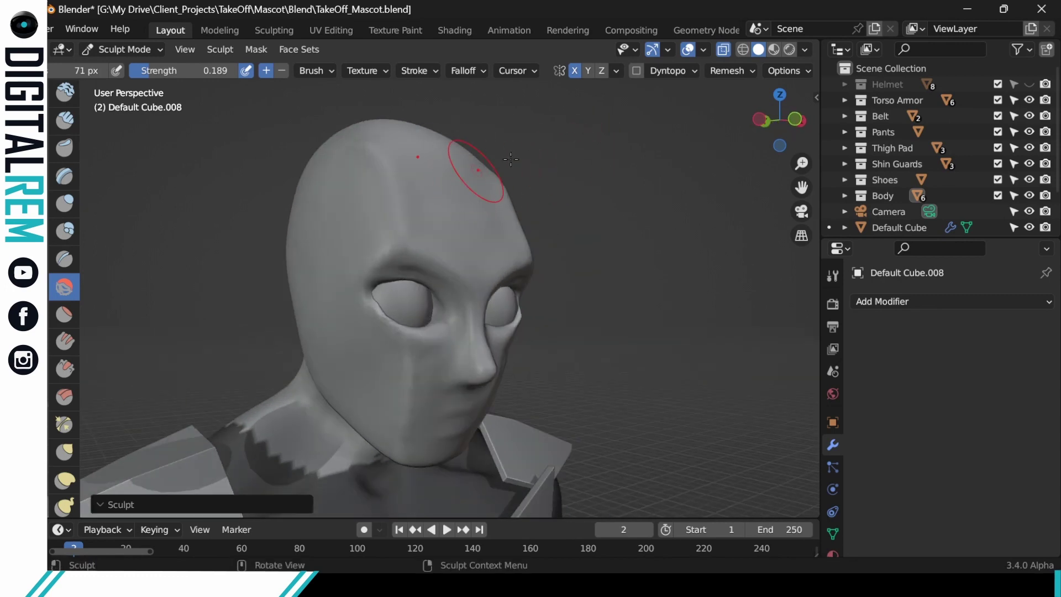
mouse_move(511, 159)
middle_mouse_down()
mouse_move(475, 165)
mouse_move(490, 194)
middle_mouse_up()
left_click_drag(490, 194, 451, 207)
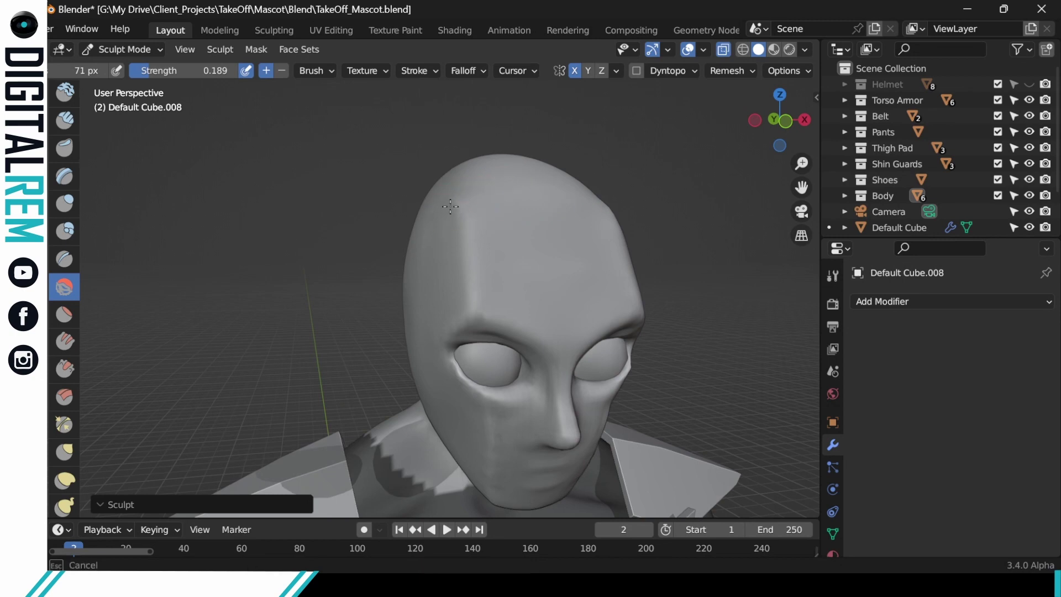
left_click_drag(514, 194, 545, 185)
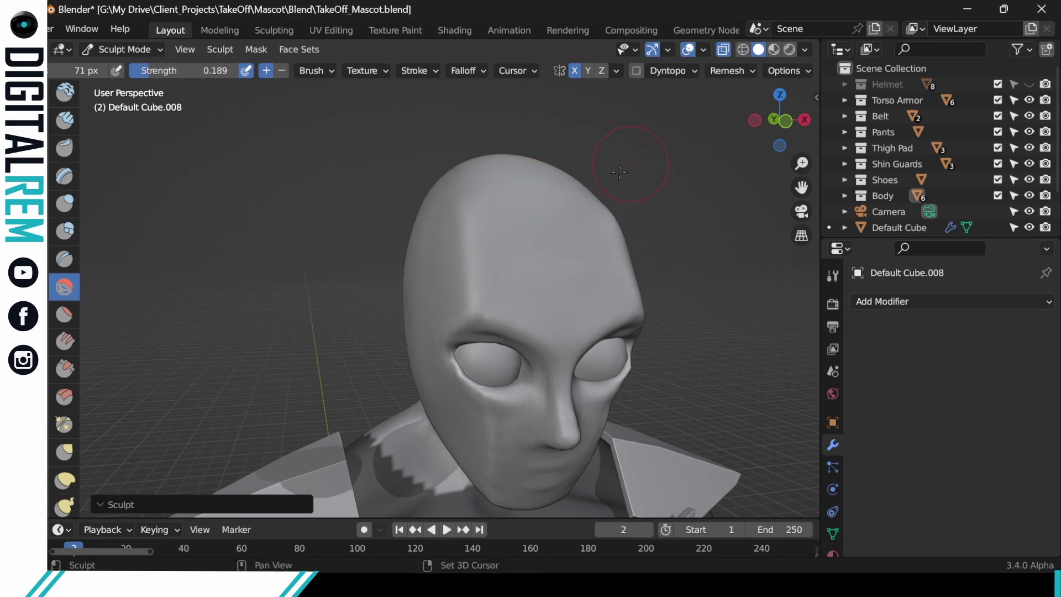
left_click_drag(476, 200, 495, 232)
Step: Smooth the outer end of the brow and the cheek directly below the eye
middle_click_drag(526, 269, 561, 169, "shift")
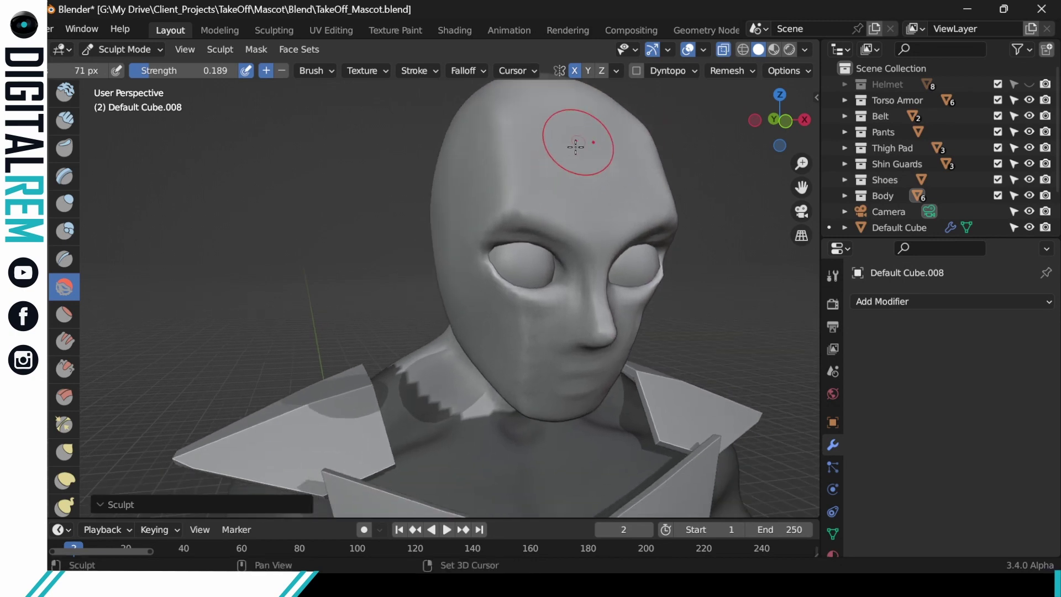
left_click_drag(511, 216, 492, 216)
mouse_move(503, 288)
left_mouse_down()
mouse_move(504, 305)
mouse_move(512, 298)
left_mouse_up()
middle_click_drag(531, 260, 500, 224)
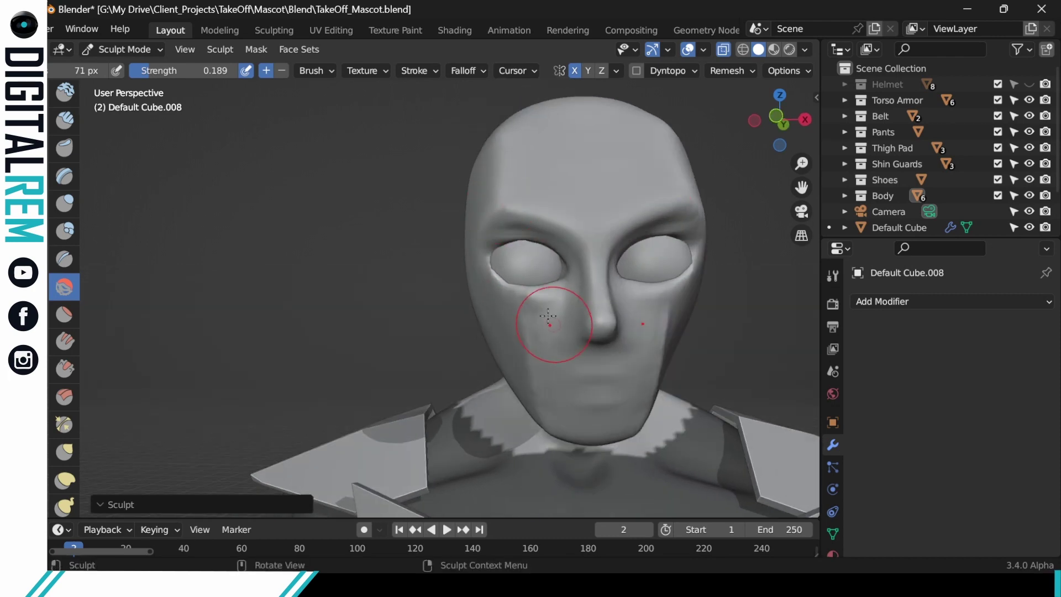
left_click_drag(540, 307, 538, 295)
Step: Smooth the area beside the mouth and along the chin from below
middle_click_drag(575, 285, 594, 247)
mouse_move(598, 298)
middle_mouse_down("shift")
mouse_move(625, 284)
mouse_move(560, 251)
middle_mouse_up("shift")
left_click_drag(602, 347, 594, 365)
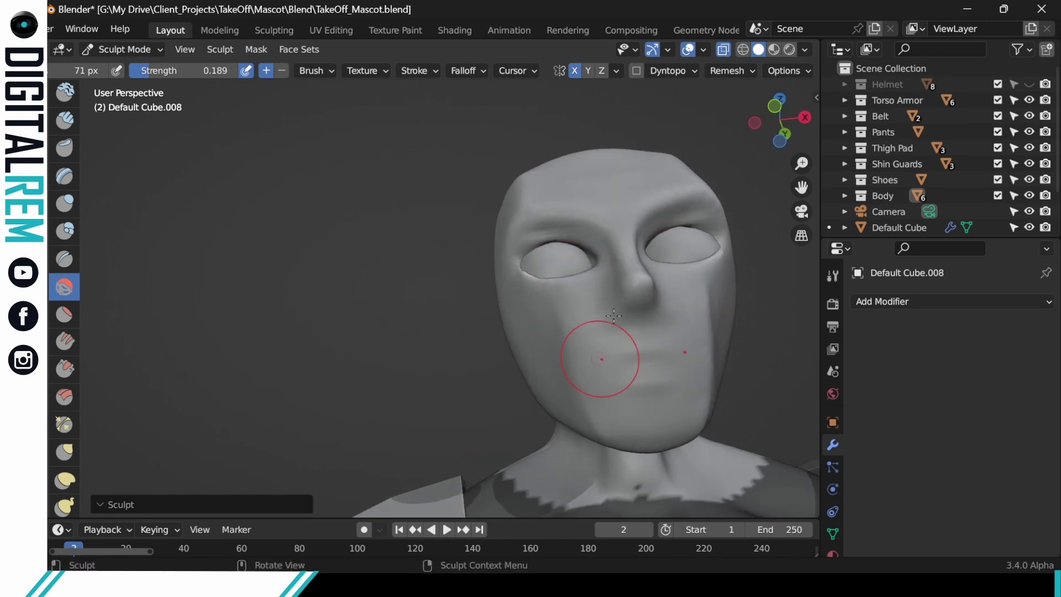
middle_click_drag(599, 355, 592, 351)
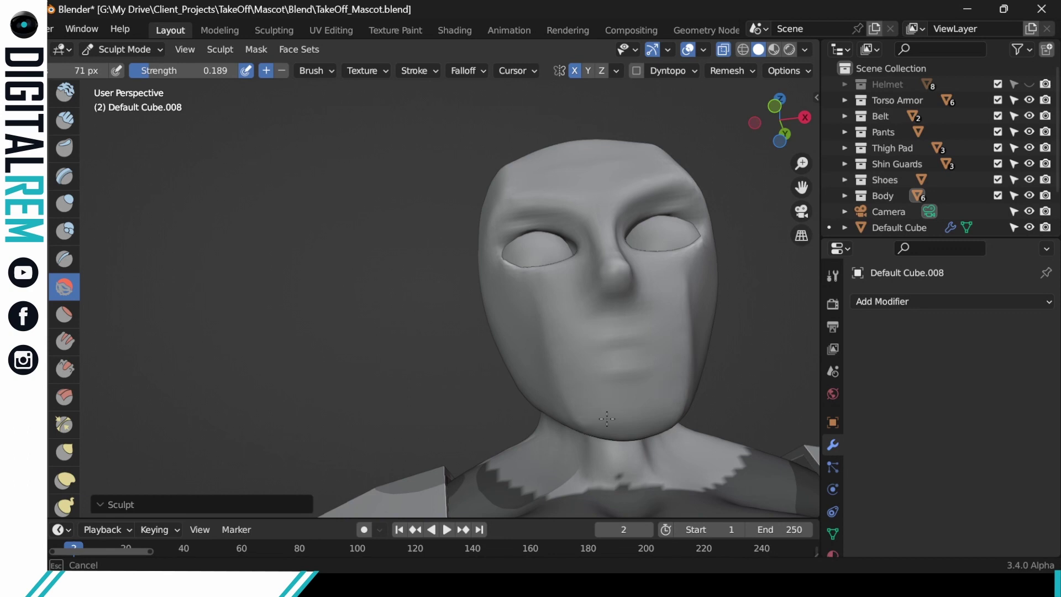
mouse_move(607, 418)
left_mouse_down()
mouse_move(639, 390)
mouse_move(577, 424)
mouse_move(580, 438)
mouse_move(671, 414)
left_mouse_up()
Step: Smooth the upper cheek, the outer eye corner and the transition from the brow end into the temple
mouse_move(671, 415)
middle_mouse_down()
mouse_move(693, 309)
mouse_move(674, 343)
mouse_move(675, 333)
middle_mouse_up()
left_click_drag(675, 333, 653, 313)
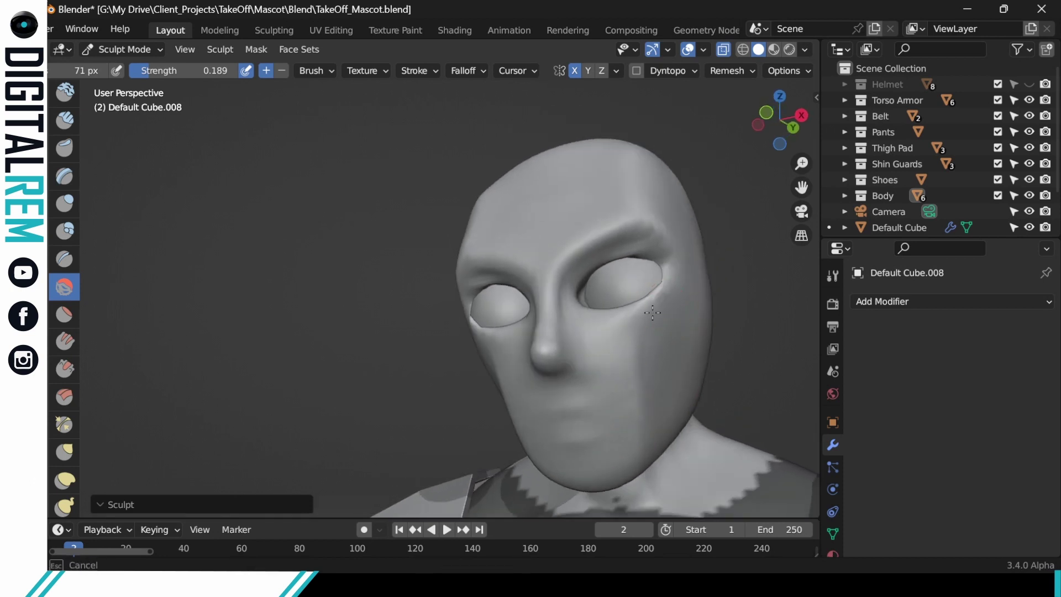
mouse_move(675, 275)
left_mouse_down()
mouse_move(666, 298)
mouse_move(669, 276)
mouse_move(654, 279)
left_mouse_up()
middle_click_drag(654, 279, 665, 277)
mouse_move(660, 260)
left_mouse_down()
mouse_move(655, 228)
mouse_move(678, 247)
left_mouse_up()
middle_click_drag(677, 247, 683, 235)
left_click_drag(684, 235, 688, 276)
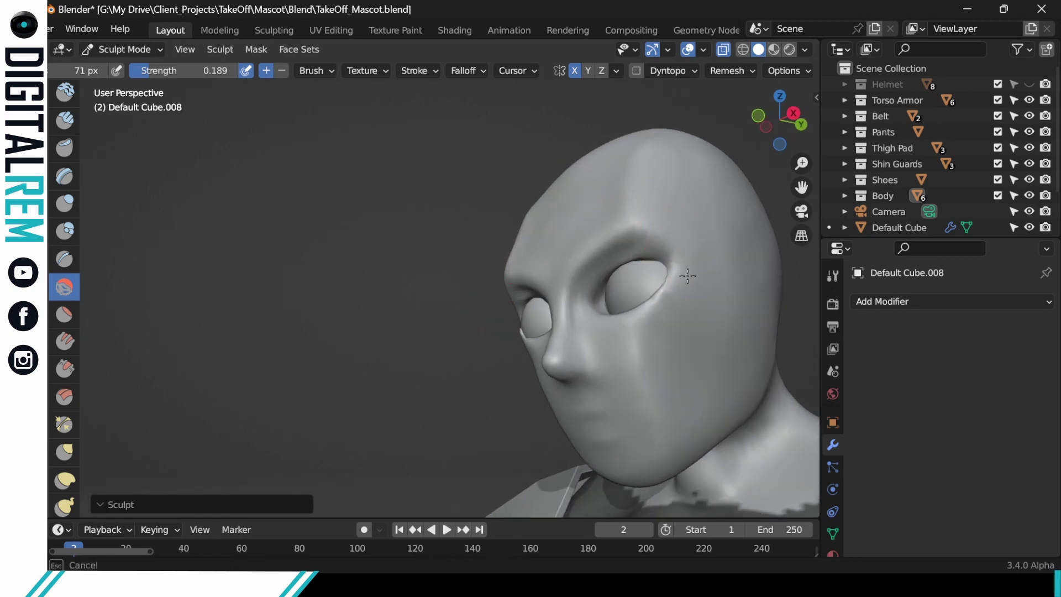
left_click_drag(675, 227, 677, 253)
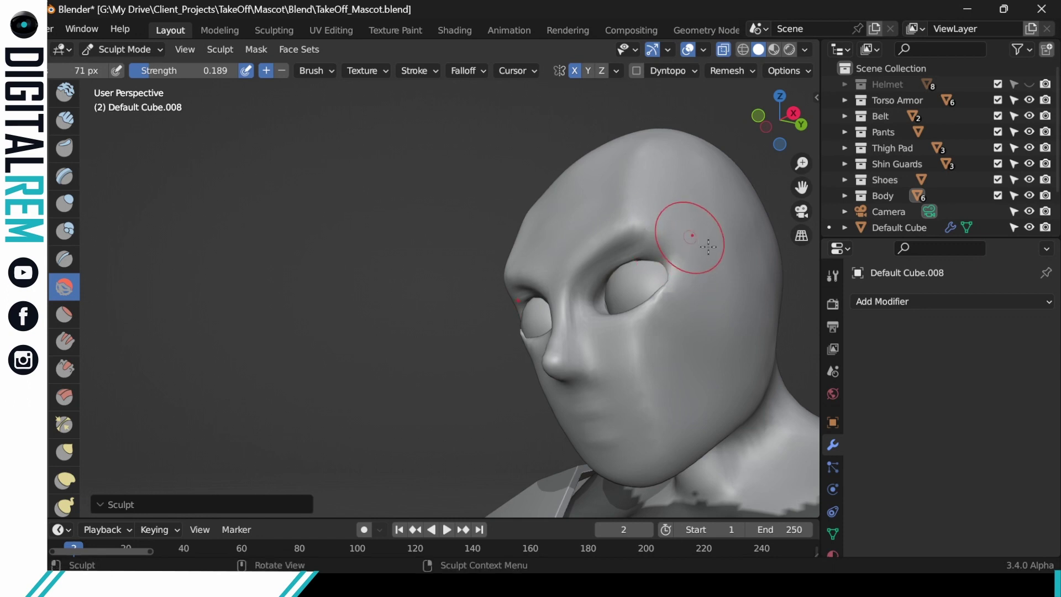
Step: Check the head from the side and front, and smooth the lower outer rim of the eye socket
mouse_move(693, 239)
middle_mouse_down()
mouse_move(725, 246)
mouse_move(726, 327)
mouse_move(693, 341)
mouse_move(695, 387)
middle_mouse_up()
mouse_move(696, 387)
middle_mouse_down("ctrl")
mouse_move(696, 249)
mouse_move(671, 308)
mouse_move(617, 309)
mouse_move(642, 336)
mouse_move(620, 333)
mouse_move(646, 314)
mouse_move(635, 308)
mouse_move(615, 327)
mouse_move(643, 266)
mouse_move(694, 256)
mouse_move(620, 275)
middle_mouse_up("ctrl")
middle_click_drag(654, 348, 699, 306, "ctrl")
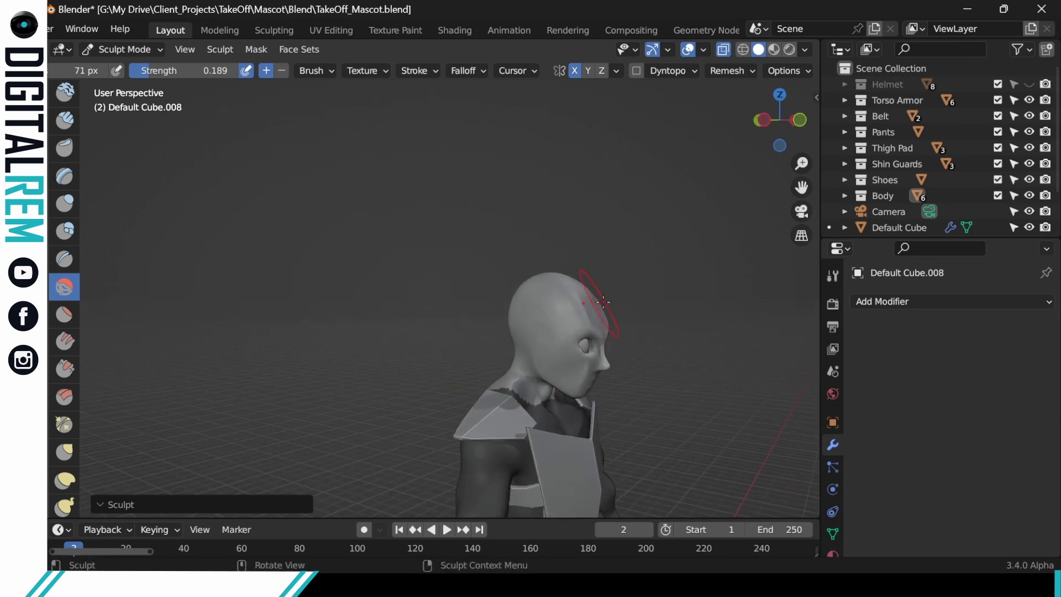
middle_click_drag(603, 302, 559, 293, "ctrl")
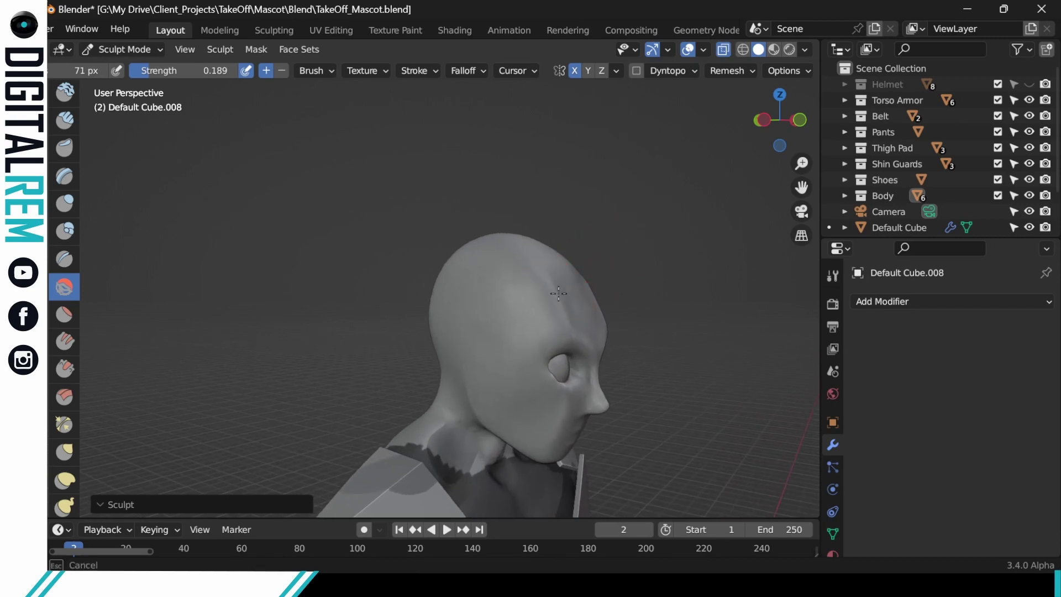
middle_click_drag(552, 254, 585, 283)
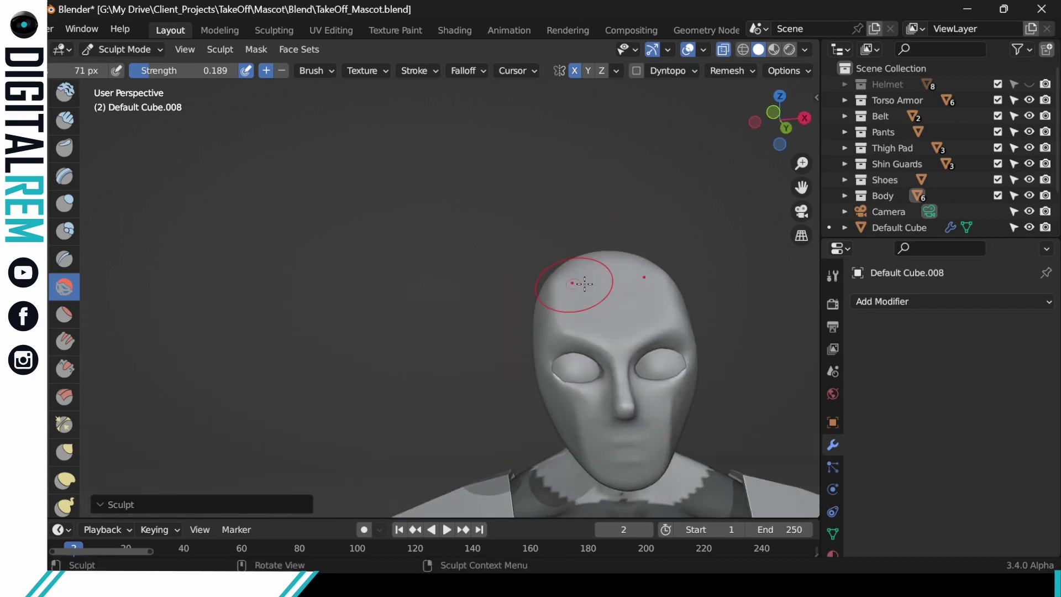
middle_click_drag(663, 295, 507, 339, "shift")
mouse_move(633, 291)
middle_mouse_down("ctrl")
mouse_move(608, 284)
mouse_move(610, 326)
mouse_move(650, 355)
mouse_move(604, 268)
mouse_move(616, 277)
middle_mouse_up("ctrl")
left_click_drag(590, 303, 585, 293)
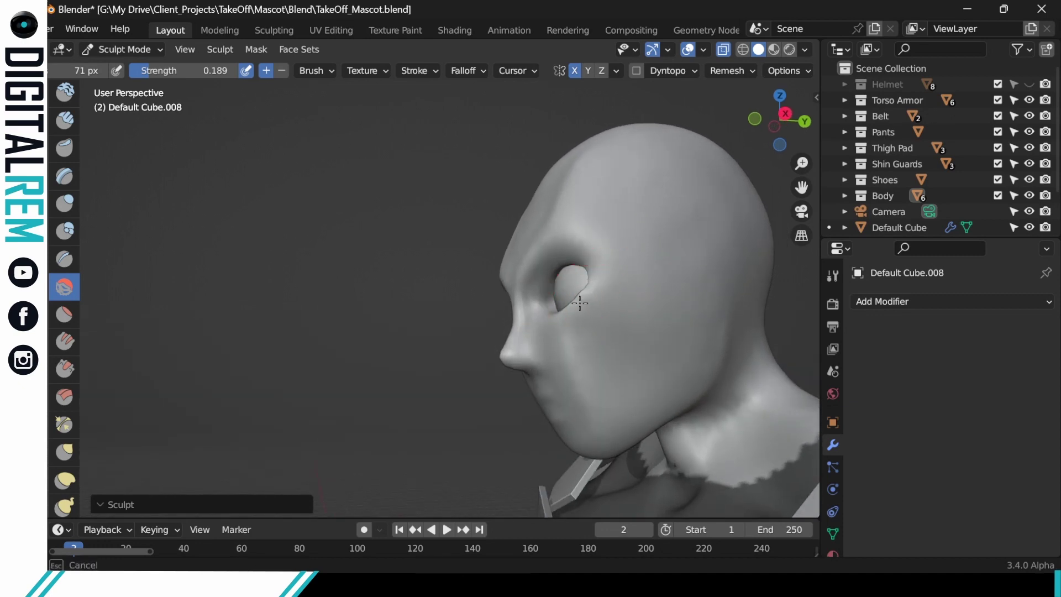
Step: Pull the outer edge of the eye socket back with the Elastic Deform brush in side view
middle_click_drag(579, 303, 569, 311)
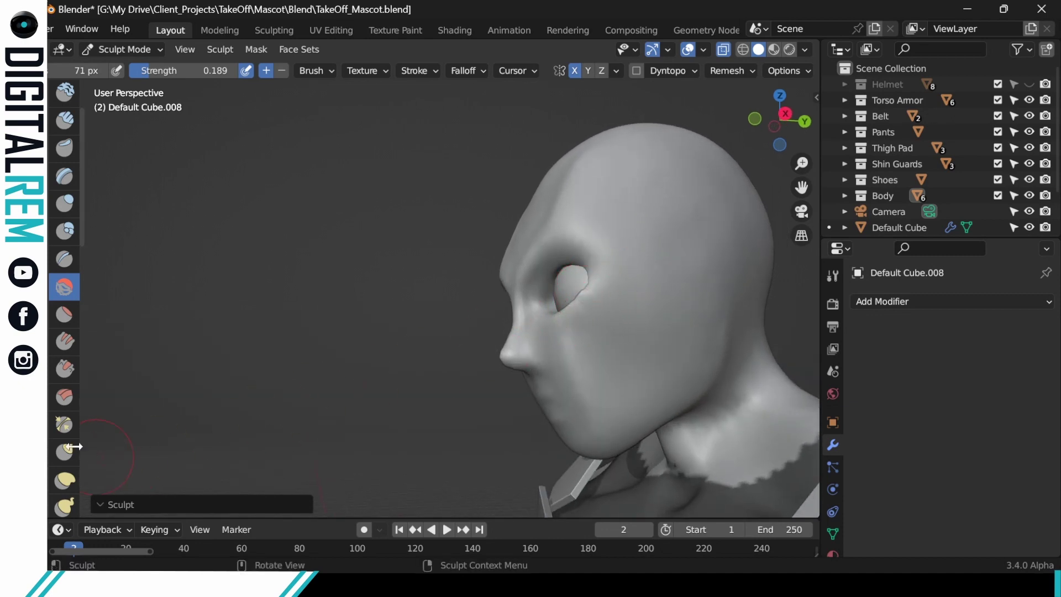
left_click(65, 479)
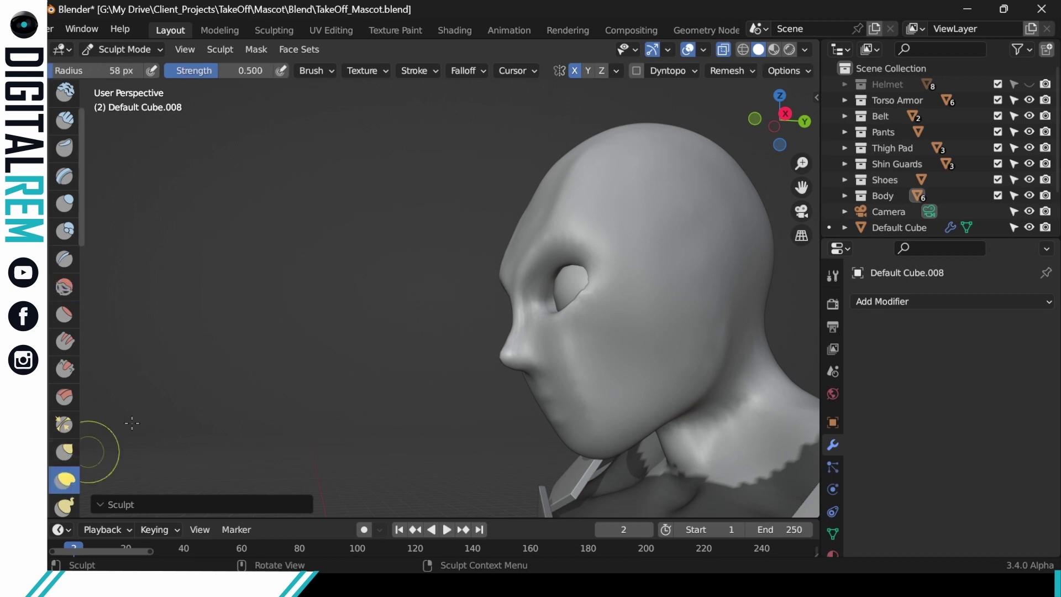
mouse_move(599, 237)
middle_mouse_down()
mouse_move(562, 370)
mouse_move(550, 291)
mouse_move(559, 282)
middle_mouse_up()
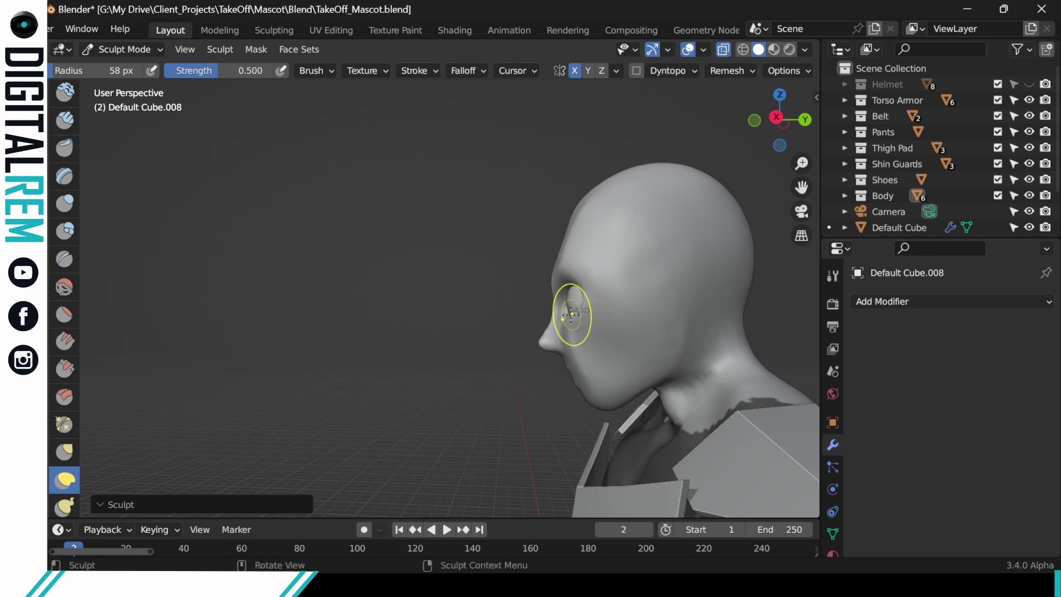
left_click_drag(574, 316, 580, 297)
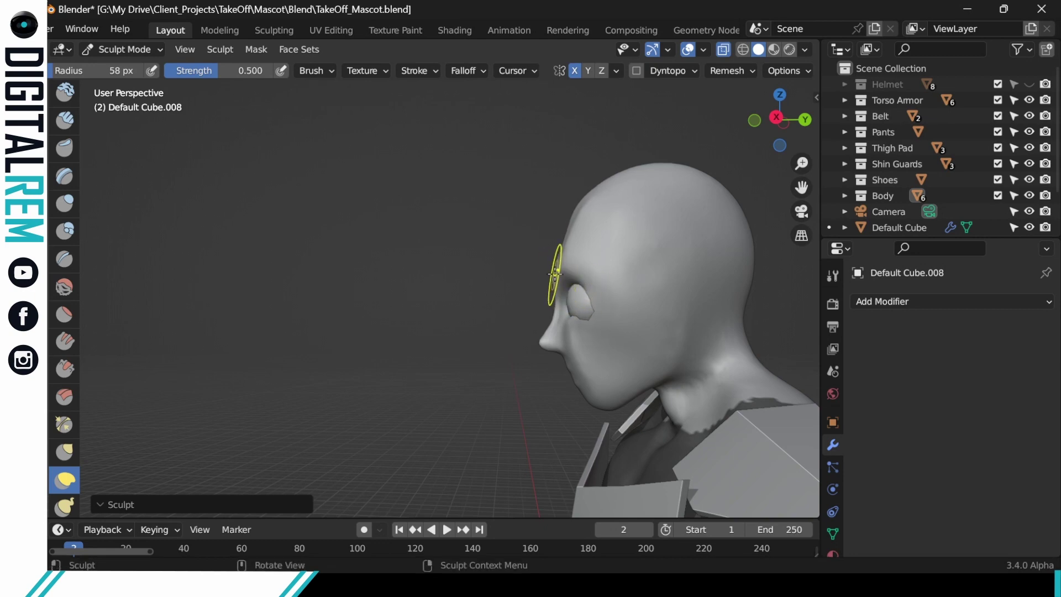
Step: Reshape the forehead profile above the brow and the area below the nose with Elastic Deform strokes
left_click_drag(565, 233, 564, 232)
mouse_move(562, 232)
left_mouse_down()
mouse_move(578, 210)
mouse_move(569, 202)
left_mouse_up()
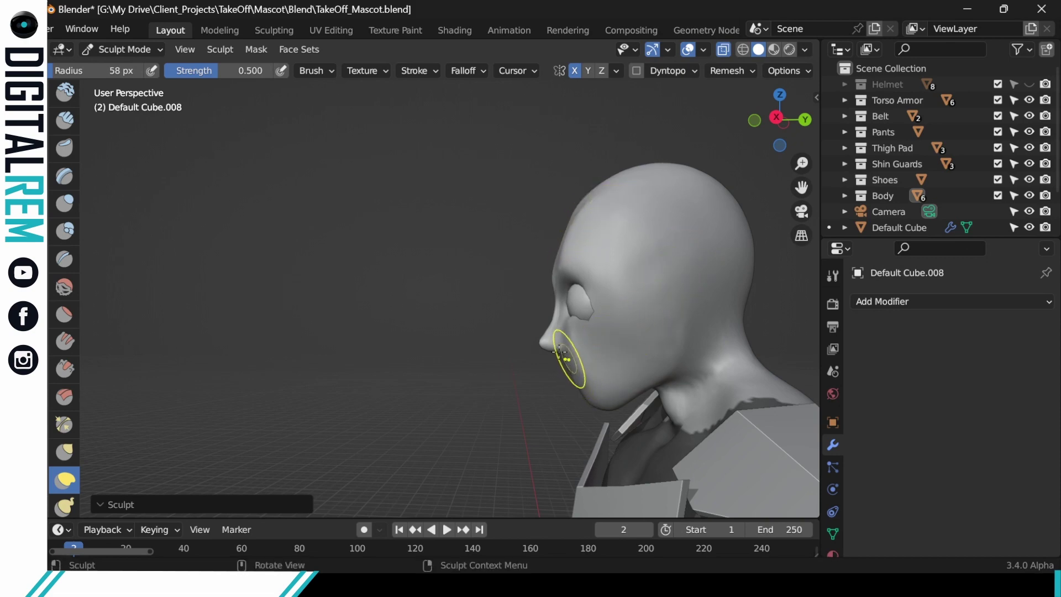
left_click_drag(545, 349, 587, 332)
mouse_move(587, 332)
middle_mouse_down()
mouse_move(746, 320)
mouse_move(713, 312)
mouse_move(684, 284)
mouse_move(682, 262)
middle_mouse_up()
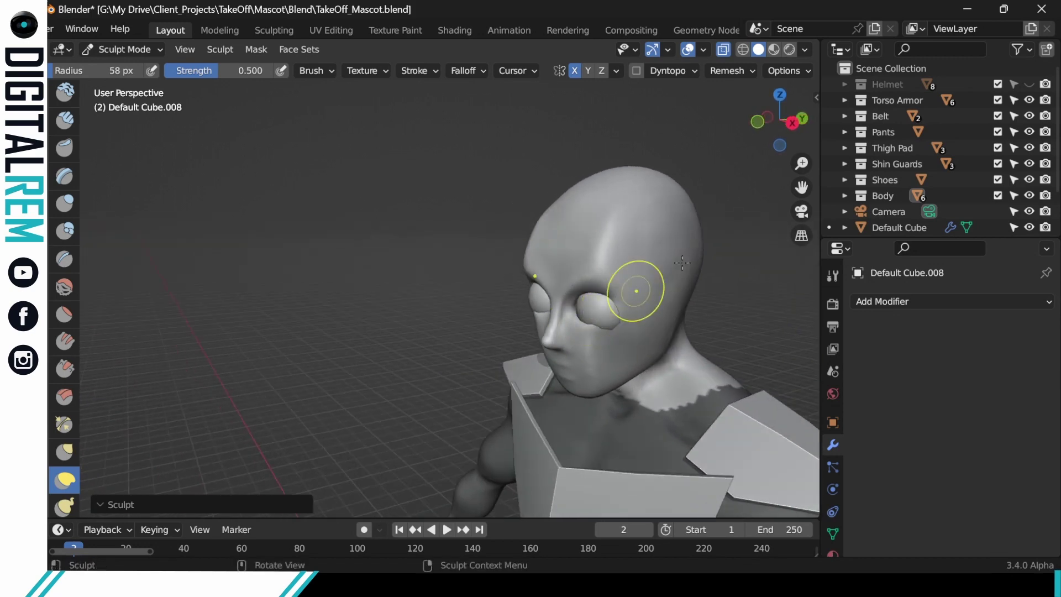
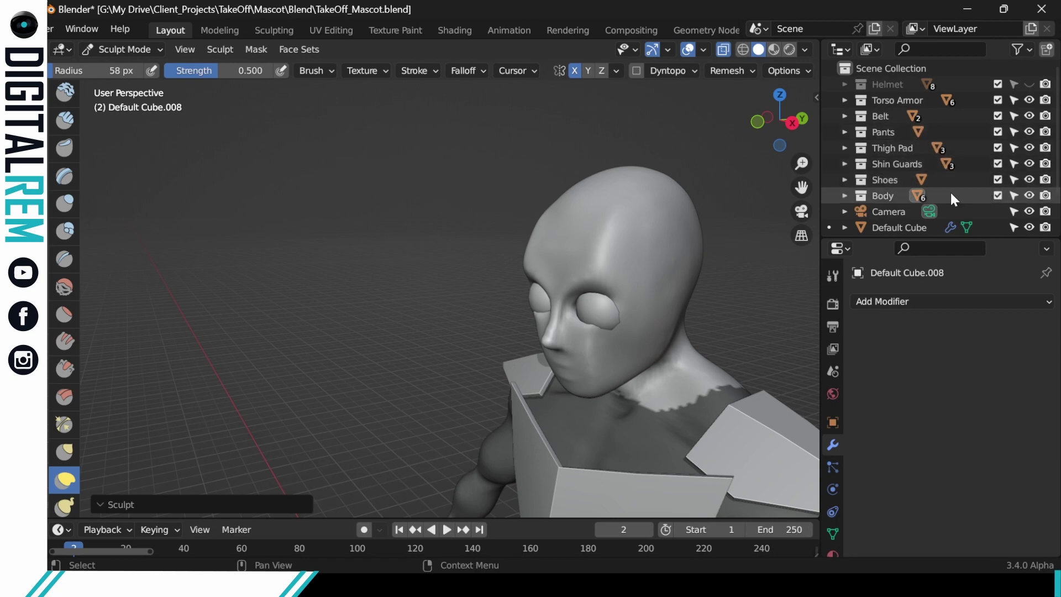
Step: Switch to Object Mode and move the Eyes object about 1.274" along the global Y axis into the head
middle_click_drag(611, 310, 648, 281)
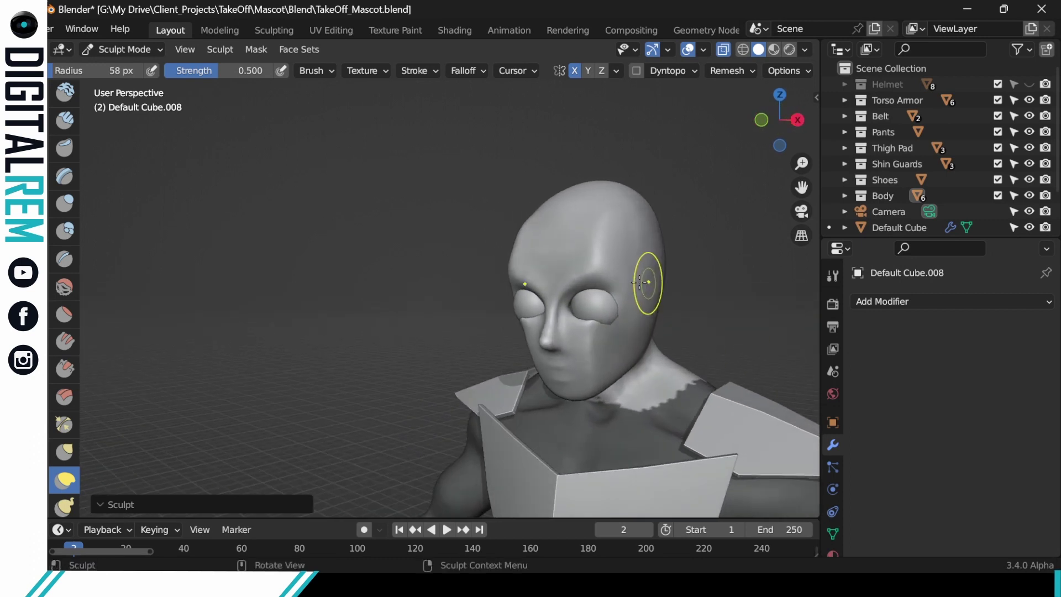
key("ctrl+Tab")
left_click(459, 308)
left_click(601, 309)
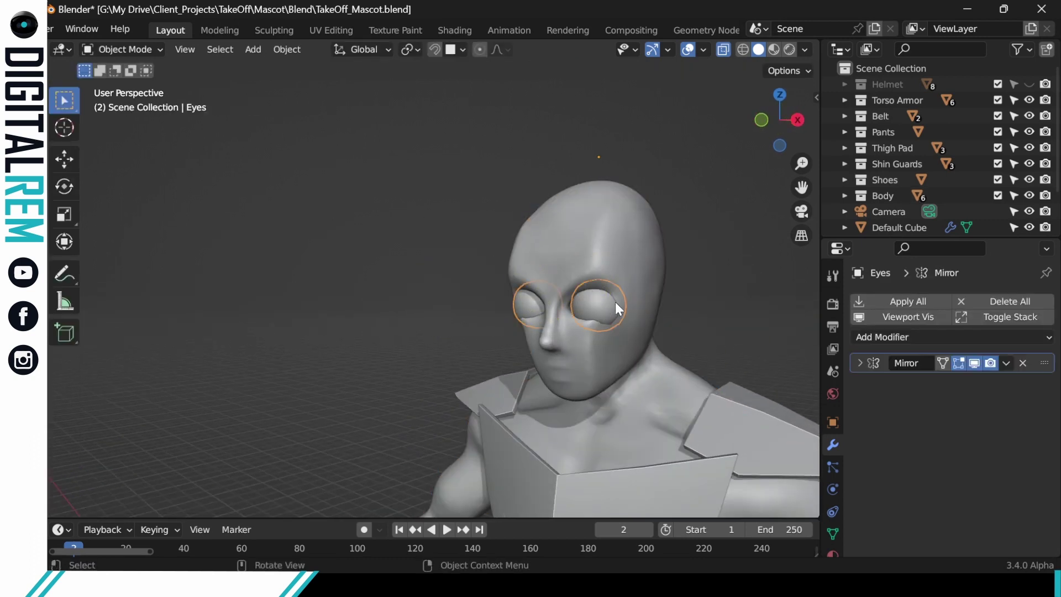
key("g")
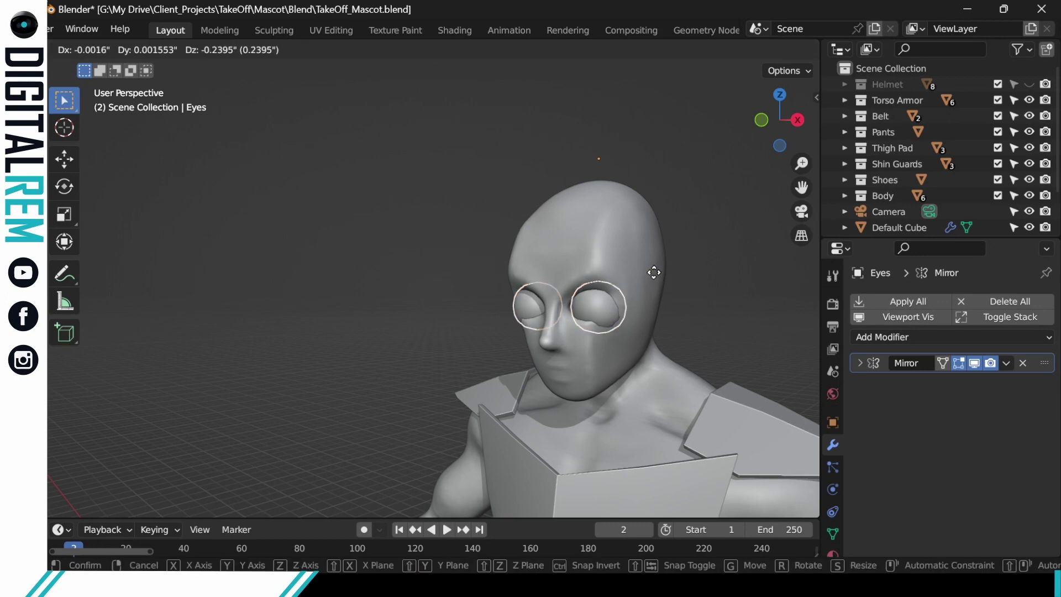
key("y")
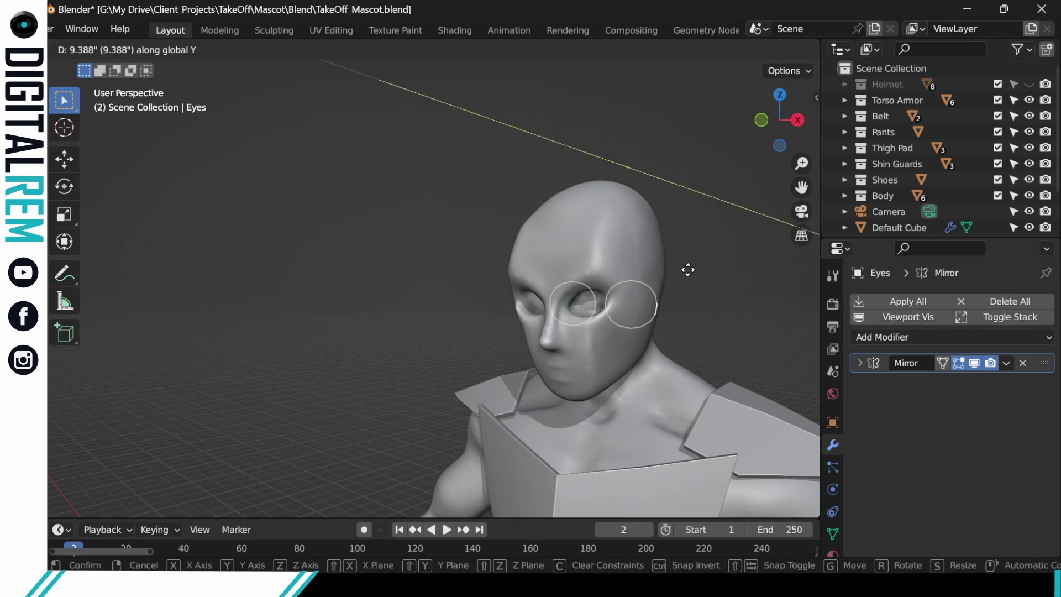
left_click(656, 287)
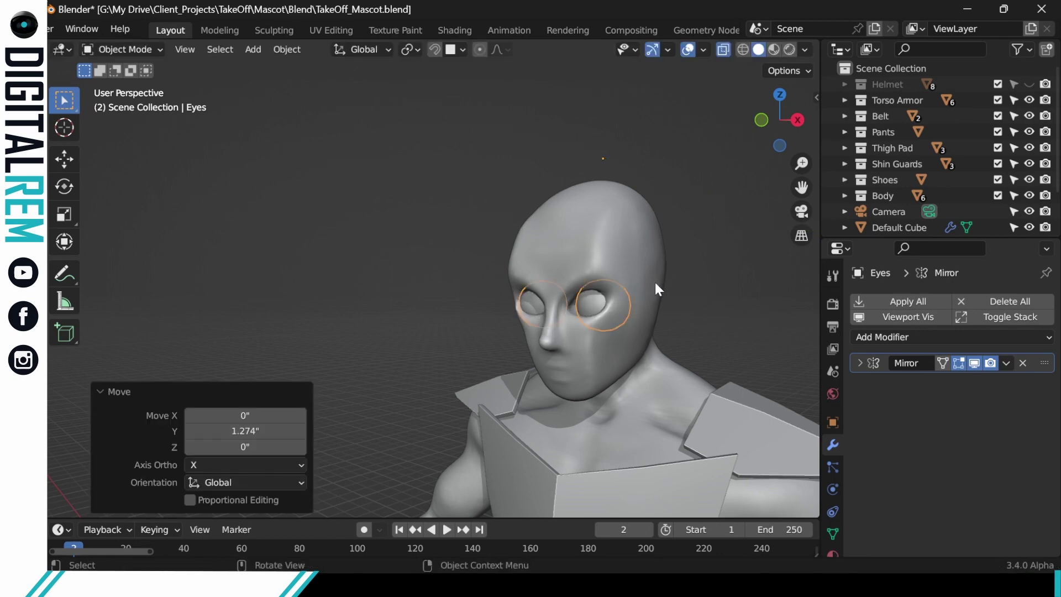
key("s")
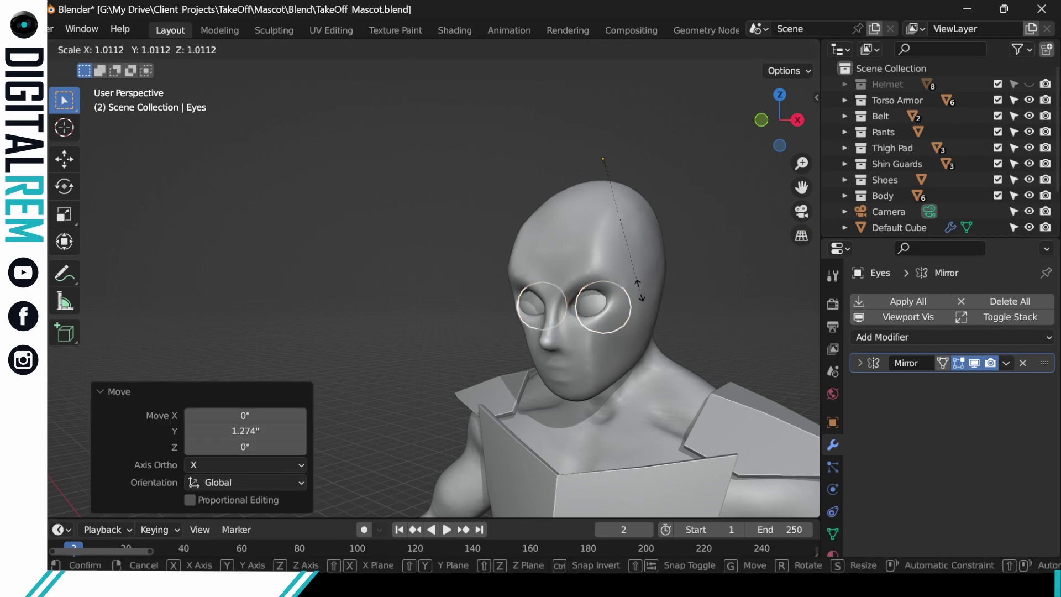
left_click(641, 287)
key("ctrl+z")
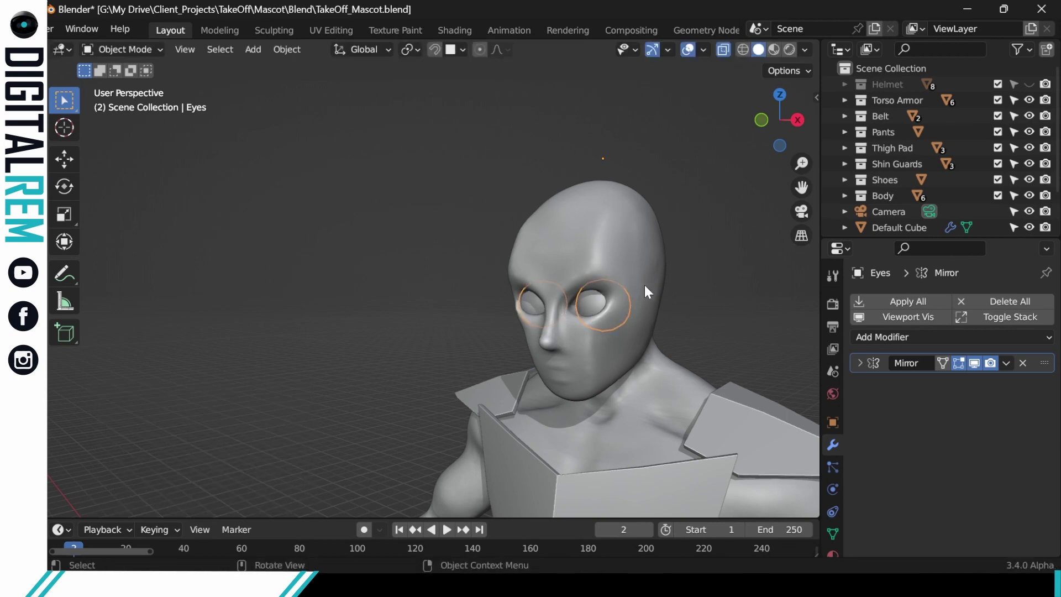
Step: Select the linked eyeball mesh in Edit Mode and scale it uniformly to about 0.682
key("ctrl+Tab")
left_click(710, 298)
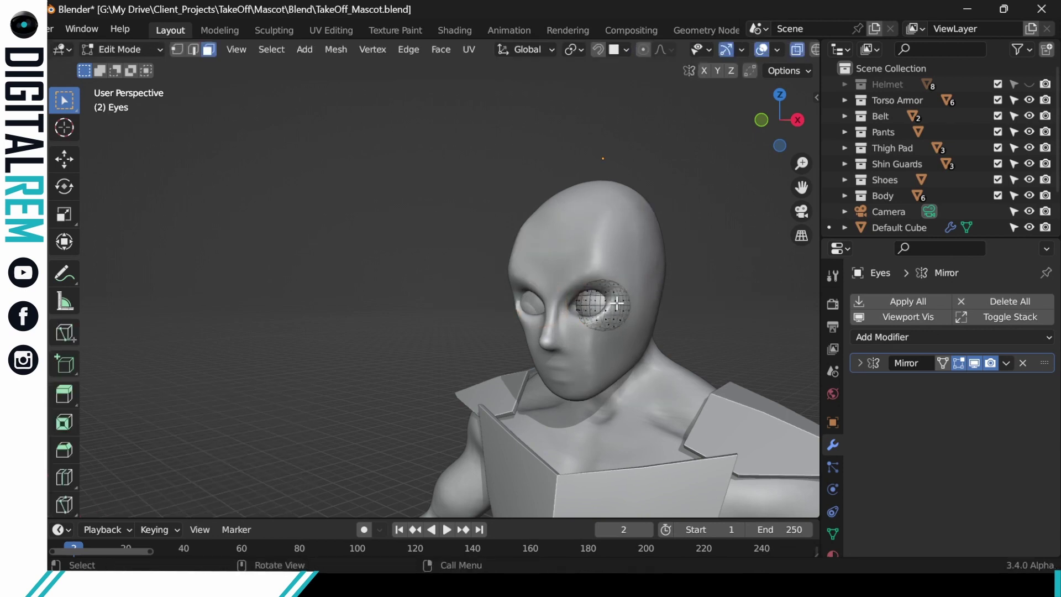
key("l")
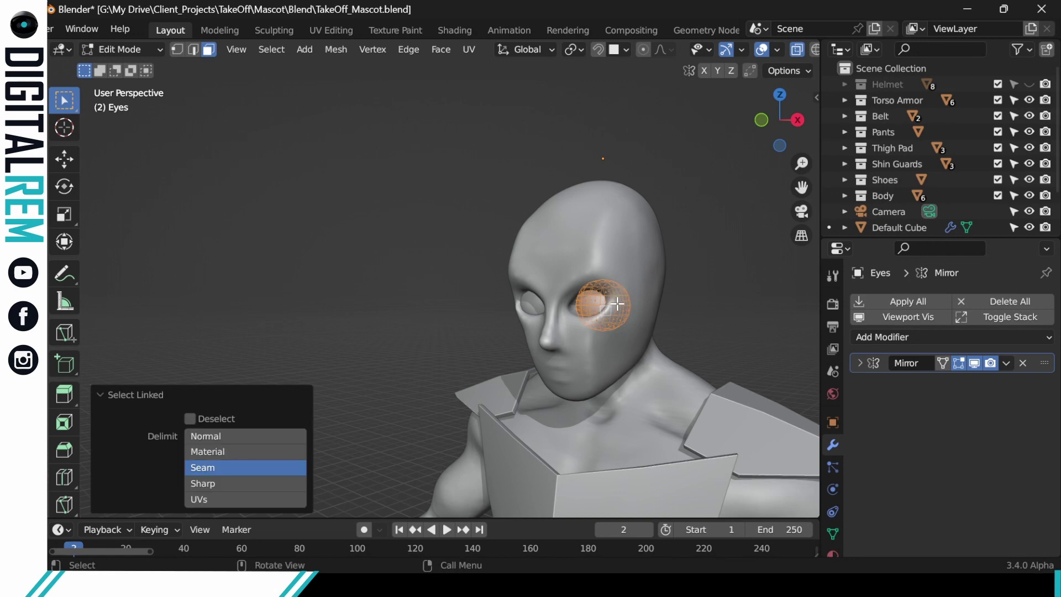
key("s")
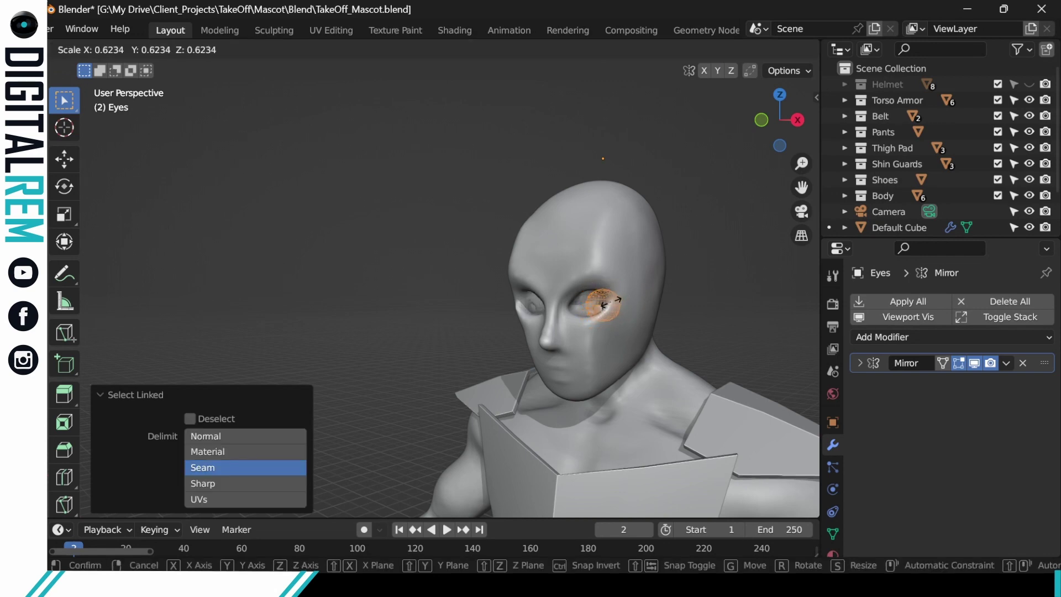
left_click(612, 302)
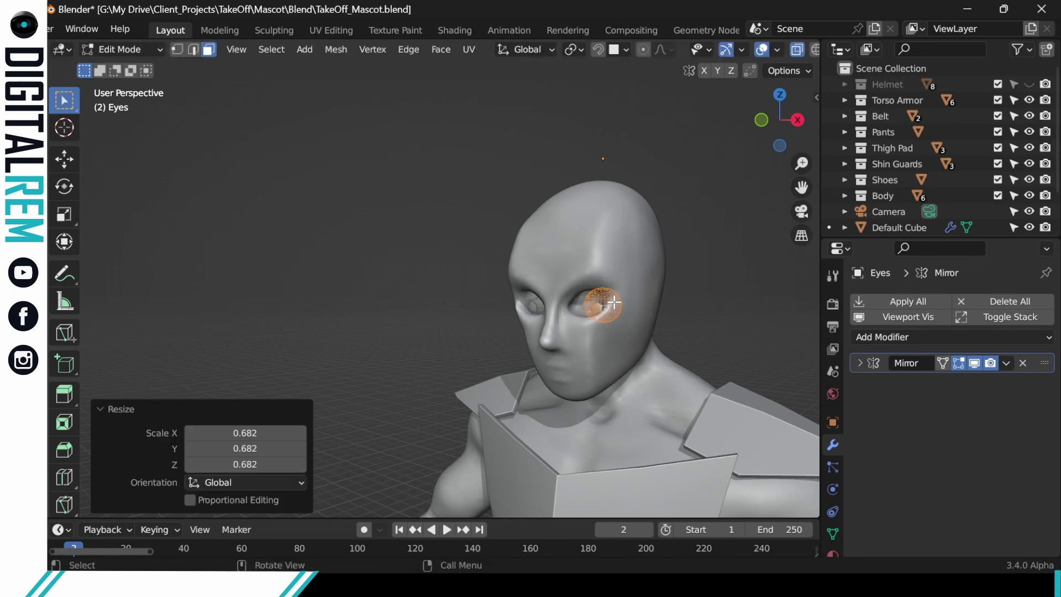
Step: Move the selected eyeball mesh forward about -1.7025" along the global Y axis
key("g")
key("y")
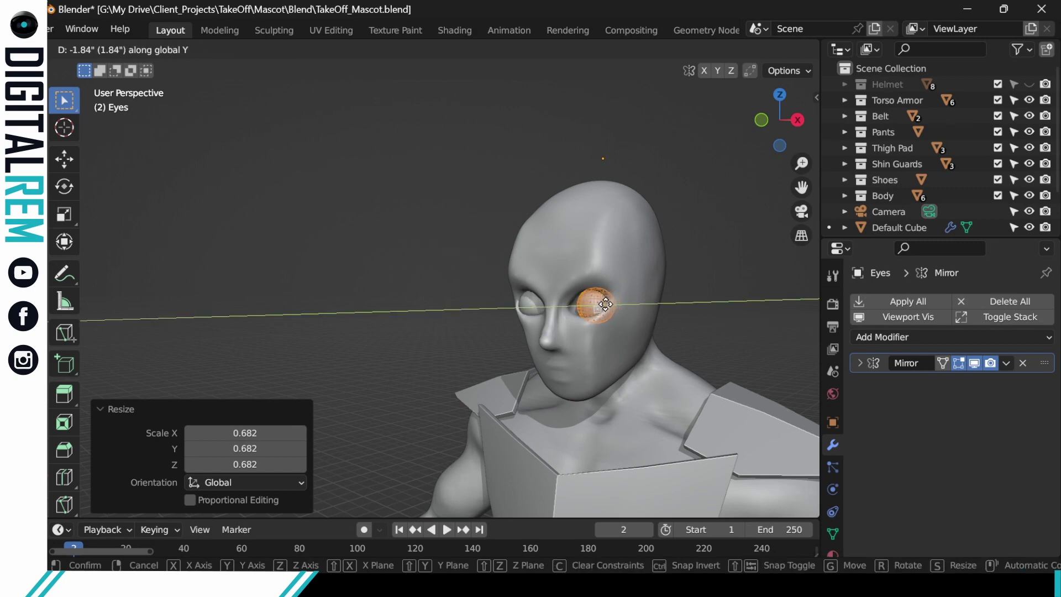
left_click(606, 304)
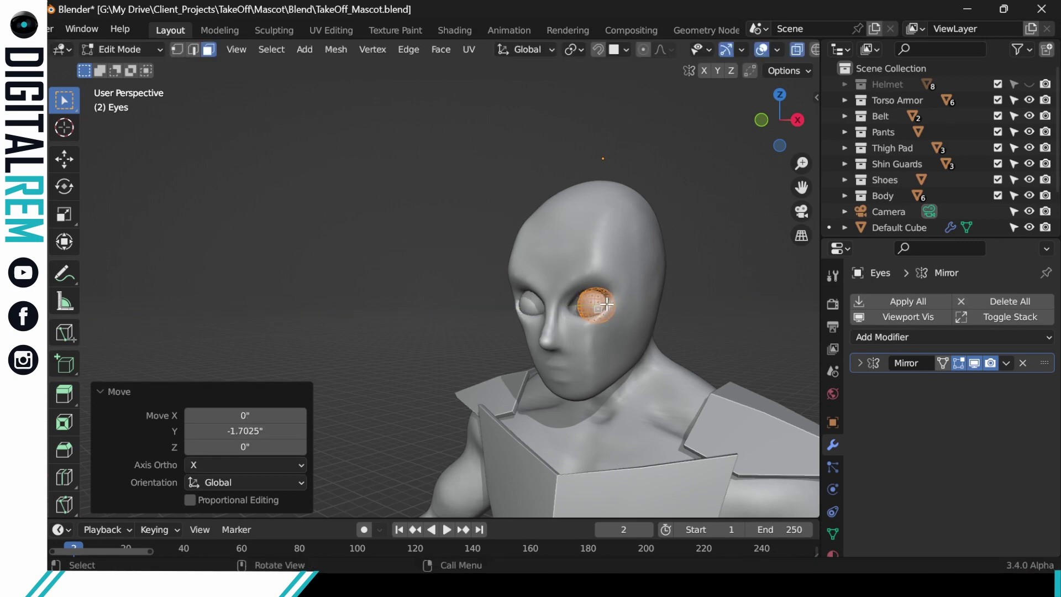
Step: Shift the eyeball mesh about -0.886" along the global X axis toward the nose and return to Object Mode
middle_click_drag(614, 270, 678, 257)
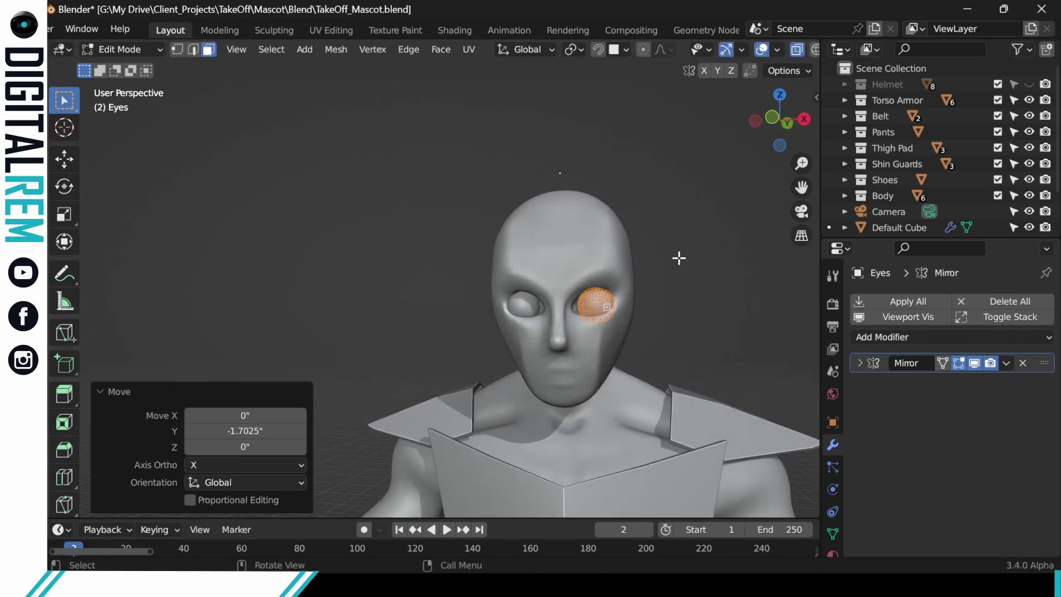
key("g")
key("x")
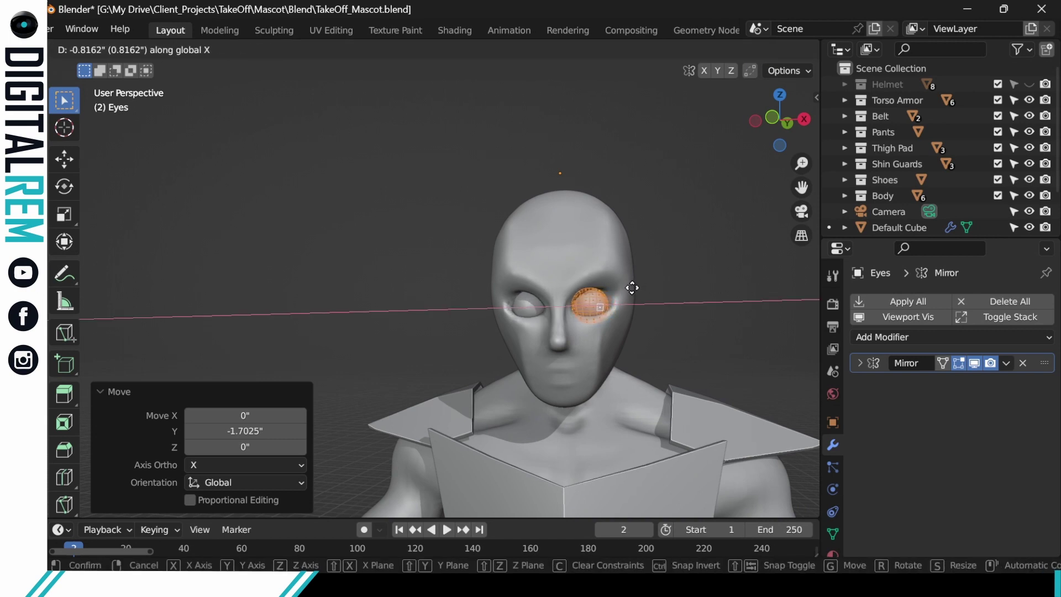
left_click(631, 288)
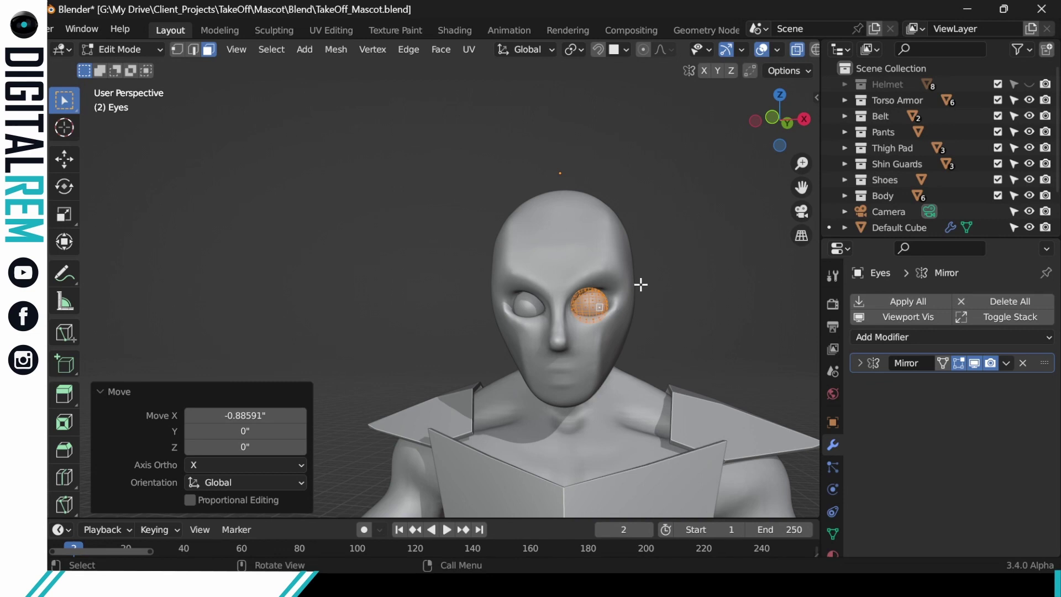
key("ctrl+Tab")
left_click(550, 284)
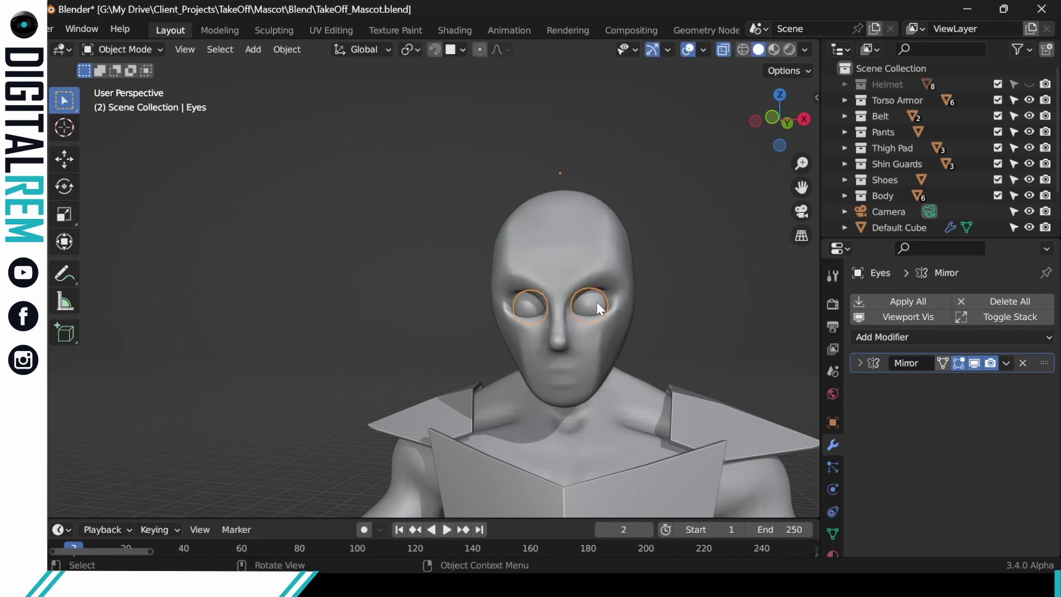
Step: Move the eyeball mesh about 0.279" outward along the global X axis in Edit Mode, then return to Object Mode and deselect it
key("ctrl+Tab")
left_click(660, 291)
key("g")
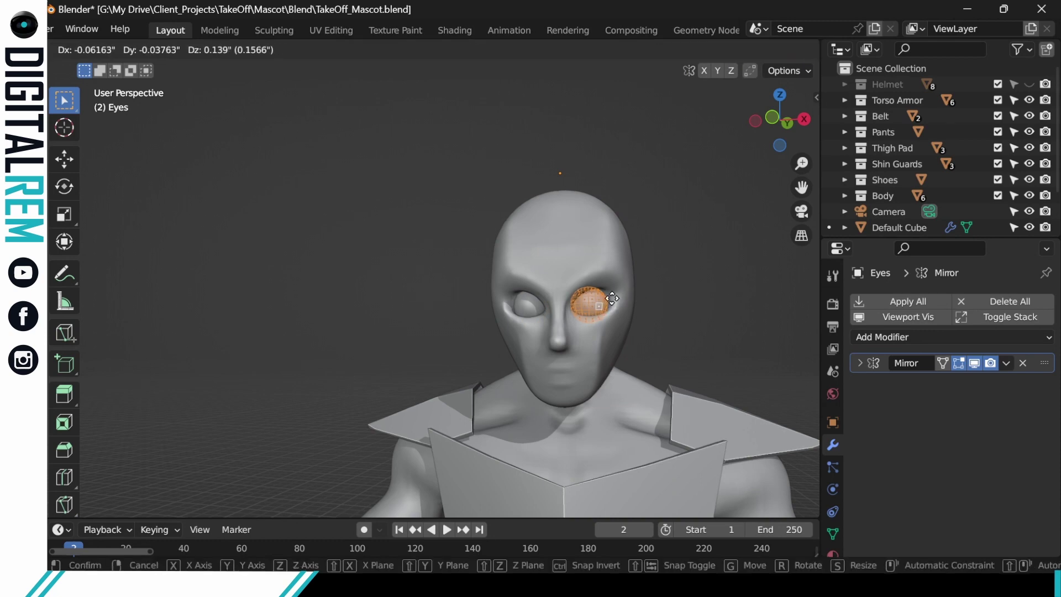
key("x")
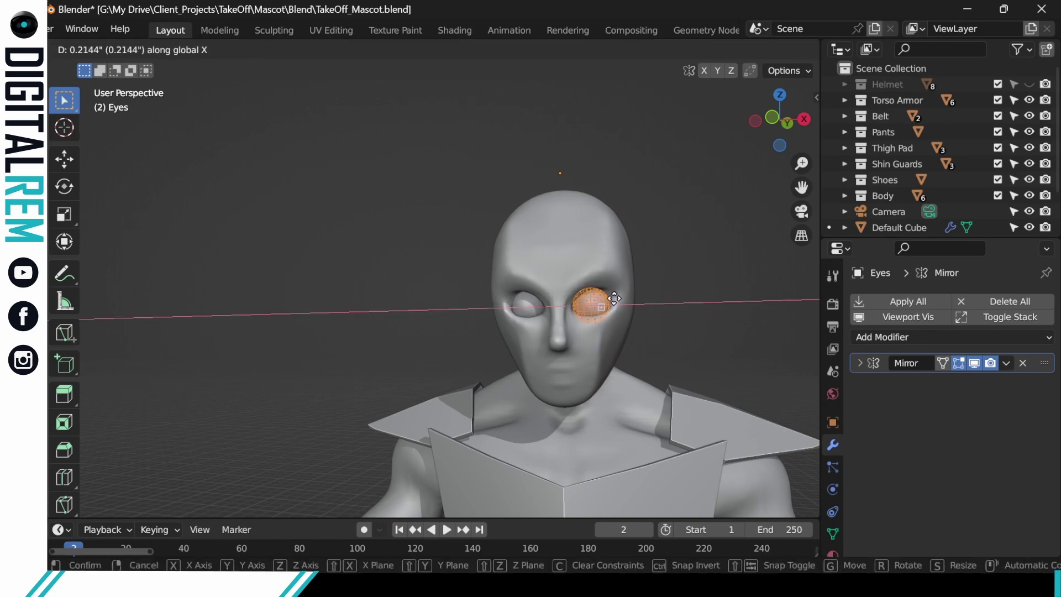
left_click(615, 297)
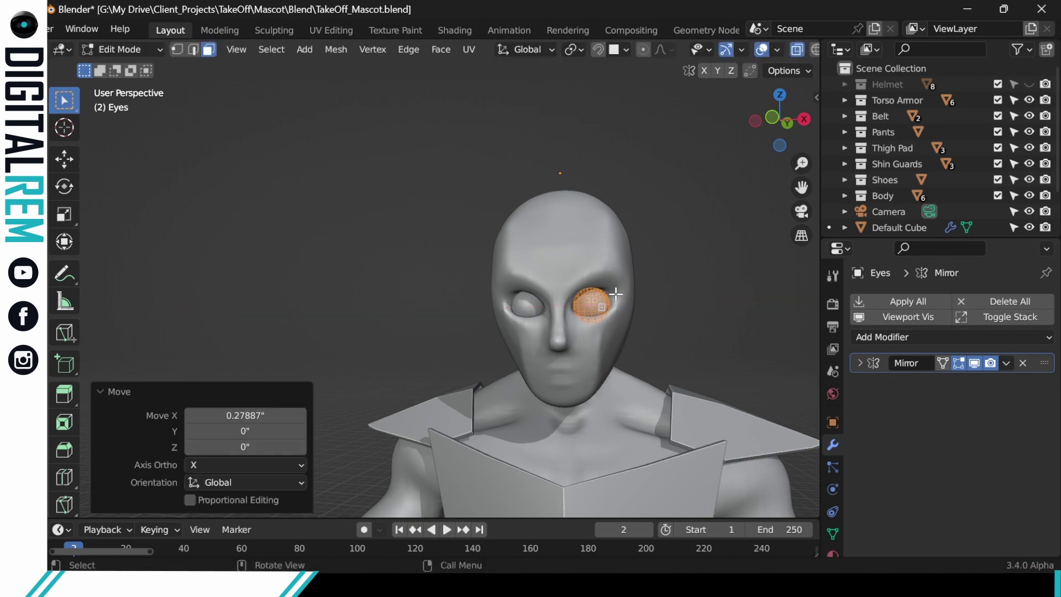
key("ctrl+Tab")
left_click(541, 296)
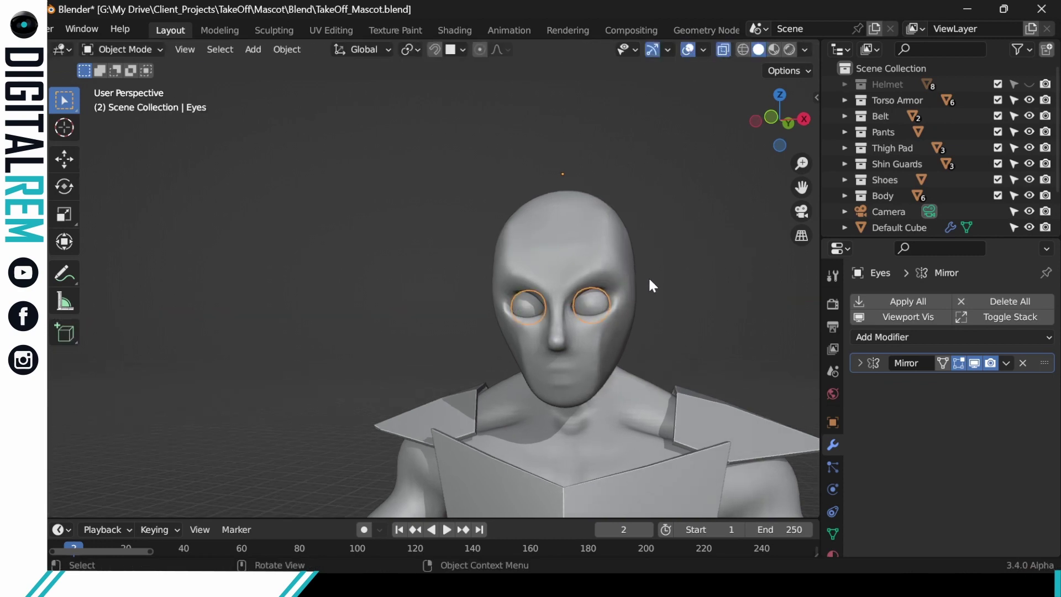
left_click(649, 276)
middle_click_drag(648, 276, 672, 301)
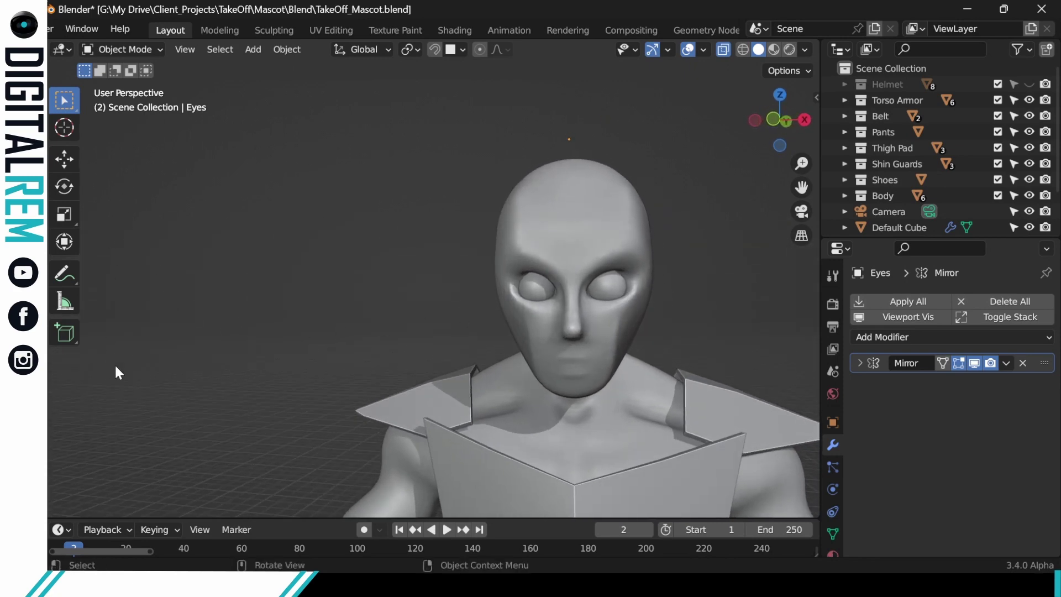
Step: Select the head mesh and switch it back to Sculpt Mode
left_click(566, 237)
key("ctrl+Tab")
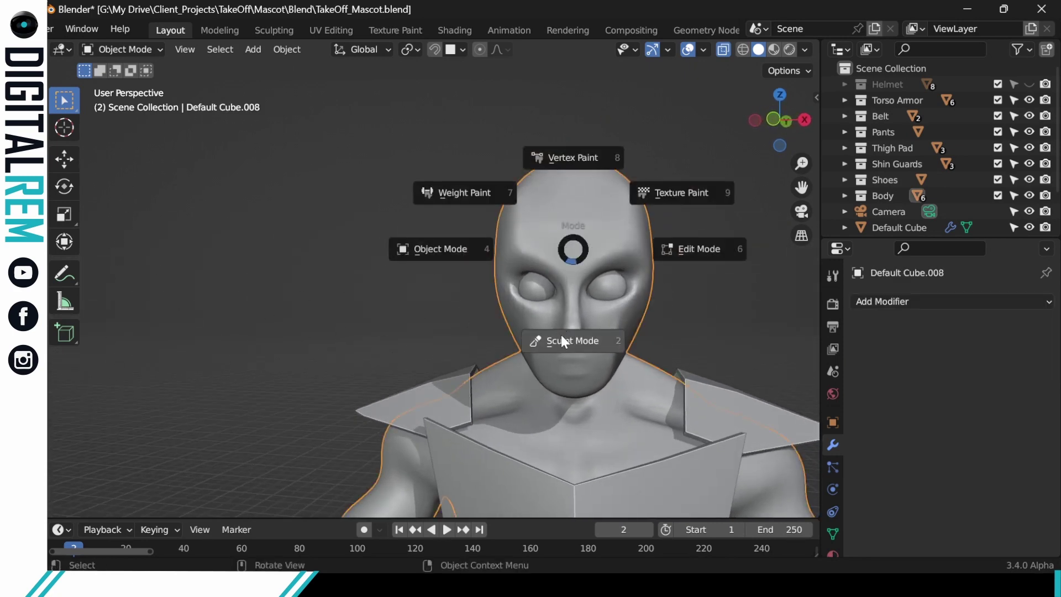
left_click(562, 335)
middle_click_drag(528, 264, 557, 249)
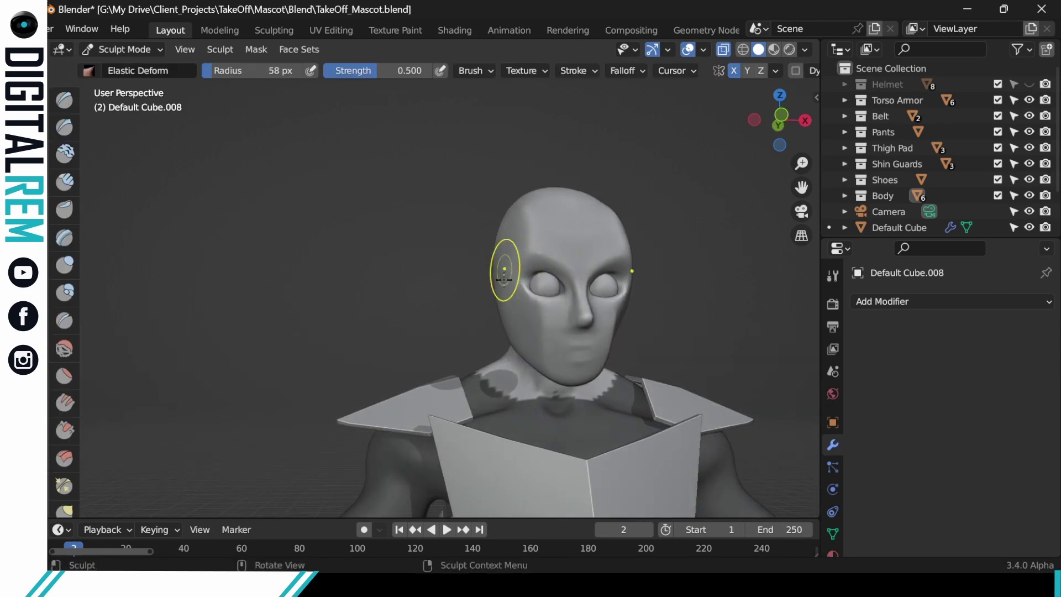
Step: Undo the trial Elastic Deform stroke and smooth the side of the face from cheek to temple with the Smooth brush
left_click_drag(506, 272, 520, 285)
key("ctrl+z")
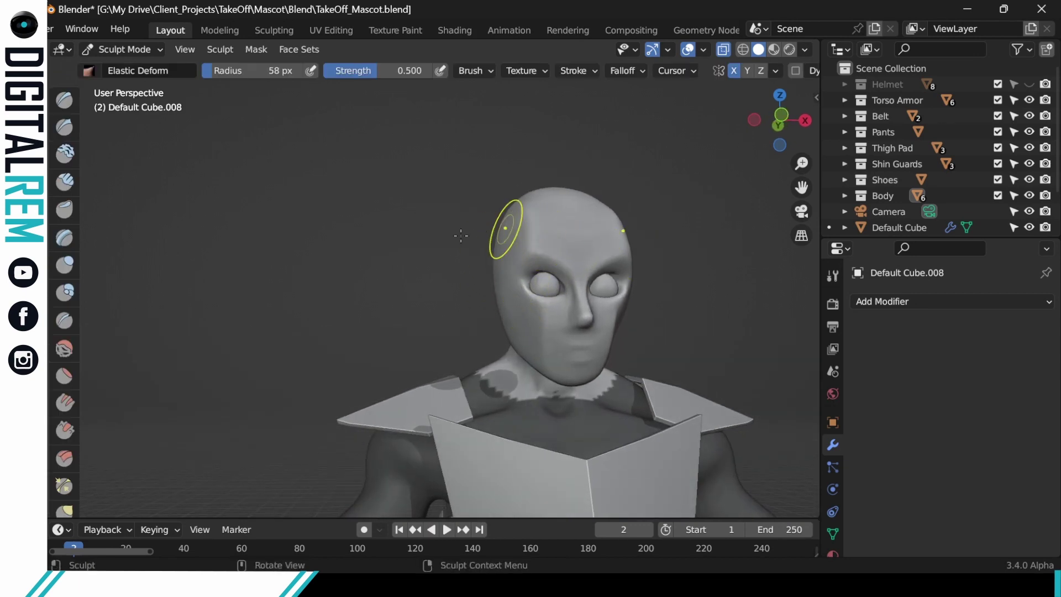
left_click(64, 348)
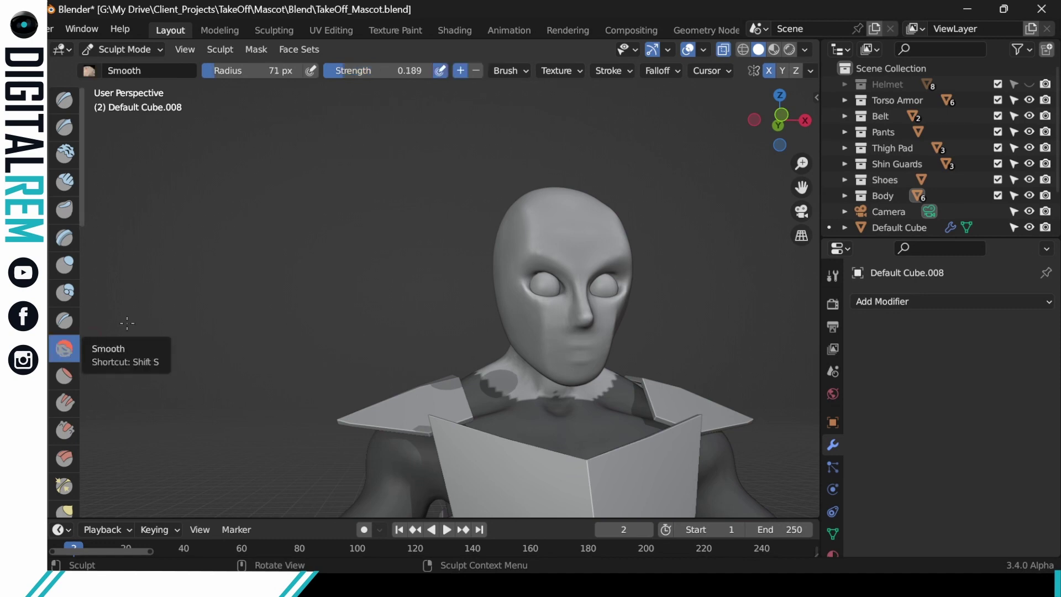
left_click_drag(504, 323, 505, 256)
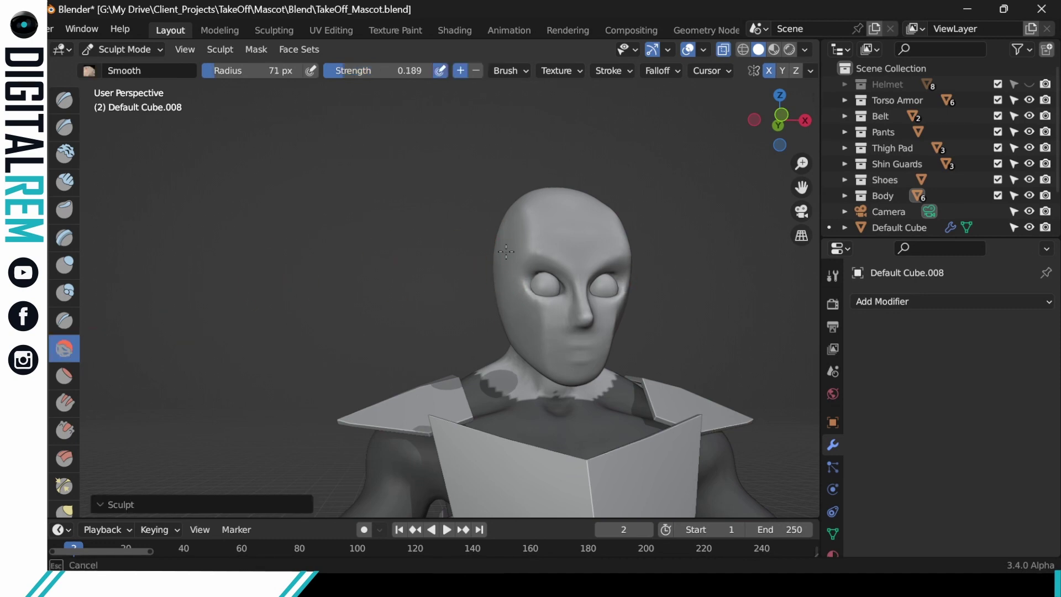
mouse_move(569, 213)
middle_mouse_down()
mouse_move(535, 213)
mouse_move(635, 288)
middle_mouse_up()
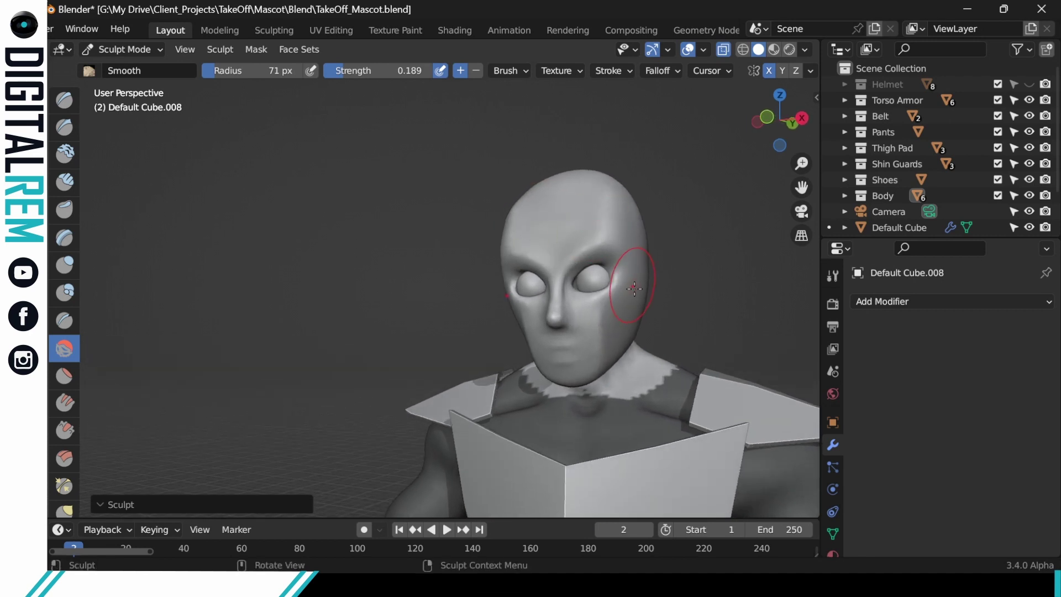
Step: Smooth the side of the face beside the eye, between temple and cheek, with the Smooth brush
left_click_drag(635, 288, 628, 263)
left_click_drag(625, 309, 626, 304)
middle_click_drag(646, 258, 637, 256)
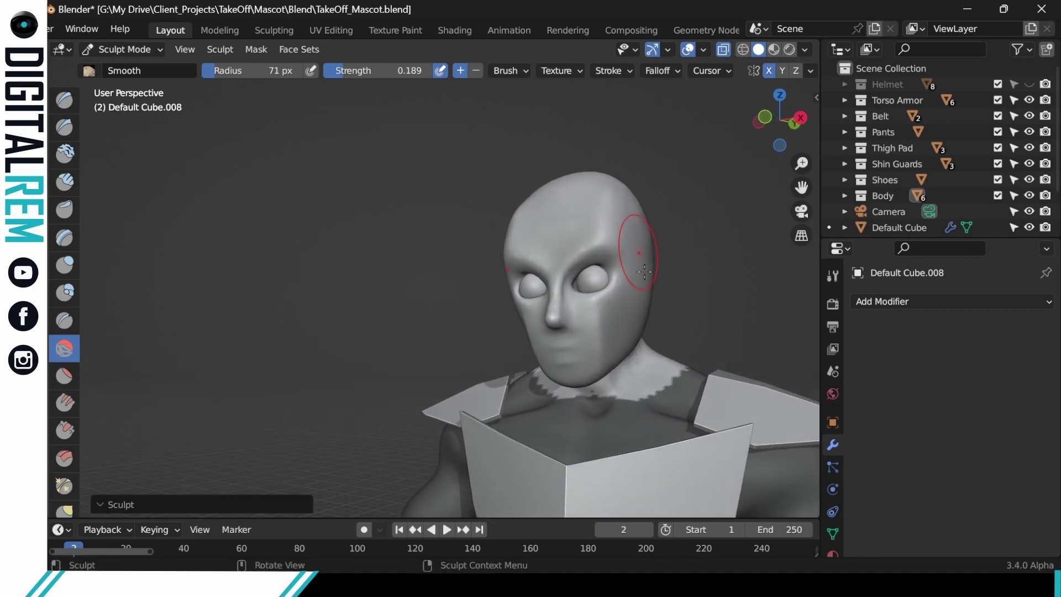
left_click_drag(637, 255, 649, 277)
left_click_drag(645, 317, 648, 261)
Step: Smooth the sides of the head from temple to jaw in profile view, working on both sides
middle_click_drag(635, 246, 556, 246)
right_click(614, 234)
key("Escape")
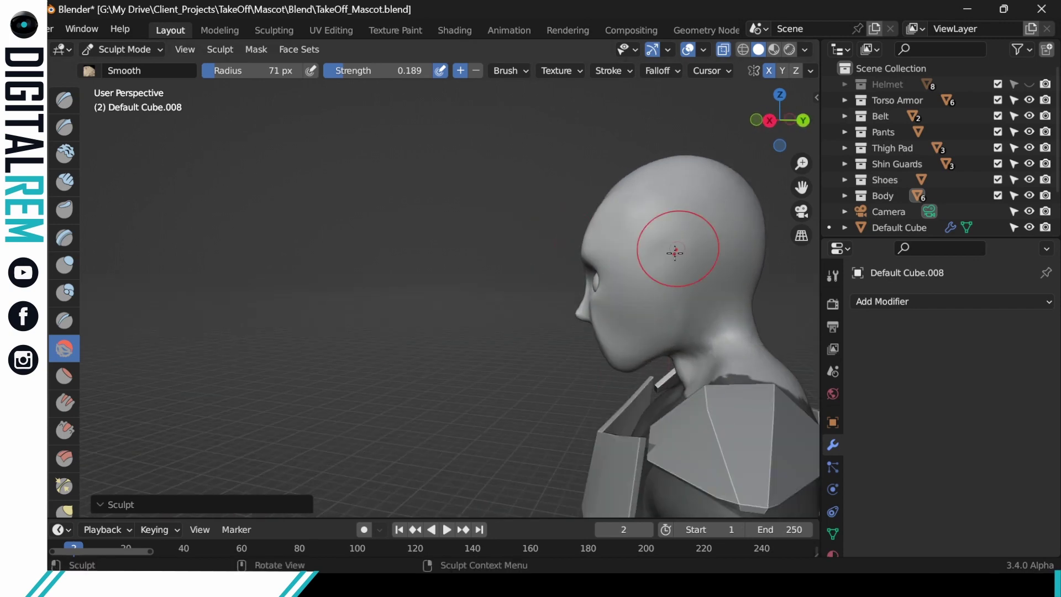
mouse_move(675, 252)
middle_mouse_down()
mouse_move(619, 314)
mouse_move(644, 307)
middle_mouse_up()
left_click_drag(644, 308, 631, 291)
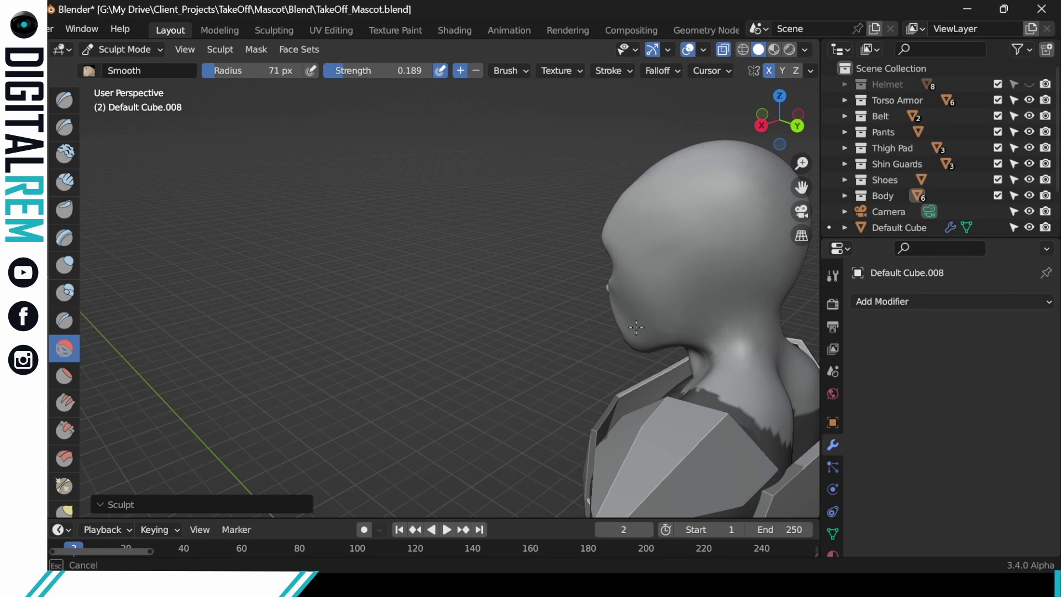
mouse_move(644, 269)
middle_mouse_down()
mouse_move(708, 232)
mouse_move(711, 268)
mouse_move(627, 265)
mouse_move(592, 249)
middle_mouse_up()
left_click_drag(592, 248, 582, 239)
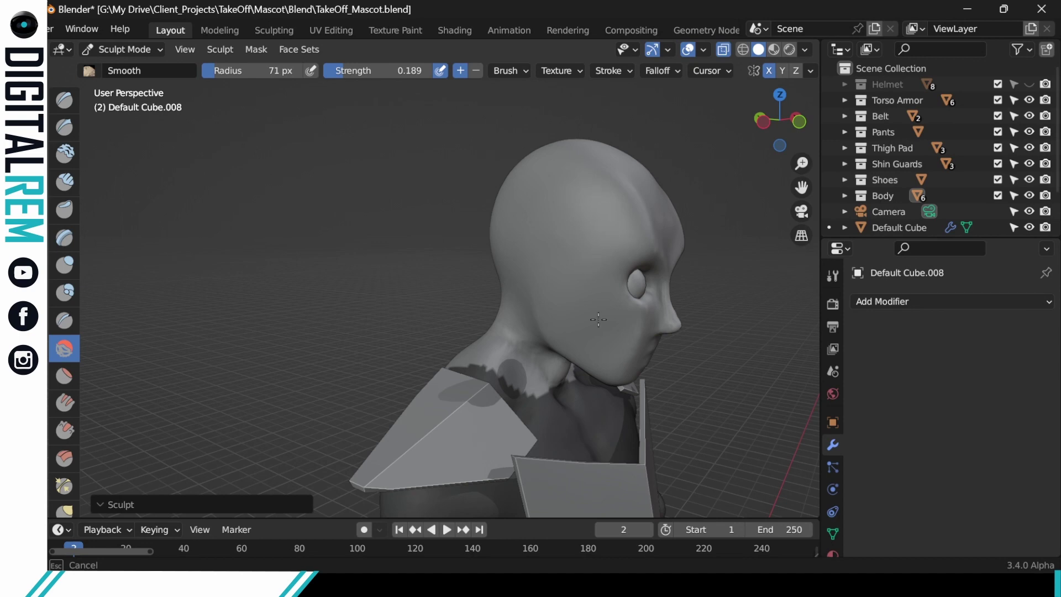
mouse_move(614, 339)
middle_mouse_down()
mouse_move(648, 190)
mouse_move(687, 208)
mouse_move(575, 247)
mouse_move(648, 250)
mouse_move(652, 304)
mouse_move(670, 329)
mouse_move(713, 312)
middle_mouse_up()
Step: Smooth the mouth area between the nose and chin until the raised lip form is flattened
scroll(663, 301, "up", 3)
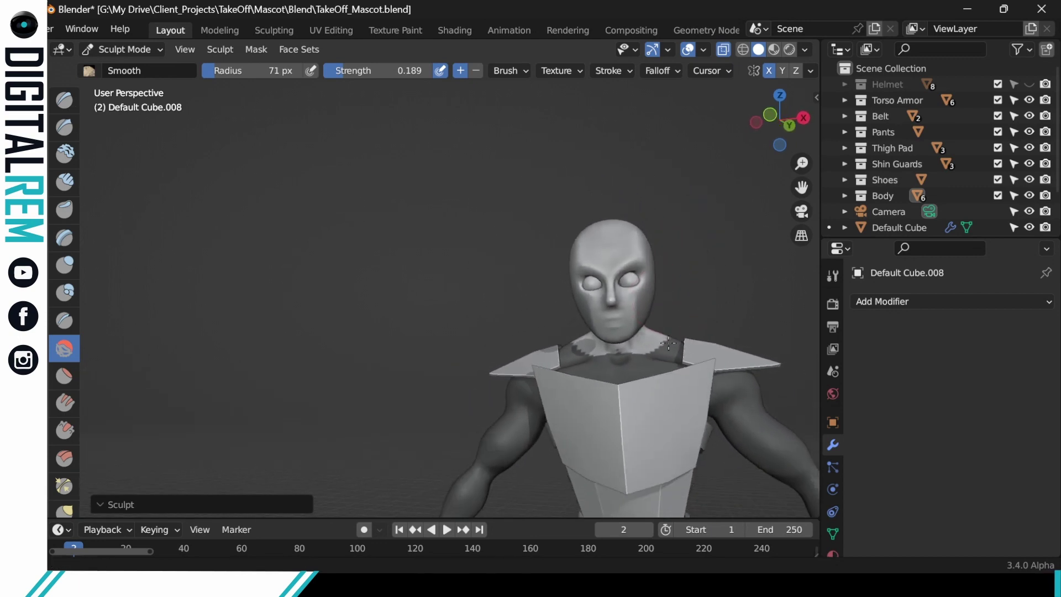
middle_click_drag(630, 291, 639, 263)
middle_click_drag(571, 331, 566, 341)
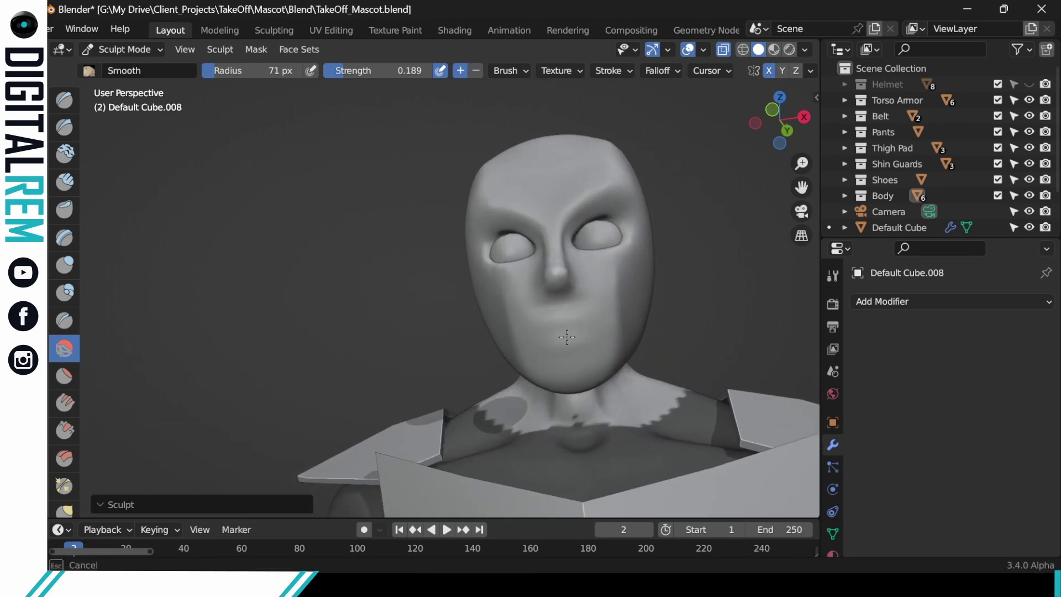
left_click_drag(564, 331, 564, 330)
left_click_drag(564, 330, 574, 343)
middle_click_drag(611, 284, 607, 315)
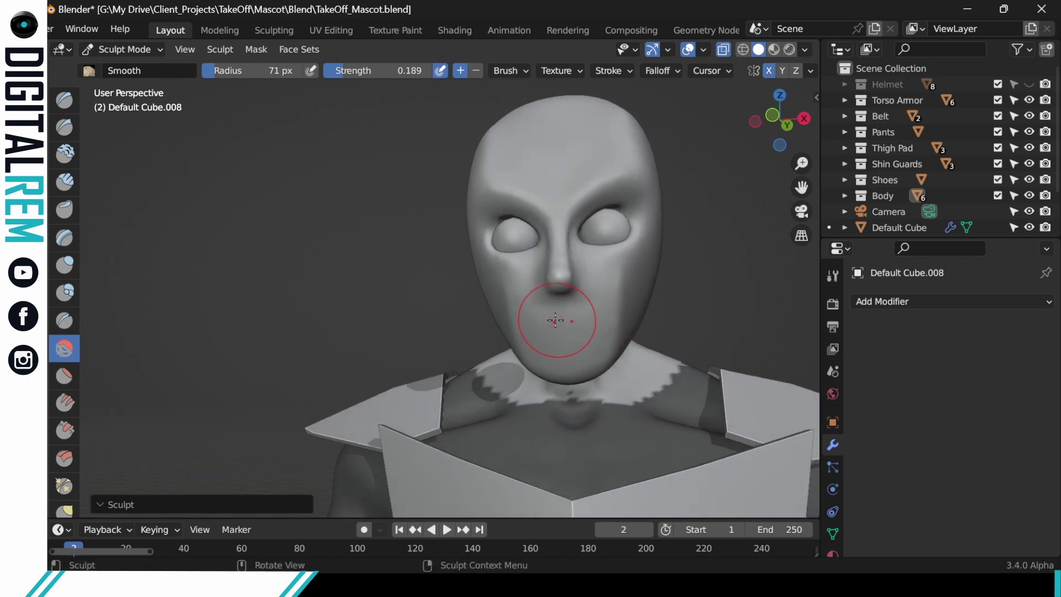
Step: Reduce the Smooth brush radius to 43 px and smooth the chin area and the upper rims of the eye sockets
left_click_drag(216, 72, 202, 72)
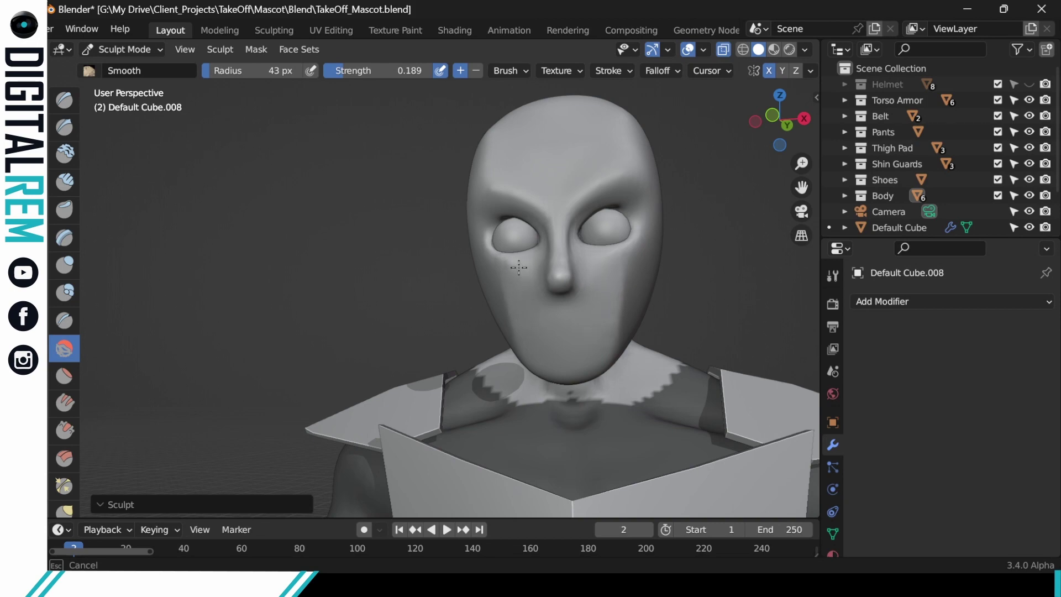
left_click_drag(549, 349, 551, 343)
left_click_drag(579, 224, 590, 211)
mouse_move(628, 203)
left_mouse_down()
mouse_move(624, 191)
mouse_move(647, 174)
mouse_move(651, 243)
mouse_move(606, 270)
mouse_move(617, 234)
mouse_move(582, 236)
mouse_move(617, 208)
left_mouse_up()
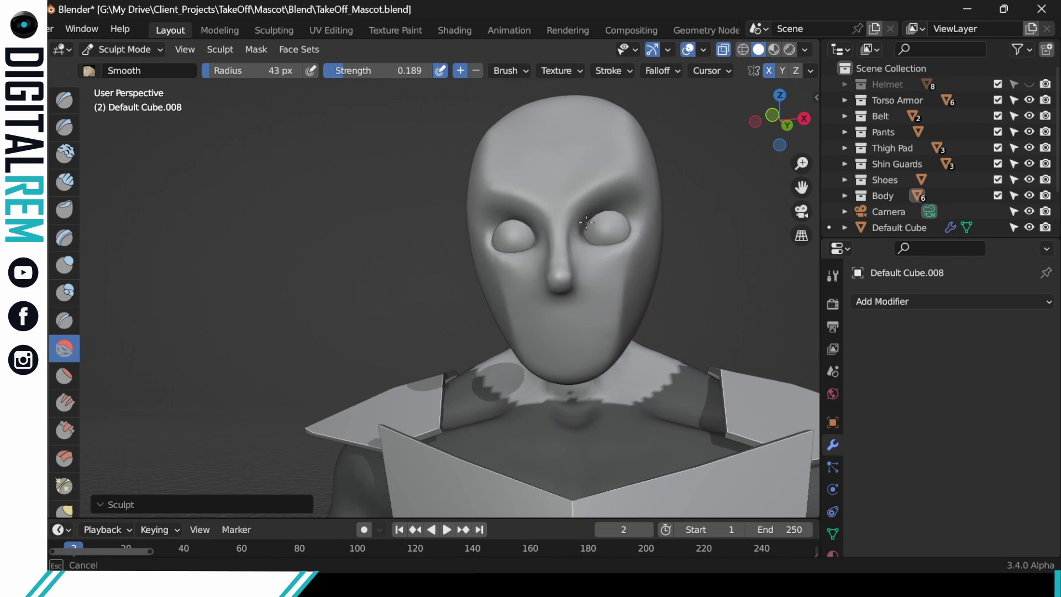
left_click_drag(617, 228, 618, 226)
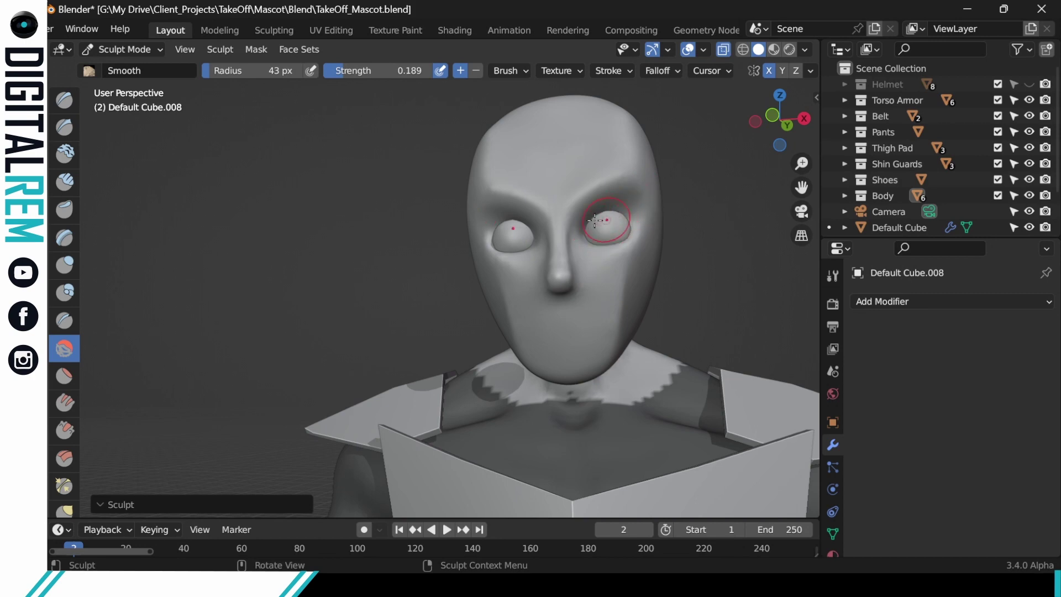
left_click_drag(608, 227, 615, 212)
mouse_move(615, 213)
middle_mouse_down()
mouse_move(591, 243)
mouse_move(608, 188)
mouse_move(634, 213)
middle_mouse_up()
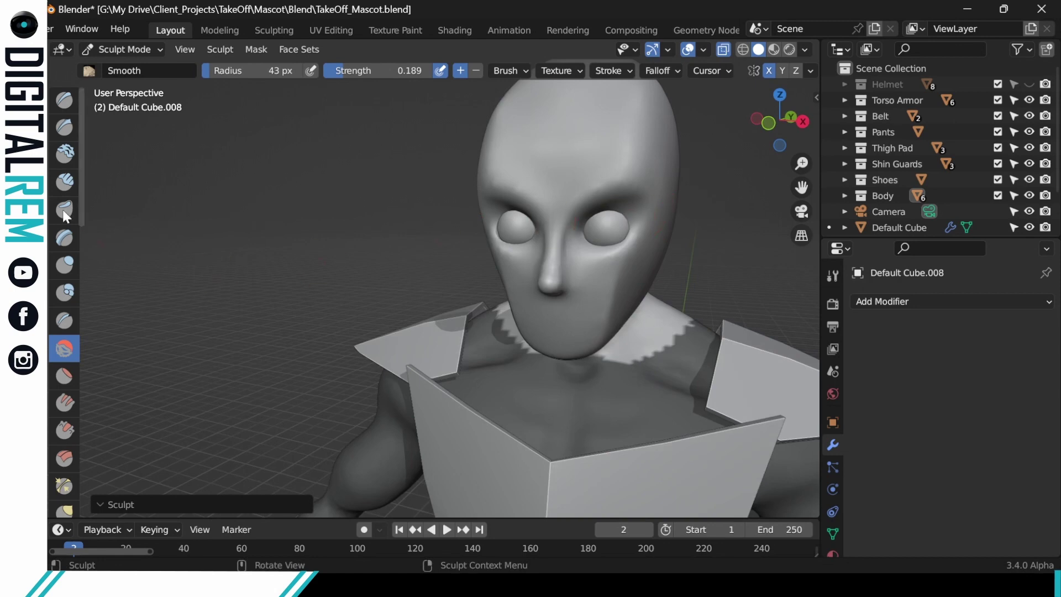
Step: Build up the upper eyelids over the eyeballs with the Clay Strips brush at 20 px radius and 0.600 strength
left_click(65, 182)
left_click_drag(627, 193, 614, 211)
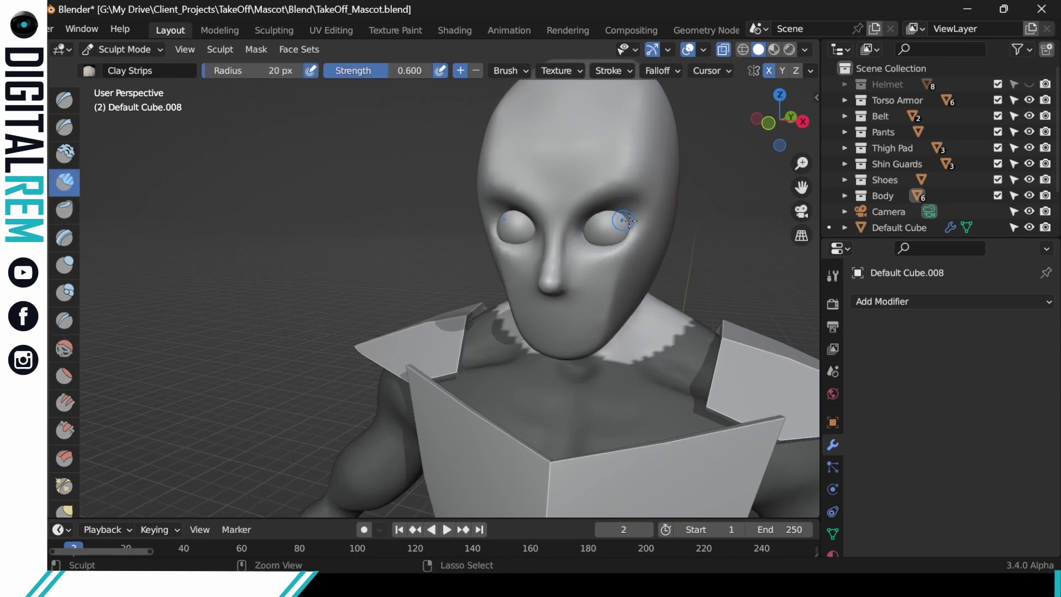
mouse_move(613, 211)
middle_mouse_down()
mouse_move(638, 223)
mouse_move(631, 150)
middle_mouse_up()
scroll(639, 223, "up", 4)
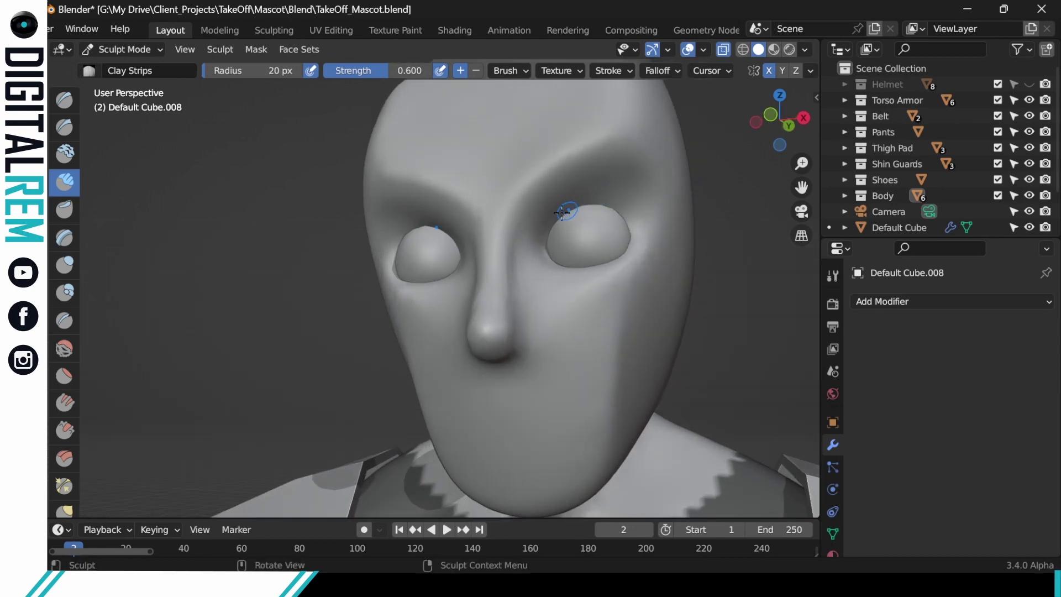
mouse_move(562, 212)
left_mouse_down()
mouse_move(610, 187)
mouse_move(644, 217)
mouse_move(566, 210)
mouse_move(582, 192)
mouse_move(641, 220)
mouse_move(589, 198)
mouse_move(641, 204)
mouse_move(627, 226)
left_mouse_up()
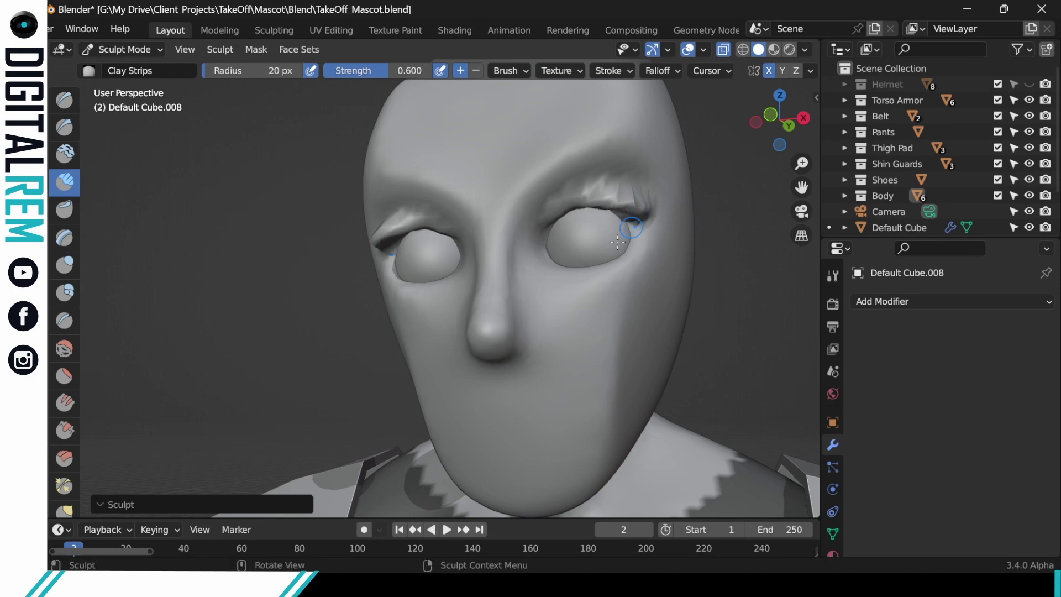
mouse_move(570, 271)
middle_mouse_down()
mouse_move(578, 258)
mouse_move(564, 239)
mouse_move(605, 170)
middle_mouse_up()
mouse_move(561, 217)
left_mouse_down()
mouse_move(592, 199)
mouse_move(610, 220)
left_mouse_up()
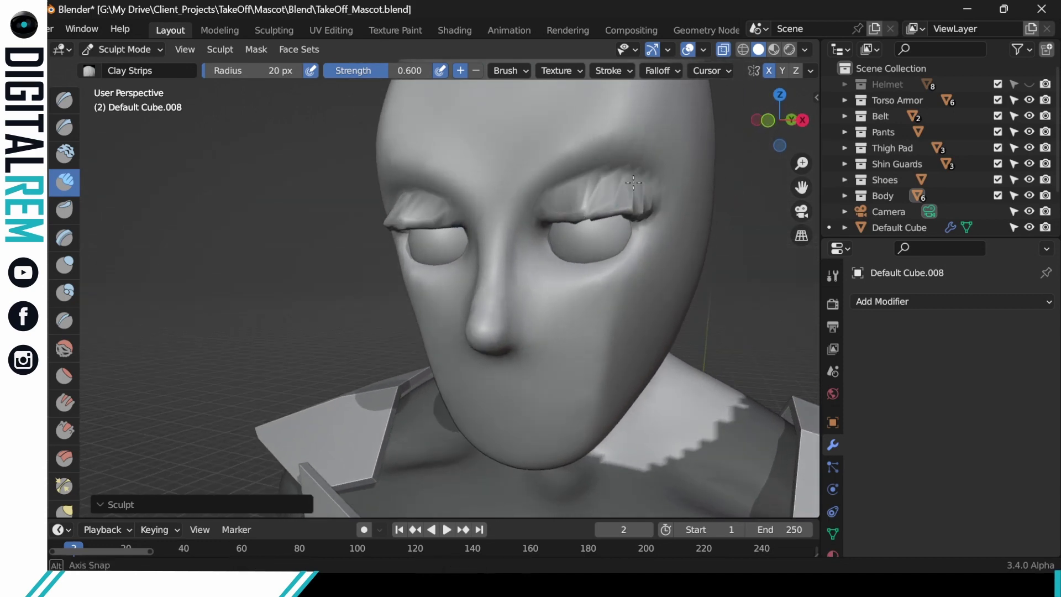
middle_click_drag(610, 220, 612, 222)
Step: Build up the lower eyelids along the bottom edge of the eyeballs with Clay Strips
middle_click_drag(587, 259, 623, 277)
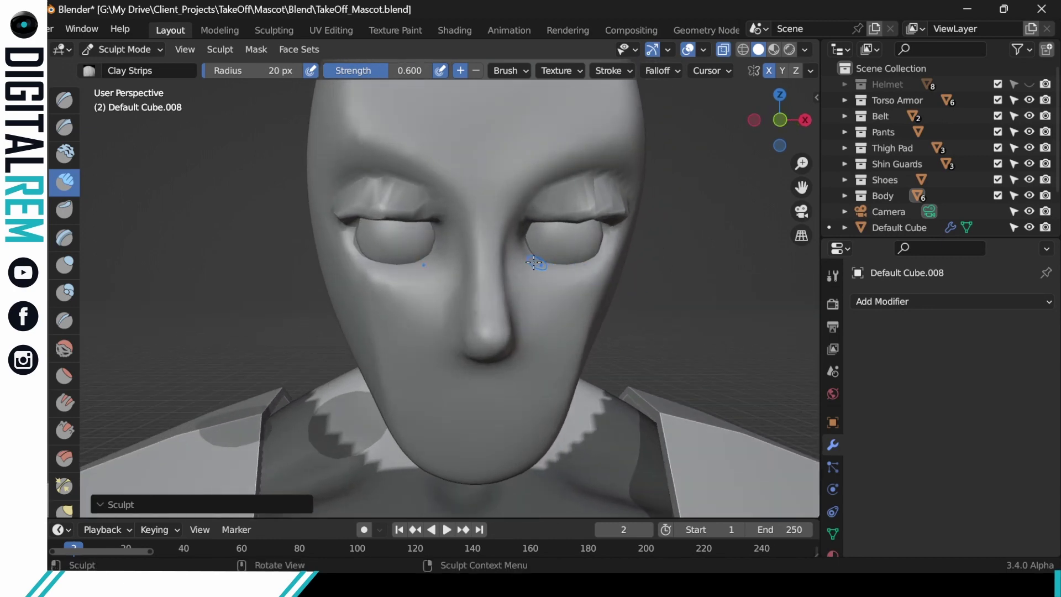
mouse_move(533, 263)
left_mouse_down()
mouse_move(597, 256)
mouse_move(522, 253)
mouse_move(586, 255)
mouse_move(599, 241)
left_mouse_up()
mouse_move(613, 224)
middle_mouse_down()
mouse_move(585, 219)
mouse_move(627, 254)
mouse_move(619, 250)
middle_mouse_up()
left_click_drag(610, 246, 598, 234)
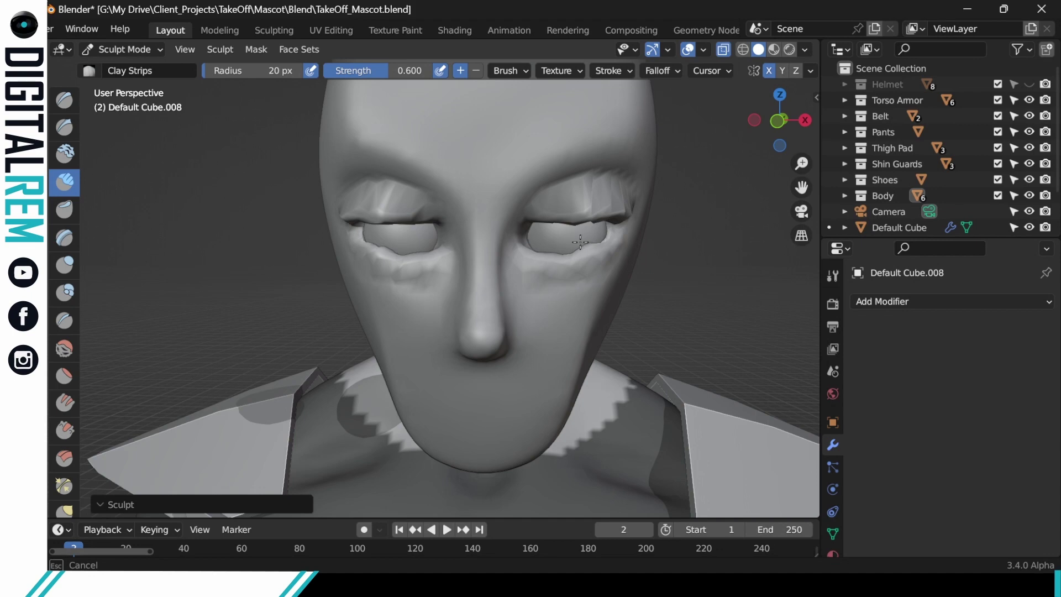
left_click_drag(563, 243, 557, 245)
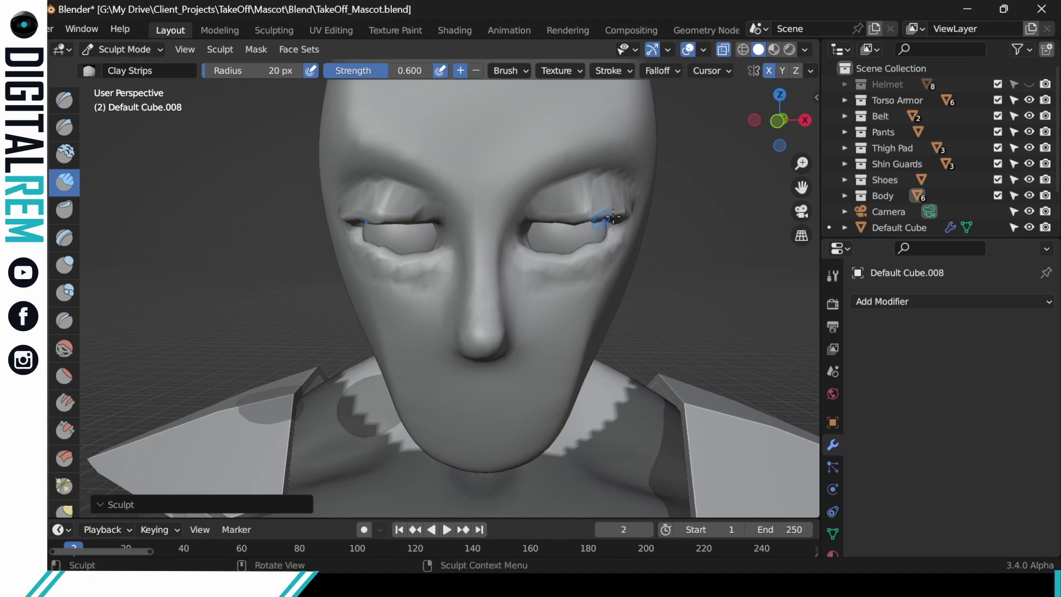
Step: Thicken the lower eyelids further and extend the clay into the inner and outer eye corners
middle_click_drag(604, 220, 597, 242)
left_click_drag(568, 261, 522, 266)
middle_click_drag(601, 236, 601, 249)
left_click_drag(600, 248, 606, 241)
left_click_drag(525, 252, 513, 239)
middle_click_drag(575, 215, 562, 195)
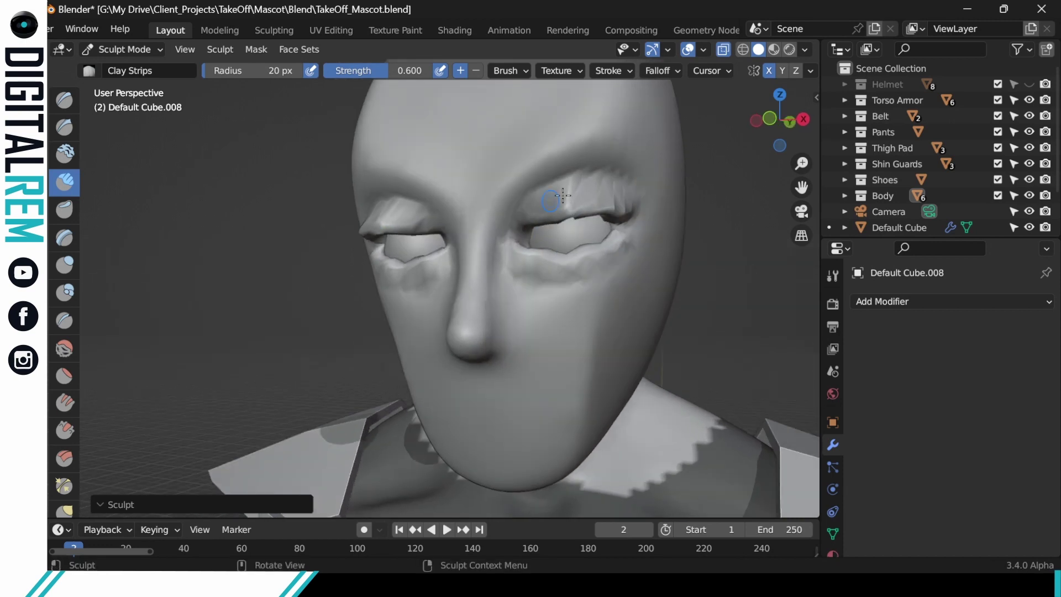
Step: Fill out the eye corners and upper lids with Clay Strips, and carve back the area above the outer lid with an inverted stroke
mouse_move(624, 212)
left_mouse_down()
mouse_move(623, 232)
mouse_move(627, 224)
left_mouse_up()
middle_click_drag(627, 224, 619, 195)
left_click_drag(525, 230, 522, 231)
middle_click_drag(611, 177, 622, 201)
mouse_move(544, 209)
left_mouse_down()
mouse_move(534, 194)
mouse_move(550, 187)
mouse_move(606, 187)
left_mouse_up()
left_click_drag(606, 187, 626, 191, "ctrl")
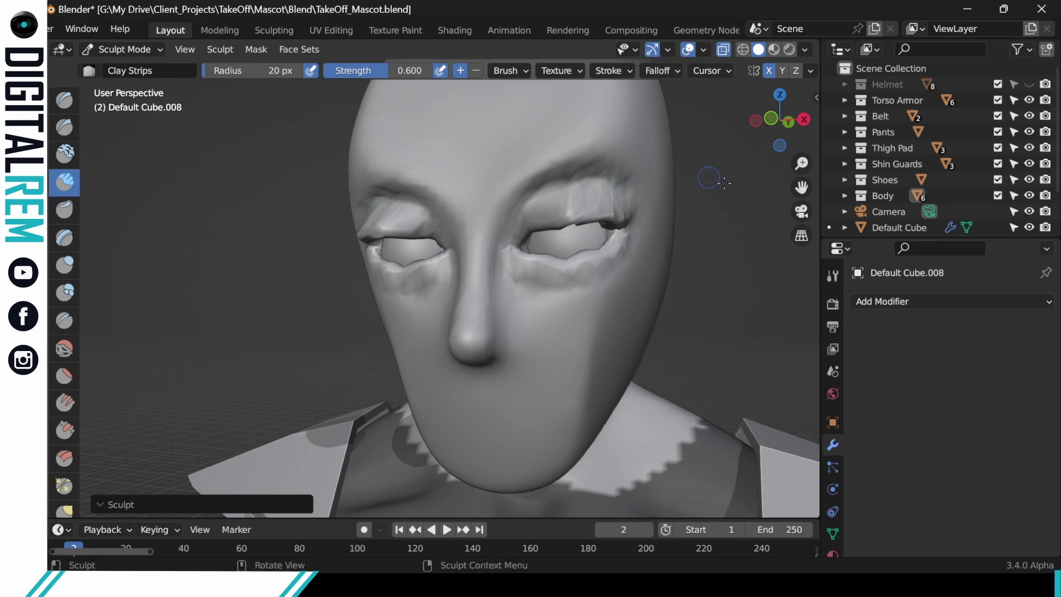
middle_click_drag(724, 182, 624, 199)
left_click_drag(624, 199, 635, 203)
mouse_move(638, 205)
middle_mouse_down()
mouse_move(659, 200)
mouse_move(651, 208)
mouse_move(691, 227)
middle_mouse_up()
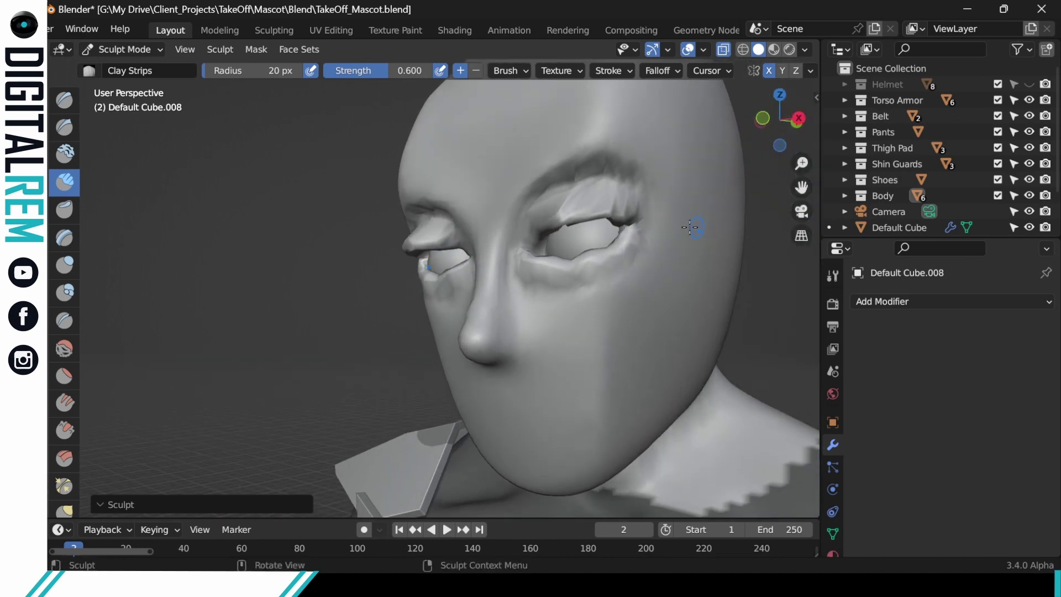
Step: Remesh the head at a voxel size of 0.5" with Fix Poles and all the Preserve options enabled
scroll(774, 68, "right", 5)
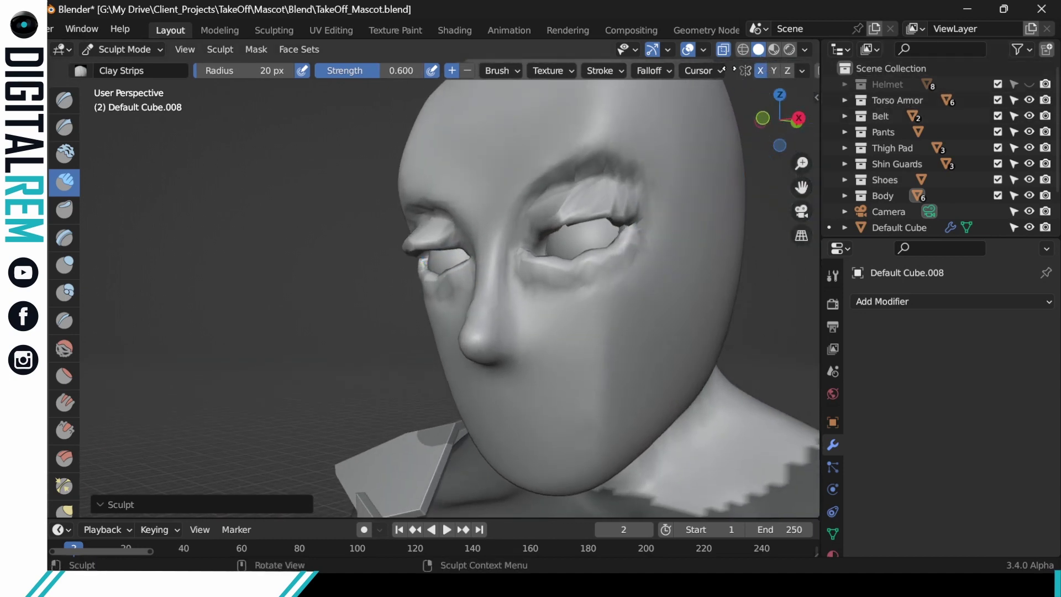
left_click(801, 70)
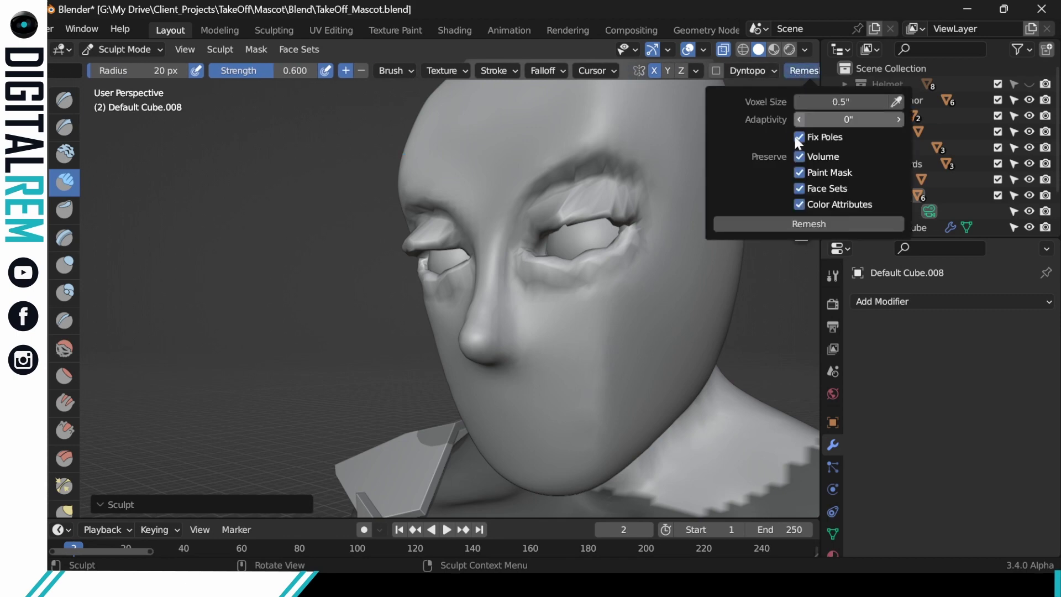
left_click(801, 224)
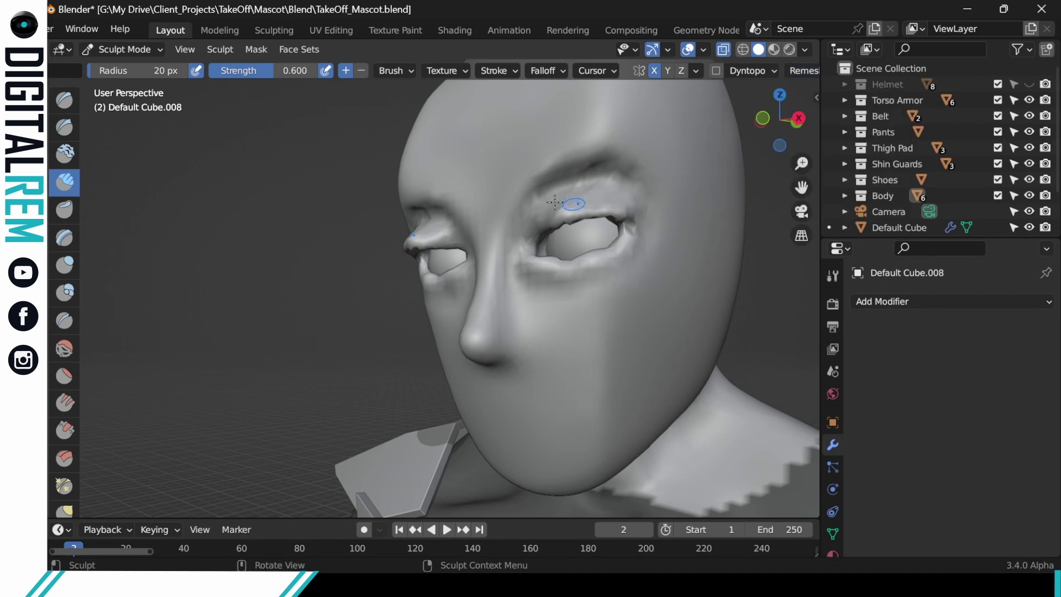
Step: Smooth the rough upper eyelids and the brow fold above them with the Smooth brush at 43 px radius and 0.189 strength
left_click(66, 353)
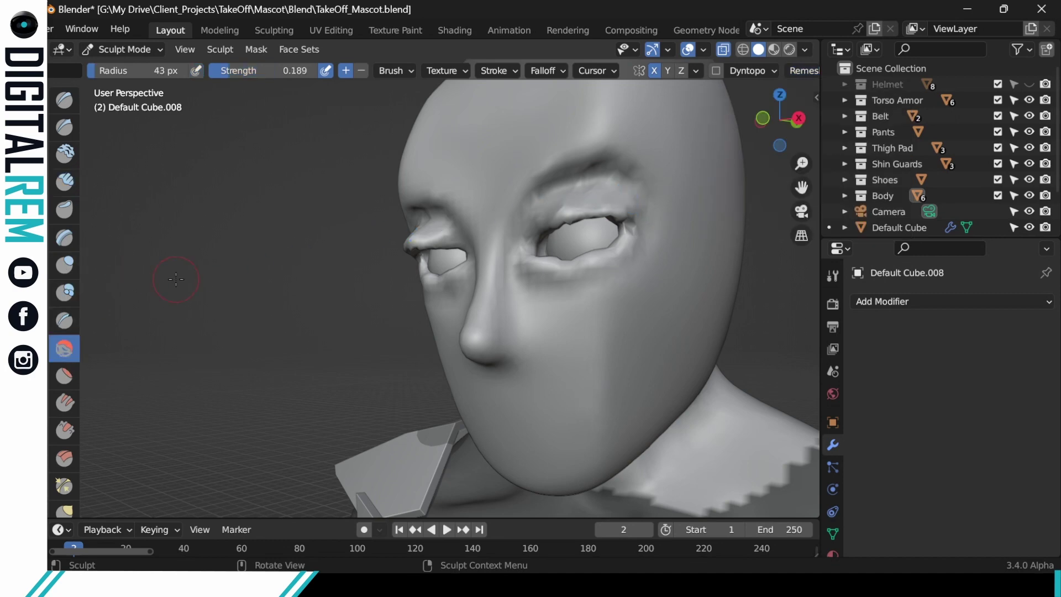
mouse_move(559, 199)
left_mouse_down()
mouse_move(580, 178)
mouse_move(589, 186)
left_mouse_up()
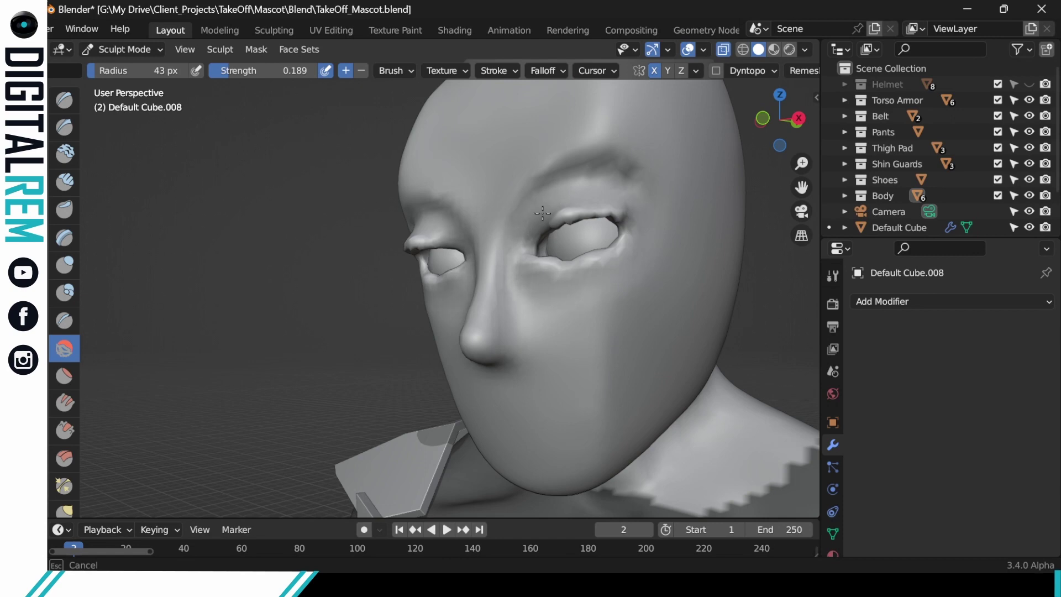
left_click_drag(541, 187, 592, 172)
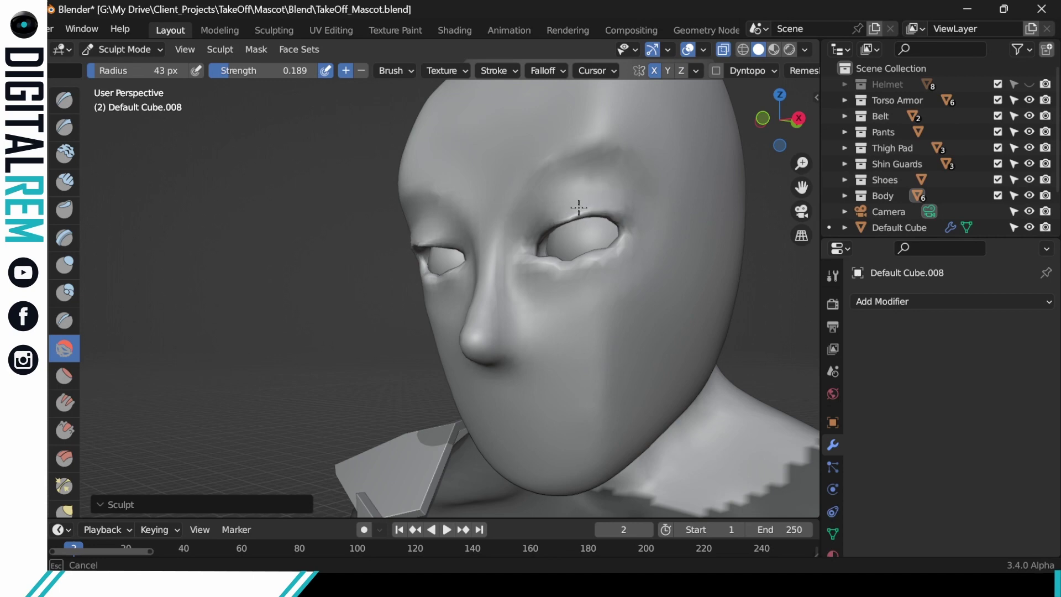
left_click_drag(582, 207, 654, 160)
Step: Smooth the upper eyelid edges and even out the ragged lower lids around the eyeballs
middle_click_drag(653, 160, 549, 230)
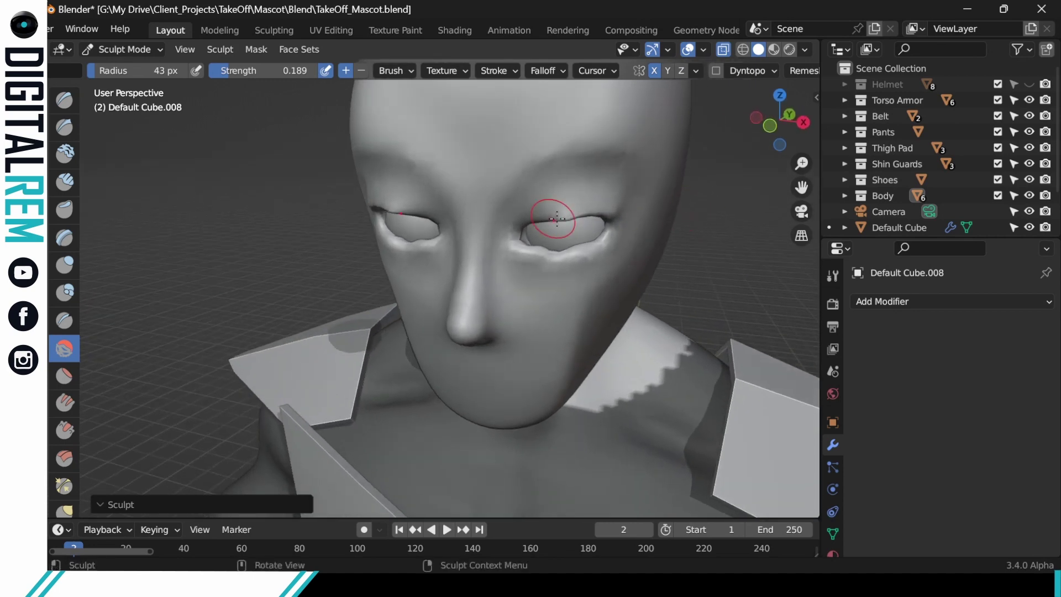
mouse_move(582, 205)
left_mouse_down()
mouse_move(565, 216)
mouse_move(587, 208)
mouse_move(554, 204)
mouse_move(608, 209)
left_mouse_up()
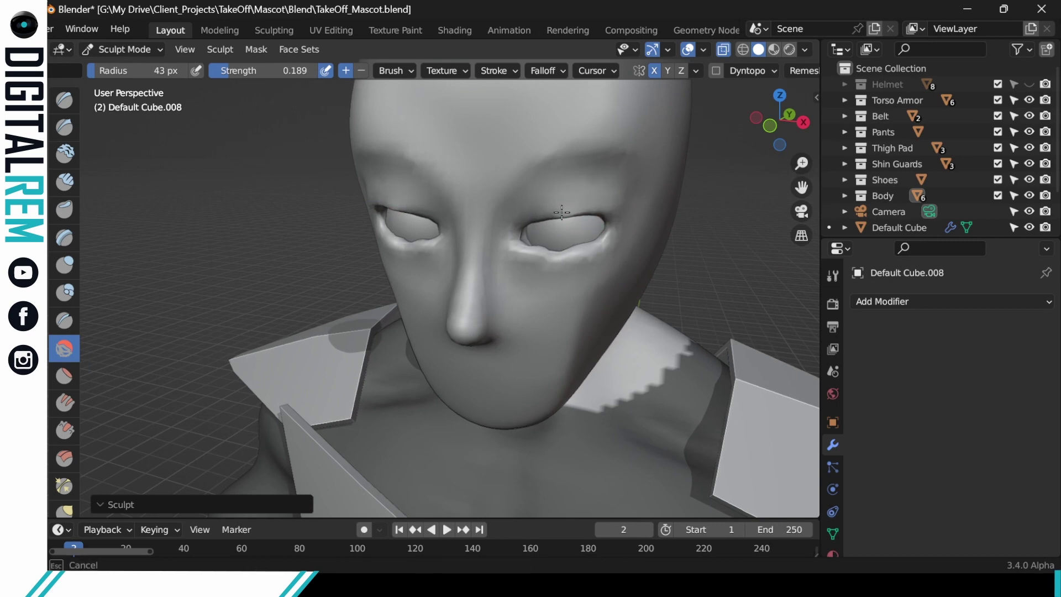
mouse_move(562, 212)
middle_mouse_down()
mouse_move(610, 171)
mouse_move(557, 225)
middle_mouse_up()
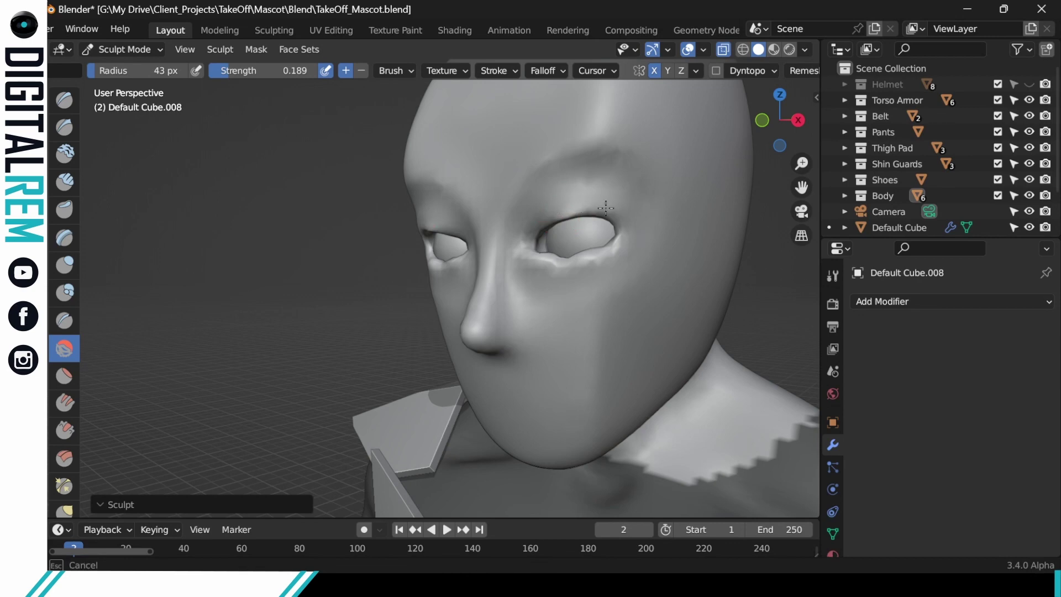
mouse_move(606, 207)
left_mouse_down()
mouse_move(566, 212)
mouse_move(577, 218)
left_mouse_up()
left_click_drag(555, 256, 593, 252)
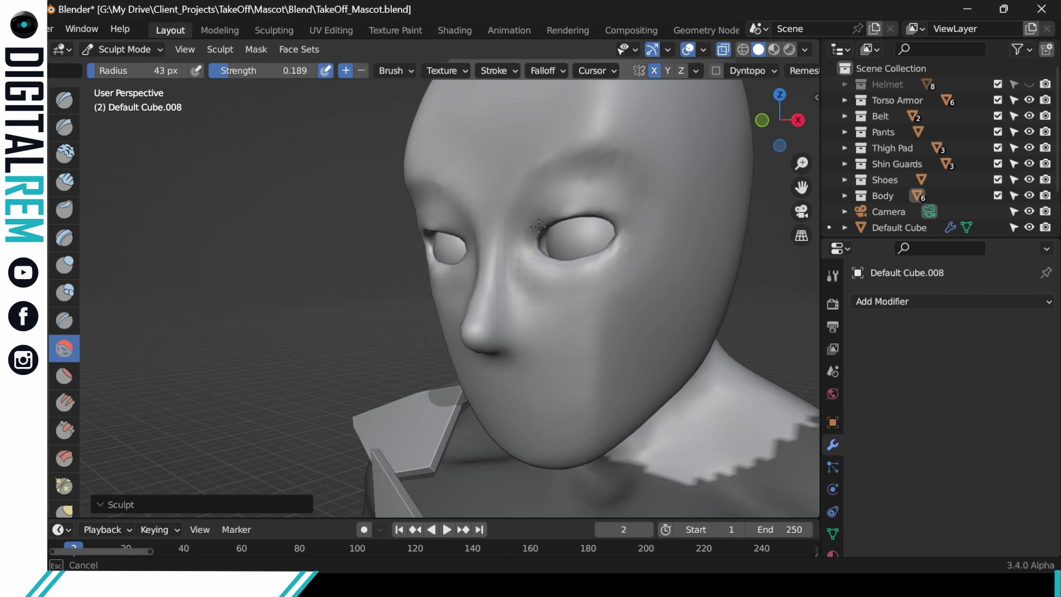
Step: Refine the eyelid openings by smoothing the outer corners, lower rims and inner upper lids from several angles
middle_click_drag(539, 226, 610, 236)
mouse_move(611, 236)
left_mouse_down()
mouse_move(602, 256)
mouse_move(603, 206)
left_mouse_up()
middle_click_drag(602, 205, 617, 218)
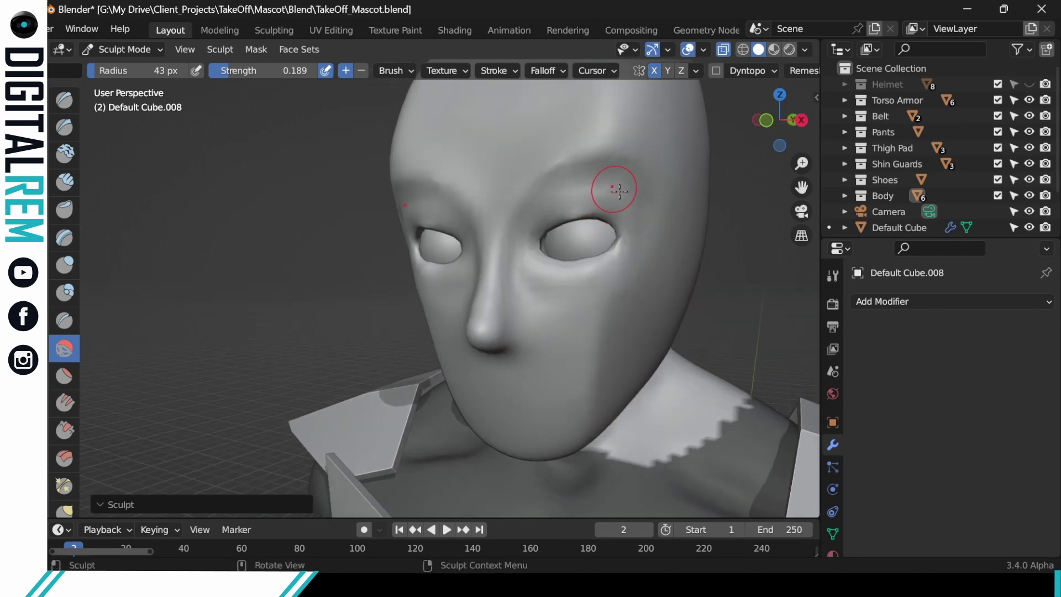
mouse_move(621, 190)
middle_mouse_down()
mouse_move(664, 209)
mouse_move(617, 221)
middle_mouse_up()
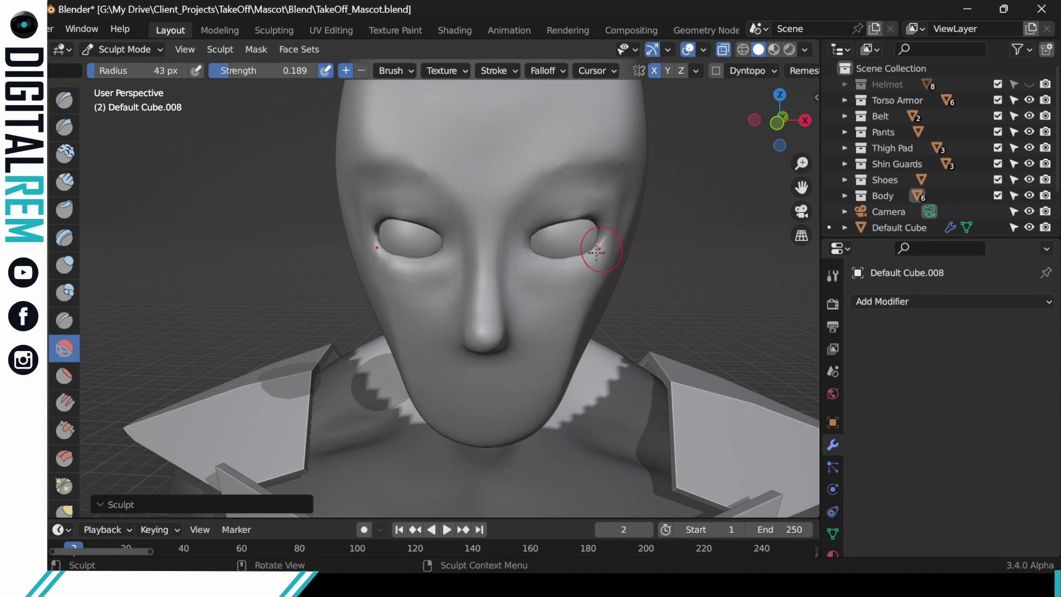
mouse_move(596, 252)
left_mouse_down()
mouse_move(604, 245)
mouse_move(563, 269)
mouse_move(531, 256)
left_mouse_up()
mouse_move(530, 255)
middle_mouse_down()
mouse_move(595, 217)
mouse_move(620, 227)
mouse_move(609, 210)
middle_mouse_up()
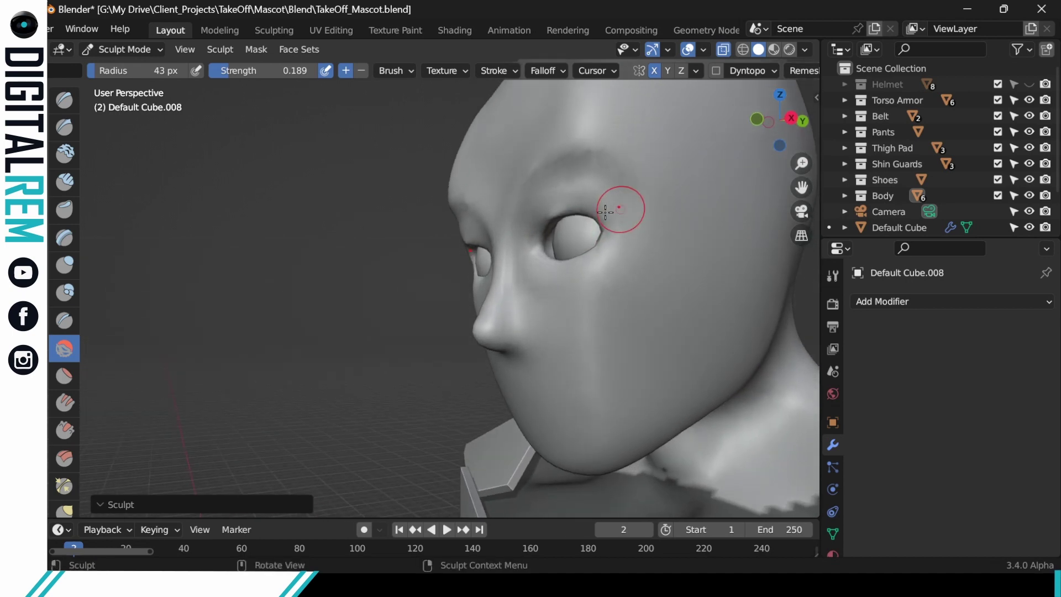
left_click_drag(574, 217, 541, 229)
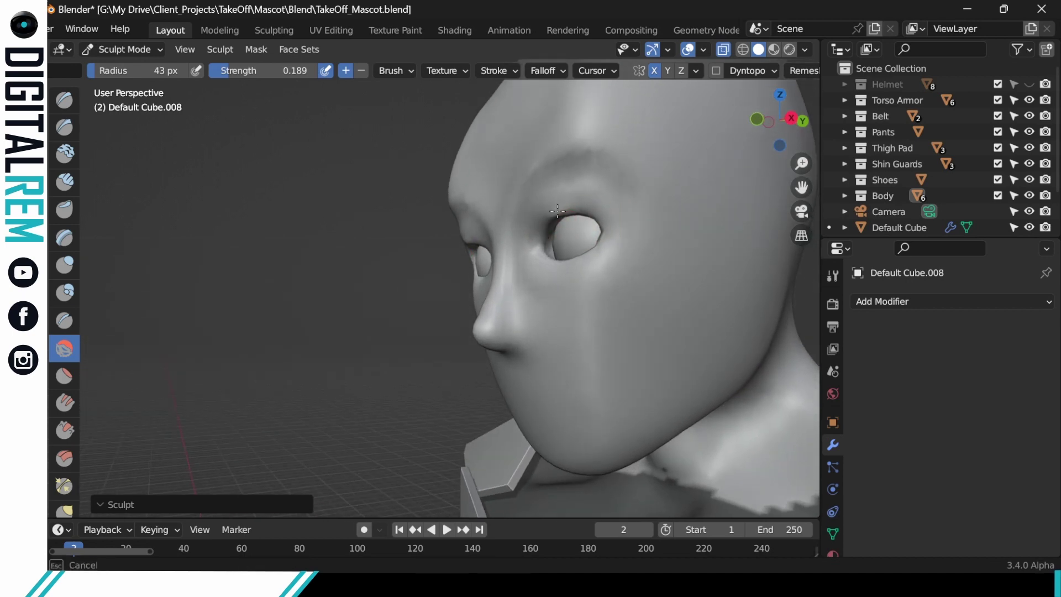
Step: Finish smoothing the upper eyelid and pull the upper and lower lid edges over the eyeballs with Elastic Deform at 58 px radius and 0.500 strength
left_click_drag(550, 224, 552, 224)
middle_click_drag(592, 201, 625, 206)
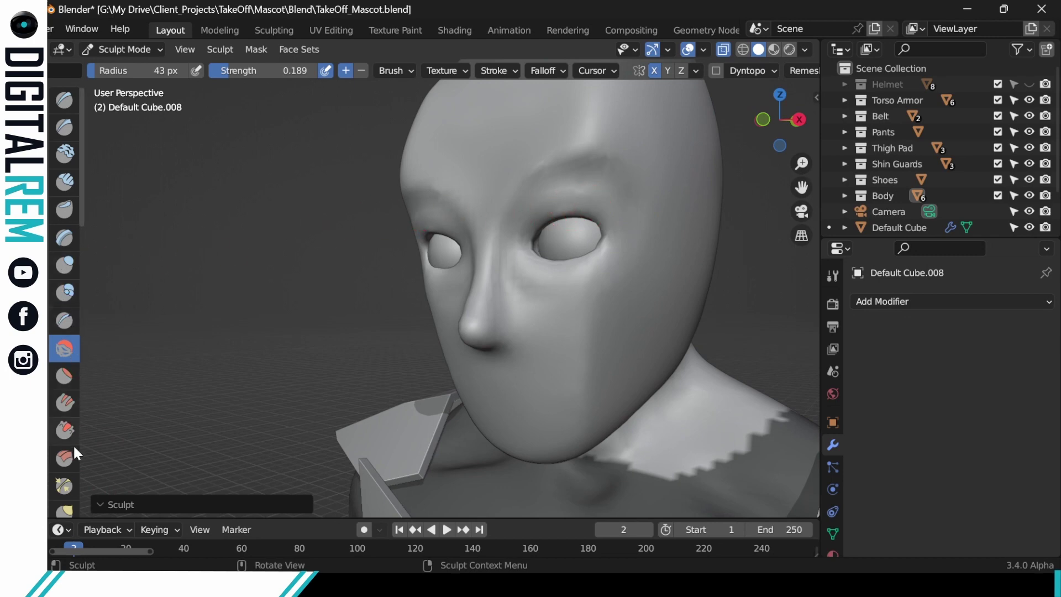
scroll(64, 403, "down", 3)
left_click(65, 465)
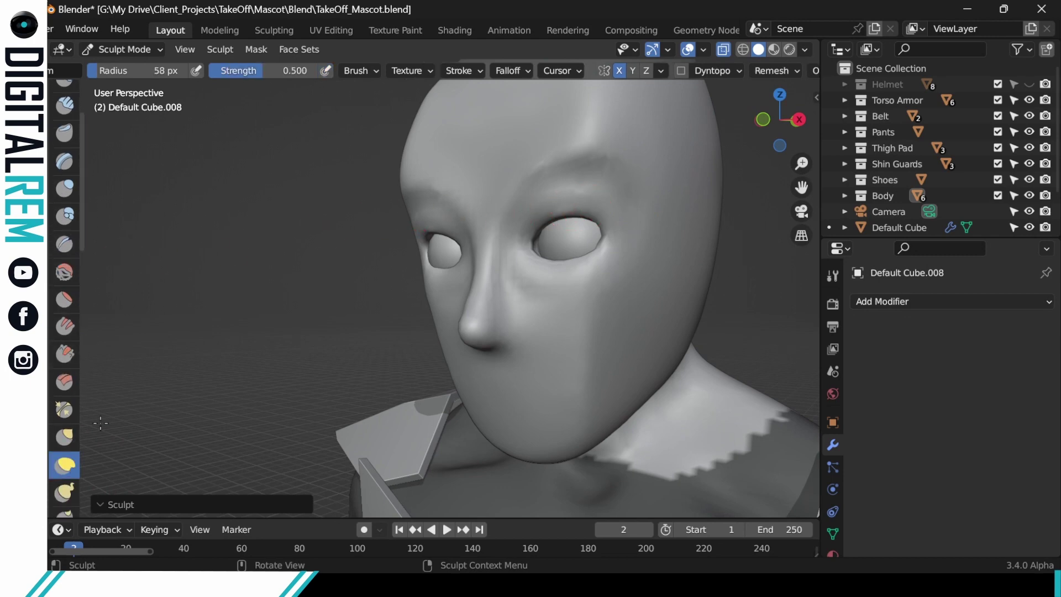
mouse_move(561, 216)
left_mouse_down()
mouse_move(569, 220)
mouse_move(555, 225)
mouse_move(575, 220)
left_mouse_up()
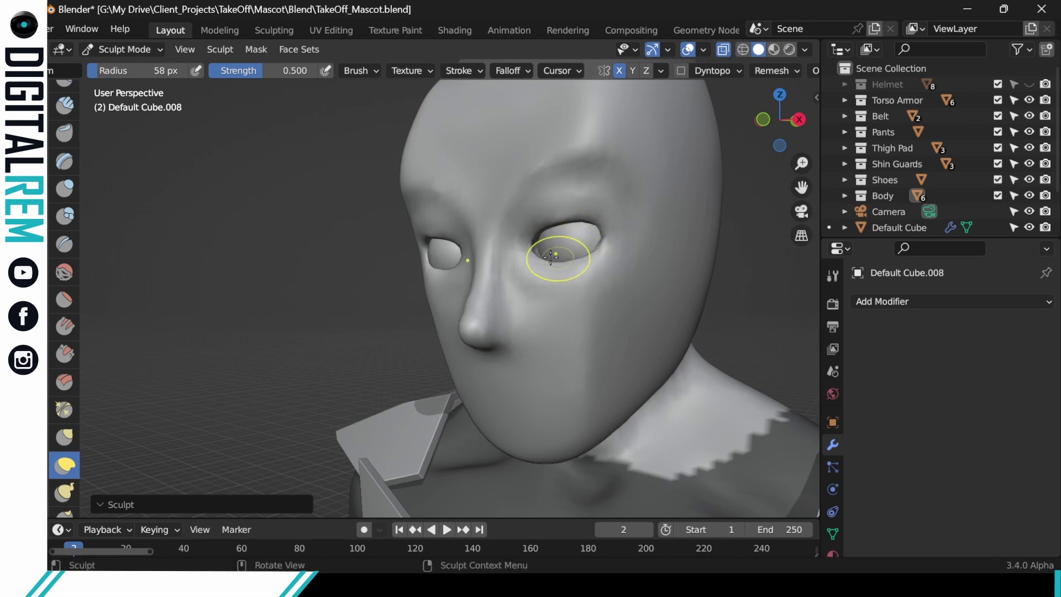
left_click_drag(546, 257, 581, 256)
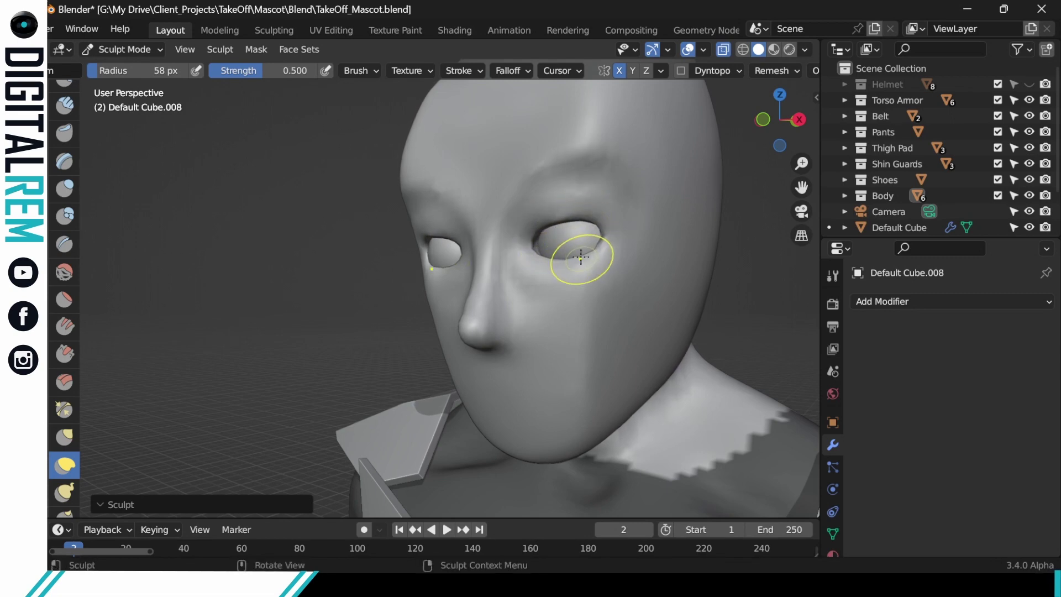
Step: Reshape the outer eye corners and the upper lid edges with the Elastic Deform brush
middle_click_drag(611, 246, 647, 247)
left_click_drag(598, 247, 600, 240)
mouse_move(600, 240)
left_mouse_down()
mouse_move(558, 214)
mouse_move(580, 225)
left_mouse_up()
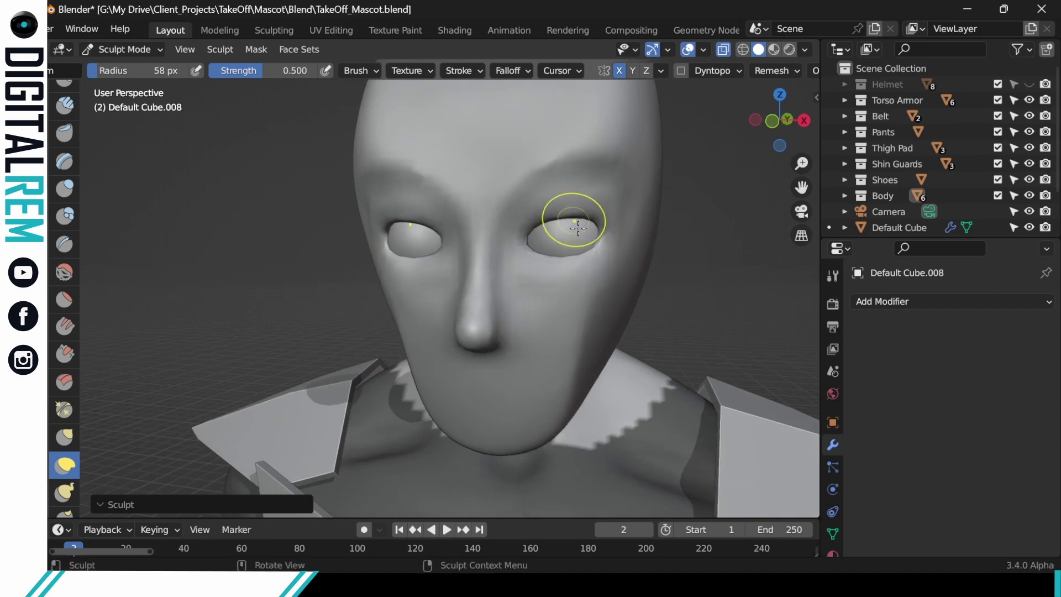
scroll(603, 276, "down", 5)
middle_click_drag(611, 293, 641, 202)
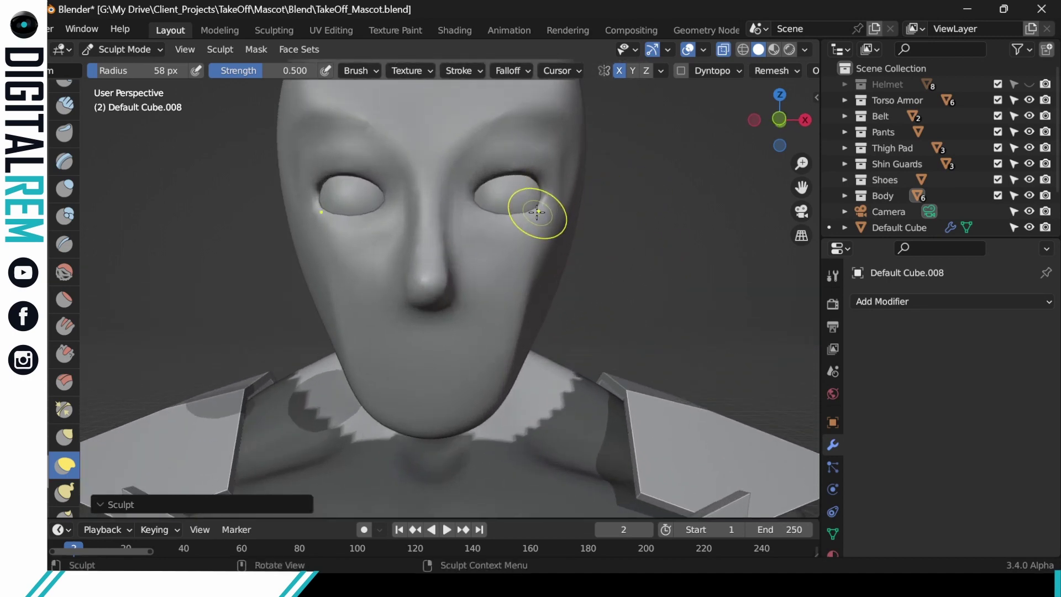
left_click_drag(534, 212, 546, 187)
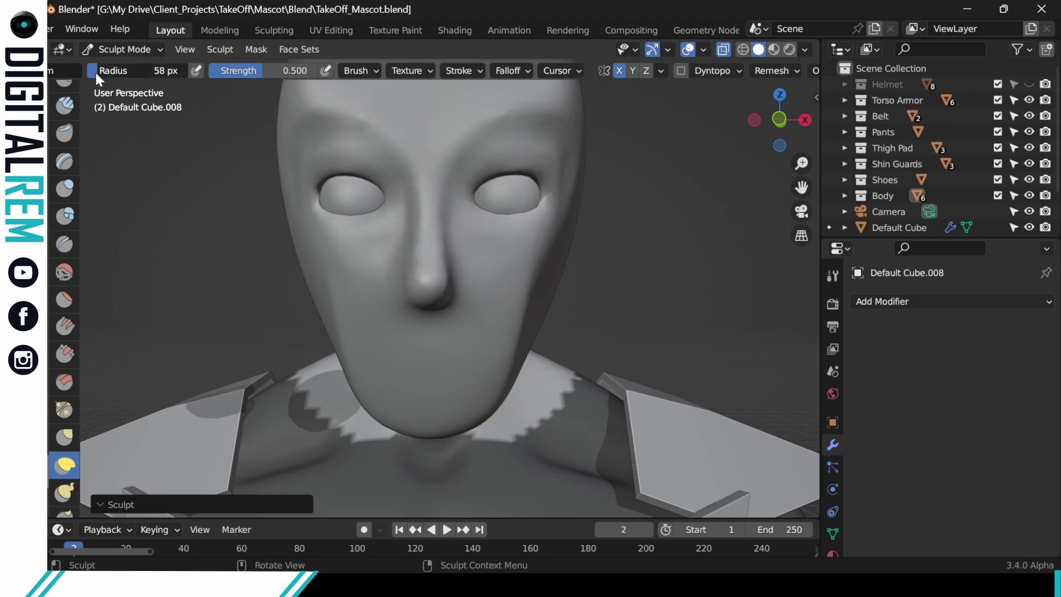
Step: Reduce the brush radius to 40 px and adjust the outer ends of the upper eyelids
left_click_drag(95, 72, 90, 73)
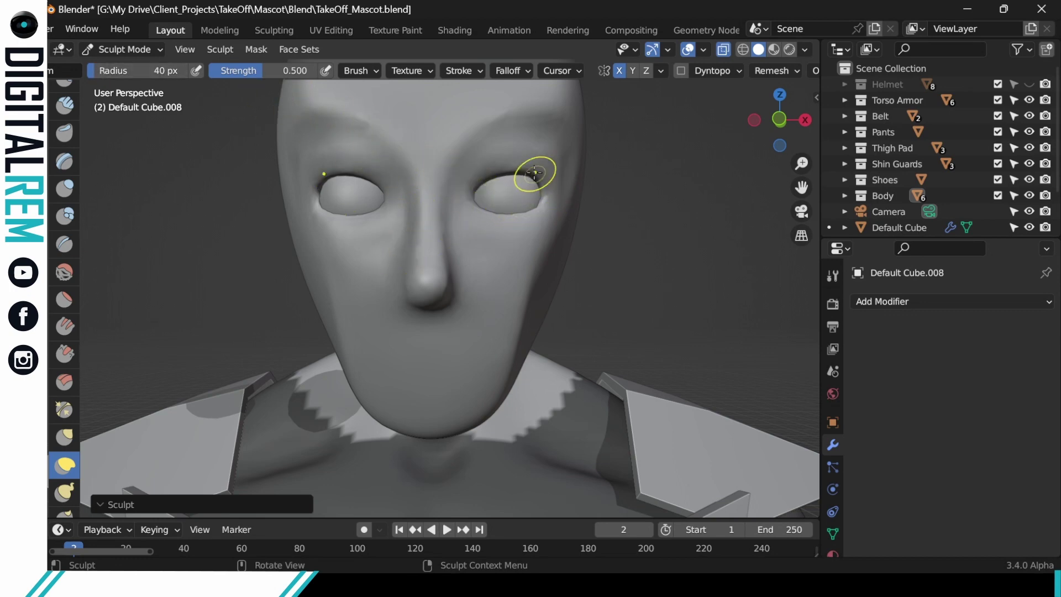
left_click_drag(533, 172, 529, 170)
mouse_move(529, 169)
left_mouse_down()
mouse_move(538, 182)
mouse_move(493, 180)
mouse_move(470, 205)
mouse_move(533, 211)
mouse_move(547, 201)
mouse_move(540, 182)
mouse_move(509, 183)
mouse_move(515, 175)
left_mouse_up()
Step: Raise the upper eyelid arches toward the outer corners and nudge the lower lid edges into a cleaner almond shape
middle_click_drag(569, 185, 575, 313, "ctrl")
mouse_move(580, 247)
middle_mouse_down("shift")
mouse_move(555, 308)
mouse_move(553, 225)
mouse_move(533, 271)
mouse_move(525, 251)
middle_mouse_up("shift")
middle_click_drag(525, 255, 529, 286, "ctrl")
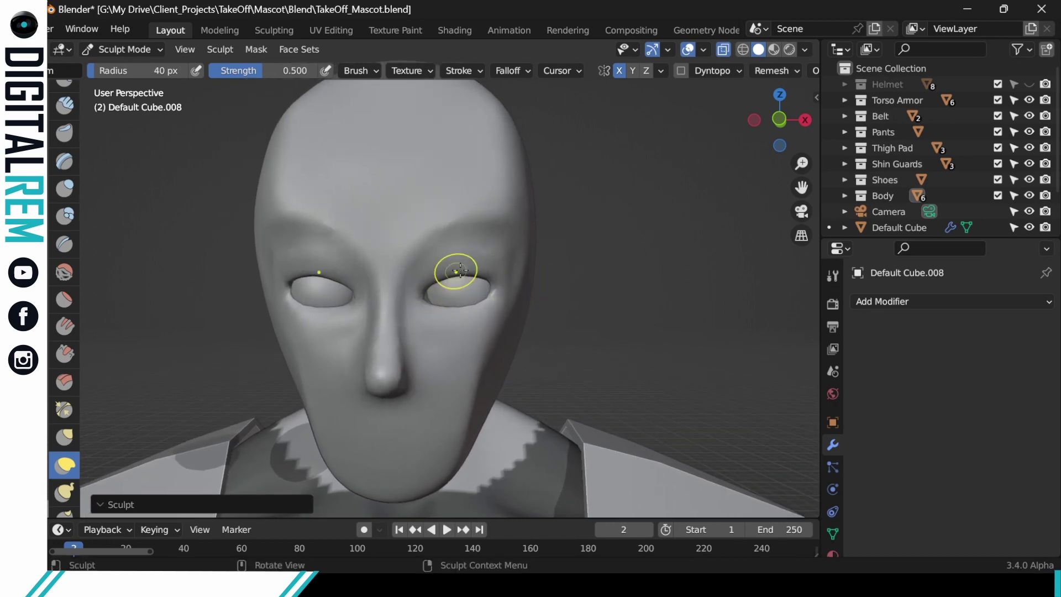
left_click_drag(441, 281, 465, 273)
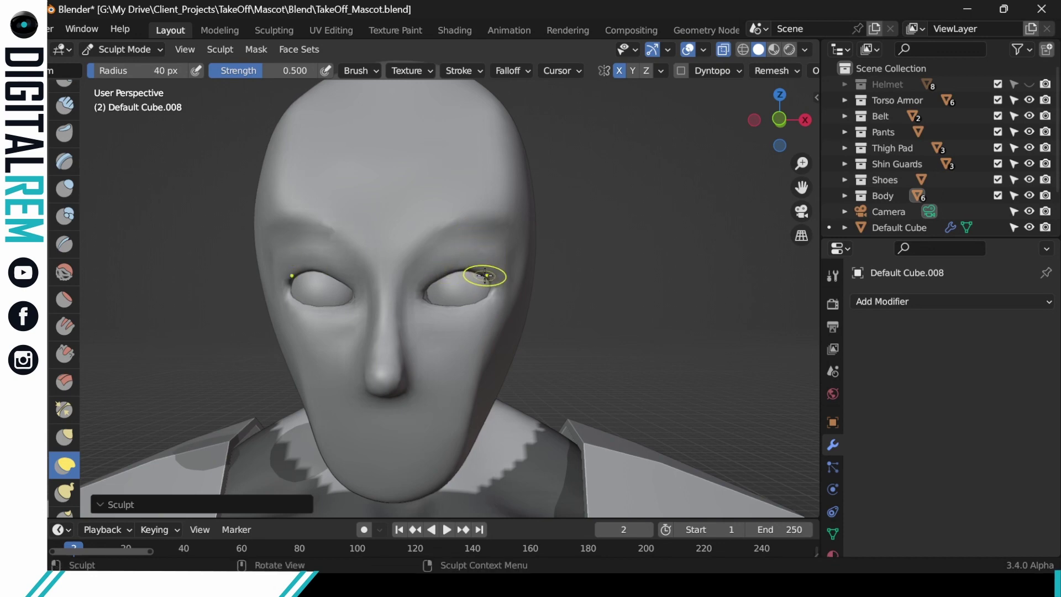
left_click_drag(484, 275, 486, 276)
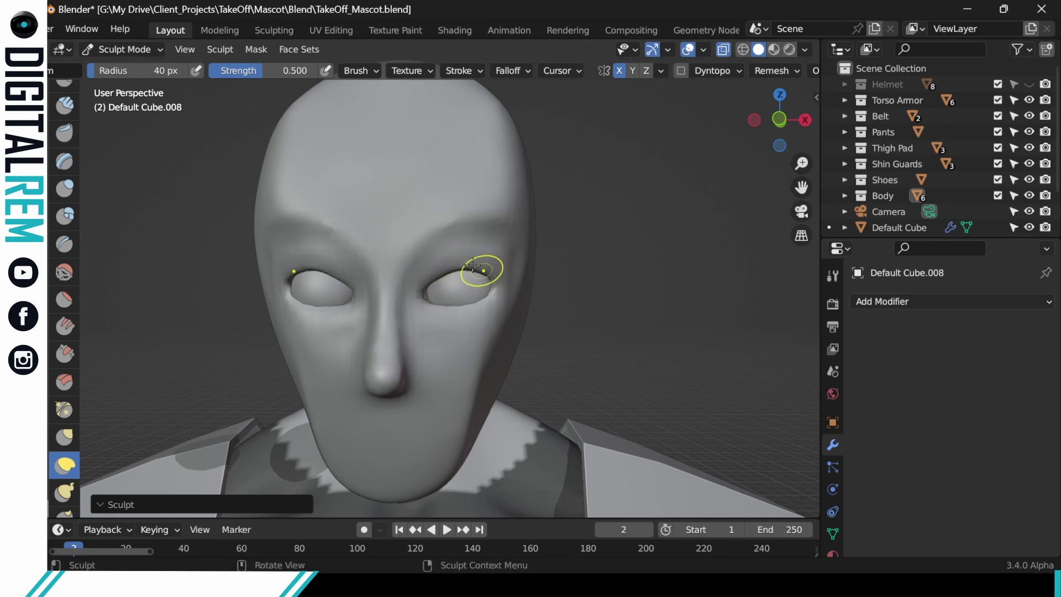
left_click_drag(459, 271, 470, 267)
left_click_drag(471, 268, 490, 293)
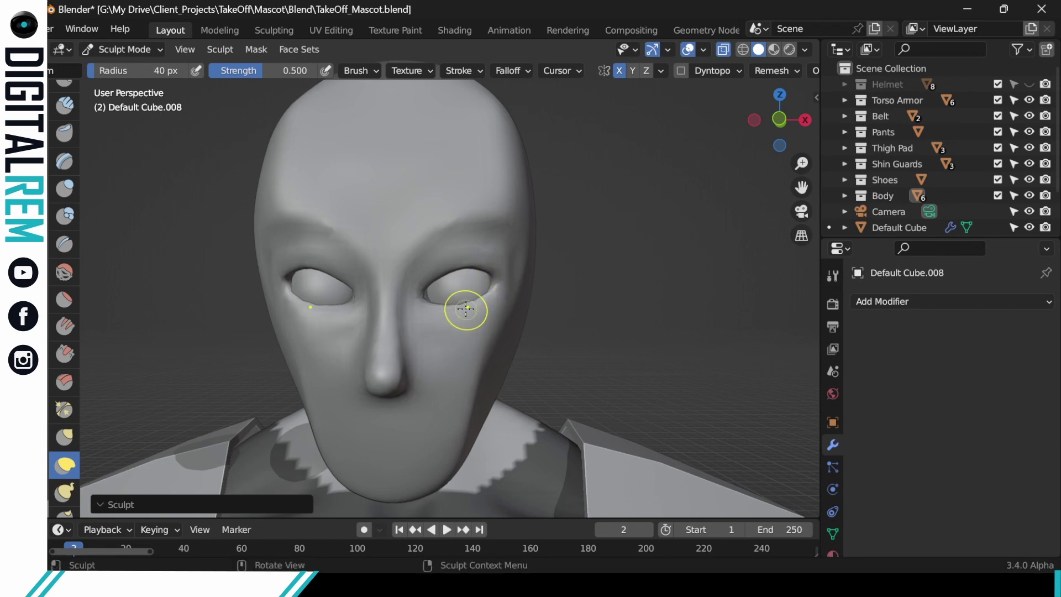
left_click_drag(466, 309, 460, 308)
left_click_drag(472, 304, 472, 303)
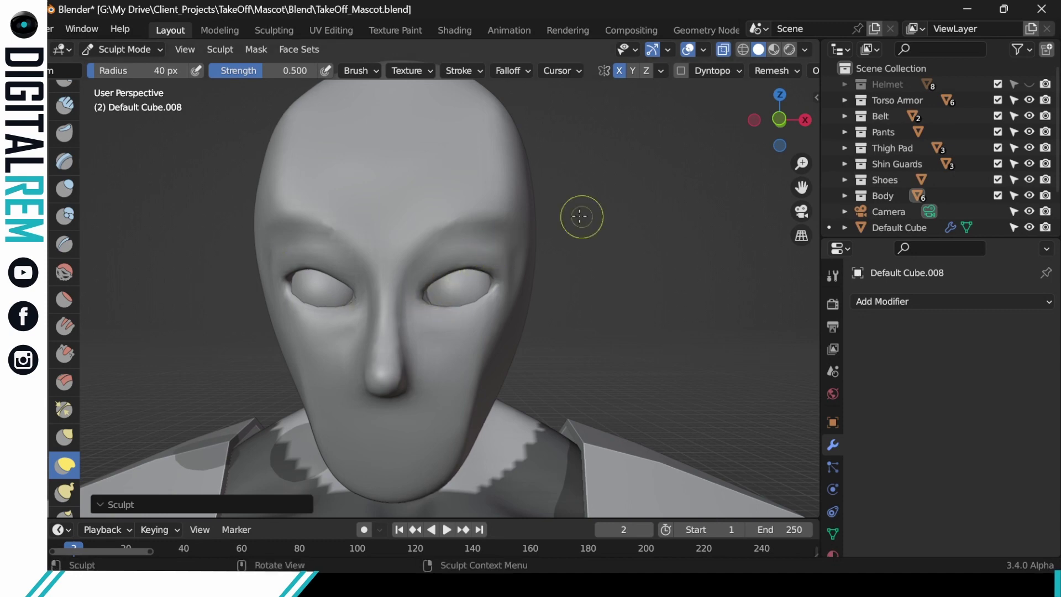
Step: Fit the inner eye corners and adjoining lid edges against the eyeballs from a three-quarter view
mouse_move(571, 258)
middle_mouse_down()
mouse_move(572, 301)
mouse_move(580, 264)
mouse_move(563, 374)
mouse_move(600, 256)
middle_mouse_up()
scroll(600, 256, "up", 5)
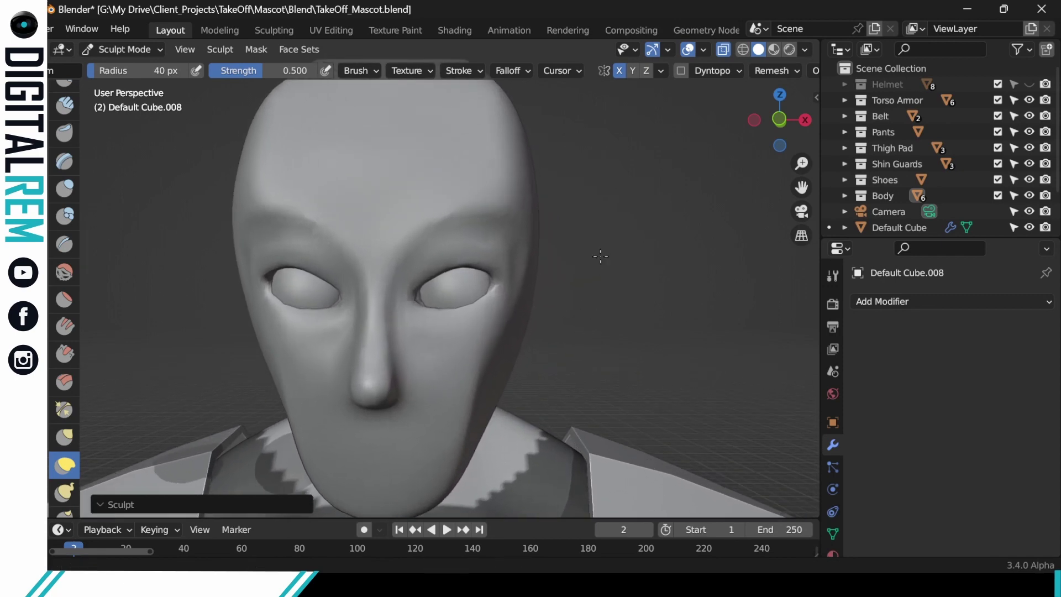
scroll(600, 256, "down", 2)
mouse_move(511, 279)
middle_mouse_down()
mouse_move(438, 282)
mouse_move(403, 299)
middle_mouse_up()
left_click_drag(401, 298, 395, 303)
left_click_drag(395, 300, 402, 295)
left_click_drag(394, 302, 408, 283)
middle_click_drag(407, 283, 414, 236)
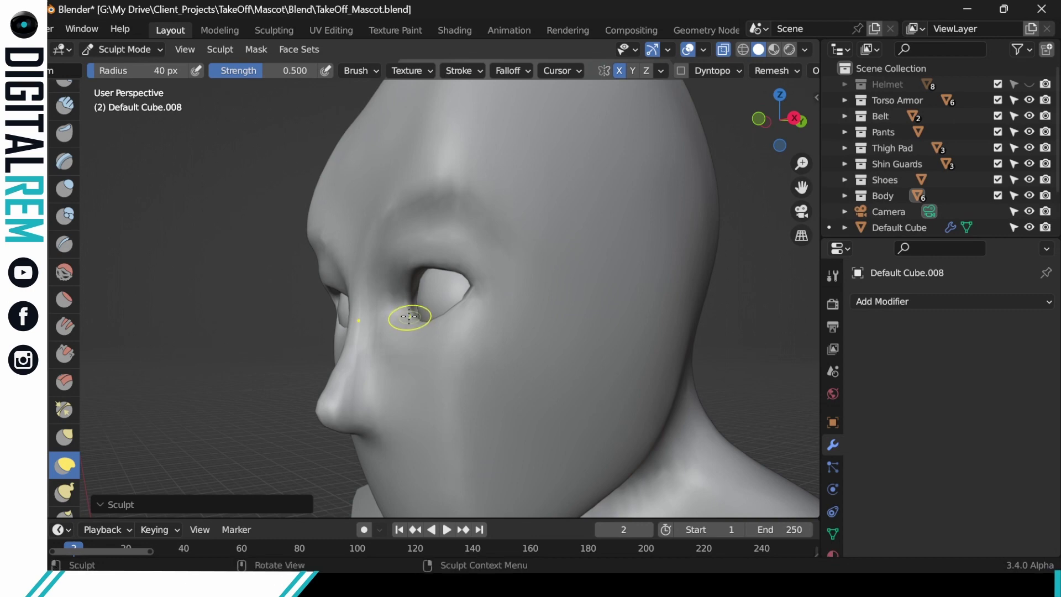
left_click_drag(409, 316, 412, 275)
left_click_drag(413, 272, 426, 275)
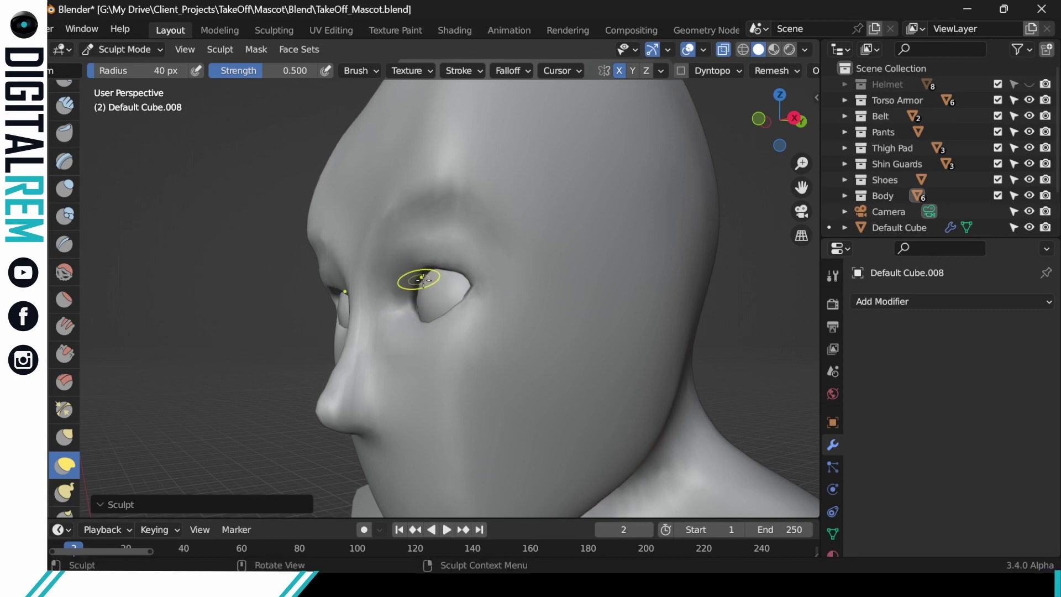
Step: Adjust the upper eyelids around the eyeballs in side view and stretch the outer eye corners back toward the temples
mouse_move(436, 260)
middle_mouse_down()
mouse_move(436, 277)
mouse_move(412, 273)
mouse_move(425, 265)
middle_mouse_up()
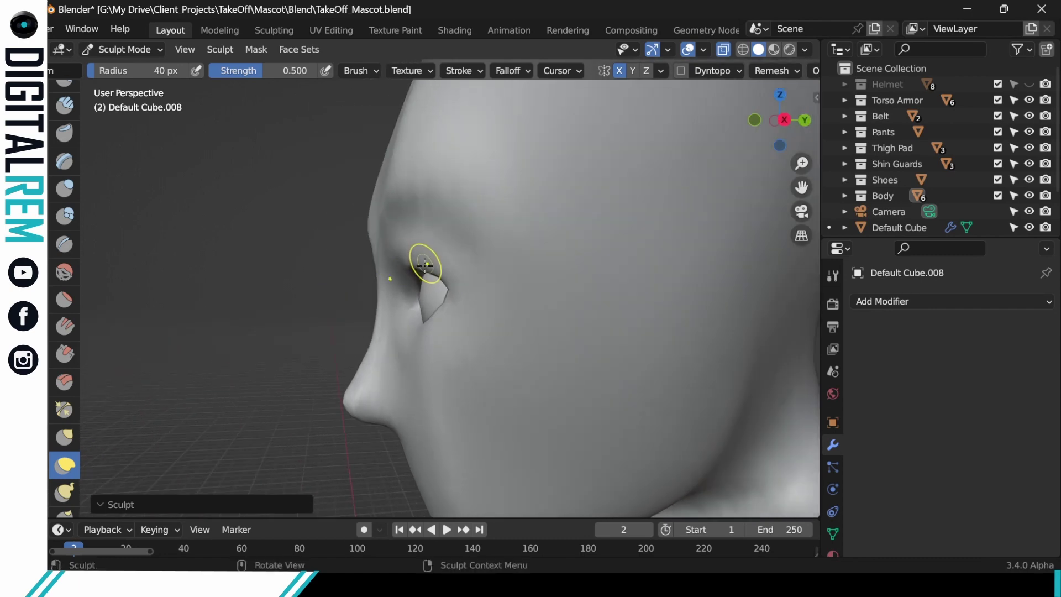
left_click_drag(417, 268, 421, 270)
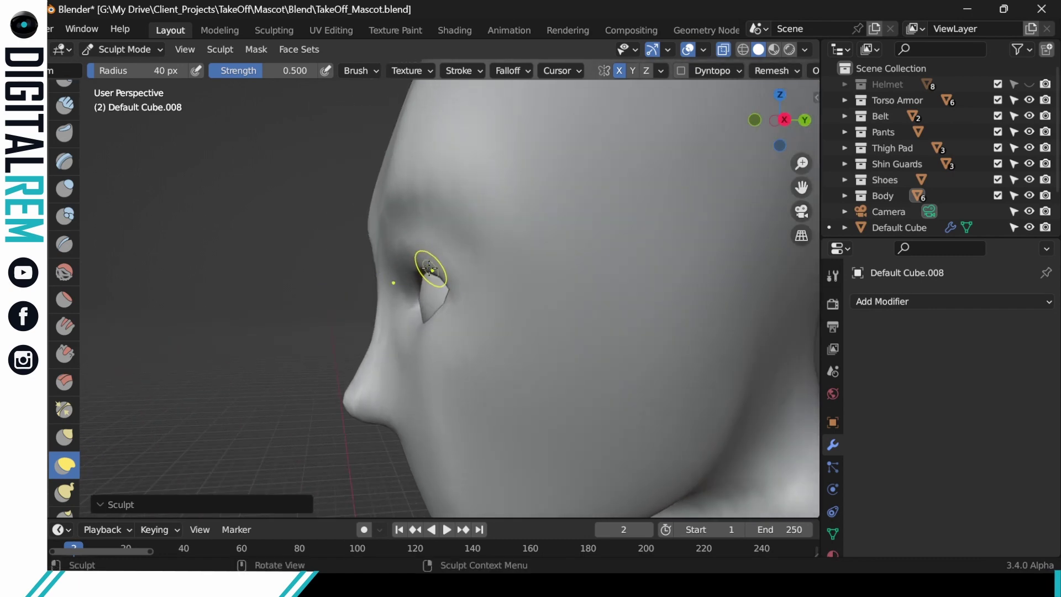
mouse_move(431, 270)
middle_mouse_down()
mouse_move(498, 277)
mouse_move(413, 269)
middle_mouse_up()
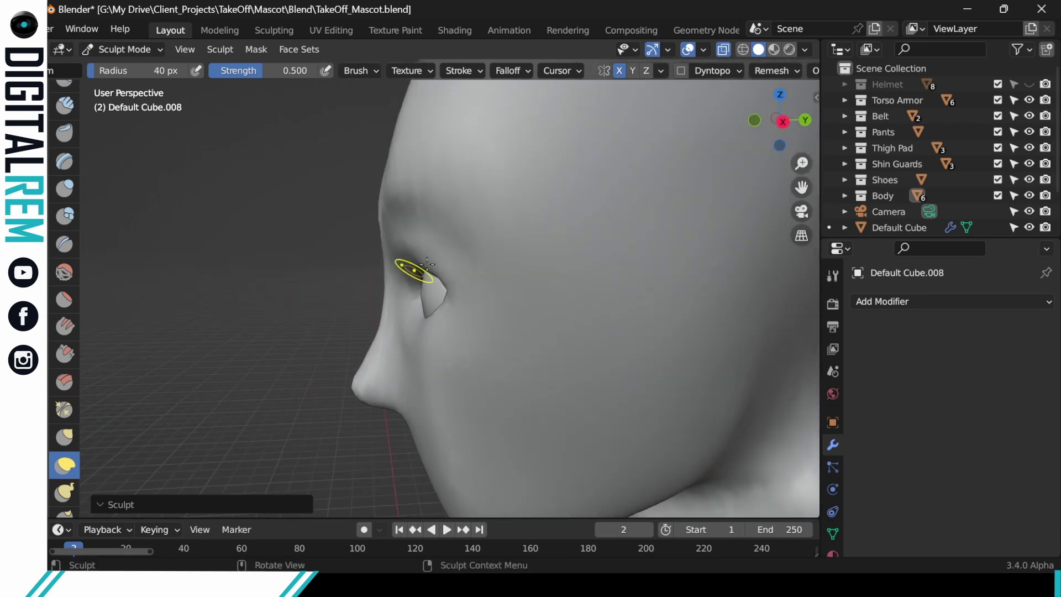
left_click_drag(433, 271, 433, 274)
mouse_move(433, 275)
left_mouse_down()
mouse_move(445, 315)
mouse_move(426, 318)
mouse_move(459, 288)
left_mouse_up()
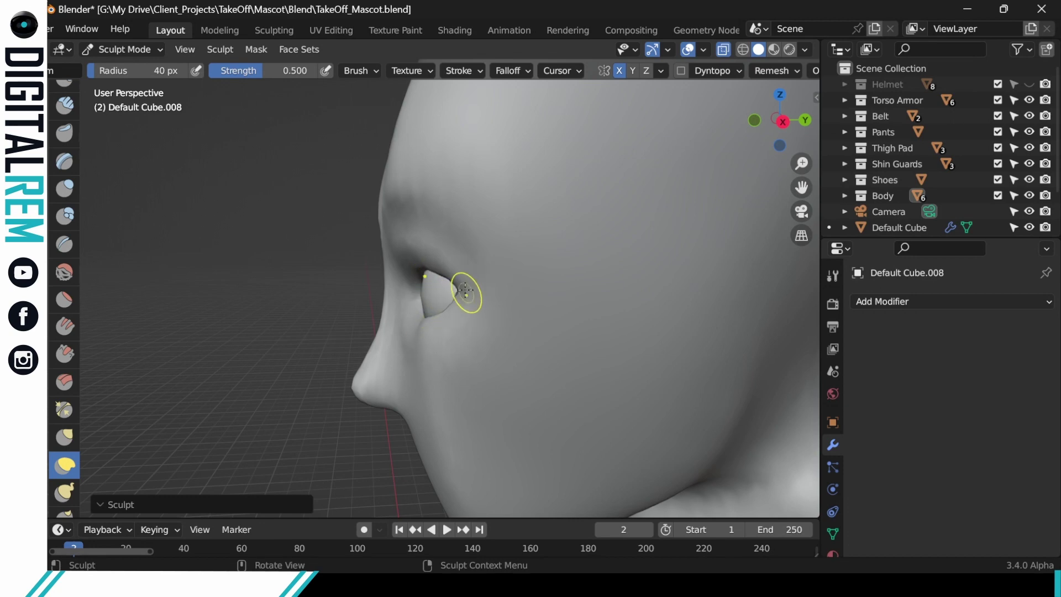
Step: Refine the outer eye corners, the upper lid curve and the lower lid edges with small Elastic Deform strokes
mouse_move(462, 289)
middle_mouse_down()
mouse_move(583, 267)
mouse_move(514, 270)
middle_mouse_up()
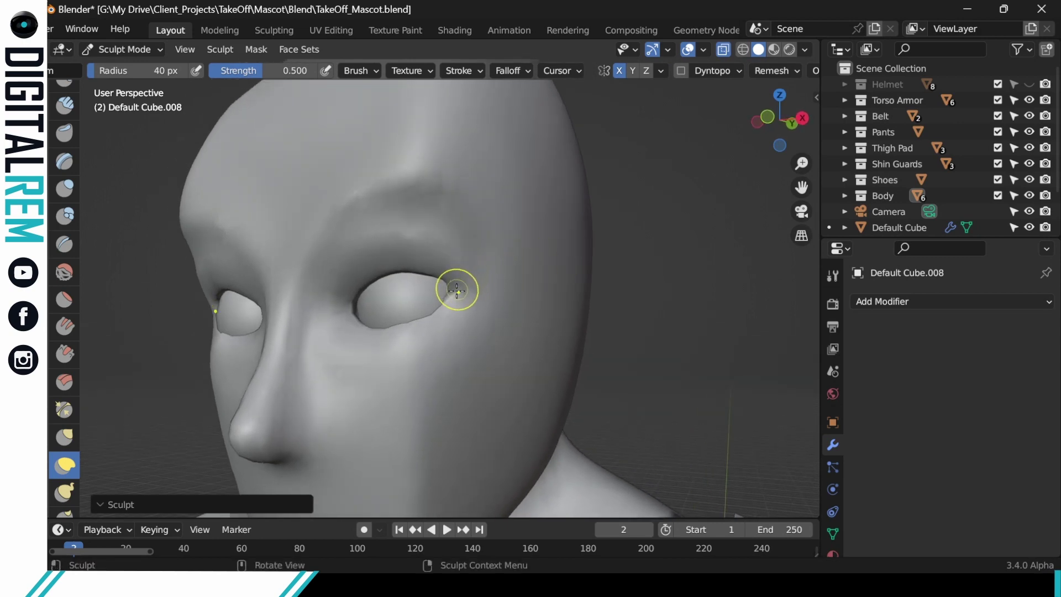
left_click_drag(456, 288, 448, 295)
middle_click_drag(452, 285, 441, 238)
left_click_drag(417, 270, 424, 274)
mouse_move(442, 283)
middle_mouse_down()
mouse_move(526, 254)
mouse_move(516, 297)
mouse_move(525, 308)
mouse_move(576, 289)
middle_mouse_up()
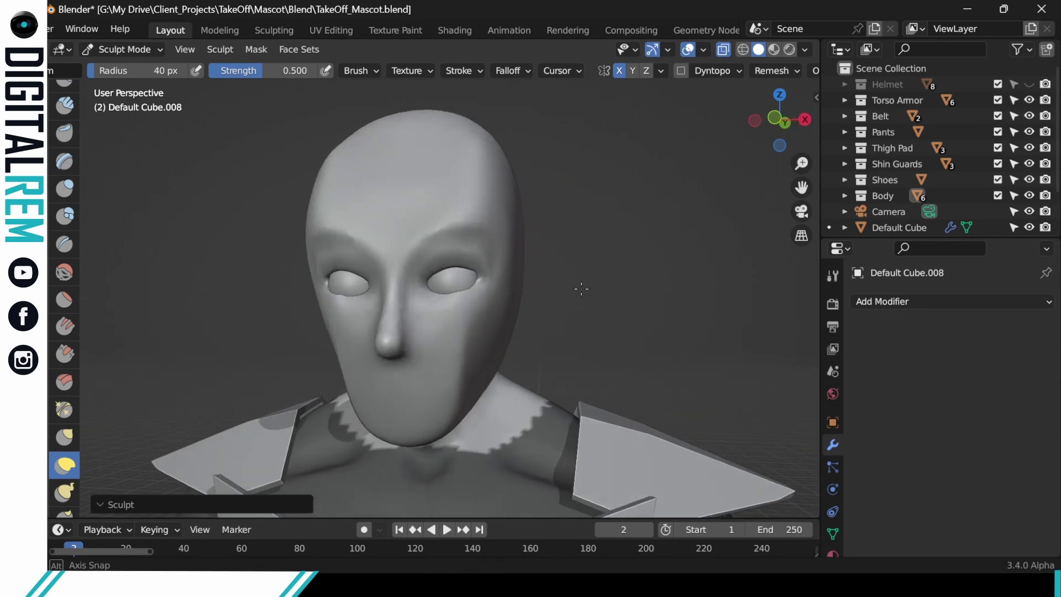
left_click_drag(462, 293, 461, 293)
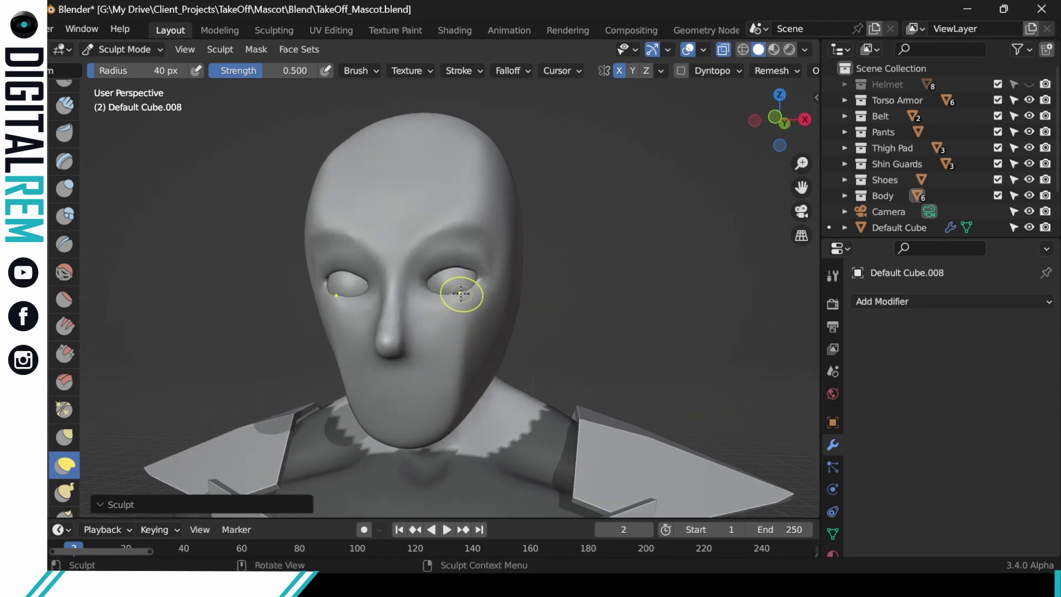
Step: Carve a crease under the brows and build up the upper lid area with Clay Strips at 20 px radius and 0.600 strength
mouse_move(459, 291)
middle_mouse_down()
mouse_move(479, 276)
mouse_move(442, 253)
mouse_move(474, 286)
mouse_move(600, 246)
mouse_move(574, 253)
mouse_move(543, 344)
middle_mouse_up()
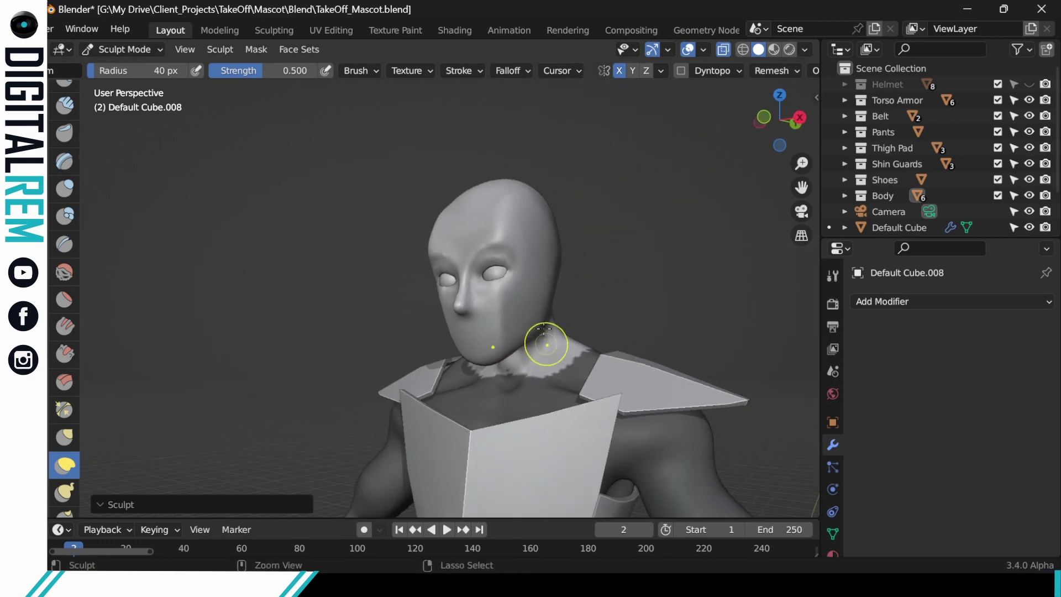
middle_click_drag(569, 275, 554, 223)
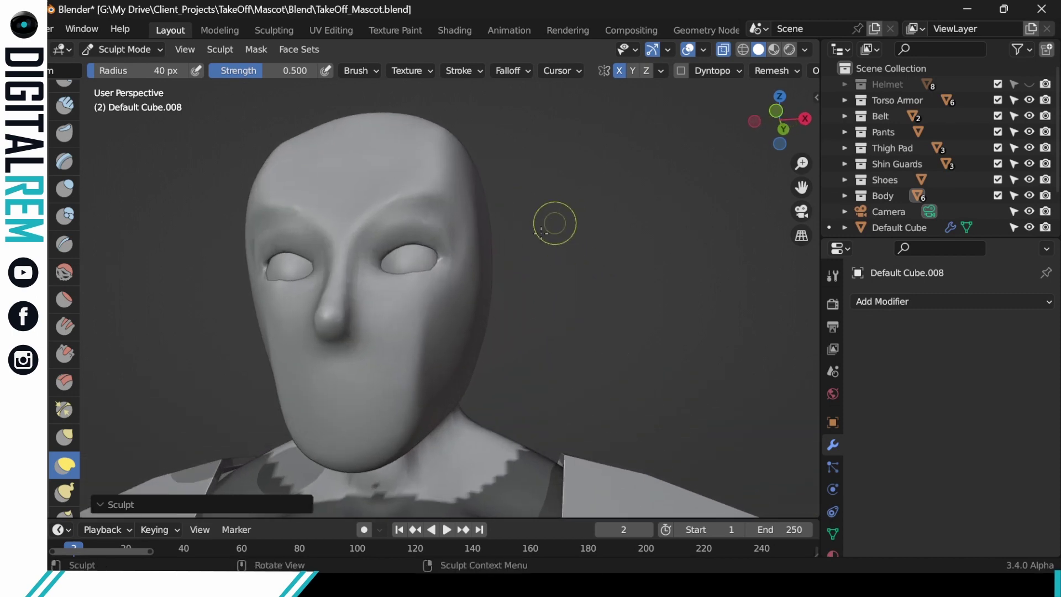
mouse_move(524, 260)
middle_mouse_down("shift")
mouse_move(596, 294)
mouse_move(552, 317)
mouse_move(539, 263)
middle_mouse_up("shift")
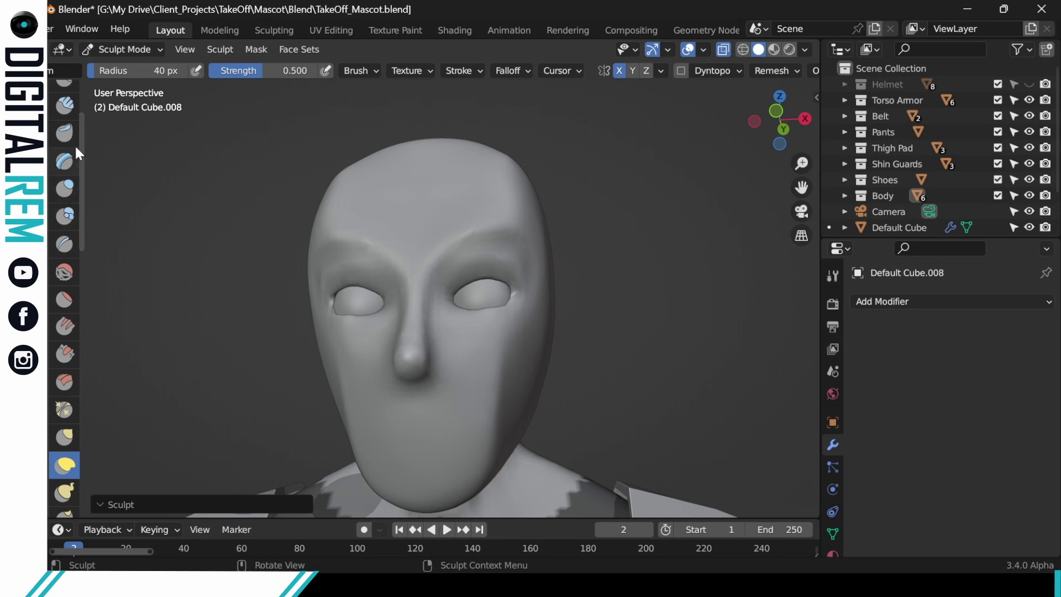
left_click(64, 105)
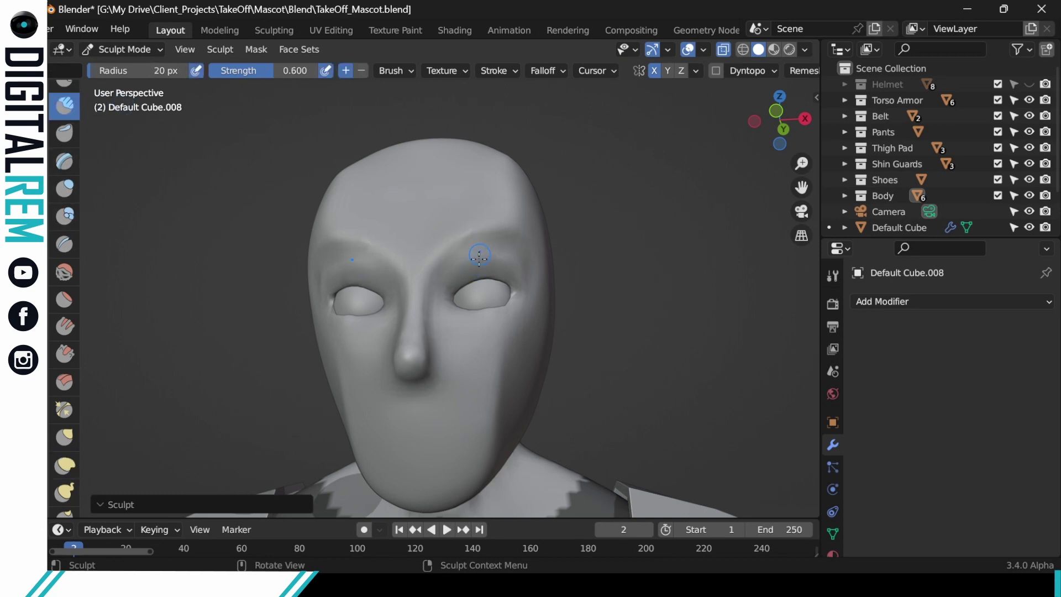
left_click_drag(448, 275, 486, 260, "ctrl")
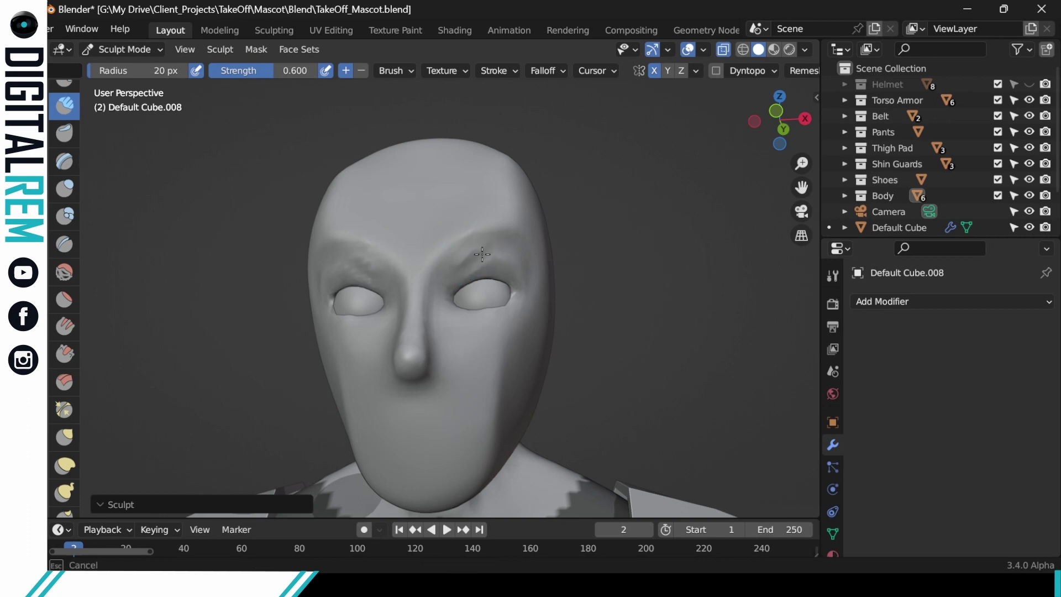
mouse_move(472, 267)
left_mouse_down()
mouse_move(474, 247)
mouse_move(471, 256)
mouse_move(514, 264)
mouse_move(481, 244)
mouse_move(442, 260)
mouse_move(514, 257)
mouse_move(516, 239)
left_mouse_up()
middle_click_drag(515, 239, 525, 251)
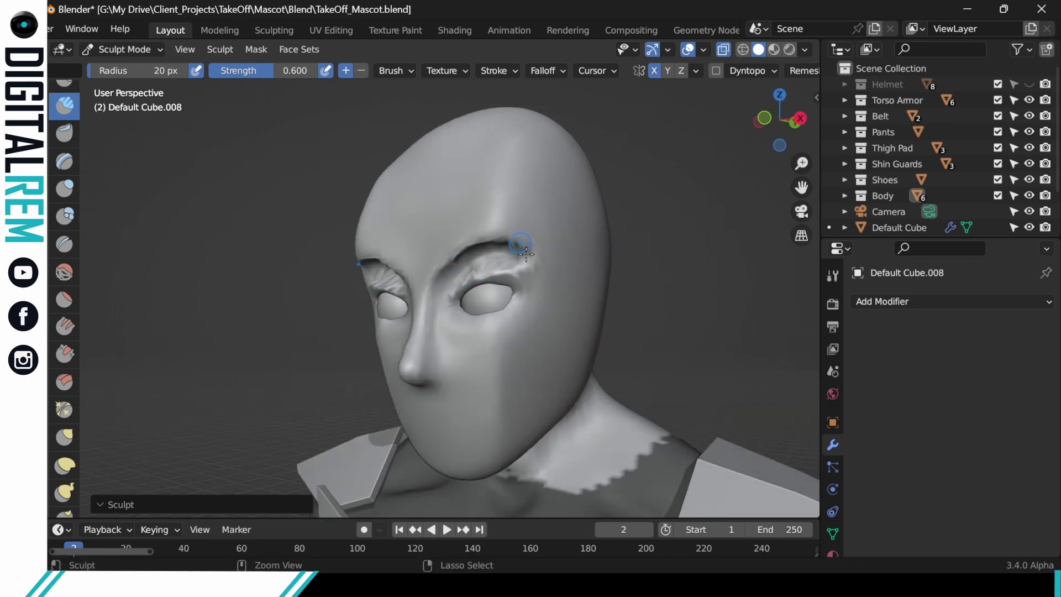
Step: Build a raised rim along the upper eyelids with Clay Strips, undoing one stroke and reworking the outer corners
mouse_move(467, 326)
middle_mouse_down()
mouse_move(499, 335)
mouse_move(474, 338)
middle_mouse_up()
left_click_drag(466, 298, 490, 279)
mouse_move(490, 279)
middle_mouse_down()
mouse_move(557, 265)
mouse_move(557, 254)
mouse_move(503, 280)
middle_mouse_up()
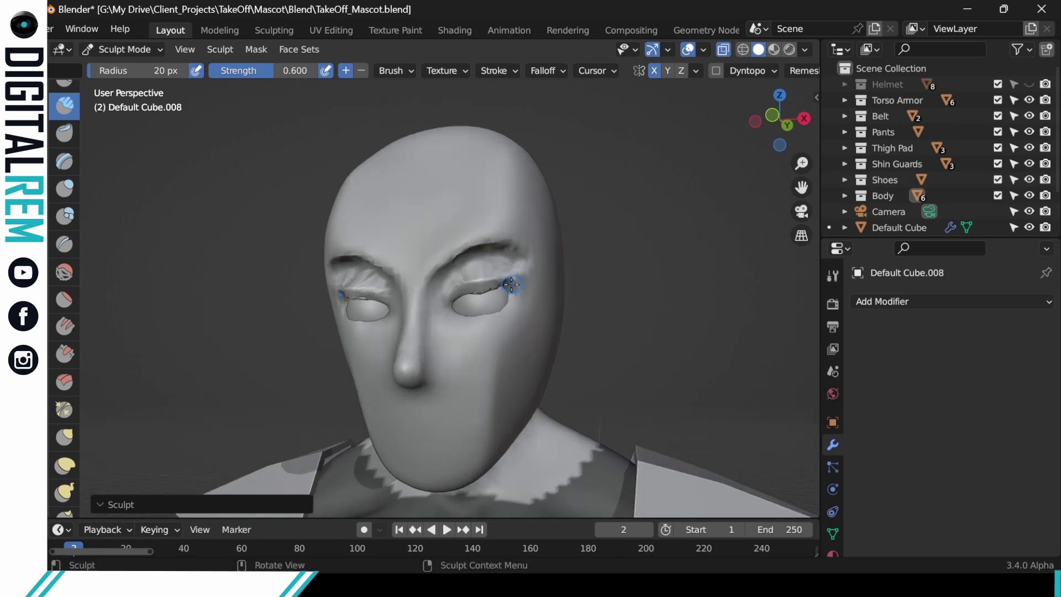
key("ctrl+z")
left_click_drag(508, 286, 512, 274)
middle_click_drag(526, 268, 459, 301)
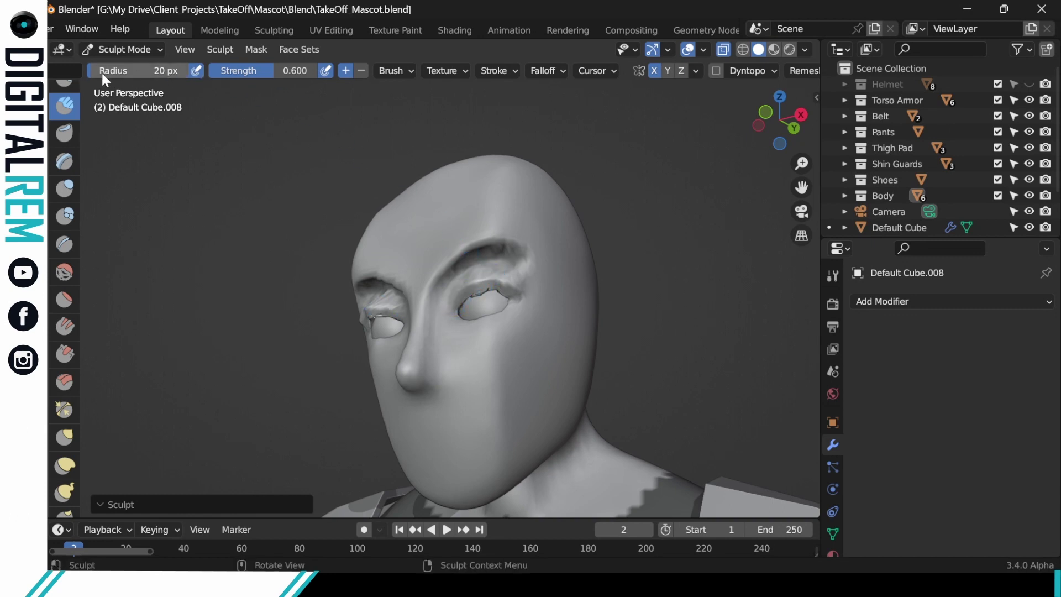
Step: Set the Clay Strips radius to 7 px and build up thin rims along the upper and lower eyelids
left_click_drag(102, 73, 91, 76)
scroll(91, 74, "up", 3, "ctrl")
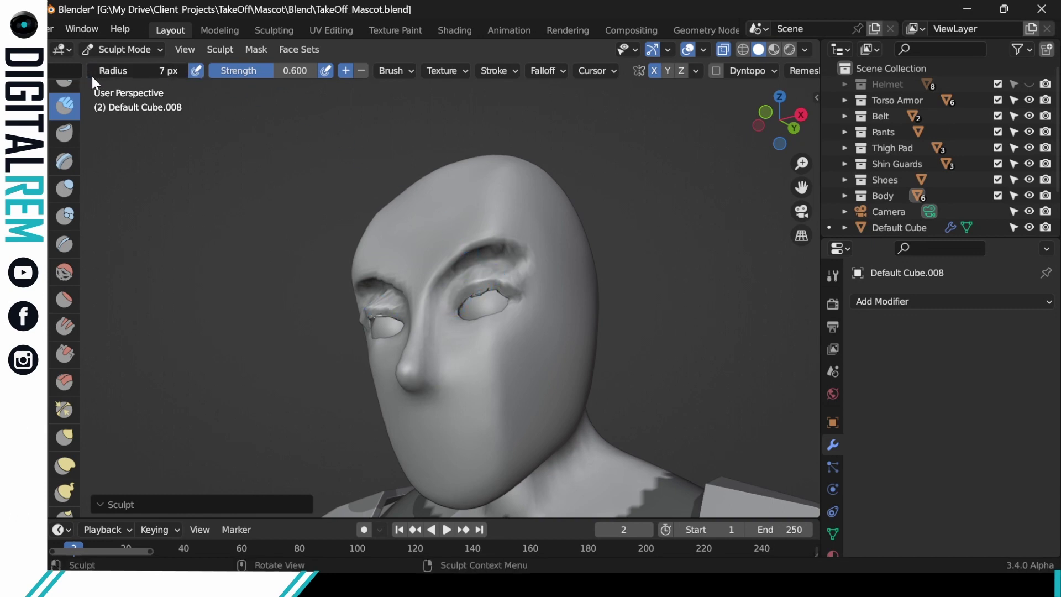
mouse_move(469, 301)
left_mouse_down()
mouse_move(474, 288)
mouse_move(507, 298)
left_mouse_up()
mouse_move(458, 320)
left_mouse_down()
mouse_move(483, 317)
mouse_move(471, 321)
left_mouse_up()
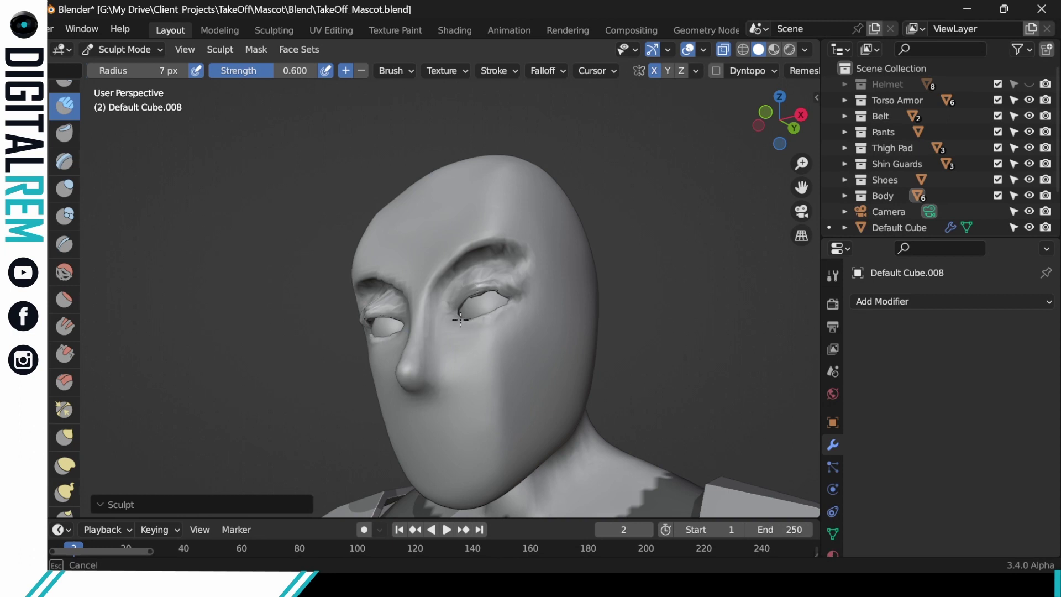
left_click_drag(492, 315, 492, 317)
mouse_move(492, 318)
middle_mouse_down()
mouse_move(538, 307)
mouse_move(464, 315)
middle_mouse_up()
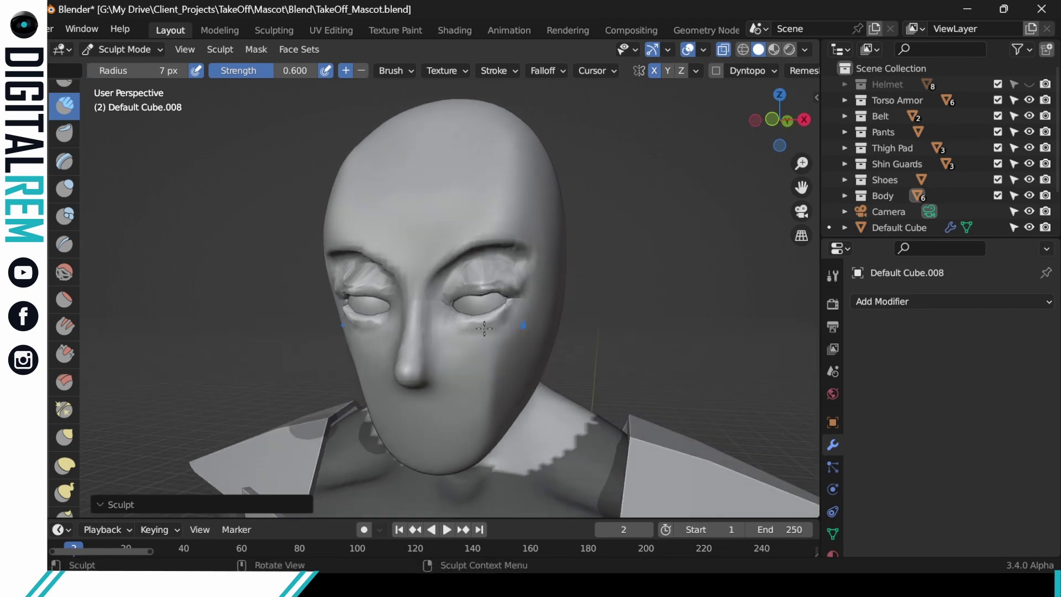
left_click_drag(459, 316, 456, 325)
middle_click_drag(504, 243, 504, 283)
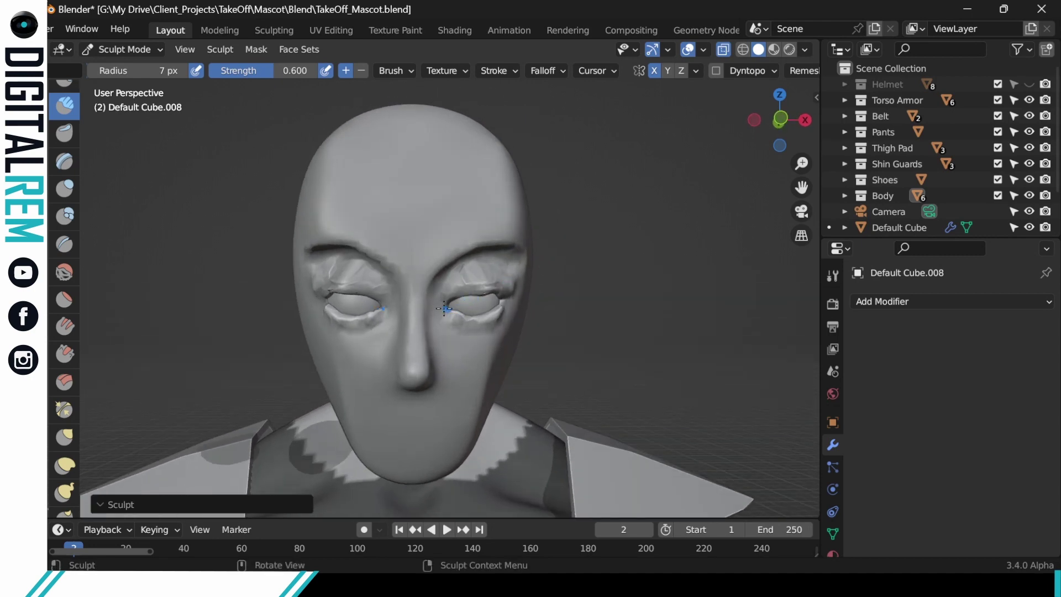
Step: Build up the inner and outer eye corners and lower lid edges with Clay Strips at 7 px, and remesh the head
left_click_drag(447, 308, 458, 305)
middle_click_drag(544, 264, 516, 271)
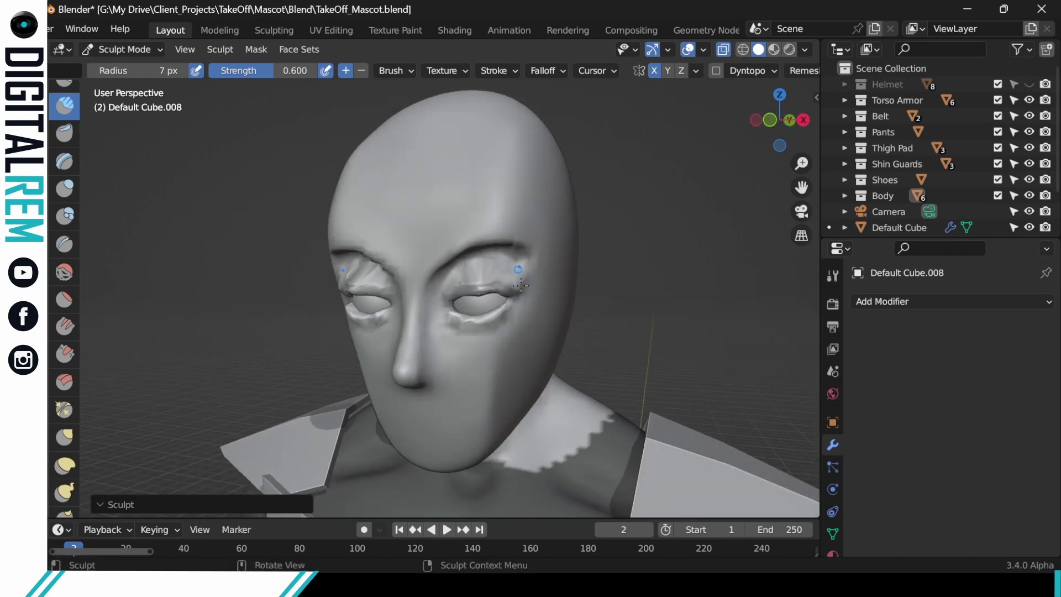
left_click_drag(510, 302, 513, 301)
mouse_move(530, 270)
middle_mouse_down()
mouse_move(520, 239)
mouse_move(557, 246)
mouse_move(585, 225)
mouse_move(552, 242)
middle_mouse_up()
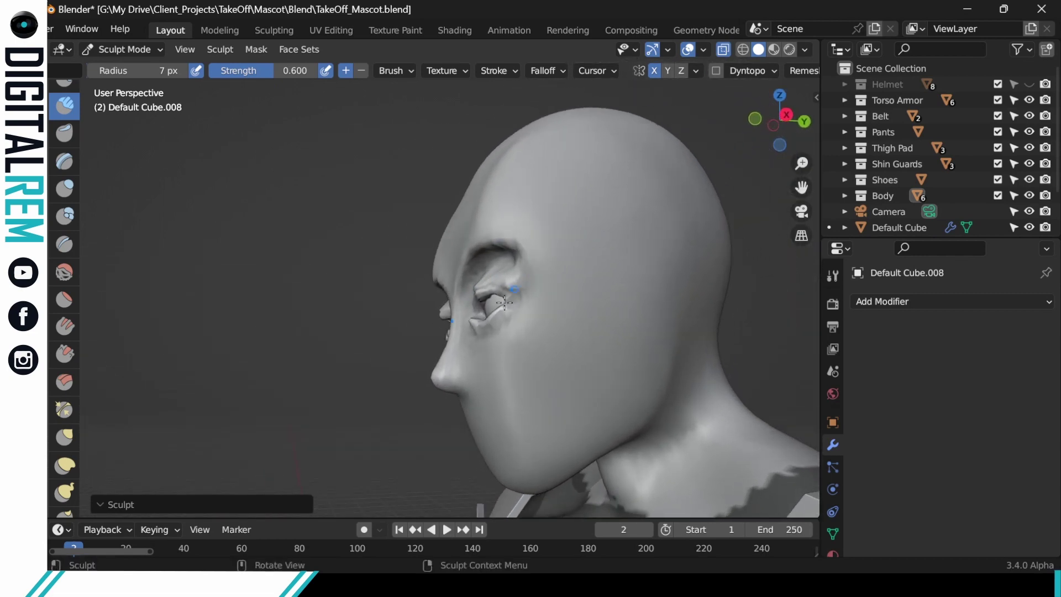
mouse_move(476, 322)
left_mouse_down()
mouse_move(484, 328)
mouse_move(489, 313)
left_mouse_up()
left_click(803, 71)
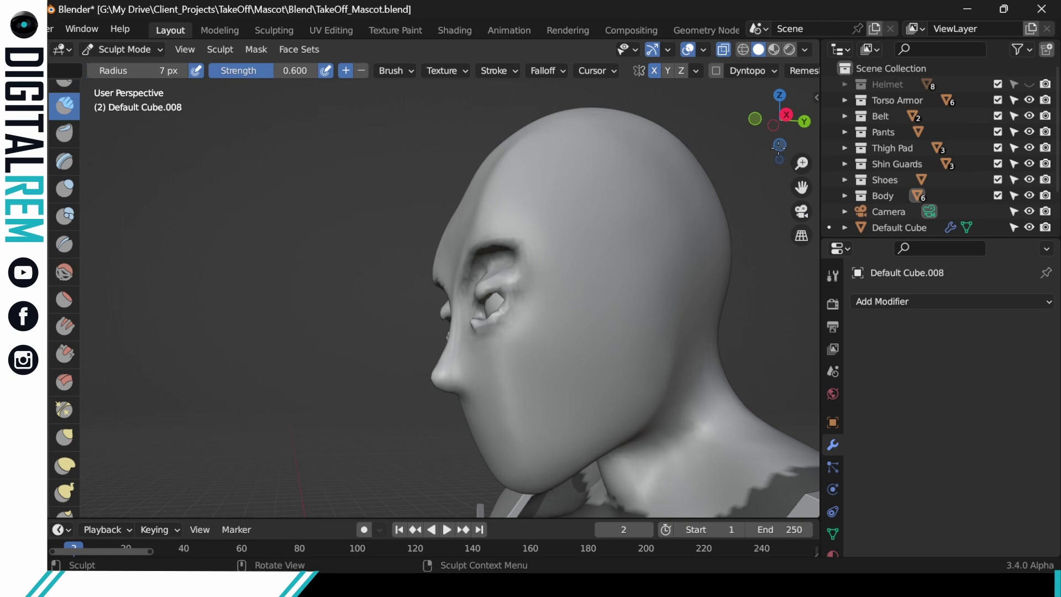
Step: Set the Smooth brush radius to 30 px and soften the brow creases and upper lid area at 0.189 strength
left_click(64, 276)
middle_click_drag(508, 276, 526, 277)
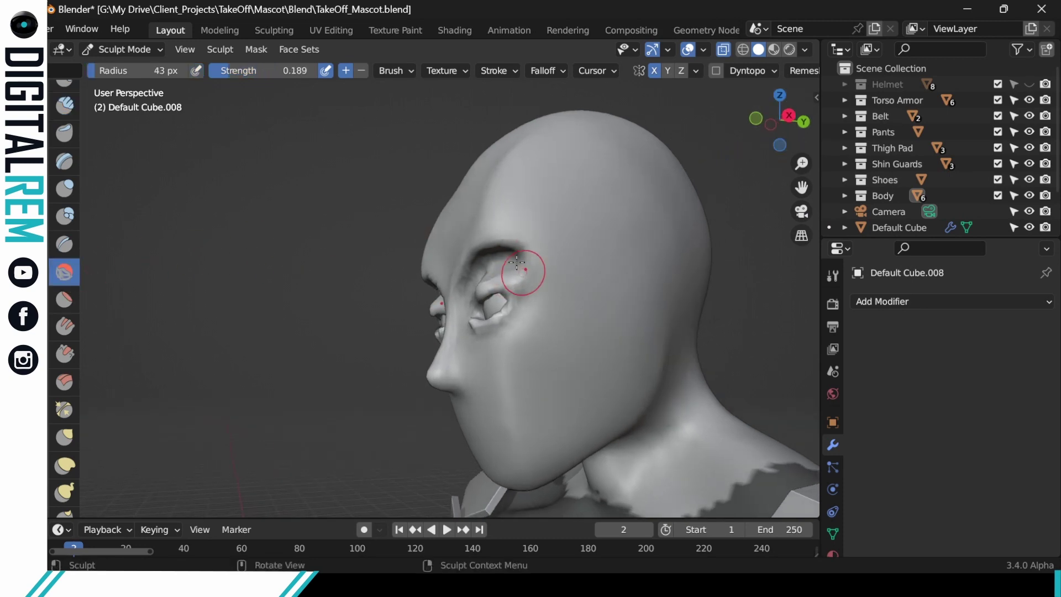
left_click_drag(95, 75, 91, 71)
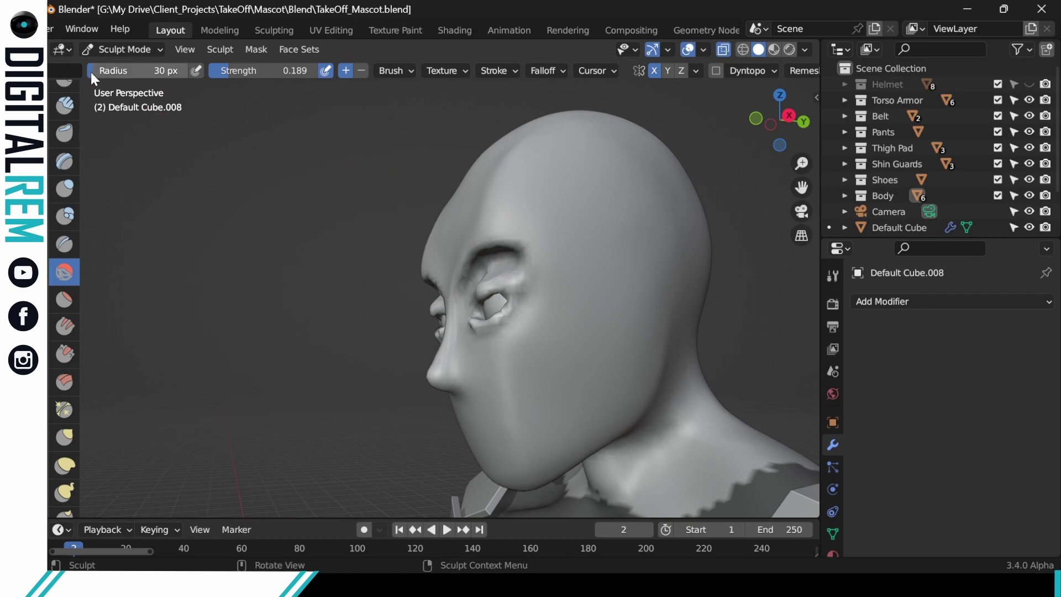
left_click_drag(516, 274, 517, 268)
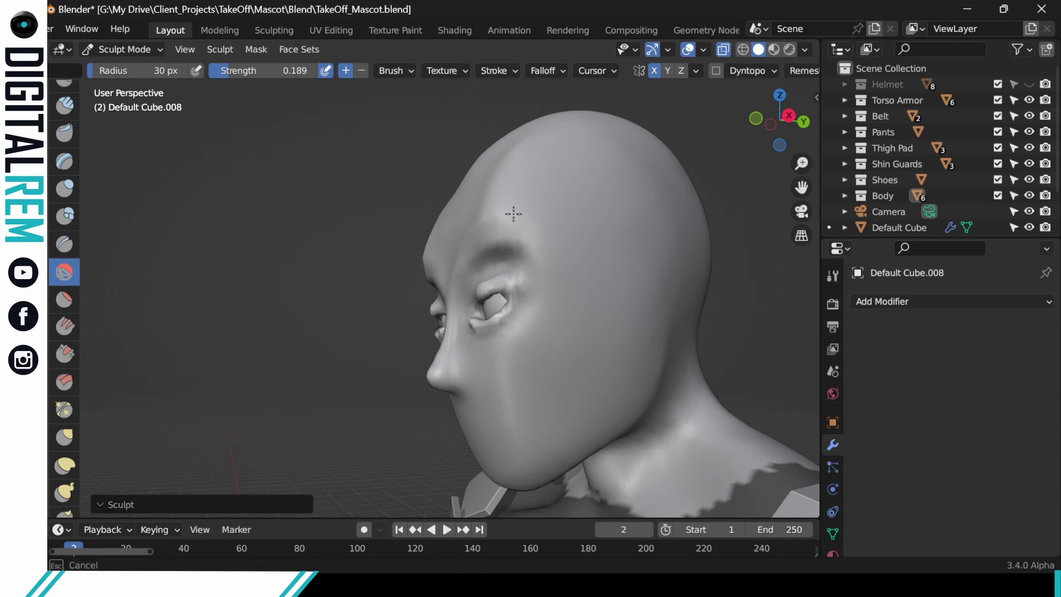
middle_click_drag(513, 213, 481, 239)
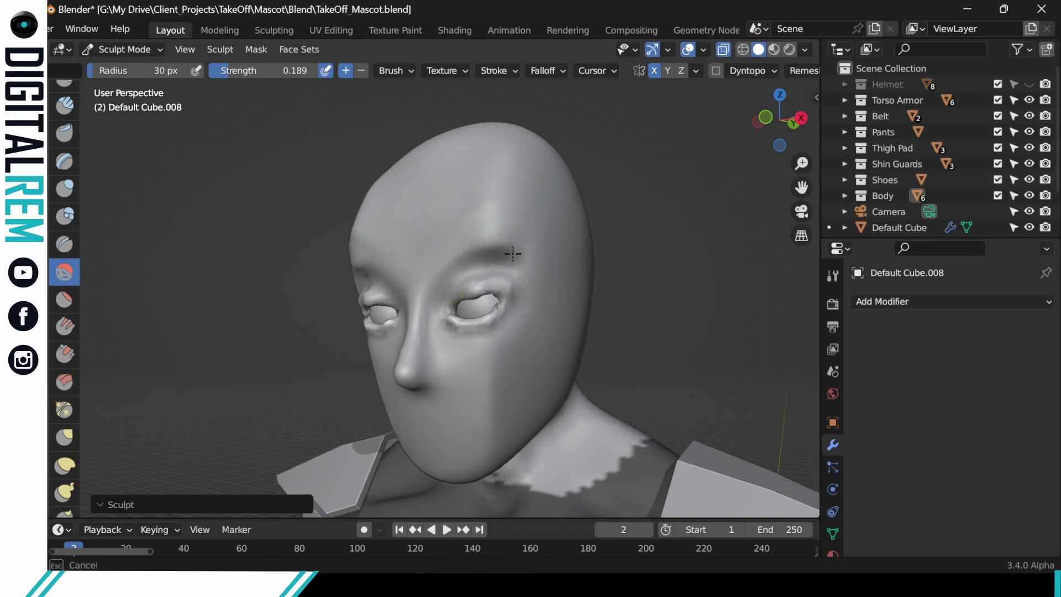
left_click_drag(512, 254, 524, 235)
Step: Smooth the brow ridges and the hollows above the eyes from several angles, undoing the last two strokes
middle_click_drag(547, 208, 485, 210)
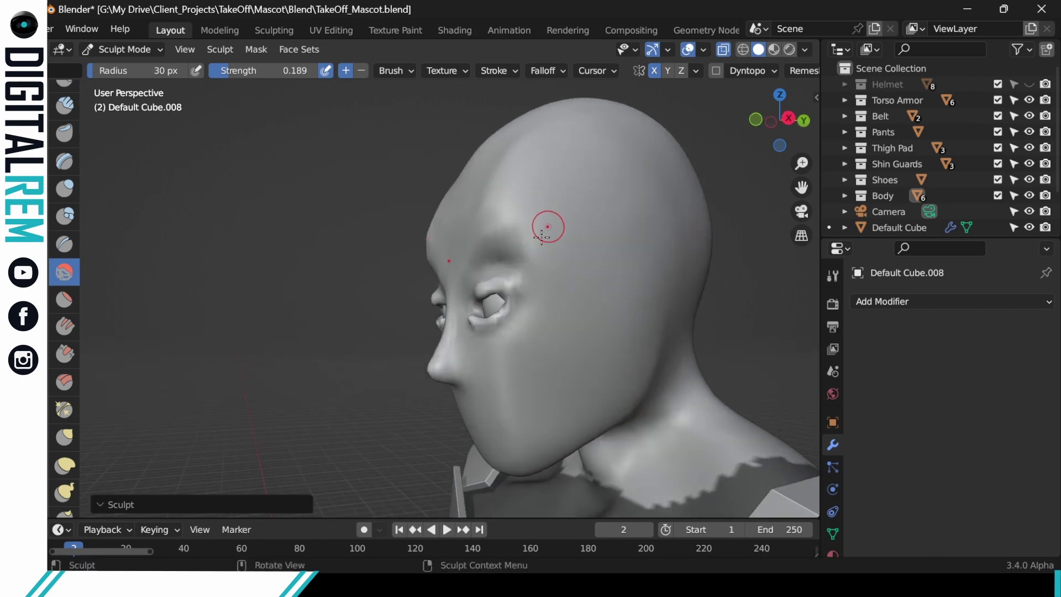
middle_click_drag(547, 233, 693, 196)
left_click_drag(491, 228, 508, 243)
middle_click_drag(514, 241, 470, 227)
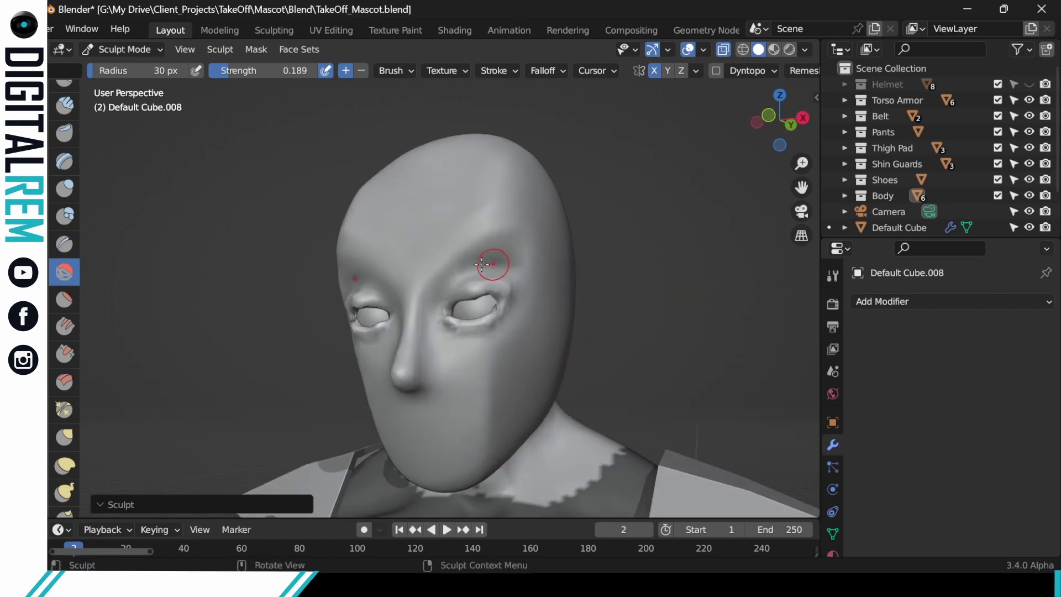
left_click_drag(488, 264, 505, 255)
mouse_move(505, 254)
middle_mouse_down()
mouse_move(464, 247)
mouse_move(500, 235)
mouse_move(641, 243)
middle_mouse_up()
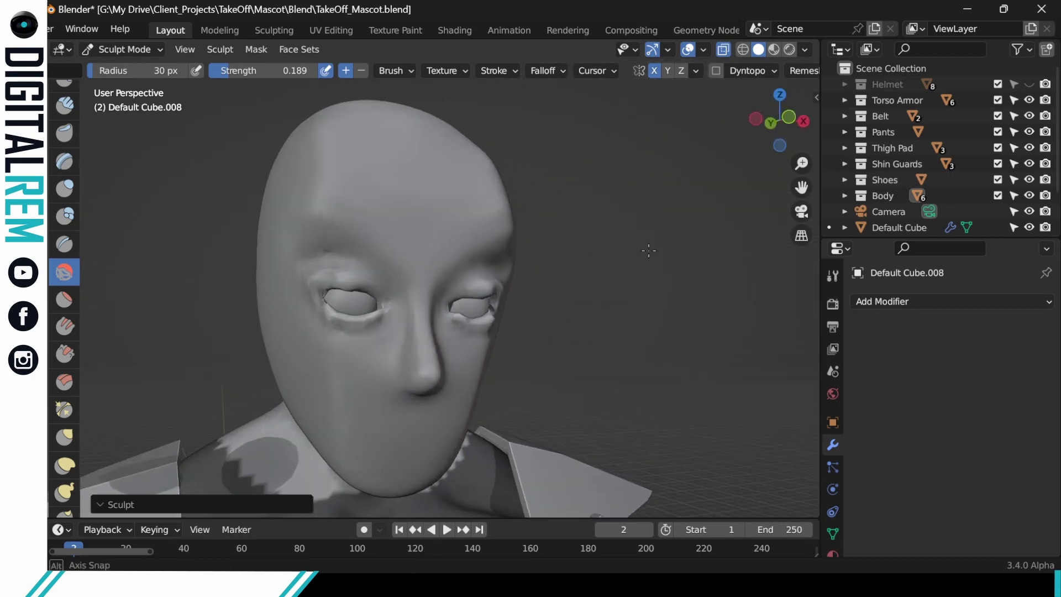
left_click_drag(495, 225, 492, 217)
key("ctrl+z")
key("ctrl+z")
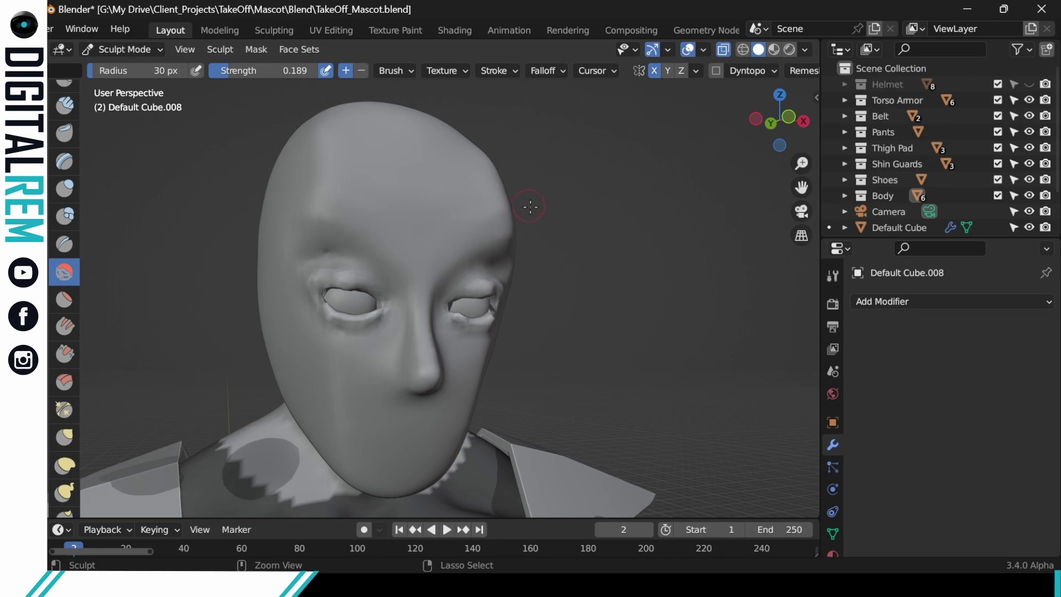
Step: Smooth the forehead surface down to the top of the brows
middle_click_drag(550, 214, 483, 220)
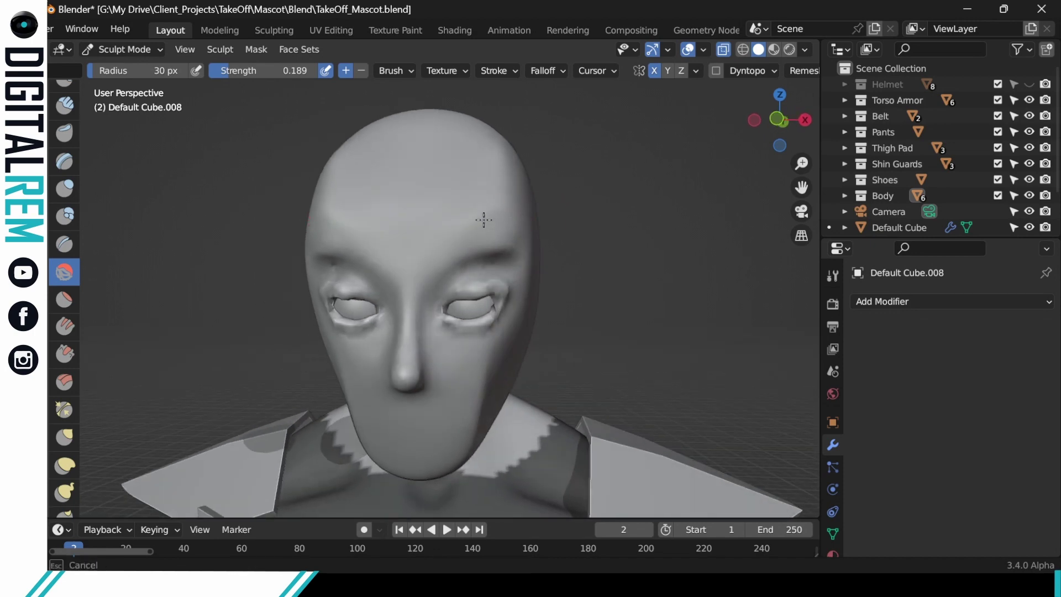
left_click_drag(473, 233, 474, 221)
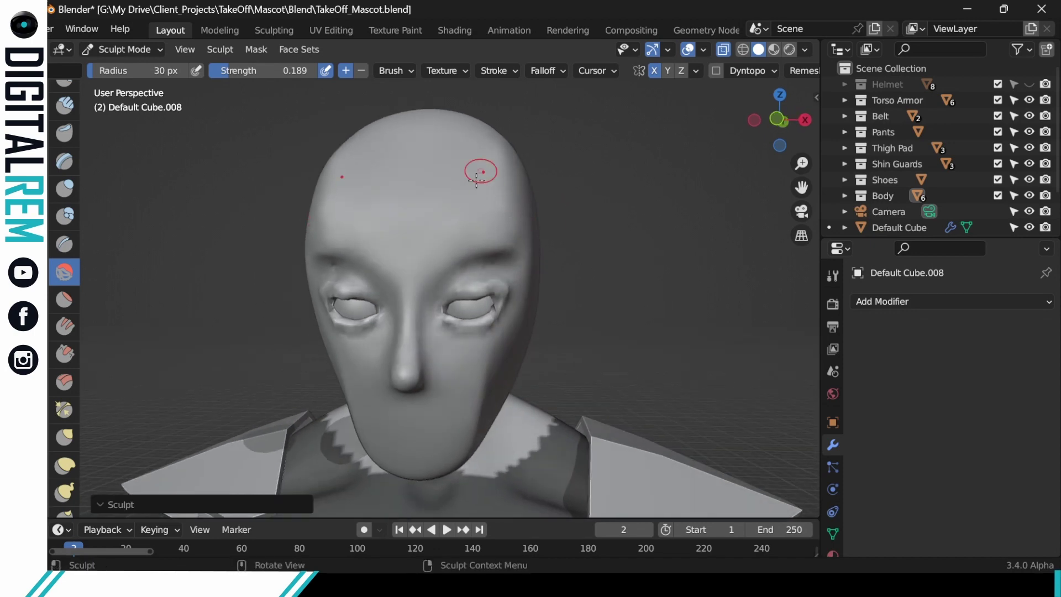
left_click_drag(480, 171, 464, 222)
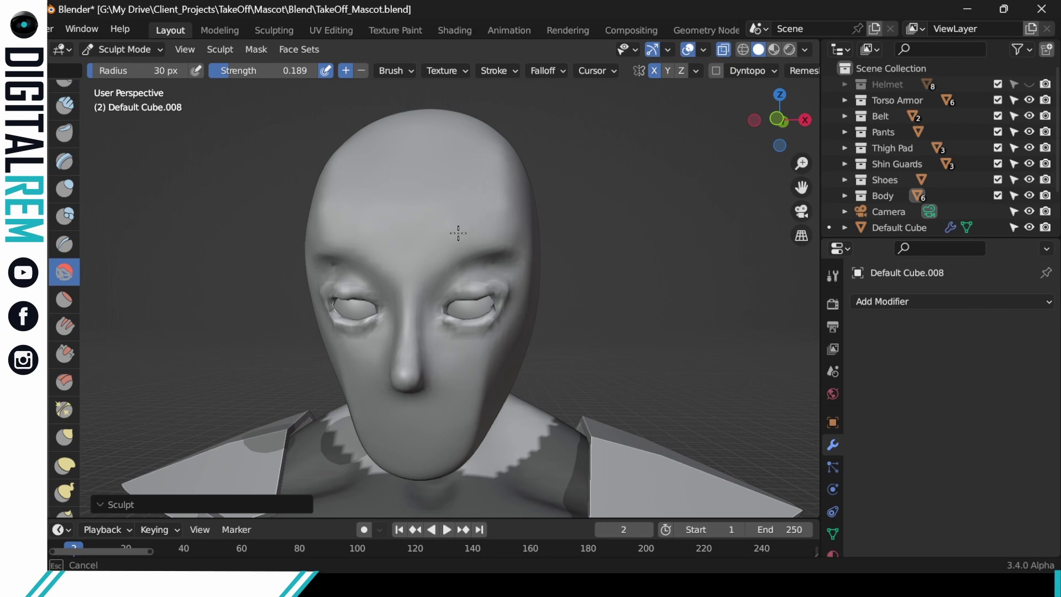
Step: Build up the inner brow ridges and their transition into the nose bridge with Clay Strips at 7 px radius
middle_click_drag(430, 239, 533, 229)
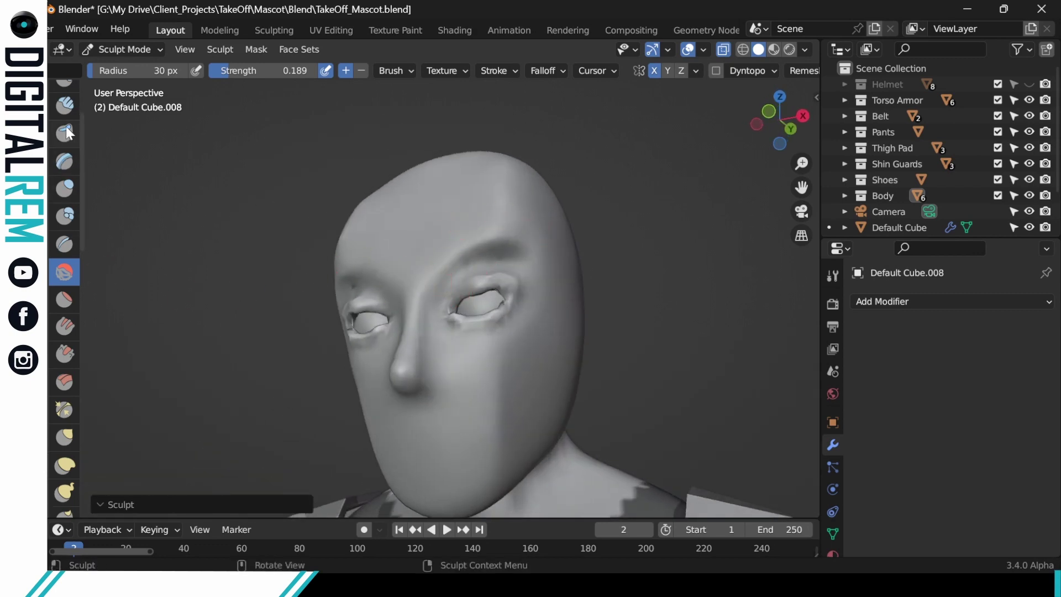
left_click(64, 105)
mouse_move(469, 245)
left_mouse_down()
mouse_move(415, 281)
mouse_move(486, 237)
mouse_move(426, 271)
left_mouse_up()
mouse_move(413, 313)
left_mouse_down()
mouse_move(414, 282)
mouse_move(467, 230)
left_mouse_up()
middle_click_drag(466, 230, 557, 267)
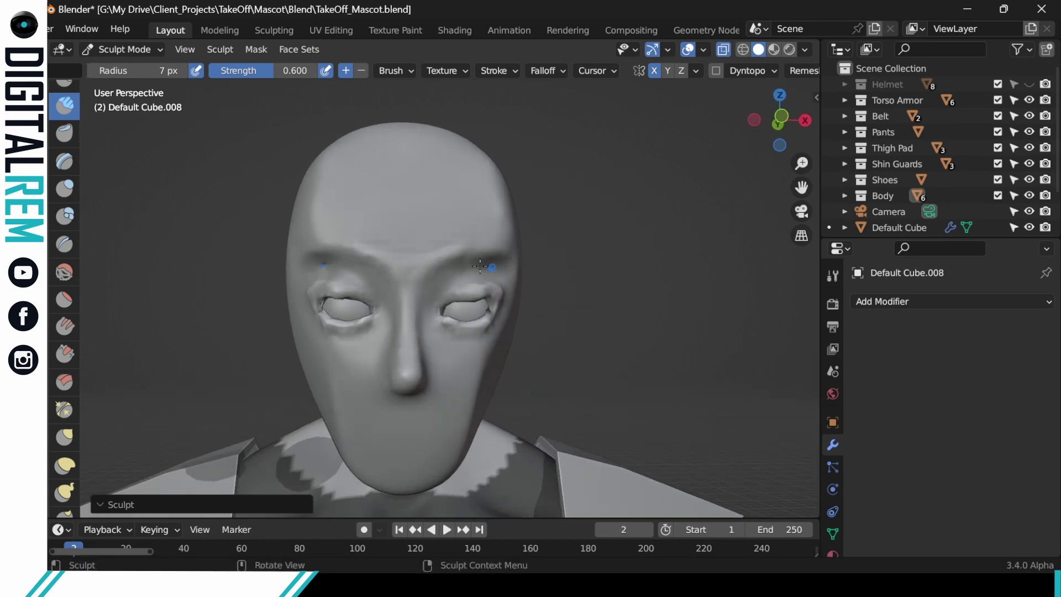
mouse_move(538, 203)
middle_mouse_down()
mouse_move(449, 235)
mouse_move(514, 228)
mouse_move(514, 248)
middle_mouse_up()
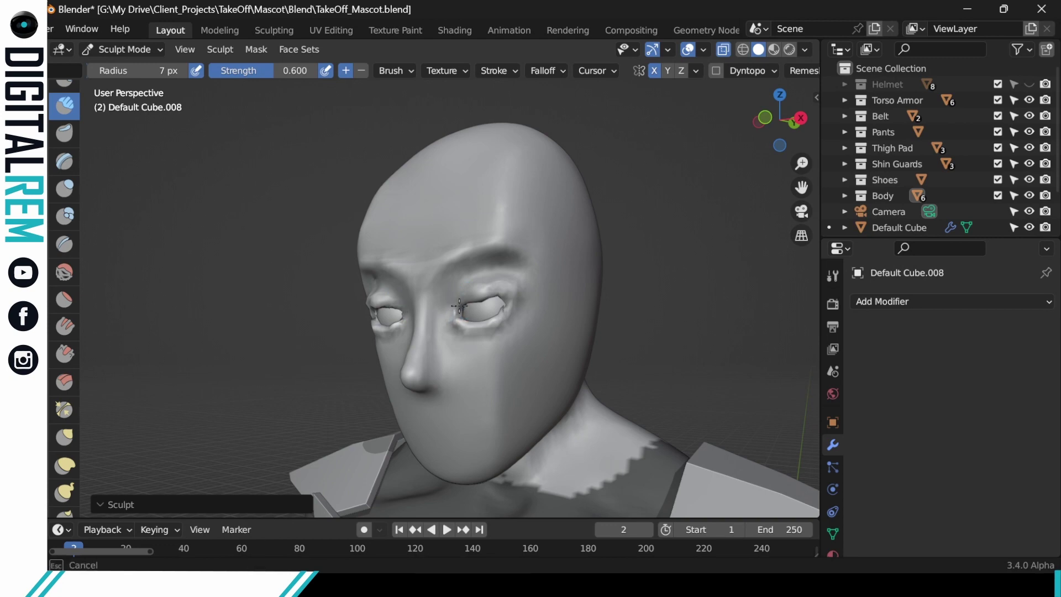
Step: Smooth the rough upper eyelids and outer eye corners with the Smooth brush at 30 px radius
mouse_move(452, 317)
middle_mouse_down()
mouse_move(560, 251)
mouse_move(559, 261)
middle_mouse_up()
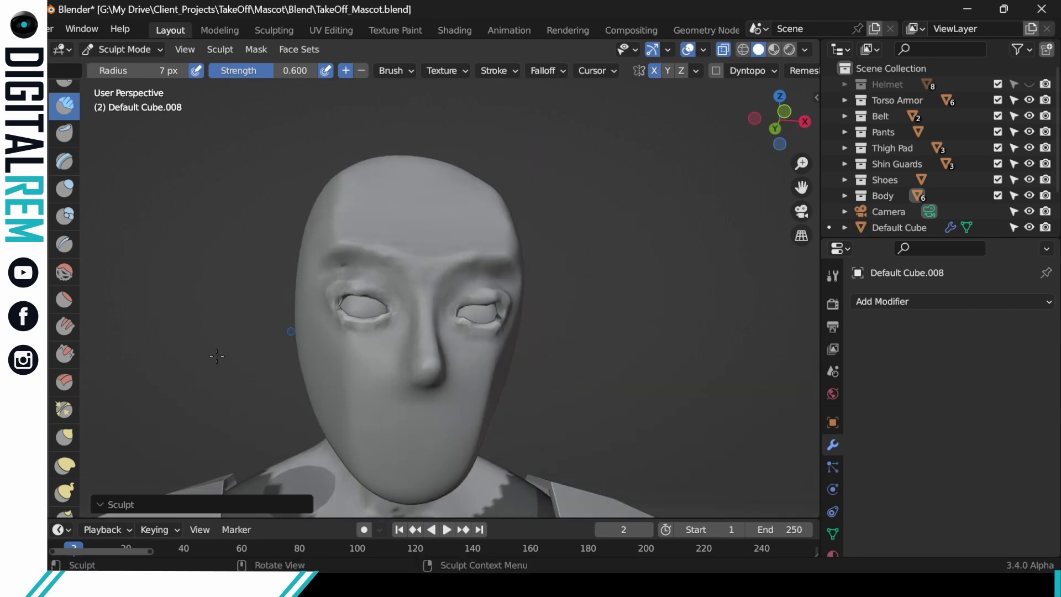
left_click(65, 272)
left_click_drag(474, 288, 469, 291)
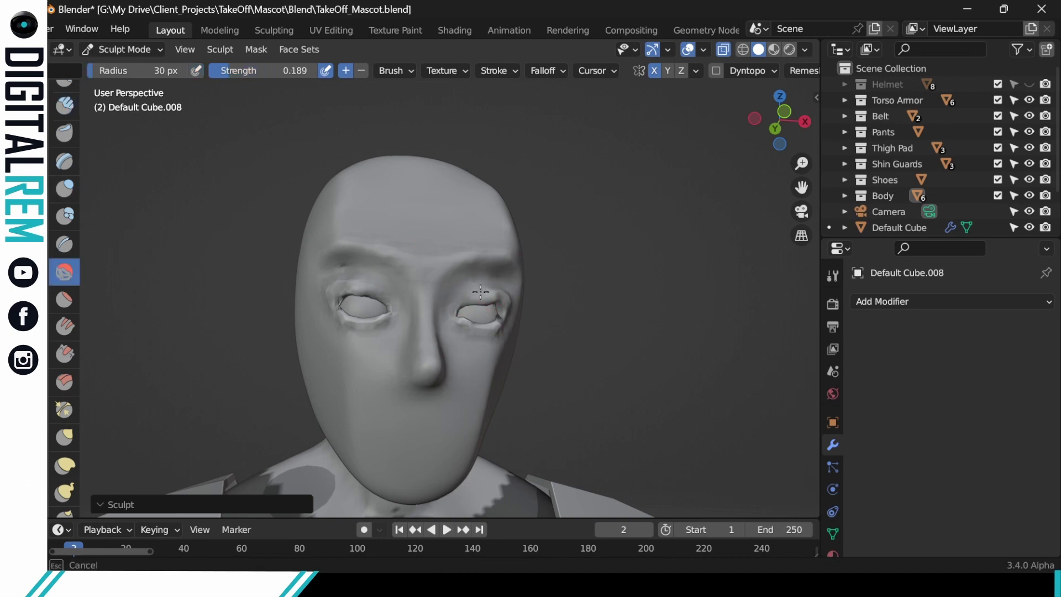
middle_click_drag(497, 297, 527, 302)
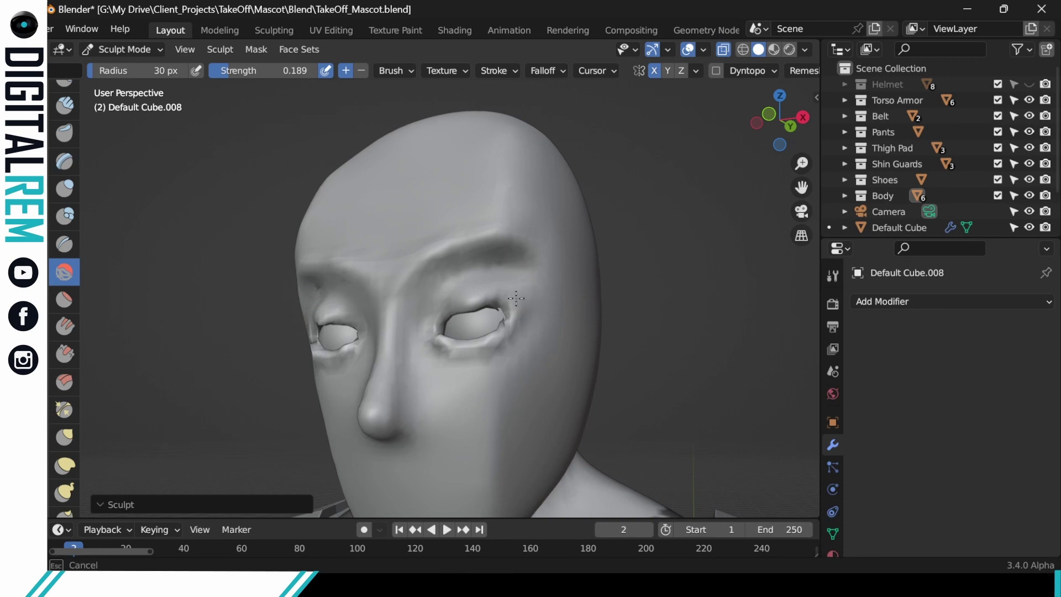
mouse_move(489, 288)
left_mouse_down()
mouse_move(495, 300)
mouse_move(443, 310)
left_mouse_up()
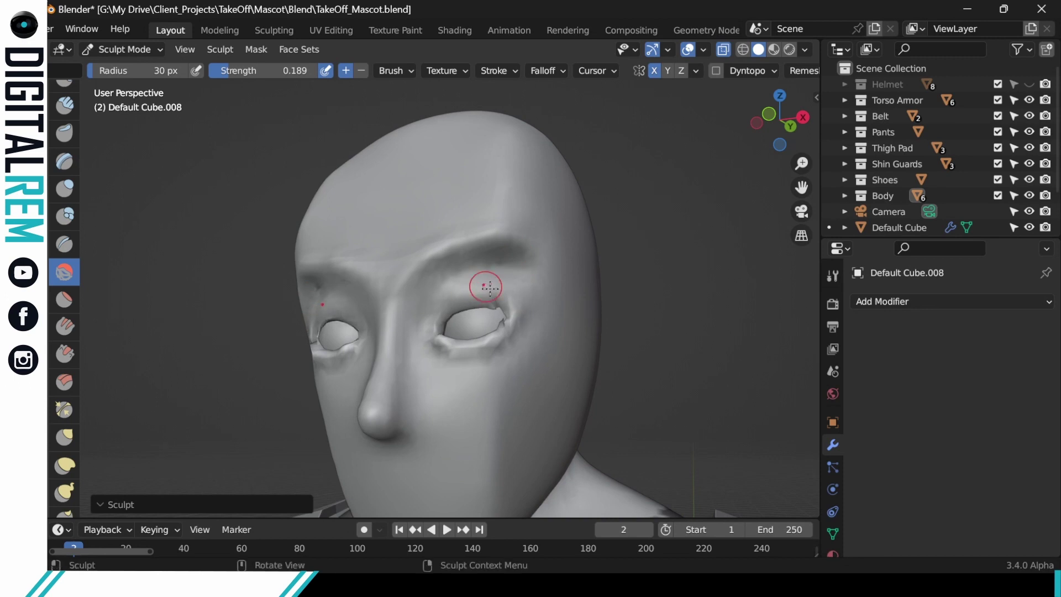
middle_click_drag(502, 287, 488, 297)
Step: Smooth the inner eye corners and lower eyelids into the surrounding face
mouse_move(445, 347)
left_mouse_down()
mouse_move(437, 351)
mouse_move(501, 344)
mouse_move(511, 318)
mouse_move(445, 323)
left_mouse_up()
middle_click_drag(445, 323, 526, 316)
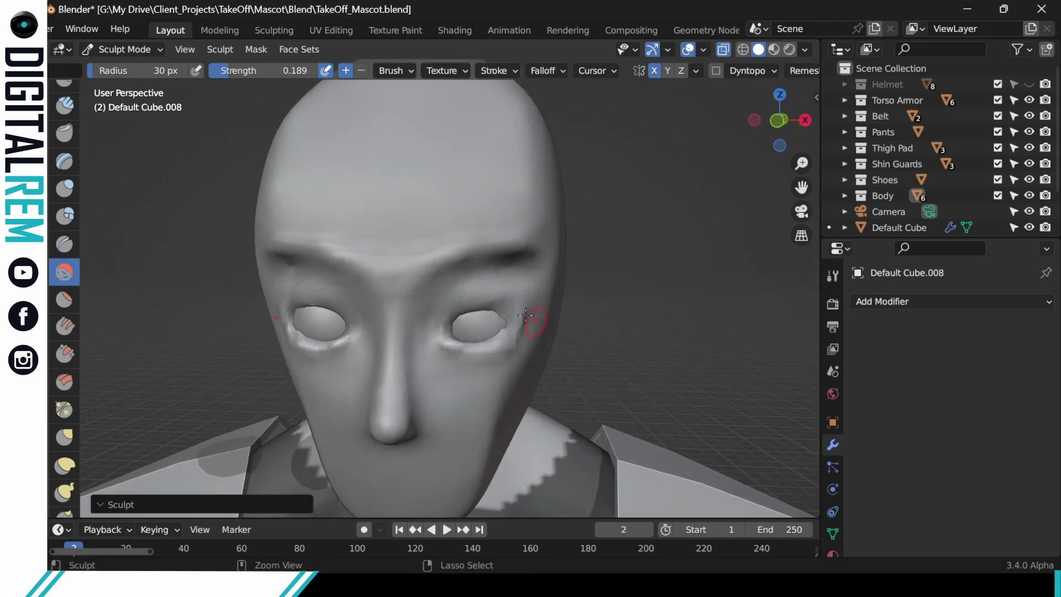
scroll(525, 316, "down", 5)
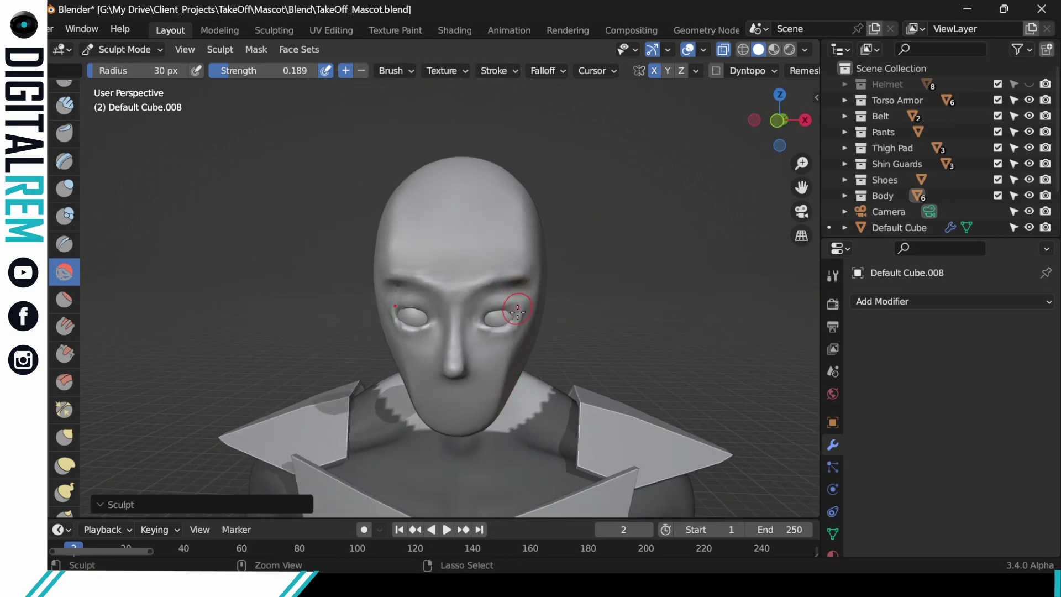
scroll(497, 323, "up", 5)
mouse_move(426, 350)
left_mouse_down()
mouse_move(499, 341)
mouse_move(520, 309)
left_mouse_up()
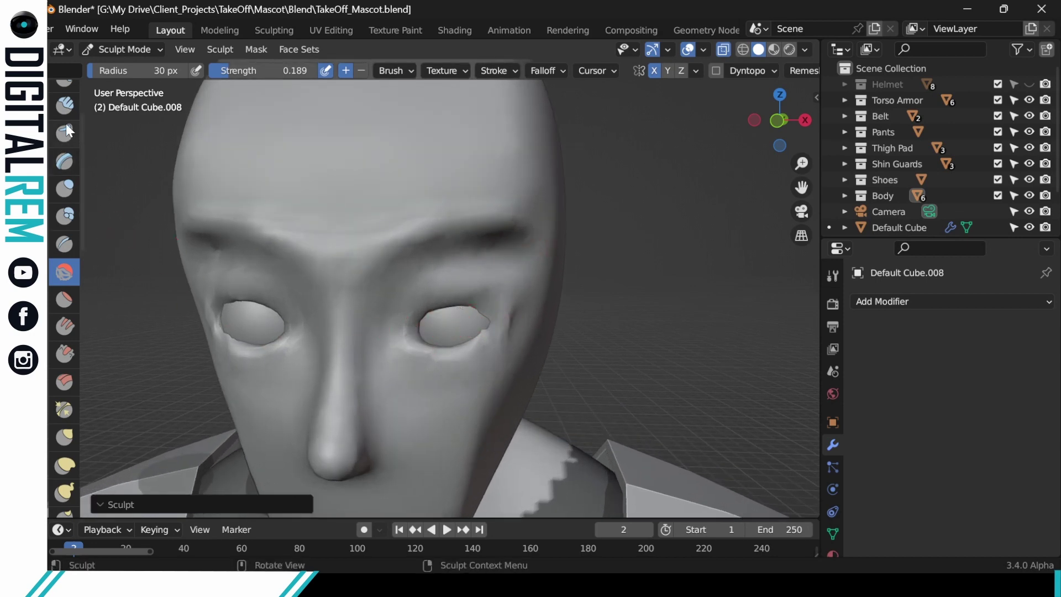
Step: Rebuild thin rims around the eye openings with Clay Strips at 7 px and carve along the lid edges
left_click(64, 105)
left_click_drag(423, 330, 448, 308)
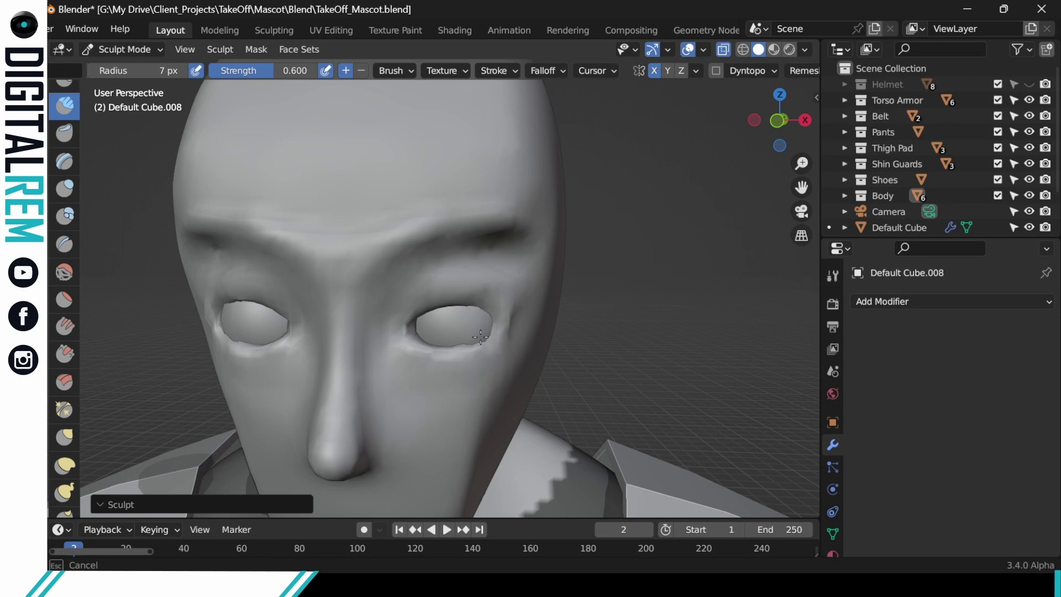
mouse_move(480, 337)
left_mouse_down()
mouse_move(457, 351)
mouse_move(497, 310)
mouse_move(492, 322)
left_mouse_up()
mouse_move(492, 330)
left_mouse_down("ctrl")
mouse_move(486, 312)
mouse_move(491, 327)
mouse_move(418, 322)
left_mouse_up("ctrl")
mouse_move(434, 299)
middle_mouse_down()
mouse_move(394, 288)
mouse_move(426, 277)
mouse_move(464, 295)
mouse_move(463, 322)
mouse_move(420, 354)
mouse_move(513, 330)
mouse_move(504, 346)
mouse_move(575, 359)
mouse_move(522, 335)
mouse_move(487, 288)
mouse_move(492, 311)
middle_mouse_up()
left_click_drag(481, 309, 452, 320)
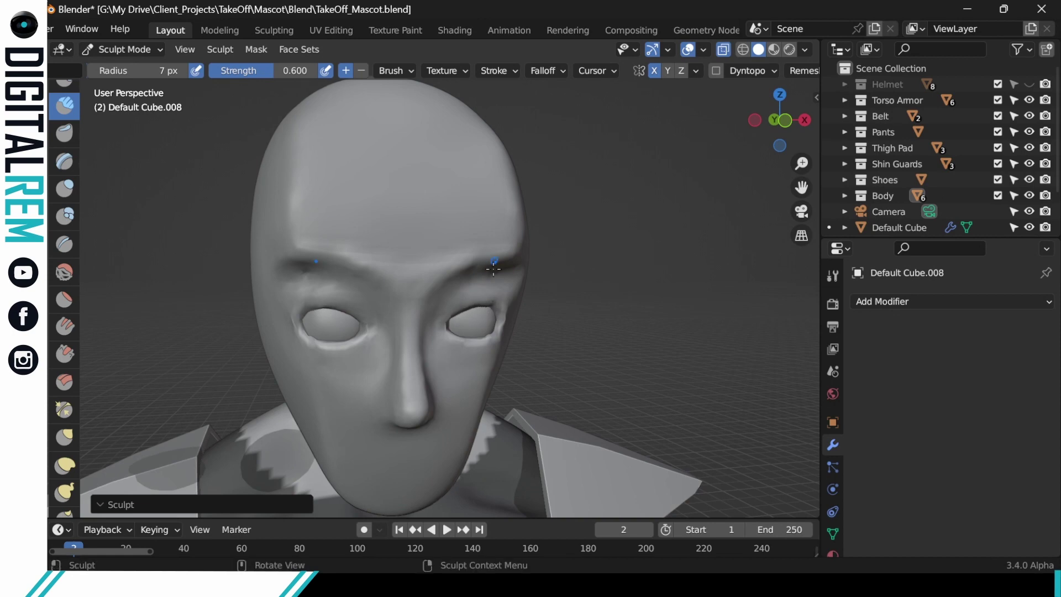
middle_click_drag(486, 230, 481, 277)
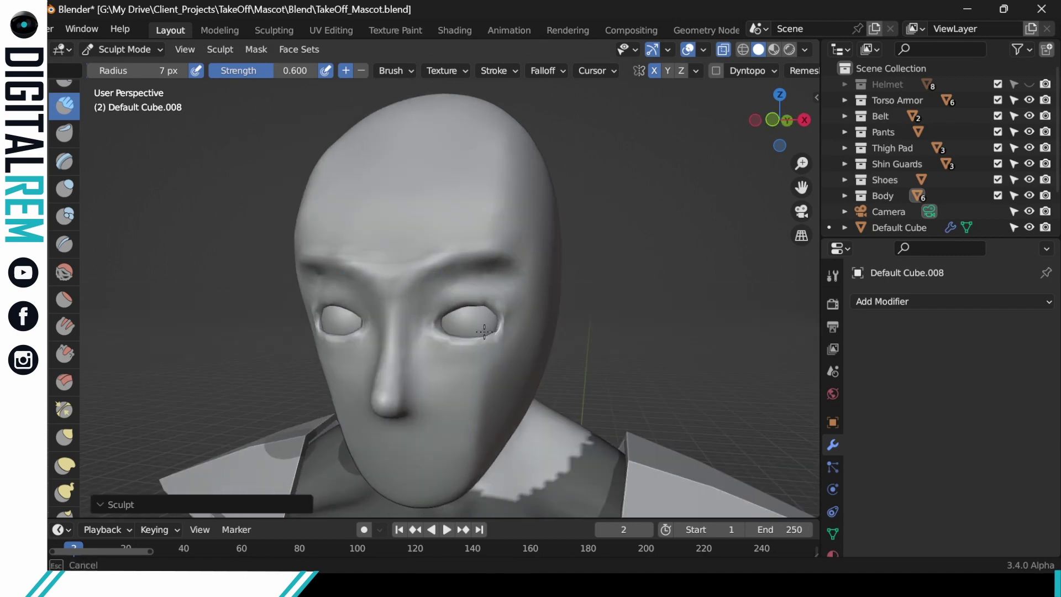
Step: Reshape the outer eye corners from the side with Elastic Deform at 40 px and 0.500 strength, undoing the last stroke
mouse_move(492, 315)
middle_mouse_down()
mouse_move(454, 283)
mouse_move(487, 313)
mouse_move(559, 313)
mouse_move(512, 305)
mouse_move(509, 289)
mouse_move(532, 431)
middle_mouse_up()
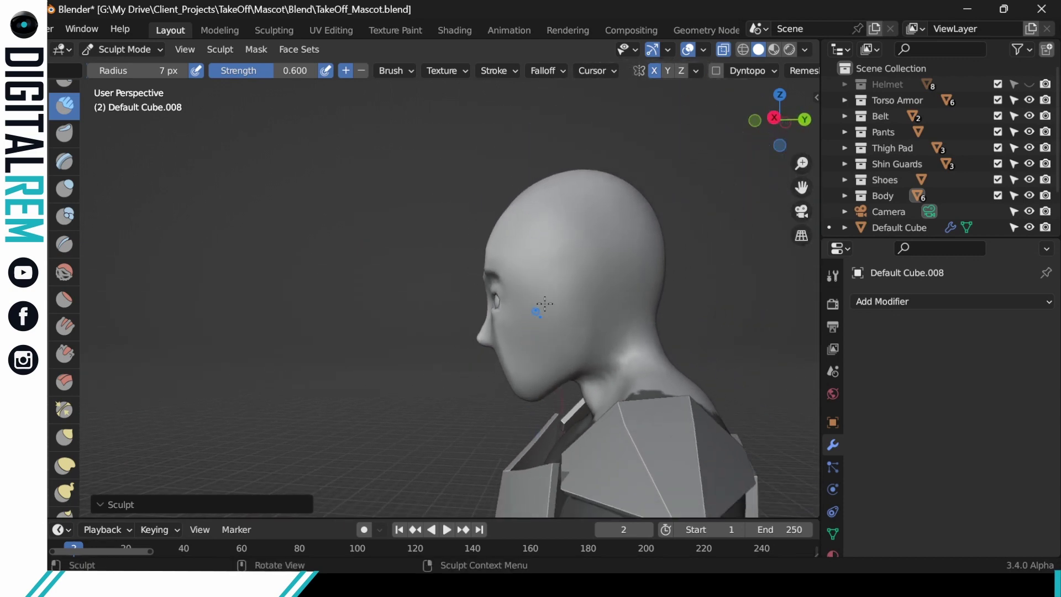
middle_click_drag(544, 304, 651, 284, "shift")
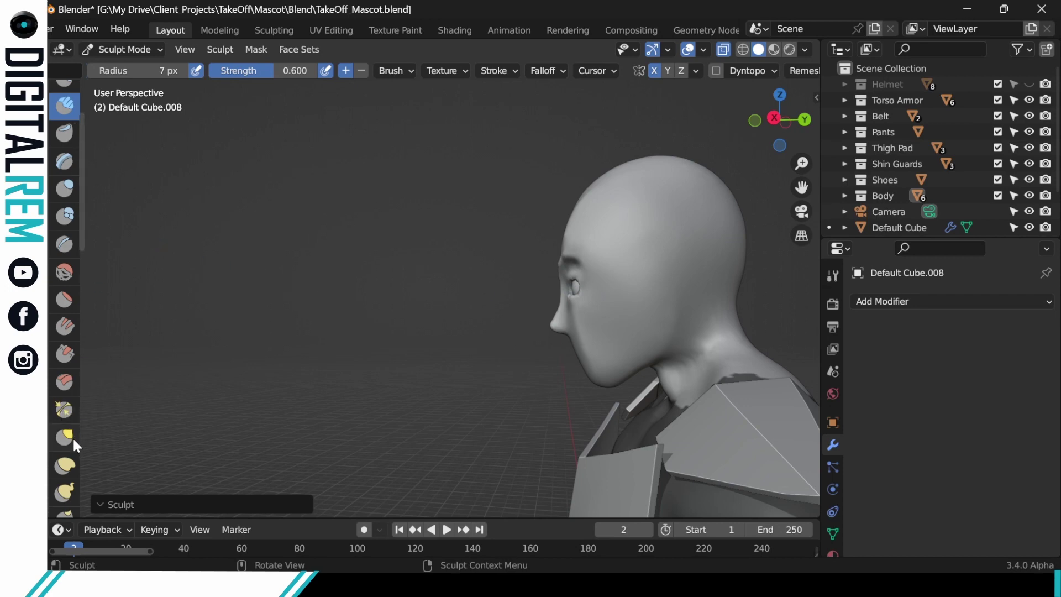
left_click(68, 465)
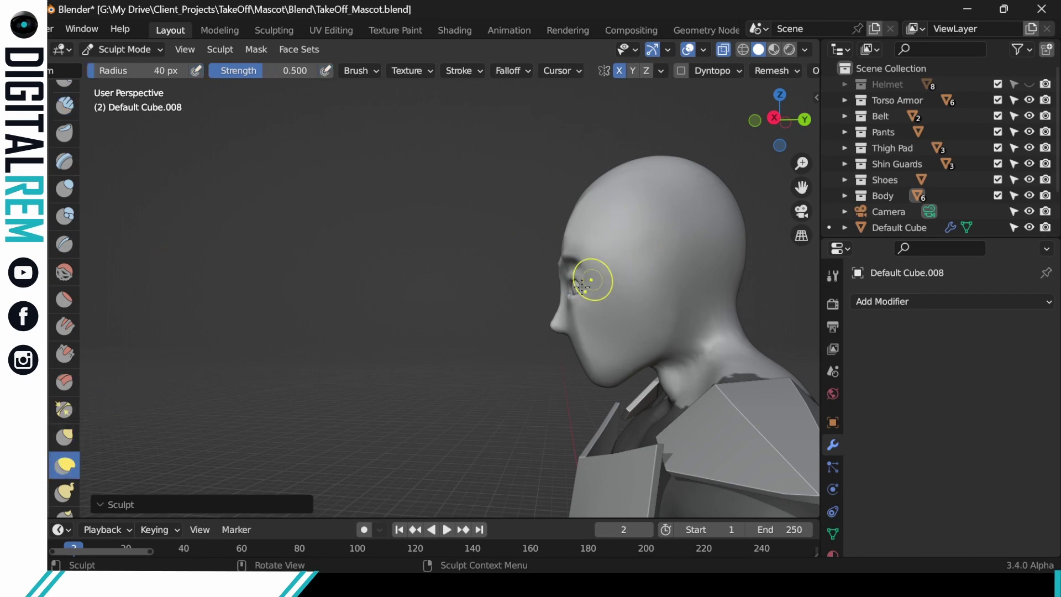
left_click_drag(583, 285, 580, 289)
middle_click_drag(590, 288, 611, 288)
left_click_drag(580, 289, 605, 287)
mouse_move(665, 272)
middle_mouse_down()
mouse_move(601, 288)
mouse_move(627, 279)
middle_mouse_up()
left_click(768, 121)
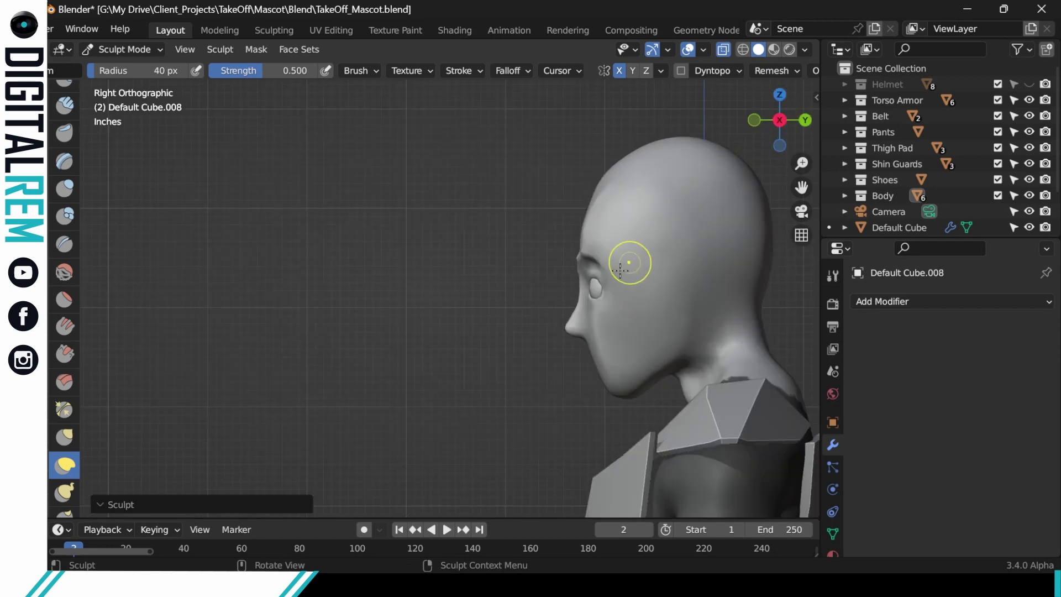
left_click_drag(599, 284, 578, 233)
key("ctrl+z")
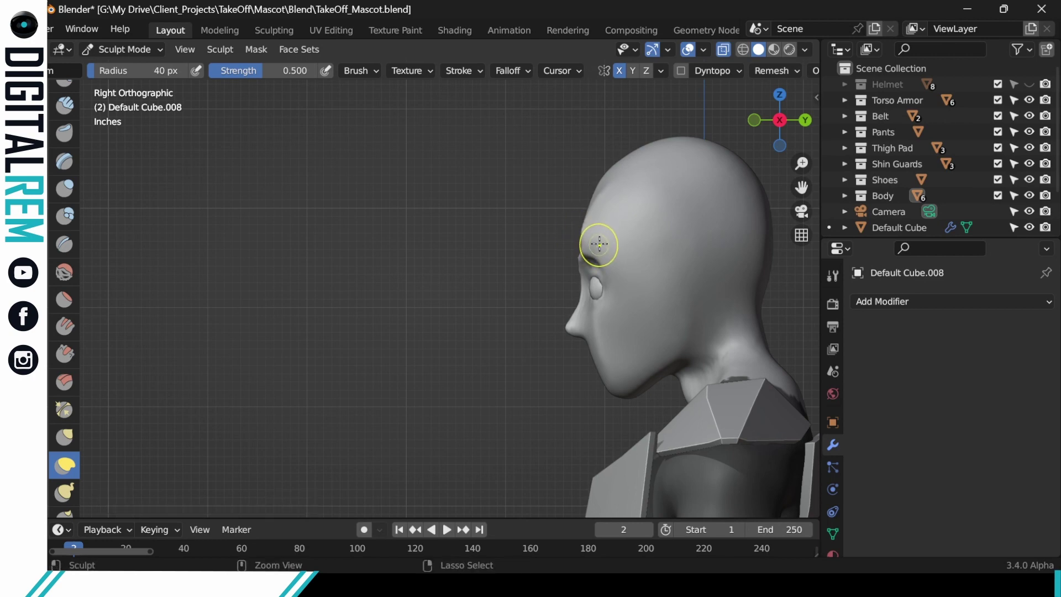
Step: Extend the outer brow ends down around the outer eye sockets with Clay Strips at 7 px radius
mouse_move(680, 246)
middle_mouse_down()
mouse_move(551, 306)
mouse_move(635, 260)
mouse_move(627, 356)
mouse_move(622, 350)
mouse_move(682, 332)
mouse_move(635, 247)
mouse_move(651, 345)
mouse_move(637, 298)
middle_mouse_up()
mouse_move(530, 289)
middle_mouse_down()
mouse_move(600, 287)
mouse_move(596, 313)
mouse_move(553, 237)
middle_mouse_up()
left_click(64, 105)
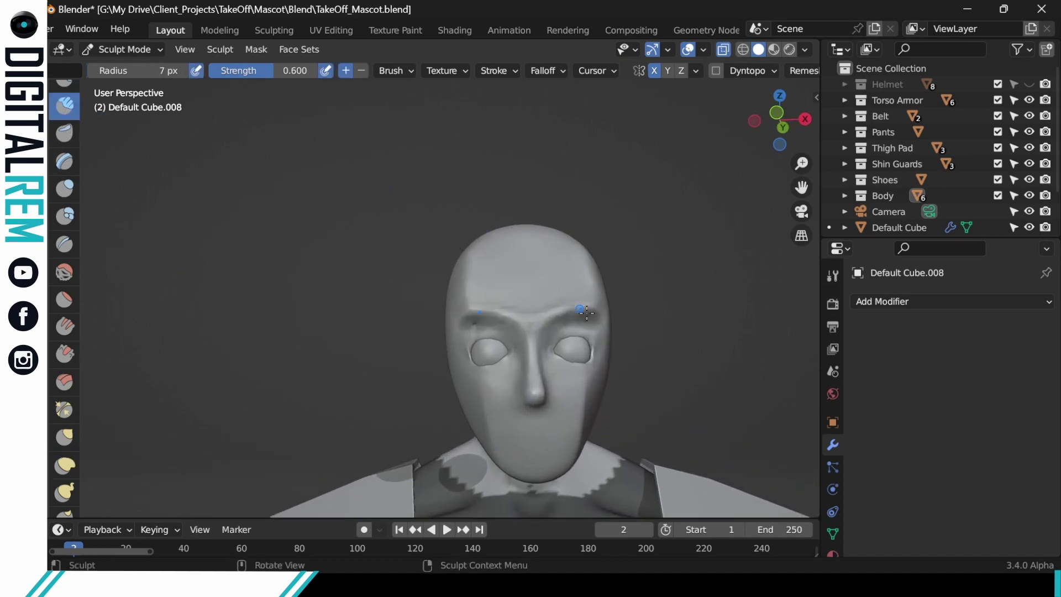
mouse_move(592, 317)
left_mouse_down()
mouse_move(607, 333)
mouse_move(600, 313)
mouse_move(610, 334)
mouse_move(601, 331)
left_mouse_up()
mouse_move(600, 331)
middle_mouse_down()
mouse_move(612, 239)
mouse_move(611, 315)
middle_mouse_up()
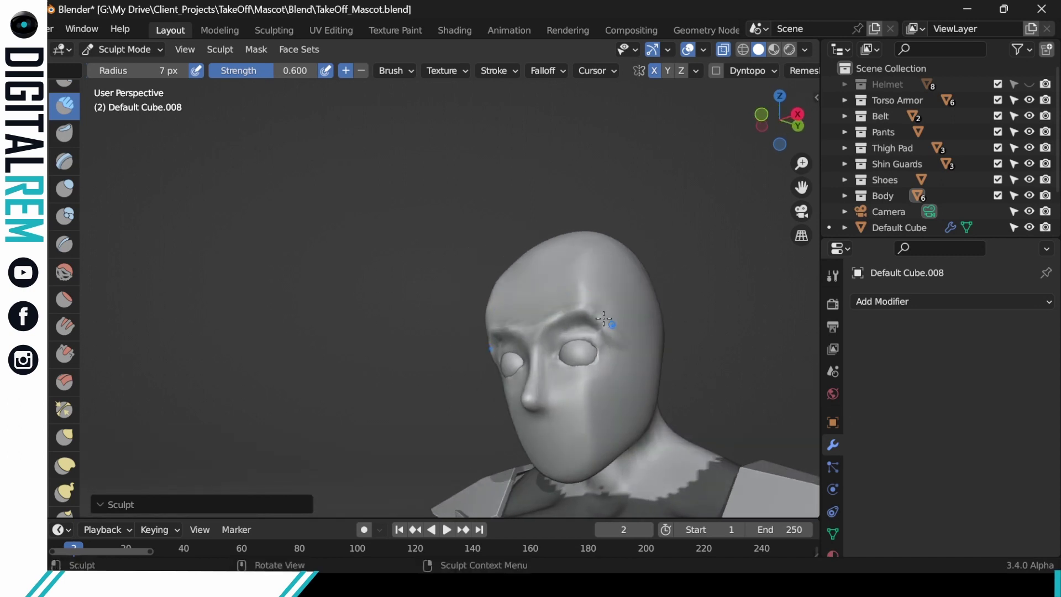
left_click_drag(600, 321, 620, 358)
Step: Build a ridge around the outer eye sockets and down the cheeks to the jaw with Clay Strips at 7 px radius
mouse_move(596, 316)
left_mouse_down()
mouse_move(605, 327)
mouse_move(589, 309)
mouse_move(618, 351)
mouse_move(600, 367)
left_mouse_up()
mouse_move(591, 313)
left_mouse_down()
mouse_move(606, 348)
mouse_move(587, 426)
left_mouse_up()
left_click_drag(587, 426, 586, 432)
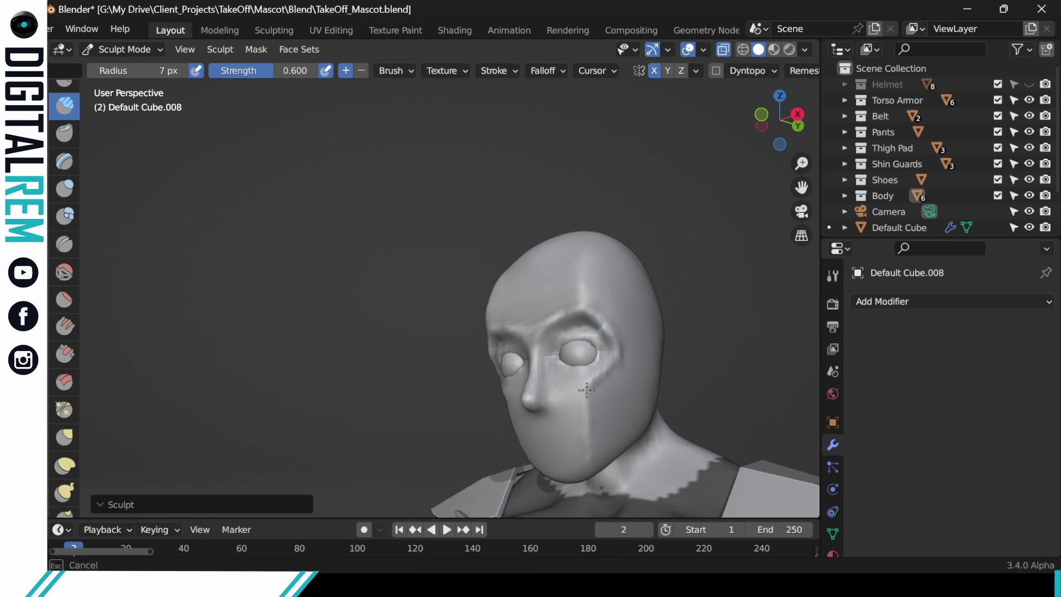
left_click_drag(587, 390, 593, 364)
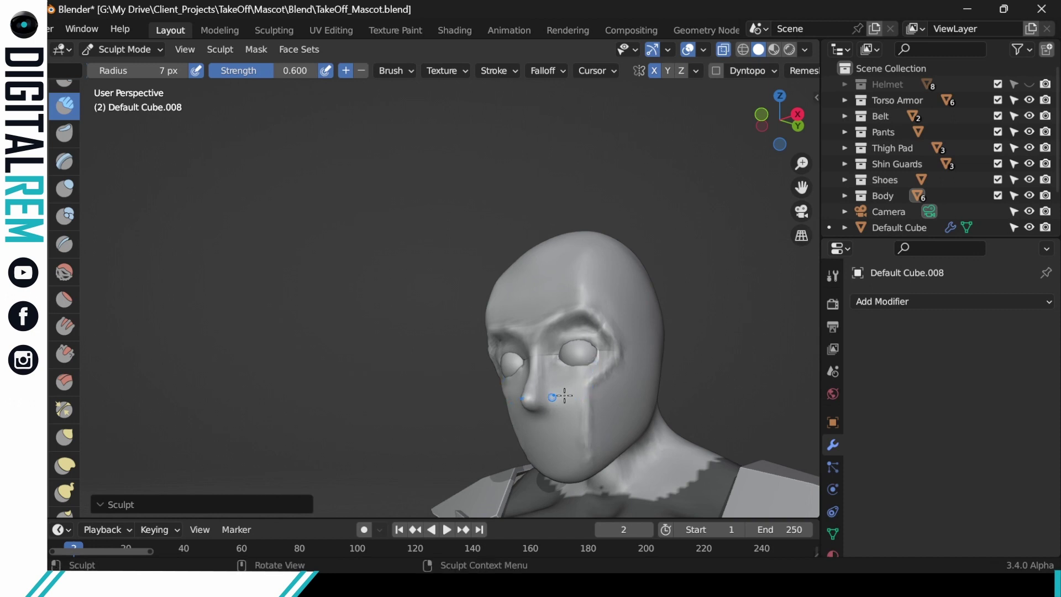
Step: Add cheekbone ridges beneath the eyes, running from beside the nose up to the outer eye sockets
left_click_drag(583, 391, 596, 382)
left_click_drag(573, 392, 593, 385)
mouse_move(569, 392)
left_mouse_down()
mouse_move(594, 388)
mouse_move(618, 358)
left_mouse_up()
Step: Raise vertical ridges from the brows up both sides of the forehead and touch up the jaw ridges near the chin
left_click_drag(583, 295, 581, 293)
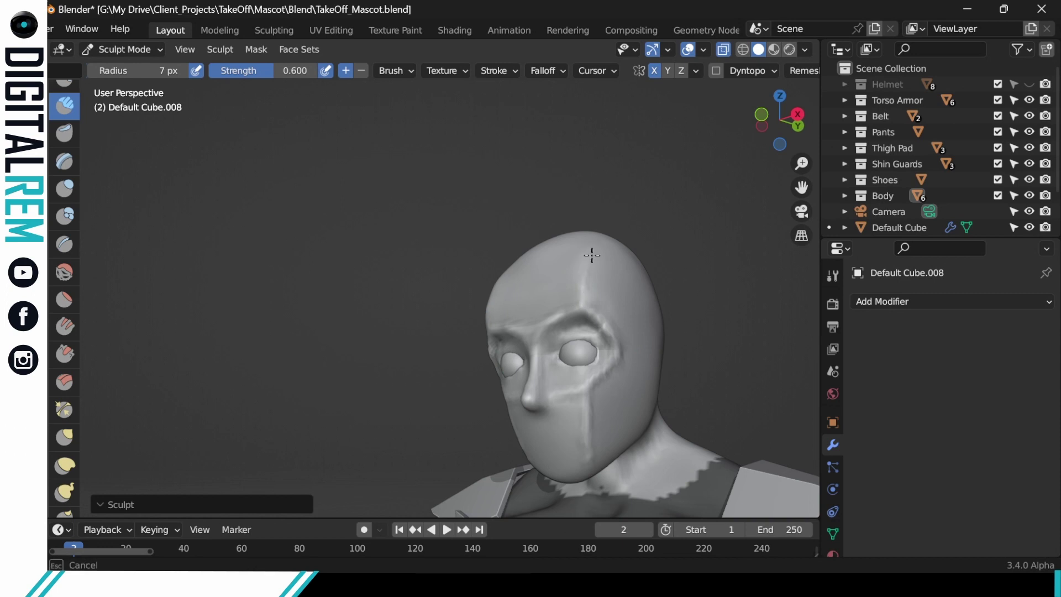
left_click_drag(592, 255, 591, 275)
middle_click_drag(592, 275, 656, 286)
mouse_move(579, 258)
left_mouse_down()
mouse_move(588, 254)
mouse_move(579, 224)
left_mouse_up()
middle_click_drag(566, 288, 601, 269)
middle_click_drag(637, 319, 599, 216, "shift")
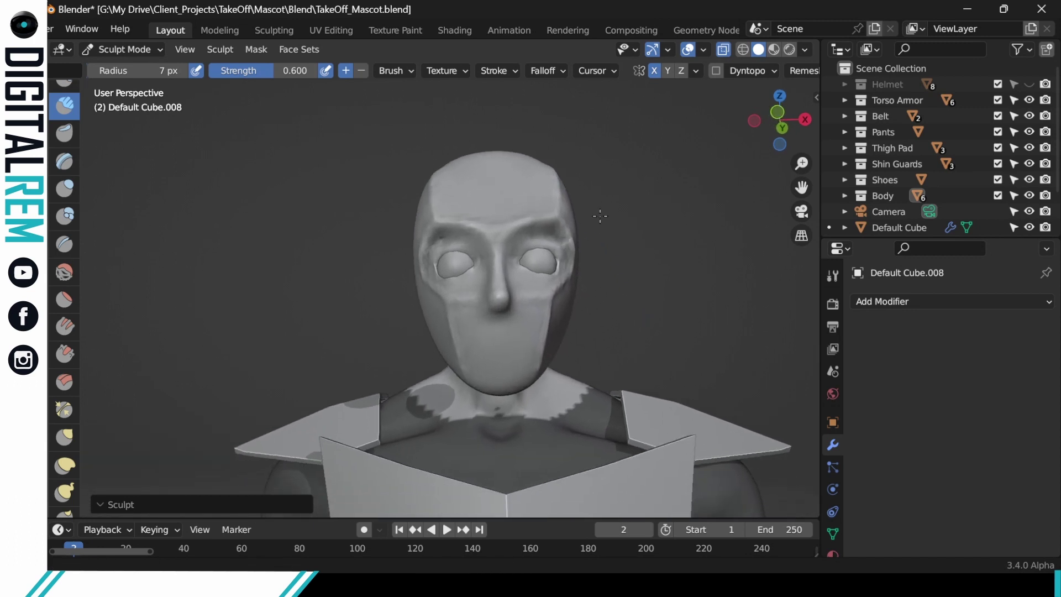
middle_click_drag(587, 268, 574, 273)
left_click_drag(534, 370, 528, 377)
middle_click_drag(528, 378, 590, 272)
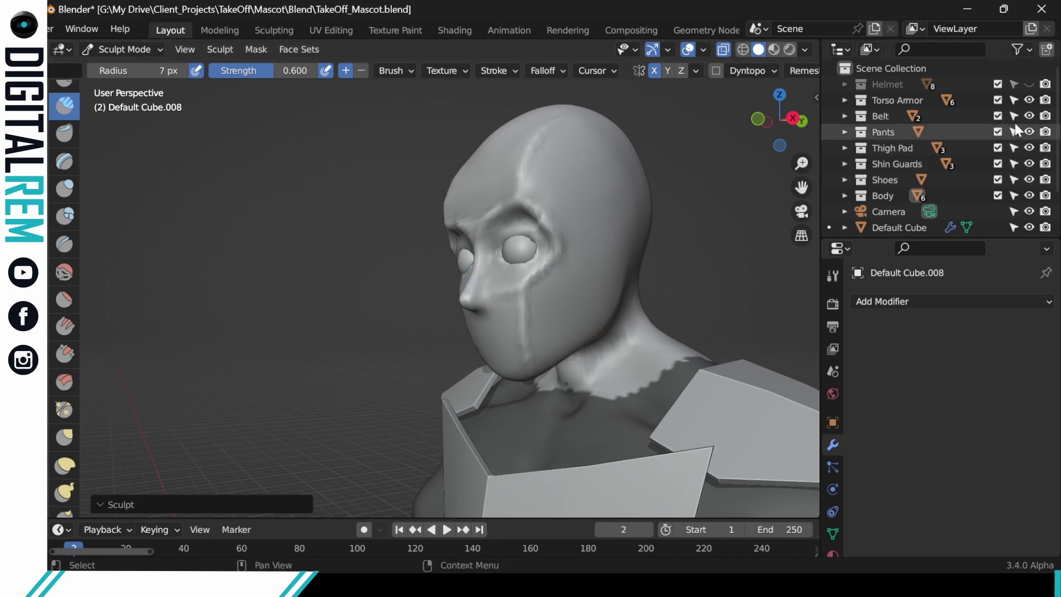
Step: Build up the nose bridge from between the brows down to the sides of the nose tip with Clay Strips
middle_click_drag(666, 237, 646, 253)
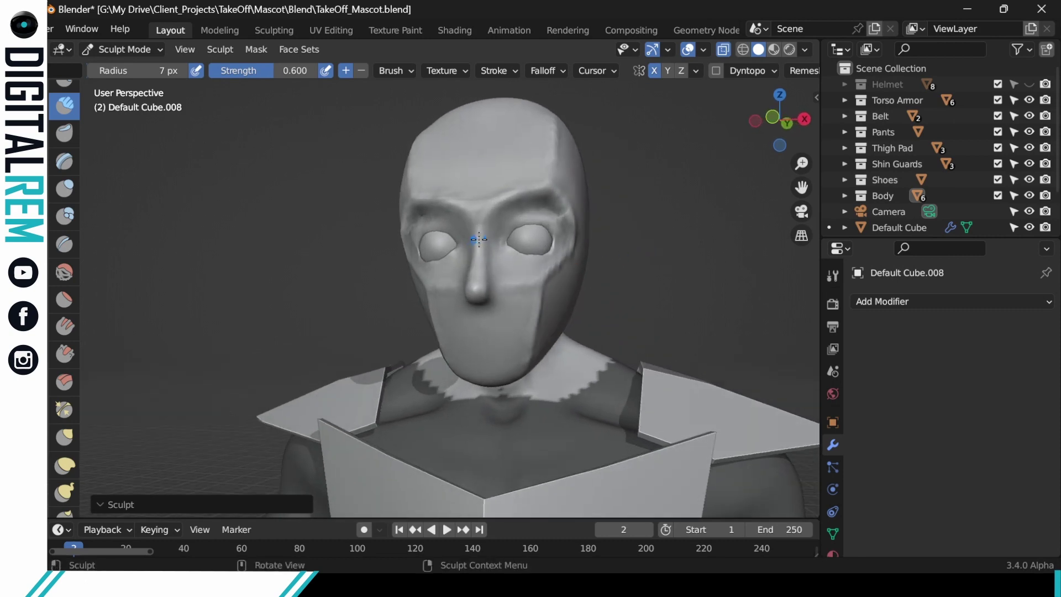
left_click_drag(479, 240, 479, 253)
mouse_move(482, 213)
left_mouse_down()
mouse_move(486, 271)
mouse_move(484, 246)
left_mouse_up()
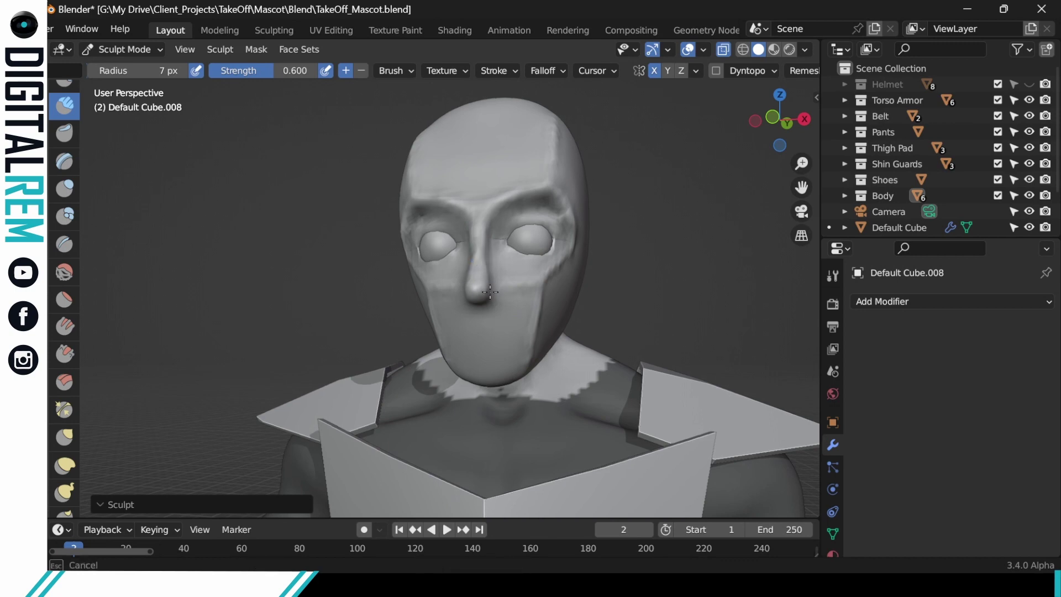
left_click_drag(488, 283, 494, 262)
middle_click_drag(494, 262, 628, 259)
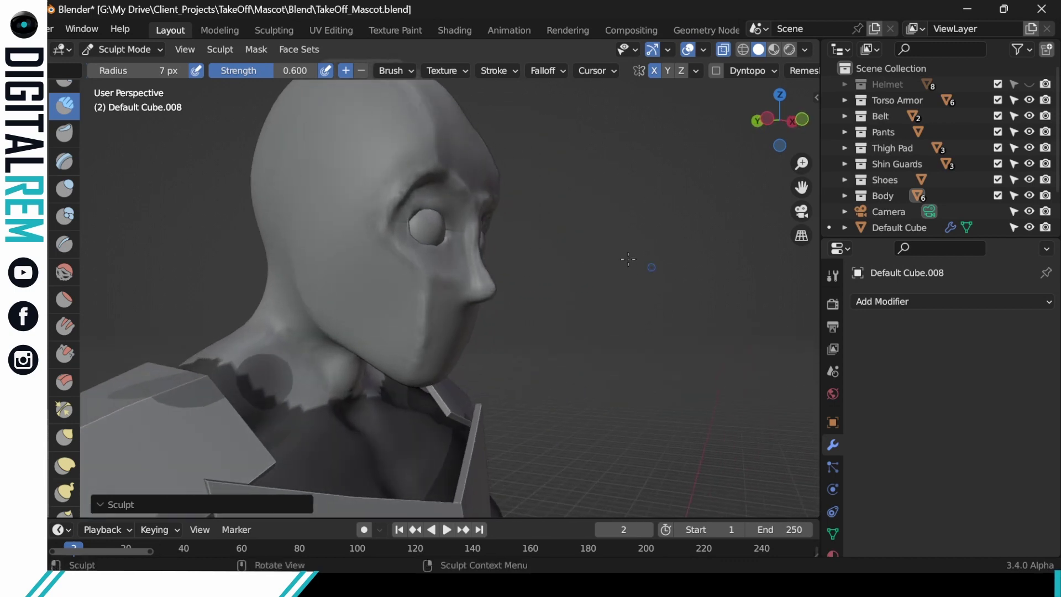
Step: Build up the sides and tip of the mascot's nose with small Clay Strips strokes
left_click_drag(471, 279, 487, 279)
mouse_move(495, 205)
middle_mouse_down()
mouse_move(462, 237)
mouse_move(460, 225)
middle_mouse_up()
left_click_drag(486, 280, 488, 285)
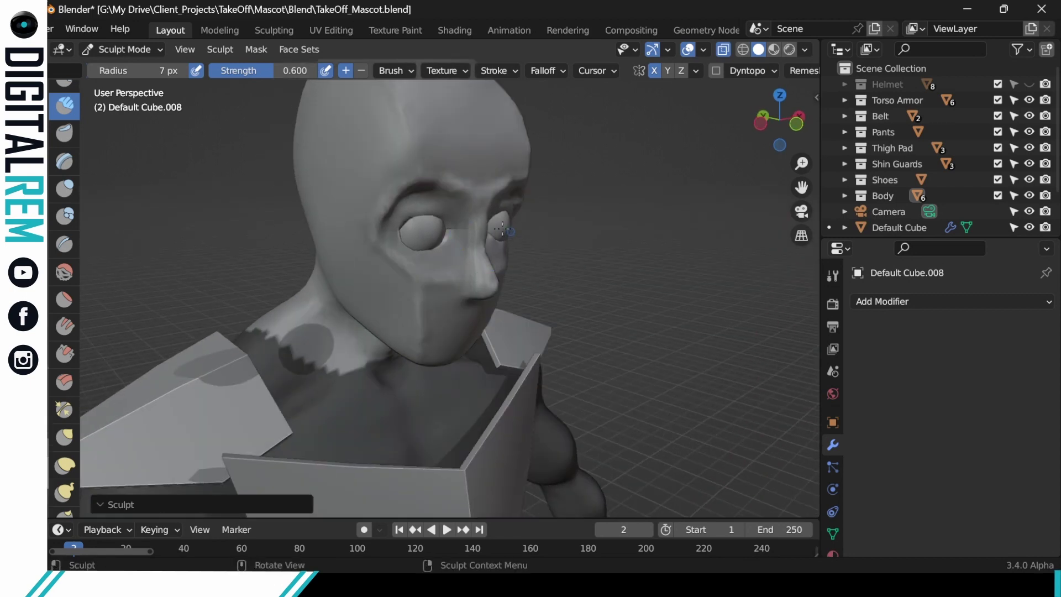
middle_click_drag(488, 285, 491, 272)
left_click_drag(491, 272, 491, 272)
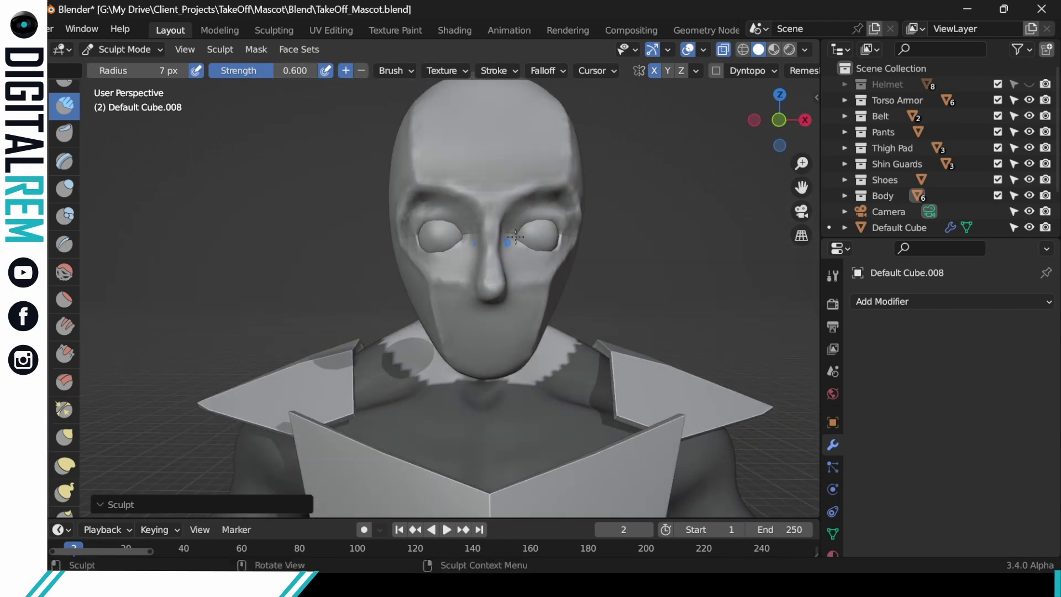
Step: Build up the lower eyelids beneath both eyeballs with Clay Strips strokes
mouse_move(491, 272)
middle_mouse_down()
mouse_move(705, 251)
mouse_move(591, 278)
mouse_move(533, 279)
middle_mouse_up()
scroll(553, 270, "down", 4)
scroll(586, 275, "up", 6)
left_click_drag(481, 293, 497, 290)
middle_click_drag(519, 289, 554, 290)
mouse_move(486, 295)
left_mouse_down()
mouse_move(478, 298)
mouse_move(499, 285)
mouse_move(523, 289)
left_mouse_up()
mouse_move(544, 289)
middle_mouse_down()
mouse_move(575, 277)
mouse_move(544, 281)
mouse_move(549, 341)
mouse_move(535, 268)
mouse_move(520, 272)
mouse_move(555, 324)
mouse_move(552, 275)
middle_mouse_up()
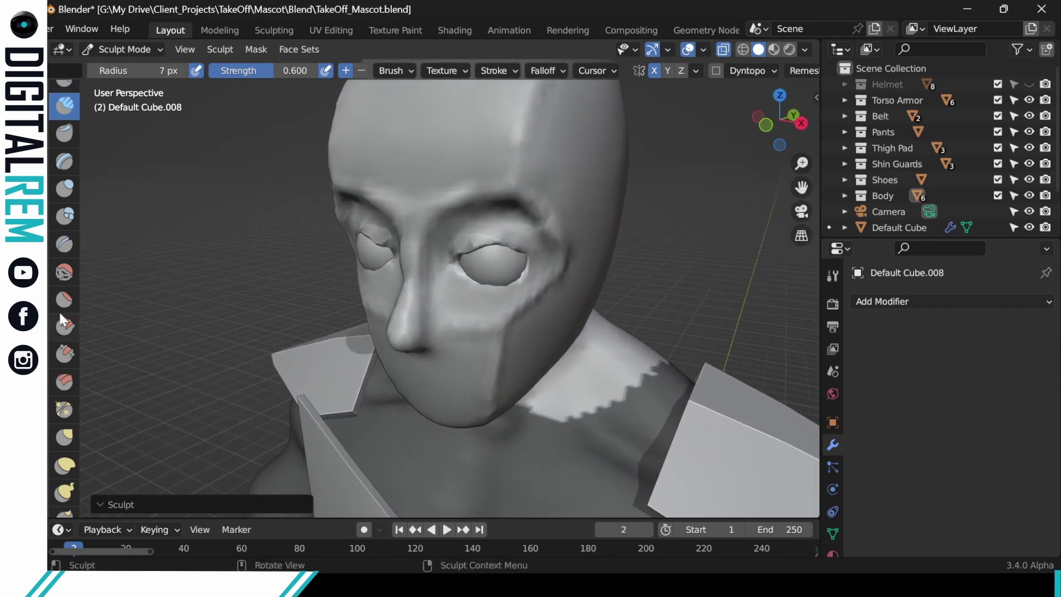
Step: Pull the edges of the lower eyelids up over the eyeballs using the Snake Hook brush
scroll(67, 442, "down", 2)
left_click(65, 456)
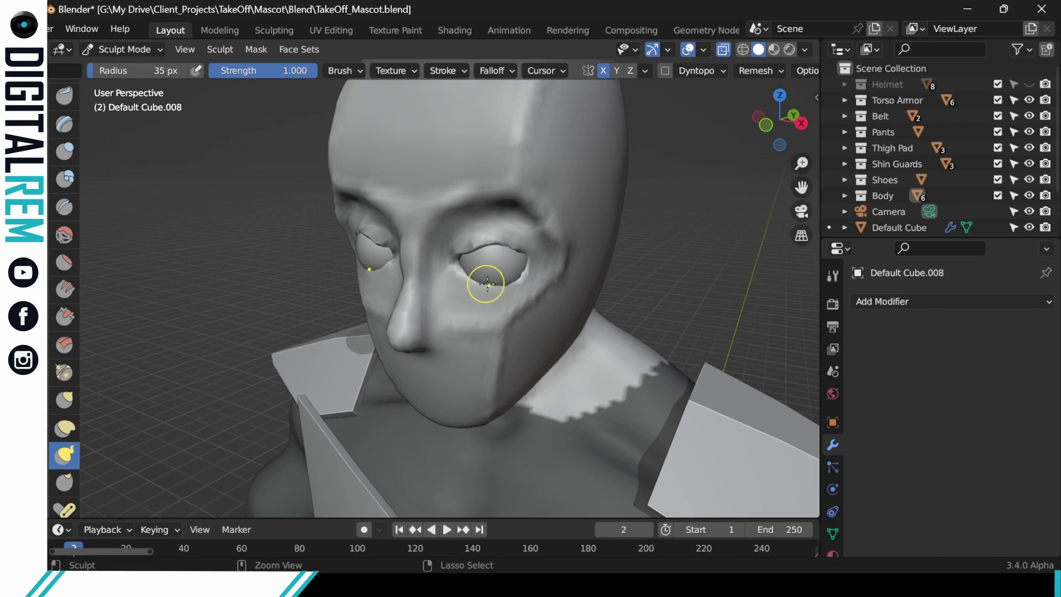
left_click_drag(476, 285, 479, 279)
key("ctrl+z")
mouse_move(482, 284)
left_mouse_down()
mouse_move(470, 284)
mouse_move(482, 281)
left_mouse_up()
left_click_drag(483, 282, 490, 283)
left_click_drag(491, 283, 498, 284)
left_click_drag(498, 284, 498, 282)
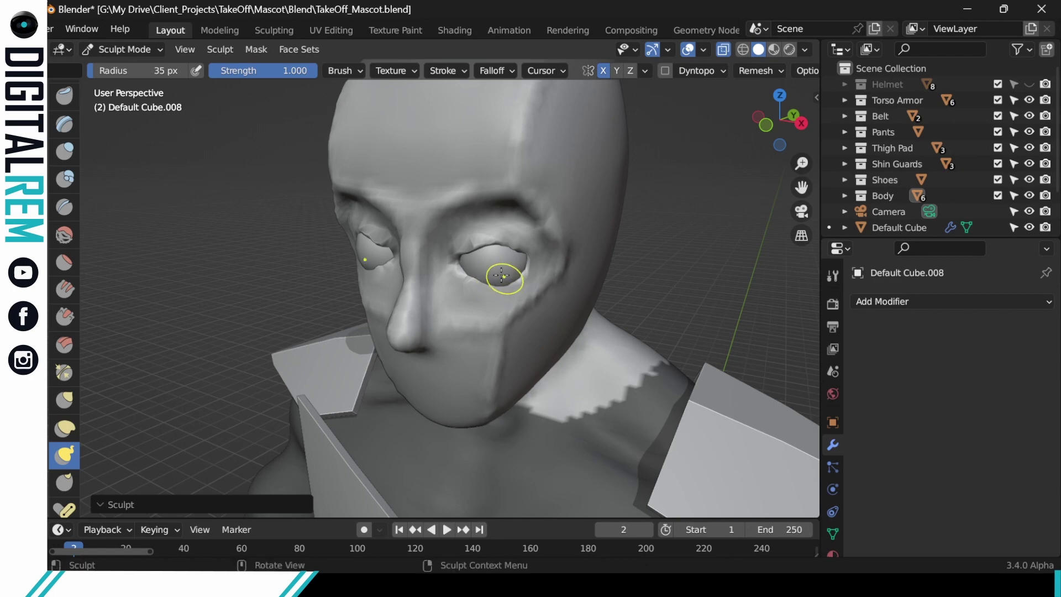
Step: Undo the last pull and reshape the lower eyelids upward along their inner and outer halves with Snake Hook
mouse_move(505, 277)
middle_mouse_down()
mouse_move(480, 268)
mouse_move(472, 293)
middle_mouse_up()
key("ctrl+z")
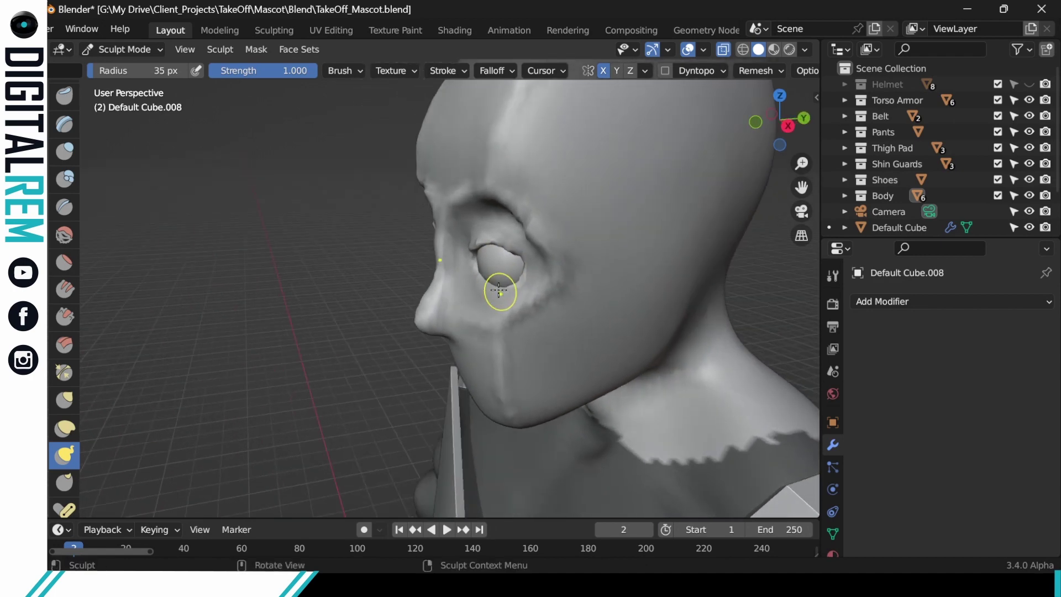
left_click_drag(499, 293, 491, 284)
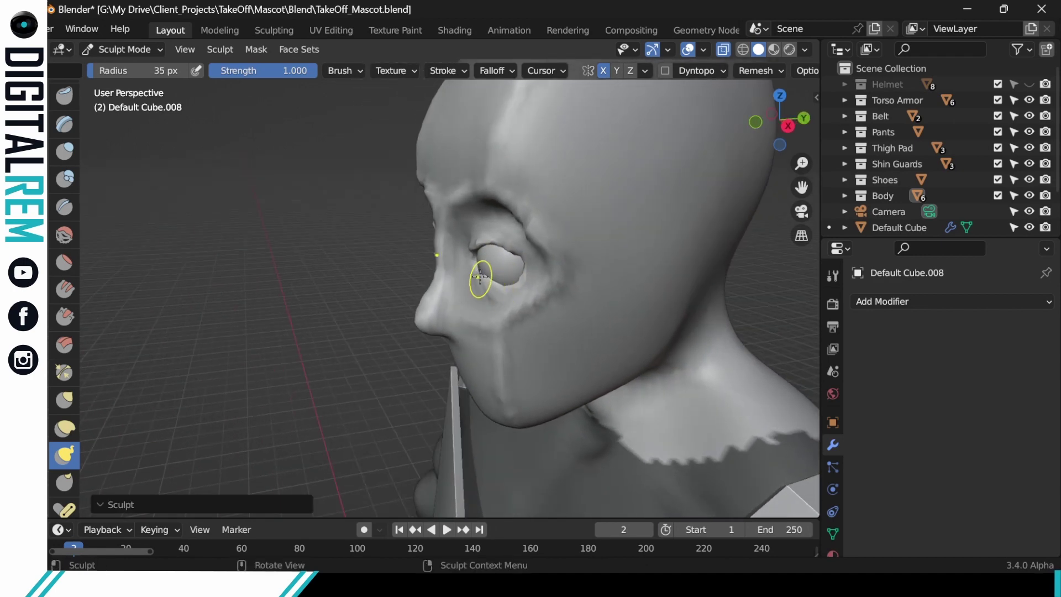
mouse_move(514, 278)
middle_mouse_down()
mouse_move(540, 263)
mouse_move(540, 274)
middle_mouse_up()
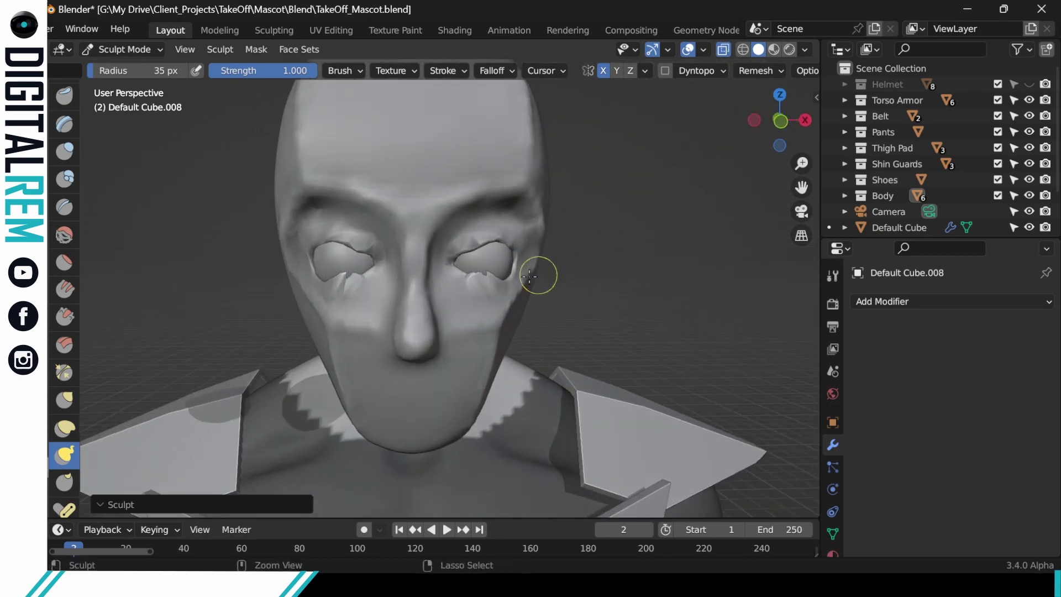
mouse_move(525, 278)
left_mouse_down("ctrl")
mouse_move(505, 281)
mouse_move(506, 272)
left_mouse_up("ctrl")
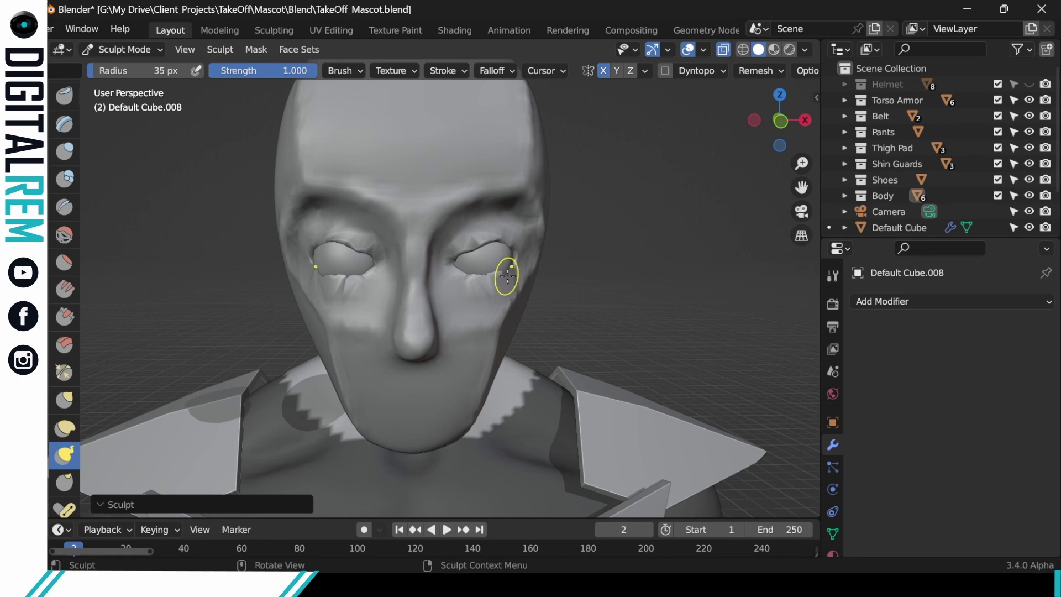
left_click_drag(507, 277, 509, 278)
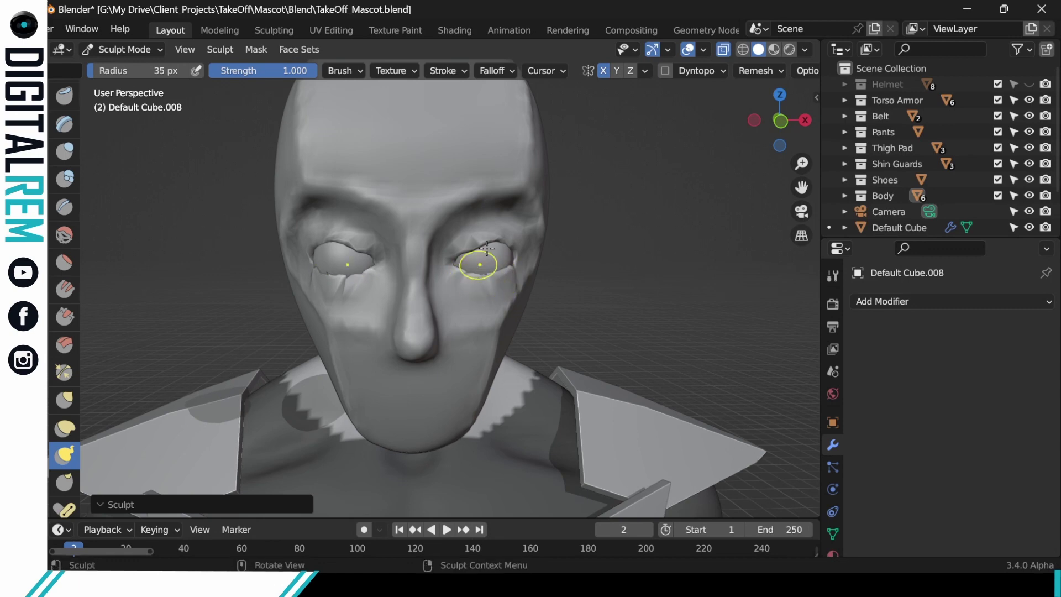
Step: Draw the upper eyelids down over the eyeballs and shape the inner and outer eye corners with Snake Hook
middle_click_drag(487, 248, 516, 231)
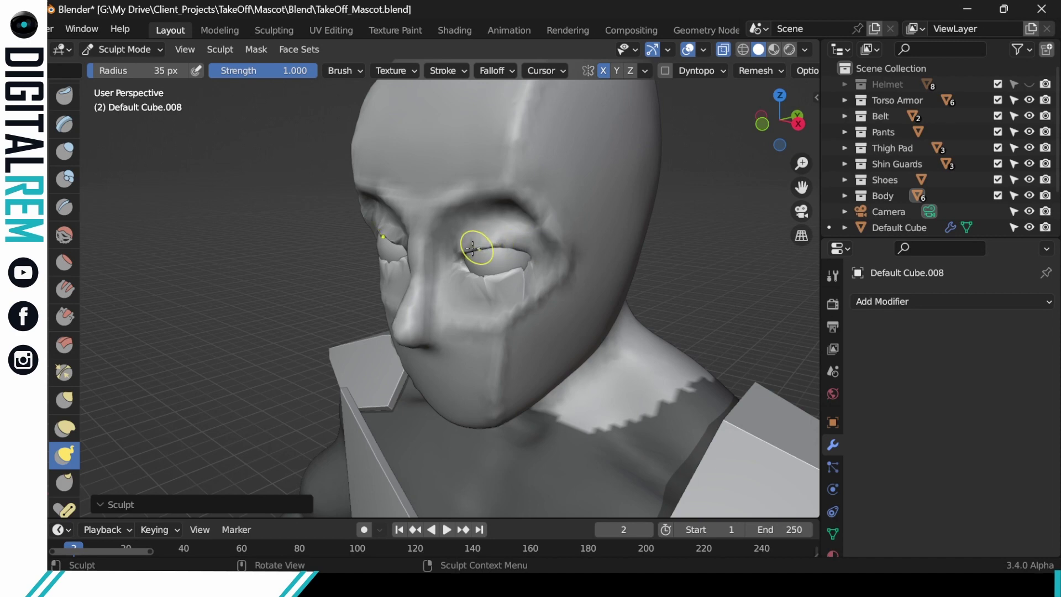
mouse_move(528, 225)
middle_mouse_down()
mouse_move(559, 218)
mouse_move(633, 250)
mouse_move(551, 245)
mouse_move(554, 227)
mouse_move(585, 236)
mouse_move(542, 229)
middle_mouse_up()
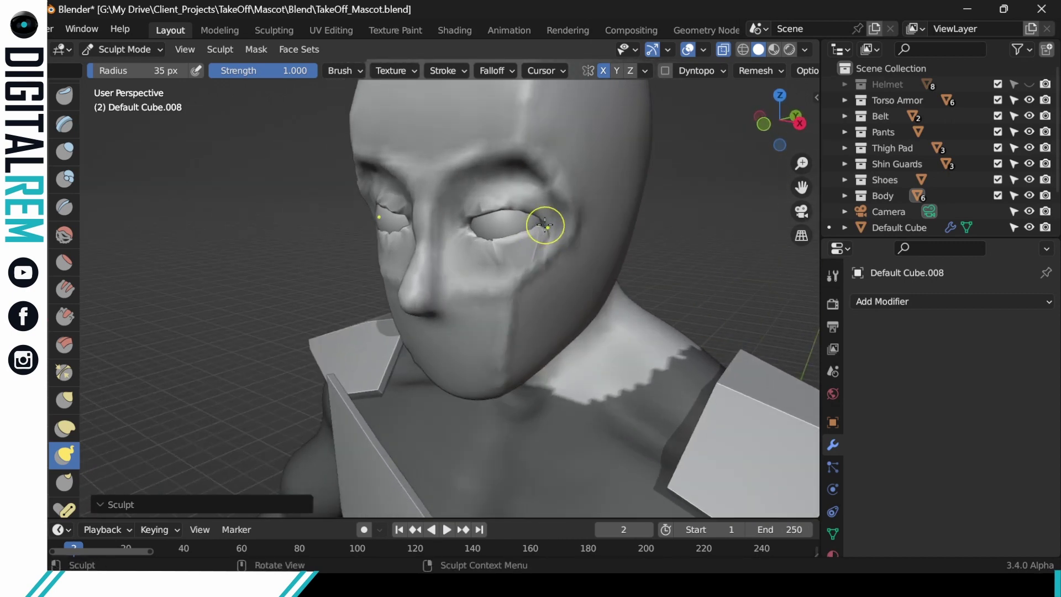
mouse_move(547, 220)
middle_mouse_down()
mouse_move(586, 205)
mouse_move(554, 219)
middle_mouse_up()
left_click_drag(554, 224, 551, 222)
mouse_move(551, 221)
middle_mouse_down()
mouse_move(533, 194)
mouse_move(587, 212)
mouse_move(540, 225)
middle_mouse_up()
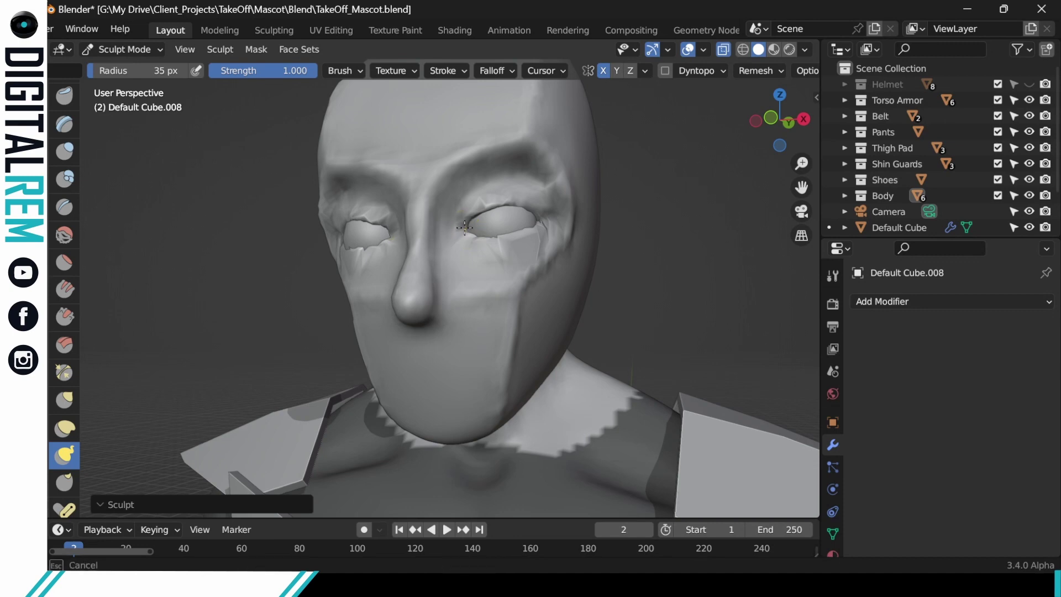
left_click_drag(464, 227, 465, 226)
Step: Try to pull the upper eyelids farther down over the eyeballs, and undo the last pull
middle_click_drag(468, 226, 547, 285)
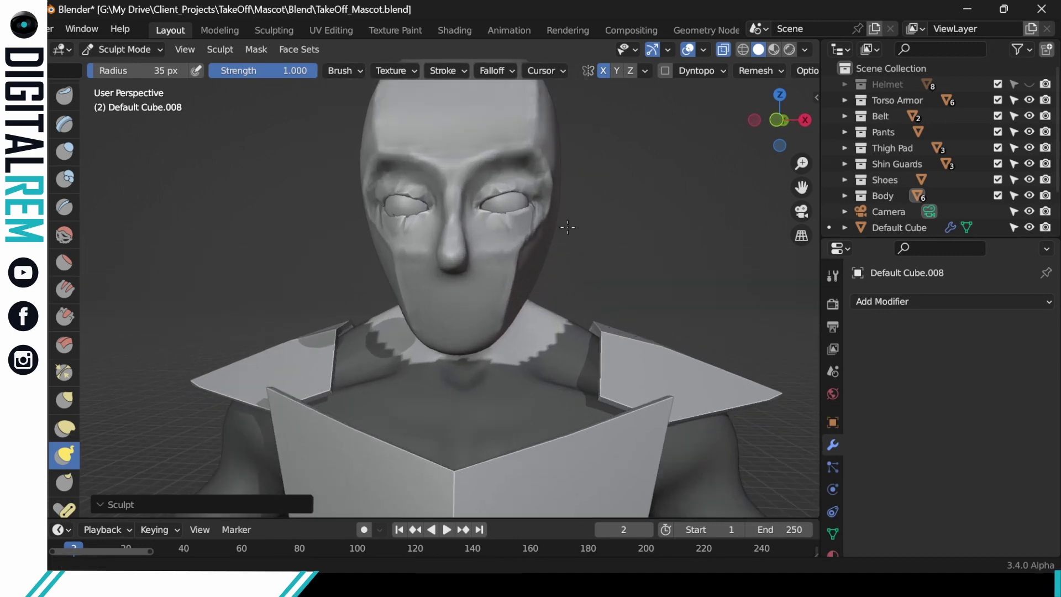
scroll(553, 275, "down", 4)
scroll(600, 321, "down", 2)
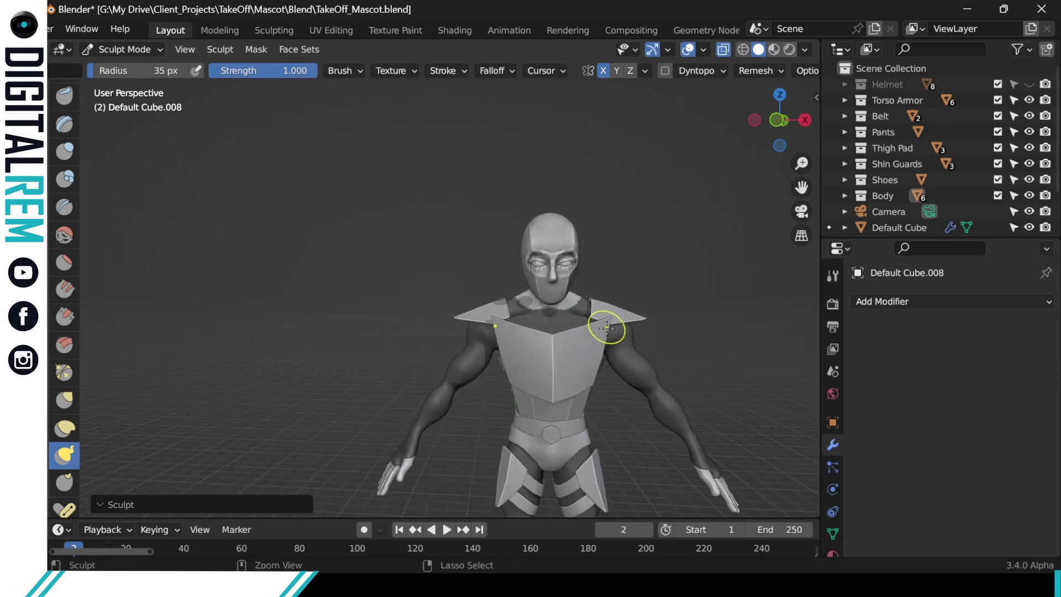
scroll(608, 315, "up", 3)
middle_click_drag(590, 256, 604, 304, "shift")
scroll(602, 304, "up", 5)
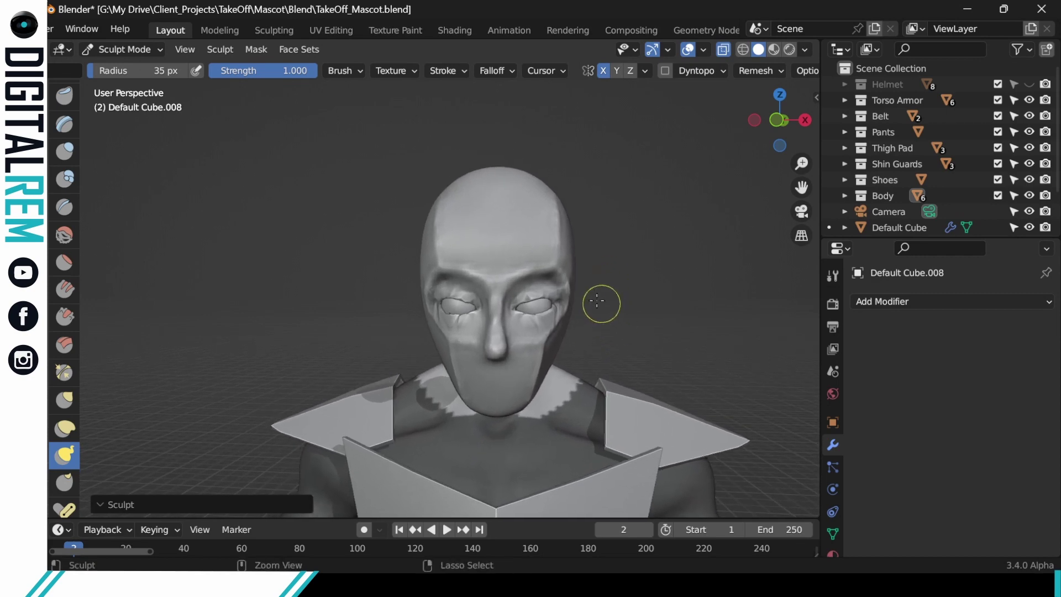
mouse_move(497, 285)
left_mouse_down()
mouse_move(478, 289)
mouse_move(505, 288)
left_mouse_up()
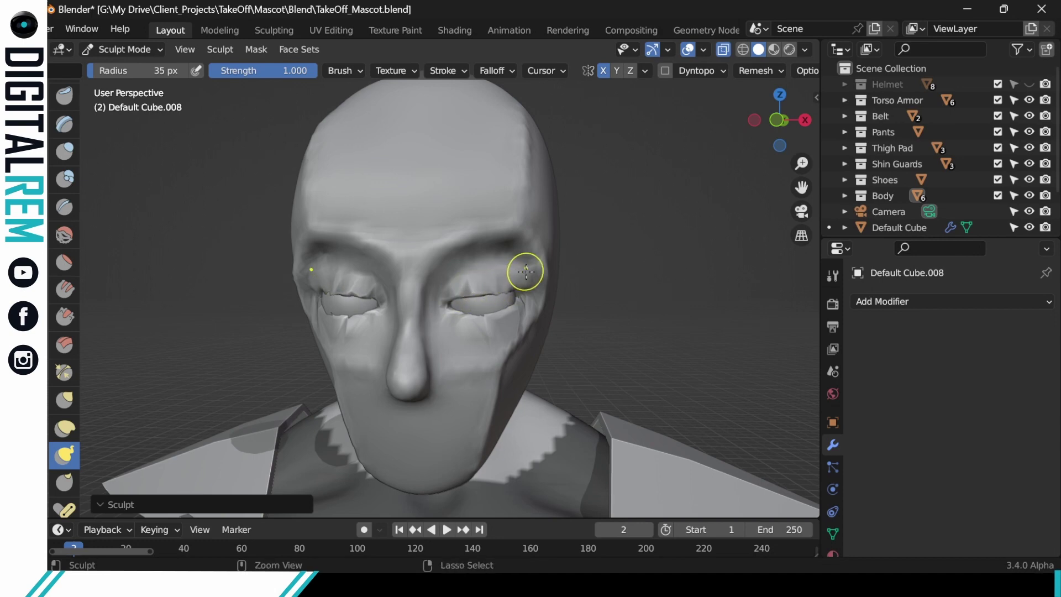
key("ctrl+z")
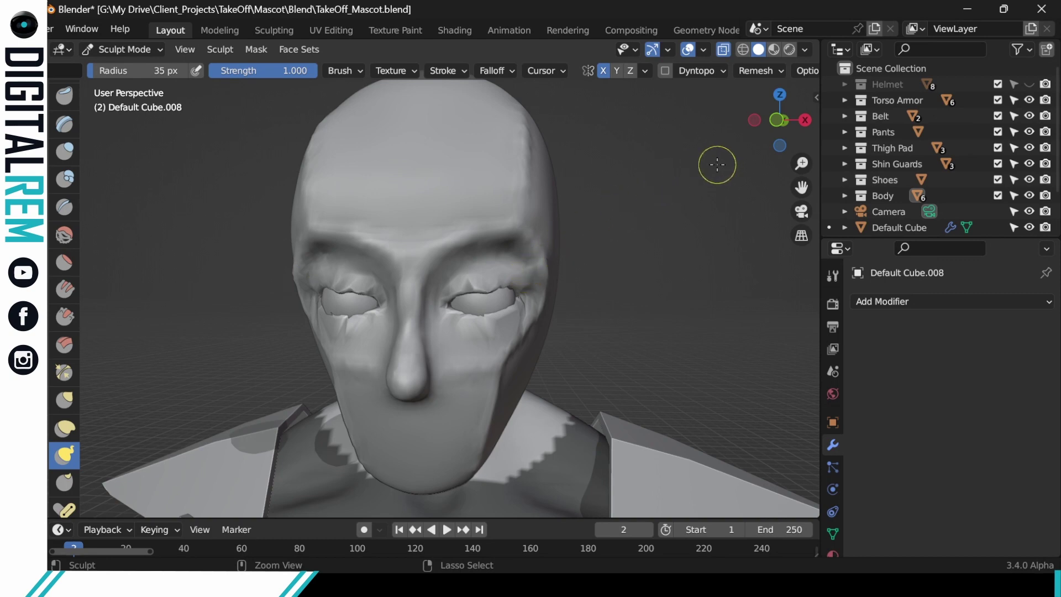
Step: Remesh the sculpt with a 0.5-inch voxel size and set the Snake Hook brush radius to 53 px
left_click(780, 69)
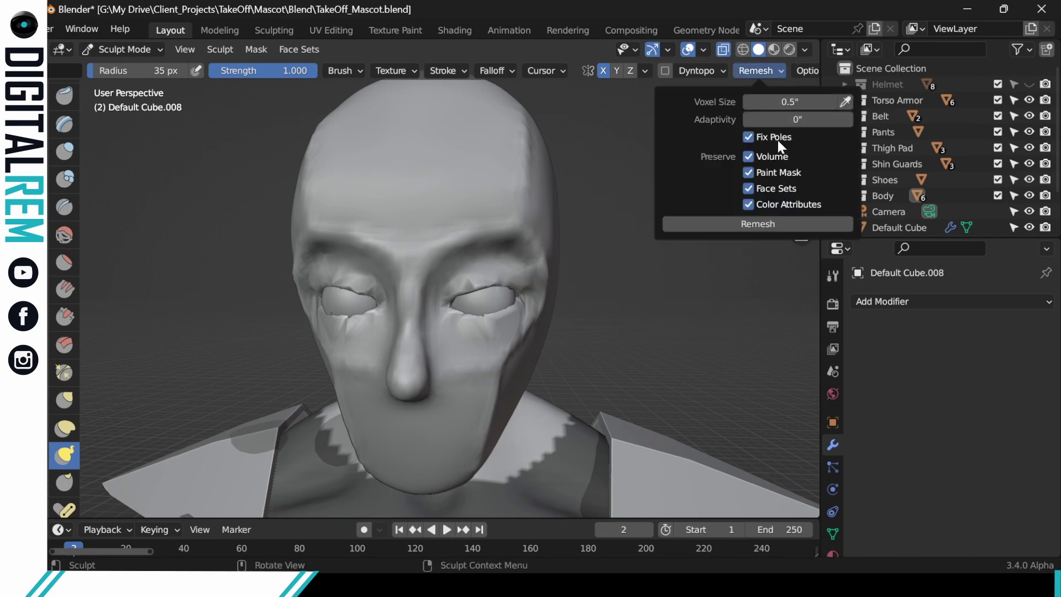
left_click(726, 228)
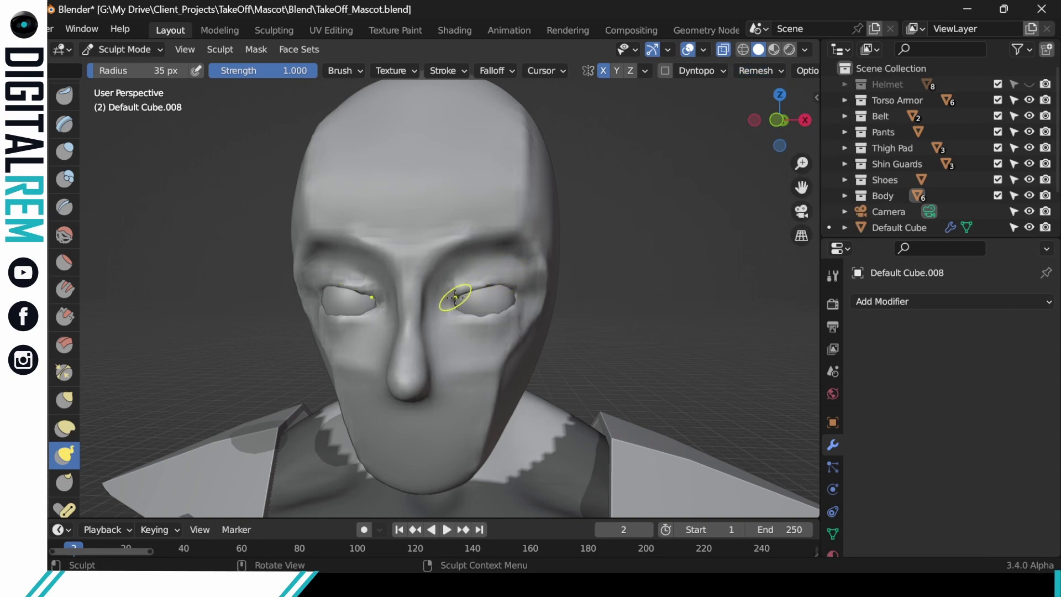
left_click_drag(101, 71, 109, 72)
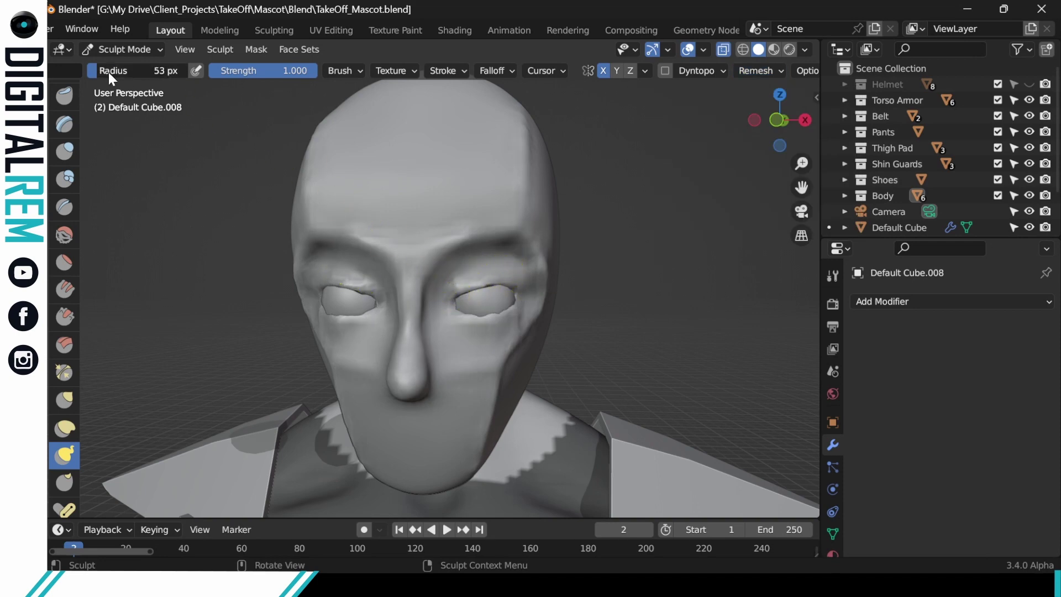
Step: Stretch the inner eye corners toward the nose with Snake Hook, and undo the last pull on the upper eyelids
mouse_move(454, 302)
left_mouse_down()
mouse_move(446, 306)
mouse_move(509, 284)
mouse_move(505, 293)
mouse_move(521, 295)
mouse_move(503, 285)
left_mouse_up()
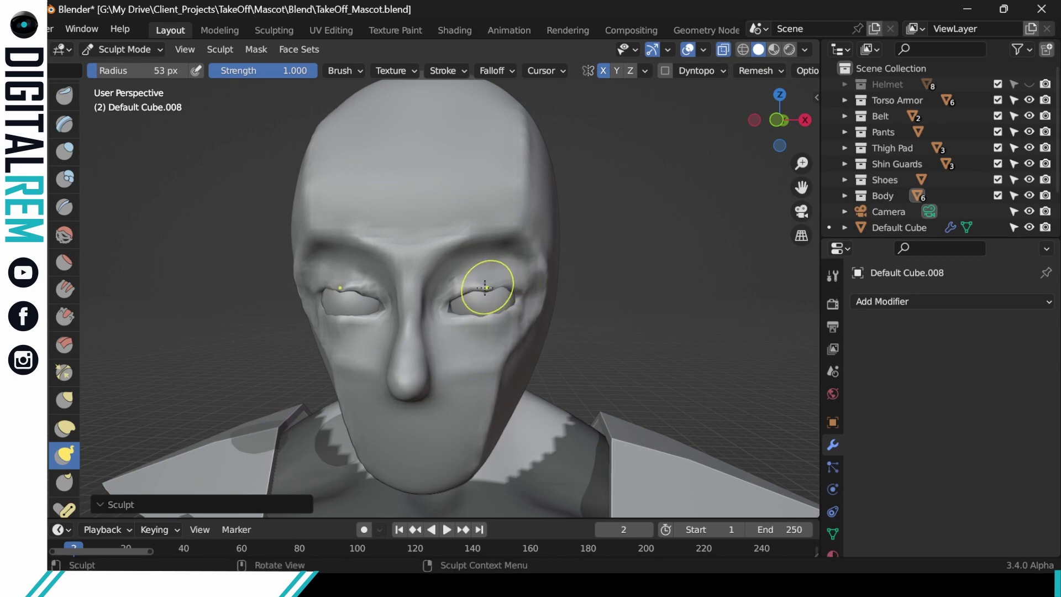
left_click_drag(475, 287, 473, 287)
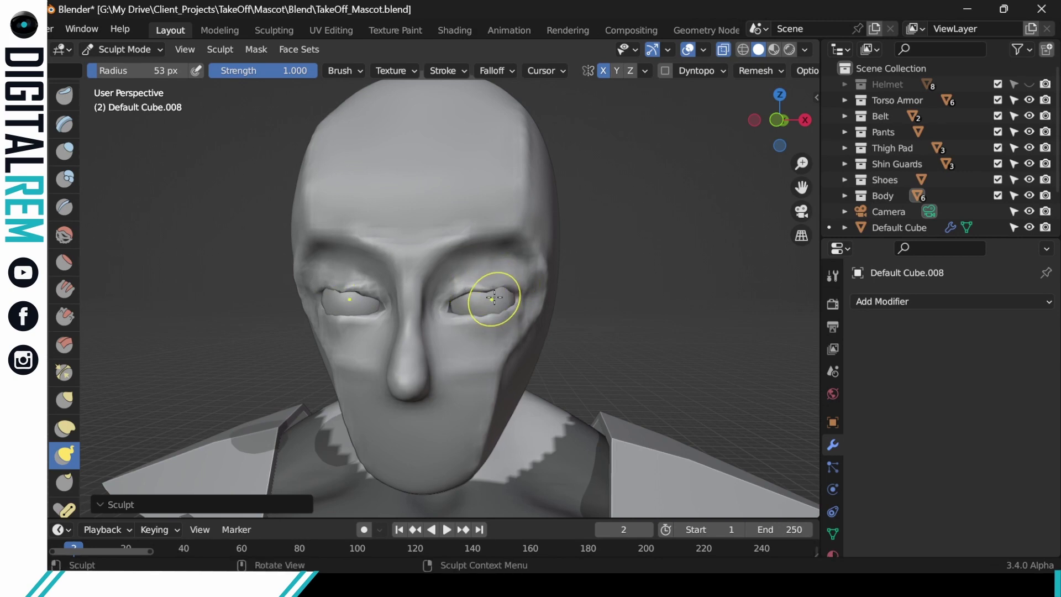
key("ctrl+z")
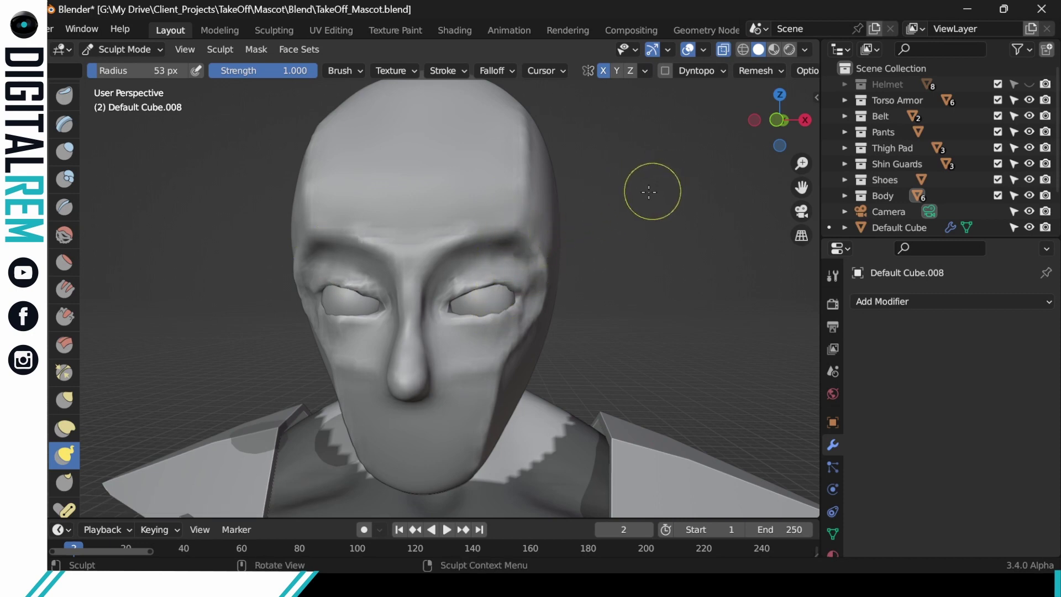
Step: Reshape the lower and upper eyelids around the eyeballs and adjust the inner corners with Snake Hook
middle_click_drag(653, 194, 507, 274)
left_click_drag(489, 319, 480, 319)
mouse_move(449, 320)
middle_mouse_down()
mouse_move(502, 315)
mouse_move(490, 287)
middle_mouse_up()
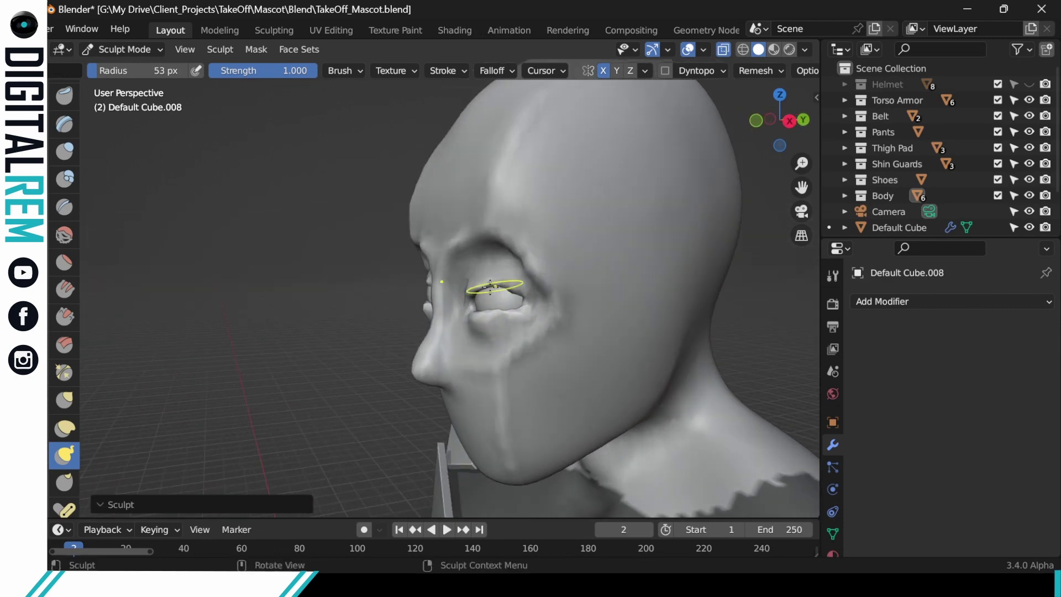
left_click_drag(474, 287, 504, 287)
mouse_move(528, 295)
middle_mouse_down()
mouse_move(523, 310)
mouse_move(583, 274)
middle_mouse_up()
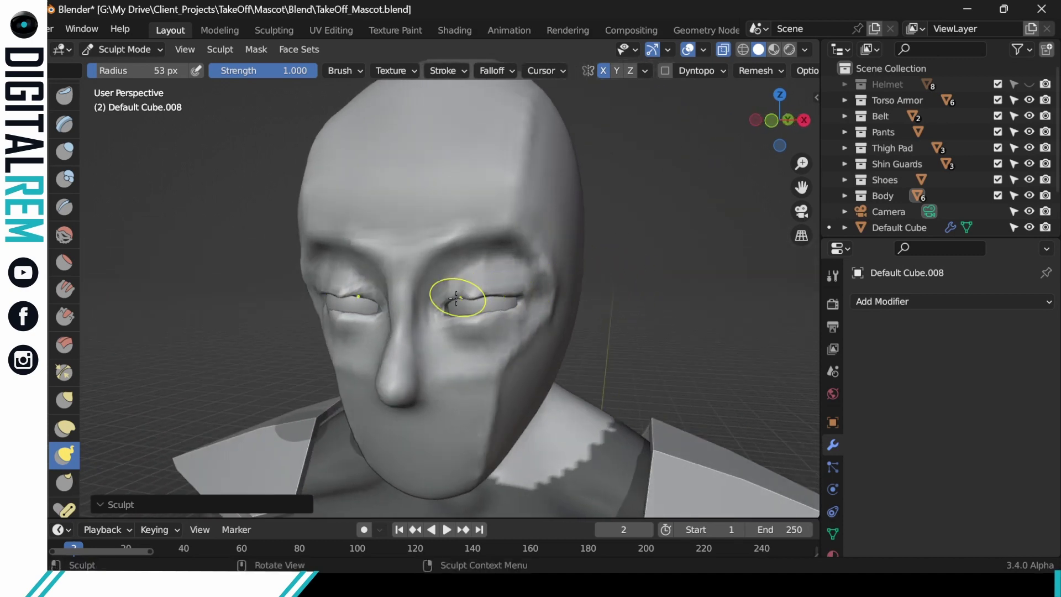
left_click_drag(457, 298, 453, 299)
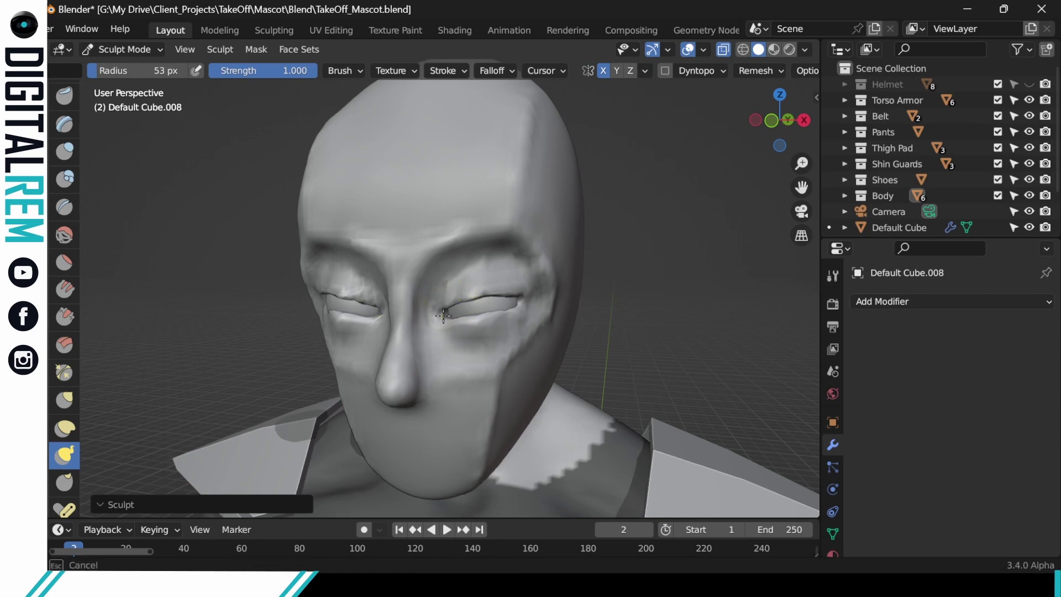
Step: Remesh the sculpt again to even out the stretched eyelid geometry
mouse_move(450, 300)
middle_mouse_down()
mouse_move(519, 282)
mouse_move(577, 315)
middle_mouse_up()
middle_click_drag(416, 311, 431, 269)
scroll(432, 269, "down", 5)
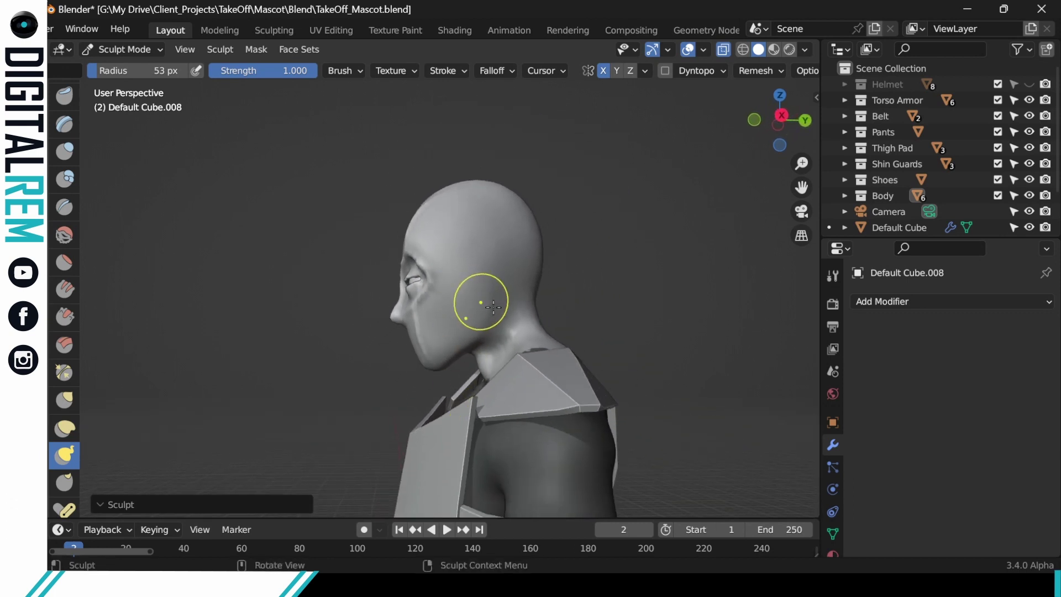
mouse_move(481, 303)
middle_mouse_down()
mouse_move(635, 315)
mouse_move(599, 331)
middle_mouse_up()
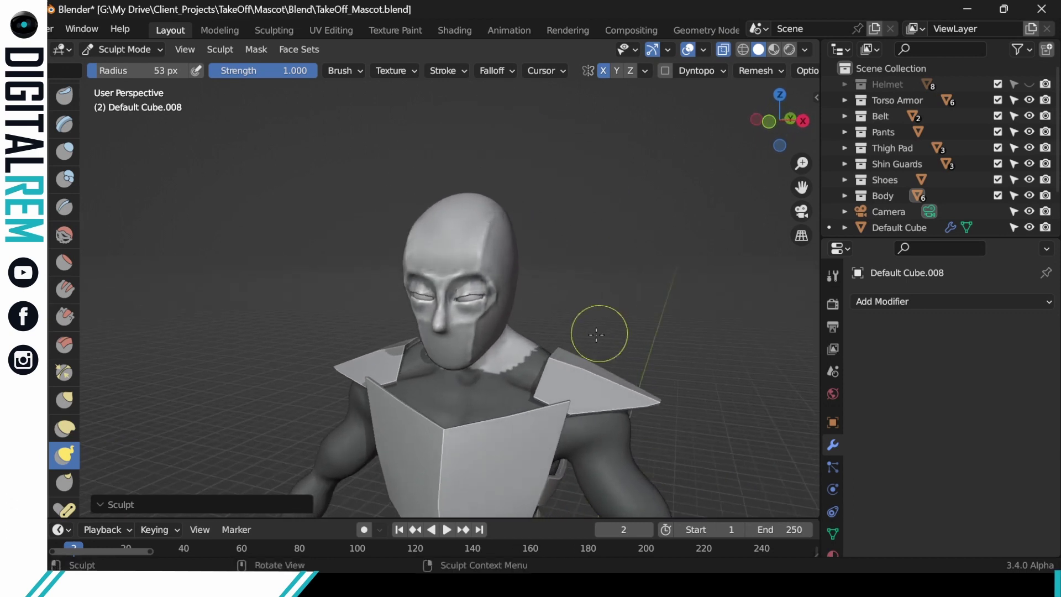
left_click(767, 69)
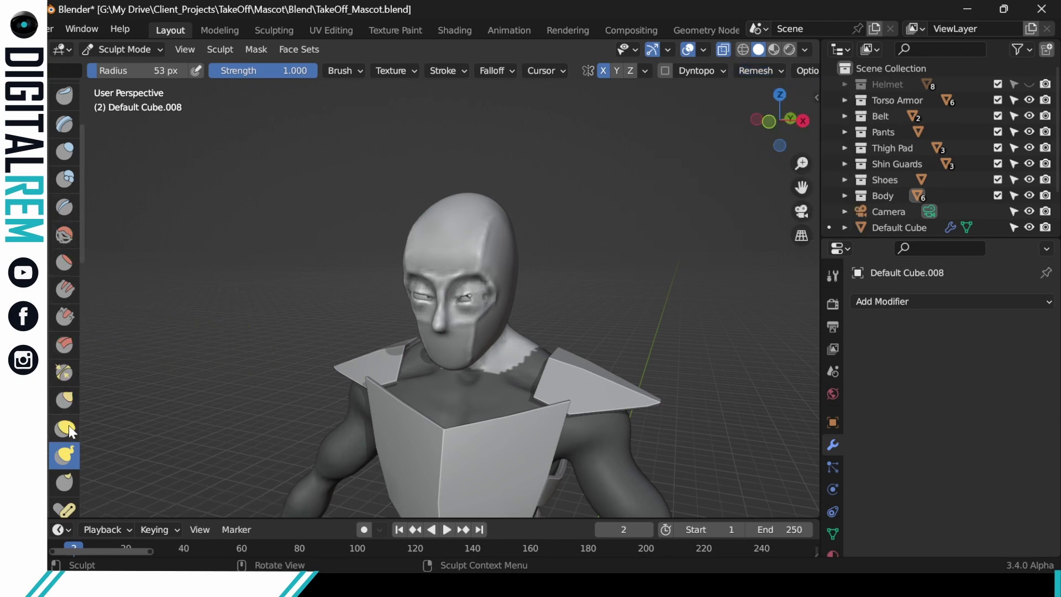
Step: Smooth the upper eyelids and the crease below the brows with the Smooth brush
left_click(66, 234)
middle_click_drag(476, 257, 501, 267)
scroll(501, 267, "up", 3)
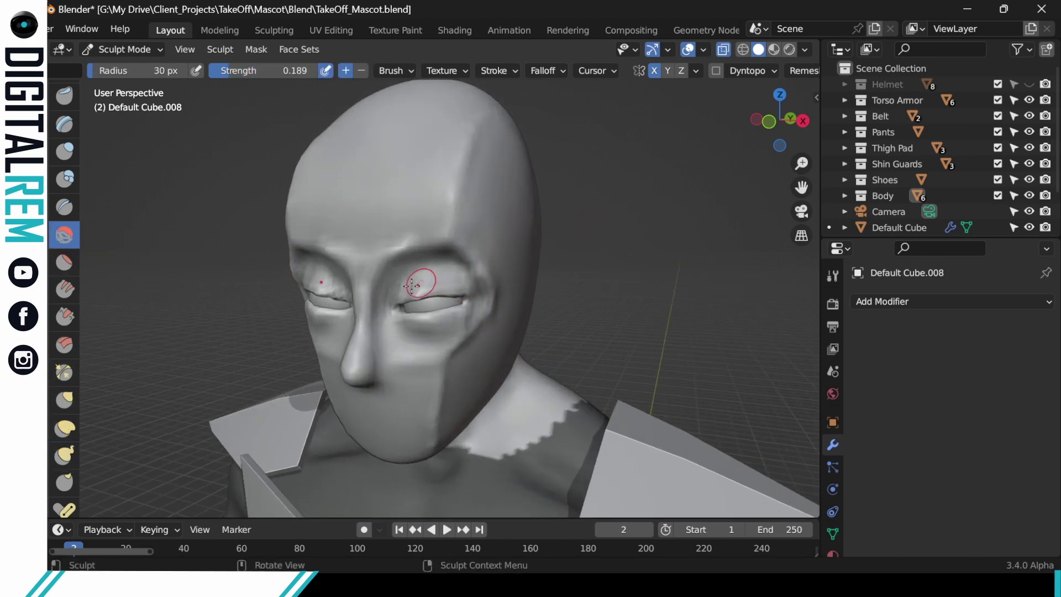
left_click_drag(411, 285, 414, 278)
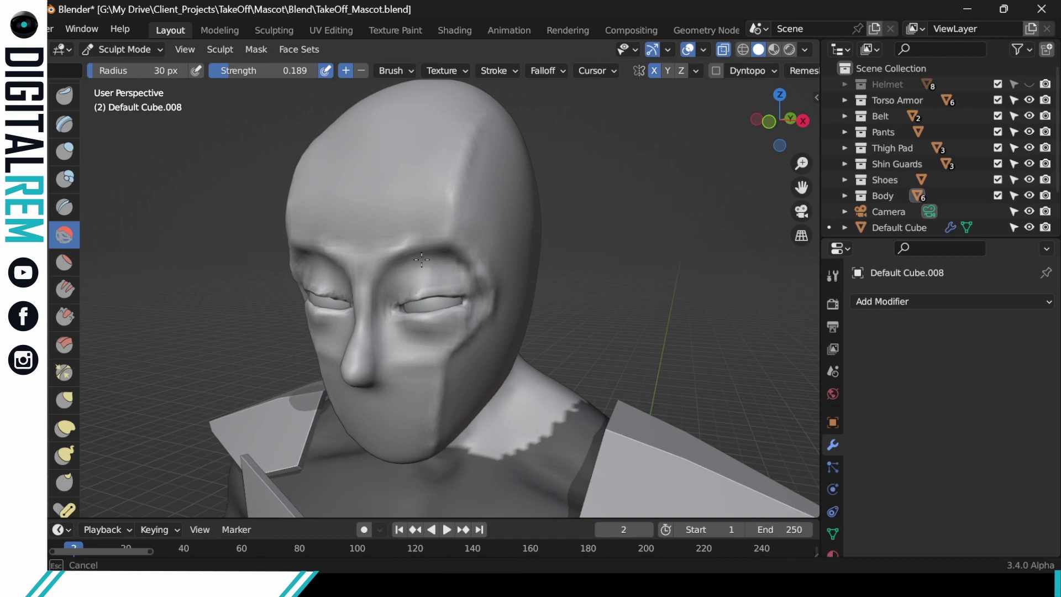
left_click_drag(422, 259, 421, 258)
Step: Smooth the areas under the eyes and around the outer eye corners up to the brow
mouse_move(422, 259)
middle_mouse_down()
mouse_move(417, 223)
mouse_move(443, 265)
middle_mouse_up()
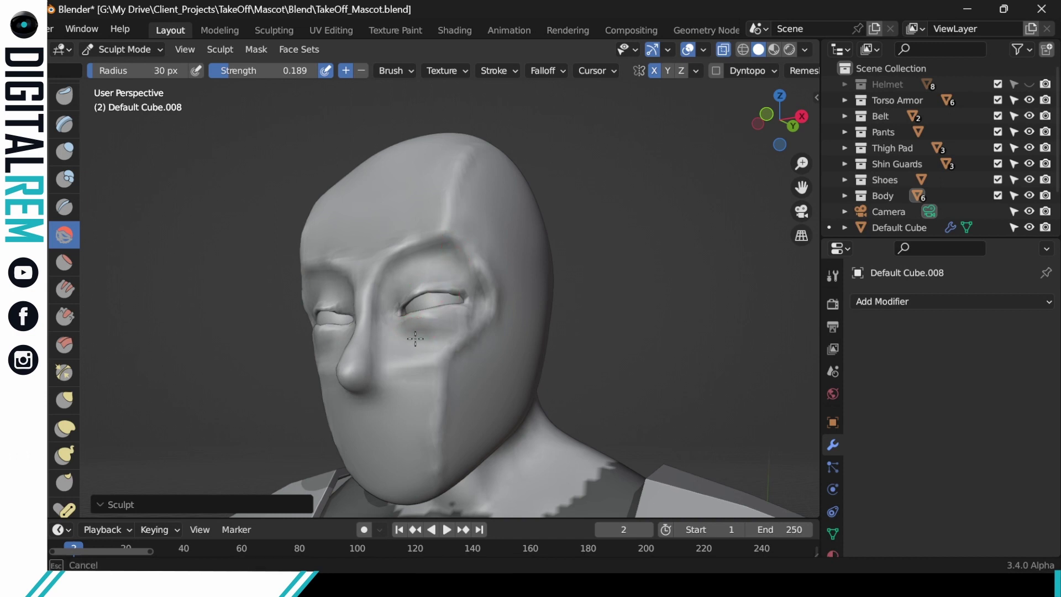
left_click_drag(434, 337, 462, 326)
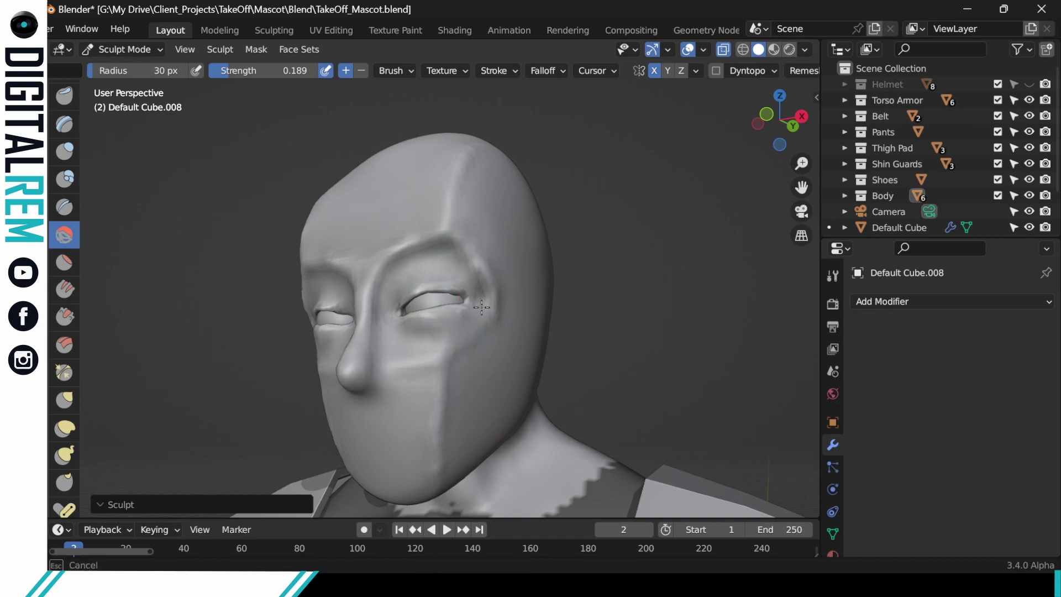
left_click_drag(474, 286, 474, 276)
middle_click_drag(436, 254, 427, 262)
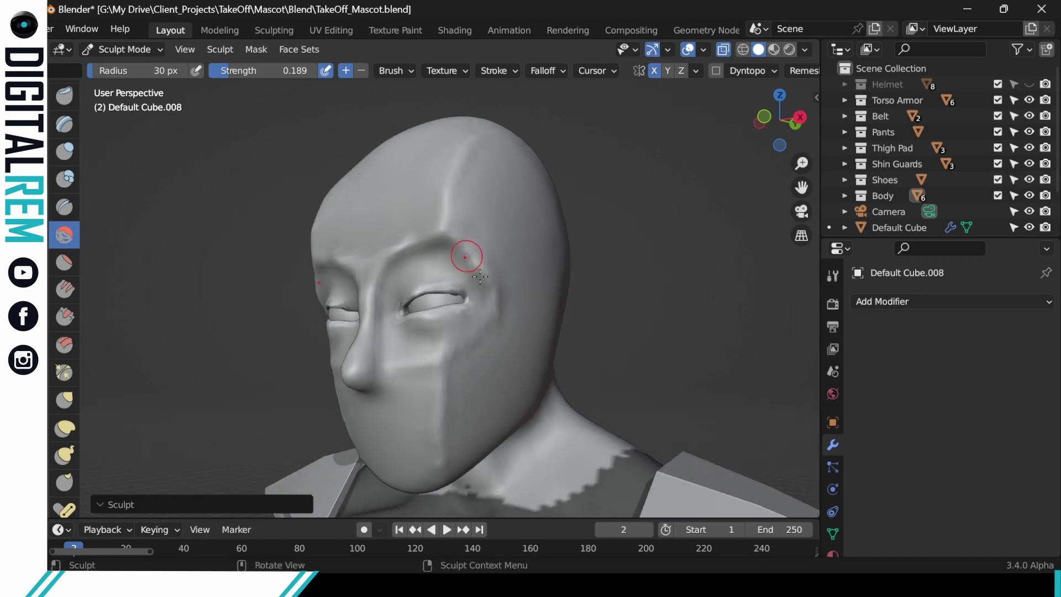
Step: Smooth the inner and outer eye corners and the eyelid rims around the eyeballs with the Smooth brush
mouse_move(467, 283)
left_mouse_down()
mouse_move(460, 273)
mouse_move(458, 298)
mouse_move(434, 281)
mouse_move(403, 295)
left_mouse_up()
middle_click_drag(450, 277, 539, 309)
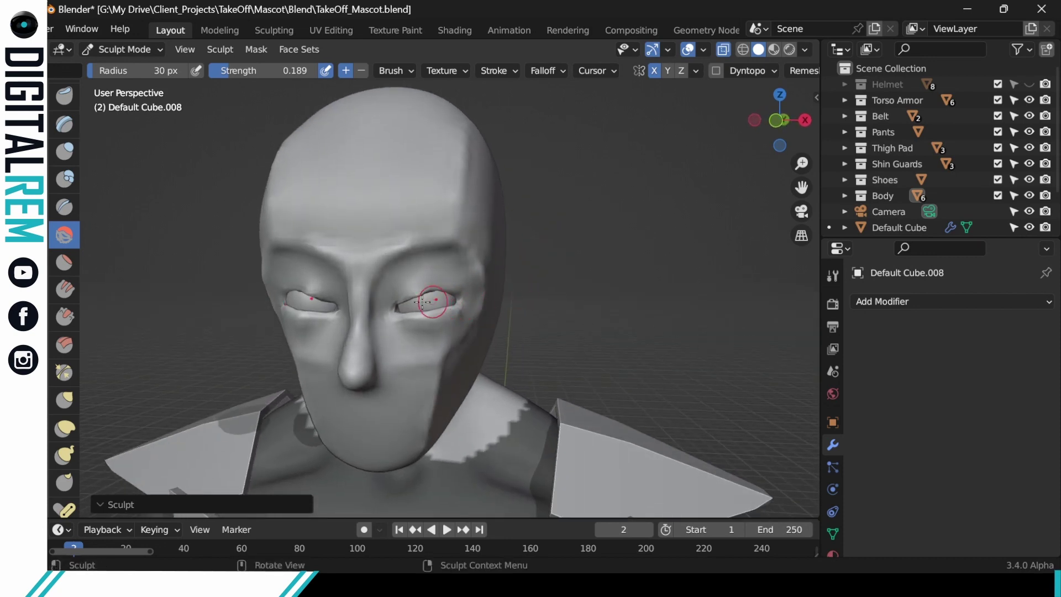
left_click_drag(408, 299, 417, 293)
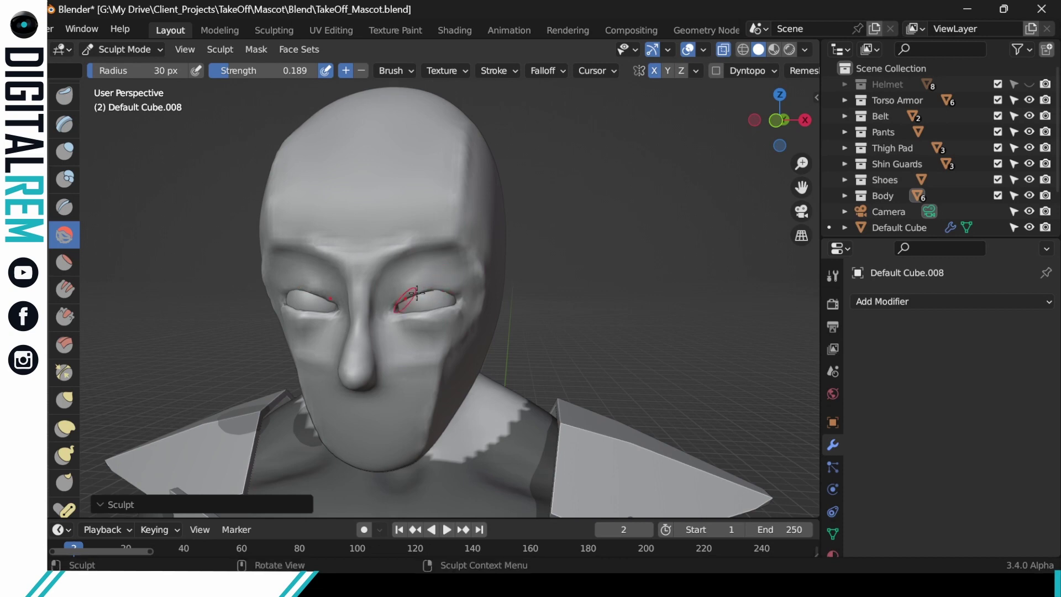
mouse_move(424, 293)
middle_mouse_down()
mouse_move(472, 261)
mouse_move(439, 288)
mouse_move(434, 249)
mouse_move(448, 221)
mouse_move(445, 277)
mouse_move(487, 365)
mouse_move(422, 313)
middle_mouse_up()
left_click_drag(405, 311, 428, 304)
mouse_move(429, 304)
middle_mouse_down()
mouse_move(559, 273)
mouse_move(397, 304)
middle_mouse_up()
left_click_drag(404, 309, 416, 310)
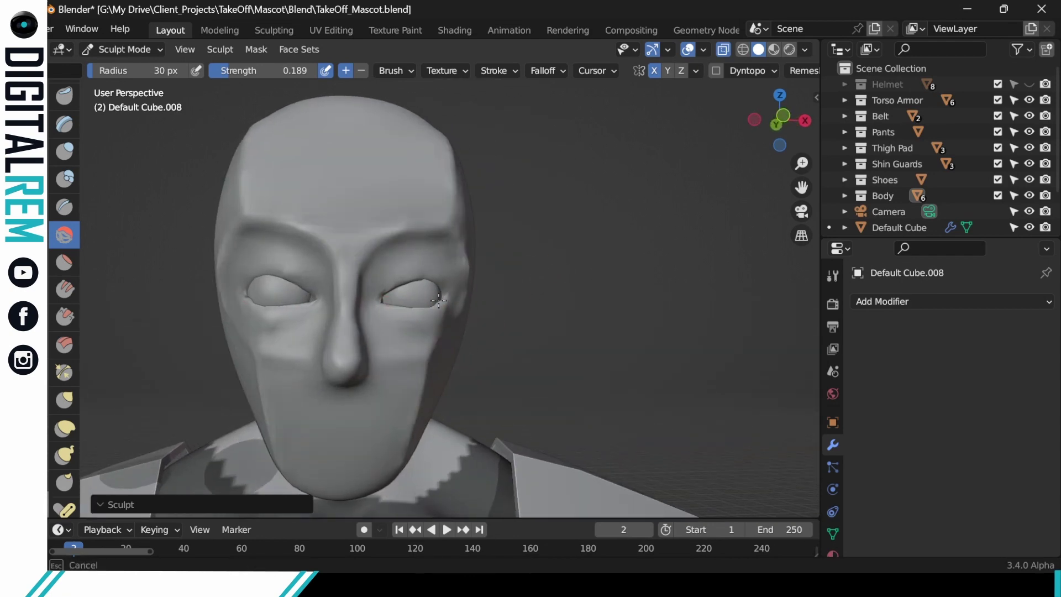
Step: Smooth the upper eyelid edge toward the nose and soften the inner eye corners, undoing the unwanted stroke
middle_click_drag(438, 301, 423, 311)
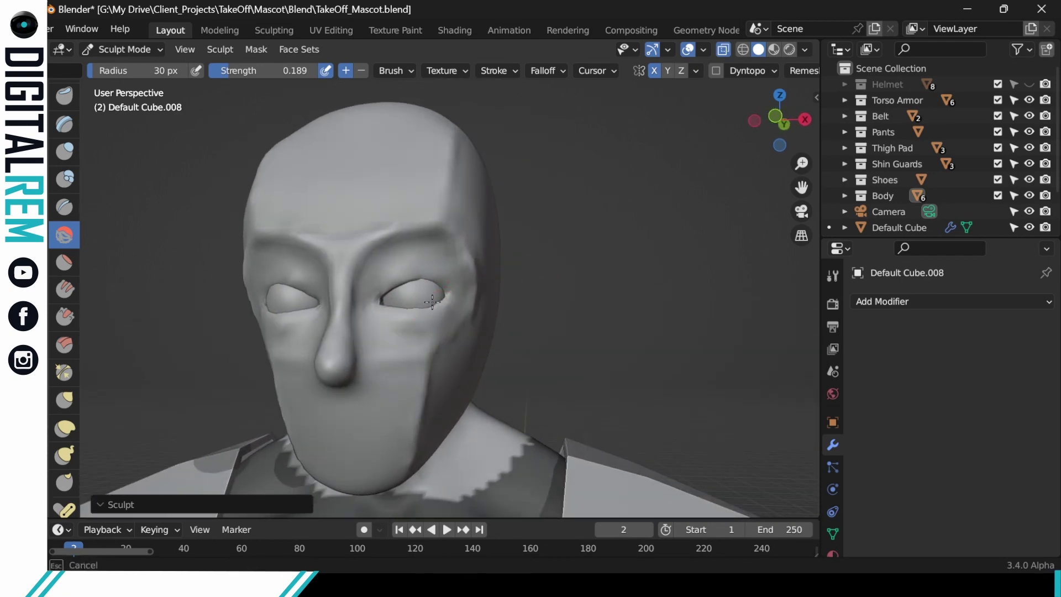
middle_click_drag(454, 270, 452, 296)
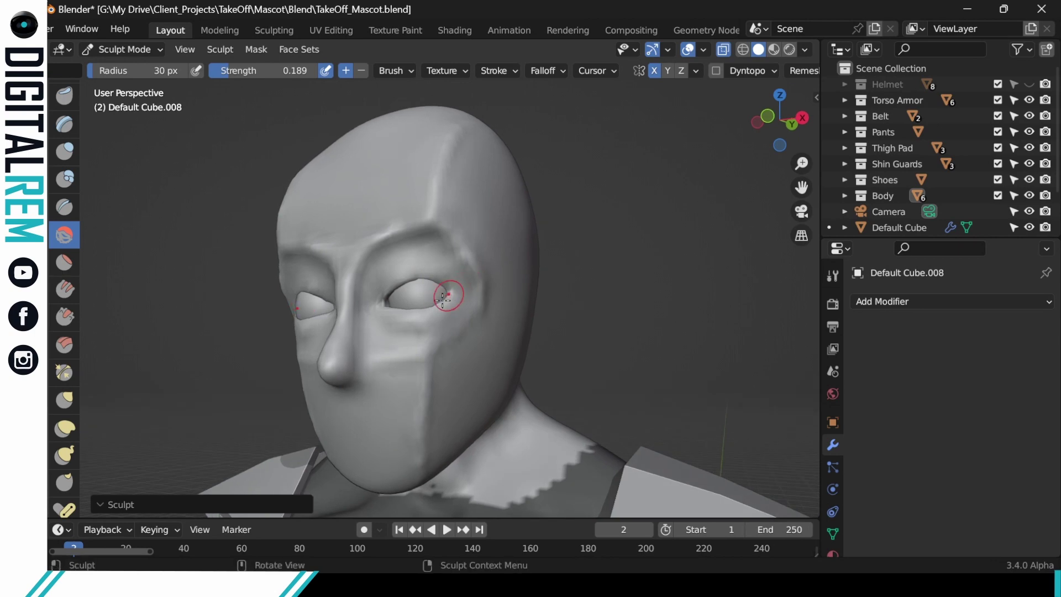
left_click_drag(420, 273, 403, 282)
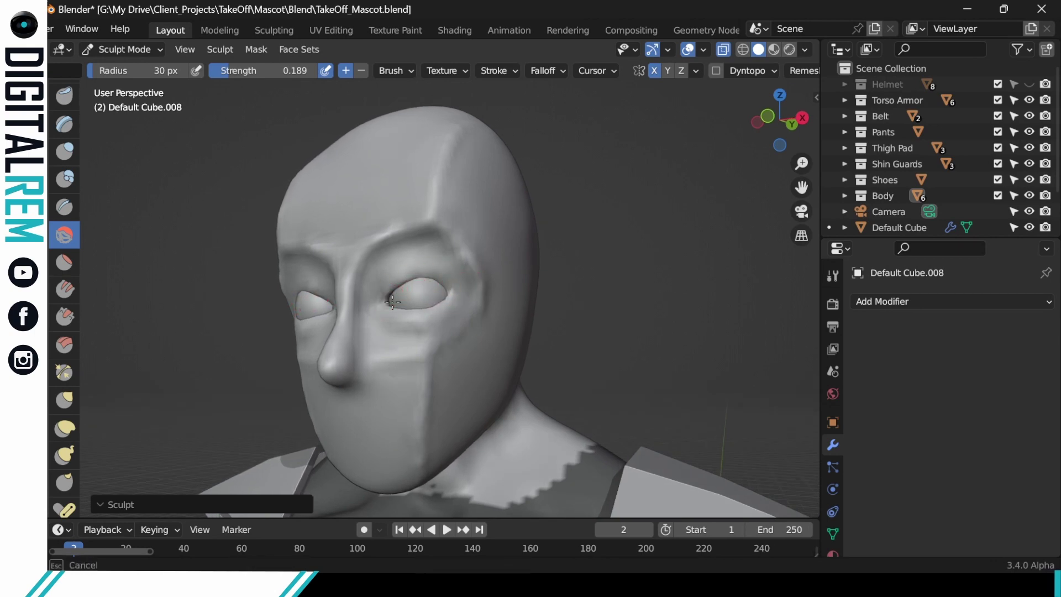
mouse_move(402, 296)
middle_mouse_down()
mouse_move(471, 289)
mouse_move(407, 295)
middle_mouse_up()
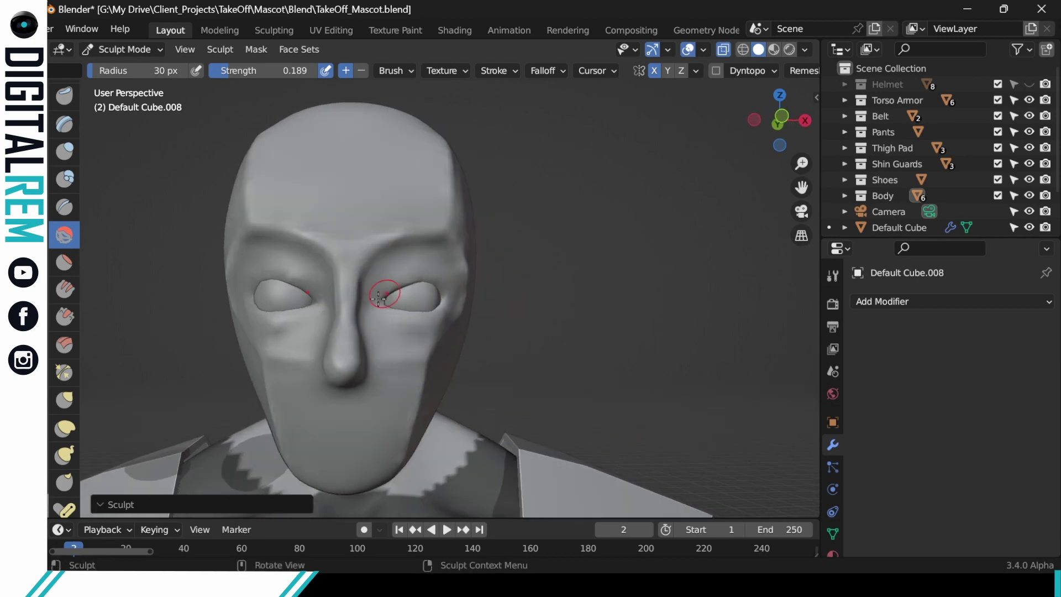
left_click_drag(381, 298, 408, 287)
middle_click_drag(418, 284, 387, 297)
key("ctrl+z")
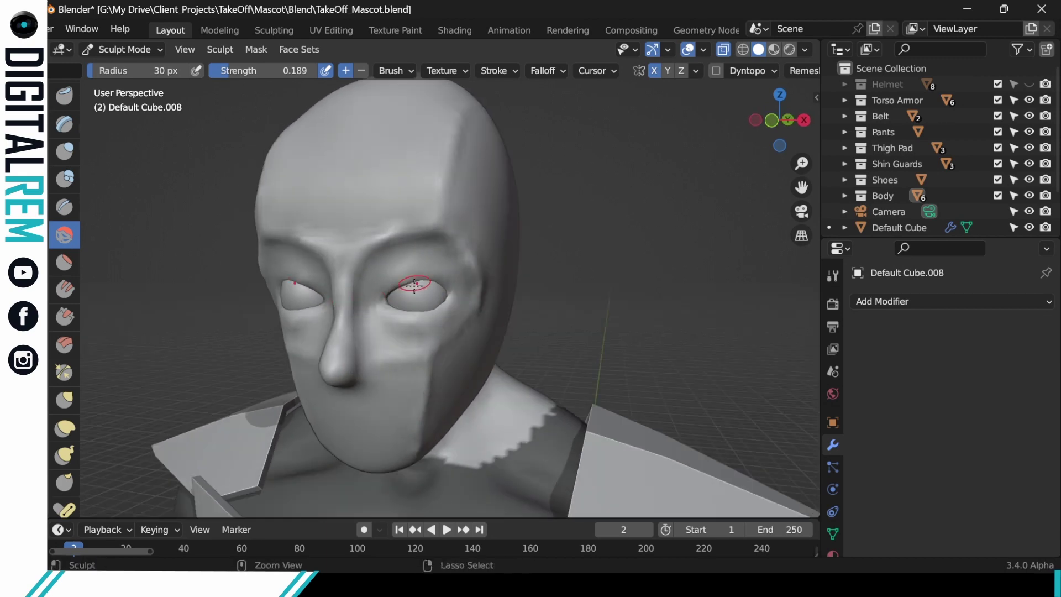
left_click_drag(379, 303, 384, 304)
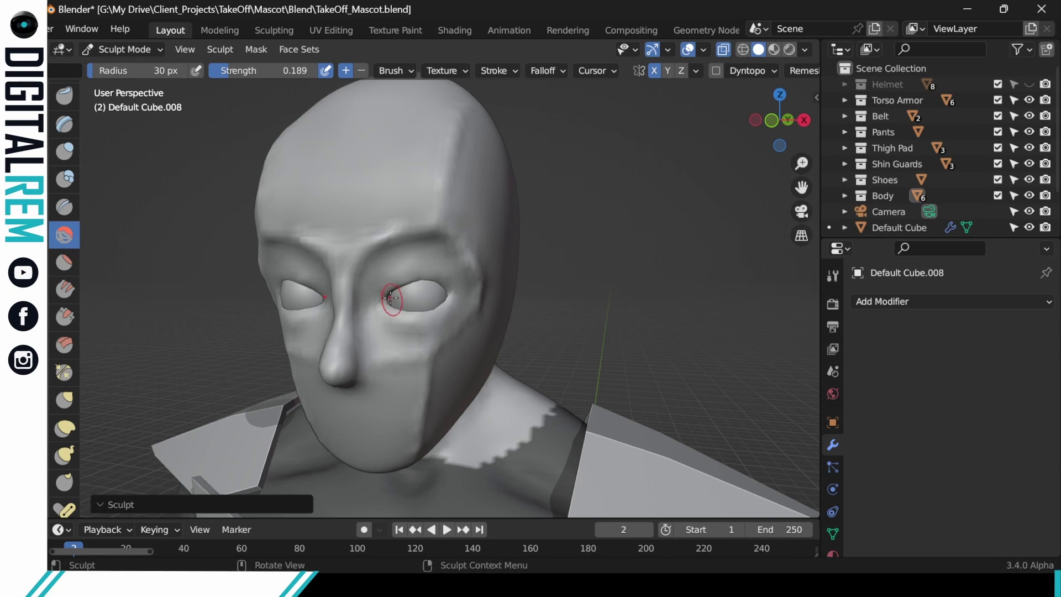
mouse_move(383, 304)
middle_mouse_down()
mouse_move(428, 278)
mouse_move(450, 296)
mouse_move(464, 383)
middle_mouse_up()
mouse_move(492, 320)
middle_mouse_down()
mouse_move(561, 351)
mouse_move(486, 308)
mouse_move(486, 341)
mouse_move(491, 204)
middle_mouse_up()
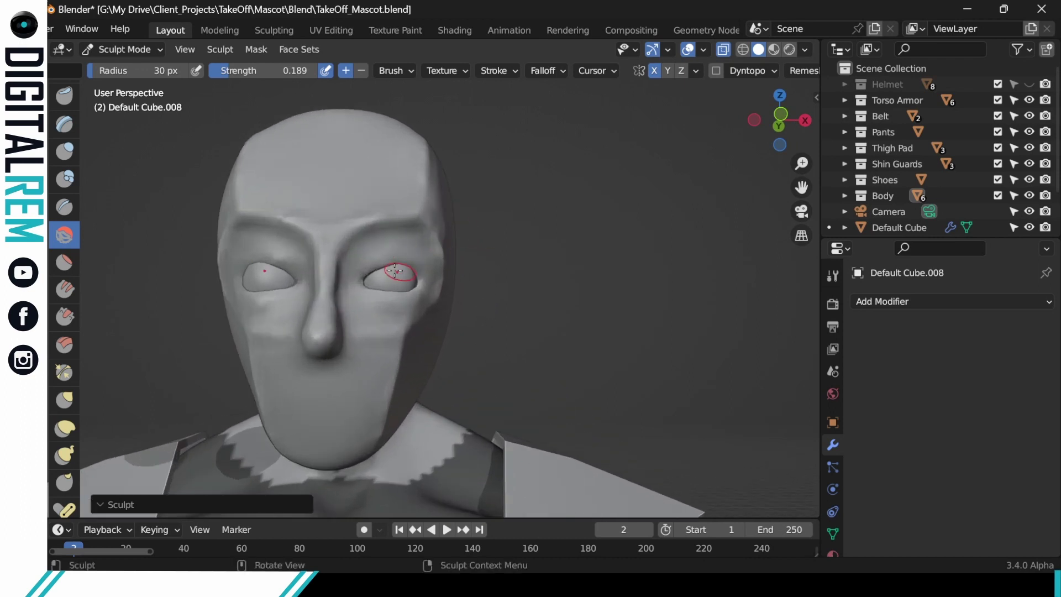
left_click_drag(391, 265, 368, 268)
mouse_move(387, 264)
middle_mouse_down()
mouse_move(404, 262)
mouse_move(340, 276)
middle_mouse_up()
key("ctrl+z")
Step: Adjust the shape of the inner eye corners with the Elastic Deform brush and check the face from several angles
left_click(65, 428)
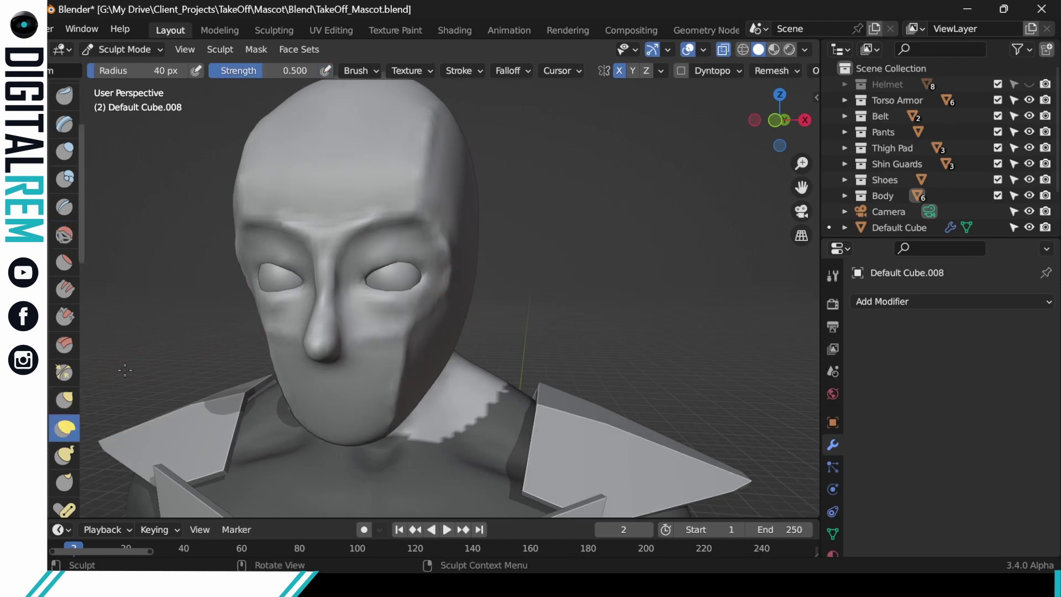
left_click_drag(362, 280, 370, 281)
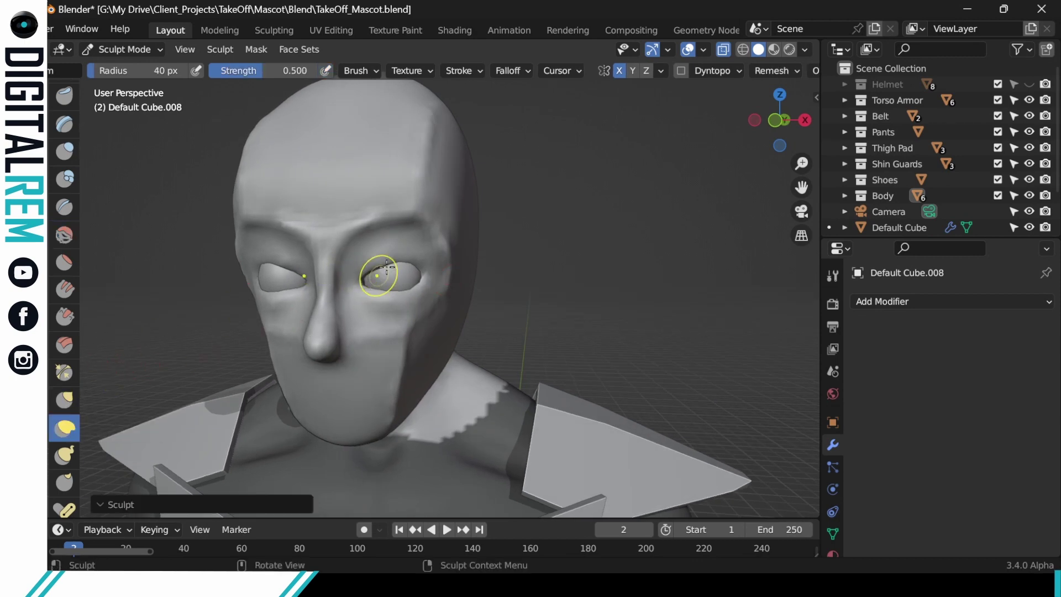
mouse_move(430, 255)
middle_mouse_down()
mouse_move(443, 254)
mouse_move(441, 380)
middle_mouse_up()
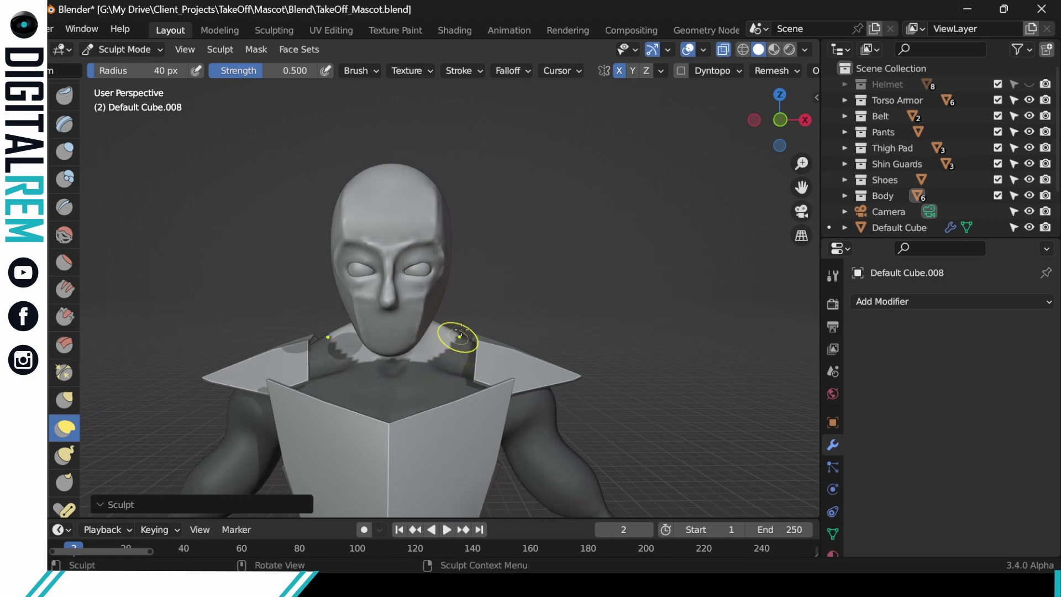
middle_click_drag(462, 339, 426, 309)
scroll(447, 261, "up", 4)
middle_click_drag(447, 261, 407, 337, "ctrl")
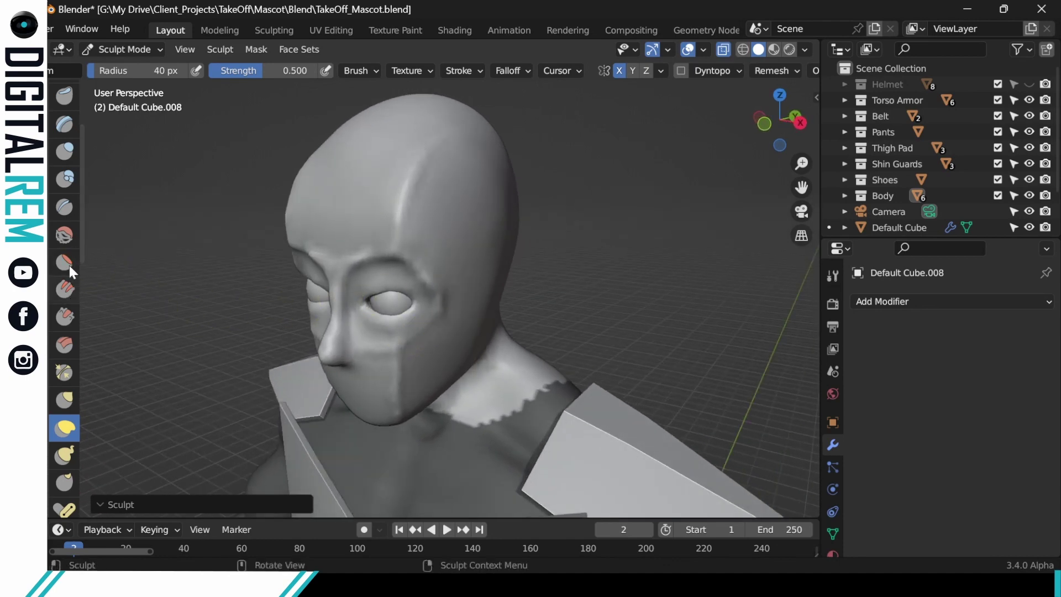
Step: Smooth the lower eyelids and the skin just beneath them with the Smooth brush, undoing the last unwanted stroke
left_click(64, 235)
left_click_drag(372, 324, 367, 321)
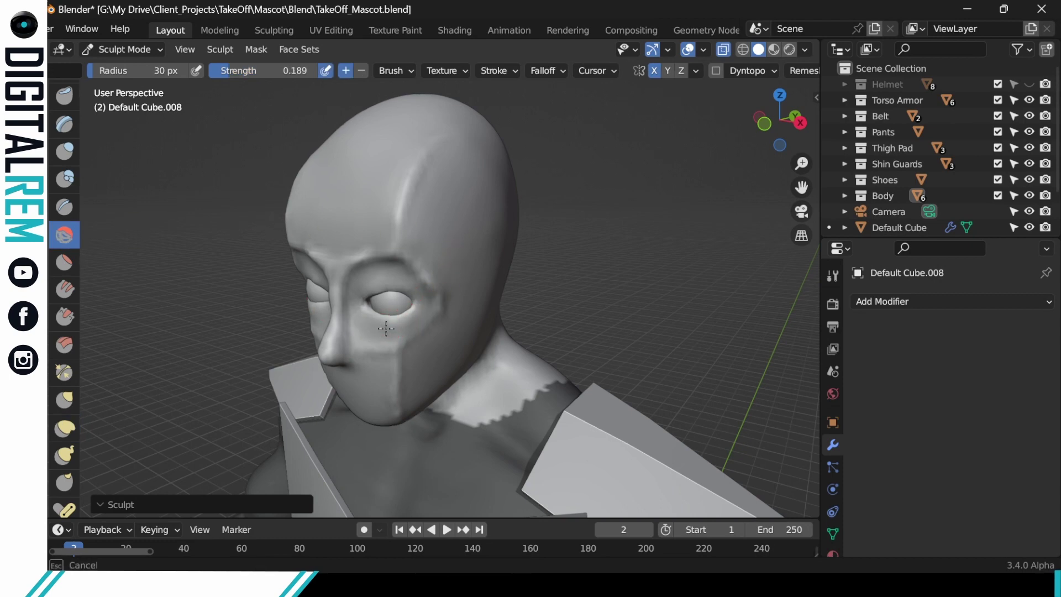
mouse_move(422, 306)
left_mouse_down()
mouse_move(411, 292)
mouse_move(370, 324)
mouse_move(382, 322)
mouse_move(368, 314)
left_mouse_up()
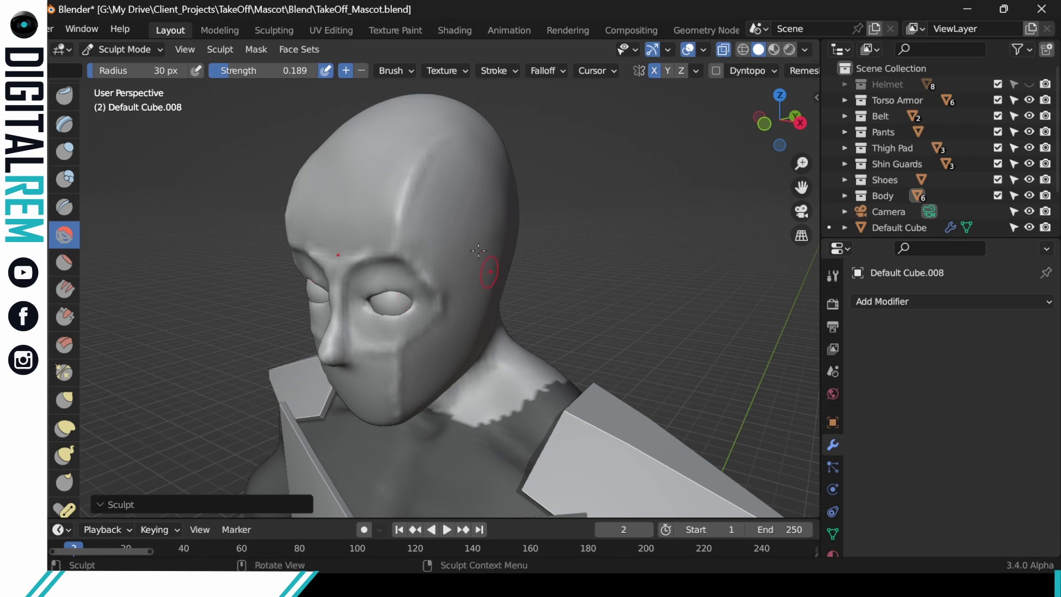
mouse_move(478, 250)
middle_mouse_down()
mouse_move(454, 235)
mouse_move(445, 267)
mouse_move(474, 267)
mouse_move(394, 311)
middle_mouse_up()
mouse_move(394, 311)
left_mouse_down()
mouse_move(409, 325)
mouse_move(397, 316)
left_mouse_up()
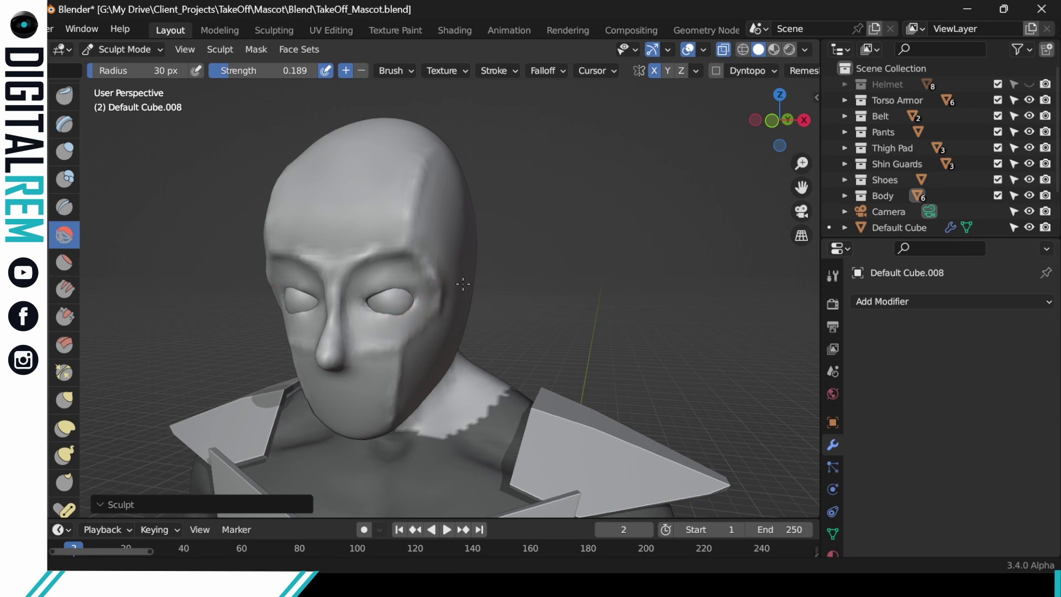
mouse_move(481, 279)
middle_mouse_down()
mouse_move(528, 263)
mouse_move(519, 268)
middle_mouse_up()
key("ctrl+z")
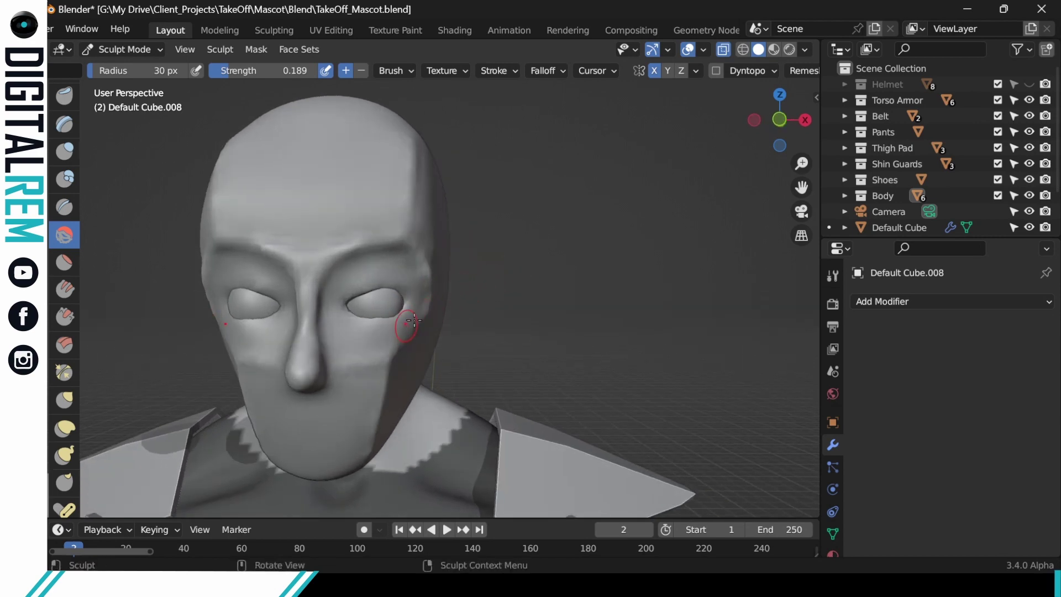
Step: Build up the cheekbones below the outer eye corners and the cheek edge down to the jaw with the Inflate brush
mouse_move(411, 245)
middle_mouse_down()
mouse_move(432, 290)
mouse_move(420, 277)
mouse_move(451, 288)
middle_mouse_up()
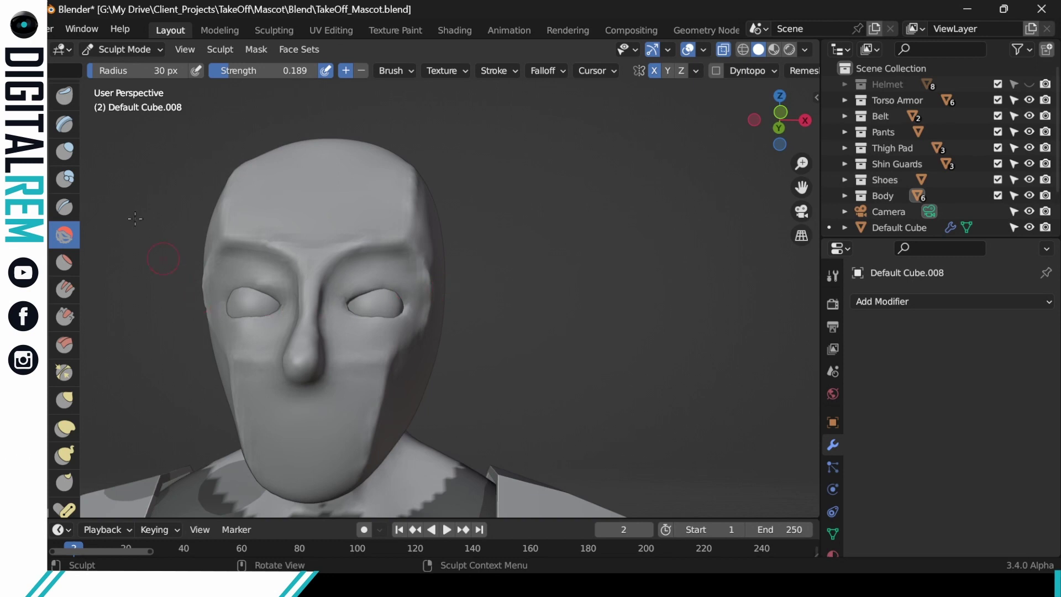
left_click(64, 151)
left_click_drag(403, 331, 408, 325)
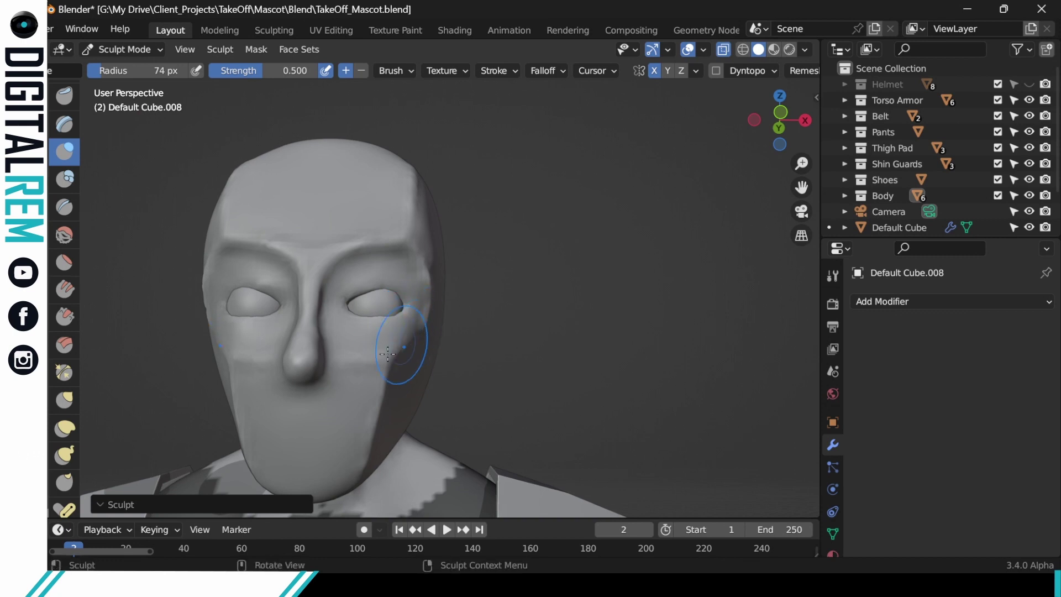
middle_click_drag(421, 331, 395, 335)
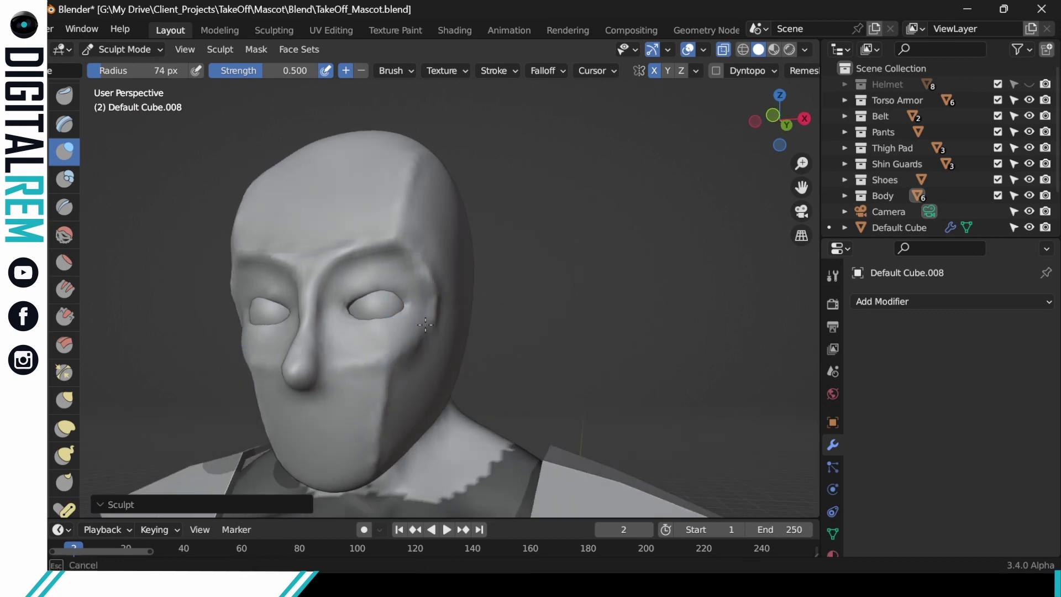
mouse_move(390, 380)
left_mouse_down()
mouse_move(423, 359)
mouse_move(385, 462)
left_mouse_up()
middle_click_drag(409, 373, 432, 368)
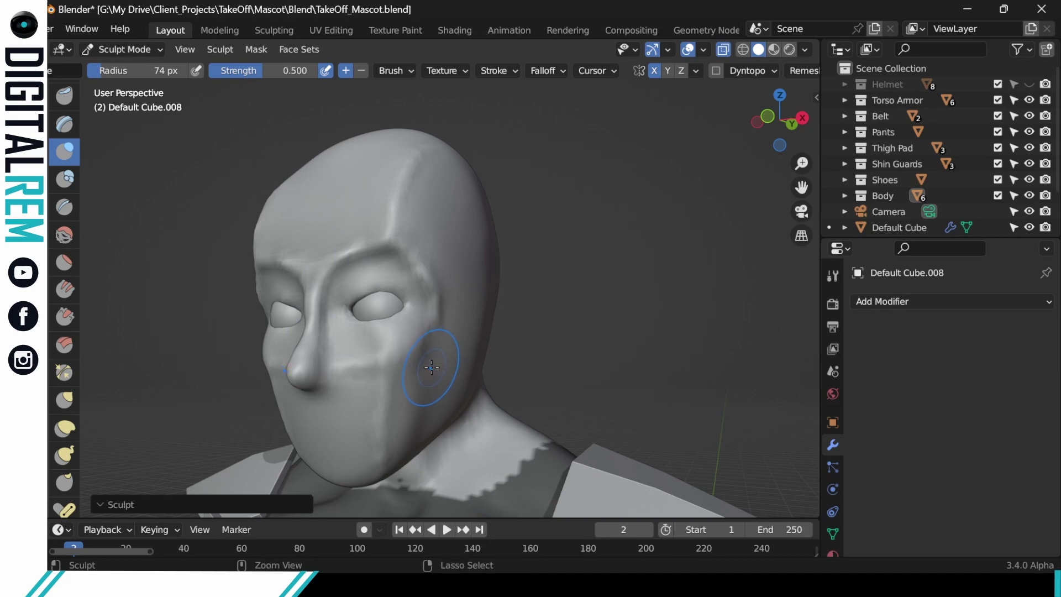
Step: Inflate the area under the eyes from the nose out to the cheekbones, and rework the lid area above the inner corner
left_click_drag(341, 345, 360, 340)
mouse_move(360, 339)
middle_mouse_down()
mouse_move(438, 320)
mouse_move(348, 338)
middle_mouse_up()
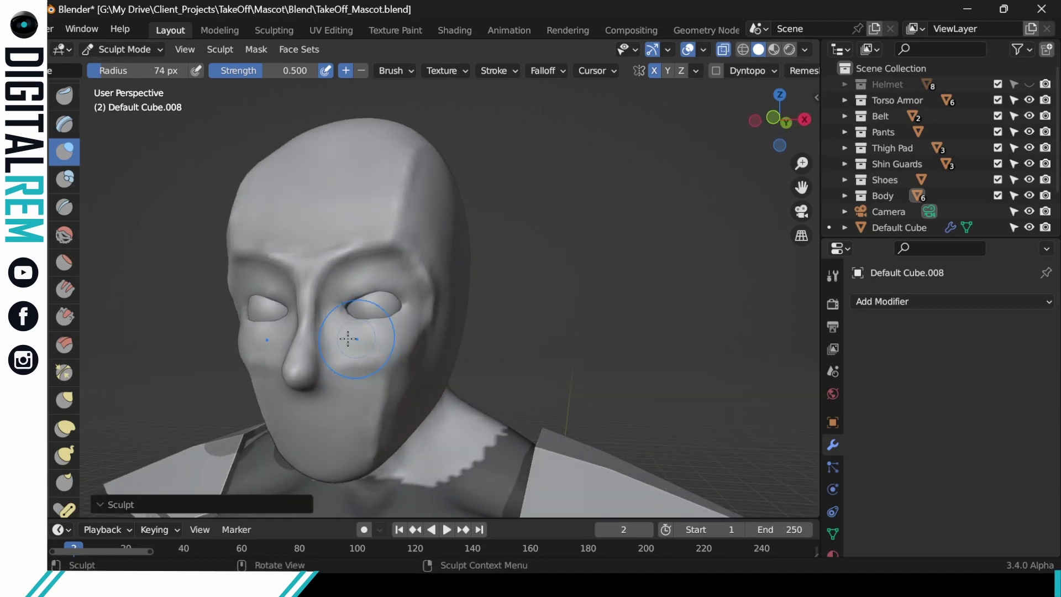
left_click_drag(348, 339, 413, 313)
middle_click_drag(420, 303, 397, 287)
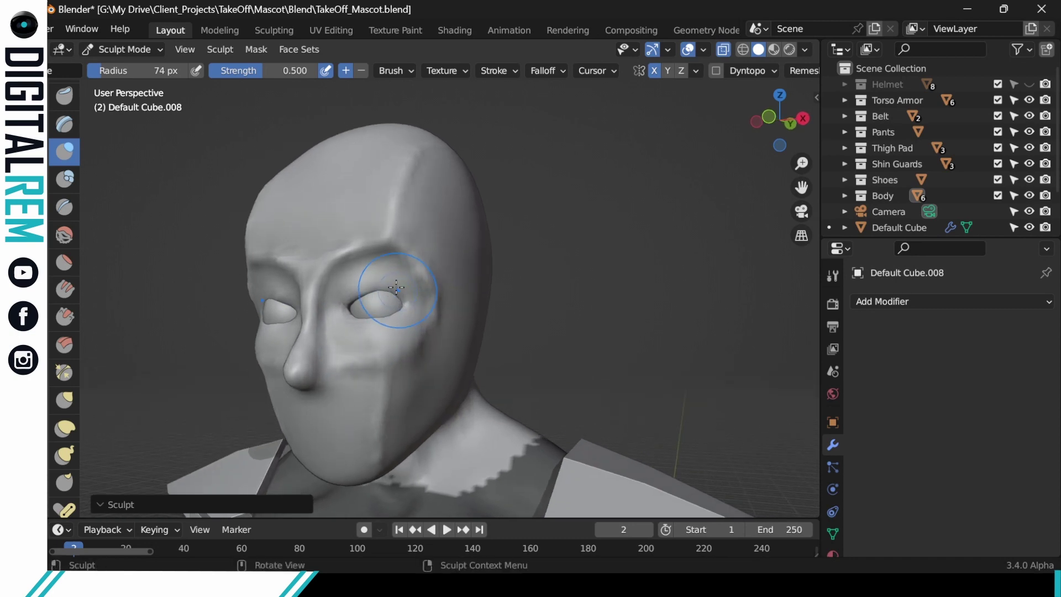
mouse_move(353, 284)
left_mouse_down("ctrl")
mouse_move(343, 280)
mouse_move(357, 270)
mouse_move(346, 279)
left_mouse_up("ctrl")
Step: Refine the upper eyelid rim and its outer corner along the eyeball with close-up sculpting strokes
scroll(415, 270, "up", 2)
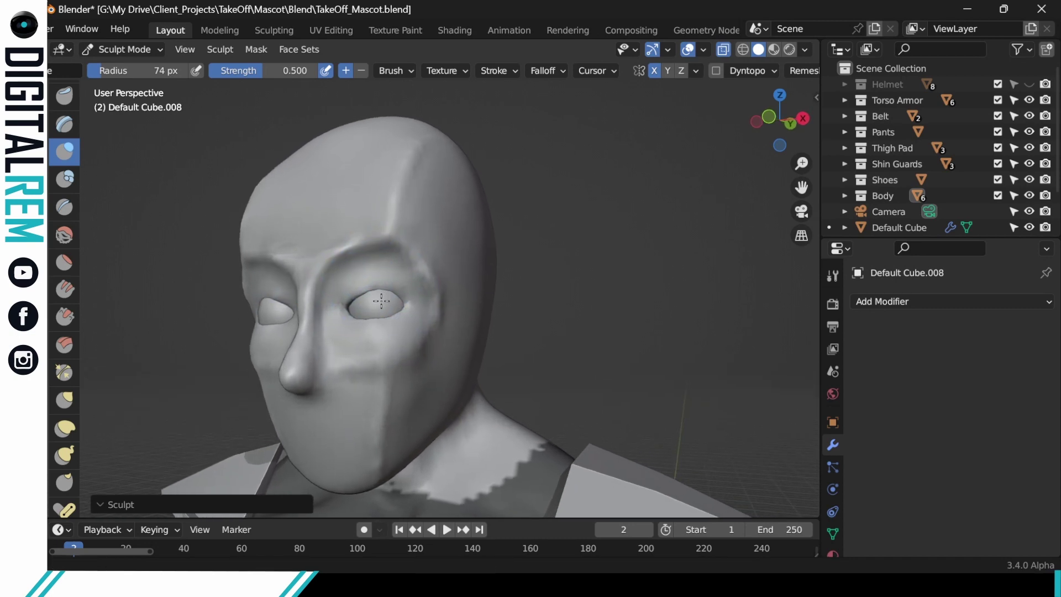
scroll(415, 271, "up", 3)
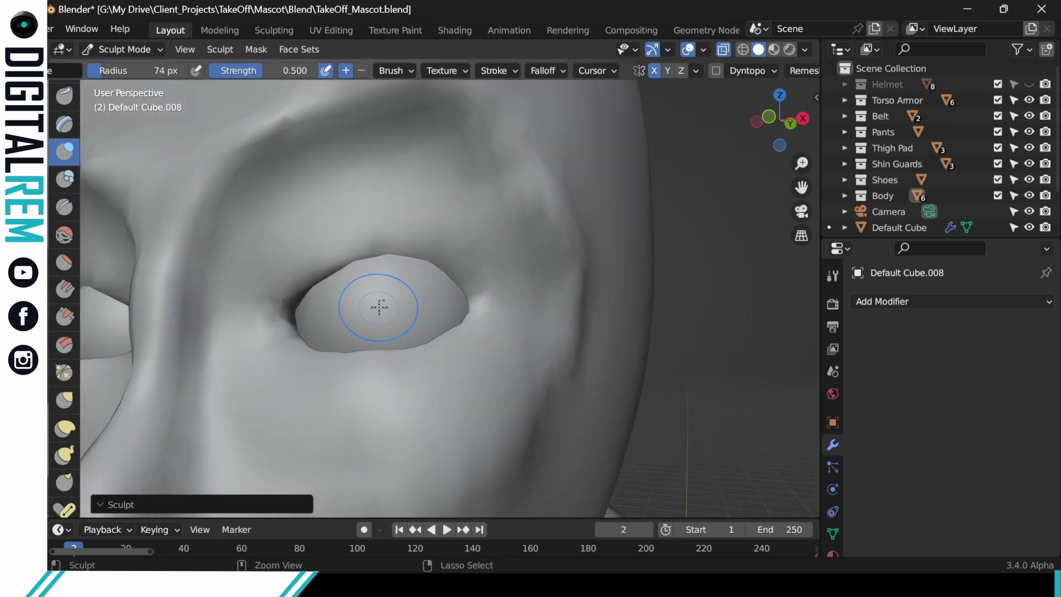
left_click_drag(379, 308, 403, 308, "ctrl")
middle_click_drag(403, 308, 442, 313)
left_click_drag(458, 320, 435, 281)
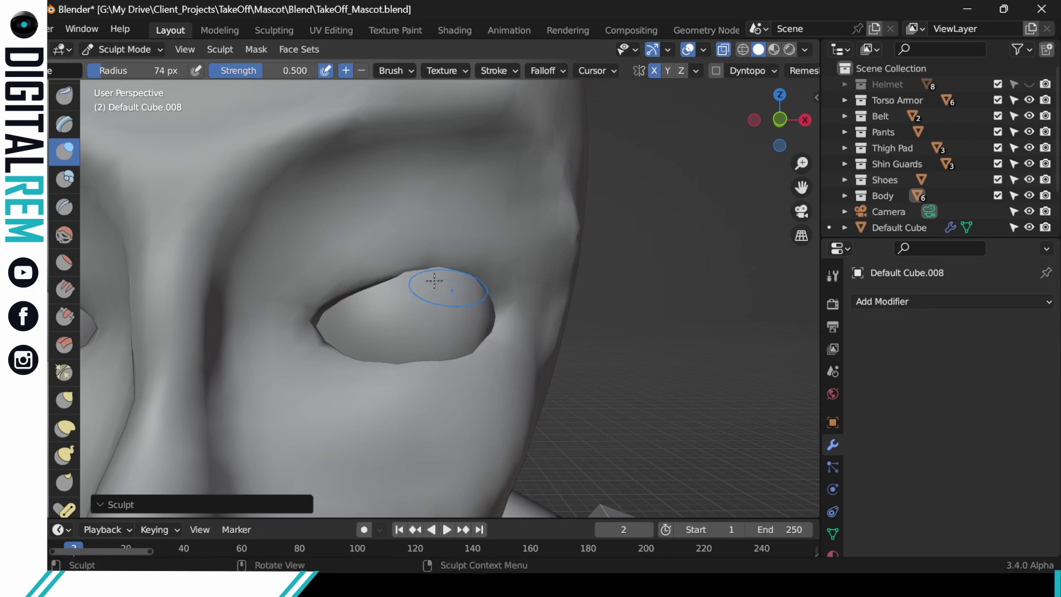
left_click_drag(397, 248, 405, 258)
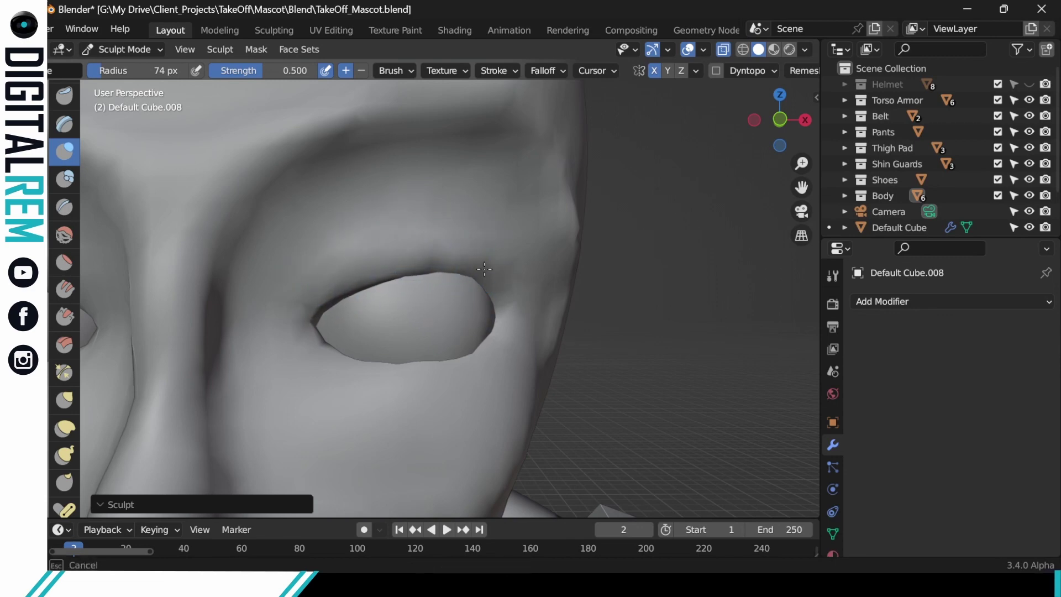
left_click_drag(484, 269, 474, 243)
middle_click_drag(484, 243, 497, 301, "ctrl")
left_click_drag(421, 267, 445, 257)
mouse_move(420, 271)
left_mouse_down()
mouse_move(445, 289)
mouse_move(485, 281)
mouse_move(438, 286)
mouse_move(482, 273)
left_mouse_up()
middle_click_drag(496, 264, 514, 263)
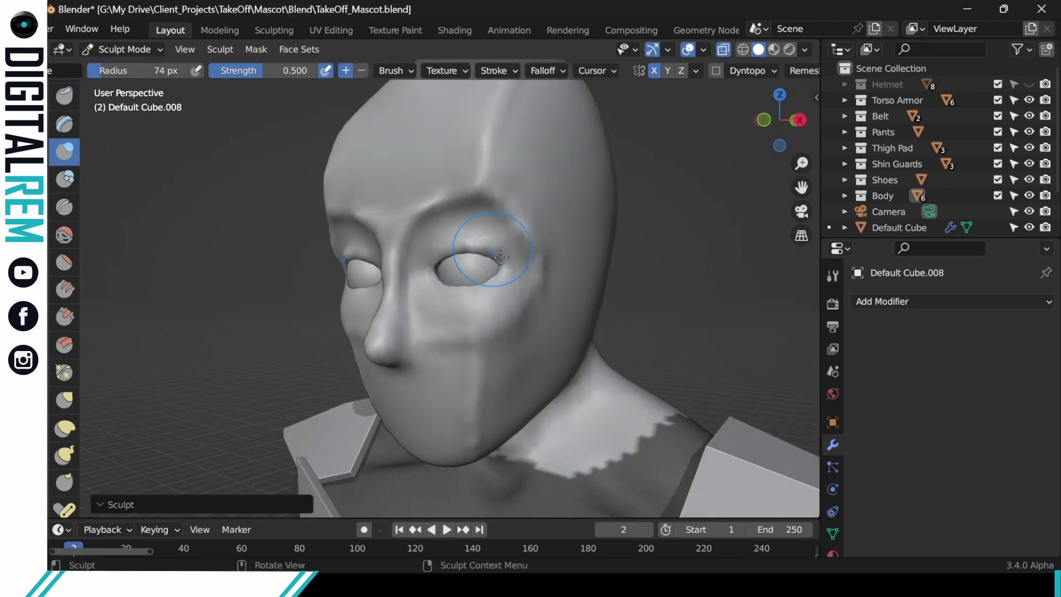
Step: Reduce the Inflate brush radius to 48 px and thicken the upper eyelids from the inner to the outer corners
middle_click_drag(505, 244, 544, 186)
middle_click_drag(521, 228, 568, 368, "shift")
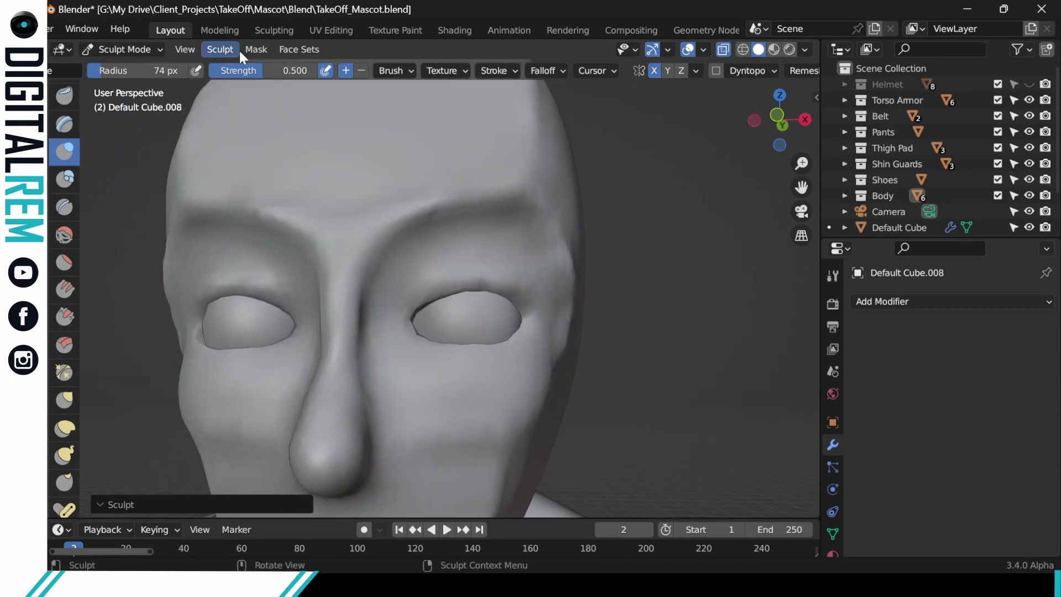
mouse_move(102, 69)
left_mouse_down()
mouse_move(95, 74)
mouse_move(112, 72)
left_mouse_up()
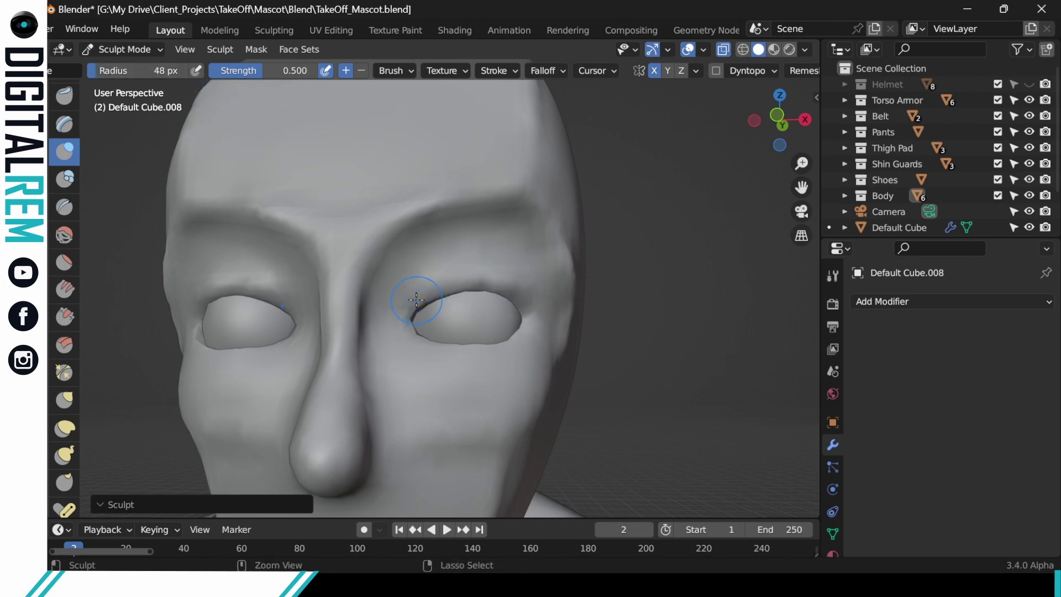
mouse_move(416, 300)
left_mouse_down()
mouse_move(463, 280)
mouse_move(495, 287)
mouse_move(433, 291)
mouse_move(445, 294)
mouse_move(425, 302)
mouse_move(504, 290)
left_mouse_up()
key("ctrl+z")
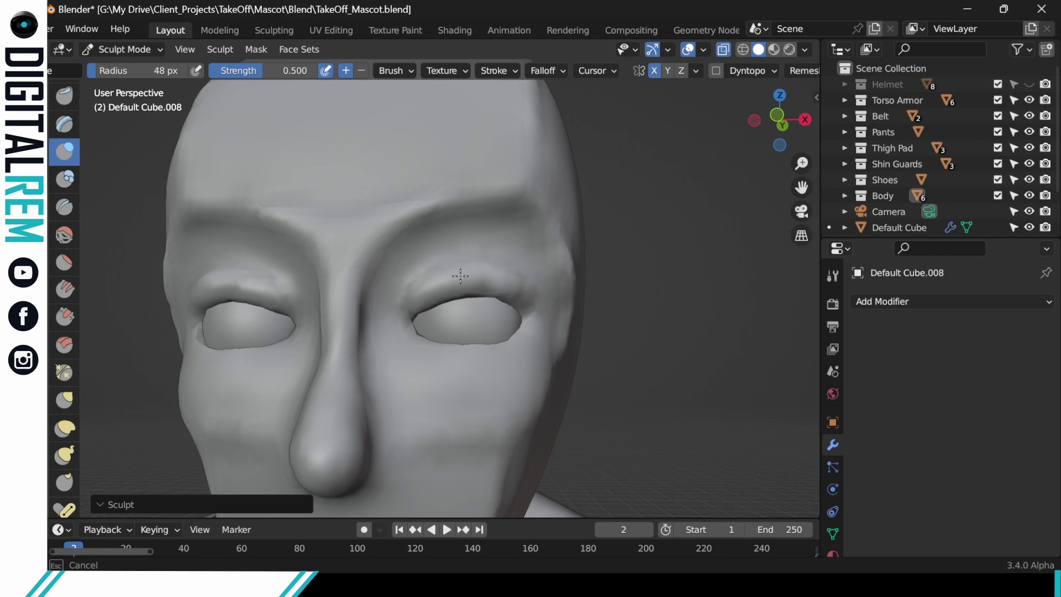
left_click_drag(515, 292, 517, 303)
Step: Inflate the lower eyelids along the eyeballs and up around the outer eye corners
left_click_drag(415, 347, 457, 354)
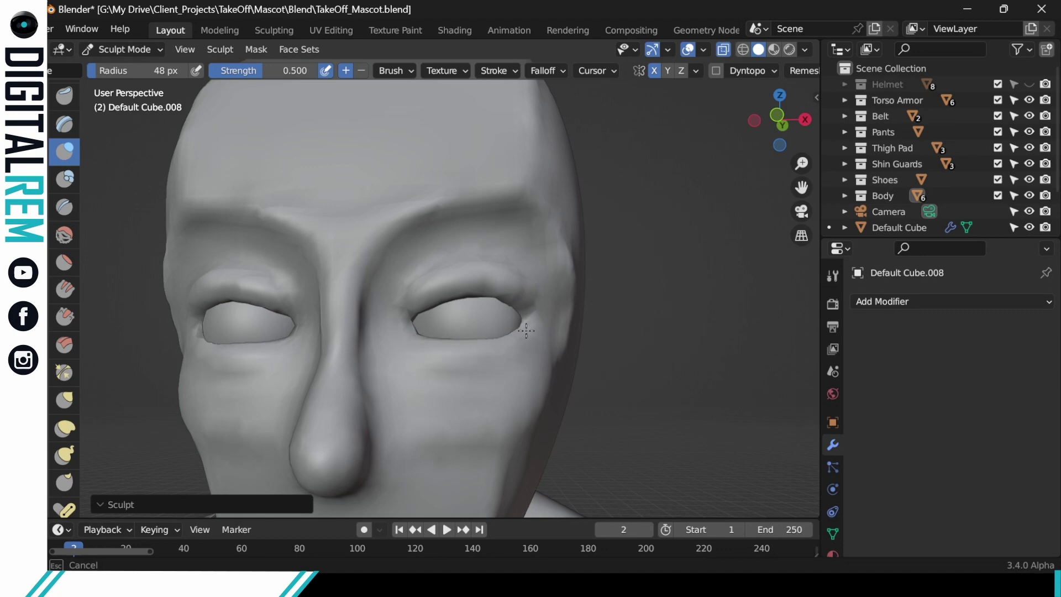
left_click_drag(407, 339, 530, 309)
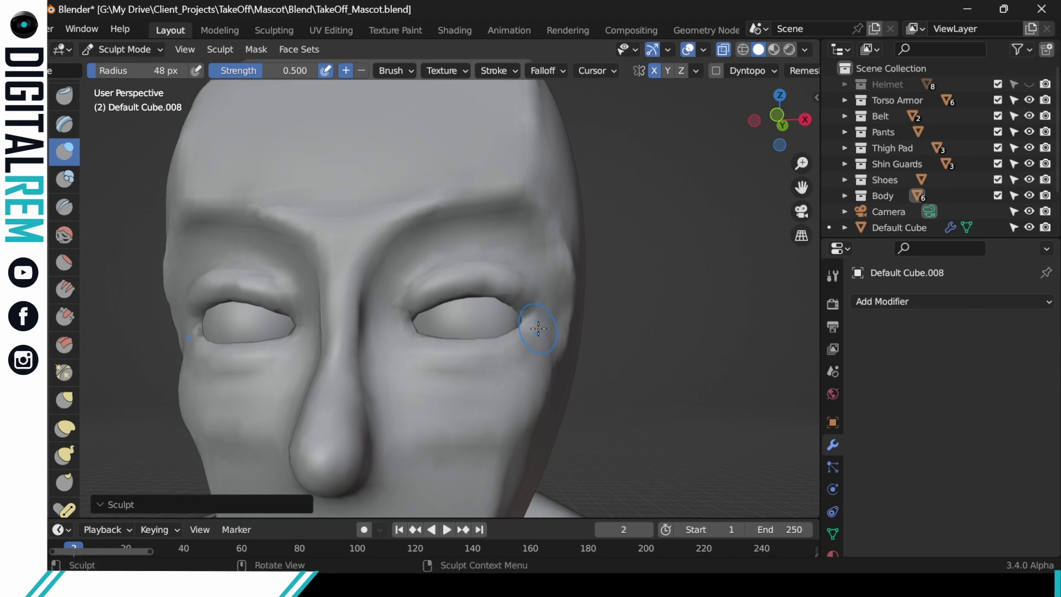
mouse_move(537, 328)
middle_mouse_down()
mouse_move(509, 332)
mouse_move(532, 332)
middle_mouse_up()
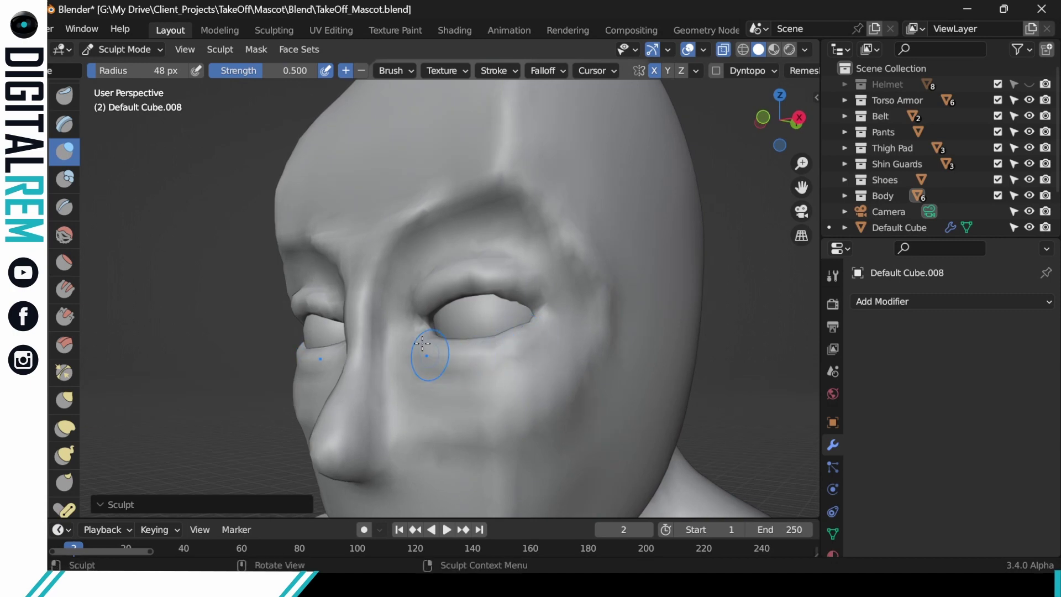
Step: Inflate the lower eyelids and the bags beneath them from the inner corner out to the cheekbone
left_click_drag(422, 343, 498, 368)
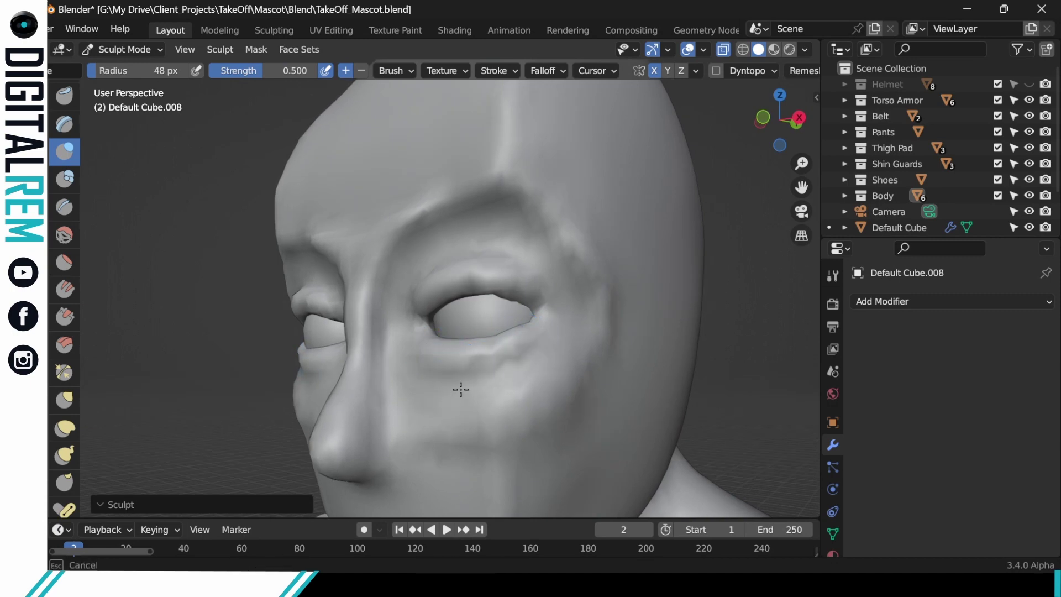
left_click_drag(416, 388, 420, 389)
middle_click_drag(573, 321, 539, 314)
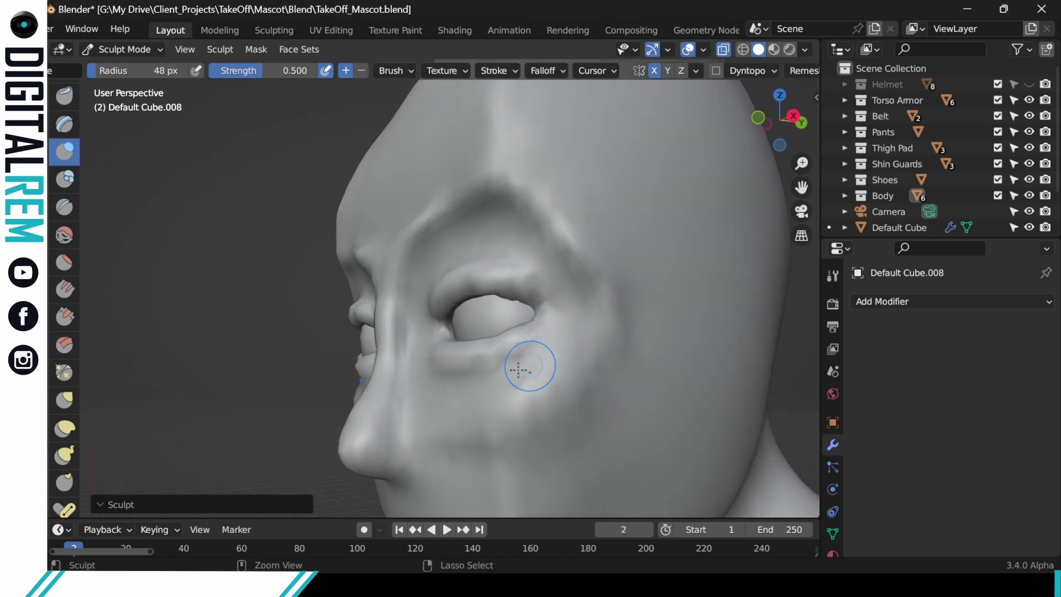
left_click_drag(493, 376, 530, 360)
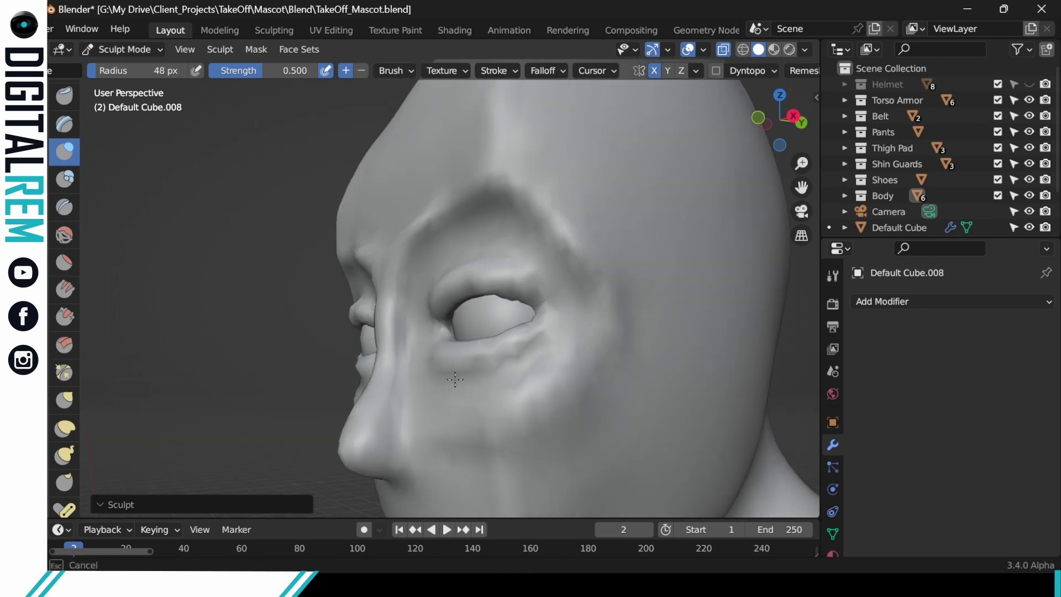
left_click_drag(465, 372, 496, 350)
middle_click_drag(495, 350, 573, 357)
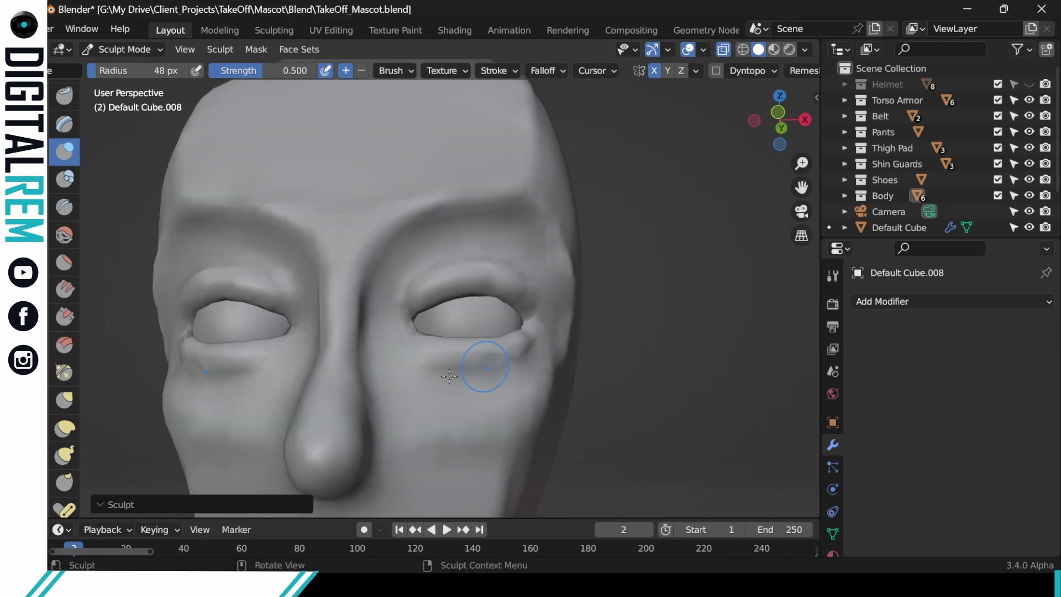
Step: Deflate the area below the inner eye corners and refine the upper eyelids with Inflate strokes, undoing the last stroke
left_click_drag(425, 369, 415, 357, "ctrl")
middle_click_drag(497, 330, 472, 325)
left_click_drag(398, 360, 392, 348, "ctrl")
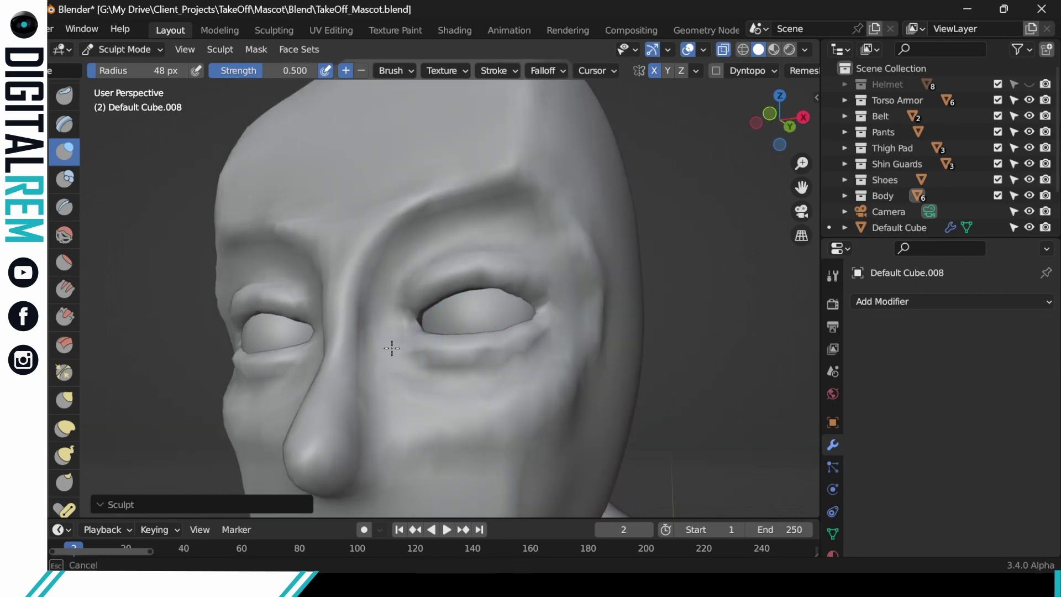
left_click_drag(445, 328, 500, 299)
scroll(500, 299, "down", 5)
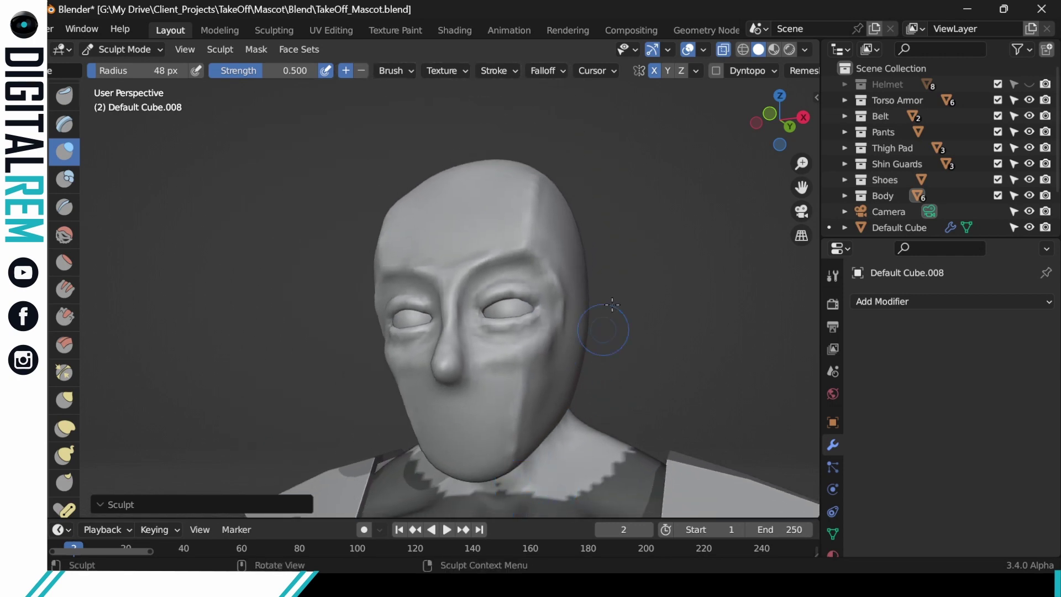
mouse_move(604, 325)
middle_mouse_down()
mouse_move(546, 309)
mouse_move(562, 247)
mouse_move(652, 304)
middle_mouse_up()
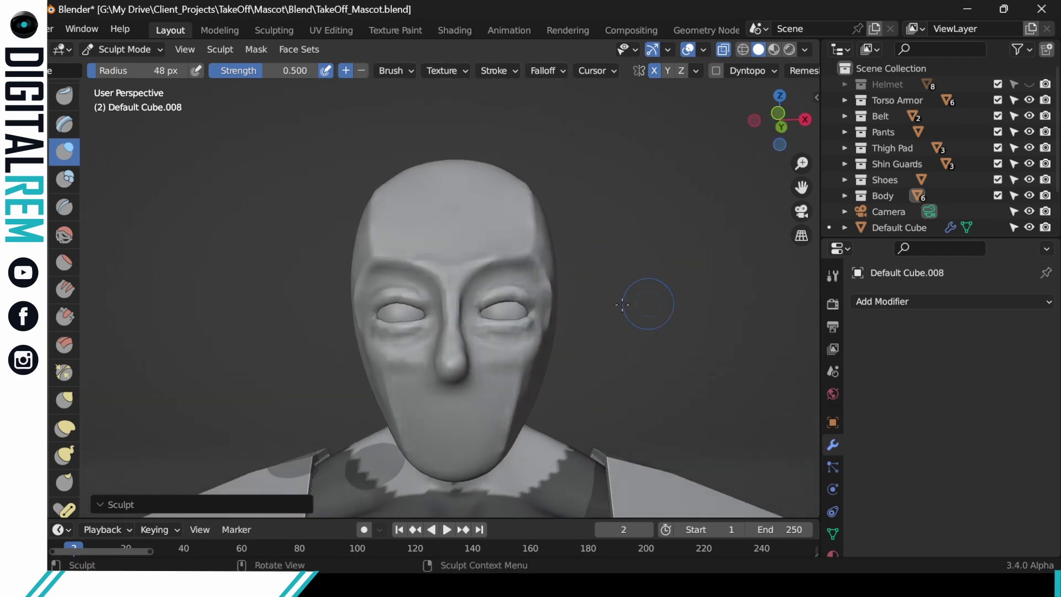
scroll(475, 260, "up", 4)
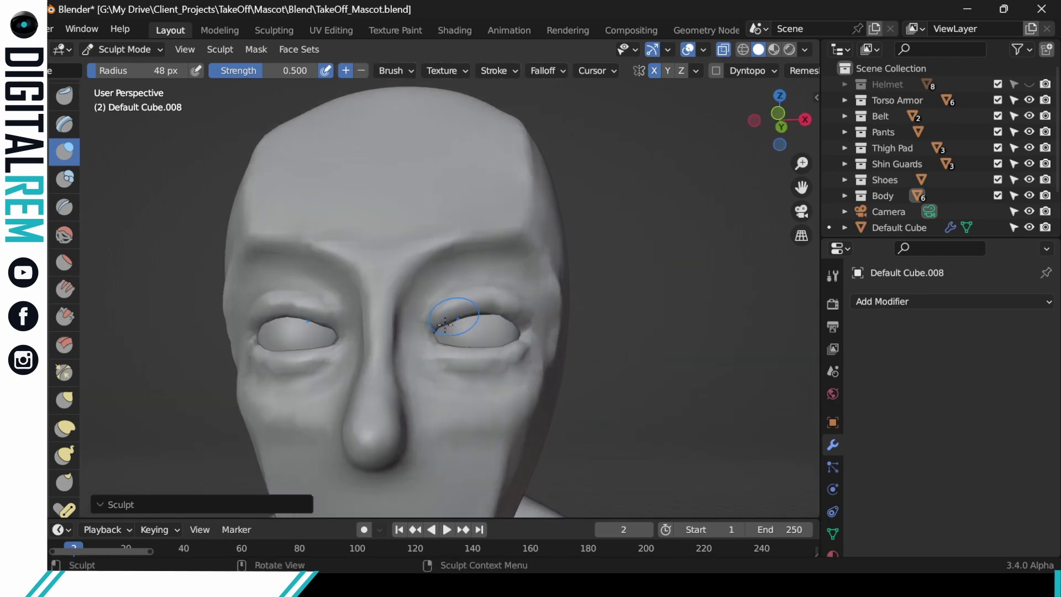
left_click_drag(431, 326, 462, 304)
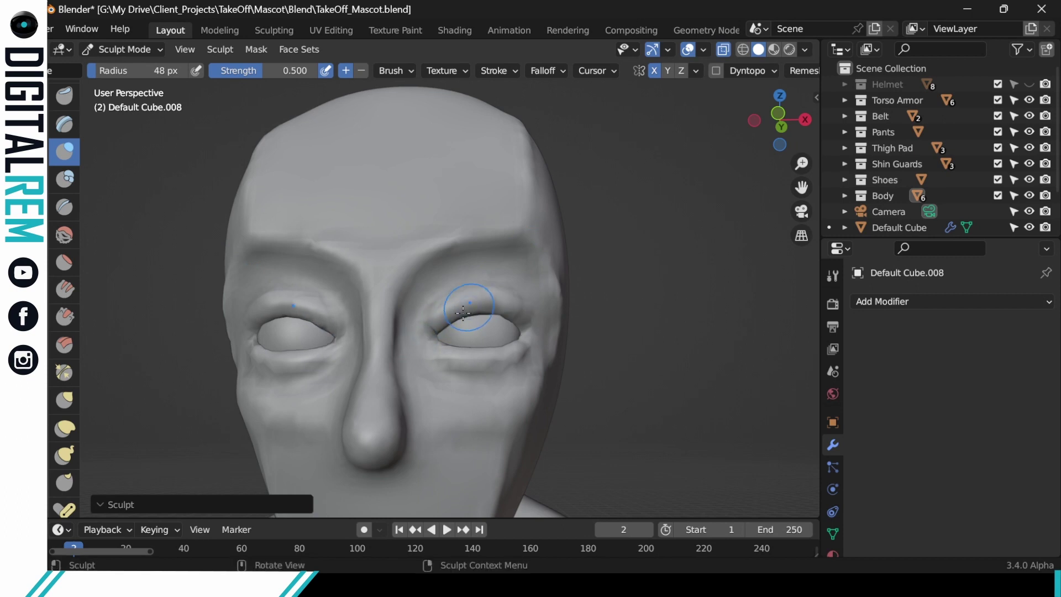
key("ctrl+z")
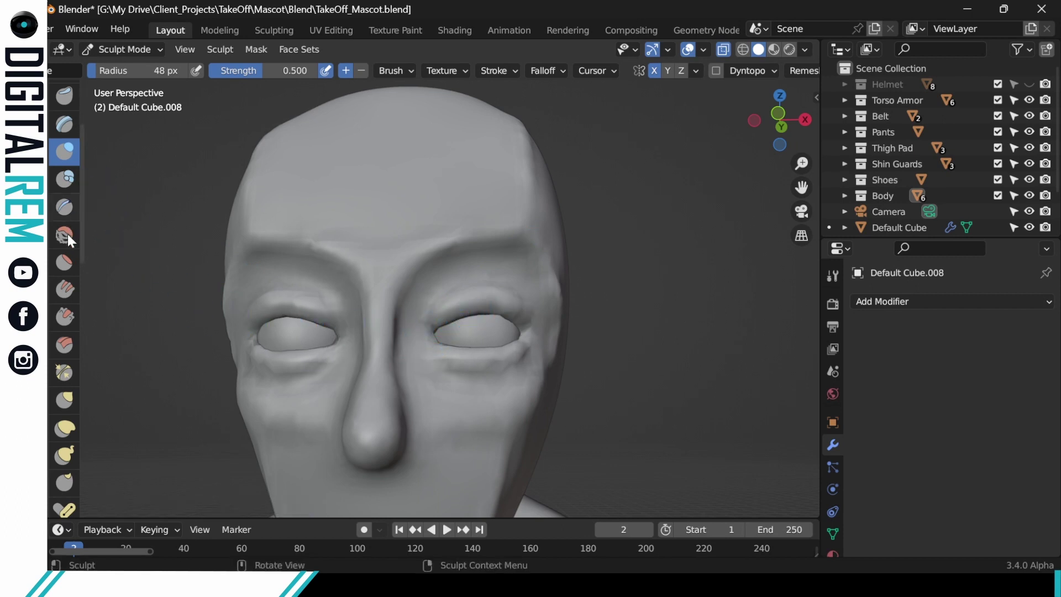
Step: Choose the Crease brush and try it along the side edge of the forehead
scroll(72, 221, "up", 4)
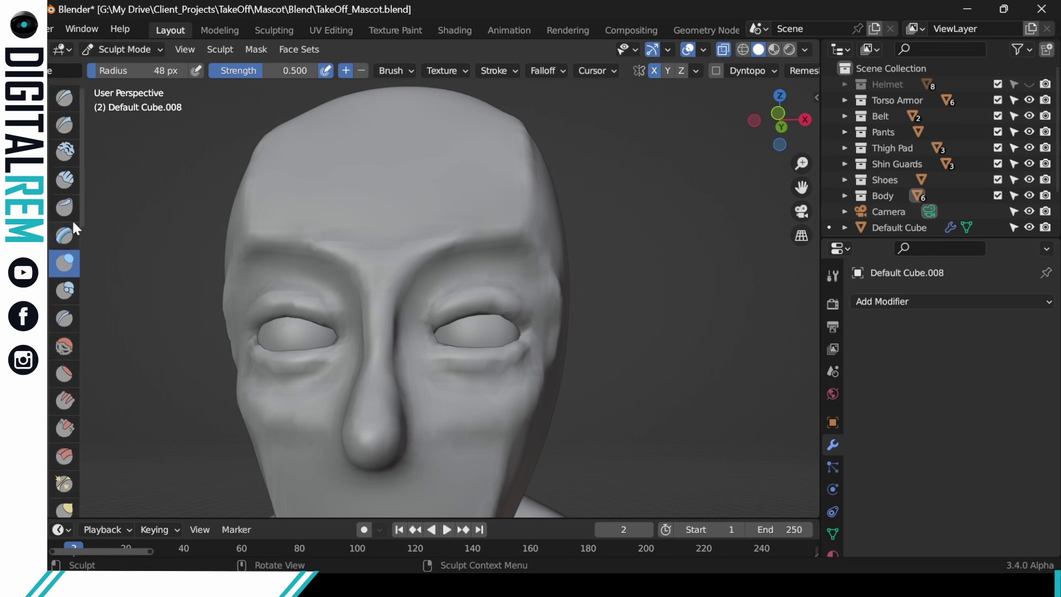
left_click(65, 318)
left_click_drag(544, 221, 527, 157)
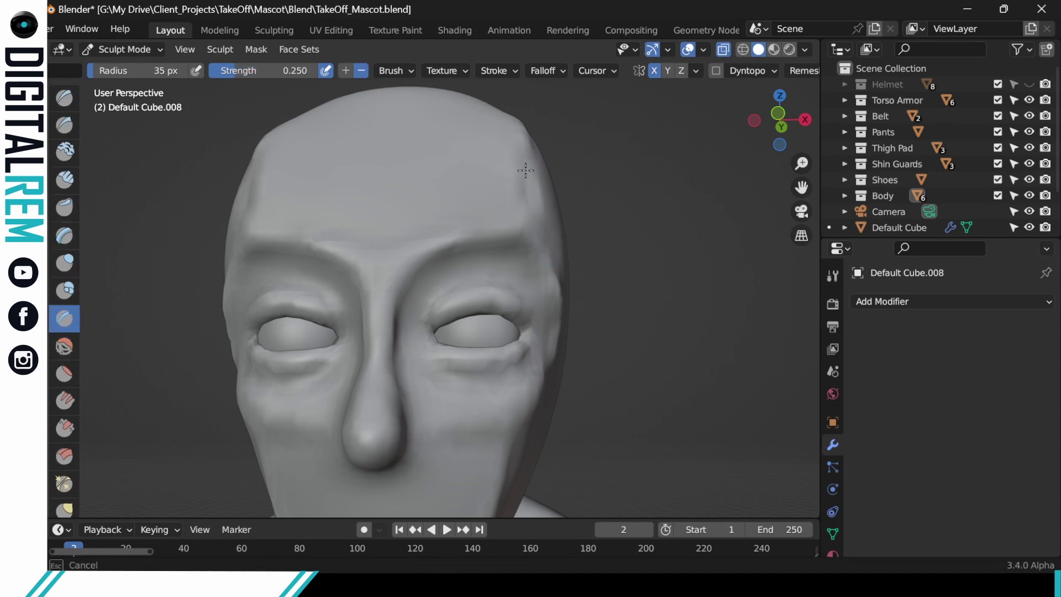
middle_click_drag(525, 171, 549, 142)
mouse_move(549, 142)
left_mouse_down()
mouse_move(527, 218)
mouse_move(530, 194)
left_mouse_up()
key("ctrl+z")
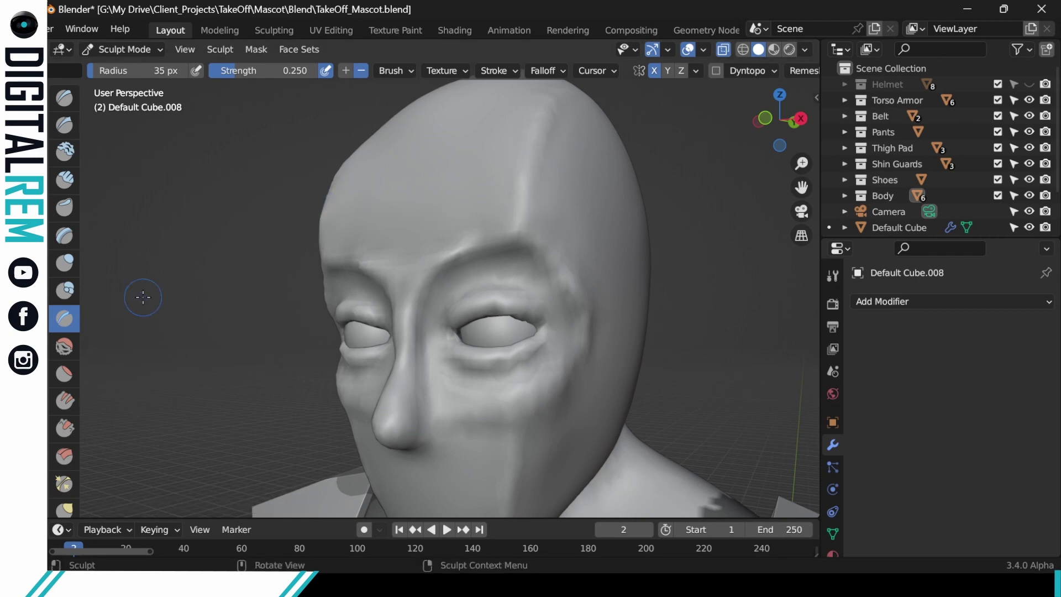
Step: Carve creases beneath the lower eyelids and above the upper eyelids with the Crease brush
mouse_move(479, 349)
left_mouse_down()
mouse_move(474, 371)
mouse_move(486, 373)
left_mouse_up()
middle_click_drag(547, 301, 471, 304)
left_click_drag(462, 303, 539, 303)
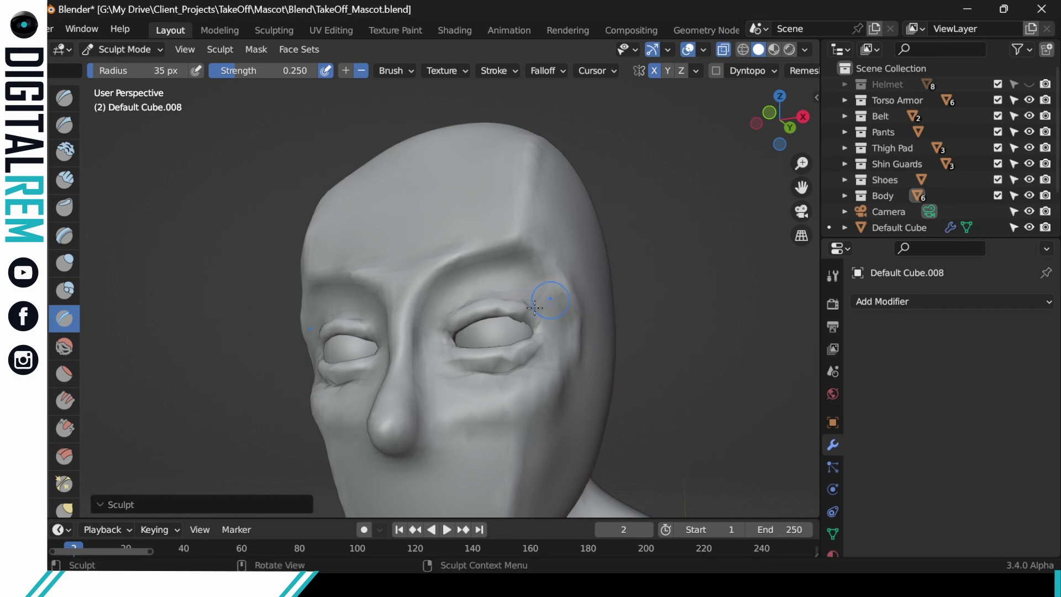
left_click_drag(488, 330, 489, 325)
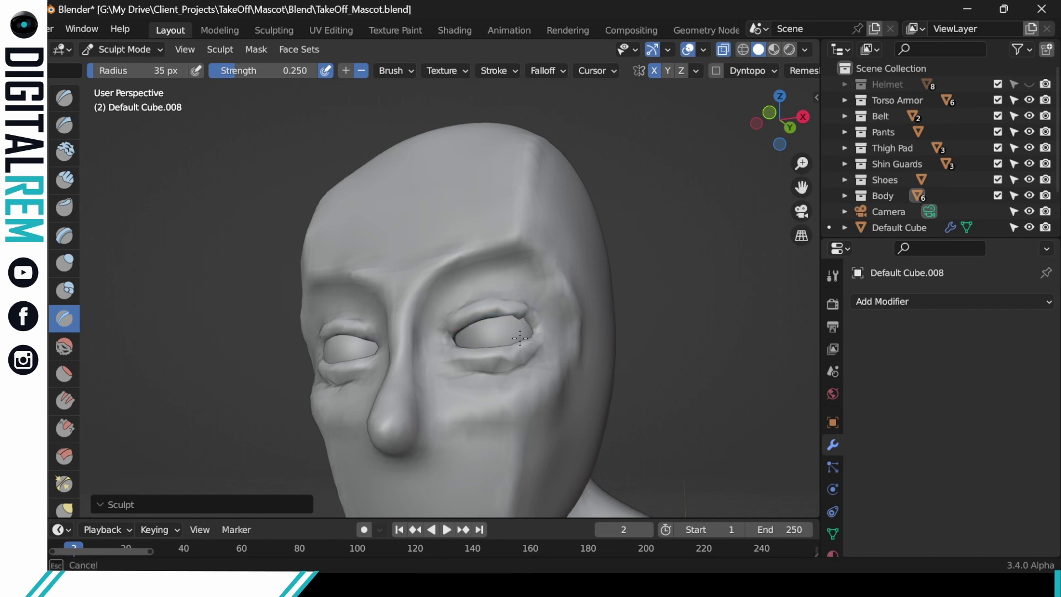
mouse_move(519, 323)
middle_mouse_down()
mouse_move(599, 332)
mouse_move(522, 312)
middle_mouse_up()
key("ctrl+z")
mouse_move(522, 313)
left_mouse_down()
mouse_move(459, 304)
mouse_move(505, 293)
left_mouse_up()
key("ctrl+z")
key("ctrl+z")
key("ctrl+z")
Step: Examine the face from the front and check the Remesh settings
middle_click_drag(506, 293, 585, 267)
scroll(529, 427, "down", 3)
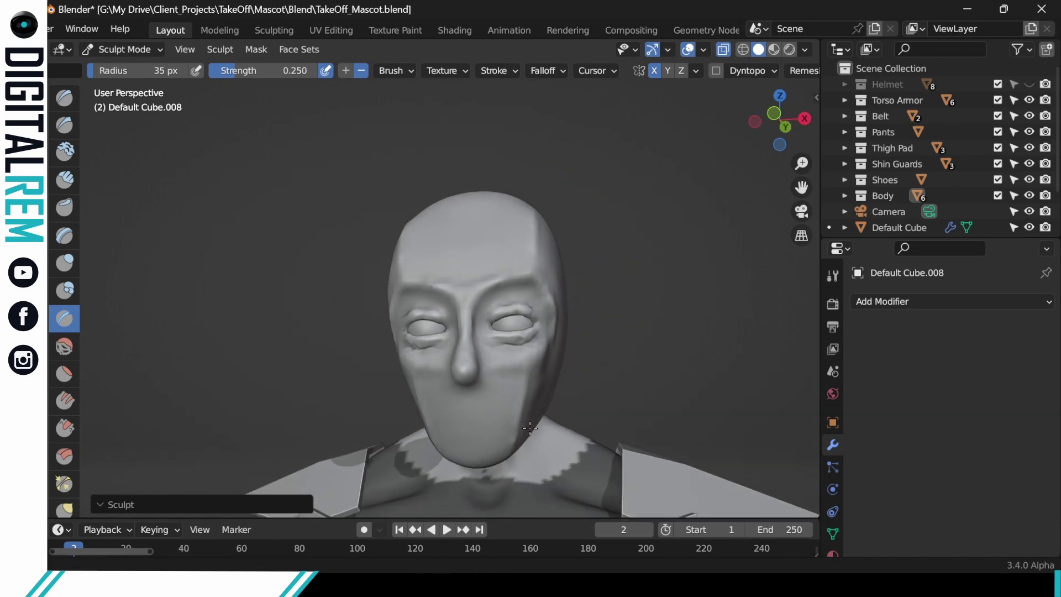
middle_click_drag(529, 427, 770, 230)
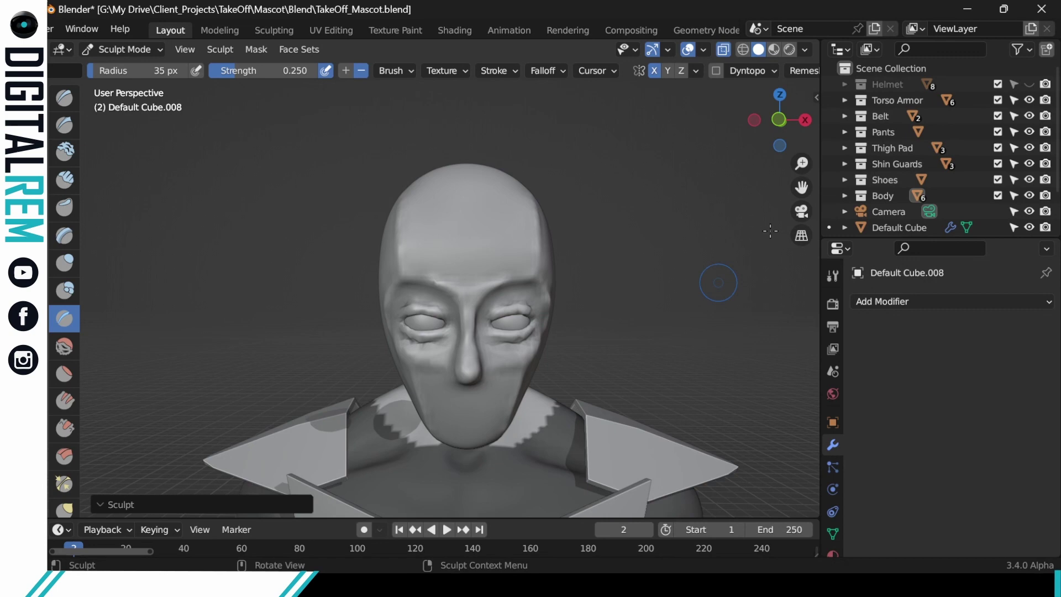
left_click(804, 71)
left_click(807, 211)
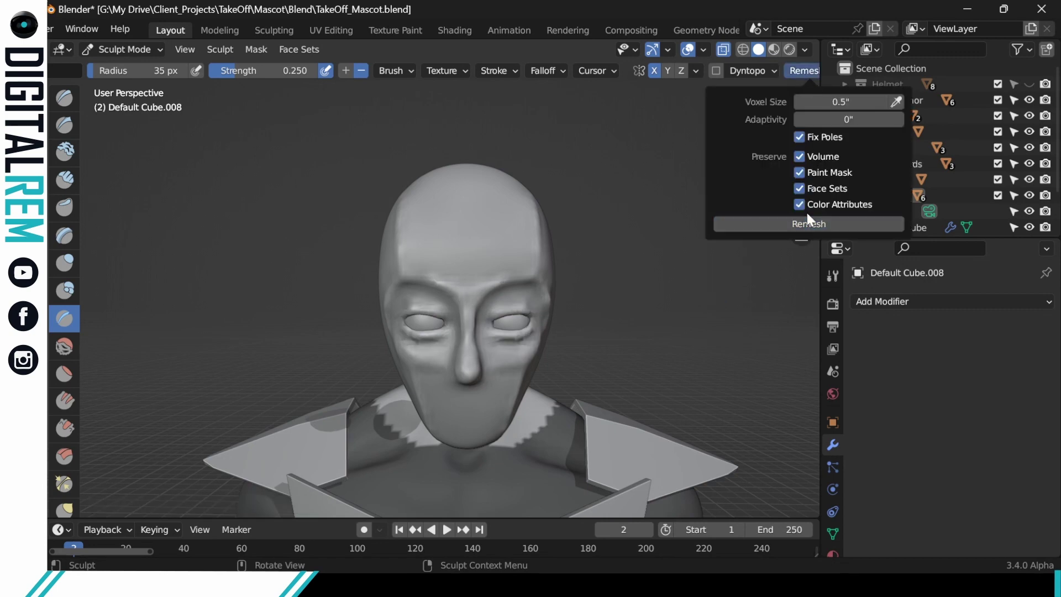
Step: Crease the upper eyelid fold from the inner eye corner around to the outer corner
middle_click_drag(536, 278, 537, 221, "ctrl")
left_click_drag(446, 334, 495, 328)
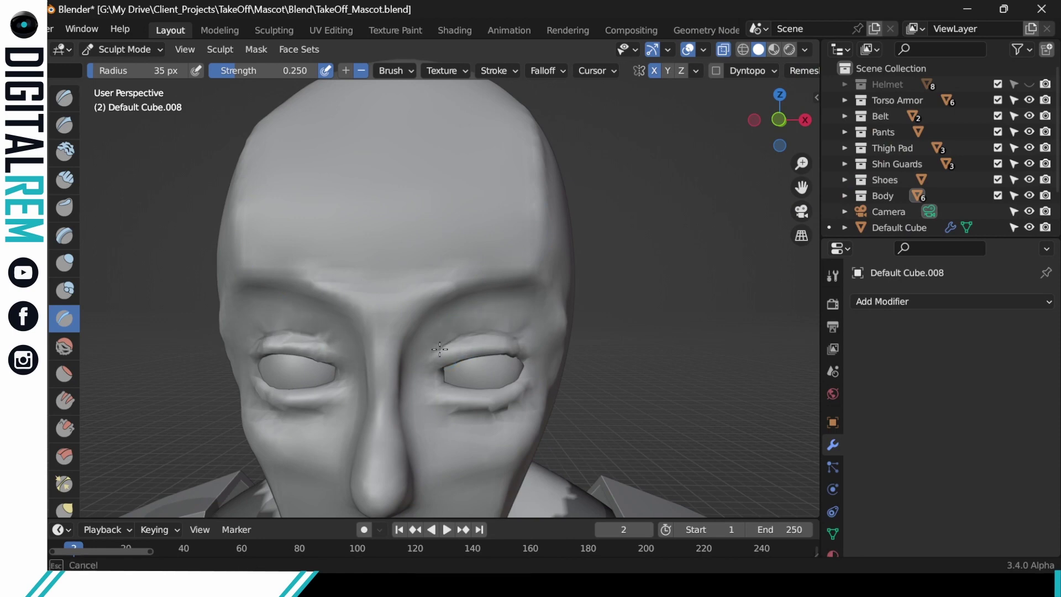
left_click_drag(439, 350, 442, 347)
middle_click_drag(554, 281, 551, 244)
middle_click_drag(523, 351, 509, 319)
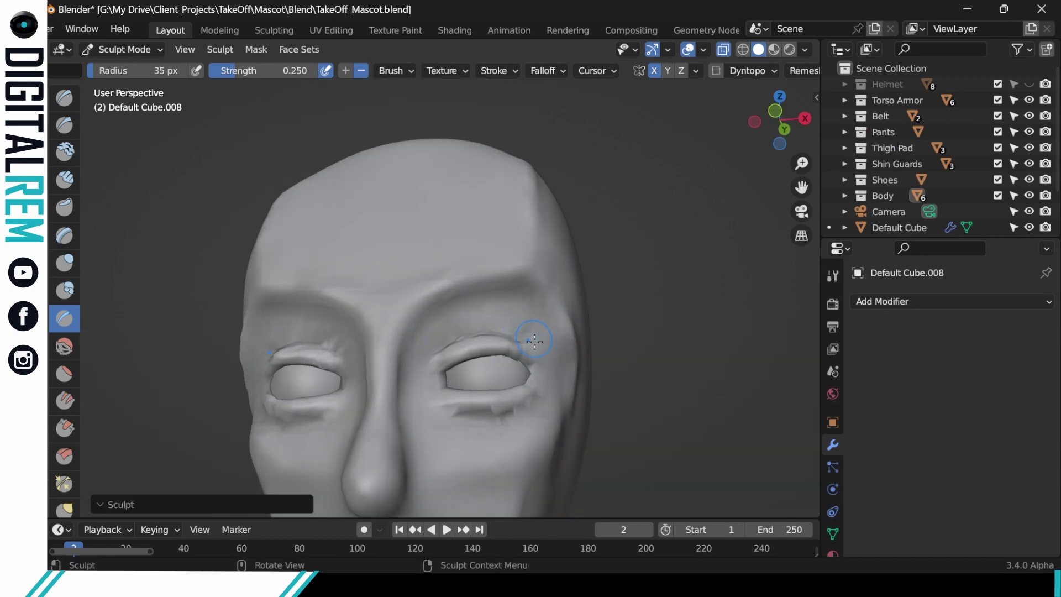
left_click_drag(535, 341, 534, 346)
middle_click_drag(533, 345, 535, 332)
left_click_drag(534, 354, 548, 356)
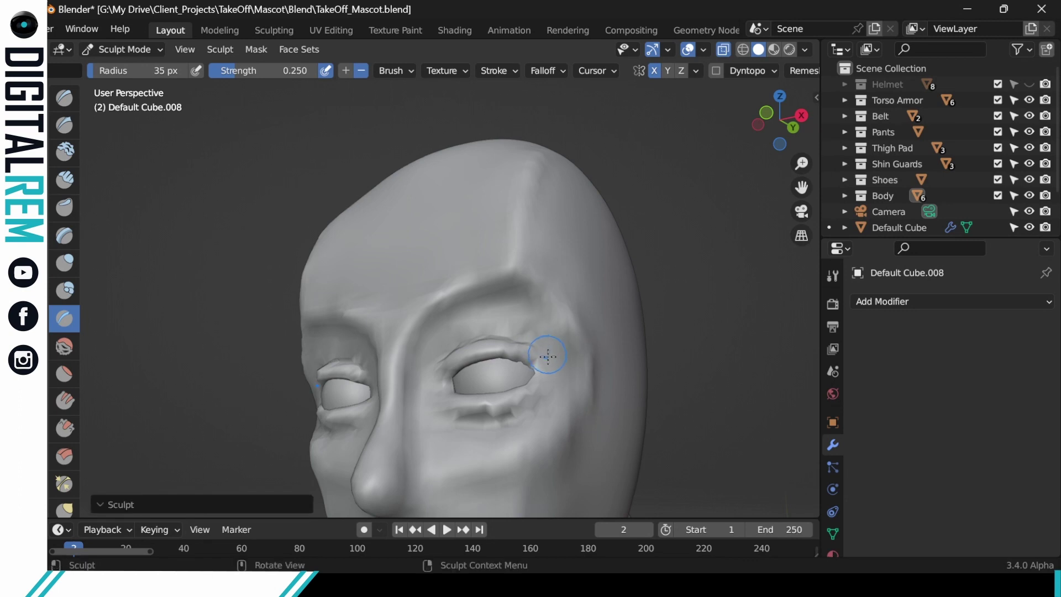
Step: Build up the eyelids and the outer eye corners with short Clay Strips strokes at 7 px radius and 0.600 strength
left_click(66, 178)
mouse_move(528, 365)
left_mouse_down()
mouse_move(530, 373)
mouse_move(533, 359)
left_mouse_up()
mouse_move(532, 359)
middle_mouse_down()
mouse_move(537, 337)
mouse_move(558, 410)
mouse_move(595, 331)
mouse_move(614, 331)
mouse_move(594, 337)
middle_mouse_up()
left_click_drag(490, 358, 497, 380)
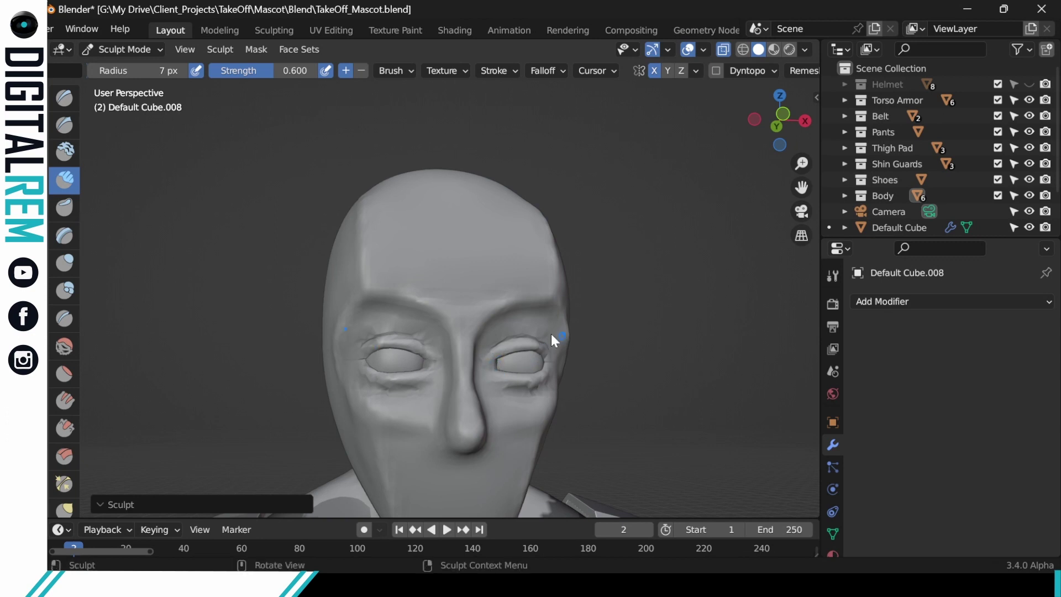
middle_click_drag(551, 335, 521, 339)
mouse_move(512, 367)
left_mouse_down()
mouse_move(494, 370)
mouse_move(504, 373)
left_mouse_up()
middle_click_drag(592, 339, 576, 334)
left_click_drag(564, 348, 557, 355)
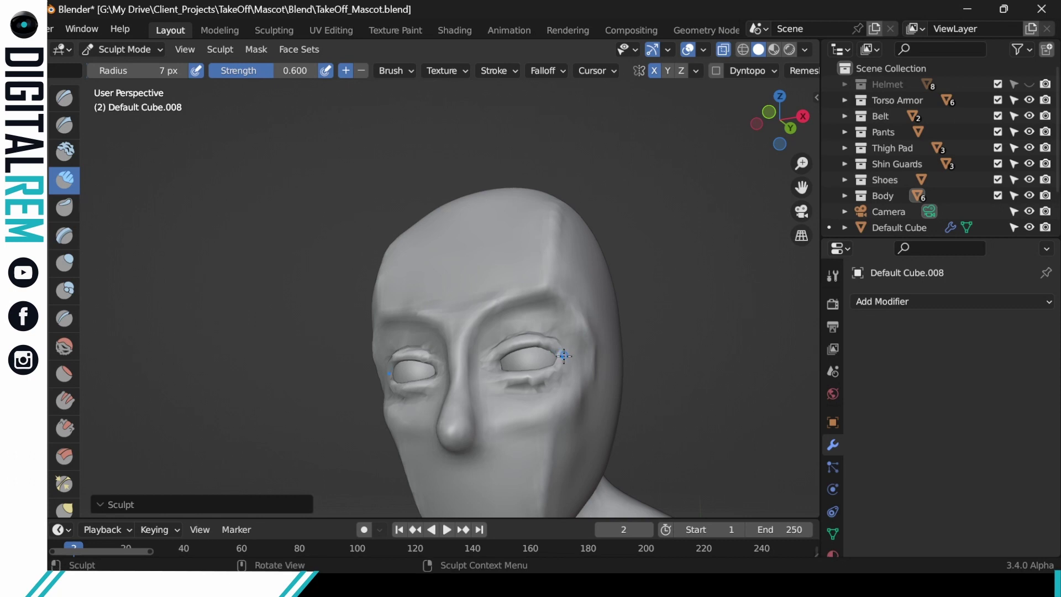
Step: Sculpt along the side of the nose and above the outer part of the upper eyelid with Clay Strips
mouse_move(559, 355)
middle_mouse_down()
mouse_move(634, 362)
mouse_move(514, 355)
mouse_move(607, 298)
mouse_move(585, 301)
mouse_move(590, 314)
middle_mouse_up()
scroll(590, 314, "up", 3)
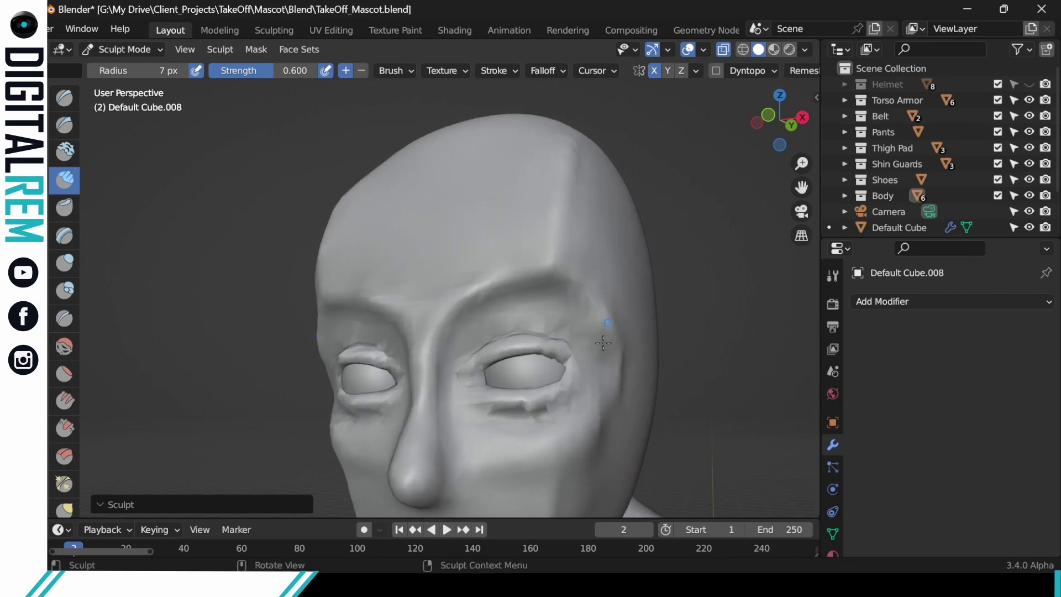
middle_click_drag(586, 359, 584, 301, "shift")
mouse_move(429, 328)
left_mouse_down()
mouse_move(418, 354)
mouse_move(444, 375)
left_mouse_up()
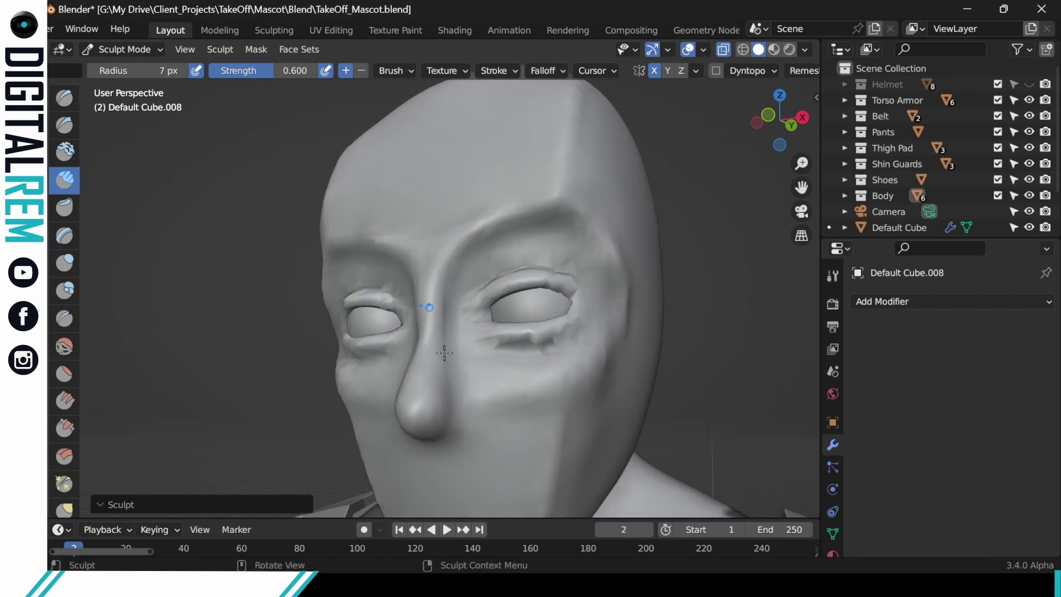
scroll(613, 297, "down", 4)
mouse_move(613, 297)
middle_mouse_down()
mouse_move(584, 359)
mouse_move(604, 260)
mouse_move(589, 334)
middle_mouse_up()
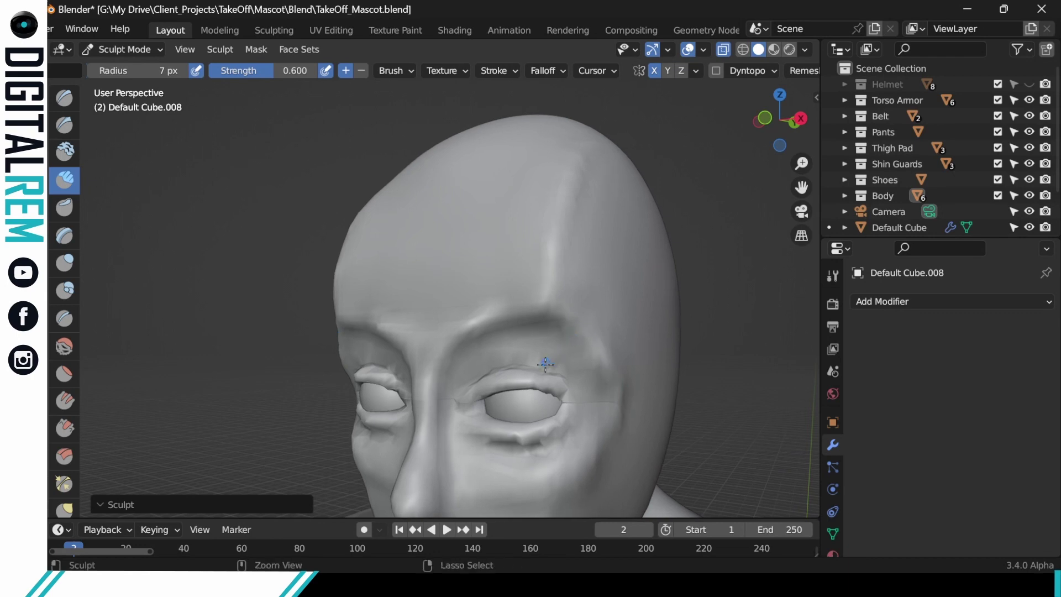
mouse_move(551, 372)
left_mouse_down()
mouse_move(472, 381)
mouse_move(572, 376)
left_mouse_up()
mouse_move(570, 369)
middle_mouse_down()
mouse_move(517, 298)
mouse_move(545, 311)
middle_mouse_up()
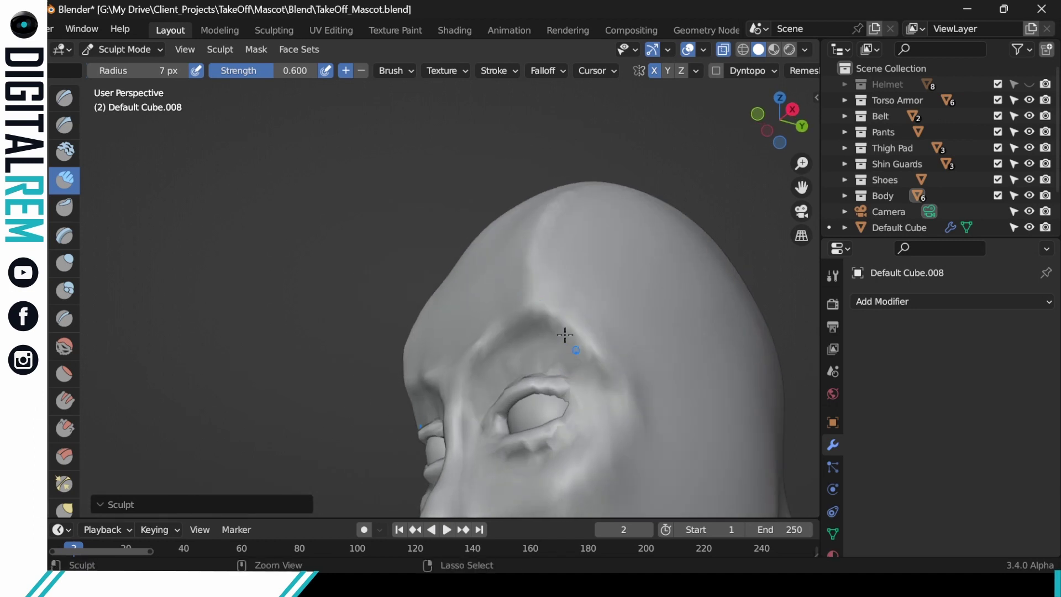
Step: Switch to the Inflate brush at 48 px and fill out the forehead down to the brow
mouse_move(646, 307)
middle_mouse_down("ctrl")
mouse_move(660, 359)
mouse_move(732, 366)
mouse_move(704, 350)
mouse_move(475, 363)
middle_mouse_up("ctrl")
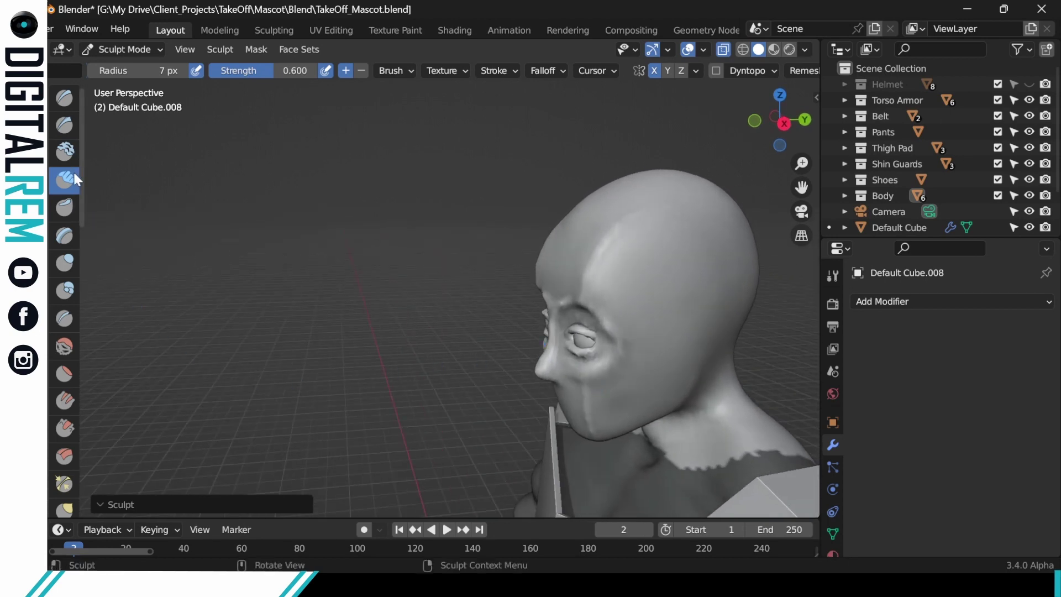
left_click(65, 263)
middle_click_drag(530, 249, 551, 247)
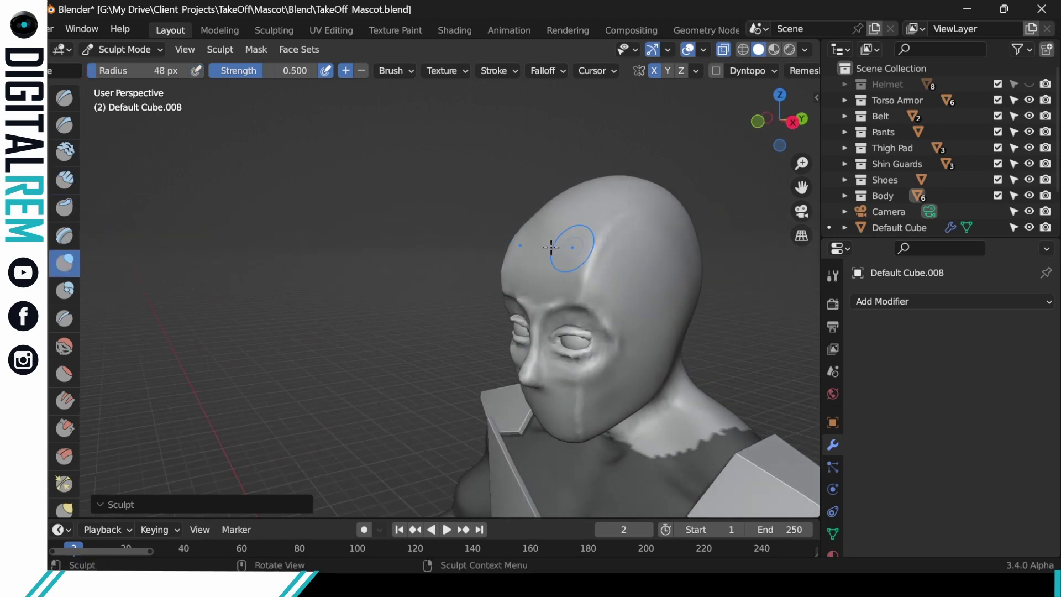
mouse_move(551, 248)
left_mouse_down()
mouse_move(539, 292)
mouse_move(535, 266)
left_mouse_up()
middle_click_drag(558, 266, 593, 240)
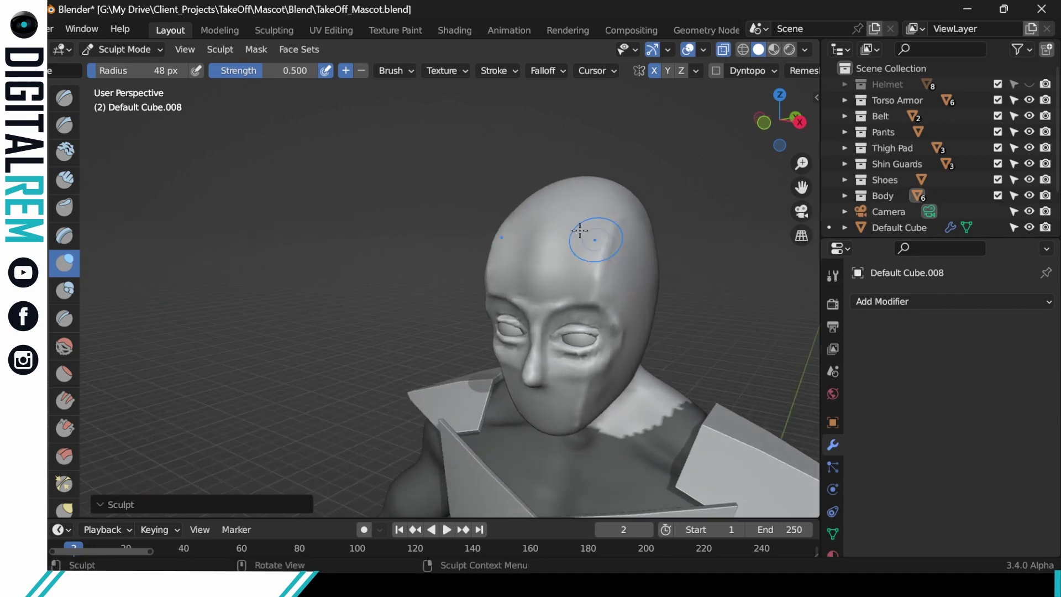
mouse_move(591, 243)
left_mouse_down()
mouse_move(570, 277)
mouse_move(583, 270)
mouse_move(579, 280)
left_mouse_up()
left_click_drag(566, 229, 535, 306)
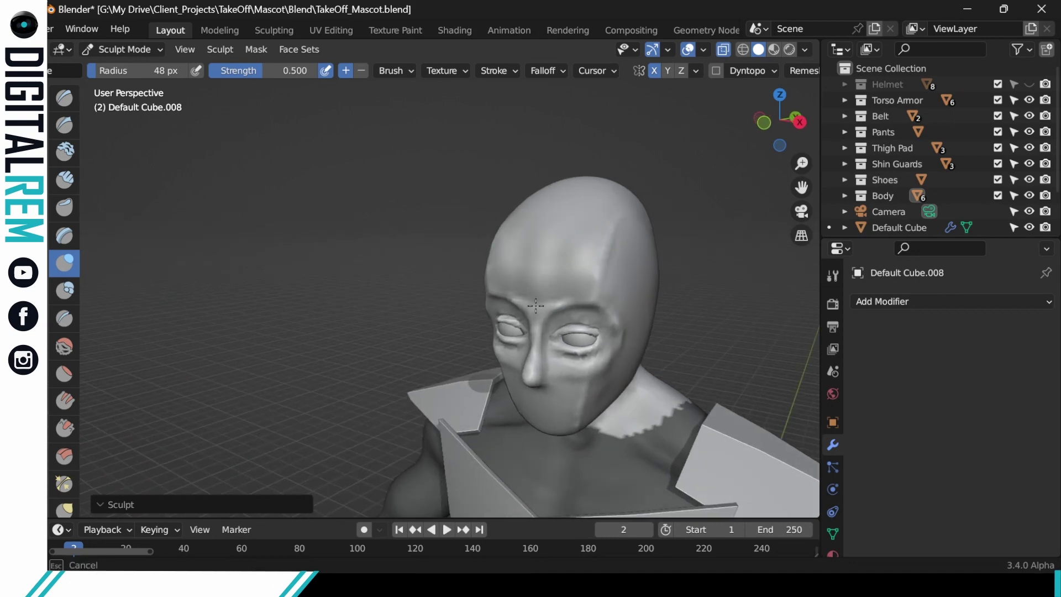
mouse_move(535, 310)
middle_mouse_down()
mouse_move(589, 277)
mouse_move(580, 266)
mouse_move(563, 283)
mouse_move(551, 241)
mouse_move(581, 243)
mouse_move(592, 208)
mouse_move(698, 313)
mouse_move(635, 271)
middle_mouse_up()
mouse_move(636, 271)
middle_mouse_down("ctrl")
mouse_move(611, 221)
mouse_move(627, 296)
mouse_move(637, 272)
middle_mouse_up("ctrl")
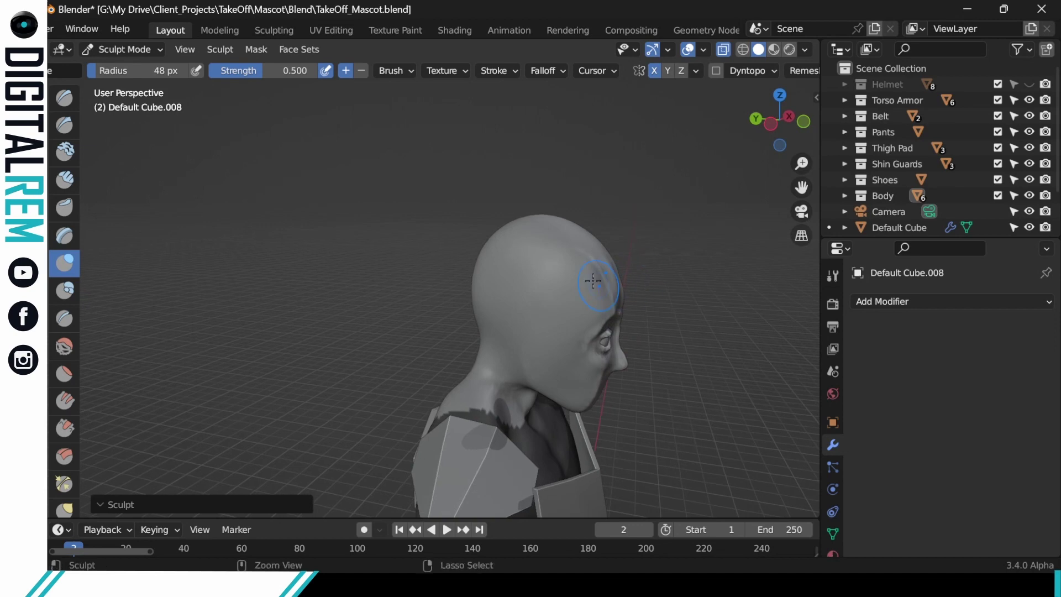
Step: Deflate the temples beside the forehead and work over the adjoining forehead edge
left_click_drag(598, 283, 593, 288, "ctrl")
middle_click_drag(583, 272, 603, 295)
mouse_move(594, 288)
left_mouse_down("ctrl")
mouse_move(604, 286)
mouse_move(595, 272)
mouse_move(613, 262)
left_mouse_up("ctrl")
mouse_move(628, 243)
middle_mouse_down()
mouse_move(595, 233)
mouse_move(638, 235)
middle_mouse_up()
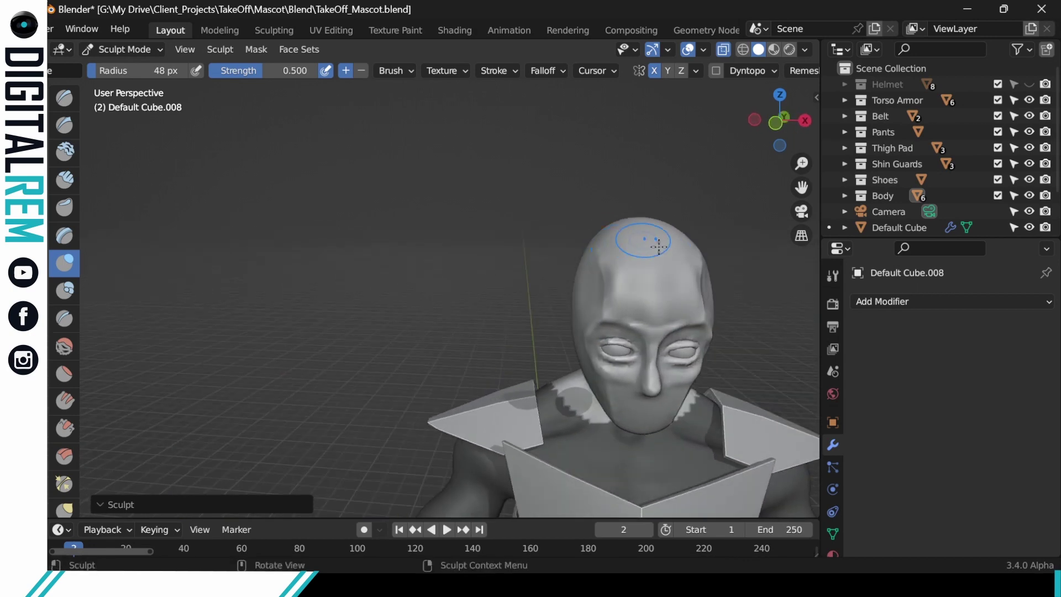
left_click_drag(622, 259, 614, 267)
Step: Inflate the outer forehead down toward the brow and the temple beside the outer eye
middle_click_drag(615, 282, 716, 266)
mouse_move(630, 249)
middle_mouse_down()
mouse_move(637, 236)
mouse_move(664, 280)
mouse_move(652, 307)
mouse_move(687, 227)
mouse_move(637, 188)
mouse_move(682, 254)
mouse_move(675, 339)
mouse_move(647, 294)
middle_mouse_up()
left_click_drag(647, 295, 652, 351)
mouse_move(663, 287)
middle_mouse_down()
mouse_move(698, 308)
mouse_move(690, 296)
mouse_move(702, 274)
mouse_move(679, 265)
mouse_move(700, 294)
mouse_move(669, 292)
mouse_move(664, 232)
middle_mouse_up()
middle_click_drag(615, 371, 619, 351)
middle_click_drag(667, 283, 653, 352)
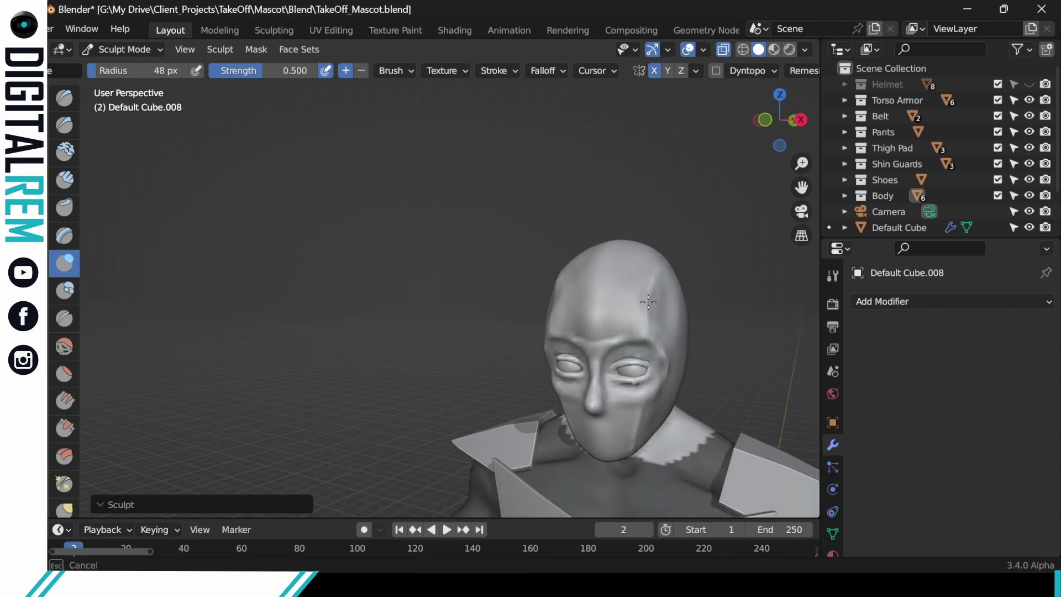
mouse_move(657, 342)
middle_mouse_down()
mouse_move(699, 287)
mouse_move(672, 301)
mouse_move(669, 319)
middle_mouse_up()
left_click_drag(665, 341, 662, 311)
middle_click_drag(680, 321, 688, 343)
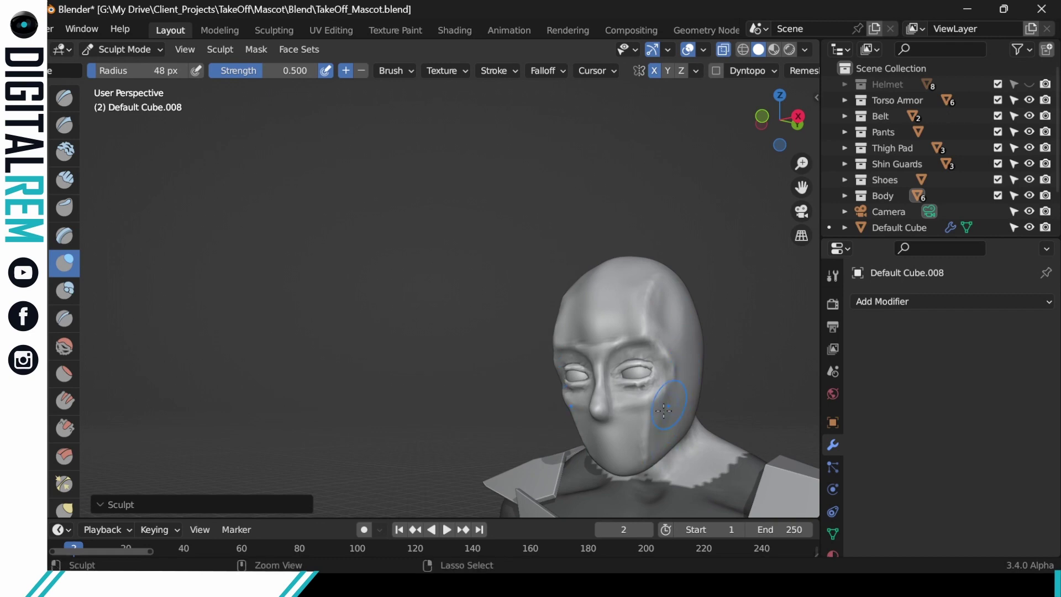
Step: Switch to the Smooth brush at 51 px radius and smooth the upper forehead on both sides of the centre line
mouse_move(700, 374)
middle_mouse_down()
mouse_move(704, 402)
mouse_move(693, 370)
mouse_move(617, 368)
mouse_move(651, 327)
mouse_move(626, 330)
mouse_move(654, 355)
mouse_move(657, 403)
mouse_move(635, 275)
mouse_move(619, 294)
mouse_move(614, 254)
middle_mouse_up()
scroll(619, 294, "up", 3)
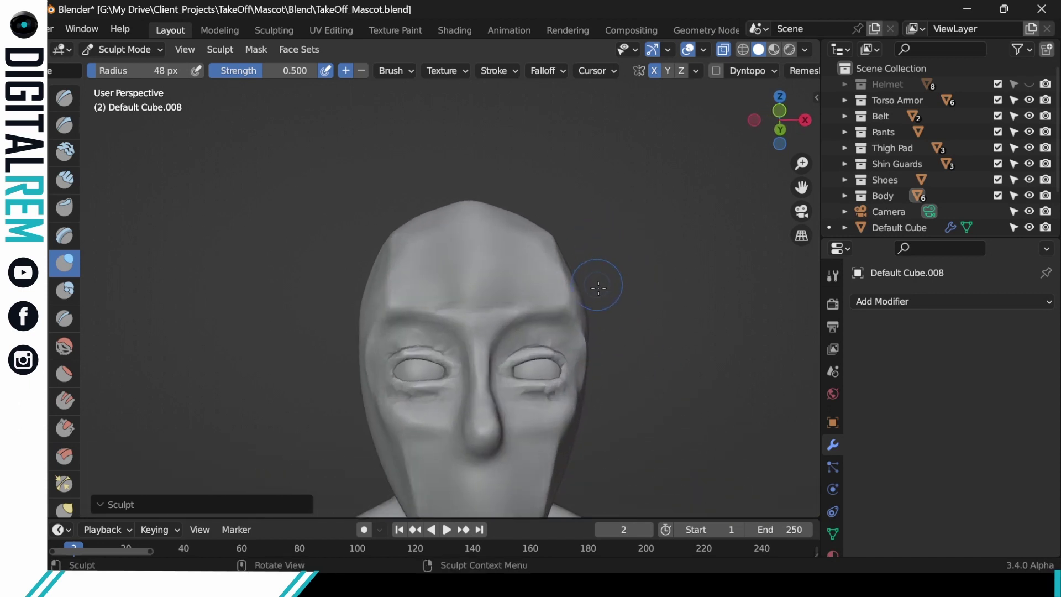
middle_click_drag(564, 302, 525, 335)
left_click(66, 347)
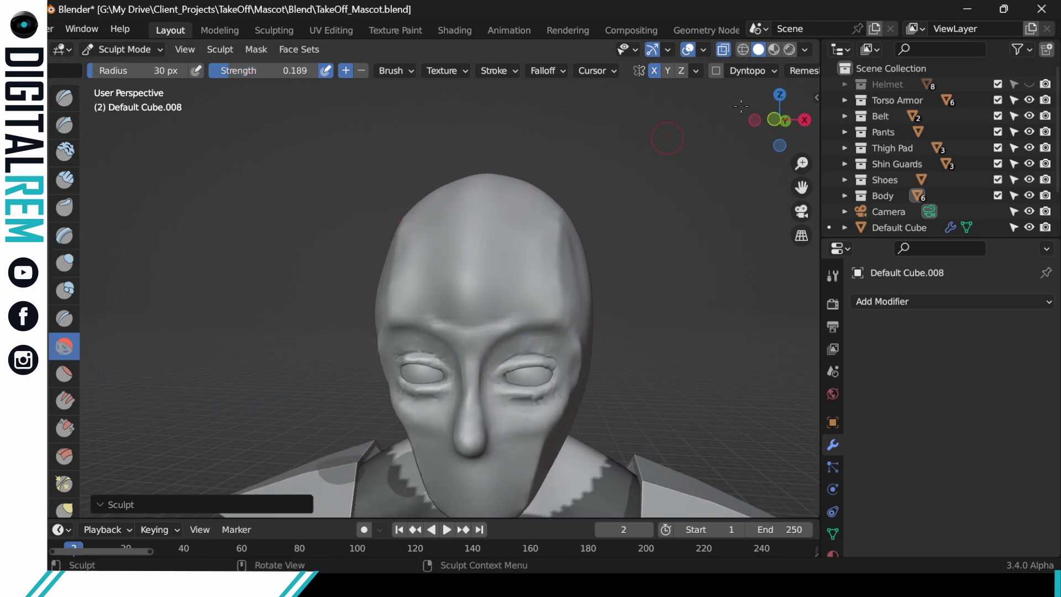
left_click(799, 71)
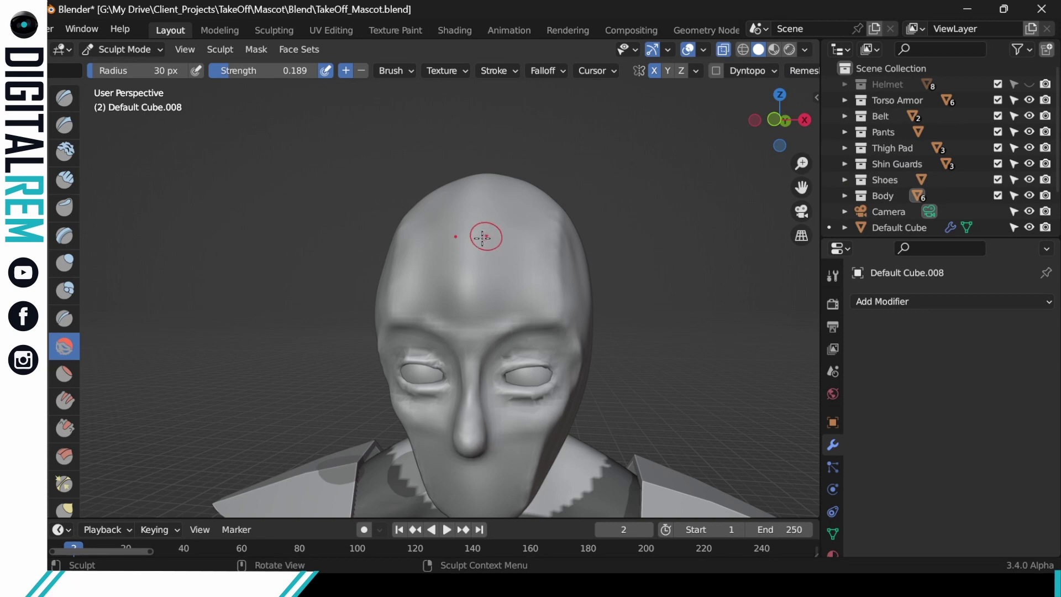
left_click_drag(106, 68, 110, 72)
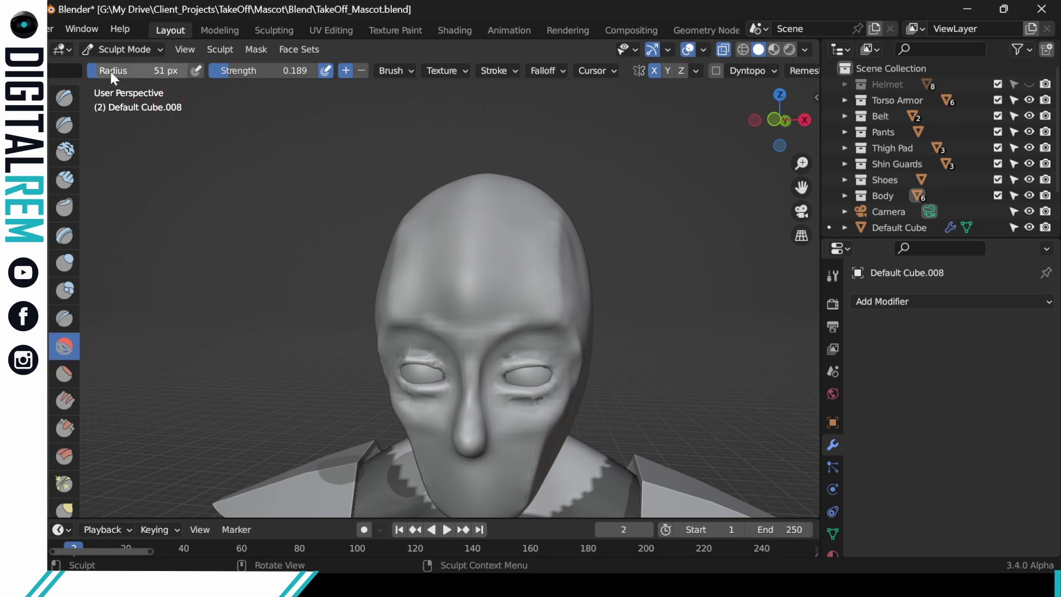
left_click_drag(486, 250, 483, 236)
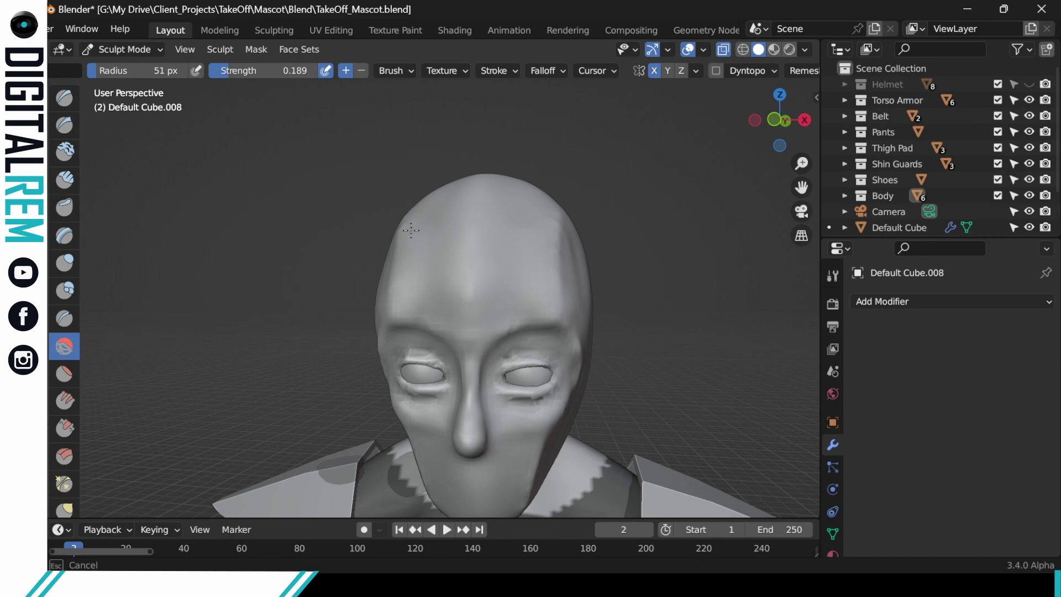
left_click_drag(411, 230, 435, 215)
Step: Smooth the forehead down to the brow and blend its outer edge into the temple
mouse_move(550, 272)
middle_mouse_down()
mouse_move(538, 221)
mouse_move(473, 279)
middle_mouse_up()
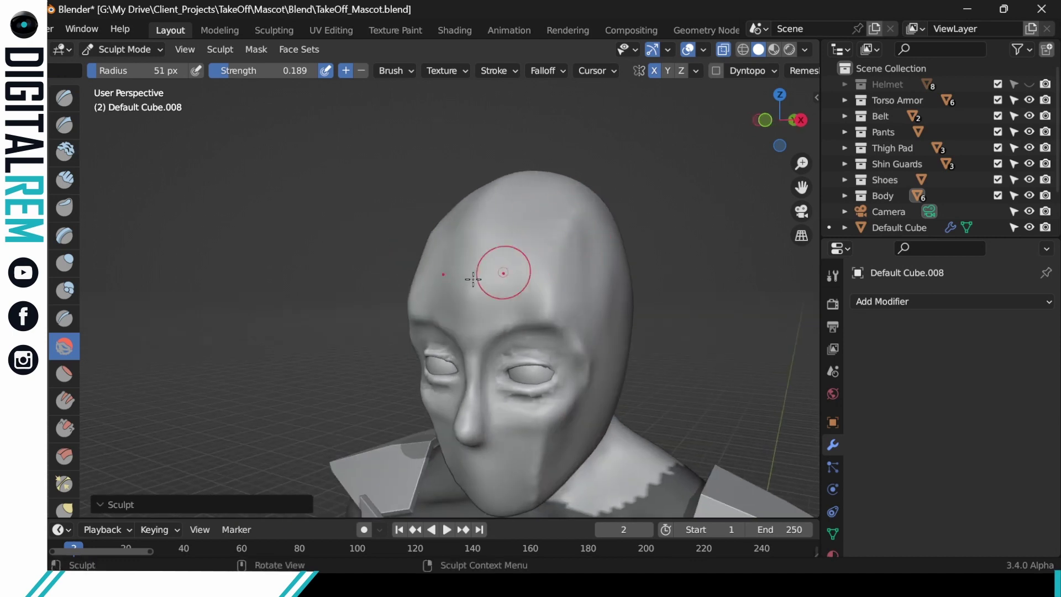
mouse_move(473, 279)
left_mouse_down()
mouse_move(464, 313)
mouse_move(480, 318)
left_mouse_up()
mouse_move(519, 270)
left_mouse_down()
mouse_move(501, 289)
mouse_move(520, 311)
left_mouse_up()
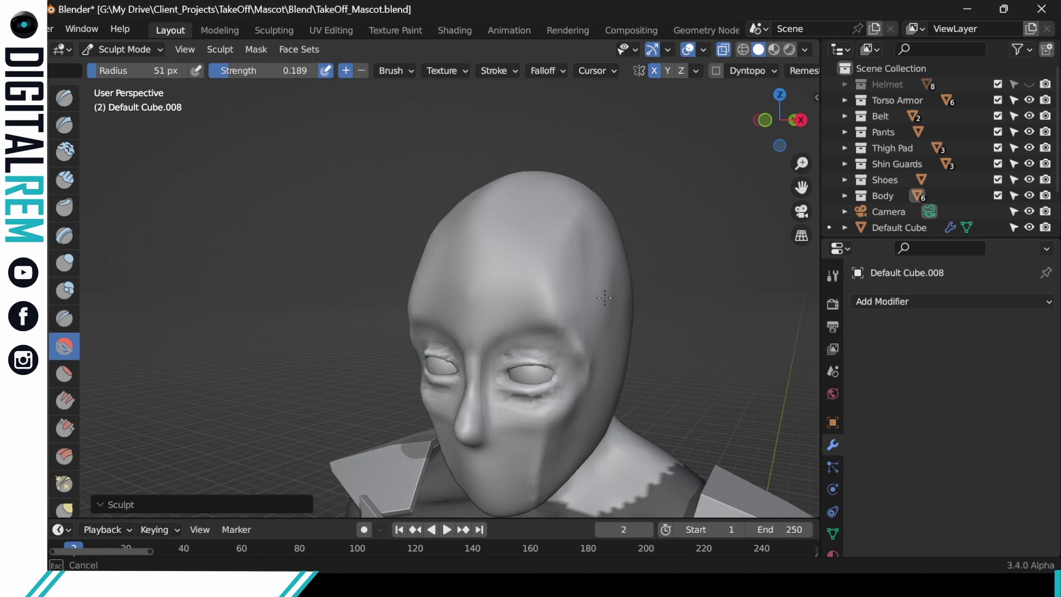
left_click_drag(593, 282, 593, 244)
middle_click_drag(599, 222, 564, 232)
mouse_move(579, 286)
left_mouse_down()
mouse_move(565, 306)
mouse_move(595, 308)
left_mouse_up()
Step: Smooth the temple and the side of the face beside the outer eye down to the cheekbone
middle_click_drag(598, 276, 602, 217)
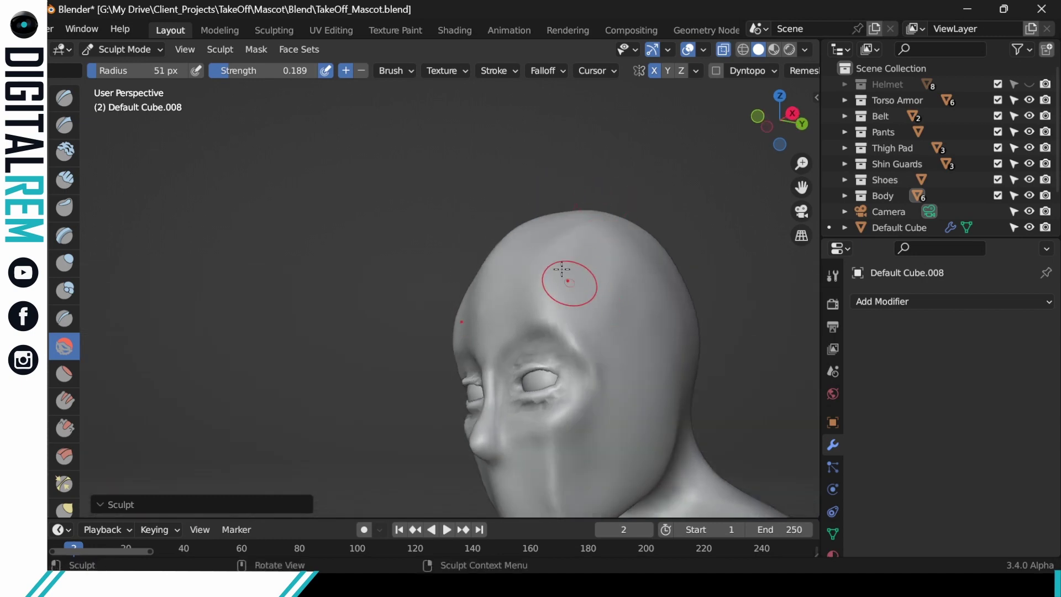
mouse_move(560, 268)
left_mouse_down()
mouse_move(582, 219)
mouse_move(576, 247)
left_mouse_up()
left_click_drag(588, 299, 573, 281)
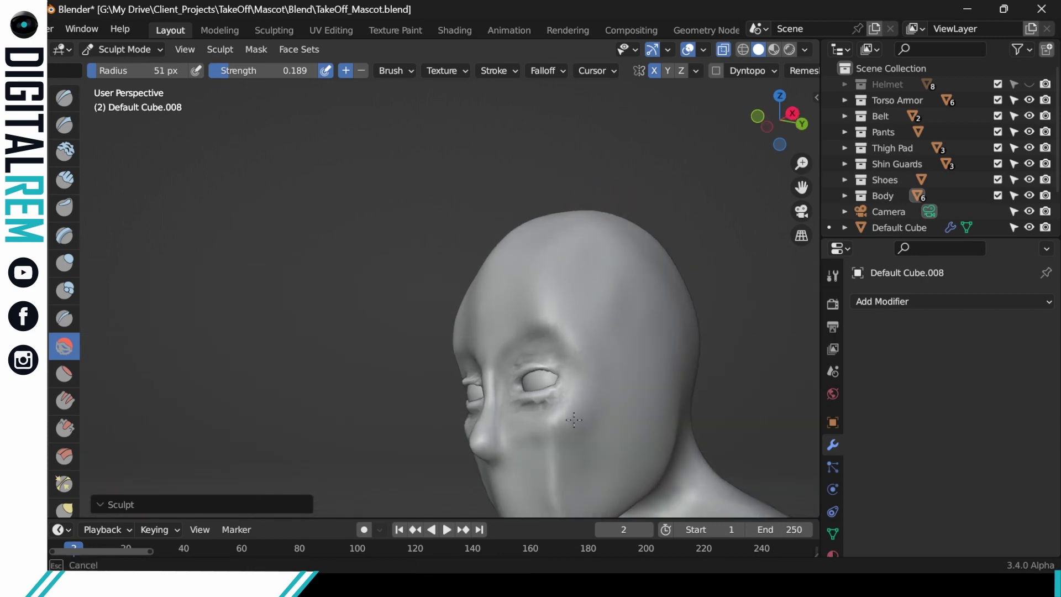
left_click_drag(608, 291, 592, 348)
Step: Smooth the top of the forehead, the brow above the eye and the bridge of the nose
mouse_move(592, 348)
middle_mouse_down()
mouse_move(611, 331)
mouse_move(606, 348)
mouse_move(644, 279)
mouse_move(631, 279)
middle_mouse_up()
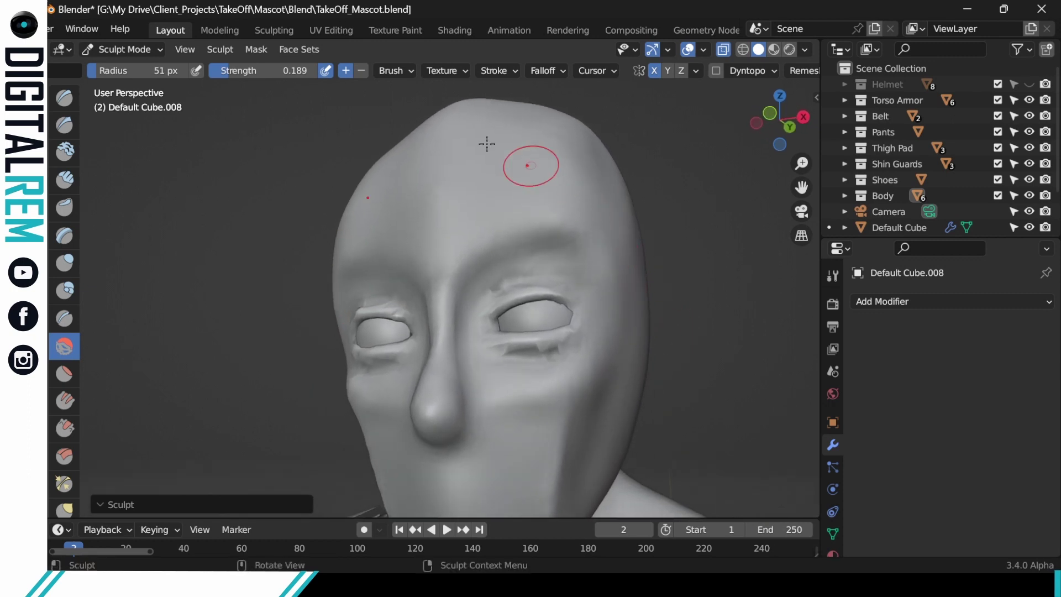
mouse_move(486, 142)
left_mouse_down()
mouse_move(468, 109)
mouse_move(490, 105)
left_mouse_up()
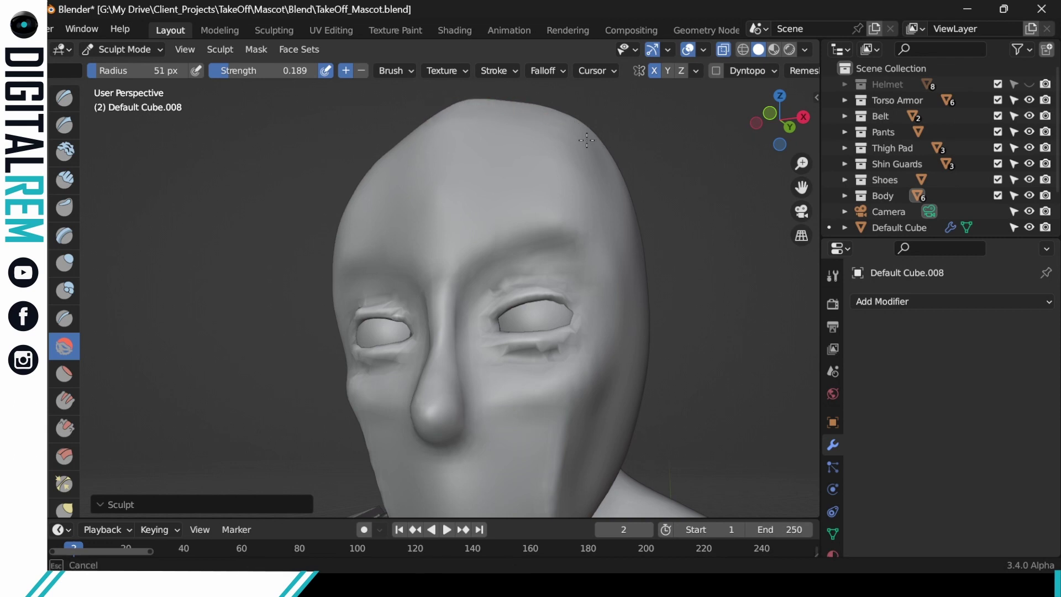
mouse_move(619, 320)
left_mouse_down()
mouse_move(561, 238)
mouse_move(533, 275)
left_mouse_up()
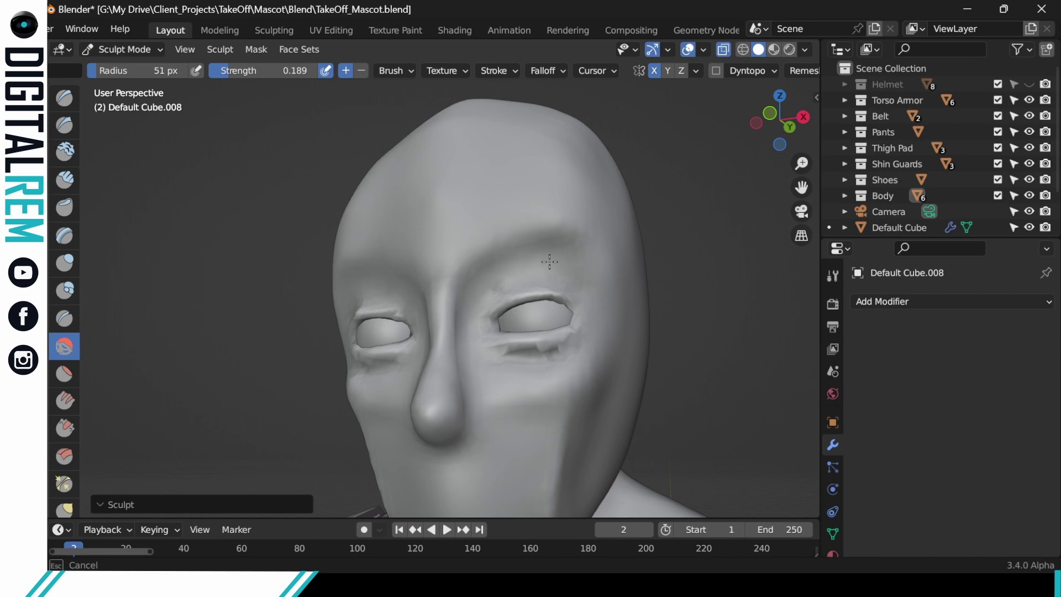
left_click_drag(467, 295, 435, 292)
left_click_drag(439, 251, 462, 225)
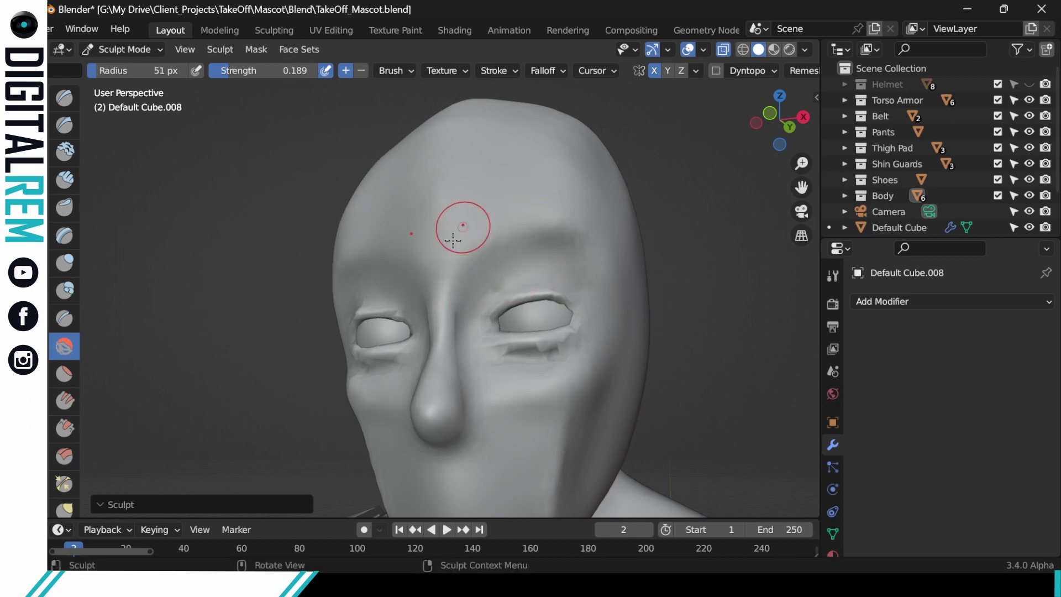
mouse_move(540, 189)
left_mouse_down()
mouse_move(545, 212)
mouse_move(604, 201)
left_mouse_up()
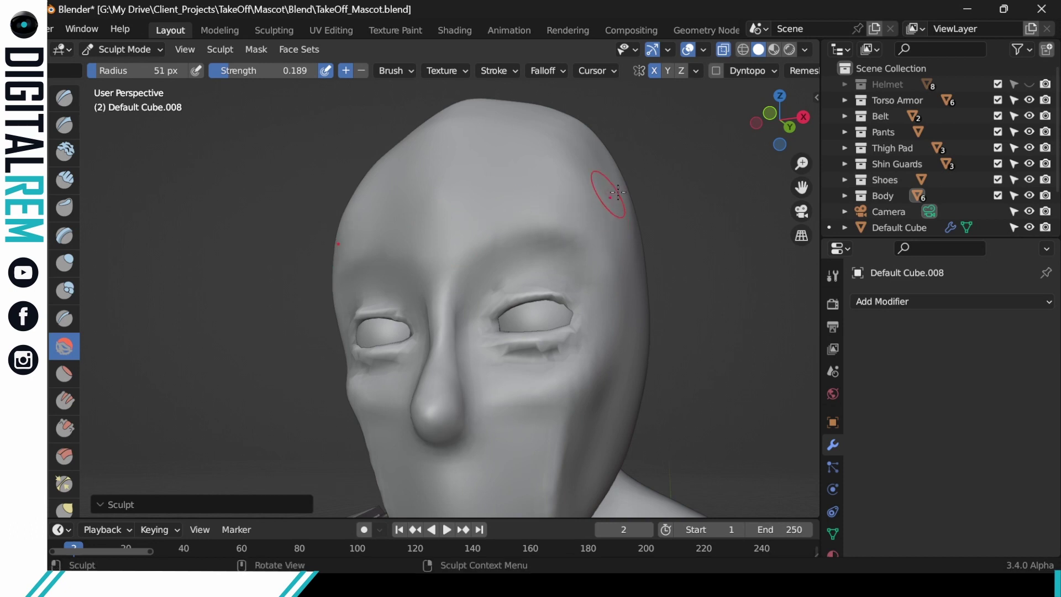
Step: Smooth the area between the upper eyelid and the outer brow
mouse_move(604, 201)
middle_mouse_down()
mouse_move(571, 216)
mouse_move(604, 221)
mouse_move(590, 228)
middle_mouse_up()
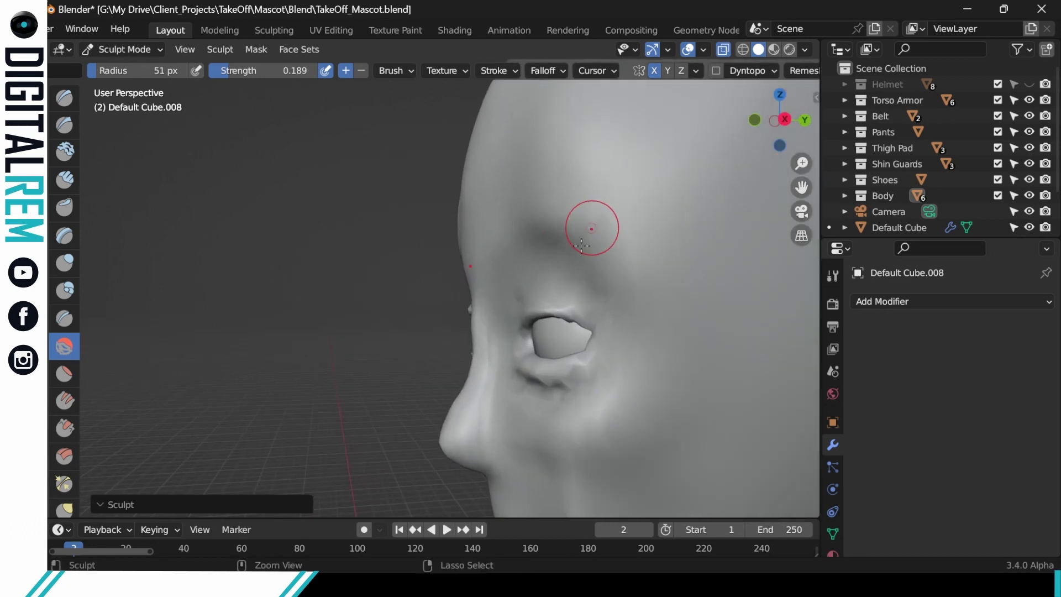
left_click_drag(554, 287, 578, 254)
middle_click_drag(578, 254, 679, 247)
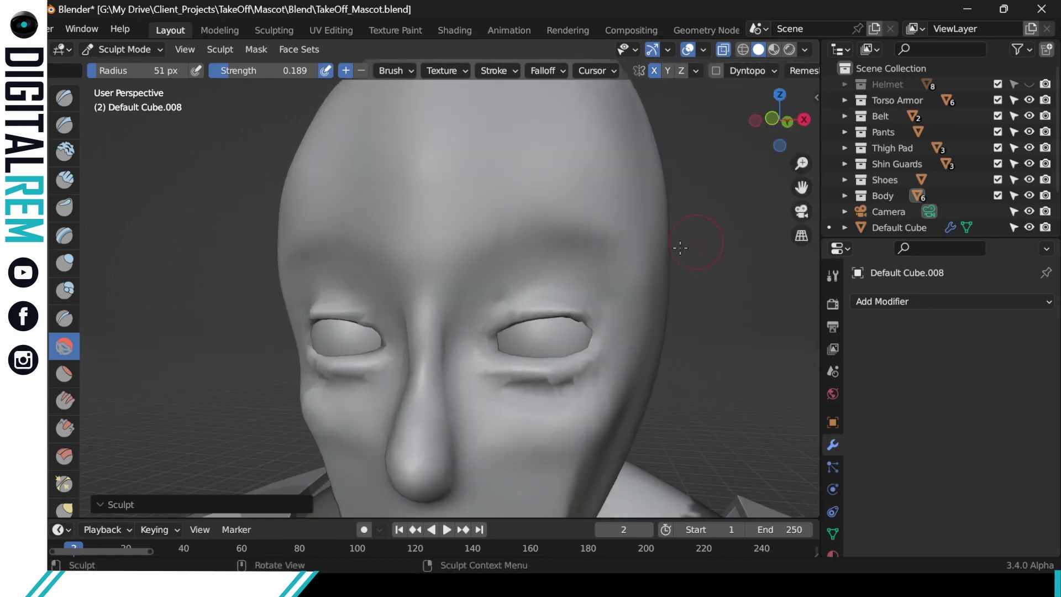
left_click_drag(620, 276, 597, 279, "ctrl")
Step: Smooth out the rough crease beneath the lower eyelid
mouse_move(552, 390)
left_mouse_down()
mouse_move(533, 408)
mouse_move(580, 396)
left_mouse_up()
middle_click_drag(632, 365, 586, 377)
left_click_drag(544, 388, 558, 391)
middle_click_drag(629, 354, 667, 329)
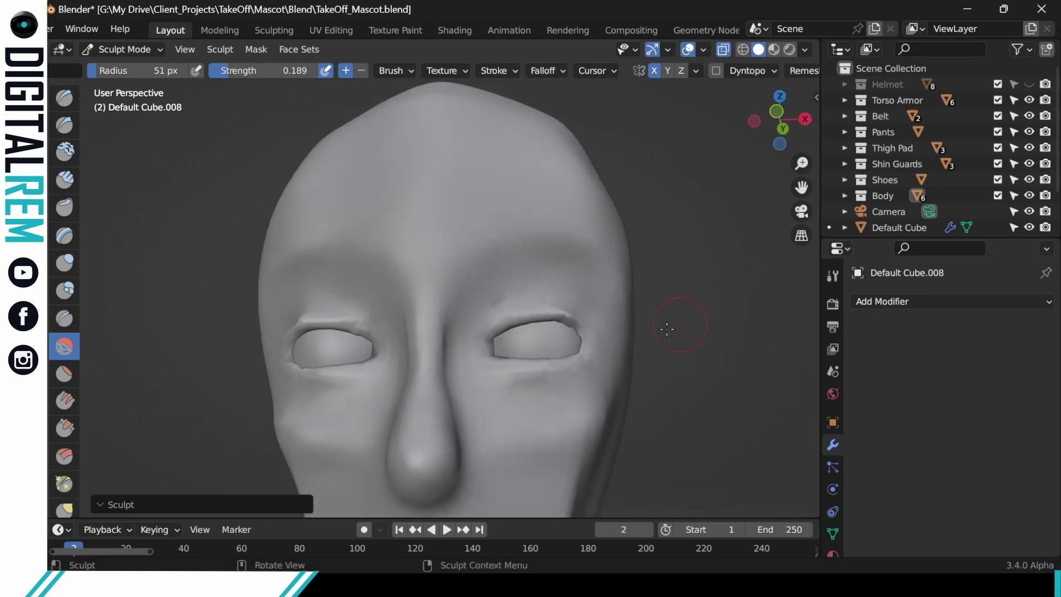
Step: Smooth the upper eyelid and its fold from the inner to the outer corner of the eye
middle_click_drag(563, 379, 558, 289)
mouse_move(558, 289)
left_mouse_down()
mouse_move(589, 307)
mouse_move(597, 289)
left_mouse_up()
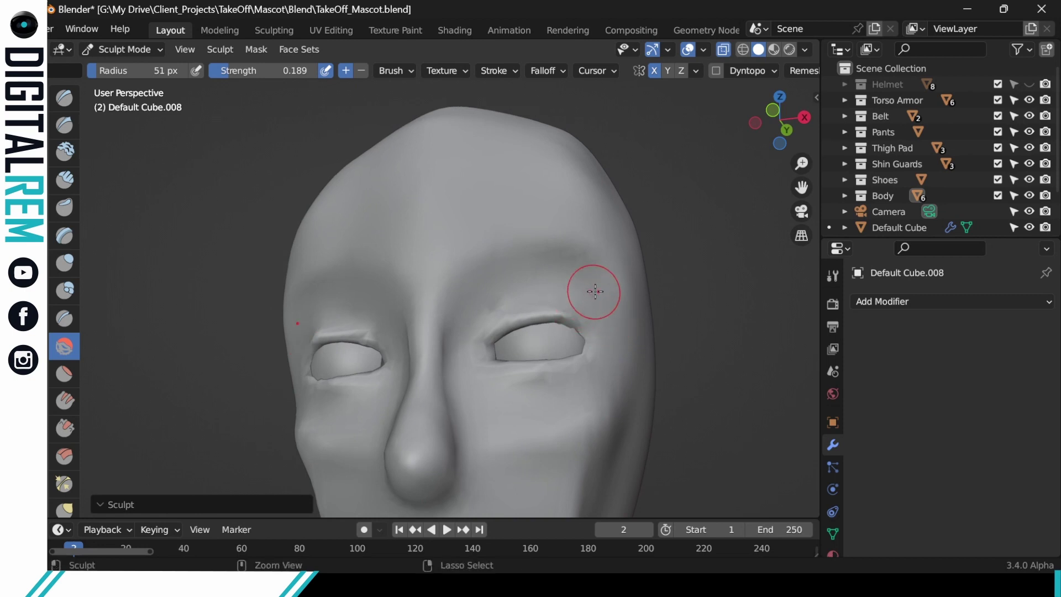
left_click_drag(486, 303, 514, 288)
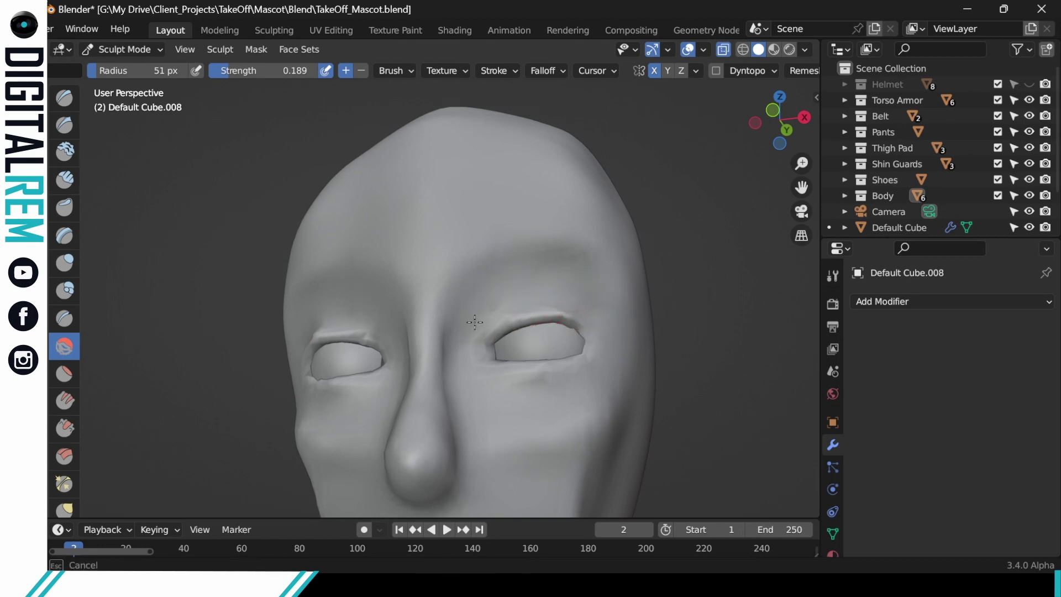
mouse_move(475, 322)
left_mouse_down()
mouse_move(489, 345)
mouse_move(580, 304)
left_mouse_up()
mouse_move(581, 304)
middle_mouse_down()
mouse_move(592, 338)
mouse_move(692, 363)
mouse_move(558, 275)
mouse_move(572, 303)
middle_mouse_up()
Step: Smooth the forehead and the crown of the head with broad strokes from a zoomed-out view
scroll(658, 332, "down", 6)
left_click_drag(502, 237, 506, 259)
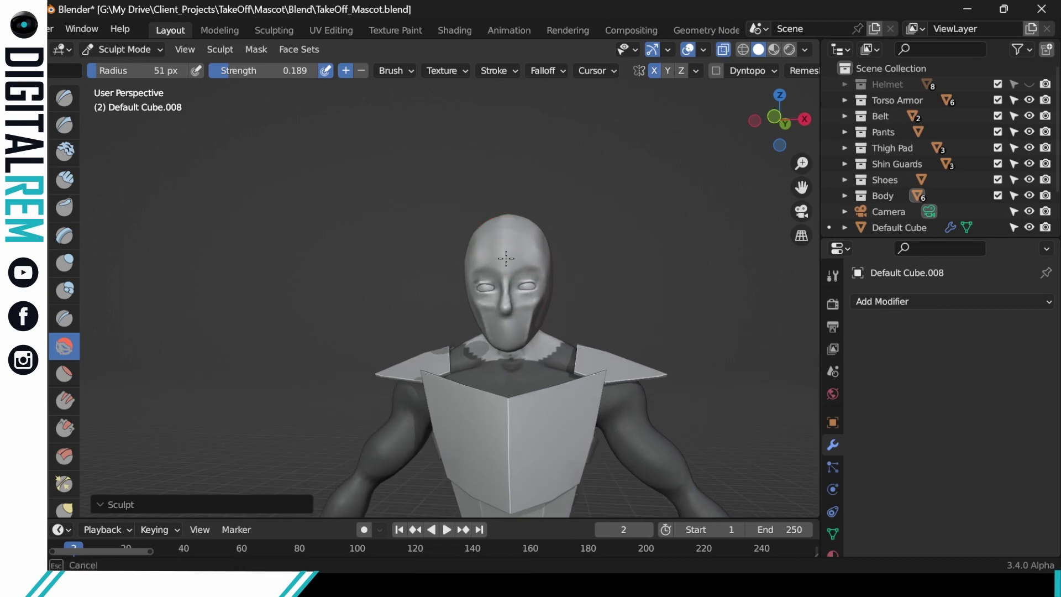
left_click_drag(509, 214, 507, 245)
mouse_move(506, 245)
left_mouse_down()
mouse_move(476, 238)
mouse_move(506, 257)
mouse_move(506, 270)
mouse_move(538, 248)
left_mouse_up()
left_click_drag(527, 208, 529, 210)
mouse_move(528, 210)
middle_mouse_down()
mouse_move(558, 259)
mouse_move(552, 237)
middle_mouse_up()
scroll(551, 237, "up", 2)
mouse_move(491, 182)
left_mouse_down()
mouse_move(492, 163)
mouse_move(541, 139)
left_mouse_up()
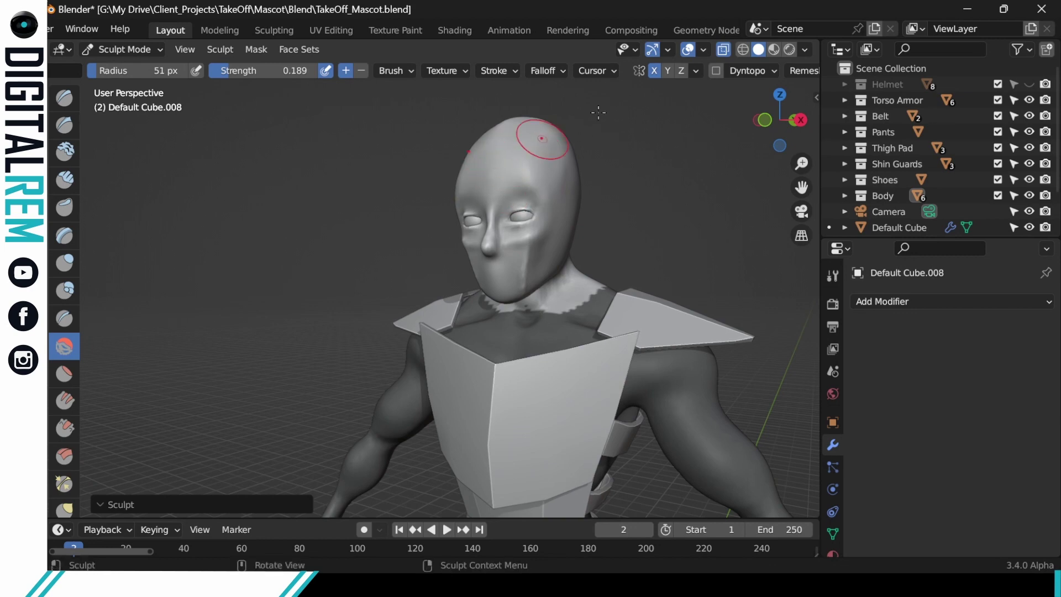
Step: Smooth the side of the head and the cheek down toward the jaw
mouse_move(586, 179)
middle_mouse_down()
mouse_move(545, 155)
mouse_move(509, 188)
mouse_move(509, 135)
mouse_move(539, 134)
mouse_move(662, 180)
mouse_move(485, 182)
mouse_move(482, 205)
middle_mouse_up()
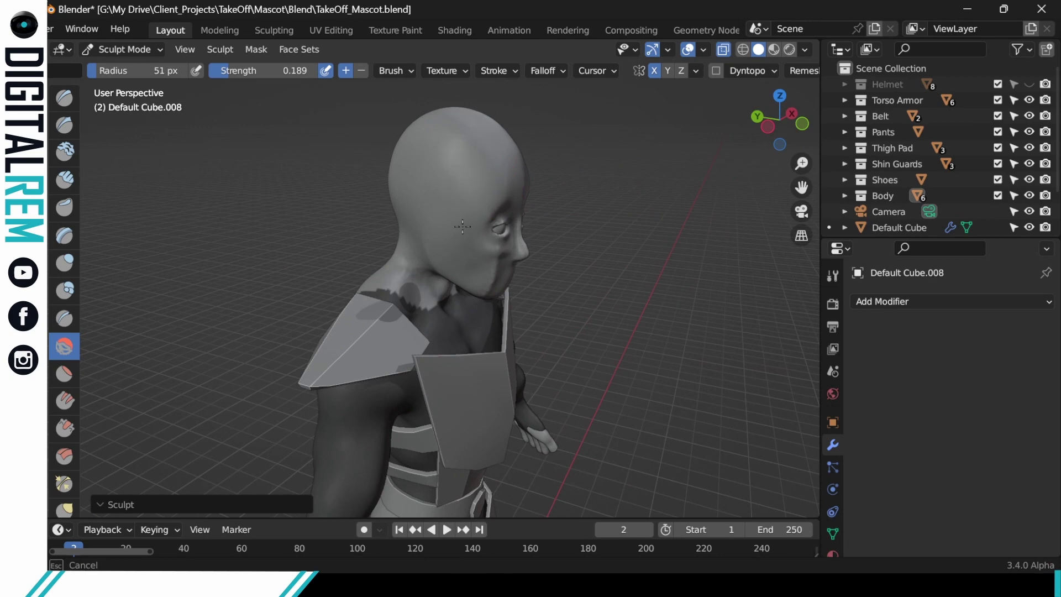
middle_click_drag(473, 147, 490, 194)
mouse_move(491, 194)
left_mouse_down()
mouse_move(530, 170)
mouse_move(476, 199)
left_mouse_up()
mouse_move(475, 161)
middle_mouse_down()
mouse_move(504, 177)
mouse_move(495, 210)
middle_mouse_up()
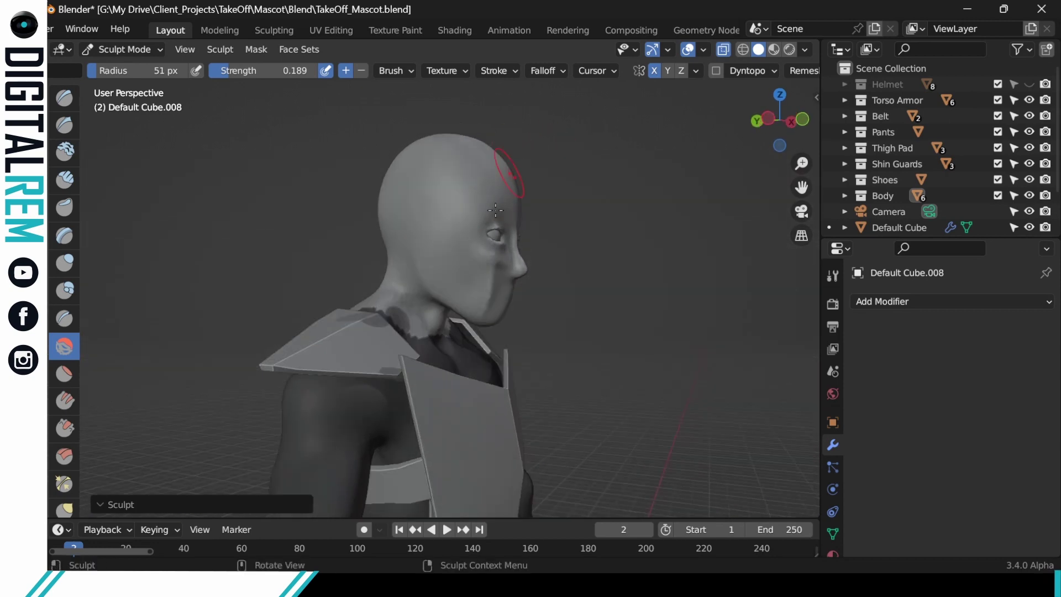
middle_click_drag(480, 288, 479, 287)
left_click_drag(488, 279, 486, 299)
middle_click_drag(486, 298, 512, 232)
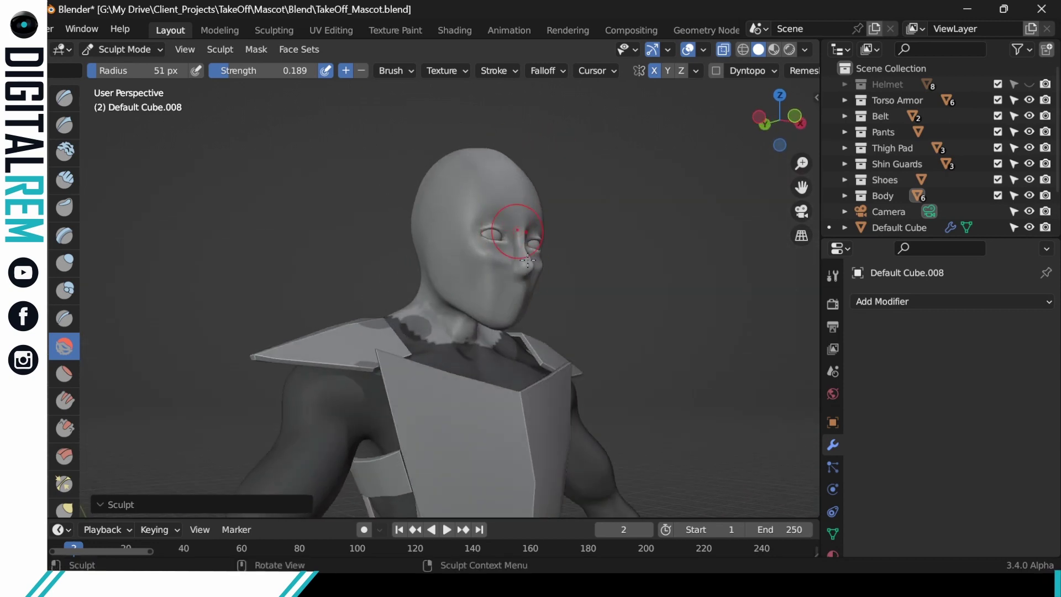
Step: Smooth the area under the eyes and the ridge across the upper cheeks
mouse_move(509, 293)
middle_mouse_down("ctrl")
mouse_move(517, 230)
mouse_move(474, 265)
middle_mouse_up("ctrl")
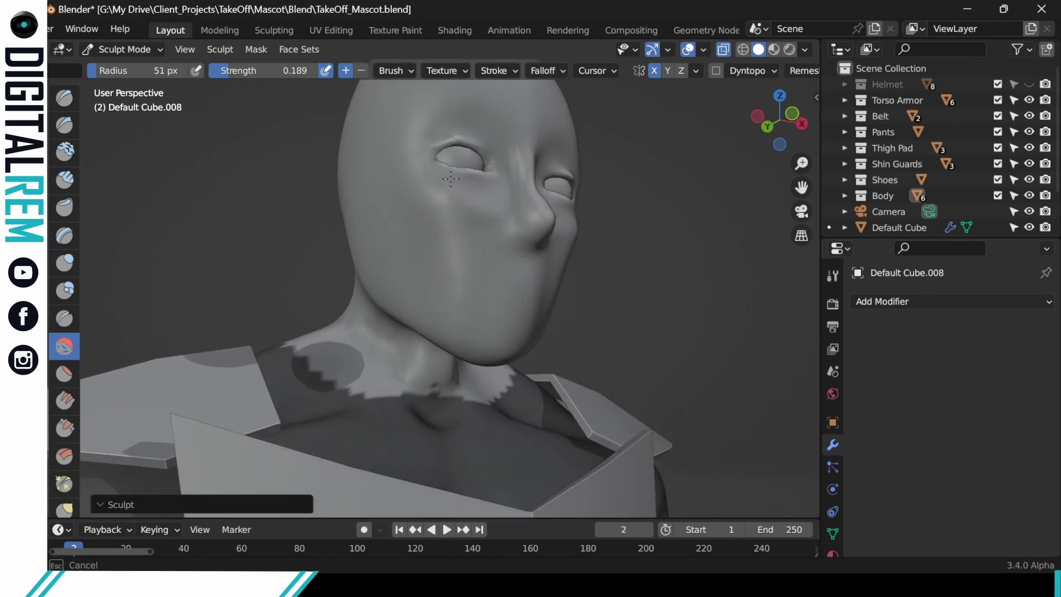
left_click_drag(451, 179, 453, 178)
middle_click_drag(453, 178, 410, 175)
middle_click_drag(467, 155, 457, 167)
left_click_drag(586, 234, 605, 246)
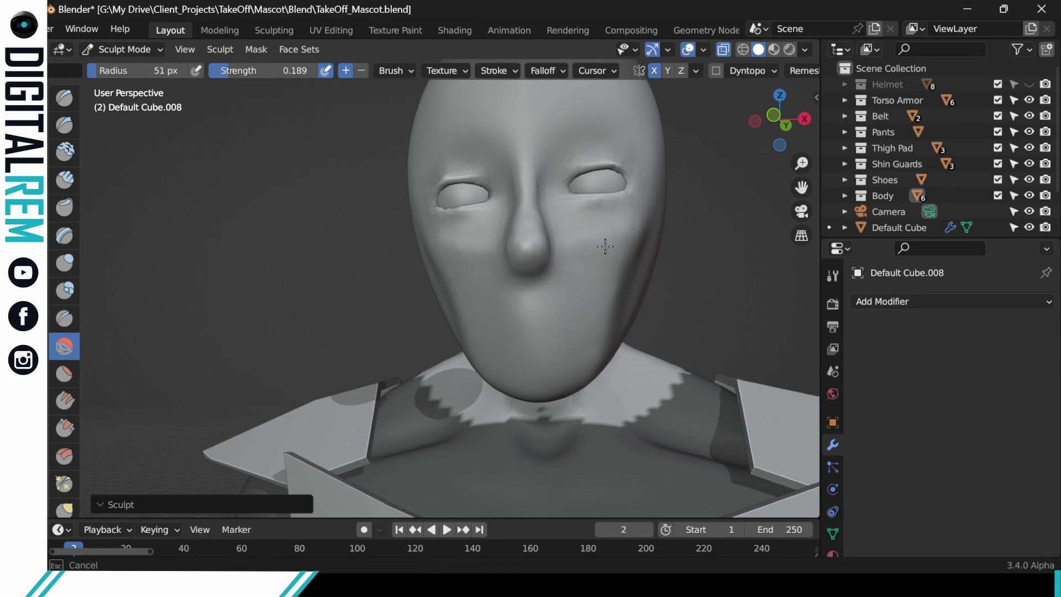
left_click_drag(603, 209, 619, 209)
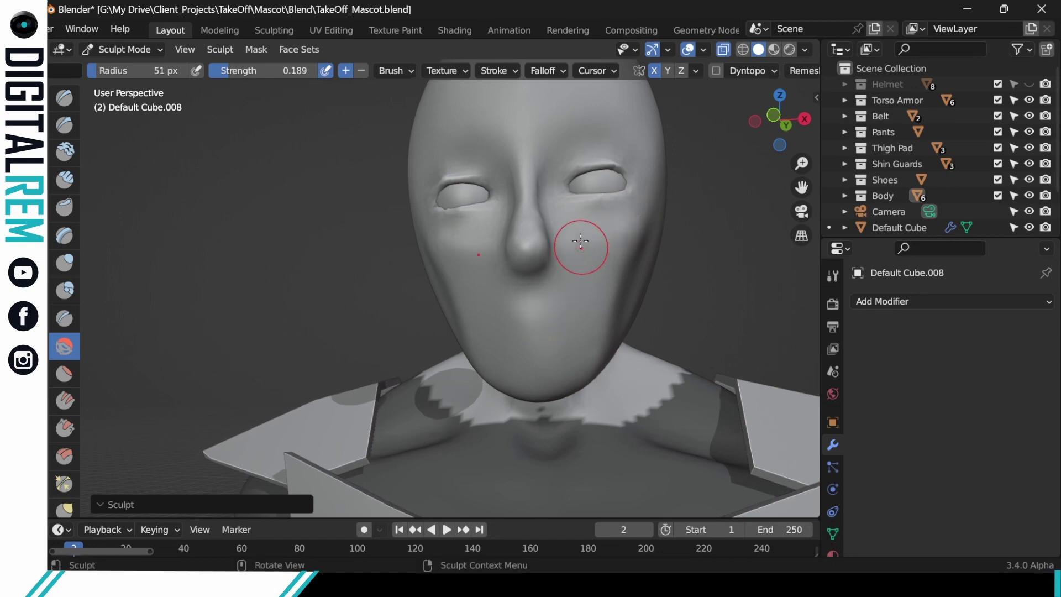
Step: Smooth the side and tip of the nose down to the area beneath it
middle_click_drag(580, 240, 551, 226)
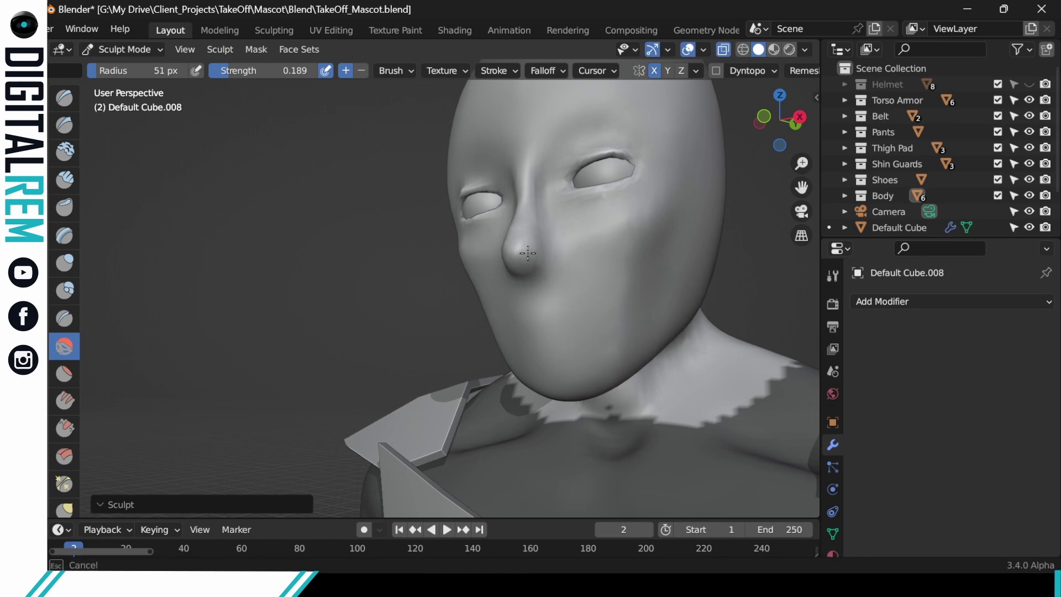
mouse_move(513, 267)
middle_mouse_down()
mouse_move(590, 225)
mouse_move(529, 221)
mouse_move(521, 210)
middle_mouse_up()
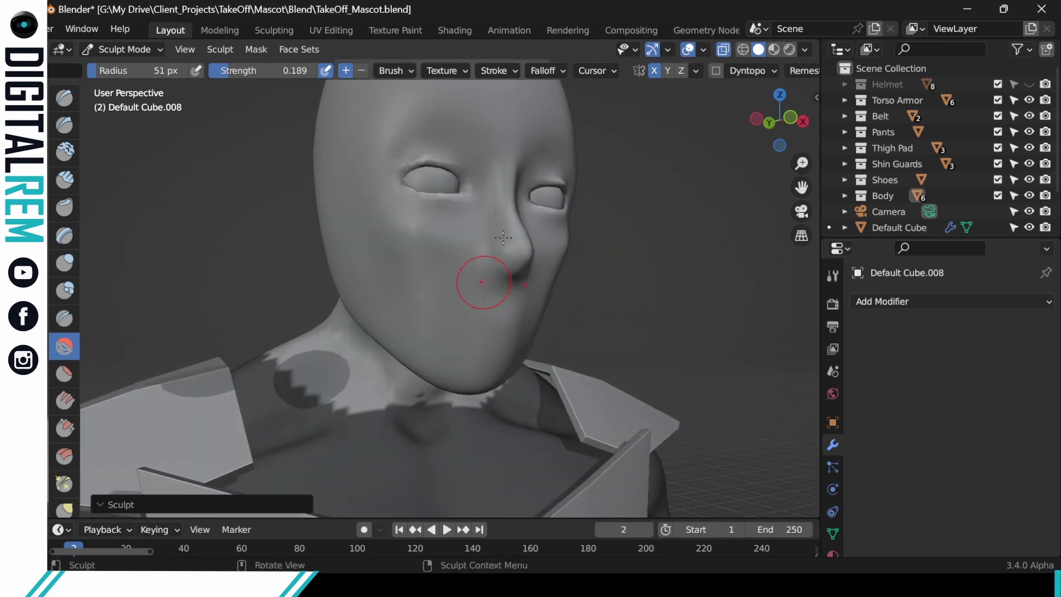
left_click_drag(508, 227, 501, 304)
Step: Smooth around the eyelids and from the outer eye corner toward the temple
middle_click_drag(470, 176, 481, 219)
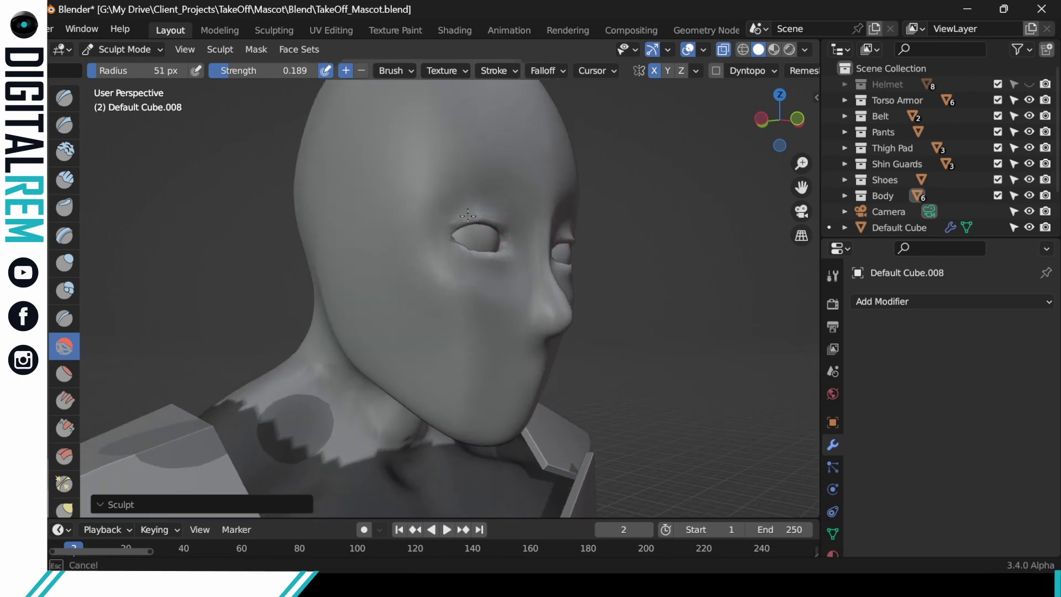
middle_click_drag(580, 175, 607, 194)
left_click_drag(607, 194, 559, 221)
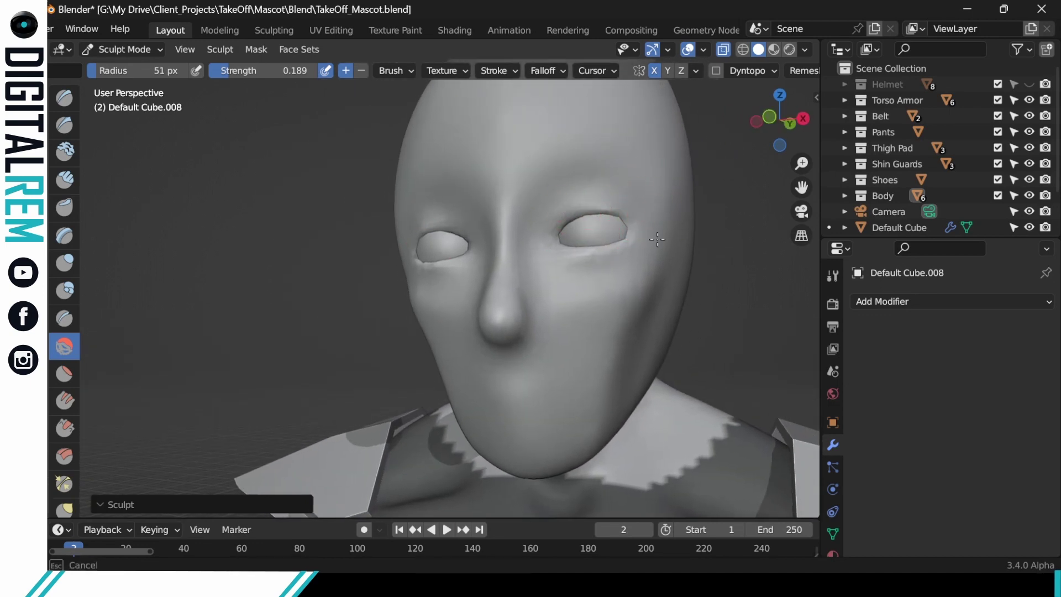
left_click_drag(623, 232, 694, 203)
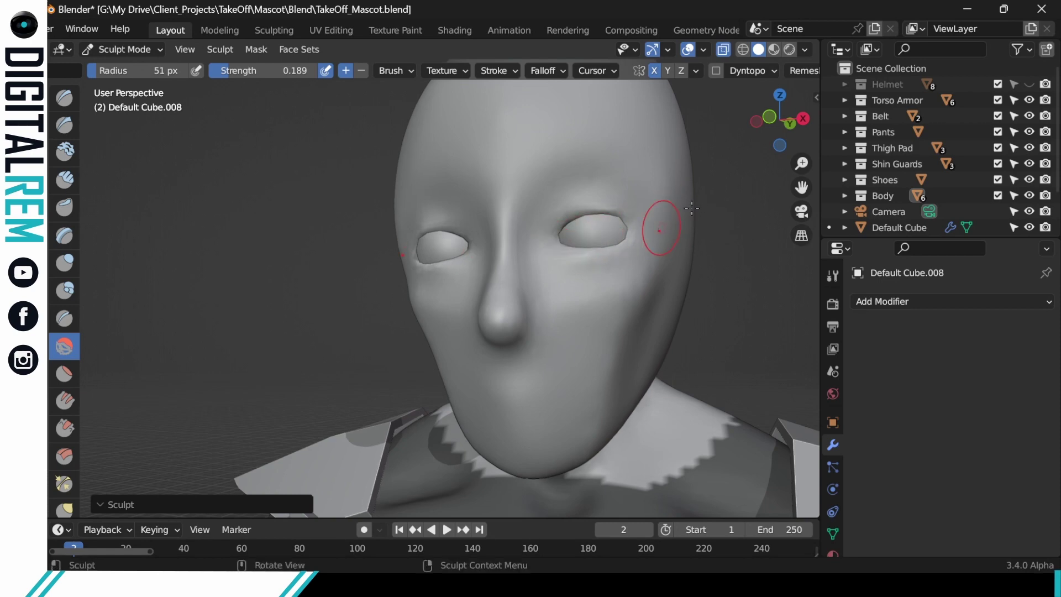
Step: Check the head's overall shape from the side and smooth the cheek below the cheekbone
mouse_move(635, 233)
middle_mouse_down()
mouse_move(575, 221)
mouse_move(644, 195)
mouse_move(575, 238)
mouse_move(623, 295)
mouse_move(677, 308)
mouse_move(637, 367)
middle_mouse_up()
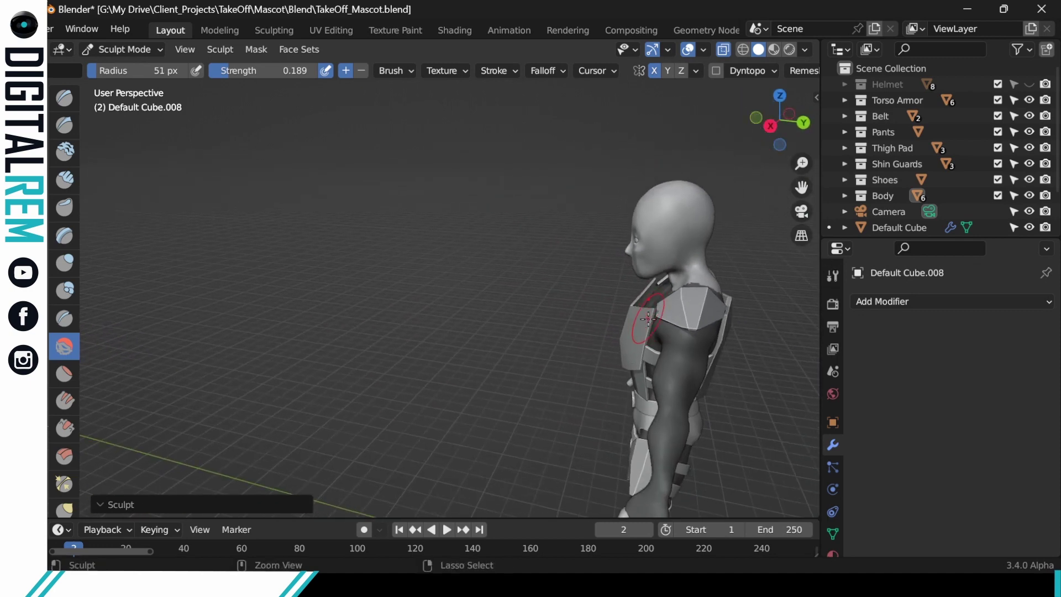
middle_click_drag(639, 326, 654, 242, "ctrl")
mouse_move(652, 269)
middle_mouse_down()
mouse_move(612, 264)
mouse_move(535, 160)
middle_mouse_up()
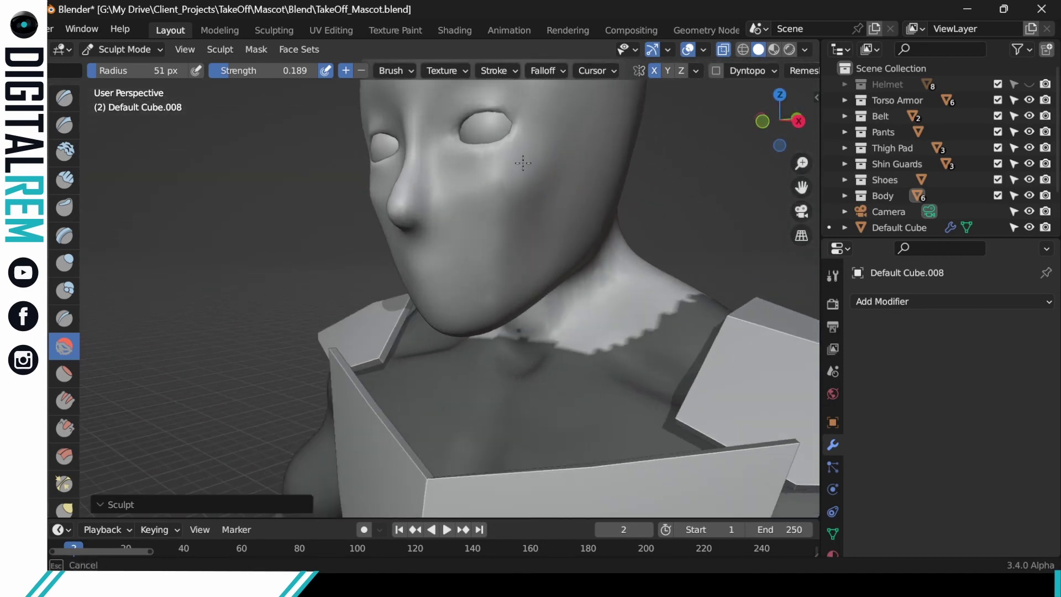
left_click_drag(495, 246, 497, 244)
middle_click_drag(497, 243, 552, 177)
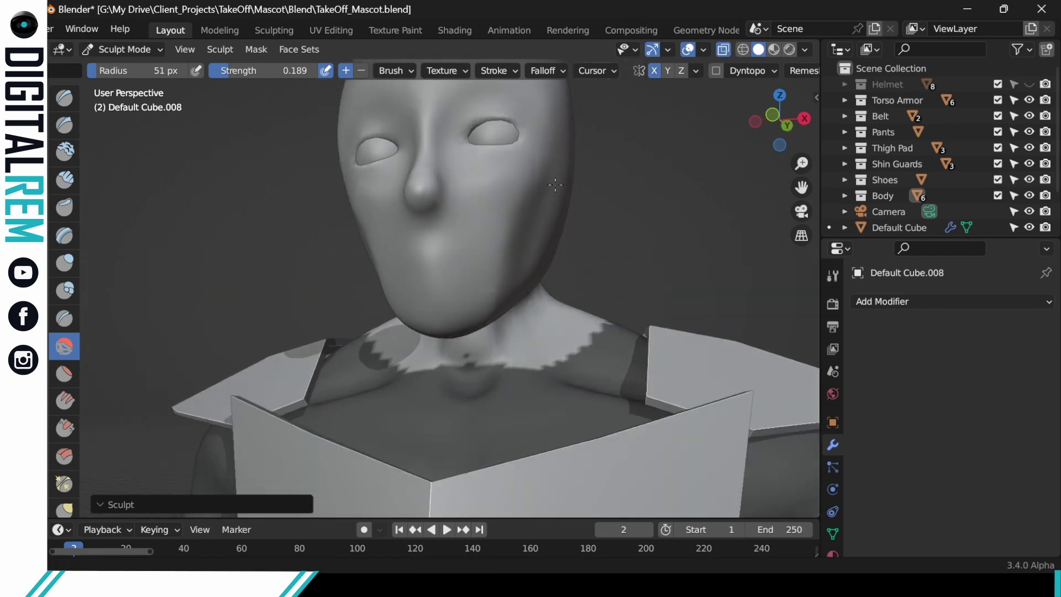
Step: Smooth the outer cheeks, the mouth and chin area, and the brow above the eyes
scroll(552, 177, "down", 3)
left_click_drag(552, 177, 549, 186)
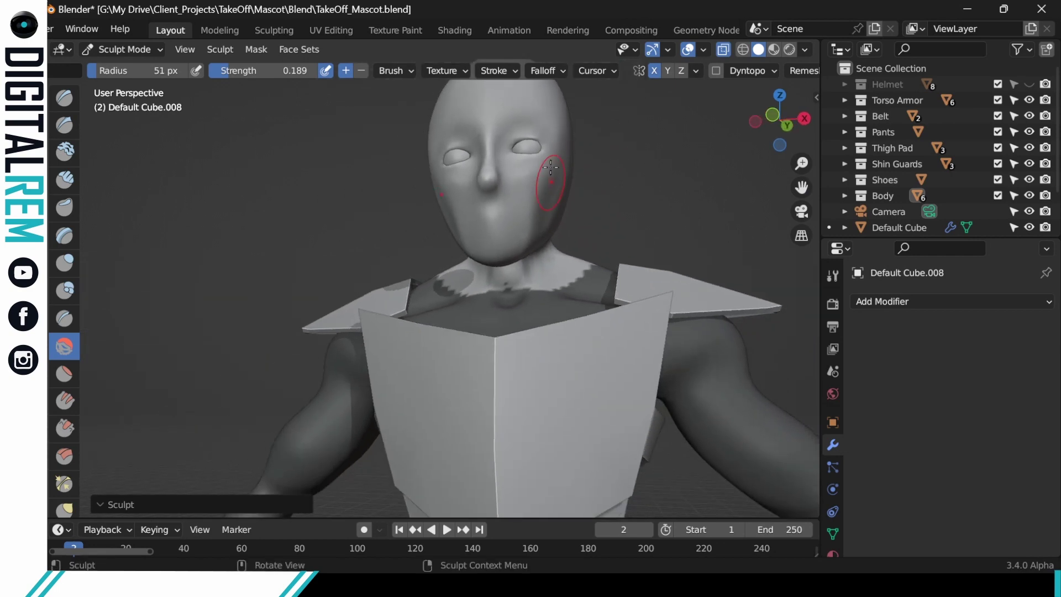
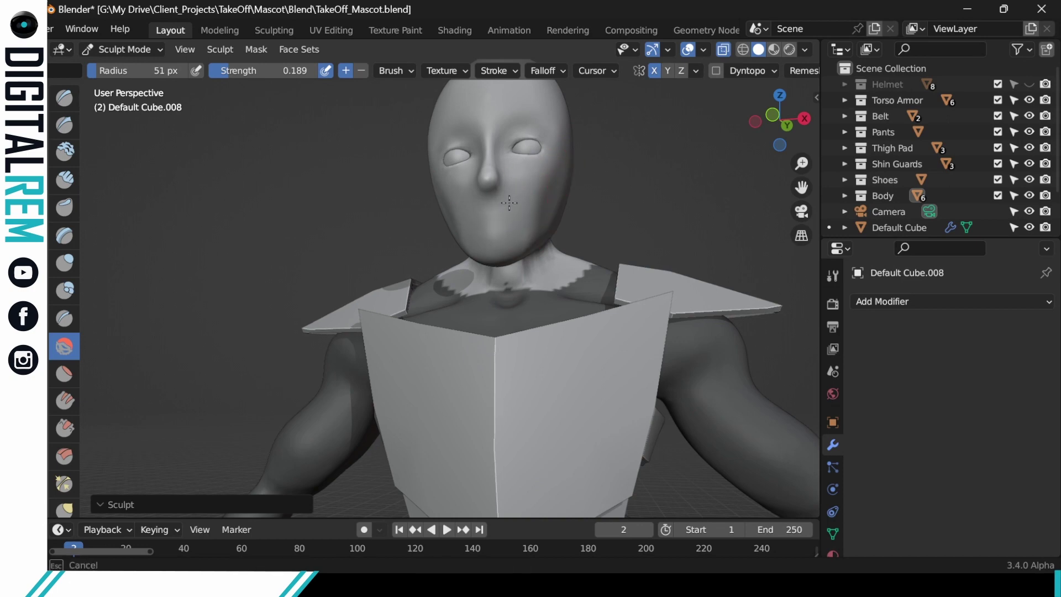
left_click_drag(495, 231, 506, 213)
middle_click_drag(513, 193, 519, 197)
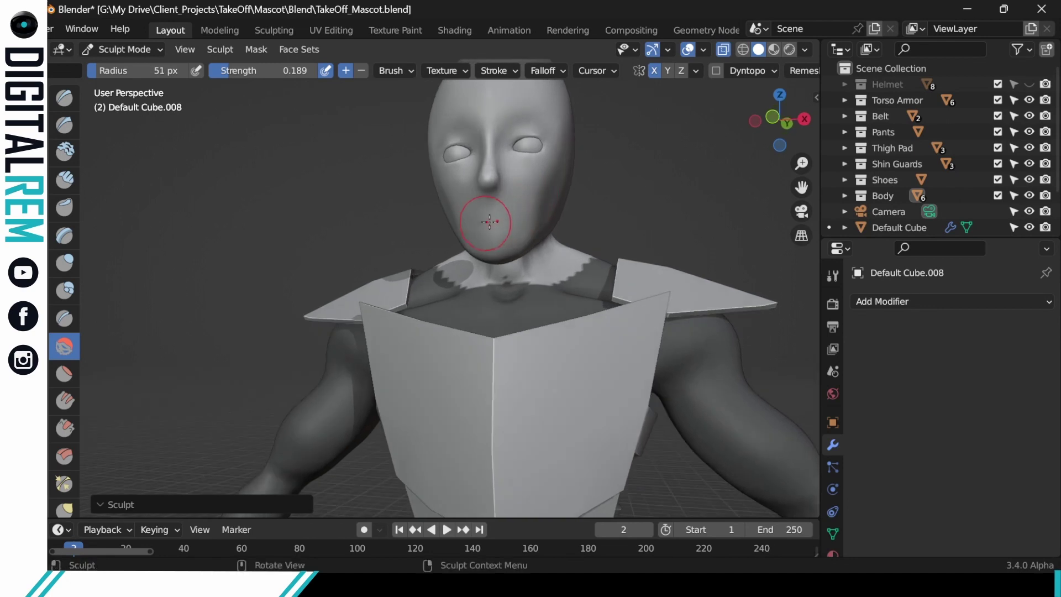
left_click_drag(485, 223, 491, 238)
middle_click_drag(513, 216, 492, 214)
left_click_drag(492, 215, 492, 224)
mouse_move(463, 173)
left_mouse_down()
mouse_move(452, 178)
mouse_move(453, 140)
mouse_move(486, 126)
left_mouse_up()
mouse_move(486, 126)
left_mouse_down()
mouse_move(459, 139)
mouse_move(557, 126)
left_mouse_up()
Step: Reshape both eyes with Elastic Deform at radius 40 px and strength 0.500, nudging the eyelids vertically
scroll(596, 160, "down", 7)
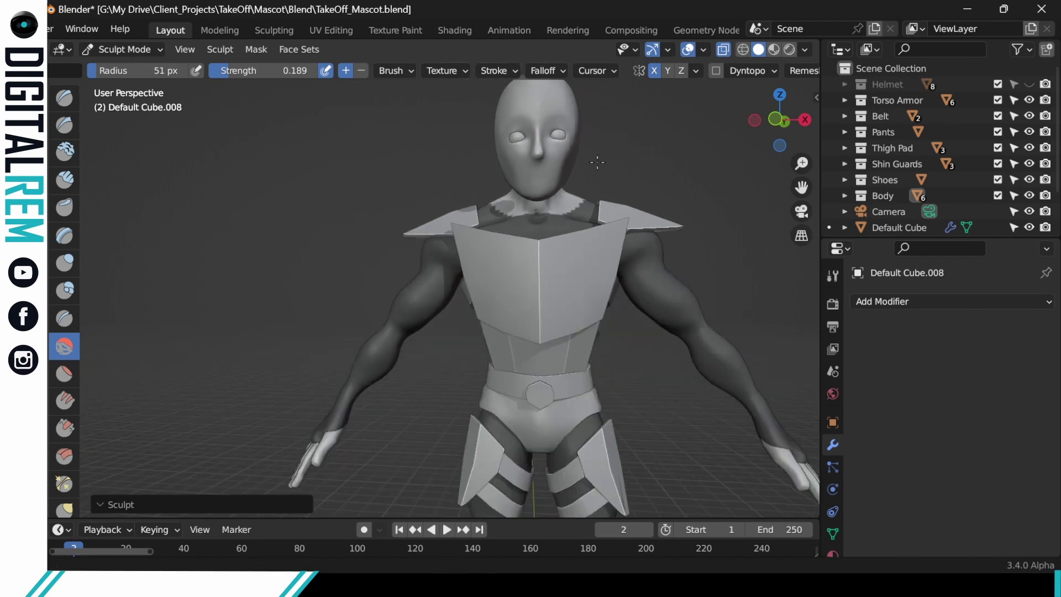
middle_click_drag(610, 190, 595, 197)
scroll(597, 188, "down", 1)
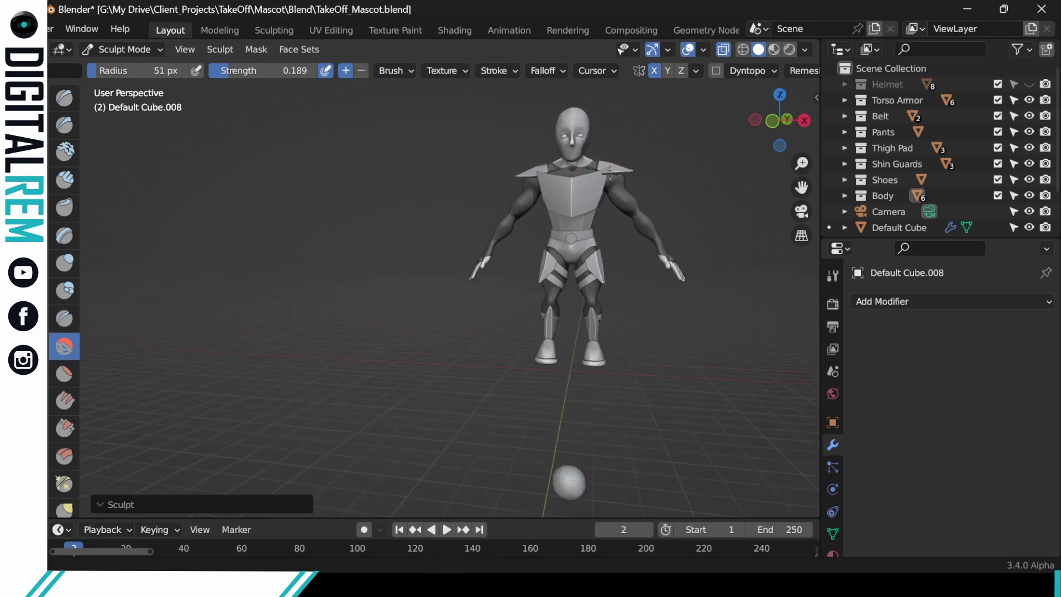
scroll(598, 185, "up", 7)
mouse_move(606, 133)
middle_mouse_down("shift")
mouse_move(637, 263)
mouse_move(643, 387)
middle_mouse_up("shift")
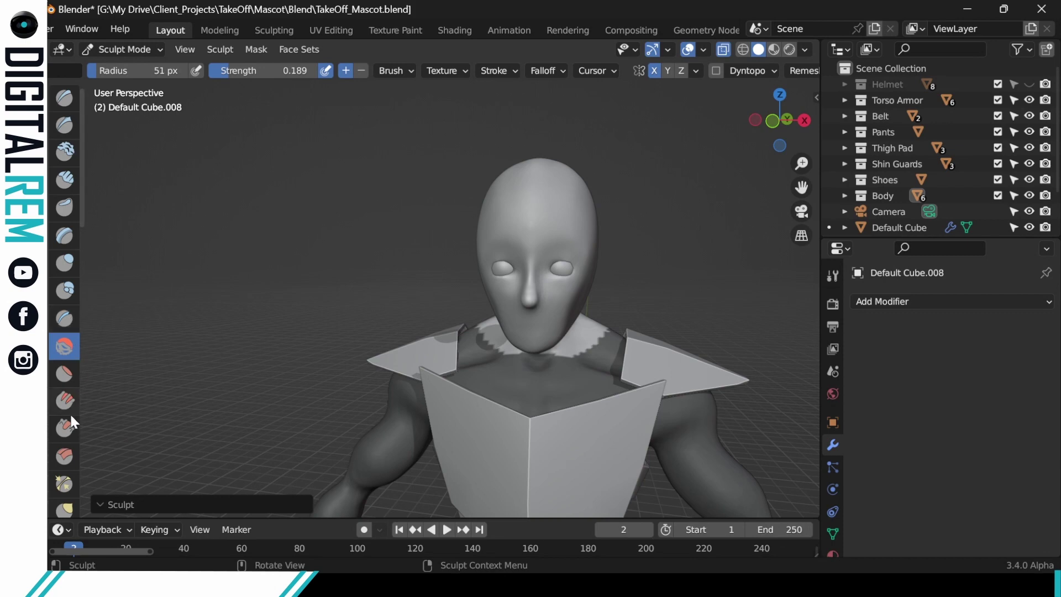
left_click(69, 506)
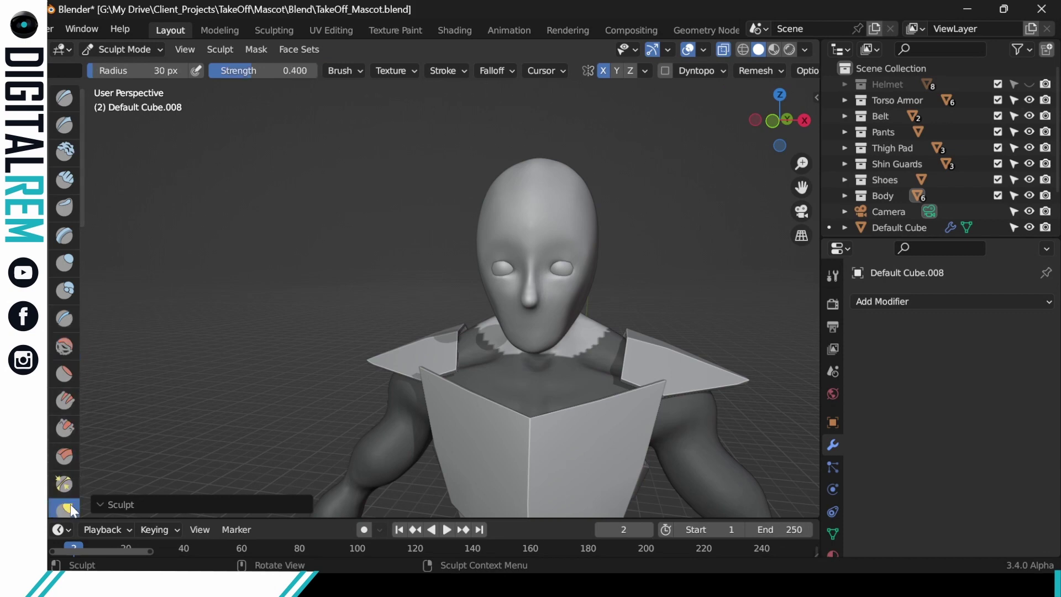
scroll(61, 420, "down", 2)
scroll(67, 420, "down", 2)
left_click(65, 427)
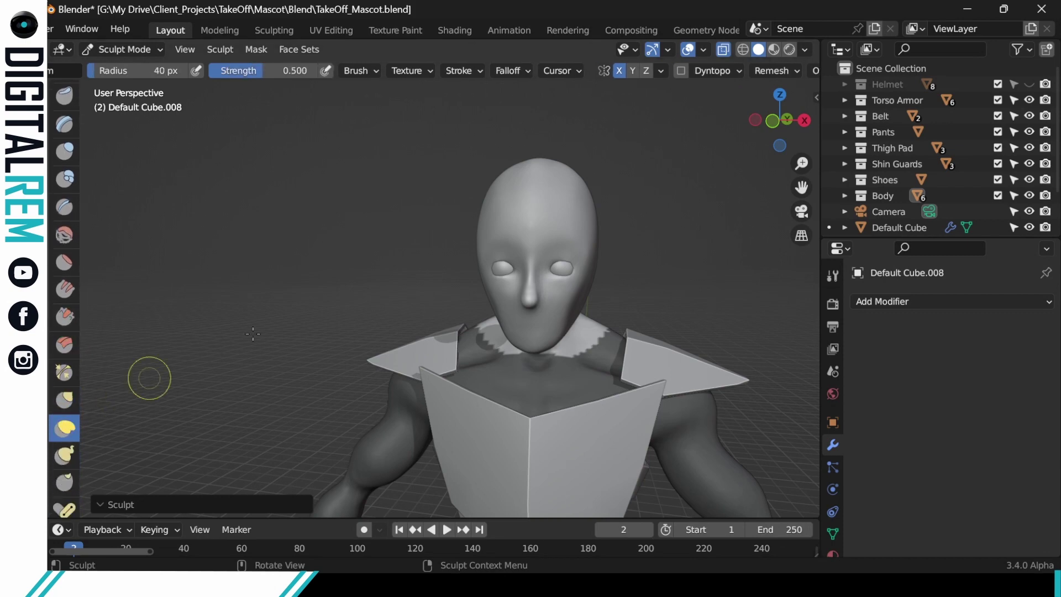
mouse_move(557, 272)
left_mouse_down()
mouse_move(576, 270)
mouse_move(565, 258)
left_mouse_up()
left_click_drag(568, 263, 567, 259)
left_click_drag(562, 262, 562, 259)
left_click_drag(565, 261, 564, 278)
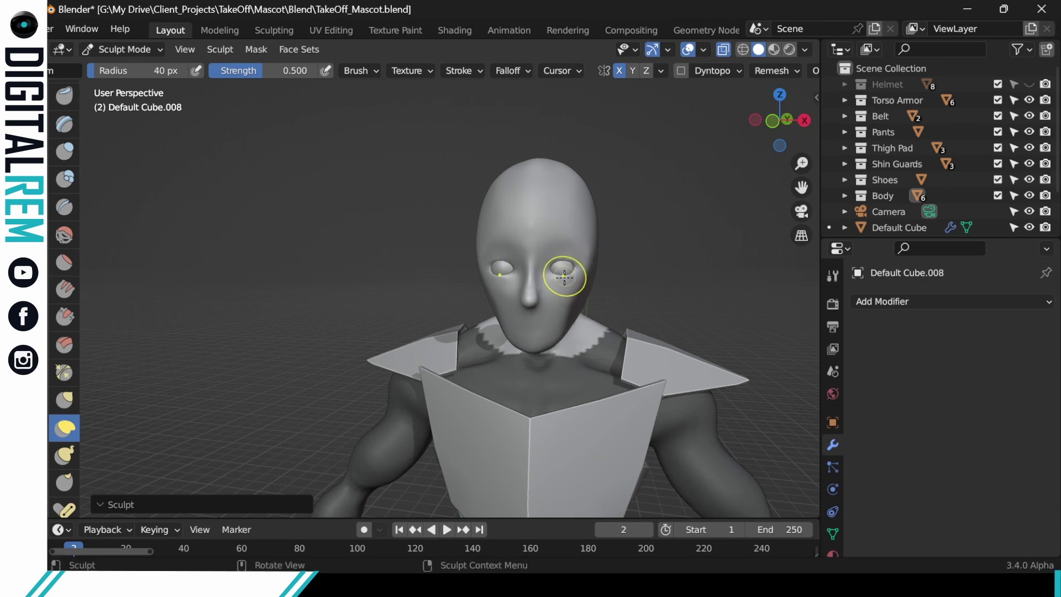
Step: Adjust the outer corners and lids of both eyes with Grab at radius 30 px and strength 0.400
mouse_move(601, 245)
middle_mouse_down()
mouse_move(591, 243)
mouse_move(606, 232)
middle_mouse_up()
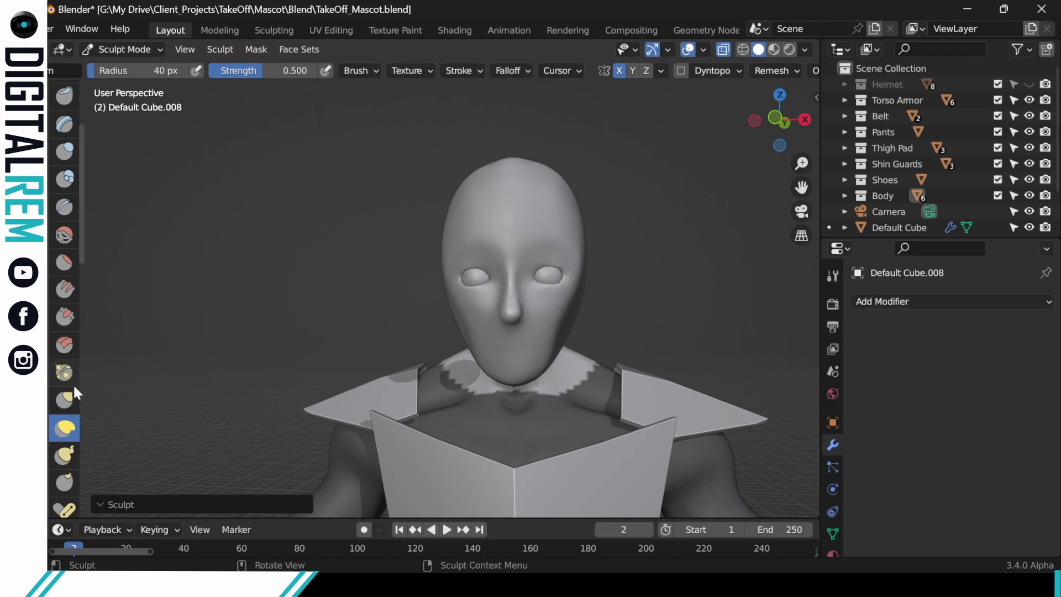
left_click(64, 400)
left_click_drag(561, 279, 561, 271)
left_click_drag(561, 272, 558, 269)
left_click_drag(559, 269, 554, 267)
mouse_move(555, 267)
left_mouse_down()
mouse_move(537, 270)
mouse_move(552, 273)
left_mouse_up()
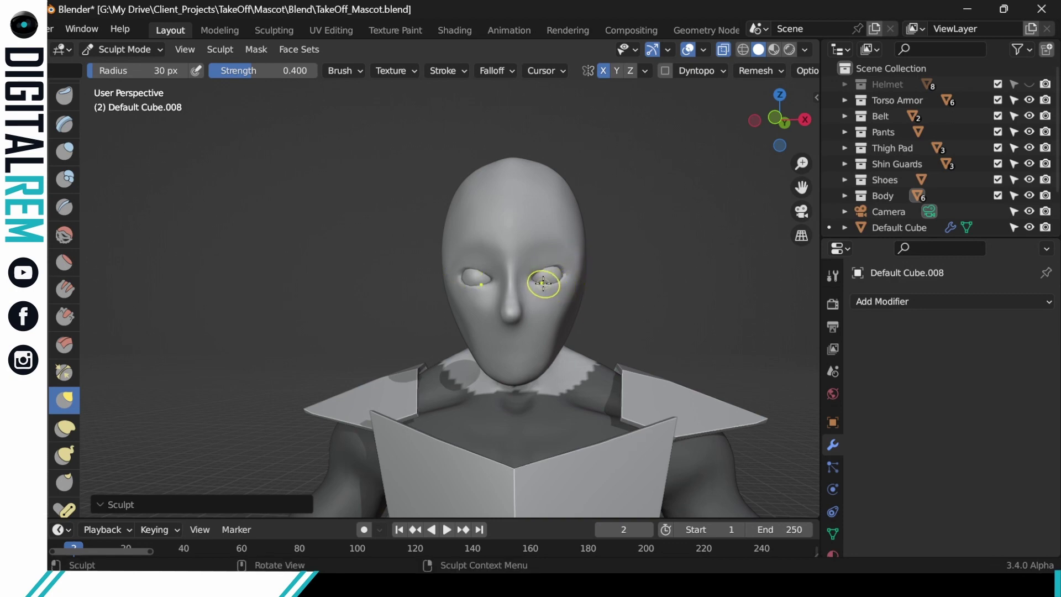
mouse_move(543, 283)
left_mouse_down()
mouse_move(559, 271)
mouse_move(548, 269)
left_mouse_up()
Step: Check the face in profile and undo the last Grab adjustment
mouse_move(587, 242)
middle_mouse_down()
mouse_move(555, 234)
mouse_move(592, 220)
mouse_move(540, 214)
mouse_move(630, 234)
middle_mouse_up()
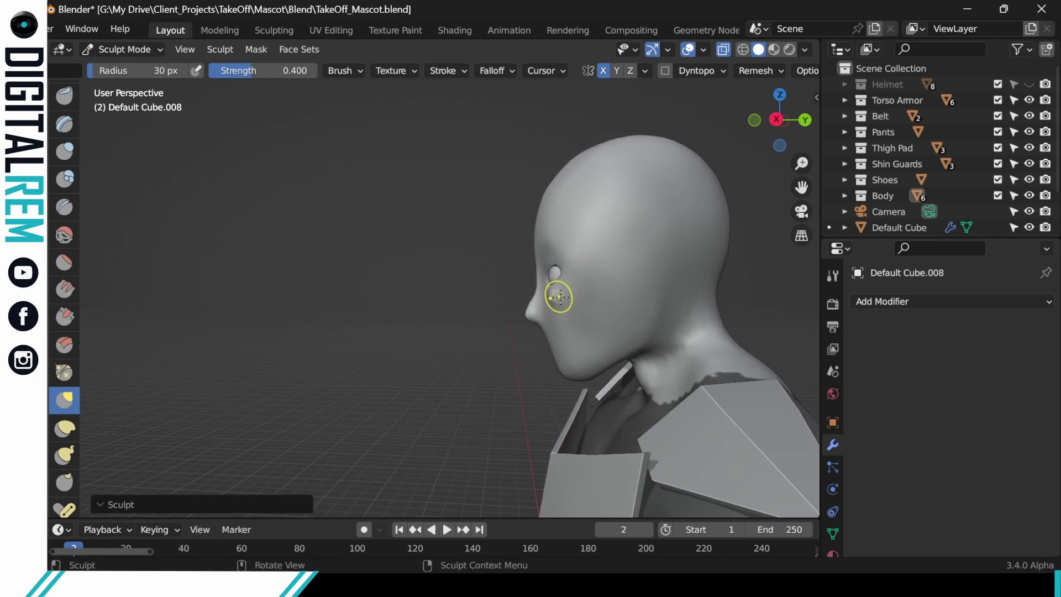
mouse_move(563, 303)
middle_mouse_down()
mouse_move(603, 287)
mouse_move(545, 297)
mouse_move(619, 273)
mouse_move(594, 266)
middle_mouse_up()
scroll(622, 248, "down", 5)
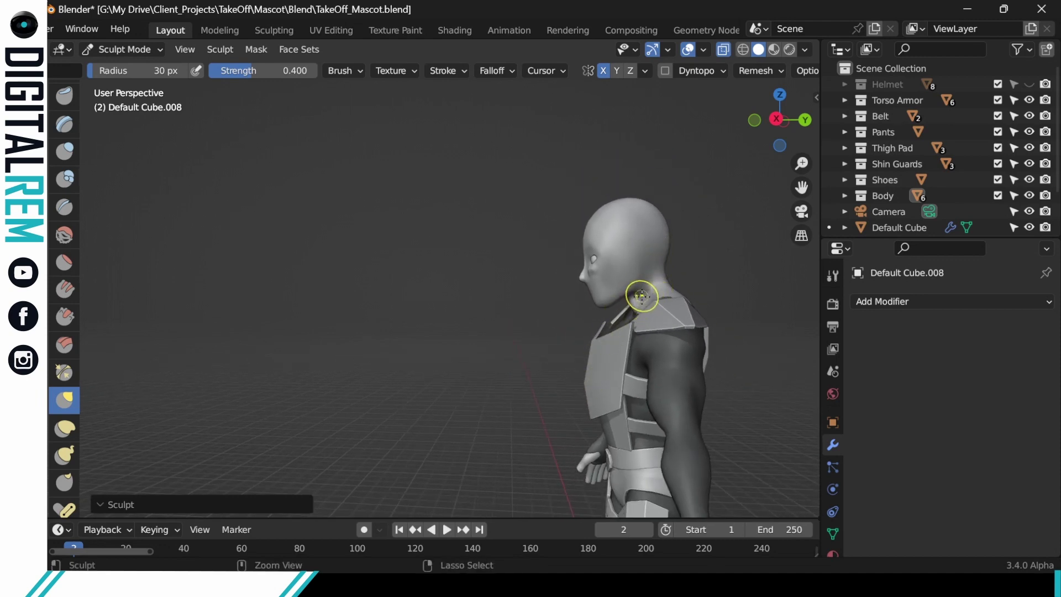
key("ctrl+z")
mouse_move(640, 298)
middle_mouse_down()
mouse_move(651, 286)
mouse_move(638, 280)
mouse_move(635, 293)
mouse_move(635, 261)
mouse_move(695, 313)
mouse_move(719, 308)
mouse_move(672, 315)
mouse_move(735, 327)
mouse_move(756, 282)
mouse_move(711, 310)
mouse_move(720, 315)
middle_mouse_up()
Step: Flatten the cheeks below the cheekbones toward the jaw with the Flatten brush at radius 35 px and strength 0.500
scroll(68, 364, "down", 4)
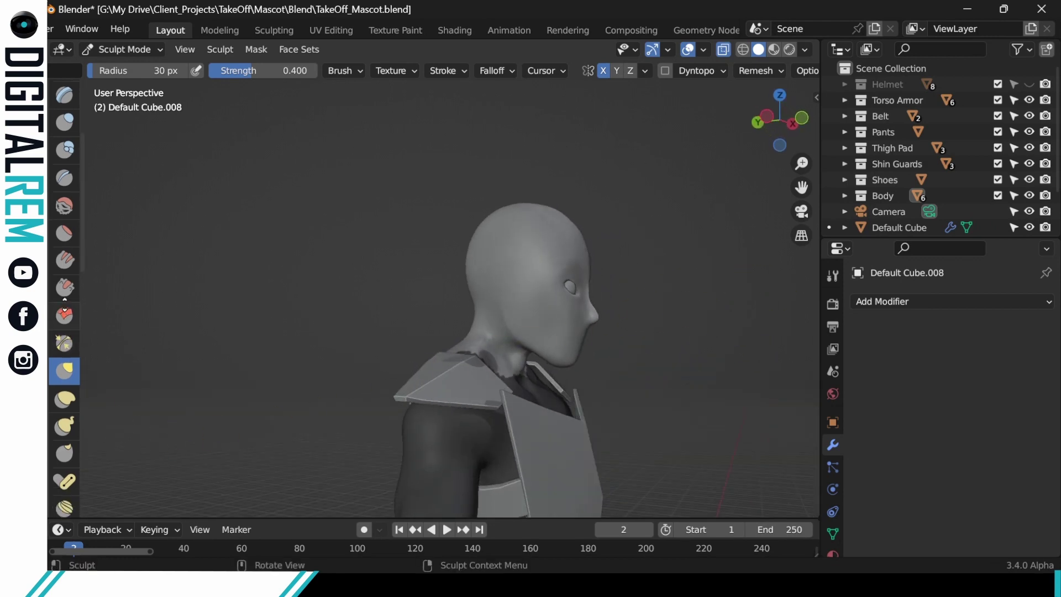
scroll(65, 448, "up", 6)
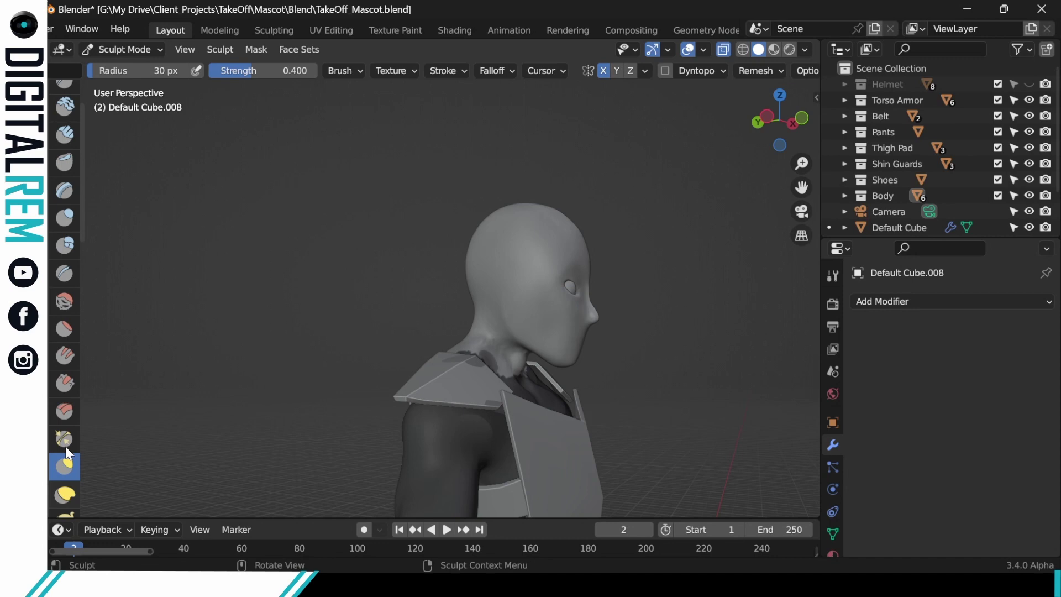
left_click(64, 329)
left_click_drag(527, 303, 552, 290)
middle_click_drag(553, 290, 531, 265)
mouse_move(535, 313)
left_mouse_down()
mouse_move(528, 327)
mouse_move(559, 338)
left_mouse_up()
mouse_move(536, 233)
middle_mouse_down()
mouse_move(557, 256)
mouse_move(606, 256)
mouse_move(615, 283)
mouse_move(609, 274)
middle_mouse_up()
left_click_drag(611, 317, 609, 337)
middle_click_drag(628, 310, 620, 309)
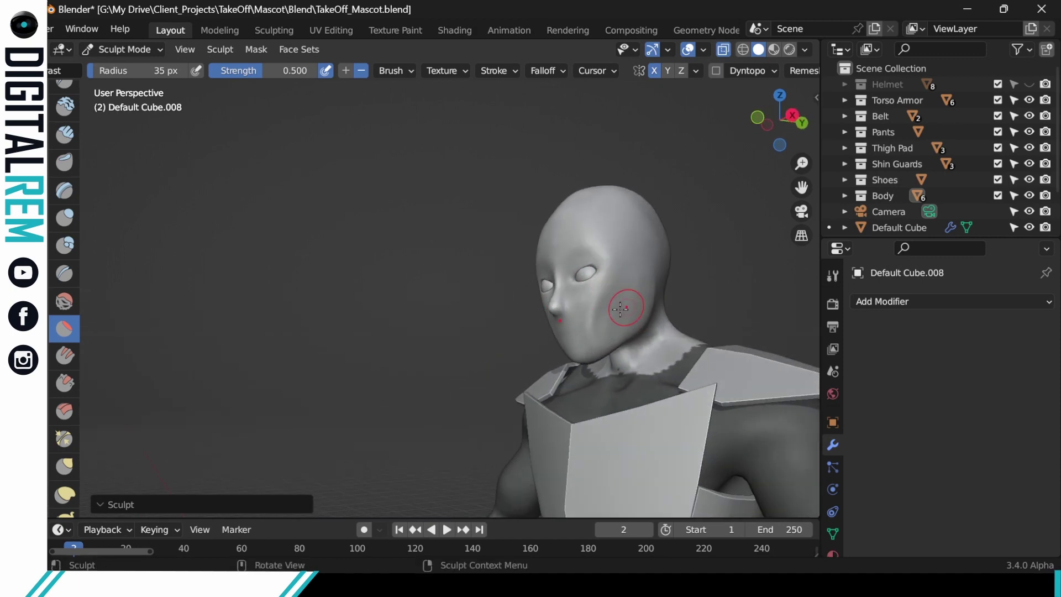
left_click_drag(621, 308, 605, 327)
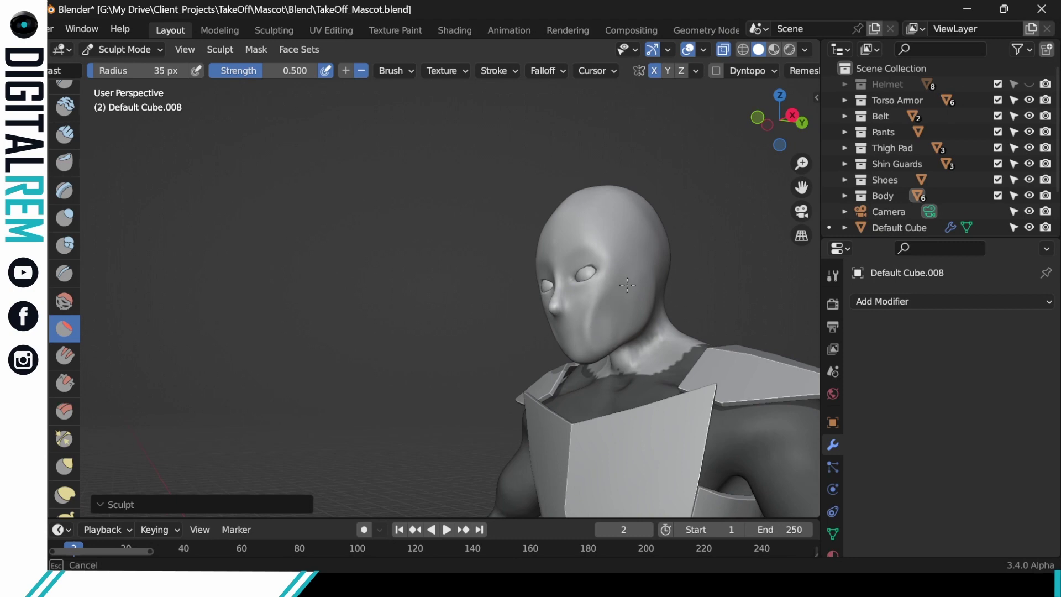
middle_click_drag(627, 285, 686, 276)
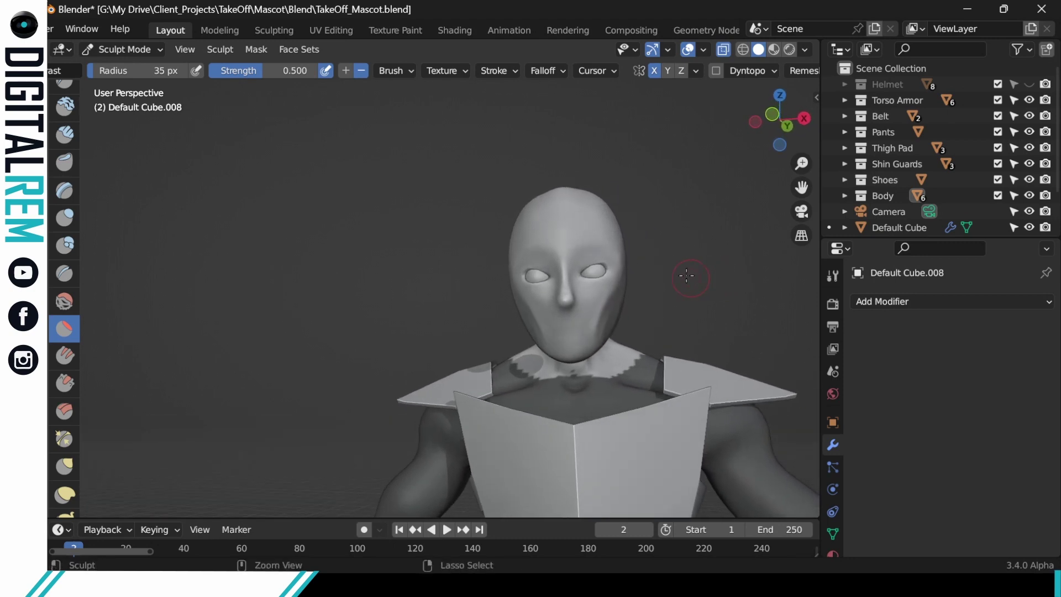
Step: Flatten the outer side of the cheeks just above the jawline
middle_click_drag(623, 303, 582, 284)
left_click_drag(618, 323, 626, 302)
mouse_move(626, 303)
middle_mouse_down()
mouse_move(604, 320)
mouse_move(680, 280)
mouse_move(628, 308)
middle_mouse_up()
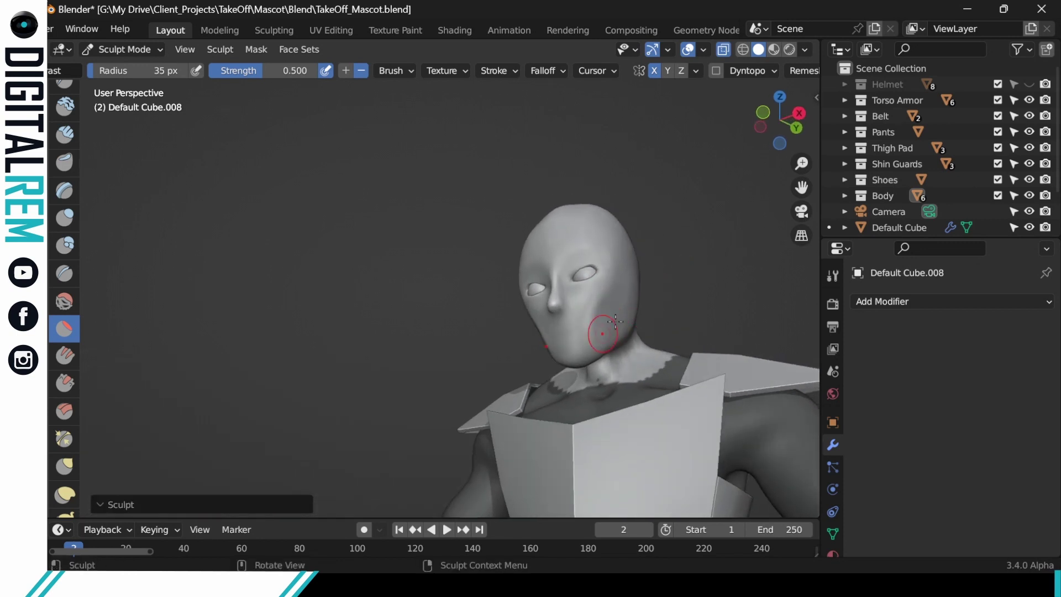
left_click_drag(623, 312, 623, 296)
middle_click_drag(623, 297, 611, 260)
Step: Flatten the temples from beside the eyes up toward the side of the forehead
left_click_drag(631, 280, 631, 279)
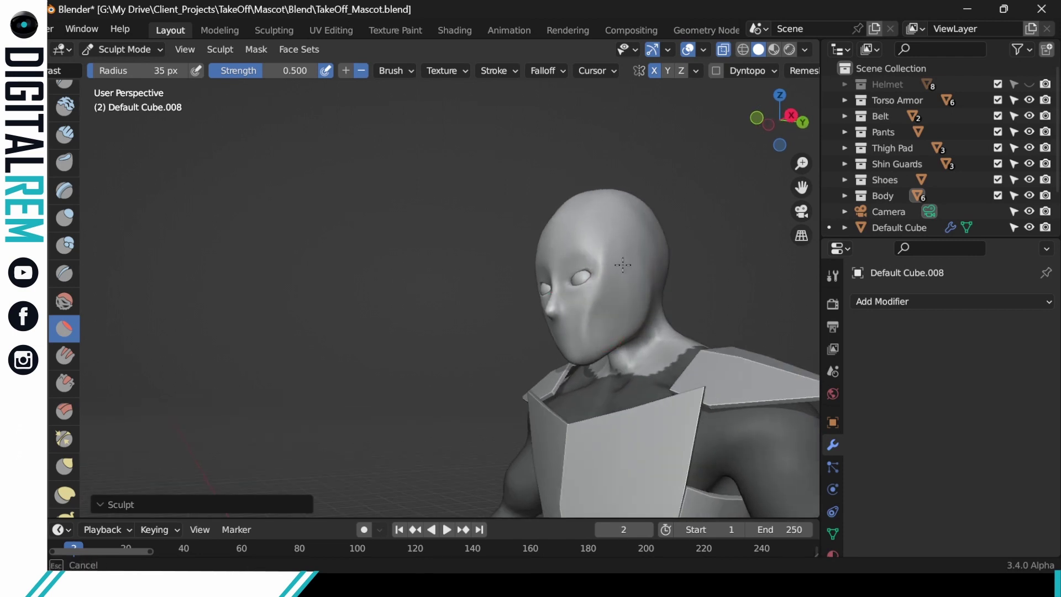
left_click_drag(623, 265, 623, 264)
mouse_move(622, 222)
middle_mouse_down()
mouse_move(634, 243)
mouse_move(617, 260)
middle_mouse_up()
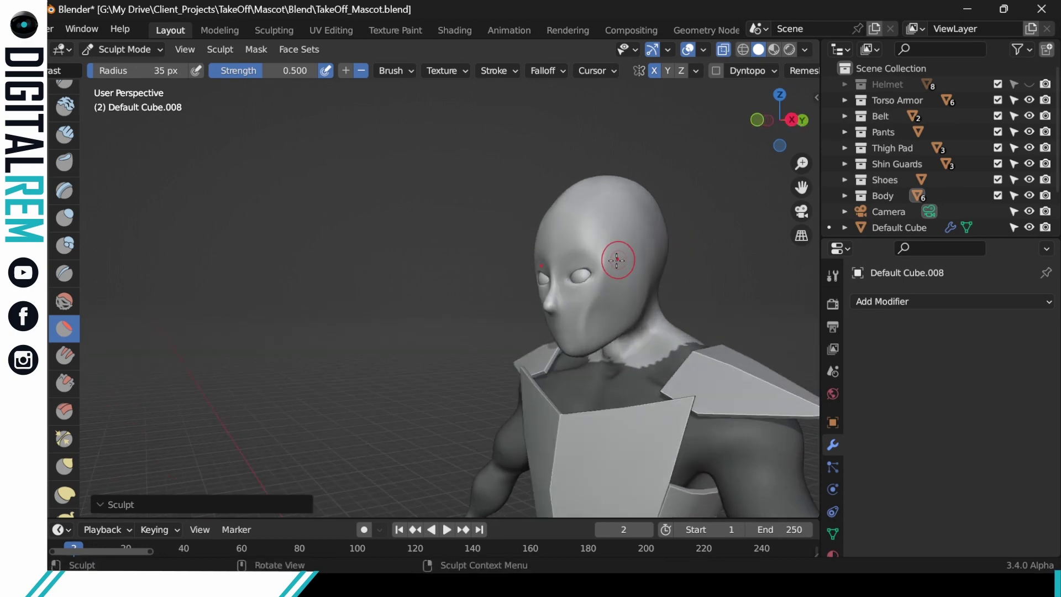
left_click_drag(617, 260, 608, 218)
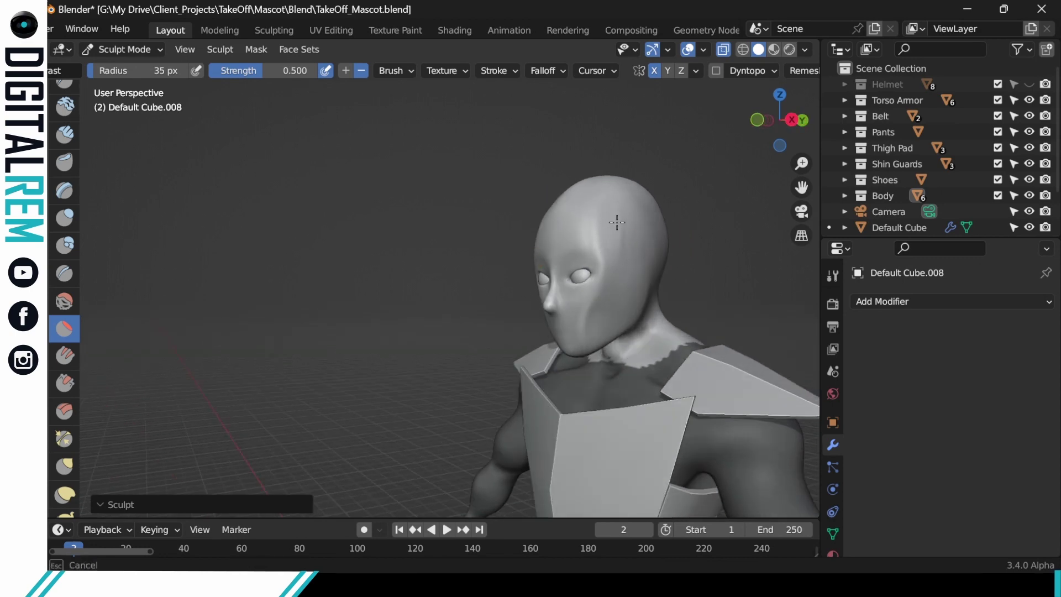
left_click_drag(639, 253, 639, 244)
Step: Flatten the opposite side of the head from the upper temple down to the jaw
mouse_move(639, 245)
middle_mouse_down()
mouse_move(741, 220)
mouse_move(656, 260)
middle_mouse_up()
left_click_drag(525, 231, 531, 271)
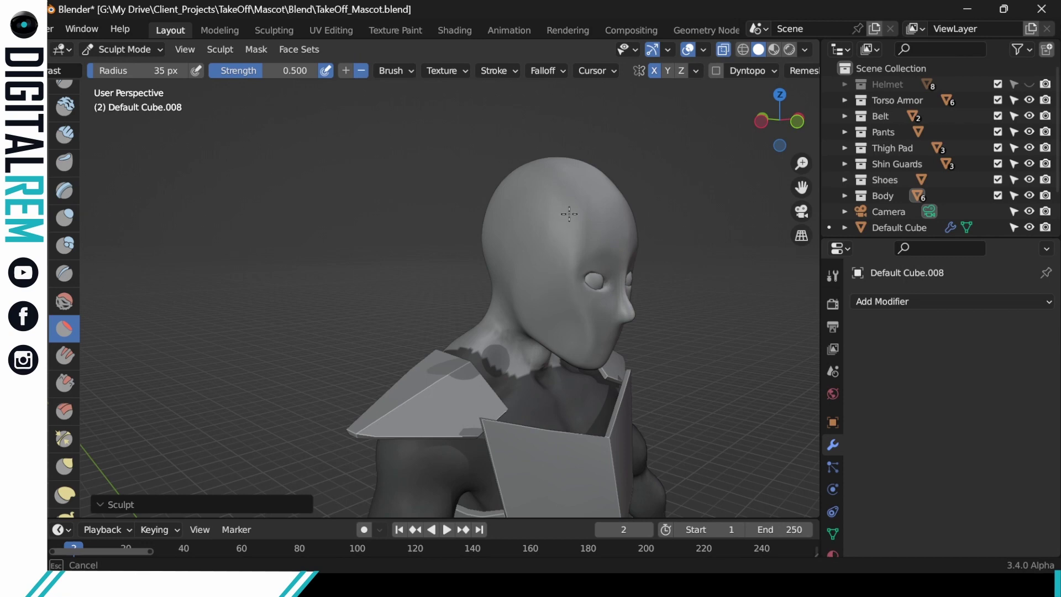
middle_click_drag(546, 195, 582, 203)
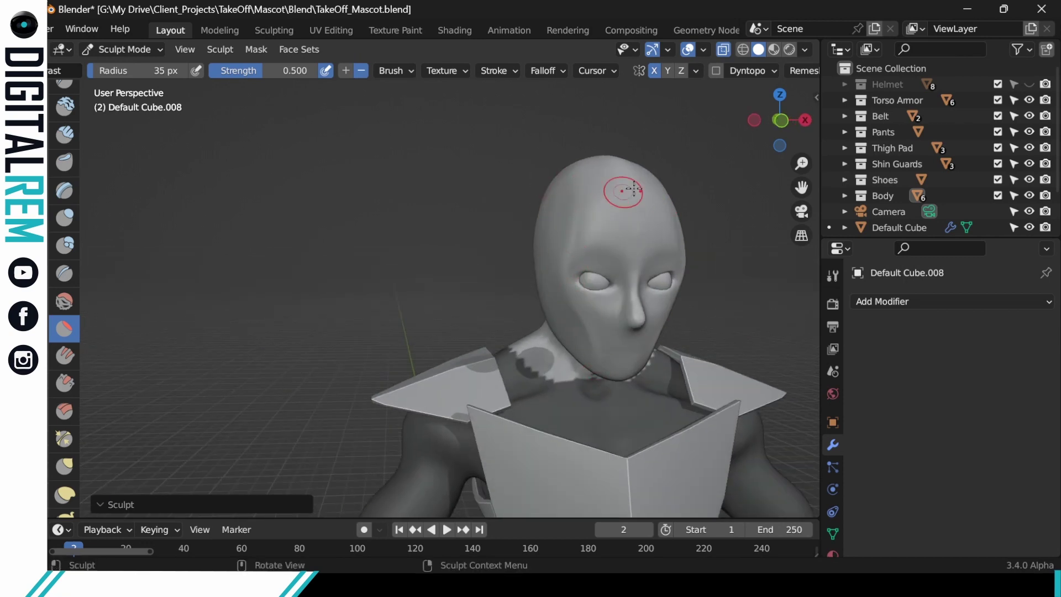
mouse_move(623, 189)
middle_mouse_down()
mouse_move(691, 173)
mouse_move(541, 210)
middle_mouse_up()
left_click_drag(541, 210, 527, 206)
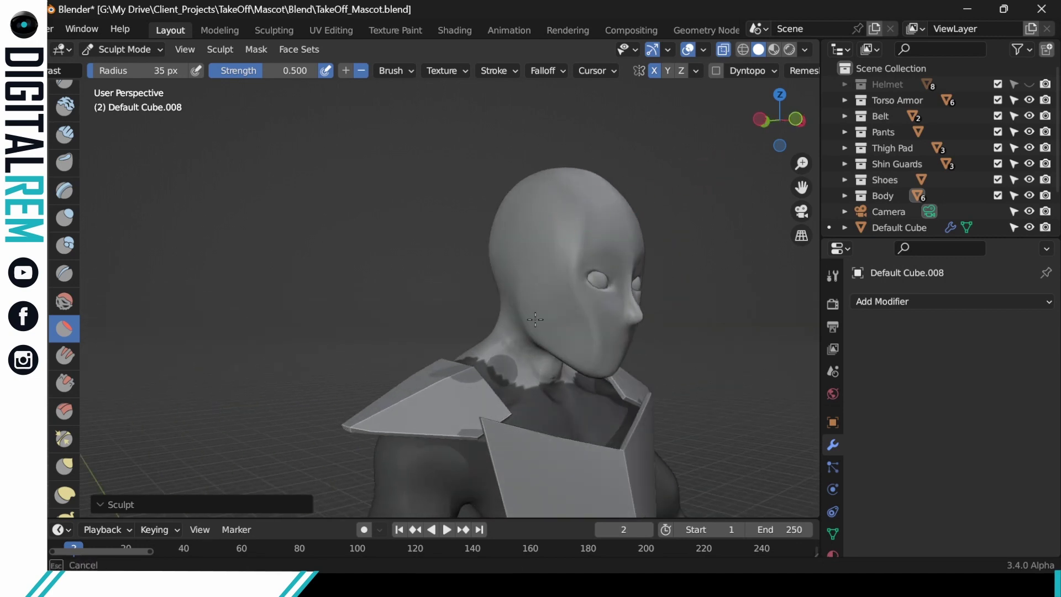
mouse_move(535, 319)
left_mouse_down()
mouse_move(555, 257)
mouse_move(535, 298)
left_mouse_up()
left_click_drag(580, 351, 581, 345)
Step: Flatten the side of the skull above the temple and the back of the cheek near the jaw
middle_click_drag(625, 224, 585, 215)
mouse_move(641, 225)
middle_mouse_down()
mouse_move(625, 231)
mouse_move(649, 241)
middle_mouse_up()
left_click_drag(650, 241, 640, 233)
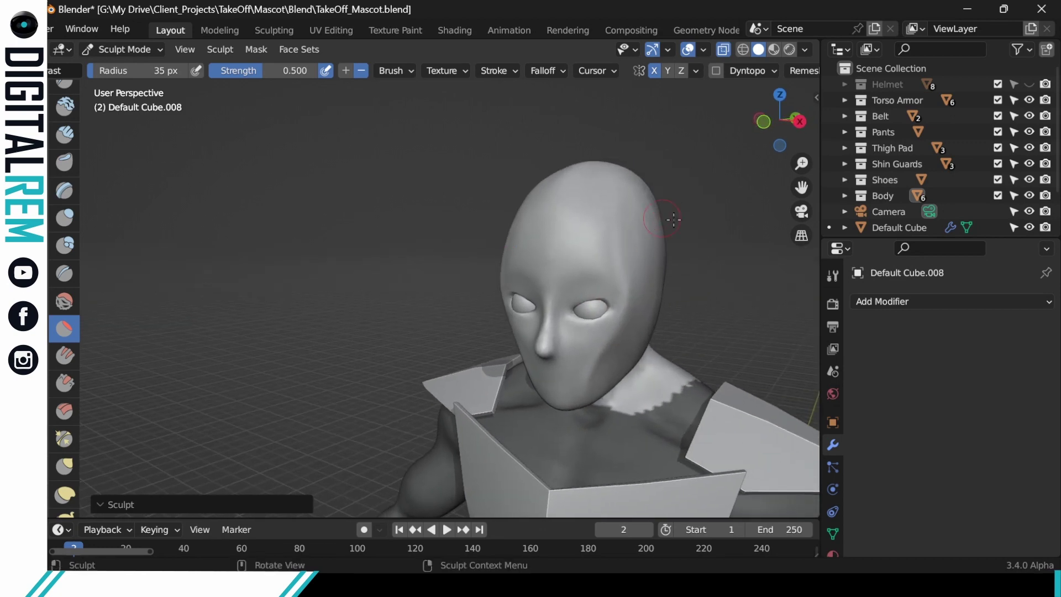
middle_click_drag(672, 218, 656, 223)
left_click_drag(656, 223, 652, 221)
left_click_drag(657, 218, 654, 209)
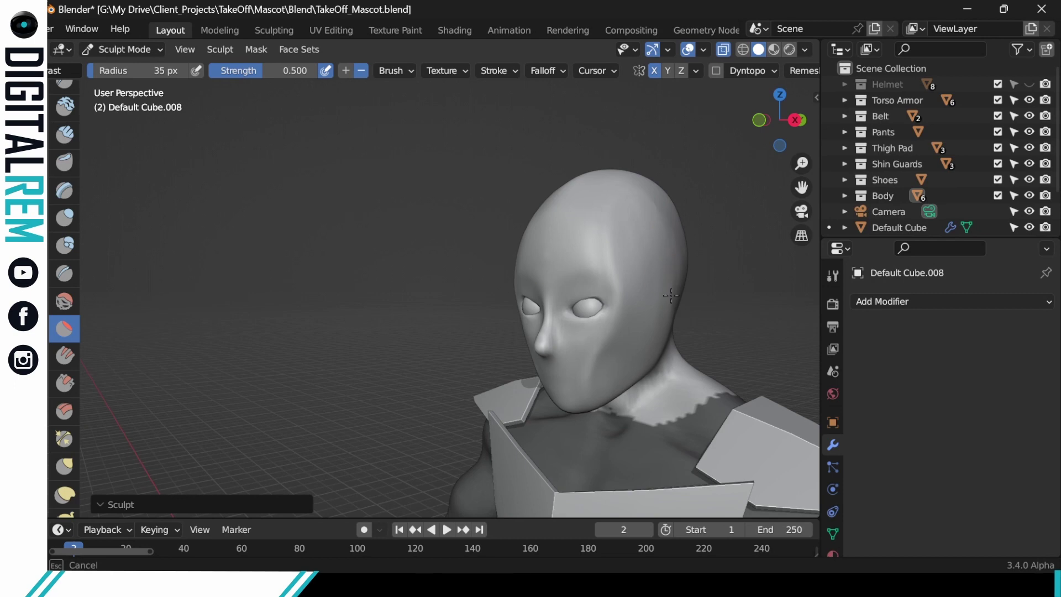
left_click_drag(654, 331, 654, 335)
Step: Refine the flat plane running from the temple down the side of the face
middle_click_drag(650, 252, 674, 250)
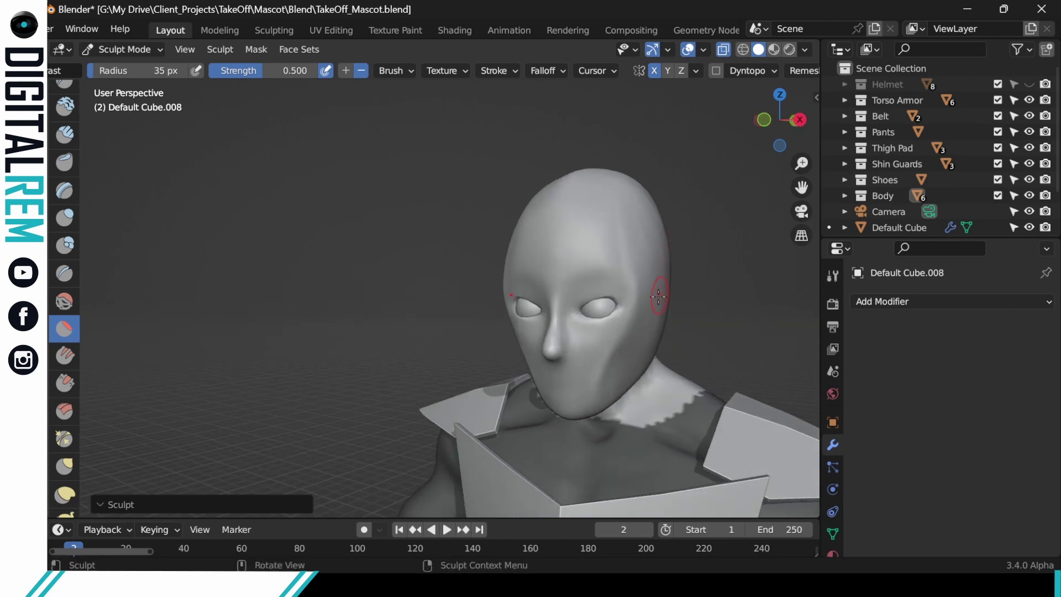
mouse_move(659, 297)
left_mouse_down()
mouse_move(659, 269)
mouse_move(643, 258)
left_mouse_up()
mouse_move(635, 257)
middle_mouse_down()
mouse_move(533, 209)
mouse_move(651, 261)
mouse_move(667, 306)
middle_mouse_up()
mouse_move(694, 353)
middle_mouse_down()
mouse_move(675, 313)
mouse_move(739, 324)
mouse_move(710, 350)
mouse_move(694, 320)
mouse_move(690, 345)
middle_mouse_up()
left_click_drag(689, 344, 675, 380)
Step: Flatten the side of the head behind the eye and check the forehead and temple planes from both sides
mouse_move(745, 306)
middle_mouse_down()
mouse_move(692, 317)
mouse_move(731, 315)
middle_mouse_up()
middle_click_drag(690, 226, 659, 349, "shift")
scroll(697, 320, "down", 2)
middle_click_drag(713, 325, 663, 249, "shift")
middle_click_drag(645, 295, 637, 288)
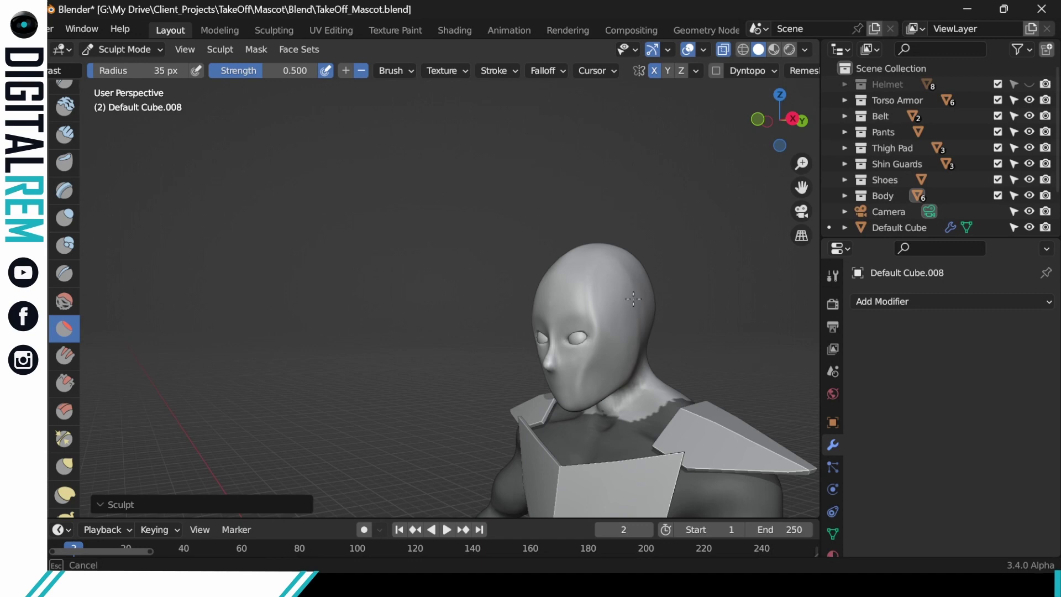
middle_click_drag(625, 271, 630, 295)
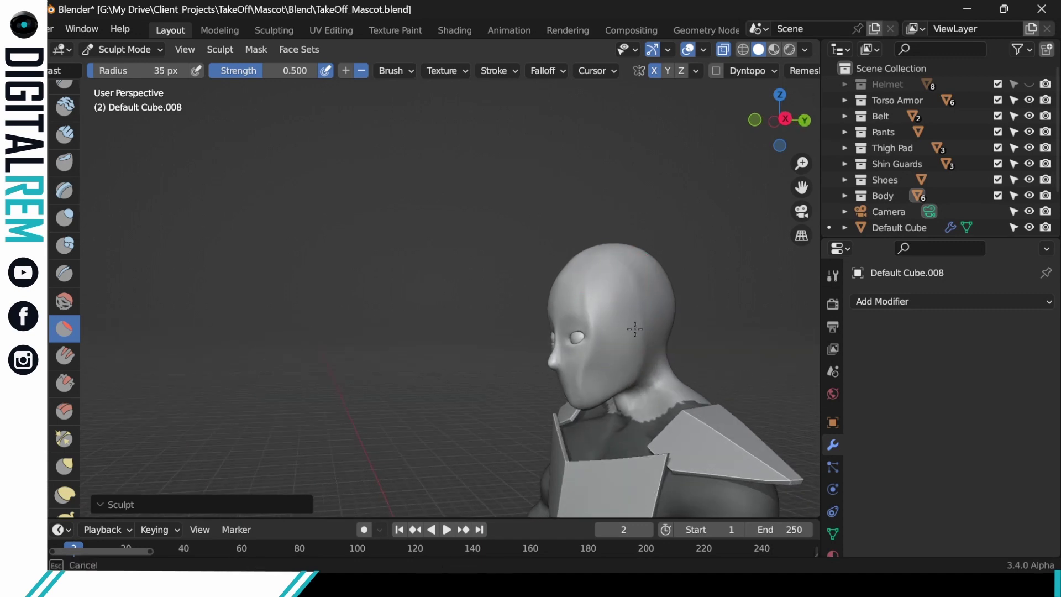
mouse_move(656, 280)
middle_mouse_down()
mouse_move(628, 277)
mouse_move(651, 281)
mouse_move(645, 301)
middle_mouse_up()
left_click_drag(646, 331, 648, 348)
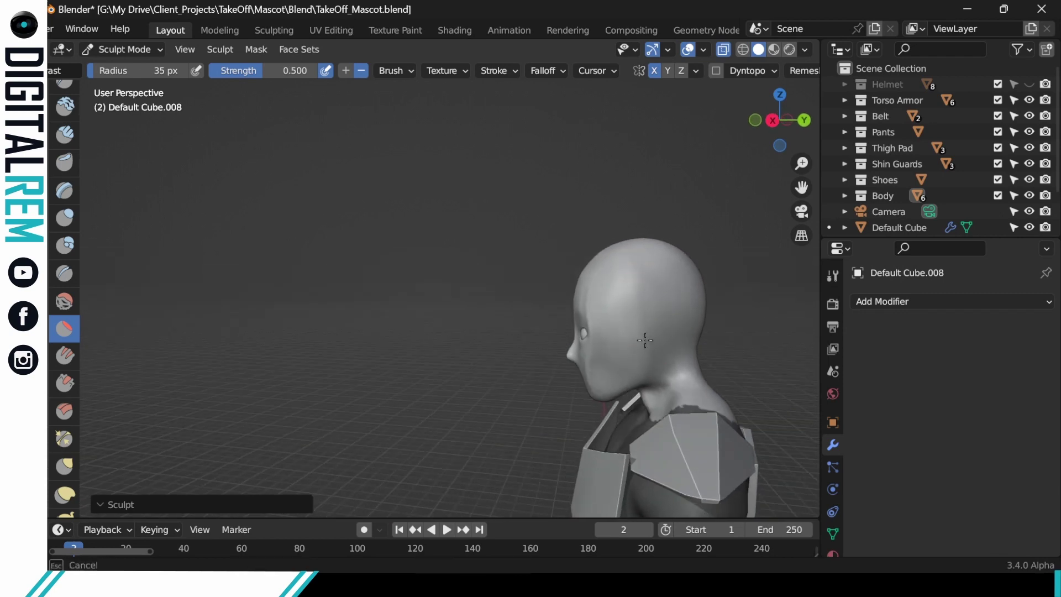
mouse_move(645, 340)
middle_mouse_down()
mouse_move(685, 290)
mouse_move(628, 272)
mouse_move(630, 282)
mouse_move(613, 282)
mouse_move(682, 269)
mouse_move(555, 280)
mouse_move(608, 293)
mouse_move(579, 305)
middle_mouse_up()
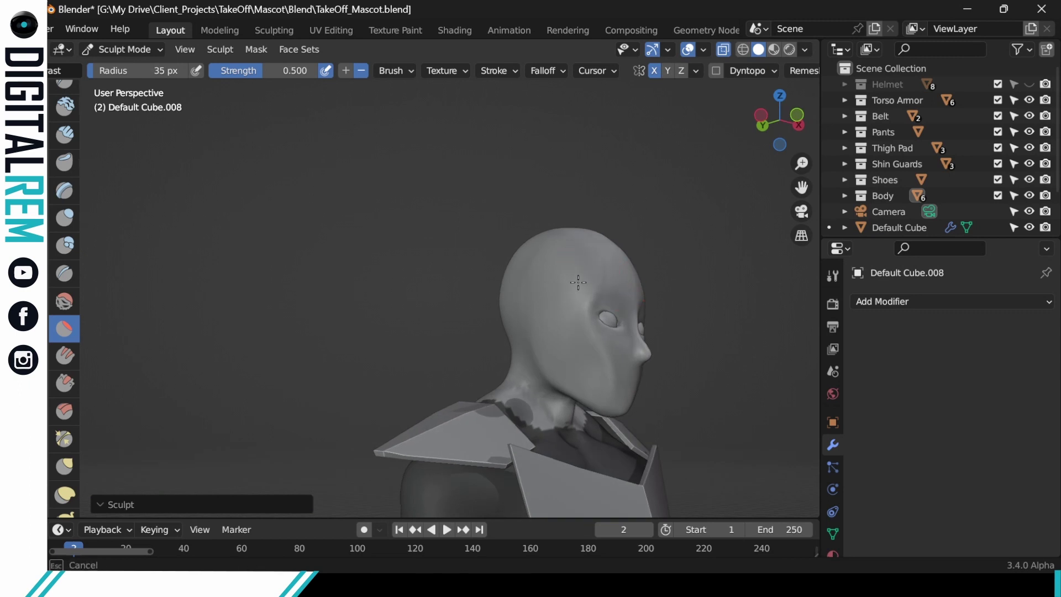
middle_click_drag(578, 283, 639, 354)
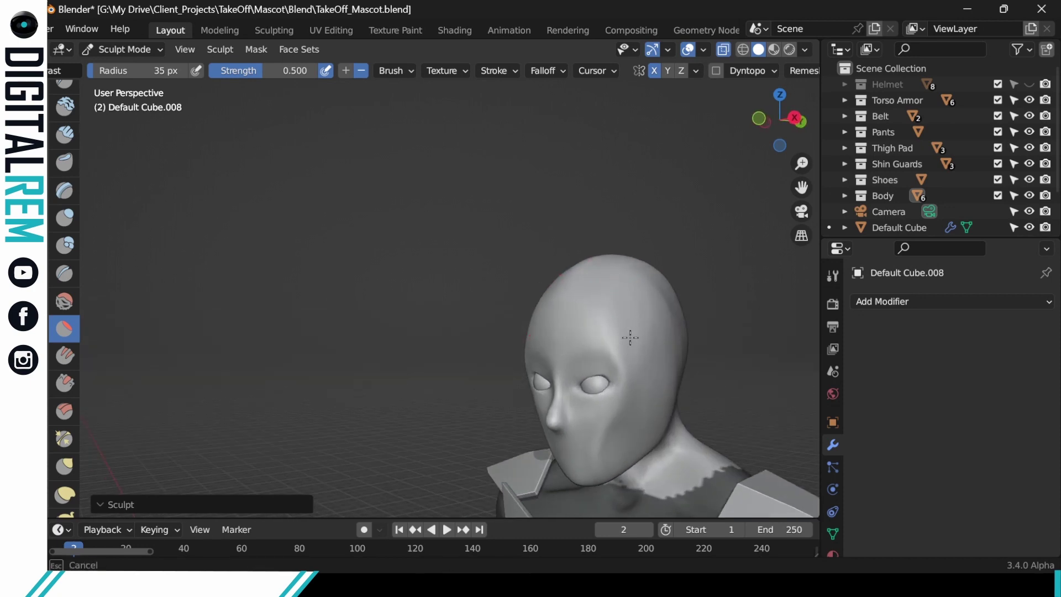
middle_click_drag(645, 358, 622, 334)
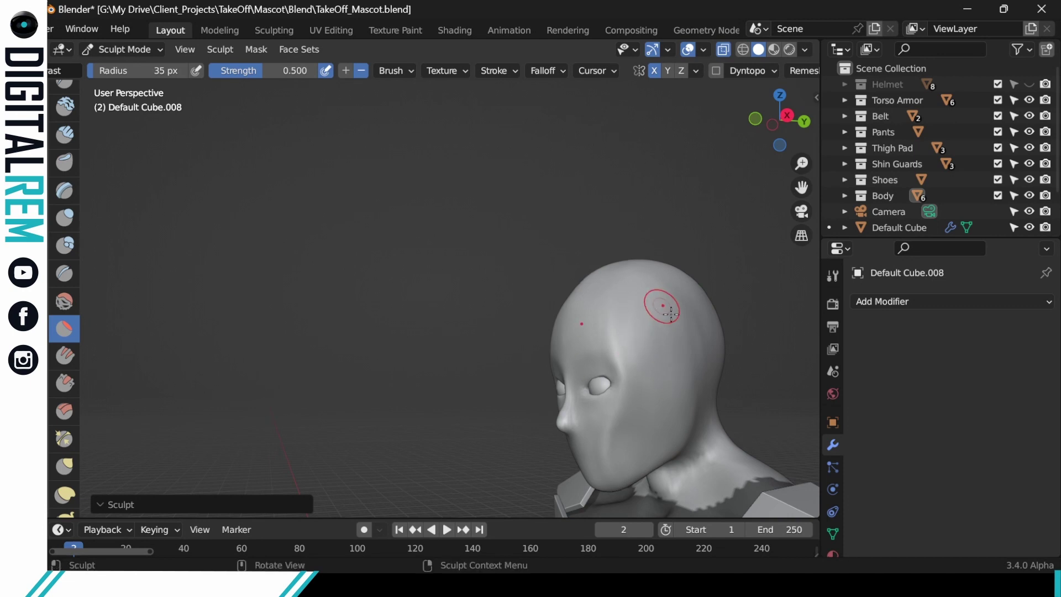
mouse_move(659, 303)
middle_mouse_down()
mouse_move(698, 279)
mouse_move(681, 376)
mouse_move(666, 353)
mouse_move(671, 285)
mouse_move(642, 316)
middle_mouse_up()
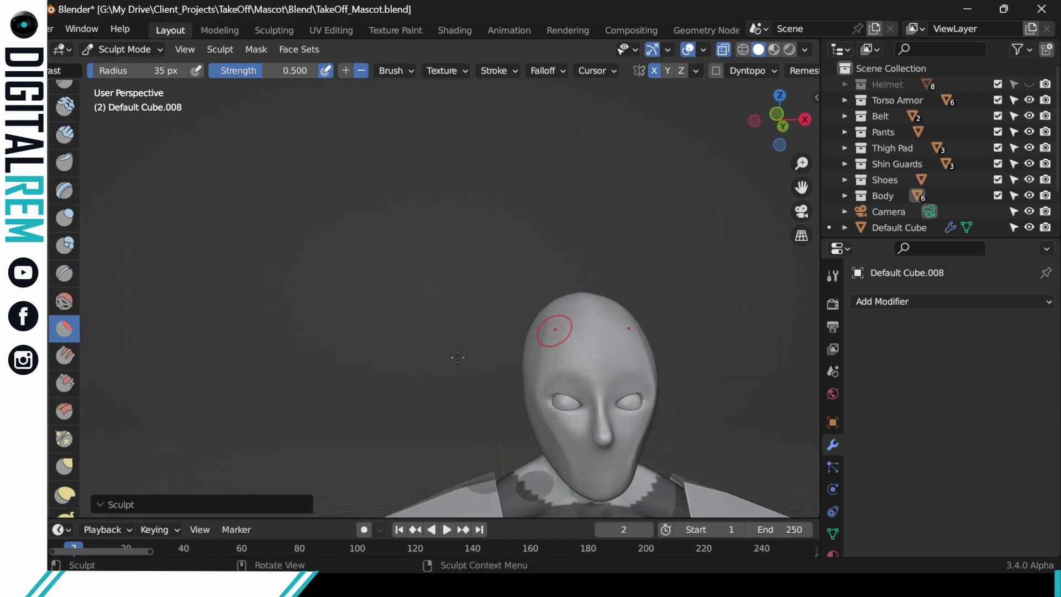
Step: Fill out the forehead and the centre of the face with the Inflate brush at 48 px radius
scroll(70, 369, "up", 3)
left_click(67, 268)
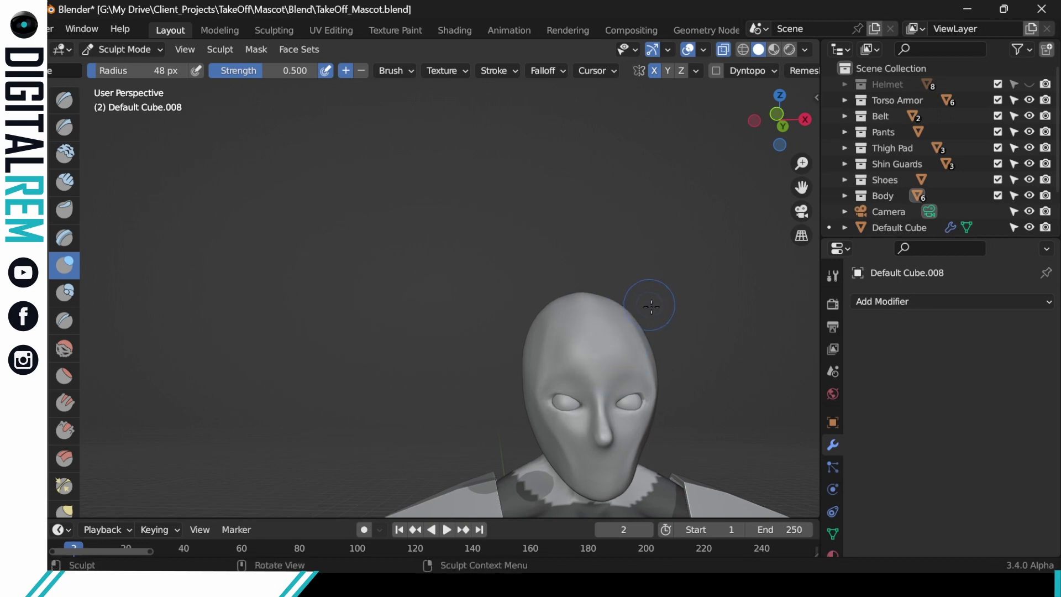
middle_click_drag(656, 324, 610, 329)
left_click_drag(610, 329, 618, 326)
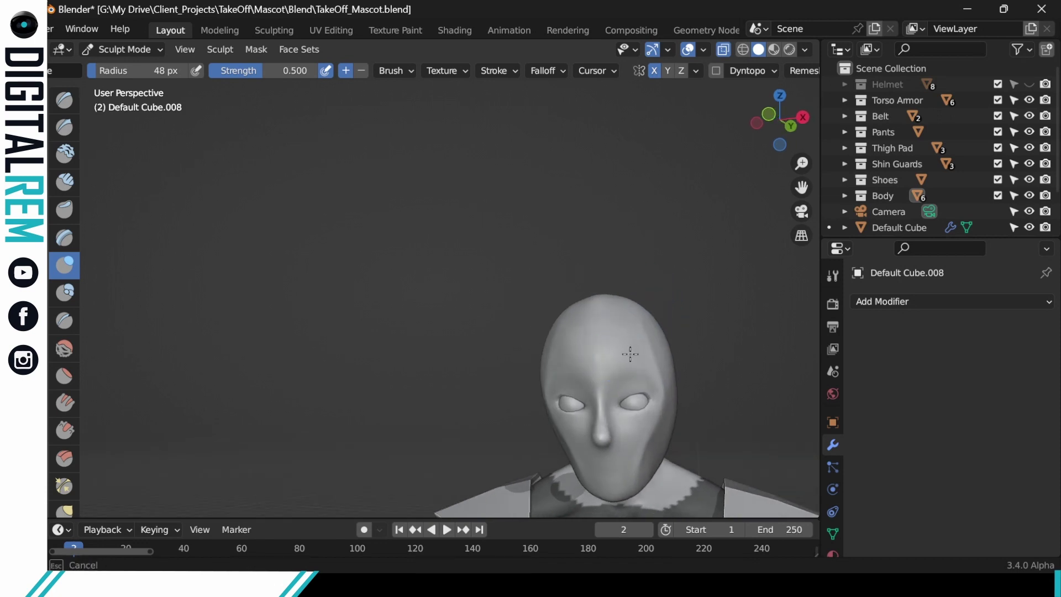
mouse_move(640, 339)
middle_mouse_down()
mouse_move(625, 348)
mouse_move(711, 367)
mouse_move(675, 334)
mouse_move(658, 372)
mouse_move(620, 363)
mouse_move(597, 329)
middle_mouse_up()
left_click_drag(598, 327, 606, 414)
left_click_drag(586, 311, 587, 310)
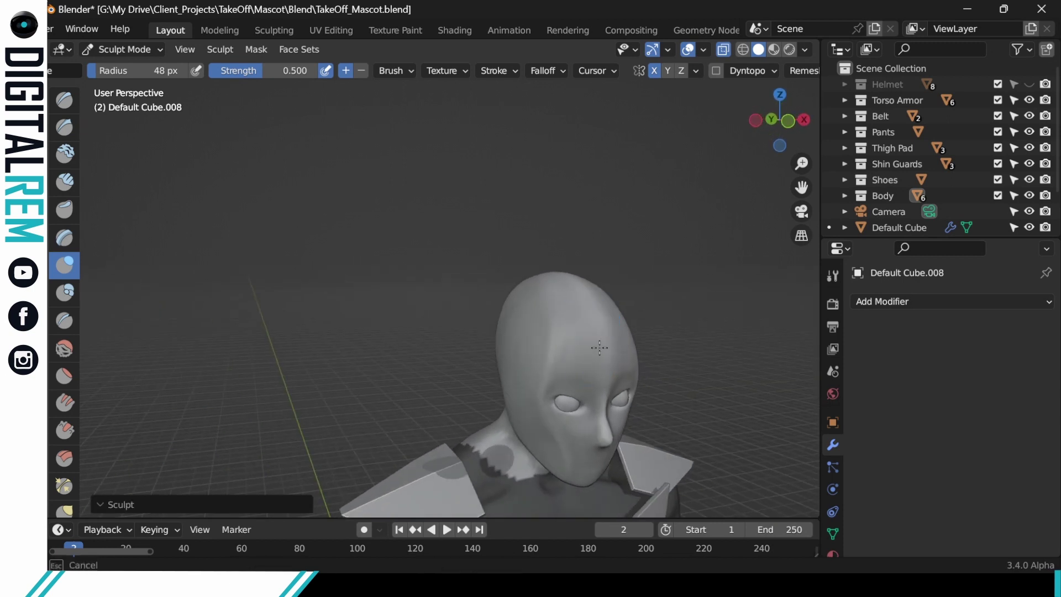
mouse_move(587, 310)
middle_mouse_down()
mouse_move(621, 291)
mouse_move(628, 308)
mouse_move(735, 301)
mouse_move(762, 327)
mouse_move(685, 351)
mouse_move(671, 377)
mouse_move(687, 372)
mouse_move(673, 372)
mouse_move(651, 320)
mouse_move(578, 392)
middle_mouse_up()
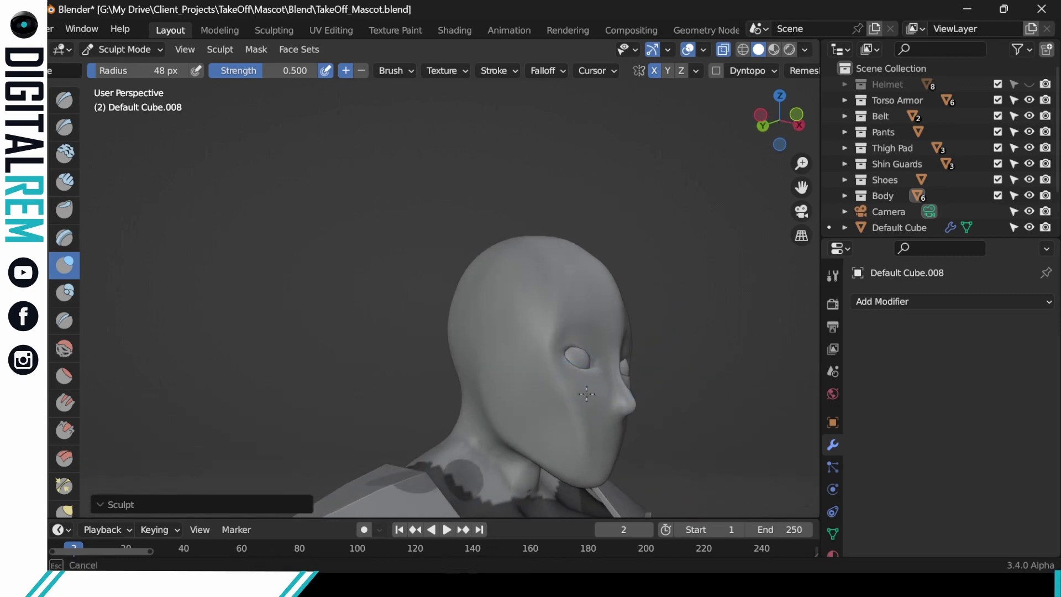
Step: Undo the last stroke and inflate the cheek area just below the eyes
middle_click_drag(618, 358, 598, 383)
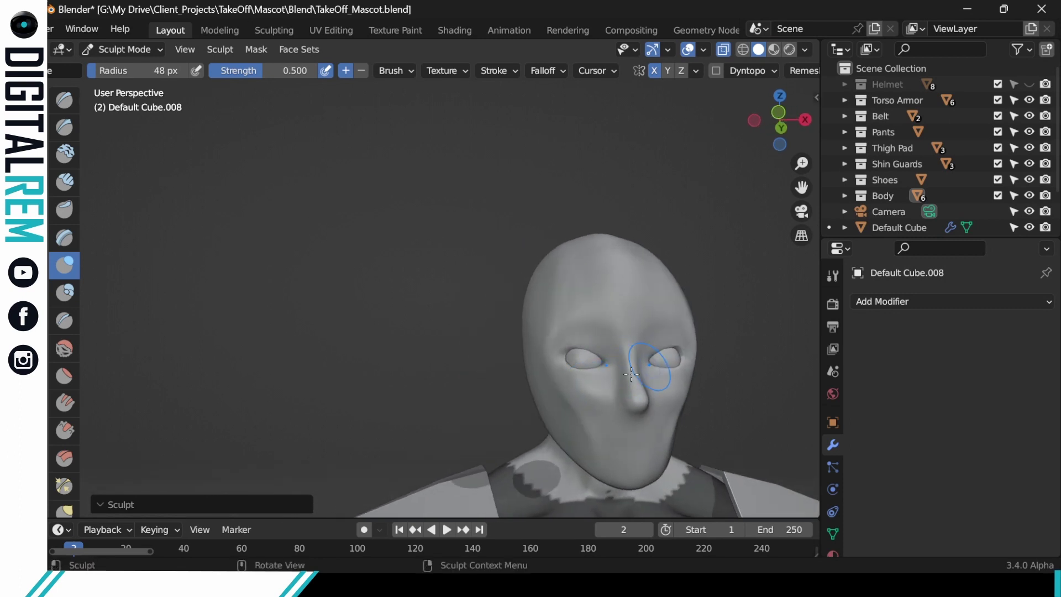
middle_click_drag(660, 343, 630, 336)
key("ctrl+z")
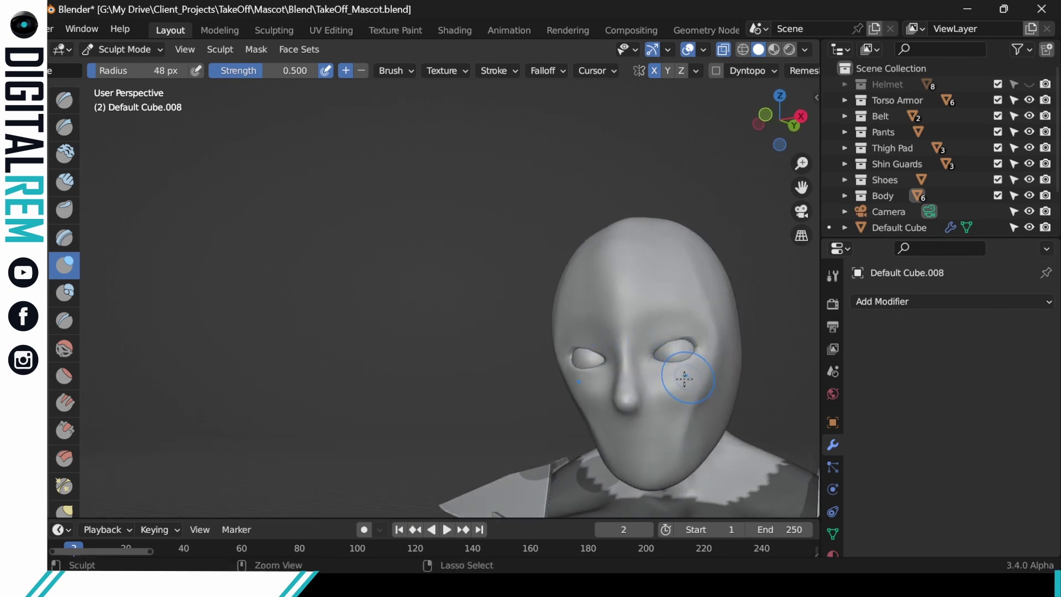
left_click_drag(644, 384, 663, 383)
left_click_drag(663, 382, 674, 379)
Step: Inflate the brow ridges above both eyes and check the brow from several angles
middle_click_drag(711, 335, 740, 336)
mouse_move(703, 365)
middle_mouse_down("ctrl")
mouse_move(681, 408)
mouse_move(735, 387)
mouse_move(686, 378)
middle_mouse_up("ctrl")
mouse_move(680, 339)
middle_mouse_down()
mouse_move(639, 332)
mouse_move(681, 317)
mouse_move(673, 311)
middle_mouse_up()
left_click_drag(650, 311, 689, 313)
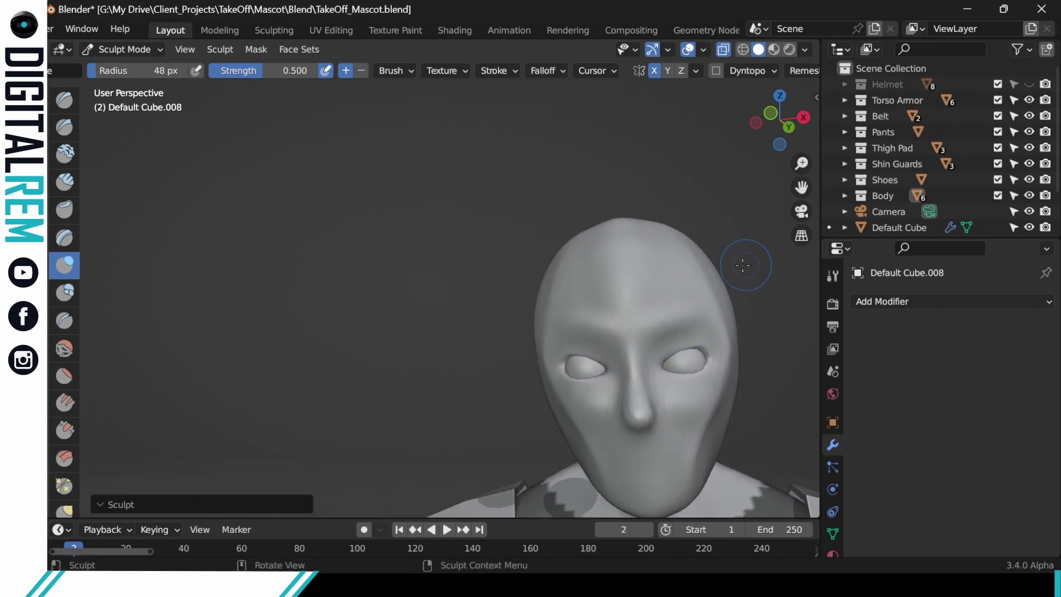
mouse_move(741, 256)
middle_mouse_down()
mouse_move(713, 305)
mouse_move(687, 296)
mouse_move(693, 318)
mouse_move(739, 310)
mouse_move(752, 326)
mouse_move(748, 362)
mouse_move(702, 326)
mouse_move(695, 301)
mouse_move(696, 359)
mouse_move(696, 256)
middle_mouse_up()
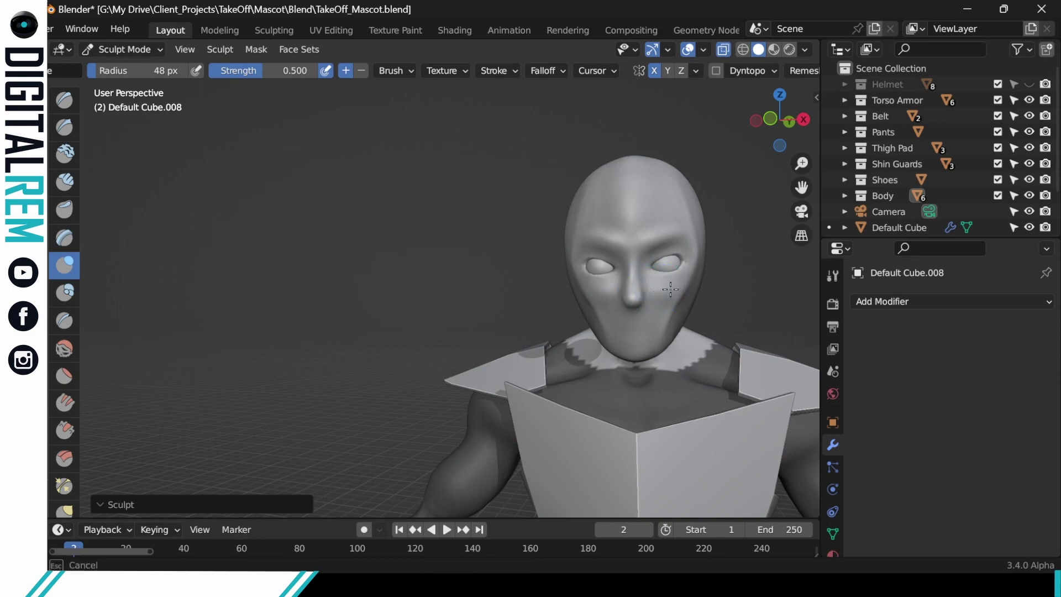
mouse_move(645, 289)
middle_mouse_down()
mouse_move(657, 290)
mouse_move(625, 299)
mouse_move(754, 272)
middle_mouse_up()
middle_click_drag(664, 288, 688, 330)
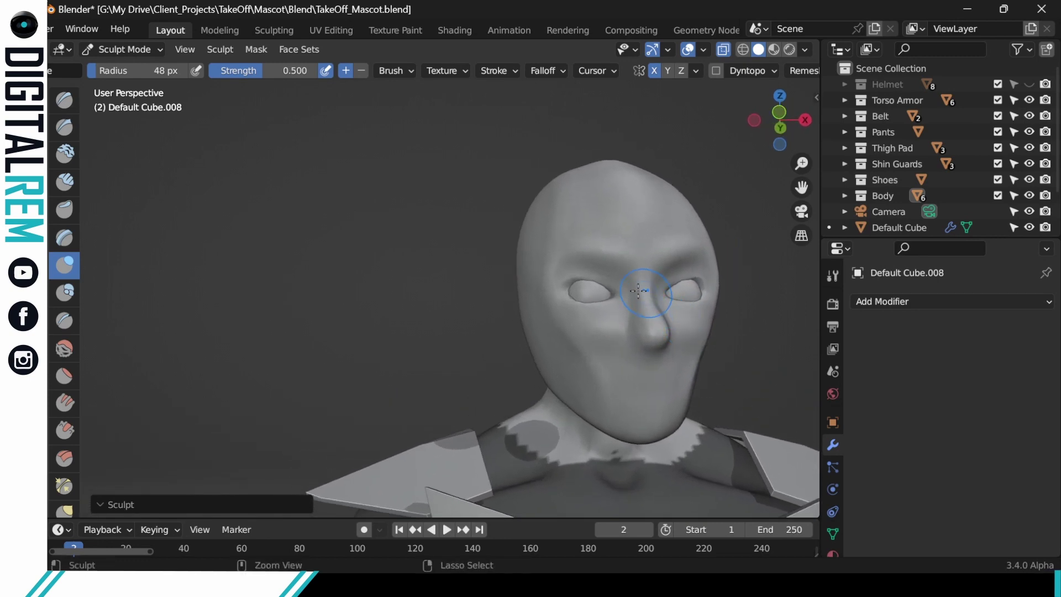
mouse_move(635, 296)
middle_mouse_down()
mouse_move(674, 274)
mouse_move(682, 304)
middle_mouse_up()
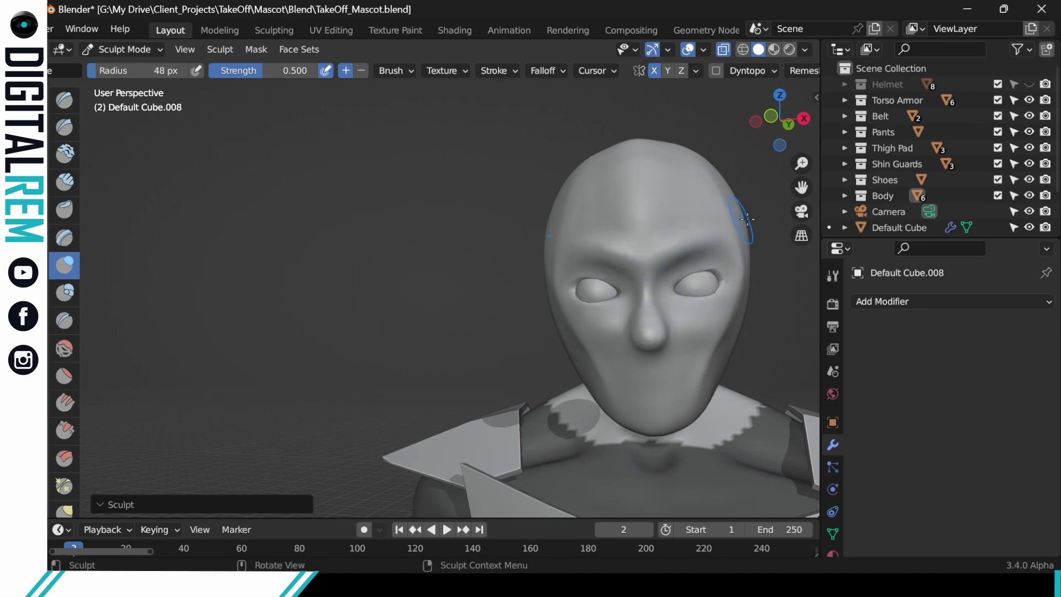
Step: Inflate the edge between the forehead and the temple, running up from the outer brow
middle_click_drag(747, 219, 614, 321)
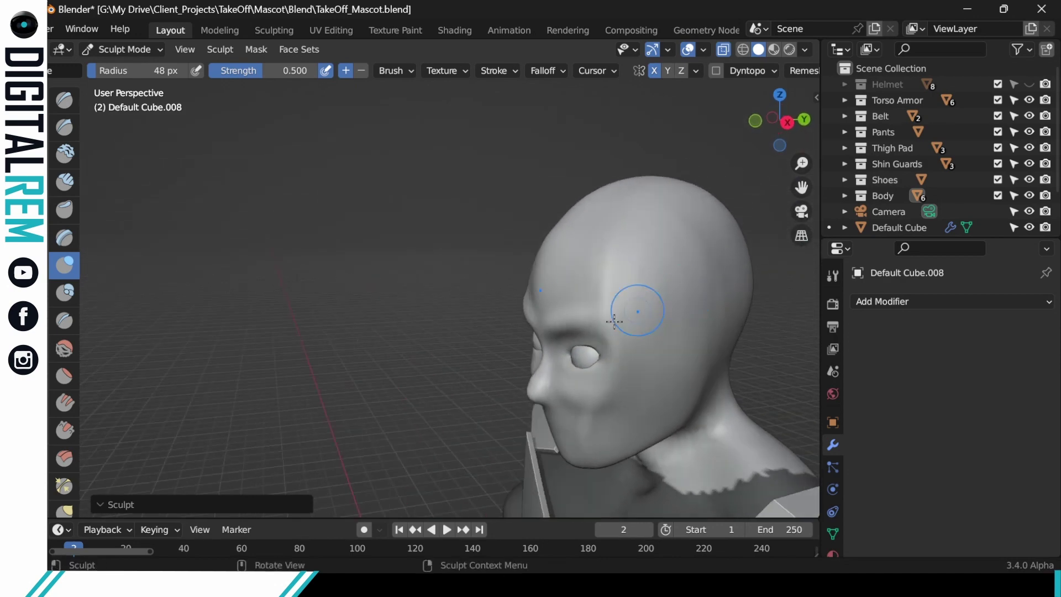
left_click_drag(613, 309, 611, 260)
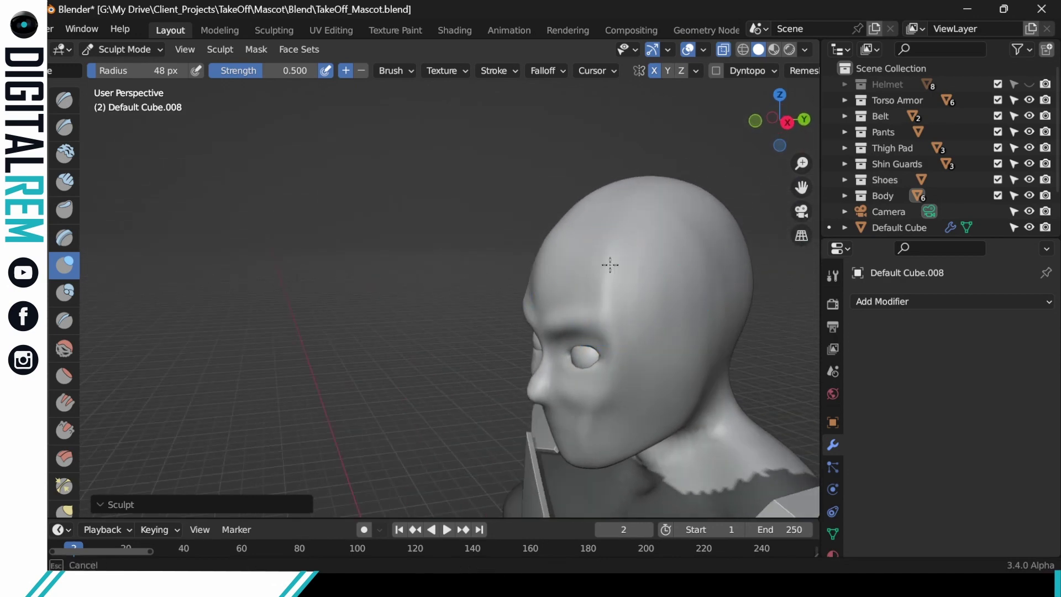
mouse_move(610, 265)
middle_mouse_down()
mouse_move(615, 255)
mouse_move(671, 284)
mouse_move(656, 376)
mouse_move(670, 308)
mouse_move(635, 238)
mouse_move(564, 299)
middle_mouse_up()
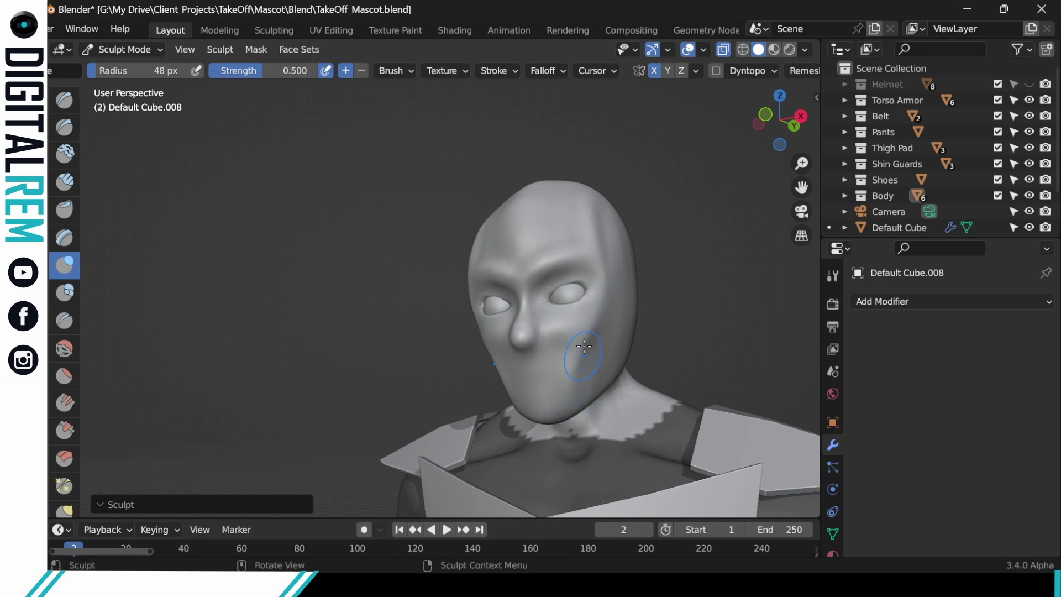
Step: Inflate the edge of the cheek from the cheekbone down toward the jaw
mouse_move(584, 346)
middle_mouse_down()
mouse_move(566, 351)
mouse_move(625, 351)
mouse_move(620, 367)
mouse_move(658, 308)
mouse_move(647, 337)
mouse_move(628, 329)
mouse_move(649, 313)
middle_mouse_up()
left_click_drag(559, 271, 569, 345)
left_click_drag(557, 271, 569, 345)
left_click_drag(560, 287, 570, 356)
mouse_move(569, 356)
middle_mouse_down()
mouse_move(623, 276)
mouse_move(654, 280)
middle_mouse_up()
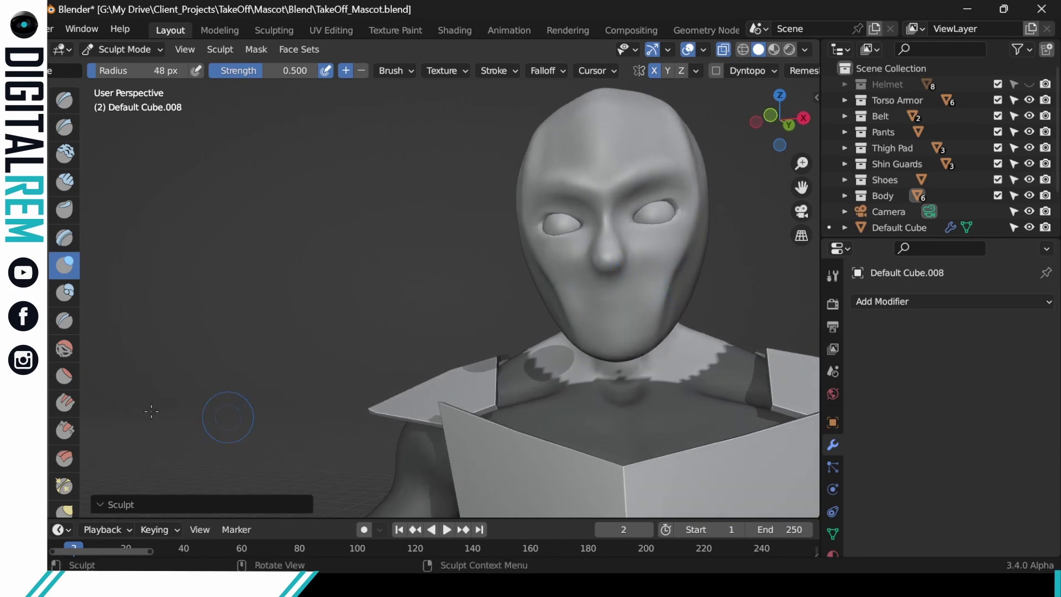
Step: Flatten both cheeks down to the jaw with the Flatten brush at 35 px radius
left_click(64, 376)
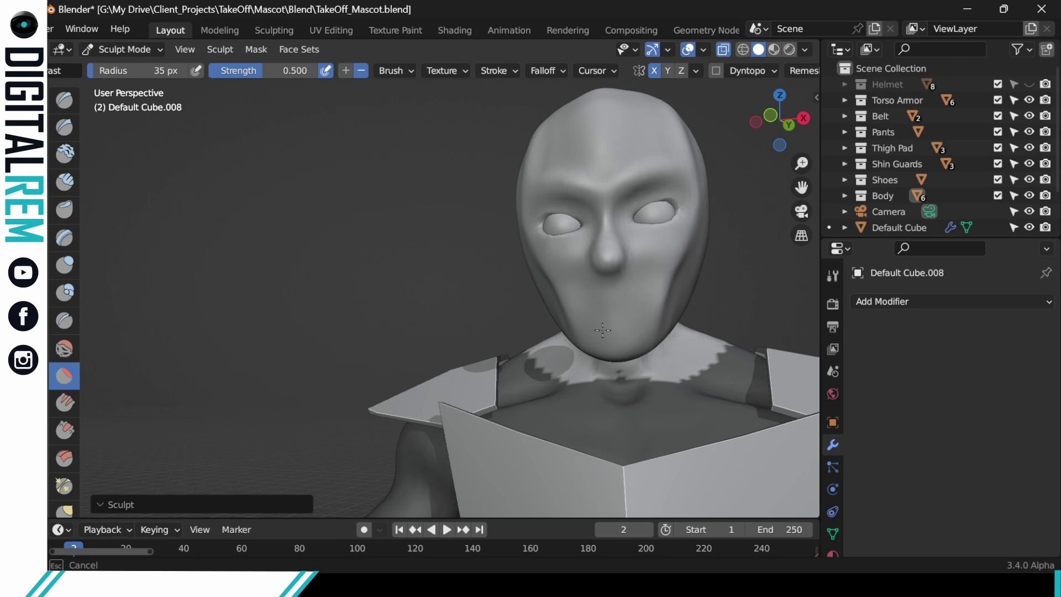
middle_click_drag(600, 294, 701, 292)
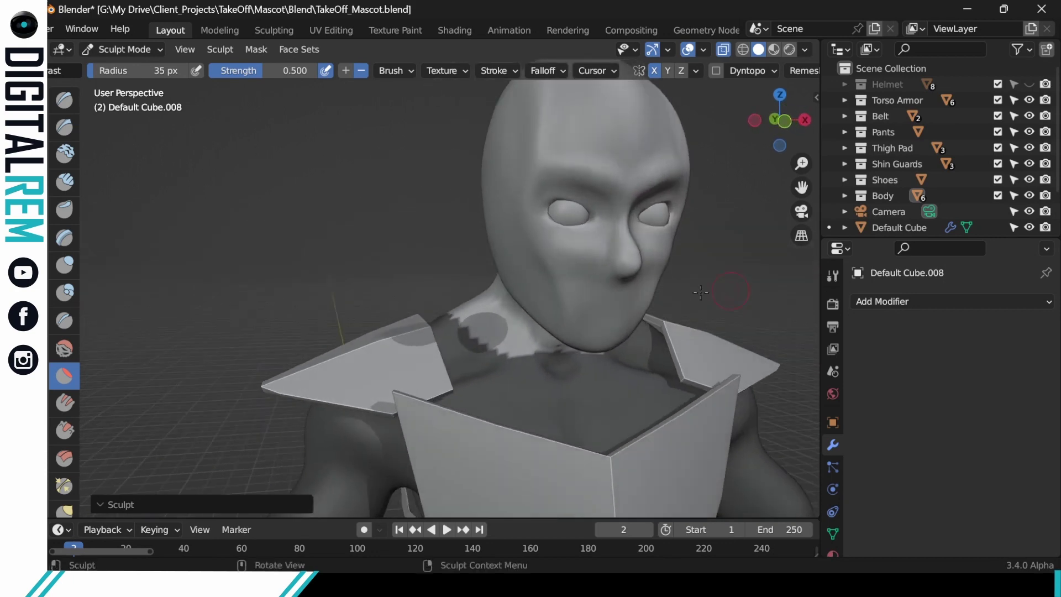
left_click_drag(571, 294, 592, 335)
mouse_move(635, 260)
middle_mouse_down()
mouse_move(609, 240)
mouse_move(625, 243)
middle_mouse_up()
mouse_move(653, 286)
left_mouse_down()
mouse_move(646, 309)
mouse_move(673, 346)
left_mouse_up()
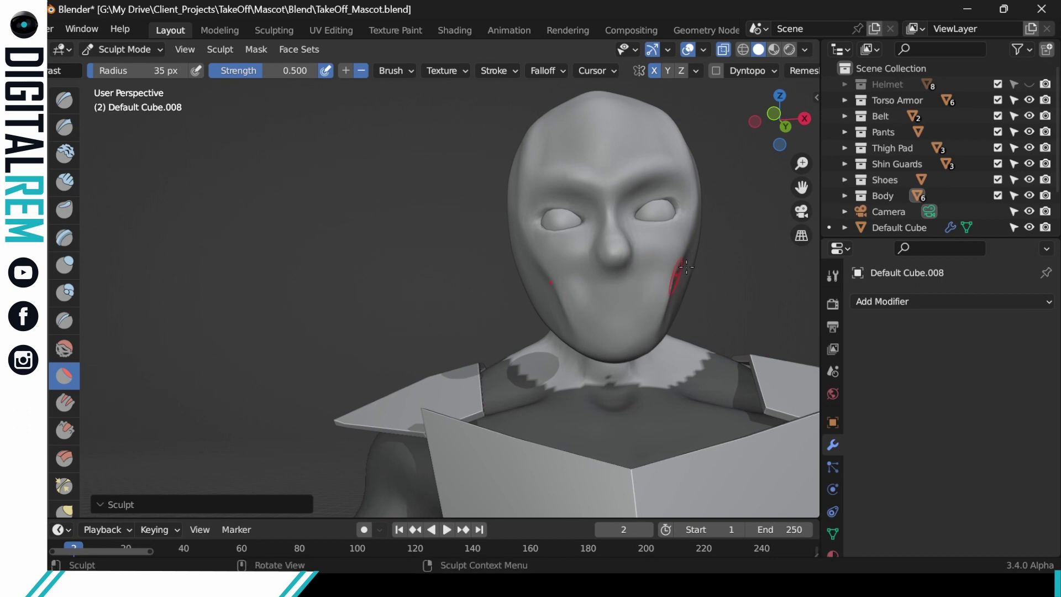
Step: Flatten the area beside the mouth and the side of the jaw
middle_click_drag(672, 346, 671, 350)
left_click_drag(647, 275, 634, 311)
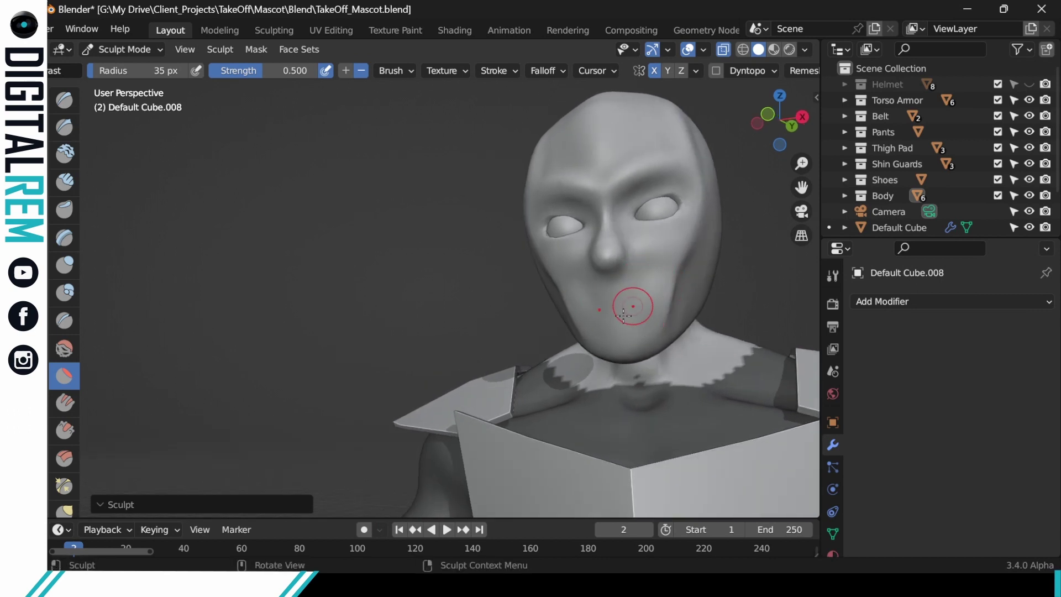
middle_click_drag(661, 310, 694, 308)
left_click_drag(694, 325, 689, 304)
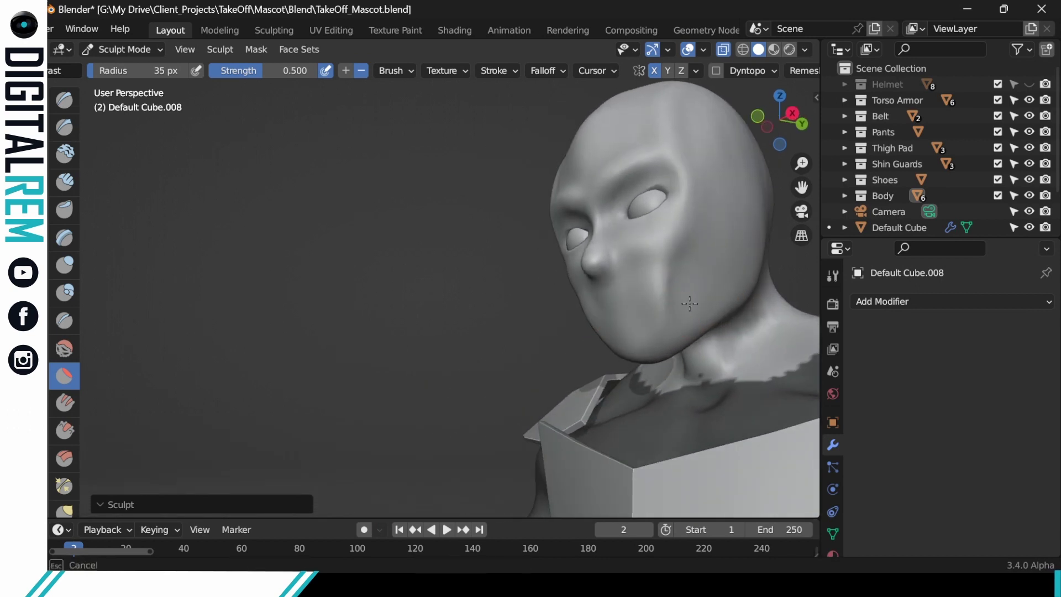
middle_click_drag(673, 267, 646, 315)
Step: Fill in and even out the forehead above the brows with the Clay brush at 35 px radius
scroll(681, 318, "down", 4)
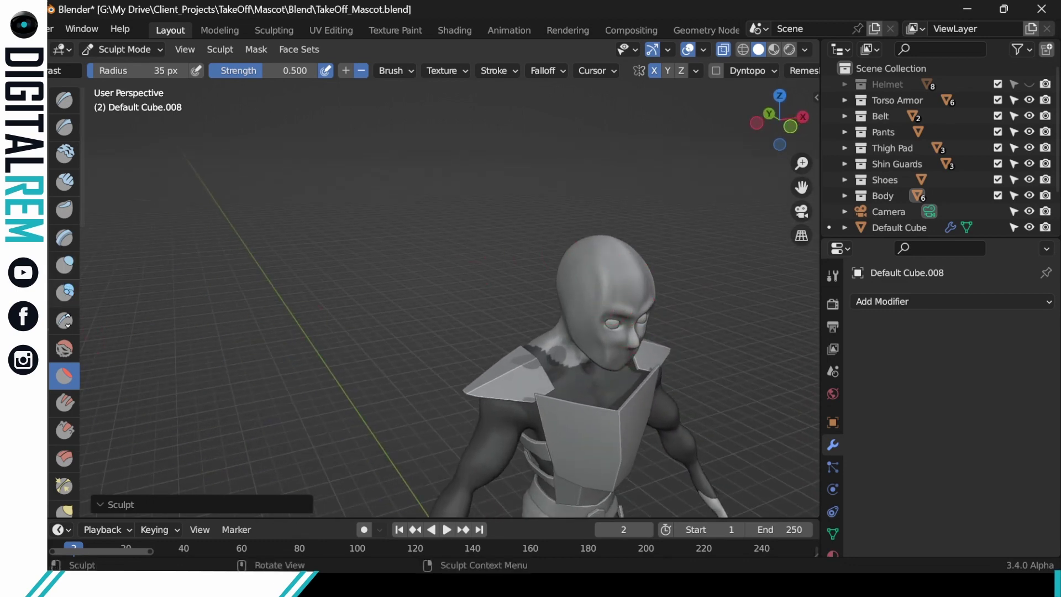
left_click(69, 154)
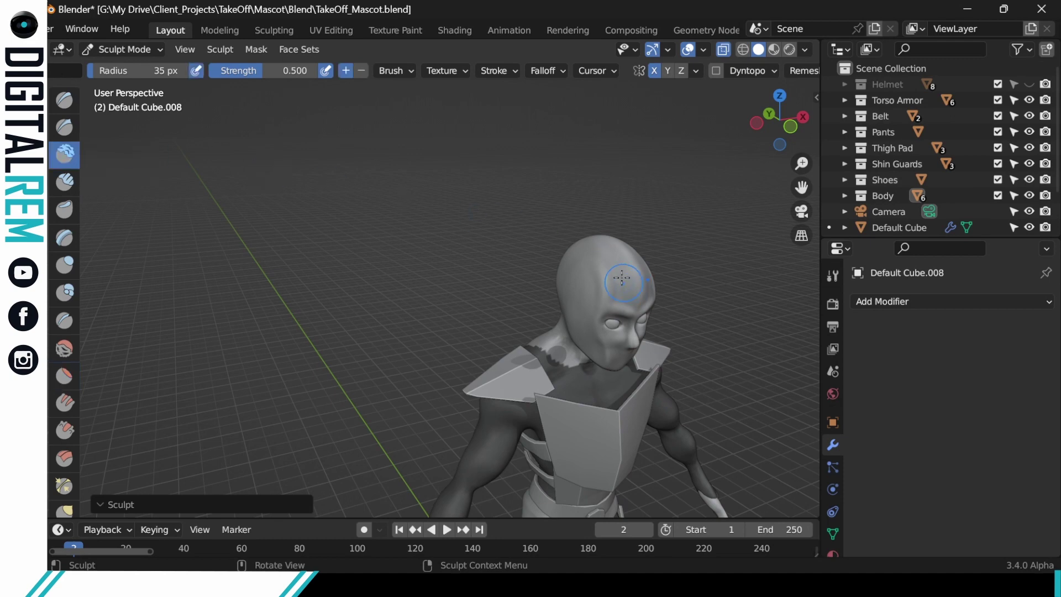
mouse_move(622, 277)
left_mouse_down()
mouse_move(622, 293)
mouse_move(624, 280)
mouse_move(630, 287)
left_mouse_up()
middle_click_drag(635, 265, 605, 254)
middle_click_drag(621, 289, 627, 240)
scroll(628, 240, "up", 2)
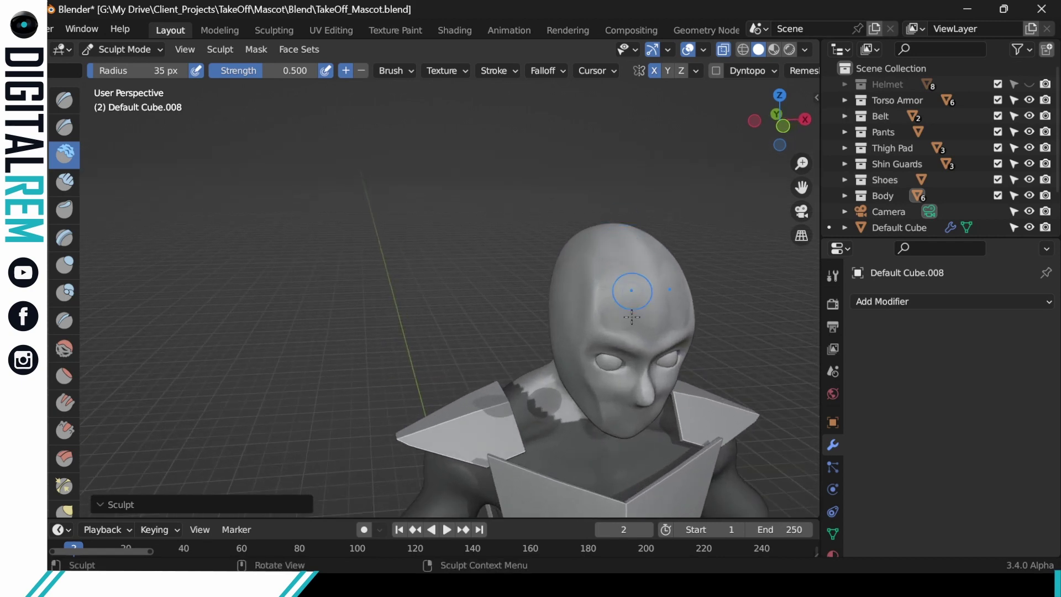
left_click_drag(613, 309, 610, 321)
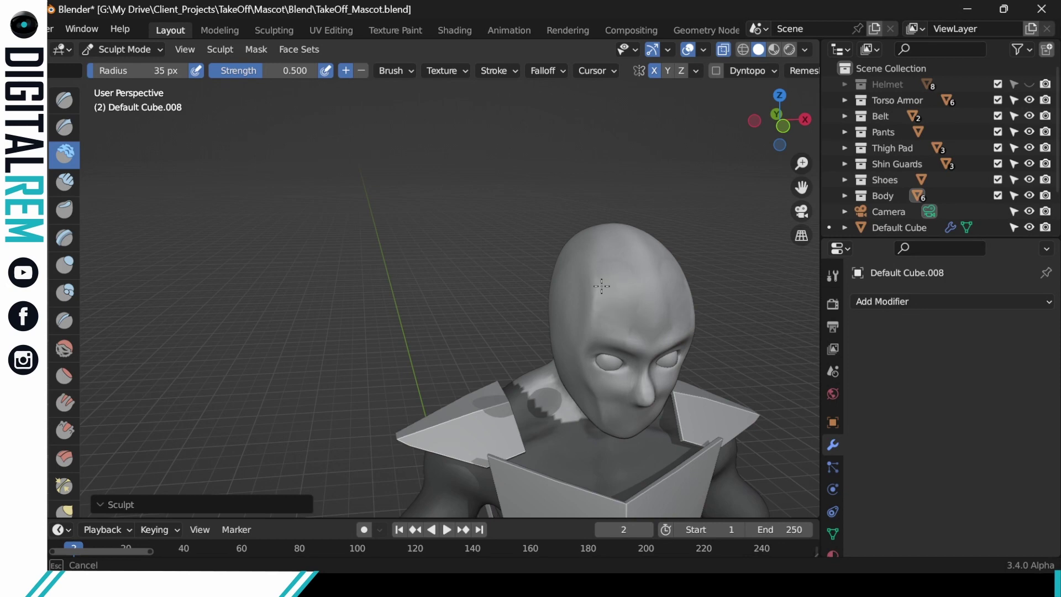
left_click_drag(625, 274, 625, 274)
mouse_move(625, 274)
middle_mouse_down()
mouse_move(662, 281)
mouse_move(687, 332)
middle_mouse_up()
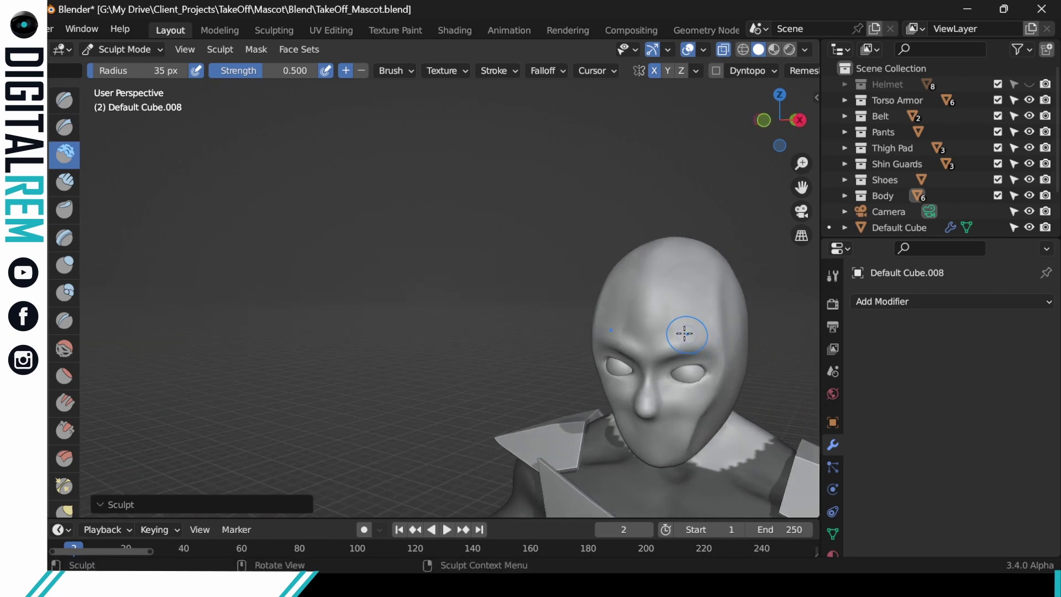
left_click_drag(697, 323, 699, 323)
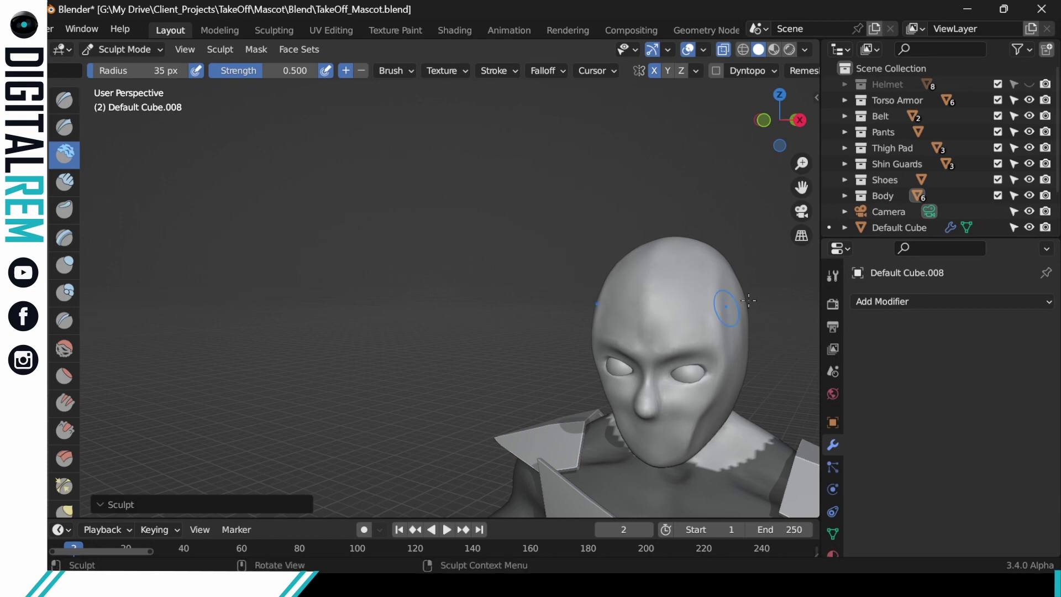
Step: Try to build up the brow ridge and carve beside the nose bridge with the Clay brush, undoing the strokes
middle_click_drag(680, 333, 744, 330)
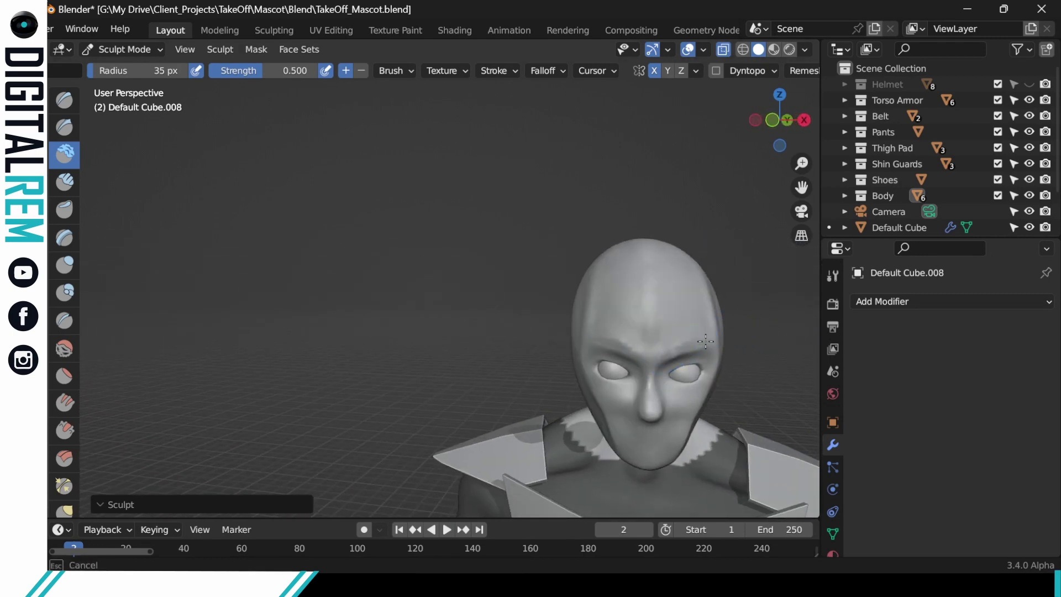
mouse_move(712, 335)
middle_mouse_down()
mouse_move(693, 298)
mouse_move(644, 379)
mouse_move(724, 307)
mouse_move(714, 330)
mouse_move(714, 301)
mouse_move(755, 321)
mouse_move(776, 314)
middle_mouse_up()
key("ctrl+z")
left_click_drag(651, 354, 697, 333)
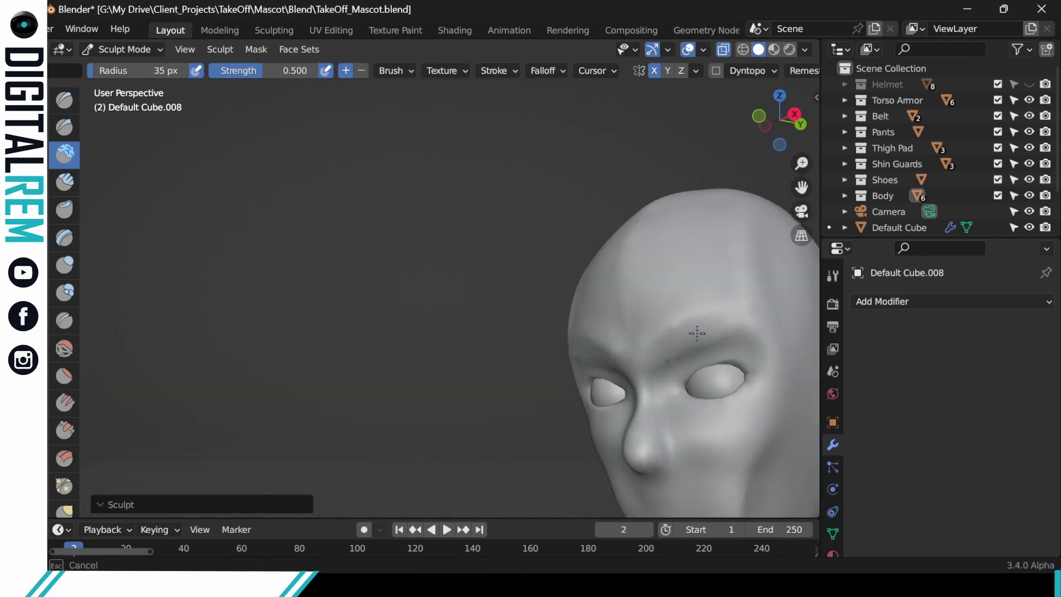
middle_click_drag(725, 322, 824, 293)
key("ctrl+z")
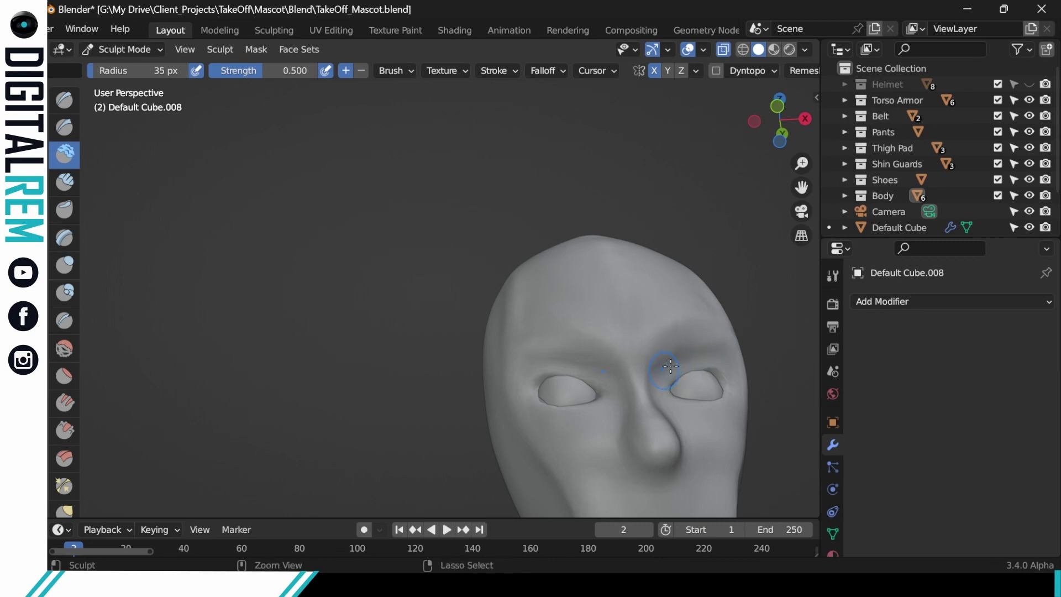
mouse_move(670, 366)
left_mouse_down("ctrl")
mouse_move(674, 357)
mouse_move(653, 374)
left_mouse_up("ctrl")
key("ctrl+z")
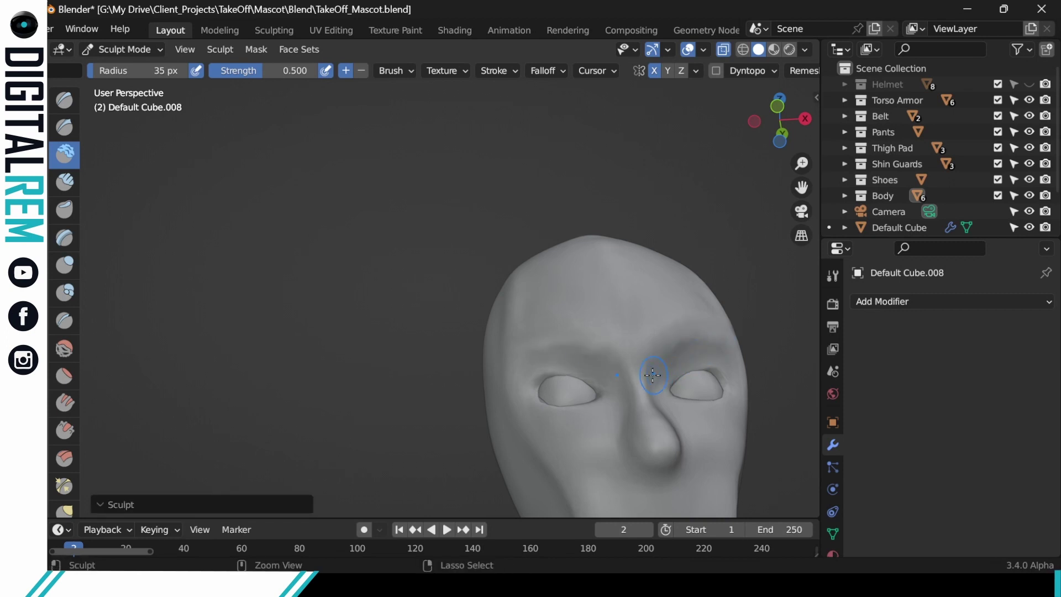
Step: Try to carve the socket between brow and eye with inverted Clay strokes and reshape the brow, undoing the strokes
middle_click_drag(711, 336, 711, 366)
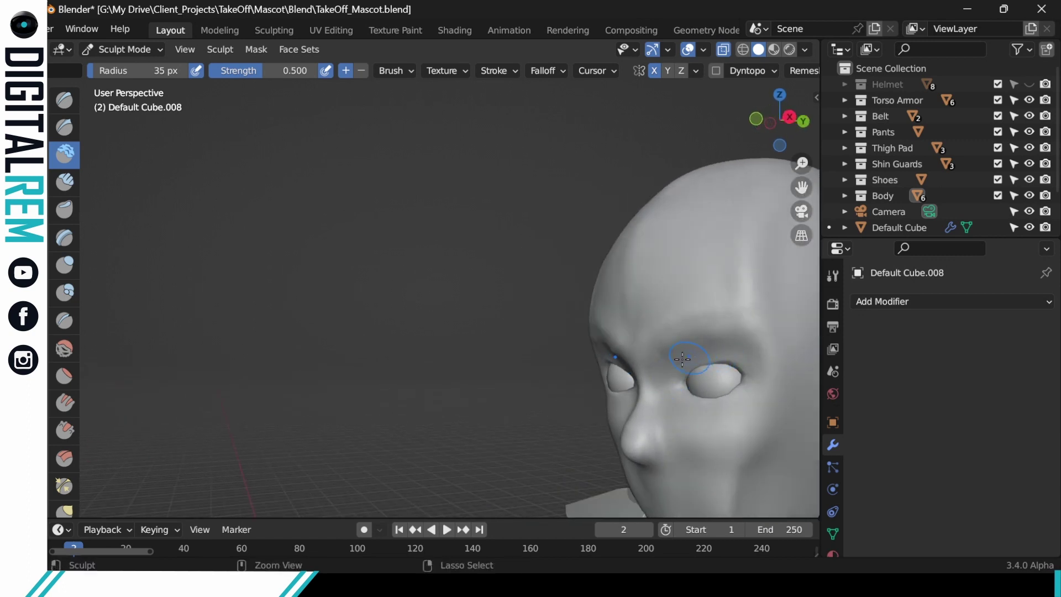
left_click_drag(682, 359, 704, 335, "ctrl")
left_click_drag(686, 354, 673, 360, "ctrl")
key("ctrl+z")
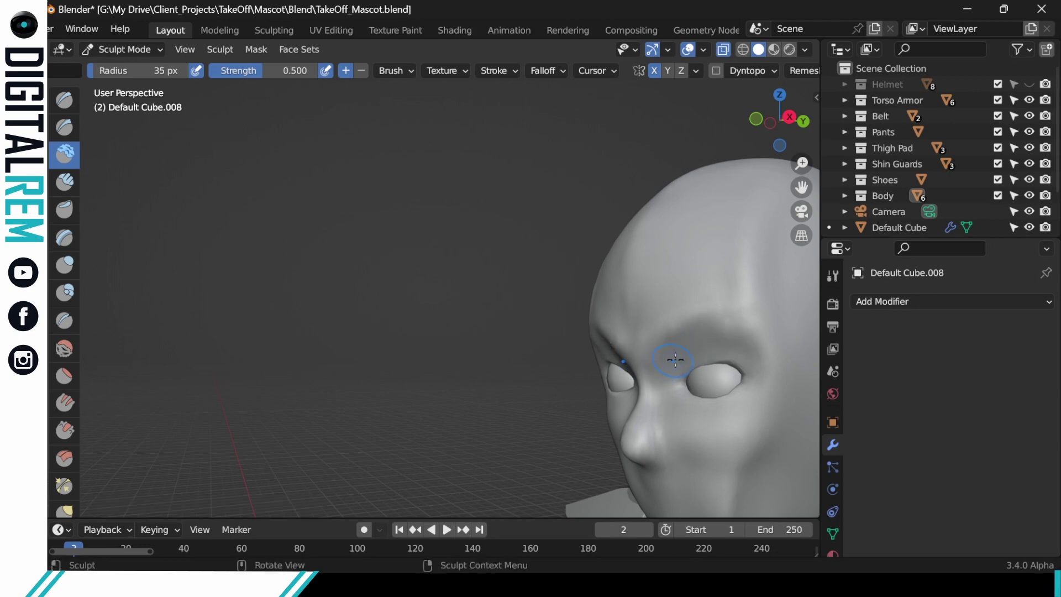
middle_click_drag(677, 358, 692, 407)
mouse_move(712, 371)
middle_mouse_down("ctrl")
mouse_move(721, 386)
mouse_move(719, 377)
middle_mouse_up("ctrl")
middle_click_drag(718, 374, 723, 379)
mouse_move(701, 343)
left_mouse_down()
mouse_move(673, 348)
mouse_move(708, 333)
left_mouse_up()
key("ctrl+z")
key("ctrl+z")
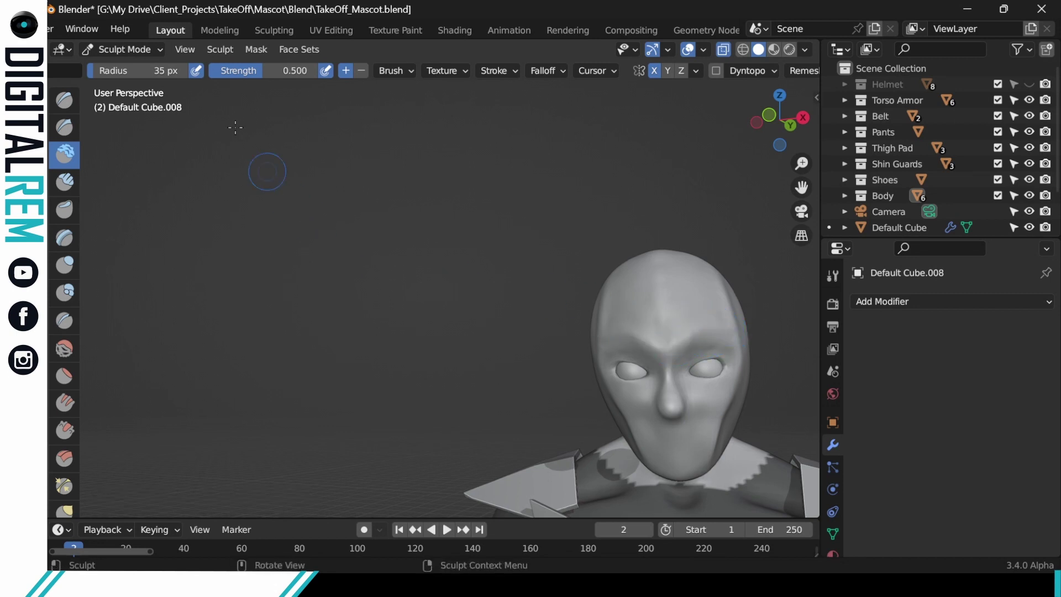
Step: Reduce the Clay brush radius to 20 px and retouch the brow ridge from the nose bridge outward
left_click_drag(97, 70, 90, 75)
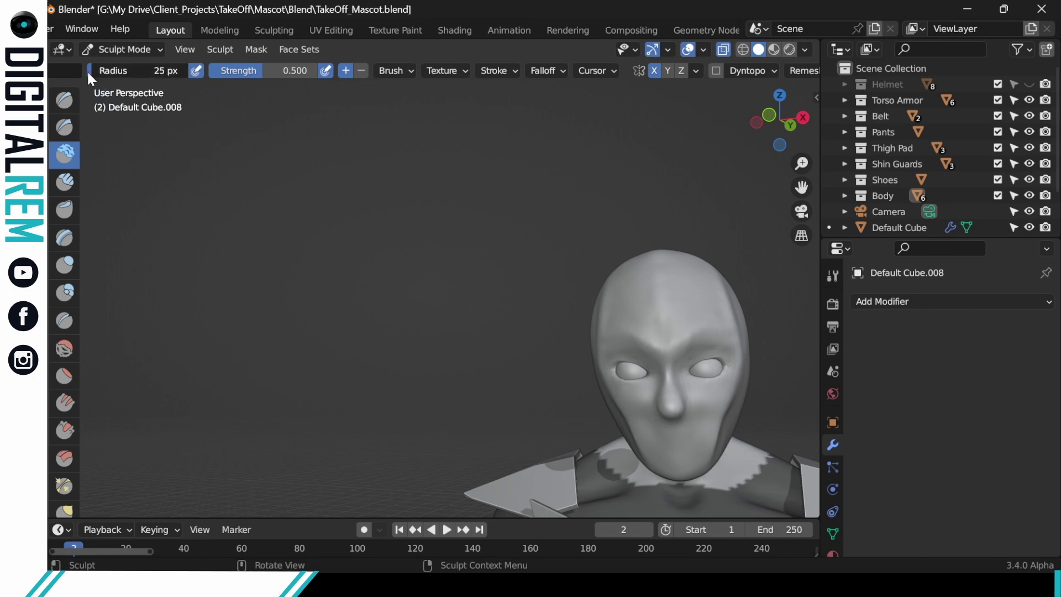
left_click_drag(86, 70, 82, 73)
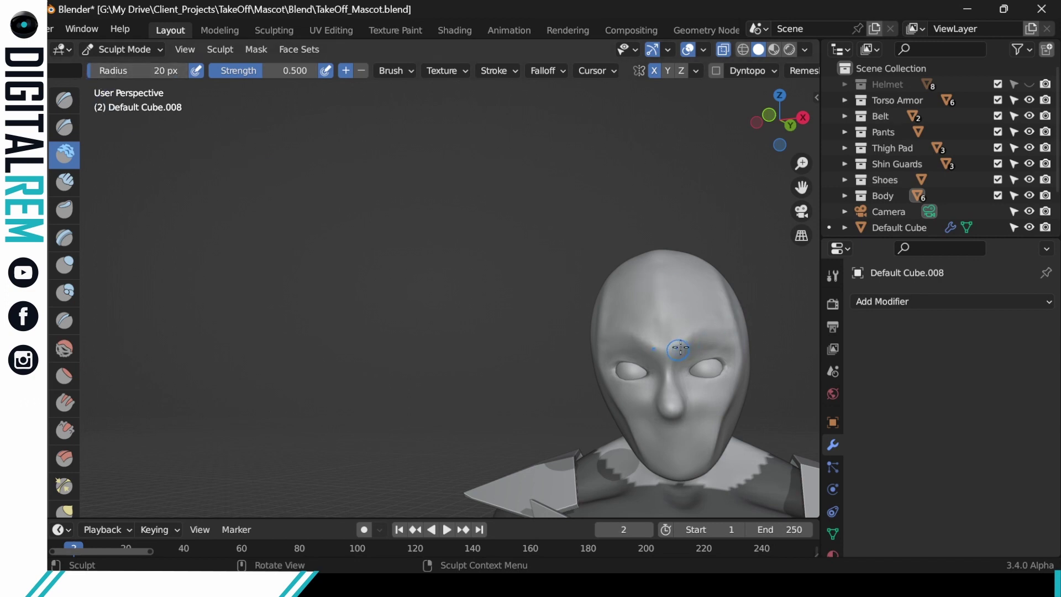
mouse_move(680, 347)
left_mouse_down()
mouse_move(728, 335)
mouse_move(725, 345)
mouse_move(692, 344)
mouse_move(700, 330)
mouse_move(682, 354)
mouse_move(721, 336)
left_mouse_up()
key("ctrl+z")
key("ctrl+z")
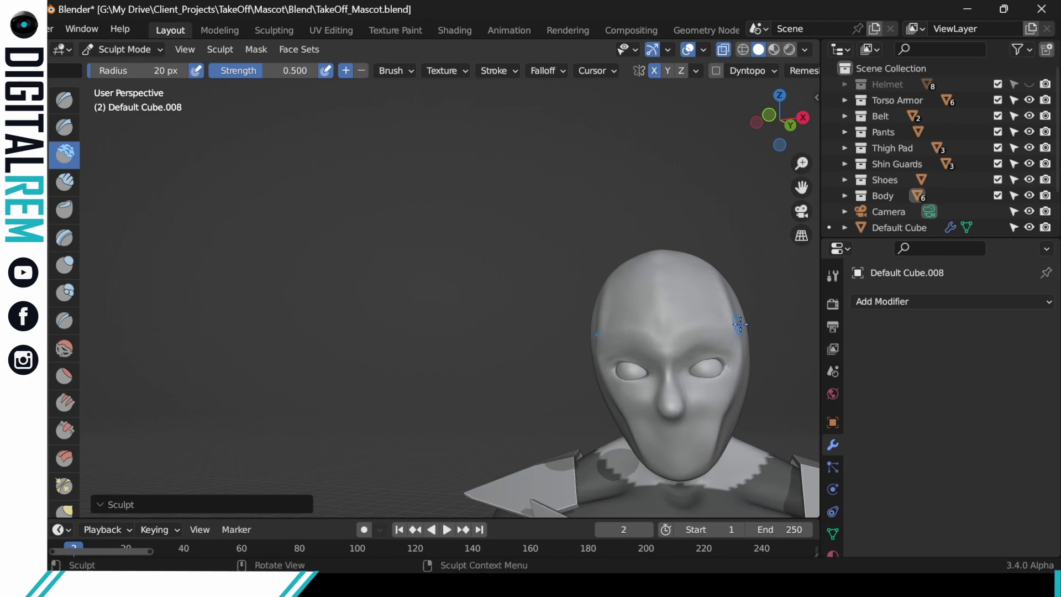
Step: Undo the last stroke and try to build up the cheek below the eye with the Clay brush, undoing that stroke too
middle_click_drag(749, 320, 665, 302)
key("ctrl+z")
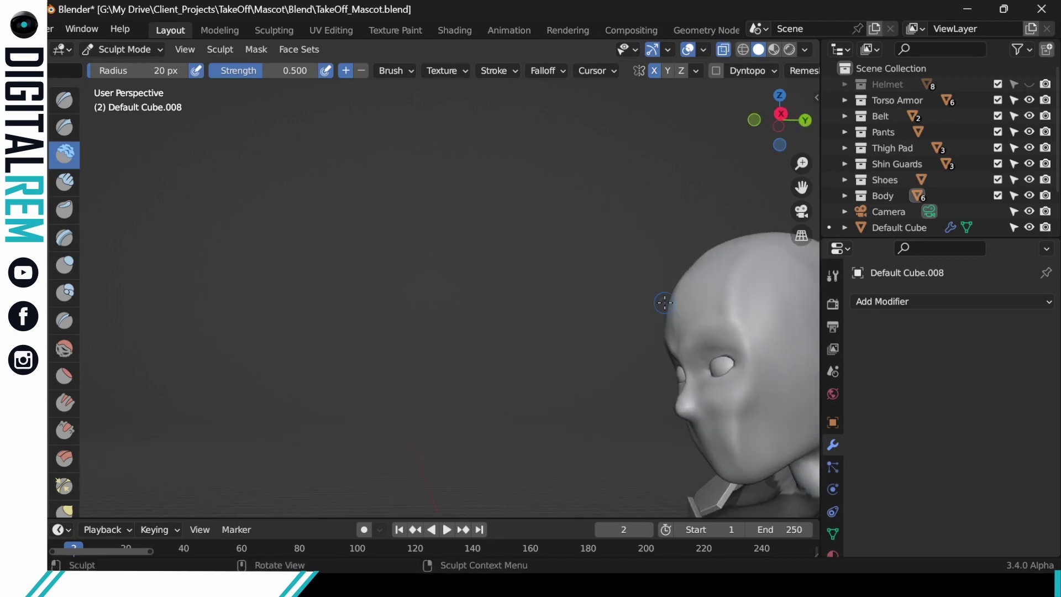
middle_click_drag(749, 315, 776, 330)
mouse_move(735, 403)
left_mouse_down()
mouse_move(736, 465)
mouse_move(721, 428)
mouse_move(729, 471)
mouse_move(718, 428)
left_mouse_up()
key("ctrl+z")
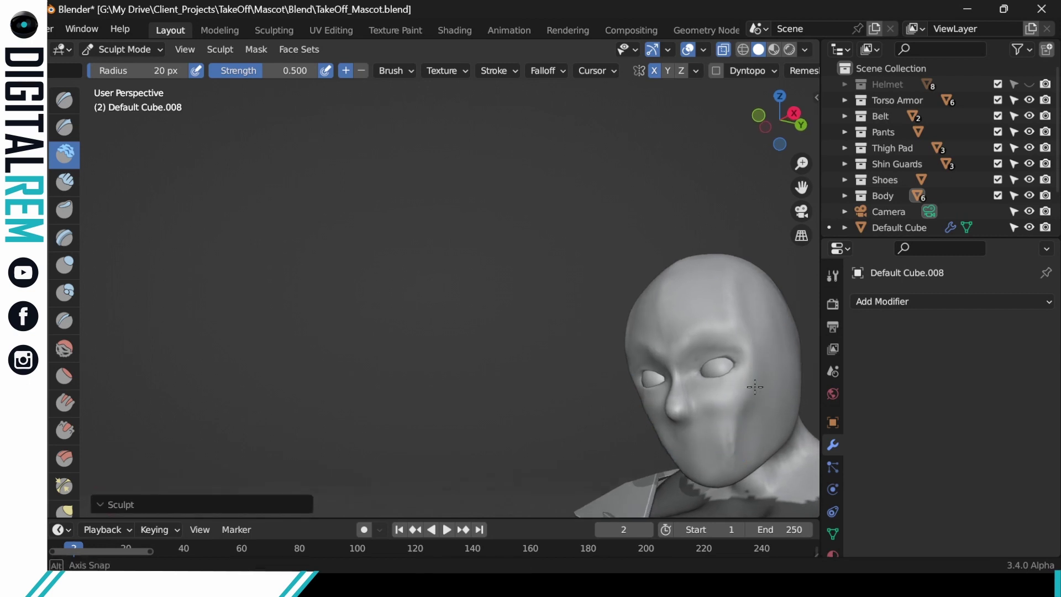
middle_click_drag(718, 428, 668, 362)
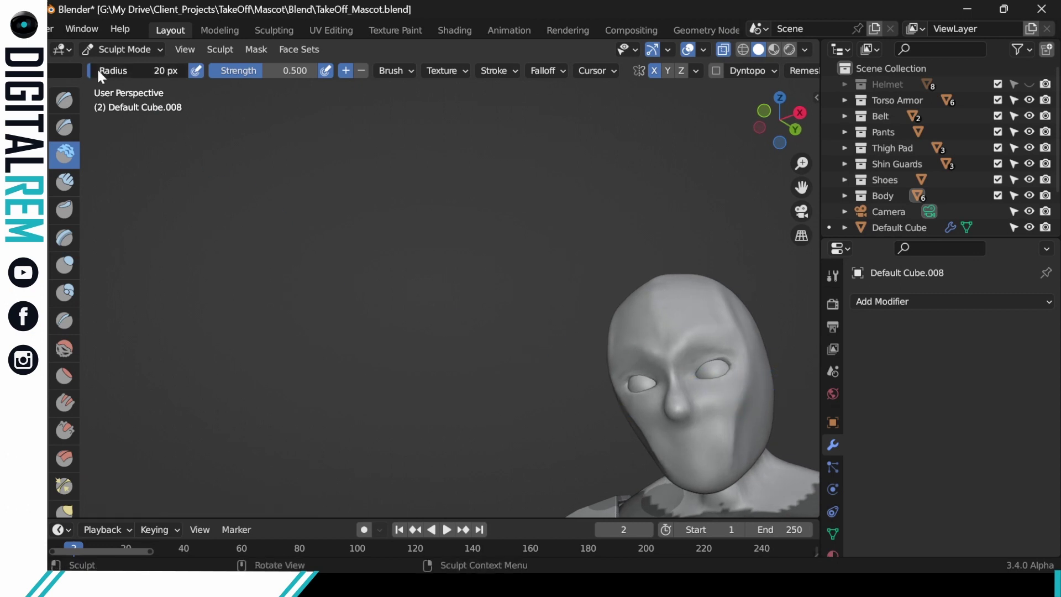
Step: Set the Clay brush radius to 43 px and fill in the cheek and the lower face around the mouth area
left_click_drag(99, 67, 121, 65)
left_click_drag(709, 439, 717, 424)
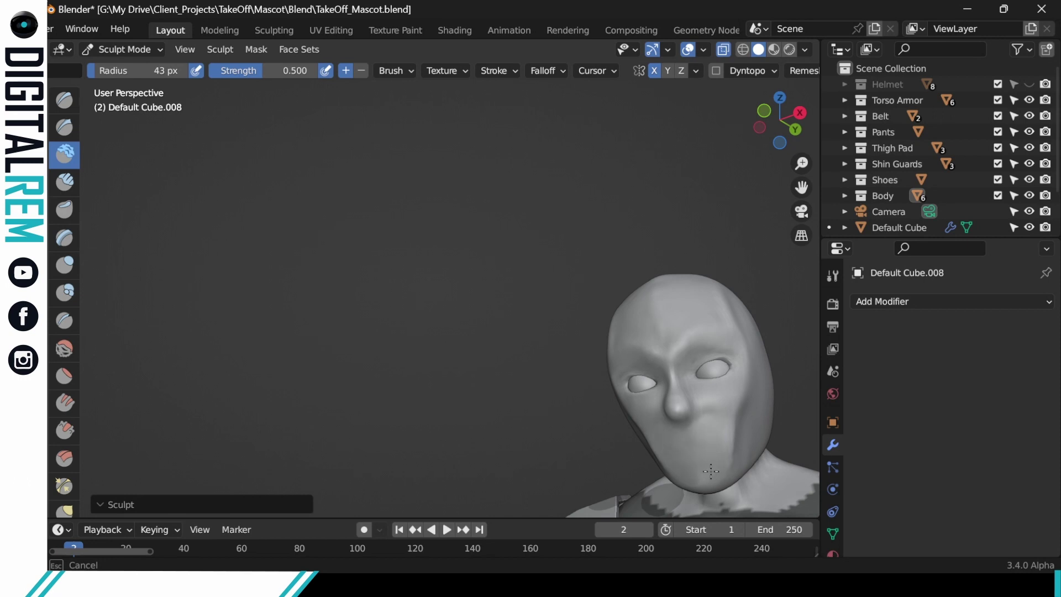
middle_click_drag(715, 425, 738, 335)
scroll(710, 391, "down", 2)
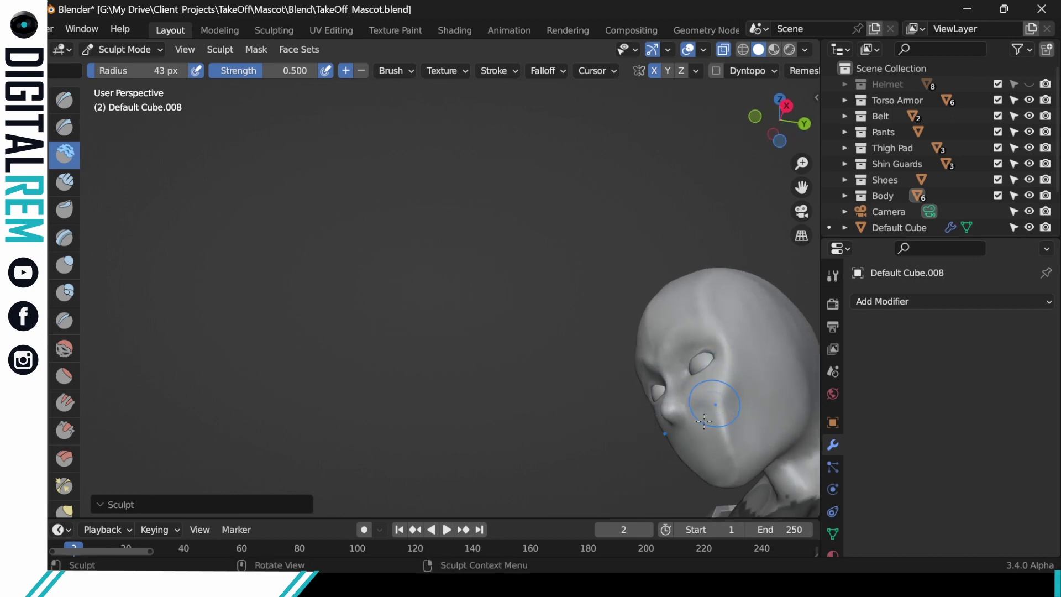
left_click_drag(706, 417, 697, 417)
mouse_move(698, 410)
middle_mouse_down()
mouse_move(725, 387)
mouse_move(805, 369)
mouse_move(697, 363)
middle_mouse_up()
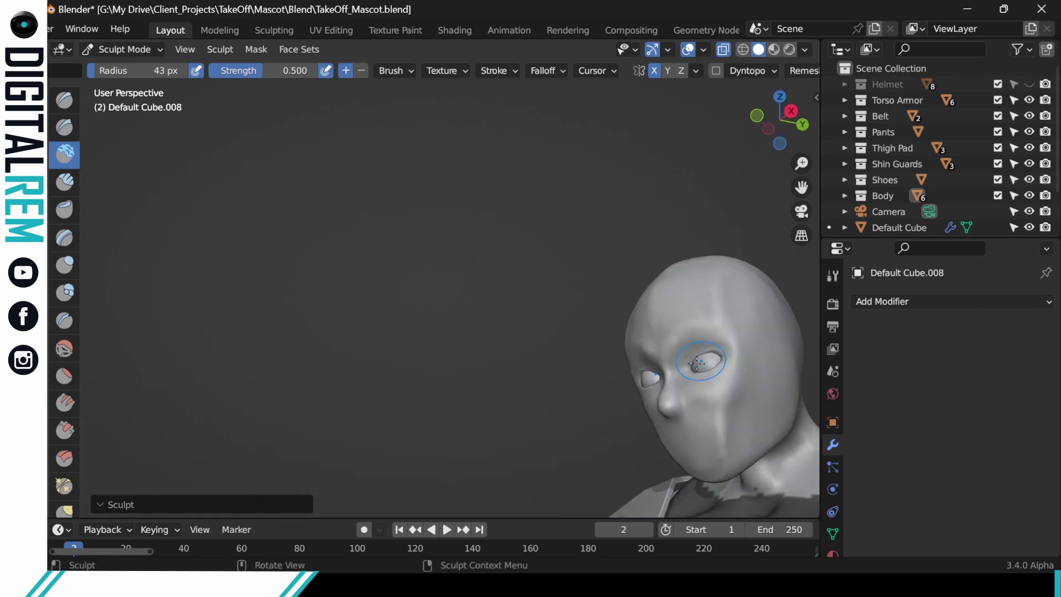
Step: Reshape the eye socket with normal and inverted Clay strokes around the inner corner, outer corner and upper edge of the eye
mouse_move(736, 444)
middle_mouse_down()
mouse_move(720, 431)
mouse_move(720, 380)
mouse_move(819, 389)
mouse_move(729, 386)
middle_mouse_up()
scroll(690, 387, "up", 5)
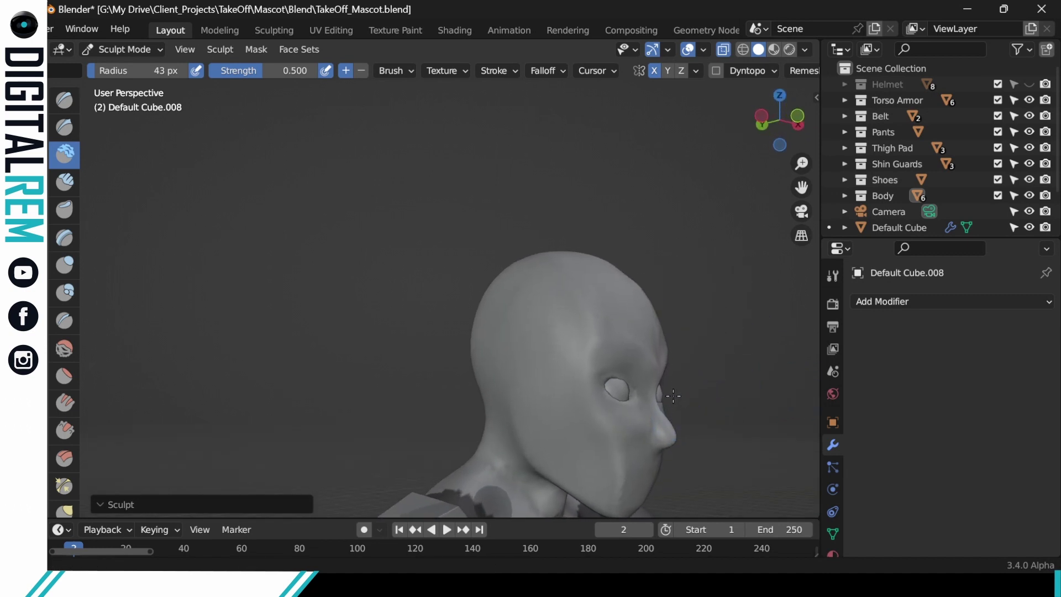
mouse_move(561, 356)
left_mouse_down("ctrl")
mouse_move(575, 340)
mouse_move(612, 383)
left_mouse_up("ctrl")
middle_click_drag(670, 360, 621, 374)
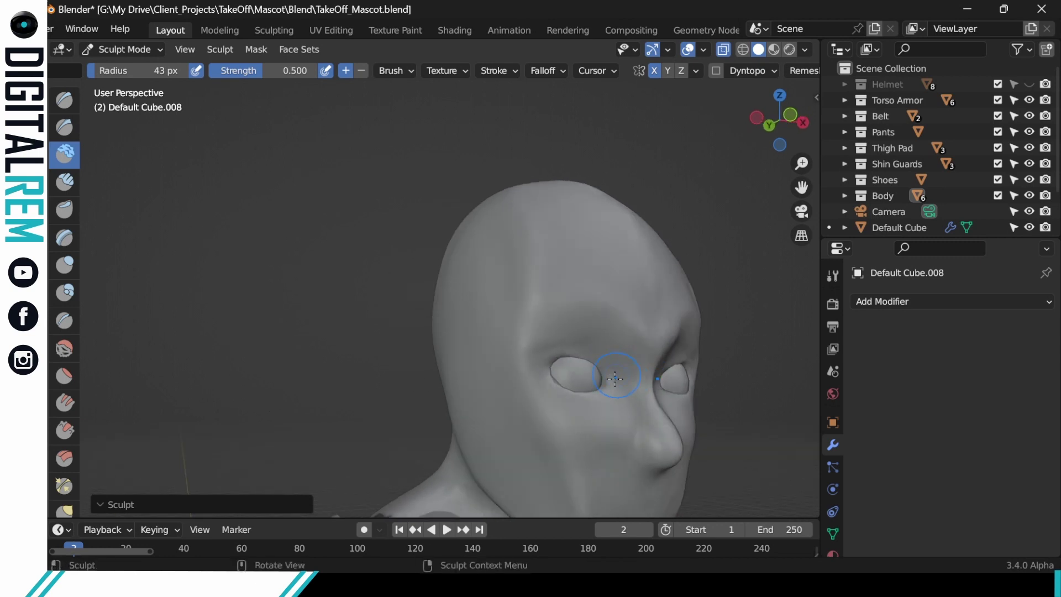
left_click_drag(609, 391, 609, 382)
mouse_move(621, 390)
middle_mouse_down()
mouse_move(705, 362)
mouse_move(702, 353)
mouse_move(756, 372)
middle_mouse_up()
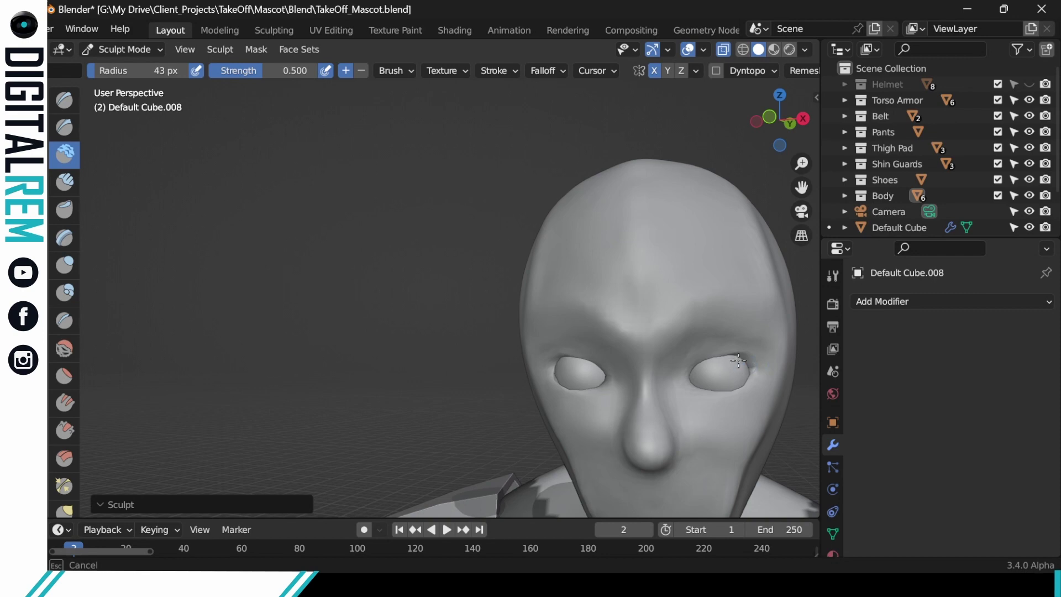
mouse_move(738, 360)
left_mouse_down()
mouse_move(763, 362)
mouse_move(700, 361)
mouse_move(730, 349)
left_mouse_up()
middle_click_drag(776, 318, 691, 270)
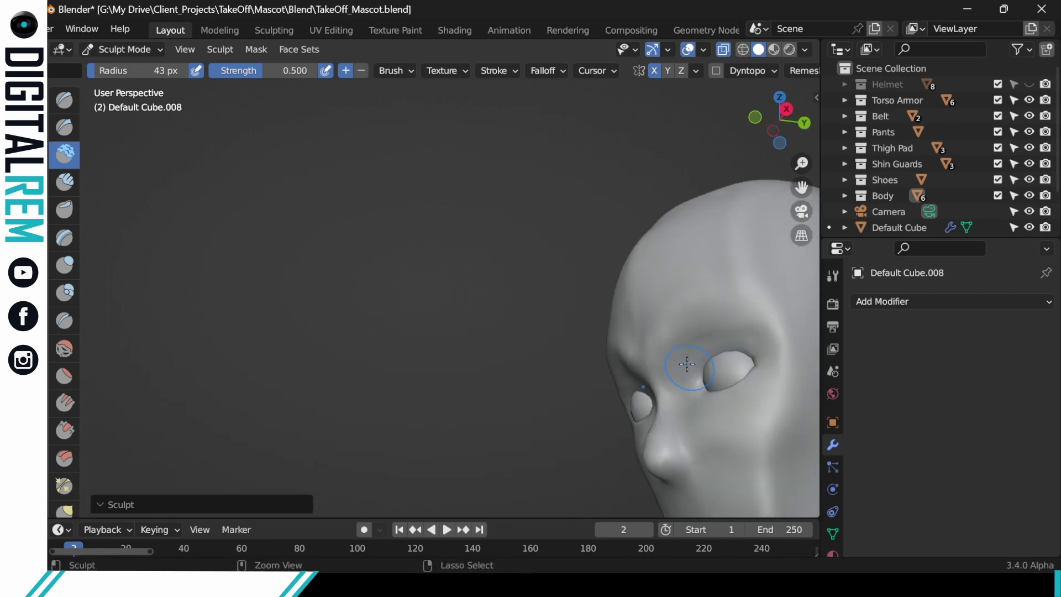
middle_click_drag(687, 363, 746, 315)
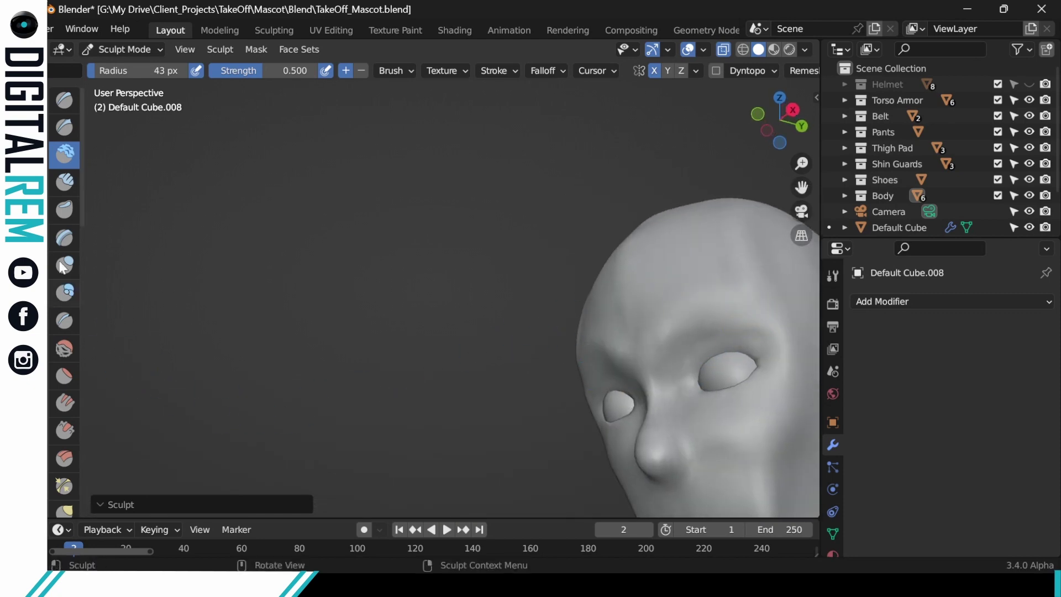
Step: Carve the crease between the brow and the inner eye with inverted Clay Strips strokes at 28 px radius
left_click(64, 181)
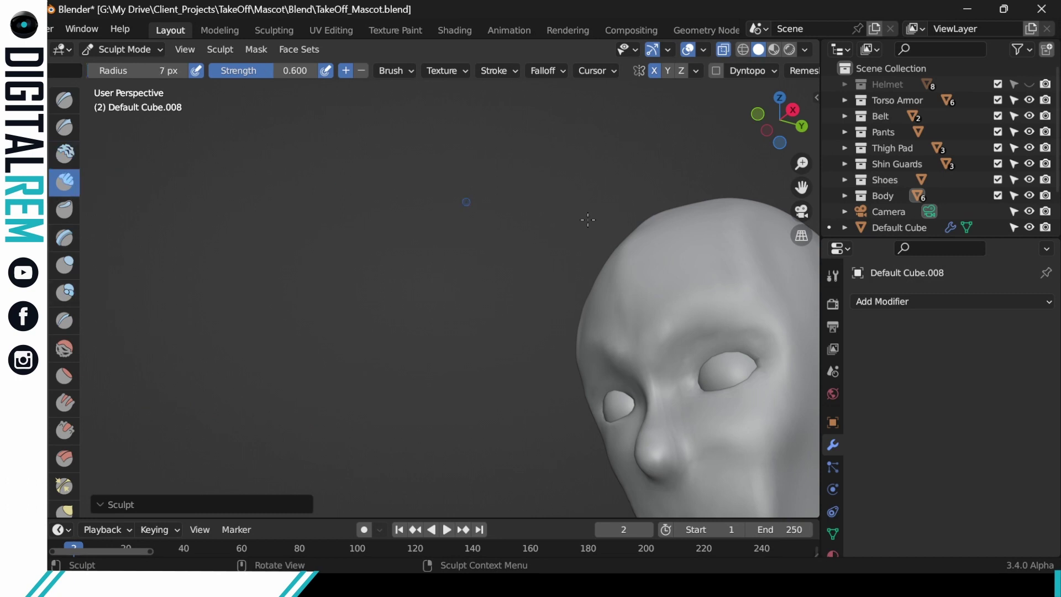
left_click_drag(710, 319, 726, 332)
left_click_drag(98, 72, 110, 72)
left_click_drag(685, 365, 701, 353)
key("ctrl+z")
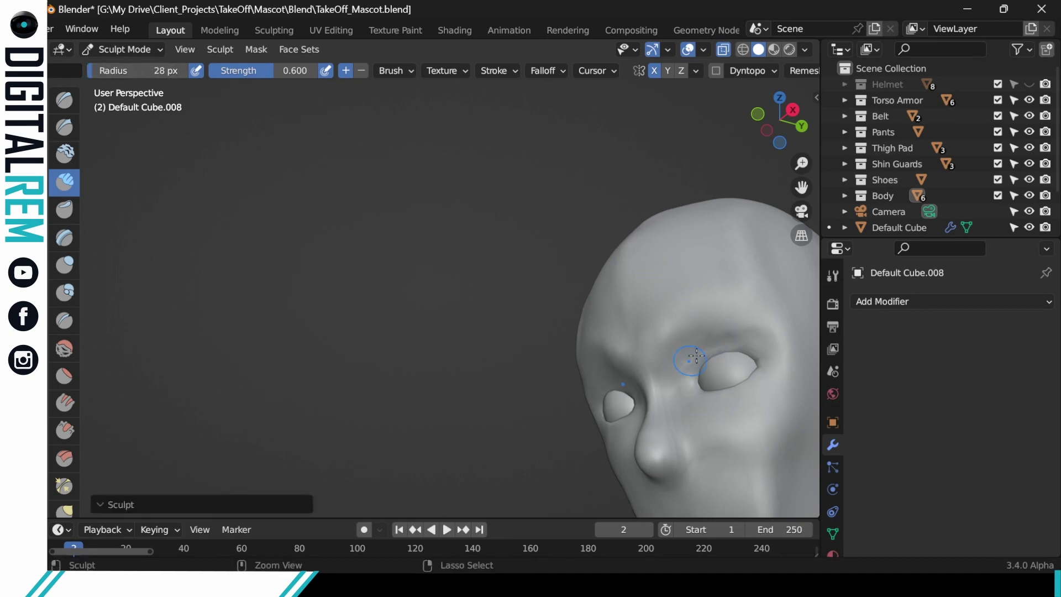
mouse_move(718, 356)
middle_mouse_down()
mouse_move(769, 380)
mouse_move(716, 343)
middle_mouse_up()
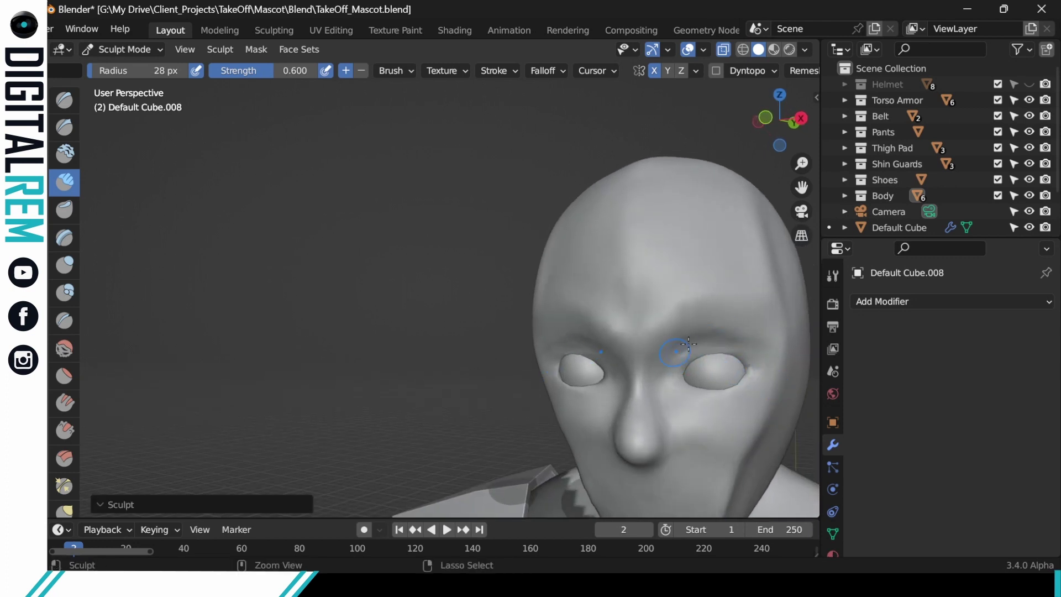
left_click_drag(683, 344, 675, 356, "ctrl")
left_click_drag(701, 338, 677, 356, "ctrl")
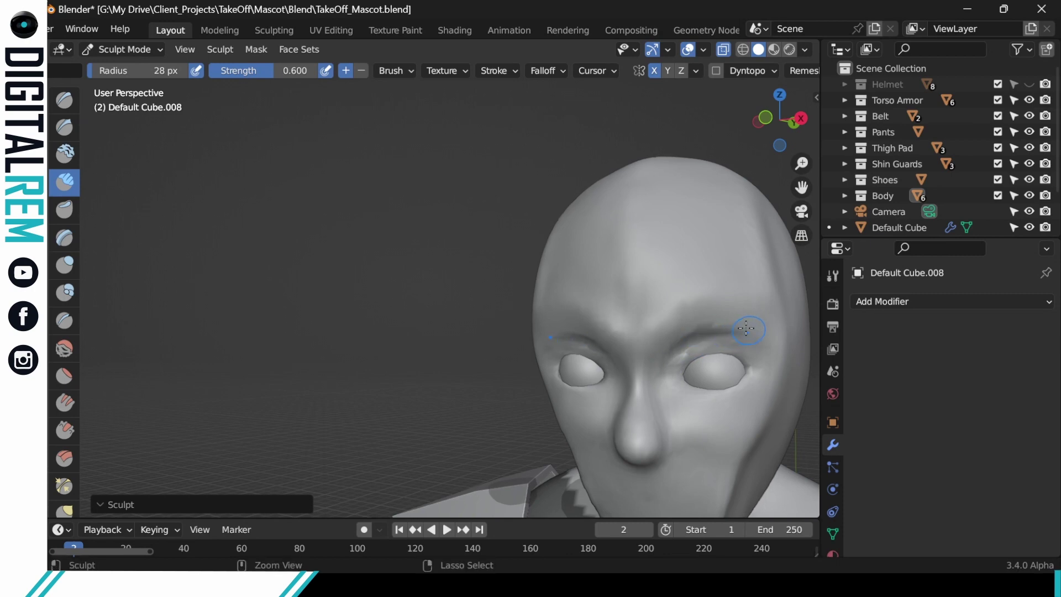
Step: Build up the brow ridge from the nose bridge out to the temple with Clay Strips strokes
middle_click_drag(746, 328, 766, 279)
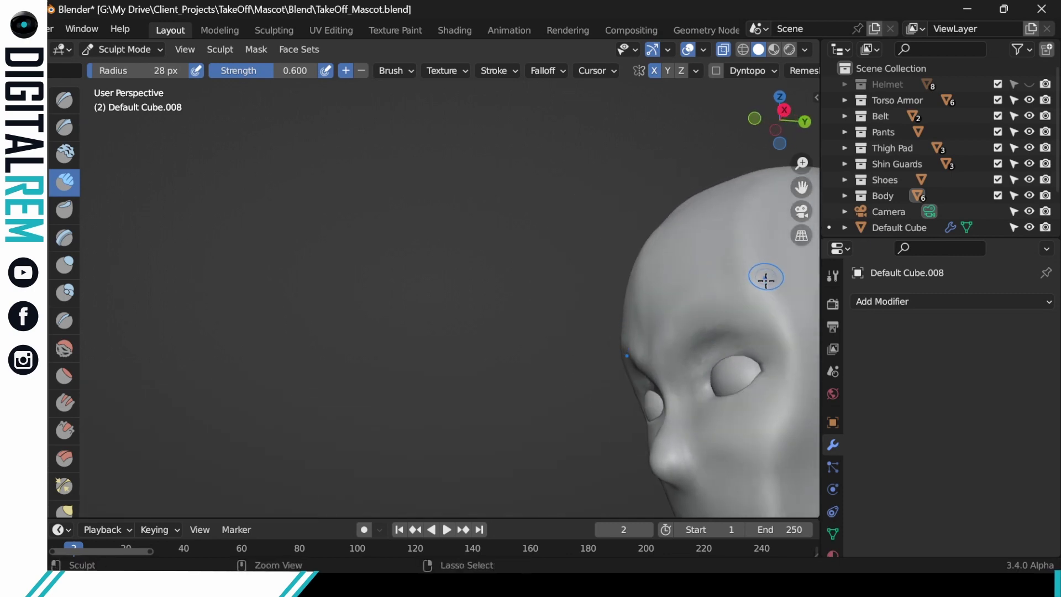
mouse_move(689, 334)
left_mouse_down()
mouse_move(783, 316)
mouse_move(773, 311)
left_mouse_up()
mouse_move(787, 310)
middle_mouse_down()
mouse_move(757, 315)
mouse_move(790, 319)
middle_mouse_up()
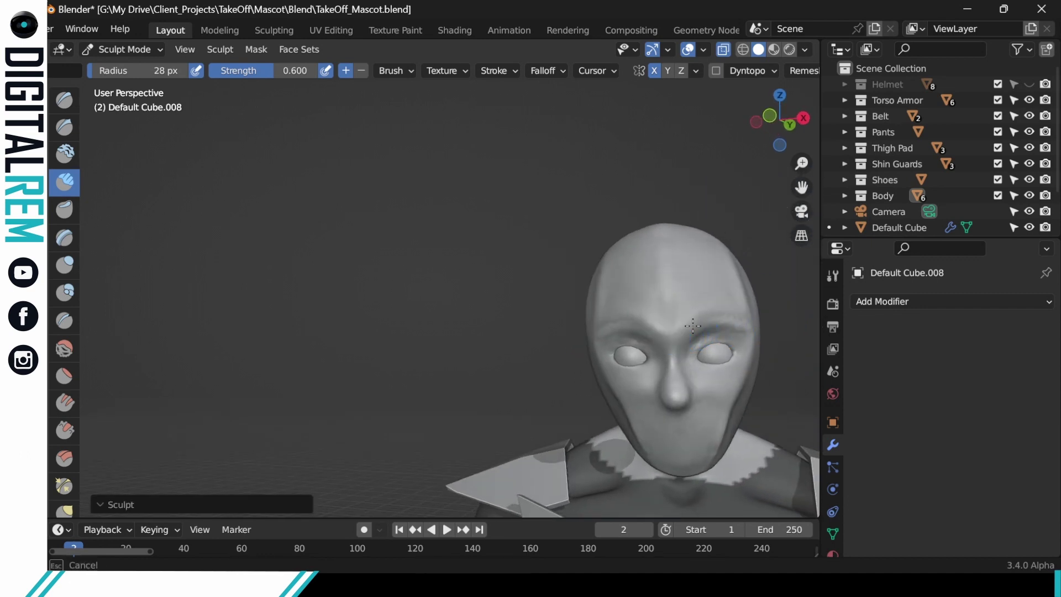
middle_click_drag(764, 304, 634, 333, "shift")
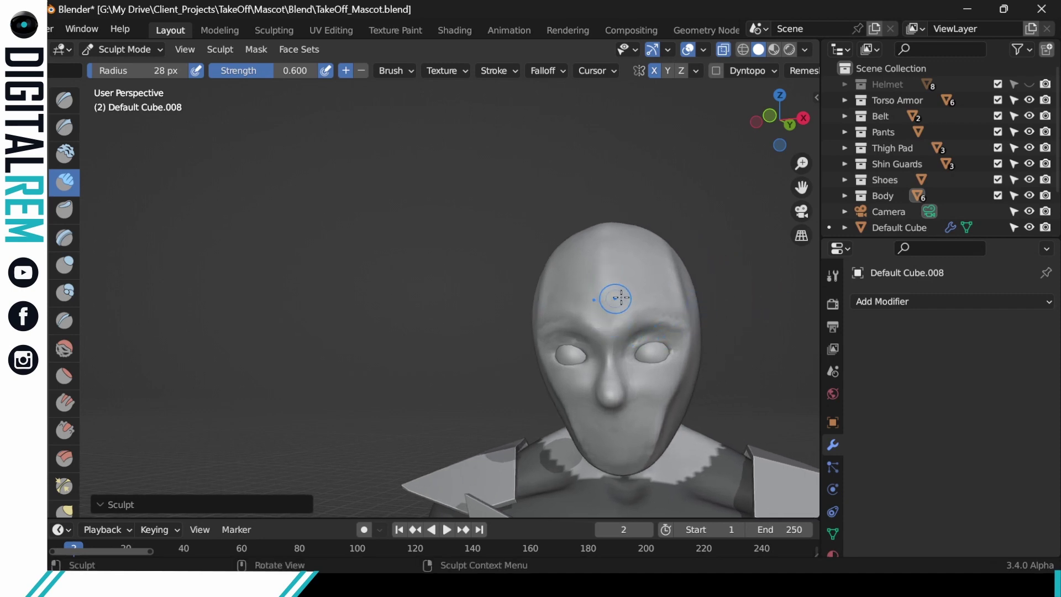
middle_click_drag(621, 297, 683, 310)
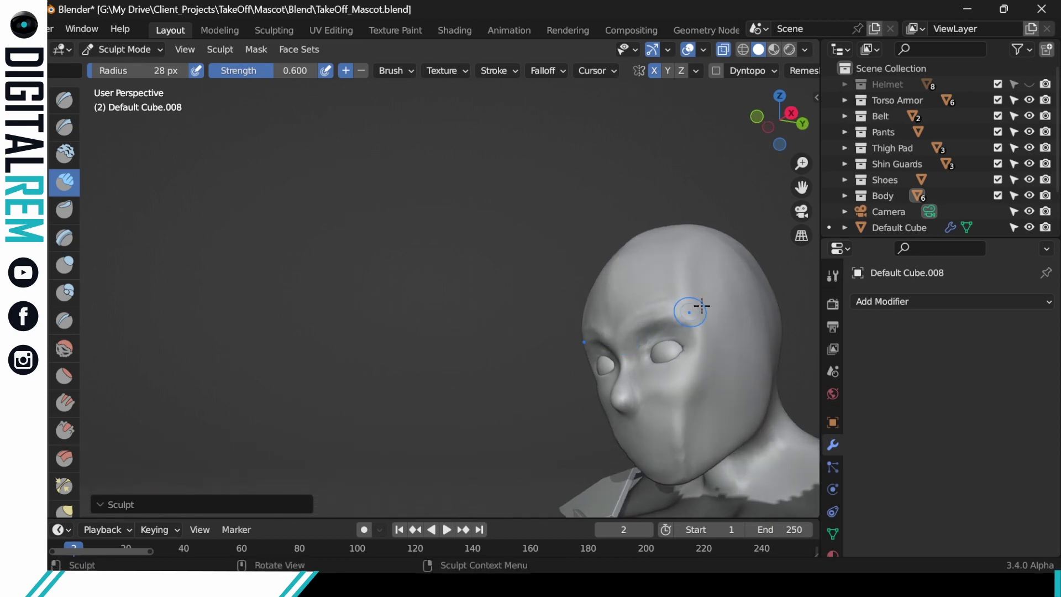
left_click_drag(625, 326, 695, 305)
middle_click_drag(725, 303, 754, 308)
mouse_move(673, 311)
left_mouse_down()
mouse_move(663, 316)
mouse_move(685, 316)
left_mouse_up()
key("ctrl+z")
mouse_move(627, 338)
left_mouse_down()
mouse_move(668, 315)
mouse_move(658, 315)
left_mouse_up()
Step: Fill in the side edge of the face from the outer brow down to the jaw and cheek with Clay Strips strokes
mouse_move(559, 335)
middle_mouse_down()
mouse_move(701, 324)
mouse_move(567, 316)
middle_mouse_up()
left_click_drag(560, 318, 573, 381)
left_click_drag(561, 332, 577, 401)
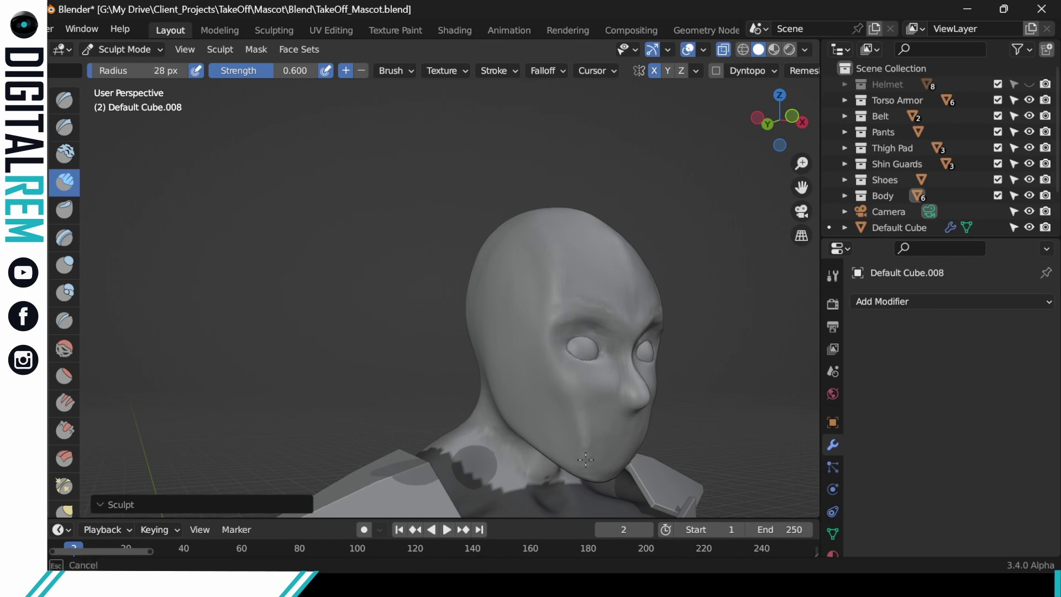
left_click_drag(586, 459, 592, 471)
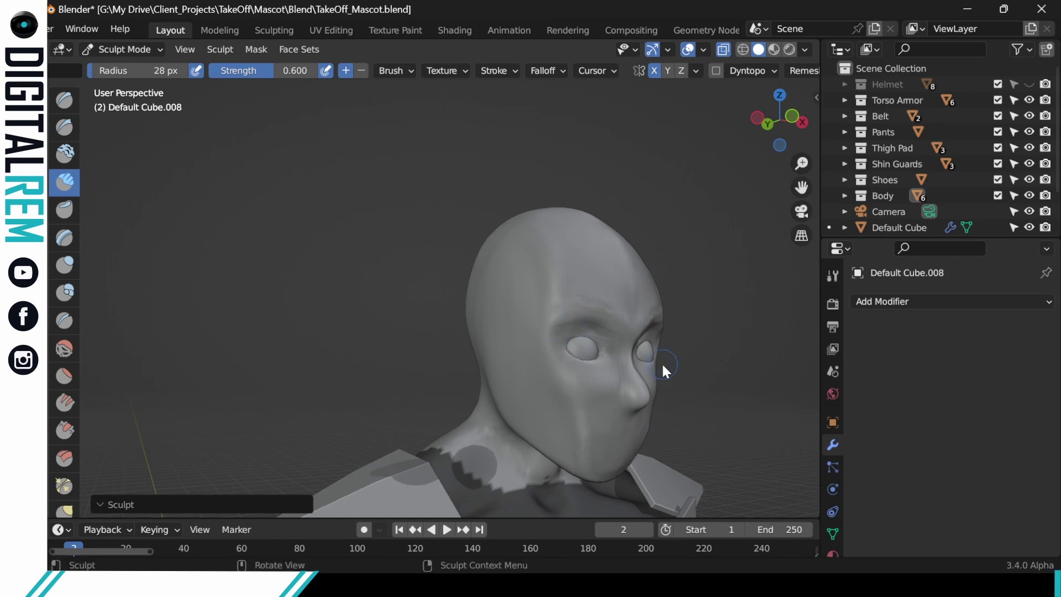
mouse_move(661, 362)
middle_mouse_down()
mouse_move(680, 372)
mouse_move(663, 379)
mouse_move(667, 397)
middle_mouse_up()
mouse_move(667, 396)
left_mouse_down()
mouse_move(647, 380)
mouse_move(661, 447)
left_mouse_up()
key("ctrl+z")
left_click_drag(640, 384, 636, 380)
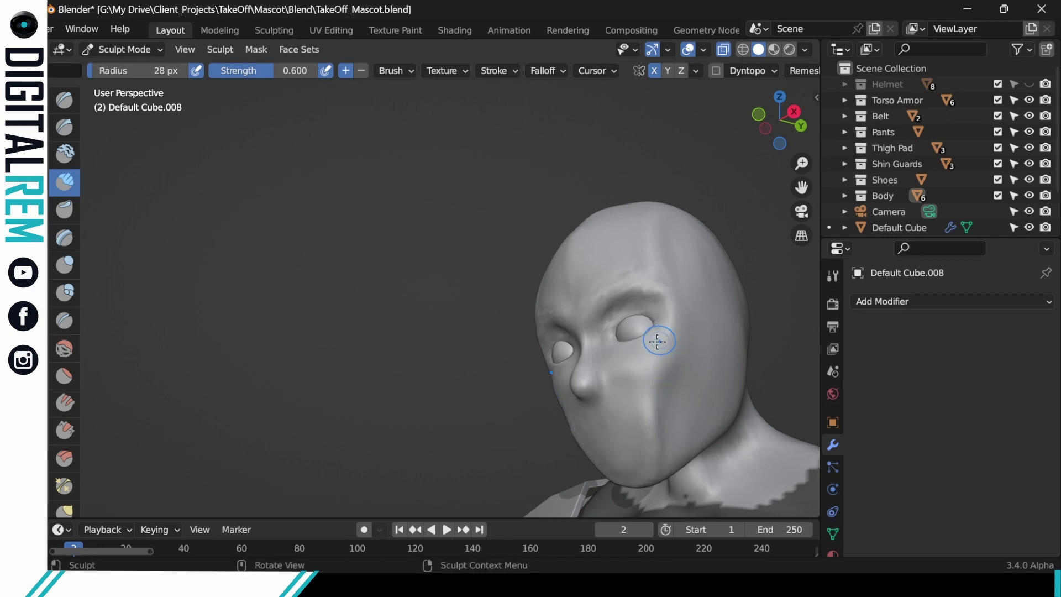
Step: Shape the area around the eye and its outer corner with the Clay Thumb brush at 35 px radius, and save the file
left_click(66, 208)
mouse_move(656, 326)
left_mouse_down()
mouse_move(663, 318)
mouse_move(652, 321)
left_mouse_up()
left_click_drag(653, 320, 615, 337)
middle_click_drag(614, 337, 640, 341)
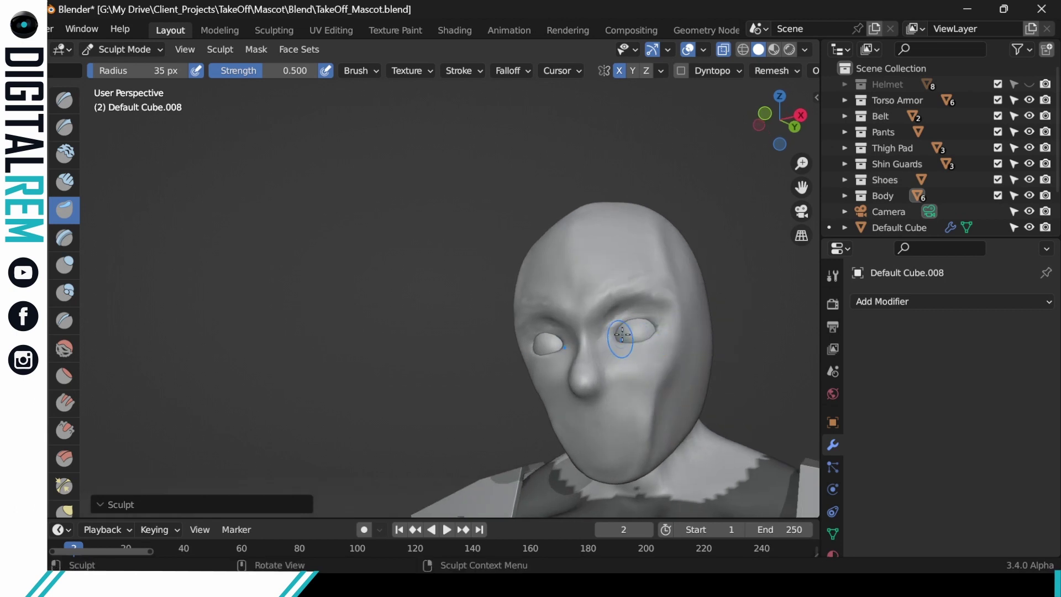
key("ctrl+s")
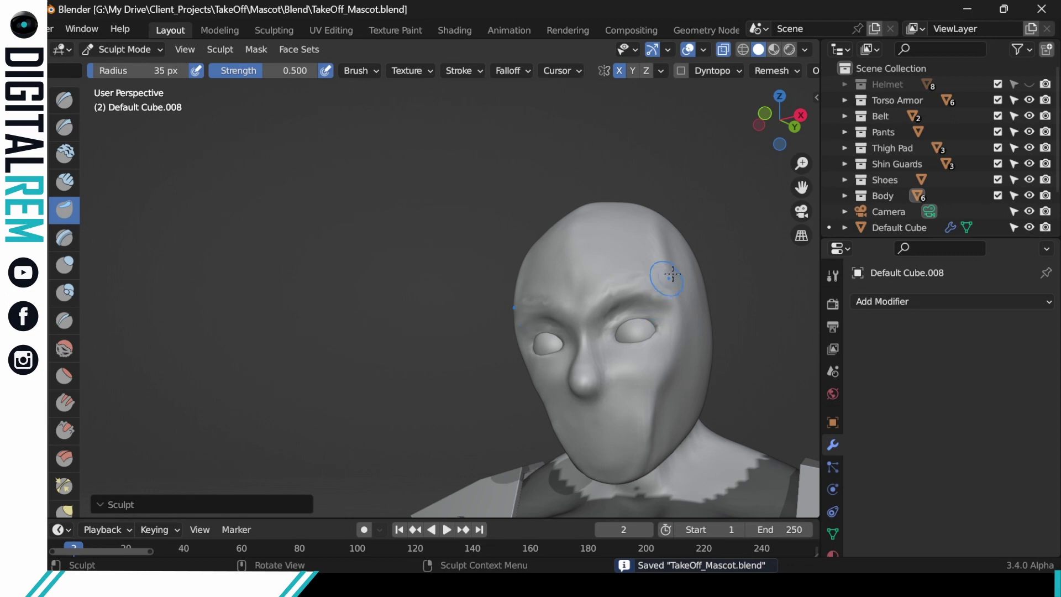
middle_click_drag(673, 304, 666, 318)
mouse_move(664, 321)
left_mouse_down()
mouse_move(642, 324)
mouse_move(658, 293)
left_mouse_up()
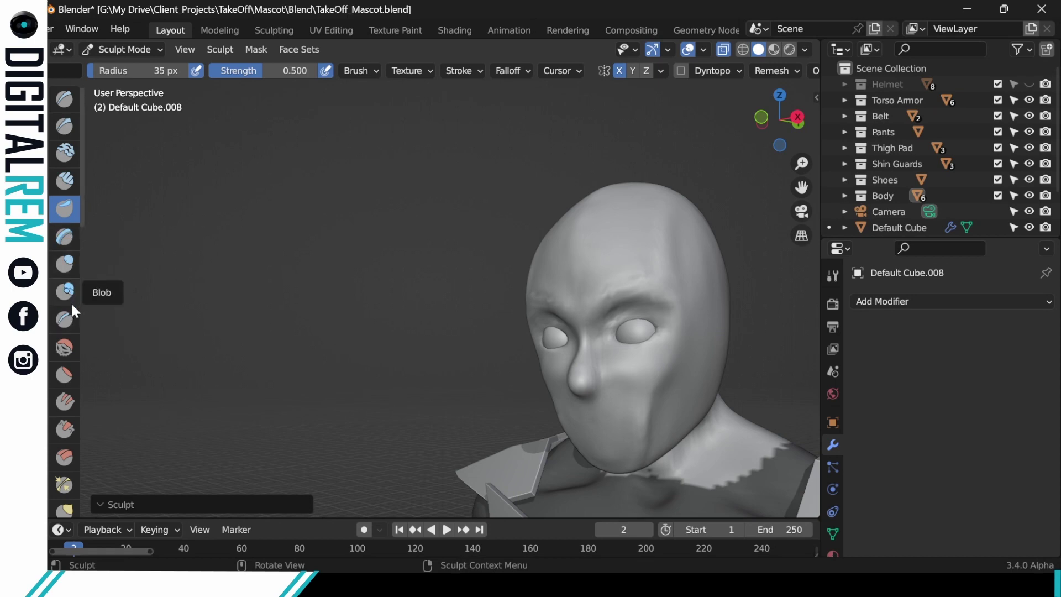
Step: Try the Crease brush on the head and undo the last stroke
left_click(64, 319)
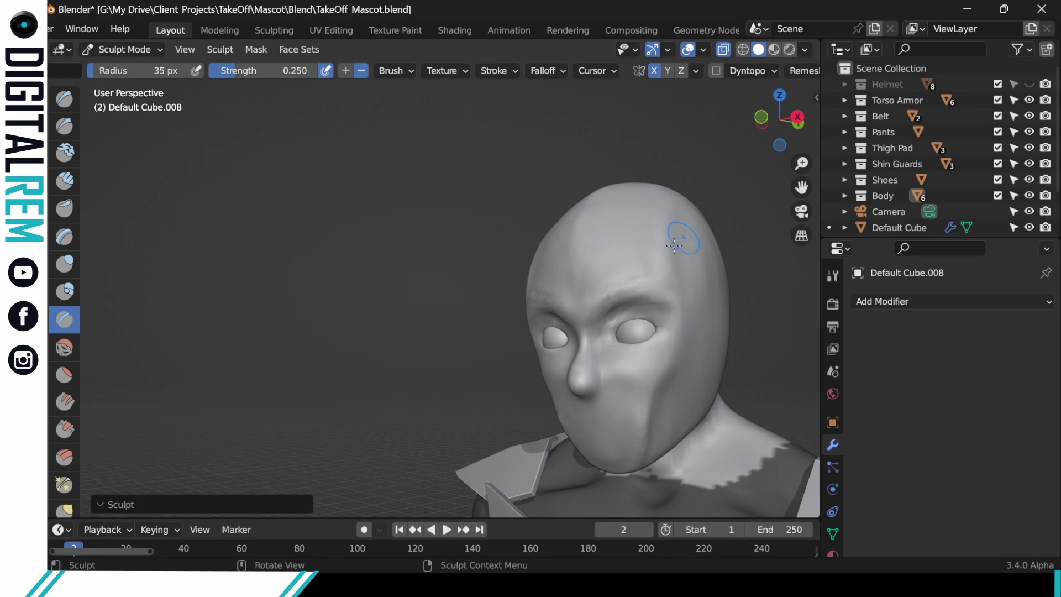
middle_click_drag(675, 225, 642, 338)
key("ctrl+z")
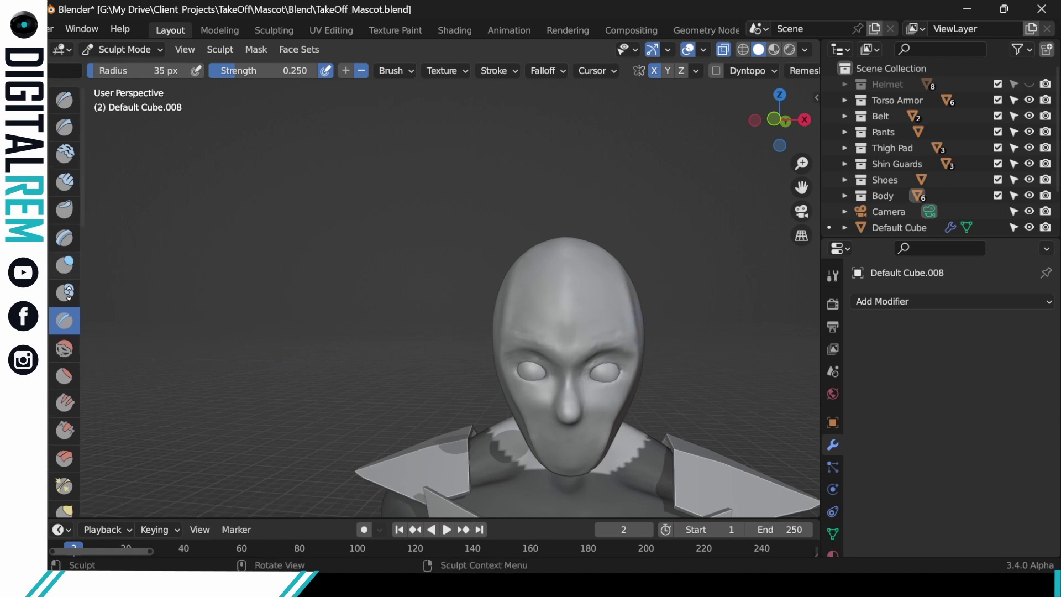
Step: Scrape the side edge of the forehead above the brow with the Multi-plane Scrape brush at 35 px radius
scroll(69, 375, "down", 1)
left_click(66, 448)
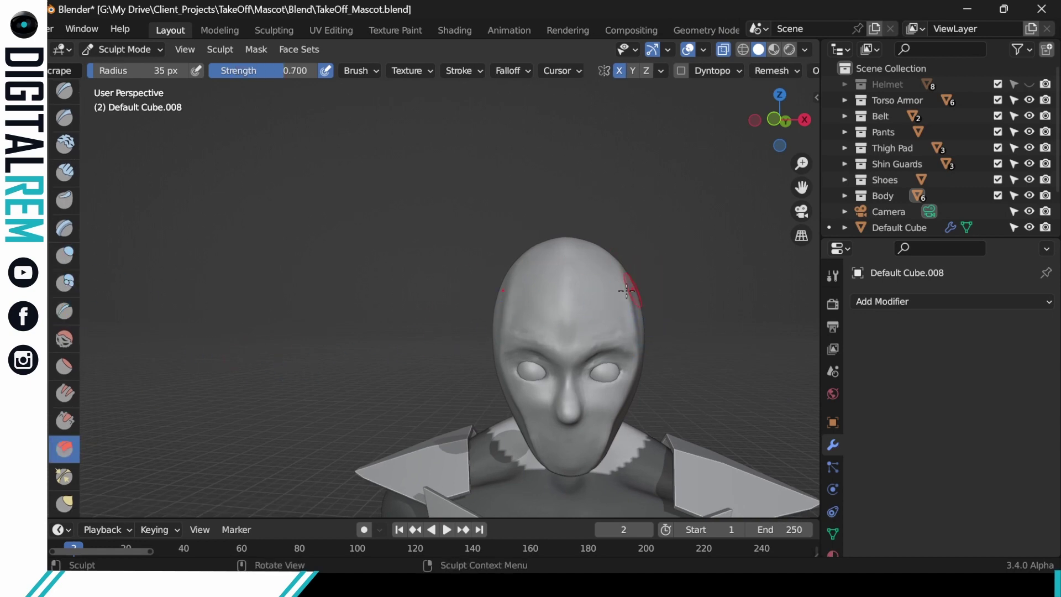
left_click_drag(626, 290, 626, 290)
middle_click_drag(626, 289, 628, 301)
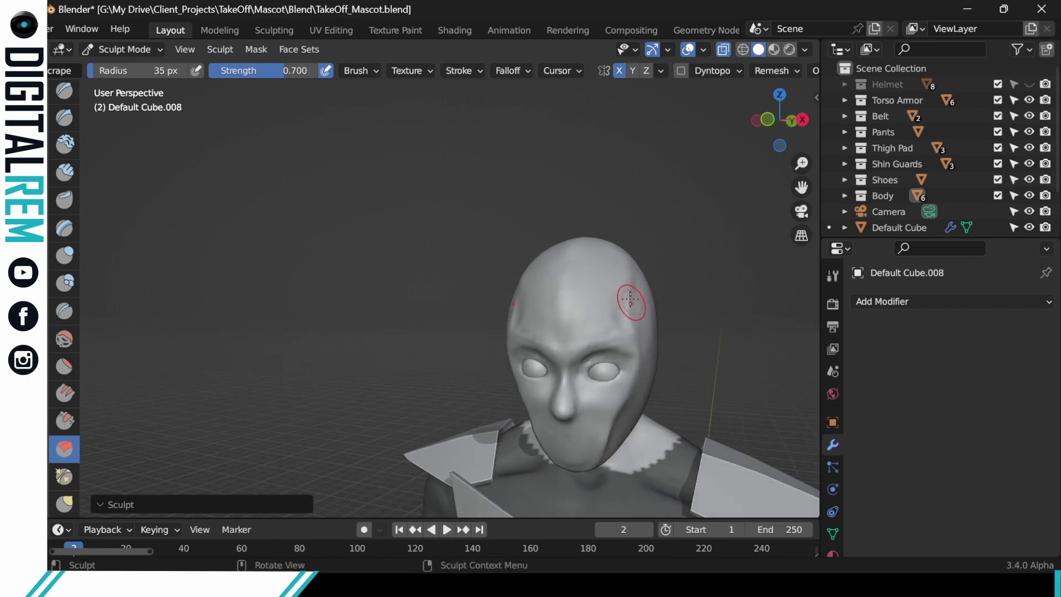
left_click_drag(623, 311, 626, 302)
mouse_move(626, 301)
middle_mouse_down()
mouse_move(688, 251)
mouse_move(724, 257)
mouse_move(697, 254)
middle_mouse_up()
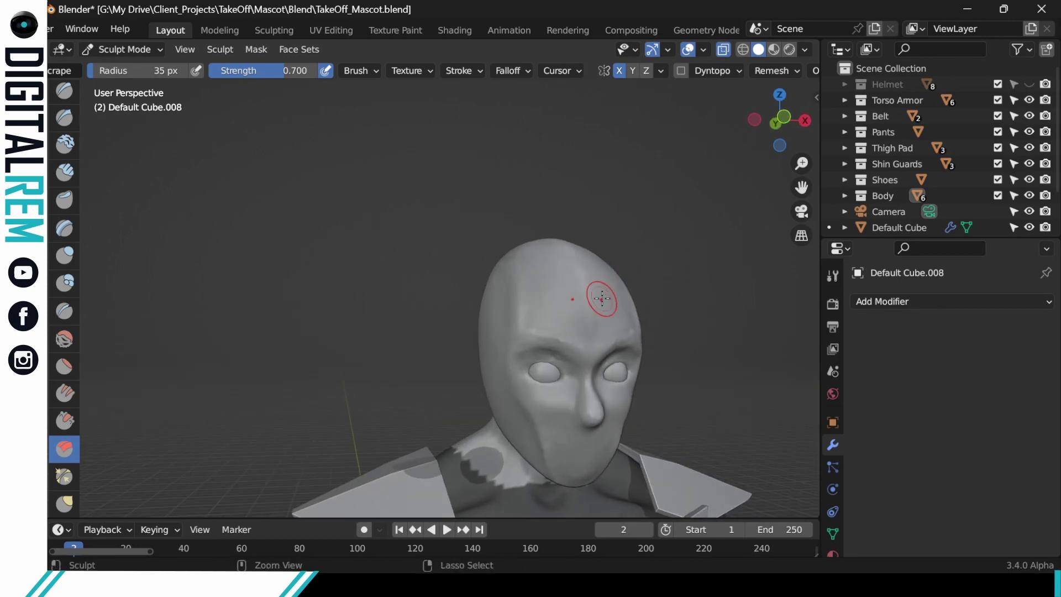
Step: Try the Draw Sharp brush at 35 px radius along the side edge of the forehead and undo the stroke
scroll(66, 431, "down", 1)
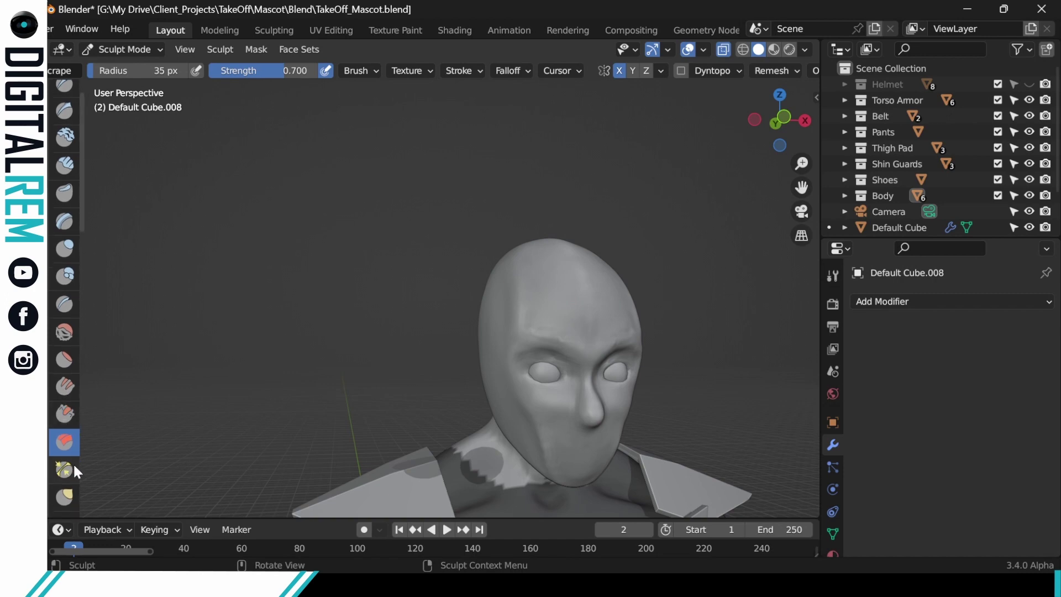
scroll(67, 459, "down", 3)
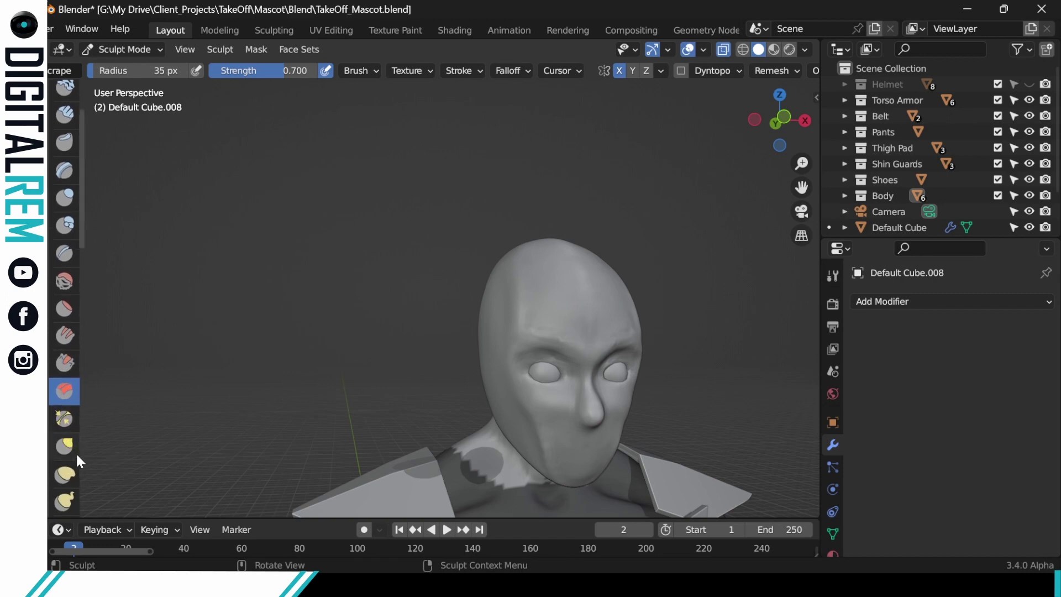
scroll(67, 381, "up", 3)
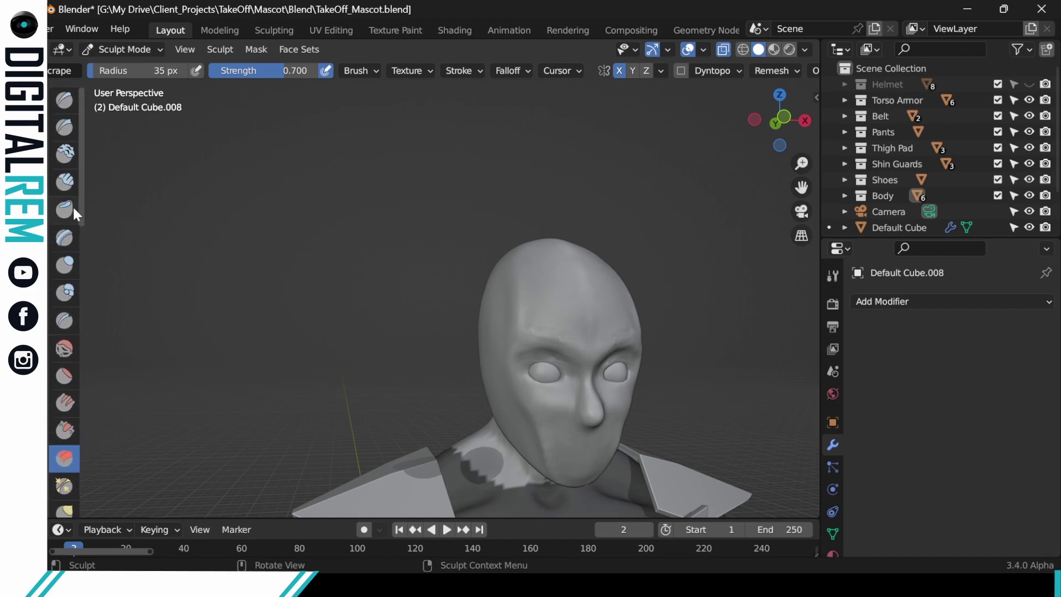
scroll(74, 124, "down", 1)
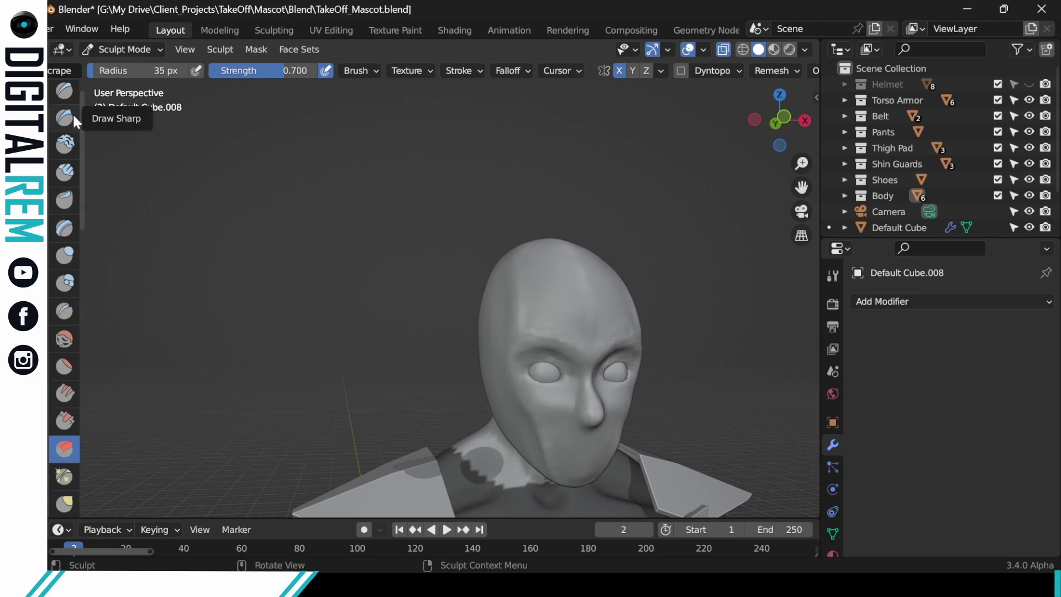
scroll(72, 138, "up", 1)
left_click(64, 127)
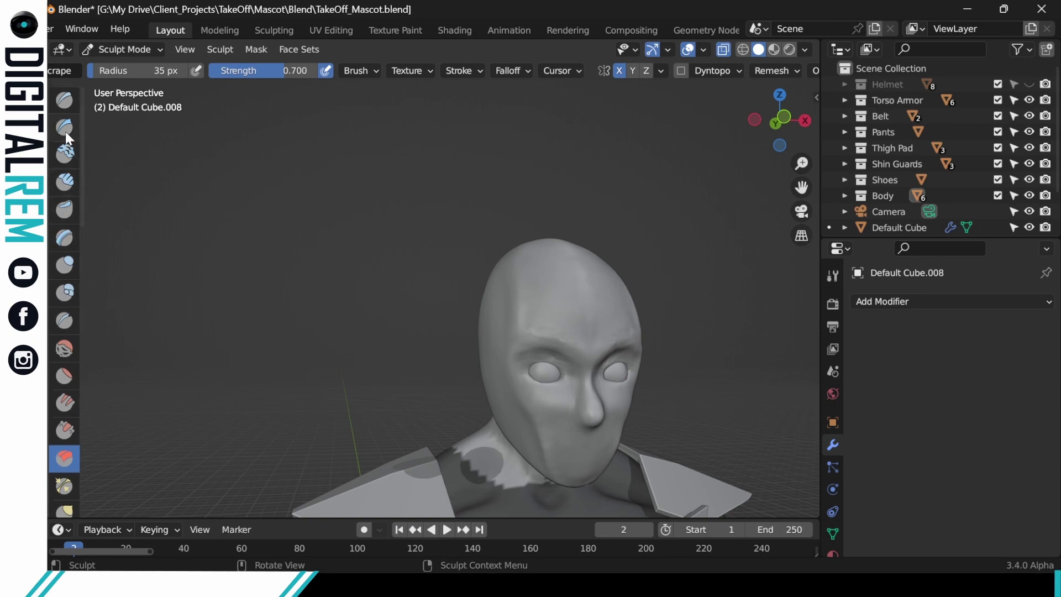
left_click_drag(523, 297, 529, 337)
mouse_move(599, 271)
middle_mouse_down()
mouse_move(613, 244)
mouse_move(549, 291)
mouse_move(549, 243)
mouse_move(599, 253)
middle_mouse_up()
middle_click_drag(645, 281, 592, 296)
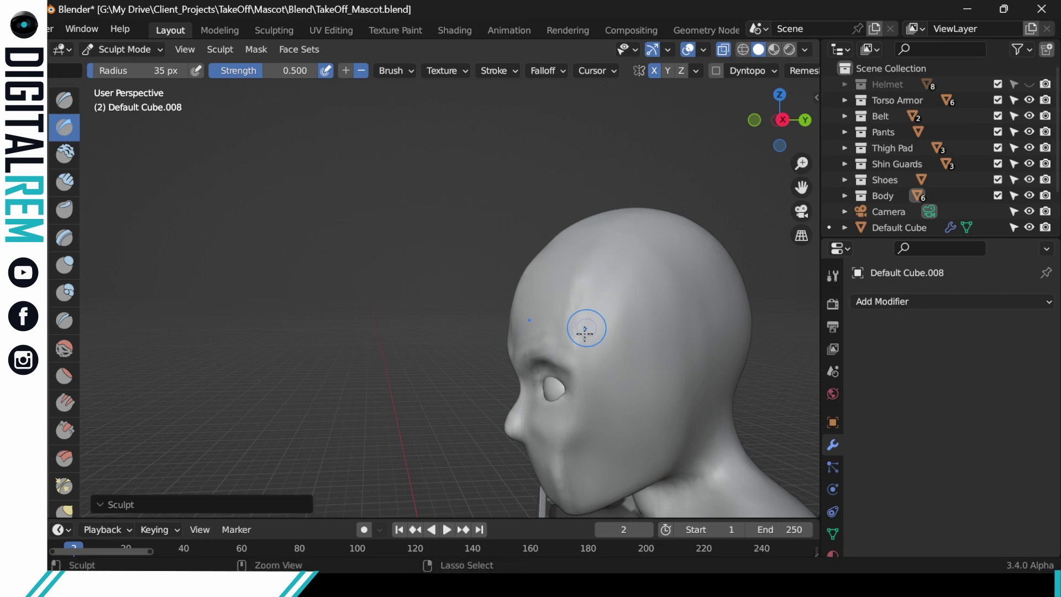
key("ctrl+z")
left_click_drag(571, 352, 606, 239)
middle_click_drag(603, 311, 670, 284)
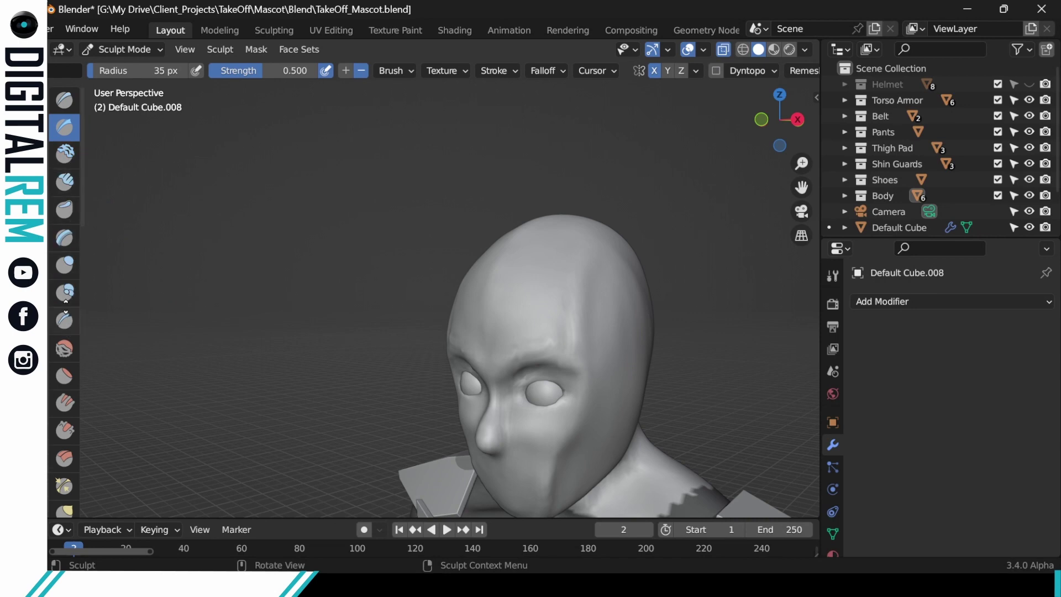
Step: Sharpen the side edge of the forehead above the outer brow with the Pinch brush at 35 px radius and 0.500 strength
scroll(68, 292, "down", 2)
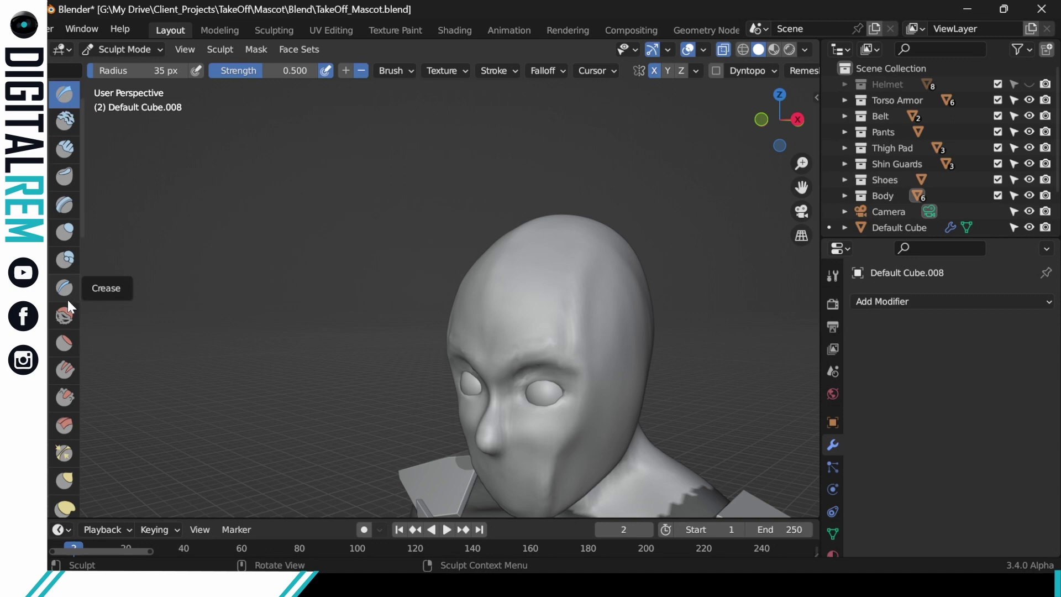
left_click(65, 453)
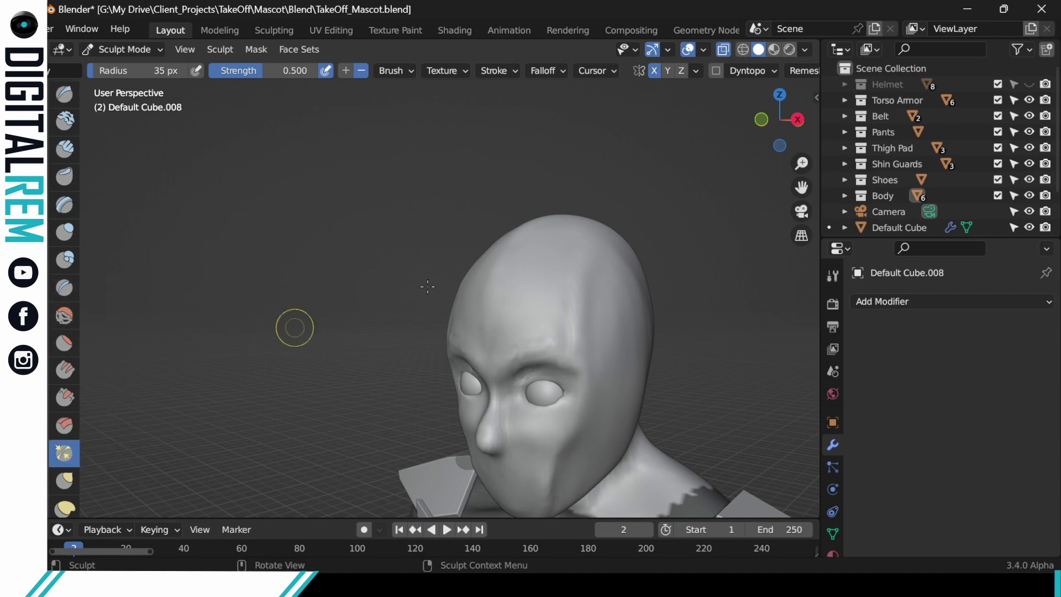
left_click_drag(581, 332, 574, 341)
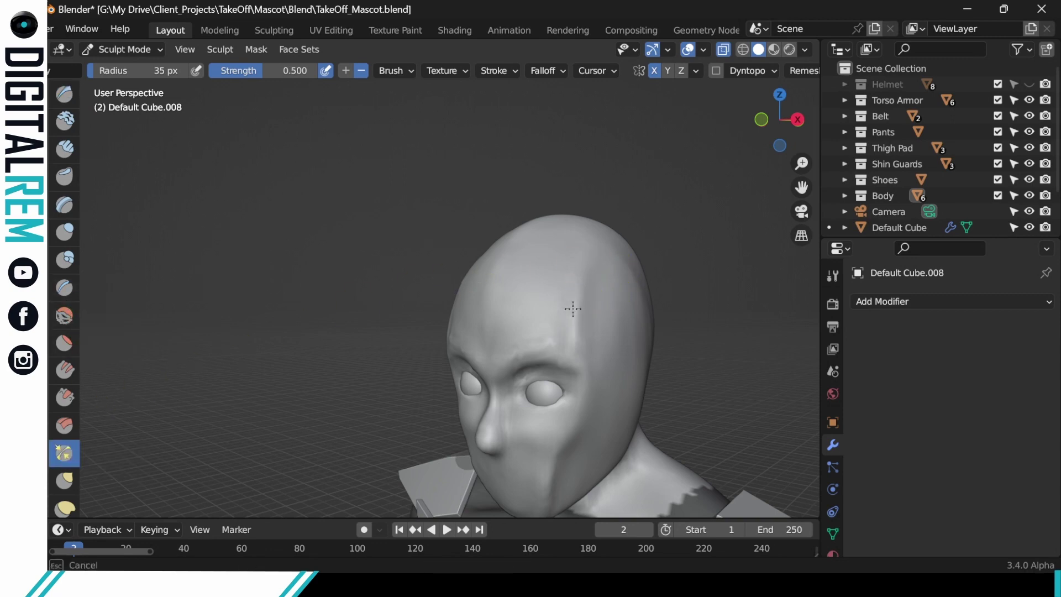
left_click_drag(575, 287, 574, 343)
Step: Pinch the brow ridges into crisp edges from the nose bridge outward above both eyes
middle_click_drag(592, 304, 627, 275)
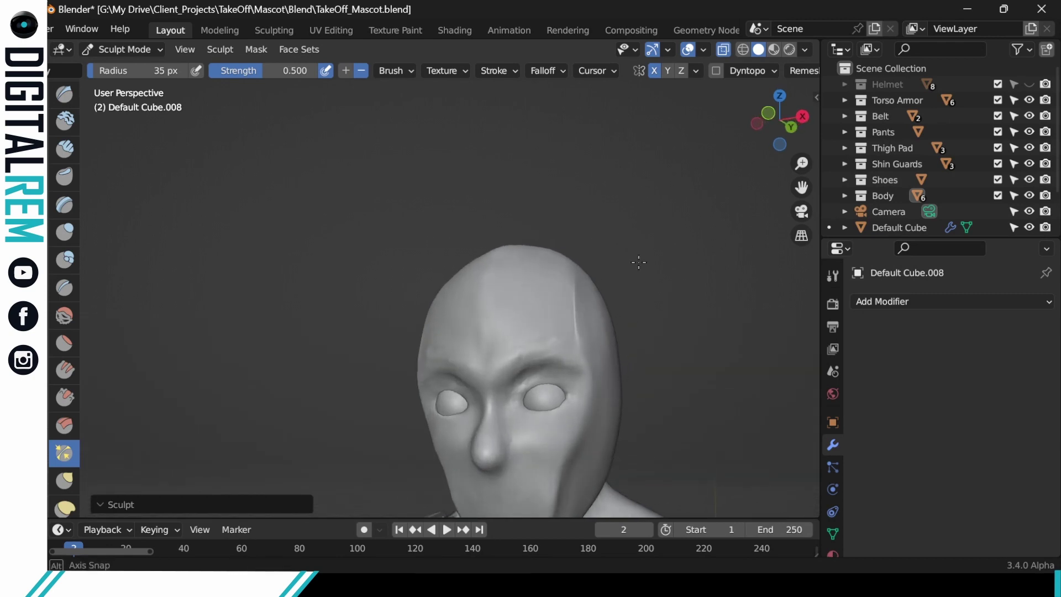
mouse_move(504, 331)
left_mouse_down()
mouse_move(485, 356)
mouse_move(540, 347)
left_mouse_up()
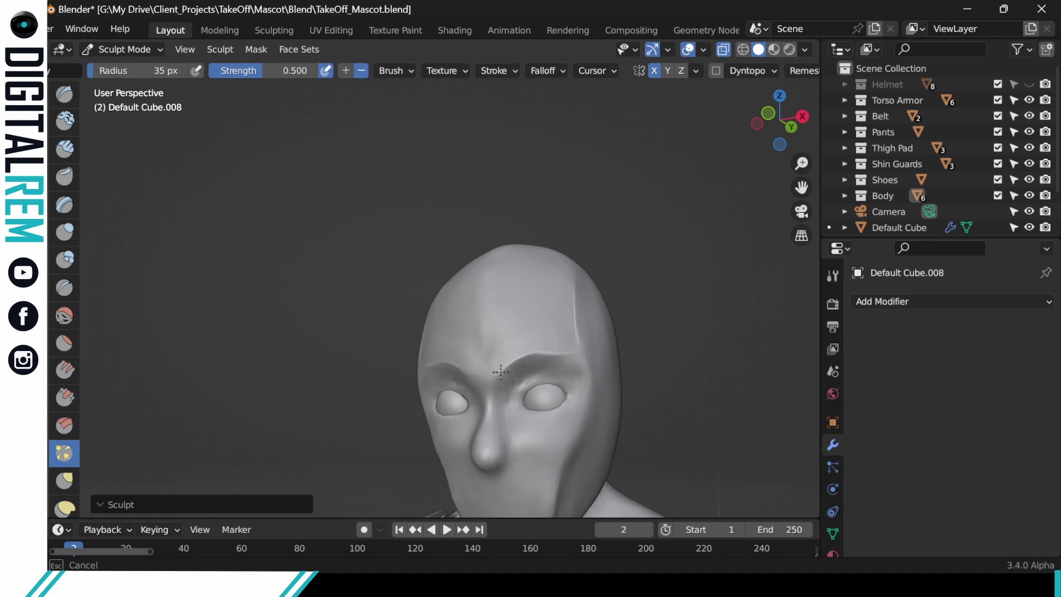
left_click_drag(501, 372, 530, 349)
mouse_move(577, 310)
middle_mouse_down()
mouse_move(611, 325)
mouse_move(577, 298)
middle_mouse_up()
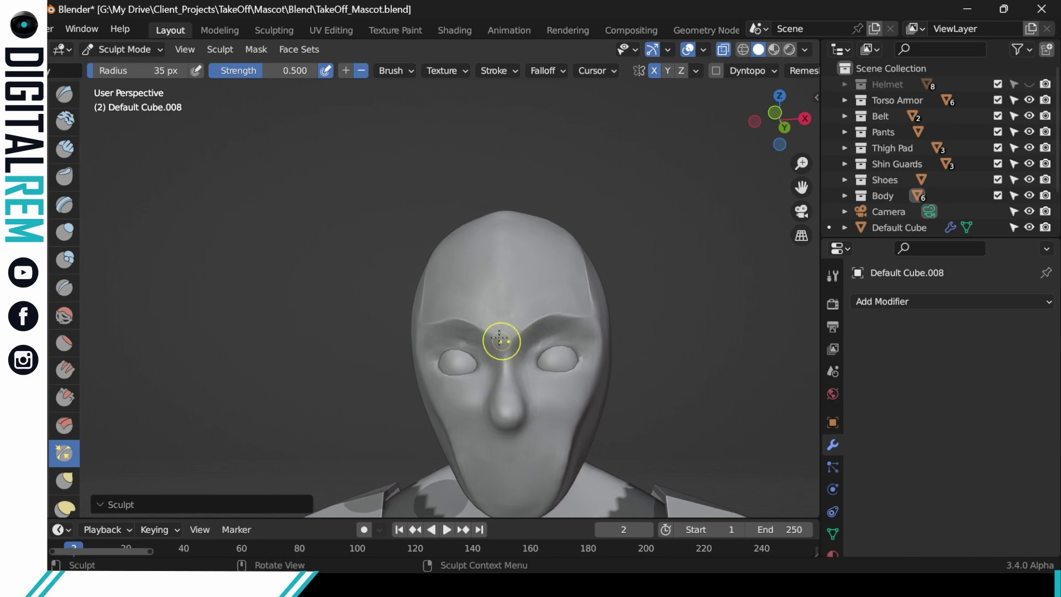
left_click_drag(499, 338, 503, 333)
left_click_drag(425, 332, 427, 331)
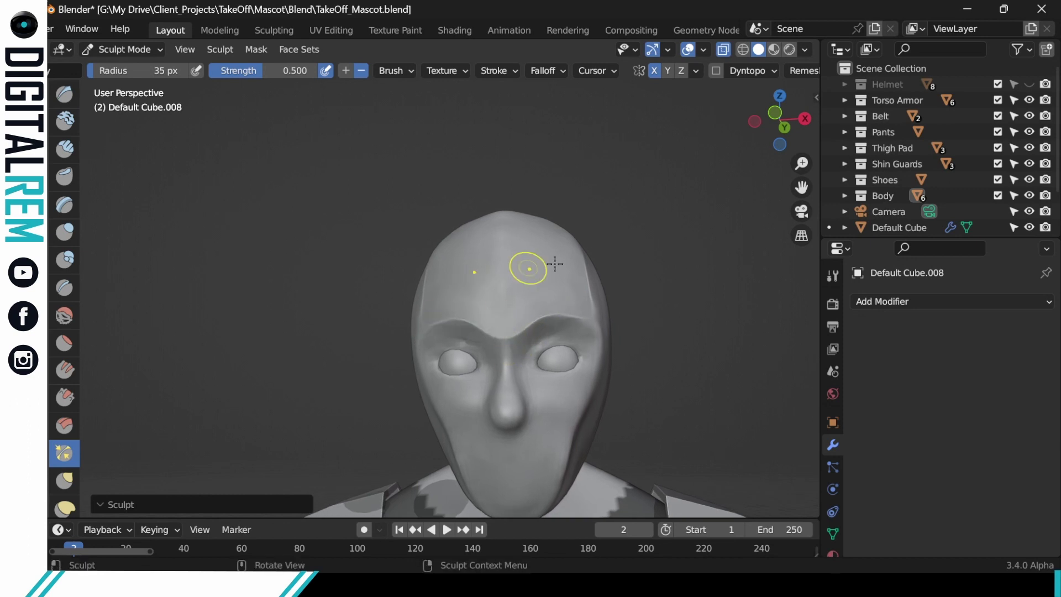
left_click_drag(527, 358, 557, 330)
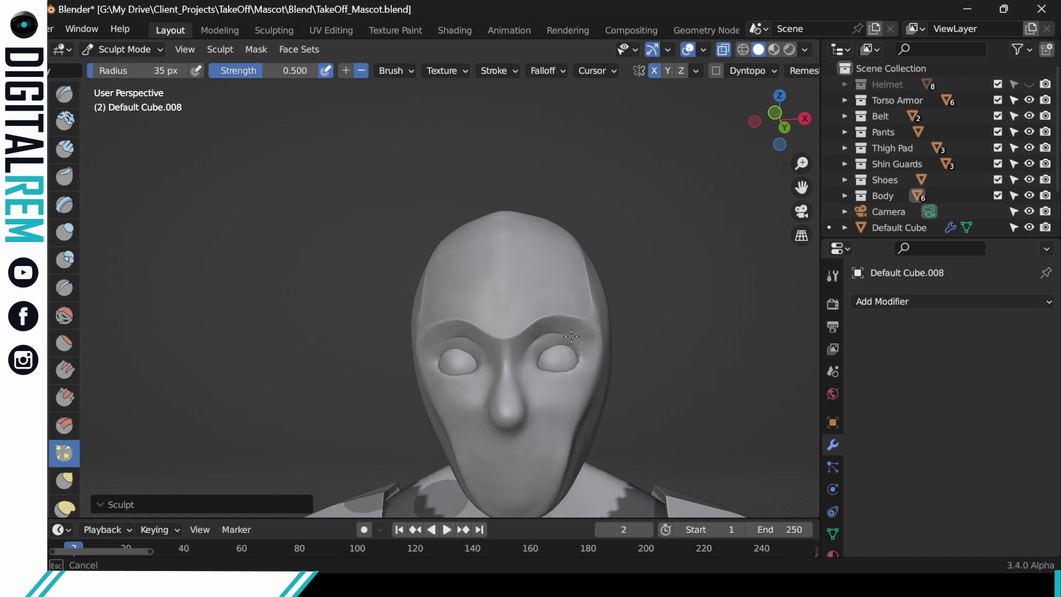
left_click_drag(560, 329, 561, 331)
Step: Pinch the side edge of the face from the forehead past the outer brow corner and down to the cheek
middle_click_drag(601, 334, 559, 360)
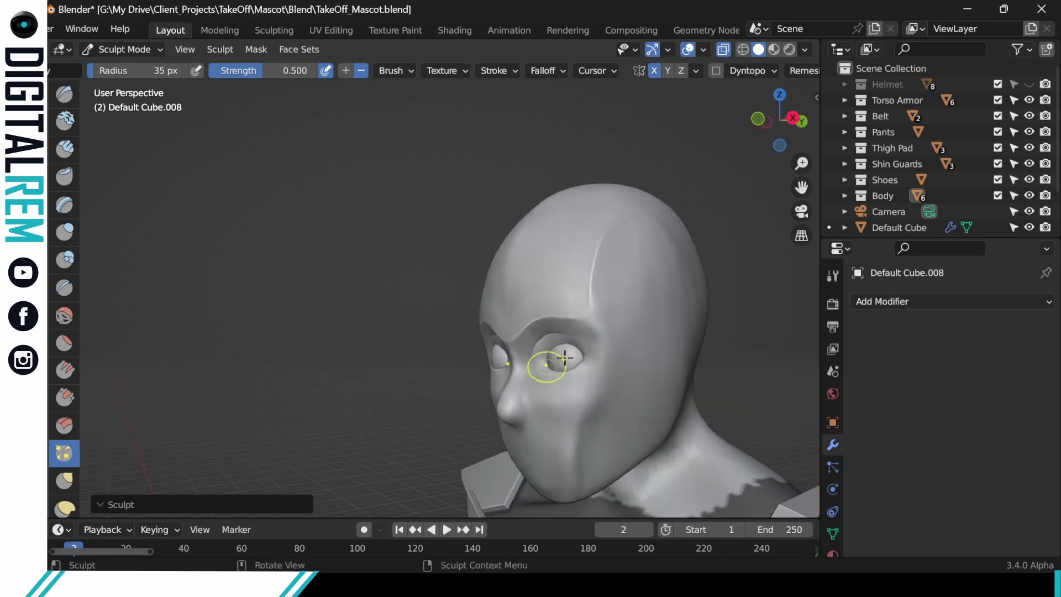
left_click_drag(574, 418, 584, 399)
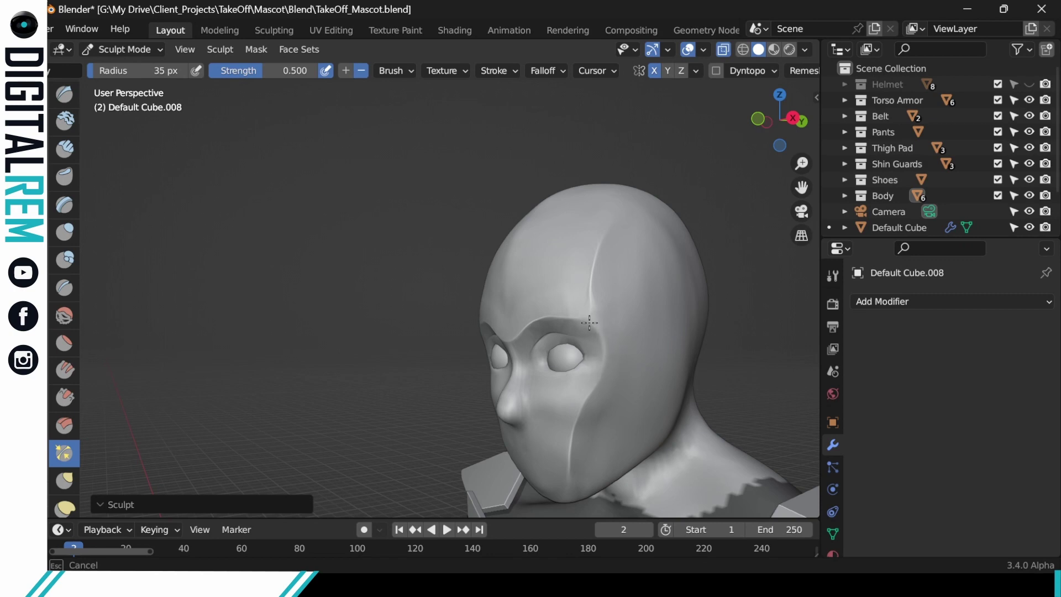
mouse_move(597, 394)
left_mouse_down()
mouse_move(590, 260)
mouse_move(603, 237)
left_mouse_up()
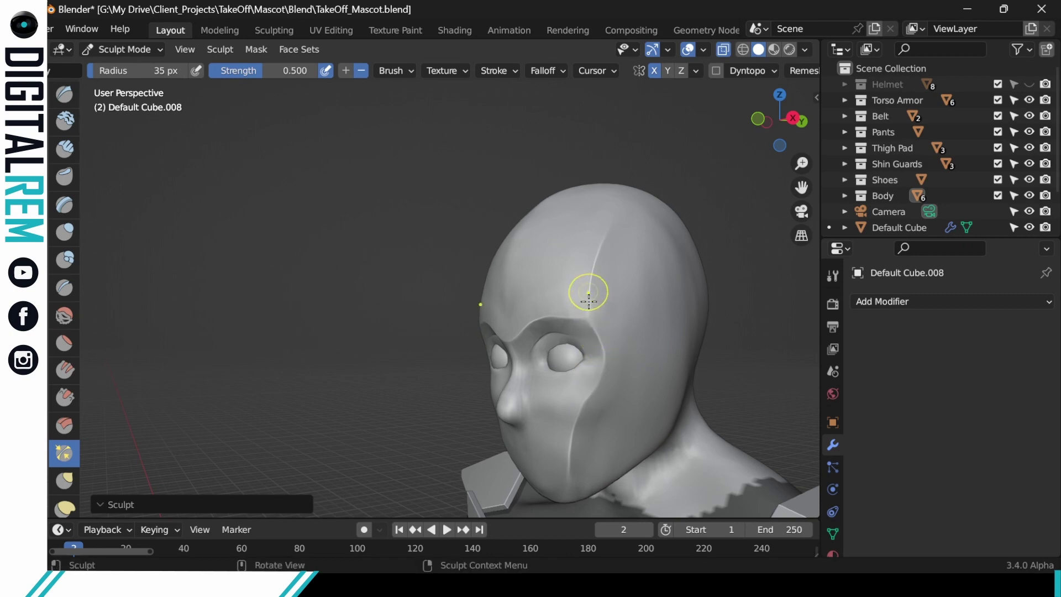
mouse_move(588, 295)
left_mouse_down()
mouse_move(602, 375)
mouse_move(590, 333)
left_mouse_up()
mouse_move(590, 404)
left_mouse_down()
mouse_move(574, 474)
mouse_move(596, 388)
left_mouse_up()
Step: Pinch the lower side edge from the cheekbone to the jaw and chin, working back up the opposite side to the brow
middle_click_drag(610, 356, 639, 251, "shift")
left_click_drag(605, 343, 587, 400)
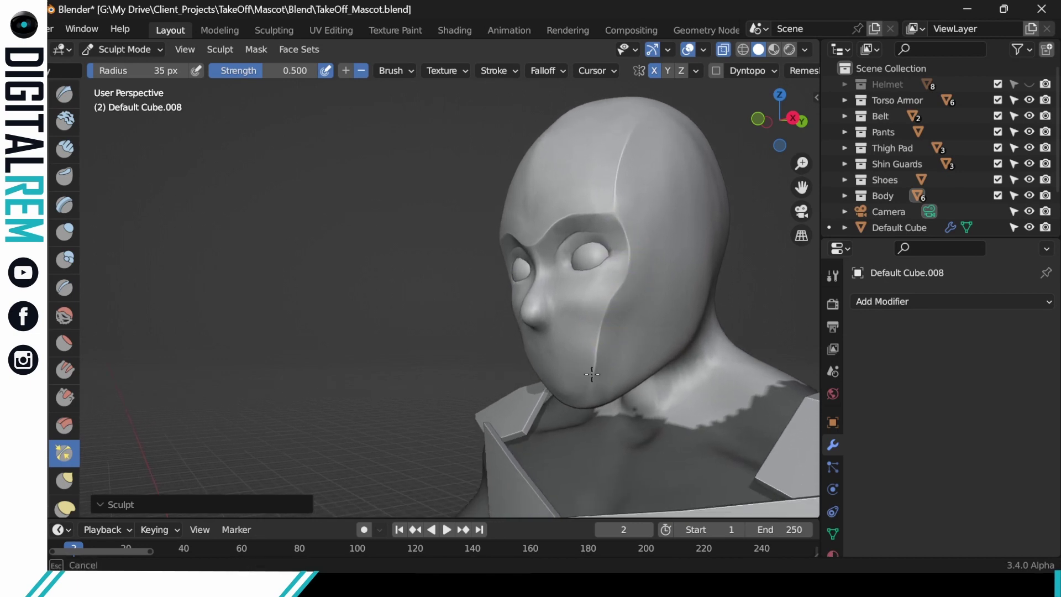
middle_click_drag(582, 401, 580, 398)
mouse_move(581, 398)
left_mouse_down()
mouse_move(567, 414)
mouse_move(585, 401)
left_mouse_up()
middle_click_drag(585, 402, 644, 362)
left_click_drag(562, 406, 585, 381)
left_click_drag(532, 358, 485, 280)
mouse_move(482, 276)
left_mouse_down()
mouse_move(475, 194)
mouse_move(494, 215)
left_mouse_up()
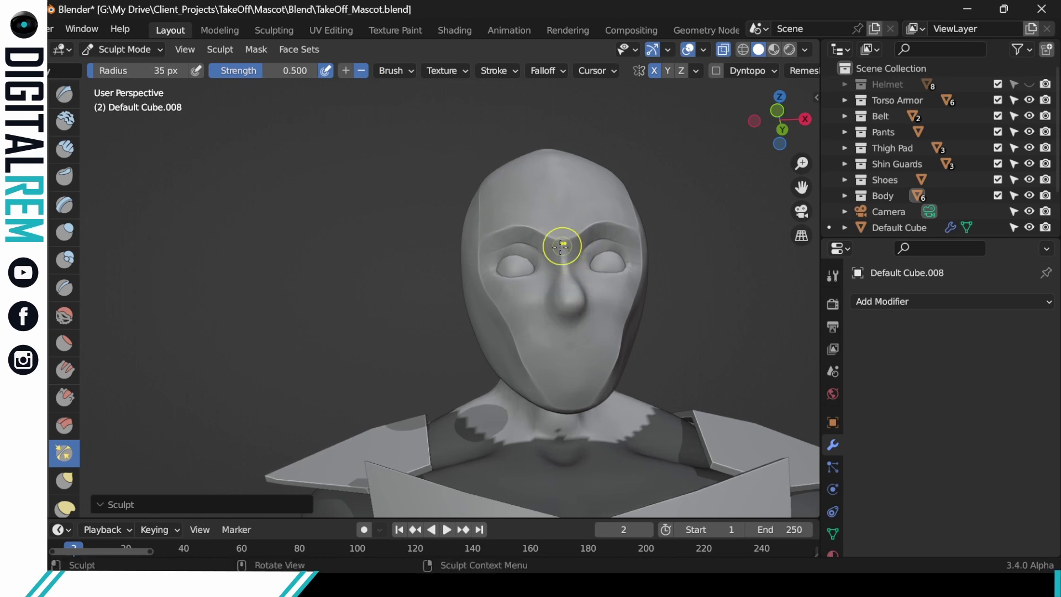
Step: Pinch the edge at the outer corner of the brow and down beside the eye
middle_click_drag(610, 257, 652, 281)
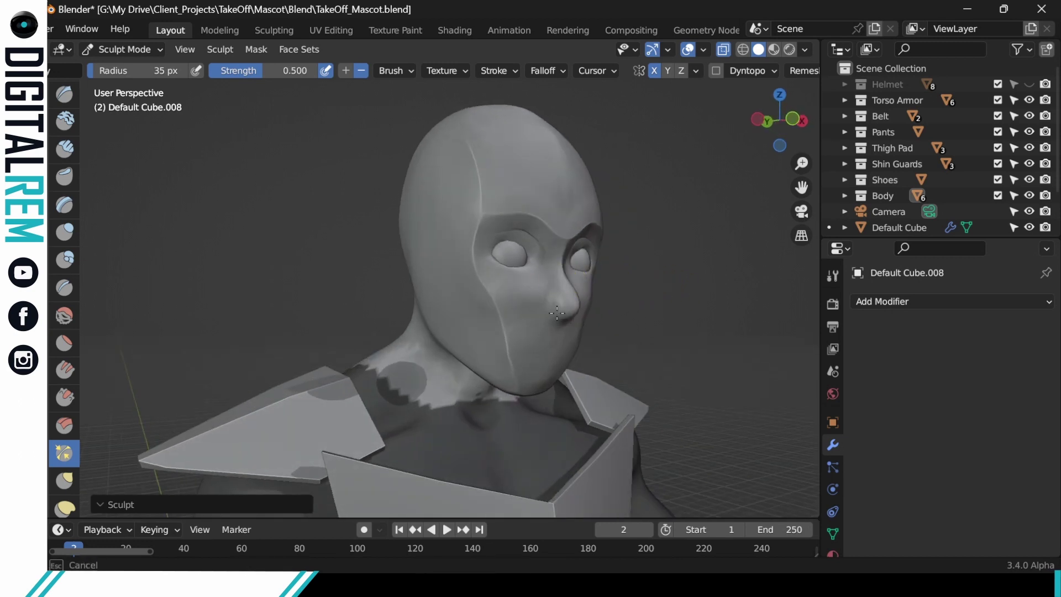
middle_click_drag(559, 291, 602, 285)
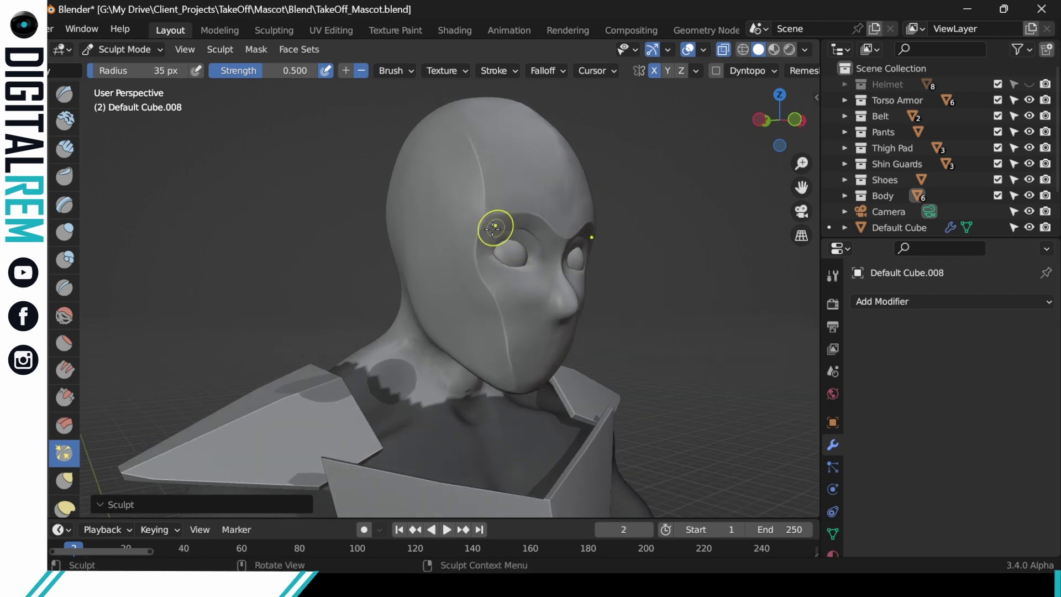
left_click_drag(495, 228, 513, 280)
mouse_move(528, 281)
middle_mouse_down()
mouse_move(590, 233)
mouse_move(627, 228)
middle_mouse_up()
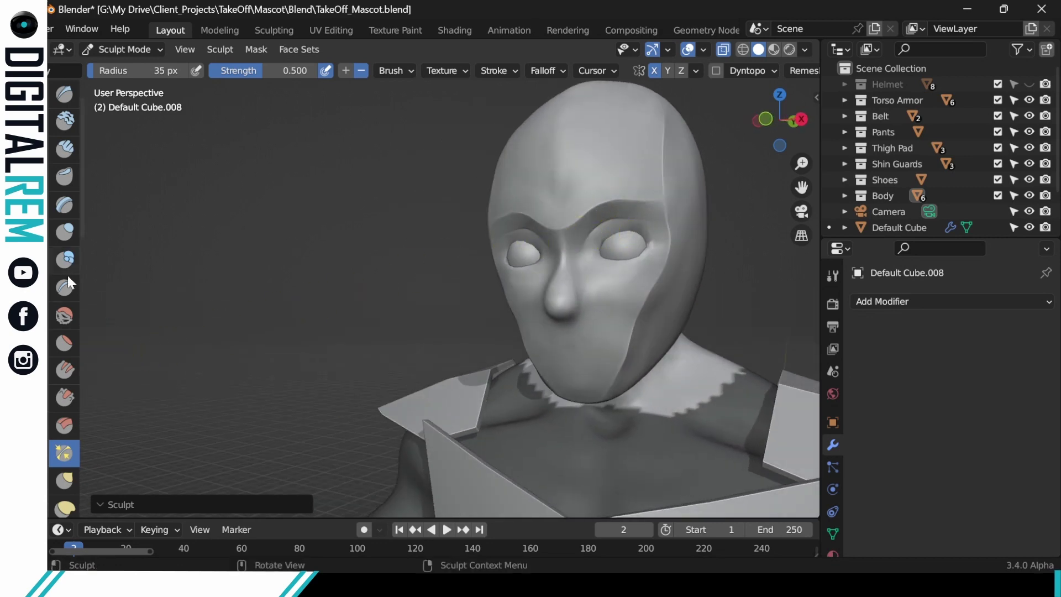
Step: Smooth the upper eye socket below the brow ridge with the Smooth brush at 51 px radius and 0.189 strength
left_click(65, 315)
left_click_drag(581, 244, 597, 231)
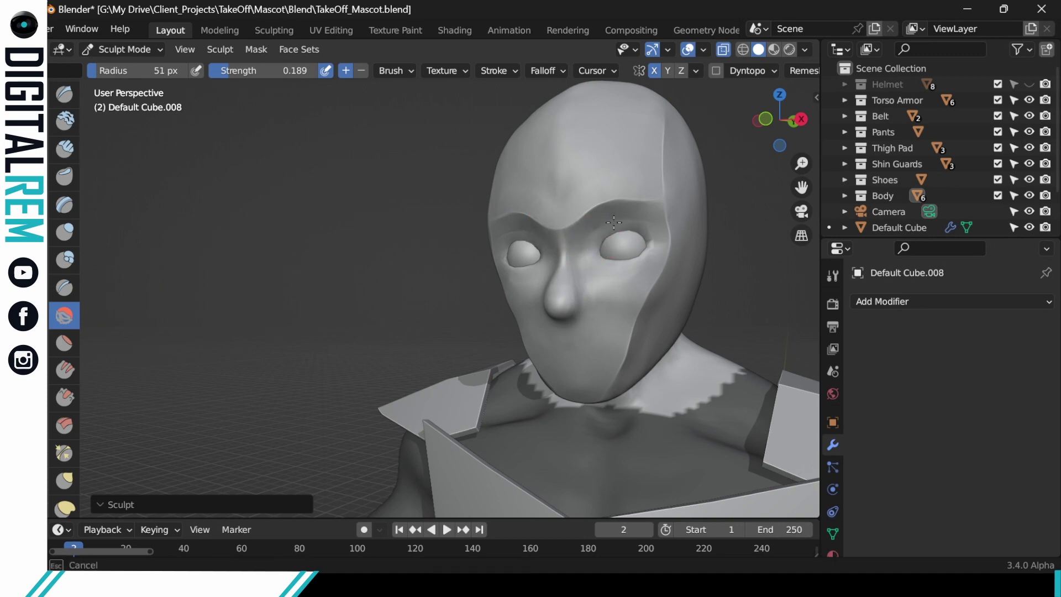
mouse_move(631, 219)
left_mouse_down()
mouse_move(606, 220)
mouse_move(619, 216)
left_mouse_up()
mouse_move(659, 210)
middle_mouse_down()
mouse_move(637, 213)
mouse_move(606, 298)
mouse_move(727, 296)
mouse_move(735, 307)
mouse_move(687, 283)
middle_mouse_up()
middle_click_drag(654, 229, 651, 248, "ctrl")
scroll(651, 248, "up", 3)
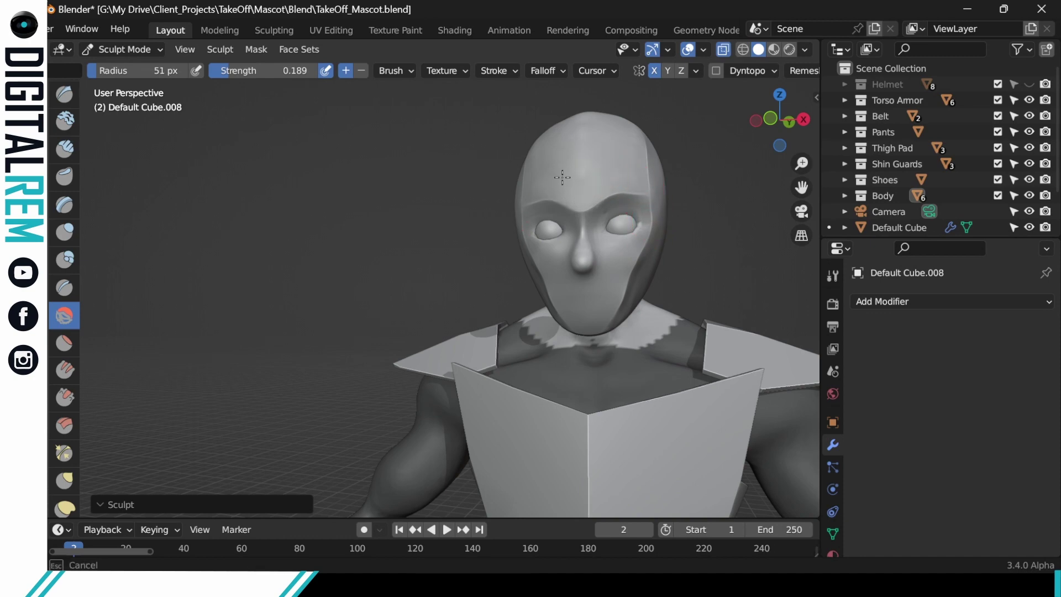
Step: Smooth the surface of the forehead and the top of the head from several angles
mouse_move(541, 153)
middle_mouse_down()
mouse_move(558, 166)
mouse_move(591, 161)
mouse_move(576, 209)
middle_mouse_up()
left_click_drag(569, 220, 570, 249)
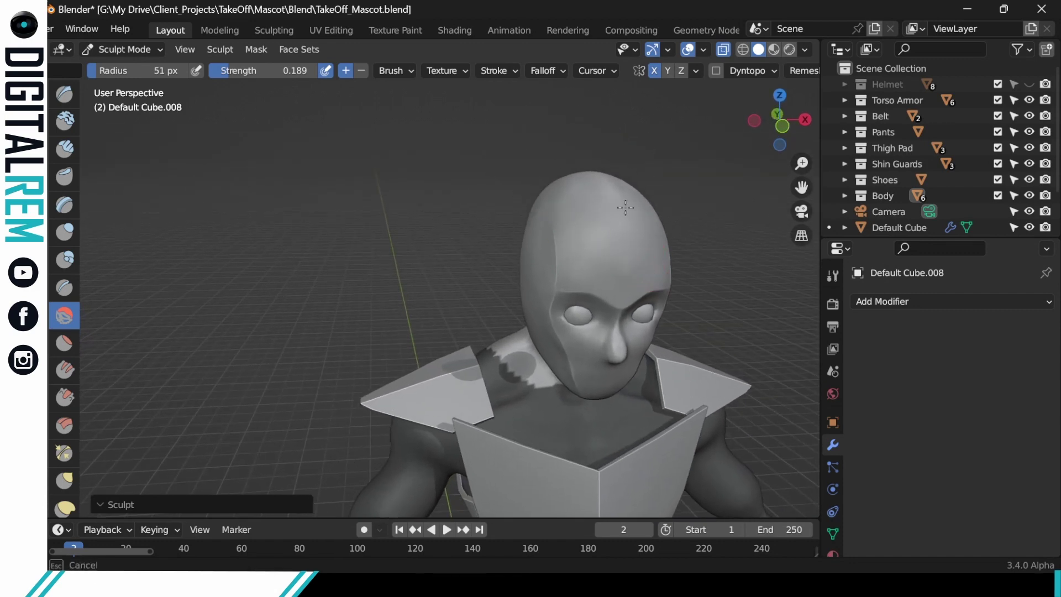
left_click_drag(618, 268, 620, 273)
middle_click_drag(634, 208, 694, 221)
mouse_move(582, 219)
left_mouse_down()
mouse_move(624, 280)
mouse_move(619, 243)
left_mouse_up()
middle_click_drag(612, 201, 553, 197)
middle_click_drag(645, 202, 573, 251, "shift")
left_click_drag(556, 258, 567, 271)
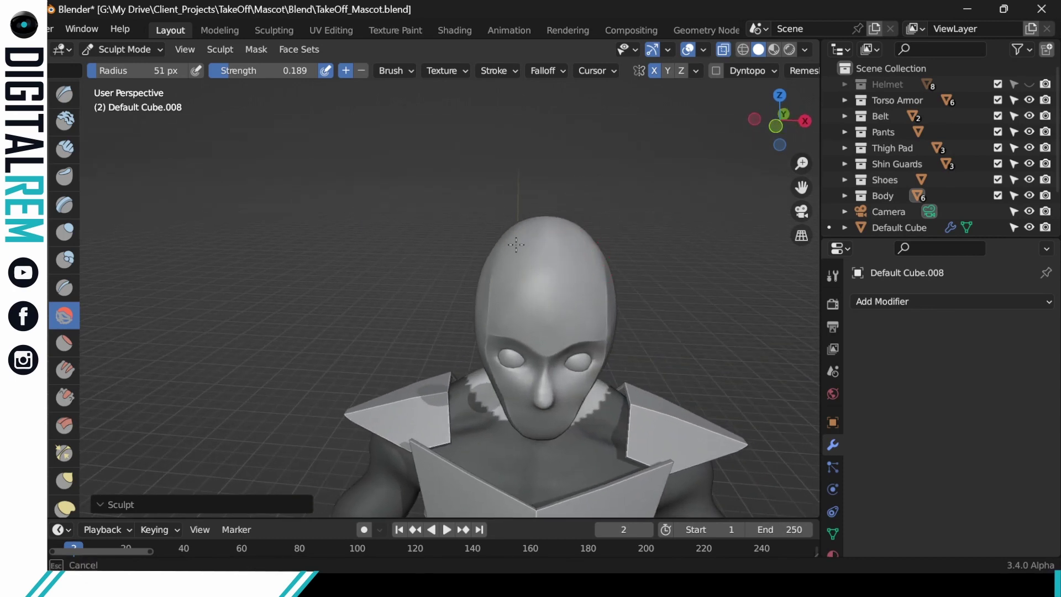
Step: Smooth the side of the head behind the face edge, from the temple down to the jaw
middle_click_drag(551, 244, 568, 237)
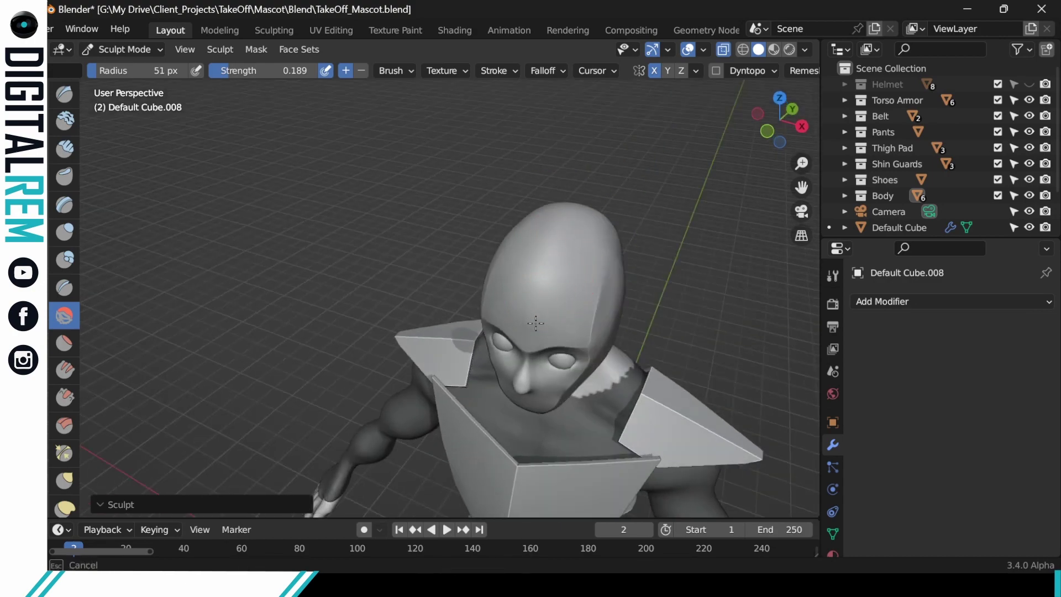
middle_click_drag(535, 312, 562, 311)
left_click_drag(592, 244, 585, 250)
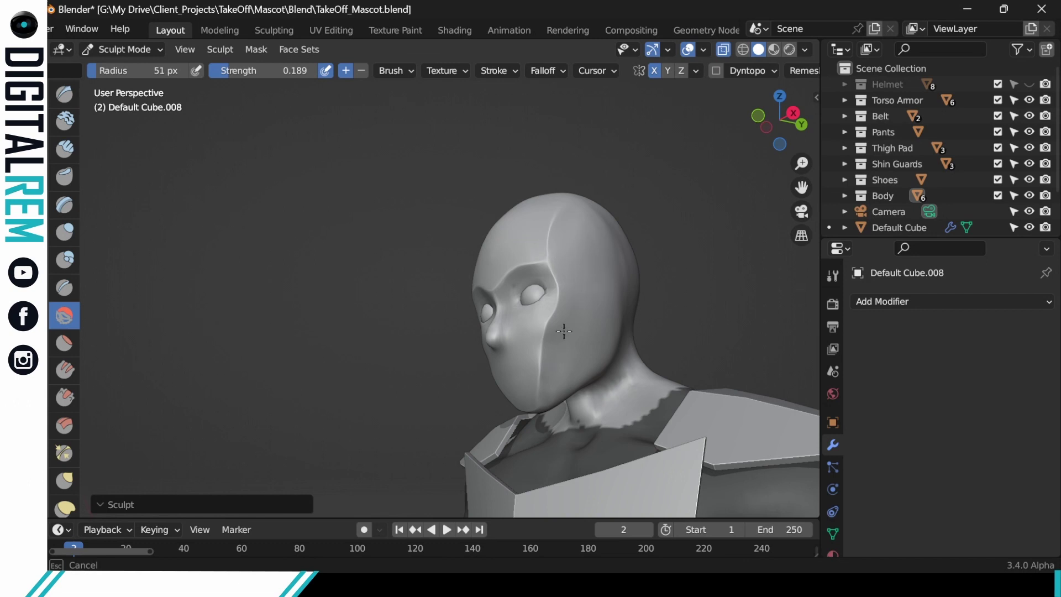
middle_click_drag(556, 385, 568, 403)
left_click_drag(568, 403, 565, 408)
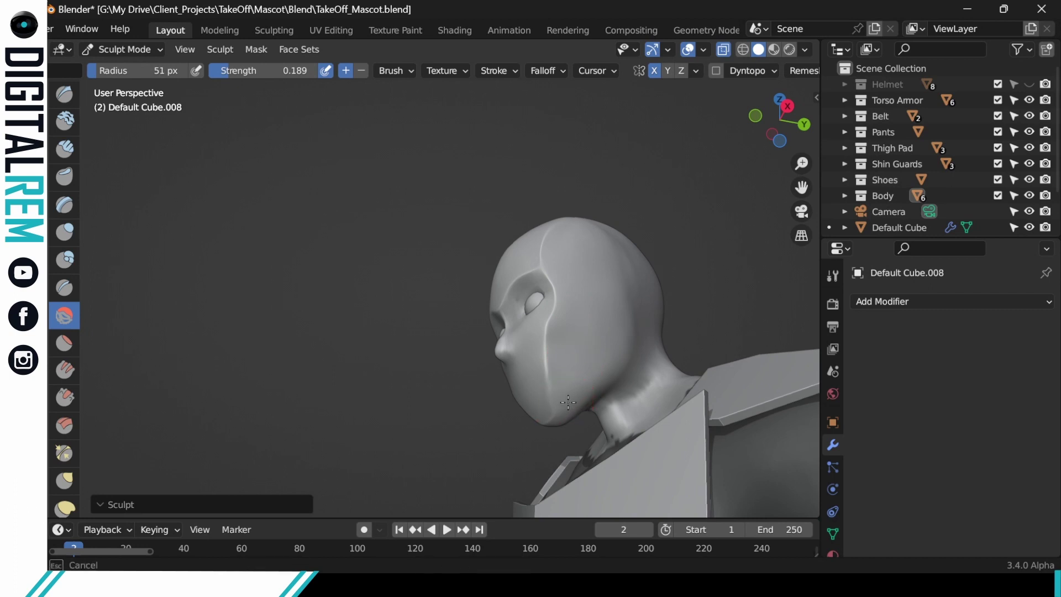
left_click_drag(575, 332, 578, 329)
Step: Smooth the cheek and temple beside the pinched face edge and blend the side of the forehead
mouse_move(599, 278)
middle_mouse_down()
mouse_move(616, 307)
mouse_move(615, 347)
mouse_move(546, 392)
middle_mouse_up()
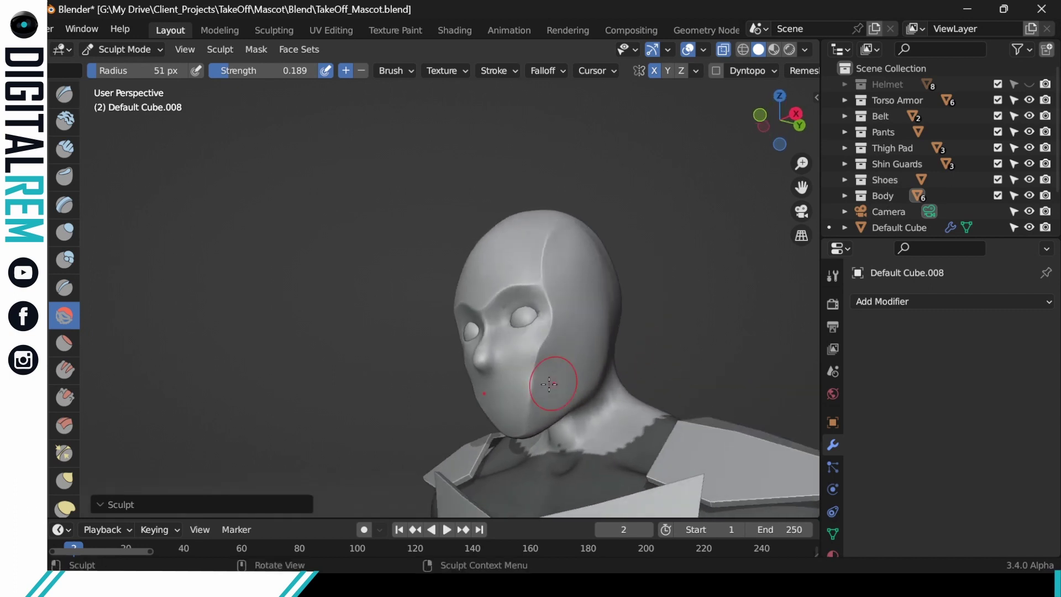
left_click_drag(546, 391, 555, 348)
mouse_move(587, 308)
middle_mouse_down()
mouse_move(669, 284)
mouse_move(611, 356)
mouse_move(594, 338)
mouse_move(586, 353)
mouse_move(561, 357)
middle_mouse_up()
left_click_drag(562, 357, 577, 340)
middle_click_drag(576, 340, 575, 336)
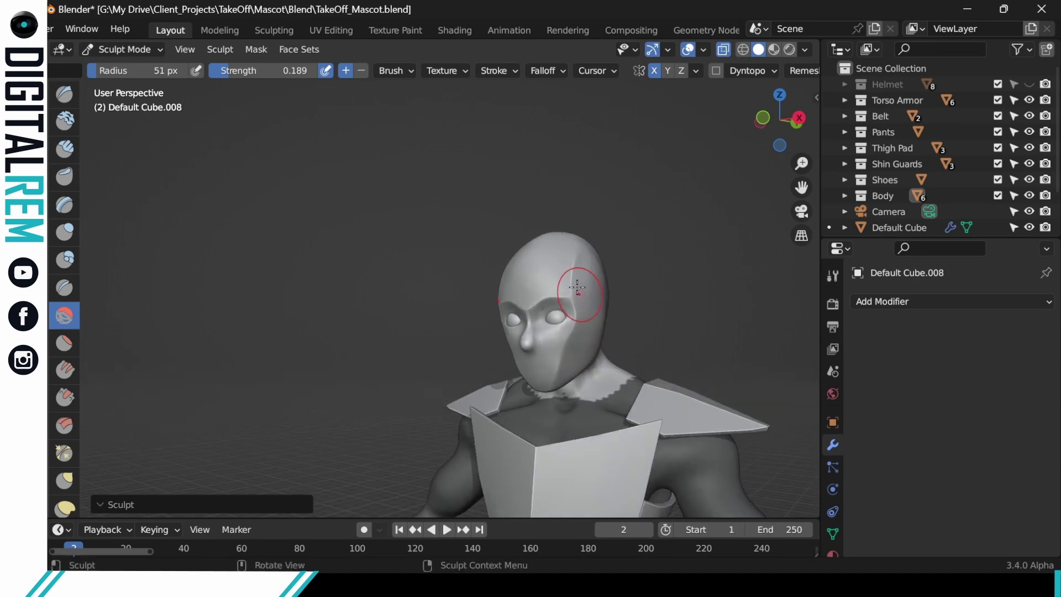
mouse_move(577, 287)
left_mouse_down()
mouse_move(578, 259)
mouse_move(569, 272)
left_mouse_up()
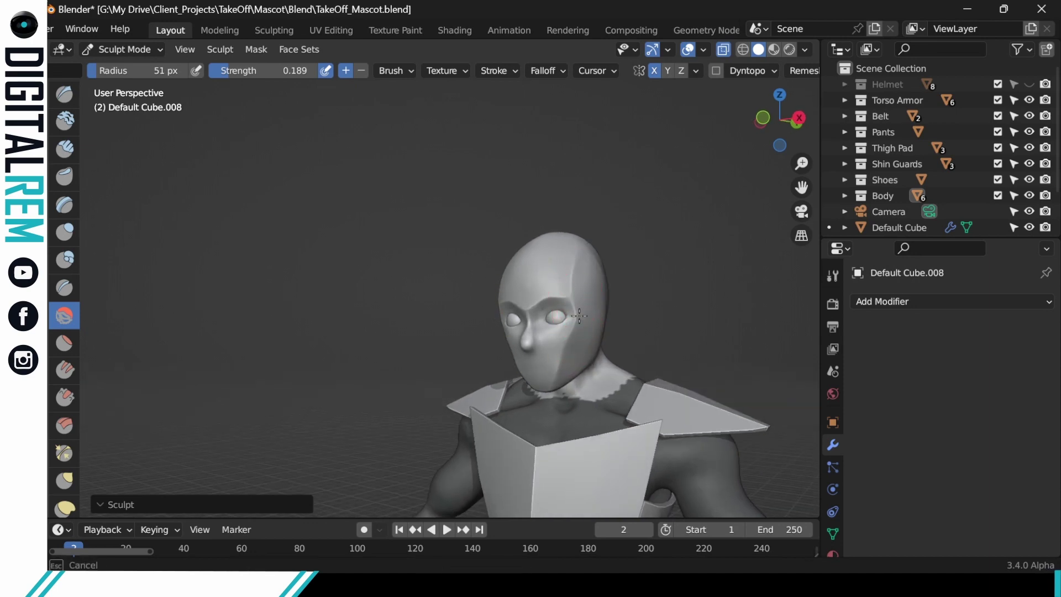
mouse_move(568, 272)
middle_mouse_down()
mouse_move(637, 272)
mouse_move(543, 288)
middle_mouse_up()
mouse_move(543, 287)
left_mouse_down()
mouse_move(565, 285)
mouse_move(529, 308)
mouse_move(568, 293)
mouse_move(579, 260)
left_mouse_up()
scroll(598, 246, "down", 4)
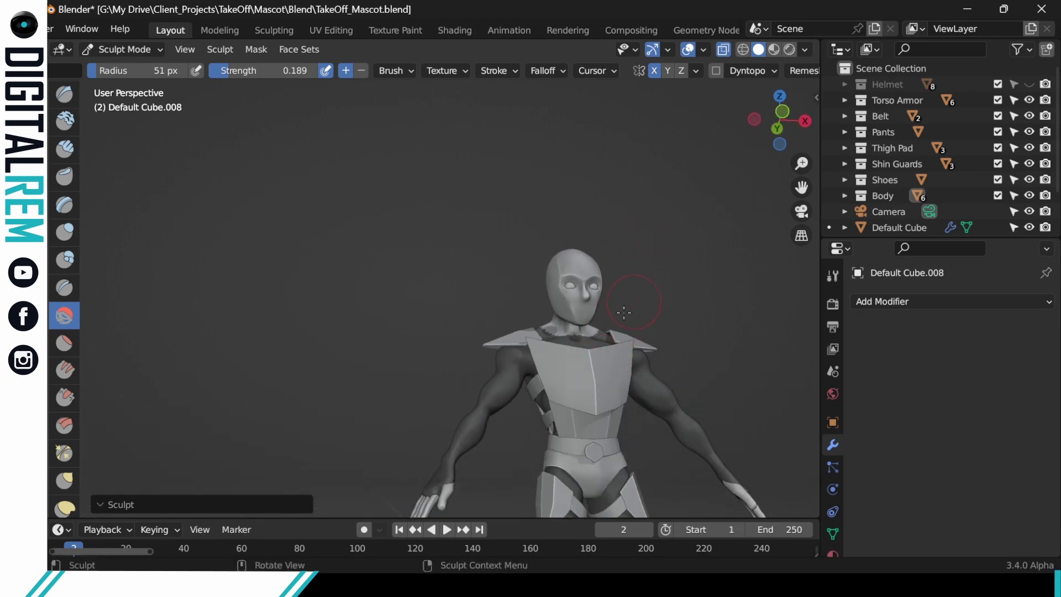
scroll(617, 297, "down", 2)
scroll(613, 300, "up", 6)
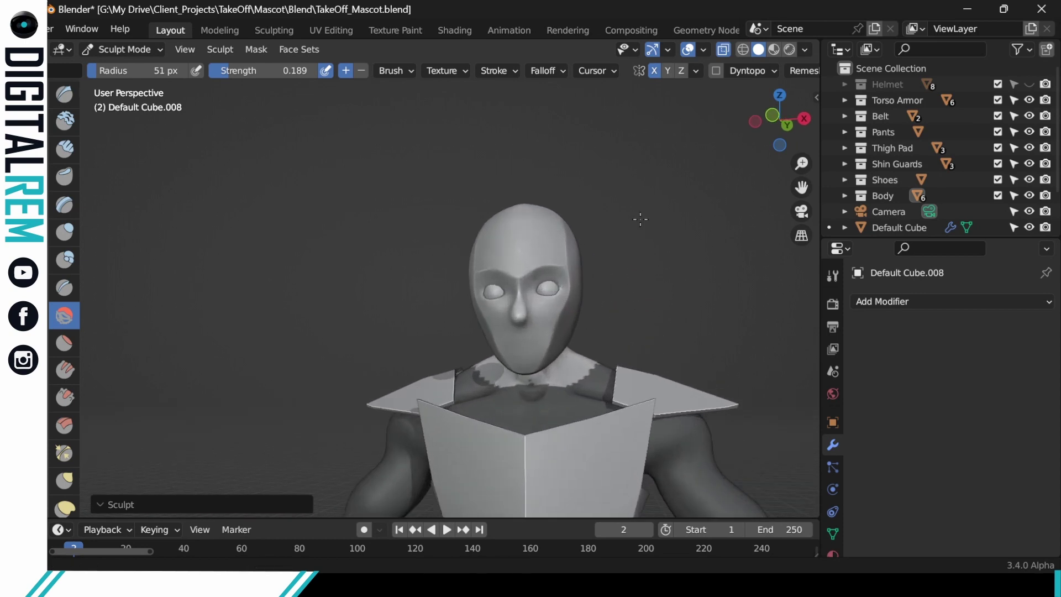
Step: Sharpen the face edge along the cheek down to the chin with the Pinch brush at 35 px radius and 0.500 strength
middle_click_drag(610, 302, 630, 279)
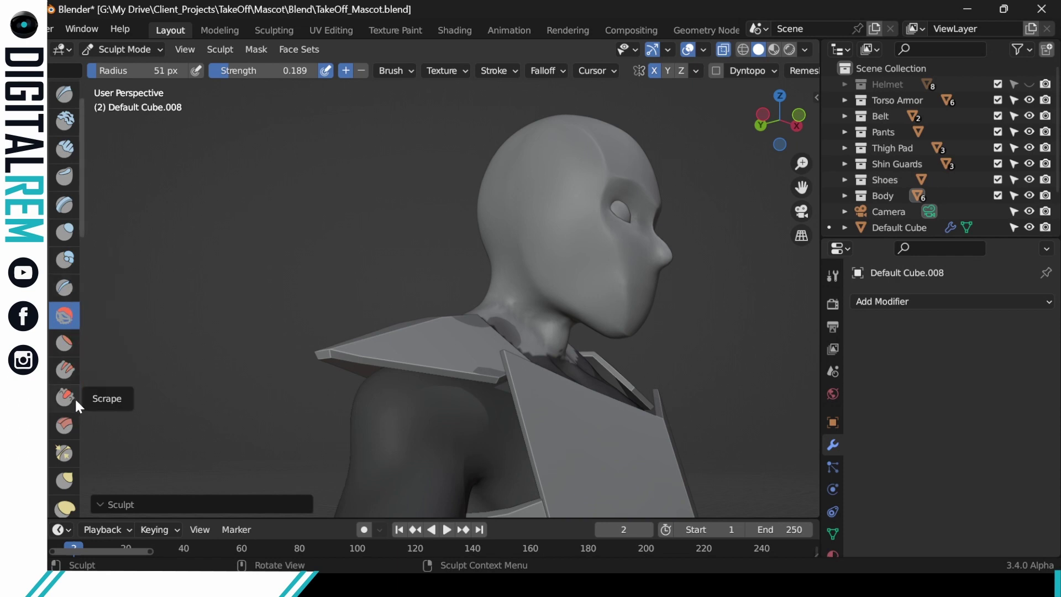
left_click(65, 452)
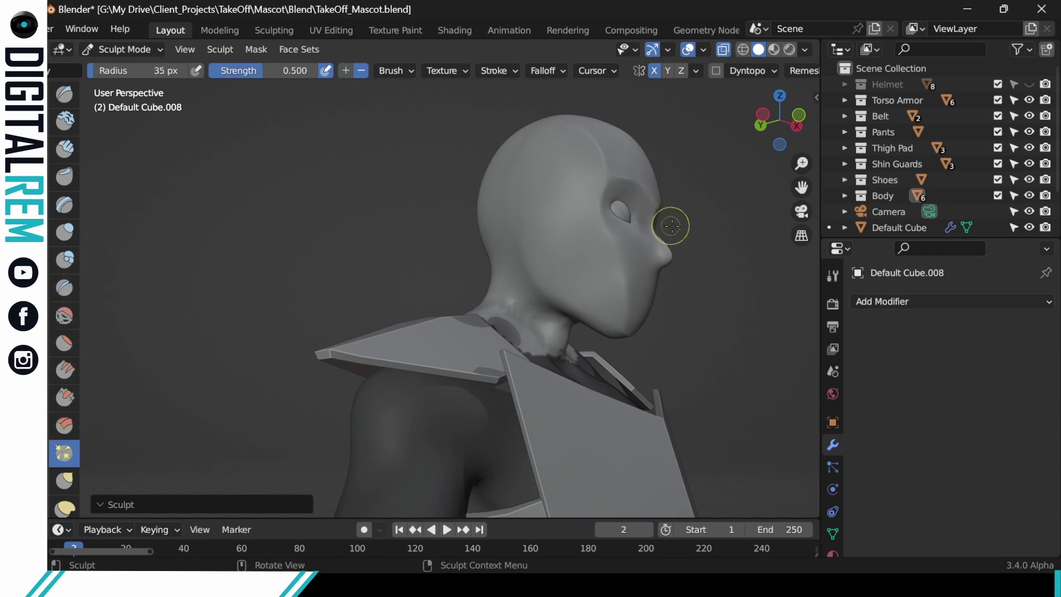
middle_click_drag(671, 225, 635, 246)
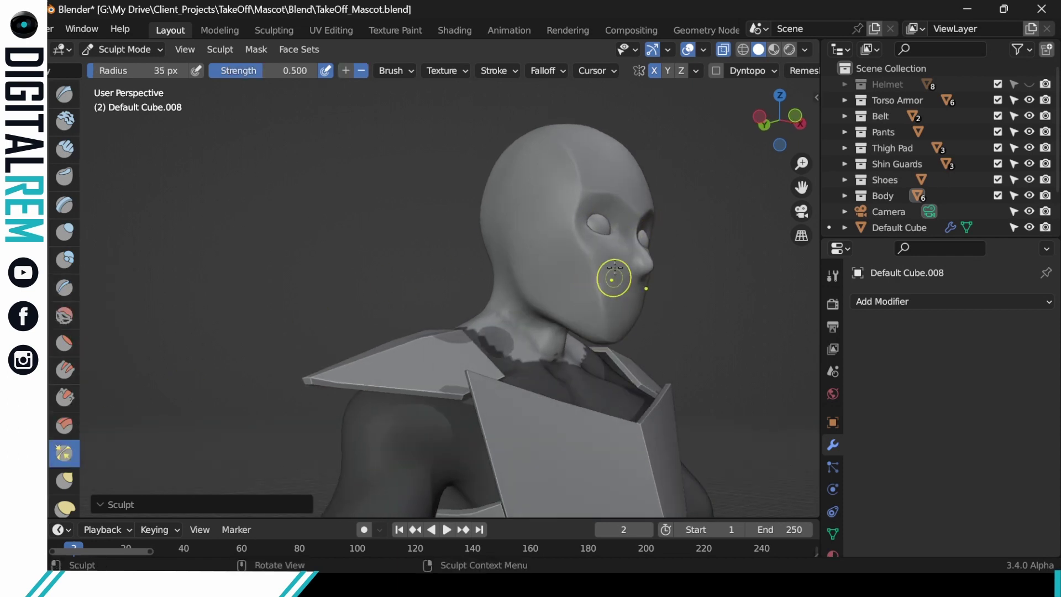
middle_click_drag(627, 264, 641, 260)
middle_click_drag(624, 224, 583, 261)
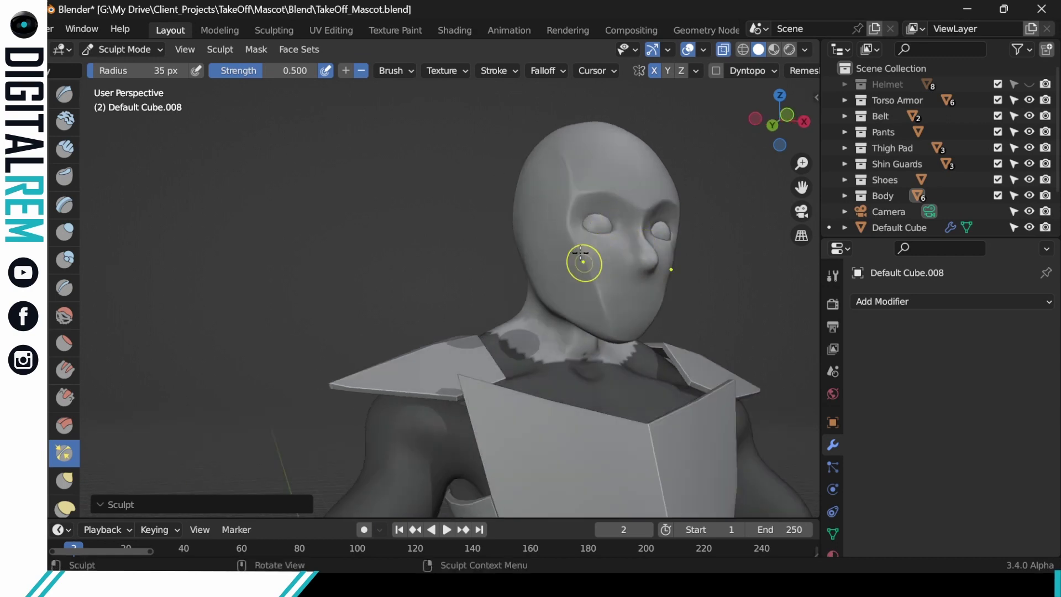
middle_click_drag(663, 221, 616, 223)
right_click(616, 222)
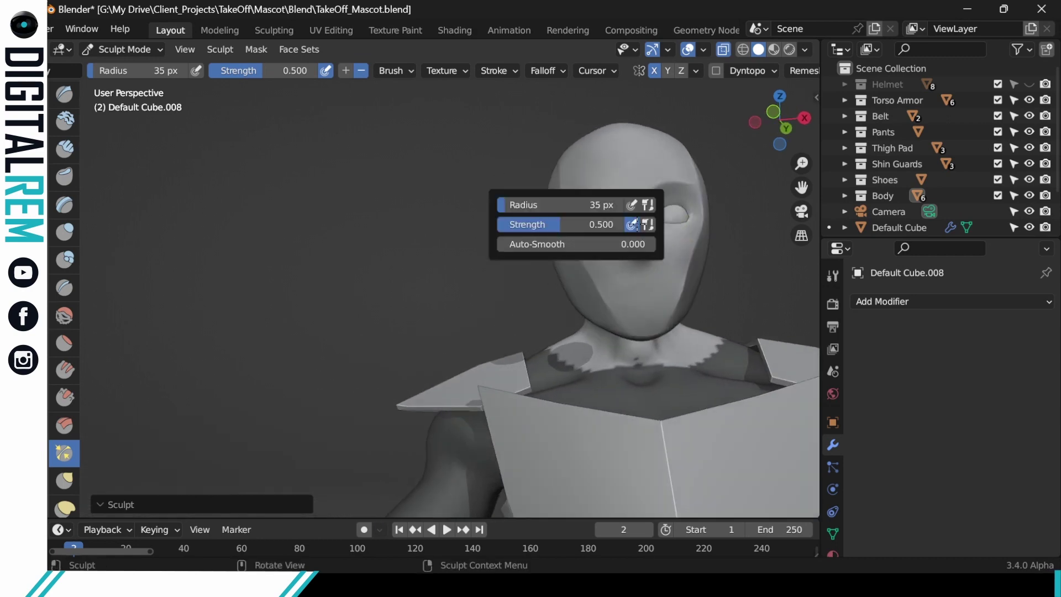
middle_click_drag(629, 276, 654, 320)
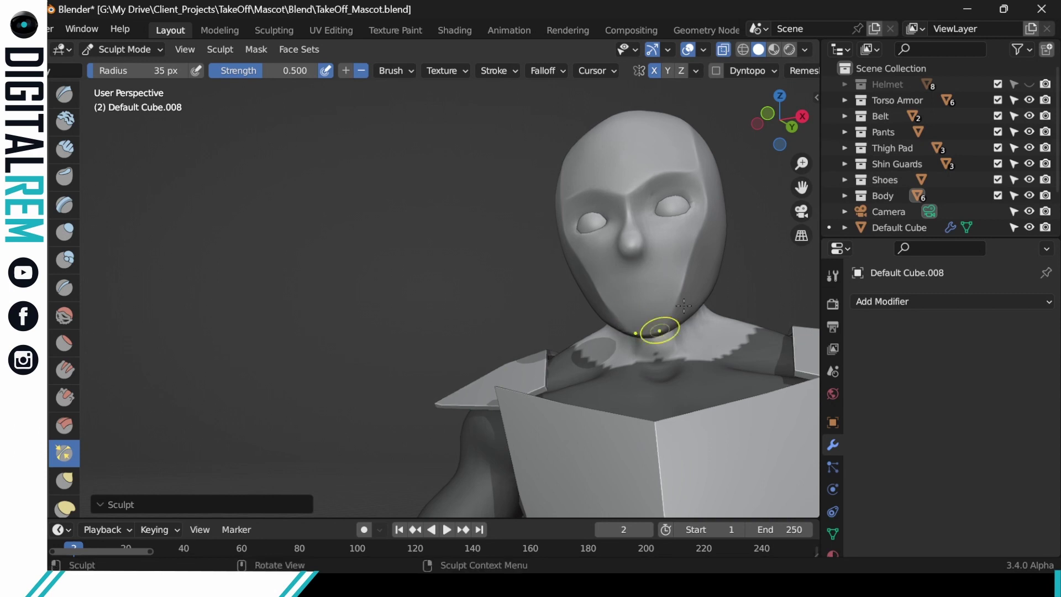
mouse_move(683, 305)
middle_mouse_down()
mouse_move(675, 262)
mouse_move(658, 315)
mouse_move(728, 187)
mouse_move(693, 317)
middle_mouse_up()
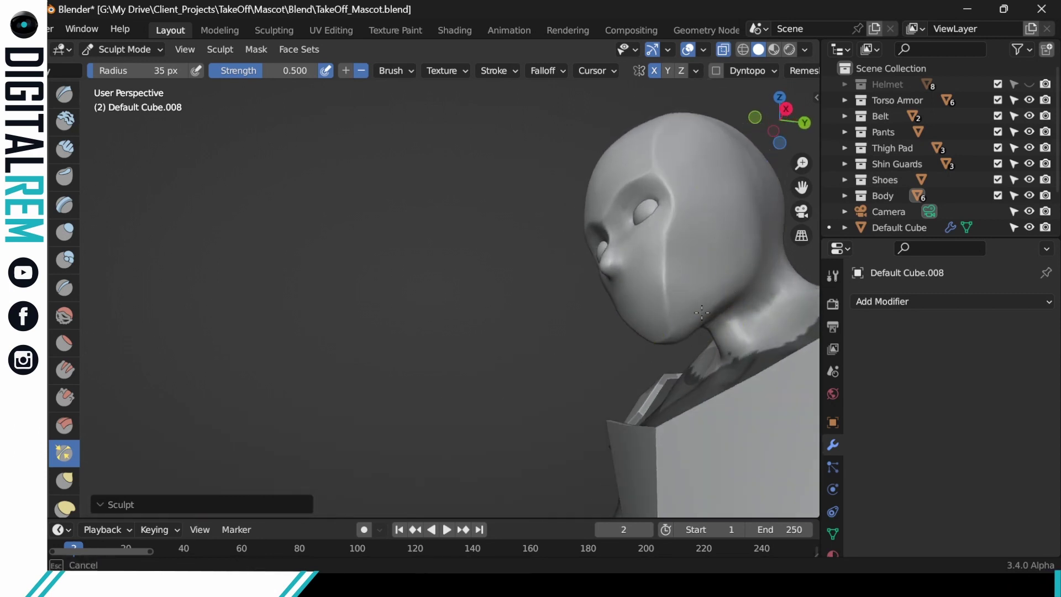
Step: Pinch a crisp edge along the jawline from the chin to the rear jaw corner and up the side of the head
middle_click_drag(775, 264, 727, 293)
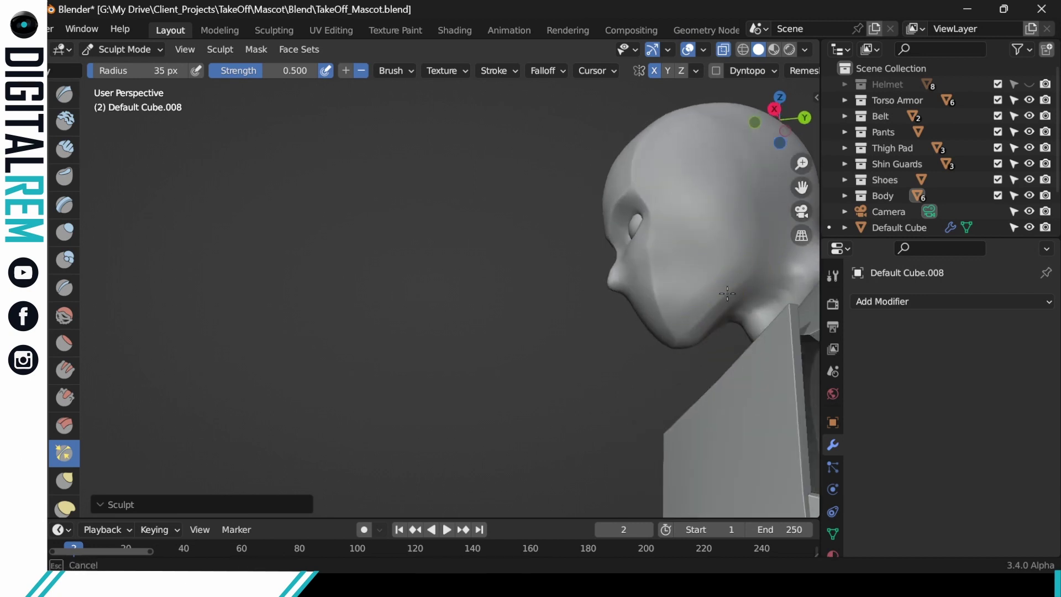
middle_click_drag(771, 261, 687, 296, "shift")
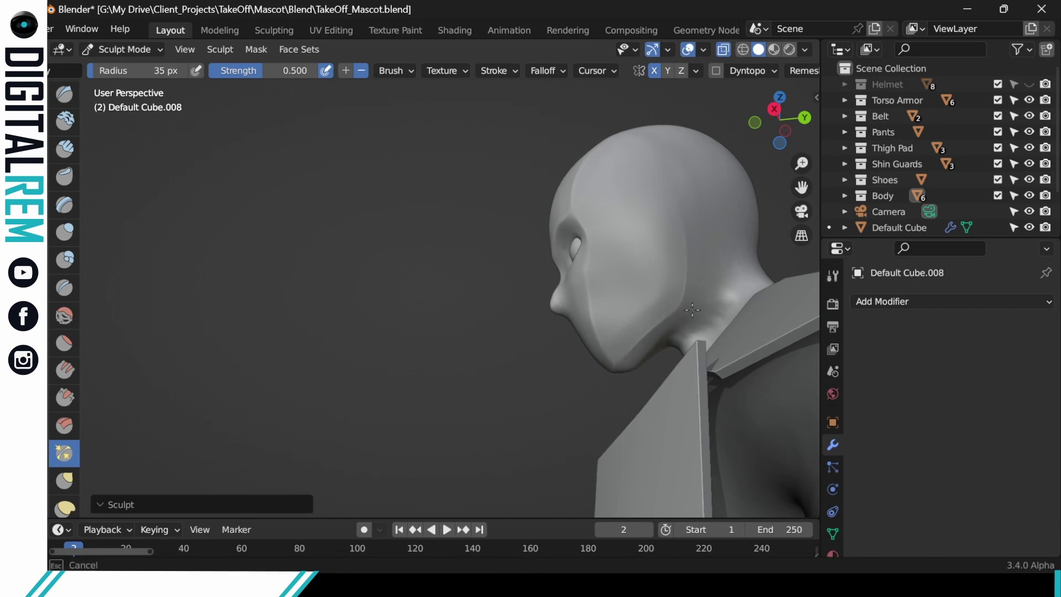
middle_click_drag(664, 338, 638, 368)
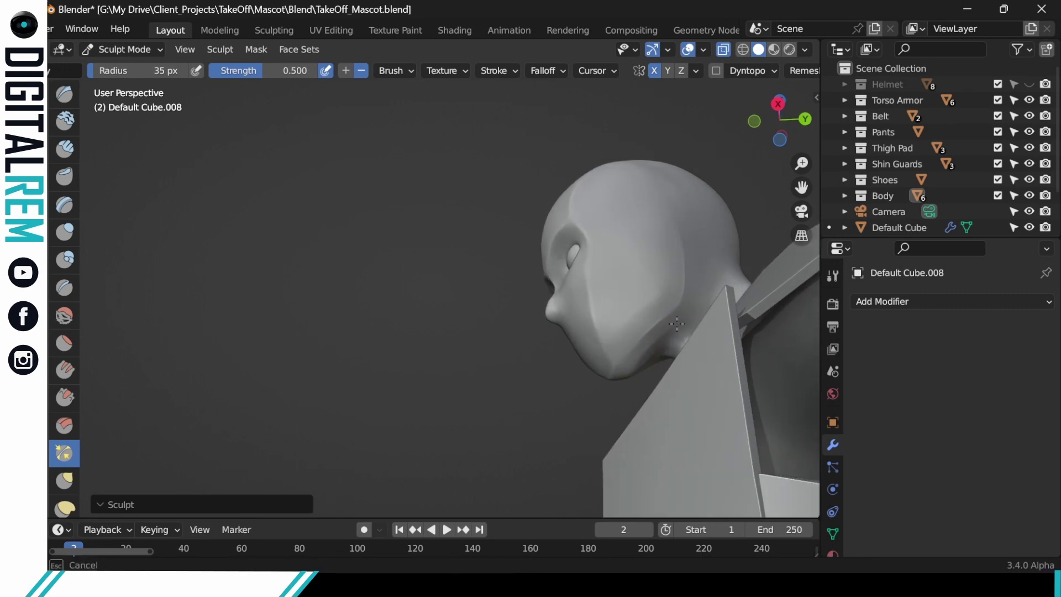
middle_click_drag(683, 330, 708, 323)
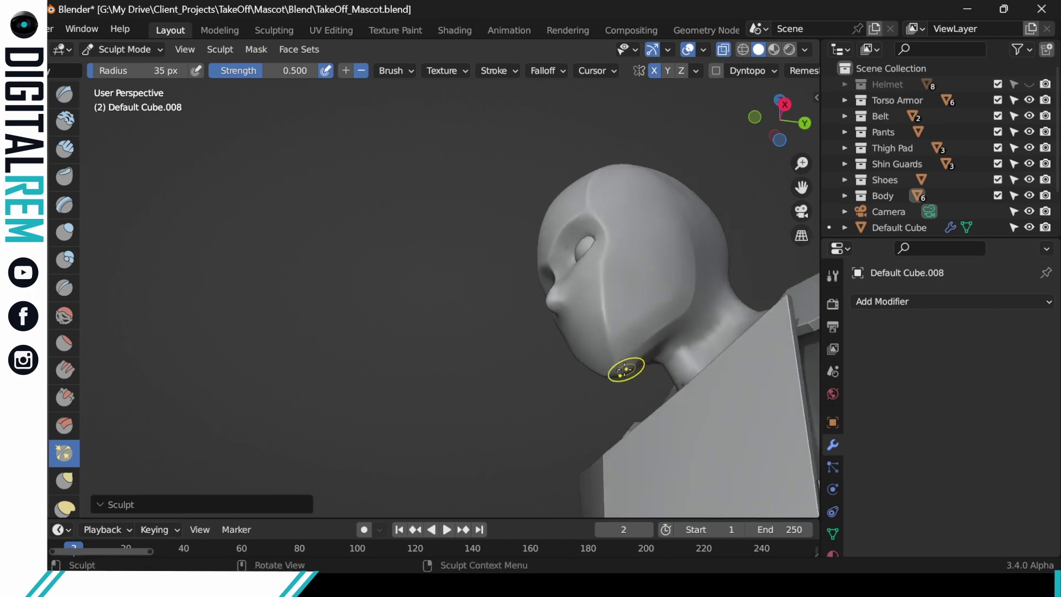
Step: Pinch the edge where the underside of the chin and jaw meets the side of the face
middle_click_drag(634, 367, 639, 356)
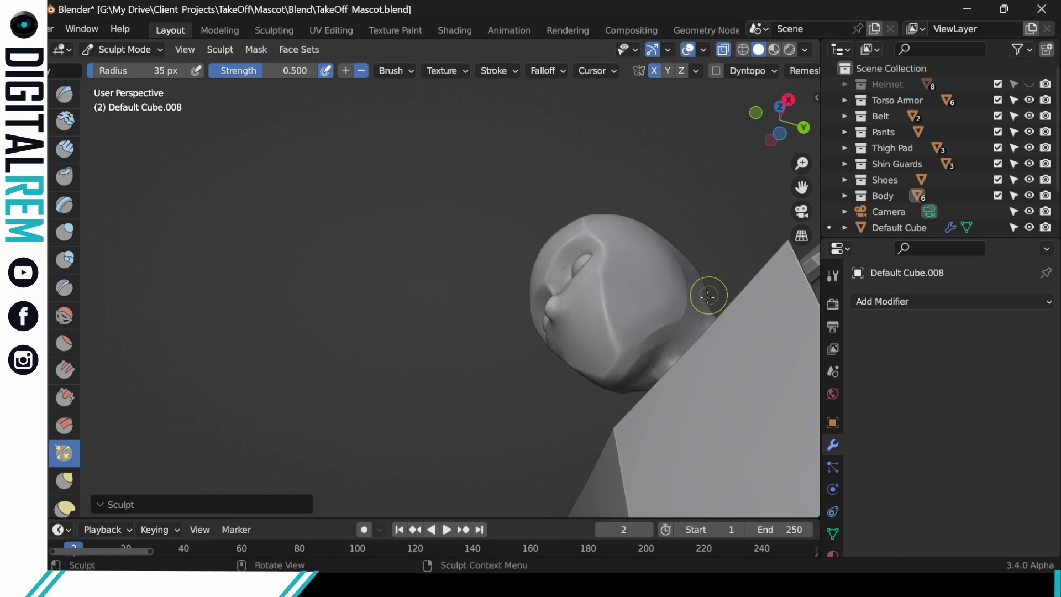
middle_click_drag(721, 281, 801, 295)
middle_click_drag(642, 317, 694, 339)
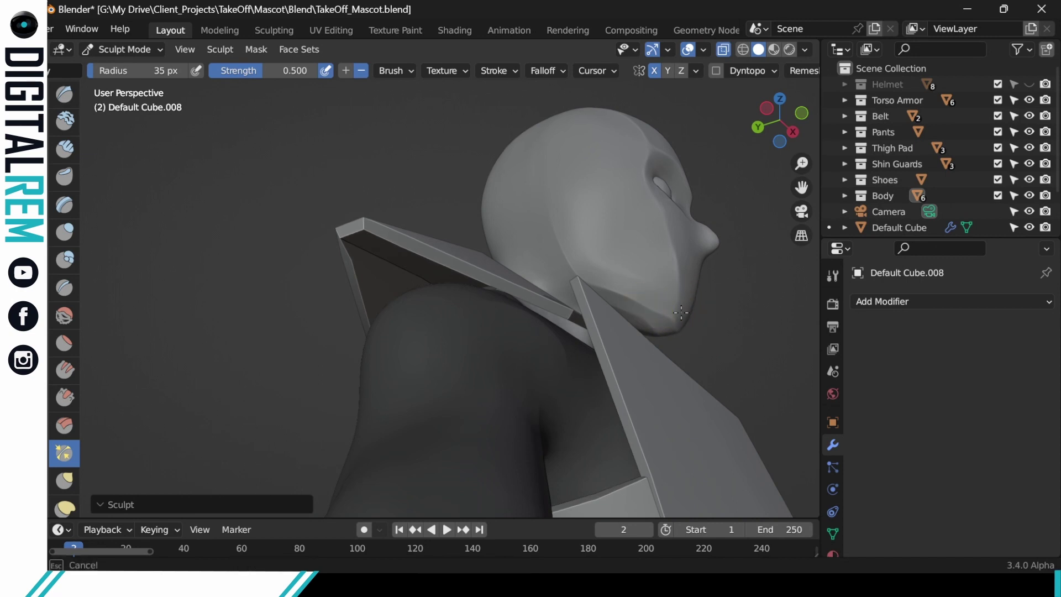
mouse_move(681, 312)
middle_mouse_down()
mouse_move(687, 288)
mouse_move(657, 341)
middle_mouse_up()
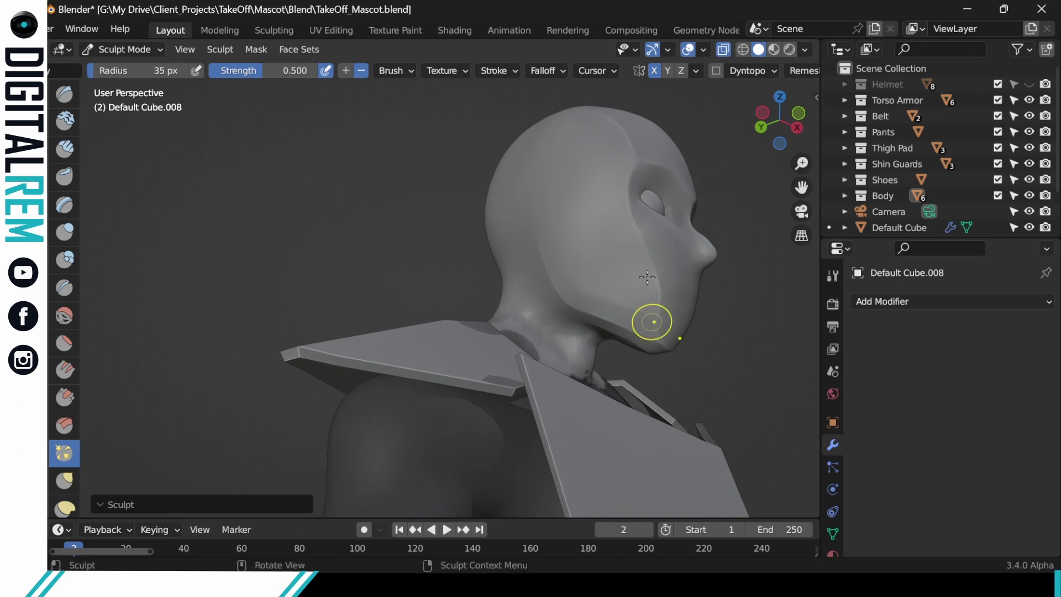
Step: Pinch the side edge of the face between the jaw and the forehead, and undo the last stroke
left_click_drag(652, 322, 642, 155)
left_click_drag(641, 156, 641, 236)
mouse_move(641, 236)
left_mouse_down()
mouse_move(655, 322)
mouse_move(655, 307)
left_mouse_up()
middle_click_drag(680, 259, 627, 219)
mouse_move(708, 210)
middle_mouse_down()
mouse_move(668, 204)
mouse_move(727, 178)
mouse_move(755, 317)
middle_mouse_up()
key("ctrl+z")
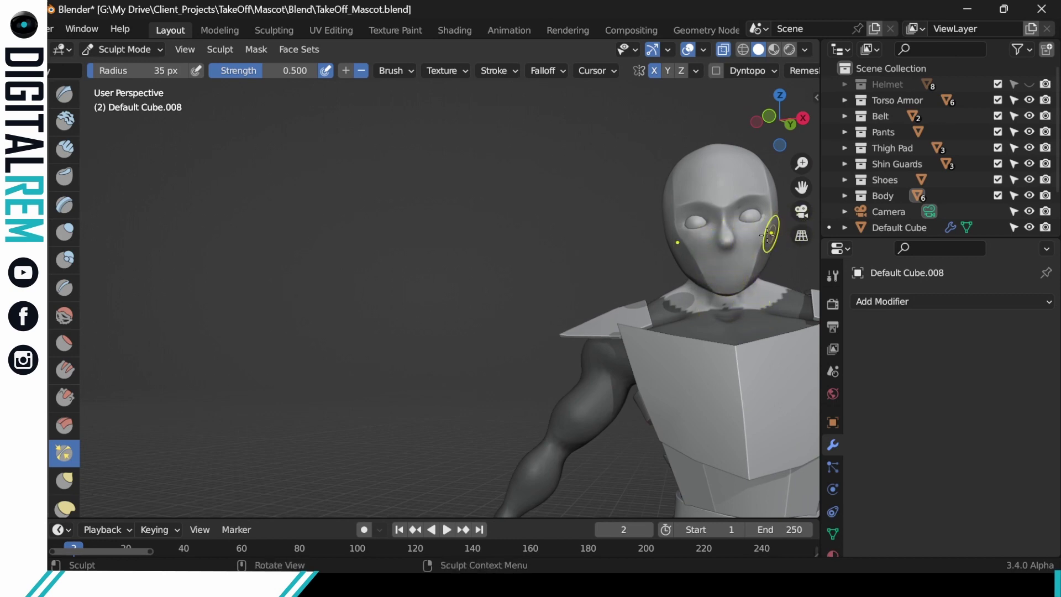
Step: Examine the head's proportions and pinched edges together with the torso from the front and both sides
mouse_move(758, 237)
middle_mouse_down()
mouse_move(714, 273)
mouse_move(698, 265)
middle_mouse_up()
mouse_move(697, 224)
left_mouse_down()
mouse_move(695, 243)
mouse_move(721, 211)
left_mouse_up()
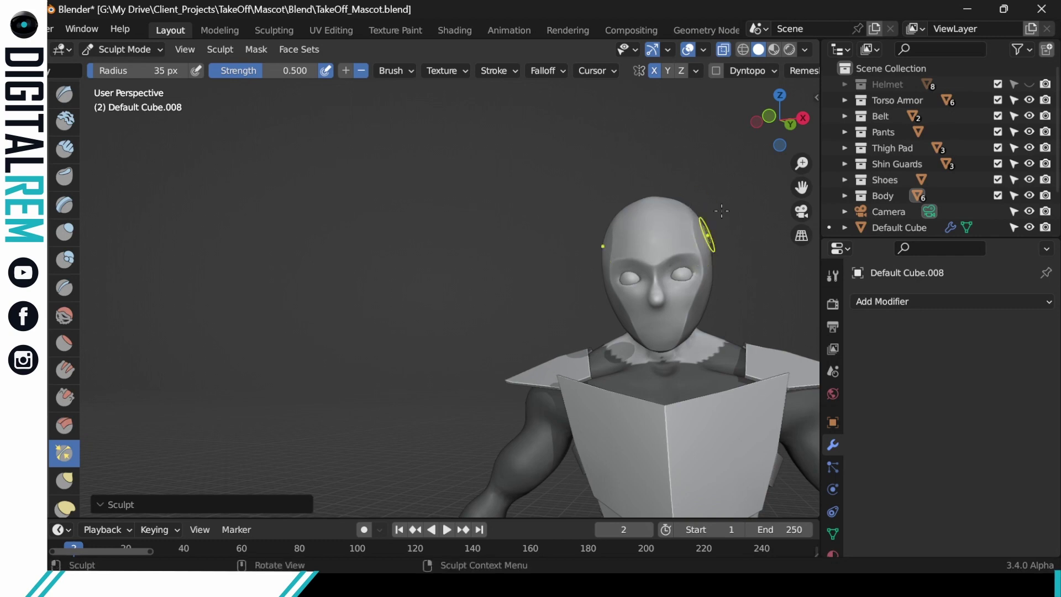
mouse_move(661, 265)
left_mouse_down()
mouse_move(691, 254)
mouse_move(691, 271)
left_mouse_up()
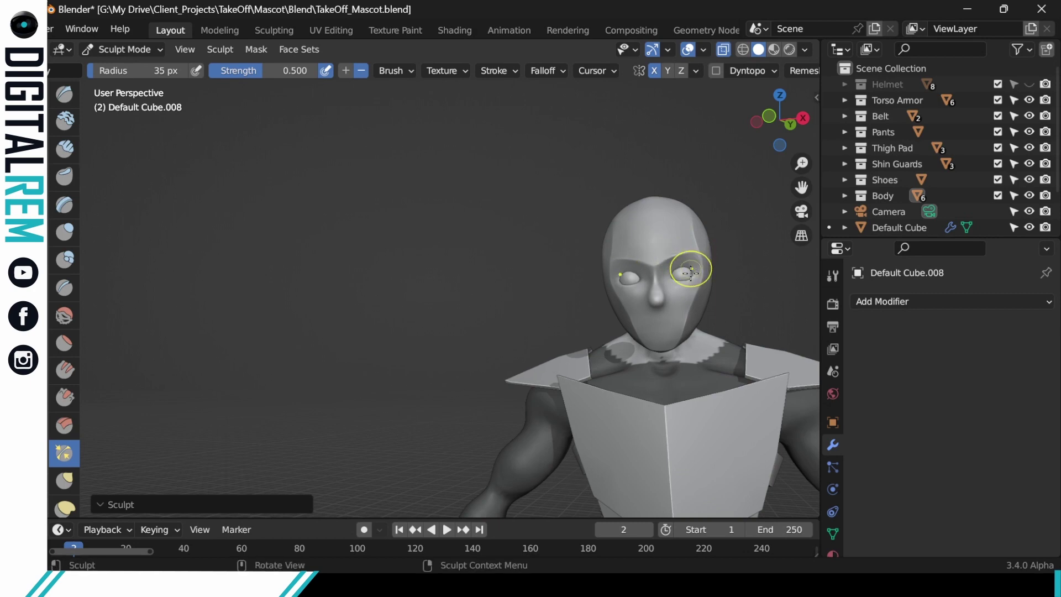
middle_click_drag(715, 248, 709, 217, "shift")
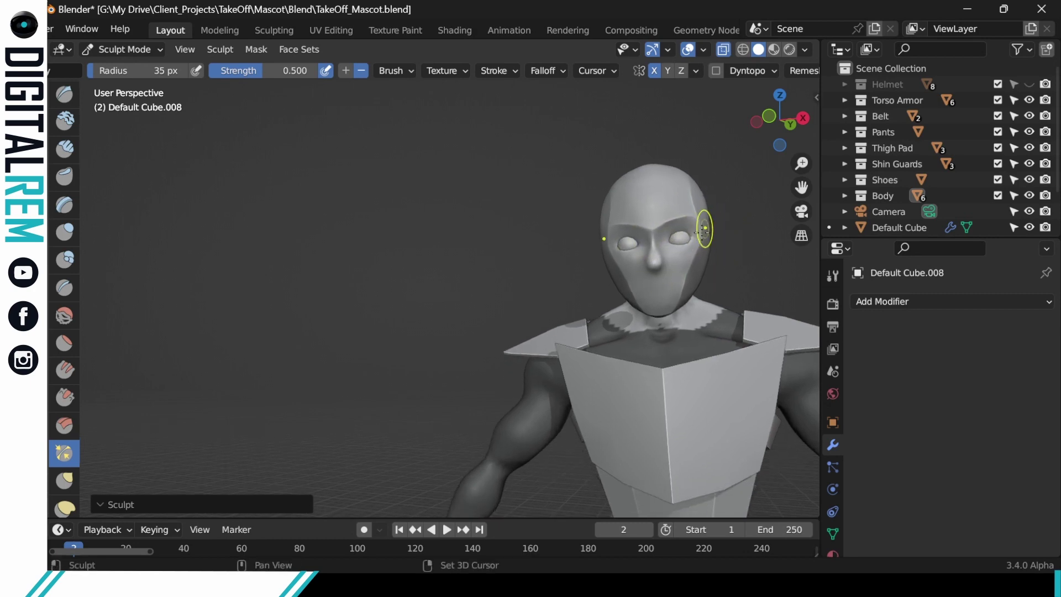
scroll(705, 268, "down", 4)
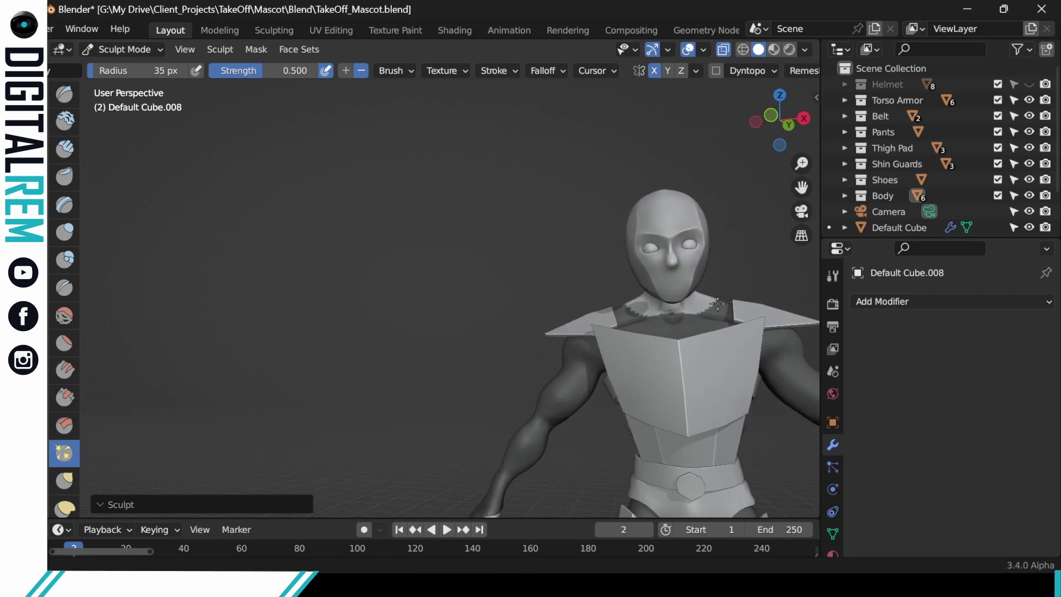
middle_click_drag(713, 306, 619, 337)
middle_click_drag(619, 337, 660, 263, "ctrl")
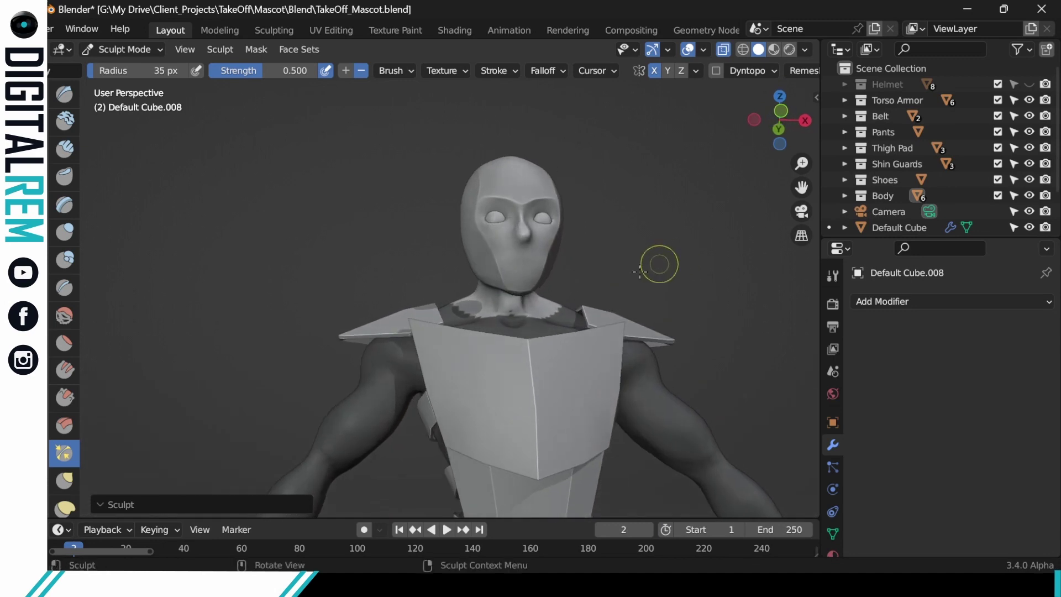
mouse_move(586, 281)
middle_mouse_down("shift")
mouse_move(616, 286)
mouse_move(613, 298)
mouse_move(564, 311)
middle_mouse_up("shift")
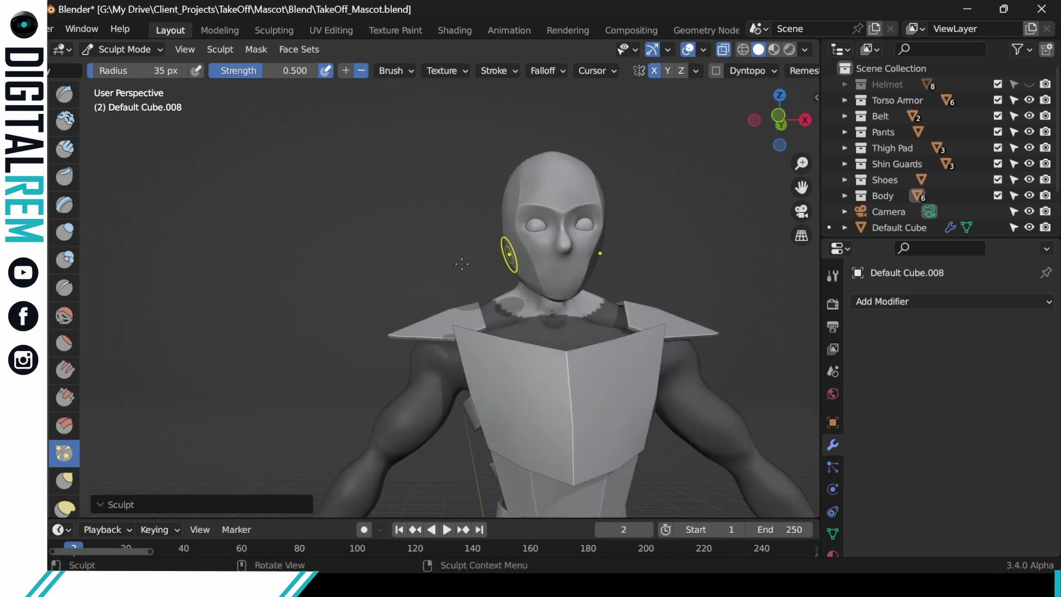
middle_click_drag(540, 254, 420, 335)
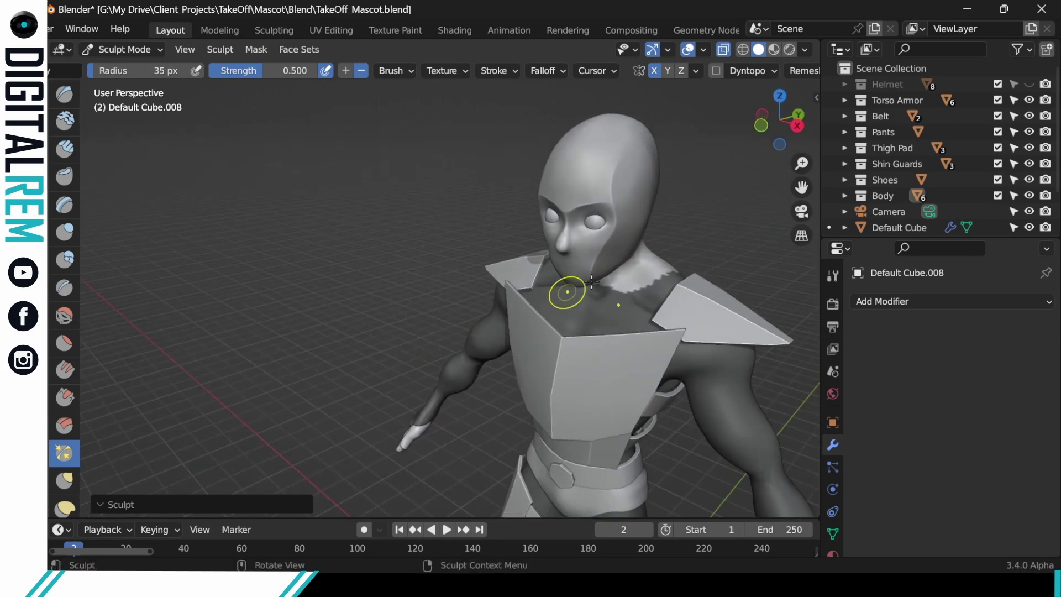
middle_click_drag(487, 292, 526, 247)
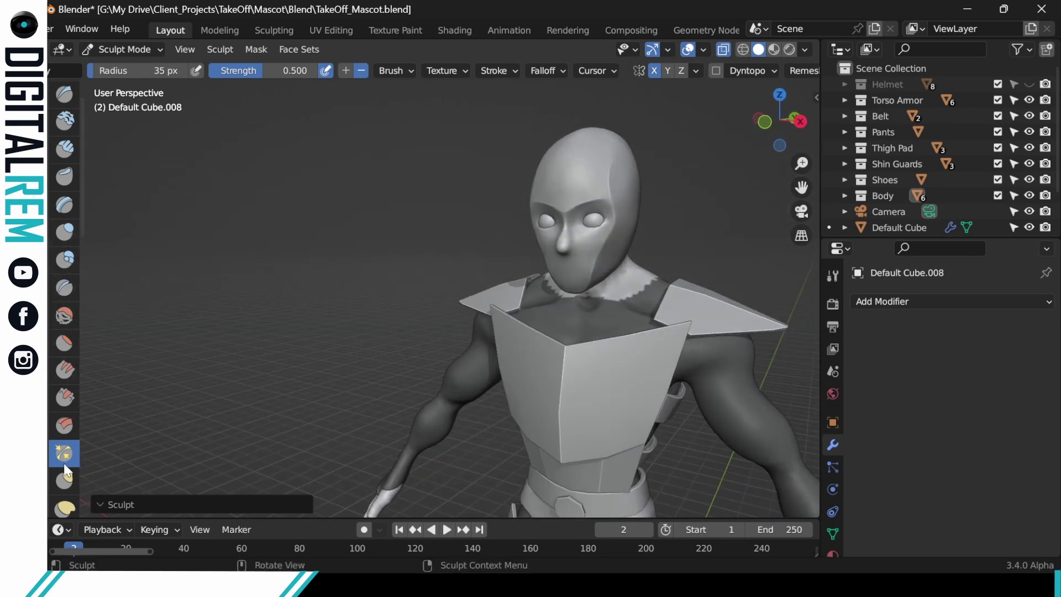
Step: Pull the cheek edges inward beside the mouth with the Elastic Deform brush at 40 px radius and 0.500 strength
scroll(72, 450, "down", 3)
left_click(65, 437)
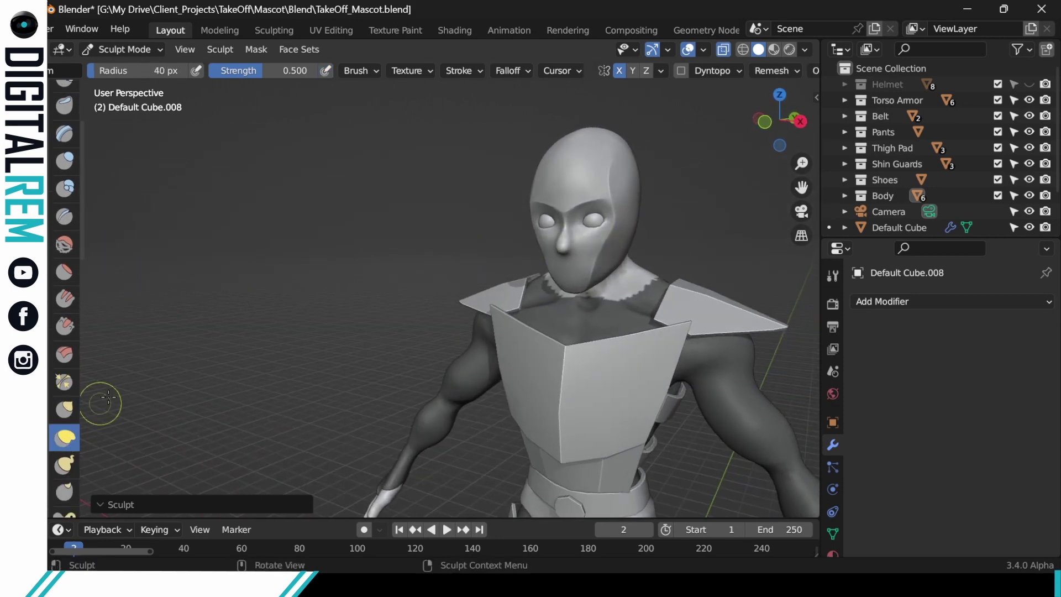
middle_click_drag(599, 248, 652, 239)
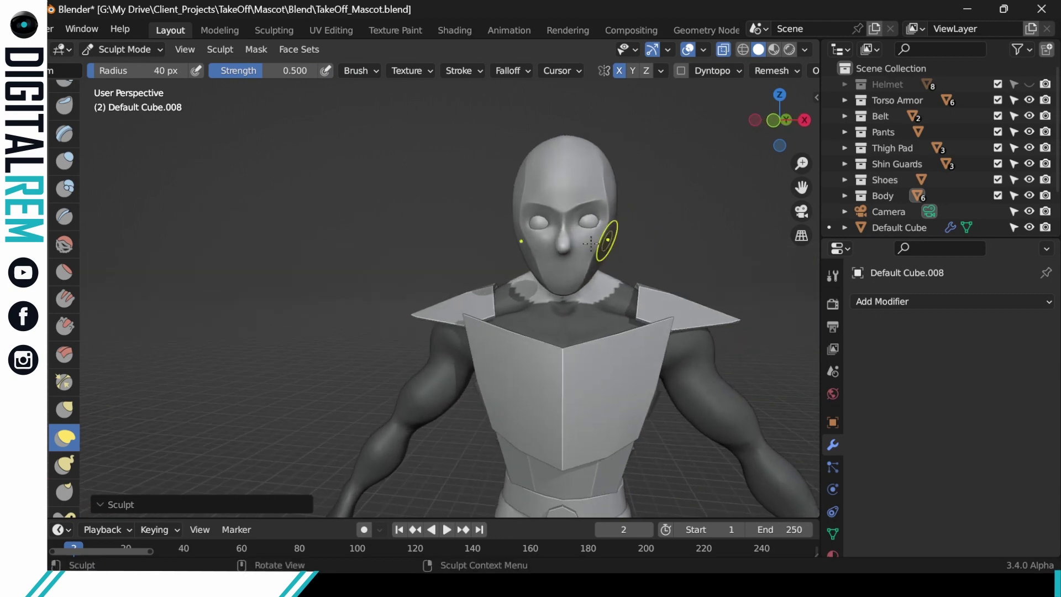
left_click_drag(593, 248, 591, 247)
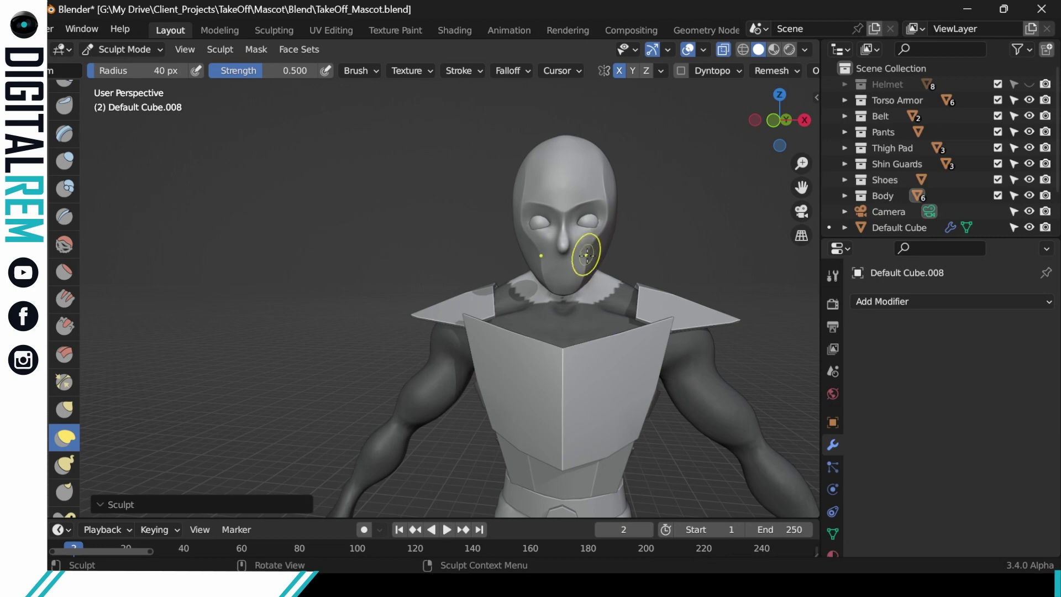
left_click_drag(587, 261, 585, 265)
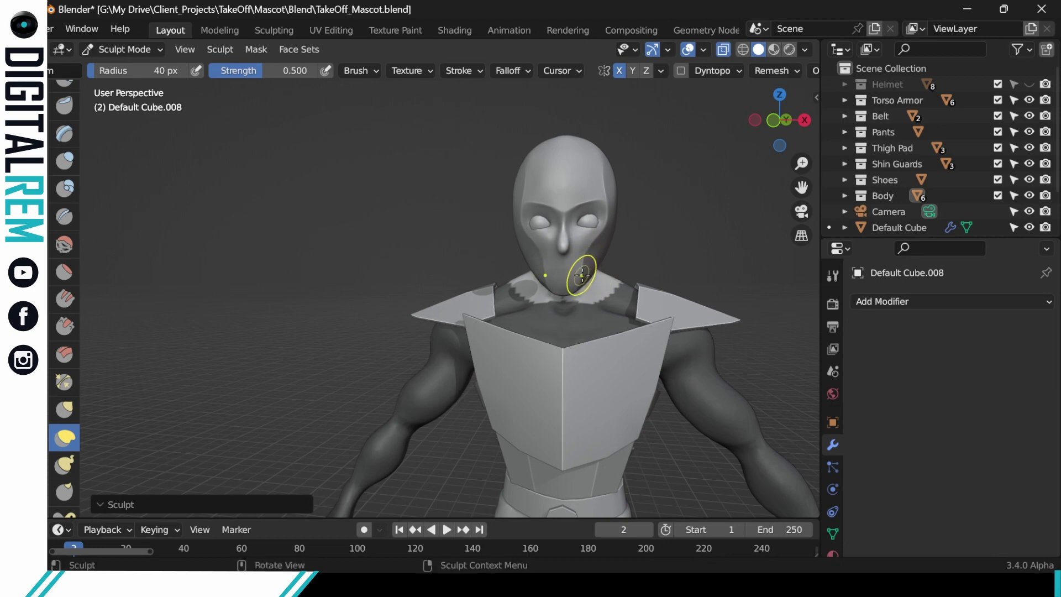
left_click_drag(589, 253, 589, 251)
Step: Reshape the area around the outer eyes and the tip of the nose with the Elastic Deform brush
left_click_drag(589, 251, 609, 207)
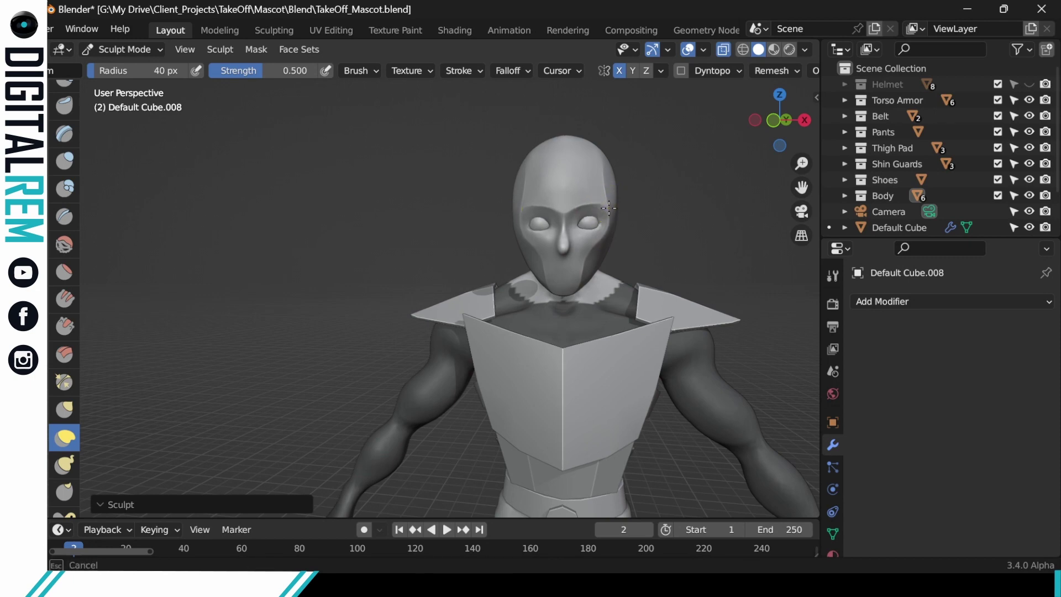
key("Escape")
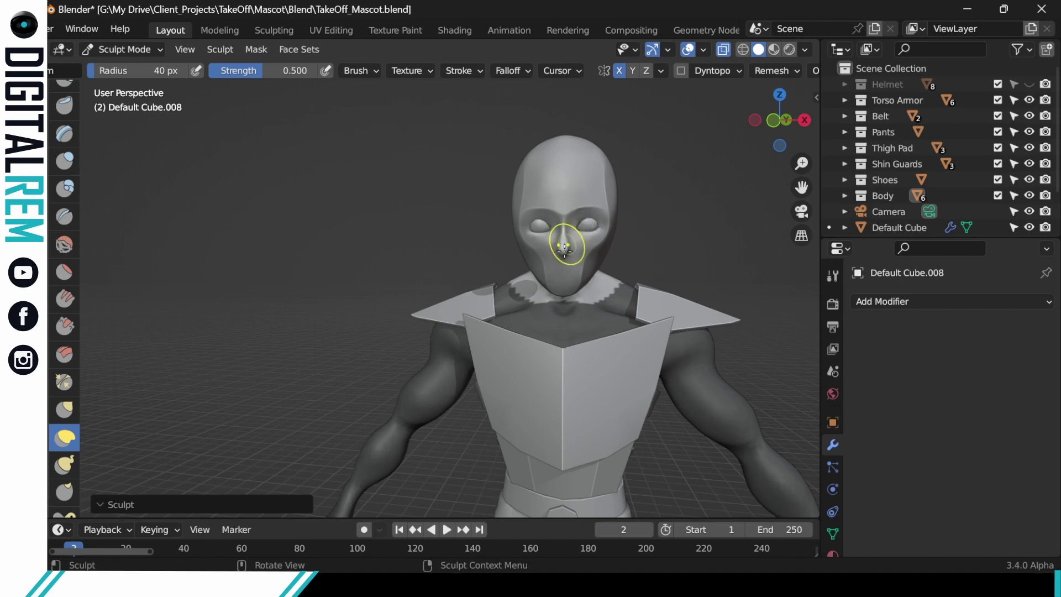
left_click_drag(567, 251, 568, 248)
left_click_drag(568, 249, 567, 245)
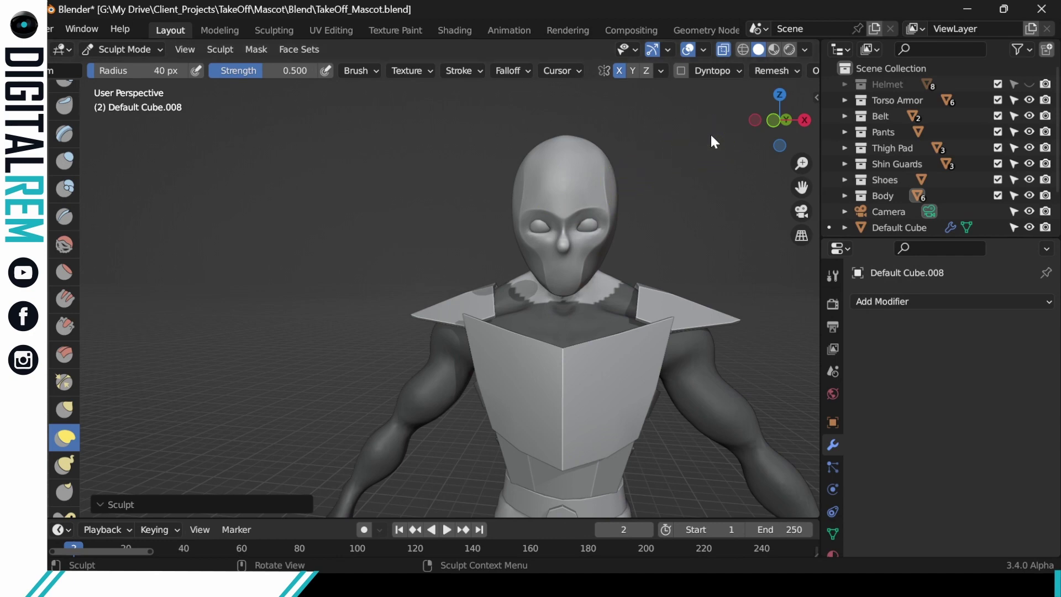
Step: Adjust the volume of the cheek beside the nose with the Inflate brush at 48 px radius and 0.500 strength
mouse_move(663, 189)
middle_mouse_down()
mouse_move(675, 177)
mouse_move(611, 175)
mouse_move(616, 198)
mouse_move(623, 170)
mouse_move(622, 201)
middle_mouse_up()
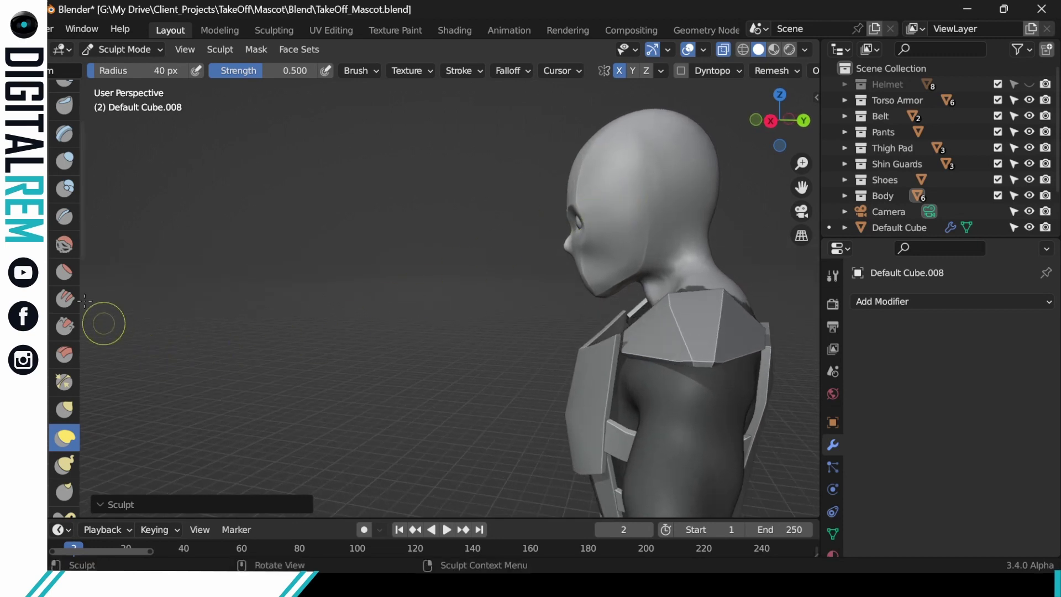
scroll(72, 398, "up", 2)
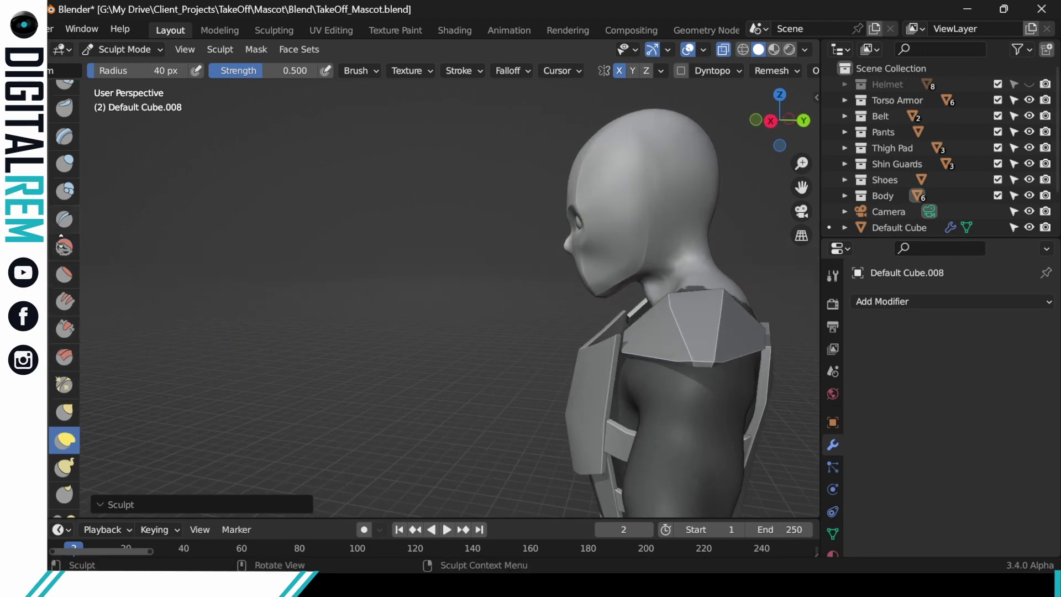
left_click(64, 197)
middle_click_drag(641, 209, 675, 205)
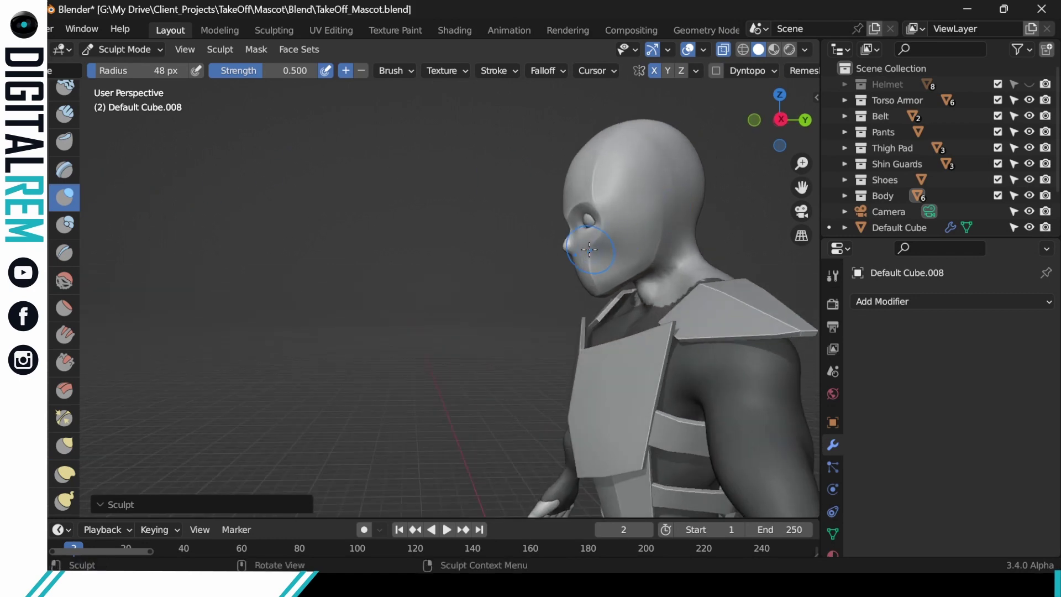
middle_click_drag(593, 249, 621, 234)
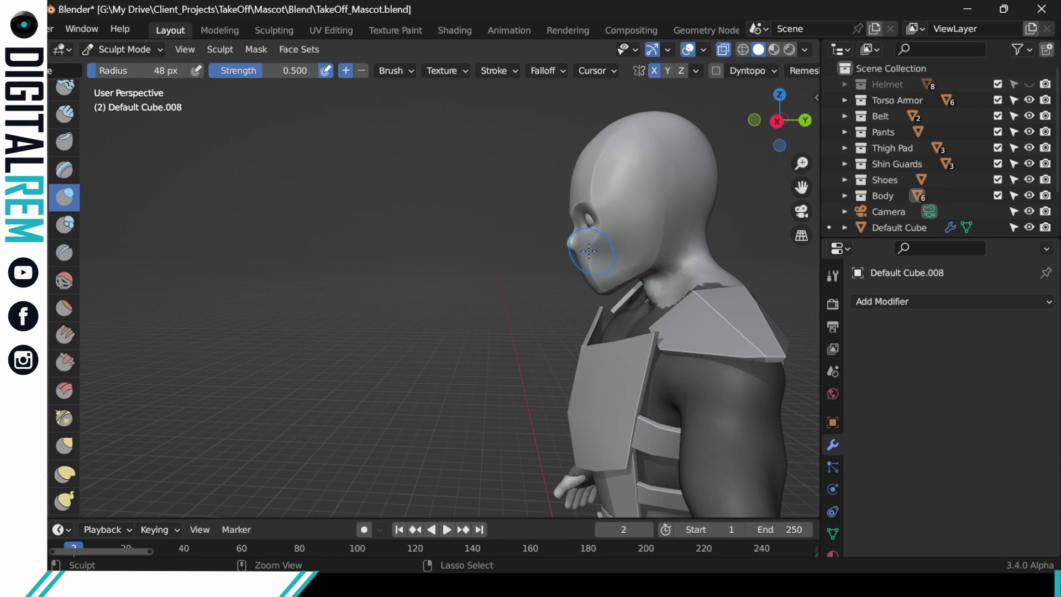
left_click(589, 251)
mouse_move(619, 237)
middle_mouse_down()
mouse_move(659, 232)
mouse_move(599, 239)
mouse_move(689, 215)
mouse_move(635, 220)
middle_mouse_up()
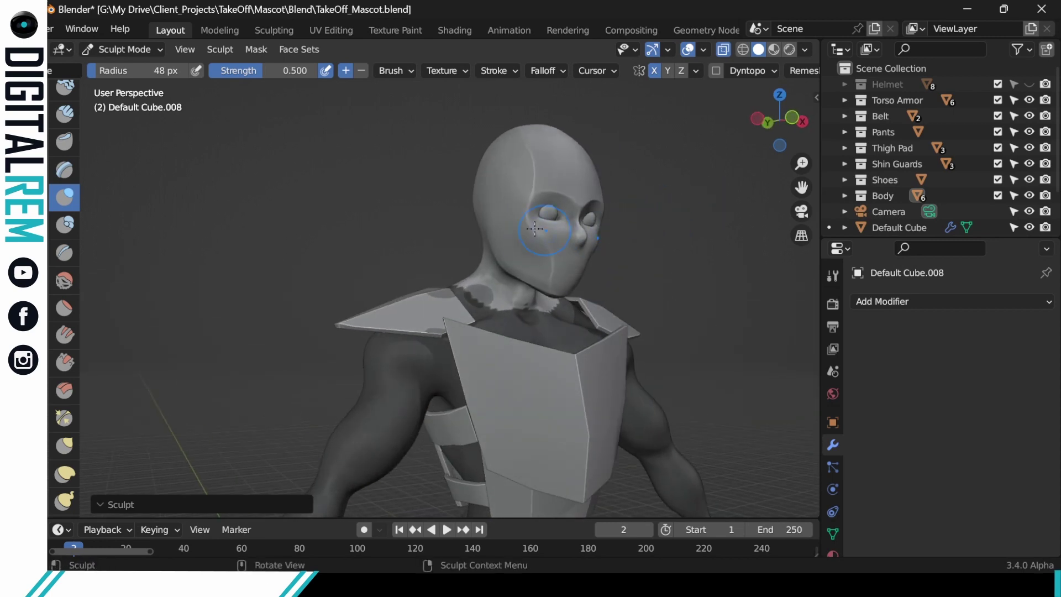
Step: Examine the head's profile, cheeks and face edges together with the torso from the front and both sides
mouse_move(522, 228)
middle_mouse_down()
mouse_move(677, 220)
mouse_move(637, 203)
mouse_move(701, 216)
mouse_move(635, 228)
mouse_move(648, 188)
middle_mouse_up()
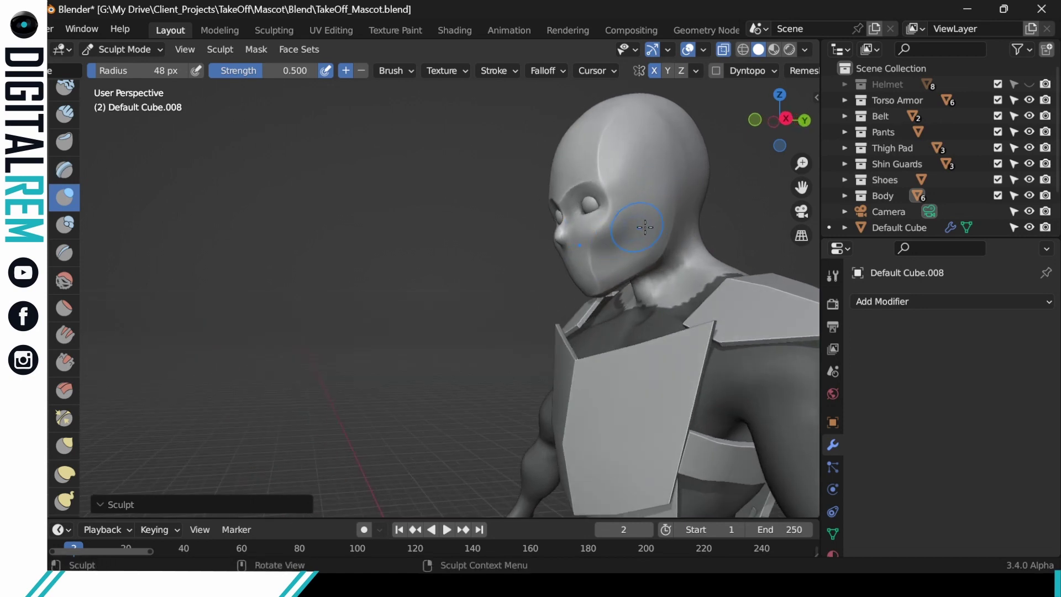
middle_click_drag(645, 227, 708, 220)
middle_click_drag(693, 215, 693, 260)
mouse_move(685, 260)
middle_mouse_down("ctrl")
mouse_move(668, 210)
mouse_move(653, 243)
mouse_move(596, 252)
mouse_move(576, 230)
middle_mouse_up("ctrl")
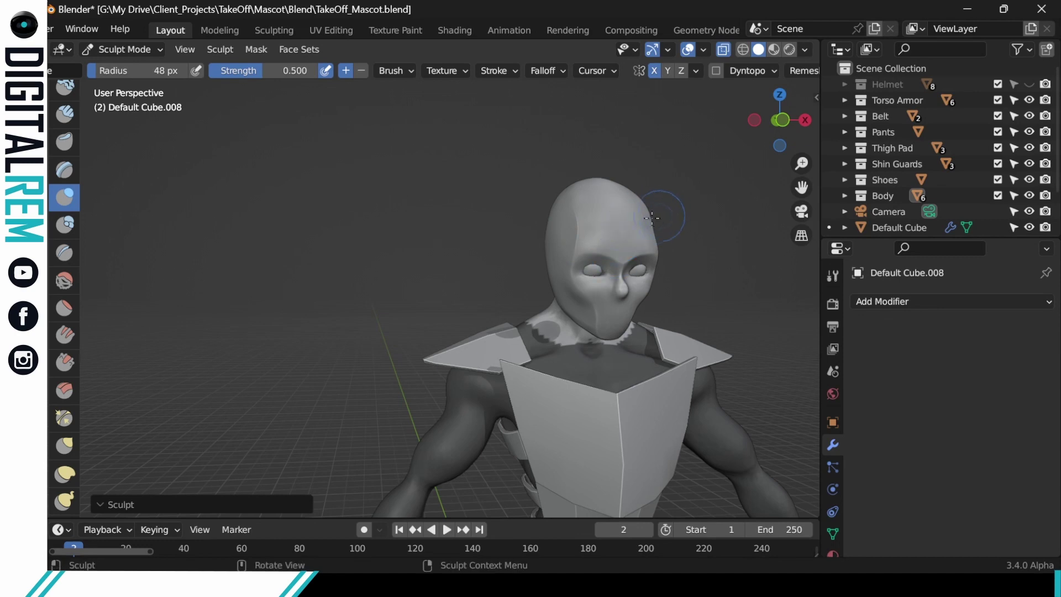
middle_click_drag(652, 217, 635, 251)
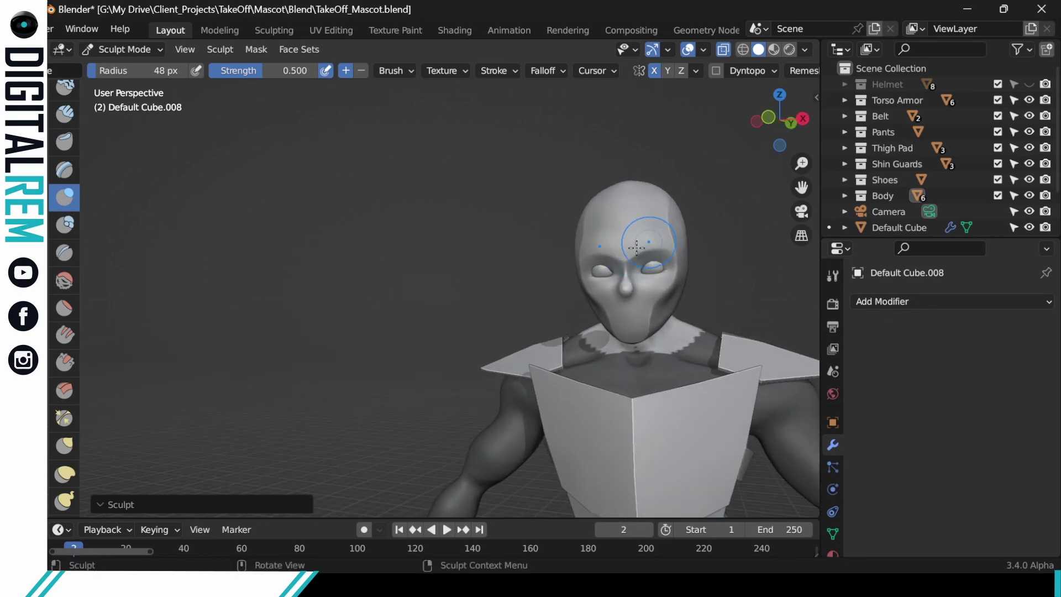
middle_click_drag(679, 224, 710, 283)
scroll(707, 276, "up", 3)
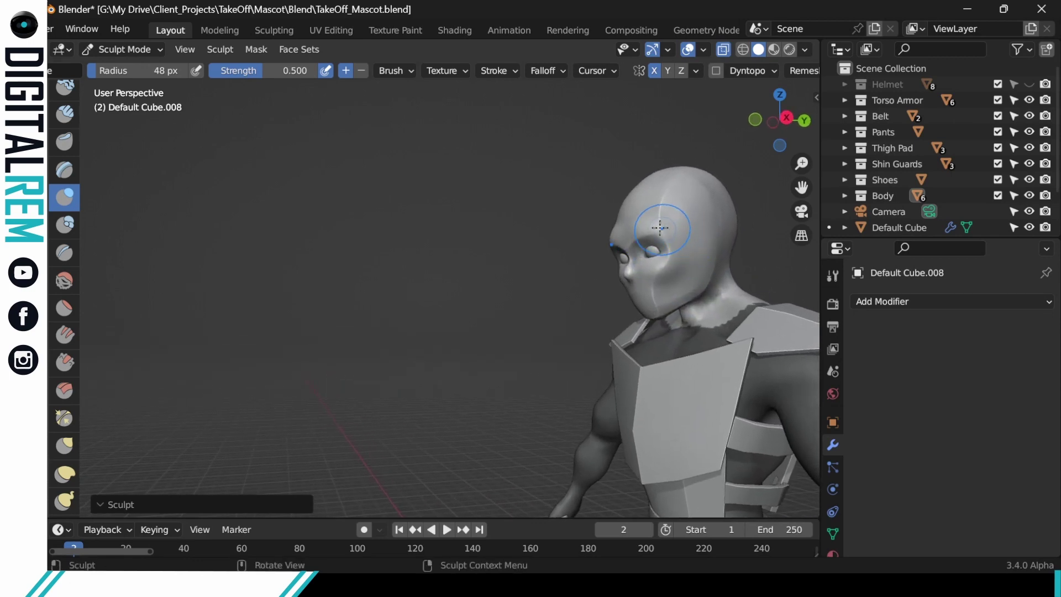
mouse_move(700, 236)
middle_mouse_down()
mouse_move(697, 228)
mouse_move(693, 241)
middle_mouse_up()
middle_click_drag(648, 205, 634, 206)
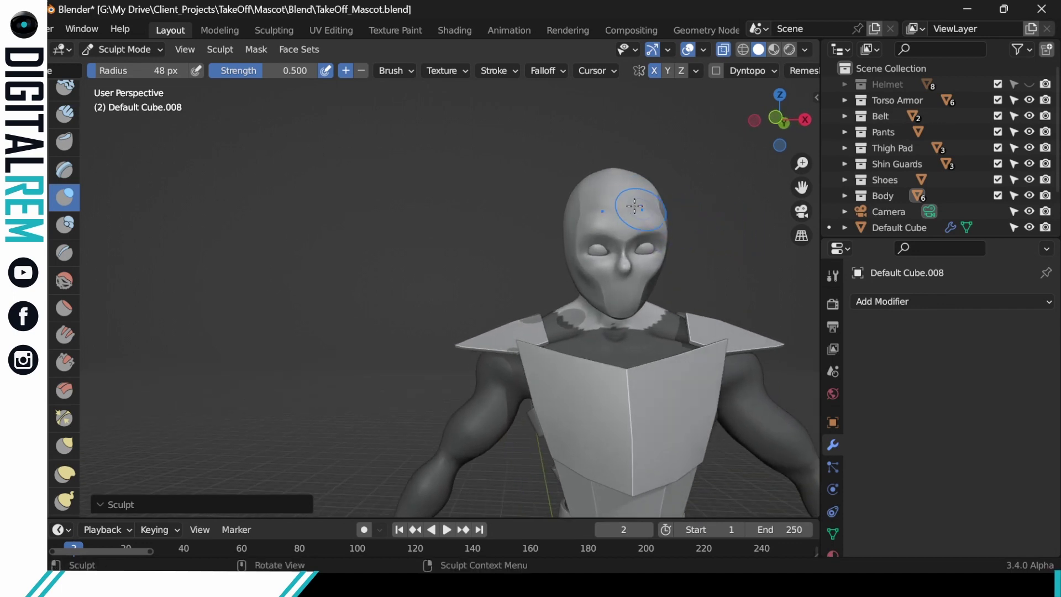
mouse_move(689, 188)
middle_mouse_down()
mouse_move(718, 224)
mouse_move(631, 271)
mouse_move(650, 233)
mouse_move(706, 272)
mouse_move(654, 289)
mouse_move(587, 288)
middle_mouse_up()
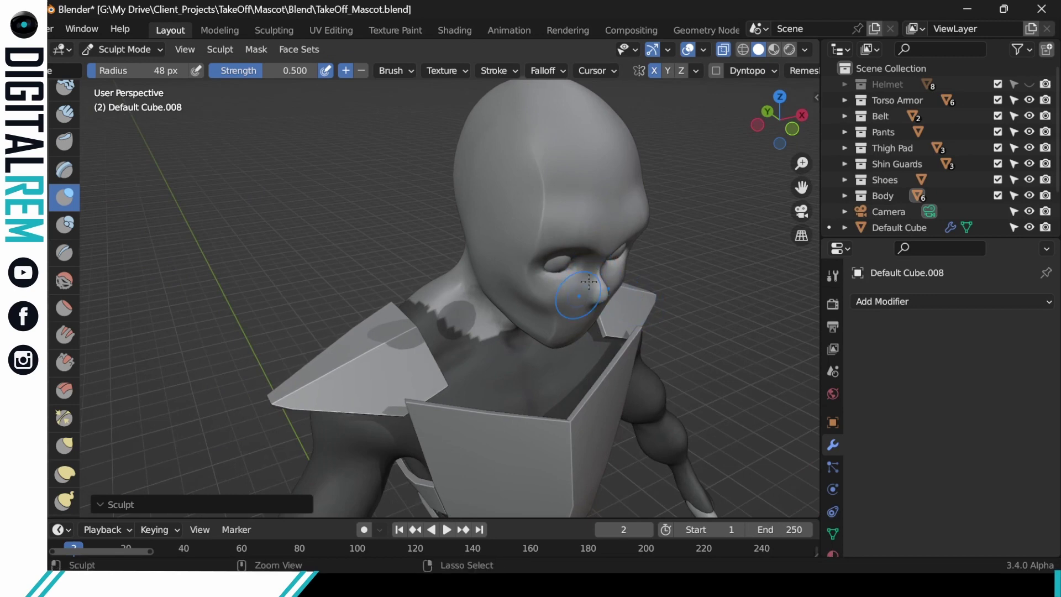
Step: Deflate the cheek area beside the nose with the inverted Inflate brush at 48 px radius and 0.500 strength
middle_click_drag(588, 282, 580, 236)
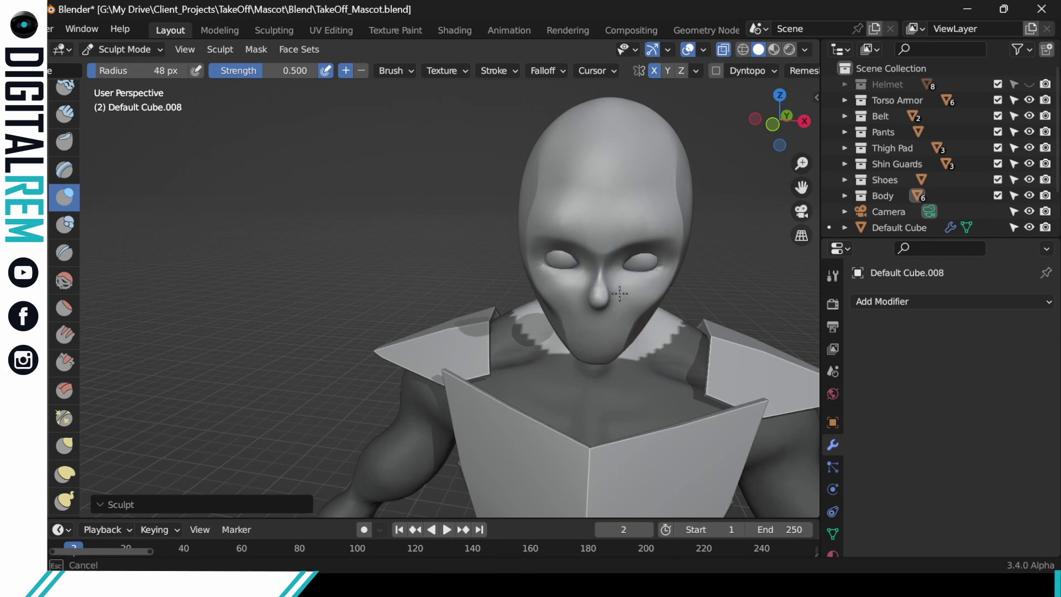
mouse_move(664, 253)
middle_mouse_down()
mouse_move(634, 285)
mouse_move(599, 294)
mouse_move(599, 270)
middle_mouse_up()
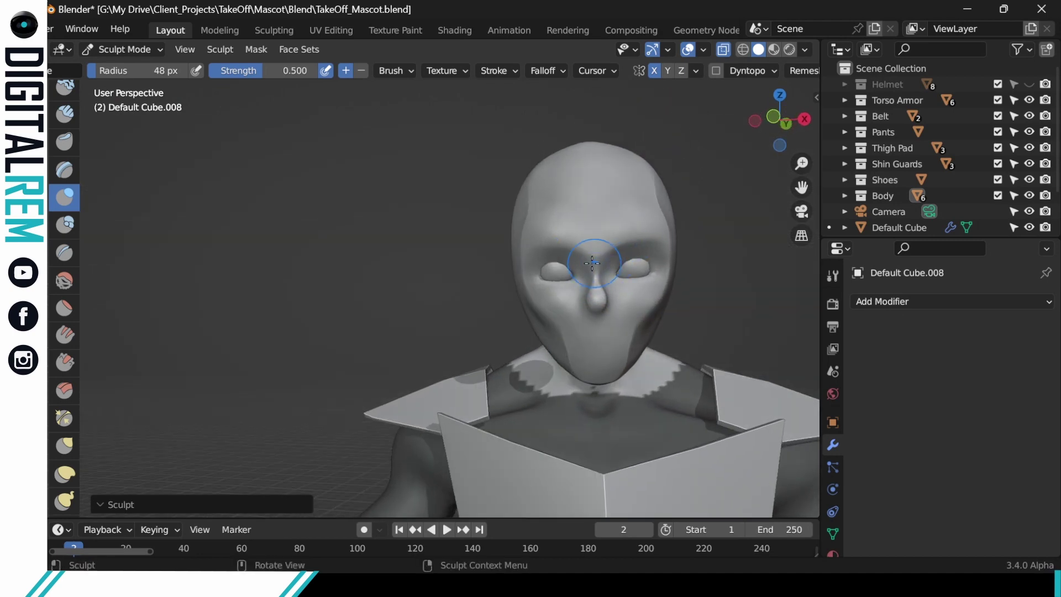
mouse_move(646, 252)
middle_mouse_down()
mouse_move(597, 271)
mouse_move(608, 292)
mouse_move(643, 309)
mouse_move(670, 284)
mouse_move(593, 250)
mouse_move(581, 260)
middle_mouse_up()
left_click_drag(569, 281, 586, 301, "ctrl")
mouse_move(636, 310)
middle_mouse_down()
mouse_move(644, 280)
mouse_move(601, 296)
mouse_move(604, 262)
mouse_move(573, 274)
middle_mouse_up()
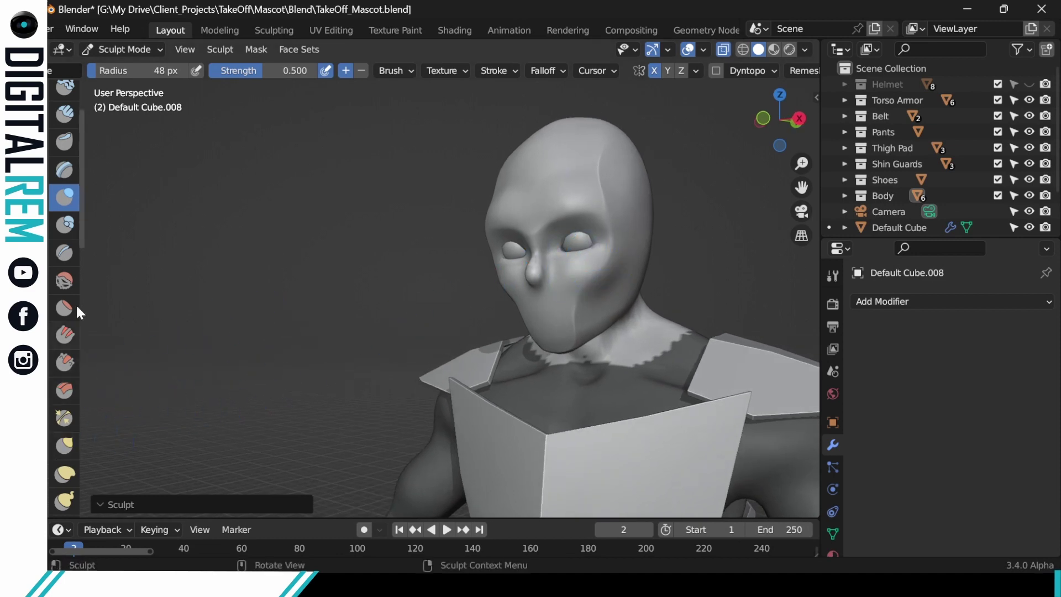
Step: Sharpen the cheek edge with the Pinch brush at 35 px radius and 0.500 strength, and remesh the head at 0.5" voxel size
left_click(67, 418)
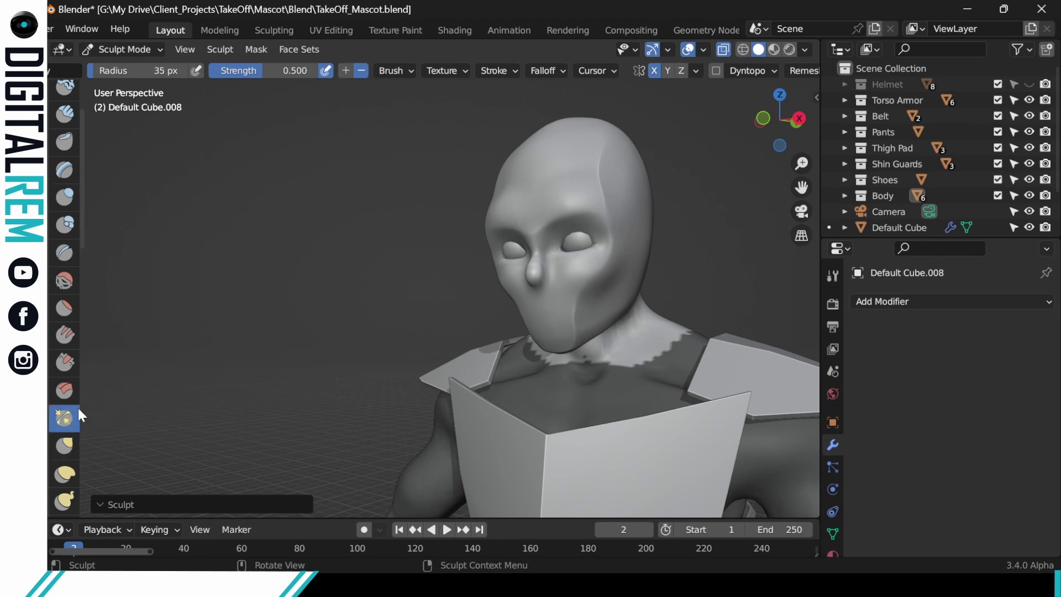
left_click_drag(584, 286, 602, 264)
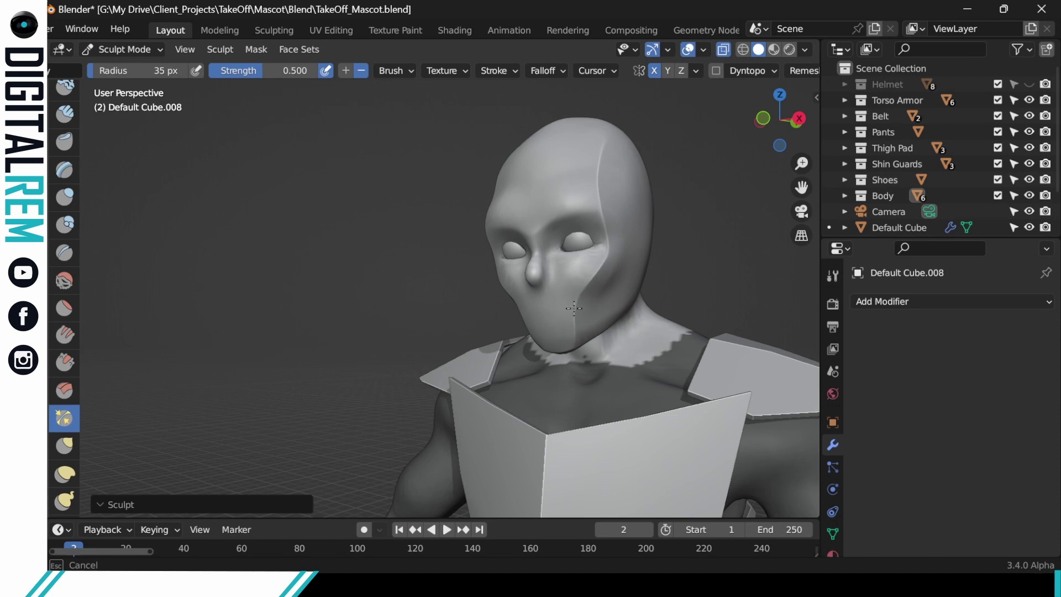
middle_click_drag(595, 272, 700, 236)
left_click(803, 70)
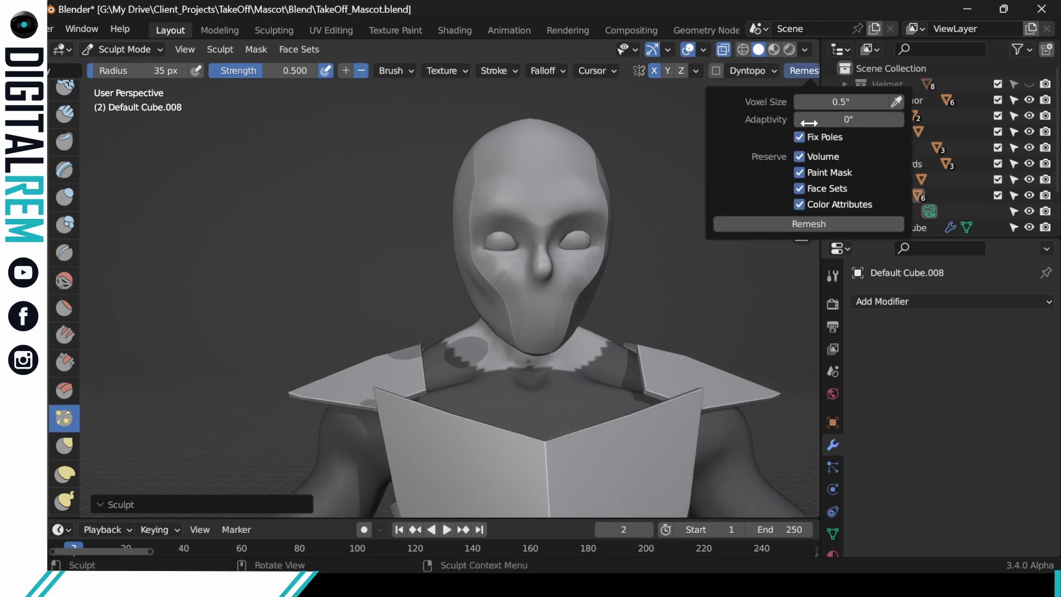
left_click(808, 224)
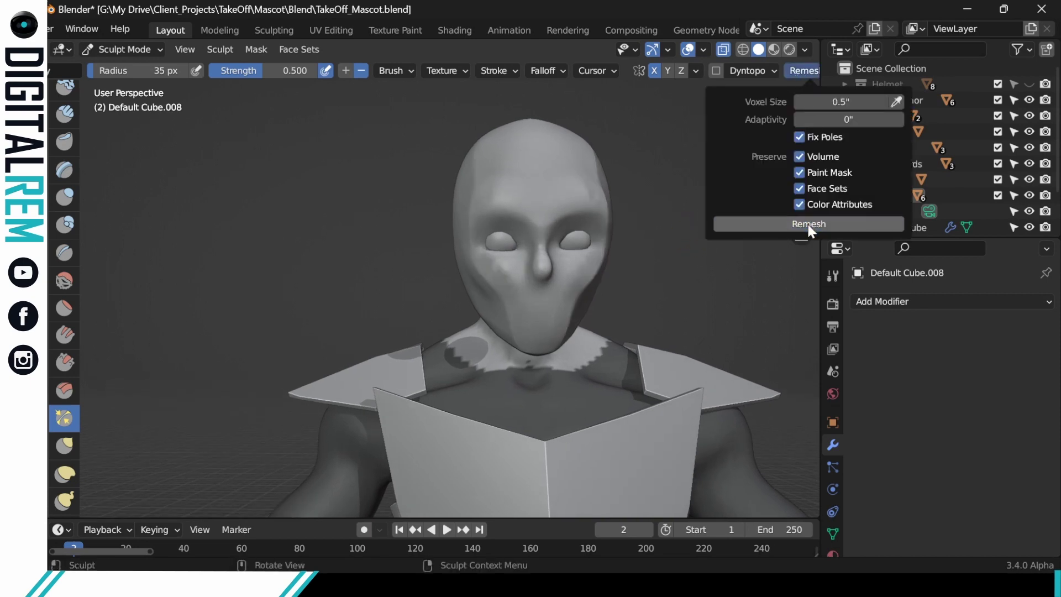
Step: Pinch the face edge again from the temple down past the cheek to the jaw
middle_click_drag(599, 216, 596, 181)
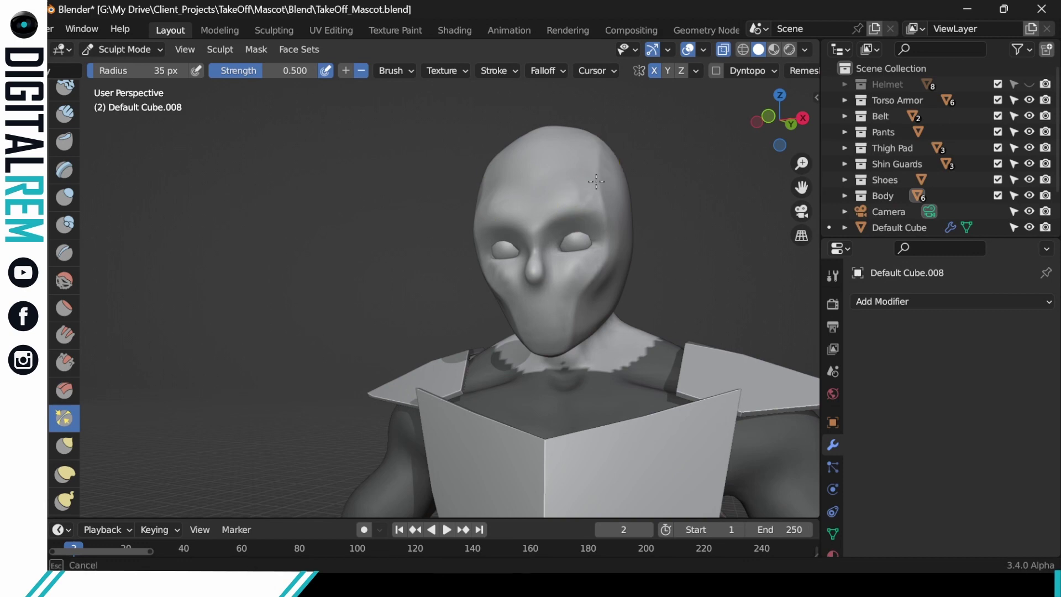
left_click_drag(596, 189, 598, 164)
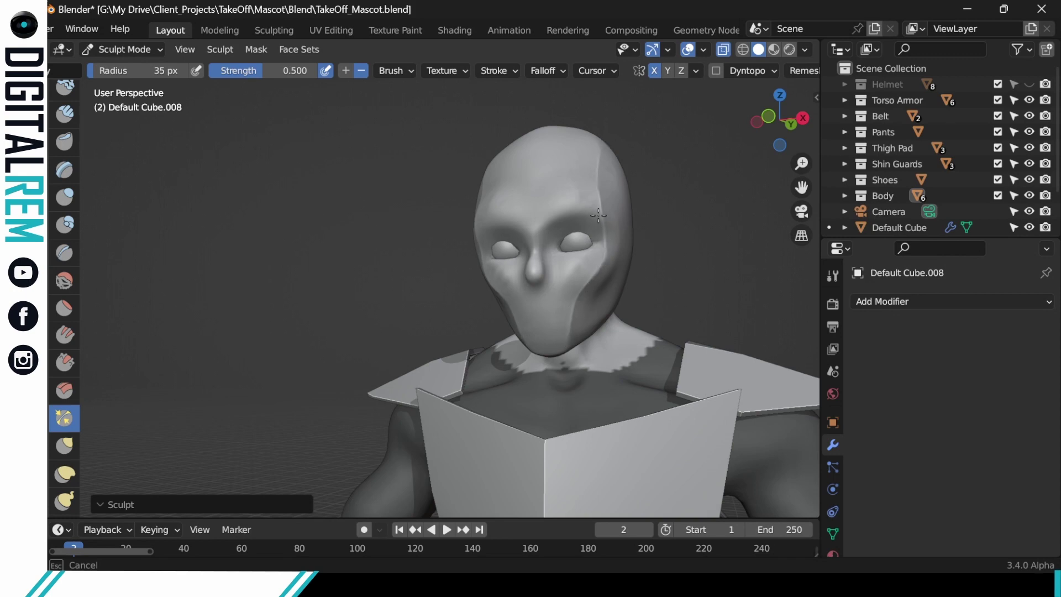
left_click_drag(562, 349, 562, 342)
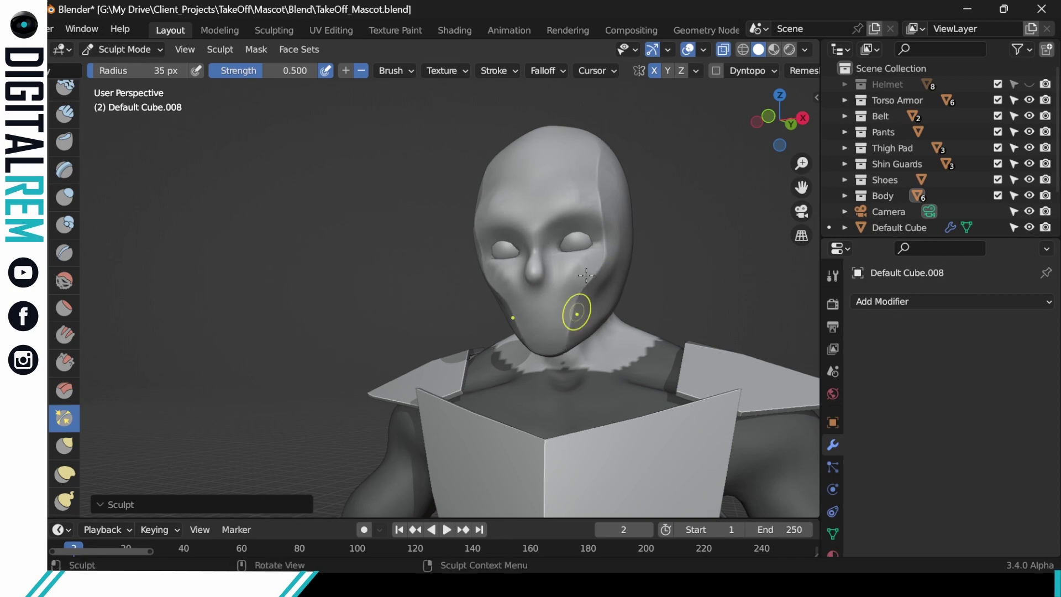
Step: Sharpen the brow ridges above both eyes and the lower jaw edge with the Pinch brush
left_click_drag(556, 226, 550, 220)
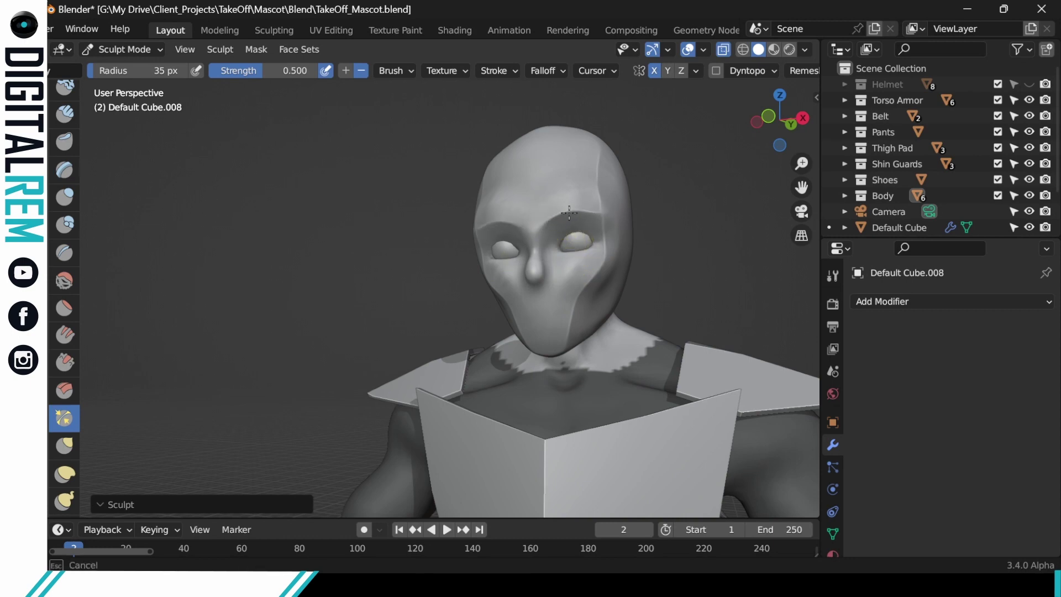
mouse_move(591, 213)
left_mouse_down()
mouse_move(601, 218)
mouse_move(539, 232)
mouse_move(547, 235)
left_mouse_up()
middle_click_drag(578, 219, 610, 220)
mouse_move(535, 230)
left_mouse_down()
mouse_move(534, 242)
mouse_move(569, 206)
left_mouse_up()
middle_click_drag(569, 206, 580, 208)
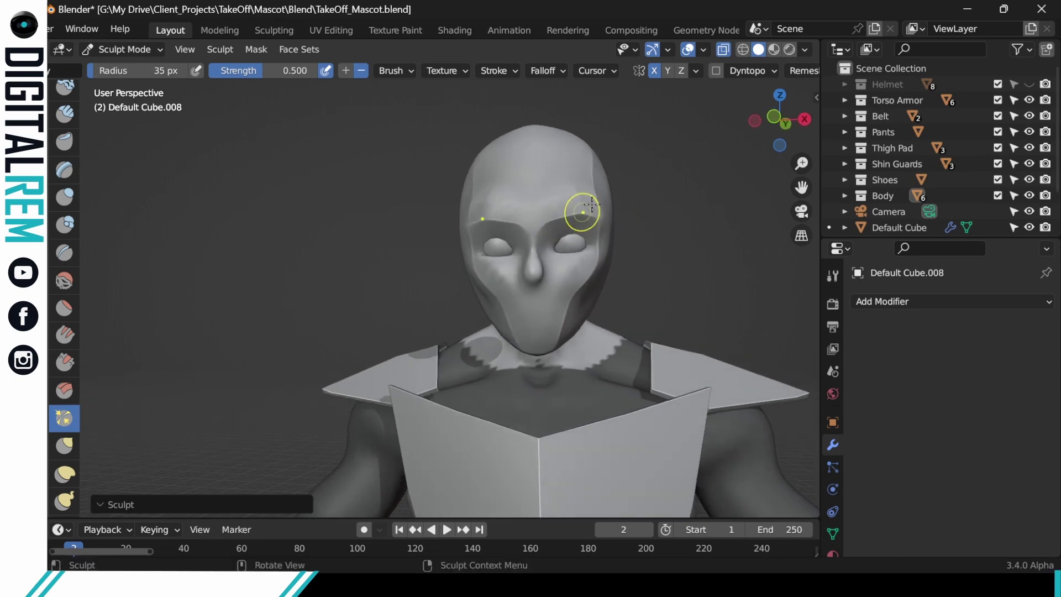
left_click_drag(507, 314, 534, 355)
Step: Adjust the brow shape above the eyes with the Snake Hook brush at 53 px radius and 1.000 strength
mouse_move(486, 177)
middle_mouse_down()
mouse_move(534, 169)
mouse_move(596, 221)
mouse_move(592, 249)
mouse_move(576, 217)
mouse_move(591, 232)
mouse_move(712, 259)
mouse_move(497, 243)
mouse_move(520, 221)
mouse_move(495, 230)
mouse_move(551, 202)
middle_mouse_up()
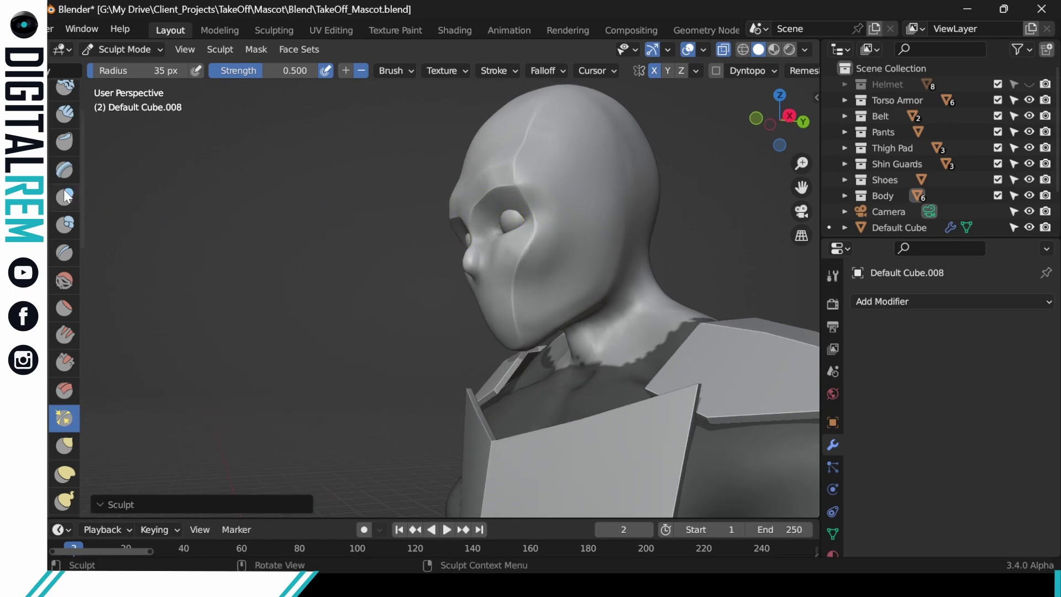
left_click(65, 500)
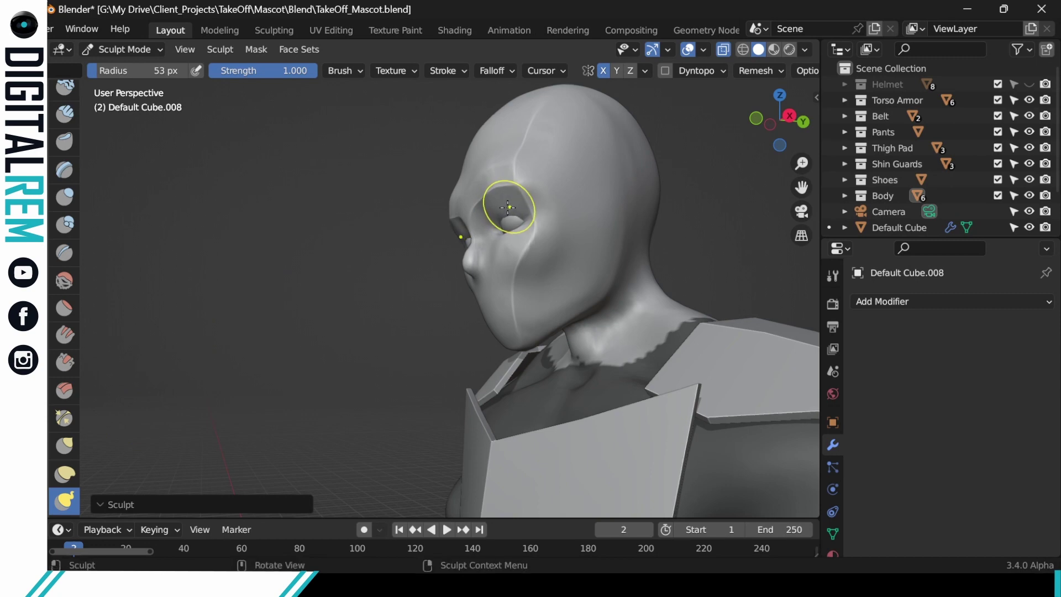
mouse_move(507, 210)
middle_mouse_down()
mouse_move(525, 193)
mouse_move(576, 200)
mouse_move(543, 208)
middle_mouse_up()
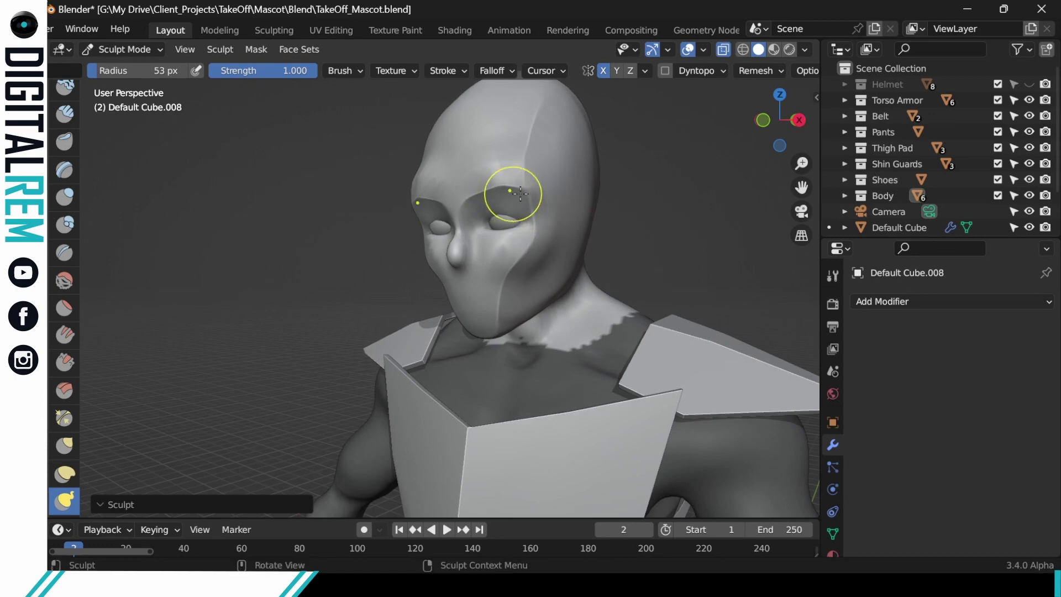
mouse_move(509, 189)
middle_mouse_down()
mouse_move(628, 177)
mouse_move(616, 175)
middle_mouse_up()
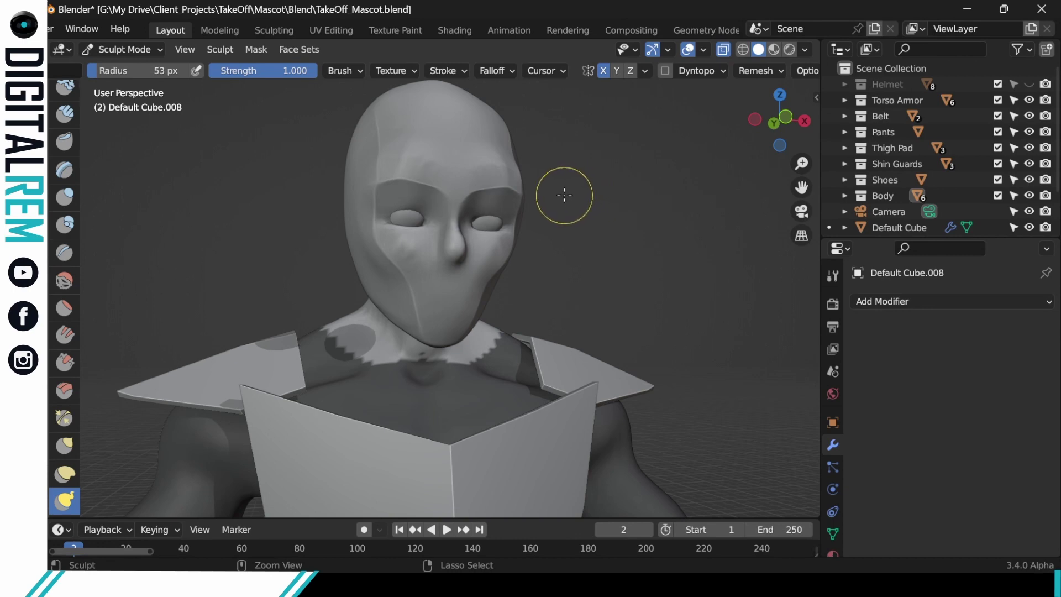
mouse_move(585, 182)
middle_mouse_down()
mouse_move(530, 220)
mouse_move(530, 284)
mouse_move(656, 276)
mouse_move(605, 268)
middle_mouse_up()
scroll(497, 218, "up", 4)
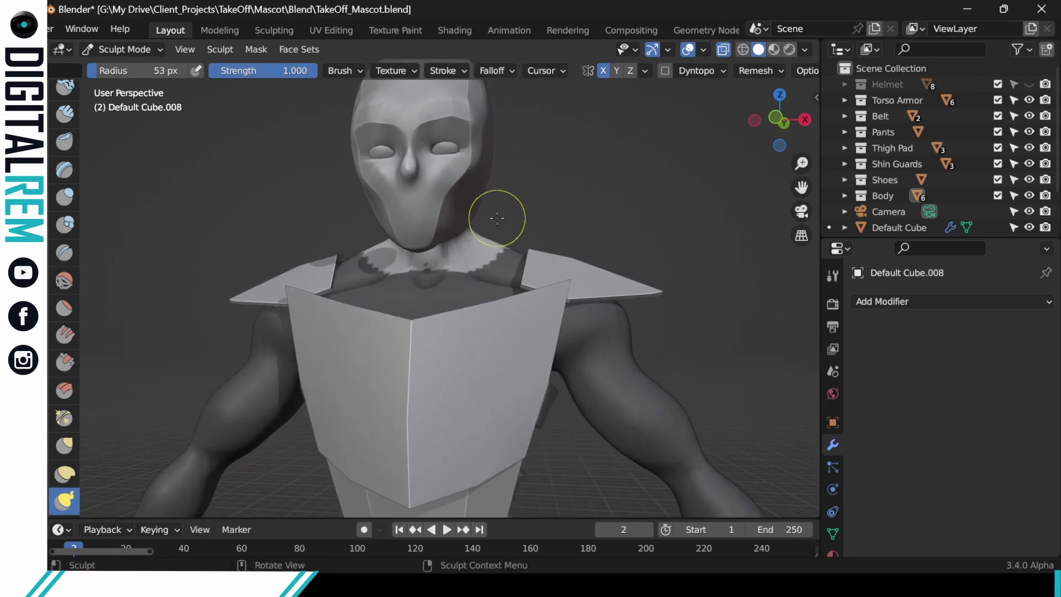
Step: Smooth the cheeks beneath the eyes with the Smooth brush at 51 px radius and 0.189 strength
left_click(68, 281)
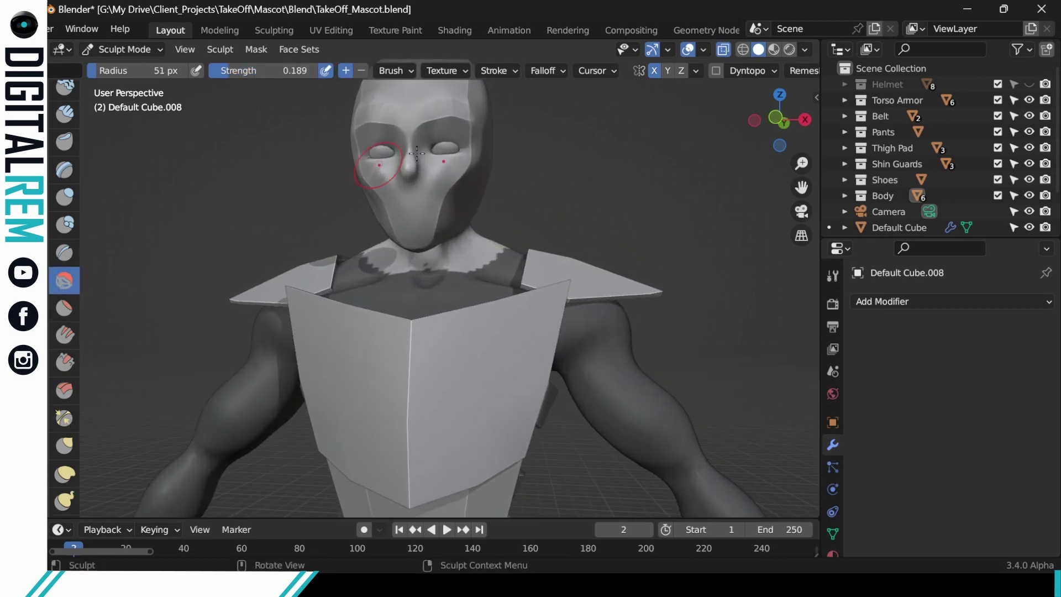
left_click_drag(437, 182, 445, 164)
mouse_move(450, 163)
middle_mouse_down()
mouse_move(440, 180)
mouse_move(440, 170)
middle_mouse_up()
scroll(440, 170, "up", 2)
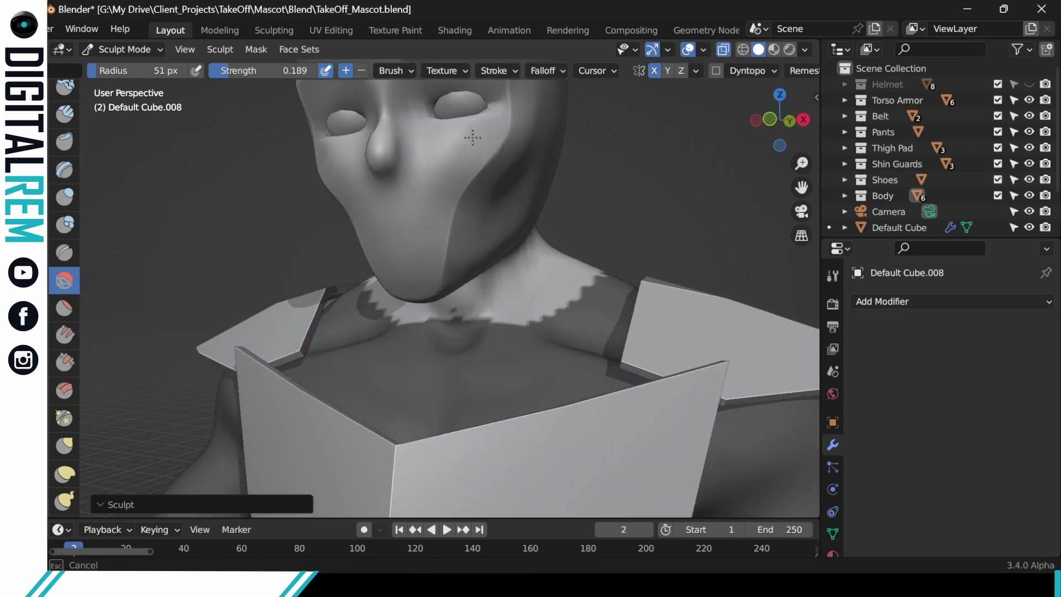
middle_click_drag(472, 137, 445, 147)
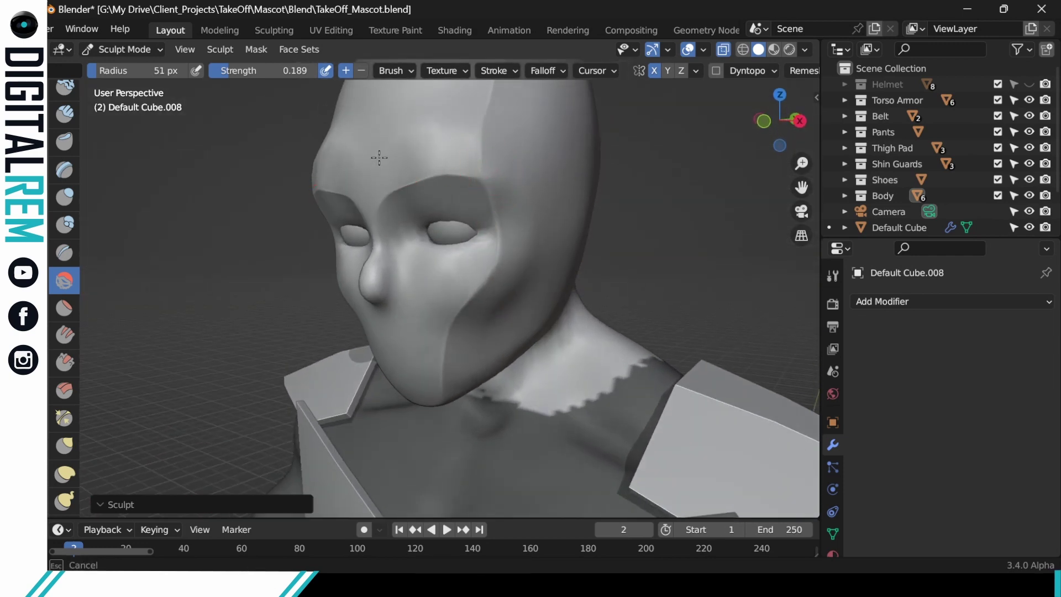
Step: Smooth the surface above the brow and around the eye sockets
mouse_move(454, 141)
left_mouse_down()
mouse_move(452, 119)
mouse_move(491, 154)
mouse_move(521, 220)
mouse_move(517, 208)
mouse_move(462, 209)
mouse_move(481, 245)
left_mouse_up()
mouse_move(416, 246)
left_mouse_down()
mouse_move(427, 226)
mouse_move(478, 216)
left_mouse_up()
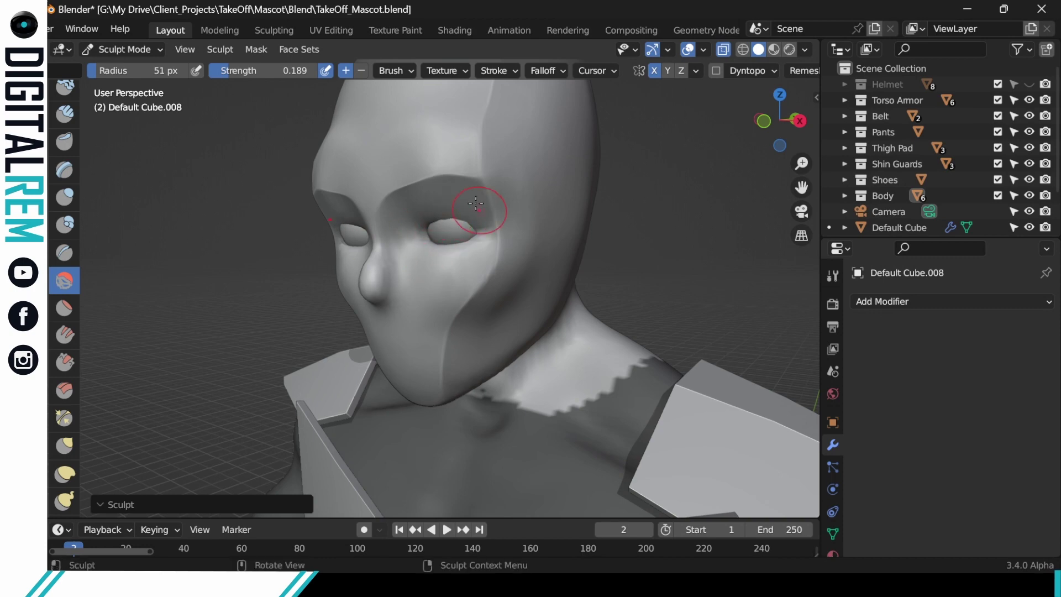
middle_click_drag(489, 207, 557, 195)
mouse_move(439, 216)
left_mouse_down()
mouse_move(459, 228)
mouse_move(427, 224)
mouse_move(424, 236)
left_mouse_up()
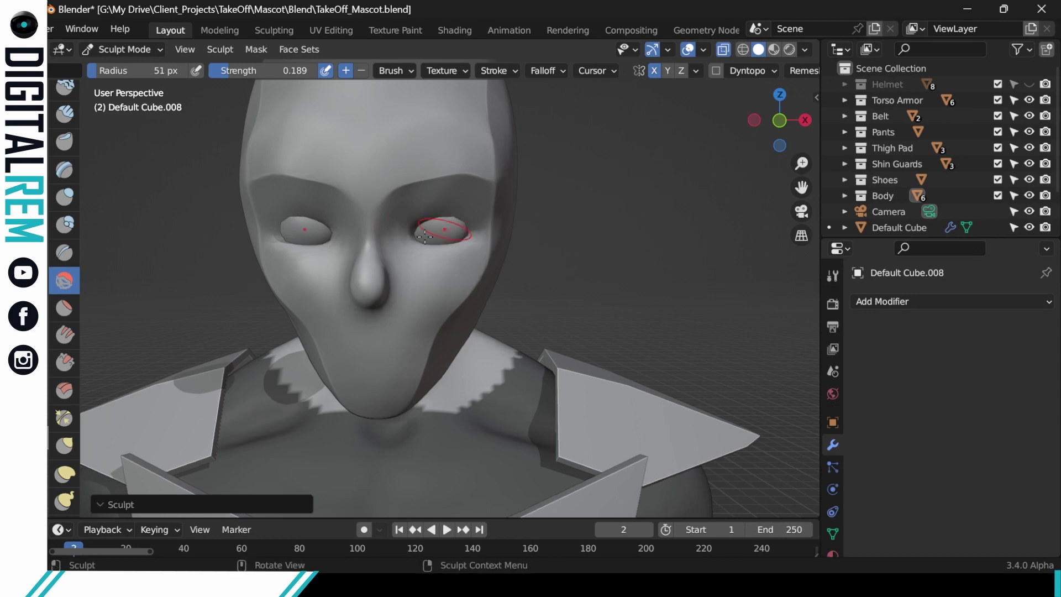
Step: Smooth the hollow on the side of the face behind the cheek edge
mouse_move(498, 215)
middle_mouse_down()
mouse_move(505, 178)
mouse_move(509, 194)
mouse_move(490, 225)
middle_mouse_up()
left_click_drag(475, 293, 482, 316)
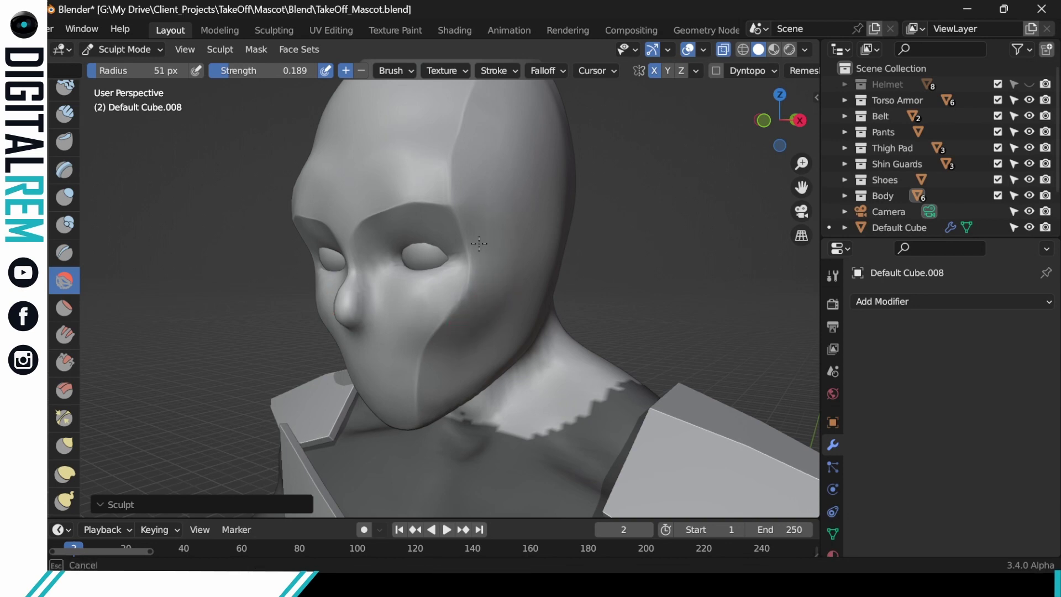
left_click_drag(488, 311, 490, 313)
mouse_move(587, 260)
middle_mouse_down()
mouse_move(562, 247)
mouse_move(588, 240)
middle_mouse_up()
scroll(549, 253, "down", 4)
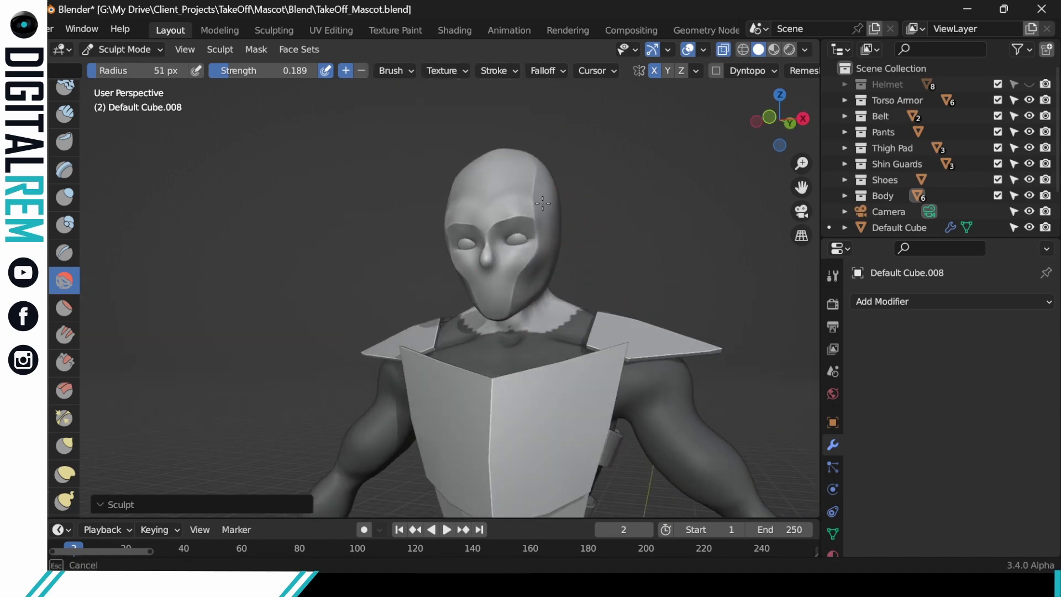
Step: Smooth the forehead above the brows and check the head against the whole body
mouse_move(569, 205)
middle_mouse_down()
mouse_move(539, 193)
mouse_move(636, 185)
mouse_move(474, 188)
mouse_move(507, 202)
mouse_move(486, 158)
mouse_move(509, 166)
middle_mouse_up()
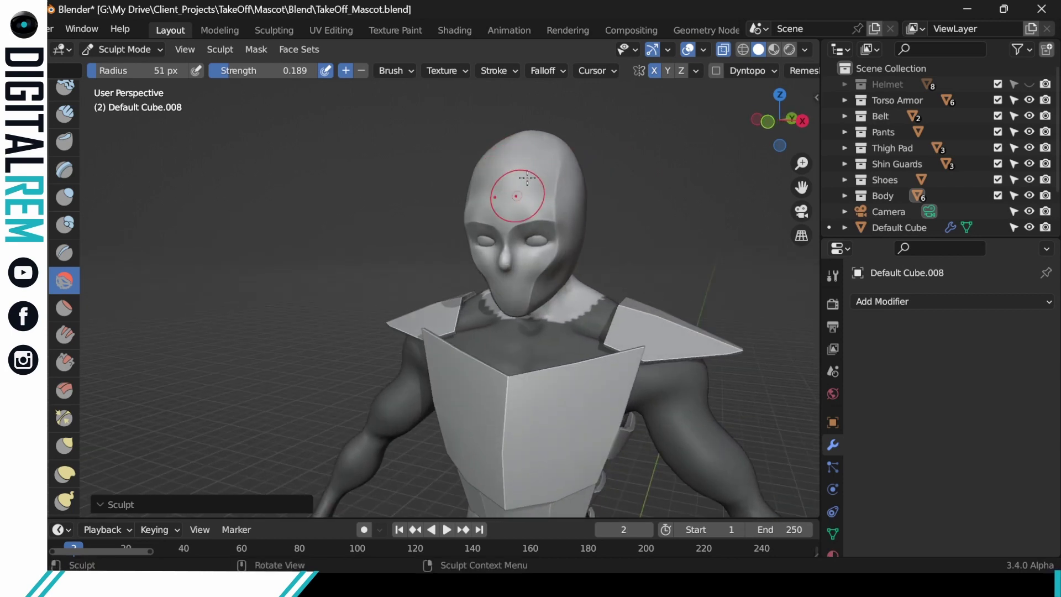
left_click_drag(527, 178, 491, 215)
mouse_move(512, 194)
left_mouse_down()
mouse_move(517, 171)
mouse_move(539, 160)
mouse_move(522, 161)
left_mouse_up()
mouse_move(515, 160)
left_mouse_down()
mouse_move(493, 166)
mouse_move(500, 188)
left_mouse_up()
middle_click_drag(552, 146, 610, 137)
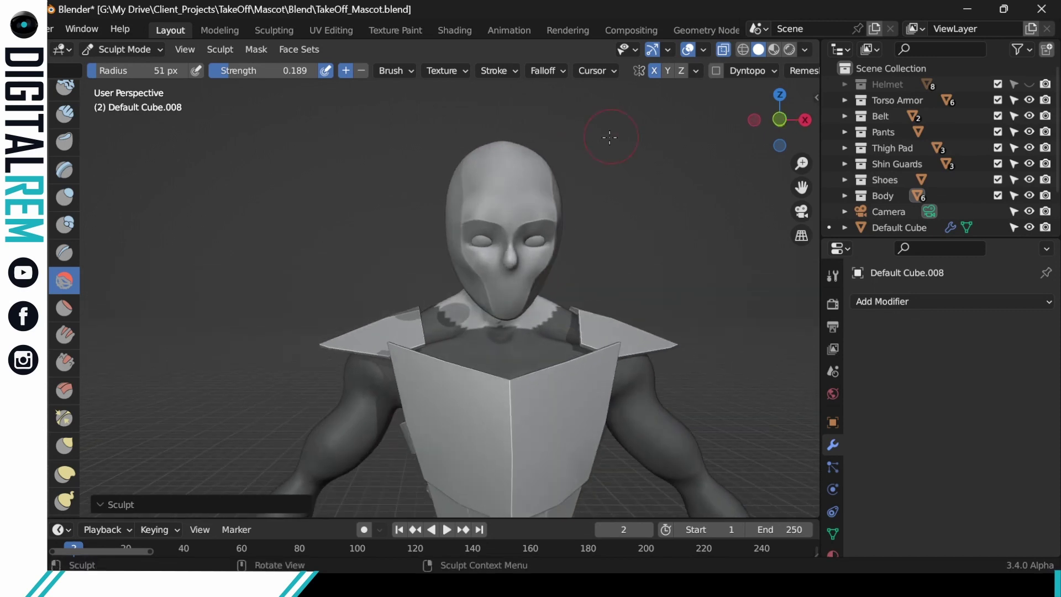
mouse_move(470, 205)
middle_mouse_down()
mouse_move(453, 213)
mouse_move(533, 190)
mouse_move(491, 212)
middle_mouse_up()
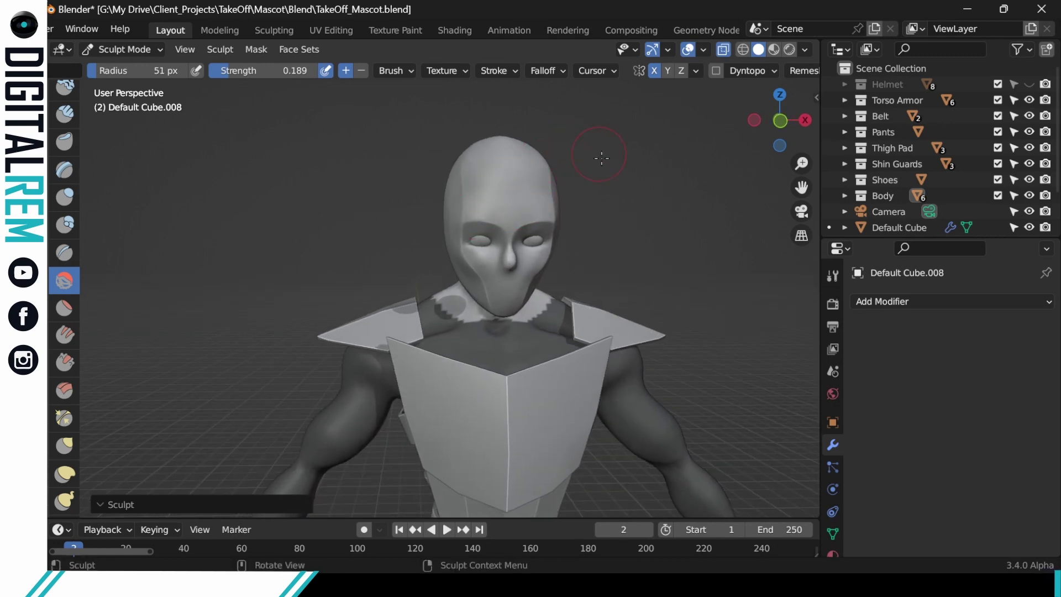
middle_click_drag(601, 158, 594, 195)
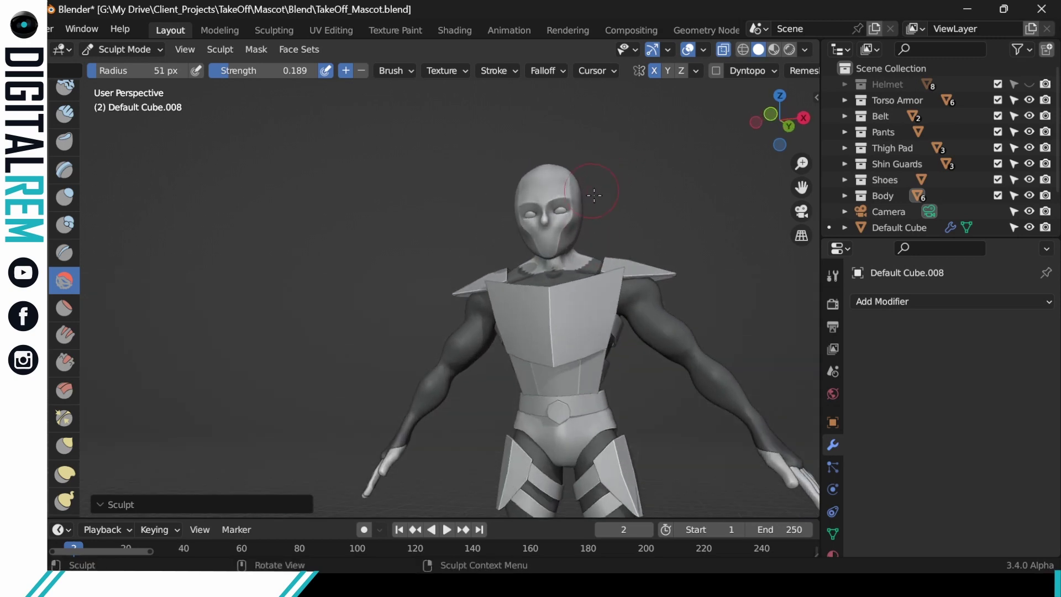
scroll(602, 232, "up", 4)
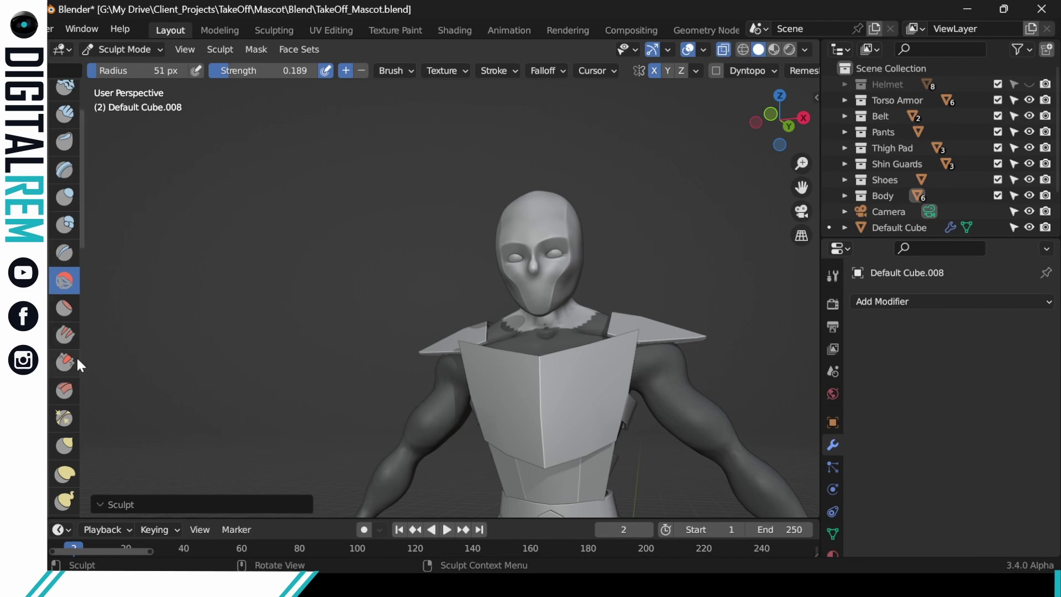
Step: Sharpen the vertical edges along the sides of the forehead with the Pinch brush at 35 px radius and 0.500 strength
left_click(67, 414)
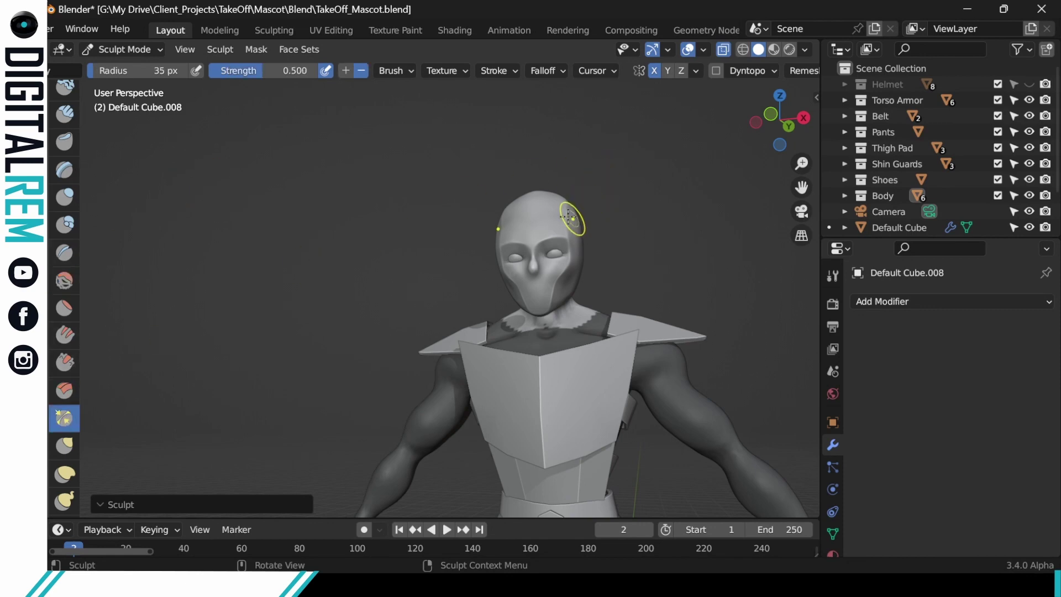
left_click_drag(564, 218, 566, 270)
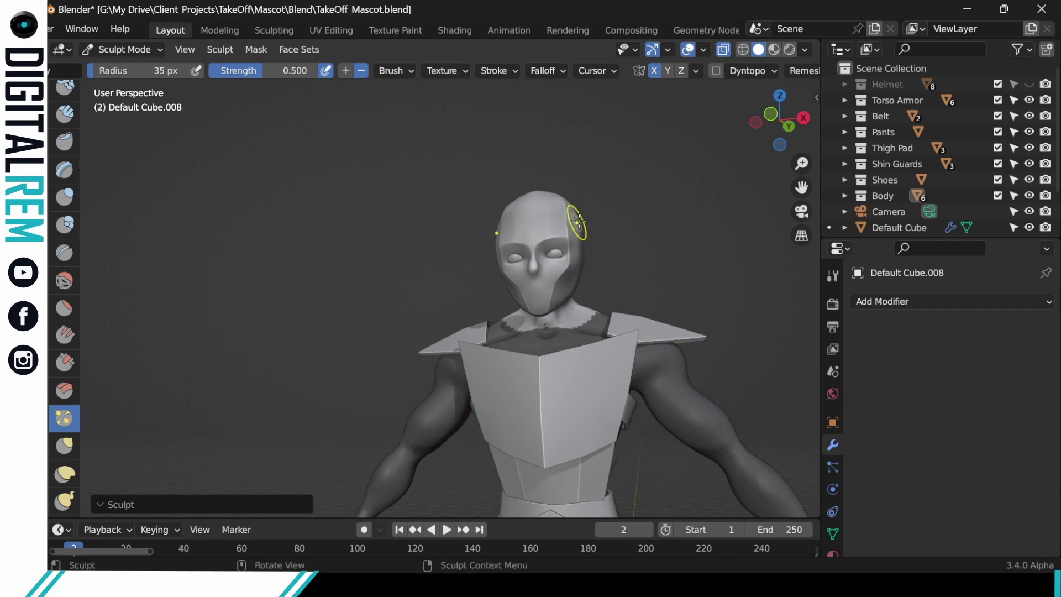
middle_click_drag(575, 230, 580, 208)
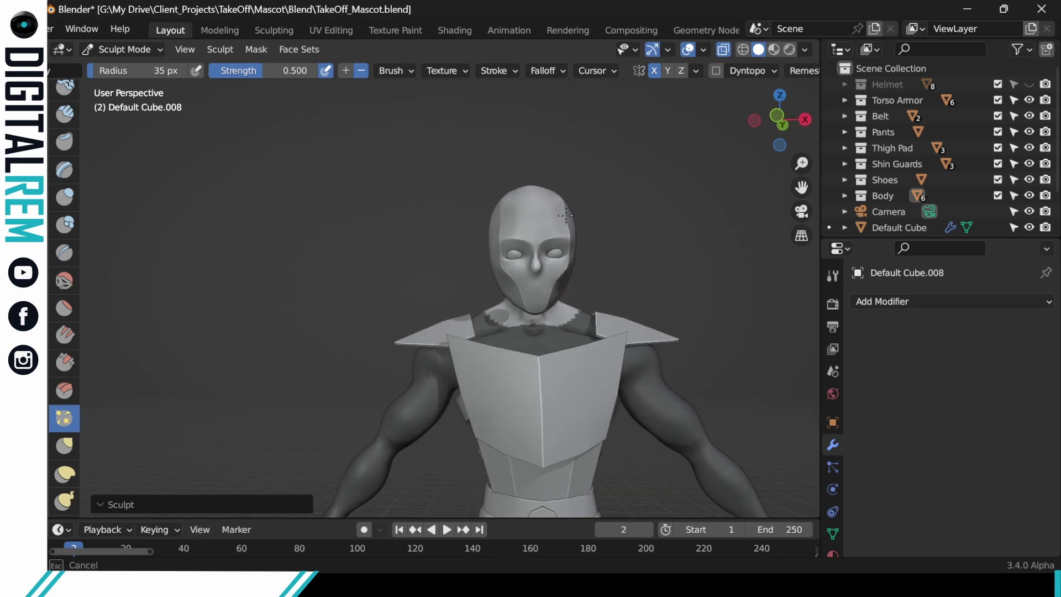
left_click_drag(566, 215, 571, 224)
middle_click_drag(583, 229, 608, 220)
left_click_drag(514, 235, 520, 239)
left_click_drag(519, 239, 549, 240)
middle_click_drag(577, 226, 544, 238)
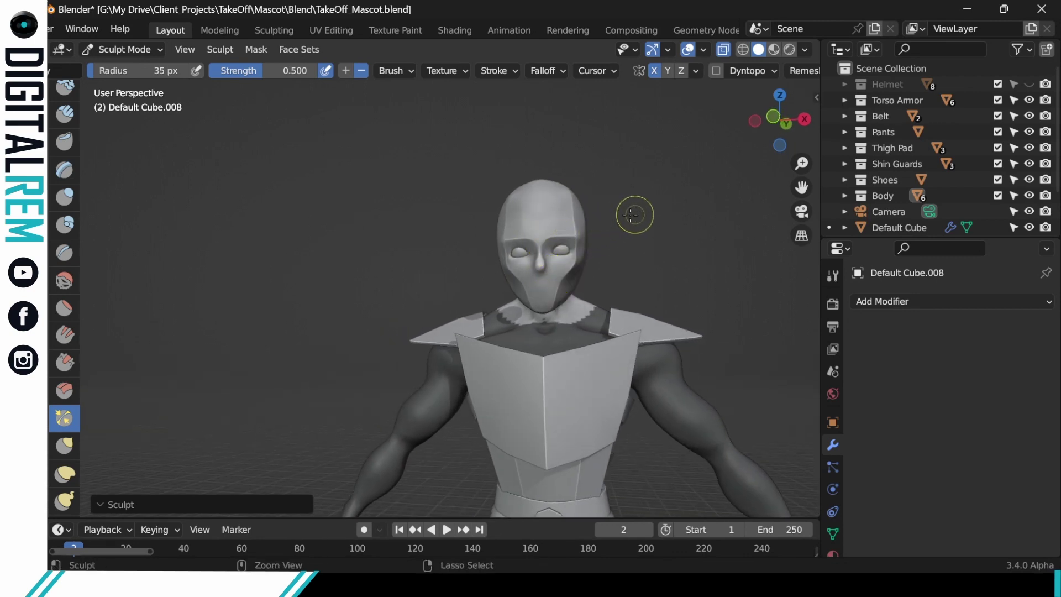
scroll(622, 243, "down", 3)
middle_click_drag(651, 247, 653, 247)
scroll(653, 247, "up", 4)
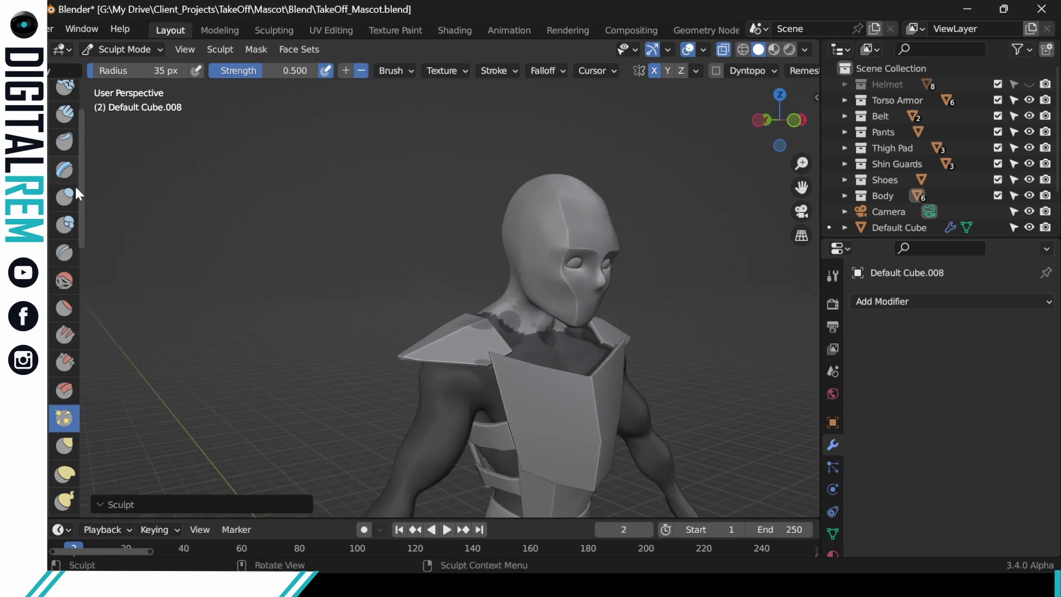
Step: Smooth the side of the jaw behind the cheek edge with the Smooth brush at 51 px radius and 0.189 strength
scroll(73, 202, "up", 1)
scroll(65, 337, "up", 3)
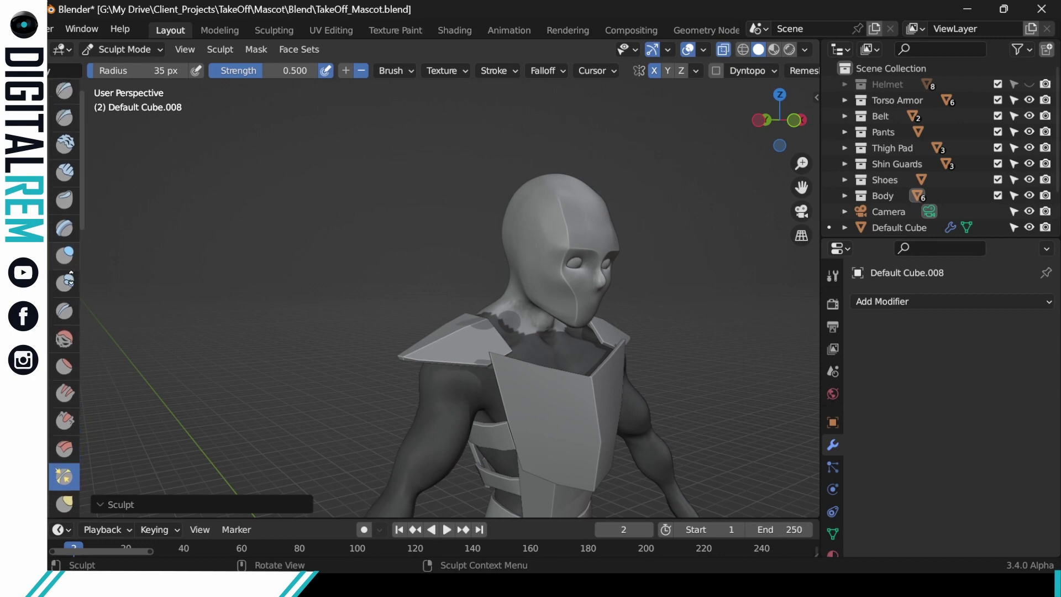
left_click(65, 348)
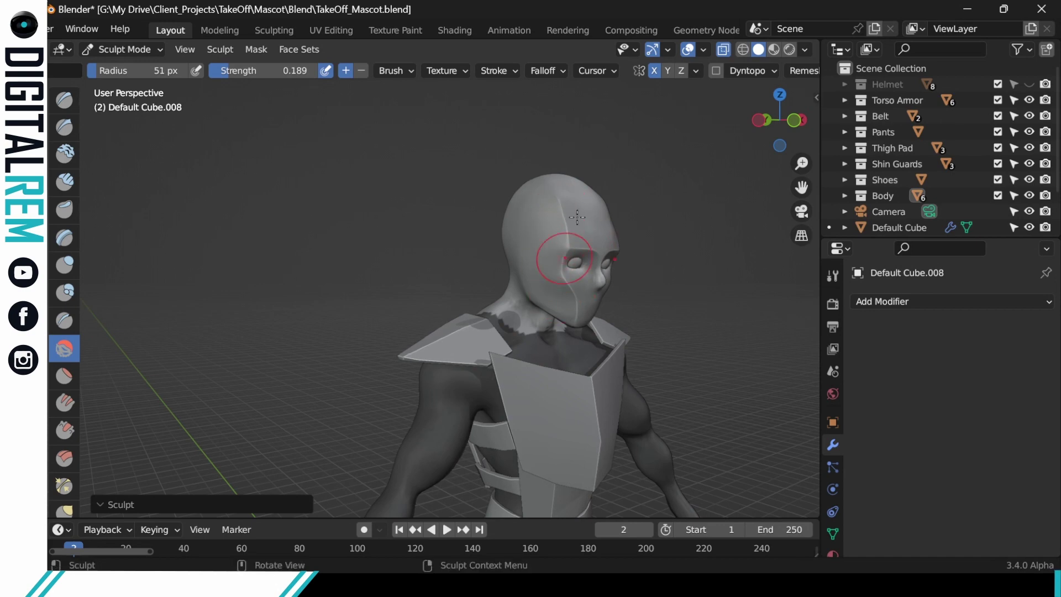
mouse_move(657, 186)
middle_mouse_down()
mouse_move(633, 194)
mouse_move(627, 173)
mouse_move(598, 207)
mouse_move(657, 183)
middle_mouse_up()
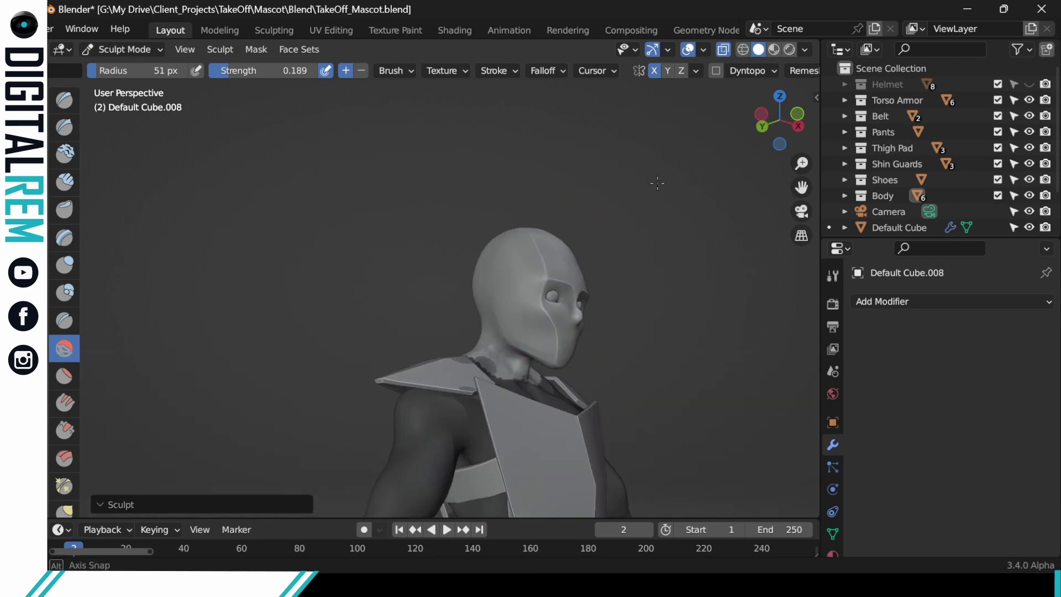
middle_click_drag(530, 320, 599, 221)
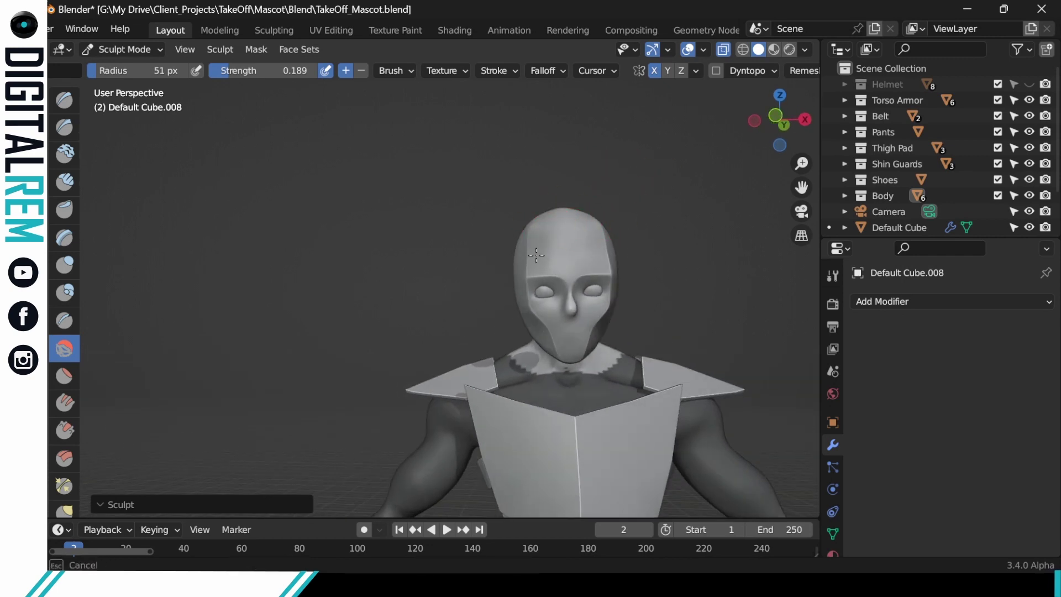
middle_click_drag(536, 254, 550, 255)
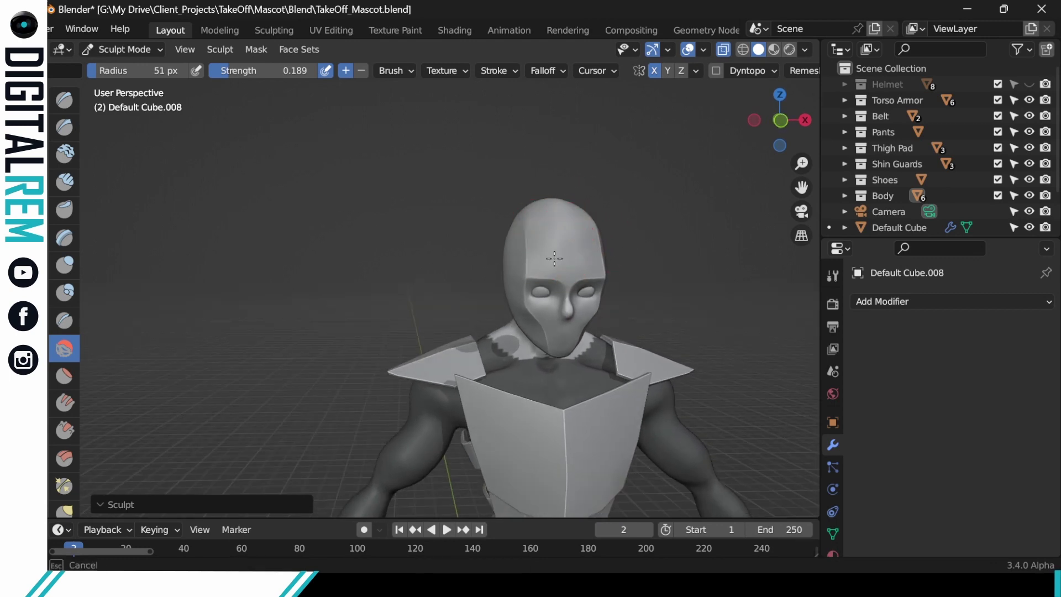
middle_click_drag(552, 205, 559, 224)
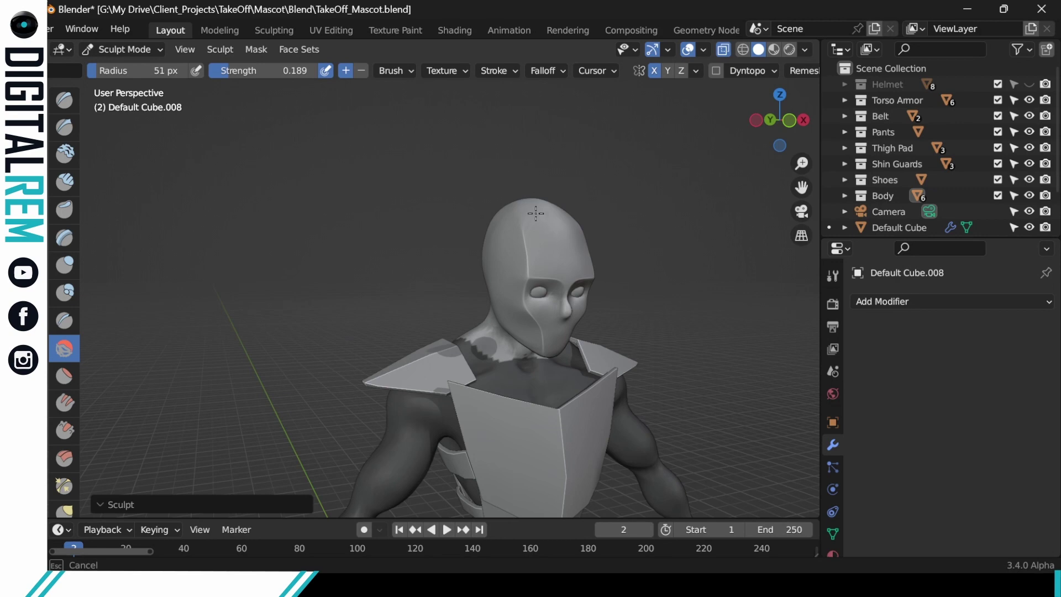
middle_click_drag(555, 218, 587, 243)
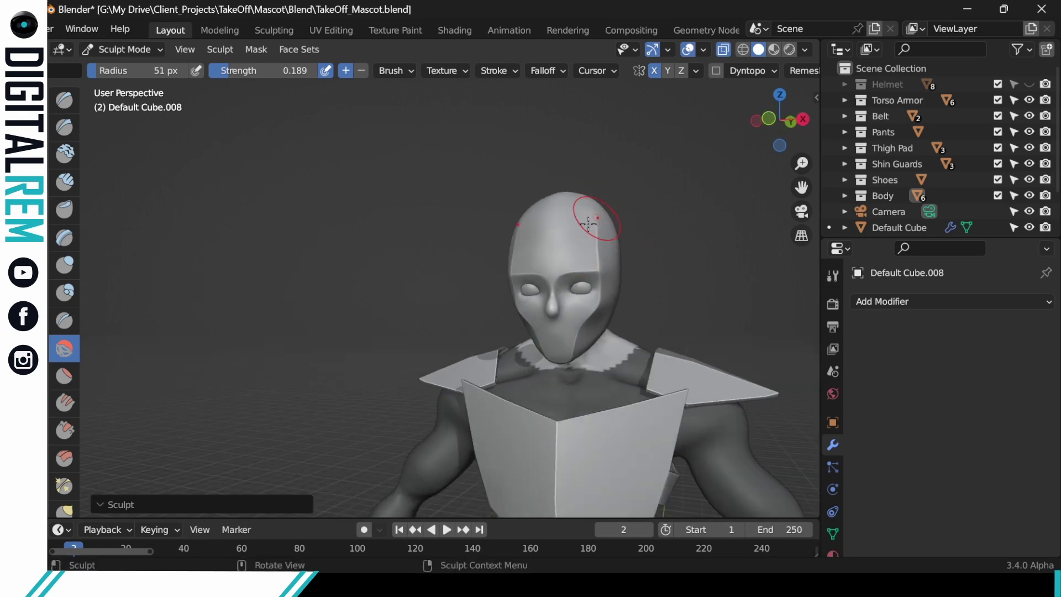
mouse_move(630, 212)
middle_mouse_down()
mouse_move(625, 261)
mouse_move(620, 220)
middle_mouse_up()
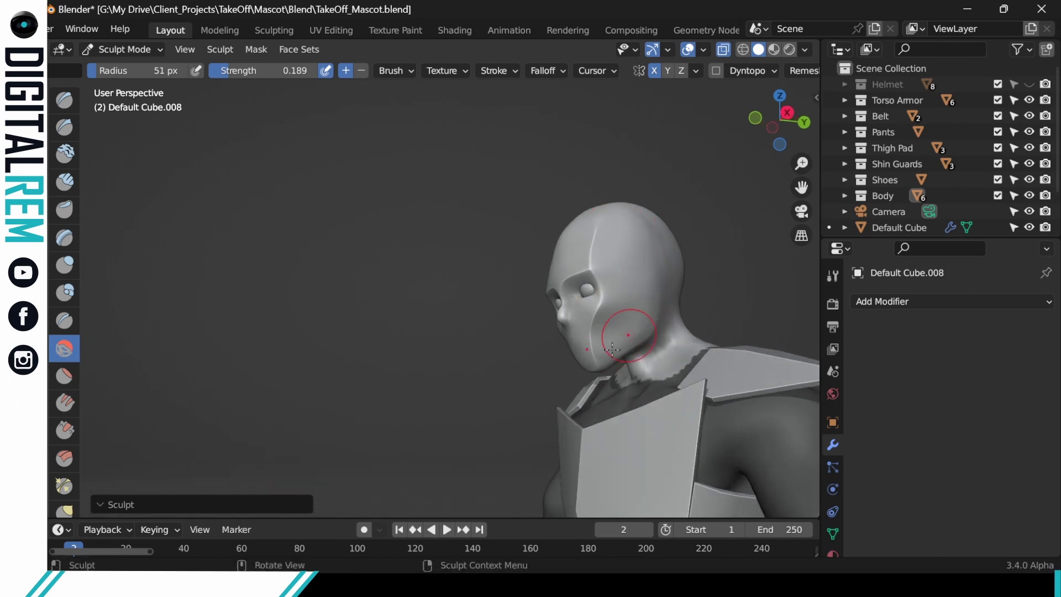
left_click_drag(631, 328, 646, 285)
mouse_move(631, 323)
left_mouse_down()
mouse_move(640, 277)
mouse_move(626, 321)
left_mouse_up()
mouse_move(665, 272)
middle_mouse_down()
mouse_move(661, 240)
mouse_move(667, 254)
middle_mouse_up()
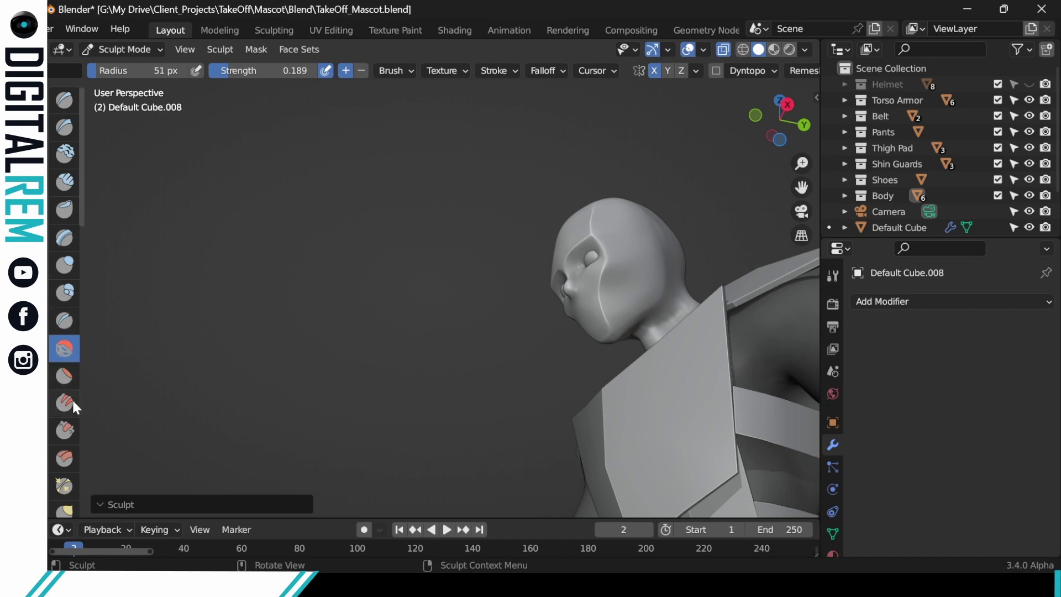
Step: Pinch the edge running down the side of the jaw with the Pinch brush at 35 px radius
left_click(64, 485)
mouse_move(620, 307)
left_mouse_down()
mouse_move(600, 338)
mouse_move(602, 318)
mouse_move(604, 339)
left_mouse_up()
mouse_move(630, 308)
middle_mouse_down()
mouse_move(617, 313)
mouse_move(658, 293)
mouse_move(687, 294)
mouse_move(694, 308)
mouse_move(644, 315)
mouse_move(621, 332)
mouse_move(636, 301)
middle_mouse_up()
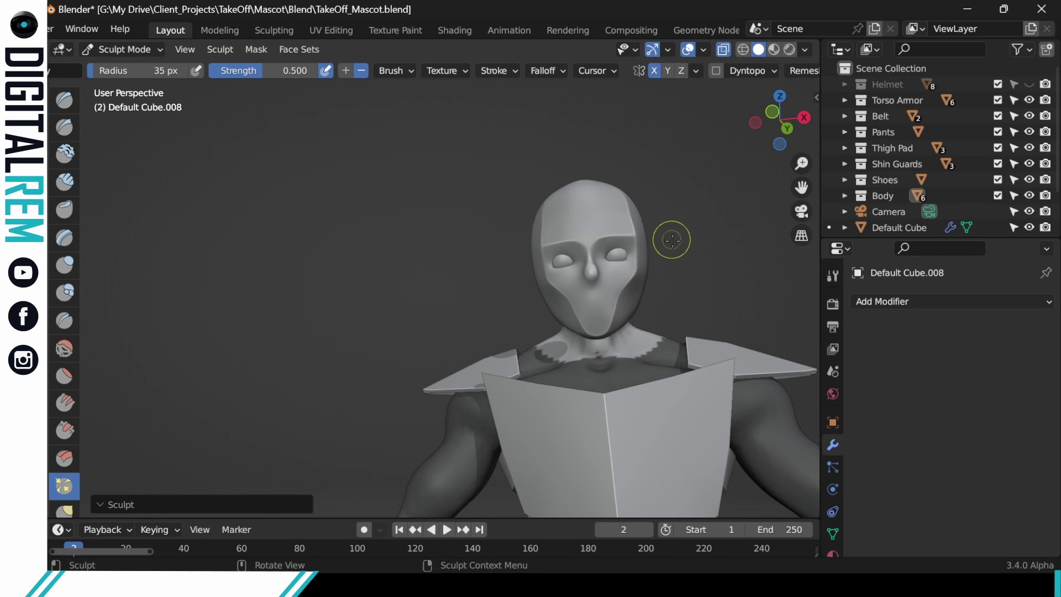
Step: Pinch the surface around the eyes and along the upper eye sockets
mouse_move(675, 261)
middle_mouse_down("shift")
mouse_move(599, 284)
mouse_move(580, 270)
mouse_move(571, 225)
middle_mouse_up("shift")
left_click_drag(520, 232, 517, 232)
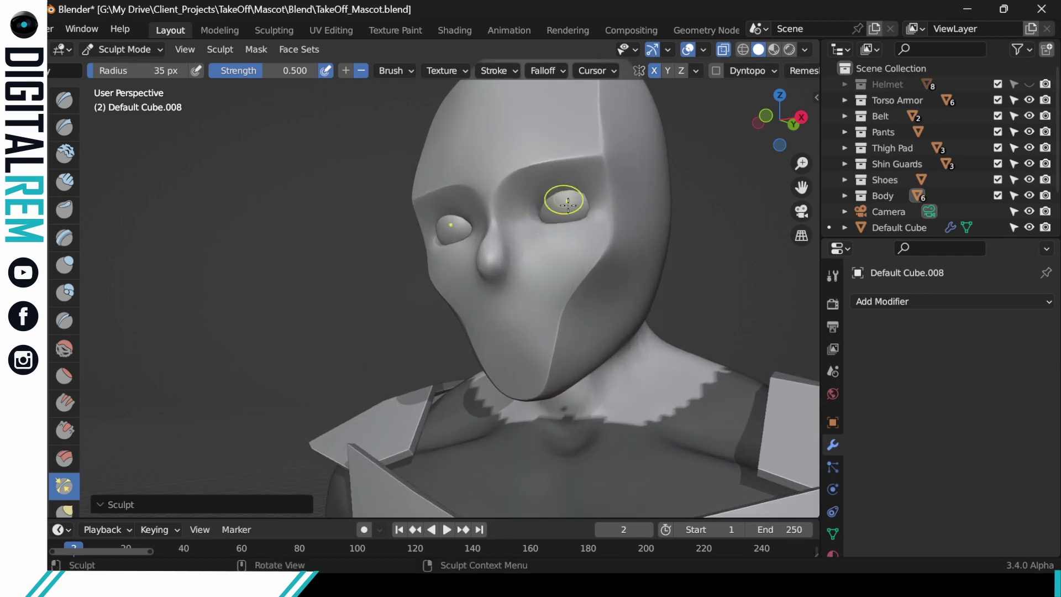
middle_click_drag(559, 189, 569, 220)
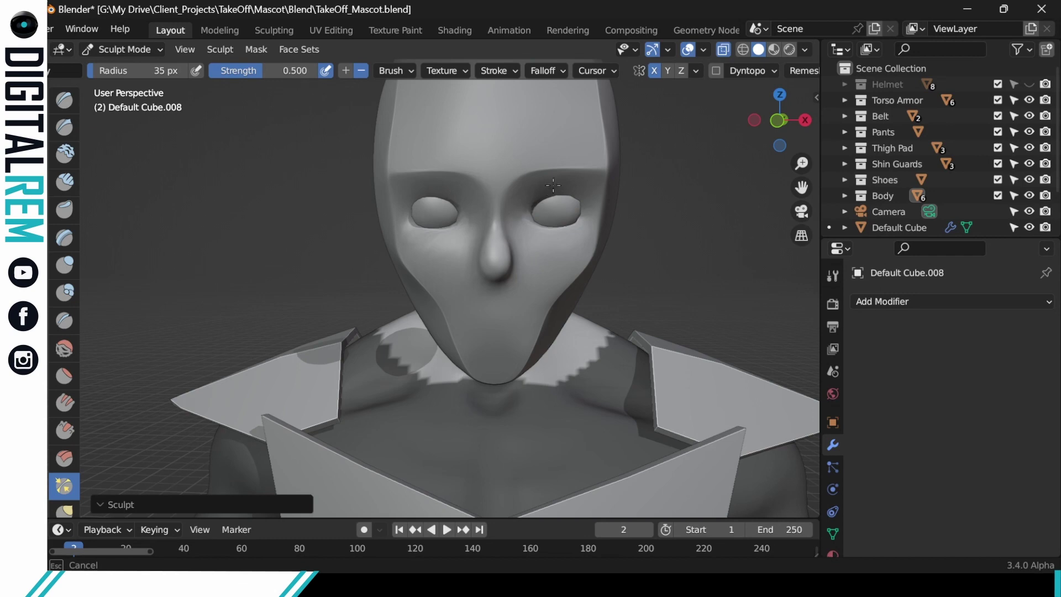
left_click_drag(553, 185, 567, 182)
mouse_move(566, 182)
middle_mouse_down()
mouse_move(594, 194)
mouse_move(542, 279)
middle_mouse_up()
mouse_move(598, 247)
middle_mouse_down()
mouse_move(621, 212)
mouse_move(564, 206)
middle_mouse_up()
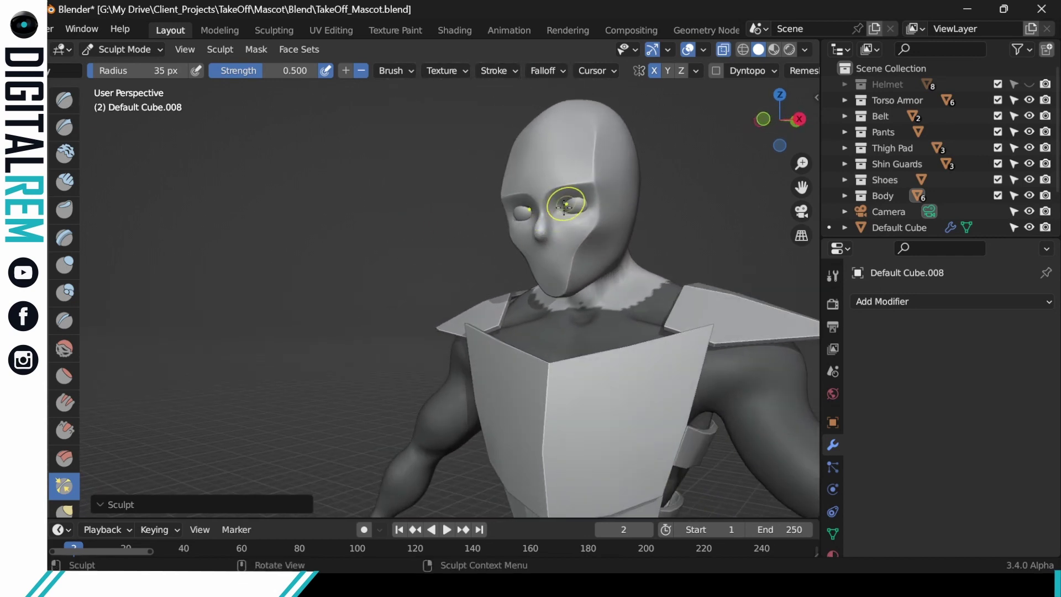
Step: Smooth the inner eye corners beside the nose and the area beneath the eyes with the Smooth brush
scroll(597, 209, "up", 6)
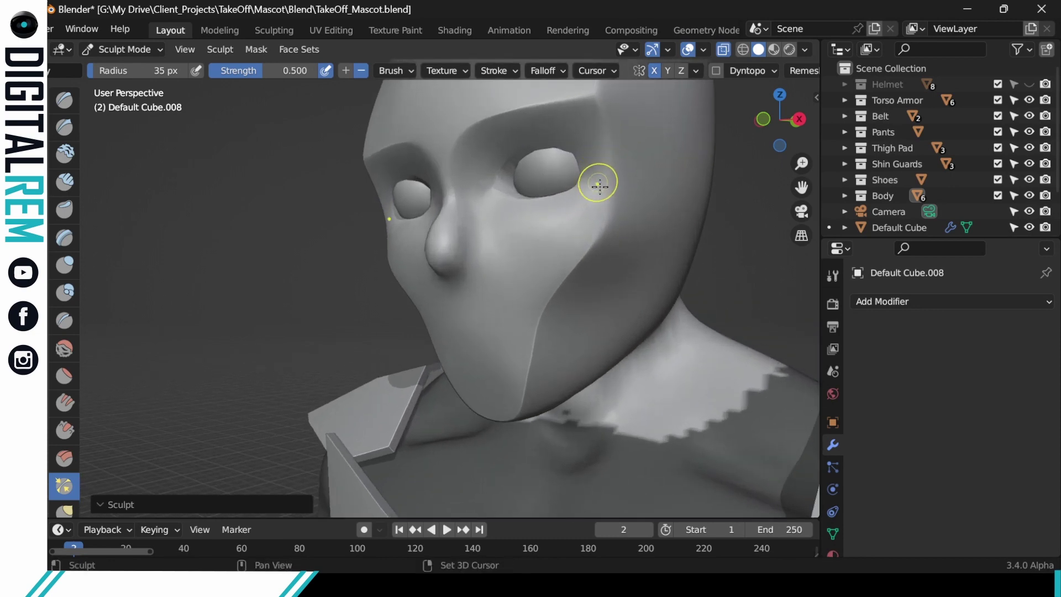
middle_click_drag(638, 252, 599, 232)
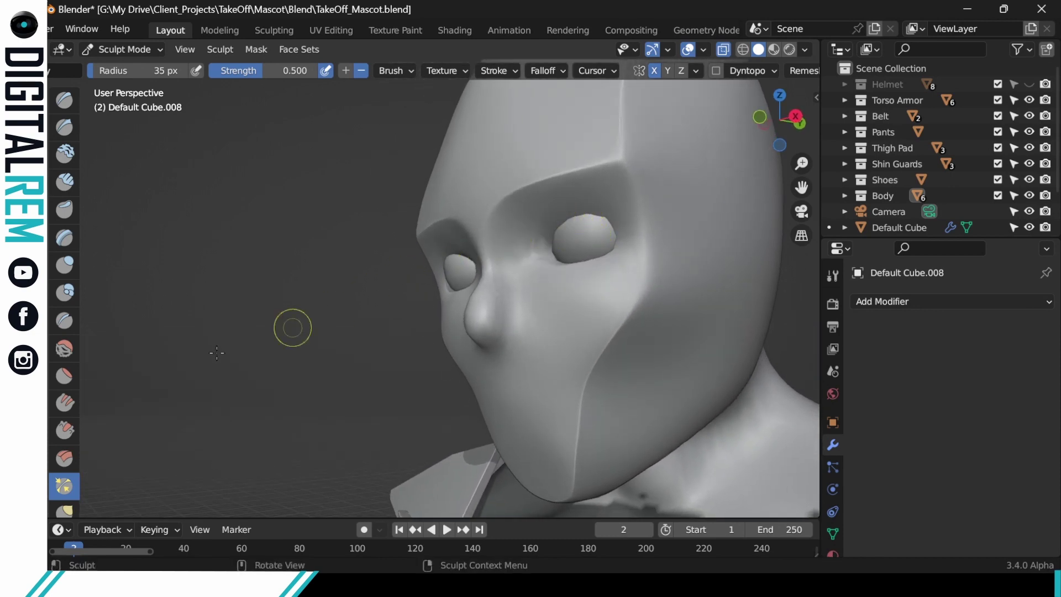
left_click(70, 347)
mouse_move(523, 245)
left_mouse_down()
mouse_move(528, 252)
mouse_move(550, 230)
left_mouse_up()
middle_click_drag(550, 230, 611, 261)
left_click_drag(543, 272, 580, 268)
left_click_drag(572, 270, 580, 271)
middle_click_drag(580, 270, 599, 258)
left_click_drag(558, 246, 553, 249)
middle_click_drag(627, 247, 602, 245)
left_click_drag(557, 245, 558, 244)
mouse_move(574, 244)
middle_mouse_down()
mouse_move(619, 247)
mouse_move(588, 252)
mouse_move(596, 347)
mouse_move(638, 255)
mouse_move(712, 325)
middle_mouse_up()
Step: Show the Helmet collection and check how the face fits inside the helmet opening
left_click(1029, 84)
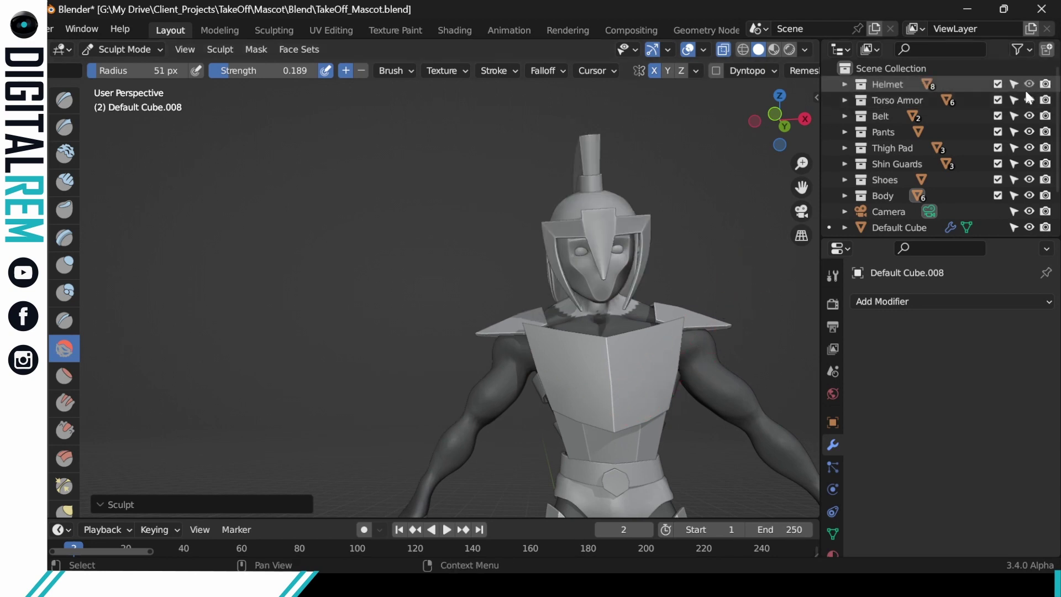
mouse_move(680, 224)
middle_mouse_down()
mouse_move(662, 243)
mouse_move(660, 207)
mouse_move(668, 247)
middle_mouse_up()
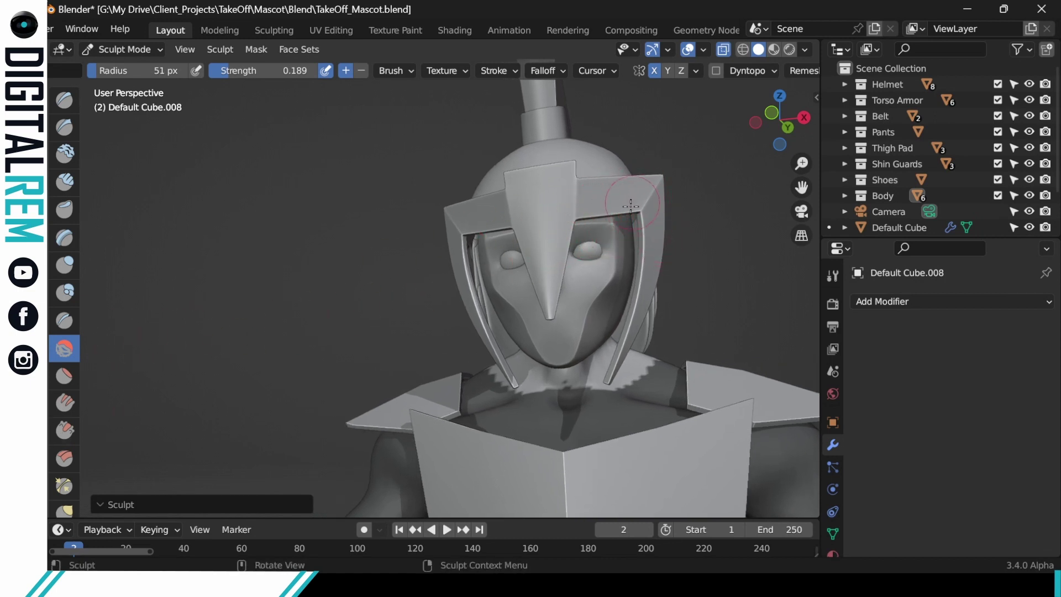
middle_click_drag(630, 206, 608, 271)
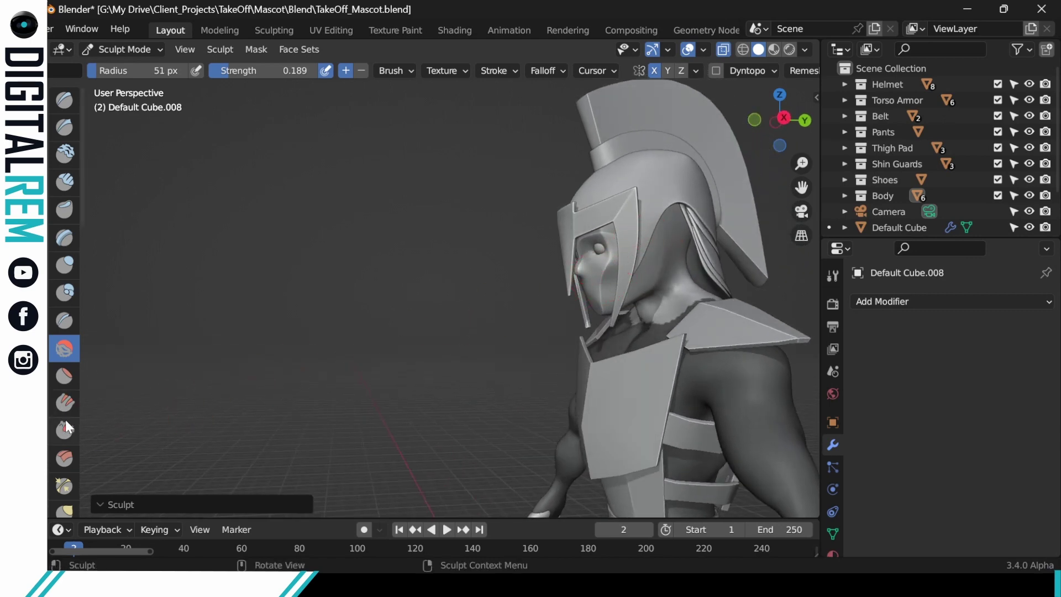
Step: Adjust the eye area within the helmet opening with the Elastic Deform brush at 40 px radius and 0.500 strength
scroll(65, 419, "down", 5)
scroll(65, 436, "down", 3)
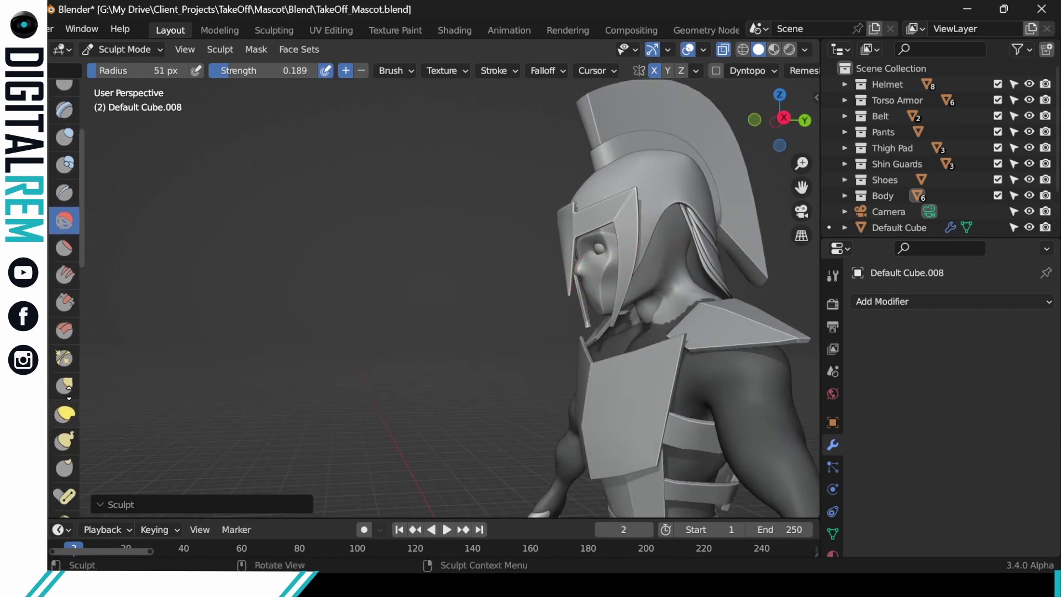
left_click(65, 396)
left_click(596, 249)
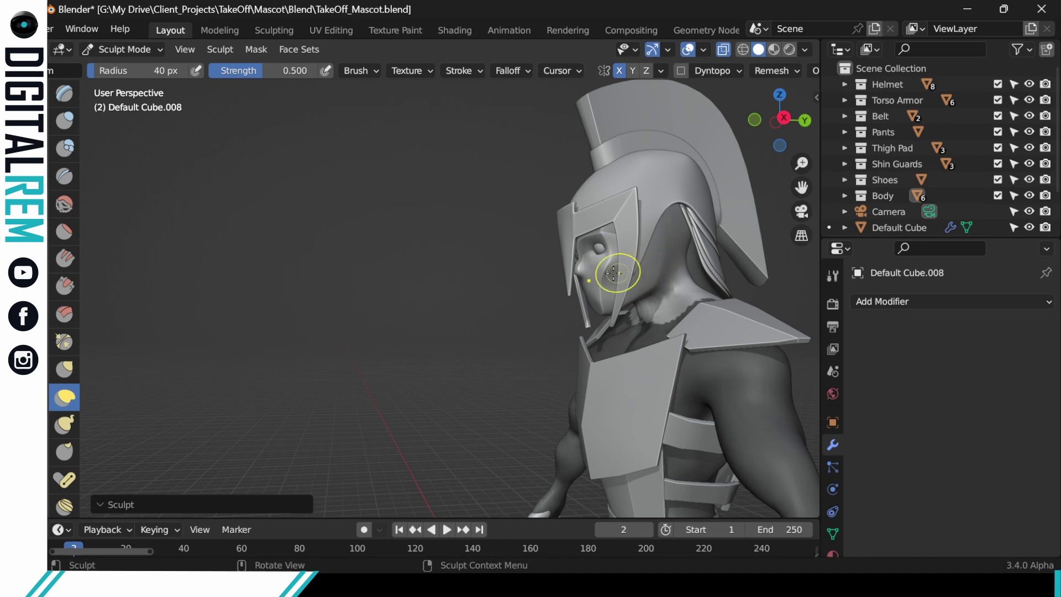
mouse_move(603, 277)
middle_mouse_down()
mouse_move(644, 286)
mouse_move(607, 226)
mouse_move(625, 270)
middle_mouse_up()
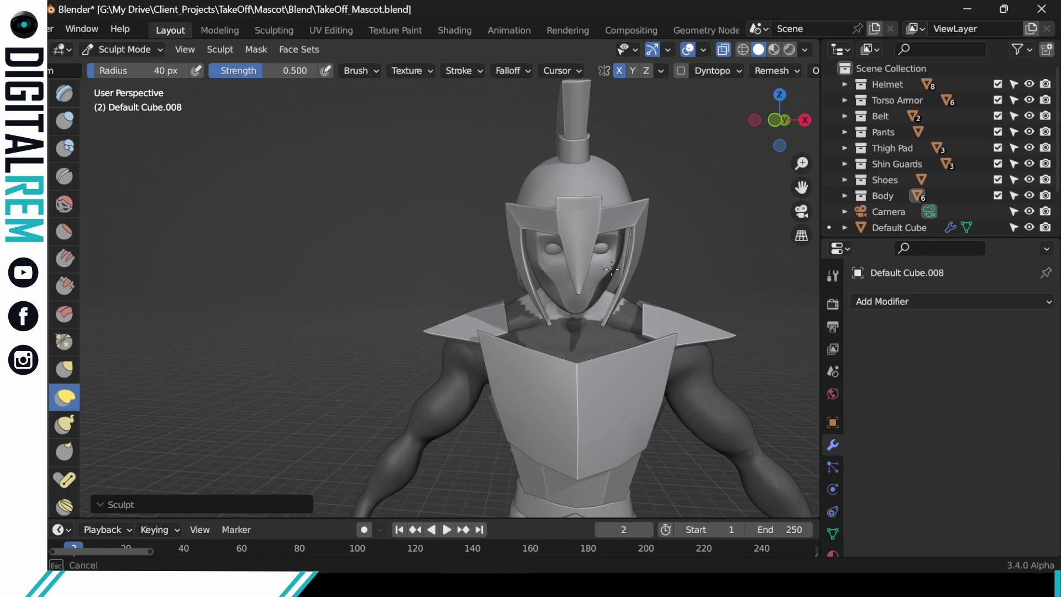
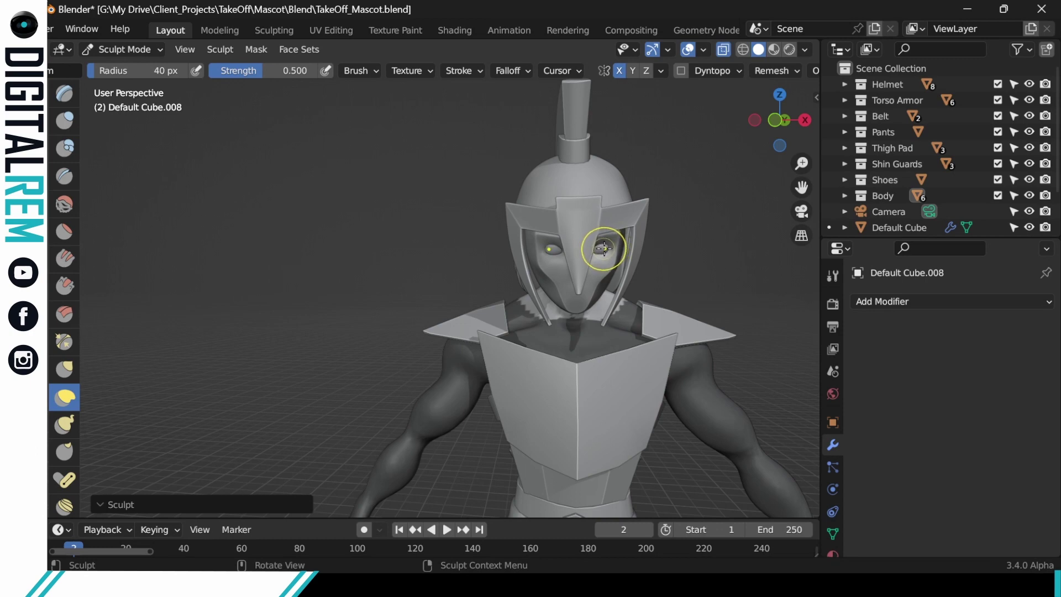
mouse_move(619, 230)
middle_mouse_down()
mouse_move(635, 225)
mouse_move(620, 204)
mouse_move(620, 235)
mouse_move(671, 243)
mouse_move(675, 230)
mouse_move(738, 225)
mouse_move(669, 241)
middle_mouse_up()
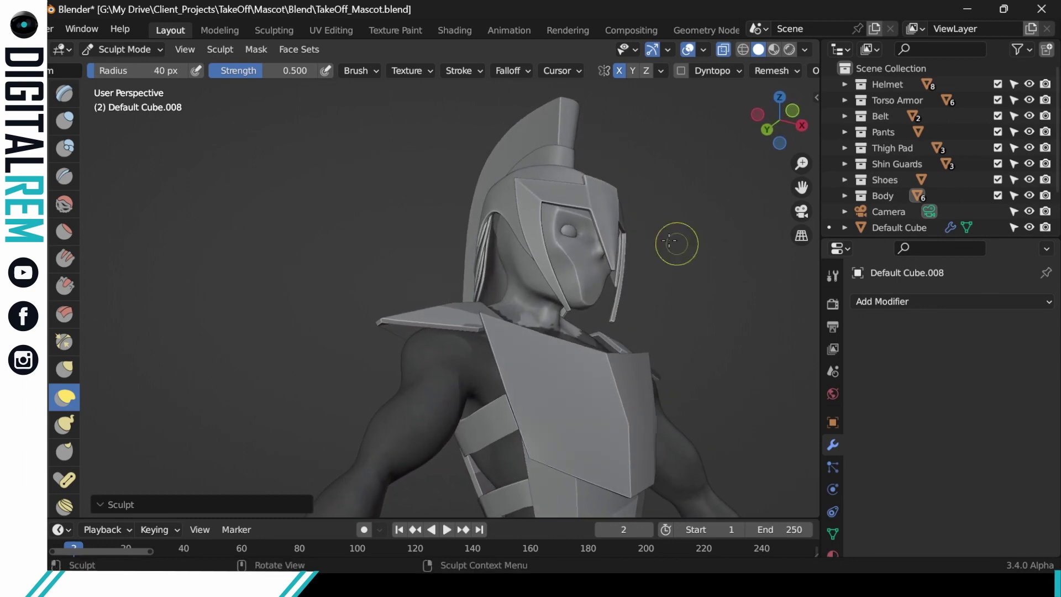
Step: Reshape the cheeks below the eyes with Elastic Deform, keeping the helmet on for reference
middle_click_drag(565, 228, 547, 230)
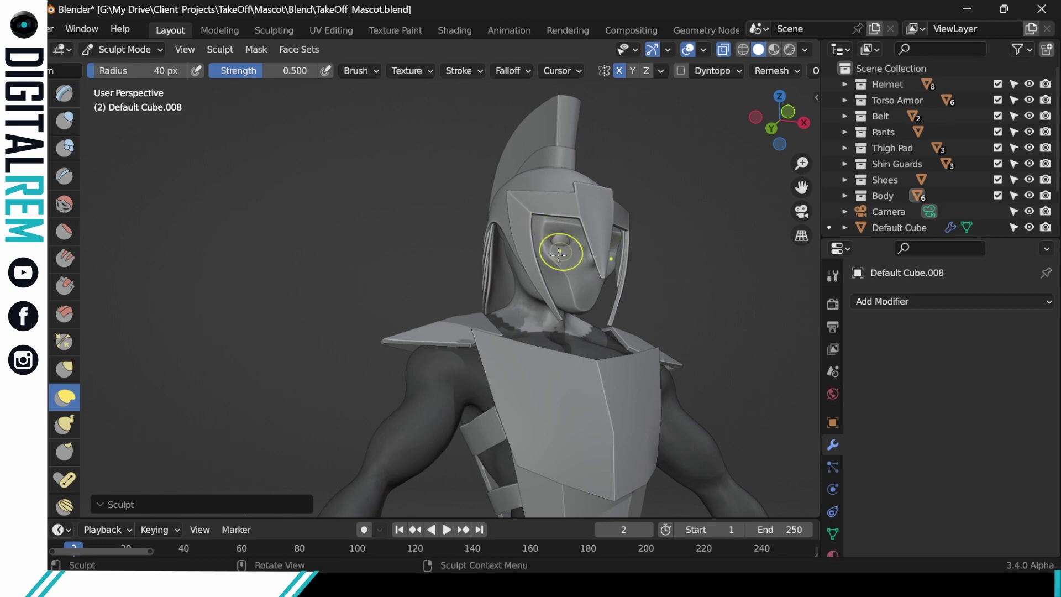
left_click_drag(559, 254, 547, 256)
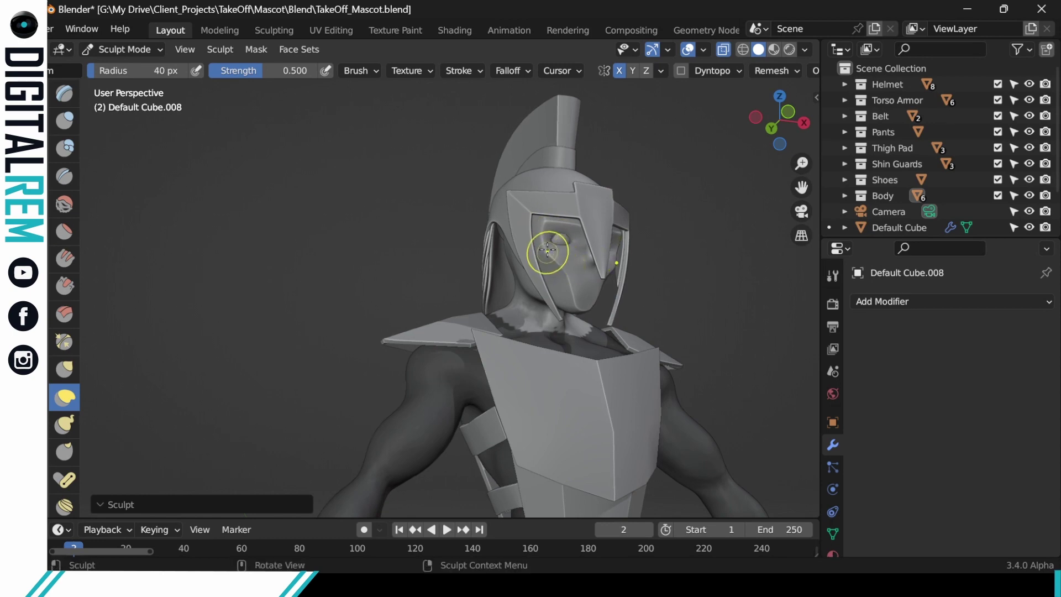
middle_click_drag(547, 251, 585, 215)
middle_click_drag(647, 228, 641, 285, "ctrl")
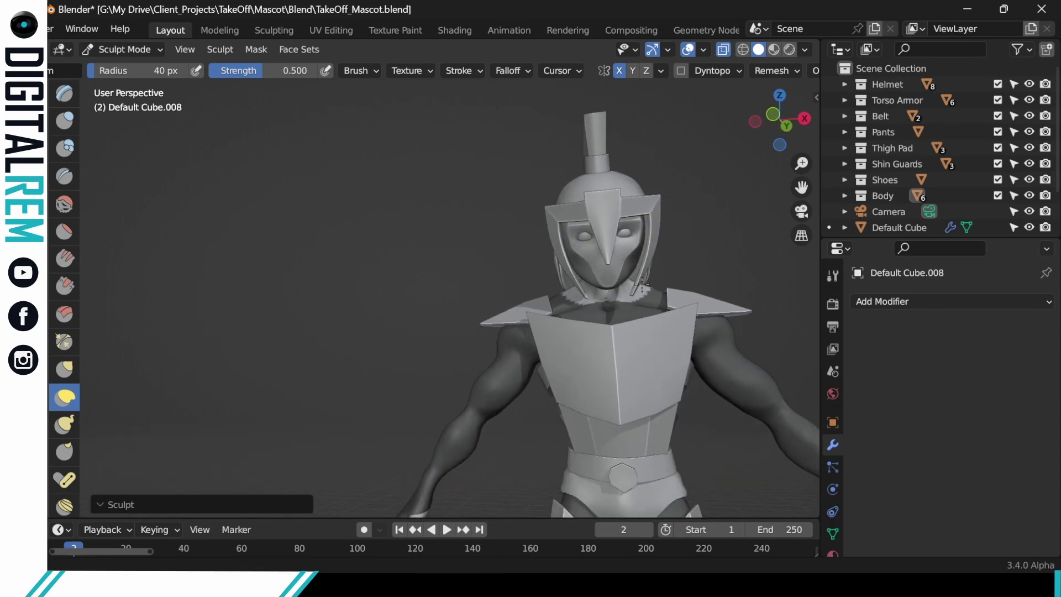
scroll(642, 286, "down", 1)
left_click_drag(595, 251, 587, 244)
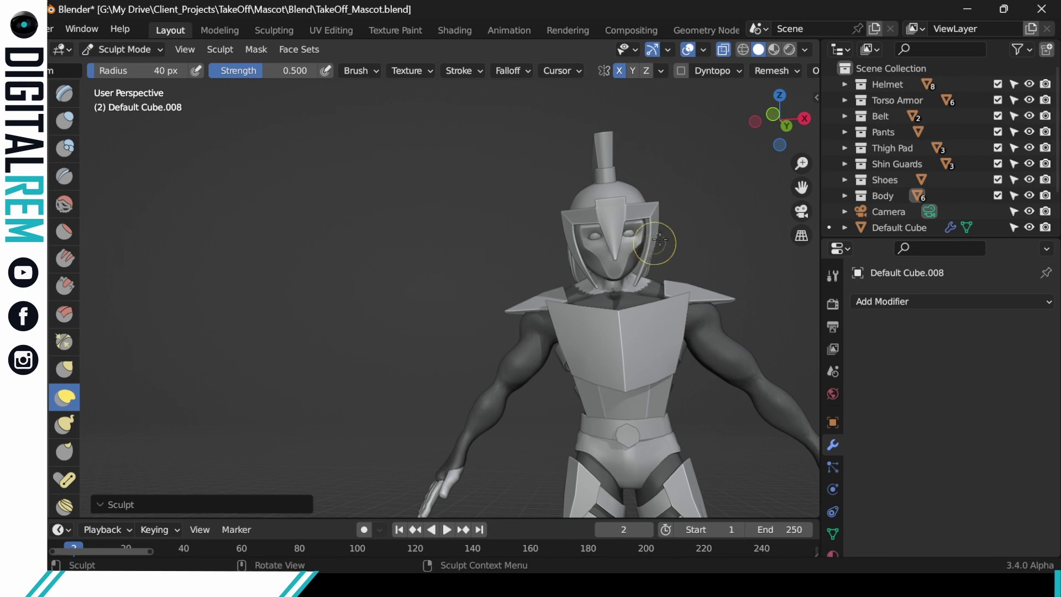
middle_click_drag(675, 230, 678, 227)
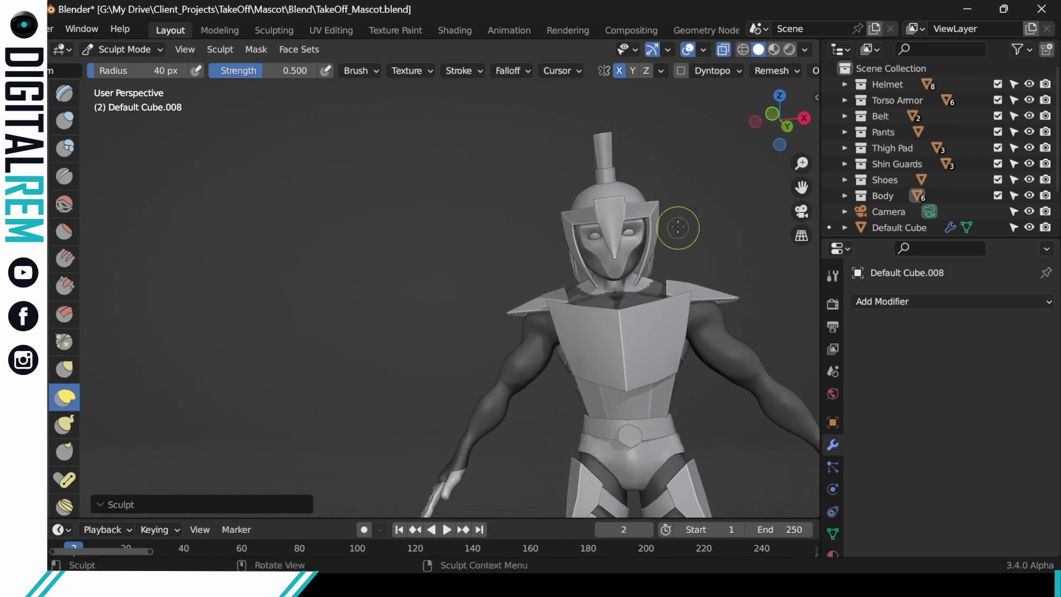
Step: Sharpen the brow edge beneath the helmet rim with the Pinch brush at 35 px radius and 0.500 strength
left_click(65, 341)
mouse_move(580, 237)
left_mouse_down()
mouse_move(589, 251)
mouse_move(580, 238)
mouse_move(589, 252)
mouse_move(648, 221)
left_mouse_up()
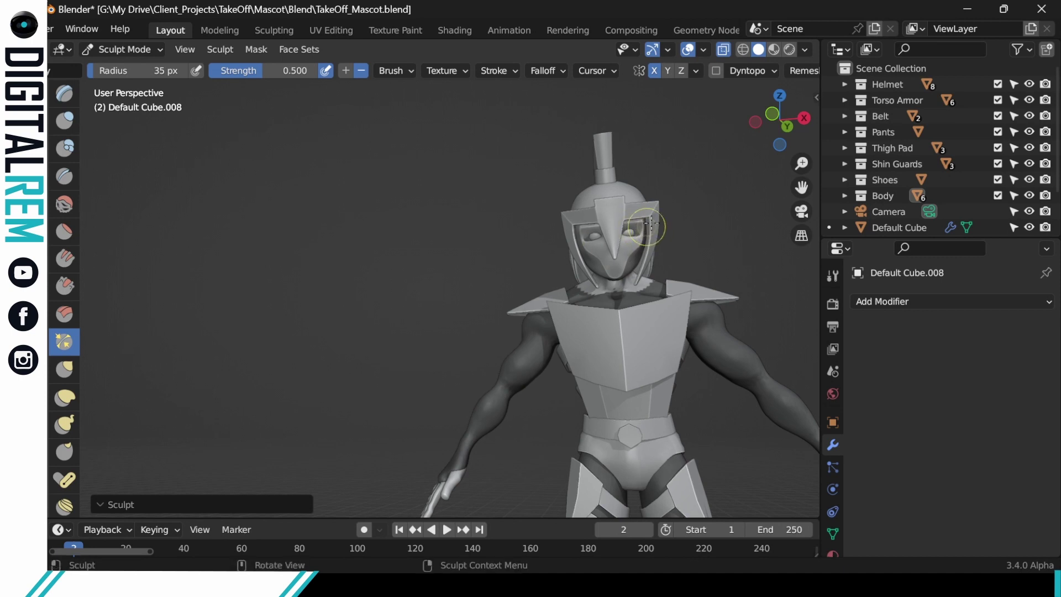
middle_click_drag(661, 213, 667, 168)
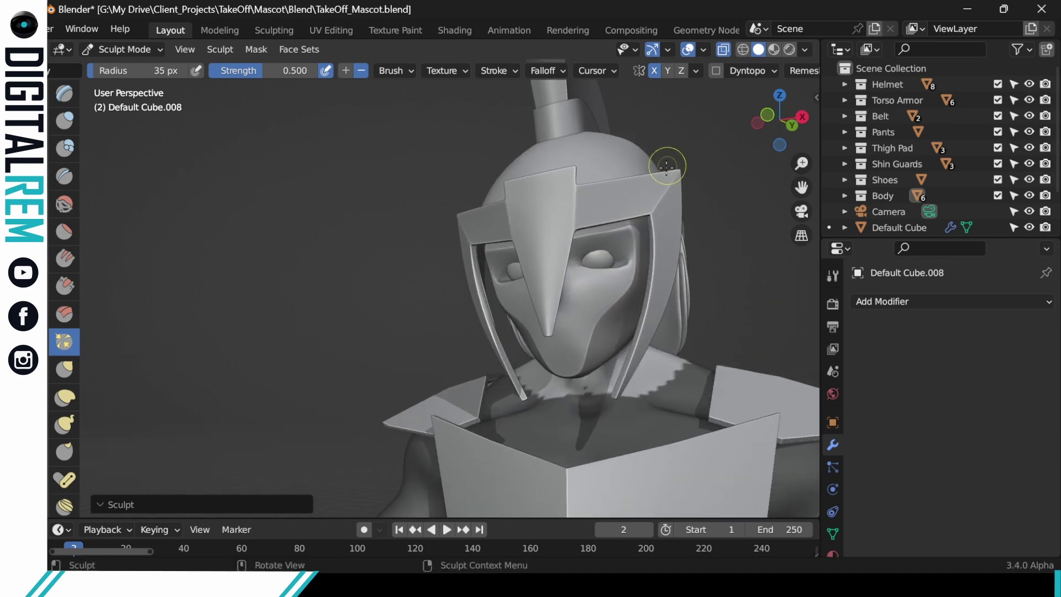
Step: Undo the recent sculpt strokes on the face around the brow and eyes
key("ctrl+z")
key("ctrl+z")
key("ctrl+z")
key("ctrl+z")
key("ctrl+z")
key("ctrl+z")
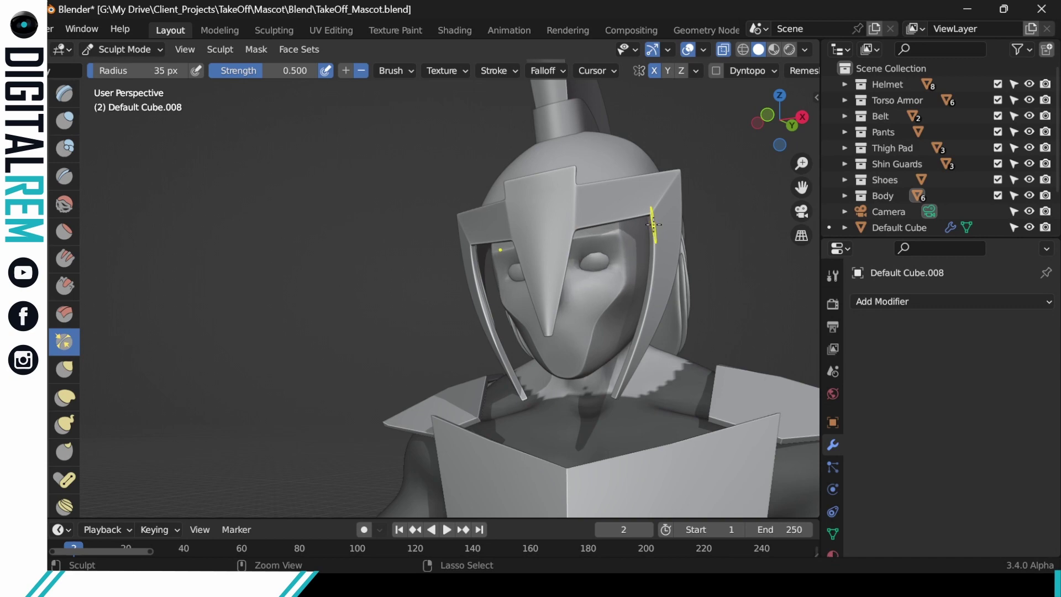
Step: Switch to the Grab brush and try to reshape the brow beneath the helmet rim at 30 px radius and 0.400 strength
mouse_move(652, 220)
middle_mouse_down()
mouse_move(687, 190)
mouse_move(667, 244)
mouse_move(407, 308)
middle_mouse_up()
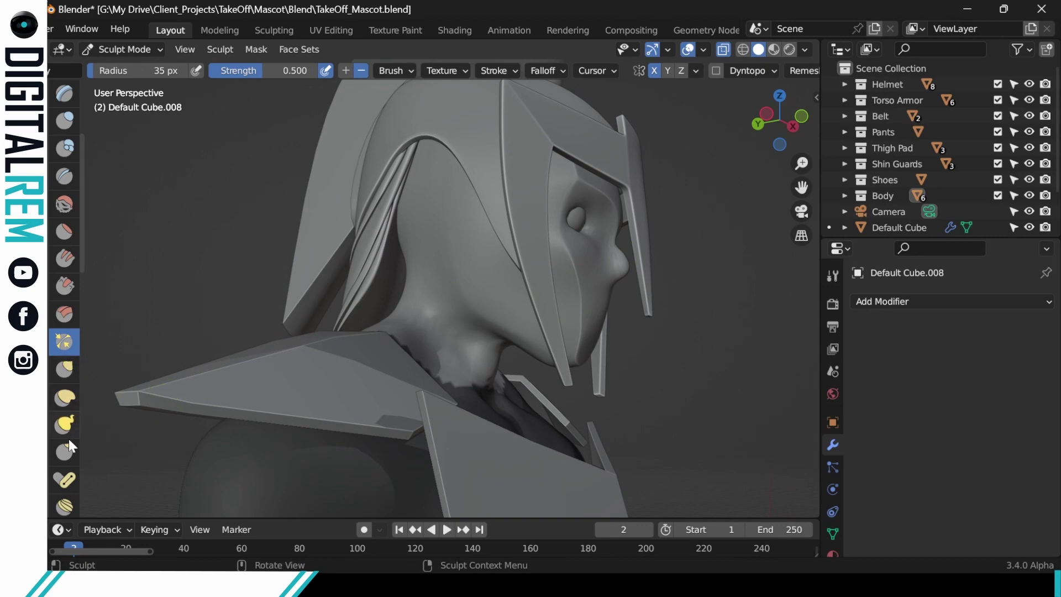
left_click(64, 369)
mouse_move(580, 268)
middle_mouse_down()
mouse_move(585, 281)
mouse_move(541, 288)
mouse_move(540, 220)
mouse_move(590, 214)
middle_mouse_up()
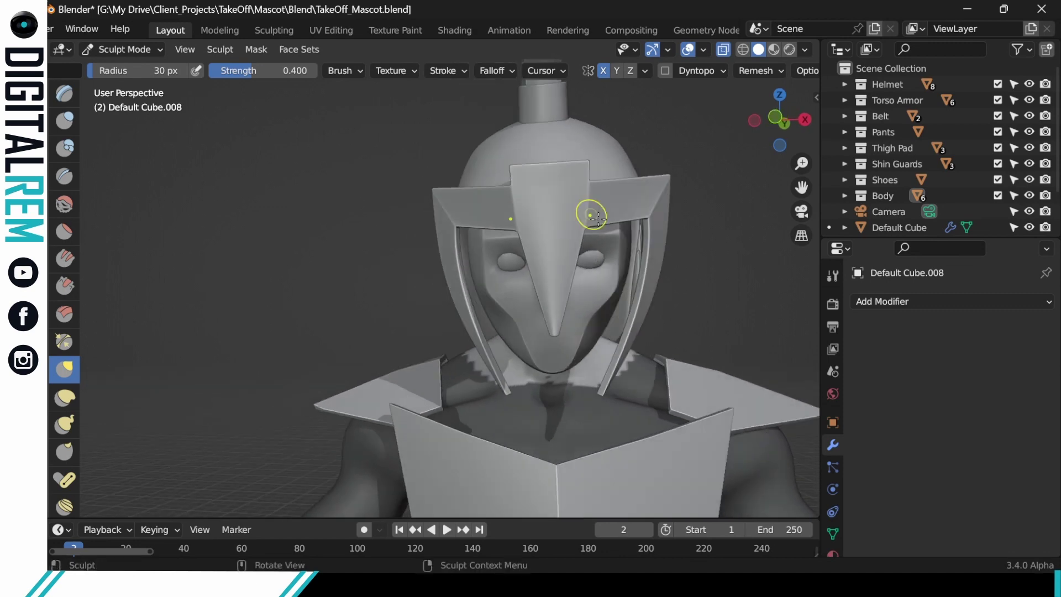
left_click(586, 235)
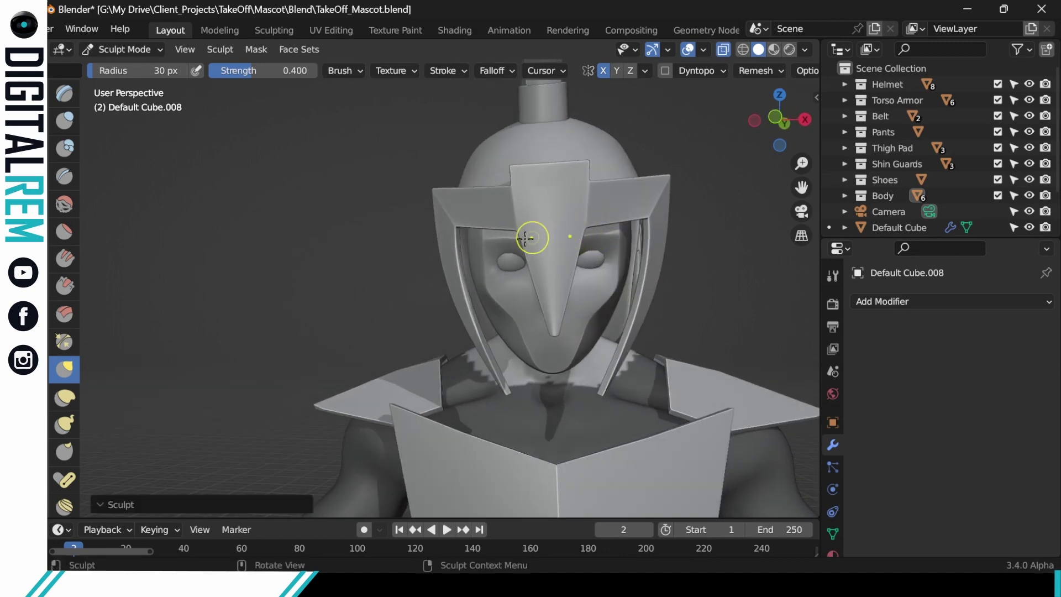
left_click_drag(509, 239, 513, 231)
key("ctrl+z")
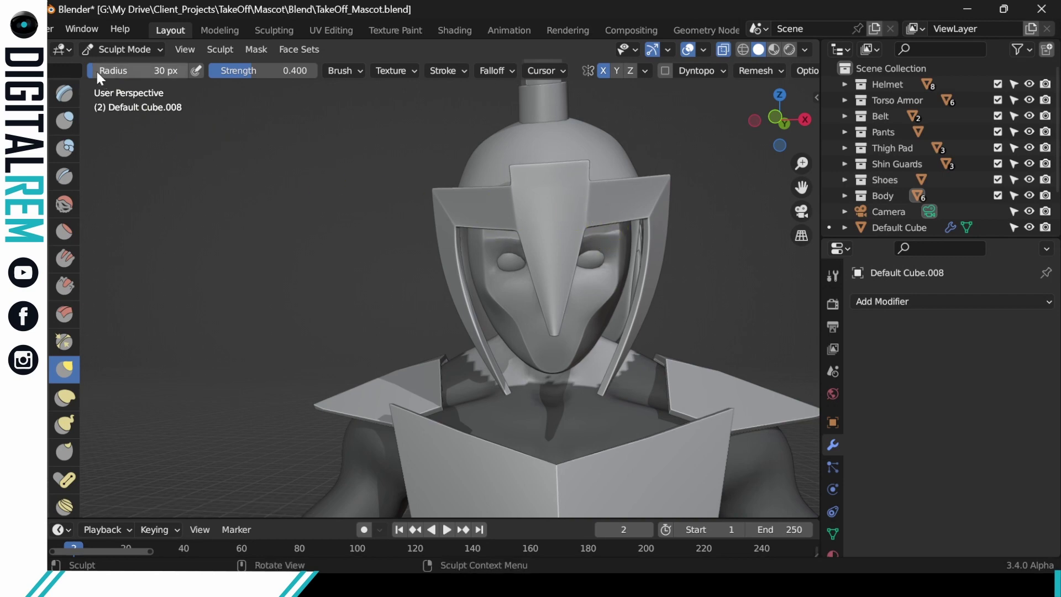
Step: Reshape the outer brow and the cheeks within the helmet opening with the Grab brush at 43 px radius and 0.400 strength
left_click_drag(108, 72, 135, 65)
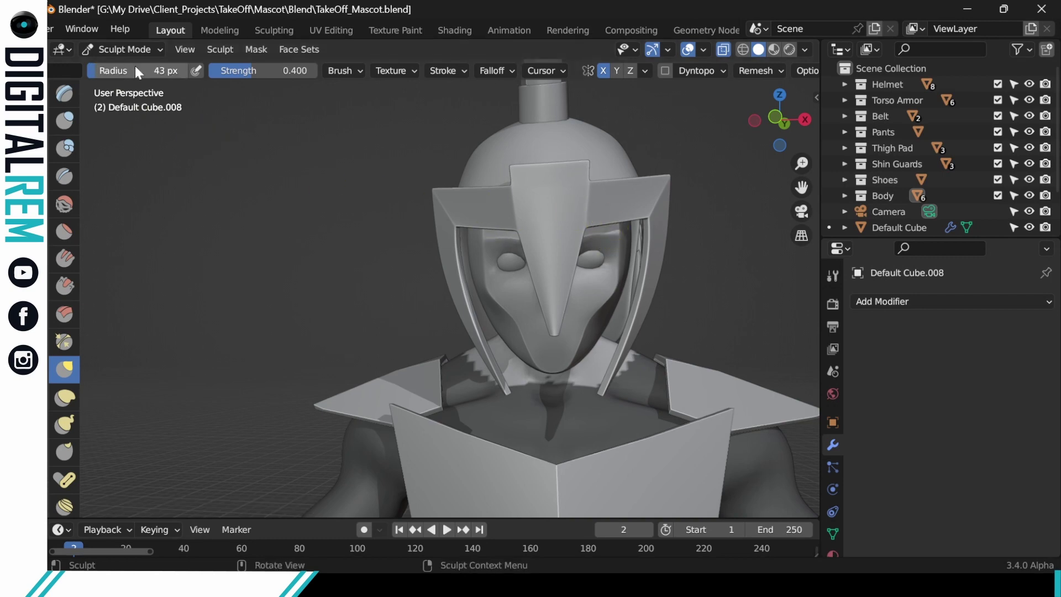
left_click(616, 232)
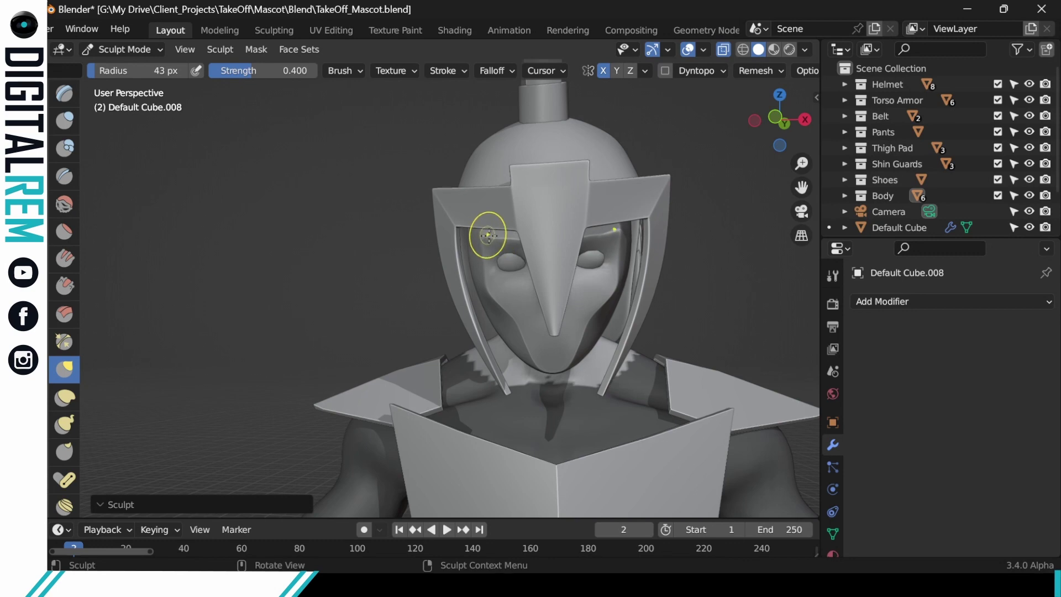
mouse_move(575, 228)
left_mouse_down()
mouse_move(647, 248)
mouse_move(619, 238)
left_mouse_up()
left_click_drag(620, 232, 622, 233)
left_click_drag(605, 307, 596, 311)
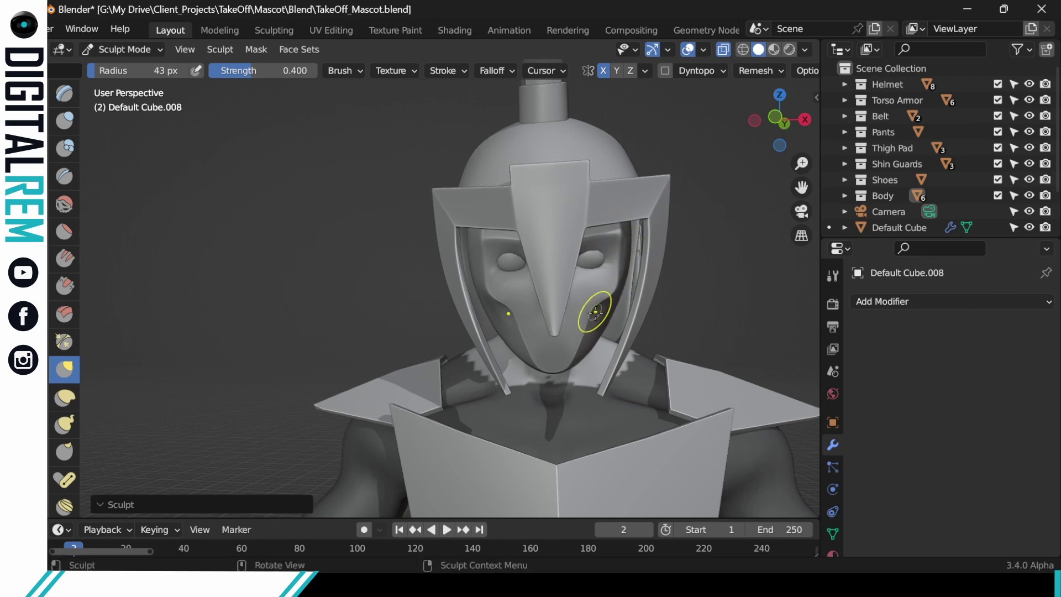
mouse_move(608, 282)
middle_mouse_down()
mouse_move(613, 260)
mouse_move(613, 276)
mouse_move(656, 287)
mouse_move(744, 259)
mouse_move(788, 322)
mouse_move(636, 282)
middle_mouse_up()
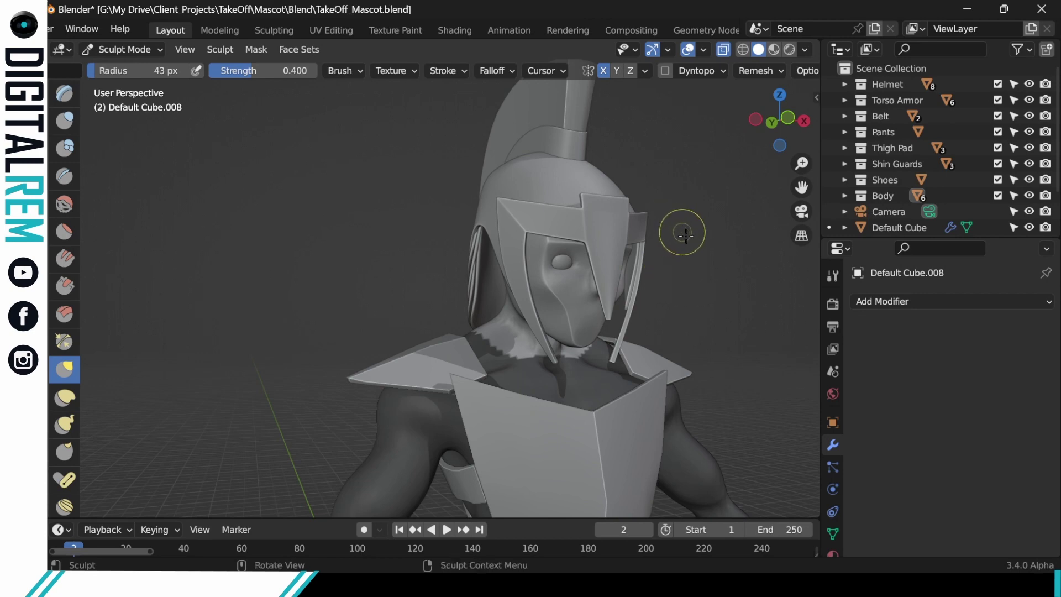
Step: Try to build up the area above the eyes with the Inflate brush at 48 px radius and 0.500 strength
mouse_move(686, 235)
middle_mouse_down()
mouse_move(663, 226)
mouse_move(680, 177)
mouse_move(666, 216)
middle_mouse_up()
left_click(64, 120)
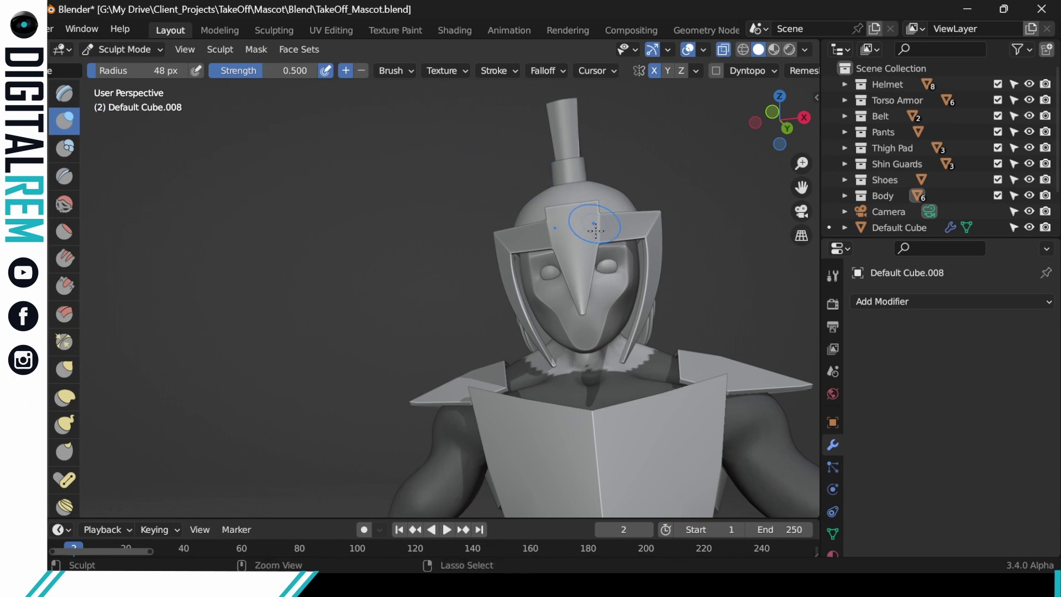
scroll(595, 230, "up", 6)
left_click(630, 319)
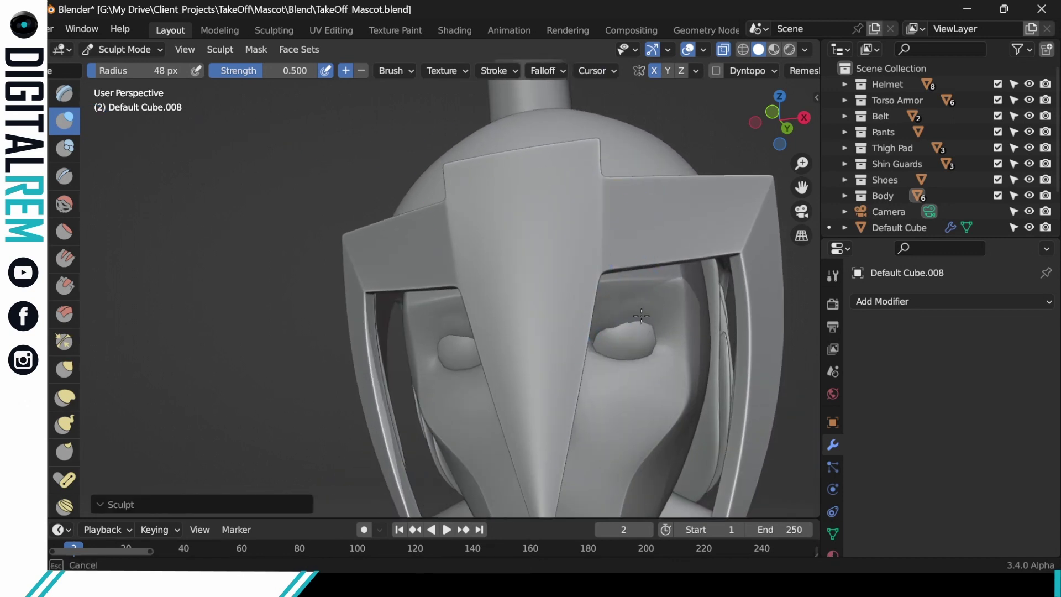
middle_click_drag(636, 339, 579, 492)
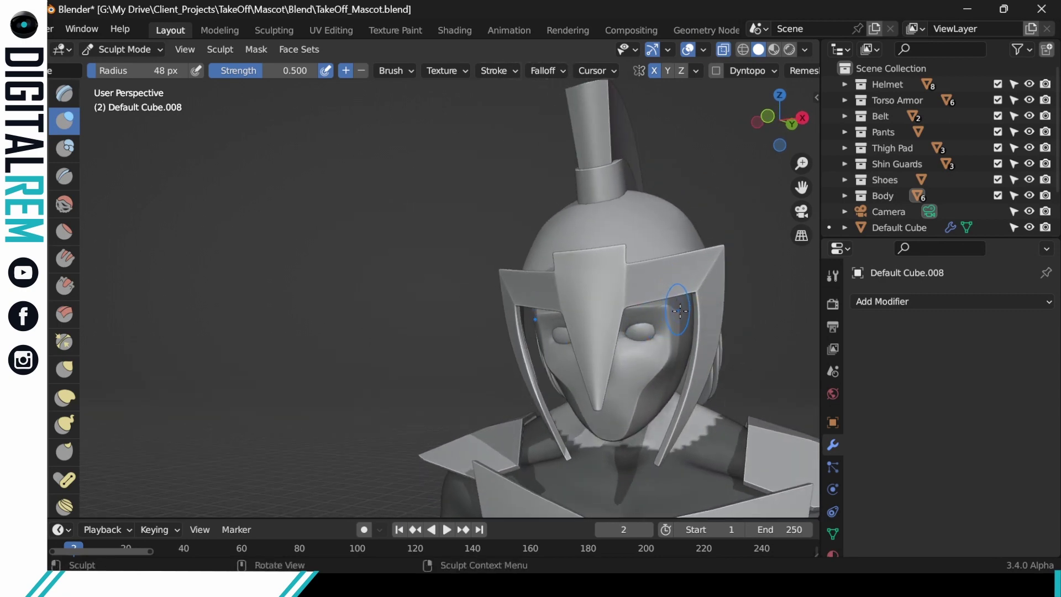
Step: Try further Inflate strokes over the upper edge of the eye, and undo the sculpting around the eyes
middle_click_drag(680, 311, 702, 313)
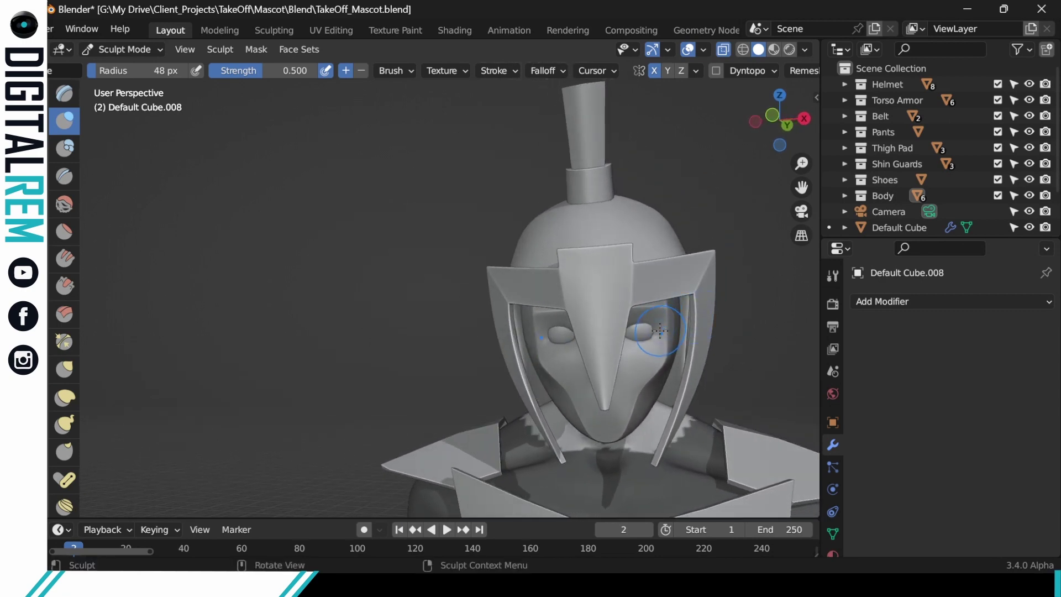
scroll(671, 326, "down", 6)
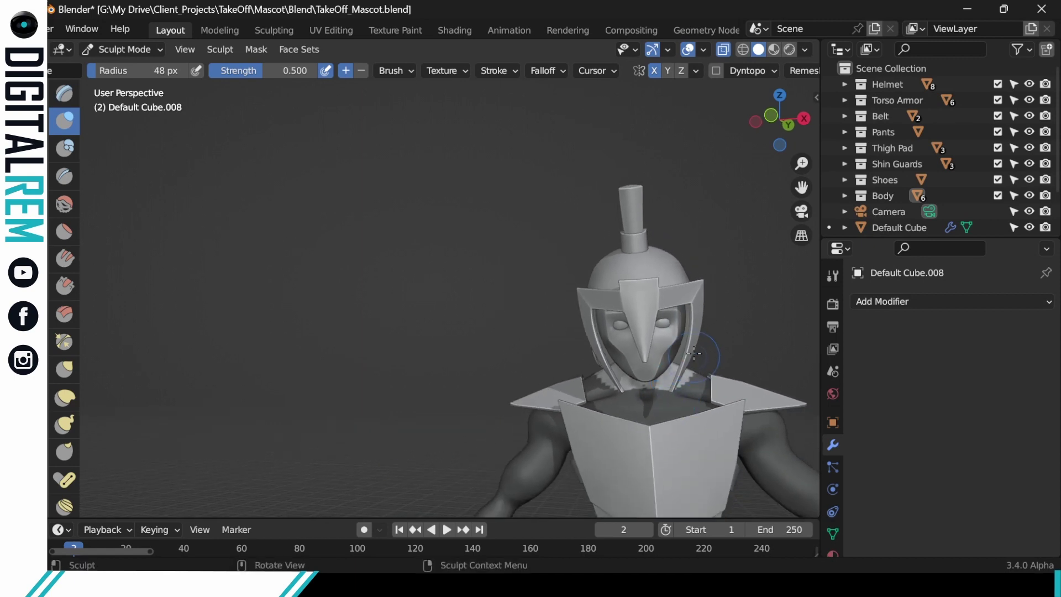
middle_click_drag(716, 332, 663, 311)
scroll(657, 310, "up", 5)
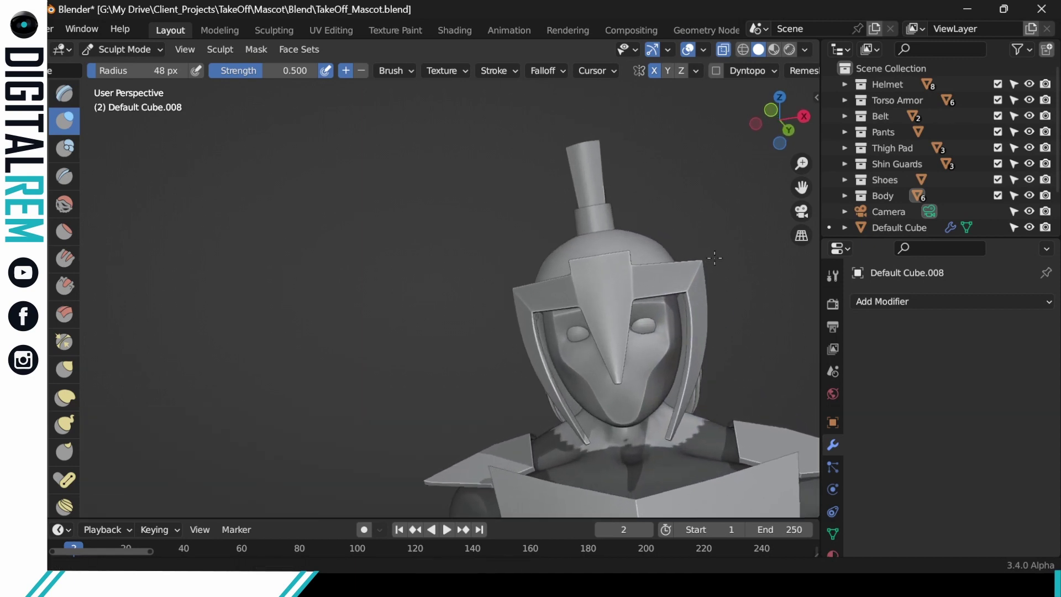
left_click_drag(600, 330, 608, 323)
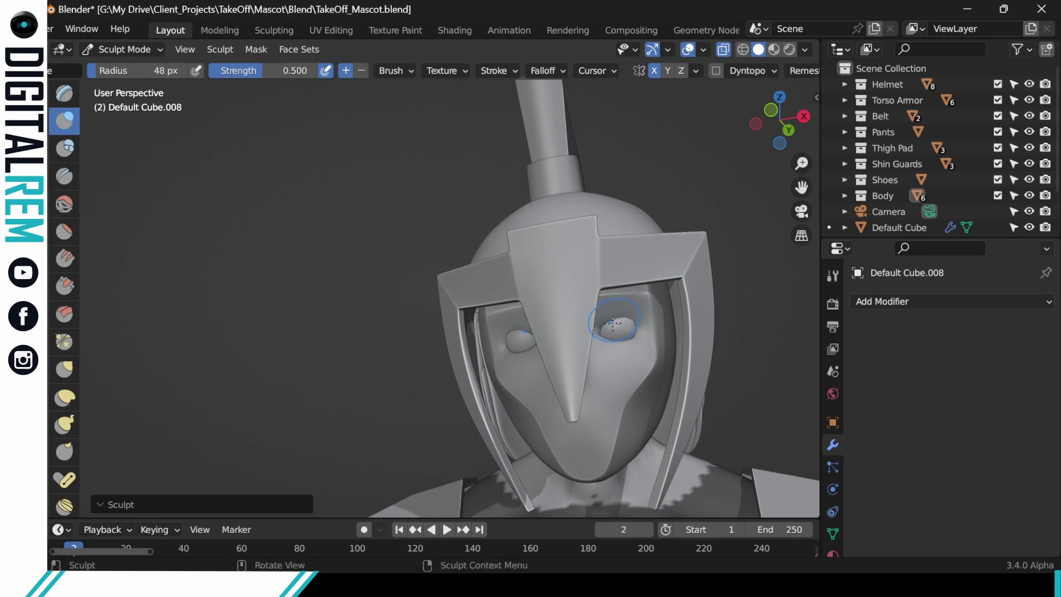
scroll(666, 320, "down", 3)
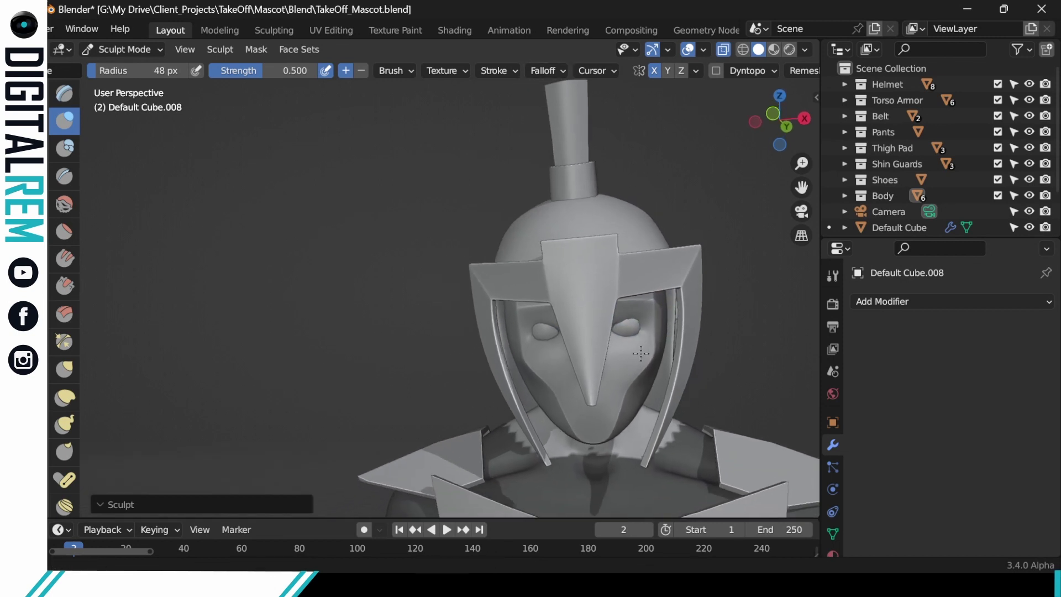
mouse_move(659, 331)
middle_mouse_down()
mouse_move(603, 314)
mouse_move(694, 272)
mouse_move(763, 293)
mouse_move(652, 325)
middle_mouse_up()
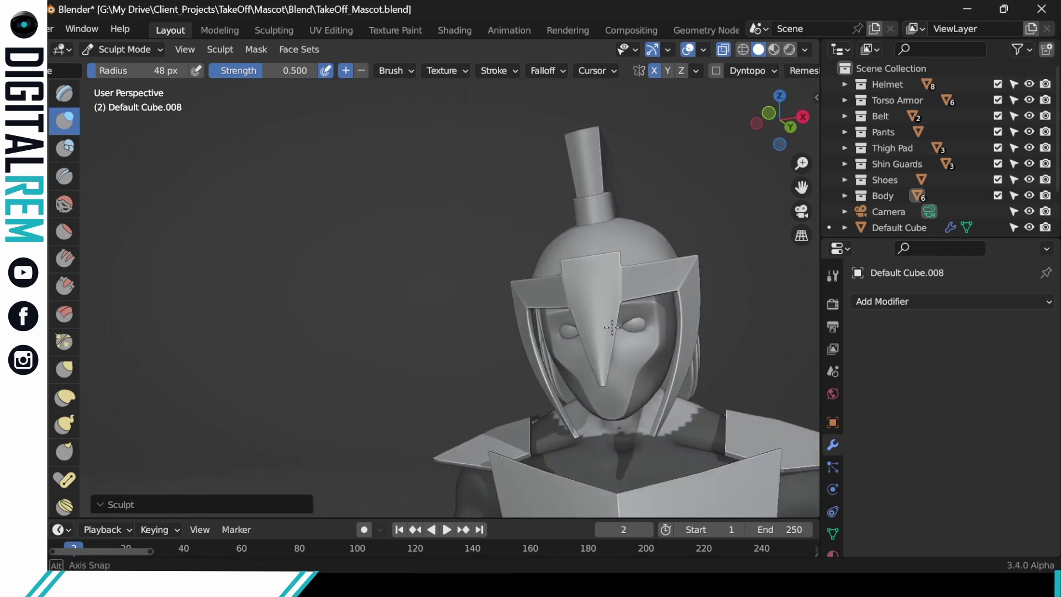
key("ctrl+z")
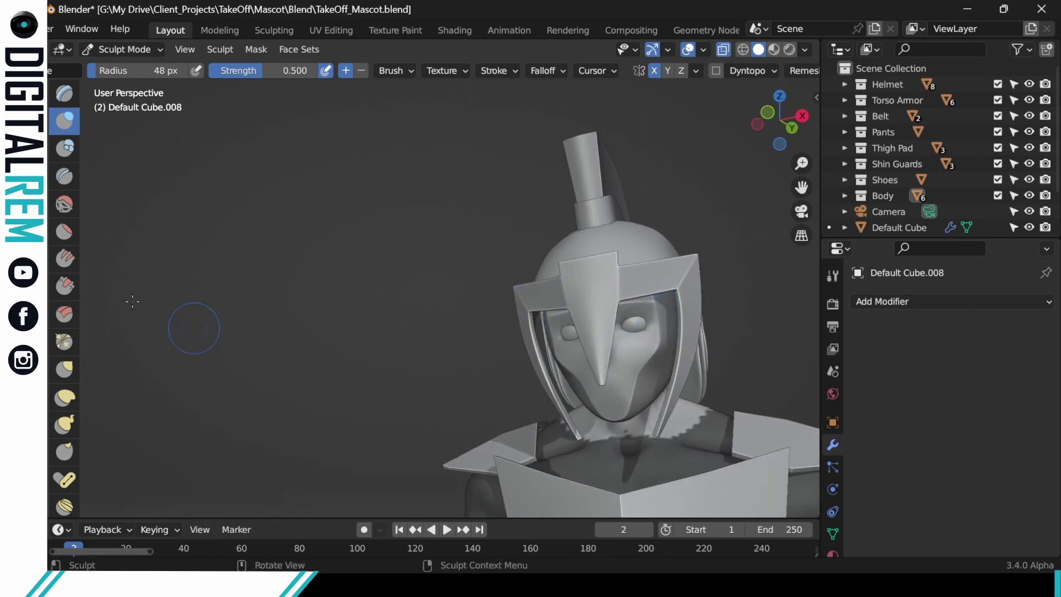
Step: Try to form an upper eyelid with Clay Strips at 28 px radius and 0.600 strength, undoing each stroke
scroll(65, 195, "up", 5)
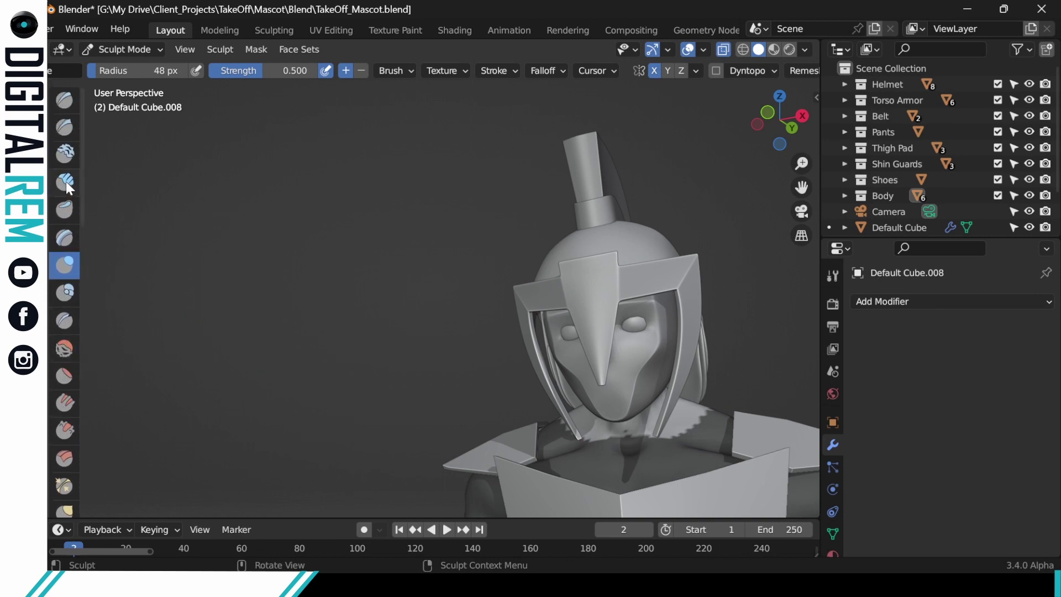
left_click(65, 181)
middle_click_drag(634, 292, 629, 304)
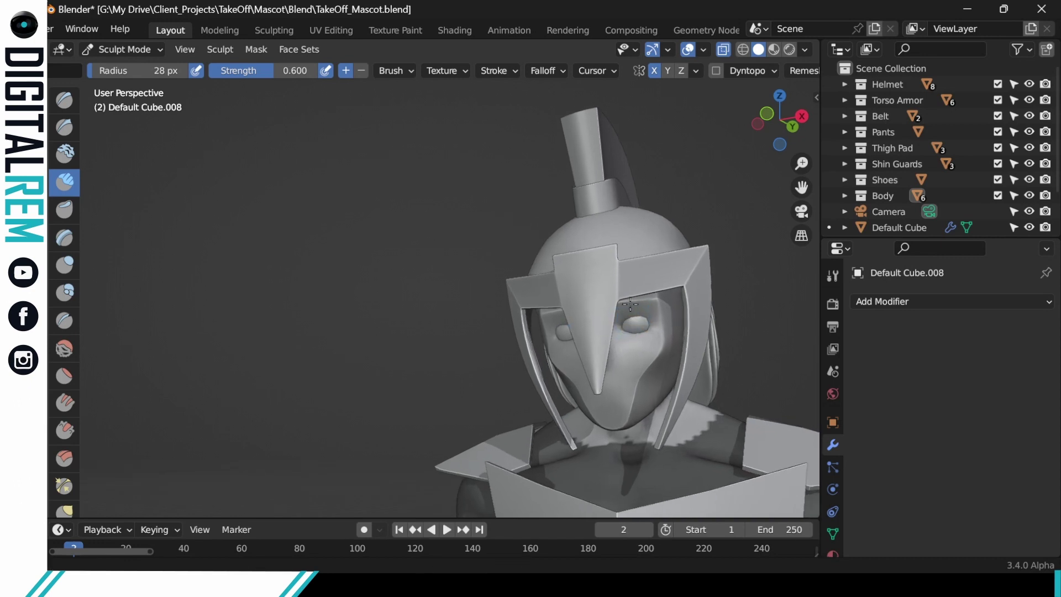
scroll(630, 304, "up", 5)
left_click(665, 291)
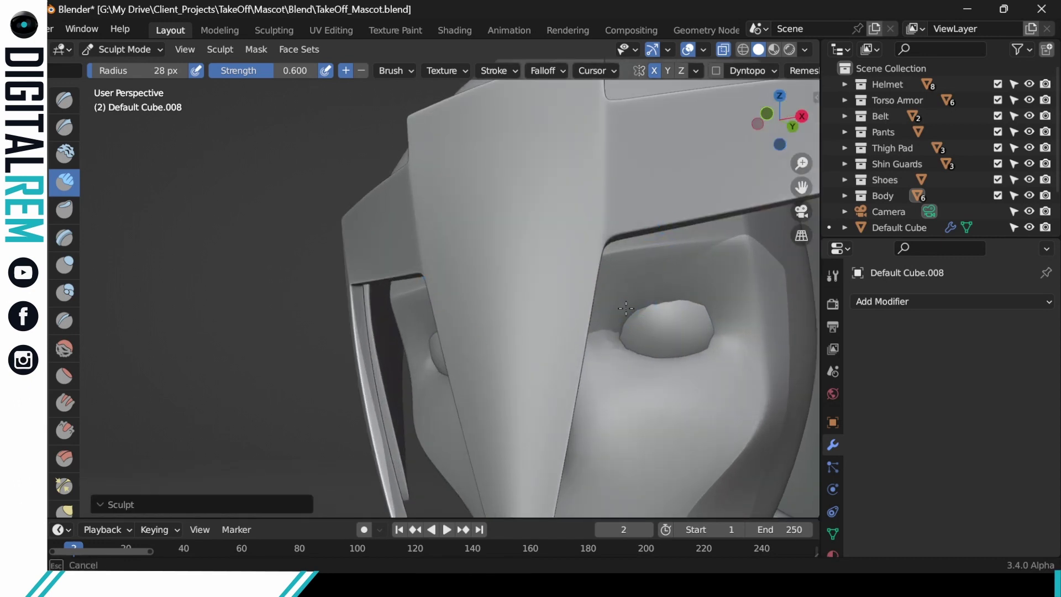
key("ctrl+z")
mouse_move(634, 305)
left_mouse_down()
mouse_move(629, 314)
mouse_move(660, 290)
left_mouse_up()
key("ctrl+z")
left_click_drag(643, 302, 670, 284)
mouse_move(657, 299)
middle_mouse_down()
mouse_move(695, 294)
mouse_move(667, 289)
middle_mouse_up()
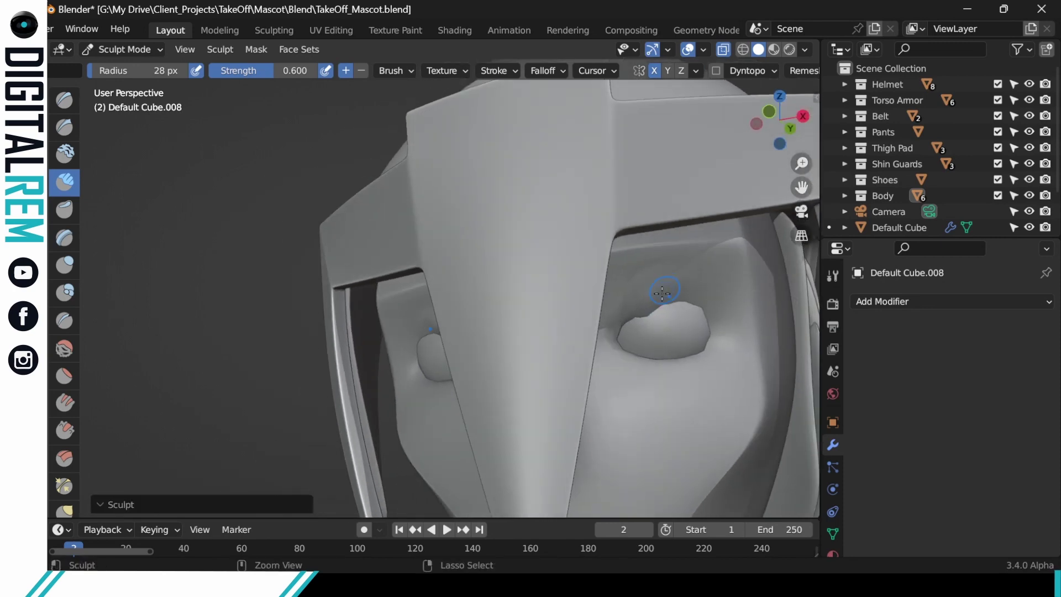
key("ctrl+z")
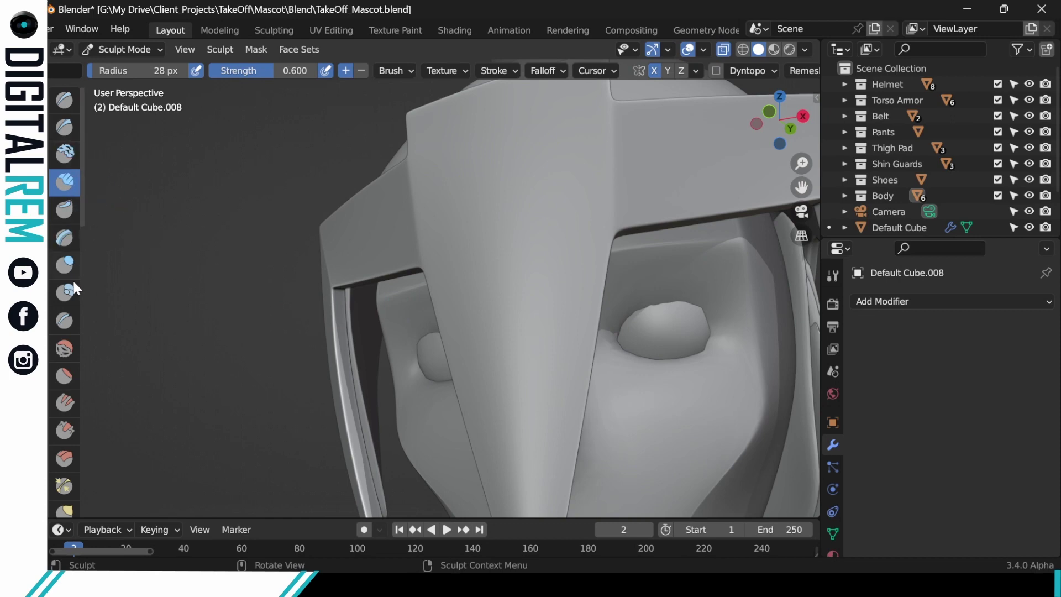
Step: Try to raise the upper eyelid with the Draw brush at 24 px radius and 0.500 strength, and undo it
mouse_move(66, 350)
middle_mouse_down()
mouse_move(67, 304)
mouse_move(66, 347)
middle_mouse_up()
left_click(65, 98)
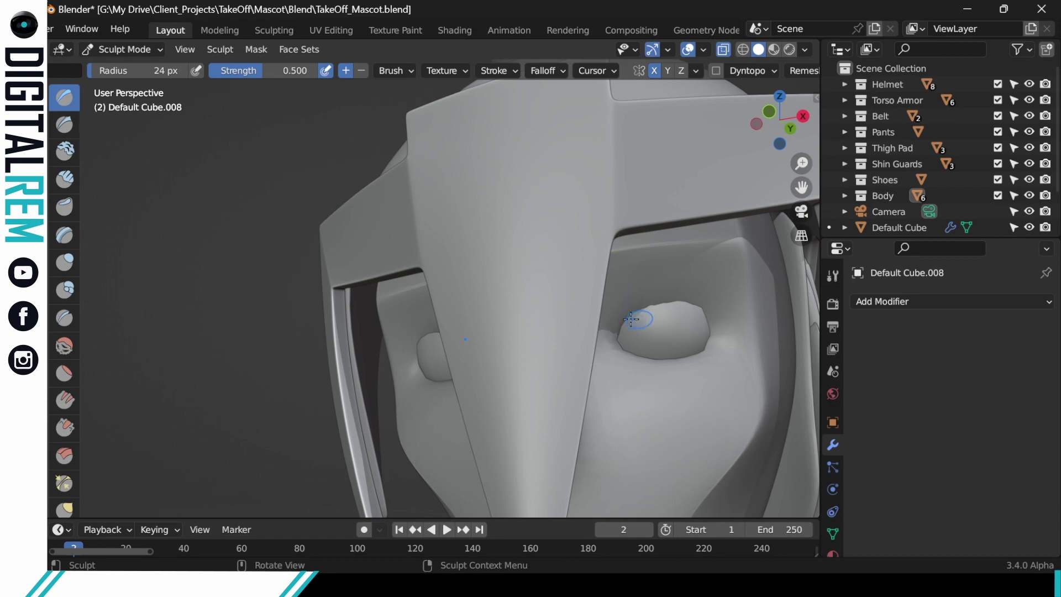
left_click_drag(631, 320, 620, 316)
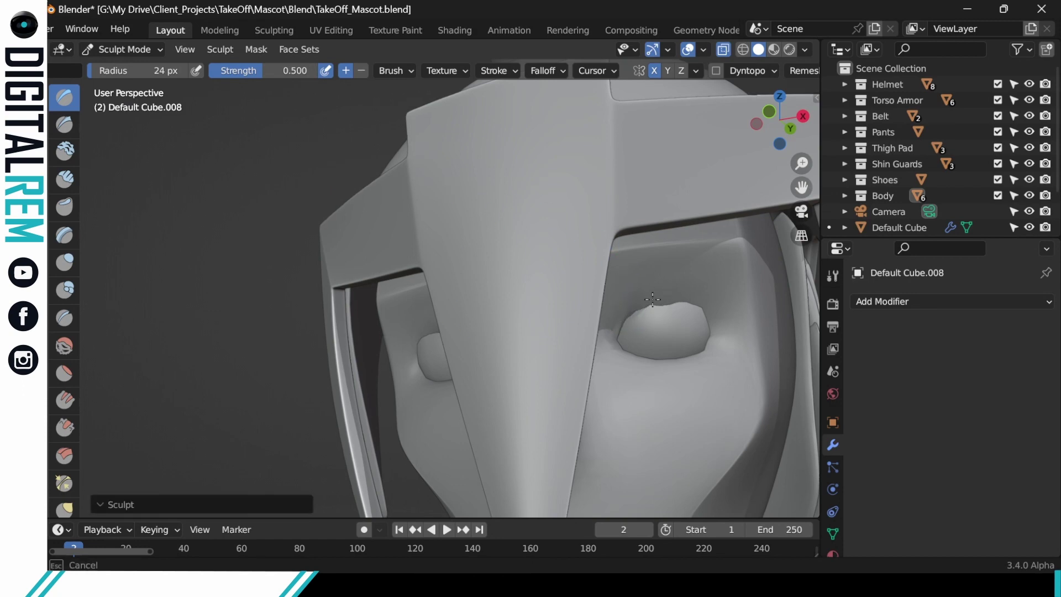
middle_click_drag(652, 298, 730, 326)
key("ctrl+z")
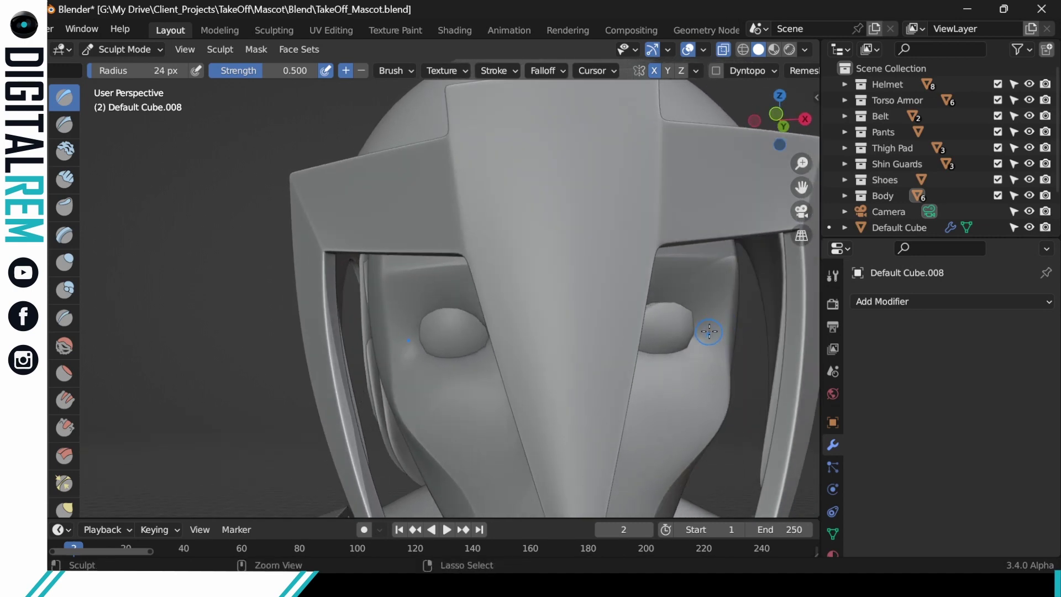
Step: Leave sculpting on the body and switch to Object Mode
scroll(710, 327, "down", 8)
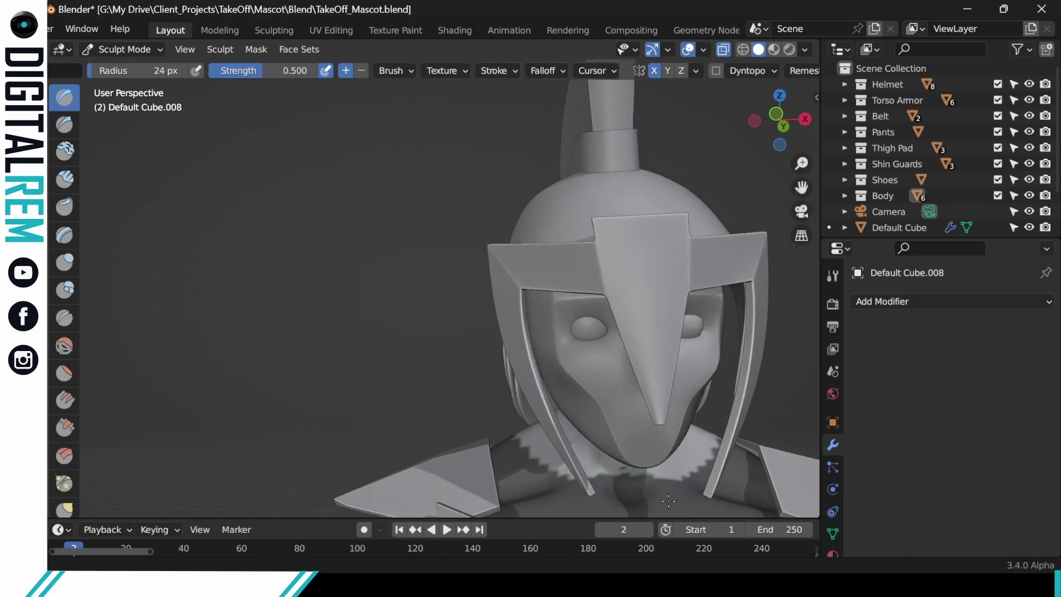
middle_click_drag(711, 334, 590, 245, "shift")
key("ctrl+Tab")
left_click(566, 239)
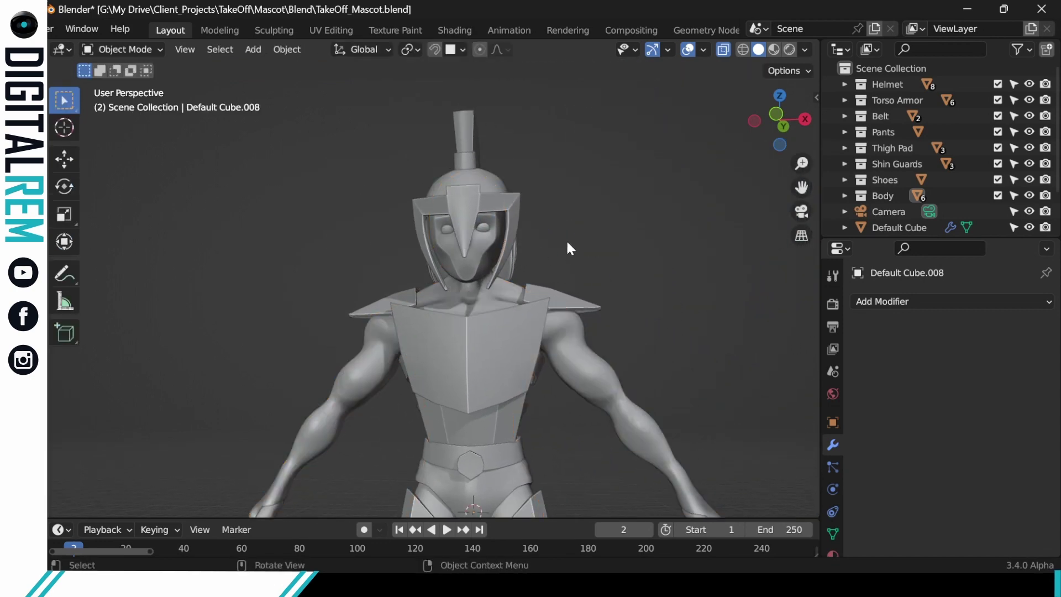
Step: Examine the armored figure's overall proportions and the fit of its helmet from the front and side
scroll(636, 248, "up", 1)
scroll(630, 251, "up", 2)
scroll(619, 287, "down", 4)
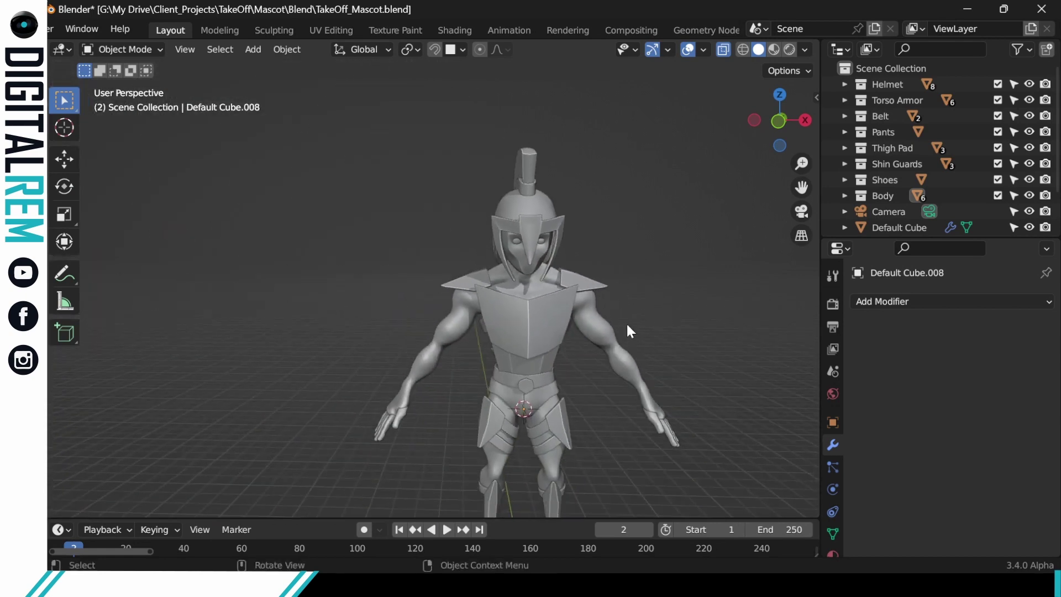
middle_click_drag(627, 326, 639, 345)
scroll(606, 266, "up", 3)
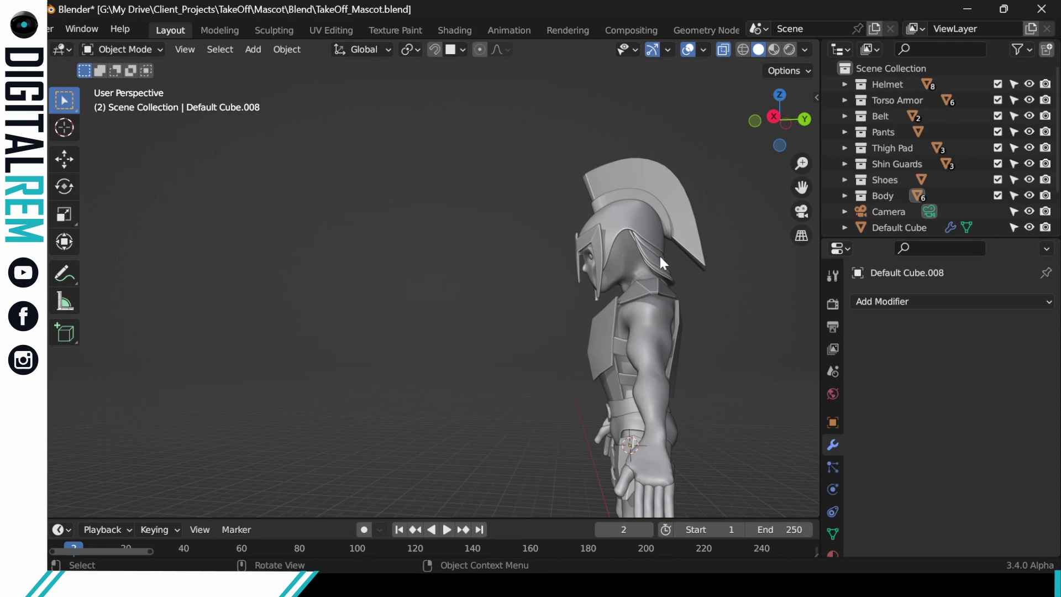
mouse_move(681, 258)
middle_mouse_down()
mouse_move(649, 286)
mouse_move(627, 274)
mouse_move(639, 264)
mouse_move(632, 284)
mouse_move(641, 239)
mouse_move(657, 237)
mouse_move(596, 280)
mouse_move(609, 261)
mouse_move(686, 244)
middle_mouse_up()
scroll(638, 251, "up", 3)
middle_click_drag(732, 256, 685, 254)
Step: Select all the helmet pieces on the head and remove the body from the selection
left_click(623, 240)
mouse_move(627, 240)
middle_mouse_down()
mouse_move(596, 261)
mouse_move(624, 247)
mouse_move(609, 246)
middle_mouse_up()
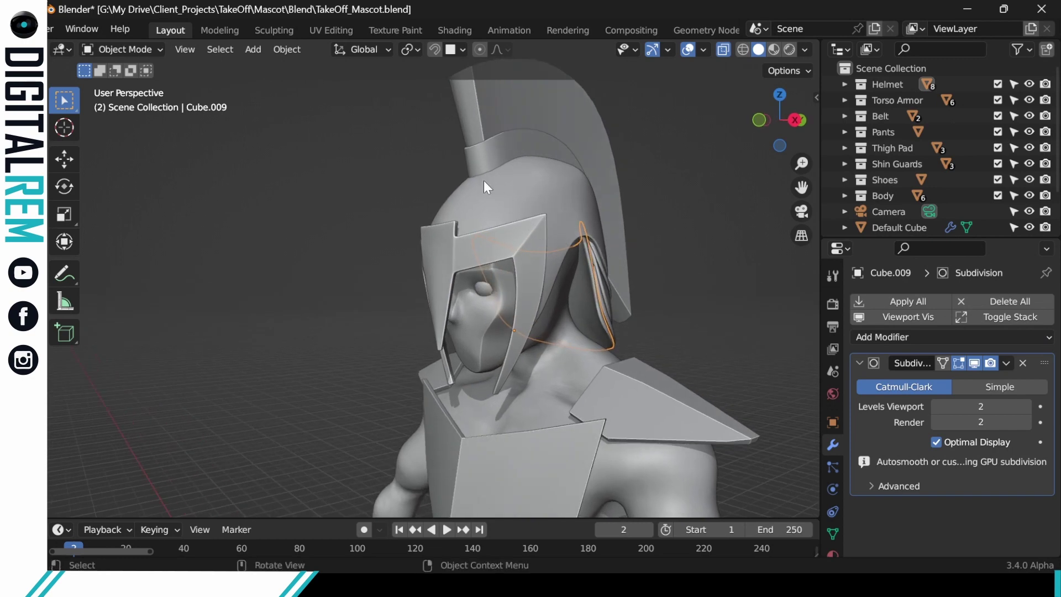
left_click_drag(387, 144, 616, 239)
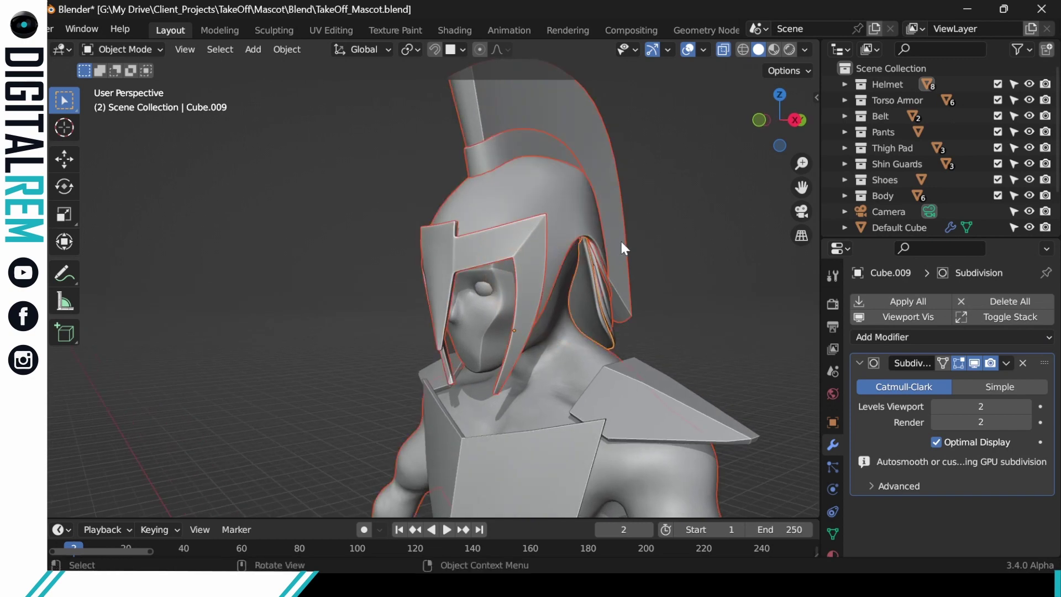
middle_click_drag(621, 241, 637, 303)
left_click(591, 334, "shift")
left_click(582, 370, "shift")
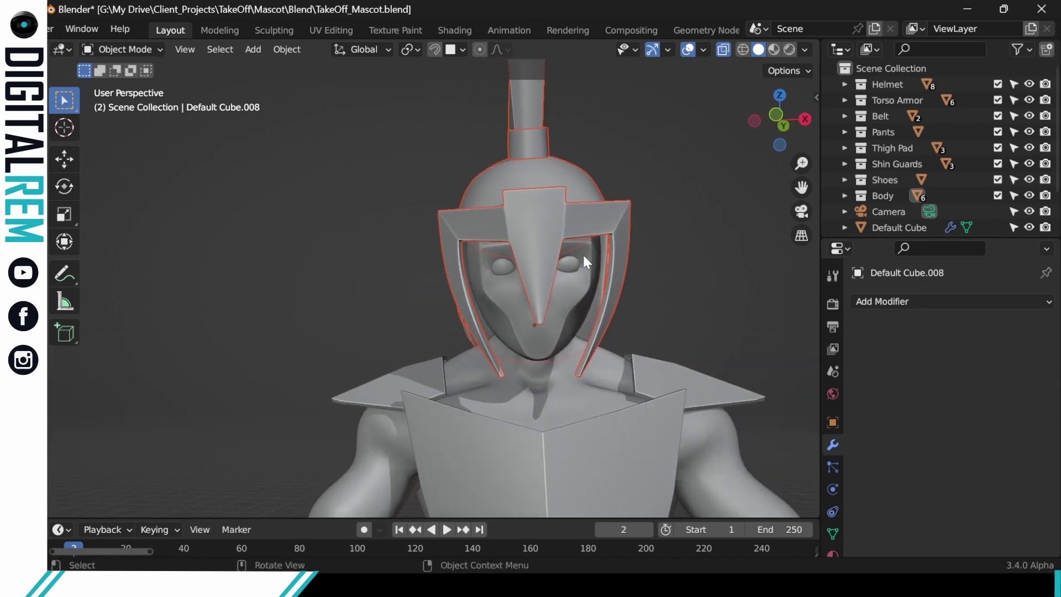
key("ctrl+Tab")
left_click(658, 255)
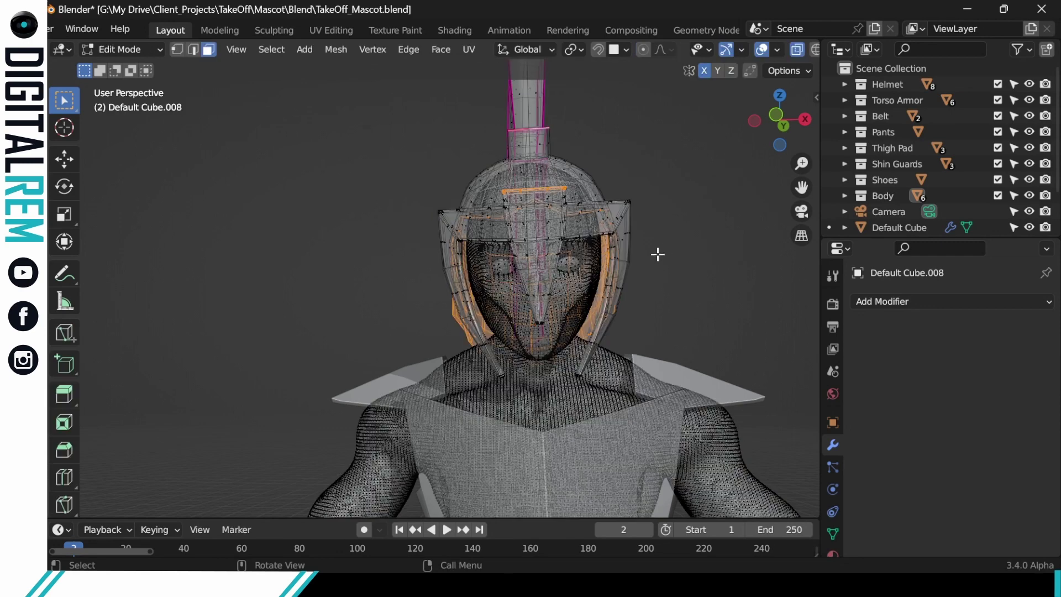
key("a")
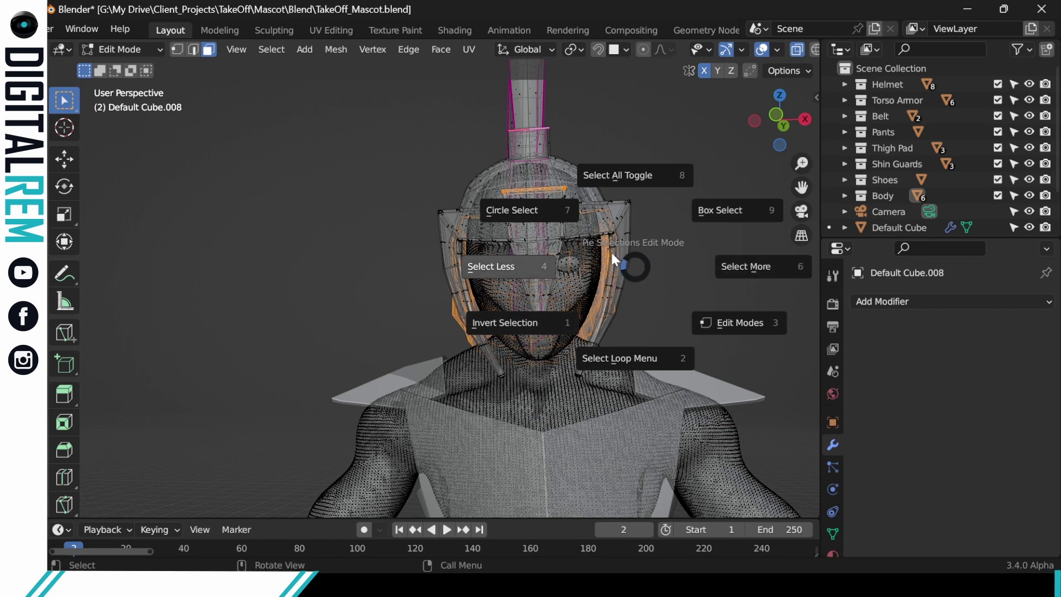
key("Escape")
key("ctrl+Tab")
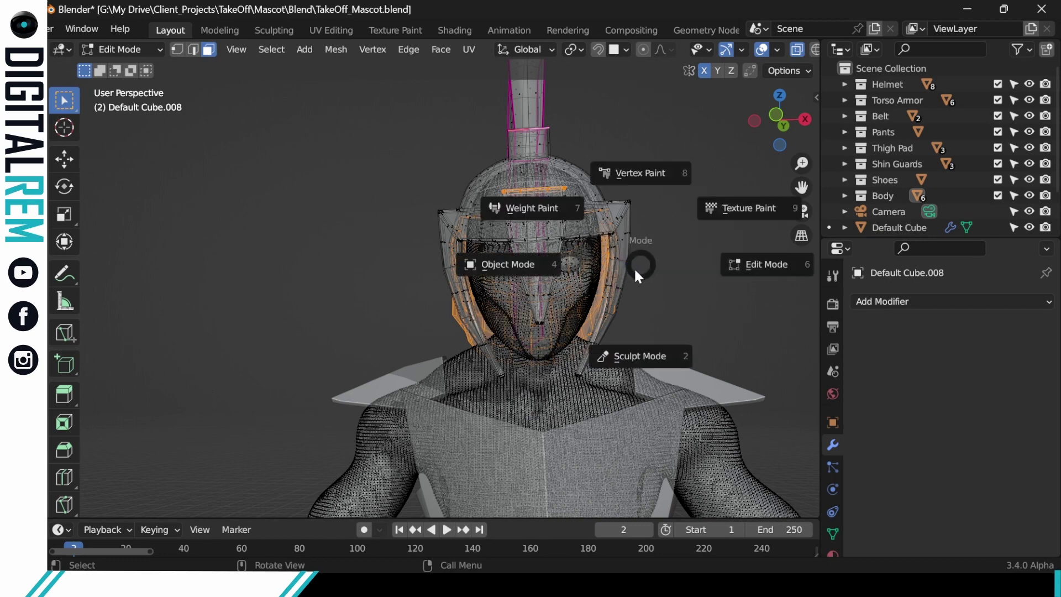
left_click(550, 272)
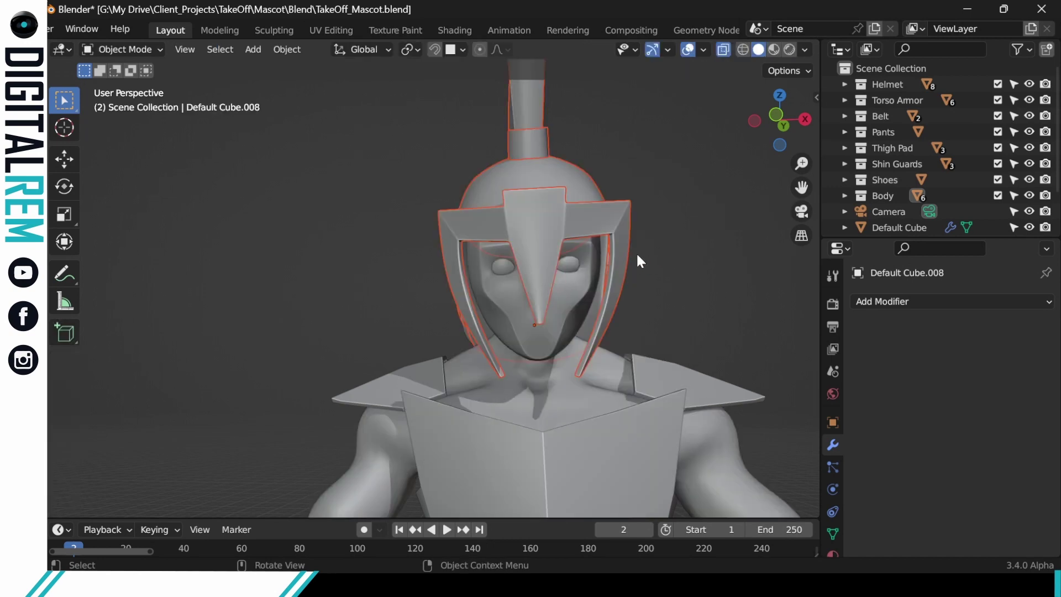
Step: Make the collections from Torso Armor through Body unselectable, and enter Edit Mode with the helmet pieces selected
middle_click_drag(618, 243, 582, 231)
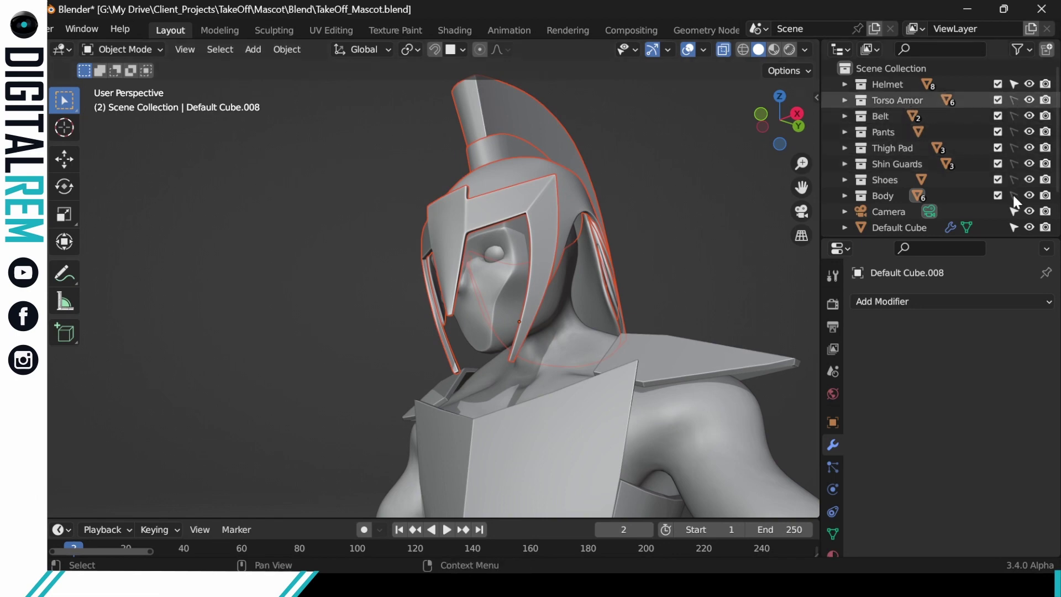
key("ctrl+Tab")
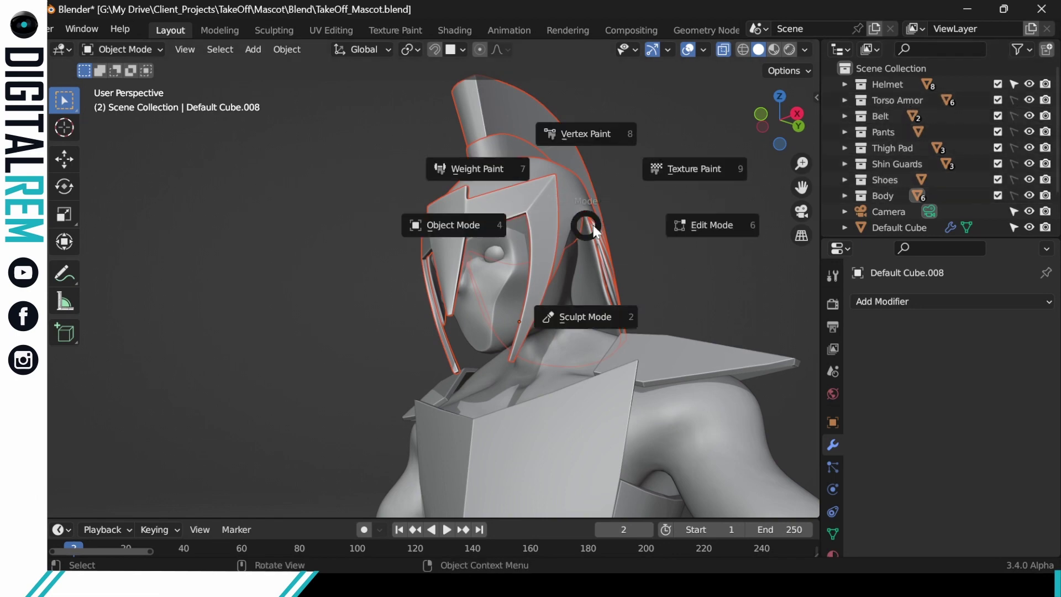
left_click(591, 313)
middle_click_drag(587, 269, 618, 266)
key("ctrl+Tab")
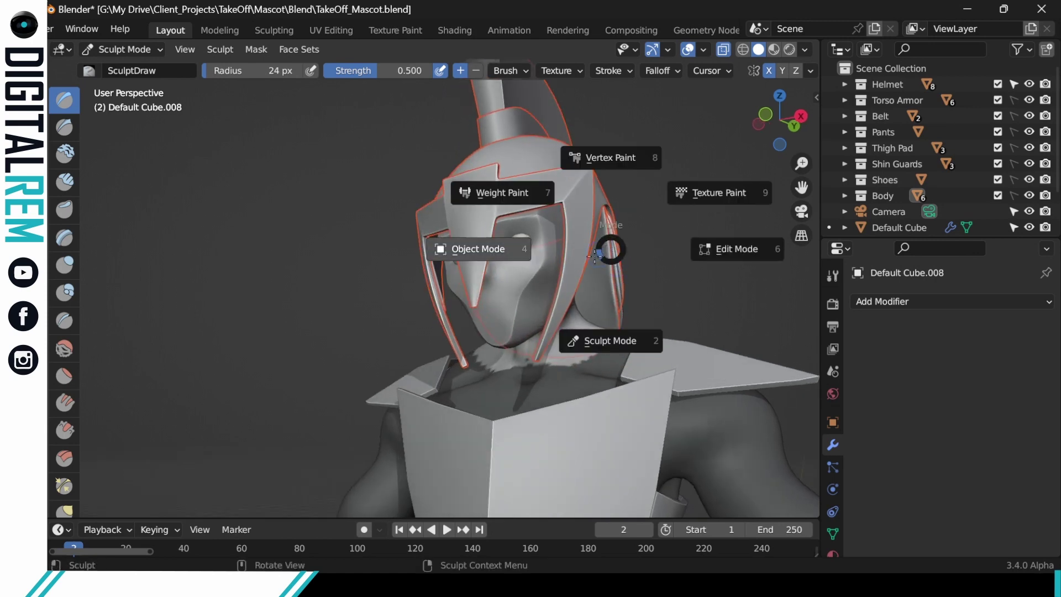
left_click(715, 251)
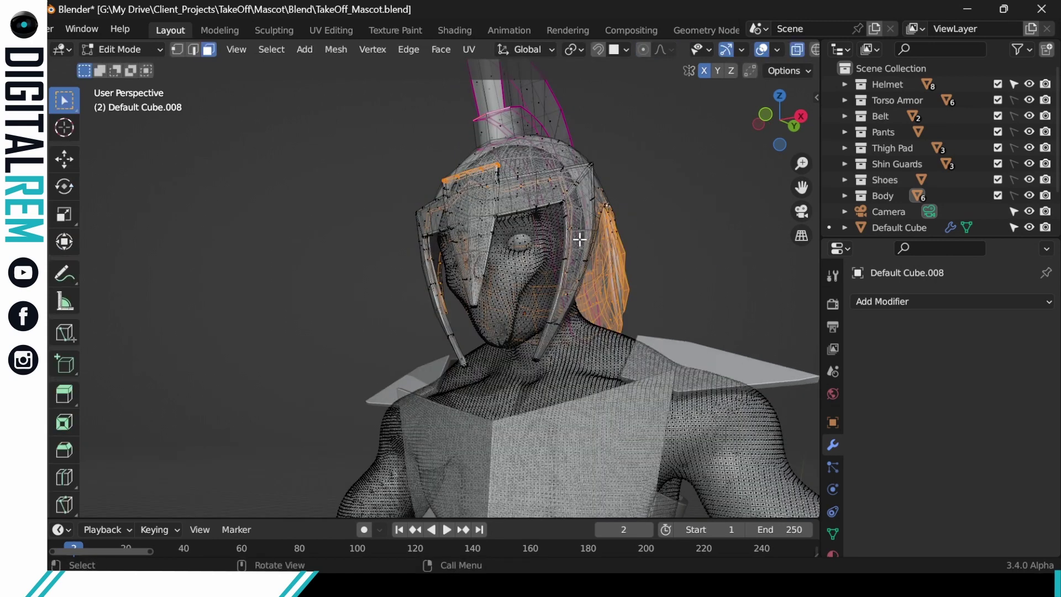
Step: Try selecting all the mesh geometry on the figure in Edit Mode, and clear the selection
key("alt+a")
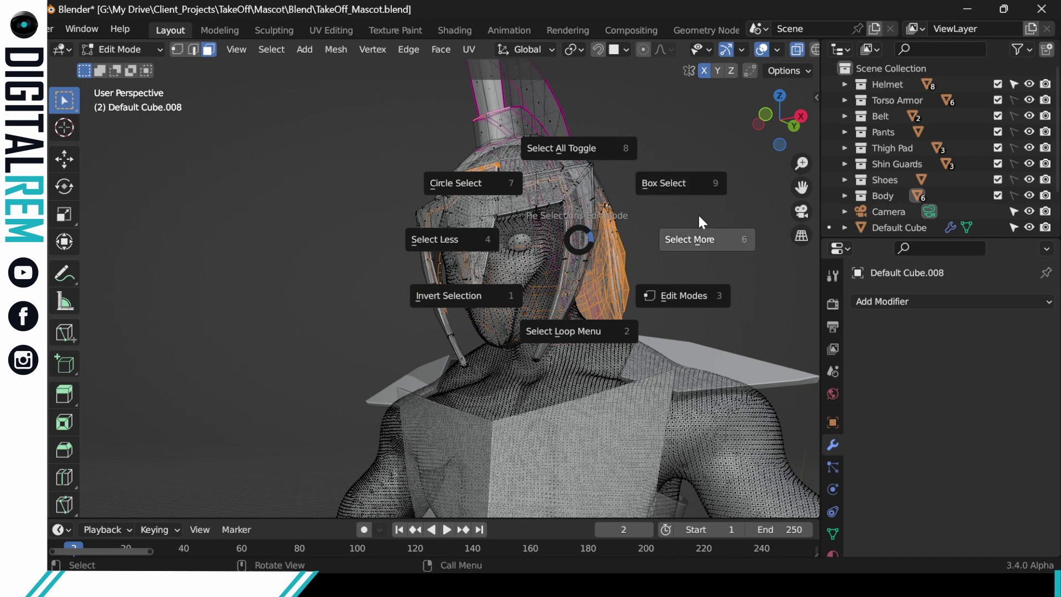
left_click(591, 153)
key("alt+a")
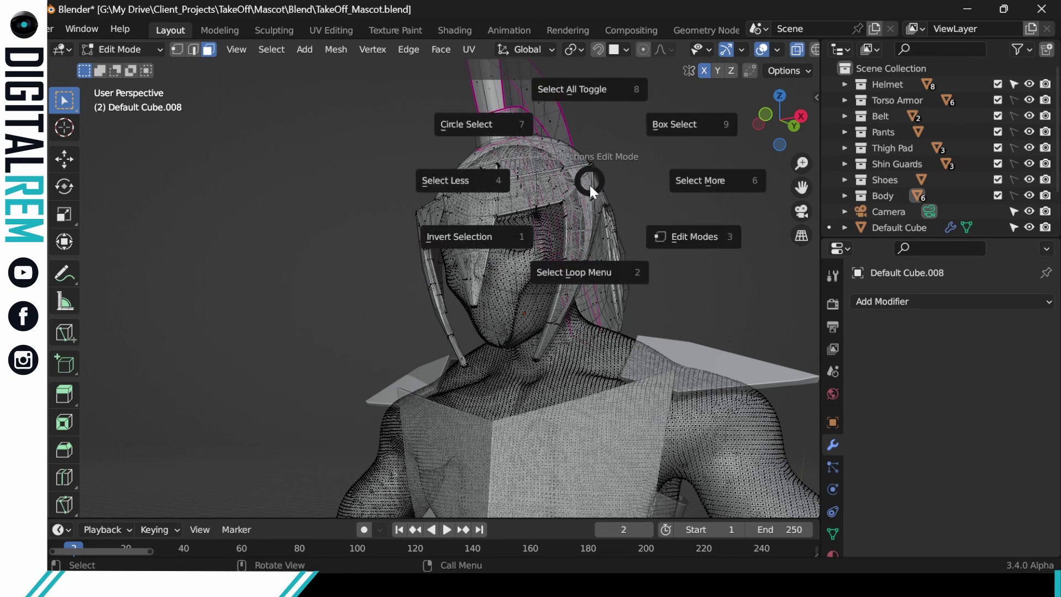
left_click(585, 100)
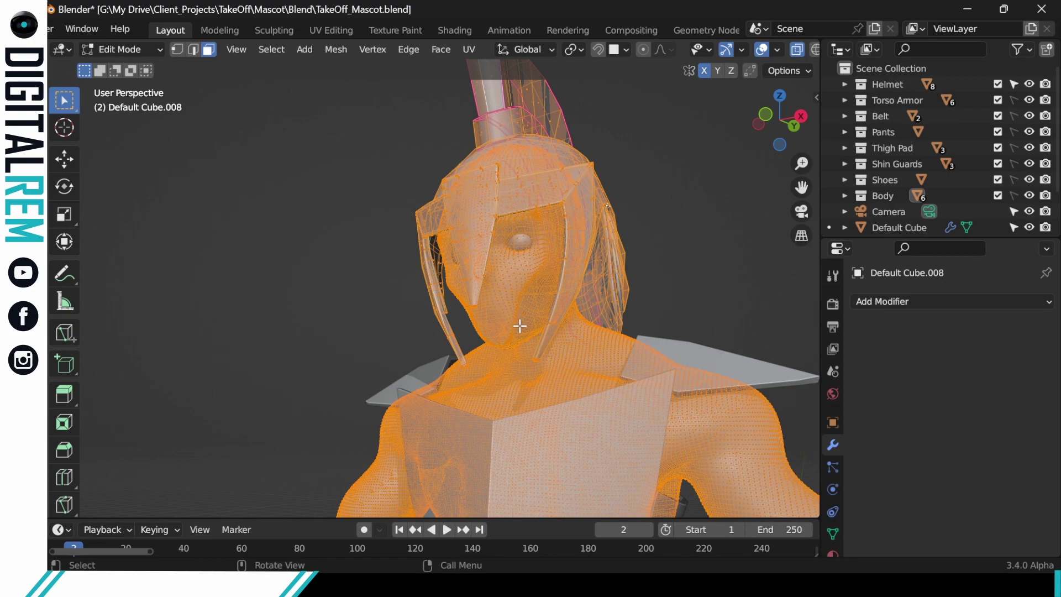
key("l")
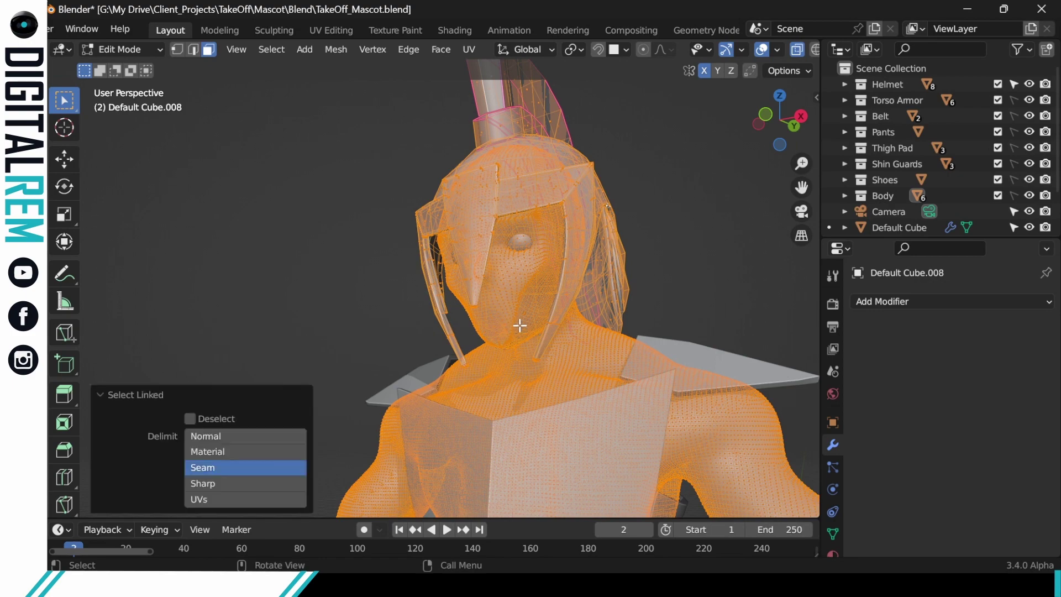
left_click(661, 227)
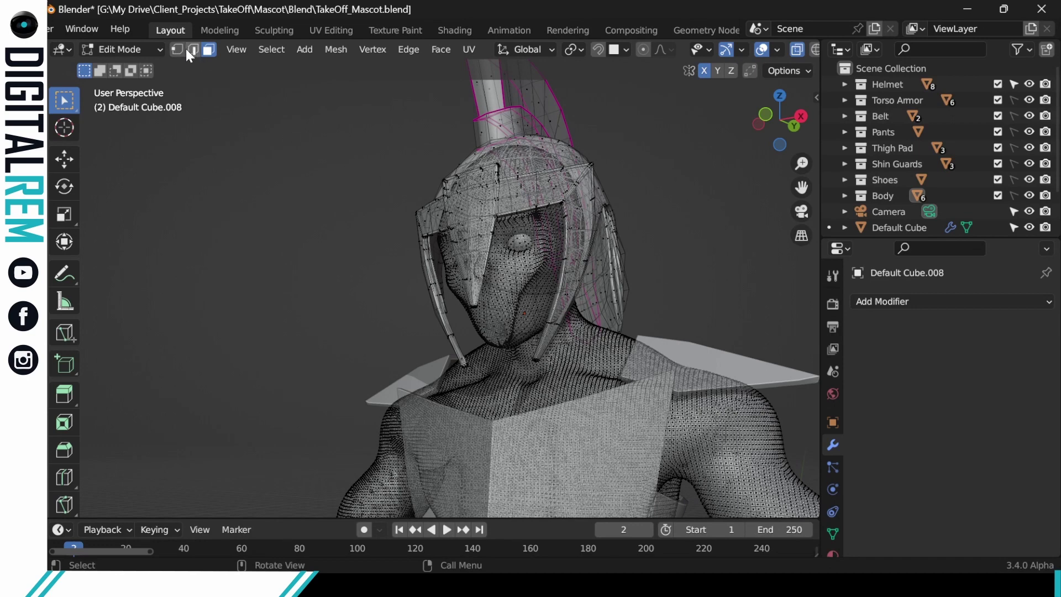
Step: Switch to vertex selection and try selecting the linked meshes of the individual helmet pieces
key("1")
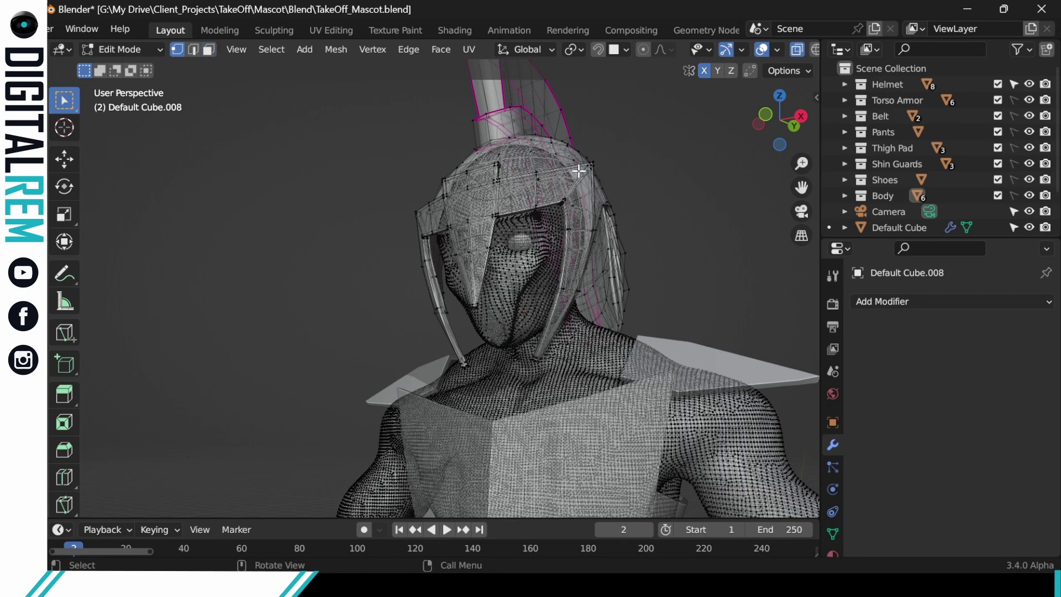
key("ctrl+2")
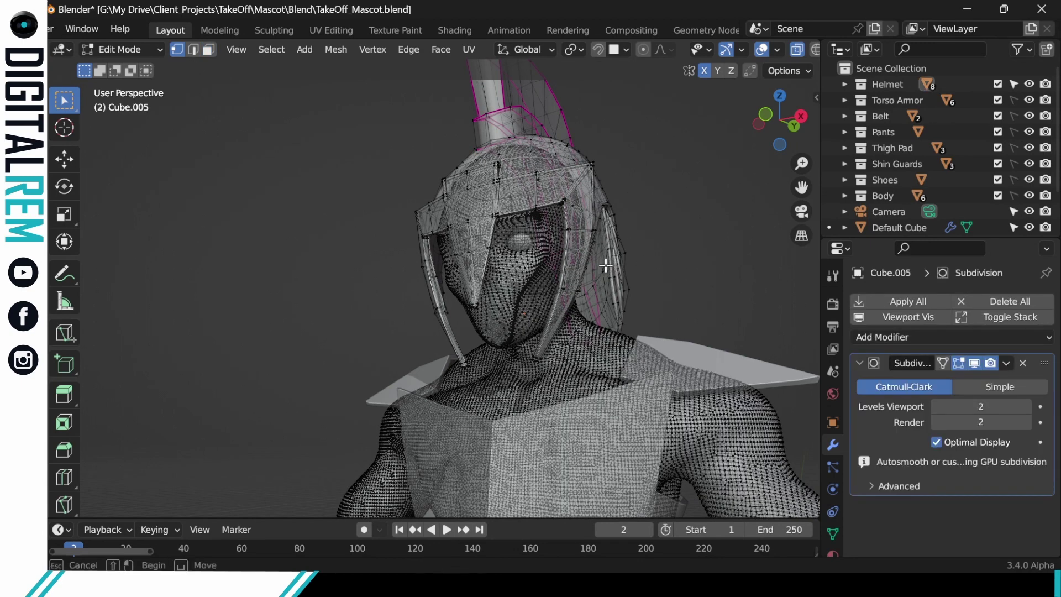
key("l")
key("l")
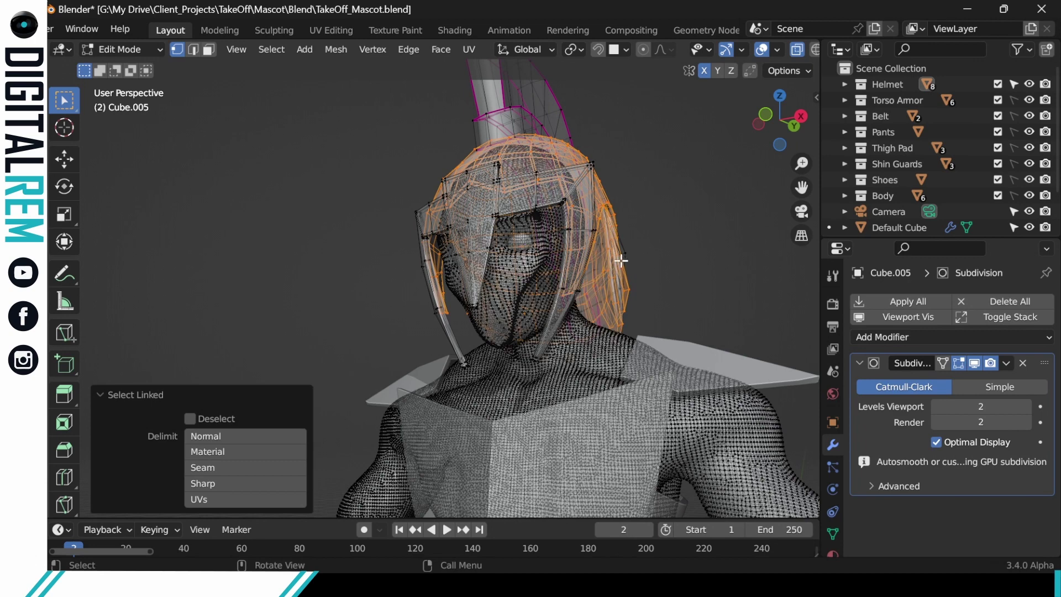
key("l")
key("l")
key("l")
Step: Clear the vertex selection on the helmet and return to Object Mode
left_click(588, 168)
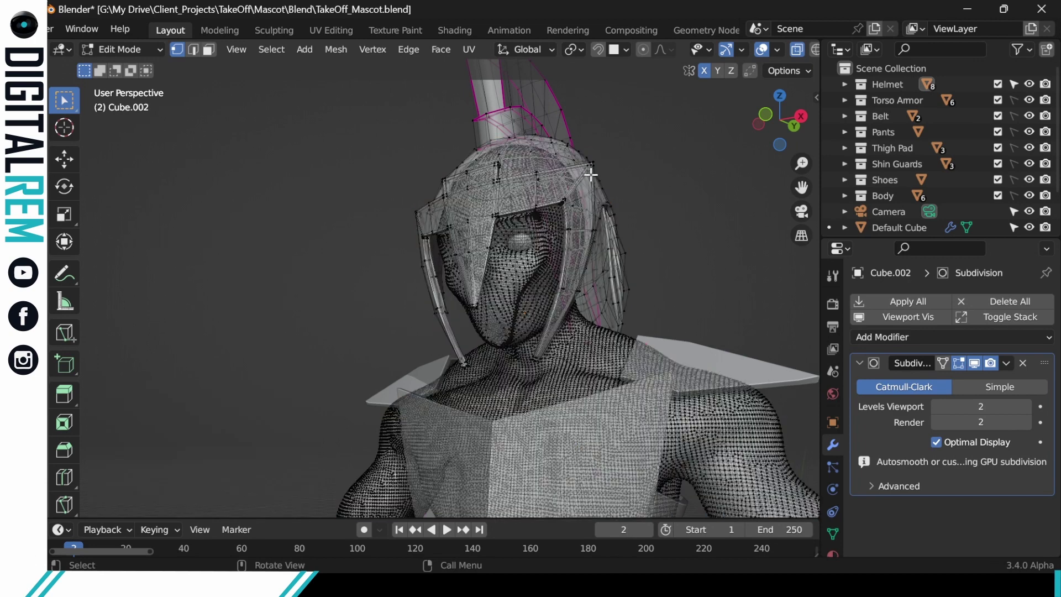
key("ctrl+Tab")
left_click(503, 201)
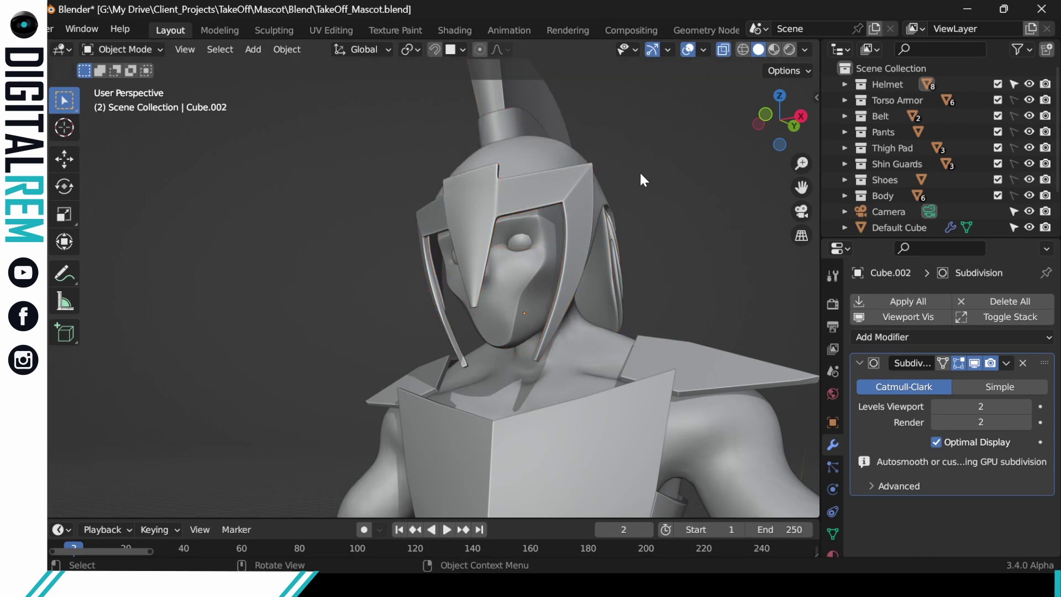
Step: Select the helmet's dome, face guard and upper neck plates together as objects, leaving out the body
scroll(634, 164, "down", 5)
middle_click_drag(633, 163, 642, 356)
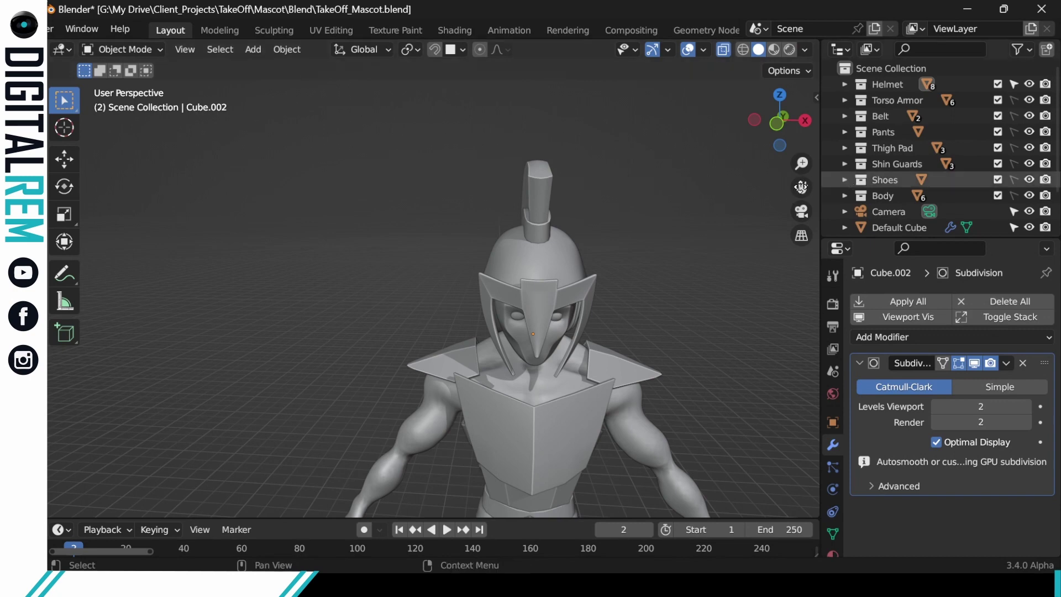
left_click(540, 257)
middle_click_drag(540, 256, 562, 254)
left_click(533, 279, "shift")
left_click(485, 296, "shift")
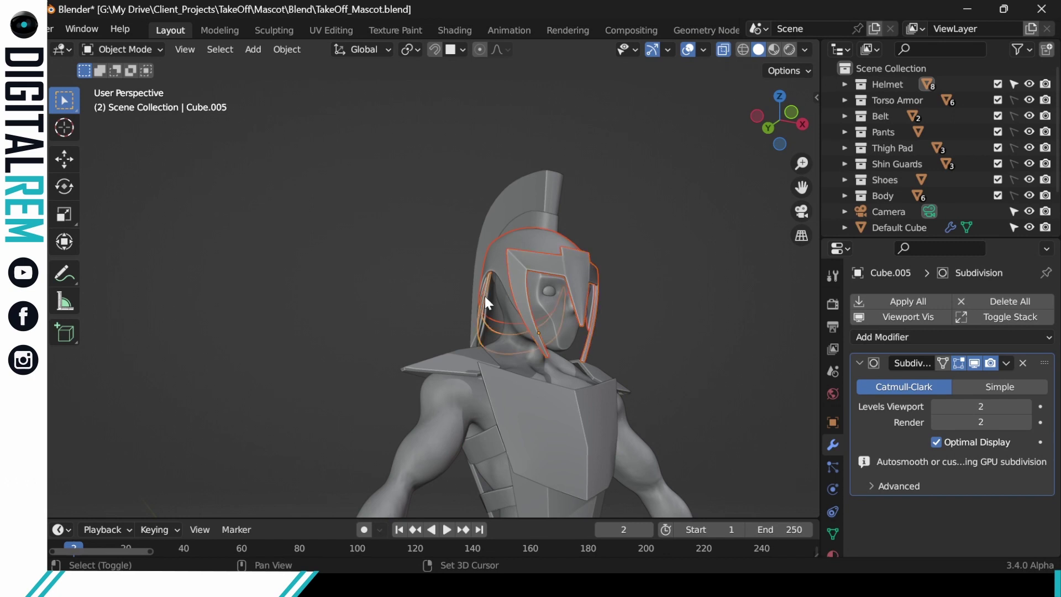
left_click(482, 287, "shift")
left_click(486, 294, "shift")
left_click(486, 295, "shift")
middle_click_drag(486, 300, 585, 327)
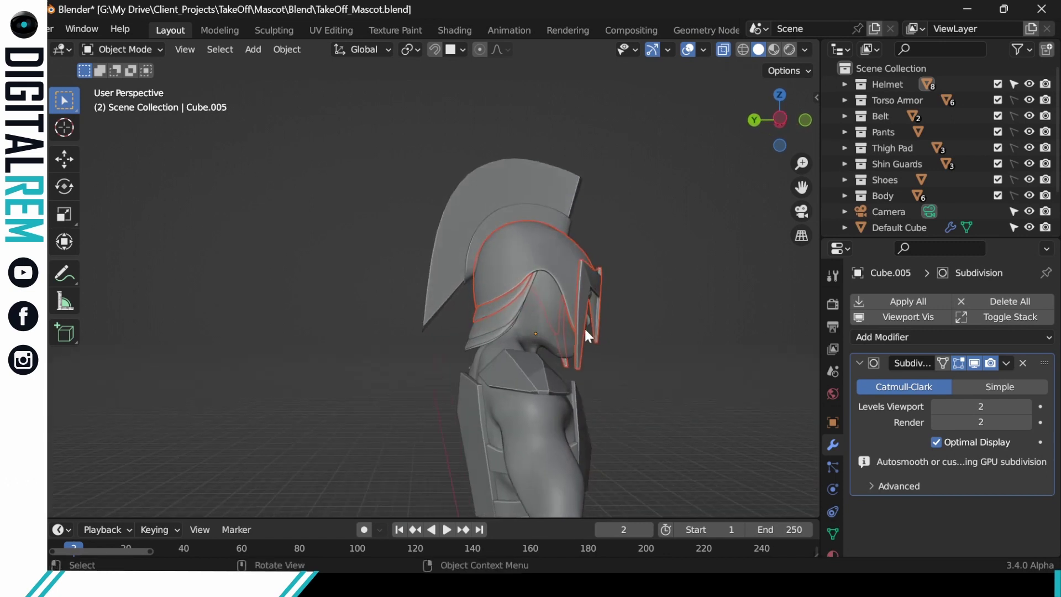
Step: Add the remaining neck plates and the crest to the helmet selection
middle_click_drag(529, 283, 514, 303)
left_click(512, 307, "shift")
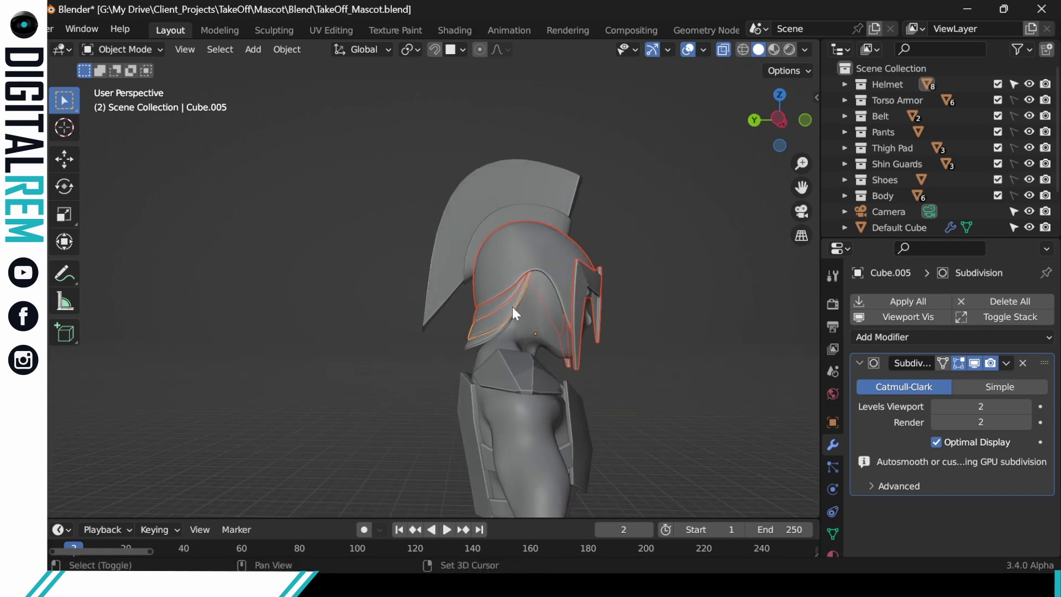
left_click(503, 331, "shift")
left_click(472, 235, "shift")
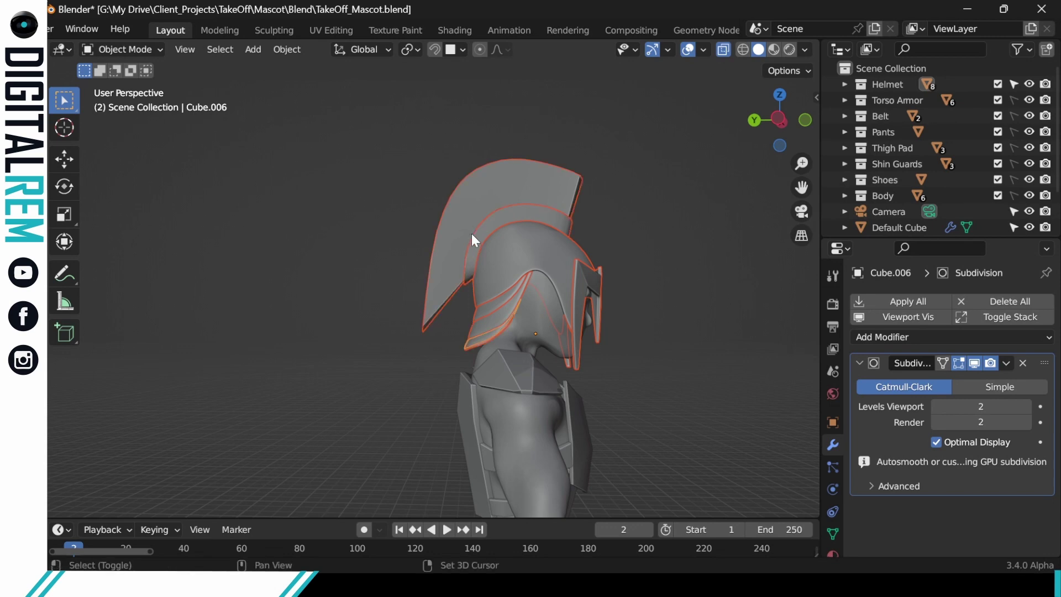
middle_click_drag(530, 255, 371, 254)
Step: Enter Edit Mode, select all the helmet geometry, and scale it to about 0.913 along the global X axis
key("ctrl+Tab")
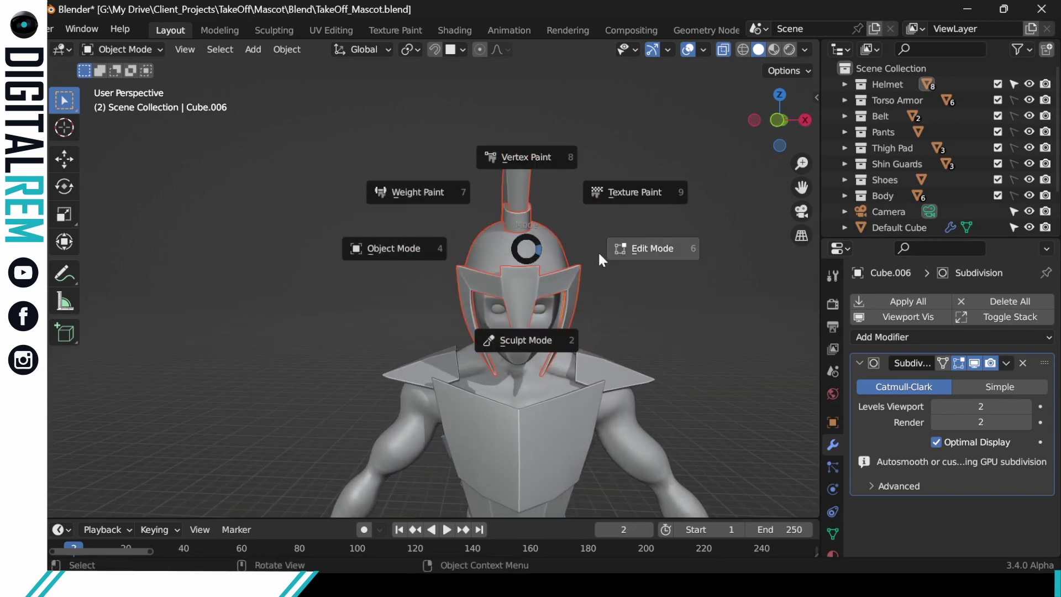
left_click(598, 251)
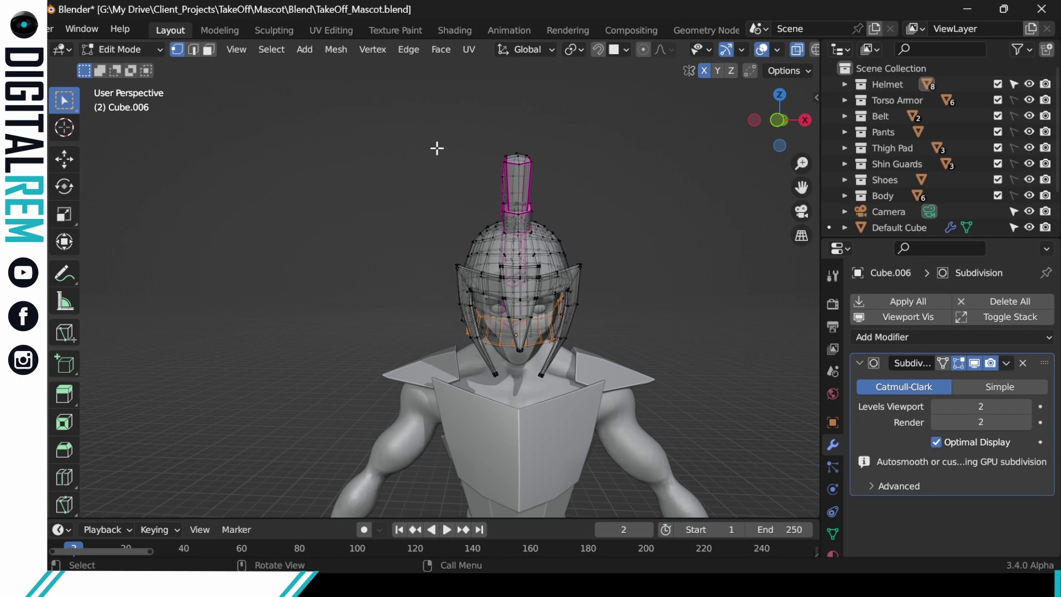
left_click_drag(436, 148, 636, 371)
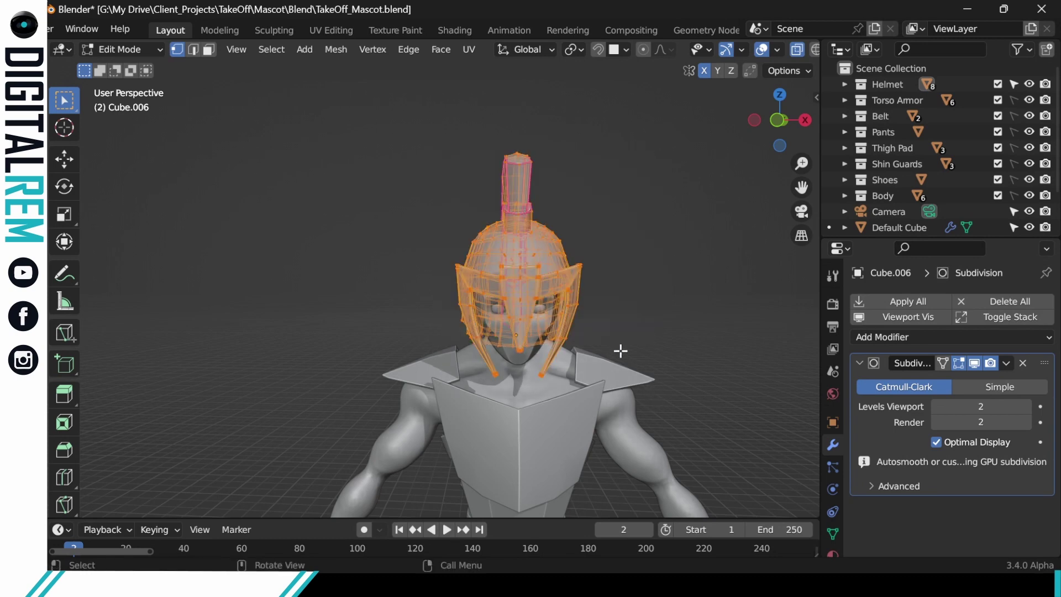
key("s")
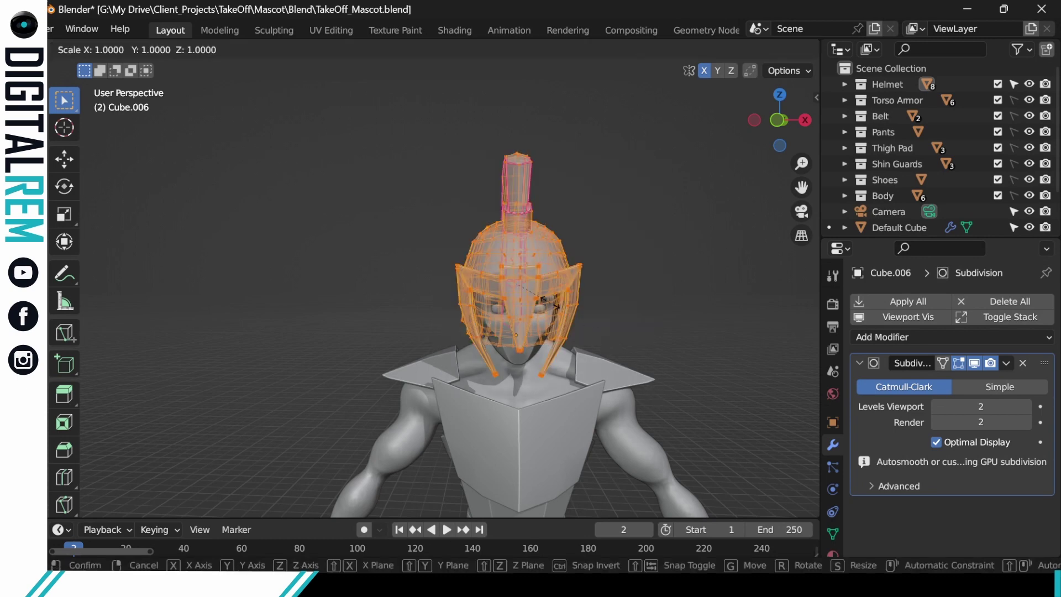
key("x")
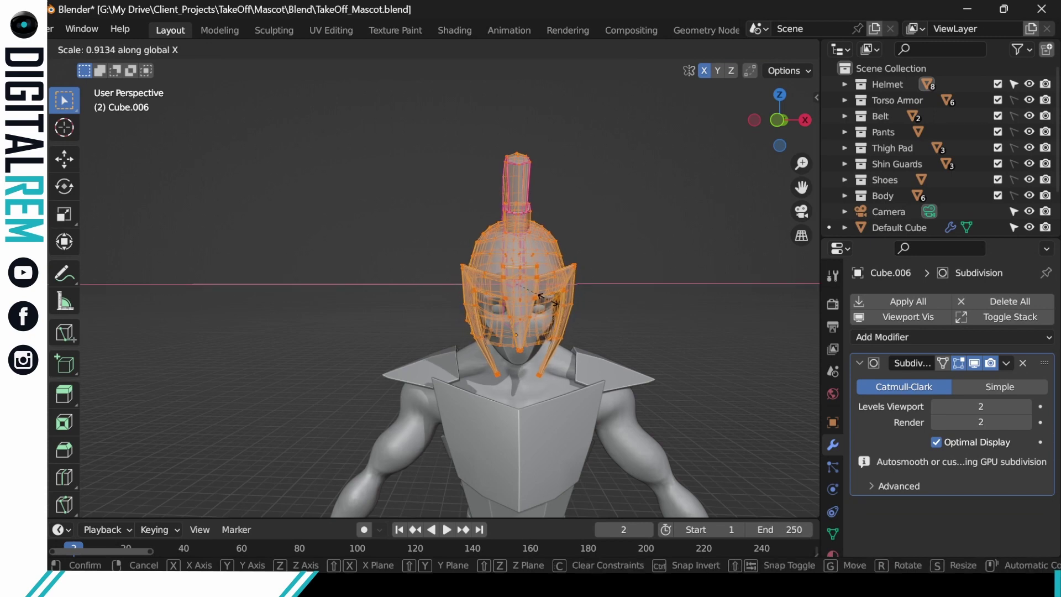
left_click(548, 300)
Step: Return to Object Mode and deselect the helmet pieces
key("ctrl+Tab")
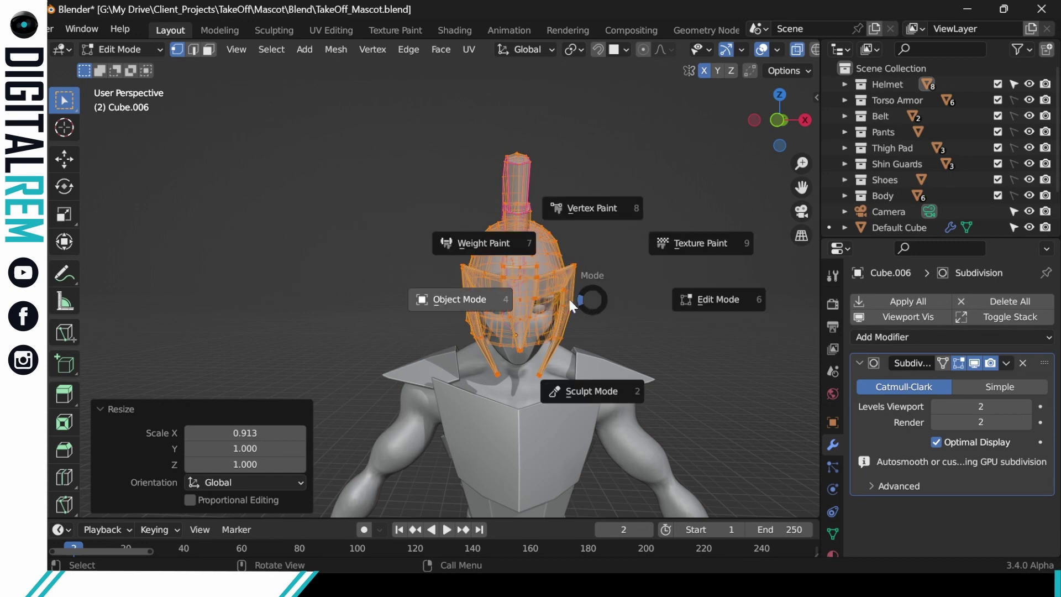
left_click(542, 297)
left_click(630, 295)
middle_click_drag(630, 295, 608, 284)
key("ctrl+Tab")
left_click(503, 295)
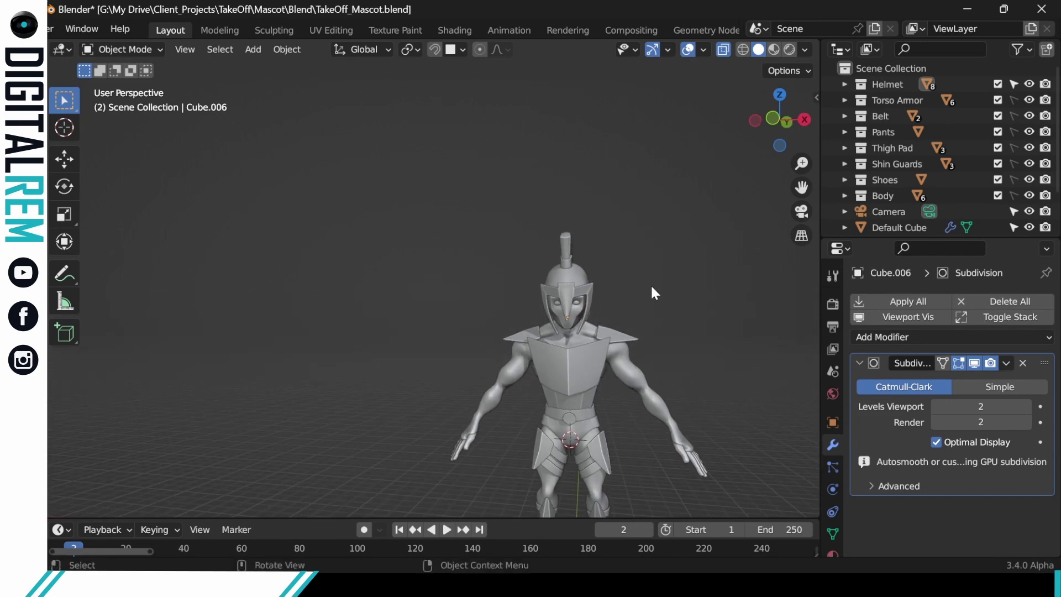
Step: Make the Helmet collection unselectable and the Body collection selectable
scroll(641, 294, "up", 5)
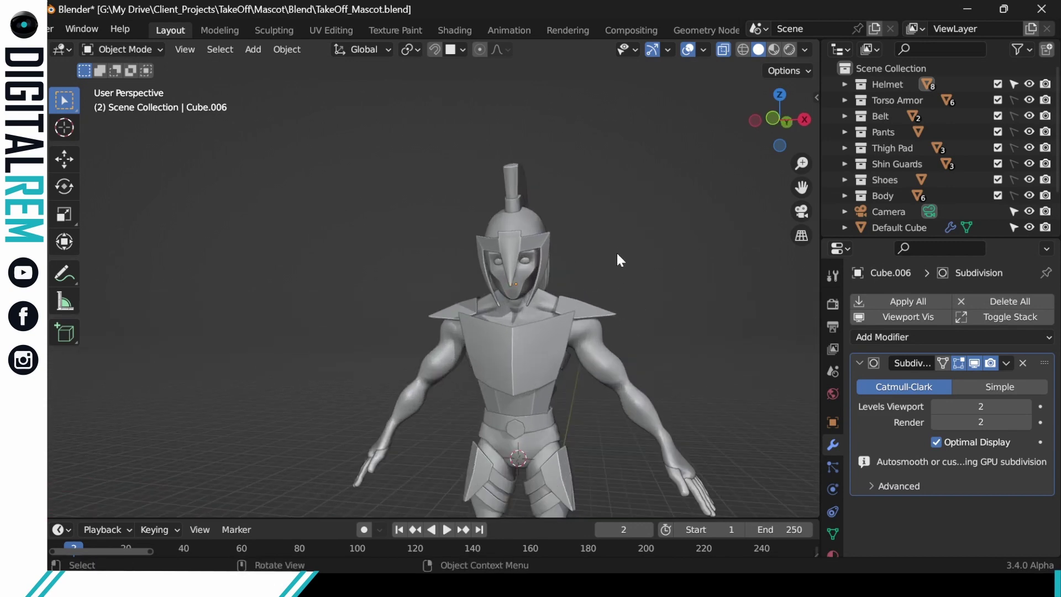
middle_click_drag(616, 251, 622, 190, "shift")
middle_click_drag(658, 271, 748, 392)
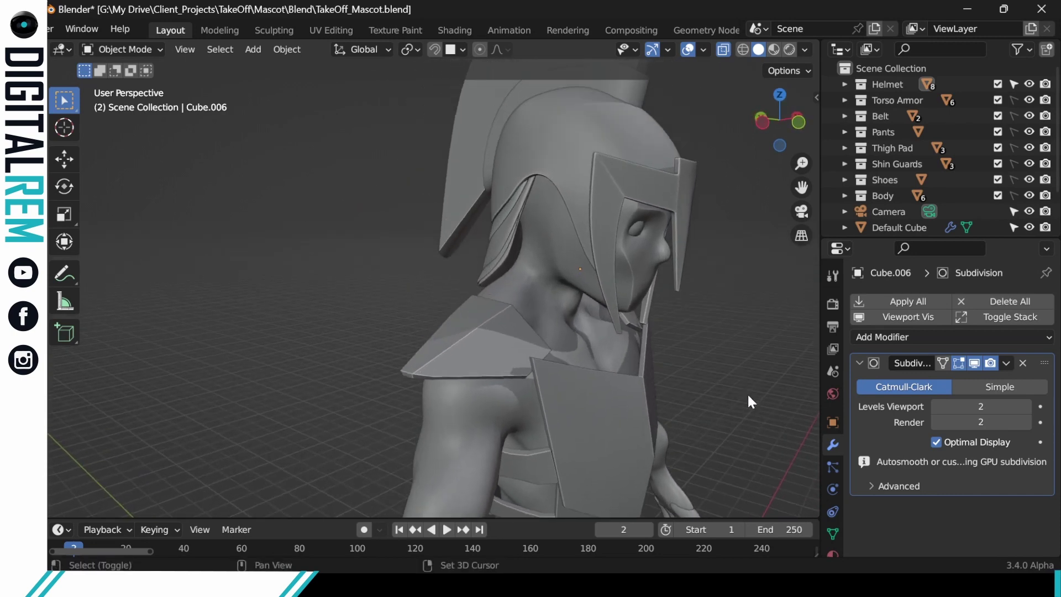
left_click(651, 267)
left_click(575, 274)
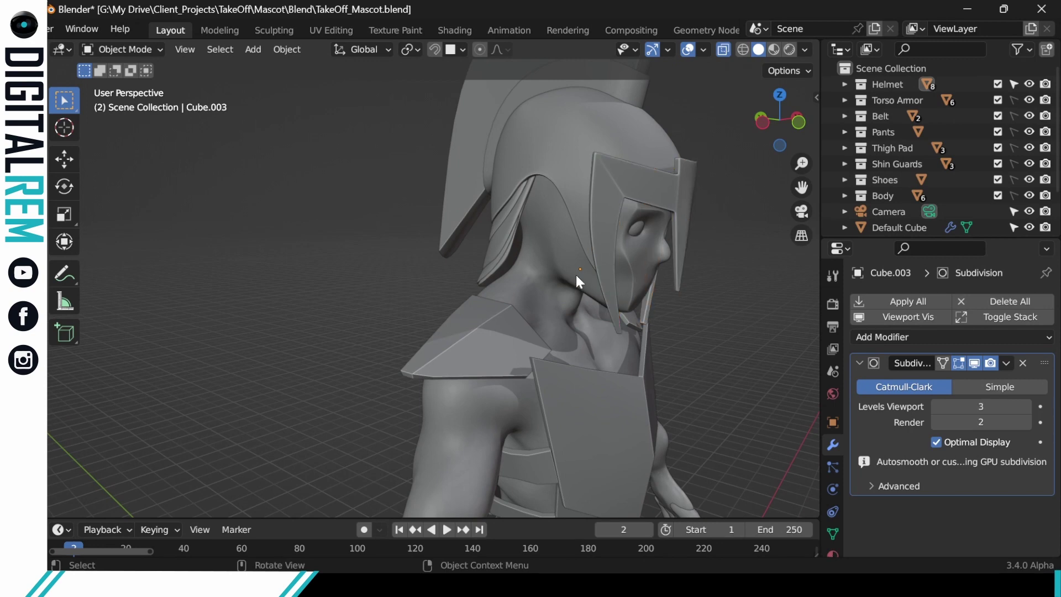
left_click(1009, 89)
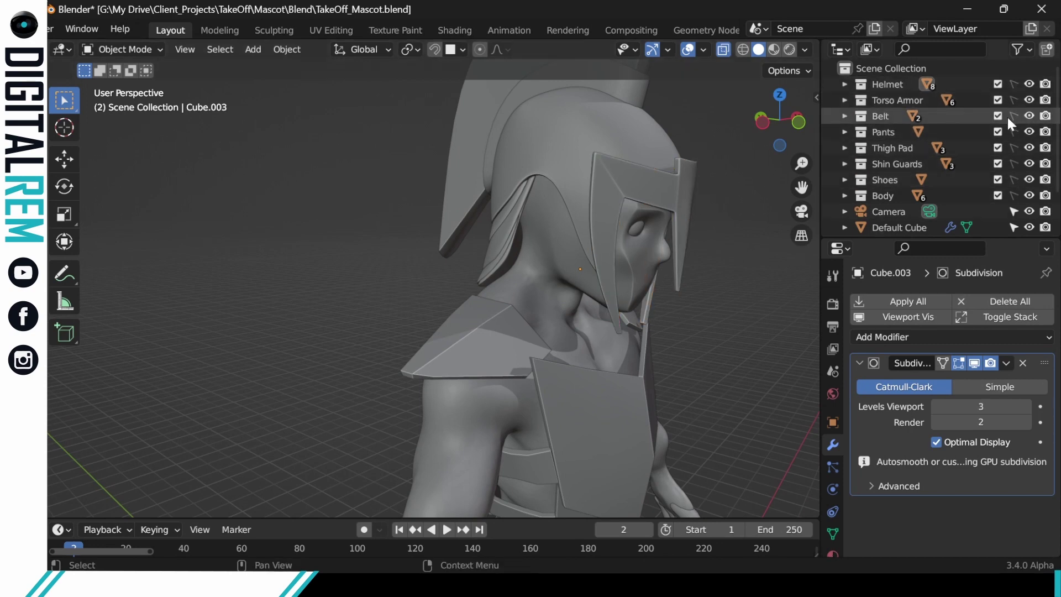
left_click(1011, 195)
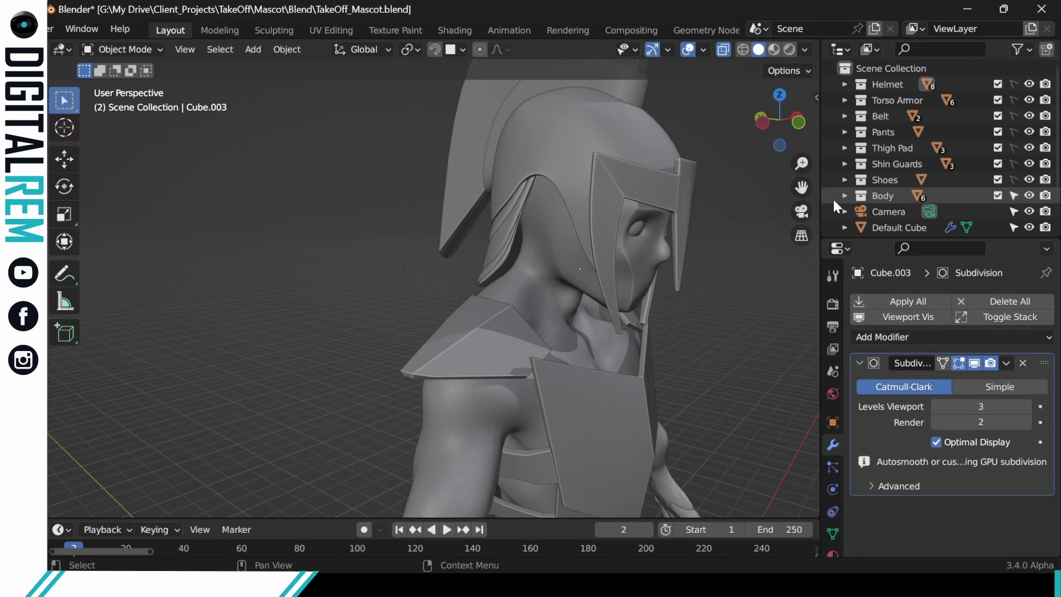
Step: Select the body, enter Sculpt Mode, and choose the Layer brush for work on the face
left_click(582, 259)
key("ctrl+Tab")
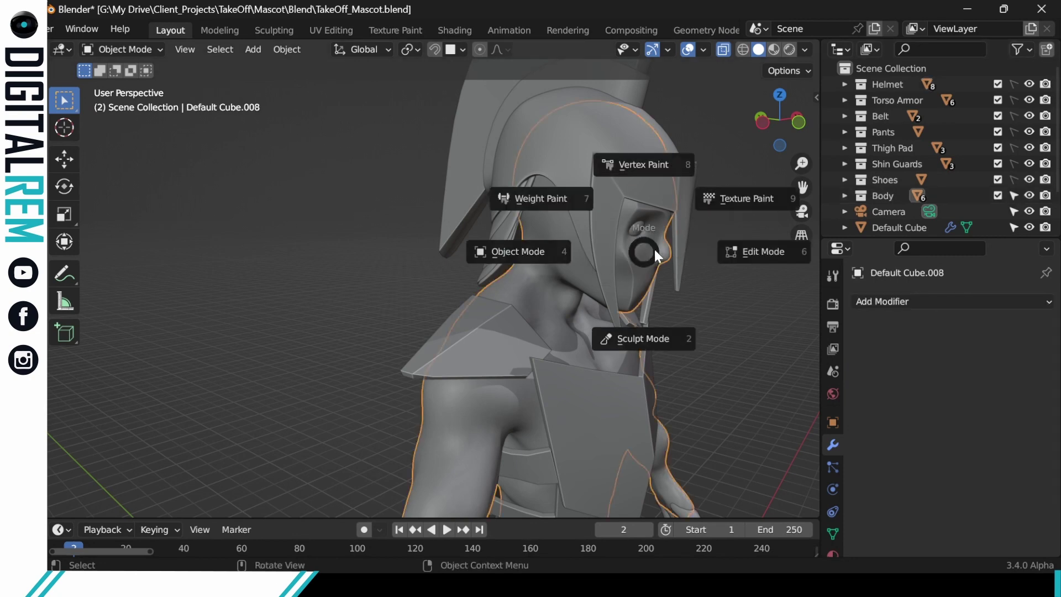
left_click(654, 337)
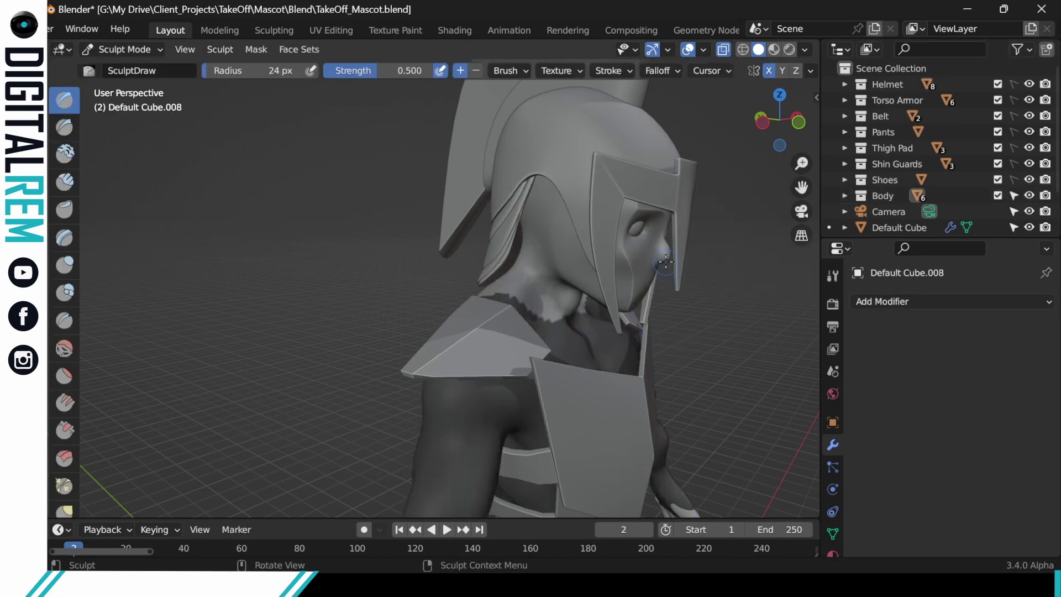
middle_click_drag(657, 265, 662, 250)
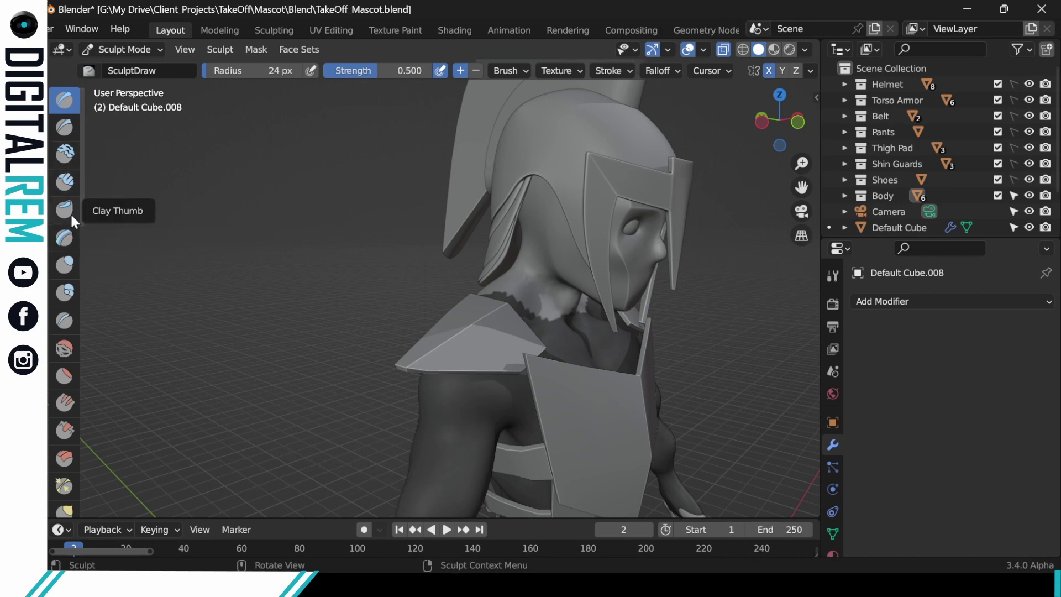
left_click(68, 237)
mouse_move(641, 194)
middle_mouse_down()
mouse_move(580, 213)
mouse_move(631, 230)
mouse_move(568, 211)
mouse_move(509, 211)
middle_mouse_up()
scroll(632, 229, "up", 5)
middle_click_drag(381, 269, 365, 268)
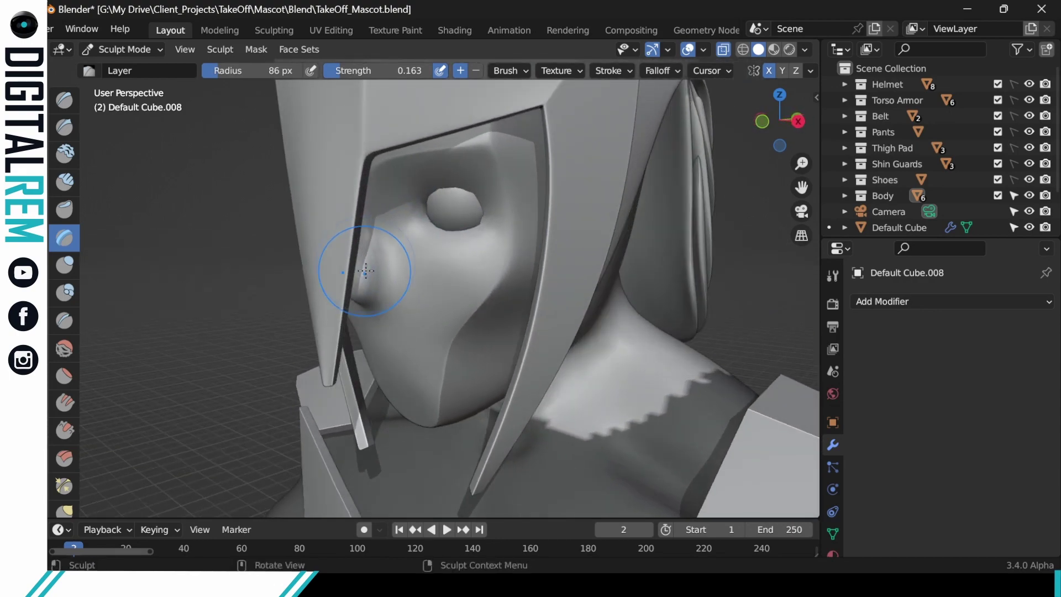
Step: Sculpt the nose and its bridge with short Layer brush strokes at 86 px radius and 0.163 strength
left_click_drag(353, 271, 352, 251)
mouse_move(354, 248)
middle_mouse_down()
mouse_move(301, 240)
mouse_move(359, 249)
mouse_move(346, 277)
mouse_move(349, 246)
mouse_move(427, 227)
middle_mouse_up()
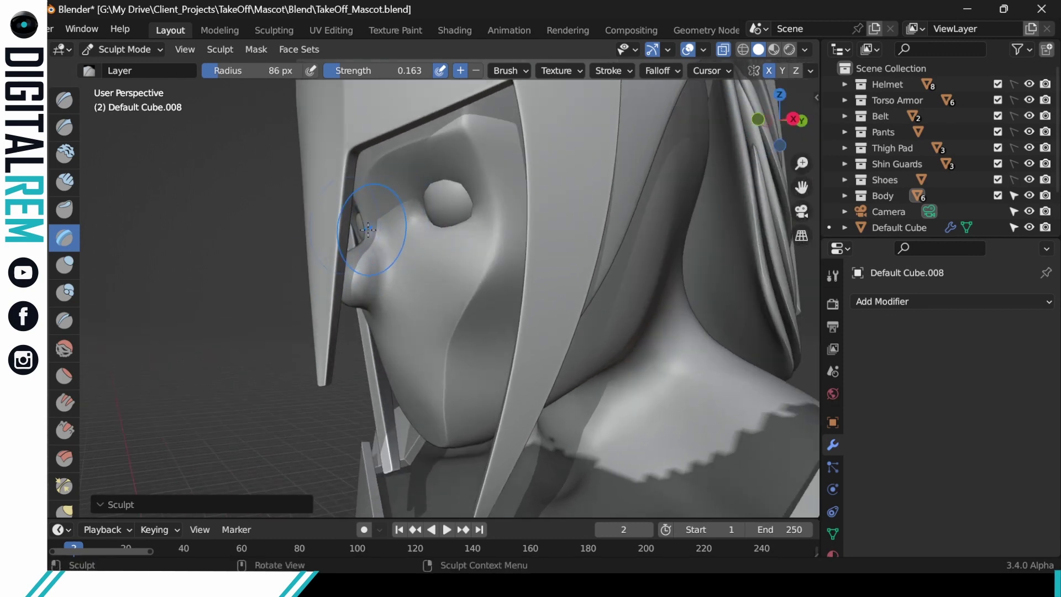
left_click_drag(362, 239, 367, 220)
mouse_move(377, 215)
middle_mouse_down()
mouse_move(401, 215)
mouse_move(388, 225)
mouse_move(369, 196)
mouse_move(379, 190)
middle_mouse_up()
mouse_move(415, 223)
middle_mouse_down()
mouse_move(415, 206)
mouse_move(390, 210)
middle_mouse_up()
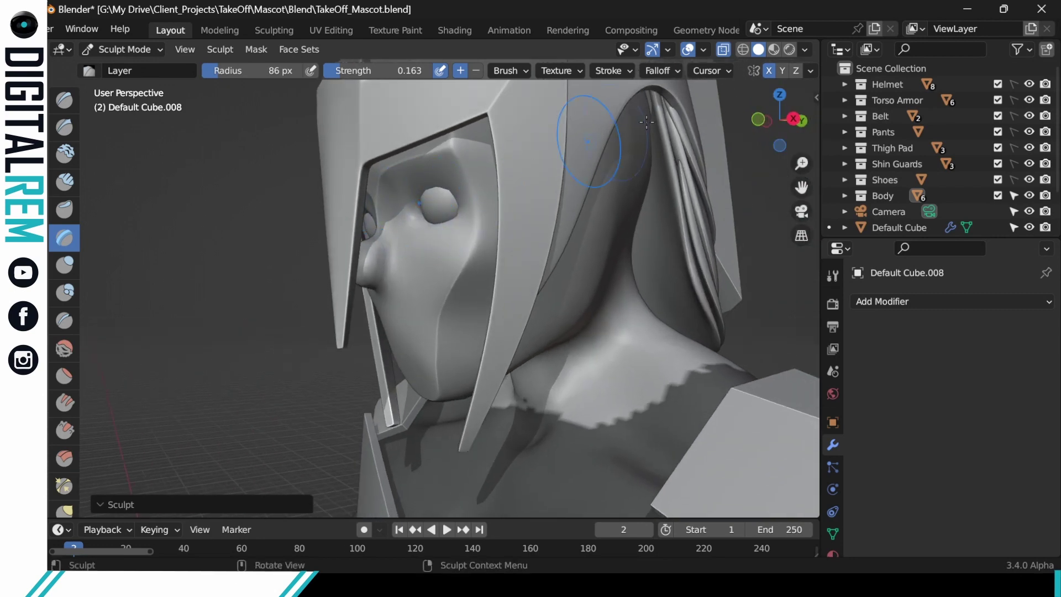
Step: Hide the Helmet collection and bring the uncovered head into side view
left_click(1027, 84)
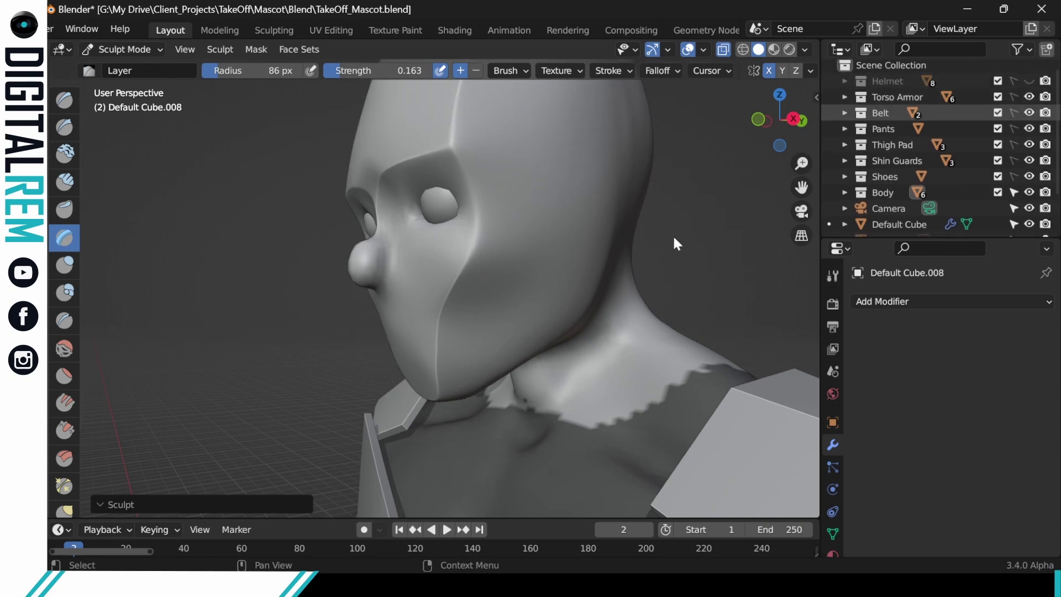
mouse_move(395, 268)
middle_mouse_down()
mouse_move(641, 274)
mouse_move(552, 255)
middle_mouse_up()
scroll(516, 276, "down", 5)
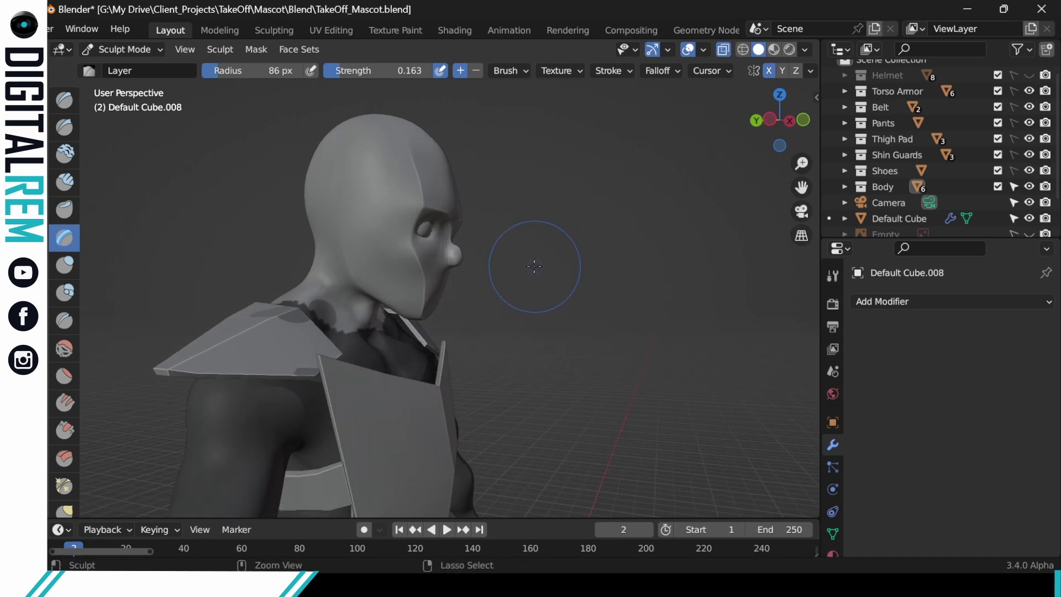
Step: Refine the nose tip and its sides with short Layer brush strokes at a 42 px radius in Sculpt Mode
key("ctrl+Tab")
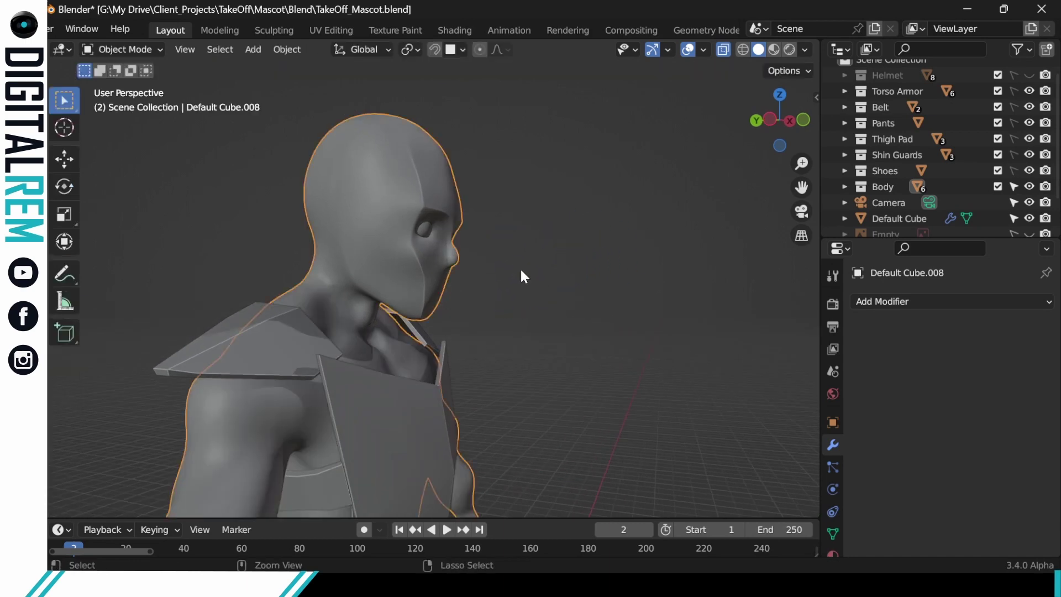
mouse_move(520, 267)
middle_mouse_down()
mouse_move(447, 304)
mouse_move(428, 258)
mouse_move(357, 259)
middle_mouse_up()
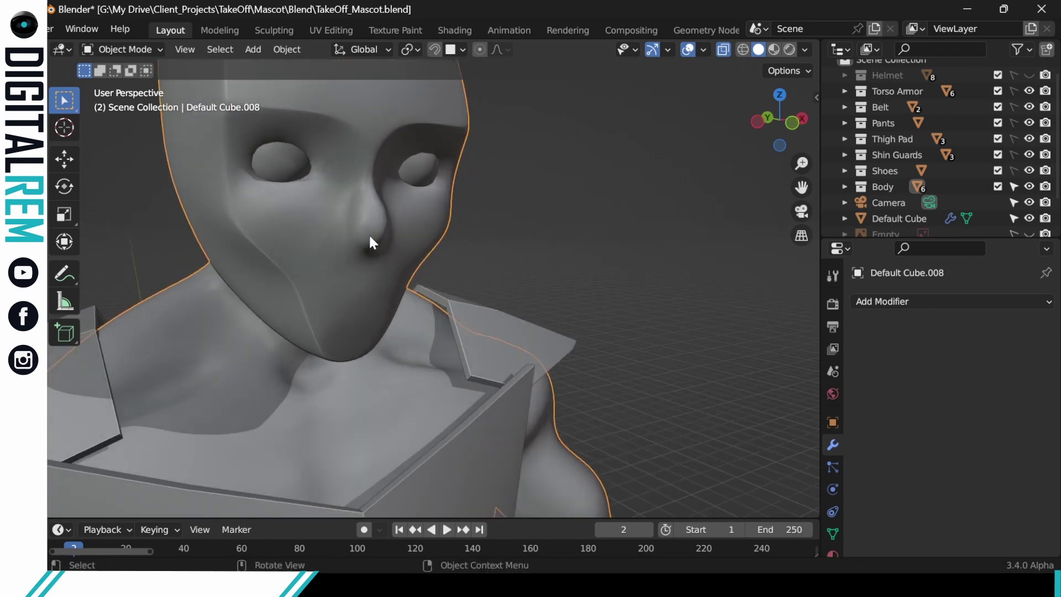
key("ctrl+Tab")
left_click(351, 315)
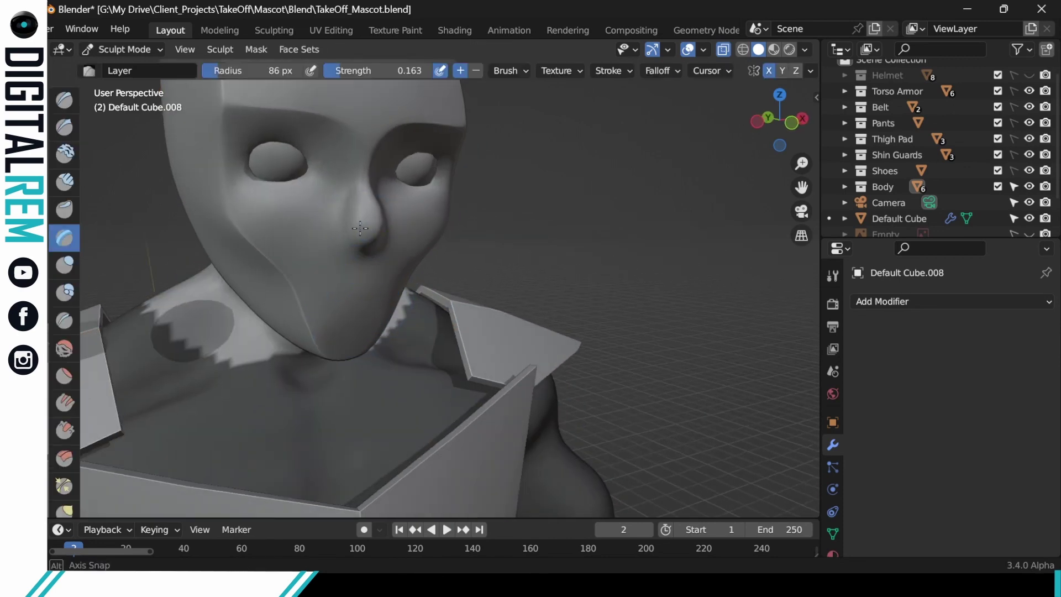
middle_click_drag(359, 228, 350, 217)
left_click_drag(218, 71, 227, 69)
left_click_drag(356, 221, 347, 230)
mouse_move(364, 227)
middle_mouse_down()
mouse_move(490, 206)
mouse_move(494, 214)
mouse_move(331, 237)
mouse_move(355, 213)
middle_mouse_up()
left_click_drag(382, 213, 387, 215)
mouse_move(388, 215)
middle_mouse_down()
mouse_move(463, 202)
mouse_move(349, 225)
middle_mouse_up()
left_click_drag(349, 225, 347, 234)
Step: Sculpt the brow and the area around the eye sockets with Layer brush strokes
mouse_move(389, 203)
middle_mouse_down()
mouse_move(403, 224)
mouse_move(397, 246)
mouse_move(422, 231)
middle_mouse_up()
left_click_drag(392, 251, 459, 217)
middle_click_drag(460, 216, 443, 190)
mouse_move(443, 189)
left_mouse_down()
mouse_move(389, 226)
mouse_move(413, 250)
mouse_move(403, 246)
mouse_move(418, 239)
mouse_move(396, 228)
left_mouse_up()
mouse_move(430, 242)
middle_mouse_down()
mouse_move(457, 206)
mouse_move(395, 264)
middle_mouse_up()
Step: Try Layer brush strokes along the brow and across the eye socket, and undo them
left_click_drag(457, 240, 443, 227, "ctrl")
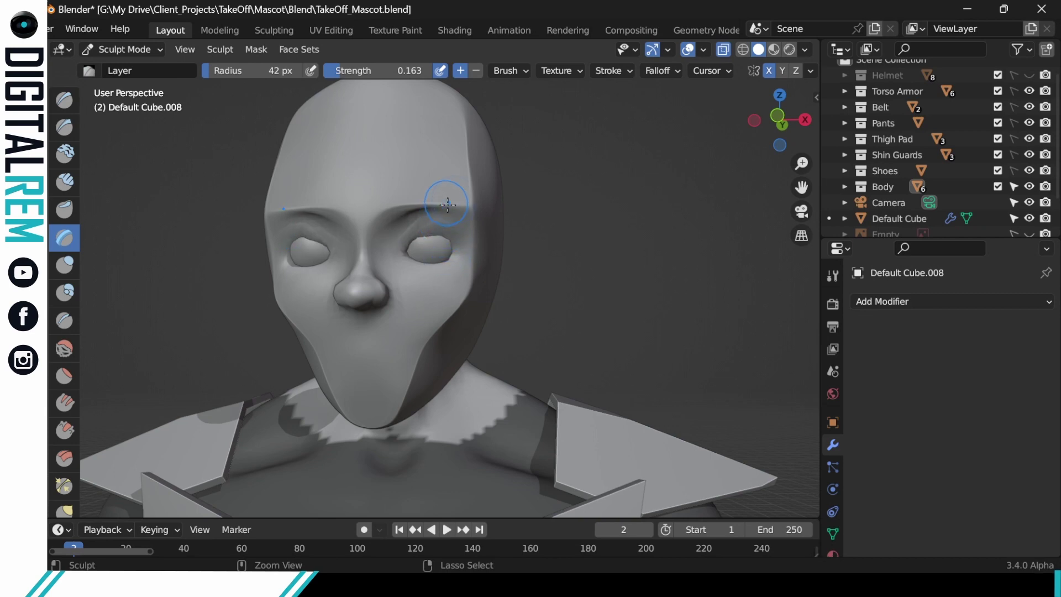
key("ctrl+z")
key("ctrl+z")
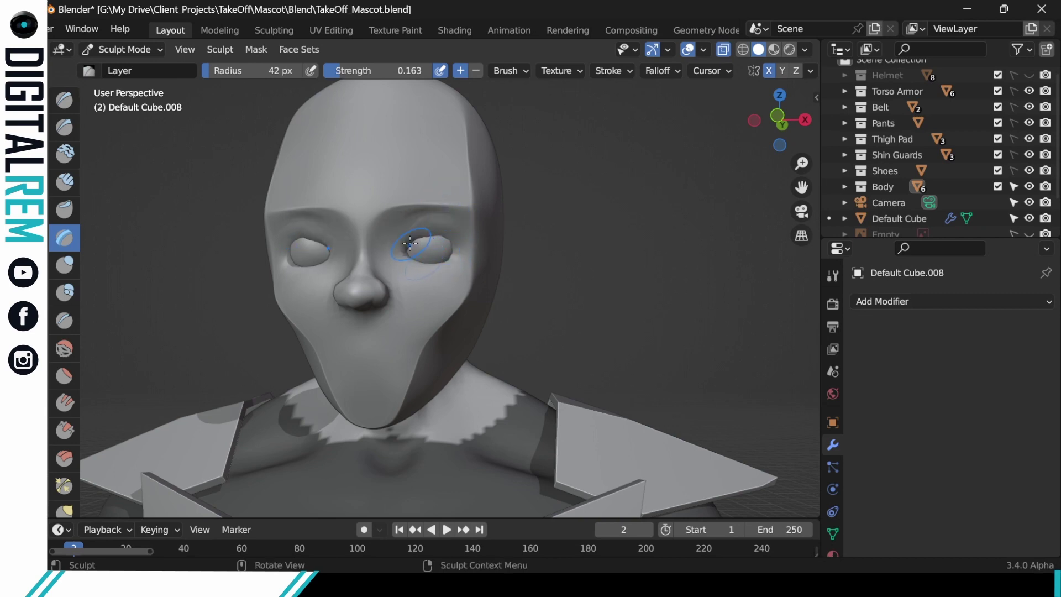
left_click_drag(410, 243, 445, 242)
key("ctrl+z")
key("ctrl+z")
mouse_move(465, 243)
middle_mouse_down()
mouse_move(491, 246)
mouse_move(540, 225)
mouse_move(525, 232)
mouse_move(542, 246)
mouse_move(446, 267)
mouse_move(464, 243)
mouse_move(447, 240)
mouse_move(481, 185)
middle_mouse_up()
key("ctrl+z")
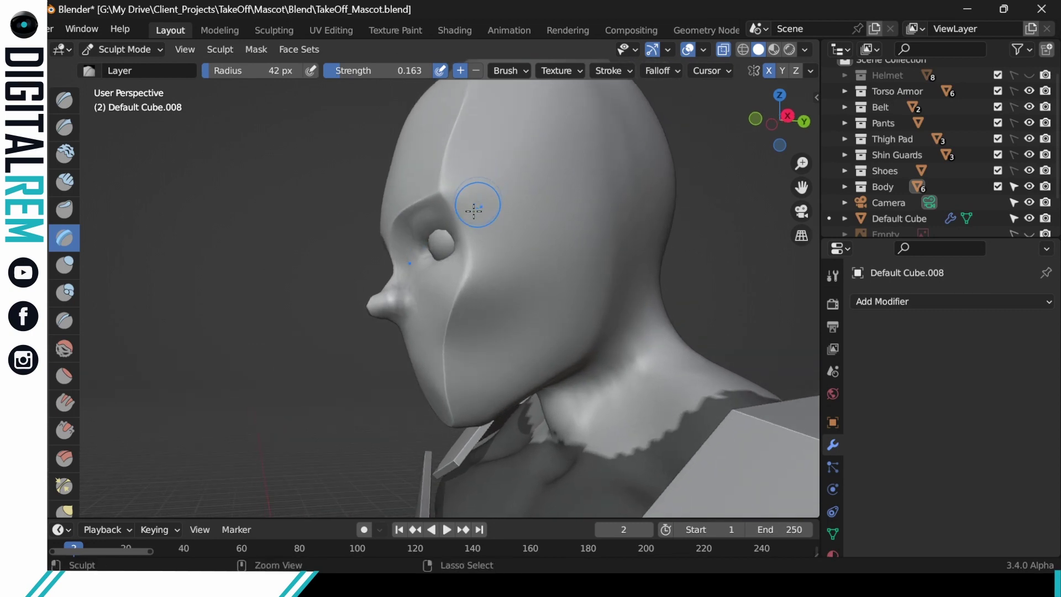
Step: Shape the lower eyelids and outer eye corners with raising and carving Layer brush strokes at 42 px radius
mouse_move(451, 239)
middle_mouse_down()
mouse_move(460, 226)
mouse_move(543, 225)
mouse_move(549, 235)
mouse_move(473, 233)
mouse_move(433, 279)
mouse_move(449, 257)
middle_mouse_up()
left_click(461, 227)
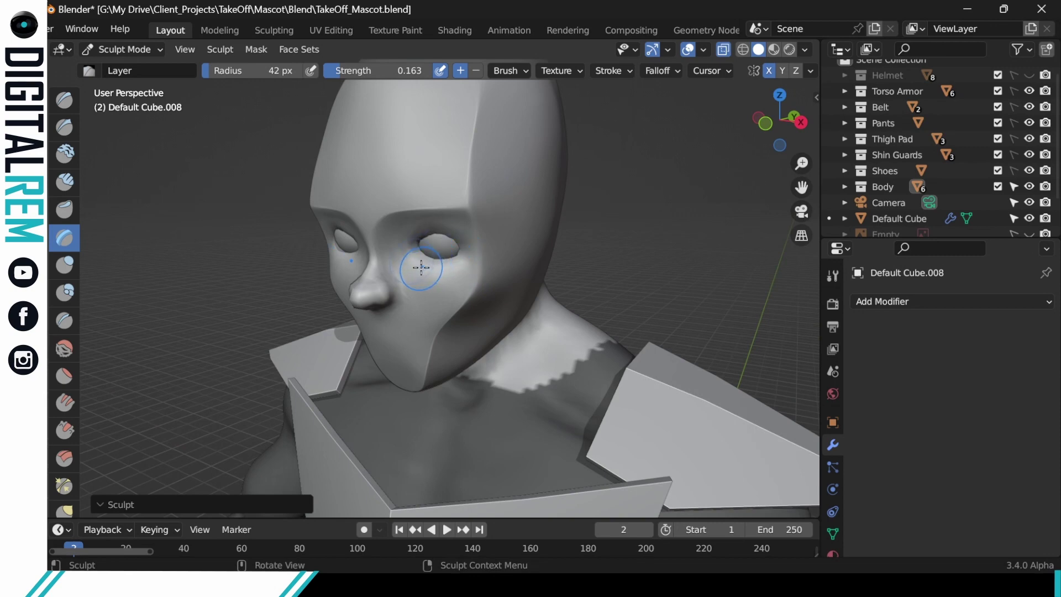
mouse_move(421, 267)
left_mouse_down()
mouse_move(443, 272)
mouse_move(422, 267)
mouse_move(457, 250)
mouse_move(436, 265)
left_mouse_up()
middle_click_drag(498, 218, 512, 230)
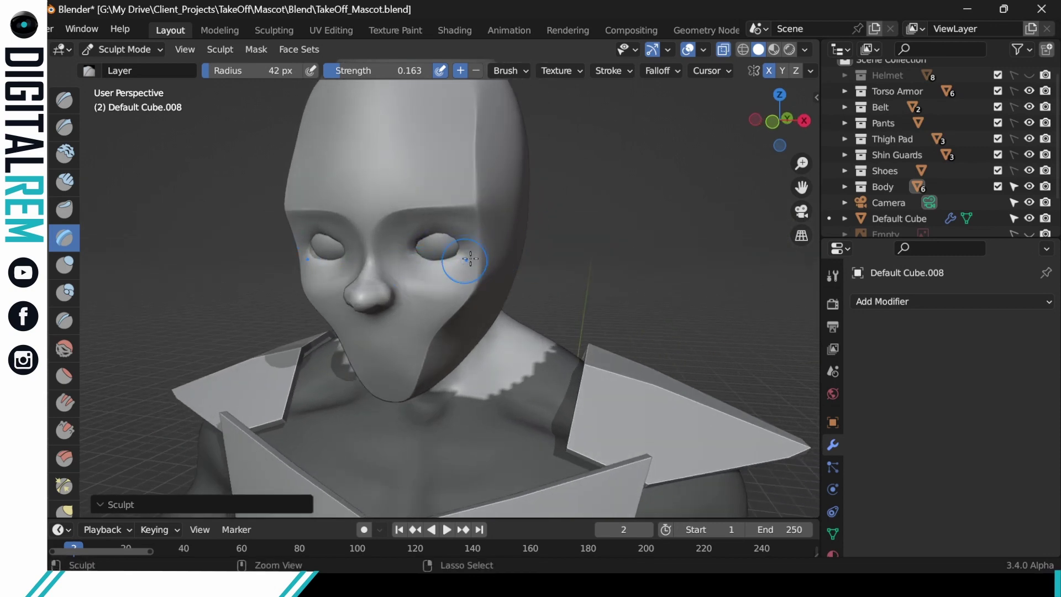
mouse_move(470, 259)
middle_mouse_down()
mouse_move(462, 249)
mouse_move(540, 237)
mouse_move(445, 266)
middle_mouse_up()
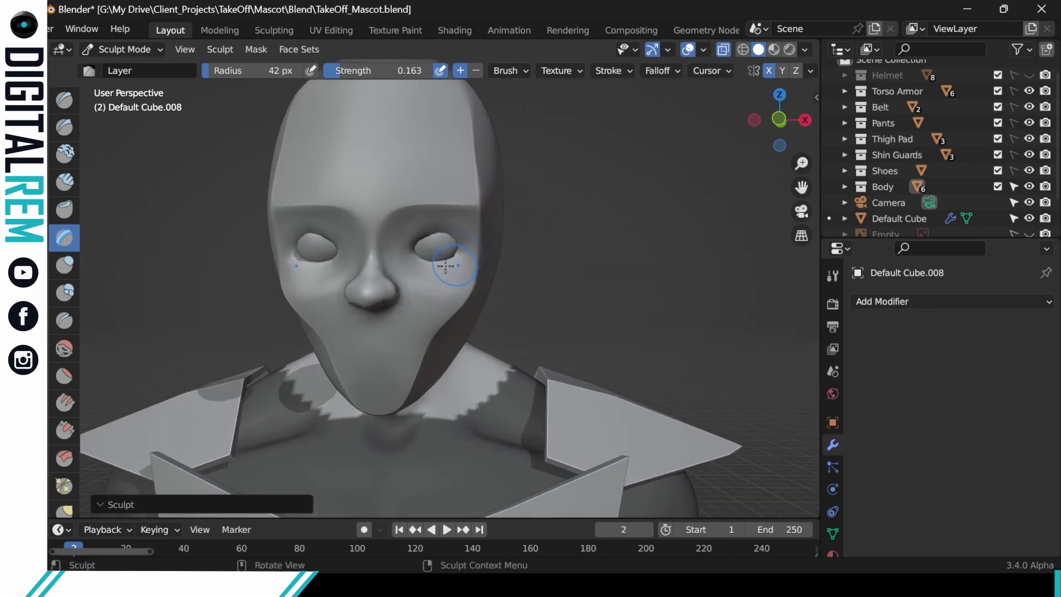
left_click_drag(445, 266, 466, 260, "ctrl")
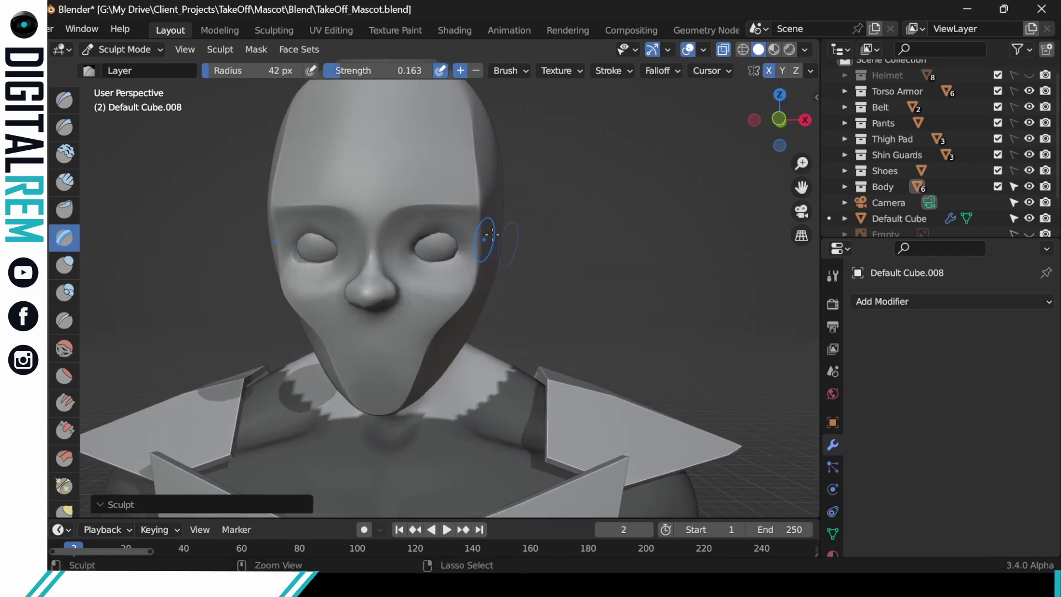
middle_click_drag(509, 226, 476, 298)
scroll(492, 218, "down", 4)
middle_click_drag(476, 299, 440, 295)
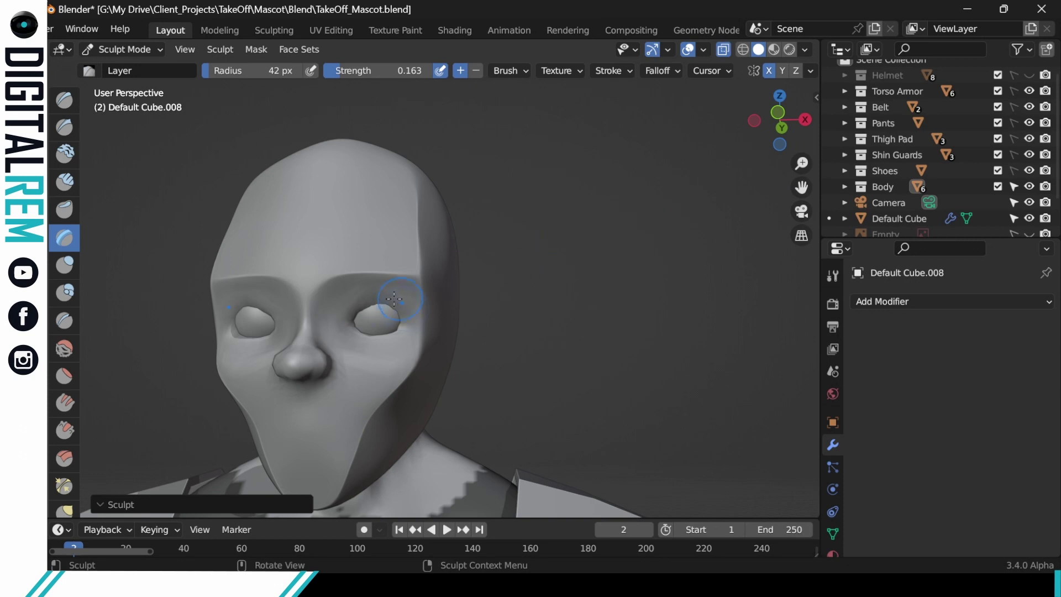
Step: Hide the Eyes object, select the body mesh again, and put it back in Sculpt Mode
key("ctrl+Tab")
left_click(279, 291)
left_click(387, 316)
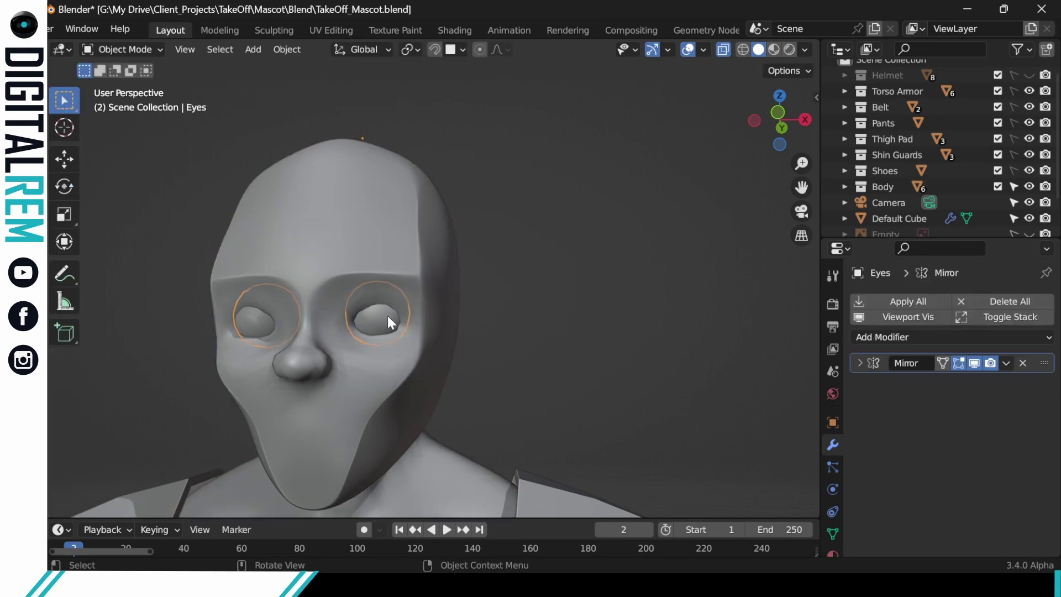
key("h")
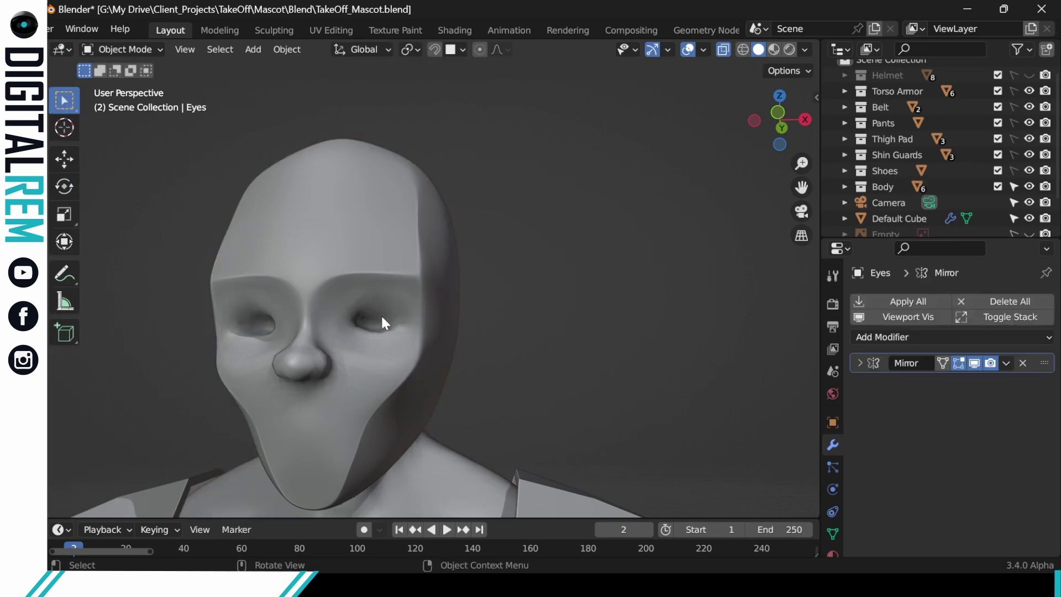
key("ctrl+Tab")
left_click(375, 290)
key("ctrl+Tab")
left_click(390, 380)
Step: Hollow out both eye sockets with Layer brush strokes inside the openings, working from several angles
left_click_drag(376, 320, 376, 322)
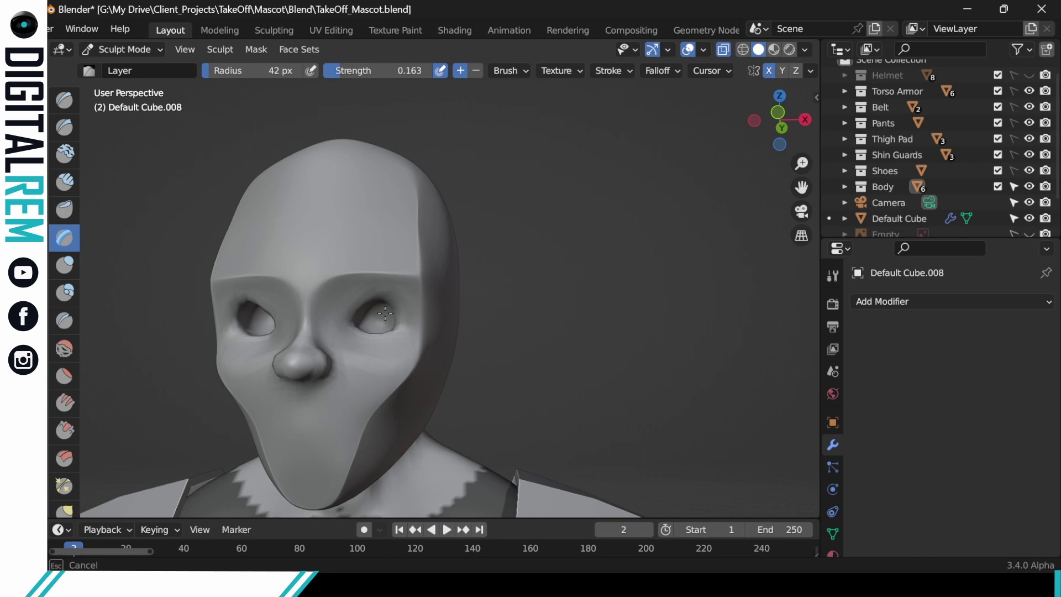
mouse_move(375, 320)
left_mouse_down()
mouse_move(360, 322)
mouse_move(391, 318)
left_mouse_up()
middle_click_drag(392, 318, 417, 315)
left_click_drag(405, 315, 362, 315)
middle_click_drag(395, 301, 365, 304)
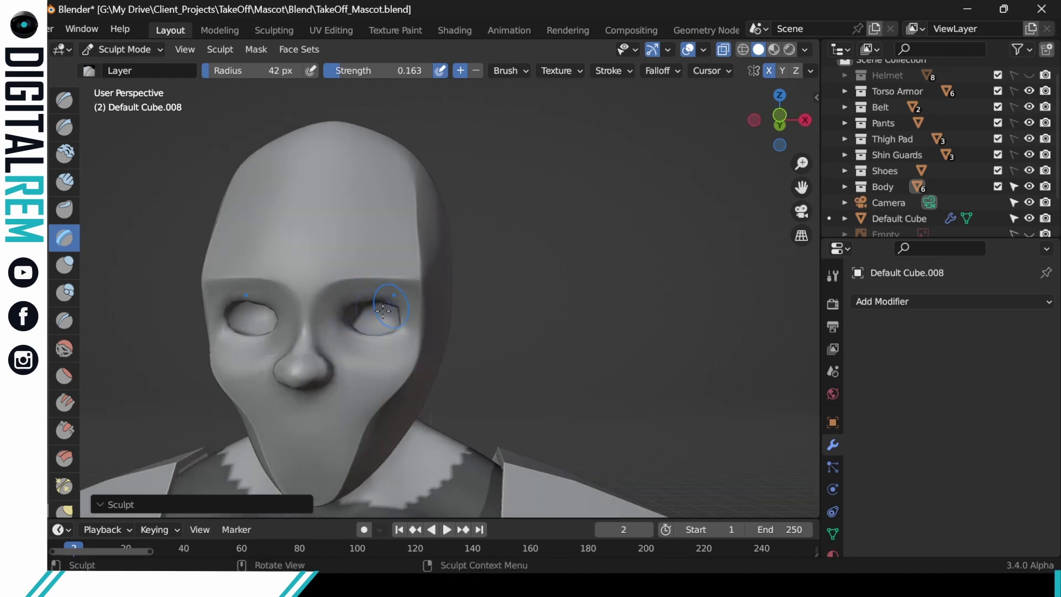
left_click_drag(375, 309, 359, 315)
mouse_move(381, 306)
middle_mouse_down()
mouse_move(362, 302)
mouse_move(392, 297)
mouse_move(379, 299)
mouse_move(439, 334)
mouse_move(408, 326)
middle_mouse_up()
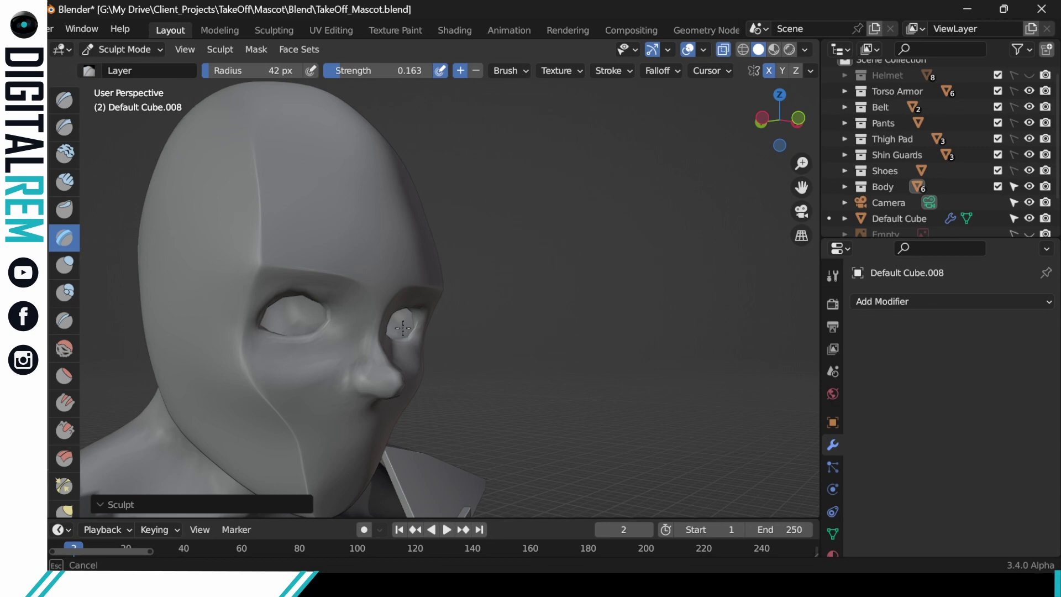
mouse_move(410, 313)
middle_mouse_down()
mouse_move(441, 293)
mouse_move(379, 304)
mouse_move(388, 319)
middle_mouse_up()
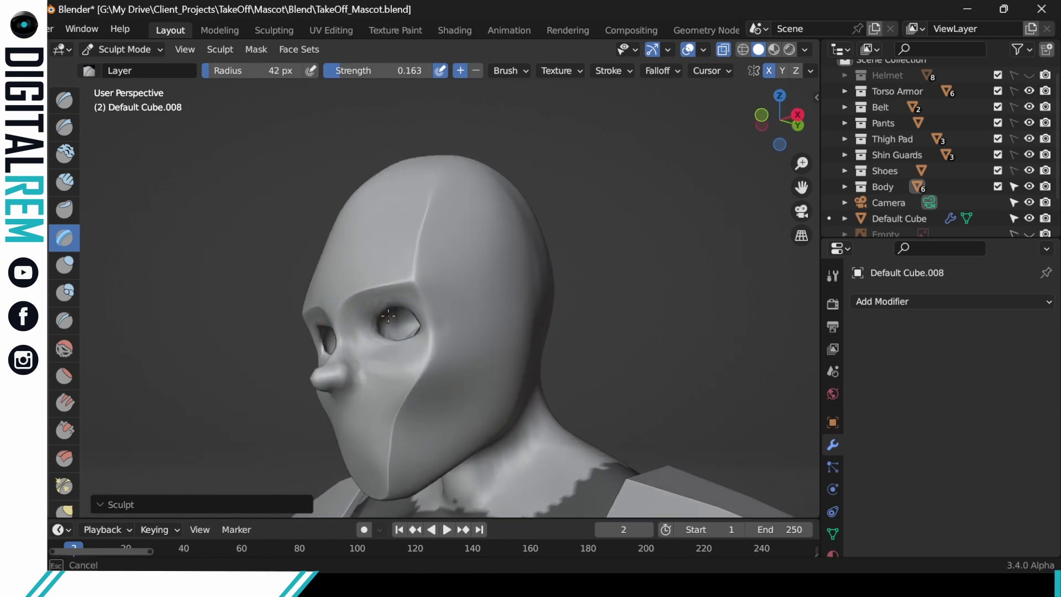
mouse_move(392, 316)
middle_mouse_down()
mouse_move(437, 292)
mouse_move(393, 309)
mouse_move(397, 318)
mouse_move(459, 332)
middle_mouse_up()
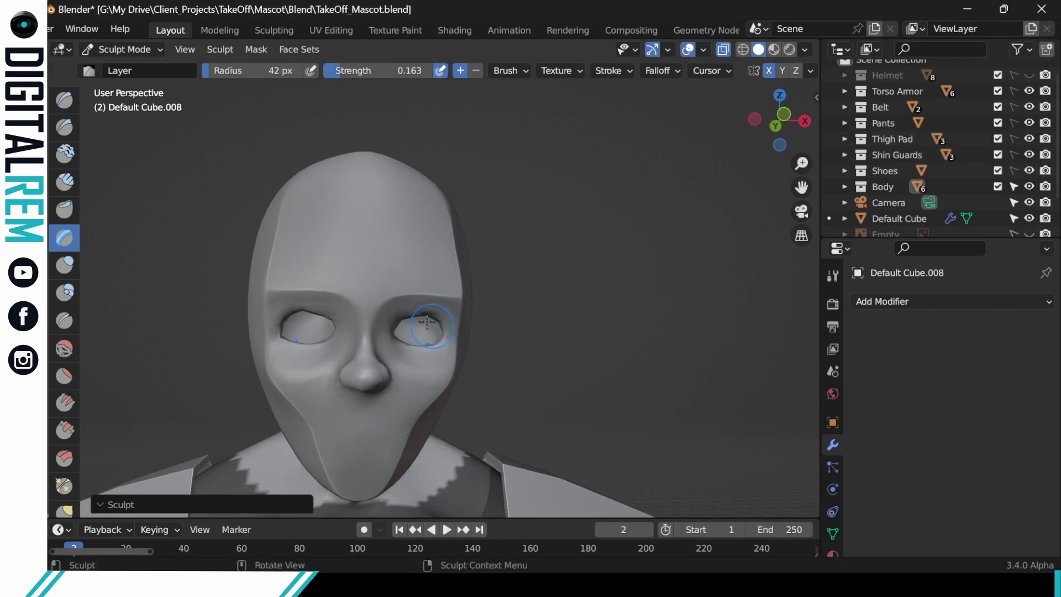
Step: Build up the upper rim of the eye socket with Layer brush strokes from the inner corner outward
scroll(431, 310, "up", 5)
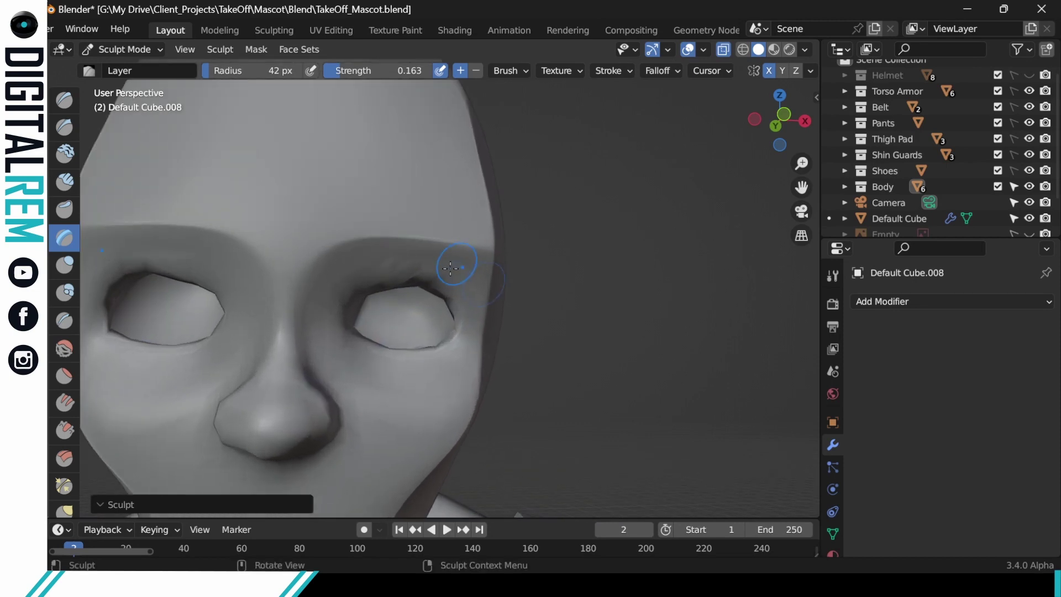
middle_click_drag(420, 298, 358, 298)
scroll(354, 277, "up", 4)
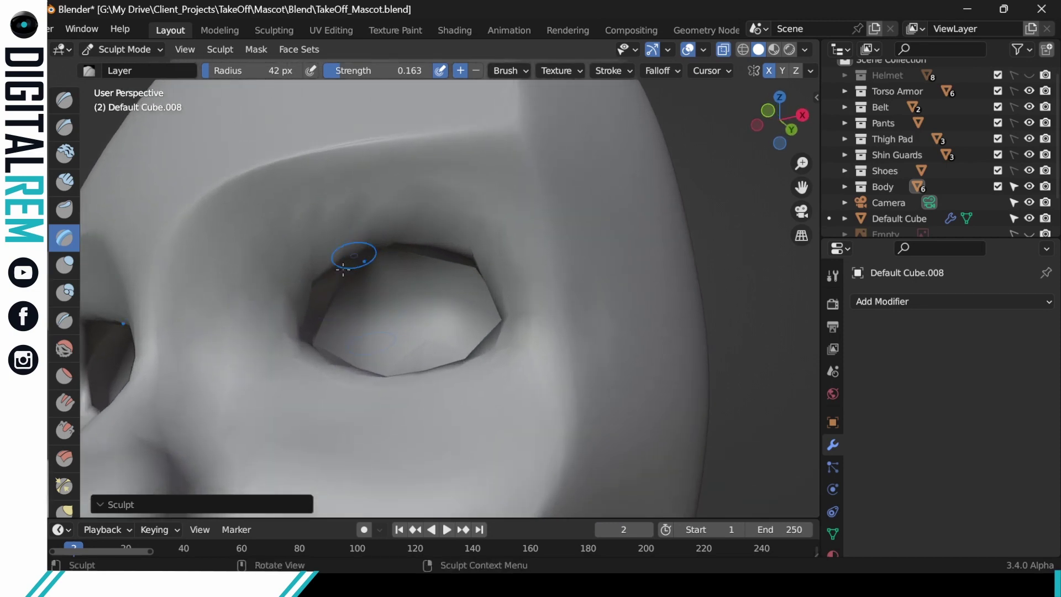
left_click_drag(305, 290, 396, 228)
mouse_move(343, 252)
left_mouse_down()
mouse_move(340, 267)
mouse_move(381, 225)
mouse_move(403, 224)
left_mouse_up()
key("ctrl+z")
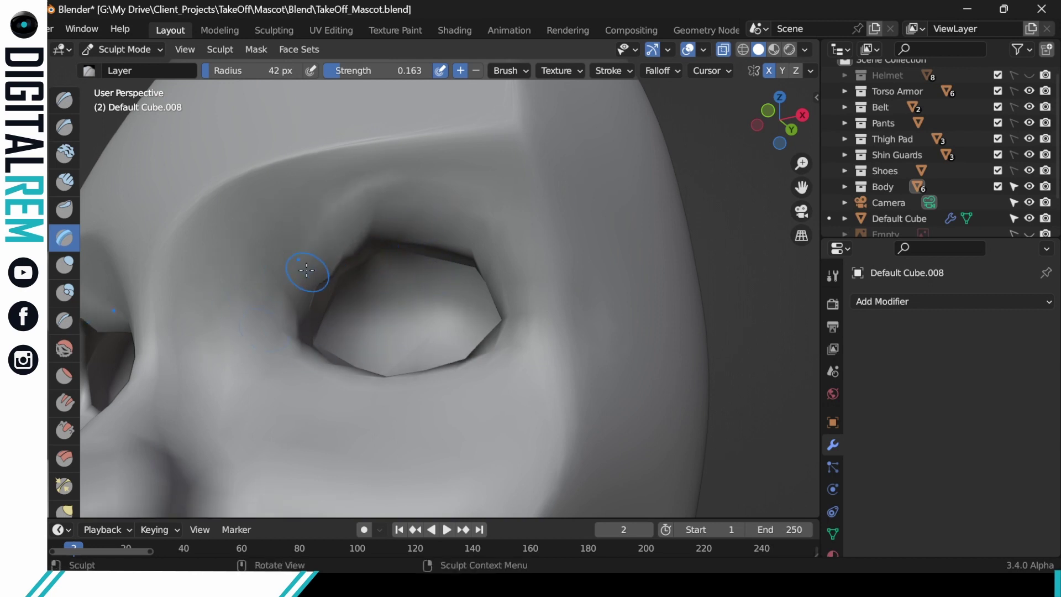
mouse_move(307, 273)
left_mouse_down()
mouse_move(332, 248)
mouse_move(401, 222)
left_mouse_up()
middle_click_drag(423, 218, 405, 226)
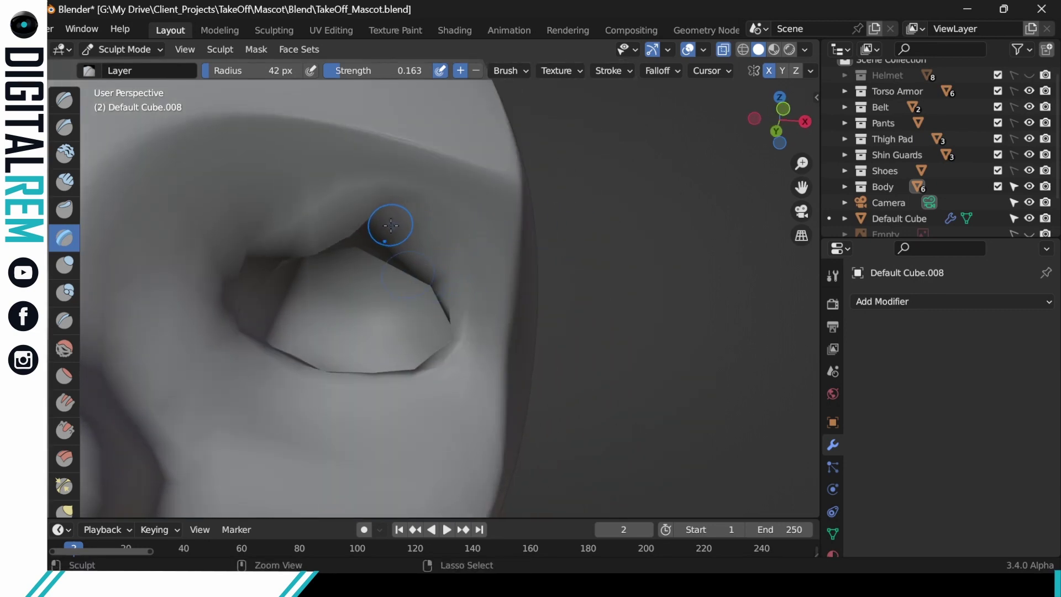
mouse_move(358, 231)
left_mouse_down()
mouse_move(387, 243)
mouse_move(376, 232)
left_mouse_up()
left_click_drag(368, 226, 407, 246)
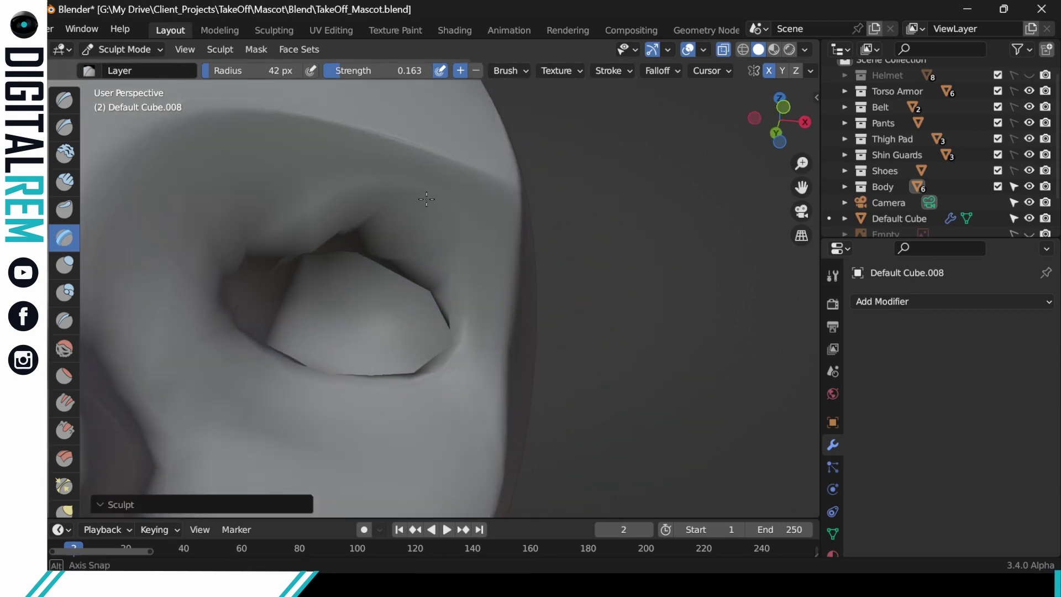
middle_click_drag(406, 245, 426, 238)
Step: Remesh the body at the 0.5-inch voxel size with Fix Poles and the Preserve options enabled
scroll(766, 71, "right", 5)
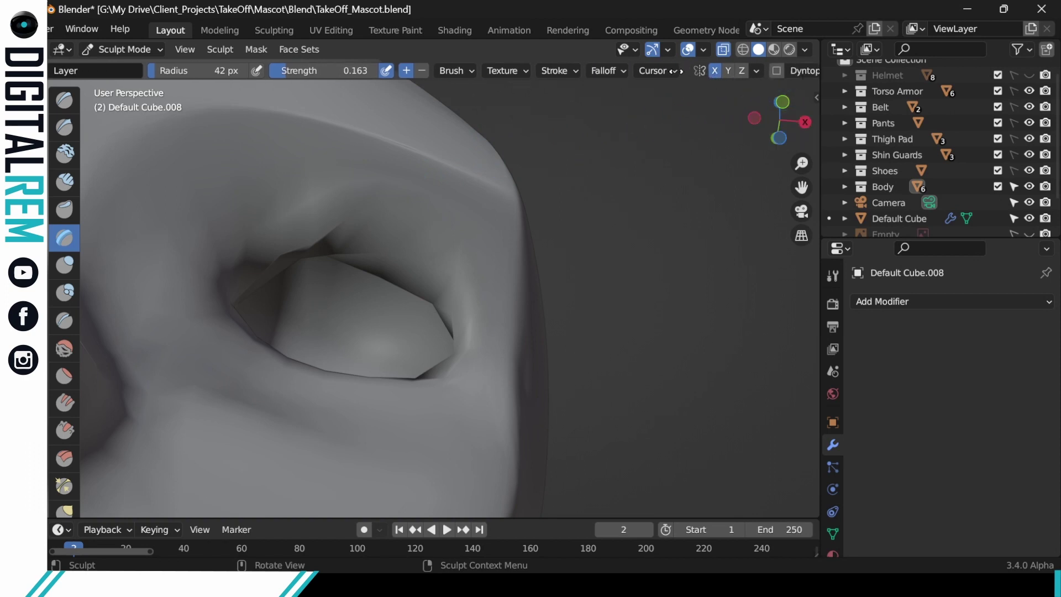
left_click(727, 71)
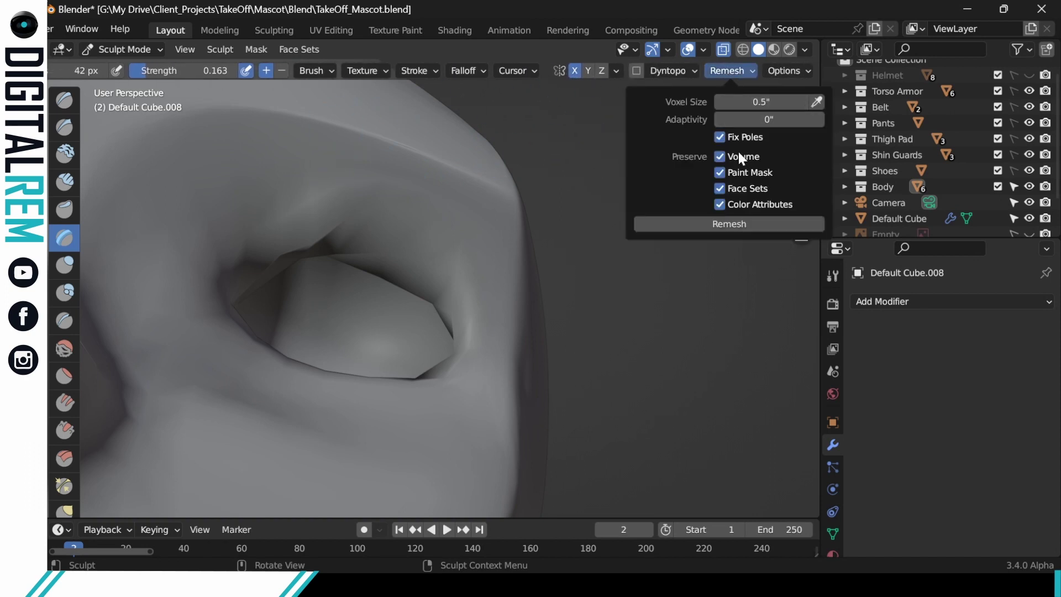
left_click(726, 224)
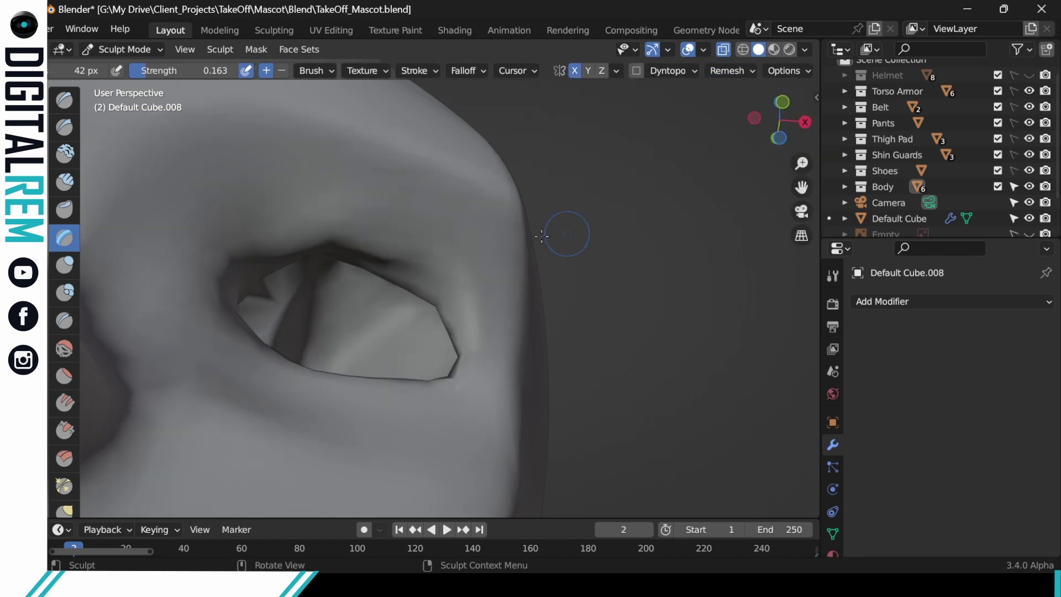
Step: Try to extend the upper eyelid of the remeshed socket with Layer brush strokes, and undo them
middle_click_drag(561, 235, 369, 241)
left_click_drag(326, 310, 370, 254)
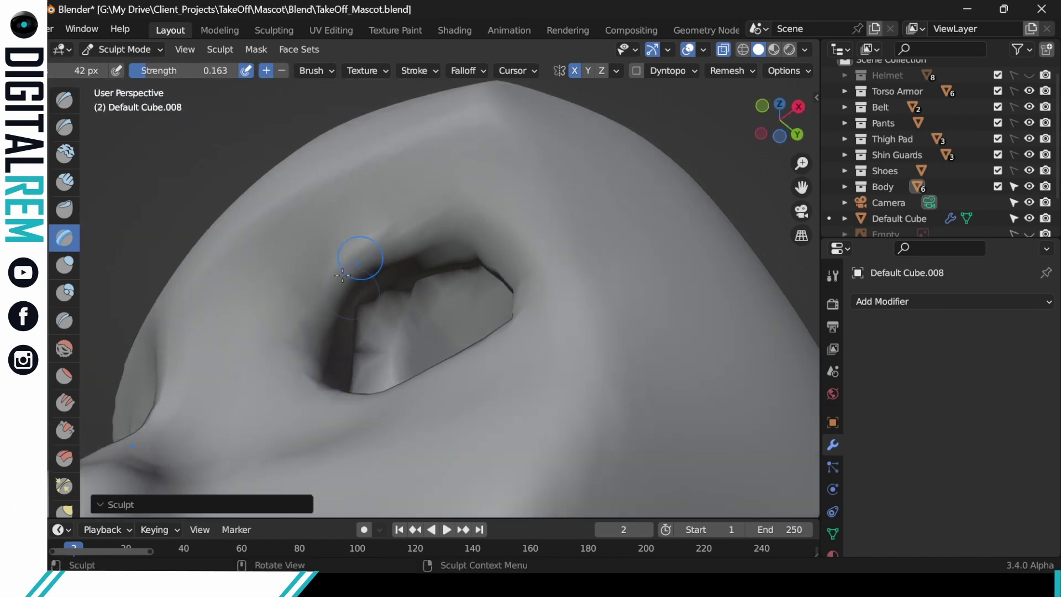
left_click_drag(407, 220, 360, 262)
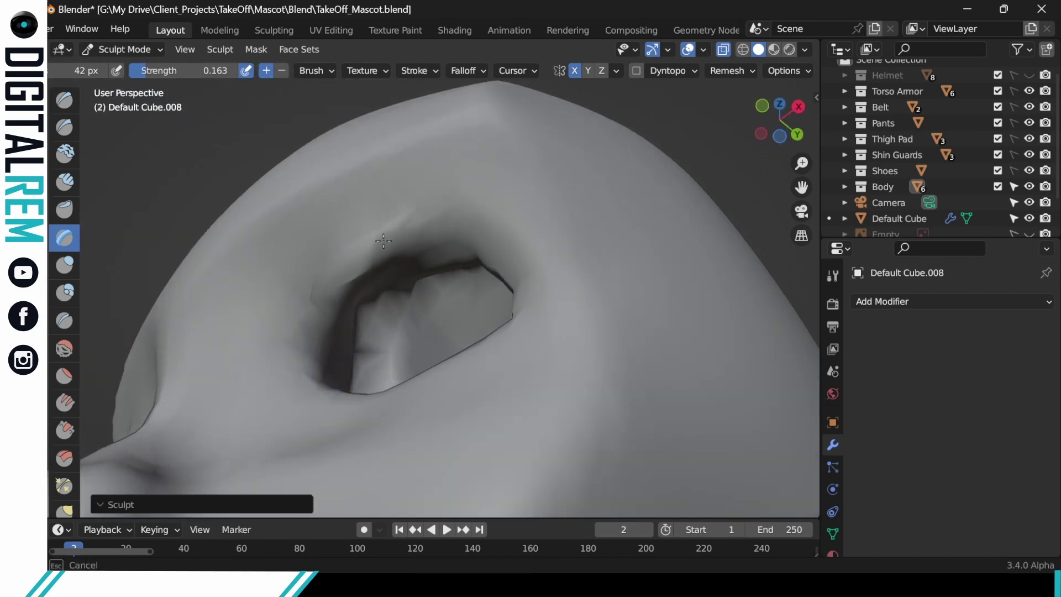
left_click_drag(320, 300, 318, 304)
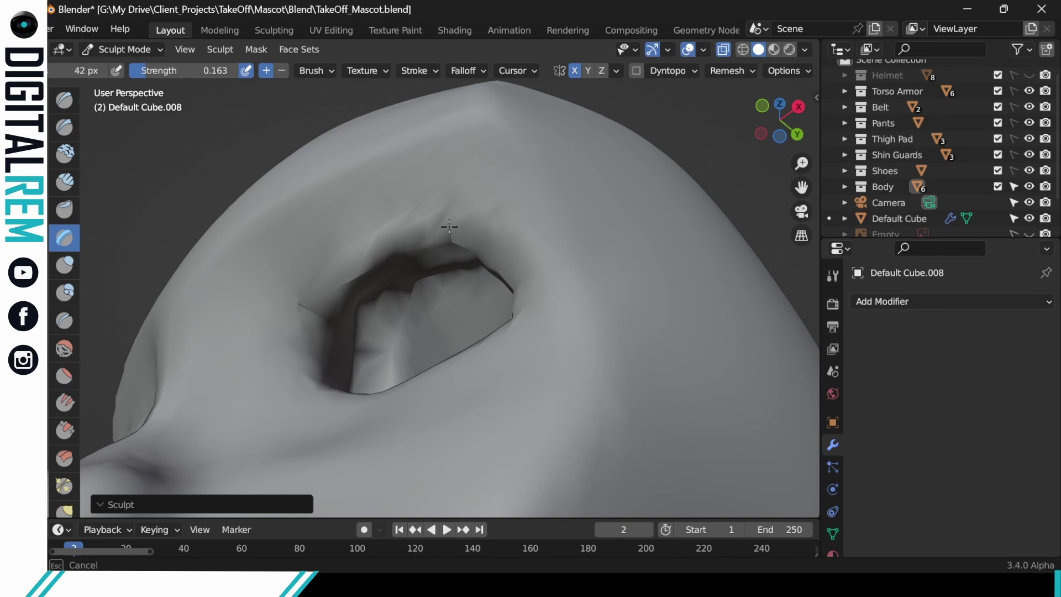
left_click_drag(449, 226, 436, 222)
mouse_move(437, 223)
middle_mouse_down()
mouse_move(540, 248)
mouse_move(509, 296)
mouse_move(462, 298)
middle_mouse_up()
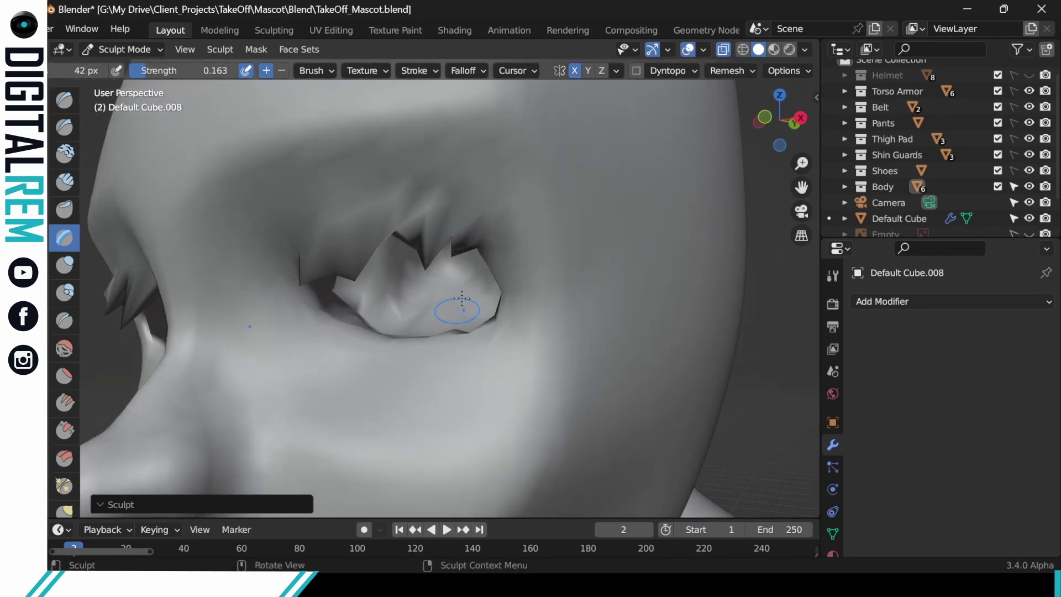
key("ctrl+z")
key("ctrl+z")
key("ctrl+z")
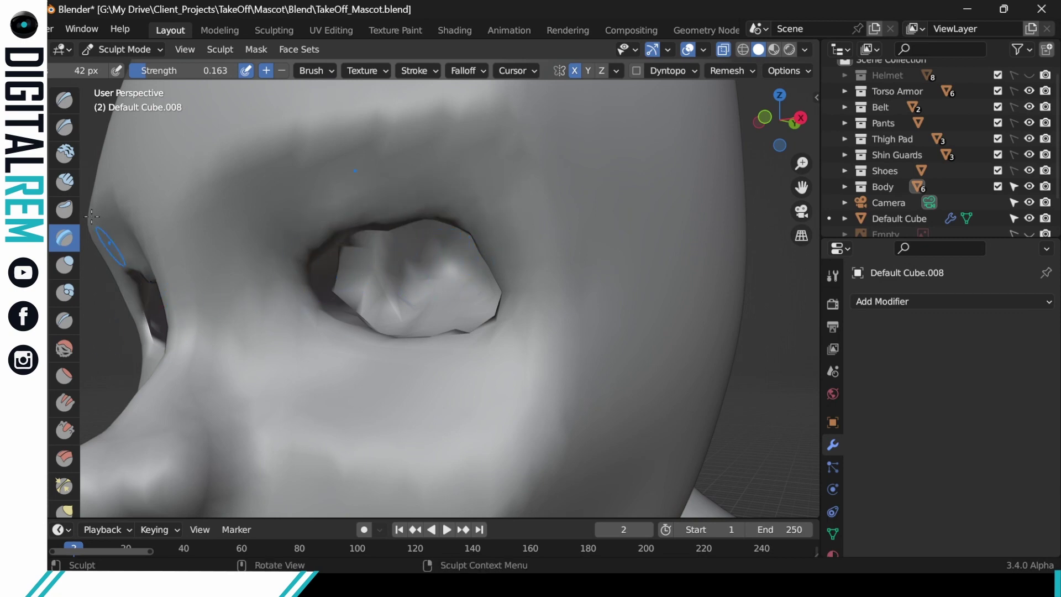
Step: Raise the inner upper rim of the eye socket with a Draw brush stroke at strength 0.500
left_click(64, 99)
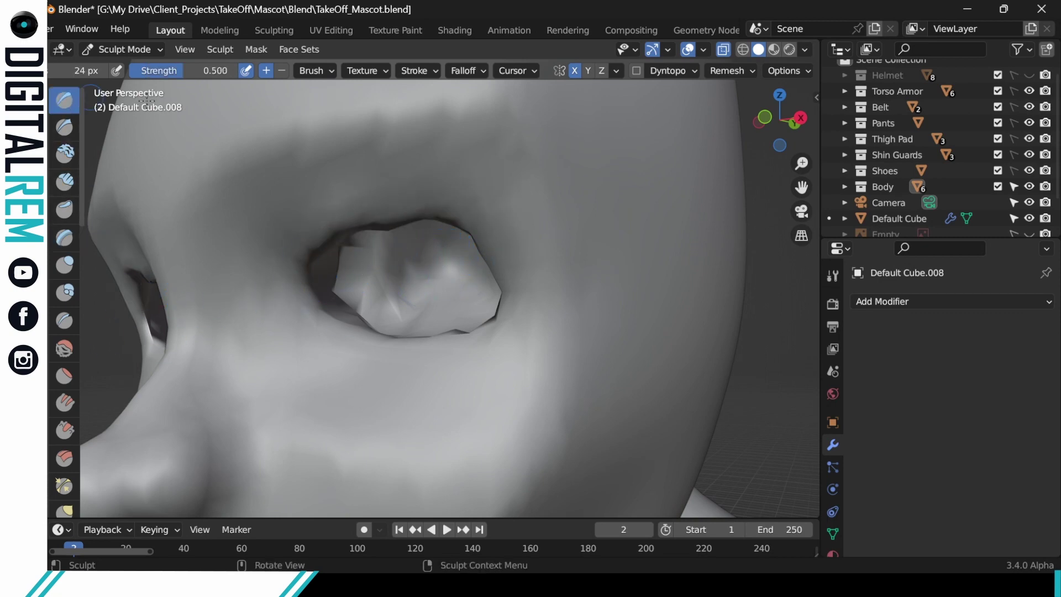
middle_click_drag(381, 238, 398, 221)
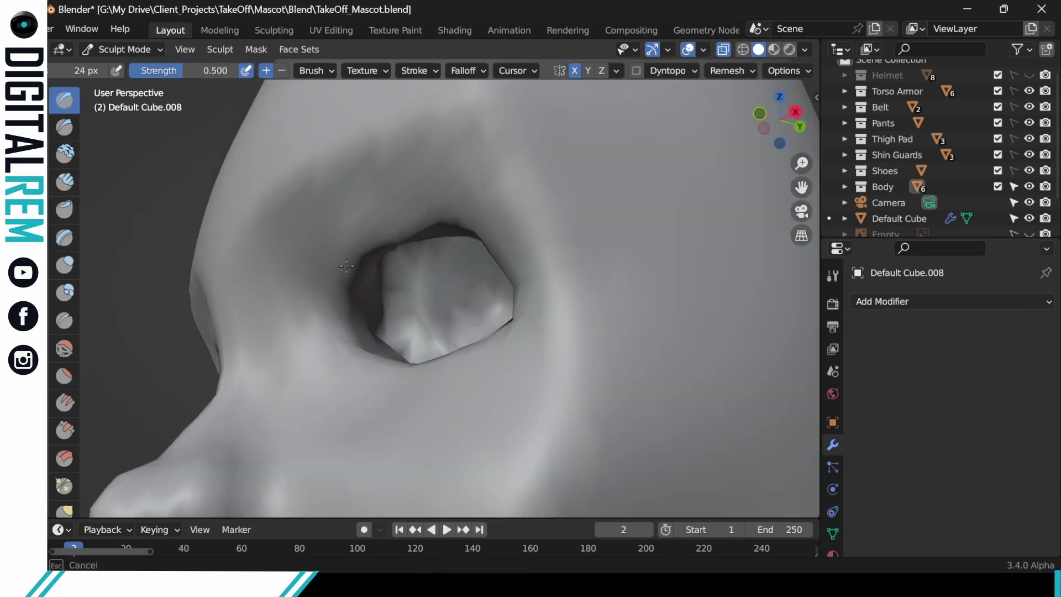
left_click_drag(347, 266, 365, 248)
middle_click_drag(358, 264, 352, 268)
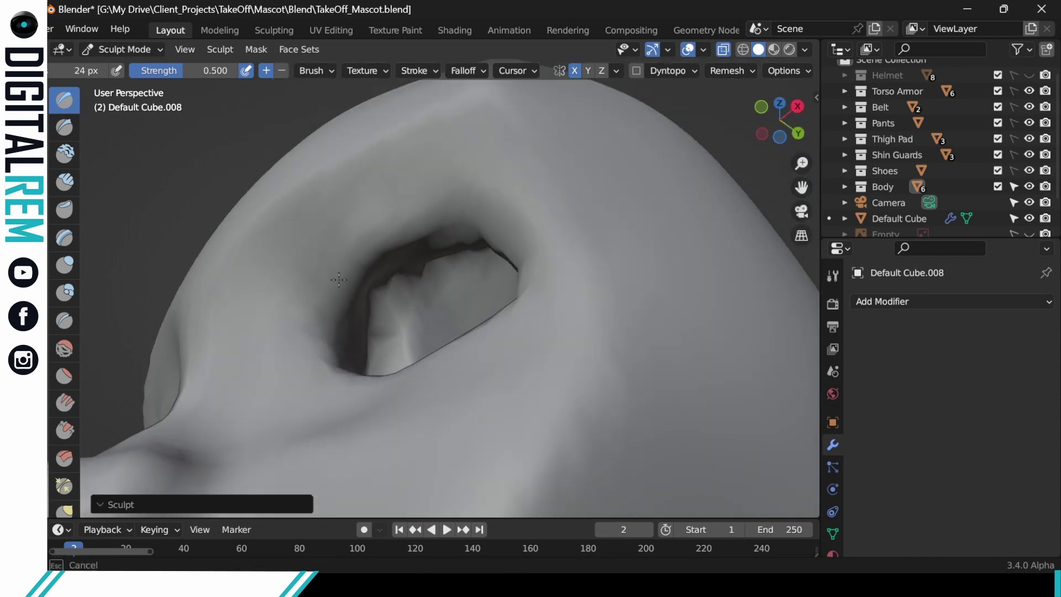
middle_click_drag(422, 218, 450, 260)
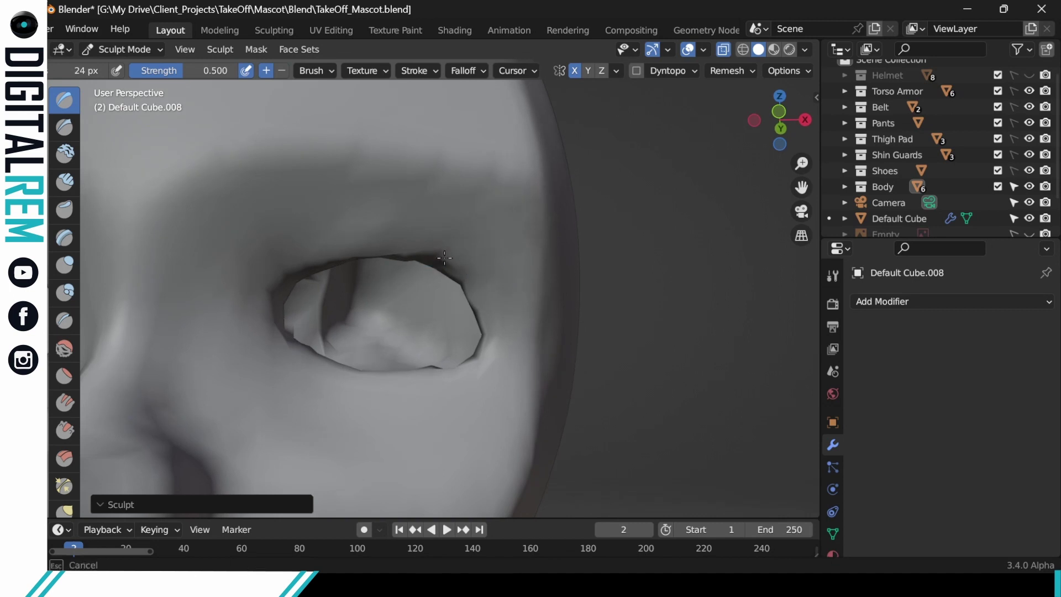
middle_click_drag(465, 254, 420, 263)
Step: Remesh the body at the 0.5-inch voxel size and add short Draw brush strokes along the socket's upper rim
left_click(729, 71)
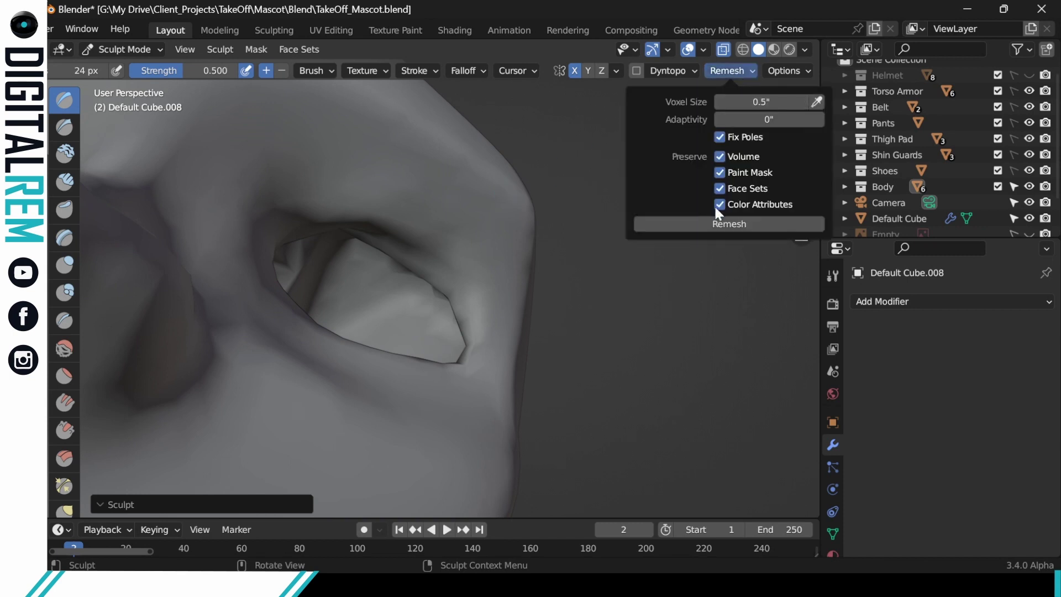
left_click(712, 221)
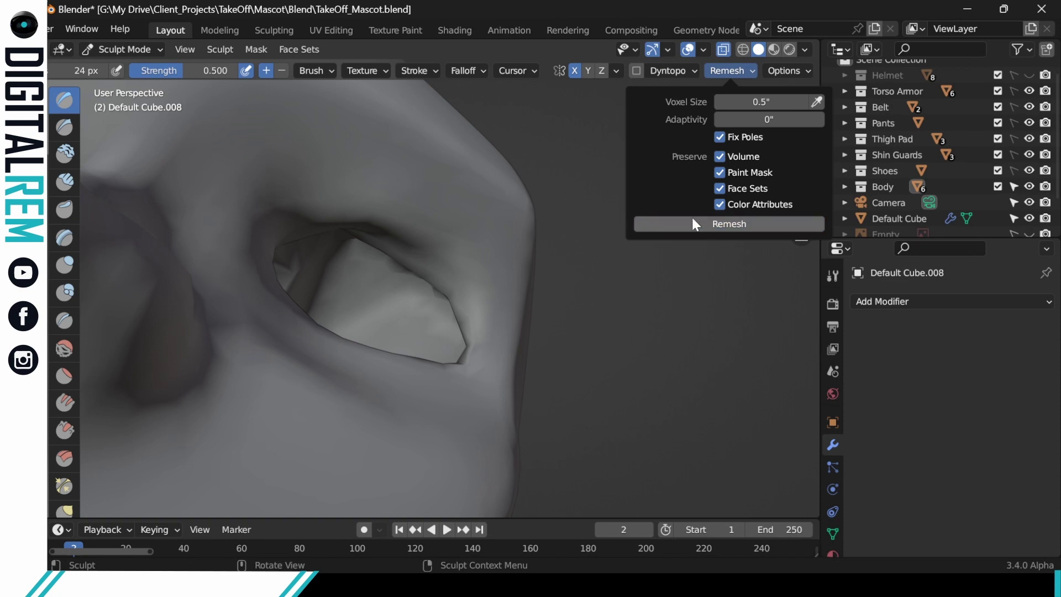
left_click_drag(434, 255, 442, 265)
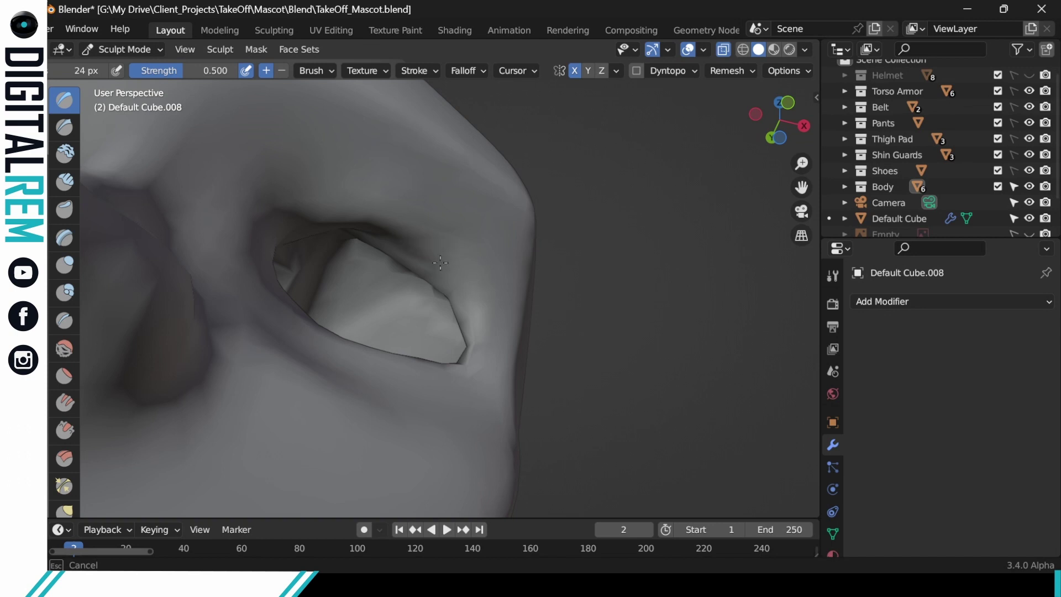
left_click_drag(401, 235, 394, 229)
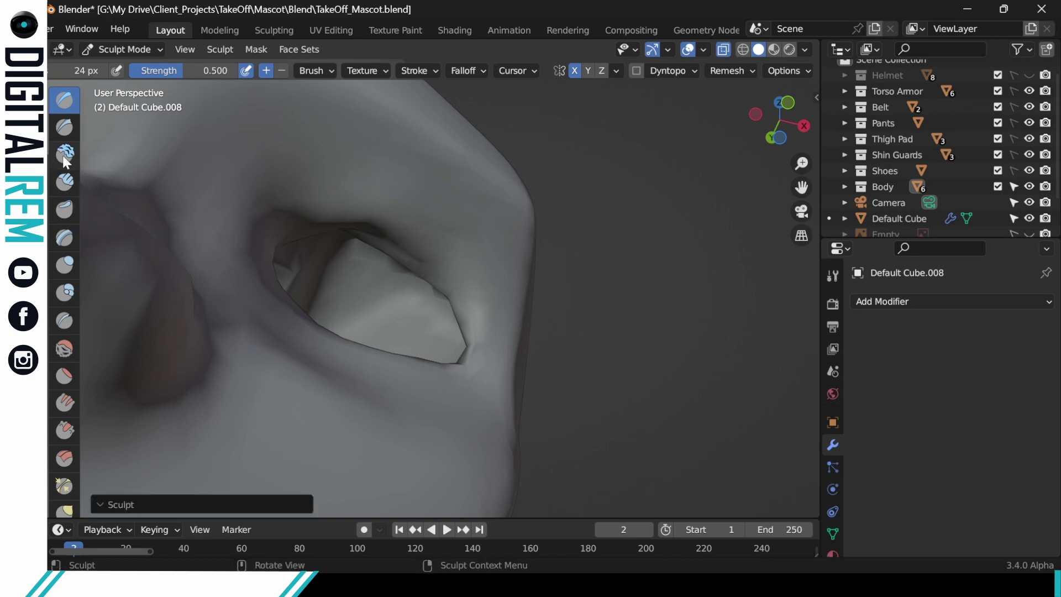
Step: Build up the upper eyelid with Layer brush strokes along the socket's upper edge between the outer and inner corners
left_click(69, 231)
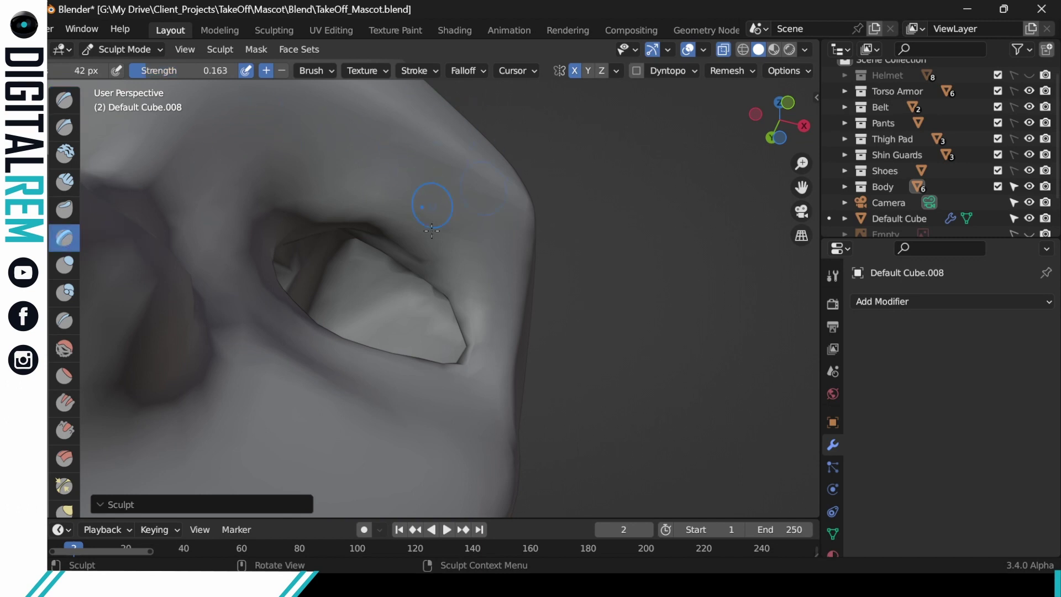
mouse_move(428, 253)
left_mouse_down()
mouse_move(442, 254)
mouse_move(464, 290)
mouse_move(387, 206)
mouse_move(319, 193)
left_mouse_up()
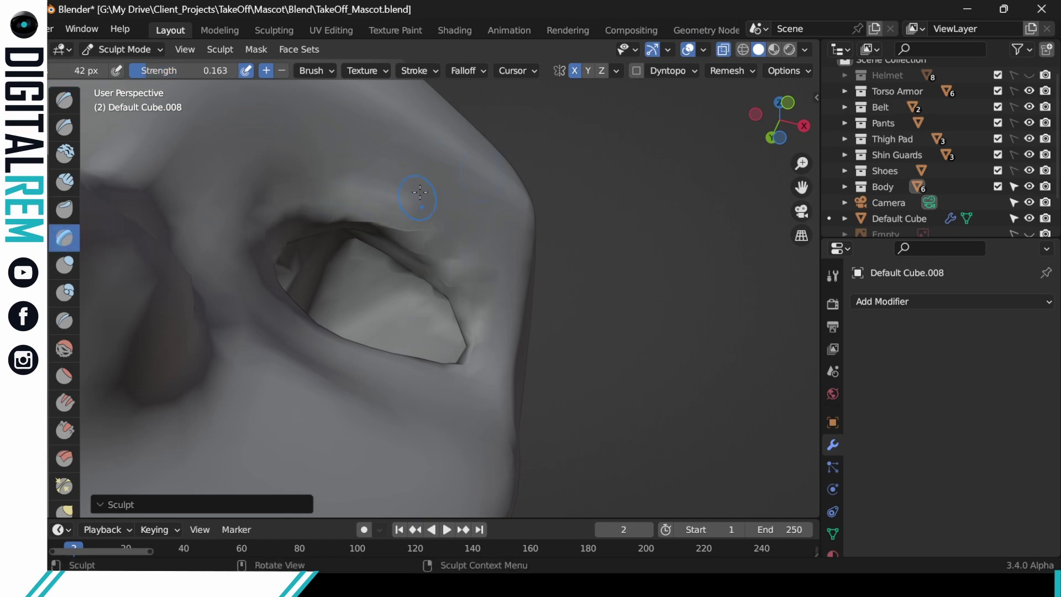
middle_click_drag(420, 192, 430, 182)
mouse_move(440, 241)
left_mouse_down()
mouse_move(472, 303)
mouse_move(436, 249)
left_mouse_up()
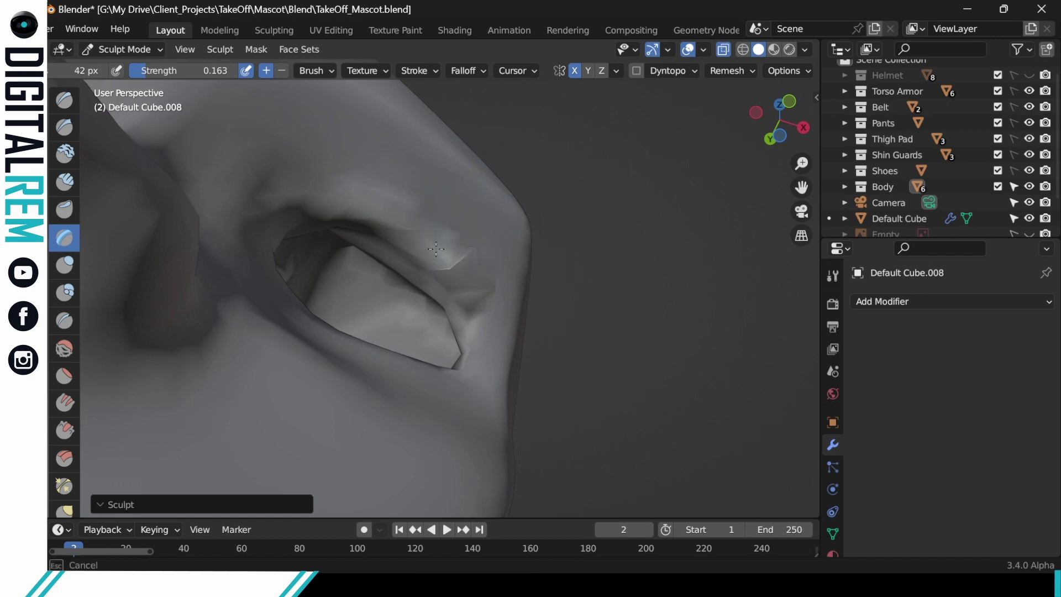
mouse_move(479, 306)
left_mouse_down()
mouse_move(434, 234)
mouse_move(348, 199)
mouse_move(299, 203)
left_mouse_up()
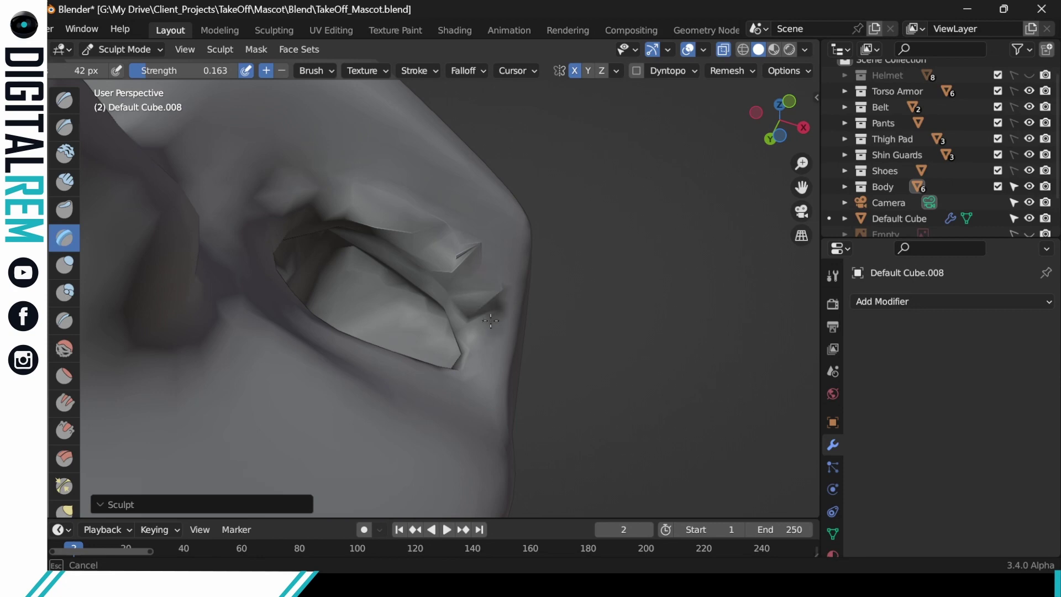
mouse_move(490, 321)
middle_mouse_down()
mouse_move(450, 193)
mouse_move(409, 228)
mouse_move(450, 201)
mouse_move(554, 240)
mouse_move(460, 235)
middle_mouse_up()
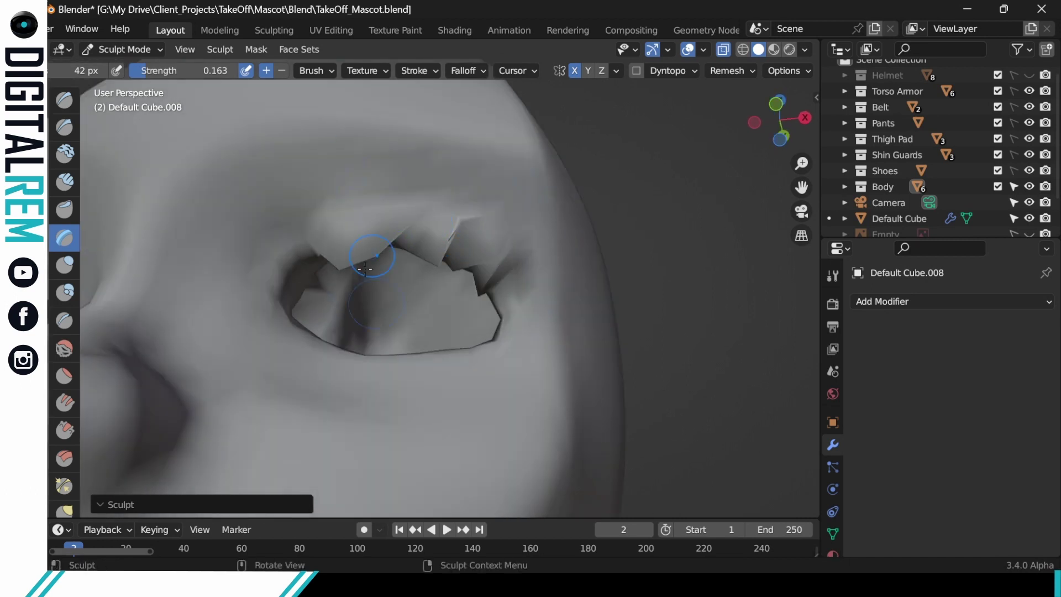
Step: Build up the lower eyelid and the eye corners with Layer brush strokes, working from several angles
mouse_move(289, 335)
left_mouse_down()
mouse_move(422, 364)
mouse_move(341, 367)
left_mouse_up()
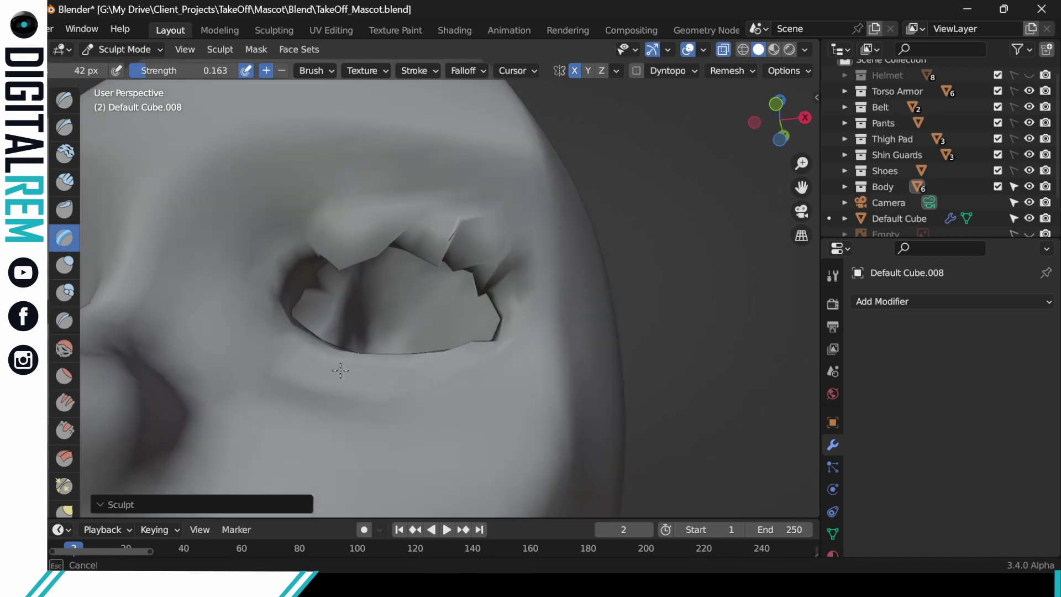
mouse_move(341, 367)
middle_mouse_down()
mouse_move(473, 359)
mouse_move(375, 370)
middle_mouse_up()
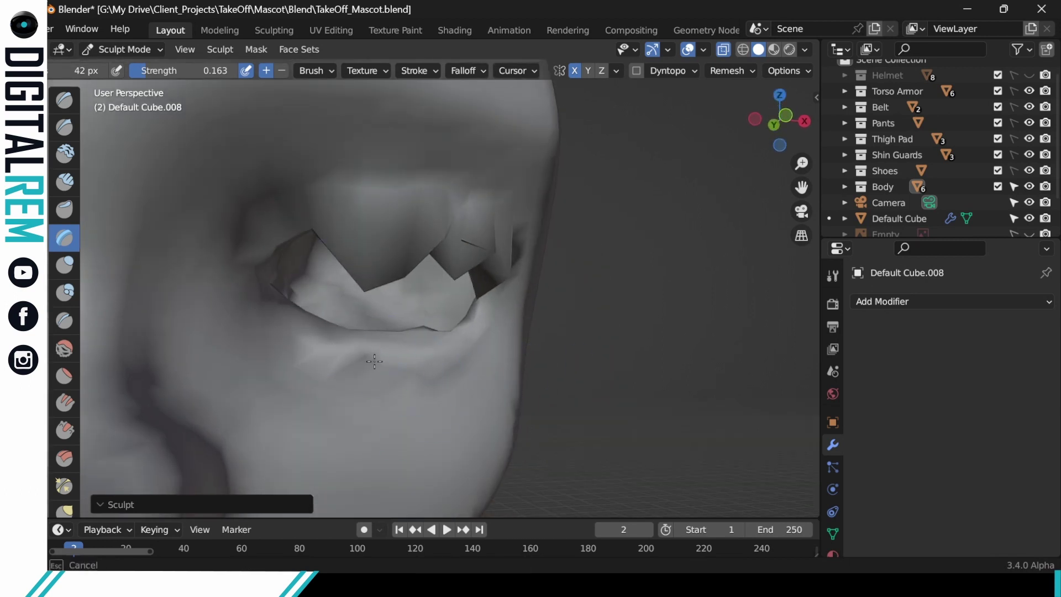
mouse_move(374, 361)
left_mouse_down()
mouse_move(303, 336)
mouse_move(437, 349)
left_mouse_up()
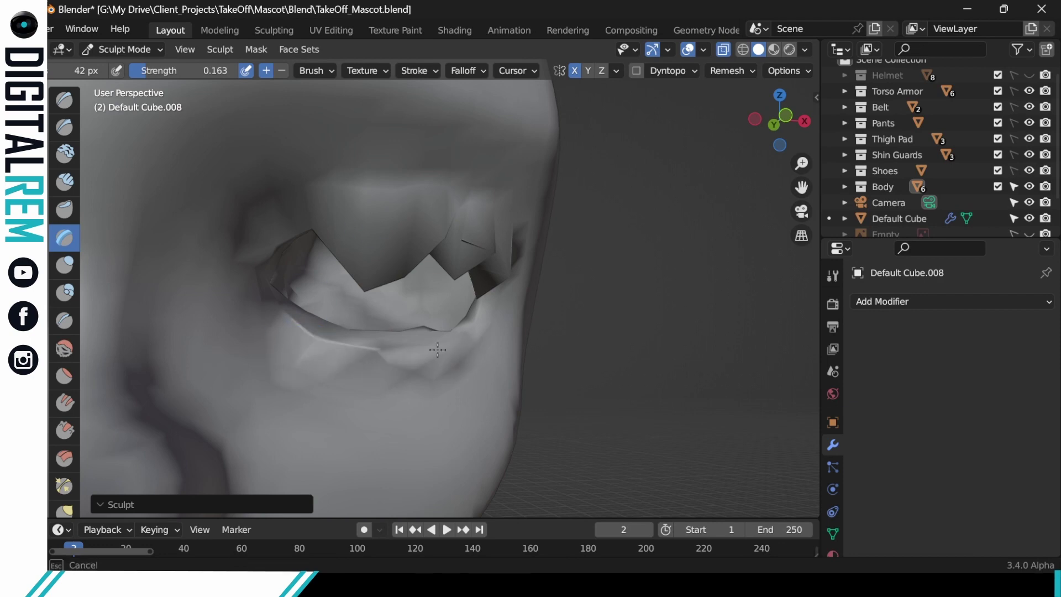
mouse_move(461, 336)
middle_mouse_down()
mouse_move(399, 357)
mouse_move(355, 350)
mouse_move(377, 347)
middle_mouse_up()
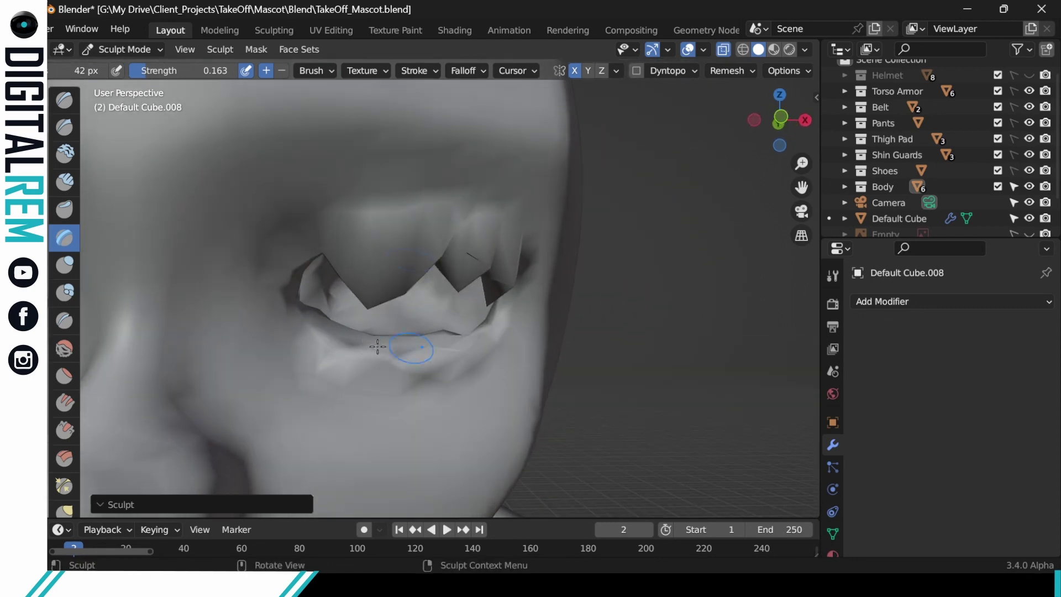
mouse_move(302, 326)
left_mouse_down()
mouse_move(282, 320)
mouse_move(305, 264)
mouse_move(332, 237)
left_mouse_up()
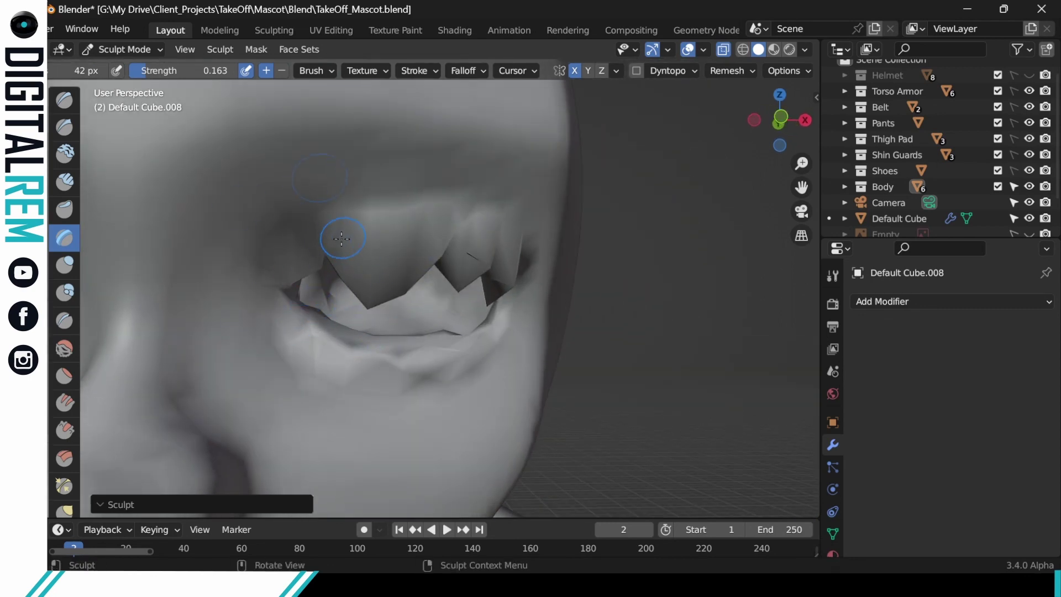
middle_click_drag(332, 237, 297, 272)
middle_click_drag(387, 237, 453, 178)
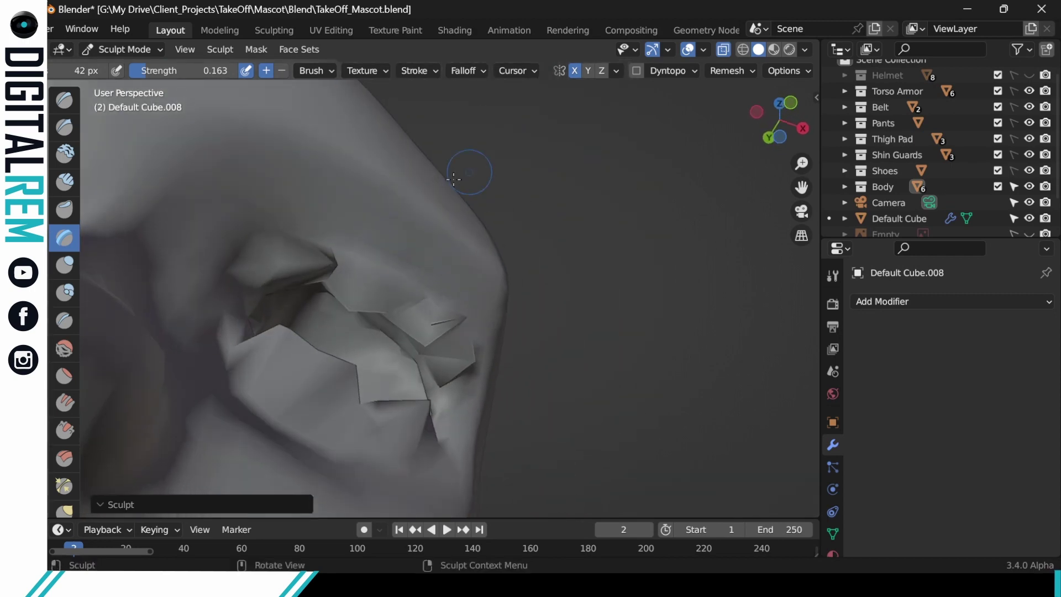
mouse_move(333, 269)
middle_mouse_down()
mouse_move(396, 239)
mouse_move(431, 194)
mouse_move(406, 259)
mouse_move(375, 285)
middle_mouse_up()
middle_click_drag(492, 280, 466, 332)
scroll(467, 358, "down", 3)
middle_click_drag(538, 316, 557, 327)
left_click_drag(535, 283, 539, 298)
middle_click_drag(539, 298, 695, 183)
Step: Remesh the body at the 0.5-inch voxel size and try to thicken both eyelid rims with Layer brush strokes
left_click(746, 72)
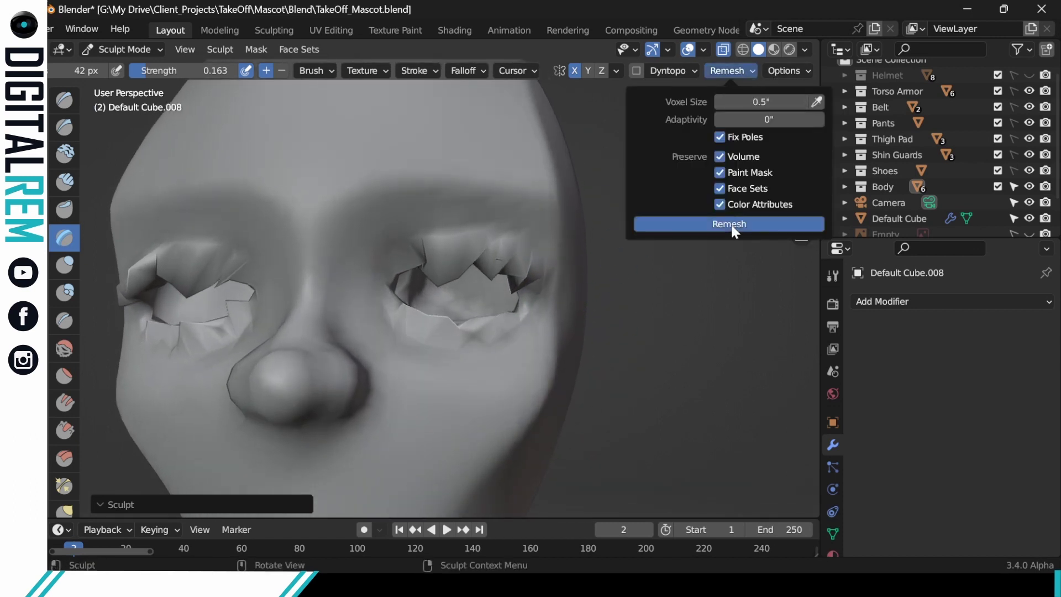
left_click(714, 218)
middle_click_drag(576, 236, 536, 257)
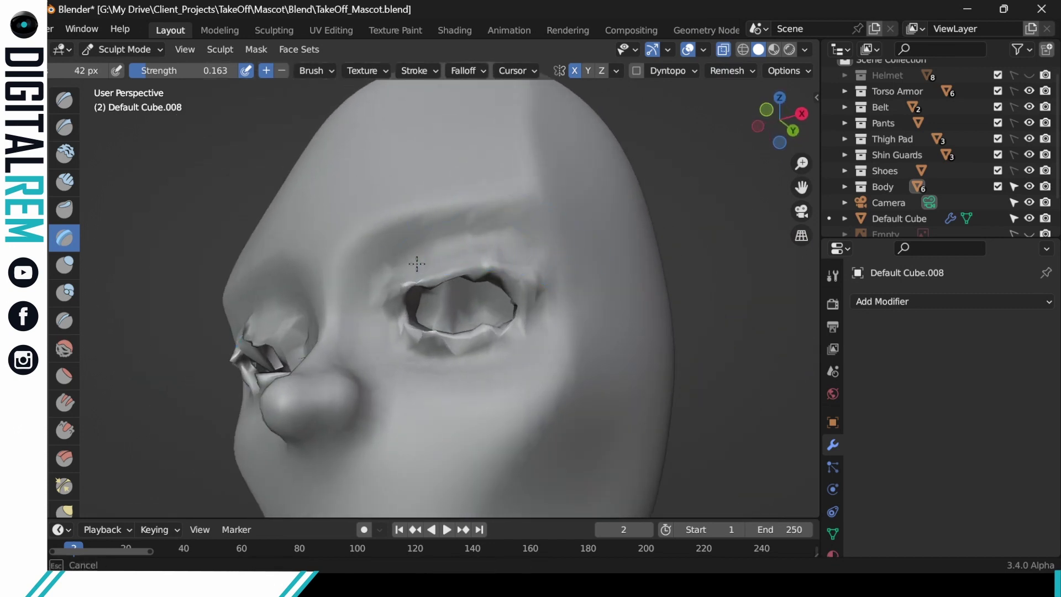
mouse_move(417, 264)
left_mouse_down()
mouse_move(467, 246)
mouse_move(516, 248)
left_mouse_up()
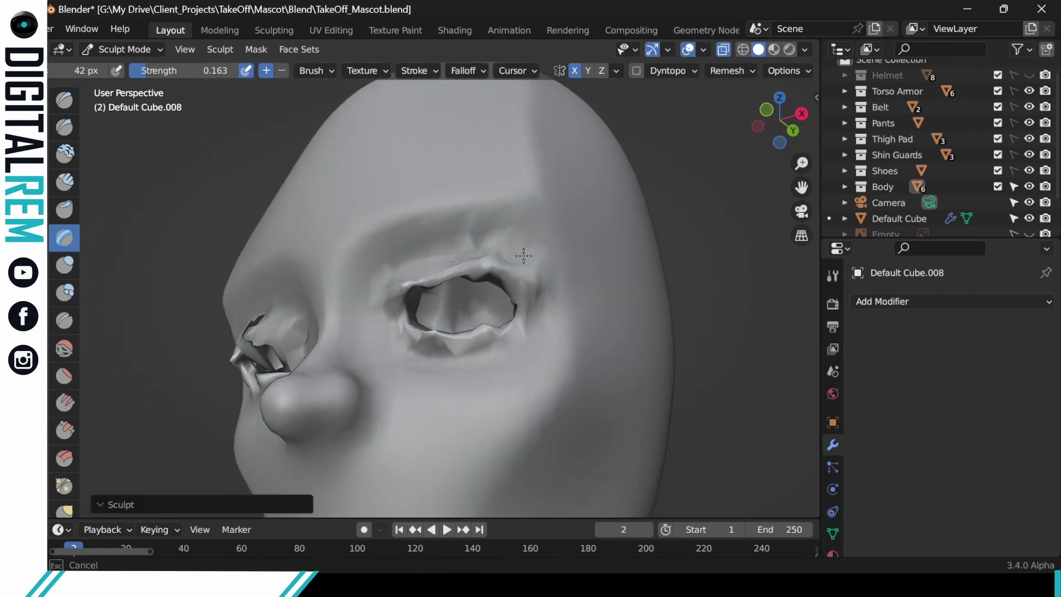
mouse_move(418, 297)
left_mouse_down()
mouse_move(404, 300)
mouse_move(507, 273)
left_mouse_up()
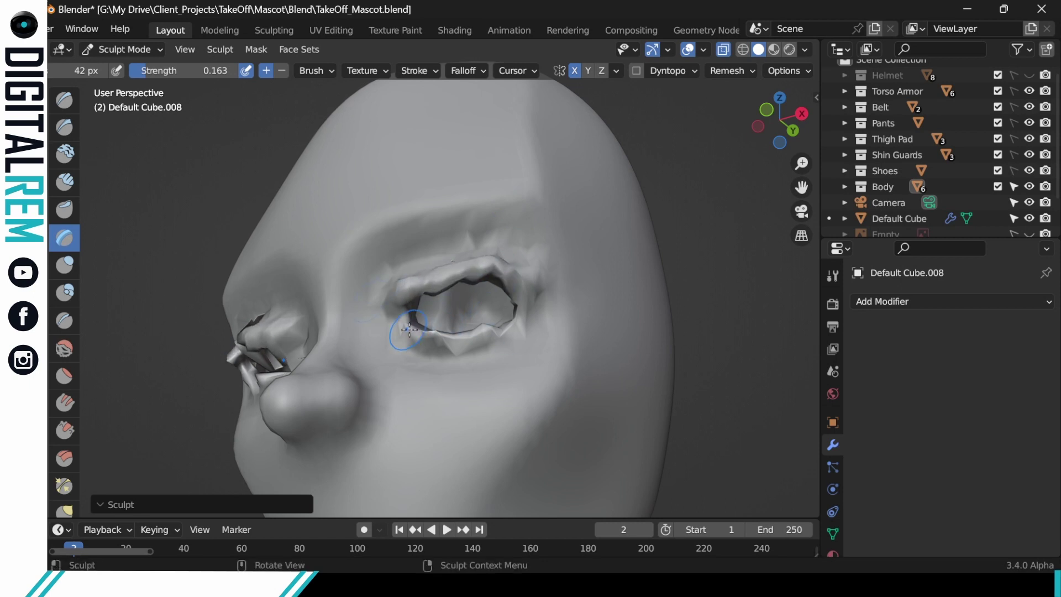
mouse_move(399, 330)
left_mouse_down()
mouse_move(464, 340)
mouse_move(509, 325)
mouse_move(490, 323)
left_mouse_up()
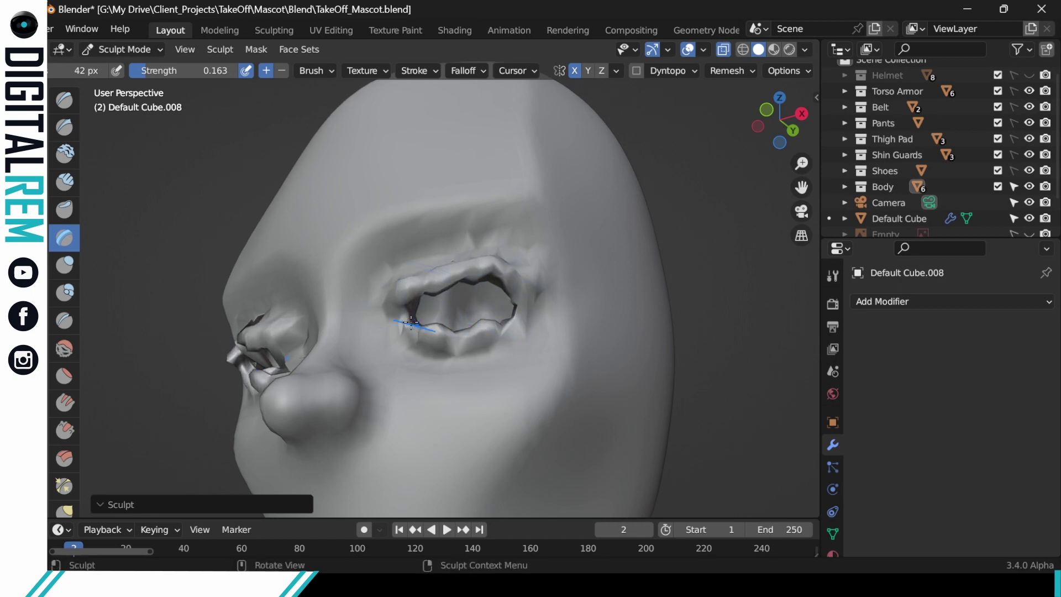
mouse_move(411, 322)
left_mouse_down()
mouse_move(434, 333)
mouse_move(511, 313)
left_mouse_up()
mouse_move(545, 316)
middle_mouse_down()
mouse_move(504, 321)
mouse_move(485, 367)
mouse_move(596, 367)
mouse_move(599, 387)
mouse_move(468, 387)
mouse_move(464, 356)
mouse_move(485, 342)
mouse_move(500, 293)
mouse_move(525, 293)
mouse_move(521, 353)
mouse_move(460, 357)
mouse_move(474, 369)
middle_mouse_up()
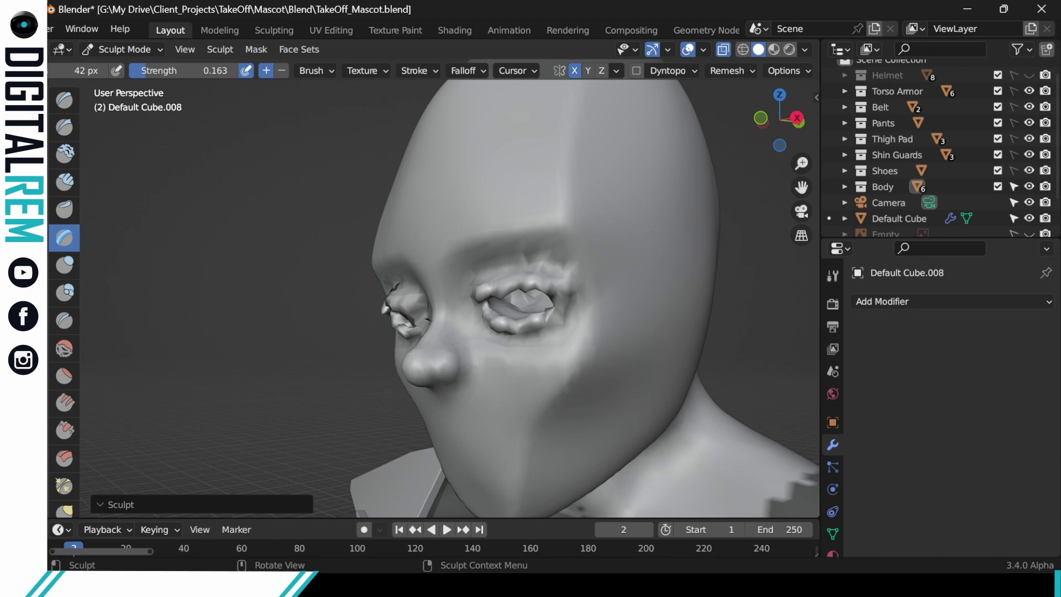
Step: Remesh the body once more, and undo both remeshes along with the eyelid strokes made between them
left_click(735, 71)
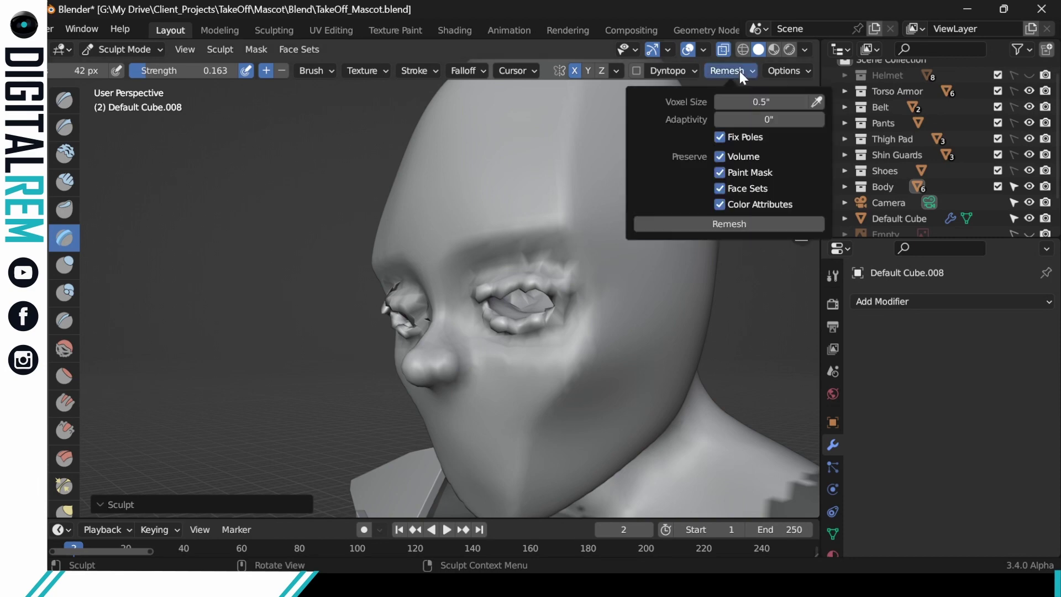
left_click(733, 223)
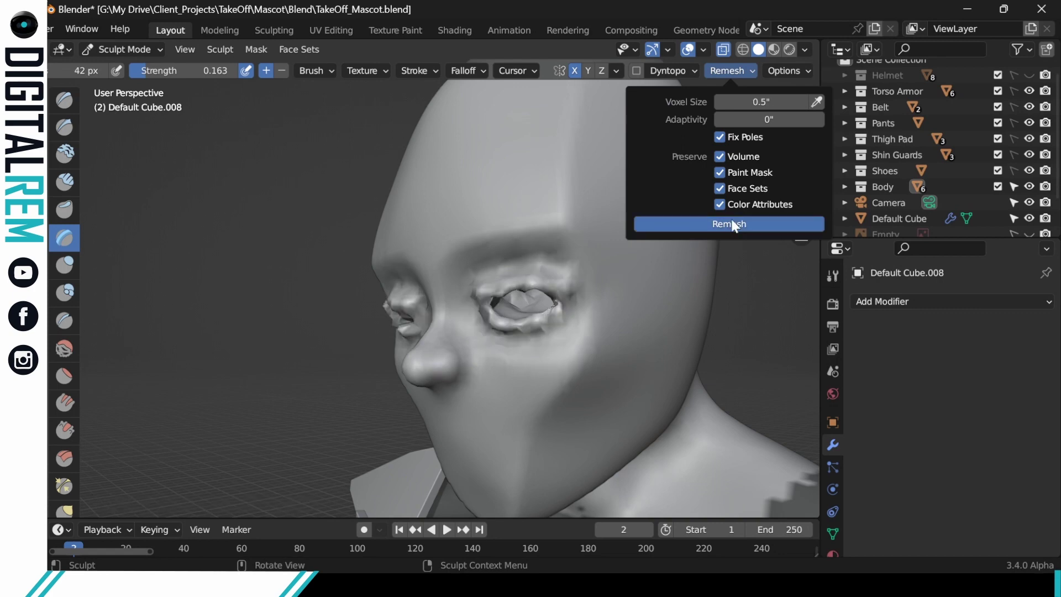
middle_click_drag(572, 272, 611, 282)
key("ctrl+z")
key("ctrl+z")
key("ctrl+z")
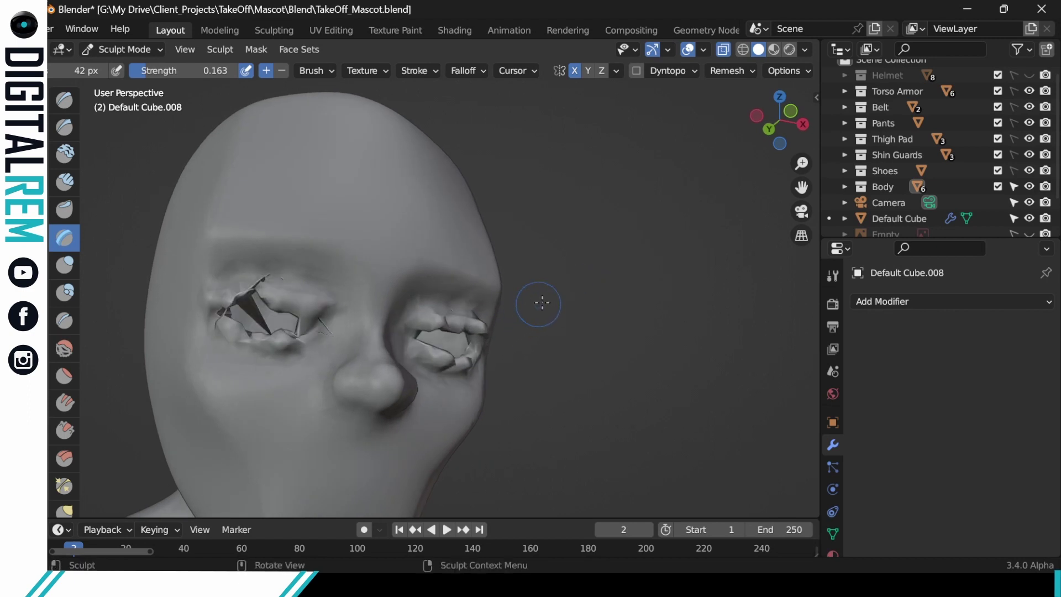
key("ctrl+z")
key("ctrl+z")
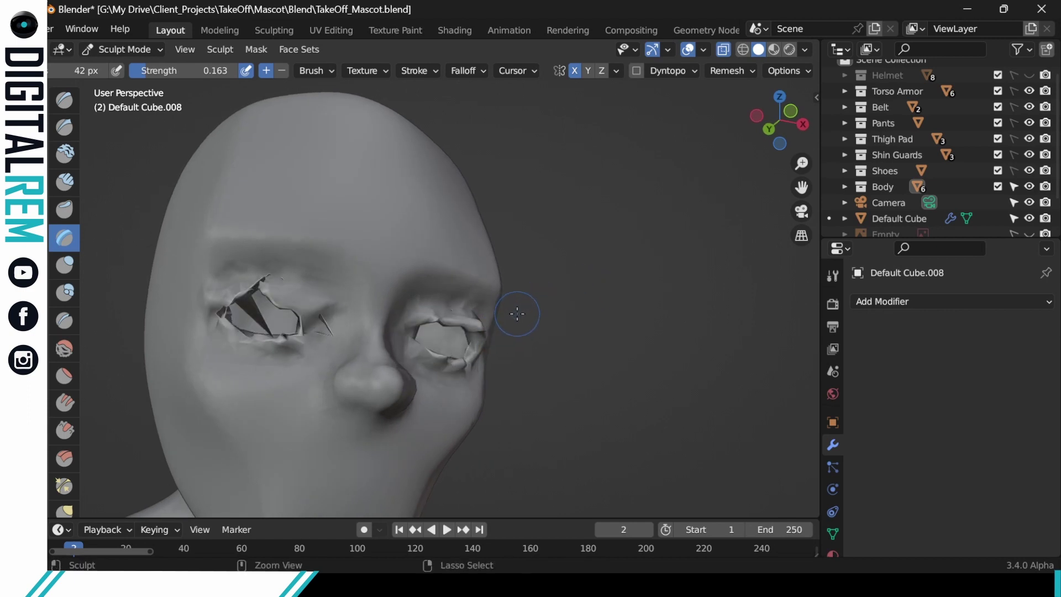
key("ctrl+z")
key("ctrl+z")
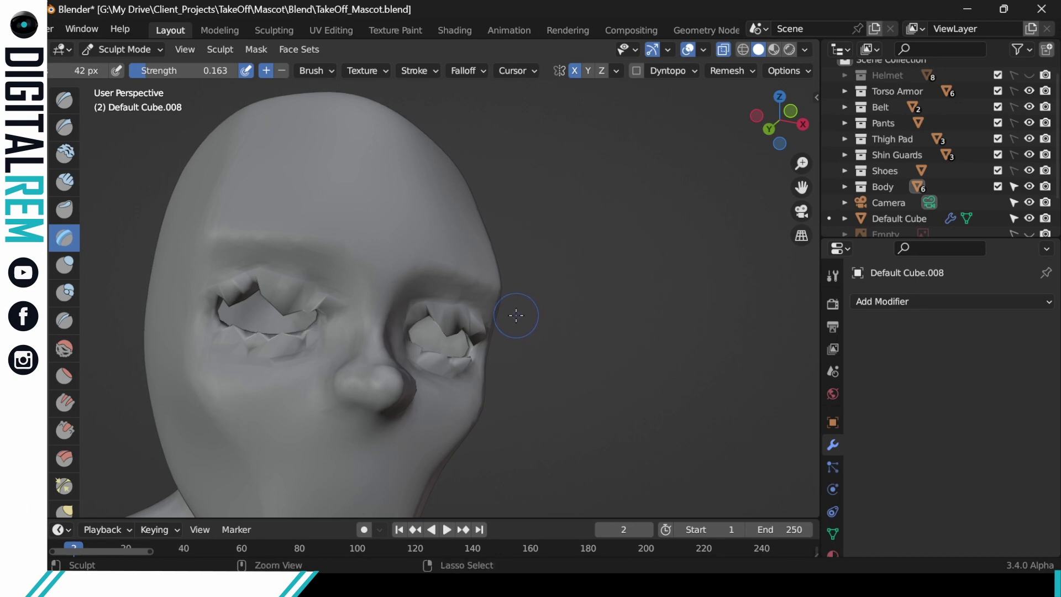
Step: Smooth the jagged edges of the upper and lower eyelids with Smooth brush strokes around the eye opening
middle_click_drag(521, 314, 483, 299)
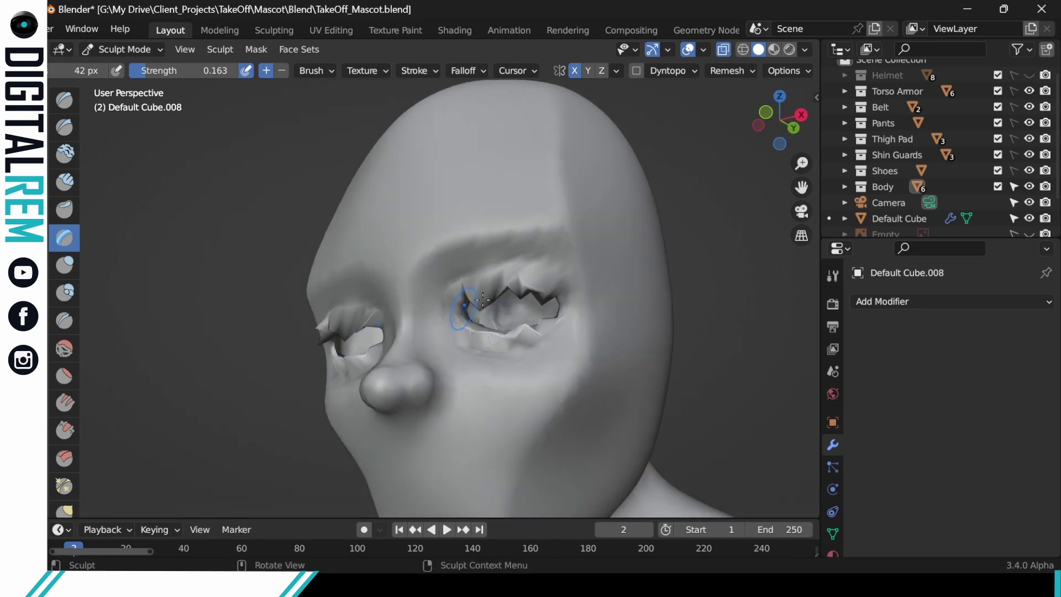
left_click(64, 348)
left_click_drag(471, 308, 517, 287)
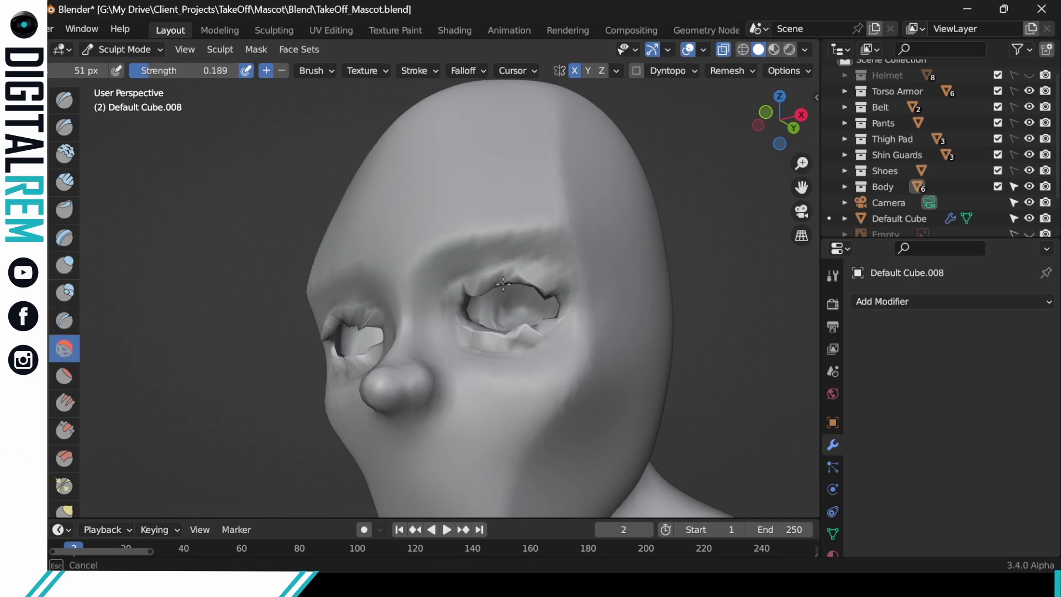
mouse_move(530, 280)
left_mouse_down()
mouse_move(549, 289)
mouse_move(536, 319)
mouse_move(556, 309)
left_mouse_up()
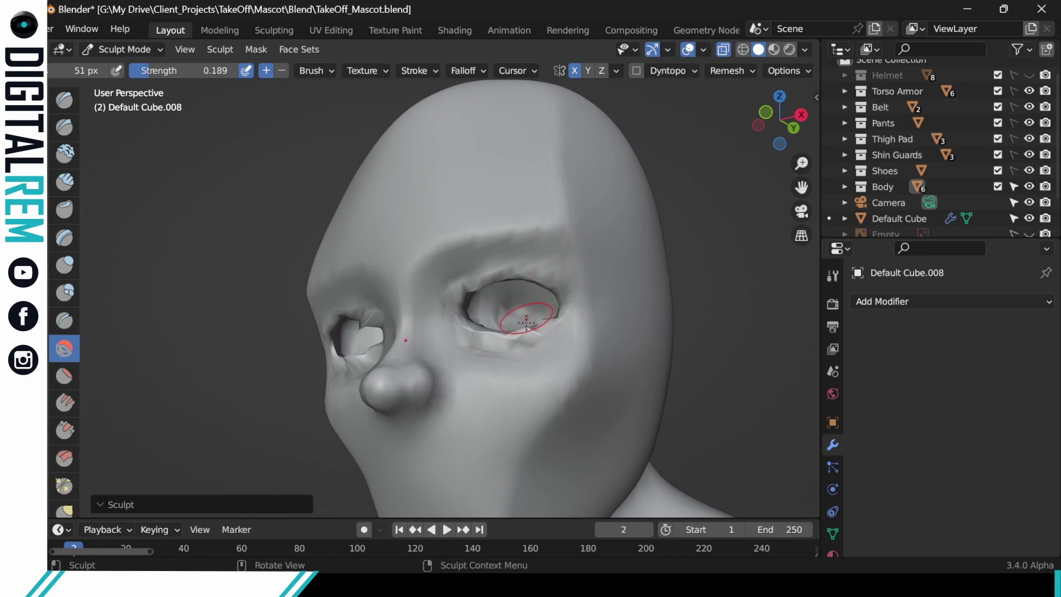
left_click_drag(515, 332, 535, 324)
left_click_drag(471, 323, 493, 324)
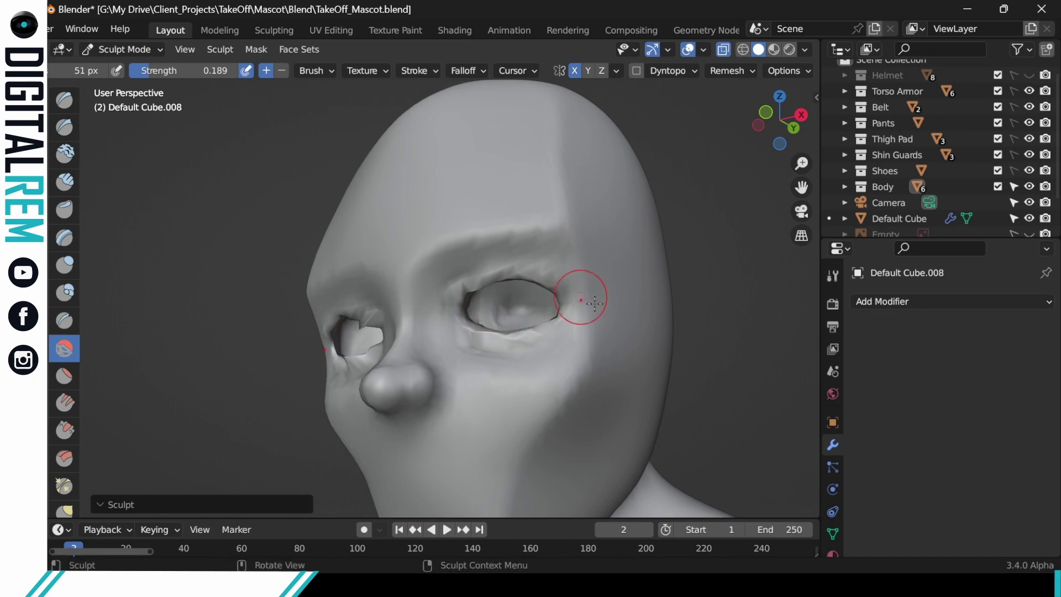
middle_click_drag(595, 303, 618, 326)
middle_click_drag(549, 346, 488, 350)
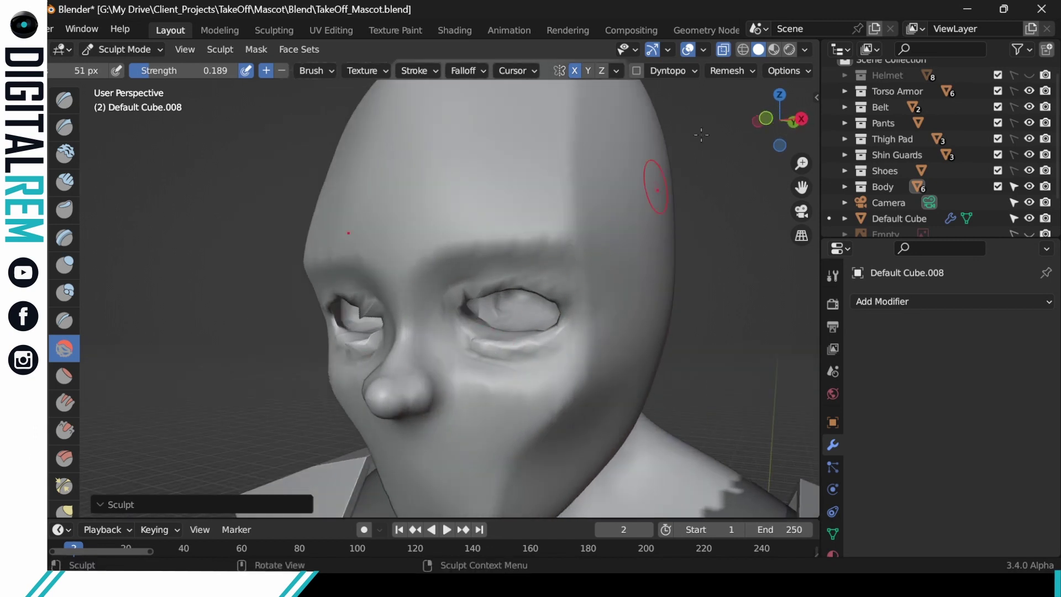
Step: Remesh the body at the 0.5-inch voxel size and smooth the rough skin below the lower eyelid
left_click(728, 71)
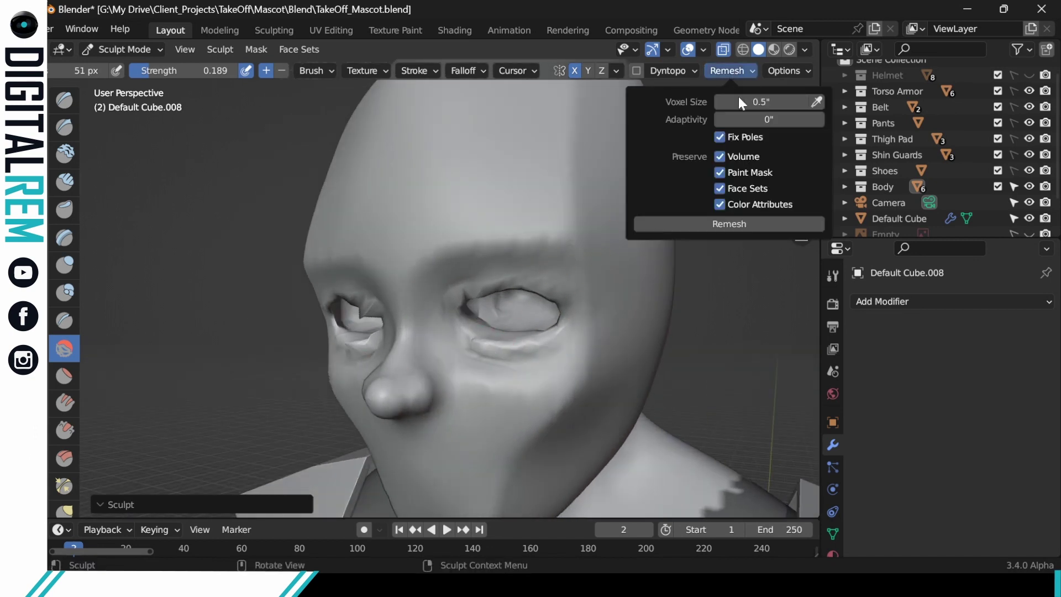
left_click(722, 223)
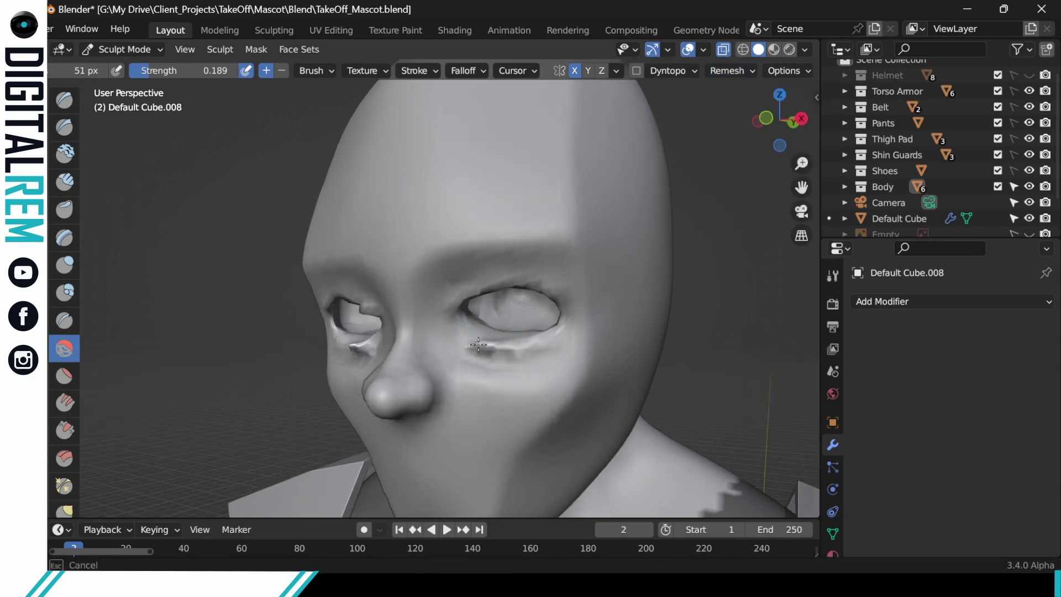
left_click_drag(501, 346, 509, 347)
middle_click_drag(509, 347, 658, 345)
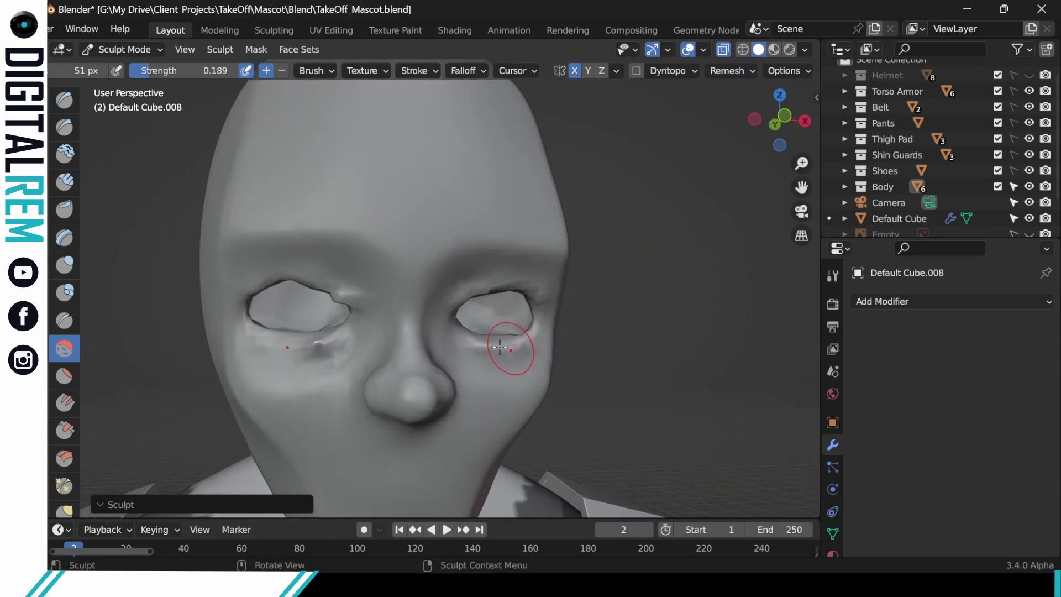
left_click_drag(483, 347, 466, 341)
Step: Smooth the upper eyelid, the outer eye corner and the lower rim of the eye opening with Smooth brush strokes
mouse_move(538, 354)
middle_mouse_down()
mouse_move(550, 325)
mouse_move(455, 301)
mouse_move(488, 269)
mouse_move(525, 287)
mouse_move(452, 272)
middle_mouse_up()
left_click_drag(495, 276, 488, 277)
middle_click_drag(507, 263, 495, 251)
left_click_drag(437, 339, 450, 342)
middle_click_drag(508, 334, 520, 337)
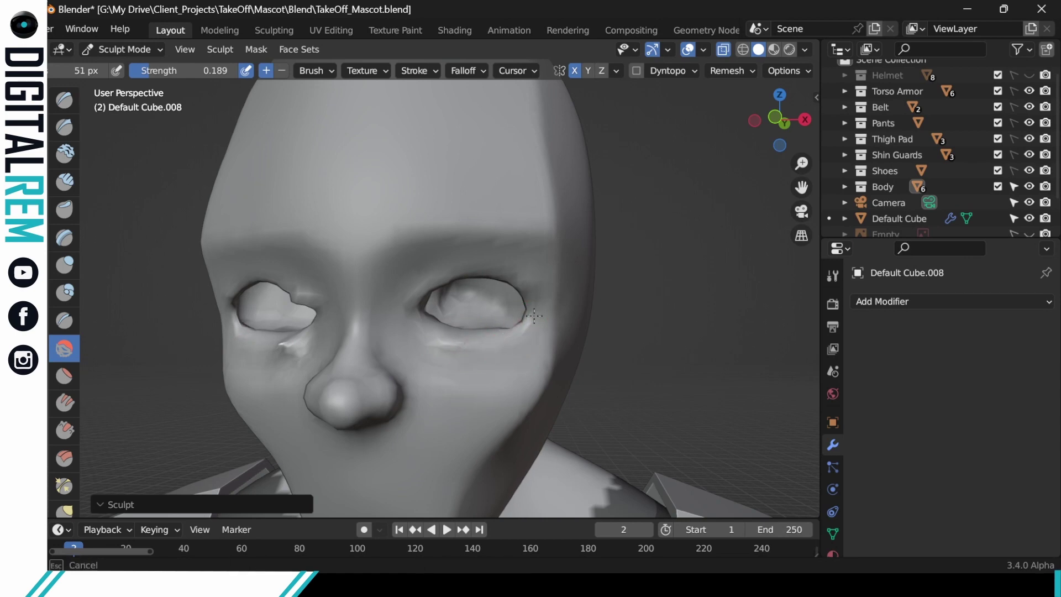
left_click_drag(533, 316, 525, 323)
left_click_drag(465, 338, 428, 331)
Step: Smooth the inner corner and lower eyelid of the opposite eye, checking the face from several angles
mouse_move(297, 355)
middle_mouse_down()
mouse_move(284, 348)
mouse_move(301, 338)
middle_mouse_up()
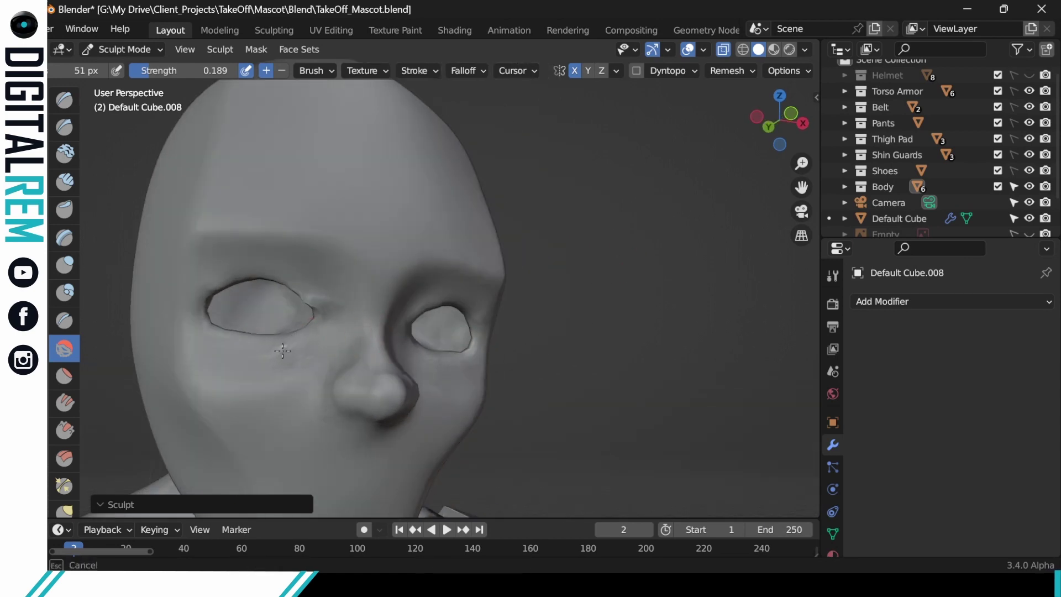
left_click_drag(306, 326, 311, 300)
middle_click_drag(332, 307, 367, 331)
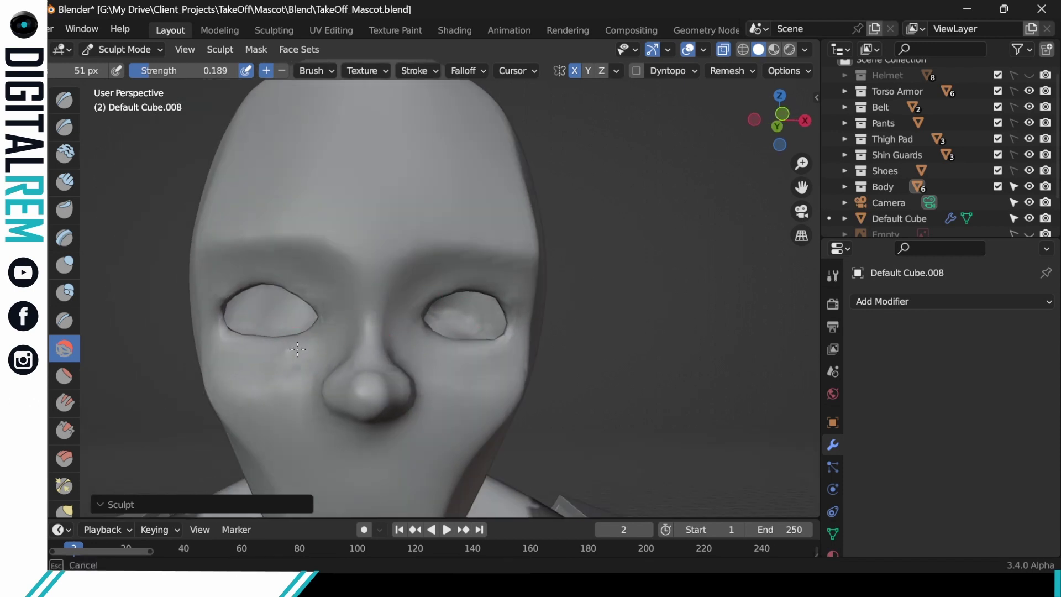
middle_click_drag(297, 350, 299, 349)
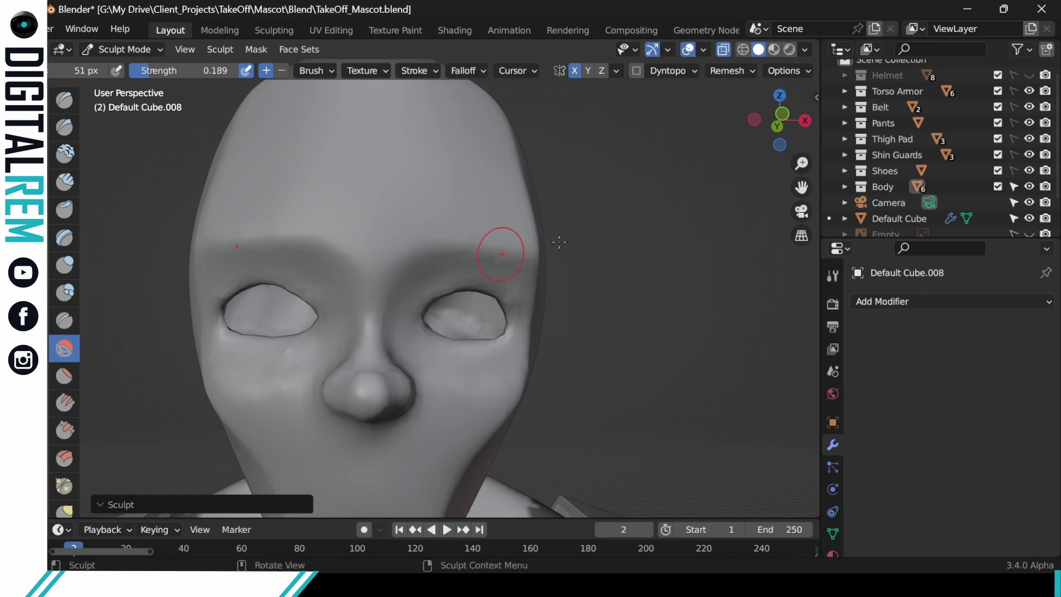
mouse_move(532, 275)
middle_mouse_down()
mouse_move(519, 248)
mouse_move(495, 291)
middle_mouse_up()
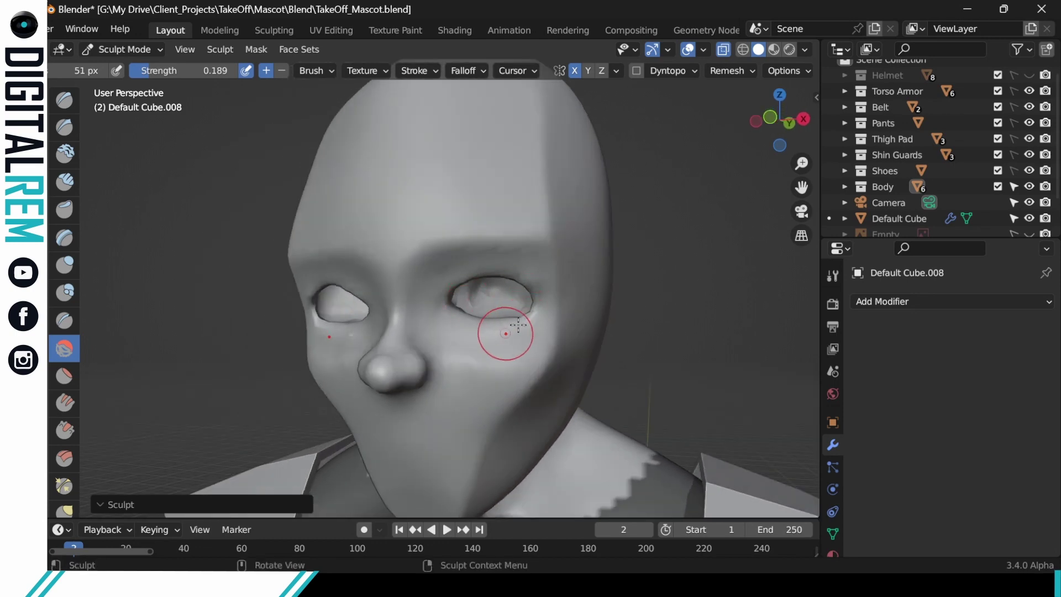
mouse_move(518, 326)
middle_mouse_down()
mouse_move(530, 319)
mouse_move(521, 270)
middle_mouse_up()
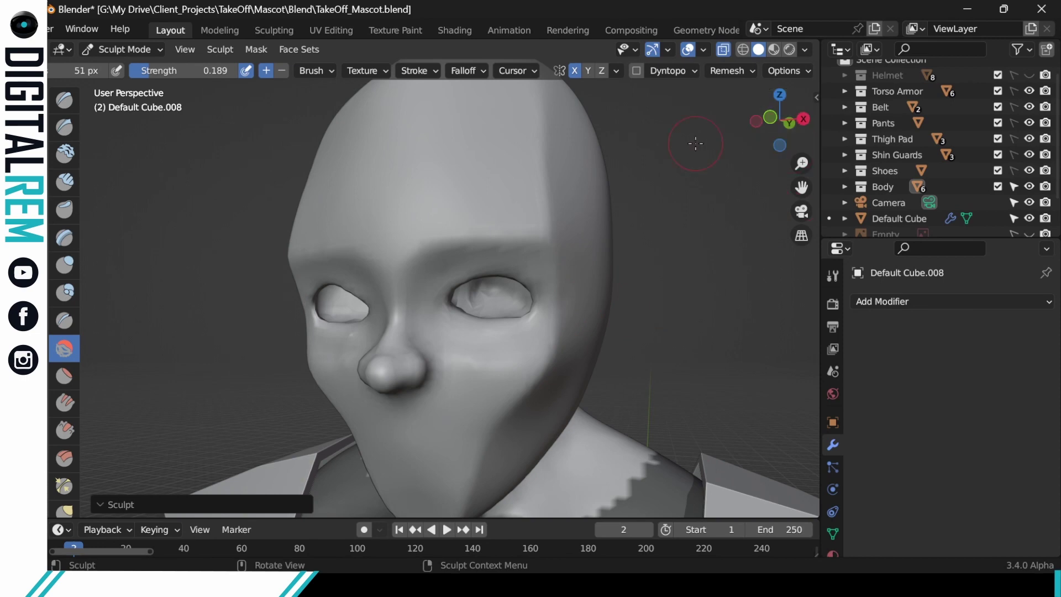
Step: Hide the two reference images Empty and Empty.001 in Object Mode, and return to Sculpt Mode on the body
key("ctrl+Tab")
left_click(365, 245)
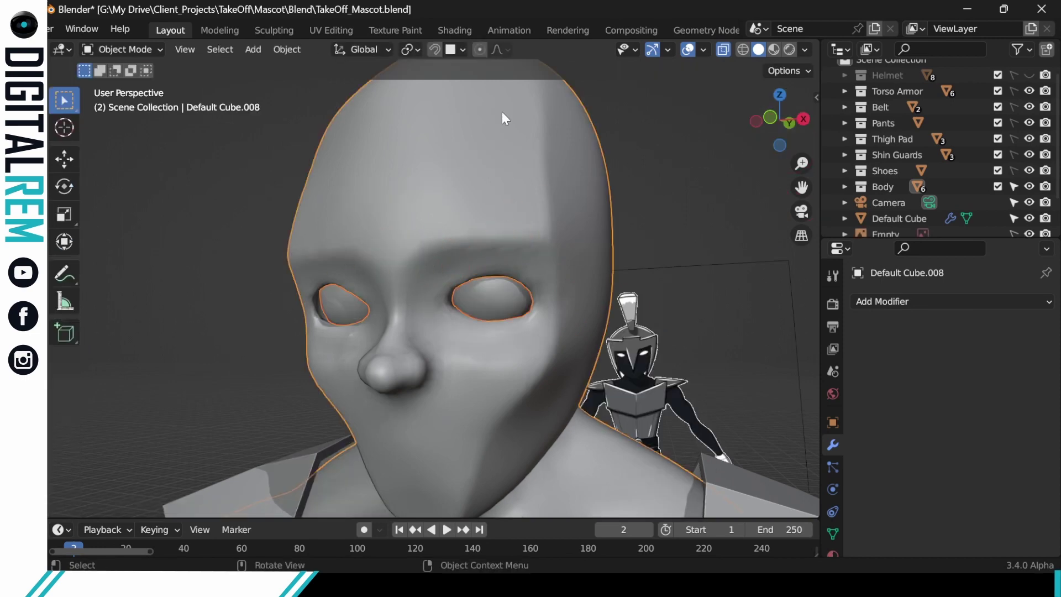
left_click(752, 234)
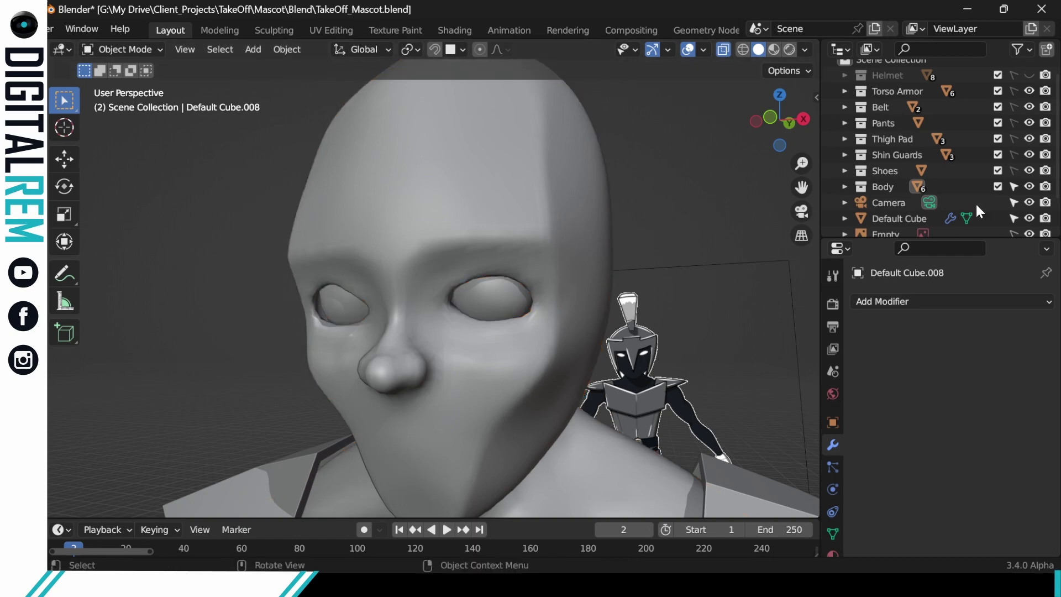
scroll(1006, 165, "down", 2)
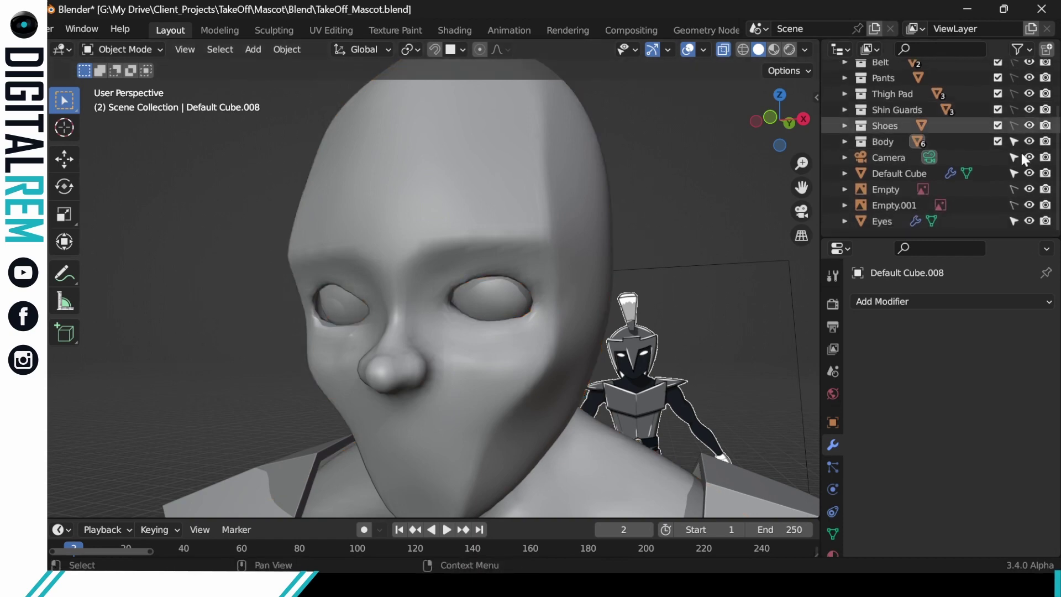
left_click(1029, 191)
left_click(1028, 205)
middle_click_drag(518, 268, 596, 228)
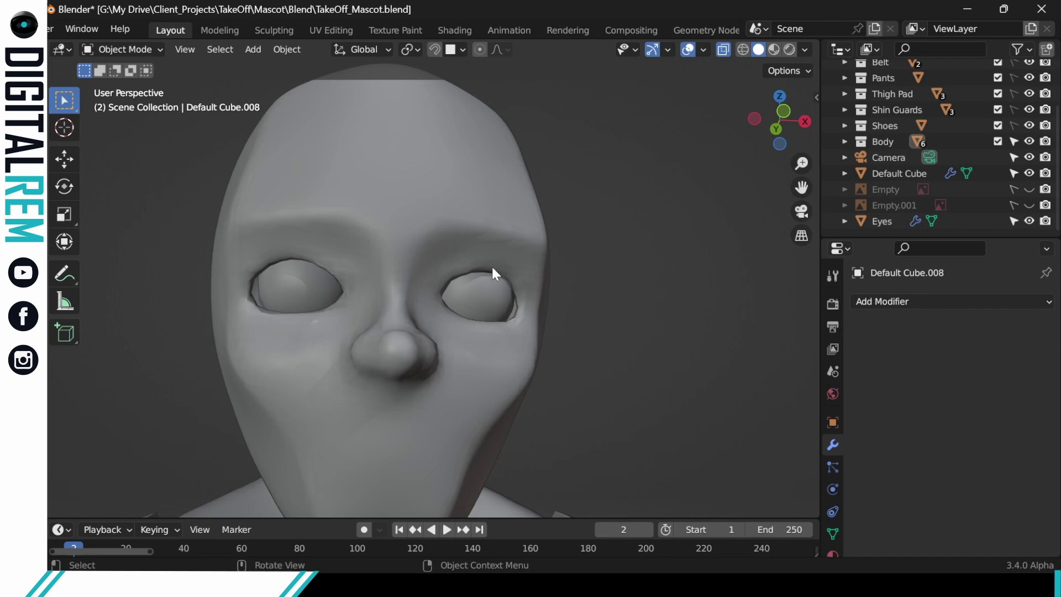
key("ctrl+Tab")
left_click(511, 336)
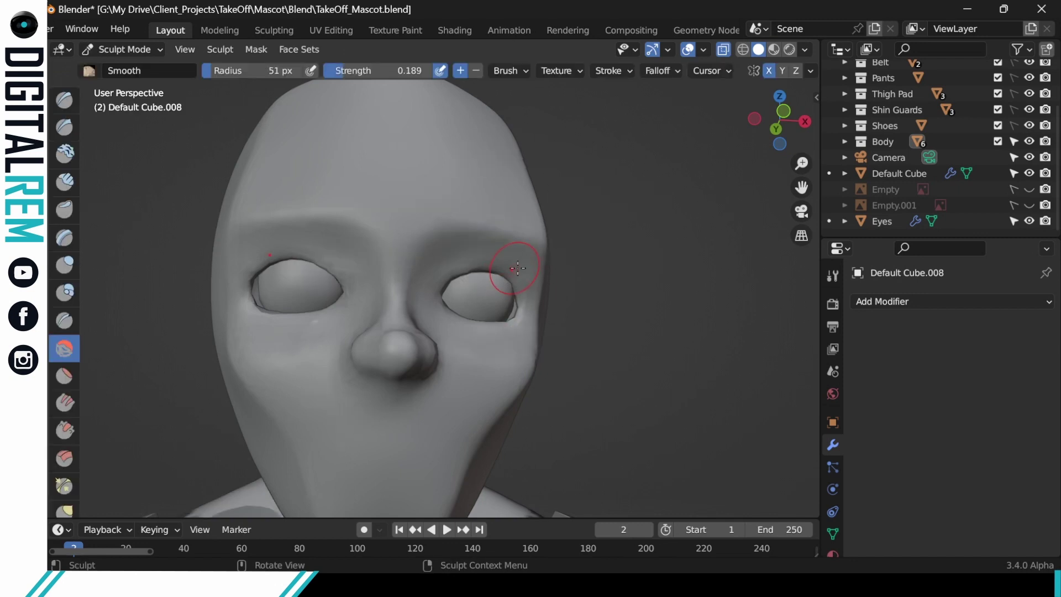
Step: Pull the inner corner of the eye opening closer around the eyeball using the Grab brush at an 82 px radius
mouse_move(524, 301)
middle_mouse_down()
mouse_move(462, 296)
mouse_move(488, 327)
mouse_move(478, 370)
mouse_move(500, 325)
mouse_move(486, 376)
mouse_move(398, 350)
mouse_move(433, 317)
middle_mouse_up()
scroll(490, 309, "up", 5)
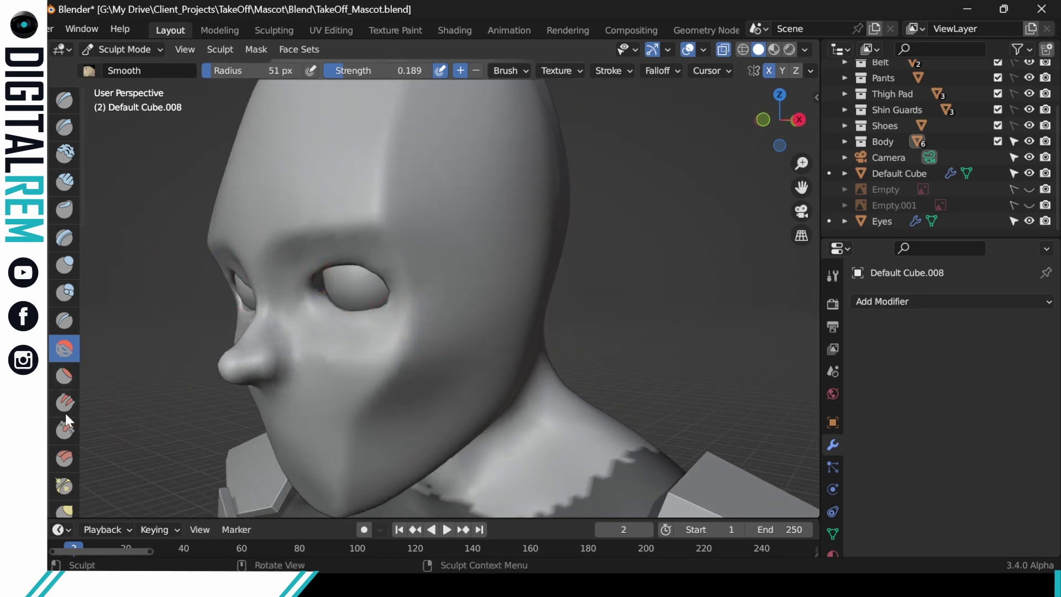
scroll(63, 387, "down", 3)
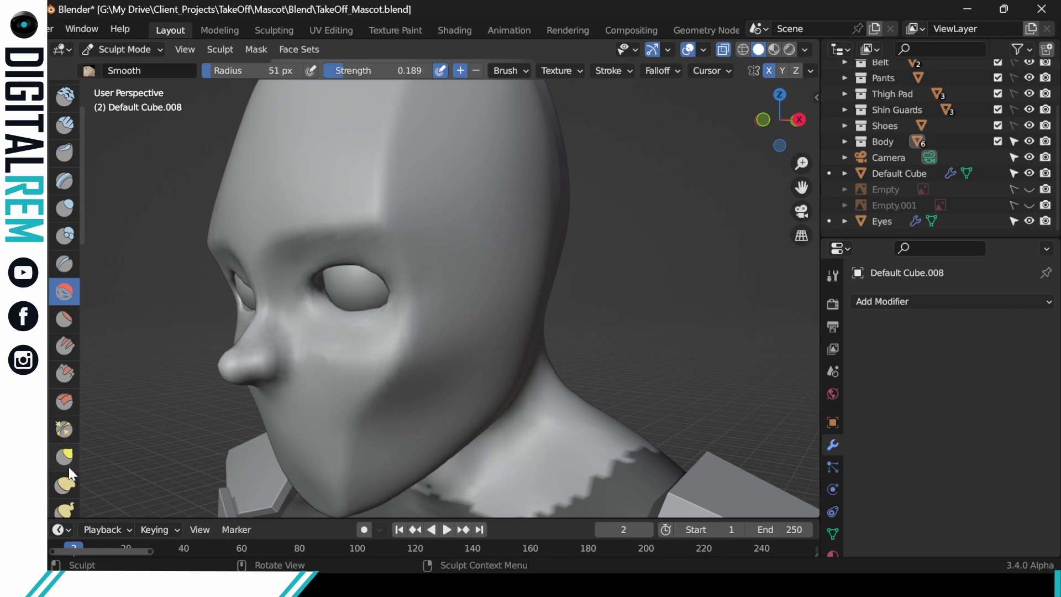
left_click(66, 456)
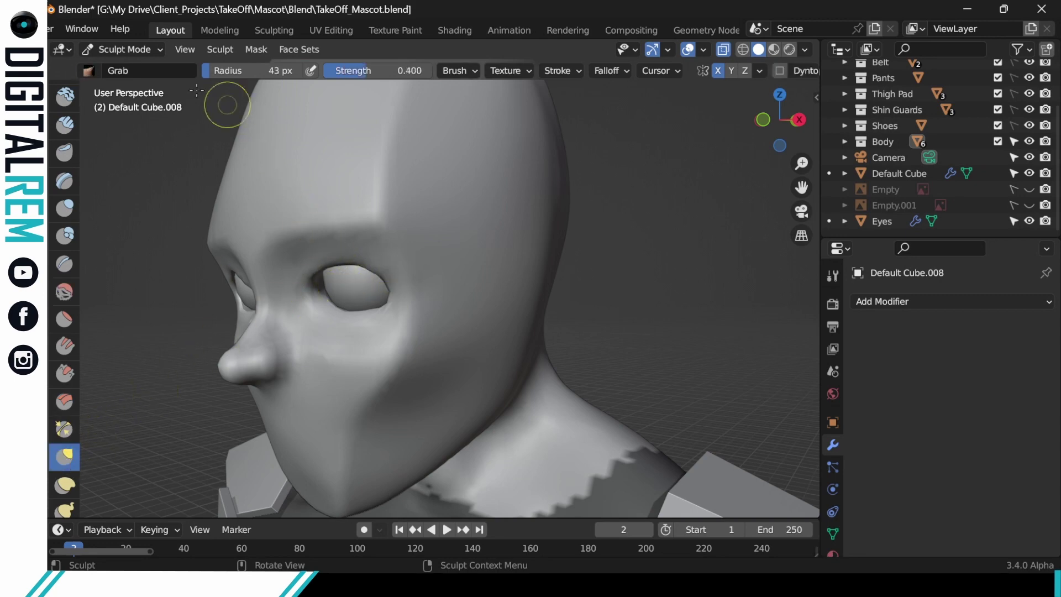
left_click_drag(232, 72, 236, 72)
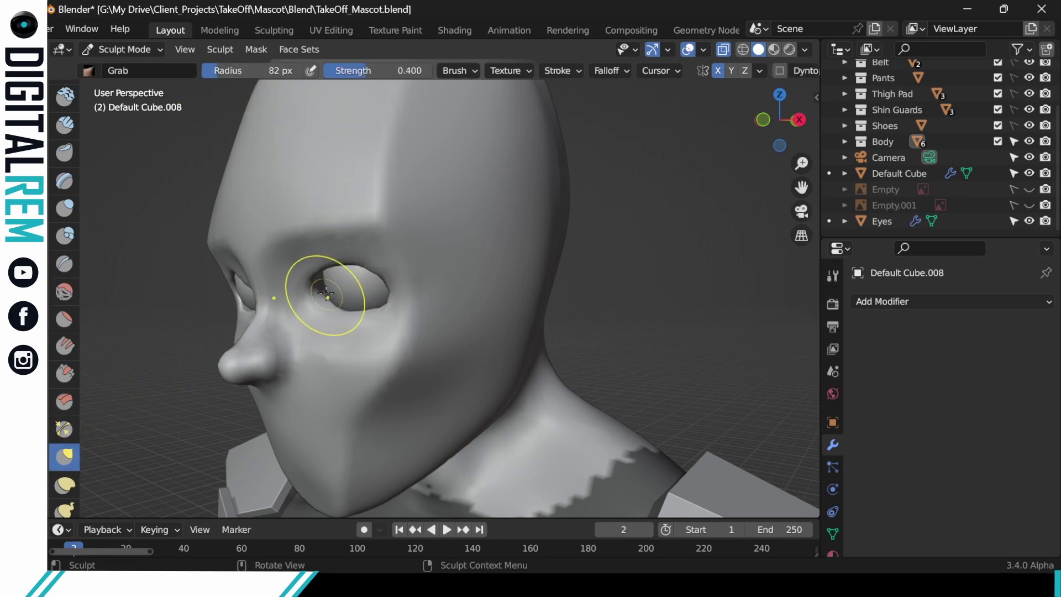
left_click_drag(315, 284, 323, 281)
left_click_drag(326, 279, 330, 275)
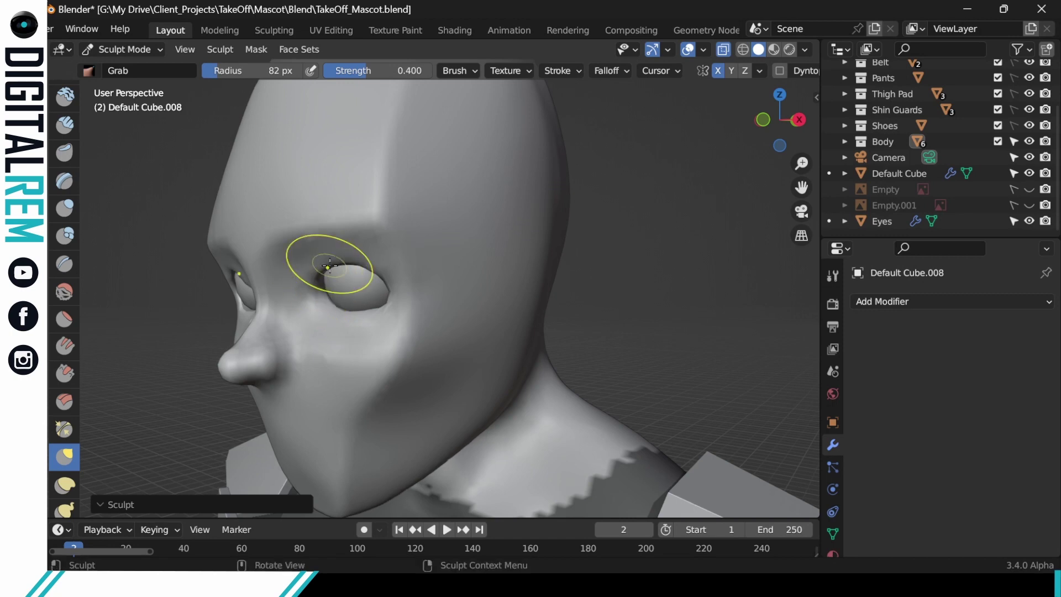
Step: Set the Grab brush radius to 189 px and pull the outer edge of the eye opening back in side view
left_click_drag(214, 69, 251, 70)
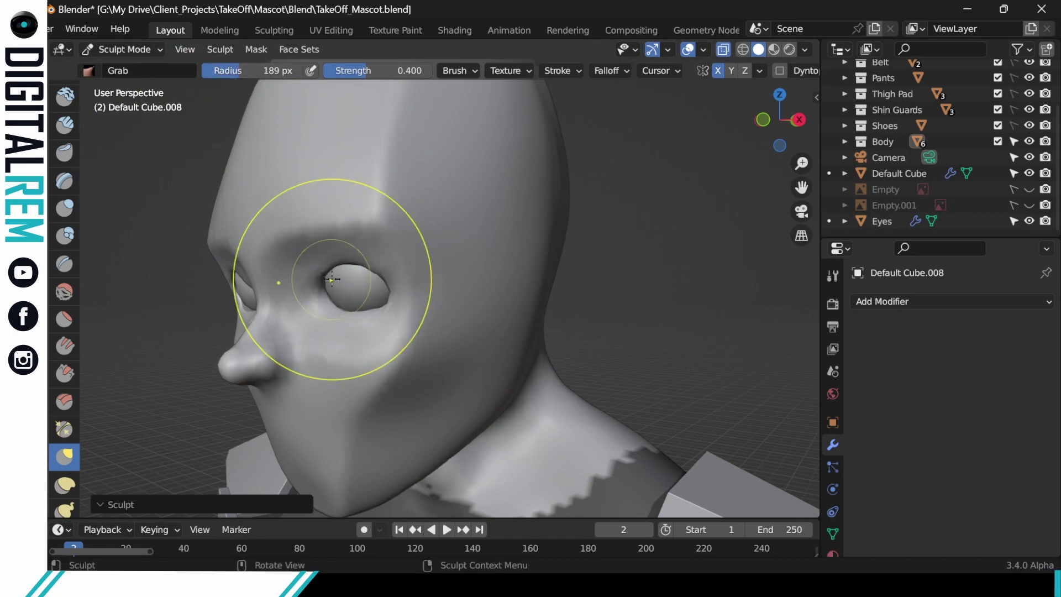
middle_click_drag(340, 278, 332, 232)
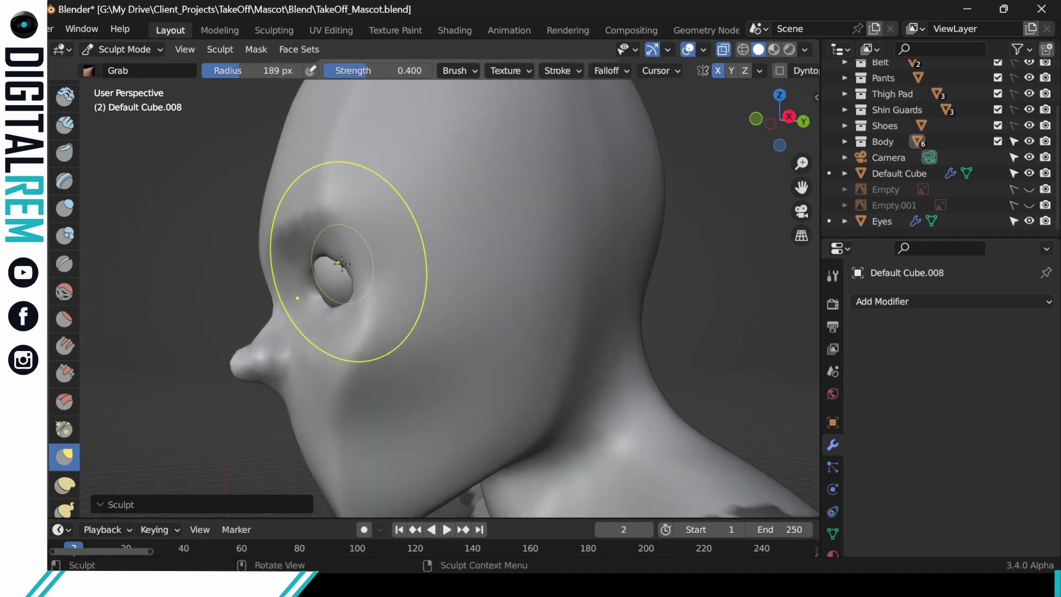
left_click_drag(348, 243, 354, 260)
left_click_drag(342, 256, 352, 260)
mouse_move(338, 255)
left_mouse_down()
mouse_move(358, 304)
mouse_move(345, 306)
mouse_move(370, 280)
left_mouse_up()
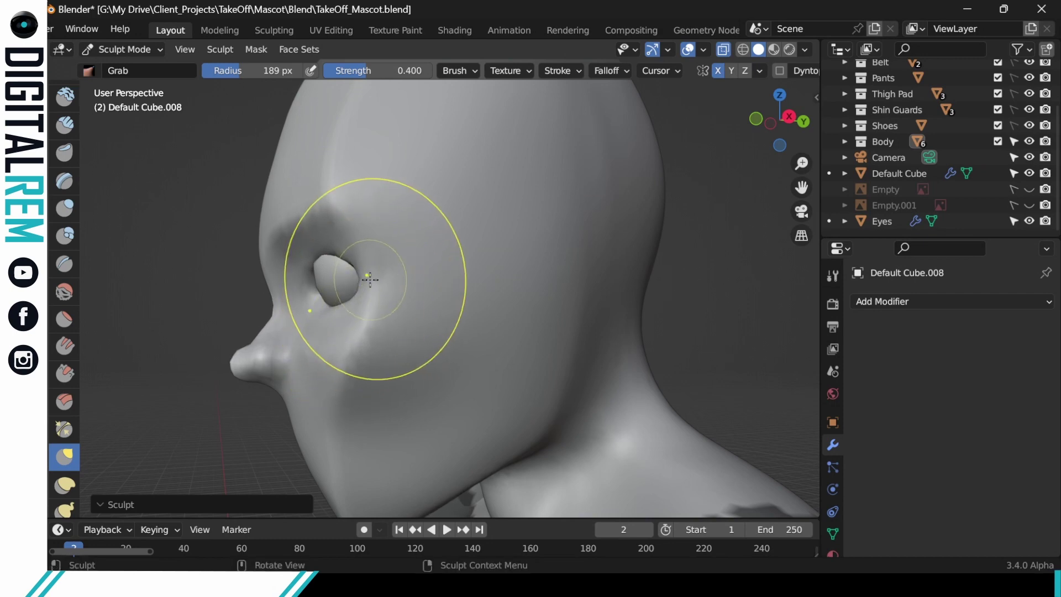
Step: Nudge the inner eye corner and the nearby eyelid edges to fit the eyeball with short Grab strokes
mouse_move(369, 279)
middle_mouse_down()
mouse_move(433, 235)
mouse_move(415, 309)
mouse_move(401, 266)
mouse_move(450, 244)
mouse_move(390, 255)
middle_mouse_up()
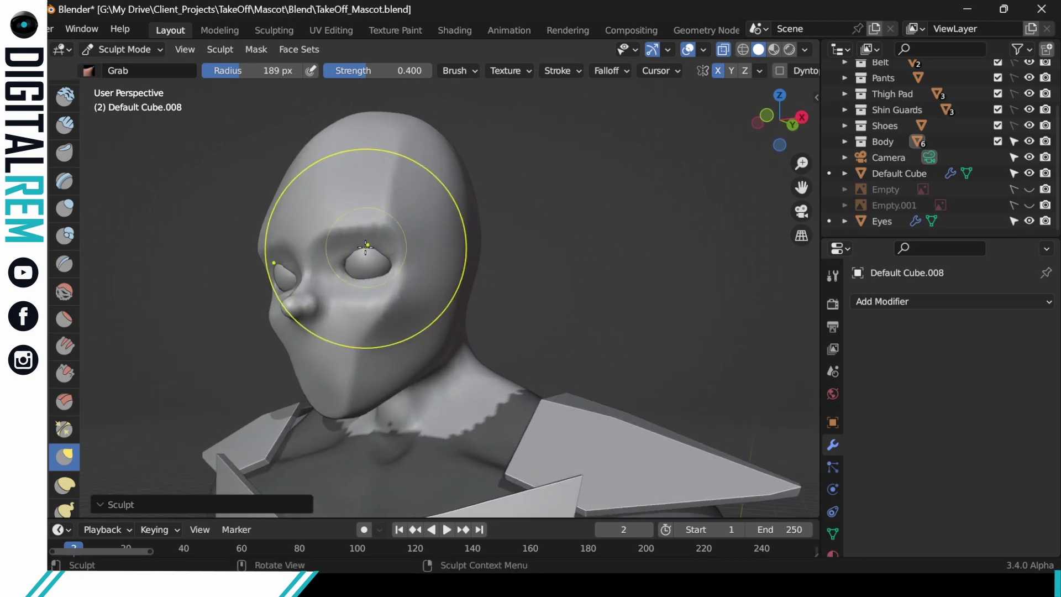
mouse_move(412, 224)
middle_mouse_down()
mouse_move(466, 266)
mouse_move(326, 264)
mouse_move(346, 251)
mouse_move(344, 238)
middle_mouse_up()
left_click_drag(343, 260, 343, 258)
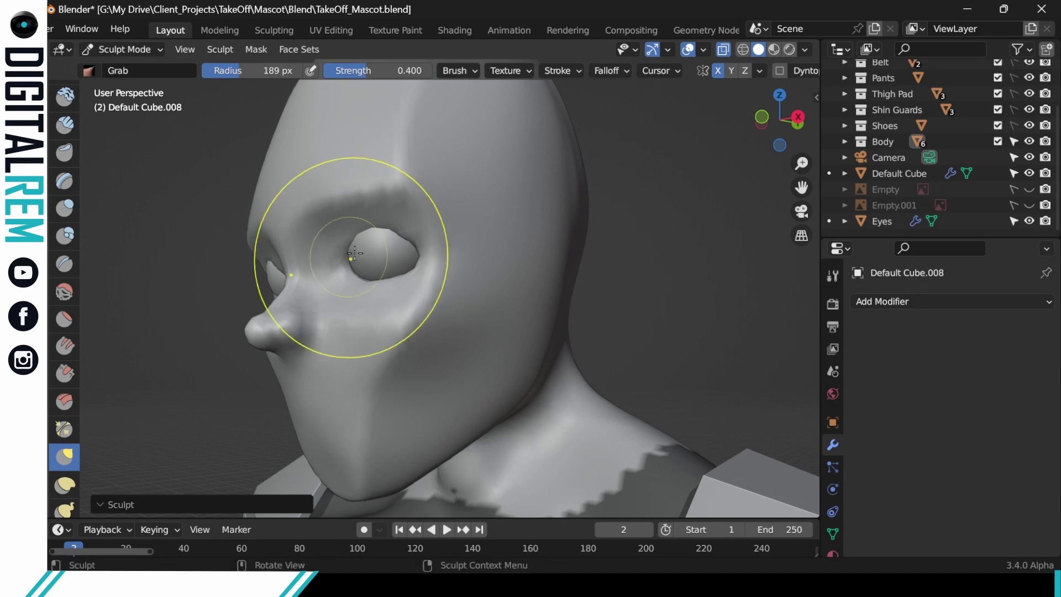
middle_click_drag(355, 270, 357, 193, "ctrl")
left_click_drag(332, 225, 339, 220)
left_click_drag(343, 271, 350, 267)
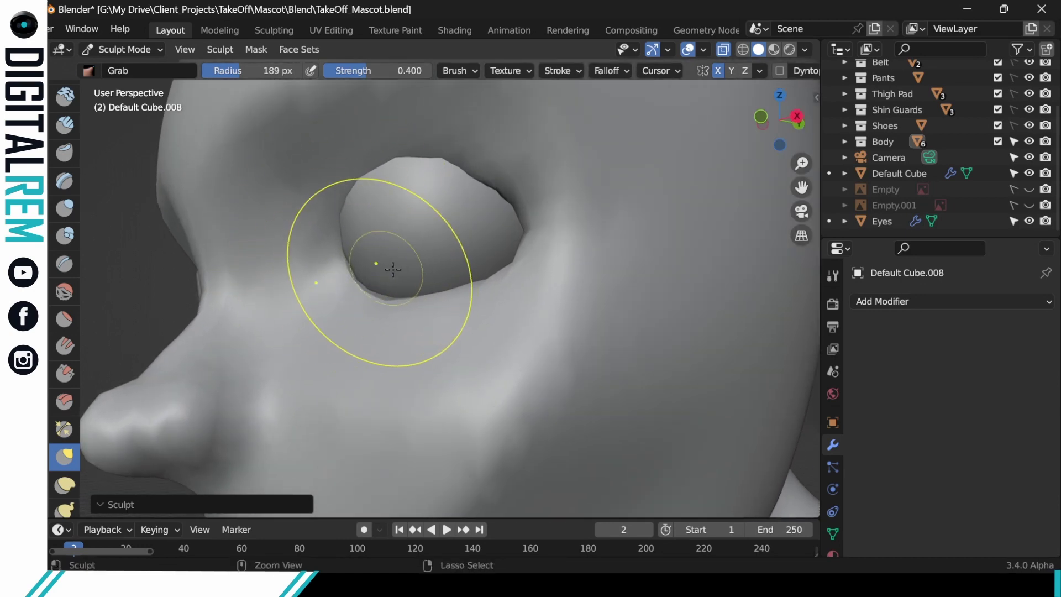
mouse_move(393, 269)
middle_mouse_down("ctrl")
mouse_move(413, 320)
mouse_move(492, 304)
mouse_move(367, 262)
middle_mouse_up("ctrl")
left_click_drag(353, 262, 356, 263)
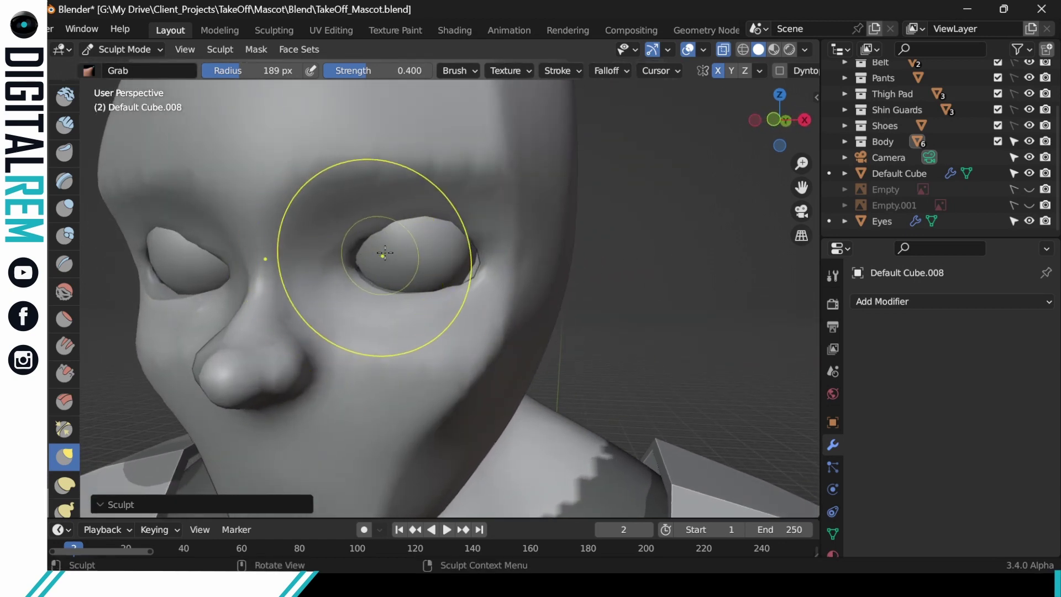
Step: Raise the inner part of the upper eyelid and lift the outer eye corner with Grab strokes
middle_click_drag(385, 253, 359, 260)
left_click_drag(359, 253, 370, 234)
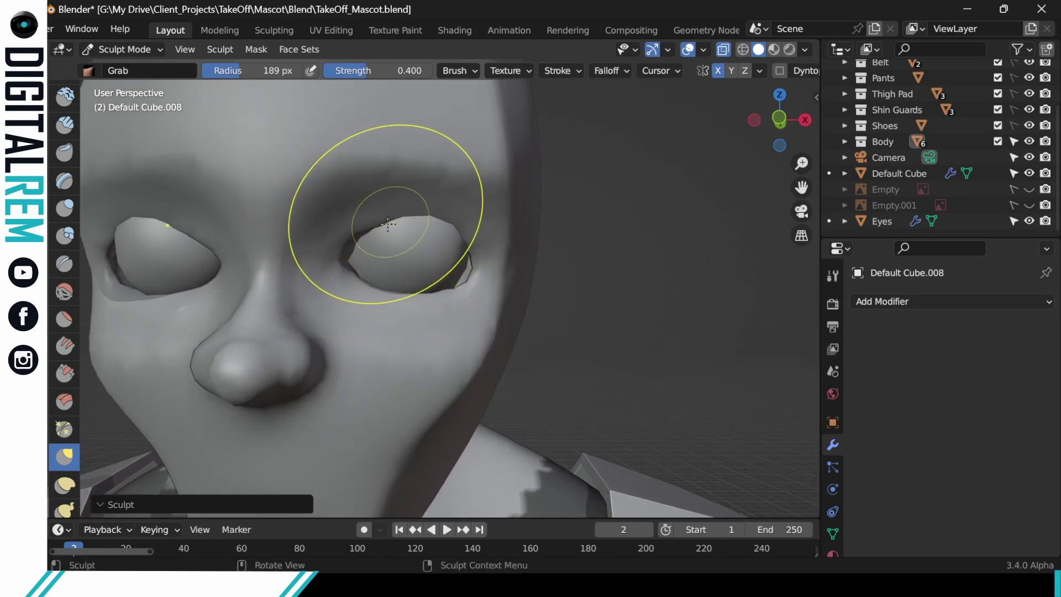
scroll(440, 217, "down", 3)
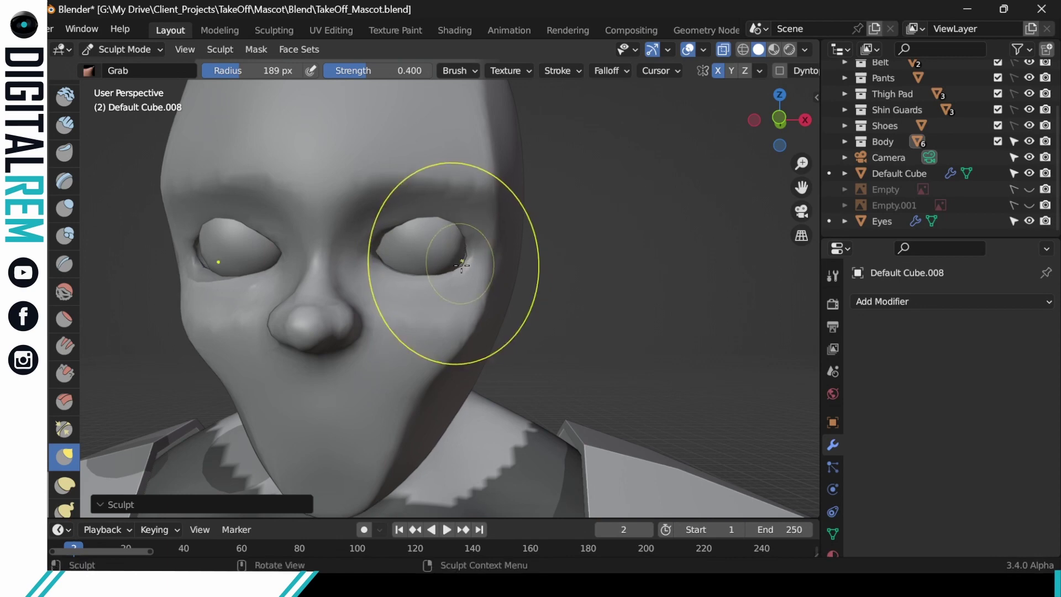
left_click_drag(468, 263, 474, 250)
Step: Check the face from a distance, and refine the curve of the upper eyelid with small Grab strokes
scroll(474, 250, "down", 4)
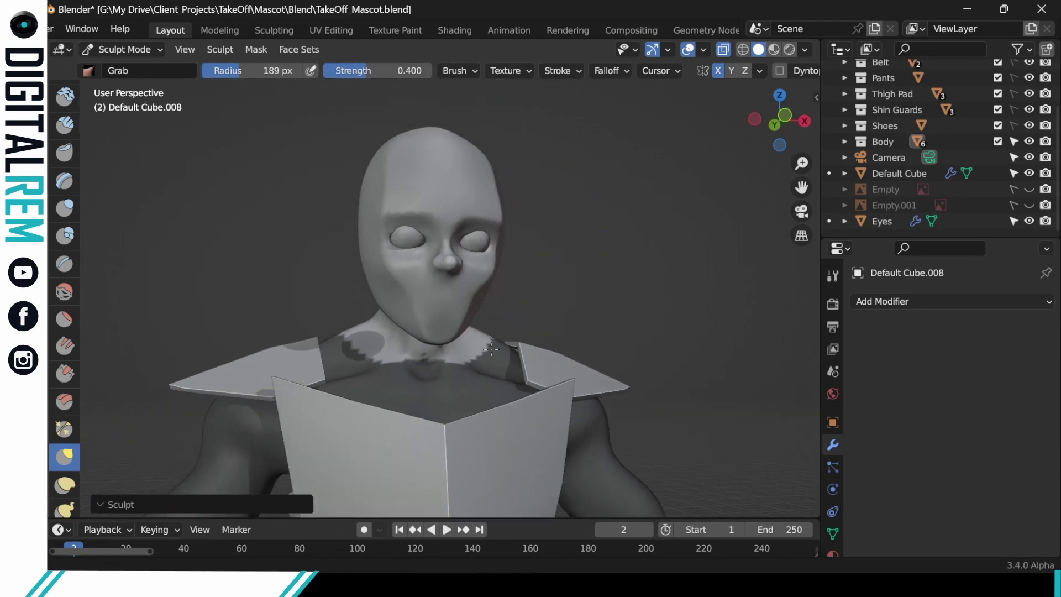
mouse_move(498, 287)
middle_mouse_down()
mouse_move(506, 301)
mouse_move(630, 226)
middle_mouse_up()
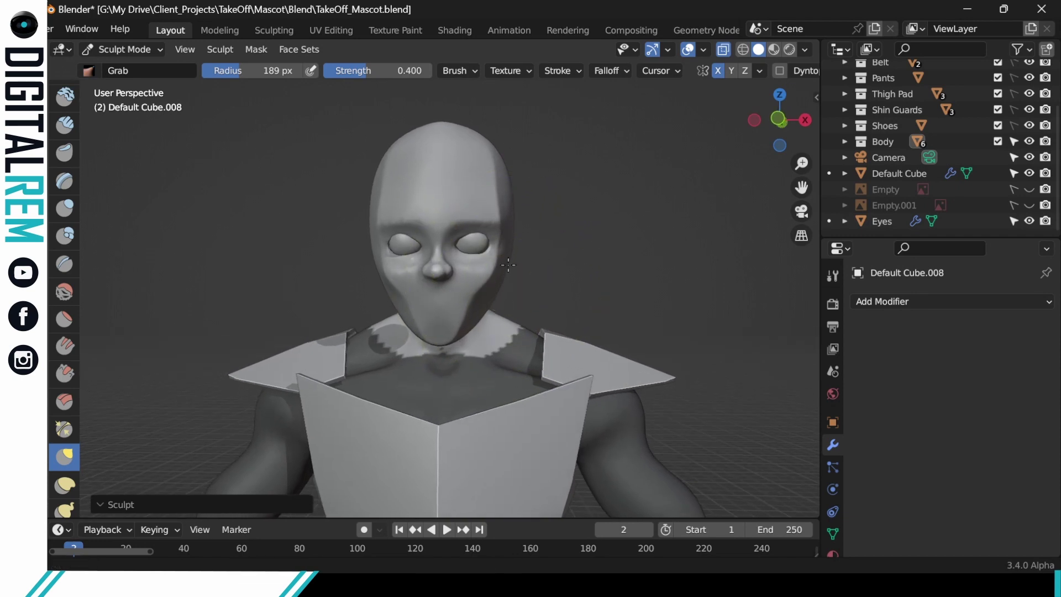
scroll(515, 263, "up", 2)
scroll(515, 264, "down", 3)
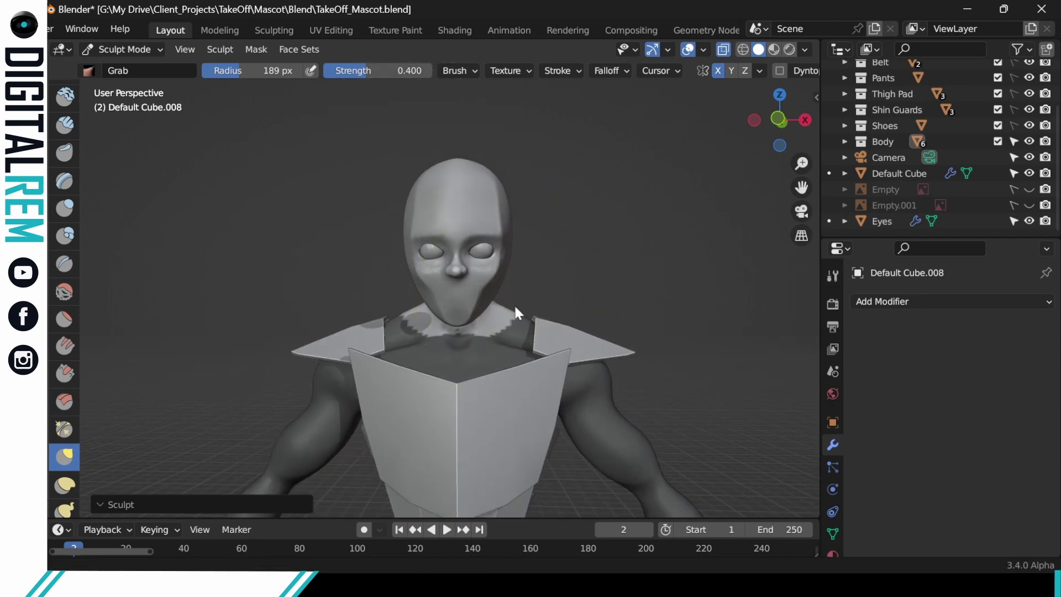
scroll(514, 304, "up", 3)
mouse_move(526, 262)
middle_mouse_down("ctrl")
mouse_move(531, 243)
mouse_move(538, 276)
mouse_move(492, 232)
middle_mouse_up("ctrl")
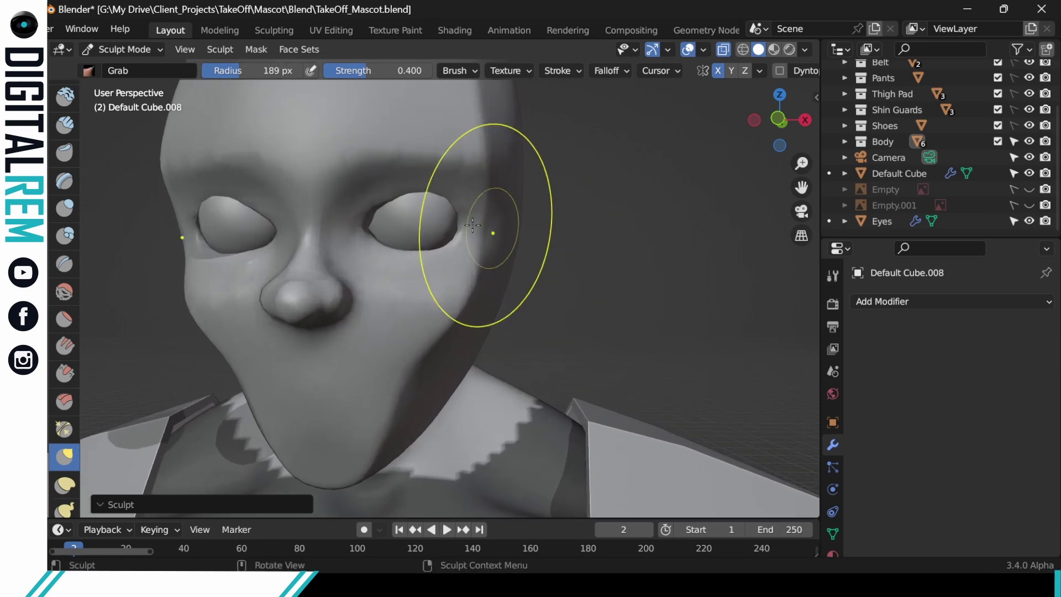
left_click_drag(386, 203, 384, 200)
middle_click_drag(383, 200, 386, 202)
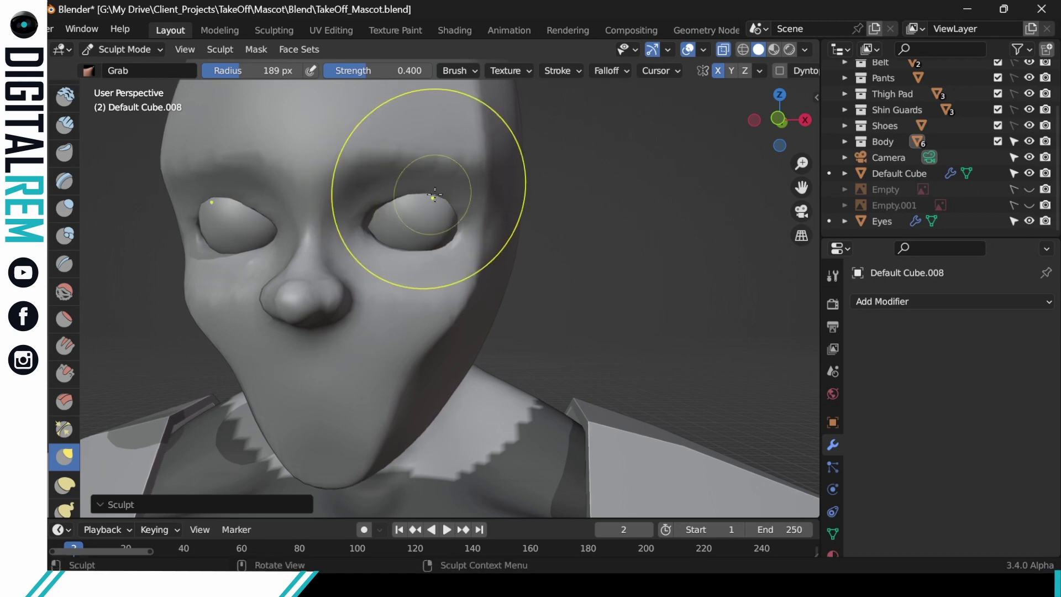
left_click_drag(436, 195, 438, 187)
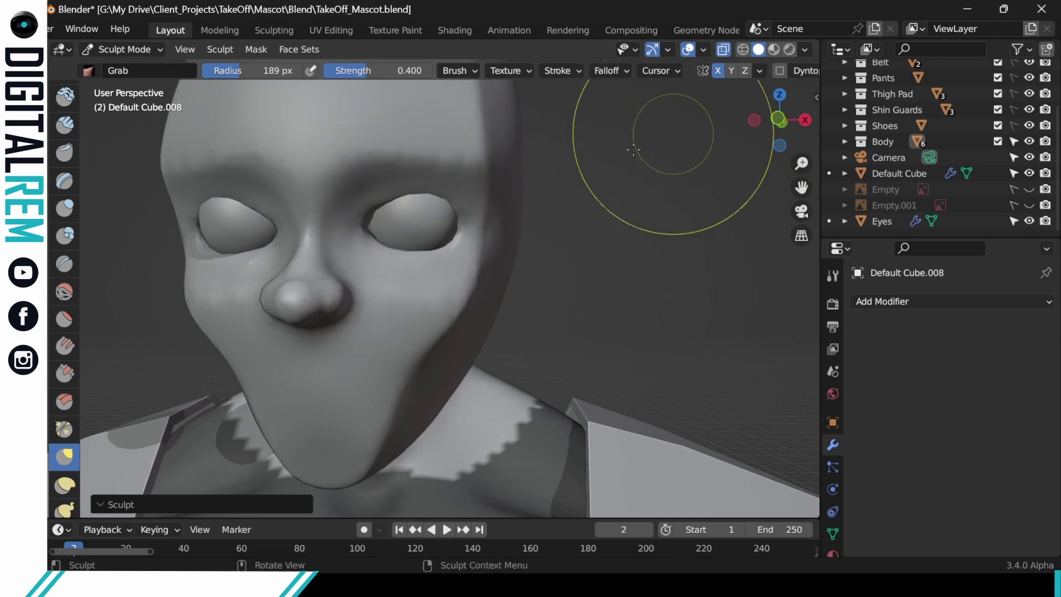
Step: Set the Grab brush radius to 113 px and adjust the outer eye corner and the curve of the upper eyelid
mouse_move(233, 72)
left_mouse_down()
mouse_move(215, 76)
mouse_move(223, 71)
left_mouse_up()
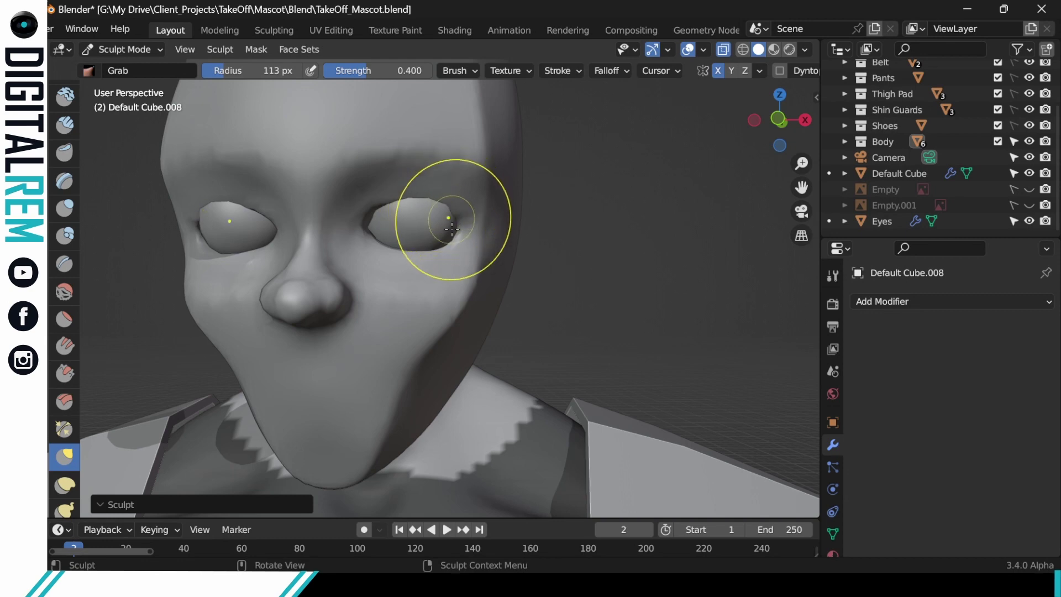
mouse_move(451, 242)
left_mouse_down()
mouse_move(441, 248)
mouse_move(458, 212)
mouse_move(441, 203)
left_mouse_up()
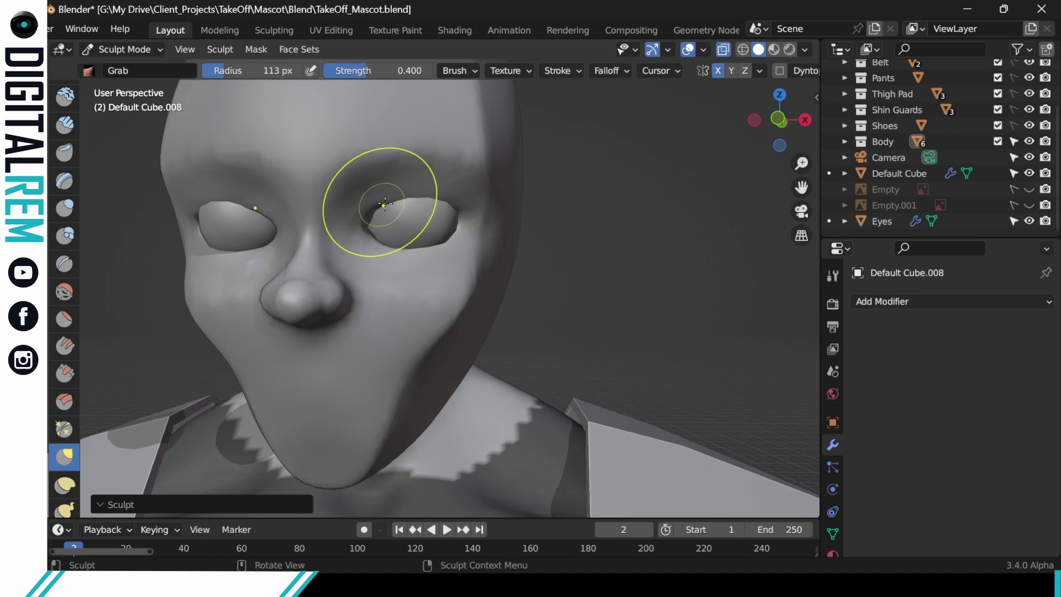
middle_click_drag(426, 189, 407, 199)
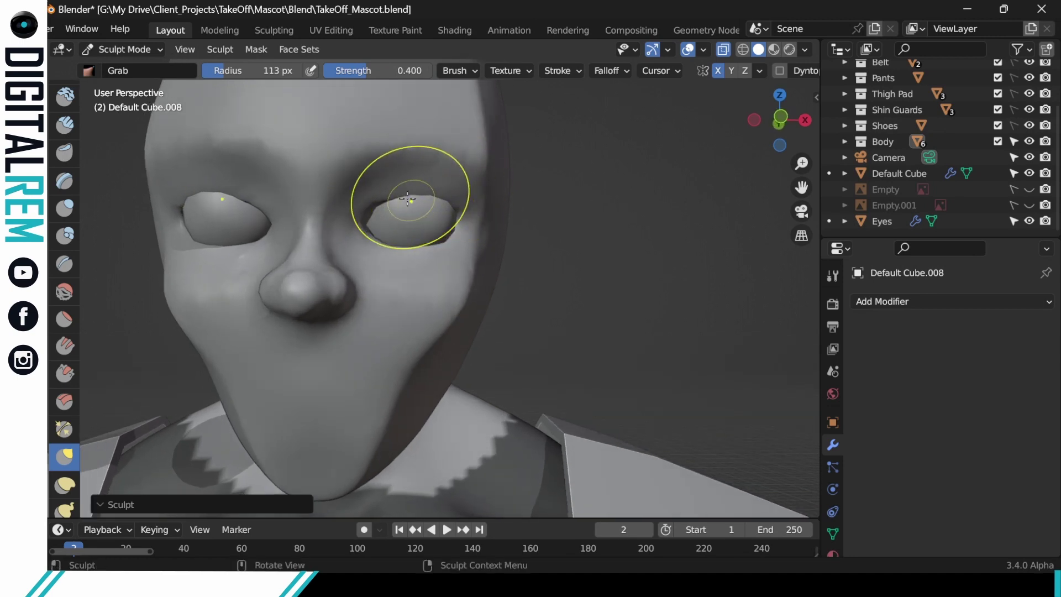
left_click_drag(407, 194, 407, 190)
left_click_drag(407, 190, 374, 209)
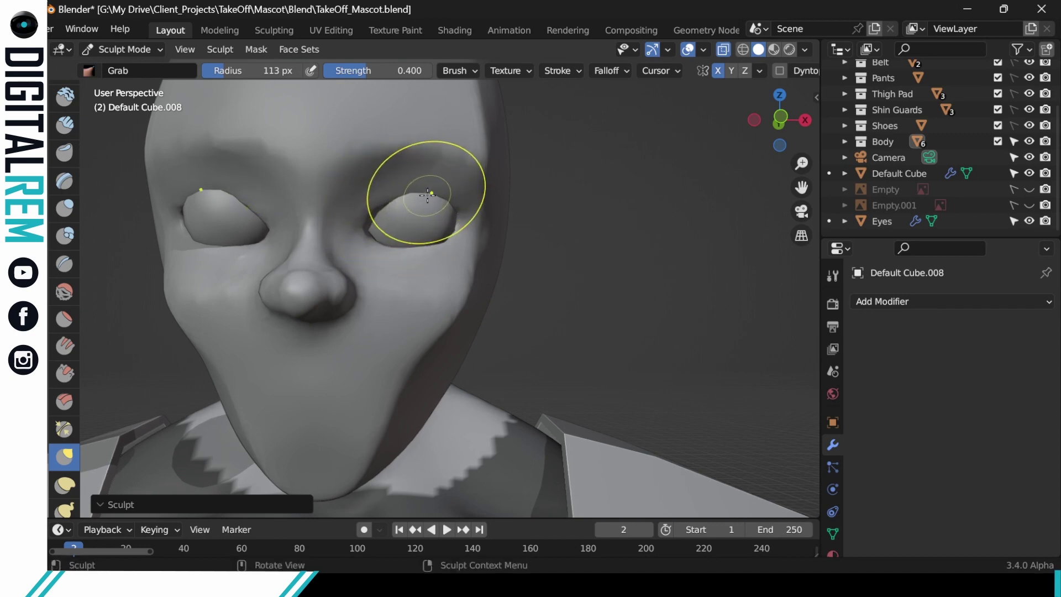
left_click_drag(446, 193, 447, 192)
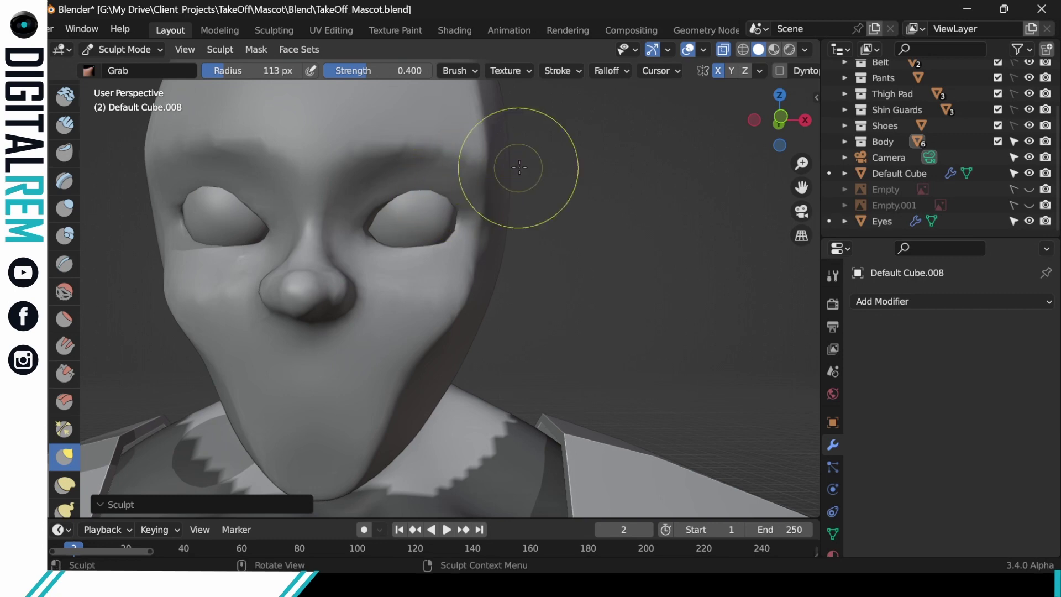
Step: Check the face from a distance, and nudge the inner eye corner and the outer and inner parts of the lower eyelid
middle_click_drag(502, 188, 503, 243, "ctrl")
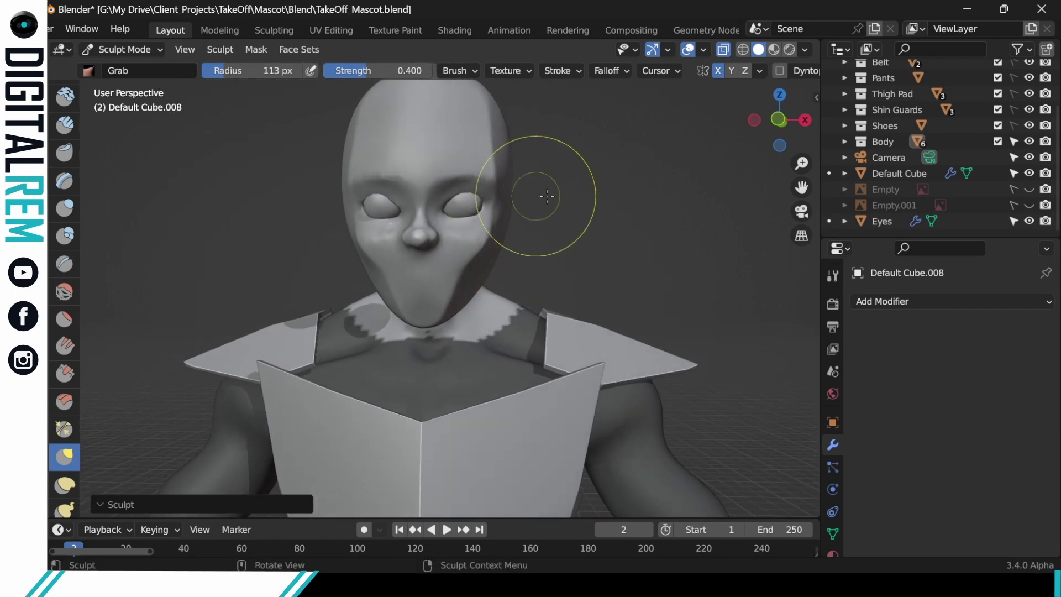
mouse_move(562, 214)
middle_mouse_down("ctrl")
mouse_move(561, 237)
mouse_move(557, 226)
middle_mouse_up("ctrl")
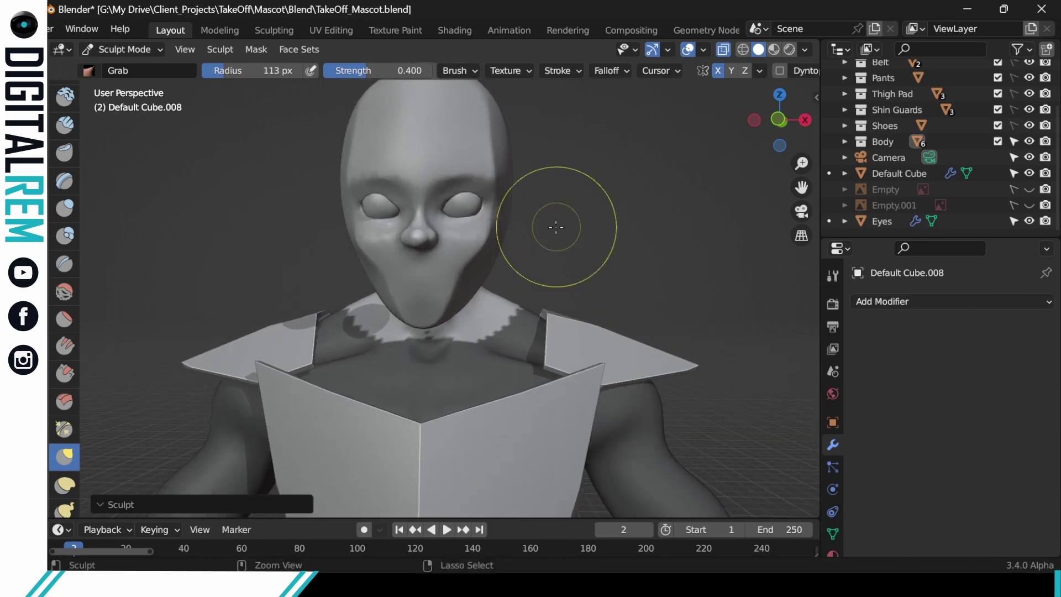
scroll(555, 238, "up", 5)
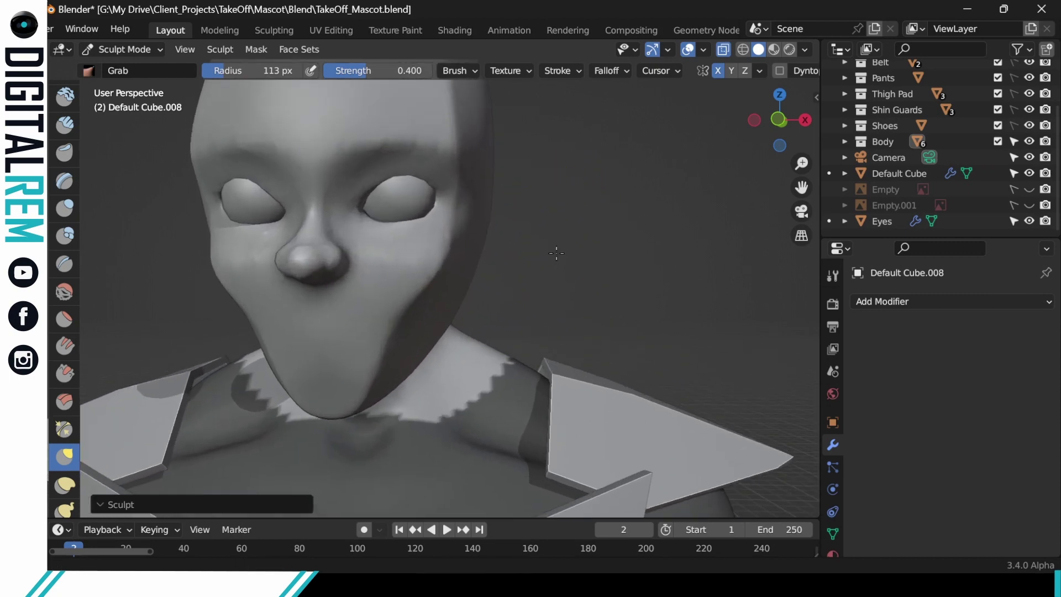
middle_click_drag(627, 265, 507, 267)
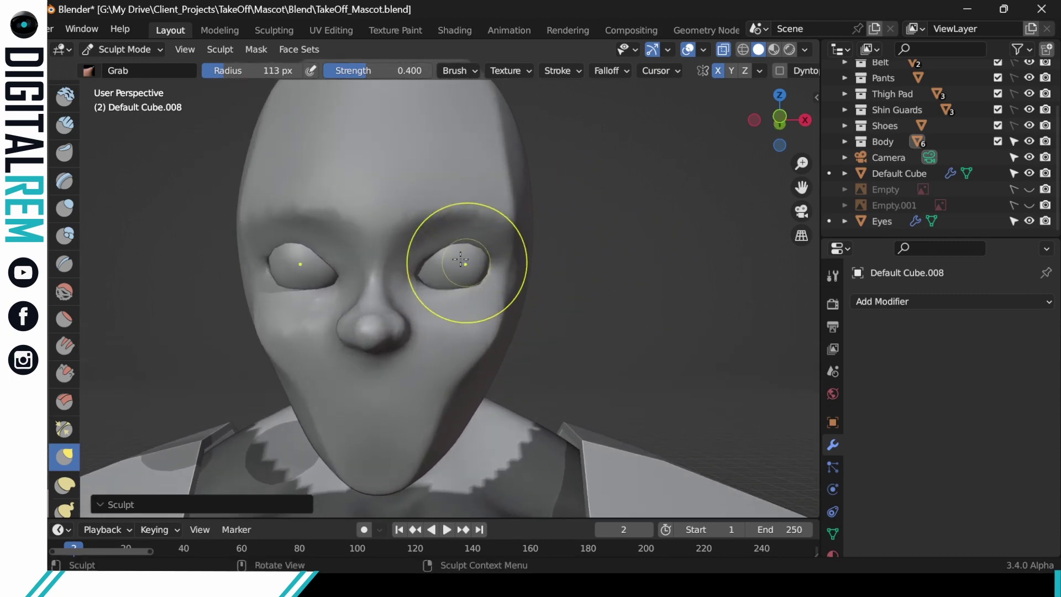
left_click_drag(421, 266, 415, 272)
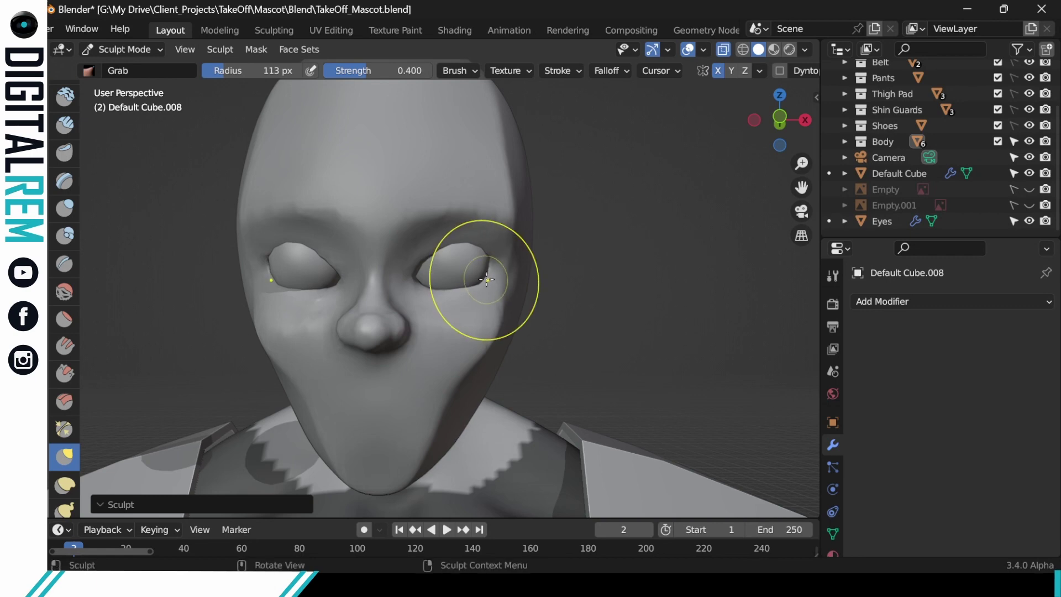
left_click_drag(478, 285, 483, 275)
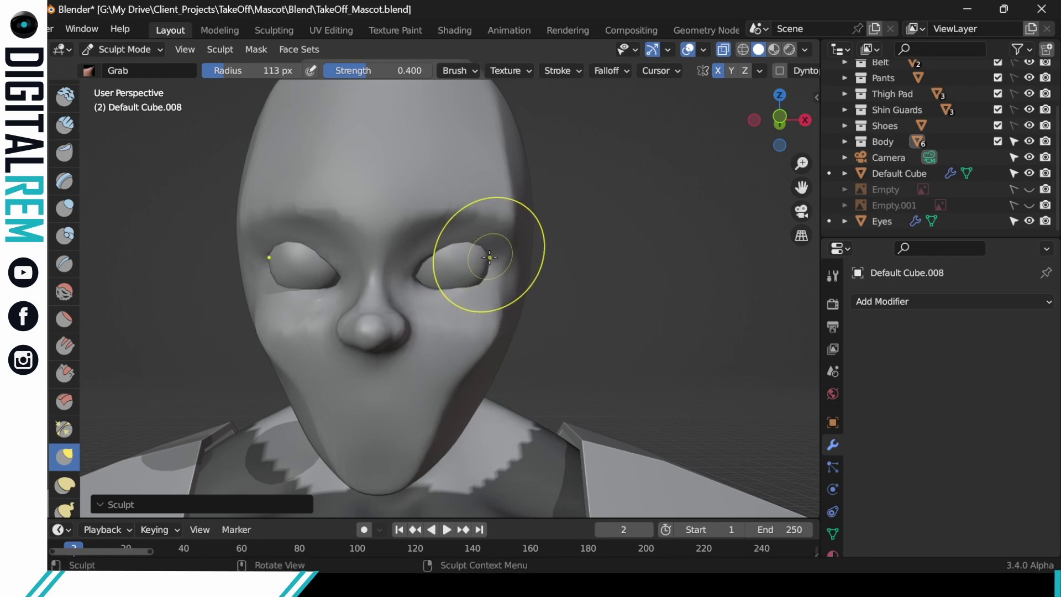
left_click_drag(450, 293, 444, 292)
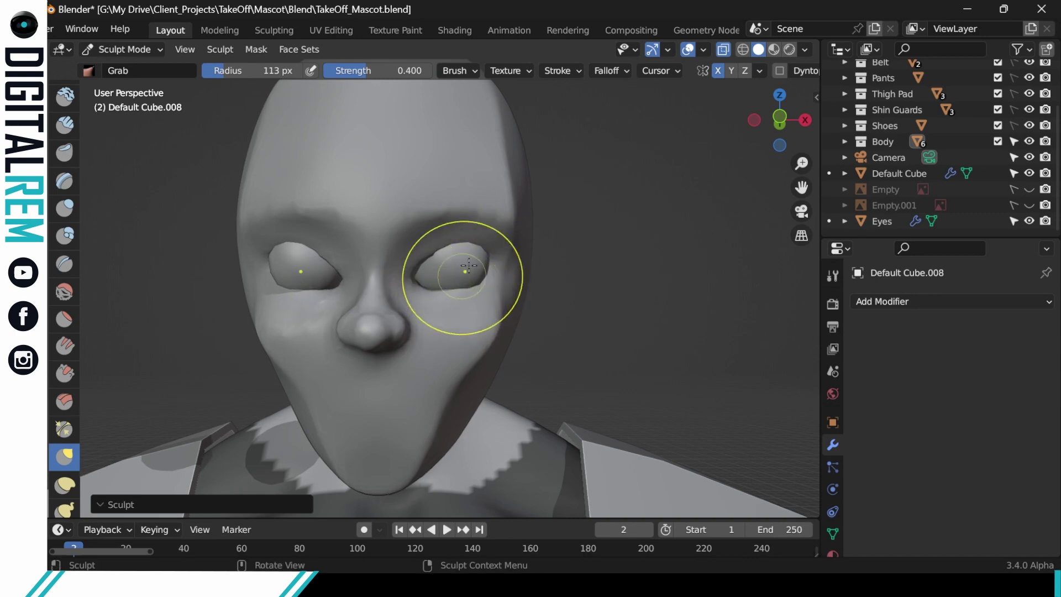
Step: Remesh the head at the existing voxel size with Fix Poles and volume preservation enabled
mouse_move(550, 237)
middle_mouse_down()
mouse_move(552, 269)
mouse_move(666, 146)
middle_mouse_up()
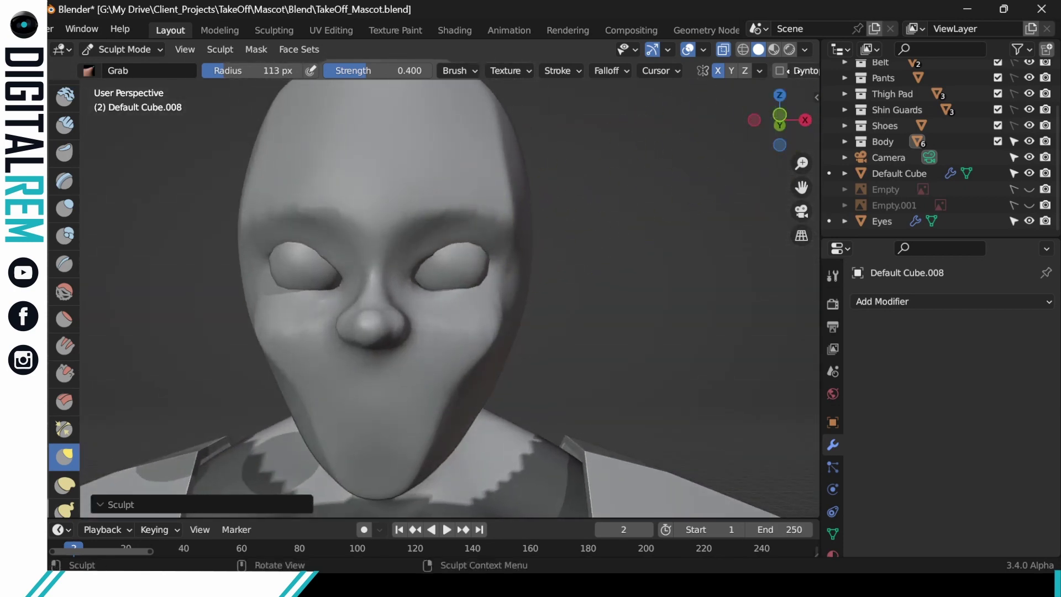
scroll(796, 71, "down", 5)
left_click(738, 71)
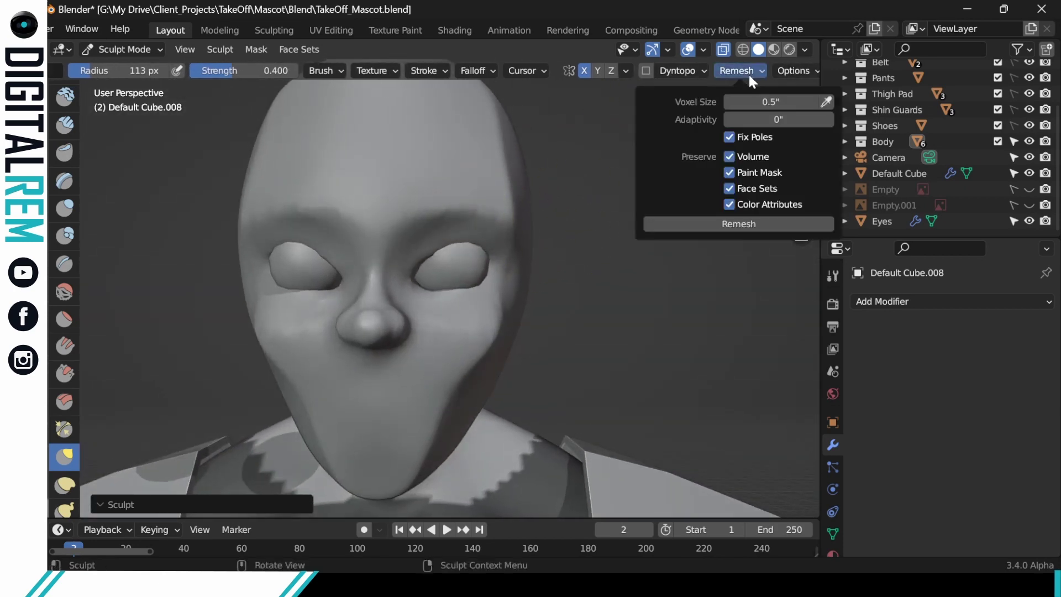
left_click(746, 224)
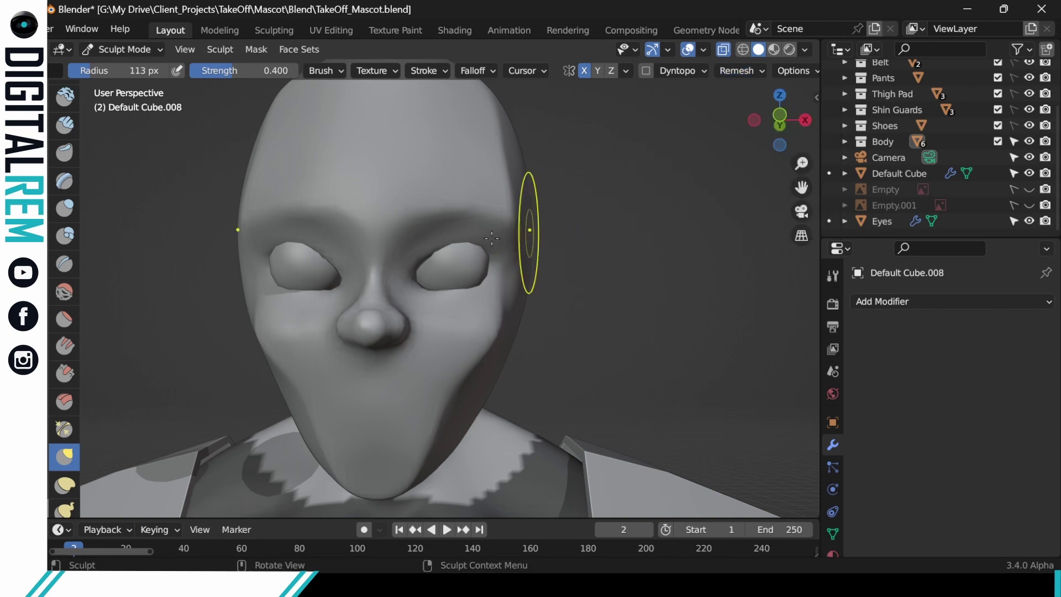
Step: Smooth out the upper eyelid edge and tuck in the lower outer eye corner with small Grab strokes
left_click(457, 242)
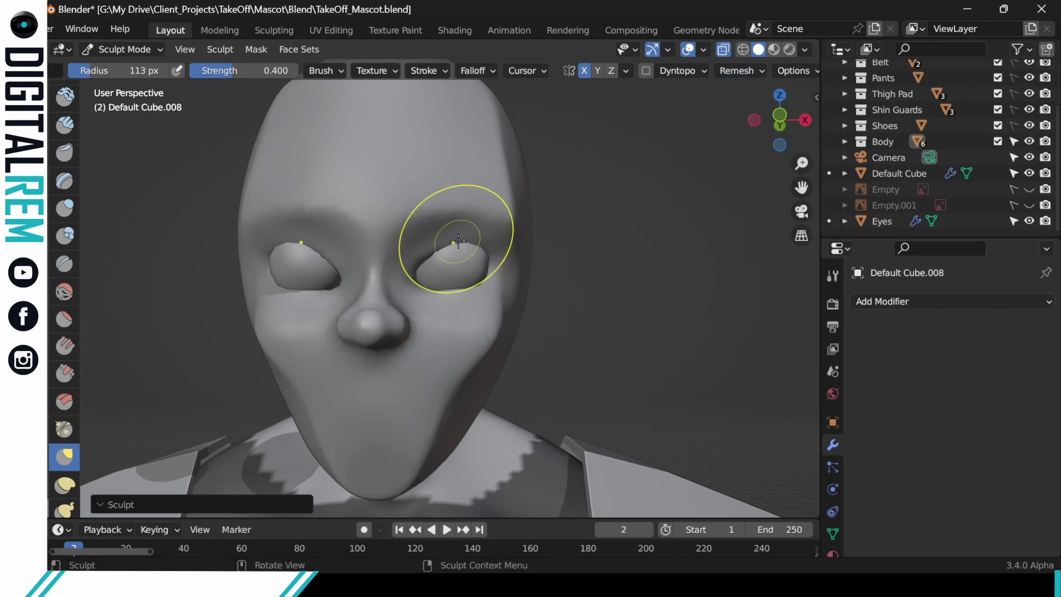
left_click_drag(455, 243, 454, 243)
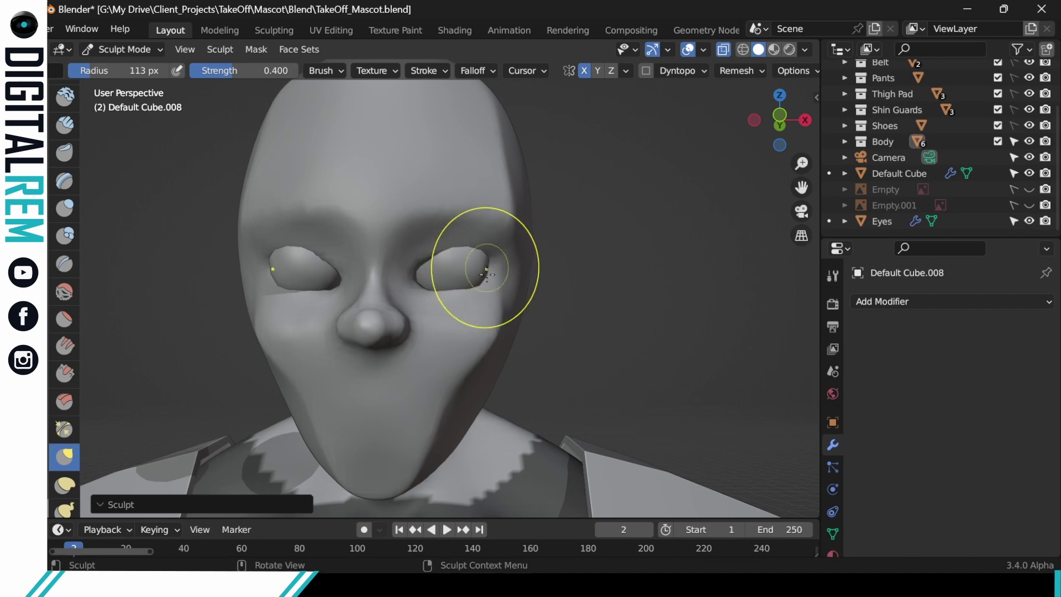
mouse_move(486, 278)
left_mouse_down()
mouse_move(492, 252)
mouse_move(478, 282)
left_mouse_up()
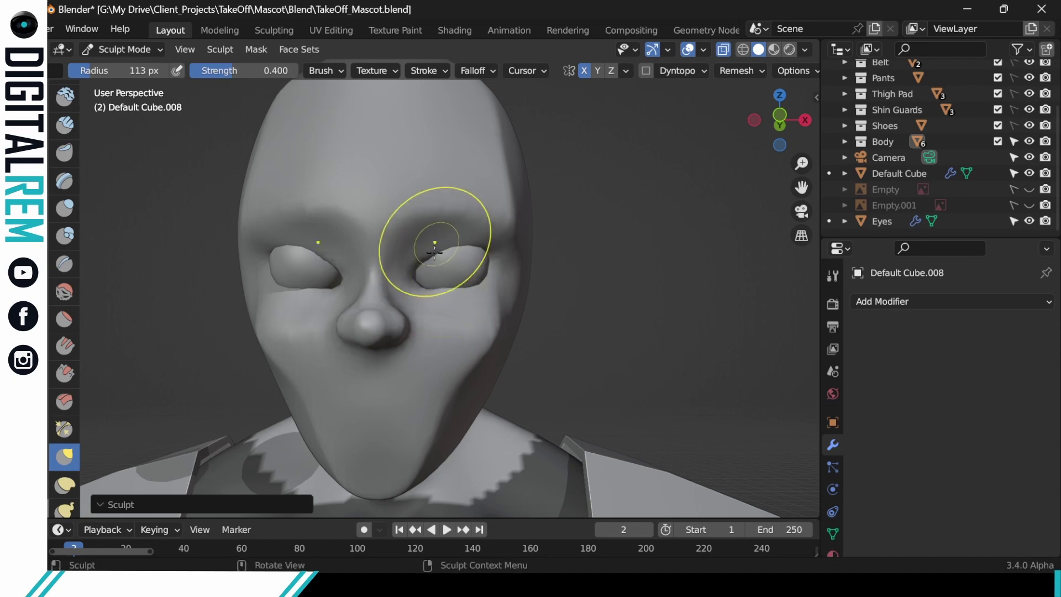
Step: Set the Grab brush to 71 px radius and 0.458 strength, and refine the inner corner, lower eyelid, outer edge and upper eyelid
middle_click_drag(426, 287, 426, 277)
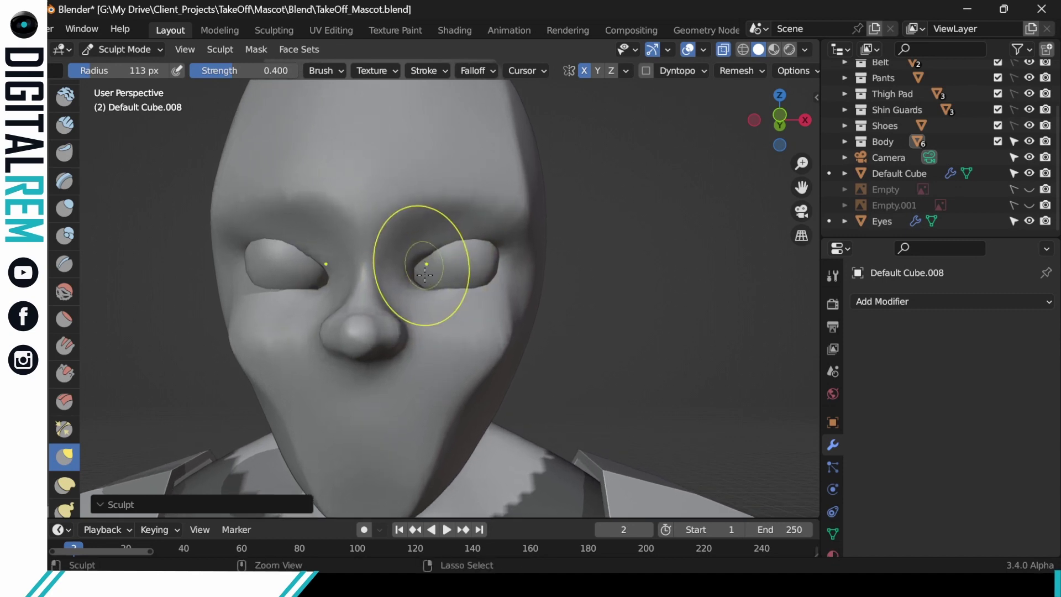
left_click_drag(426, 276, 425, 282)
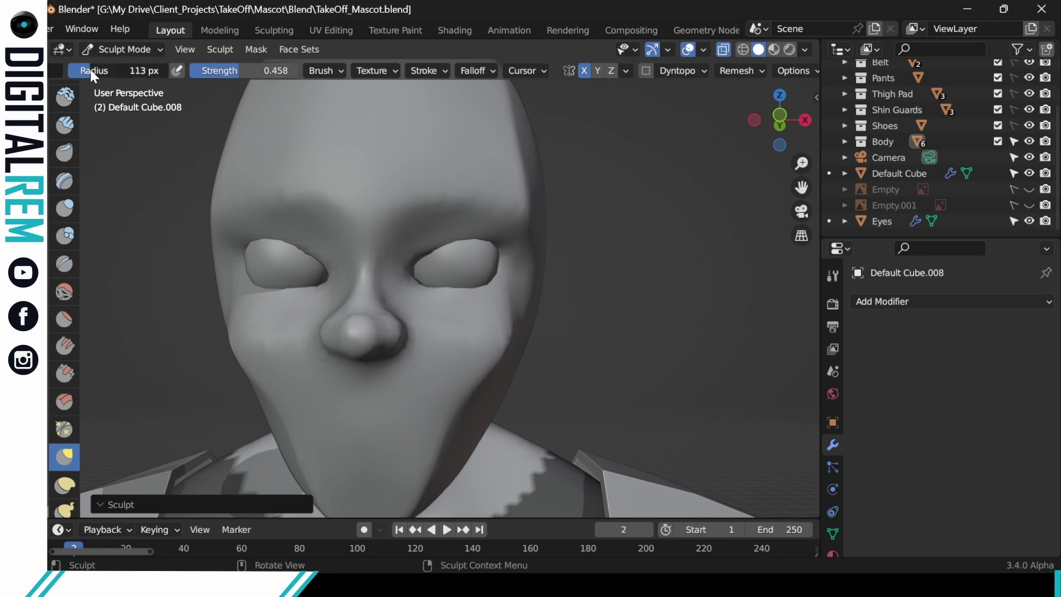
left_click_drag(427, 293, 427, 286)
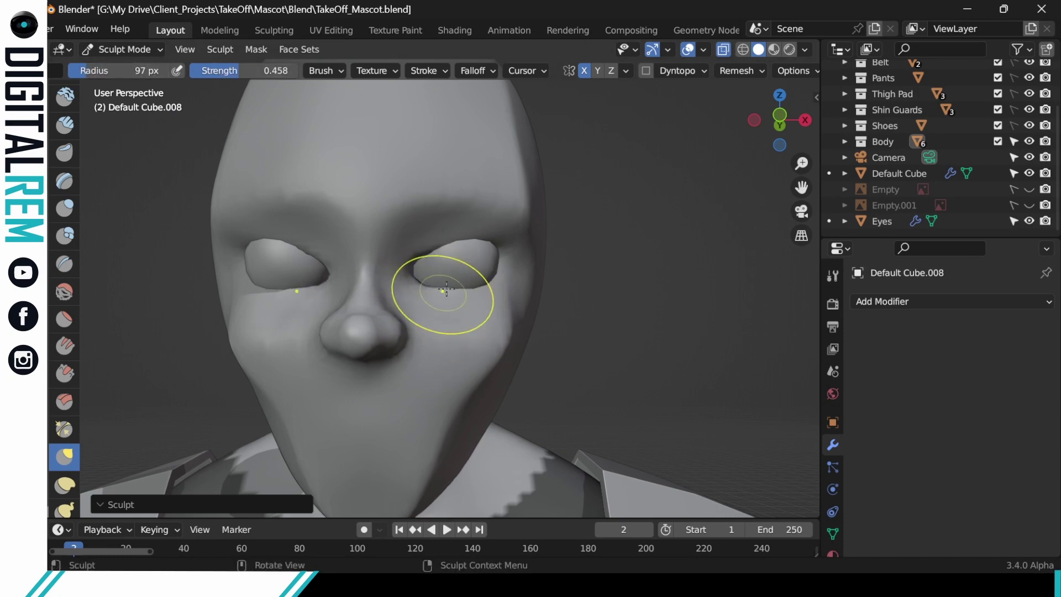
left_click_drag(86, 75, 76, 69)
left_click_drag(446, 295, 481, 289)
left_click_drag(482, 290, 497, 275)
mouse_move(498, 276)
left_mouse_down()
mouse_move(503, 242)
mouse_move(489, 237)
left_mouse_up()
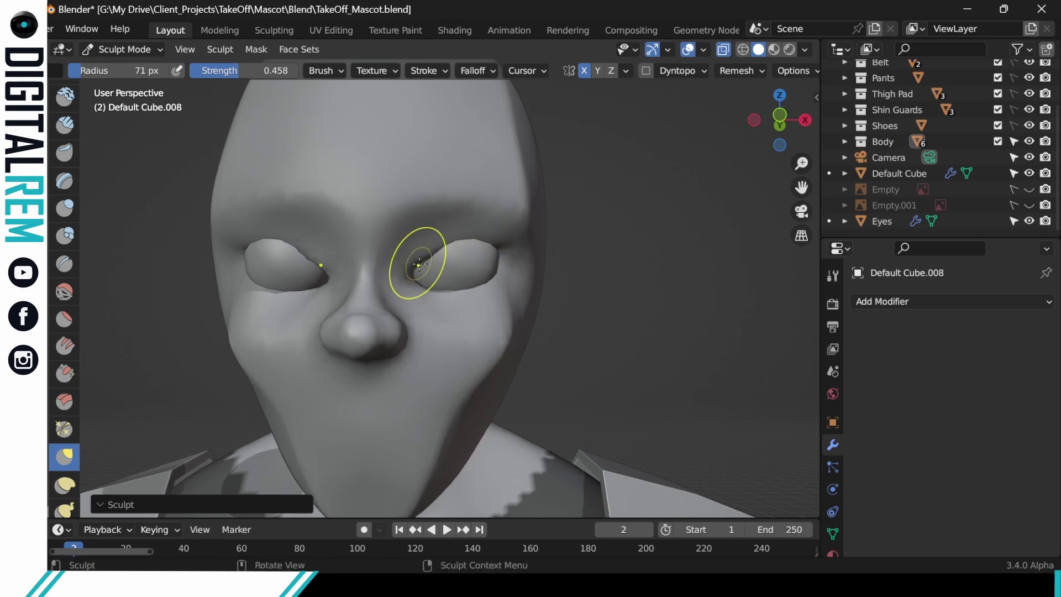
left_click_drag(432, 257, 448, 246)
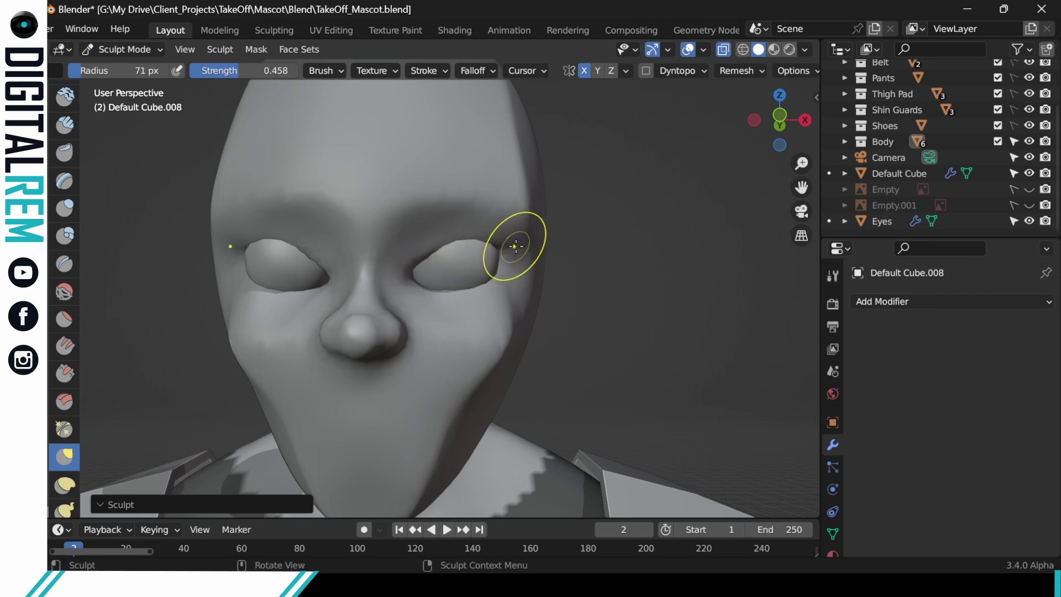
Step: Pull the inner end of the lower eyelid toward the nose, and reshape the outer eye corner against the eyeball in side view
mouse_move(531, 244)
middle_mouse_down()
mouse_move(466, 245)
mouse_move(517, 217)
mouse_move(497, 255)
middle_mouse_up()
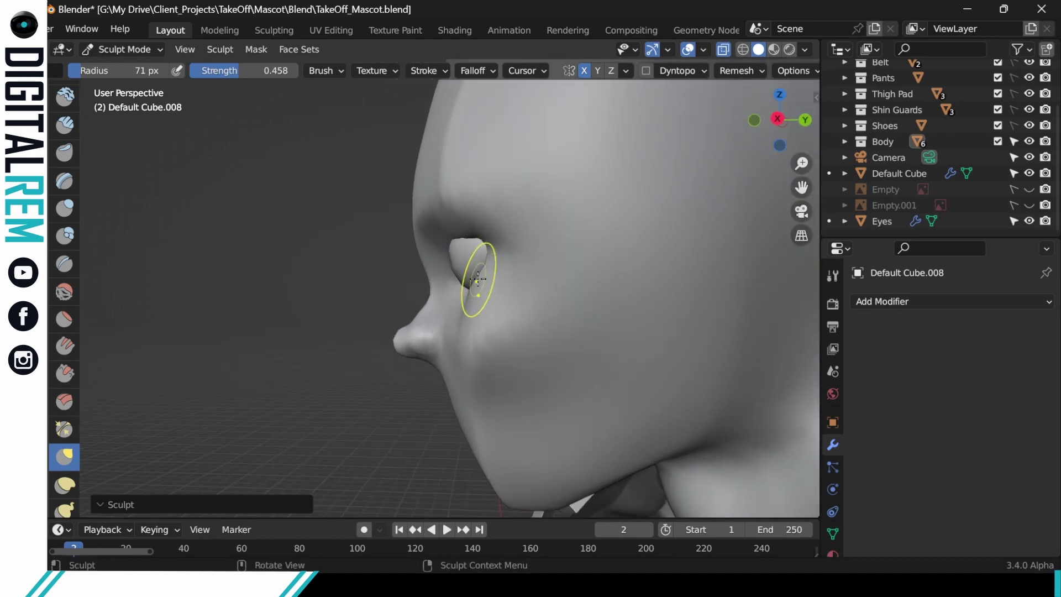
middle_click_drag(467, 295, 469, 293)
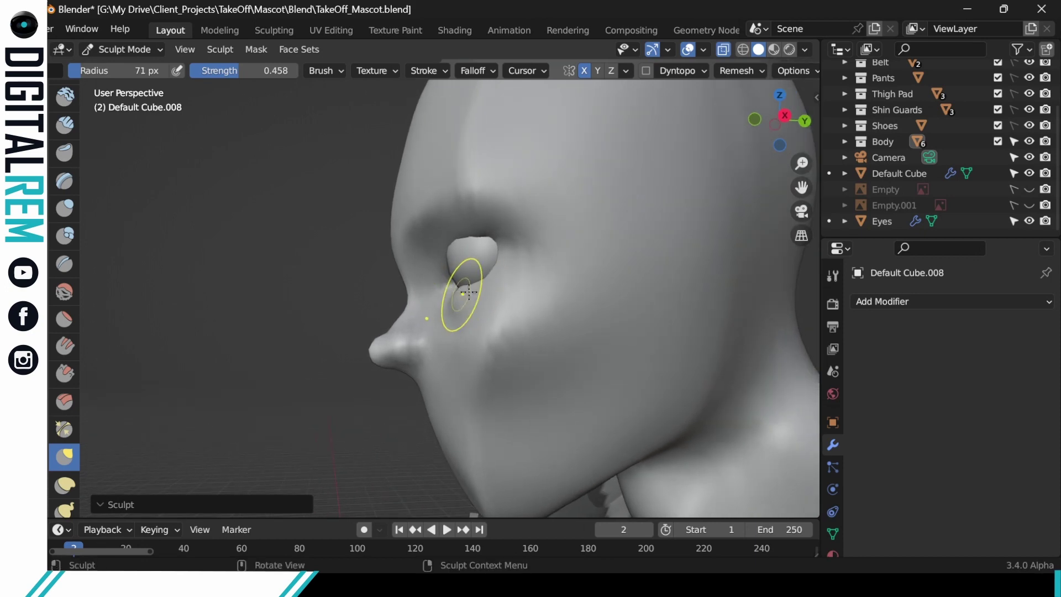
middle_click_drag(466, 299, 514, 301)
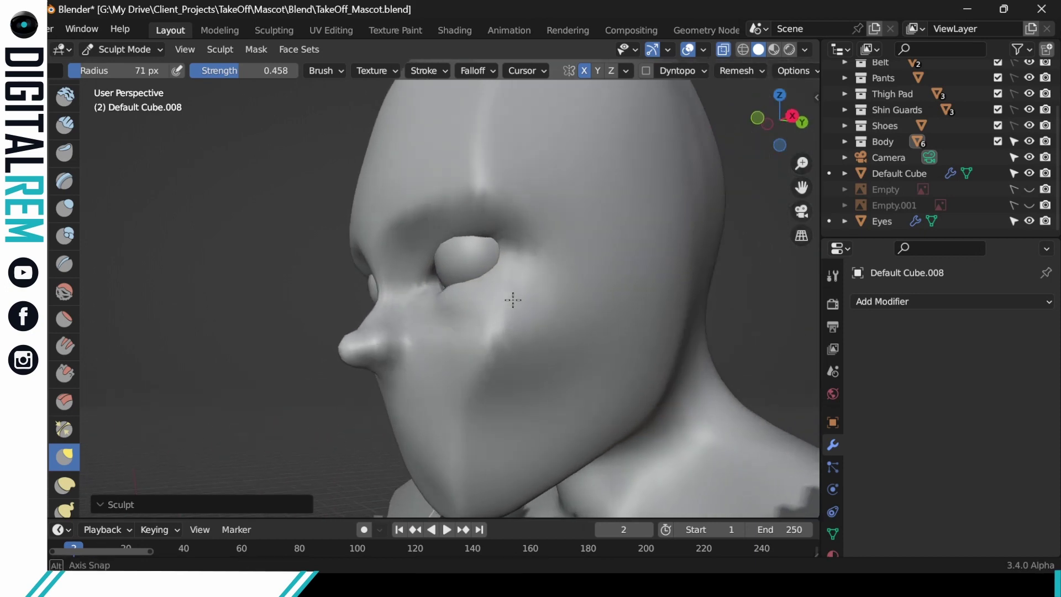
middle_click_drag(448, 292, 466, 288)
left_click_drag(444, 284, 436, 285)
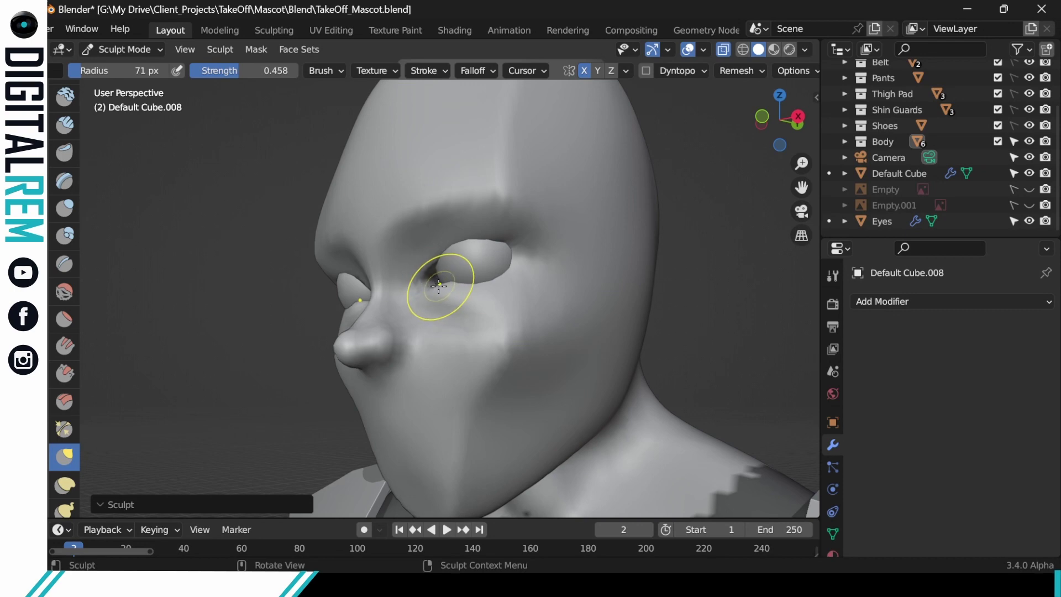
middle_click_drag(439, 283, 517, 288)
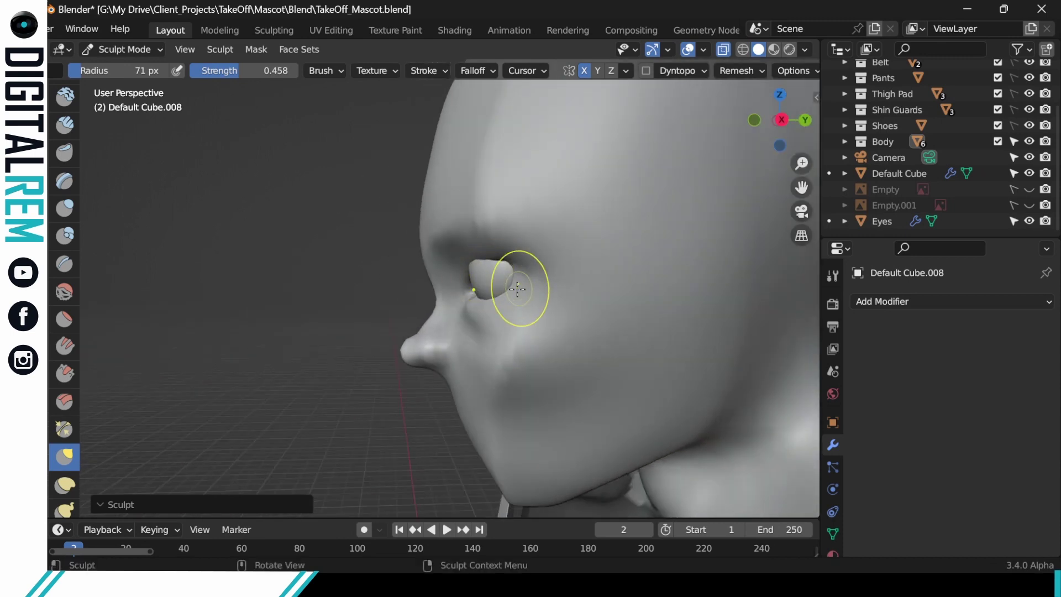
left_click_drag(517, 289, 515, 266)
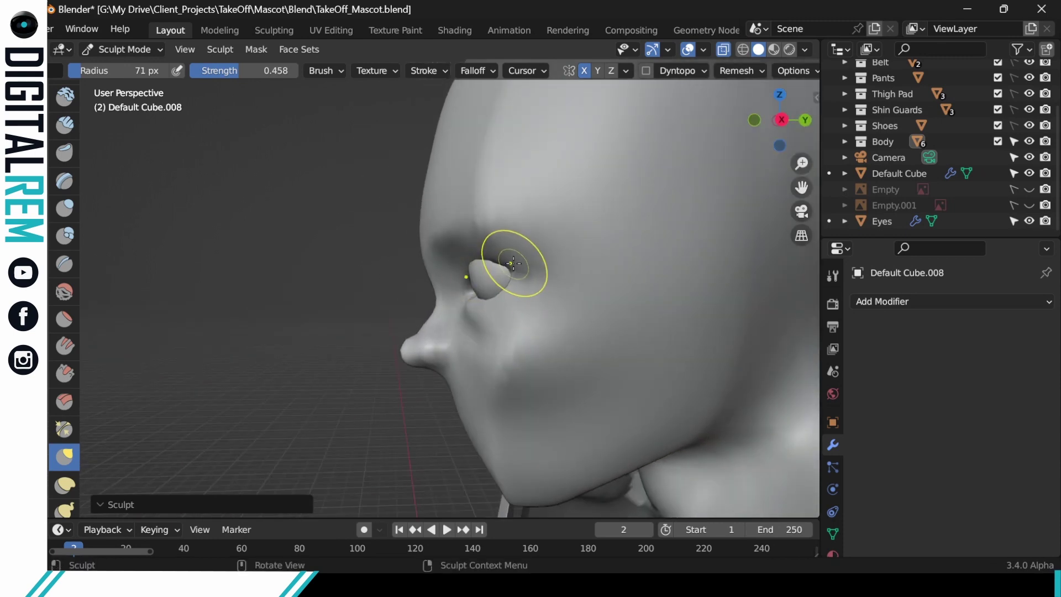
Step: Narrow the inner eye corner and the inner part of the upper eyelid with Grab strokes, and check the face from the front
middle_click_drag(514, 263, 452, 294)
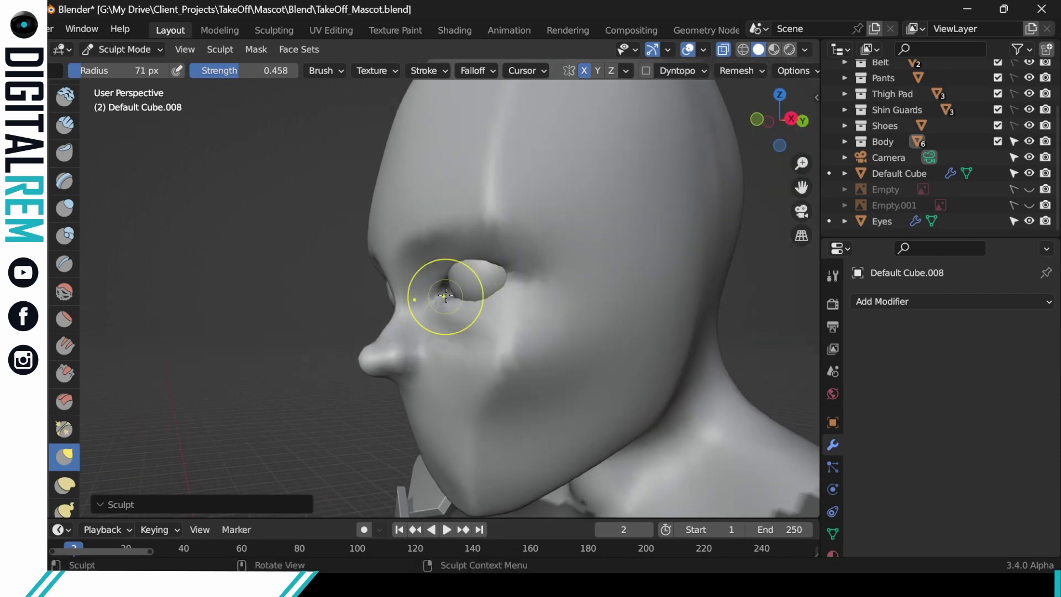
left_click_drag(449, 295, 447, 276)
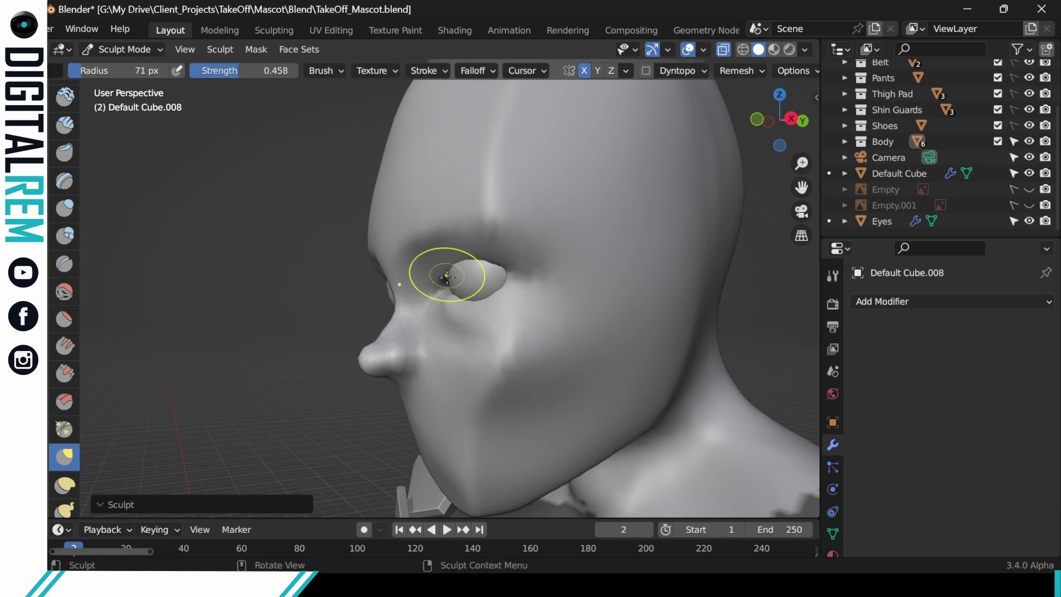
middle_click_drag(447, 276, 510, 255)
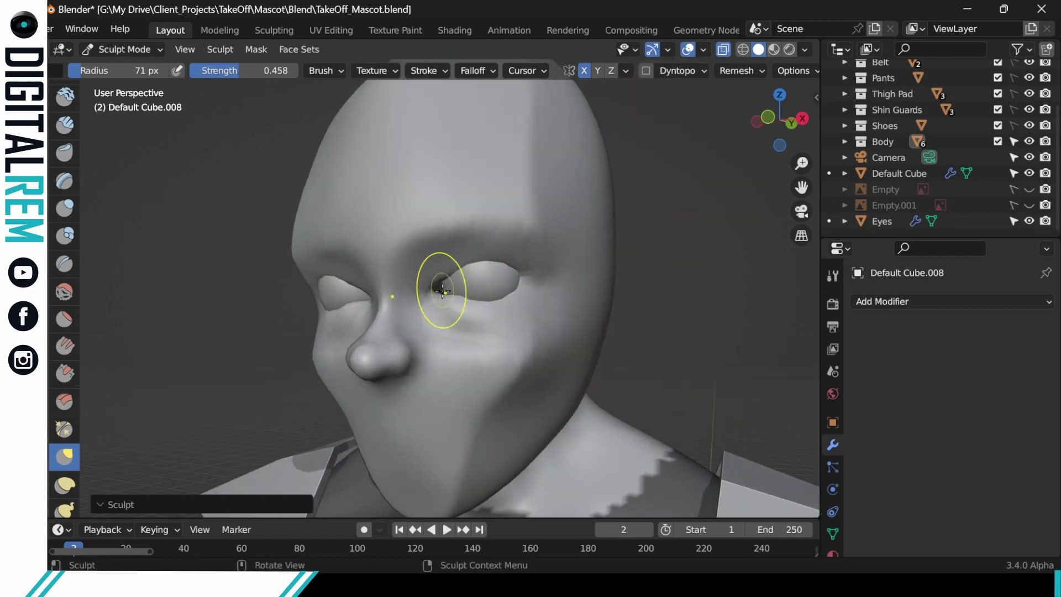
left_click_drag(455, 298, 463, 271)
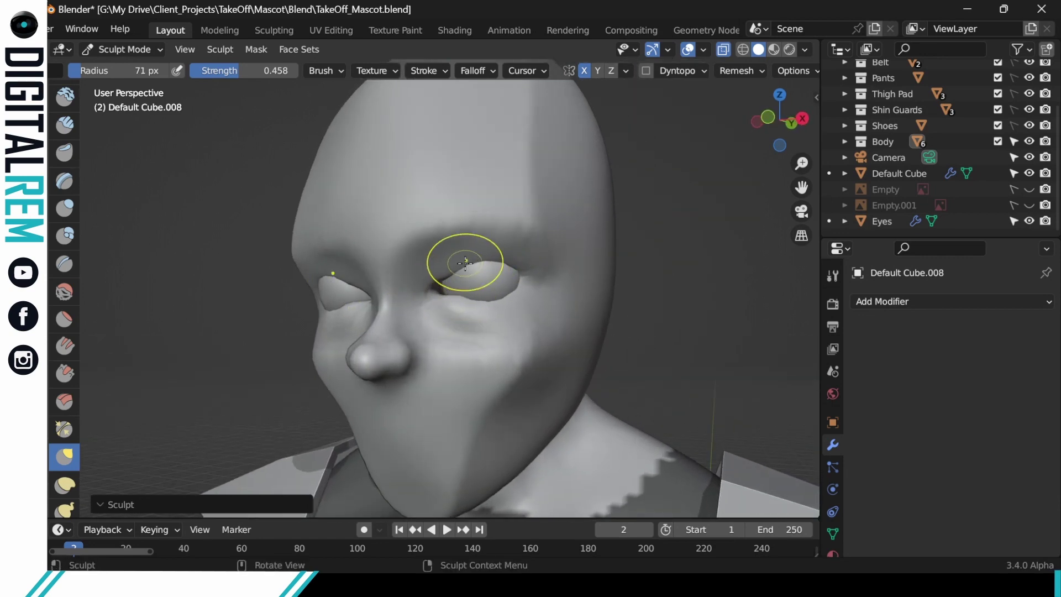
middle_click_drag(472, 249, 529, 275)
scroll(525, 304, "down", 5)
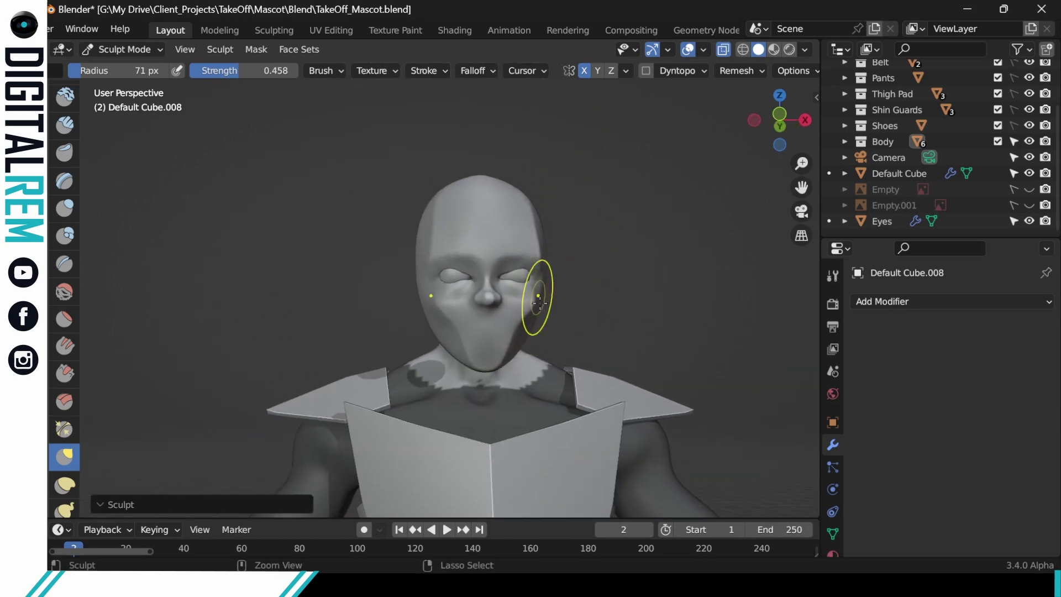
scroll(567, 277, "up", 2)
scroll(560, 248, "down", 2)
scroll(559, 266, "up", 3)
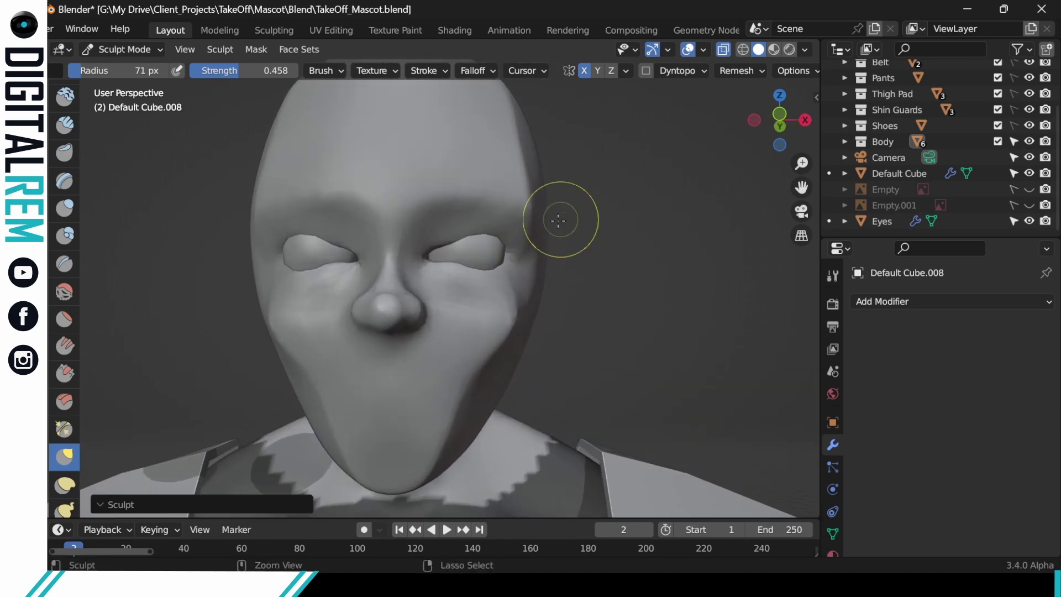
Step: Tuck the lower outer eye corner toward the eyeball with a Grab stroke in side view
scroll(559, 218, "down", 1)
middle_click_drag(509, 287, 521, 259)
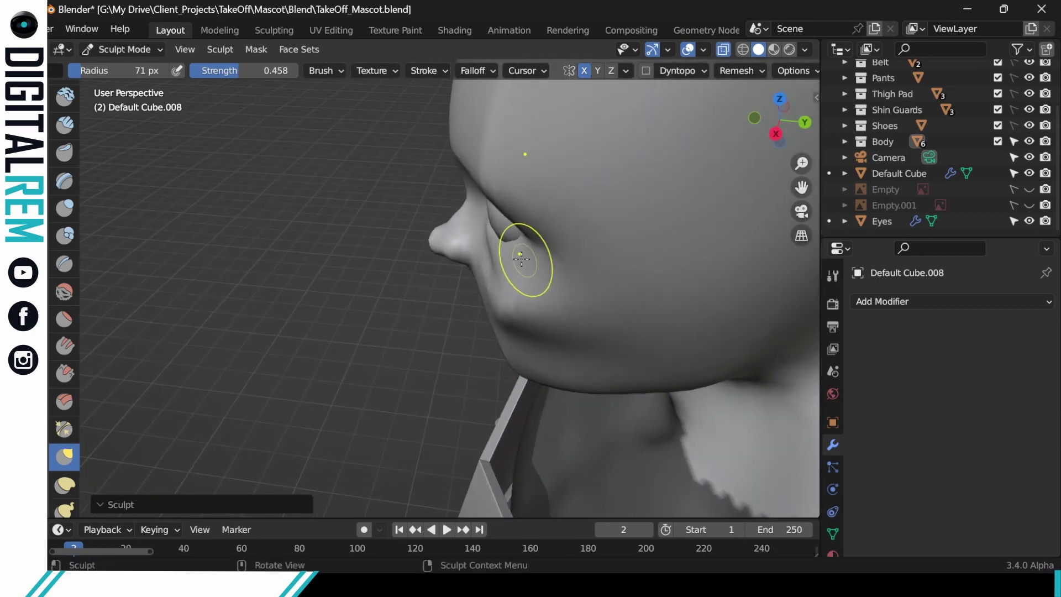
left_click_drag(506, 249, 496, 244)
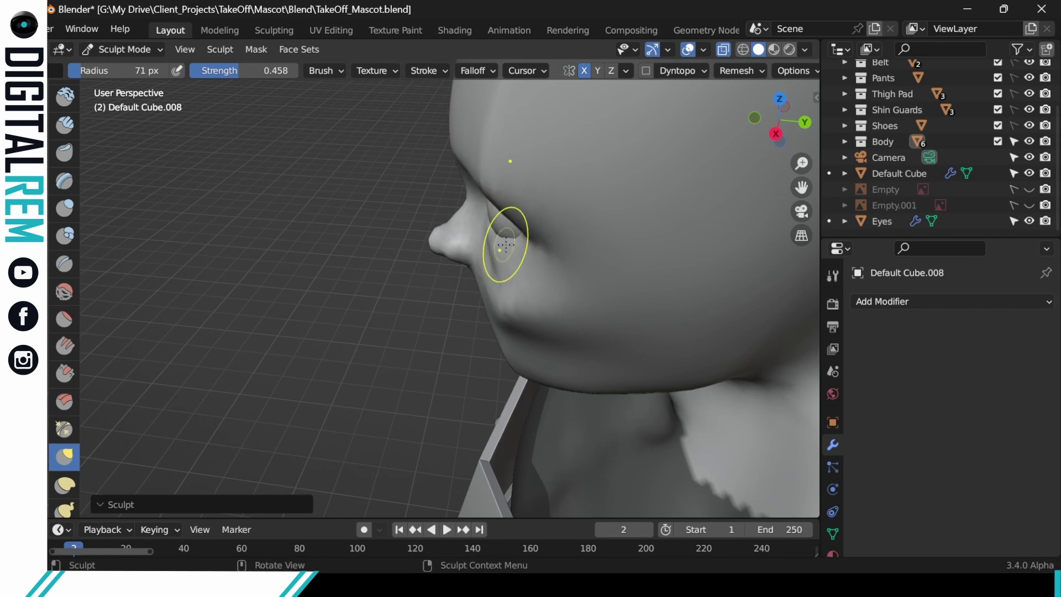
mouse_move(530, 232)
middle_mouse_down()
mouse_move(545, 252)
mouse_move(630, 249)
mouse_move(526, 225)
middle_mouse_up()
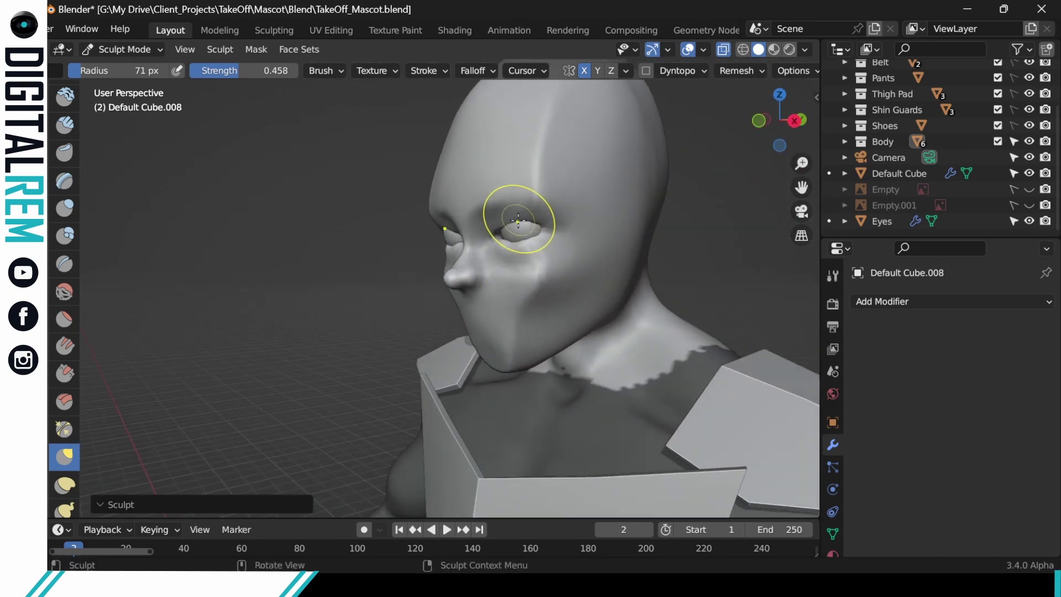
middle_click_drag(519, 216, 550, 202)
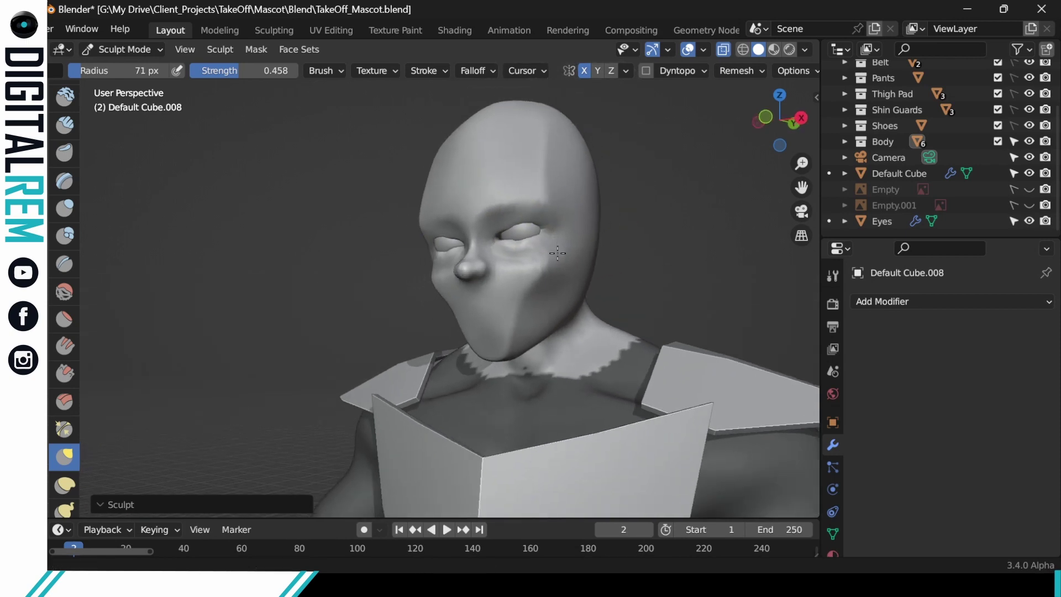
Step: Pull the inner part of the upper eyelid toward the nose with small Grab strokes in three-quarter view
scroll(549, 213, "up", 3)
middle_click_drag(547, 238, 537, 337, "shift")
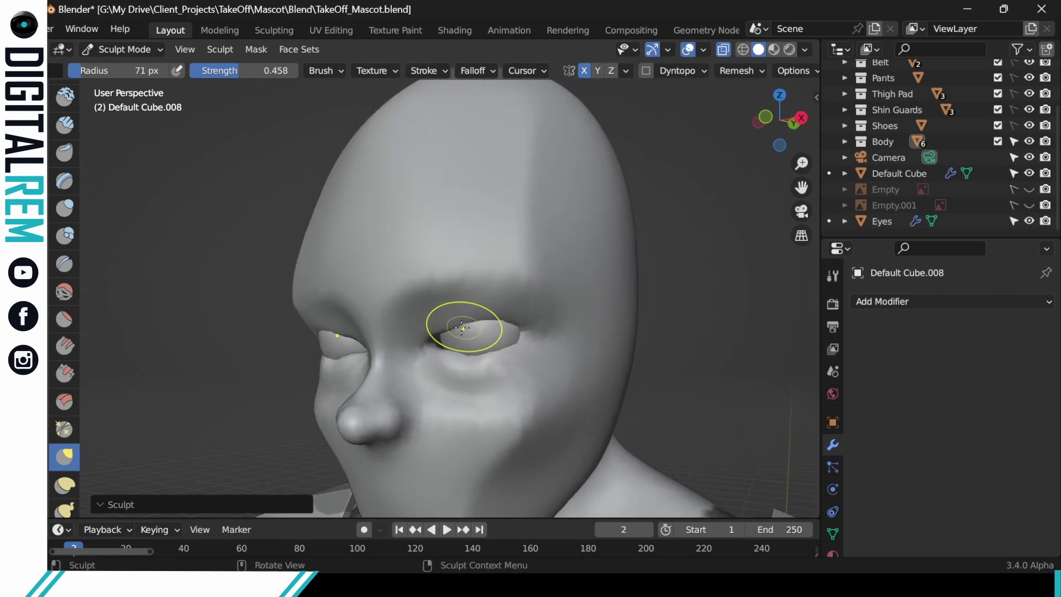
left_click_drag(462, 326, 456, 323)
left_click_drag(455, 322, 451, 325)
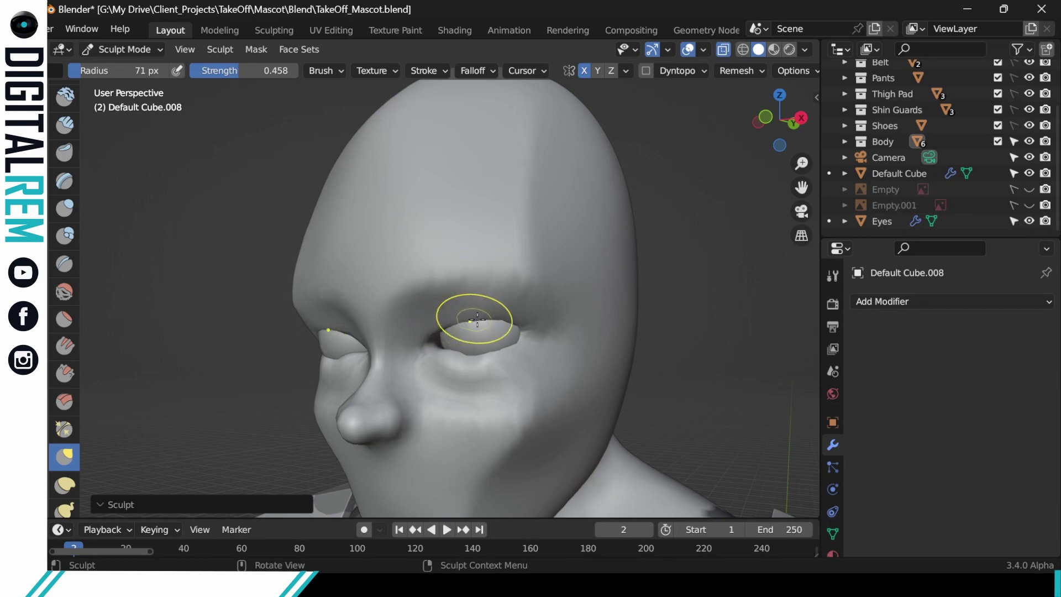
middle_click_drag(485, 316, 509, 329)
scroll(509, 329, "down", 2)
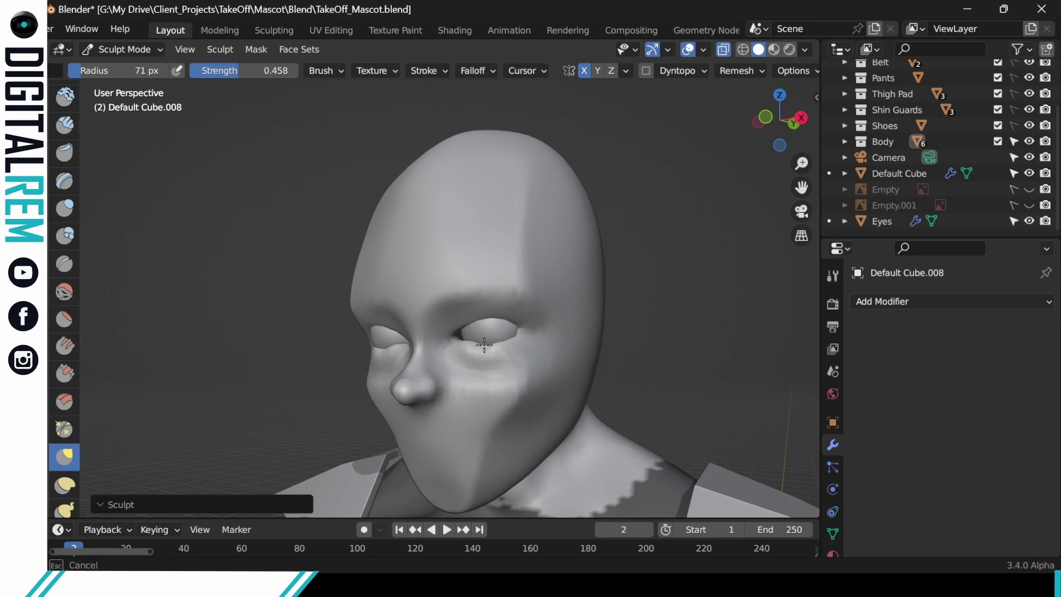
Step: Voxel-remesh the head at a voxel size of 0.5 with Fix Poles and Preserve Volume enabled
middle_click_drag(496, 342, 602, 322)
scroll(531, 326, "down", 4)
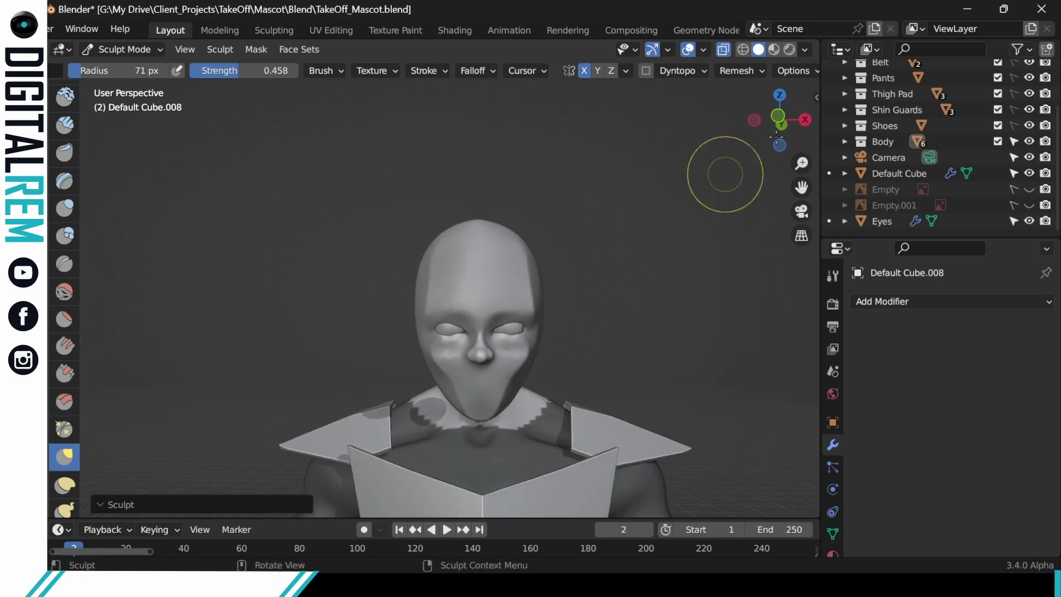
left_click(761, 70)
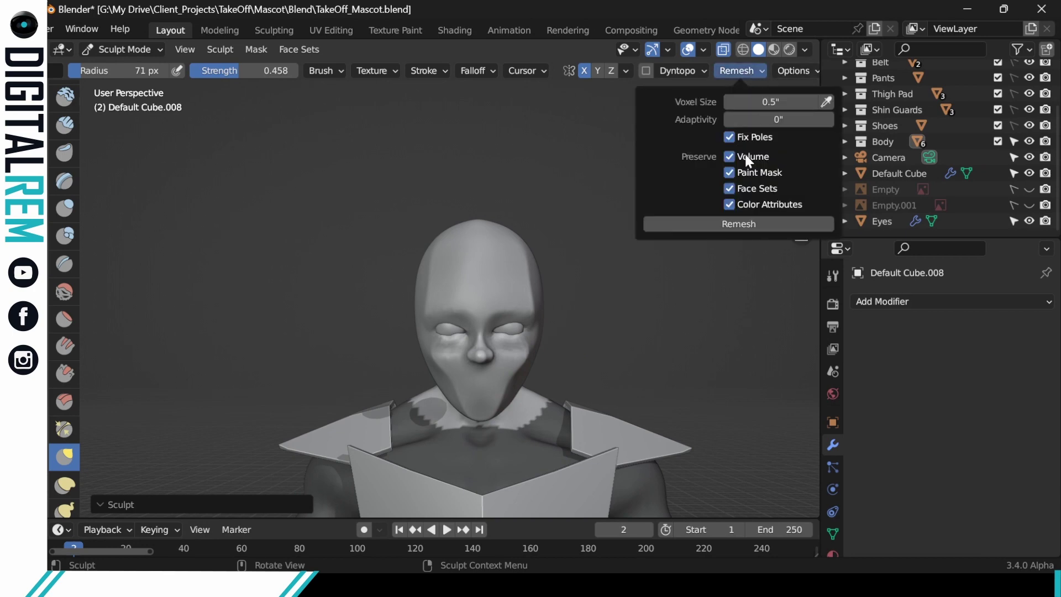
left_click(733, 223)
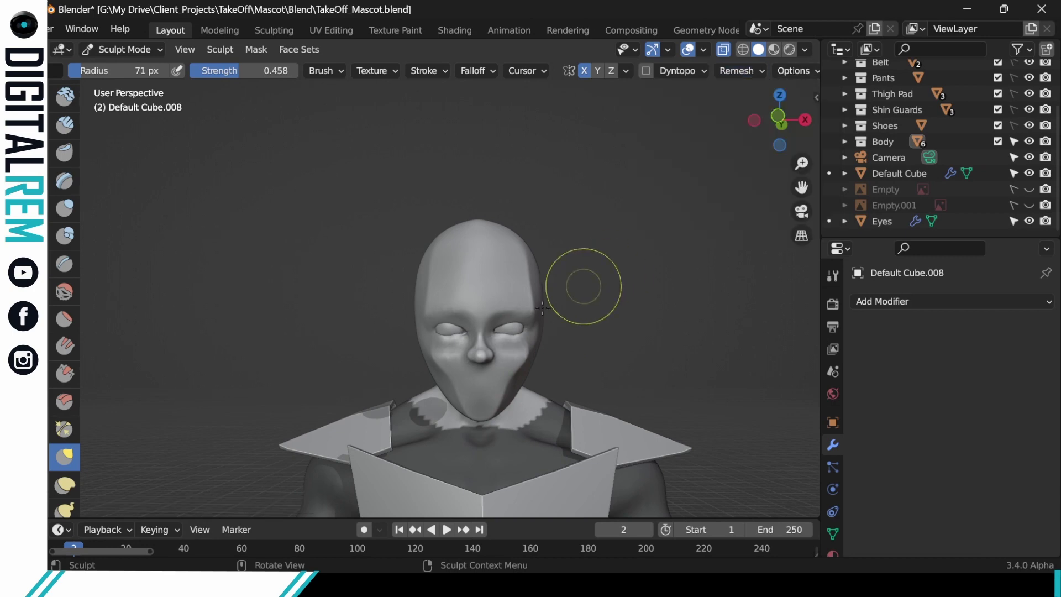
Step: Lift the outer part of the upper eyelid with the Grab brush, undo the last stroke, and check the face from the front
mouse_move(580, 285)
middle_mouse_down()
mouse_move(490, 285)
mouse_move(533, 317)
mouse_move(531, 242)
mouse_move(439, 293)
middle_mouse_up()
mouse_move(485, 357)
left_mouse_down()
mouse_move(495, 355)
mouse_move(480, 332)
left_mouse_up()
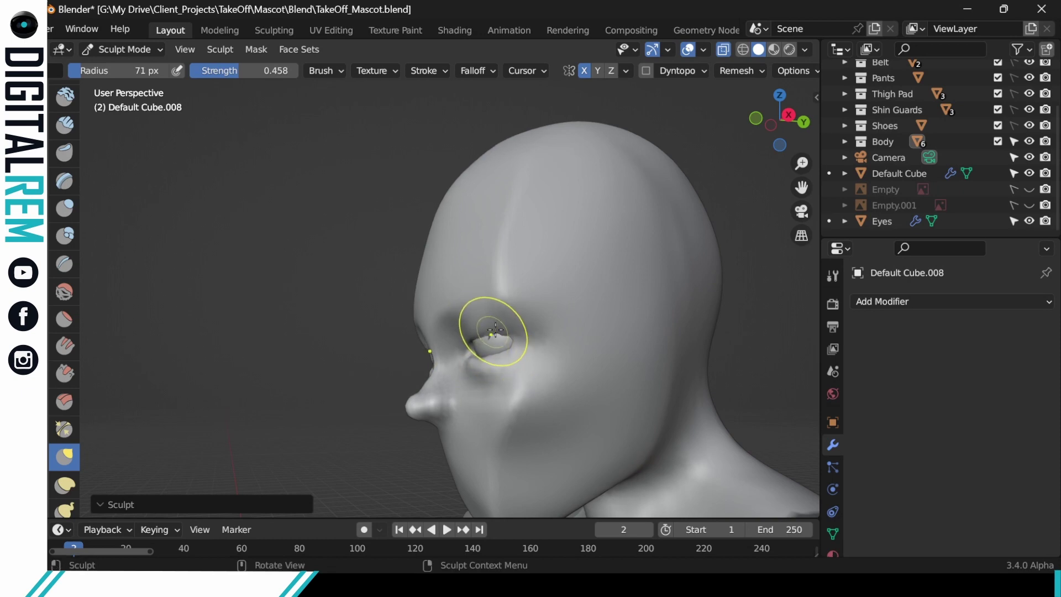
key("ctrl+z")
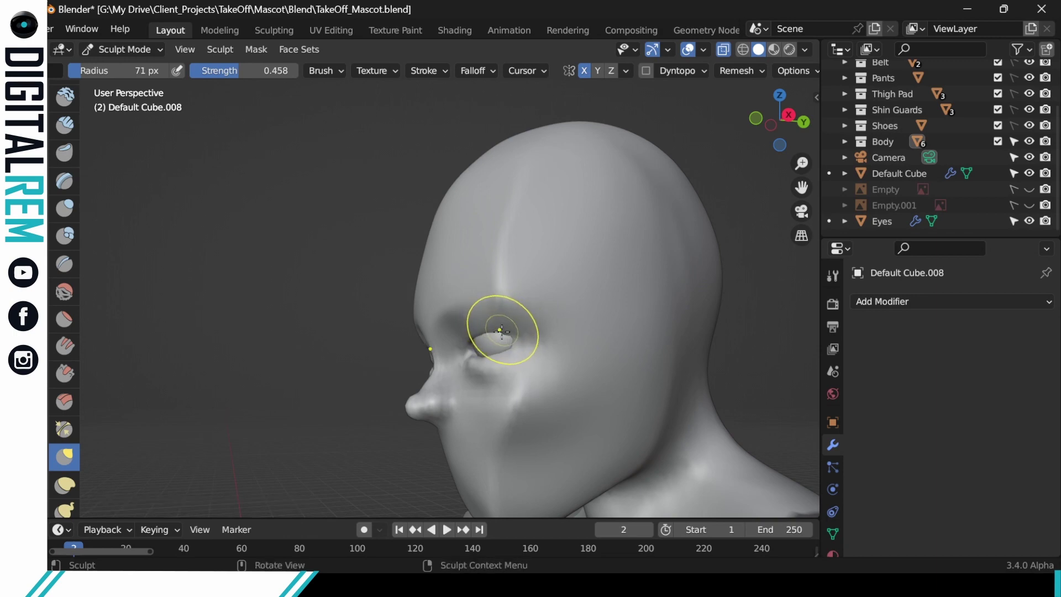
mouse_move(494, 327)
middle_mouse_down()
mouse_move(526, 360)
mouse_move(528, 379)
middle_mouse_up()
middle_click_drag(528, 379, 559, 481)
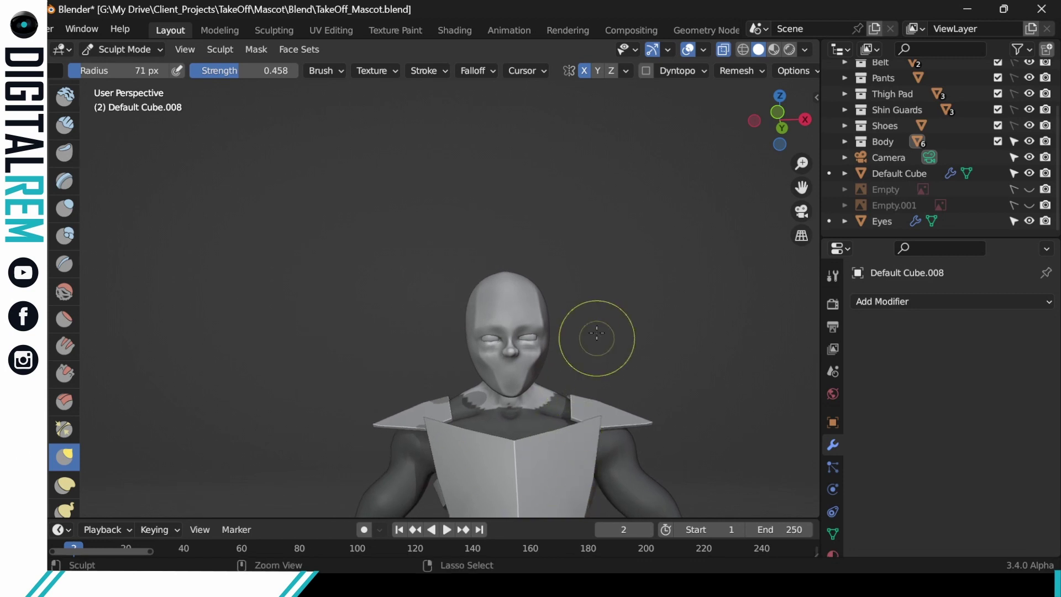
mouse_move(597, 338)
middle_mouse_down("ctrl")
mouse_move(585, 311)
mouse_move(594, 336)
mouse_move(597, 225)
middle_mouse_up("ctrl")
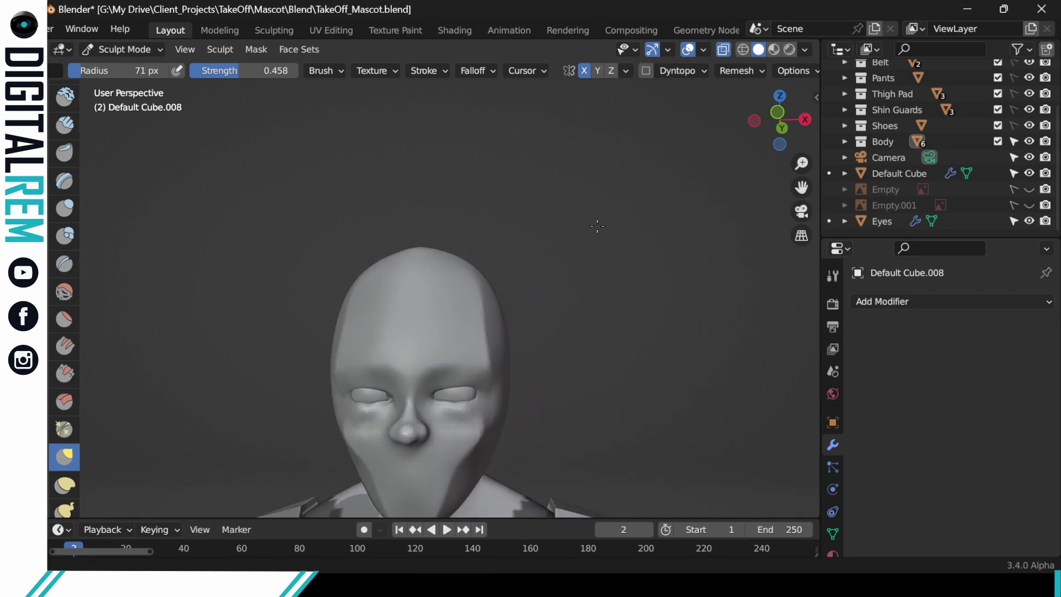
mouse_move(529, 327)
middle_mouse_down("shift")
mouse_move(594, 273)
mouse_move(533, 300)
middle_mouse_up("shift")
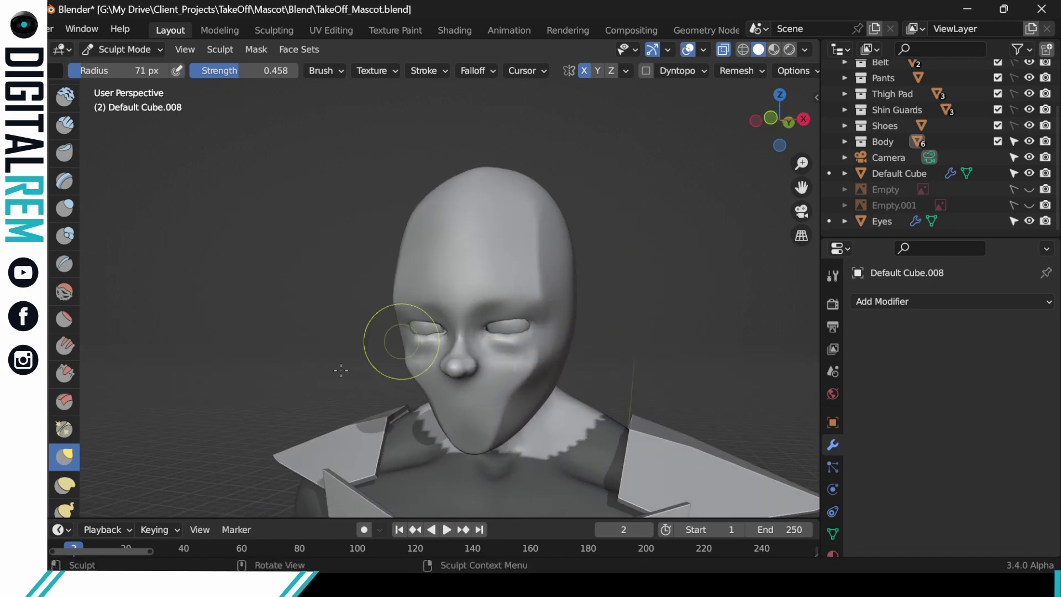
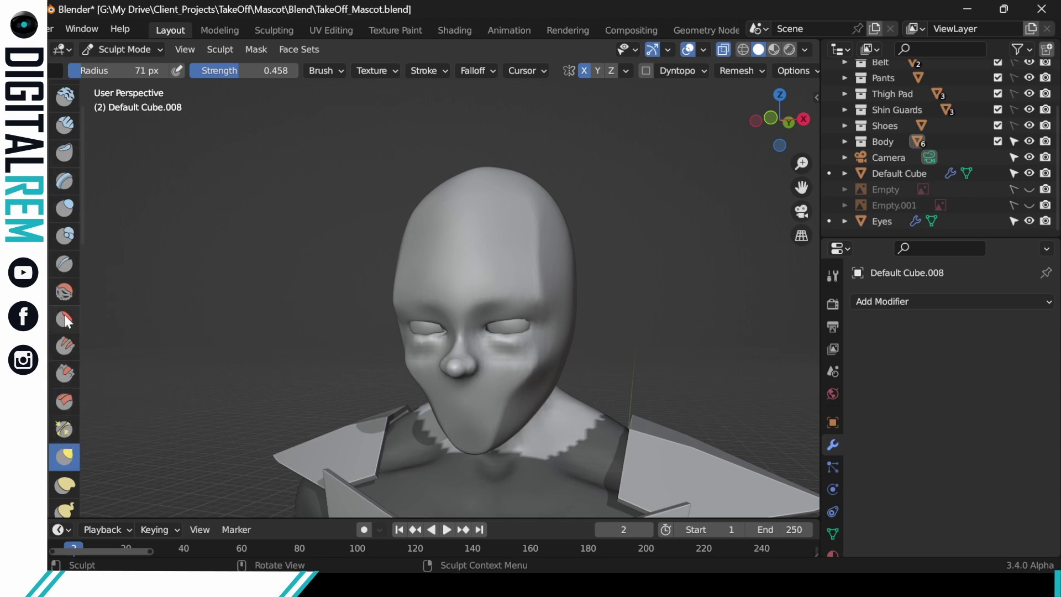
Step: Soften the lower eyelid, upper eyelid and outer eye corner with the Smooth brush at 51 px radius and 0.189 strength
left_click(65, 293)
left_click_drag(518, 357, 517, 347)
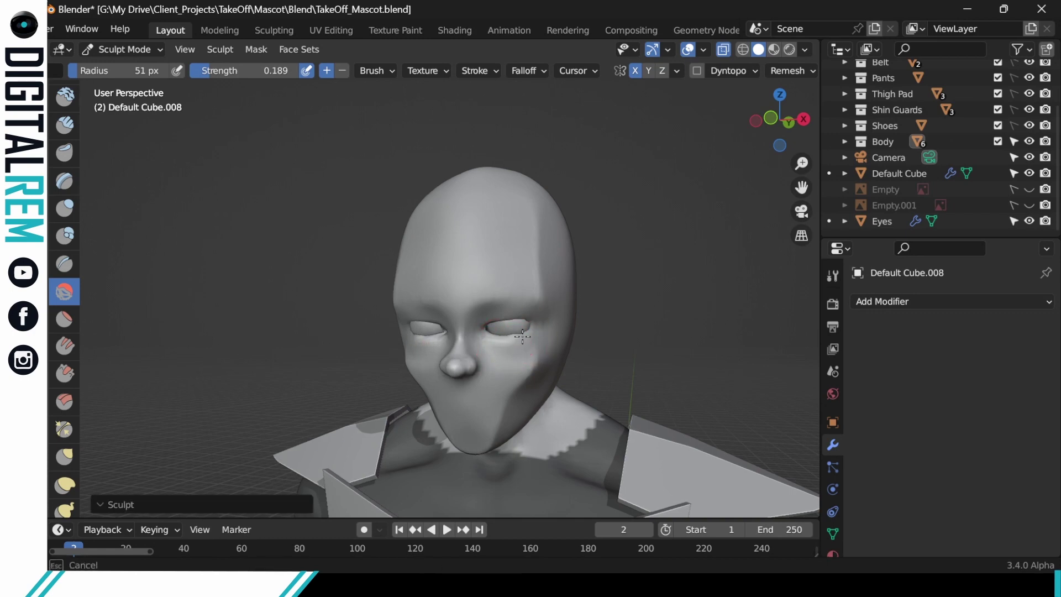
mouse_move(538, 316)
middle_mouse_down()
mouse_move(602, 326)
mouse_move(486, 331)
middle_mouse_up()
left_click_drag(486, 331, 517, 303)
middle_click_drag(516, 303, 525, 320)
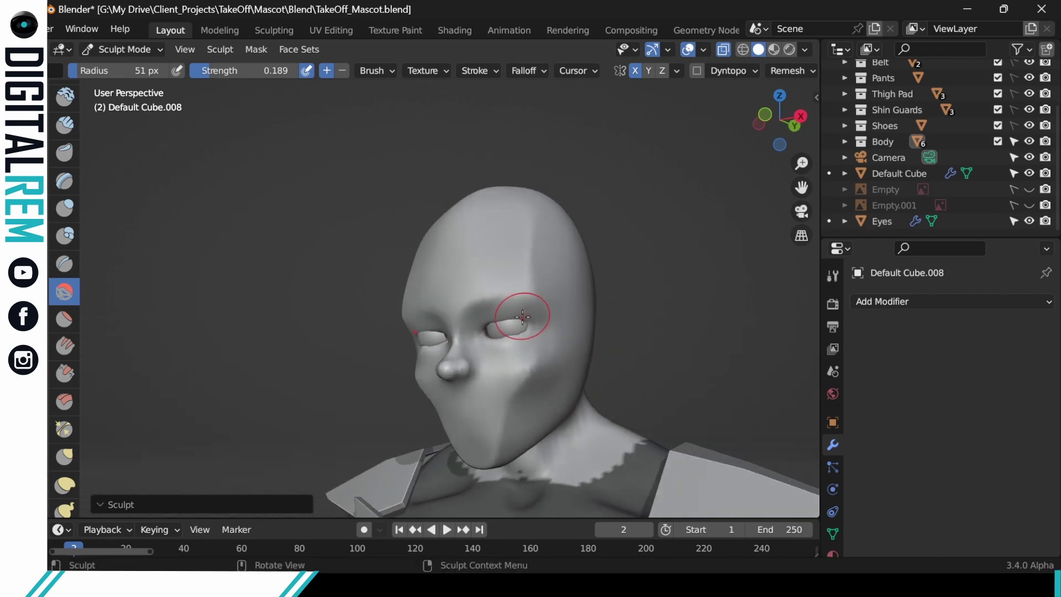
left_click_drag(525, 319, 525, 310)
mouse_move(538, 307)
middle_mouse_down()
mouse_move(553, 314)
mouse_move(537, 313)
mouse_move(533, 278)
middle_mouse_up()
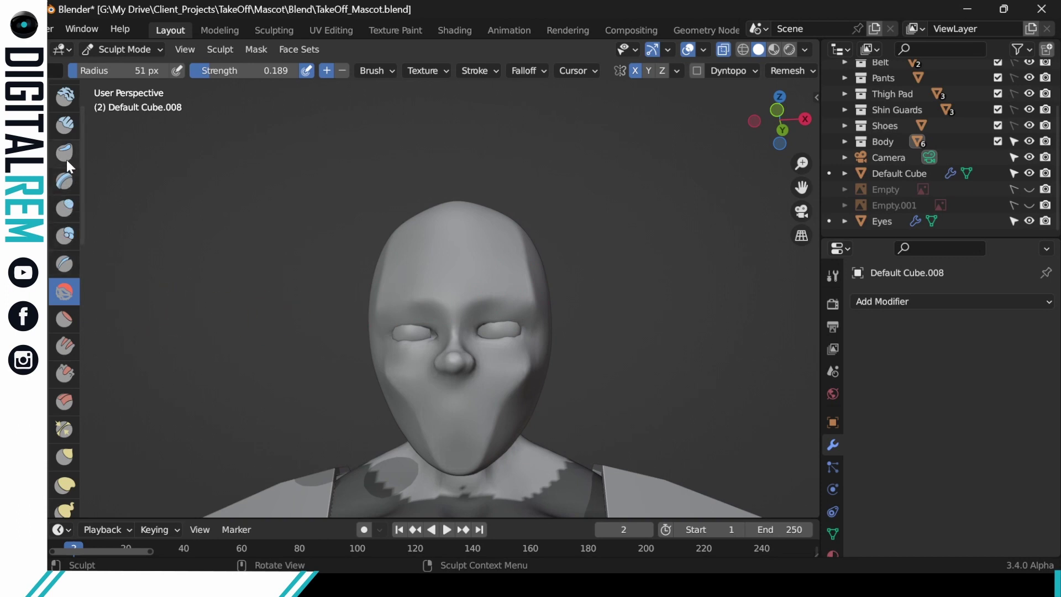
Step: Carve the crease between brow and upper eyelid using subtractive Clay Strips at 28 px radius and 0.600 strength
left_click(65, 134)
mouse_move(481, 319)
left_mouse_down("ctrl")
mouse_move(520, 304)
mouse_move(524, 314)
left_mouse_up("ctrl")
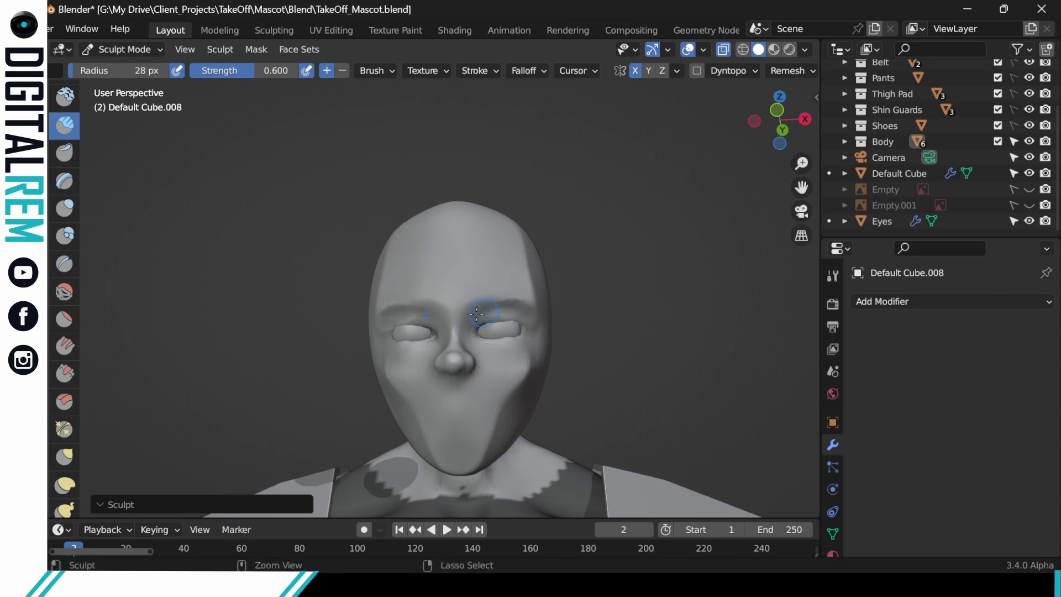
mouse_move(476, 314)
middle_mouse_down()
mouse_move(471, 343)
mouse_move(494, 318)
middle_mouse_up()
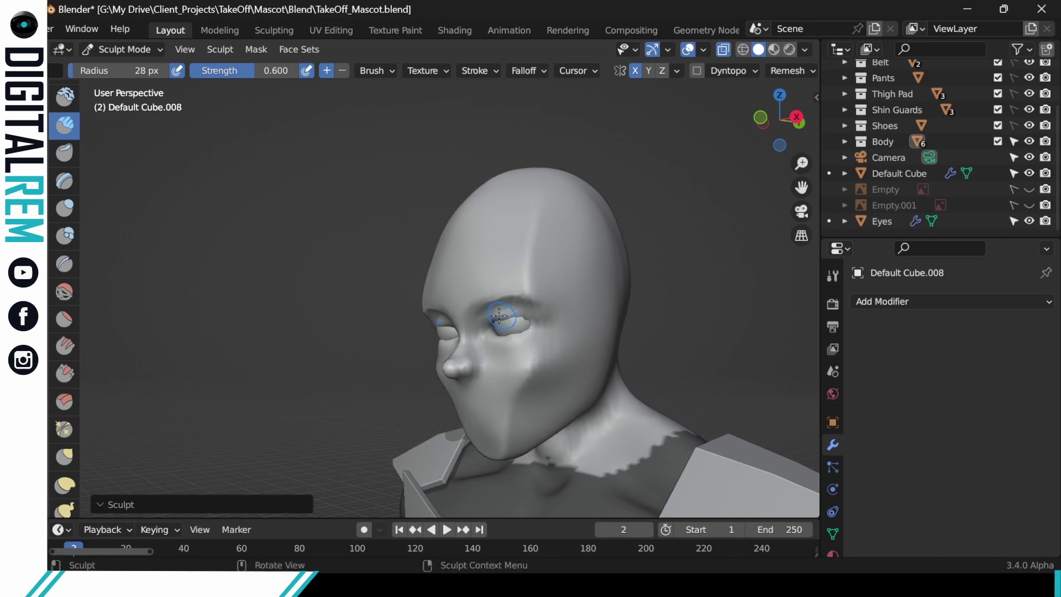
mouse_move(522, 315)
middle_mouse_down()
mouse_move(591, 300)
mouse_move(559, 314)
middle_mouse_up()
mouse_move(519, 318)
left_mouse_down("ctrl")
mouse_move(495, 310)
mouse_move(523, 297)
mouse_move(517, 311)
left_mouse_up("ctrl")
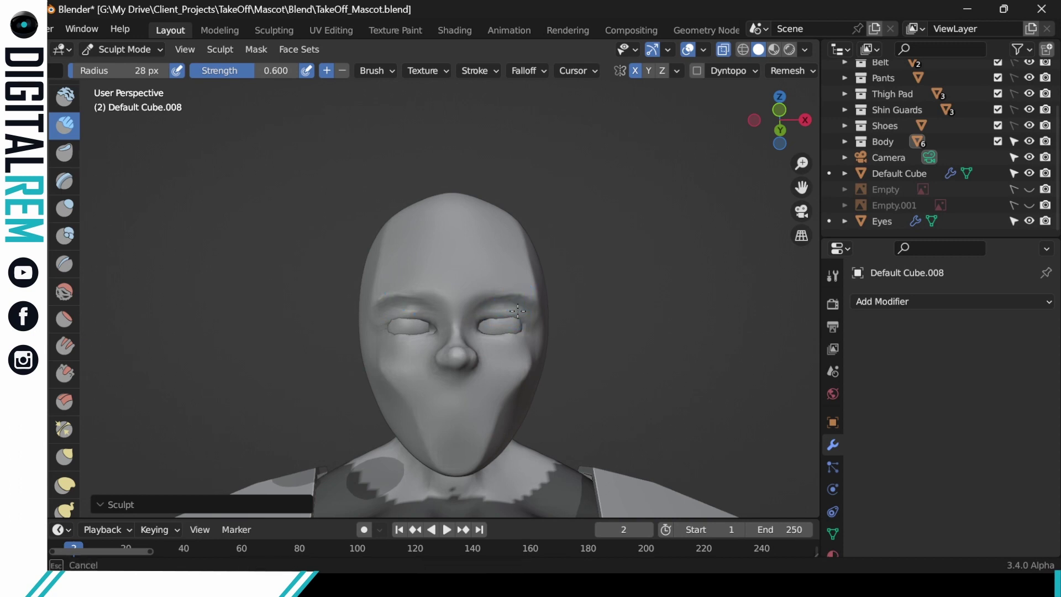
middle_click_drag(532, 306, 539, 326)
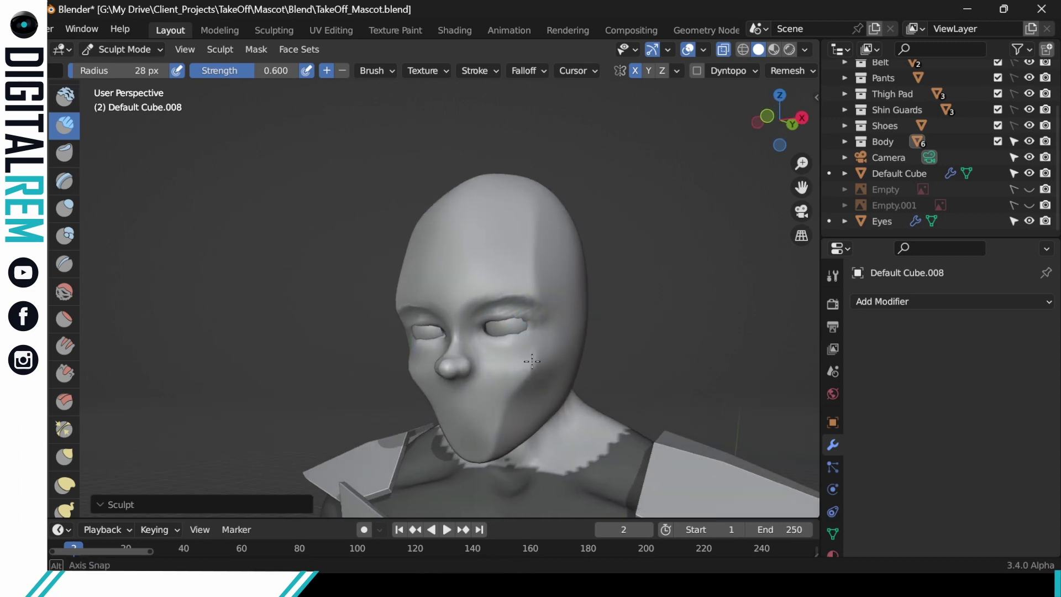
Step: Build up the lower eyelid from the outer to the inner corner with additive Clay Strips strokes
left_click_drag(523, 334, 492, 343)
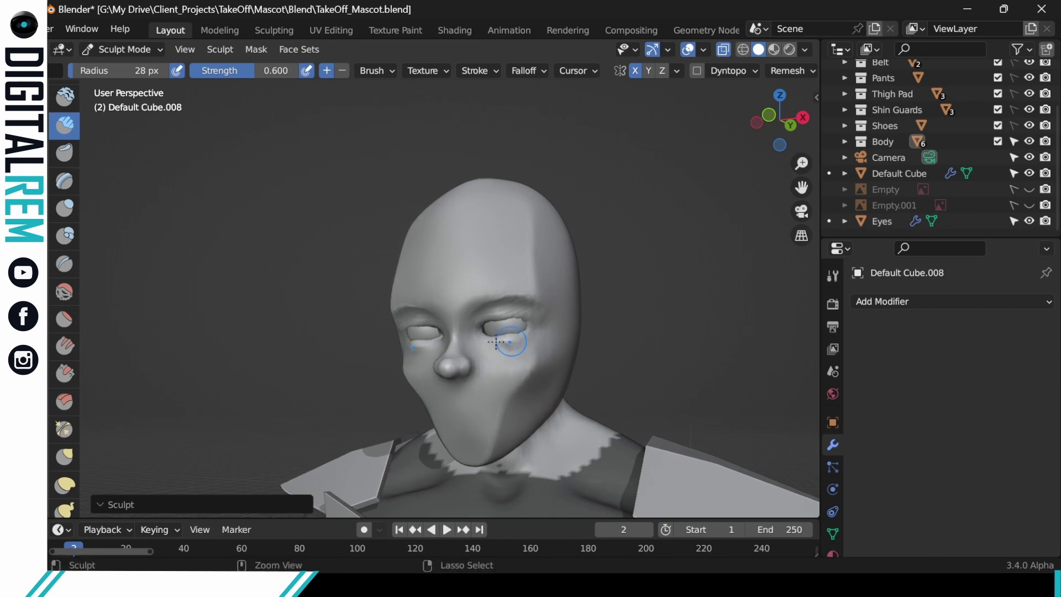
middle_click_drag(545, 337, 498, 343)
left_click_drag(489, 345, 490, 345)
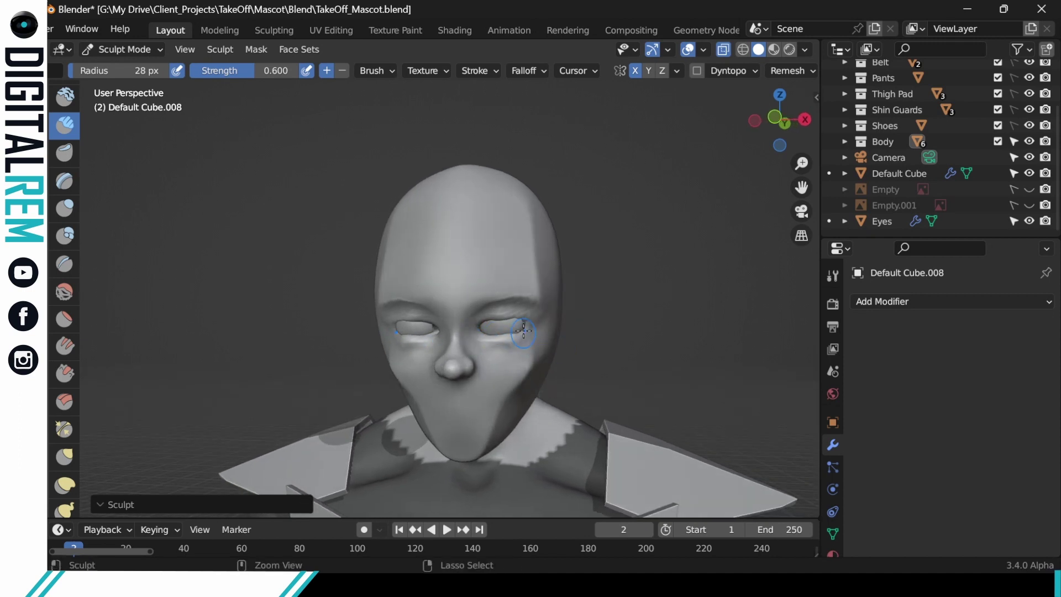
left_click_drag(533, 339, 475, 345)
Step: Add volume with Clay Strips at the outer eye corner, the inner end of the lower eyelid and the upper eyelid
middle_click_drag(545, 330, 541, 318)
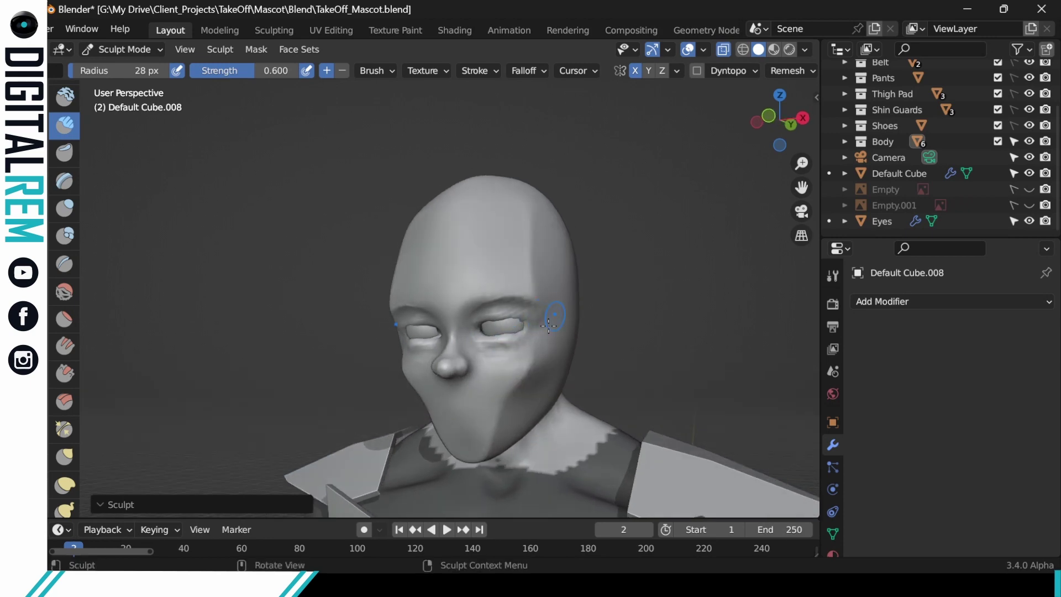
left_click_drag(541, 317, 541, 318)
middle_click_drag(540, 320, 474, 337)
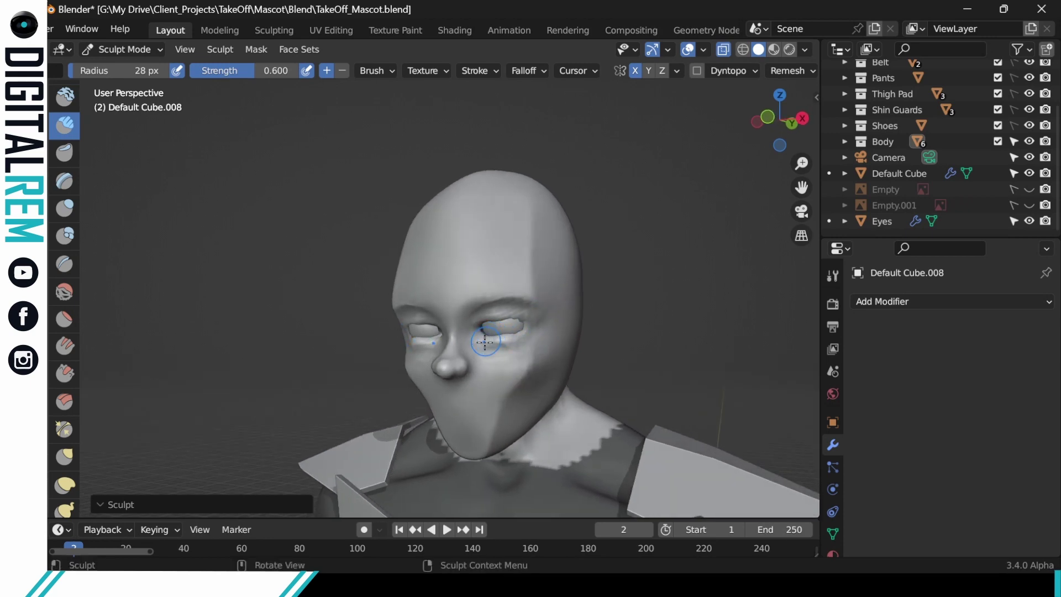
left_click_drag(474, 338, 477, 336)
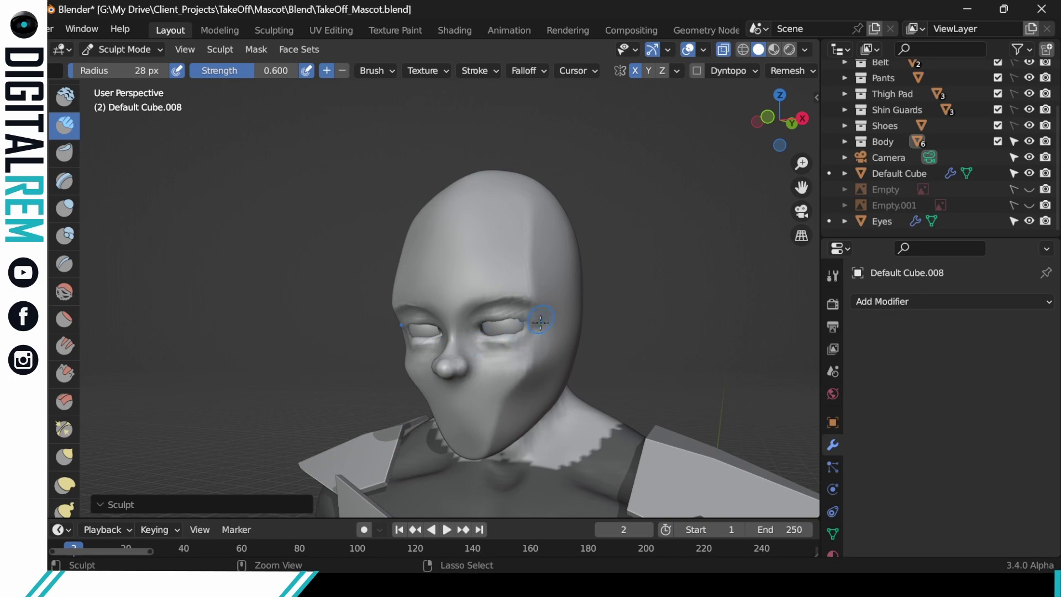
mouse_move(540, 322)
middle_mouse_down()
mouse_move(604, 308)
mouse_move(536, 327)
middle_mouse_up()
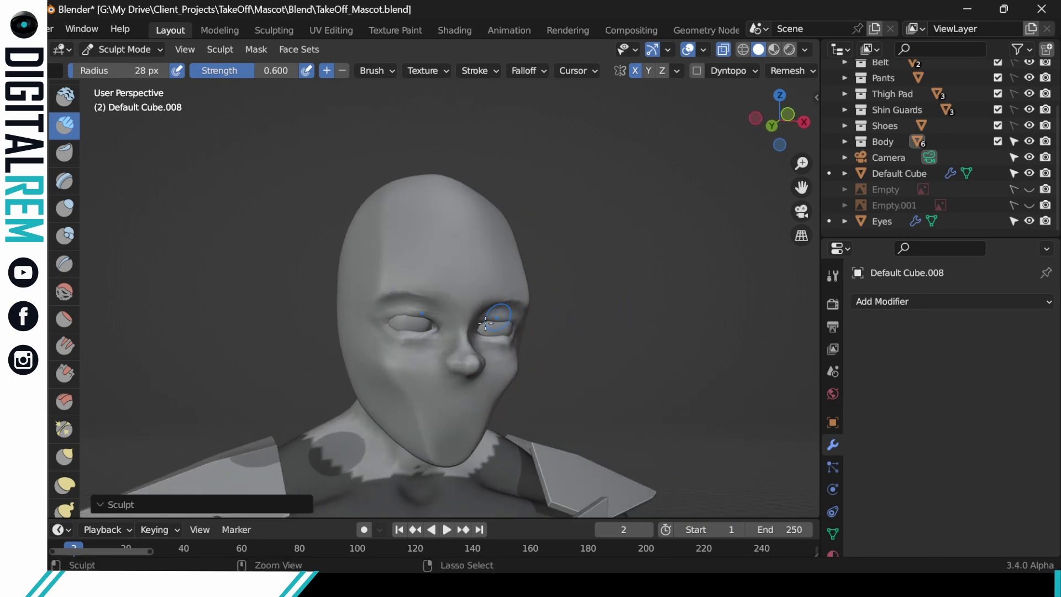
left_click_drag(485, 323, 486, 326)
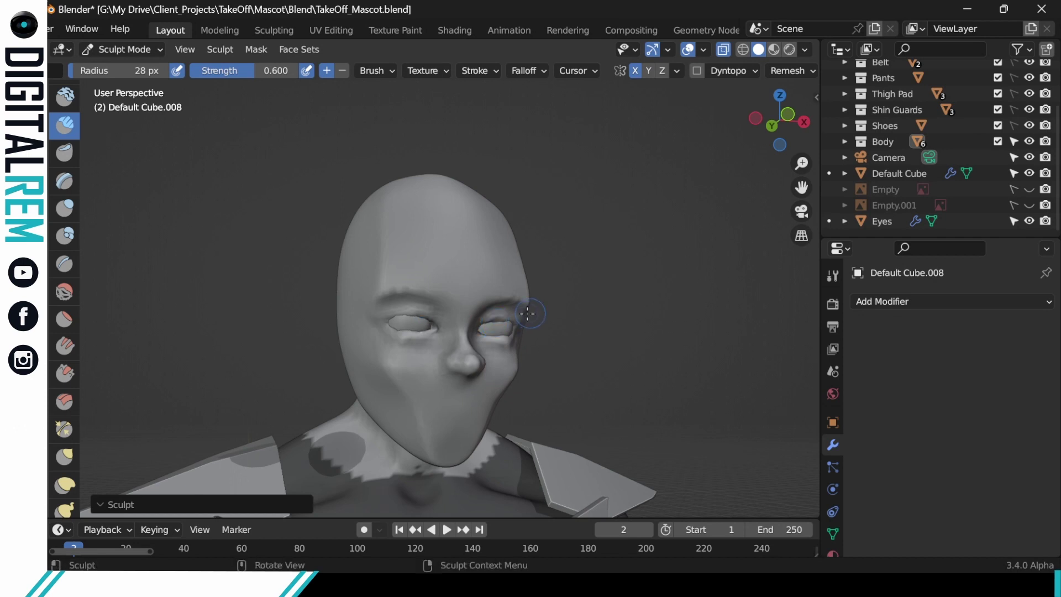
Step: Fill in the area beneath the lower eyelid toward the outer corner with Clay Strips
middle_click_drag(528, 313, 531, 302)
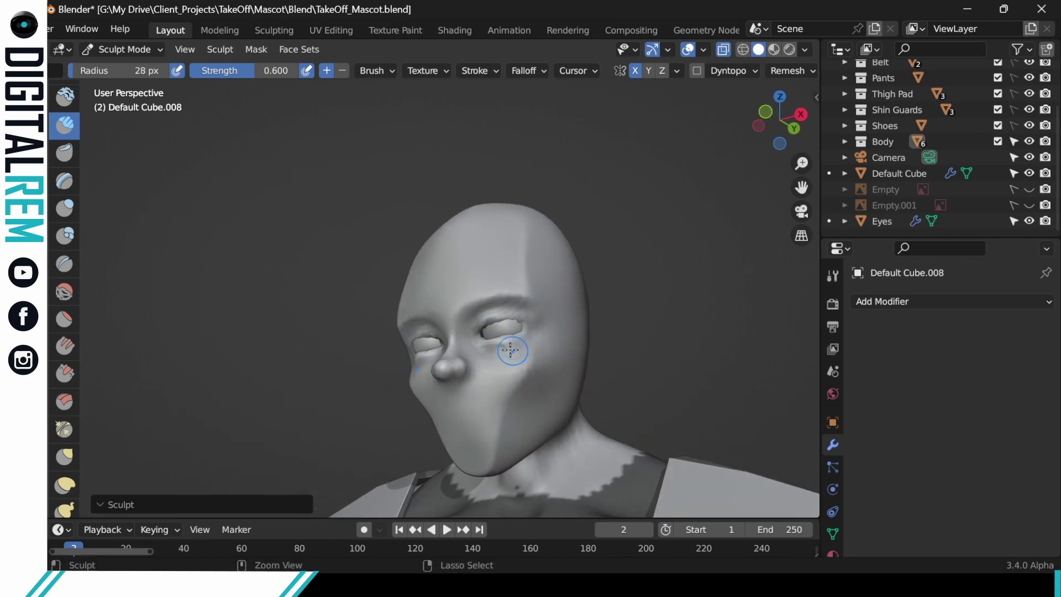
left_click_drag(510, 350, 528, 338)
mouse_move(528, 338)
middle_mouse_down()
mouse_move(550, 331)
mouse_move(611, 350)
mouse_move(641, 398)
mouse_move(630, 391)
middle_mouse_up()
middle_click_drag(553, 324, 556, 277, "ctrl")
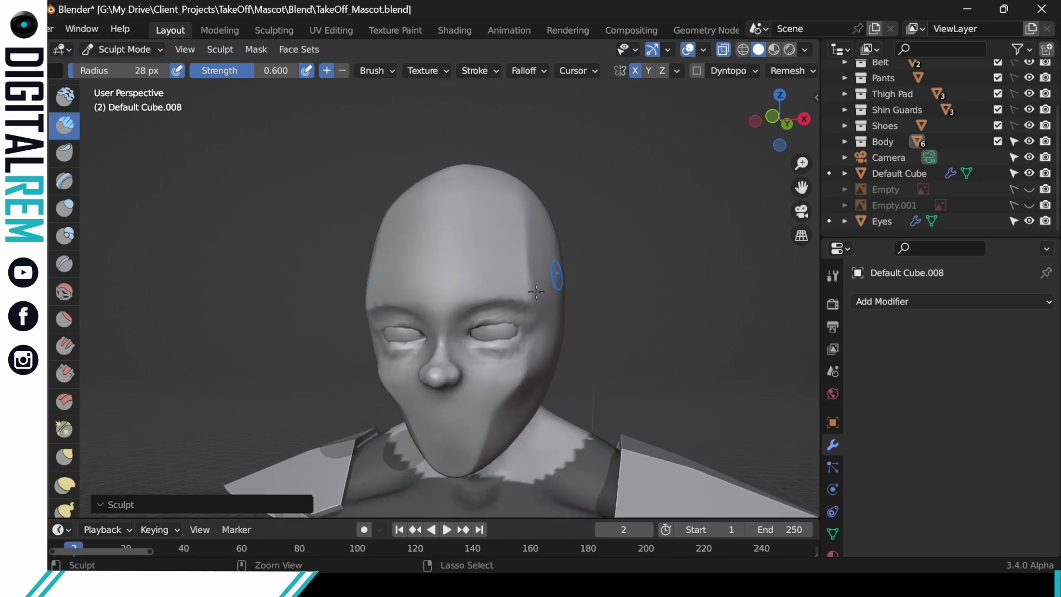
middle_click_drag(502, 310, 491, 318)
Step: Shape the nose bridge up toward the brow with Clay Strips strokes at 28 px radius and 0.600 strength
left_click_drag(444, 355, 442, 345)
middle_click_drag(442, 345, 458, 374)
left_click_drag(441, 357, 439, 363)
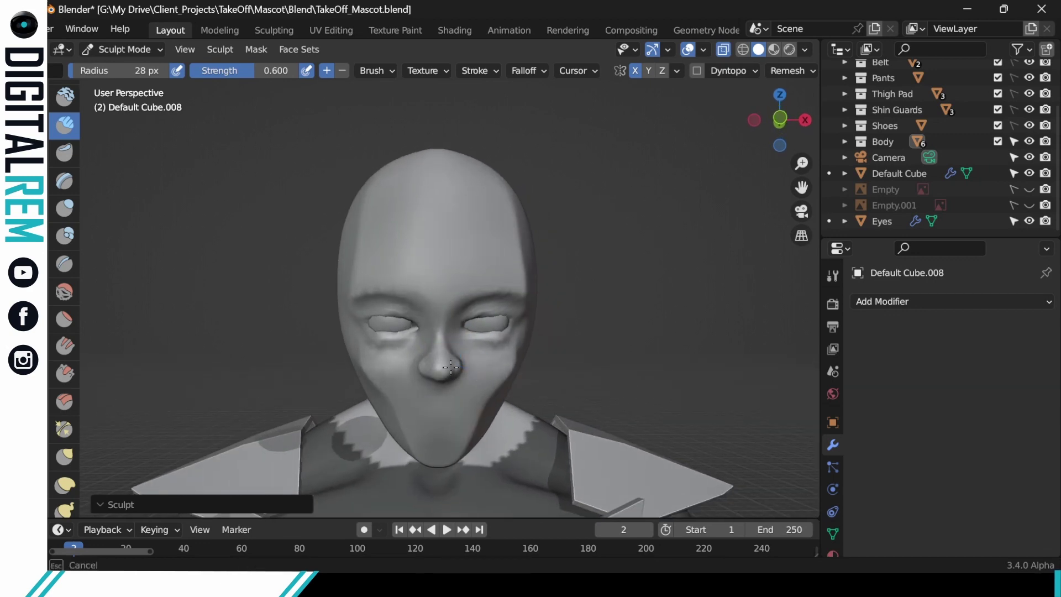
middle_click_drag(451, 366, 432, 338)
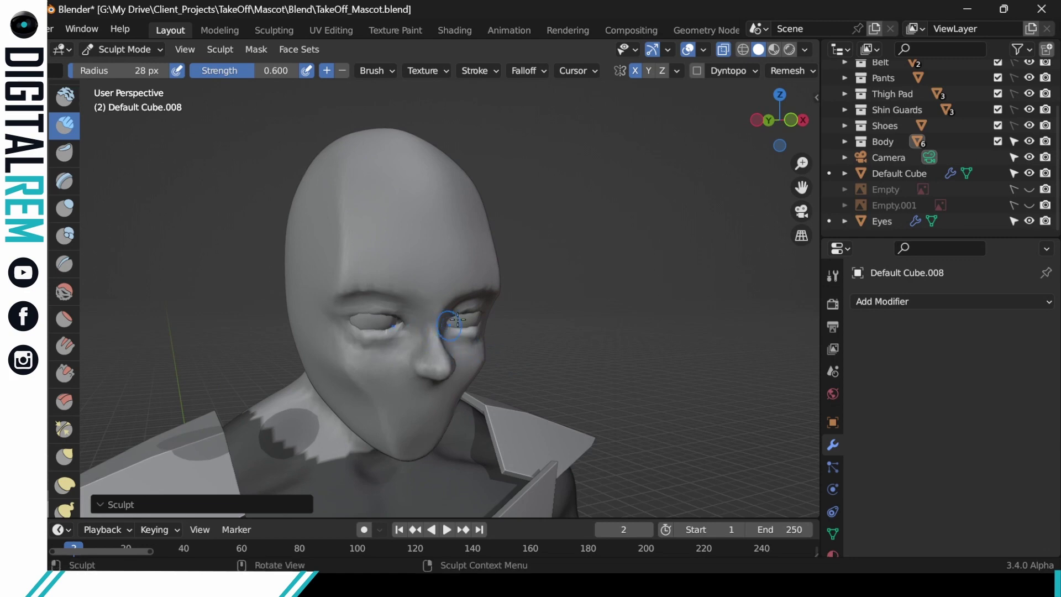
mouse_move(435, 318)
middle_mouse_down()
mouse_move(445, 289)
mouse_move(436, 276)
mouse_move(448, 295)
mouse_move(437, 314)
middle_mouse_up()
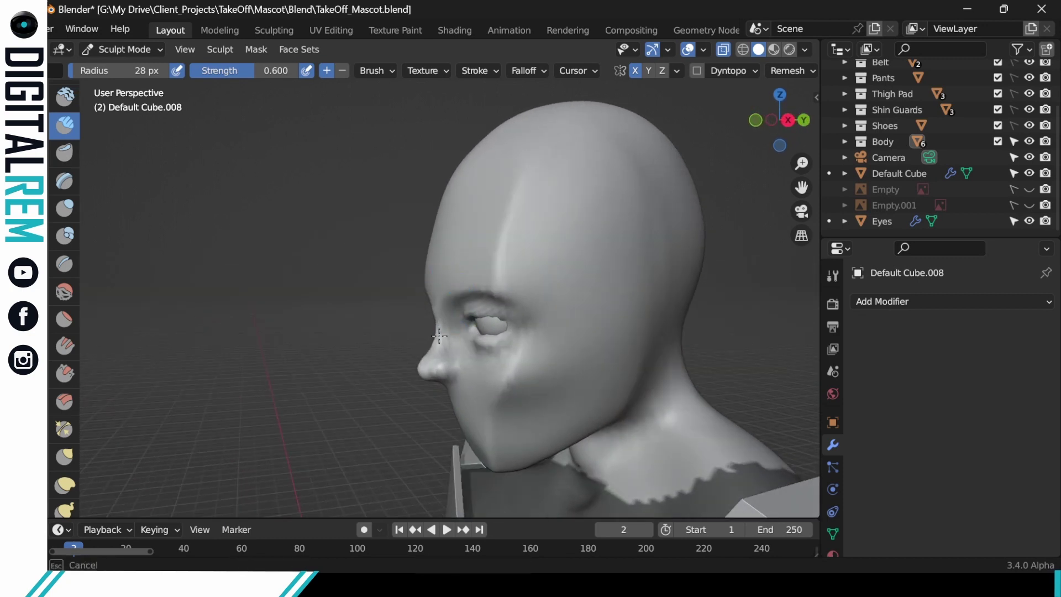
left_click_drag(439, 336, 450, 308)
Step: Voxel-remesh the sculpted head mesh
middle_click_drag(511, 261, 492, 246)
mouse_move(539, 288)
middle_mouse_down("ctrl")
mouse_move(539, 362)
mouse_move(577, 371)
mouse_move(563, 286)
mouse_move(509, 399)
middle_mouse_up("ctrl")
scroll(539, 362, "down", 2)
left_click(788, 72)
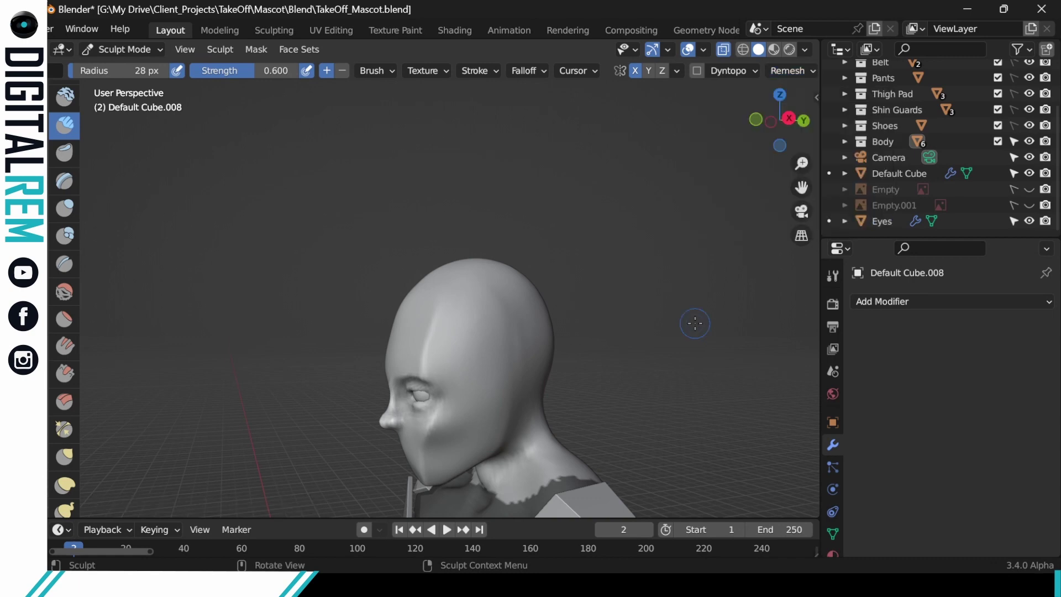
Step: Sculpt the upper eyelid outward toward the brow with a Clay Strips stroke
middle_click_drag(687, 320, 484, 239)
middle_click_drag(484, 238, 483, 277, "ctrl")
mouse_move(408, 325)
left_mouse_down()
mouse_move(409, 338)
mouse_move(431, 315)
mouse_move(420, 320)
mouse_move(418, 306)
mouse_move(445, 303)
left_mouse_up()
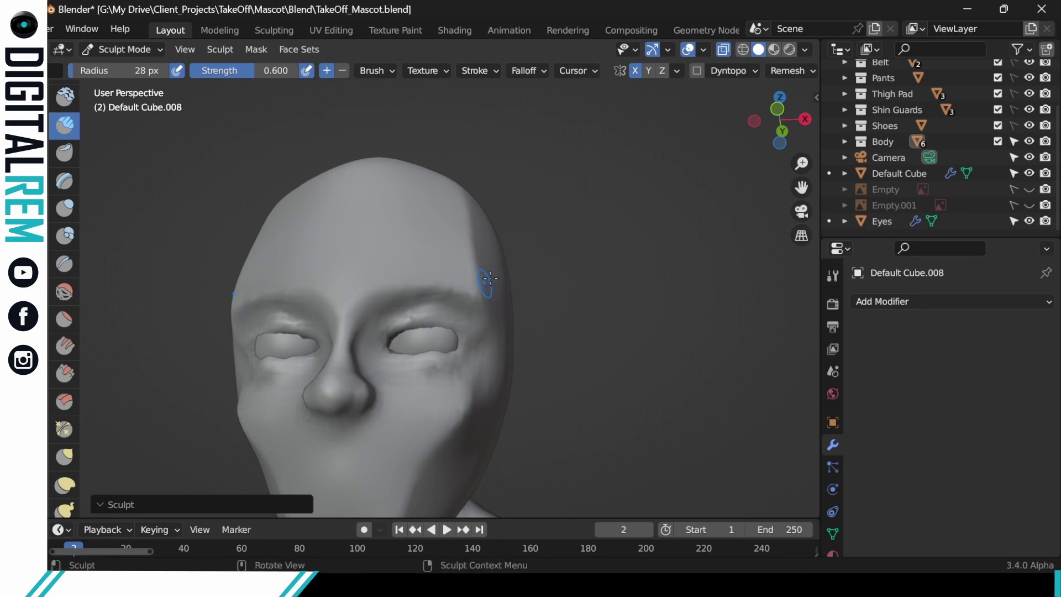
Step: Tighten the edge of the upper eyelid using the Pinch brush at 35 px radius and 0.500 strength
left_click(64, 264)
left_click(64, 429)
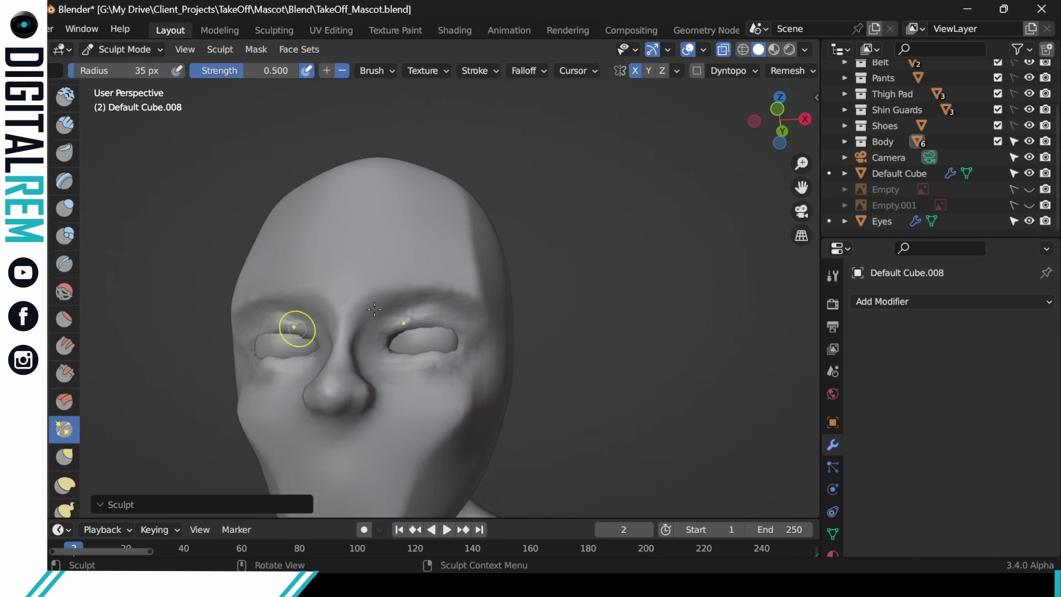
mouse_move(414, 323)
left_mouse_down()
mouse_move(441, 325)
mouse_move(413, 326)
left_mouse_up()
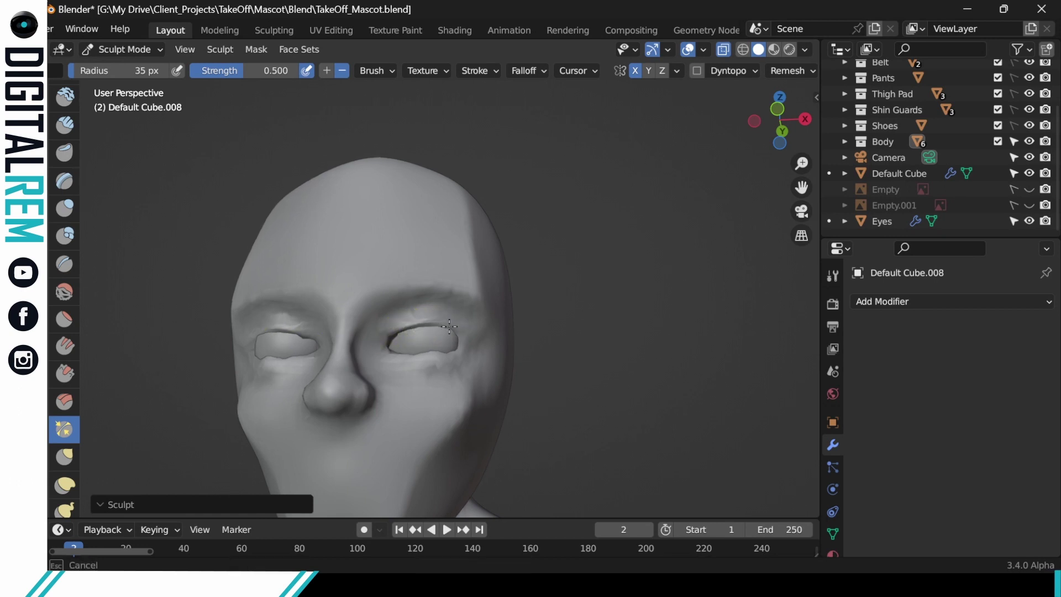
mouse_move(417, 322)
left_mouse_down()
mouse_move(448, 322)
mouse_move(430, 348)
left_mouse_up()
Step: Pinch the rim of the lower eyelid along its length and around the inner corner onto the upper lid
middle_click_drag(443, 338, 434, 365)
left_click_drag(434, 365, 426, 360)
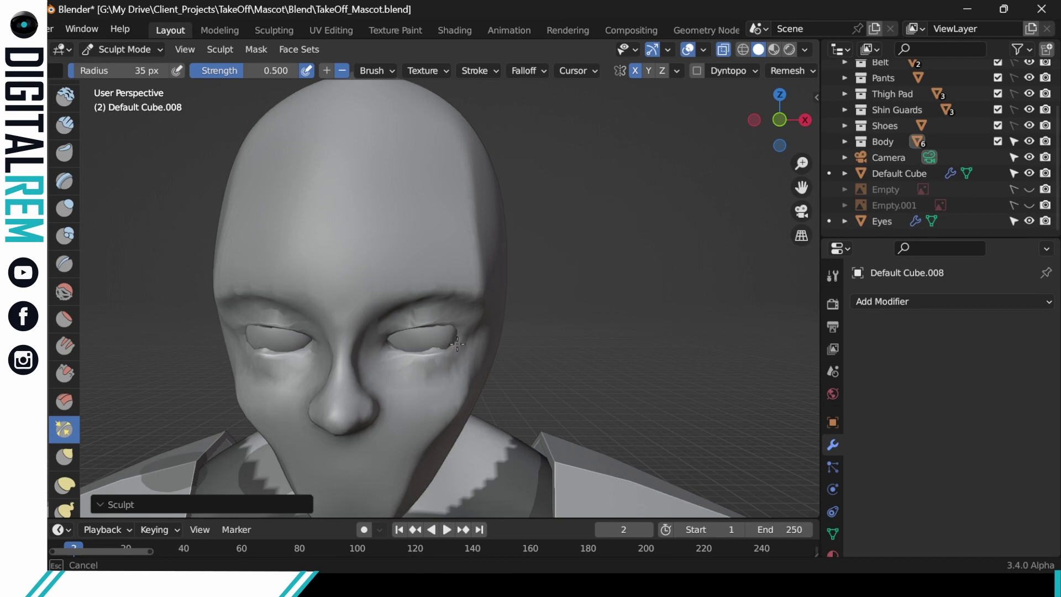
mouse_move(440, 347)
left_mouse_down()
mouse_move(457, 346)
mouse_move(400, 352)
left_mouse_up()
mouse_move(399, 352)
left_mouse_down()
mouse_move(383, 345)
mouse_move(407, 326)
mouse_move(452, 327)
mouse_move(433, 326)
left_mouse_up()
Step: Sharpen the inner part of the upper eyelid and the outer eye corner with Pinch strokes
mouse_move(433, 327)
middle_mouse_down()
mouse_move(438, 291)
mouse_move(426, 301)
middle_mouse_up()
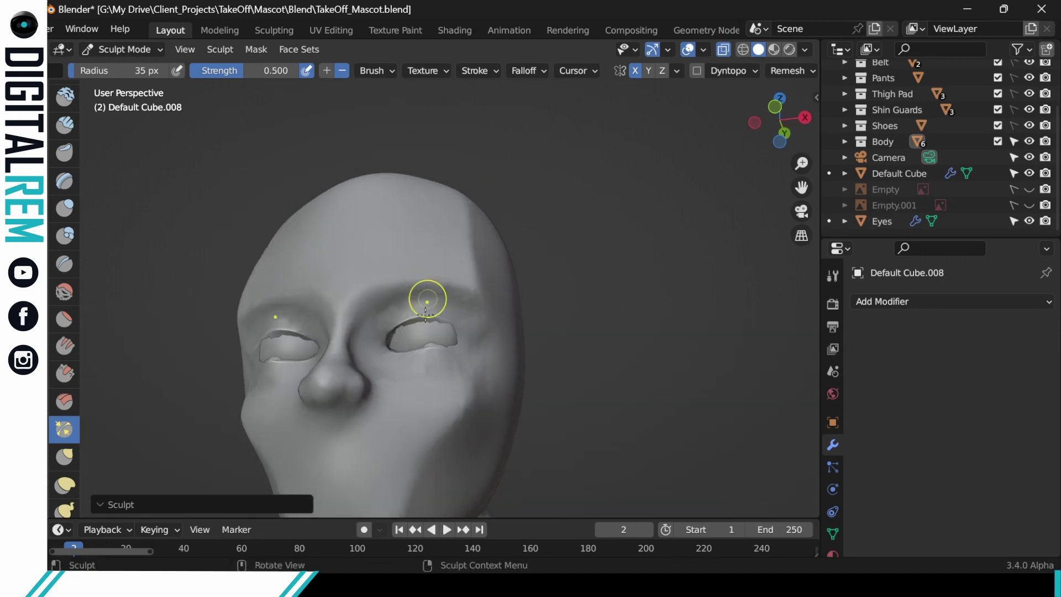
left_click_drag(426, 314, 408, 332)
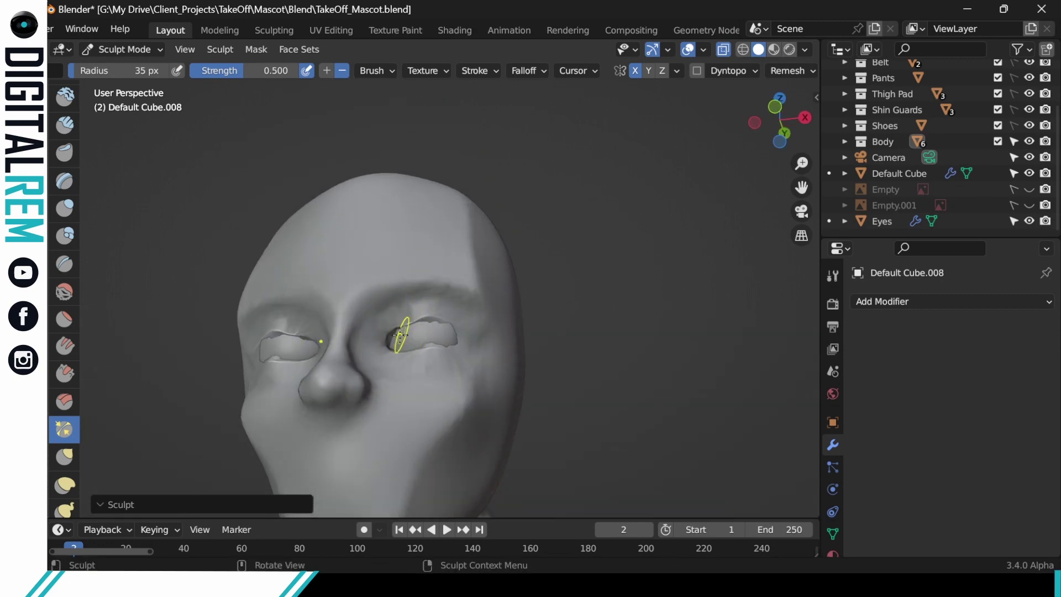
middle_click_drag(417, 337, 463, 349)
left_click_drag(450, 325, 462, 339)
middle_click_drag(462, 339, 467, 348)
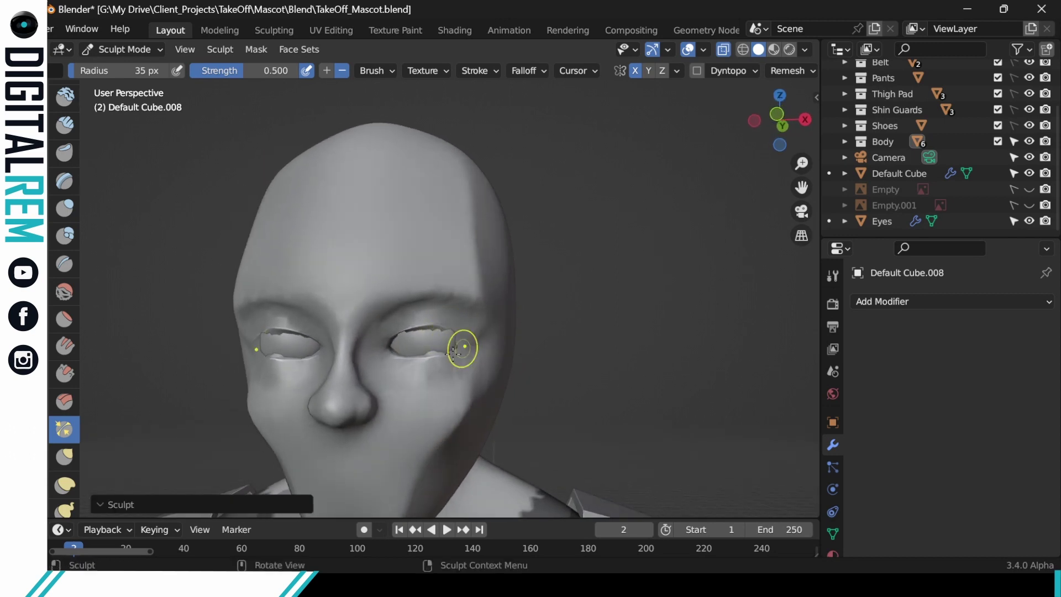
left_click_drag(464, 348, 450, 350)
Step: Define the inner eye corner and the adjoining upper eyelid edge with Pinch strokes in both directions
middle_click_drag(450, 350, 464, 335)
mouse_move(389, 350)
left_mouse_down()
mouse_move(397, 355)
mouse_move(392, 338)
left_mouse_up()
left_click_drag(399, 333, 422, 323)
middle_click_drag(446, 315, 424, 313)
left_click_drag(414, 325, 392, 339)
mouse_move(394, 338)
left_mouse_down()
mouse_move(412, 326)
mouse_move(391, 347)
left_mouse_up()
Step: Pinch the outer eye corner and the outer end of the lower eyelid into a pointed shape
mouse_move(449, 273)
middle_mouse_down()
mouse_move(478, 285)
mouse_move(442, 354)
middle_mouse_up()
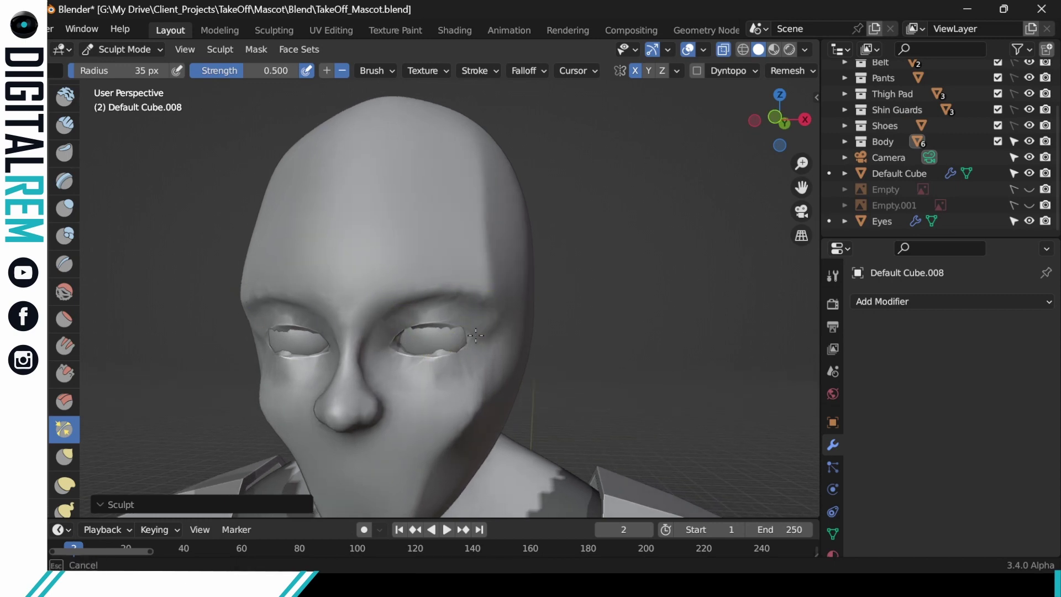
mouse_move(482, 330)
middle_mouse_down()
mouse_move(497, 311)
mouse_move(491, 349)
mouse_move(448, 356)
mouse_move(462, 331)
mouse_move(474, 333)
middle_mouse_up()
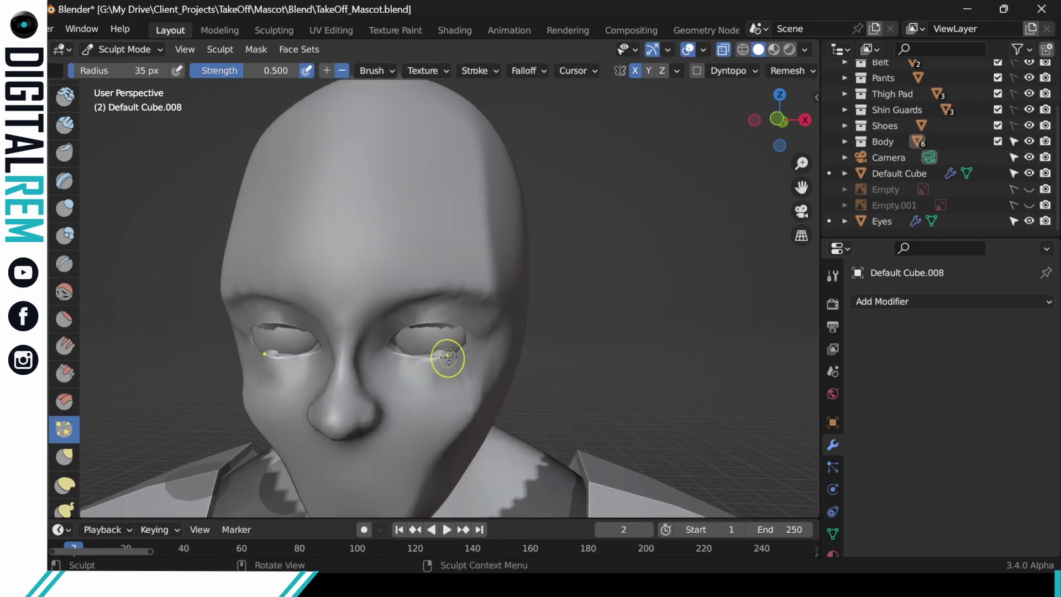
left_click_drag(462, 352, 480, 329)
mouse_move(470, 328)
left_mouse_down()
mouse_move(461, 359)
mouse_move(448, 362)
left_mouse_up()
mouse_move(483, 339)
left_mouse_down()
mouse_move(460, 354)
mouse_move(470, 350)
left_mouse_up()
middle_click_drag(485, 331, 472, 284)
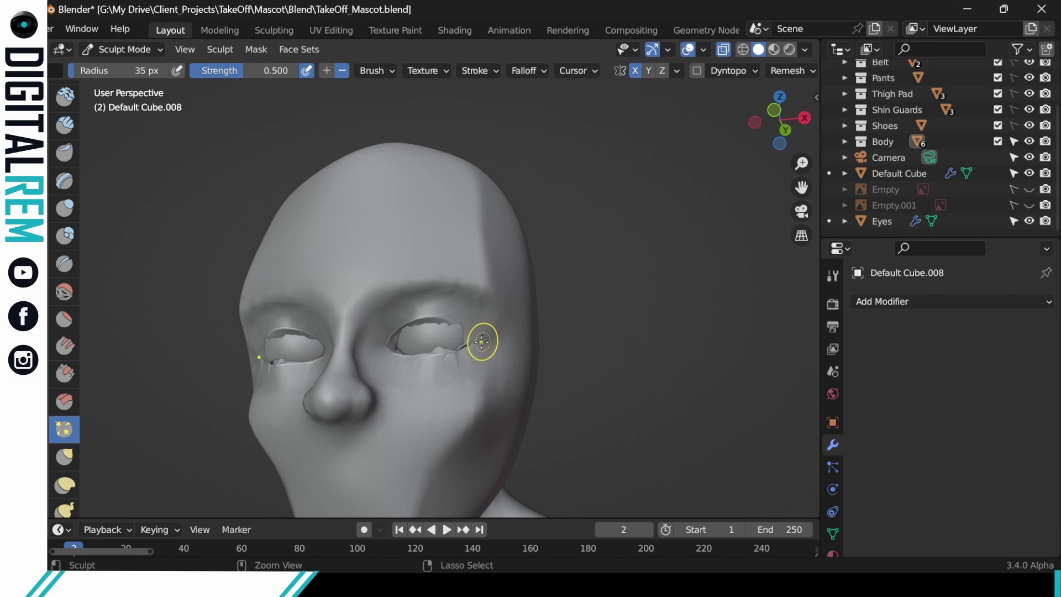
middle_click_drag(467, 355, 481, 369)
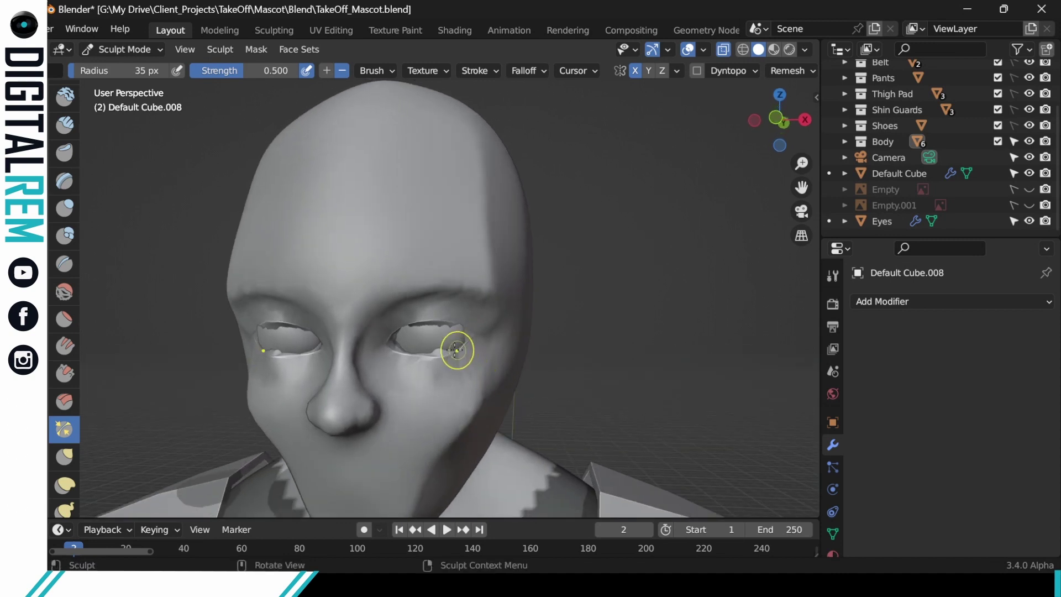
Step: Try to thicken the eyelid rims around the eyeball with the Inflate brush at 48 px radius and 0.500 strength
left_click(64, 209)
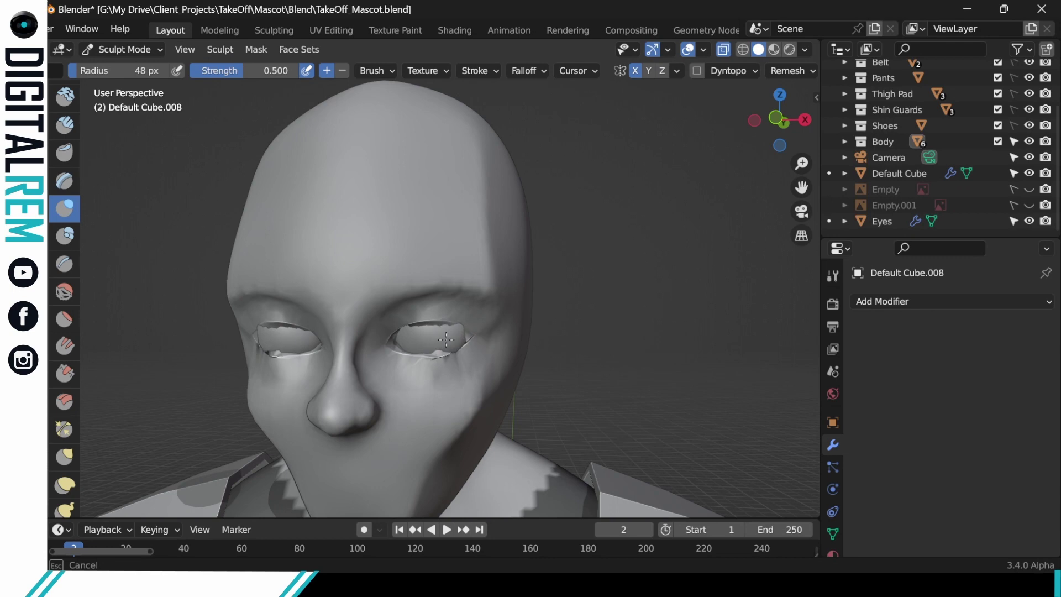
left_click(446, 340)
middle_click_drag(446, 339, 425, 335)
mouse_move(432, 334)
left_mouse_down()
mouse_move(403, 344)
mouse_move(424, 333)
left_mouse_up()
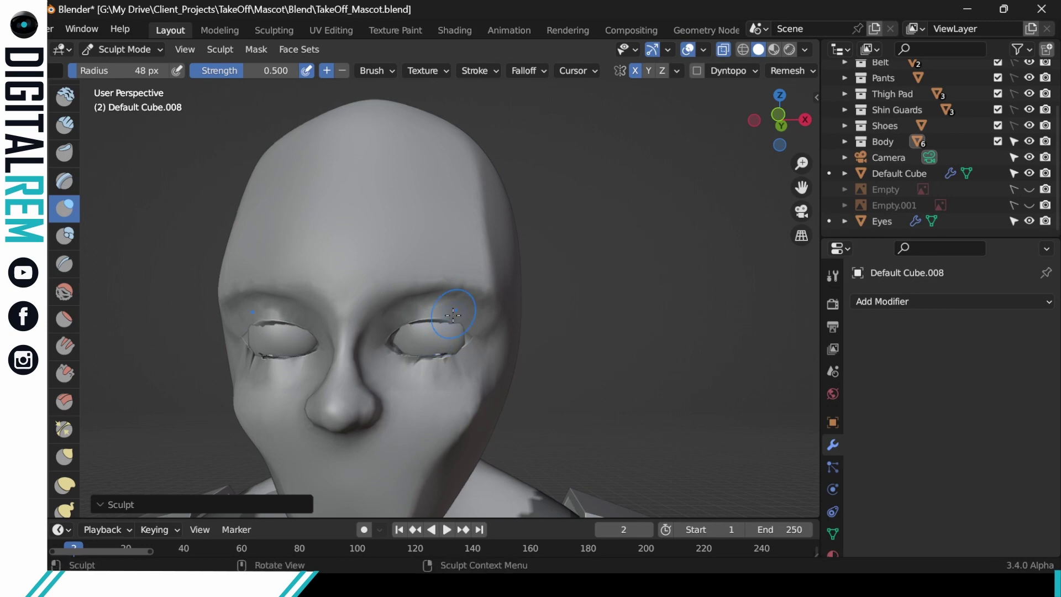
middle_click_drag(458, 313, 493, 343)
left_click_drag(456, 341, 449, 337)
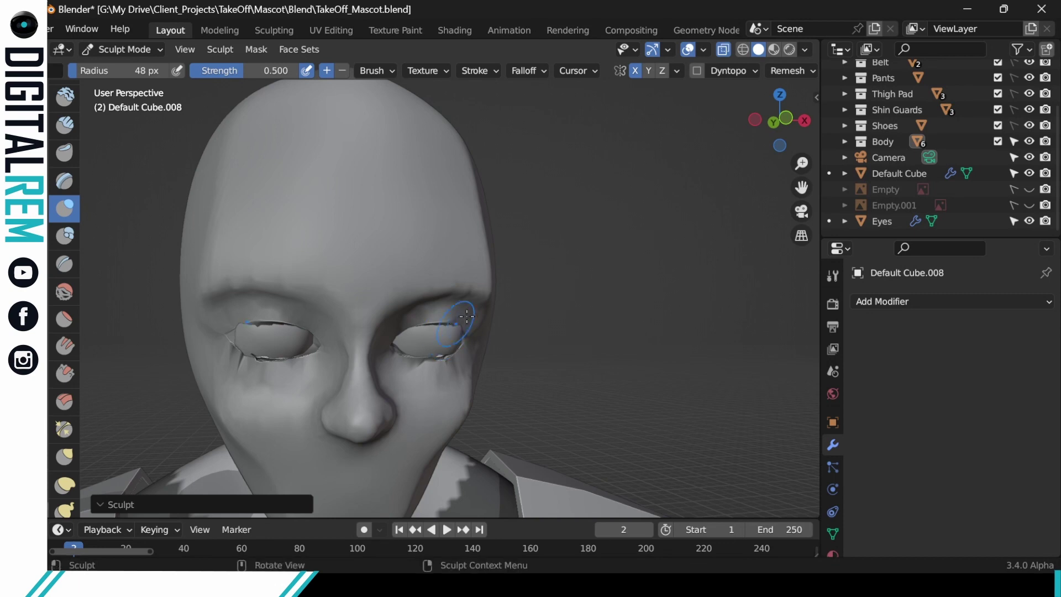
Step: Pinch the lower eyelid rim and outer eye corner again at 35 px radius and 0.500 strength
middle_click_drag(473, 314, 412, 326)
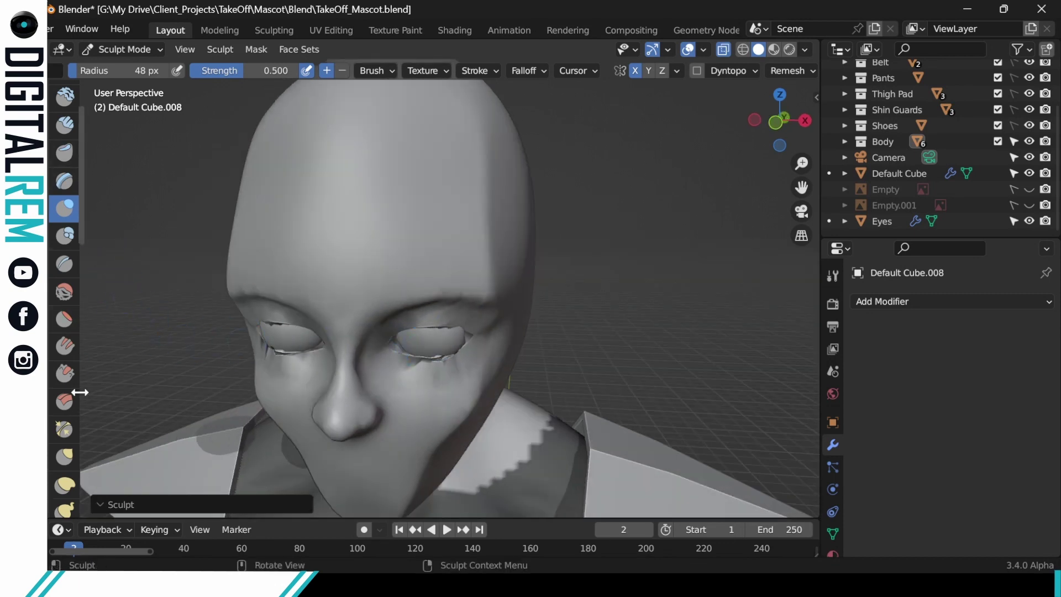
left_click(64, 429)
left_click_drag(472, 366, 437, 358)
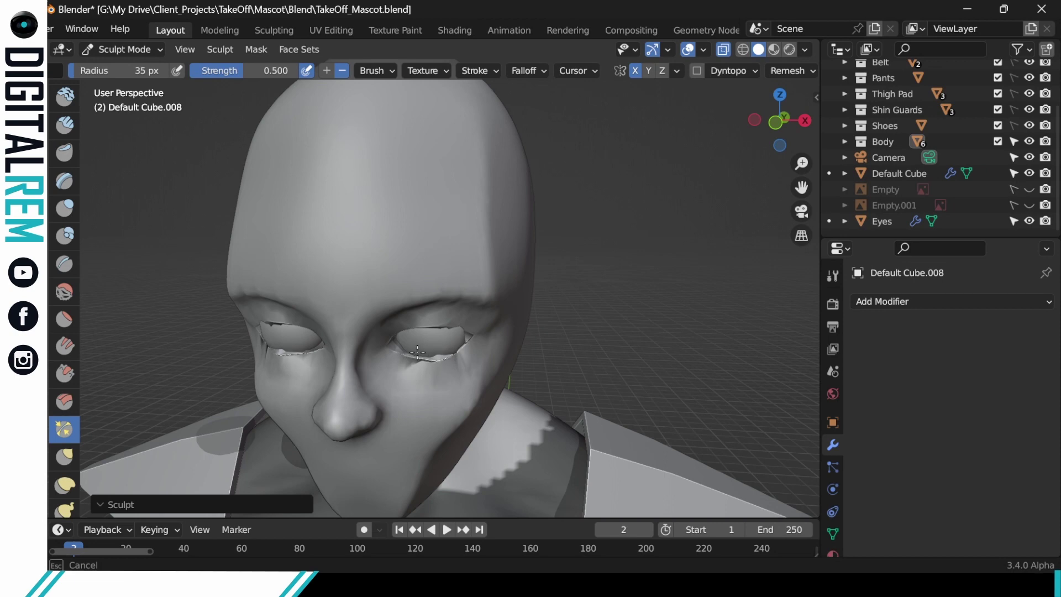
left_click_drag(458, 348, 486, 332)
Step: Remesh the head with a voxel size of 0.5" and Fix Poles enabled
mouse_move(486, 332)
middle_mouse_down()
mouse_move(497, 296)
mouse_move(536, 288)
middle_mouse_up()
left_click(790, 70)
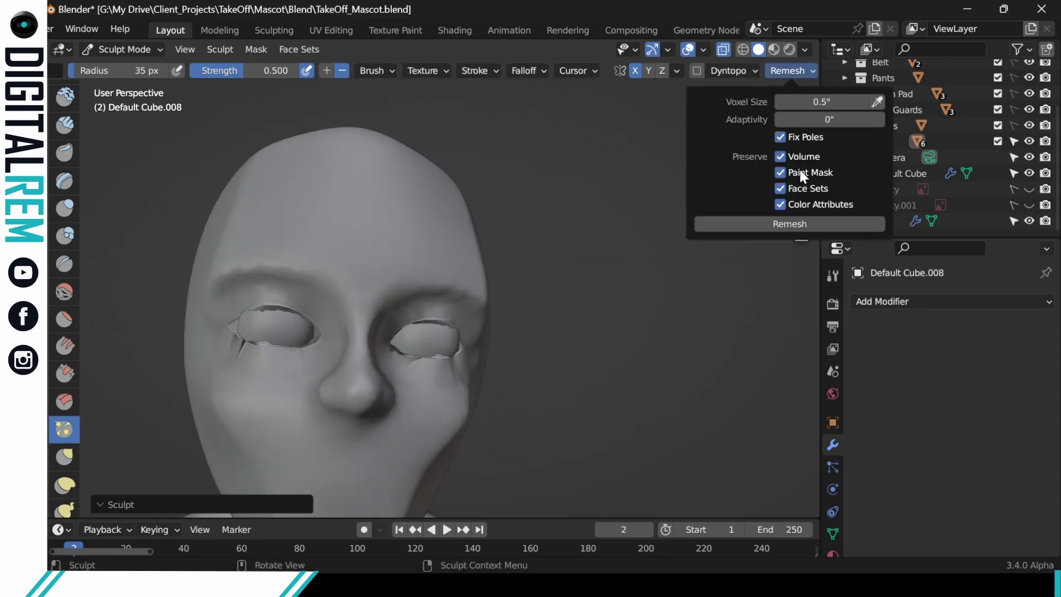
left_click(797, 226)
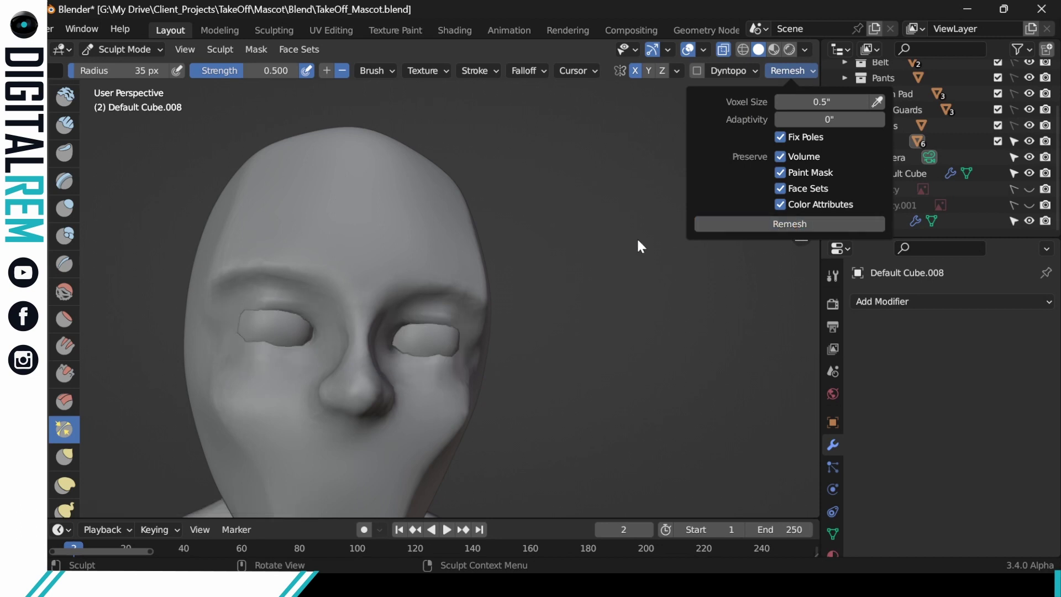
Step: Resharpen the upper and lower eyelid edges of the remeshed head with the Pinch brush from several angles
mouse_move(552, 271)
middle_mouse_down()
mouse_move(409, 326)
mouse_move(460, 334)
mouse_move(564, 293)
mouse_move(429, 383)
mouse_move(437, 367)
mouse_move(411, 361)
middle_mouse_up()
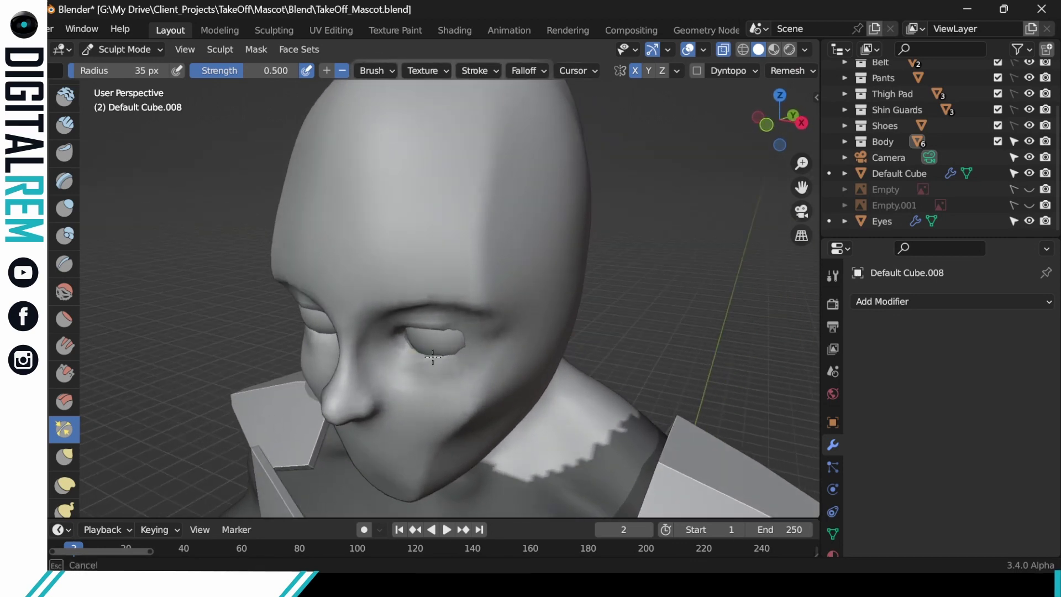
middle_click_drag(422, 349, 528, 310)
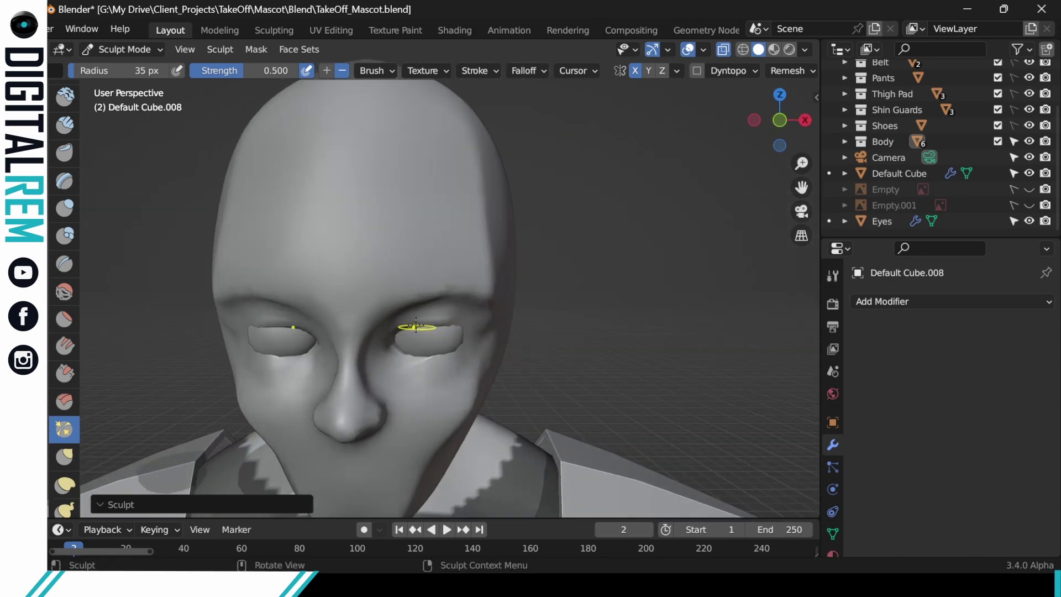
middle_click_drag(426, 325, 390, 334)
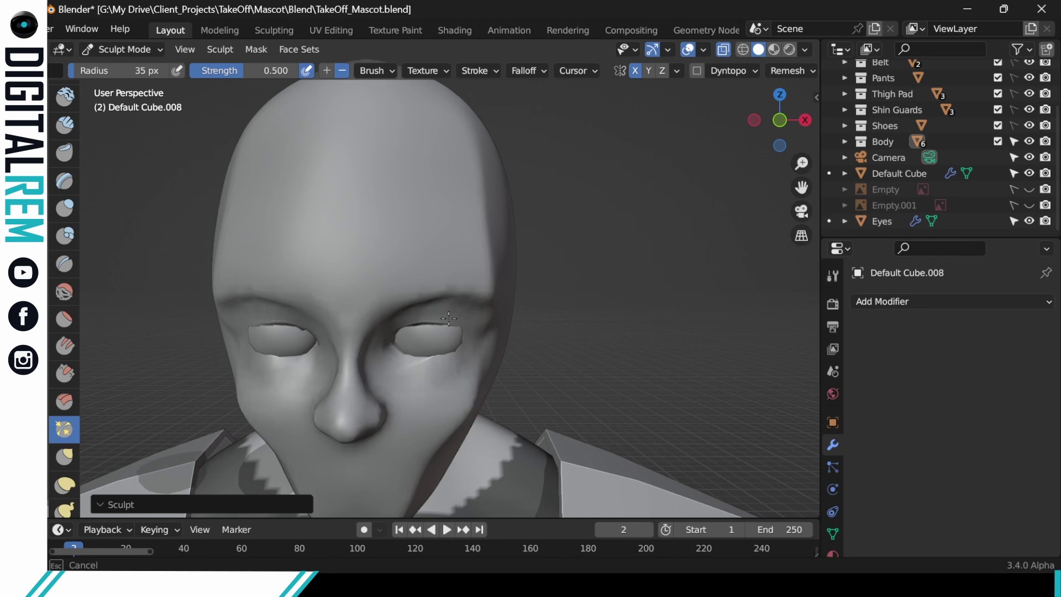
middle_click_drag(467, 319, 409, 348)
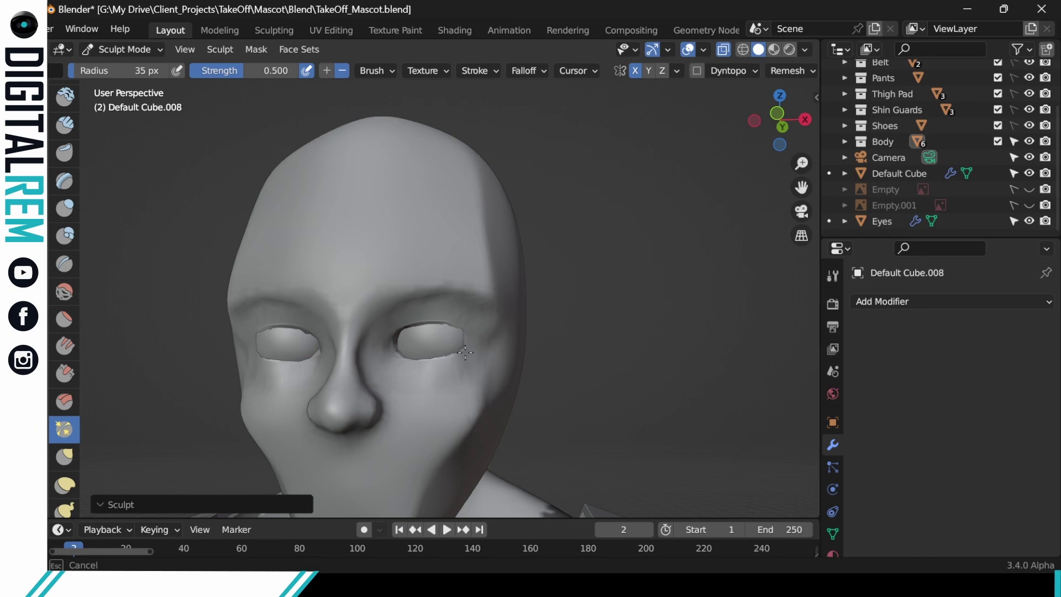
mouse_move(453, 356)
middle_mouse_down()
mouse_move(549, 348)
mouse_move(486, 332)
mouse_move(450, 355)
middle_mouse_up()
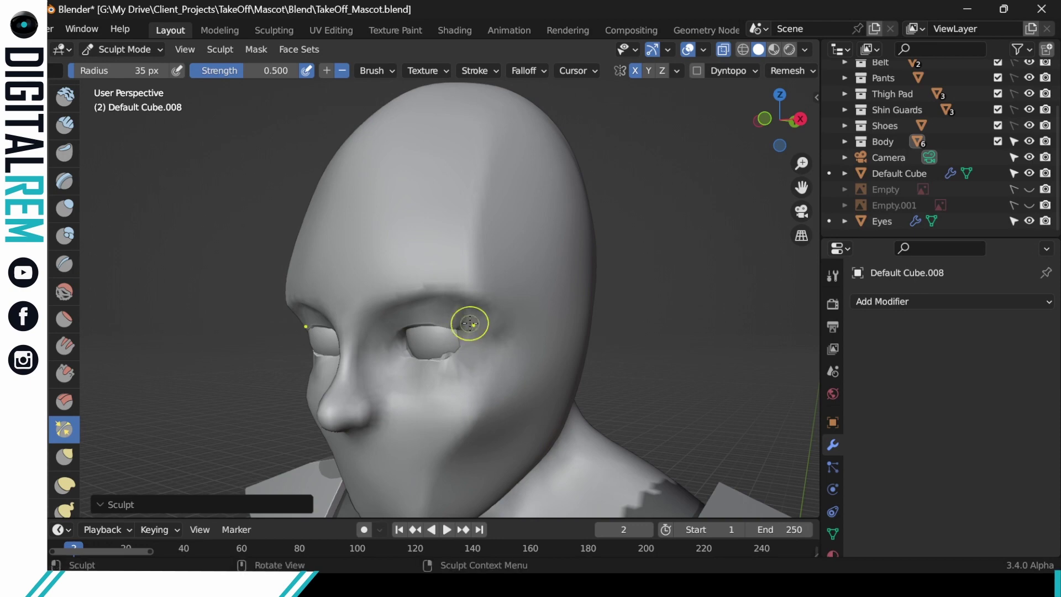
Step: Smooth the lower eyelid and the skin beneath it with the Smooth brush at 51 px radius and 0.189 strength
mouse_move(470, 320)
middle_mouse_down()
mouse_move(472, 338)
mouse_move(495, 310)
mouse_move(449, 373)
mouse_move(486, 352)
mouse_move(304, 356)
middle_mouse_up()
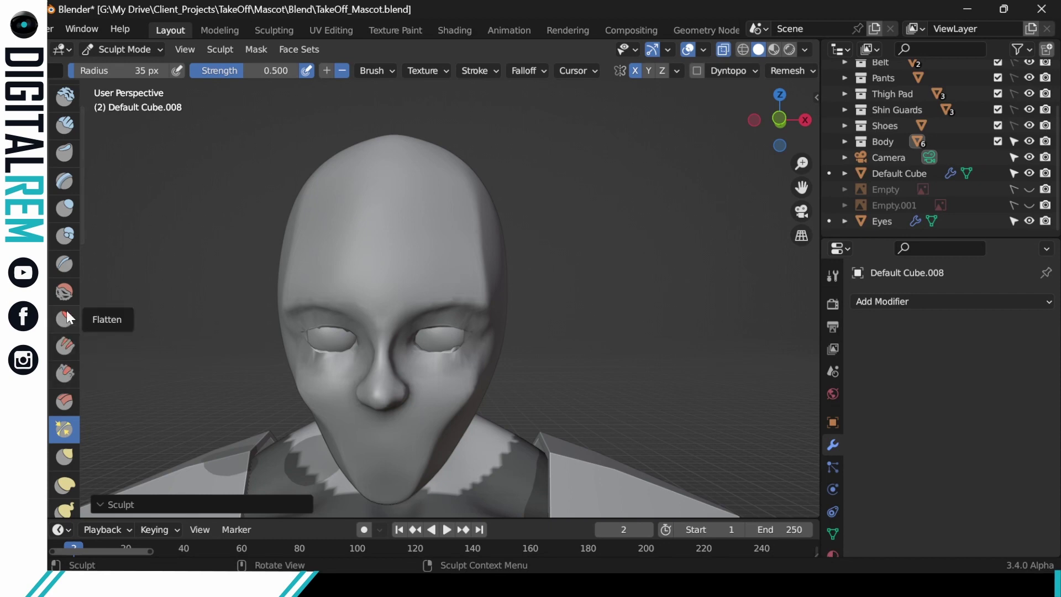
left_click(64, 291)
mouse_move(435, 347)
left_mouse_down()
mouse_move(454, 366)
mouse_move(464, 321)
mouse_move(450, 354)
left_mouse_up()
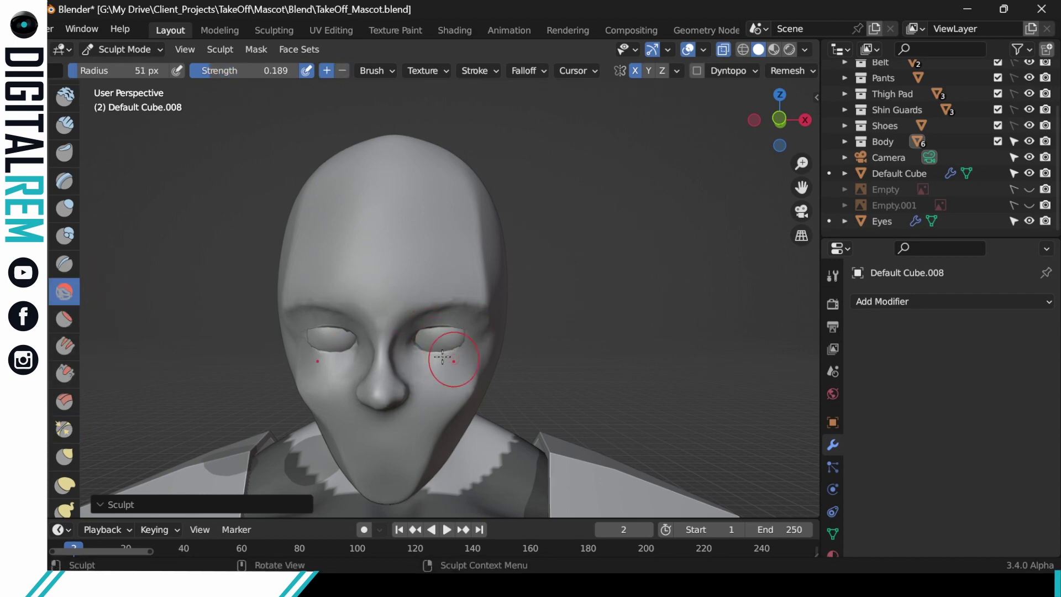
mouse_move(447, 321)
middle_mouse_down()
mouse_move(492, 303)
mouse_move(478, 303)
middle_mouse_up()
Step: Undo the eyelid smoothing, the remesh and the preceding rounds of eyelid pinching and inflating
key("ctrl+z")
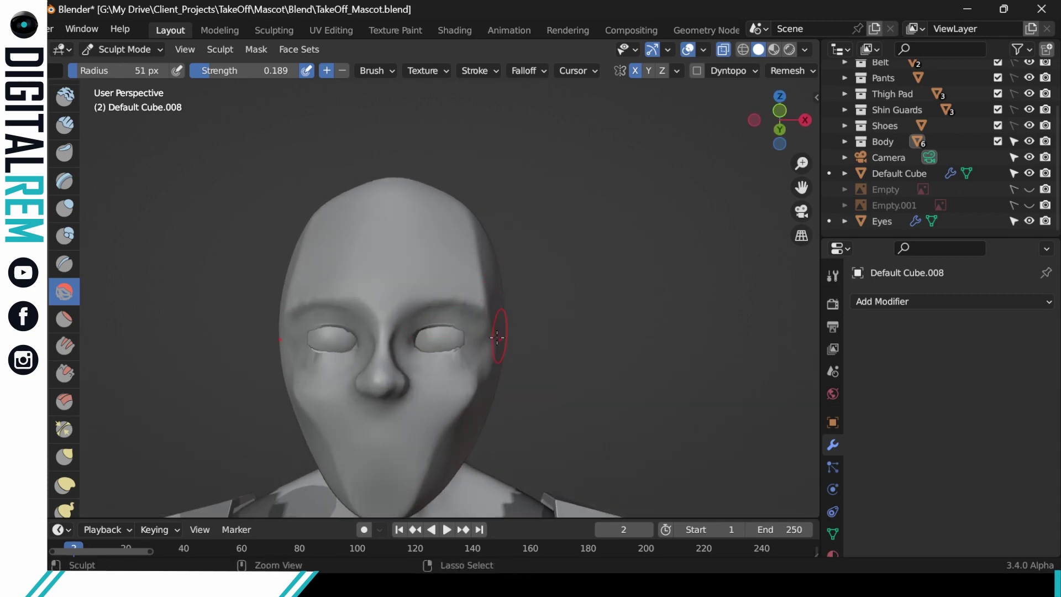
key("ctrl+z")
key("ctrl+z")
key("ctrl+z")
key("ctrl+z")
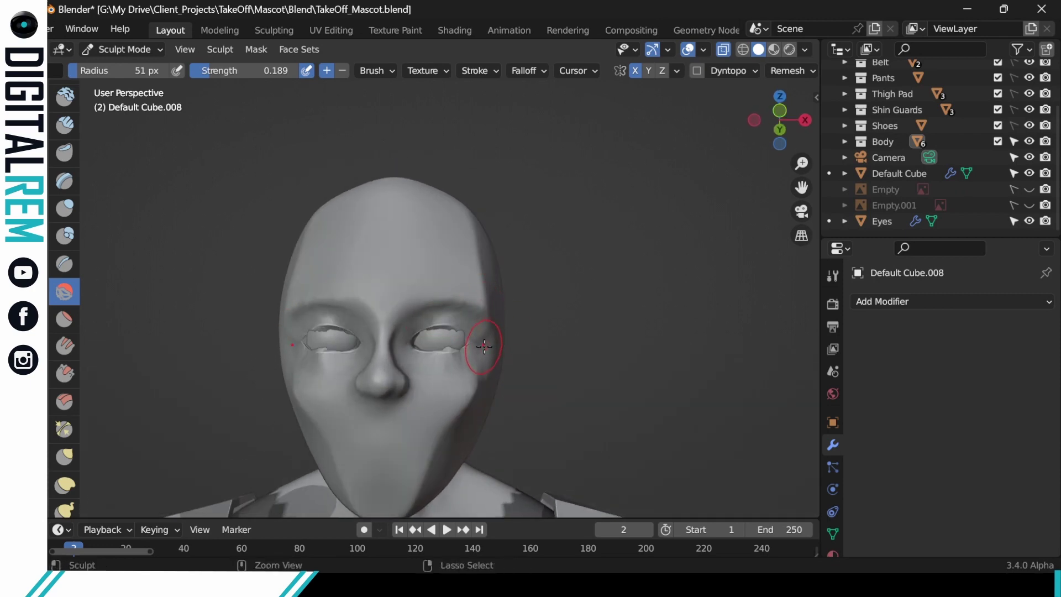
key("ctrl+z")
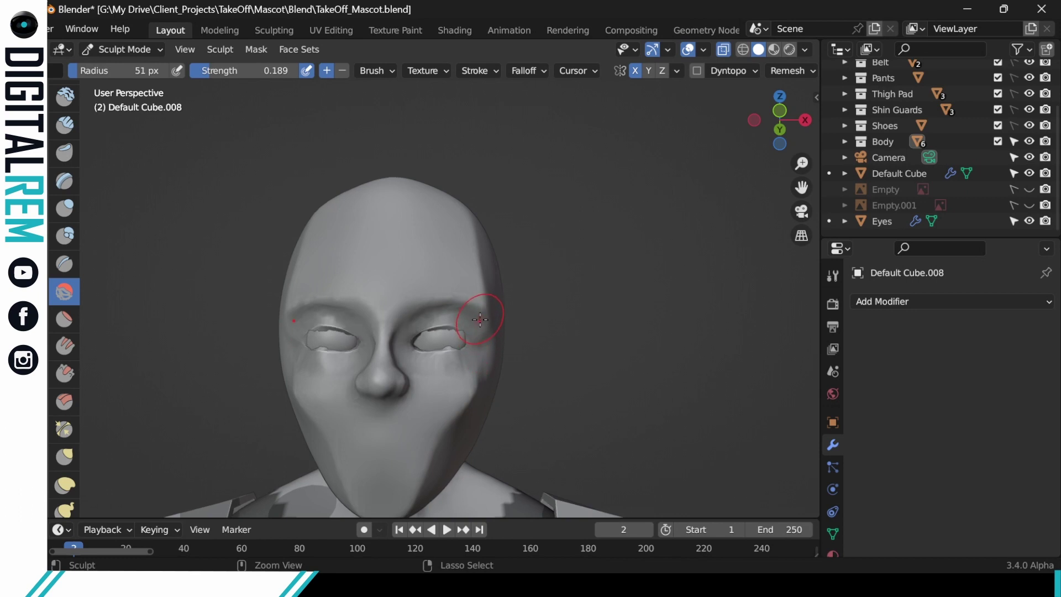
Step: Smooth the upper and lower eyelids from inner to outer corner at 51 px radius and 0.189 strength
left_click_drag(418, 346, 455, 331)
middle_click_drag(456, 329, 446, 344)
left_click_drag(447, 344, 456, 342)
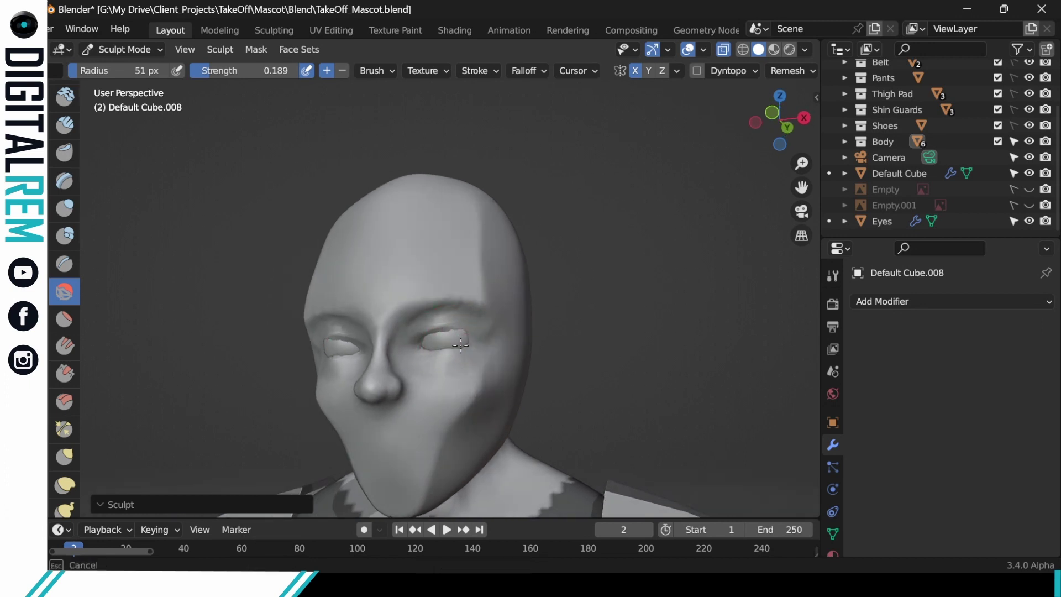
middle_click_drag(457, 334, 481, 341)
left_click_drag(430, 334, 422, 338)
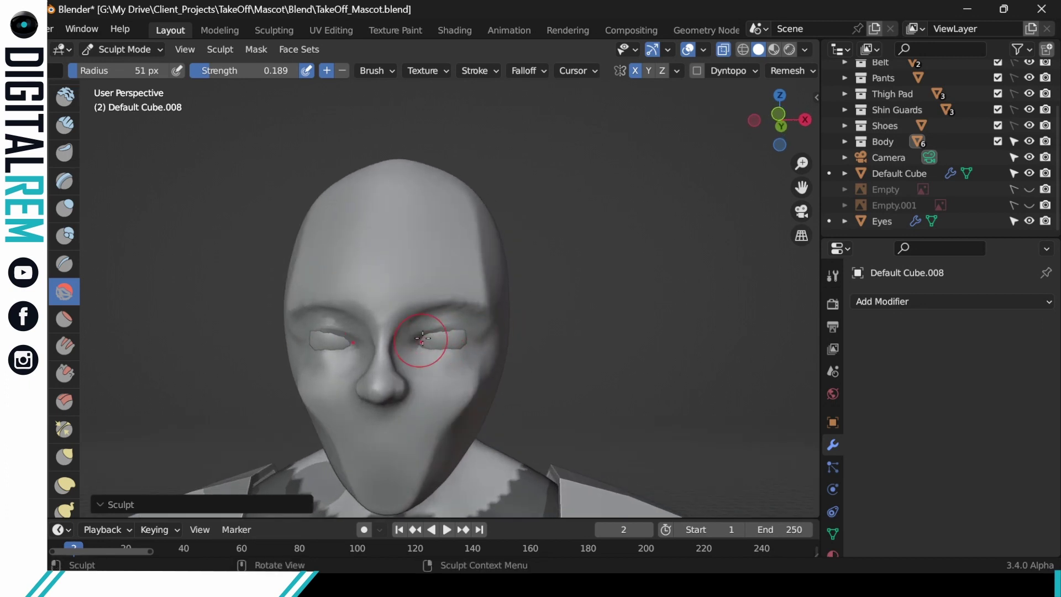
middle_click_drag(466, 336, 421, 347)
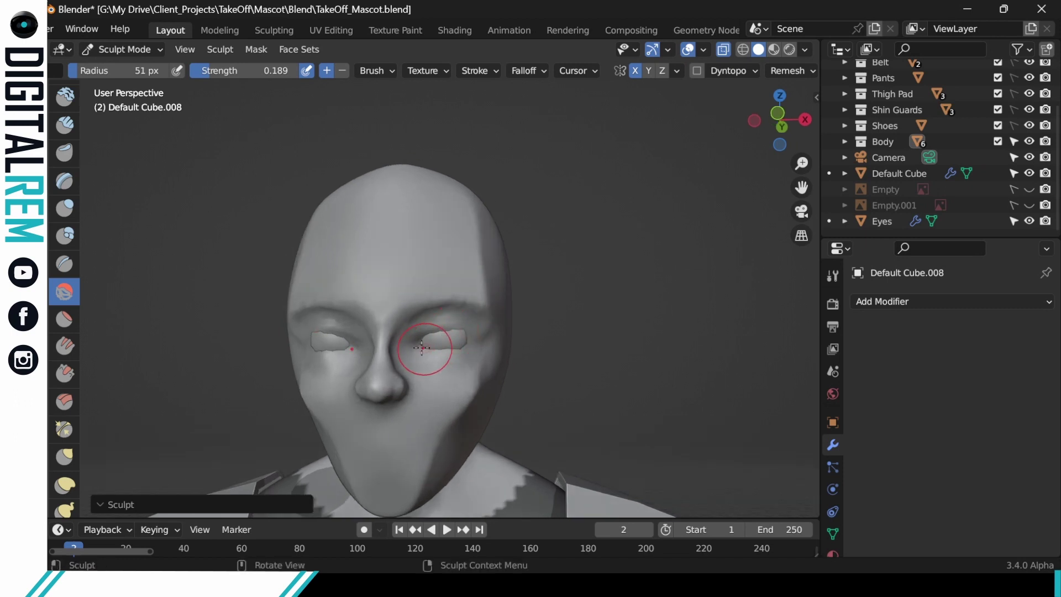
Step: Refine the volume around the outer eyelid and eye corner with the Inflate brush at 48 px radius and 0.500 strength
left_click(65, 209)
mouse_move(451, 335)
left_mouse_down()
mouse_move(443, 338)
mouse_move(454, 335)
left_mouse_up()
middle_click_drag(466, 332, 458, 341)
mouse_move(458, 340)
left_mouse_down("ctrl")
mouse_move(440, 343)
mouse_move(463, 332)
left_mouse_up("ctrl")
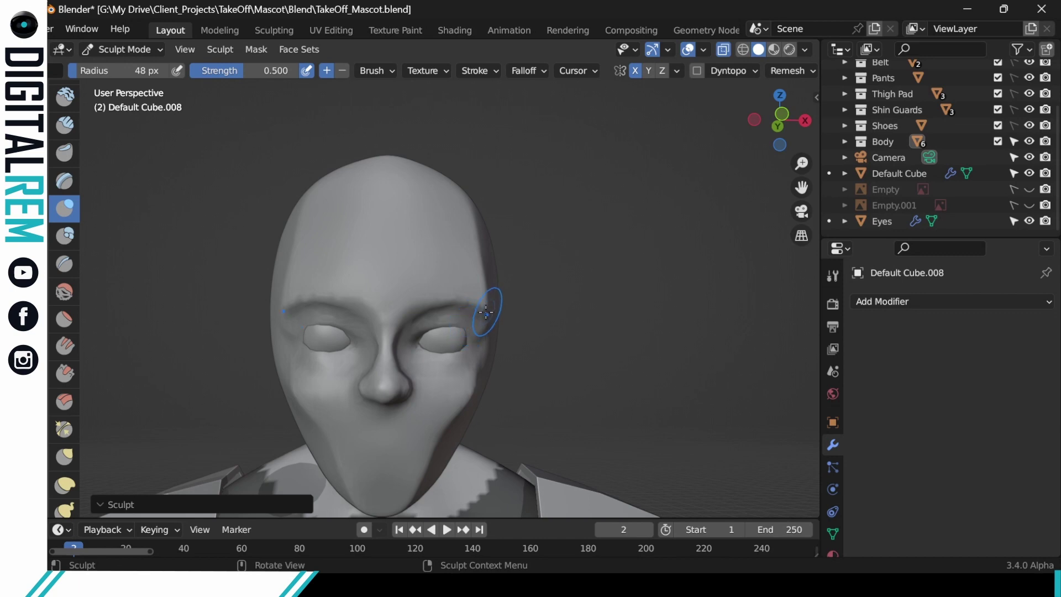
scroll(485, 315, "down", 2)
middle_click_drag(529, 312, 509, 320)
scroll(508, 321, "up", 3)
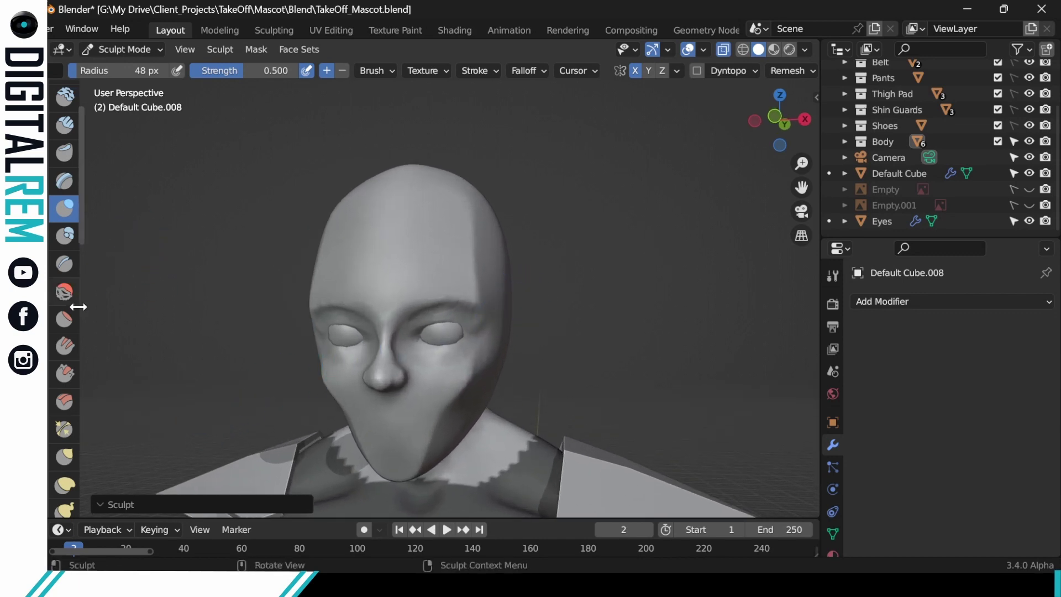
Step: Smooth the upper eyelid and the skin below the brow at 51 px radius and 0.189 strength
left_click(64, 291)
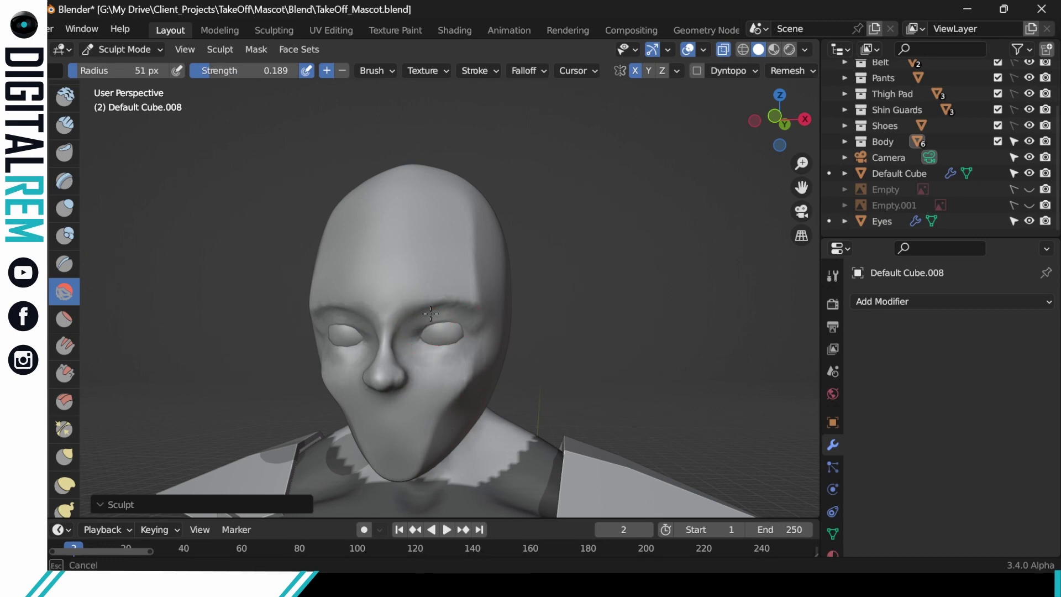
middle_click_drag(411, 329, 458, 308)
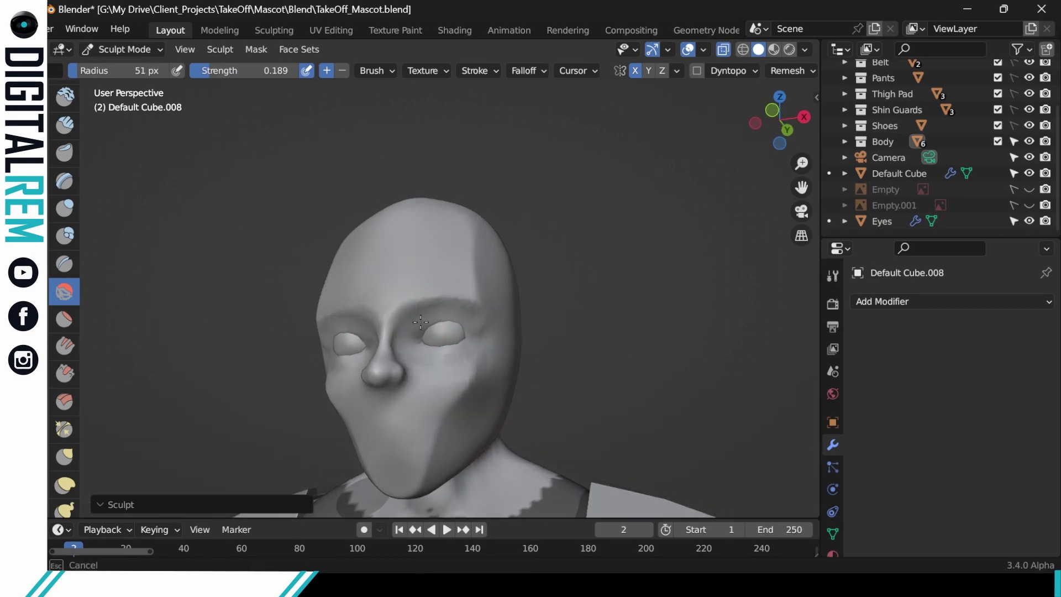
mouse_move(467, 308)
left_mouse_down()
mouse_move(410, 312)
mouse_move(424, 357)
mouse_move(416, 330)
mouse_move(463, 336)
mouse_move(460, 349)
mouse_move(463, 326)
left_mouse_up()
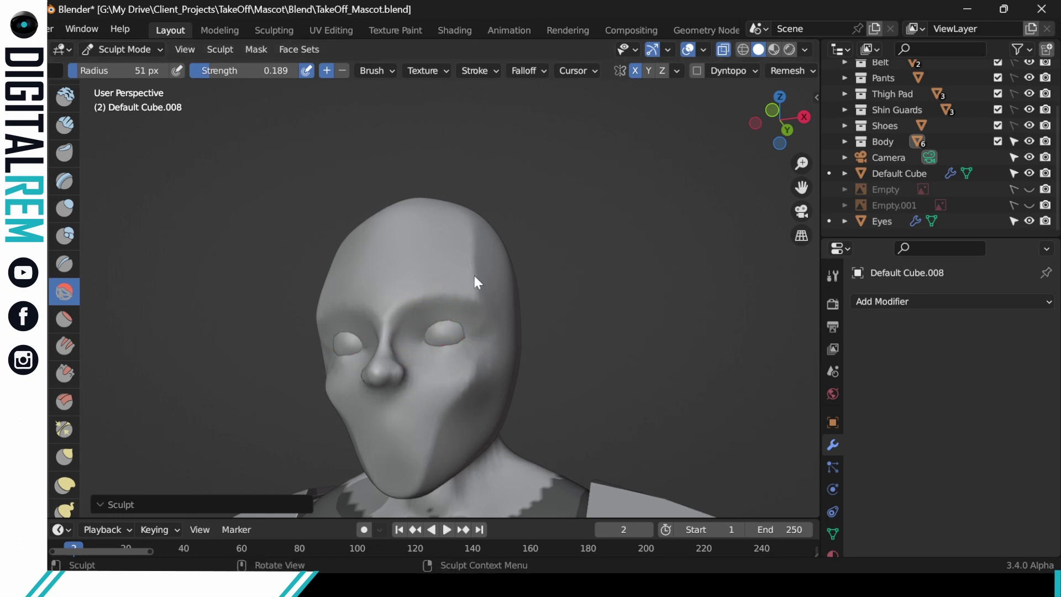
mouse_move(479, 280)
middle_mouse_down()
mouse_move(483, 300)
mouse_move(434, 311)
middle_mouse_up()
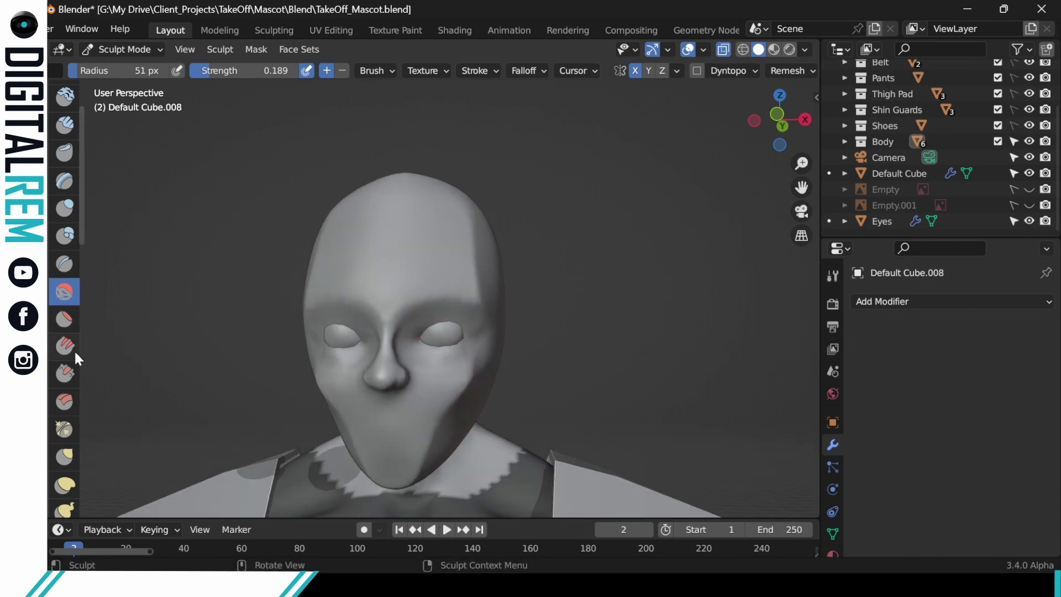
Step: Pinch the inner eye corner and eyelid edges with the Pinch brush at 35 px radius and 0.500 strength
left_click(65, 428)
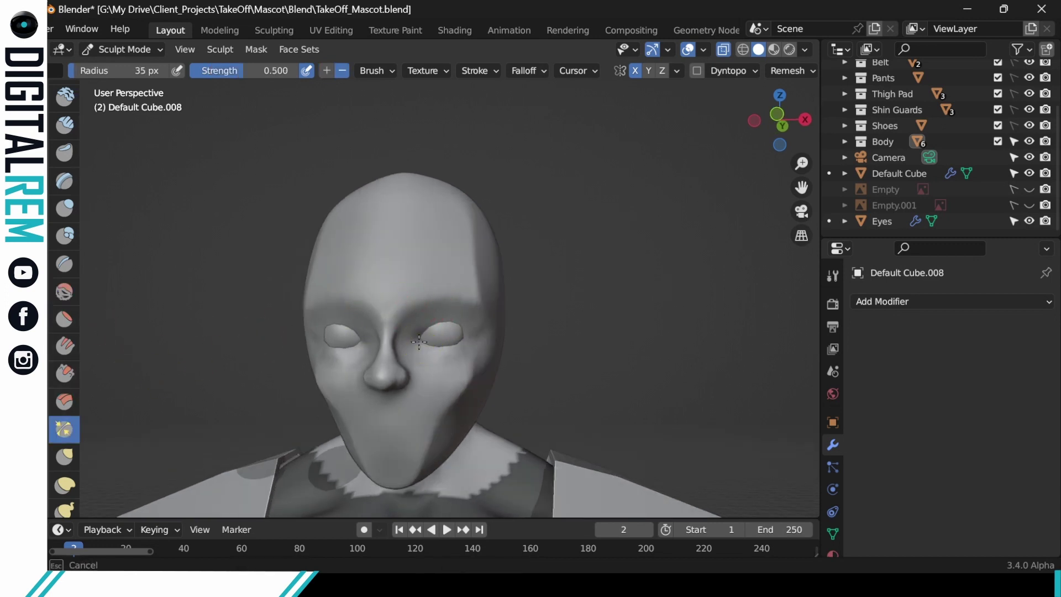
left_click_drag(414, 339, 415, 339)
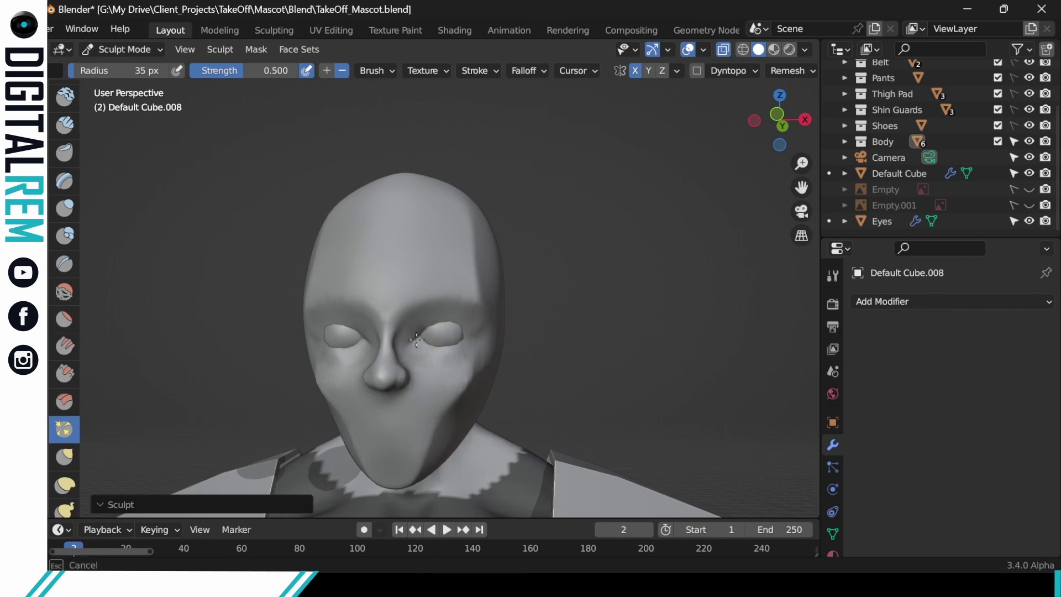
mouse_move(410, 343)
left_mouse_down()
mouse_move(471, 289)
mouse_move(454, 315)
mouse_move(470, 332)
left_mouse_up()
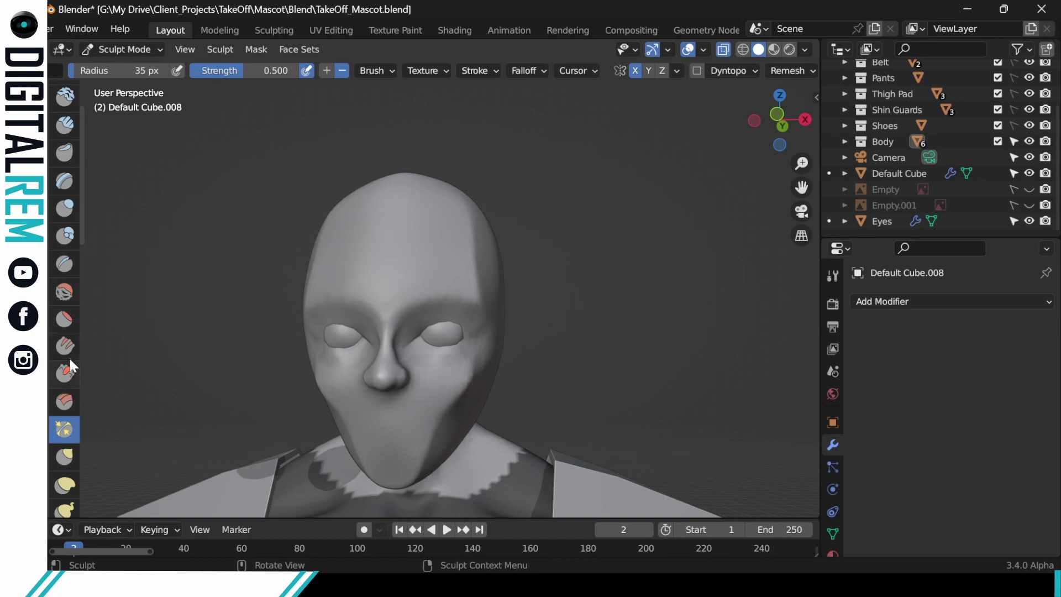
Step: Try to smooth the upper eyelid below the brow at 51 px radius and 0.189 strength
left_click(64, 291)
left_click_drag(431, 317, 439, 305)
key("ctrl+z")
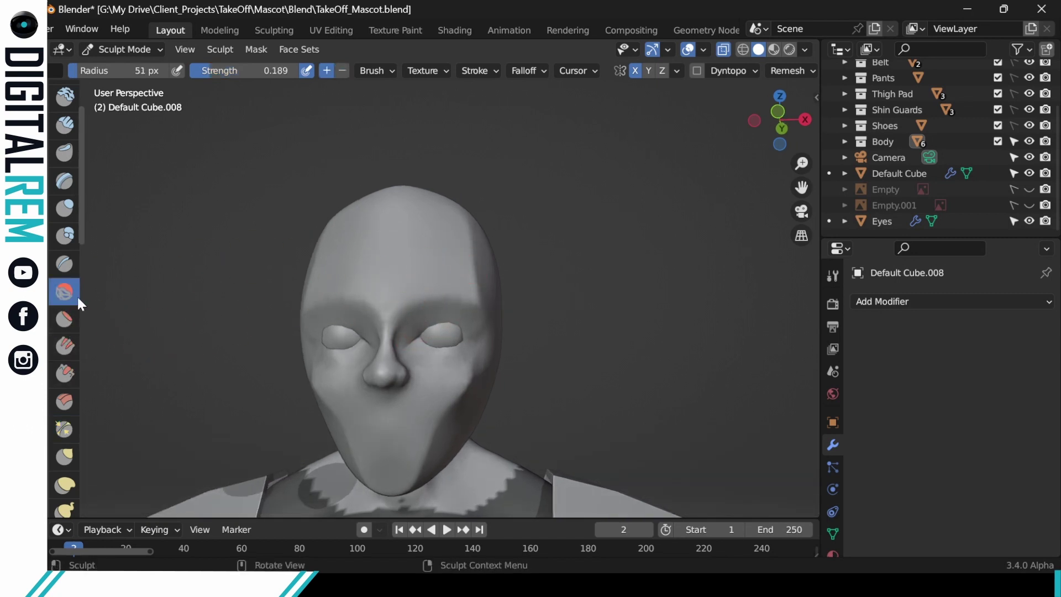
Step: Sharpen the brow ridge, forehead side edges and cheek-to-jaw edges with the Pinch brush at 35 px radius and 0.500 strength
left_click(64, 429)
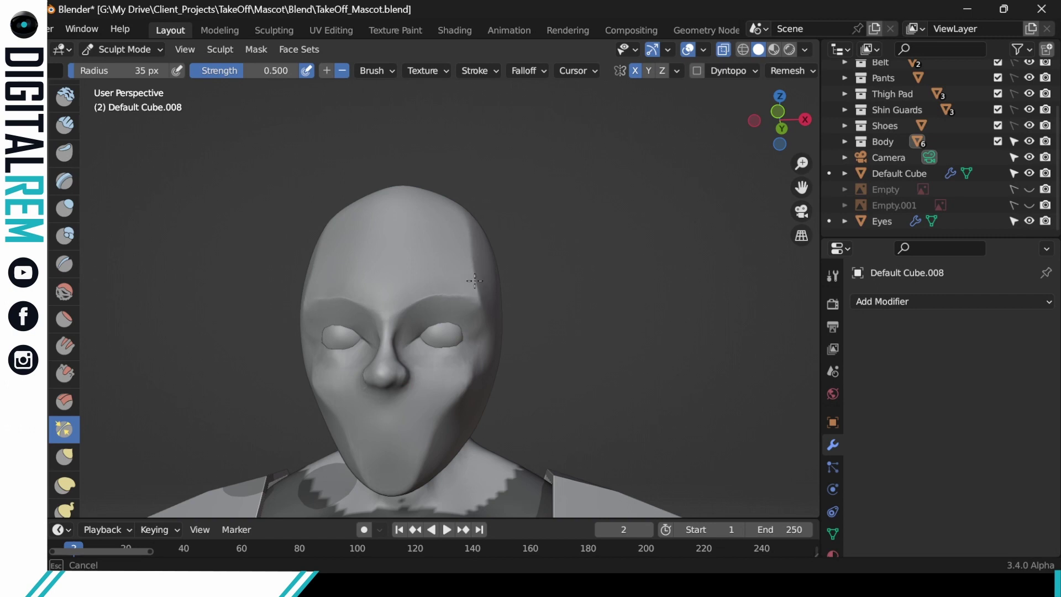
left_click_drag(474, 281, 449, 290)
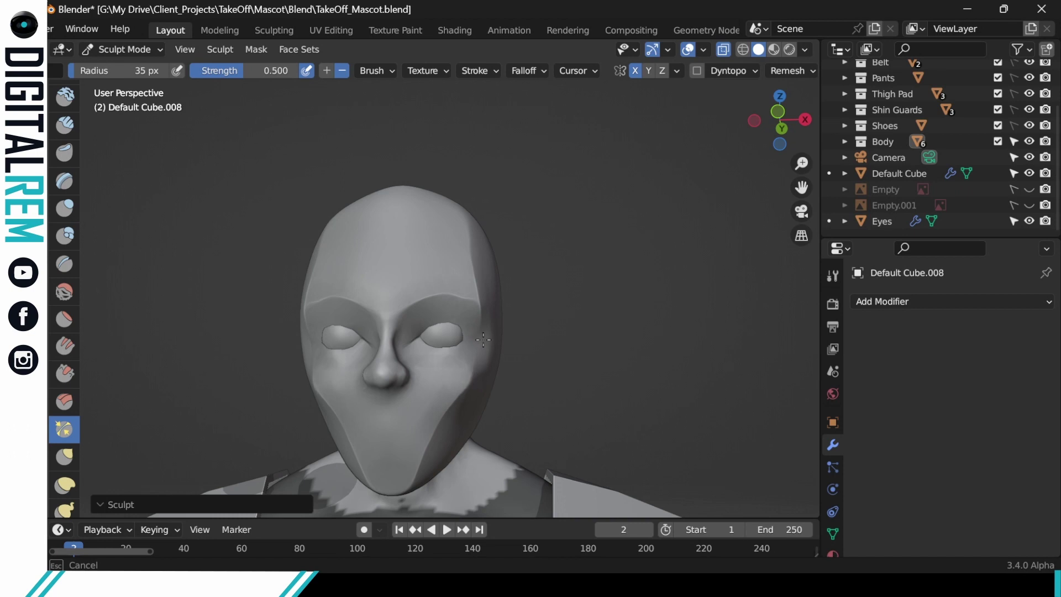
middle_click_drag(495, 329, 476, 308)
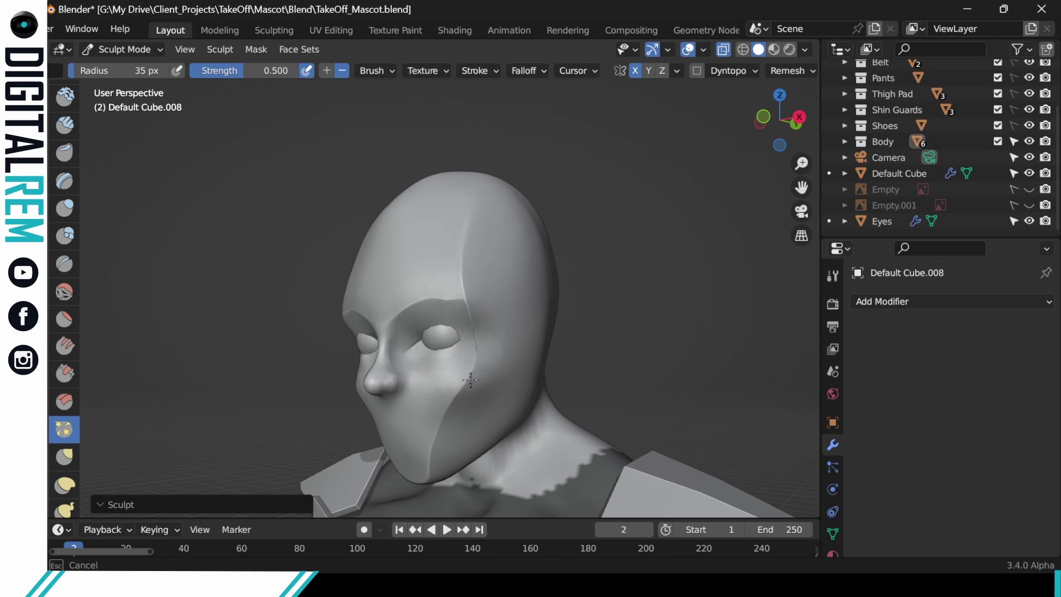
middle_click_drag(454, 401, 471, 320)
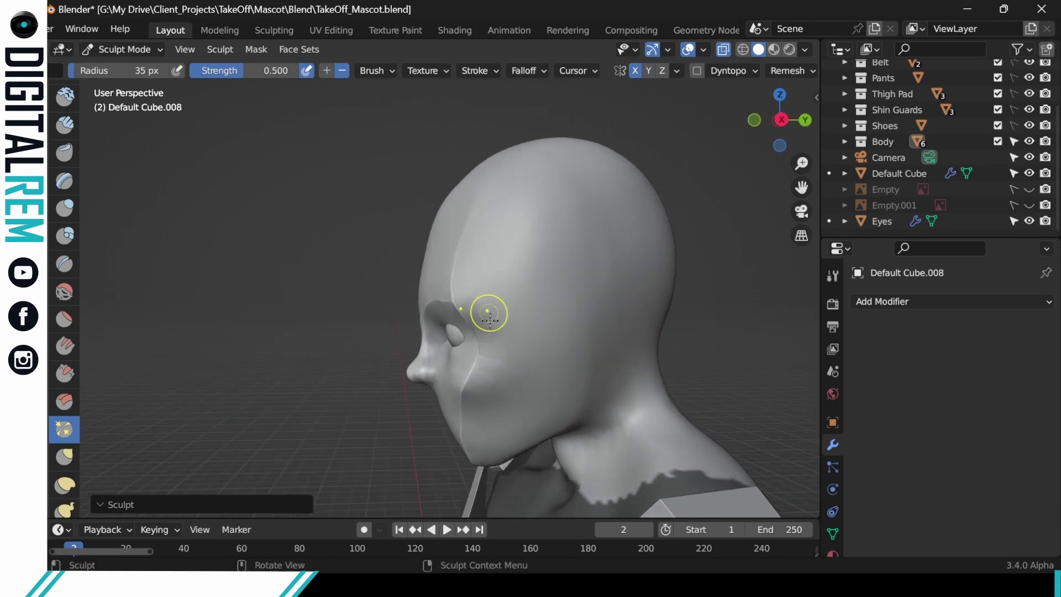
Step: Pinch the facial plane edge running from the outer eye socket down over the cheekbone
mouse_move(501, 353)
middle_mouse_down()
mouse_move(552, 322)
mouse_move(597, 391)
mouse_move(588, 375)
middle_mouse_up()
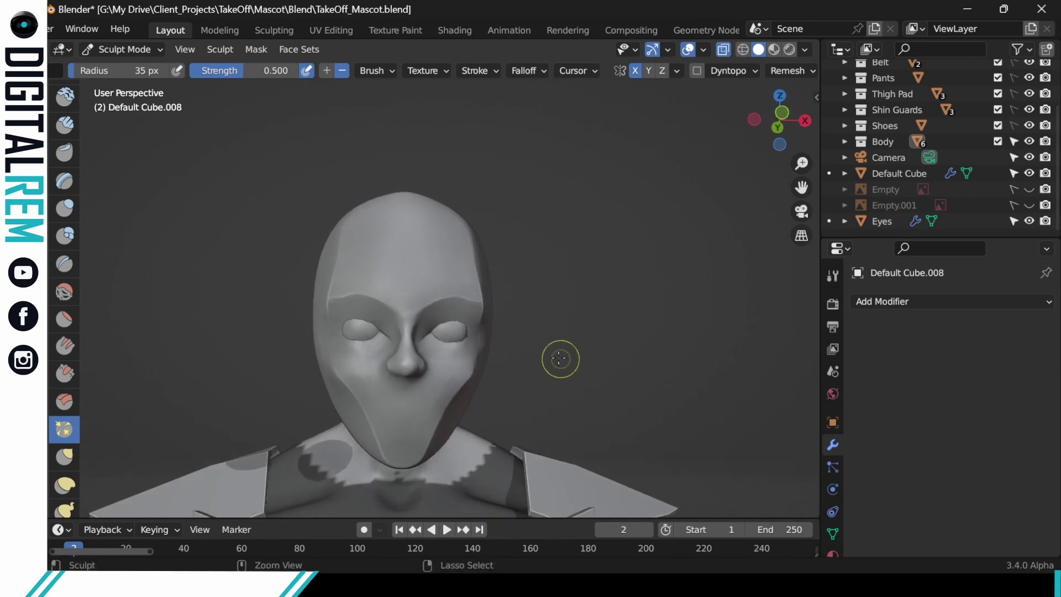
middle_click_drag(534, 338, 474, 339)
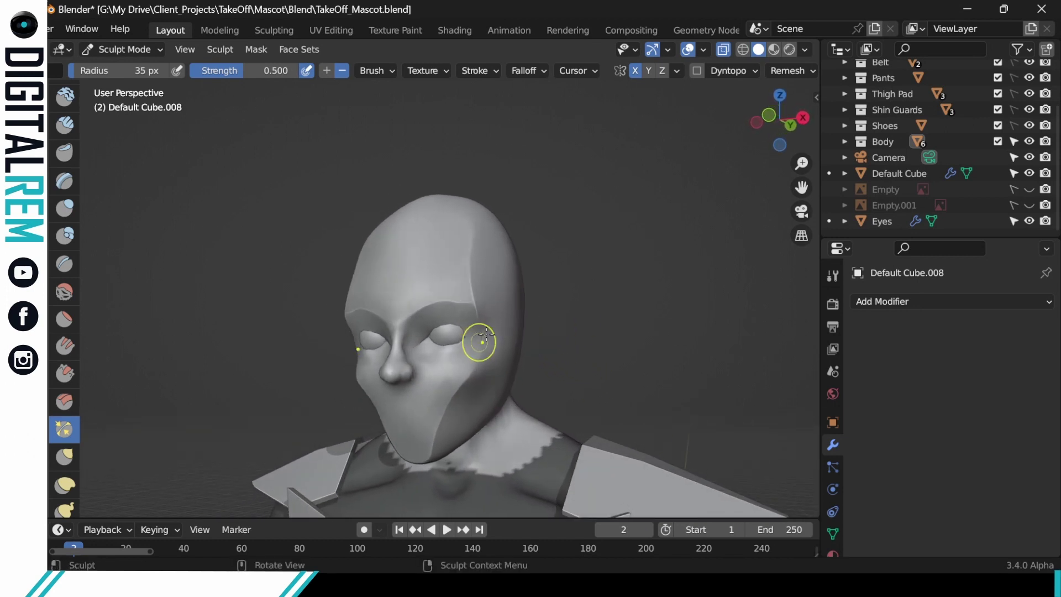
left_click_drag(473, 339, 466, 386)
middle_click_drag(524, 292, 502, 275)
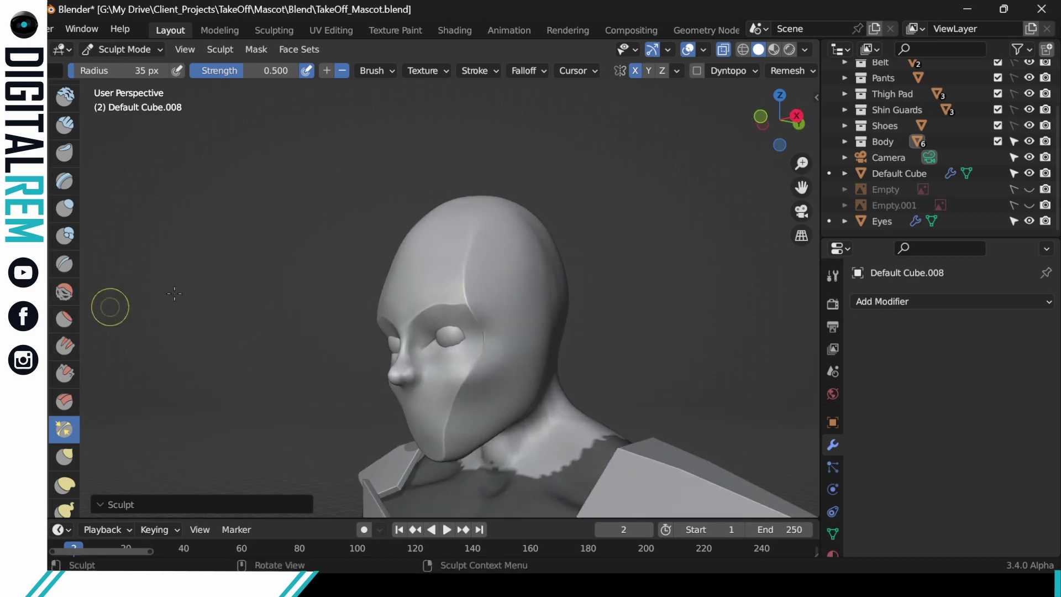
Step: Remesh the head at a 0.5" voxel size and resharpen its brow and cheek edges with the Pinch brush
left_click(785, 71)
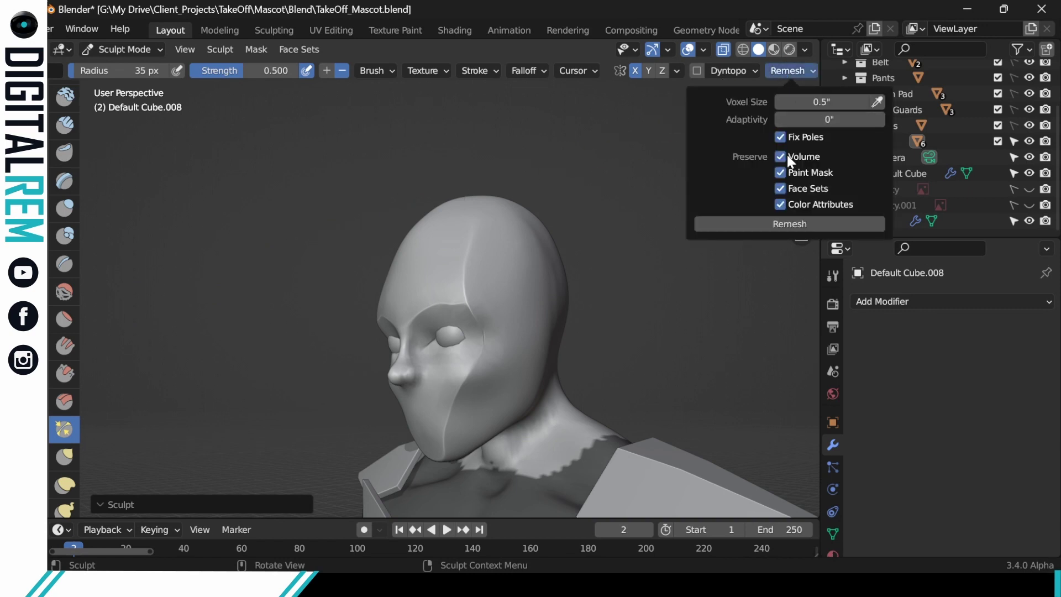
left_click(776, 222)
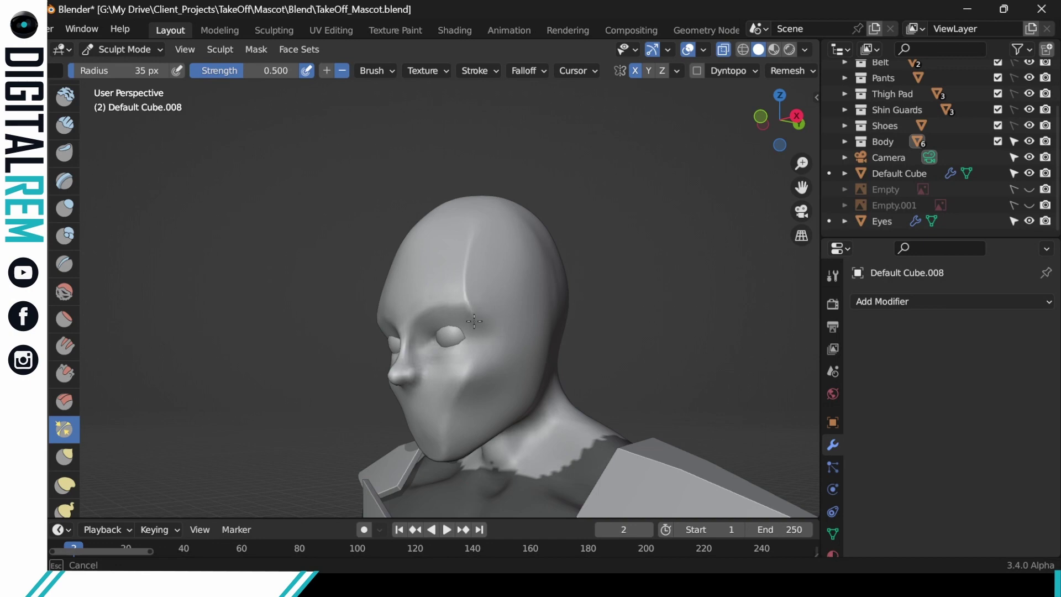
left_click_drag(474, 321, 448, 304)
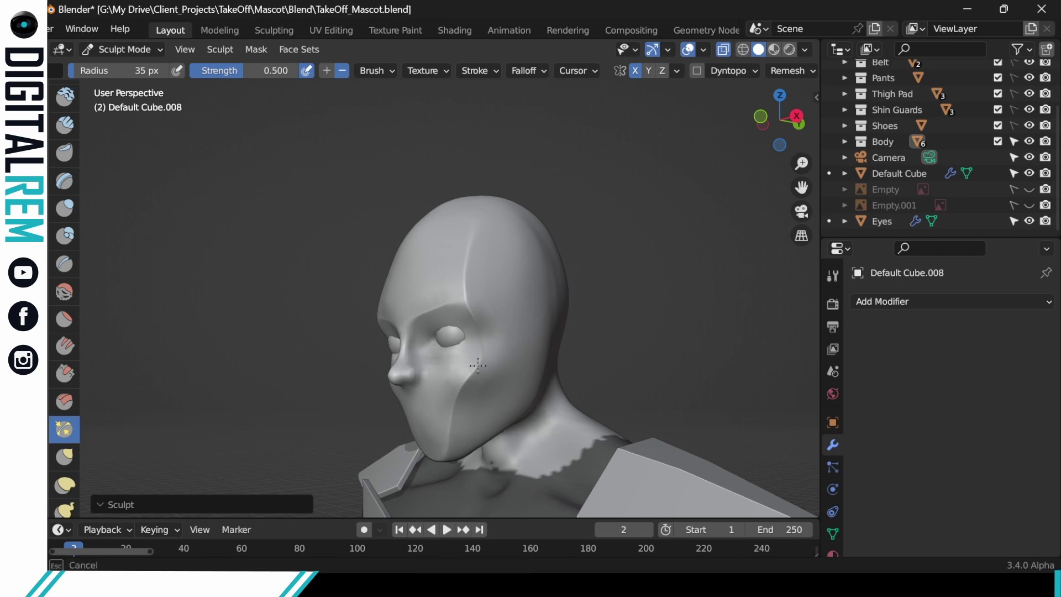
mouse_move(439, 300)
left_mouse_down()
mouse_move(461, 294)
mouse_move(474, 326)
mouse_move(464, 301)
left_mouse_up()
middle_click_drag(464, 301, 568, 291)
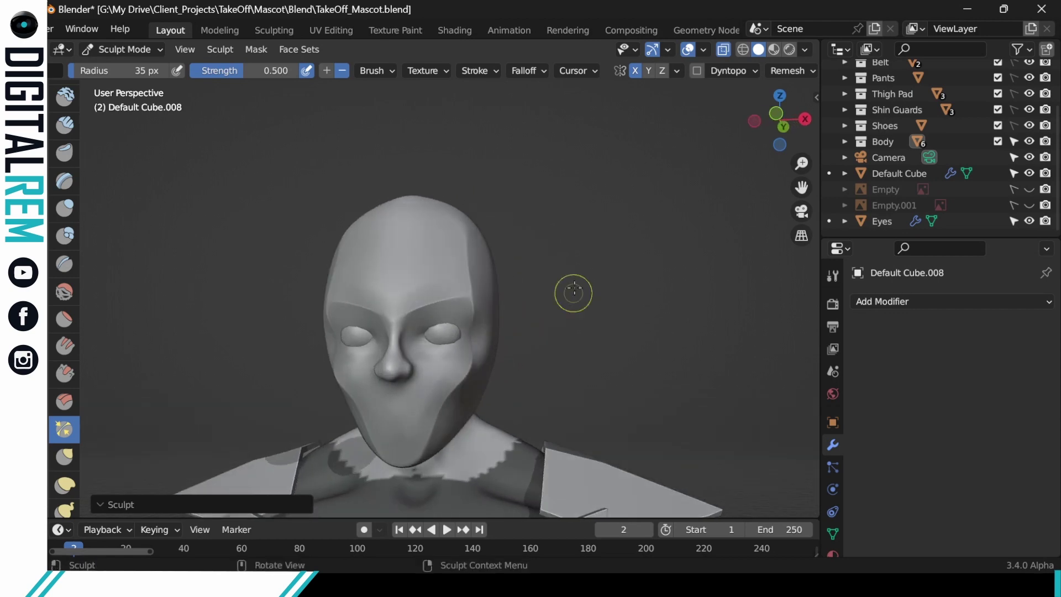
Step: Pinch the face's outer edges from temple to chin, along with the brow ridge and eyelid edges
left_click_drag(467, 375, 427, 441)
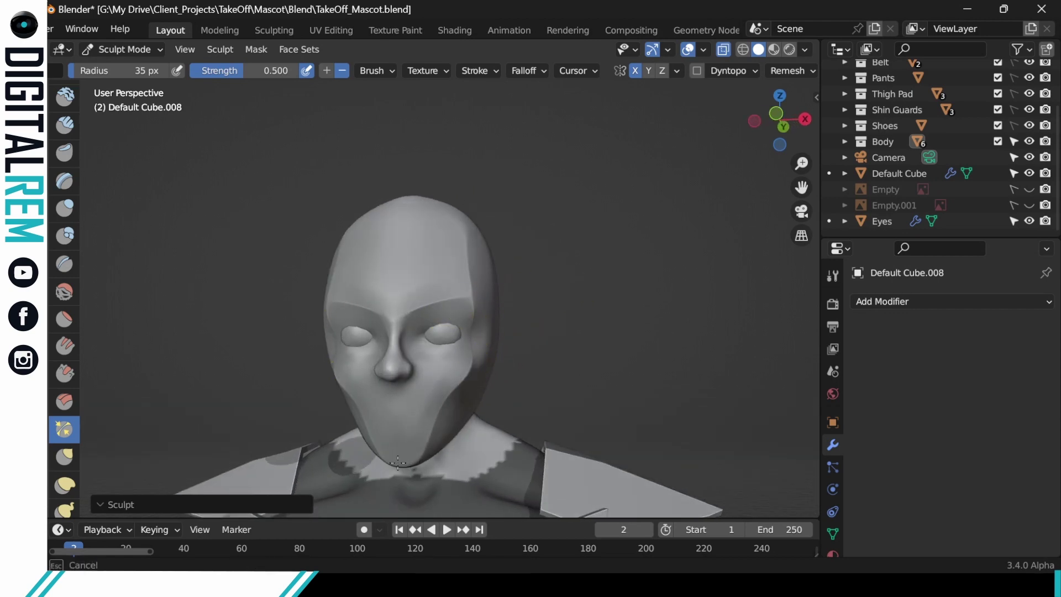
left_click_drag(473, 325, 476, 346)
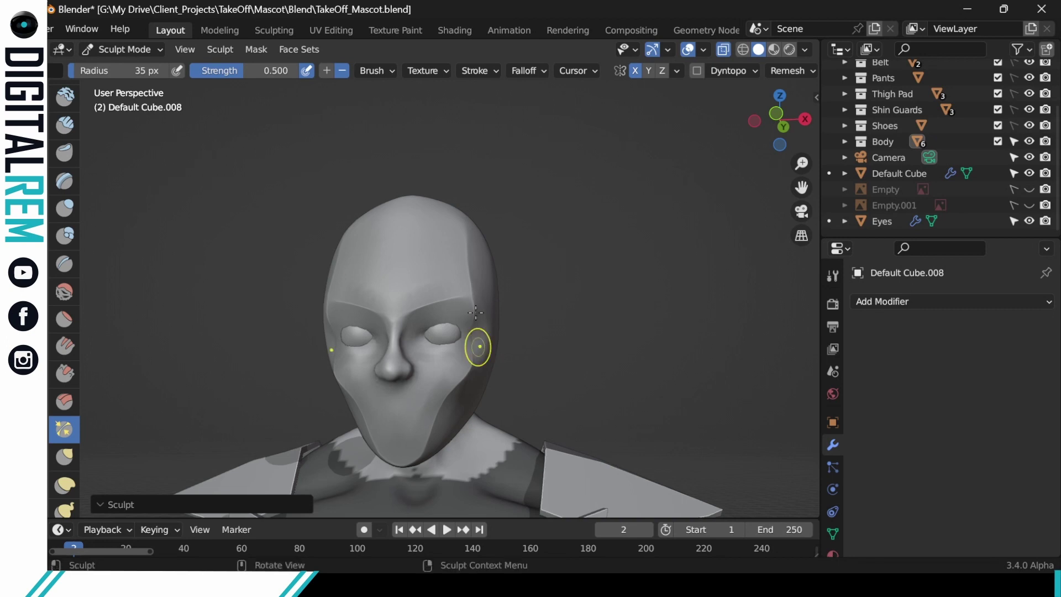
mouse_move(408, 313)
left_mouse_down()
mouse_move(396, 331)
mouse_move(420, 297)
left_mouse_up()
mouse_move(412, 362)
left_mouse_down()
mouse_move(401, 345)
mouse_move(469, 307)
mouse_move(421, 337)
mouse_move(458, 311)
left_mouse_up()
left_click_drag(423, 340, 464, 309)
mouse_move(556, 259)
middle_mouse_down()
mouse_move(514, 291)
mouse_move(476, 286)
mouse_move(518, 270)
mouse_move(504, 263)
middle_mouse_up()
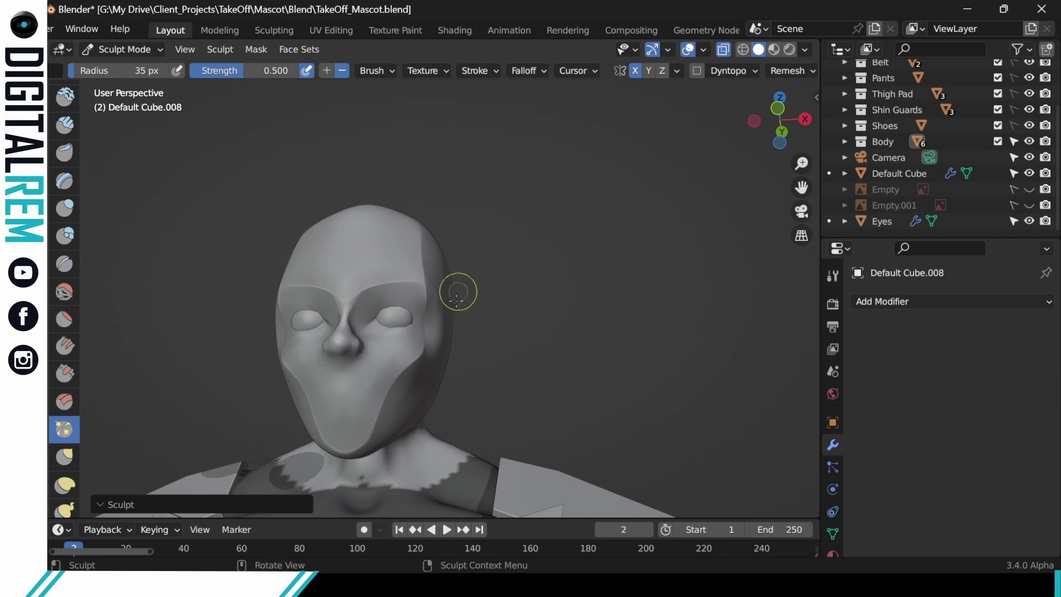
Step: Sharpen the chin's lower edge and the jawline back toward the neck with the Pinch brush from several angles
left_click_drag(351, 448, 381, 419)
middle_click_drag(442, 395, 402, 400)
left_click_drag(378, 444, 421, 418)
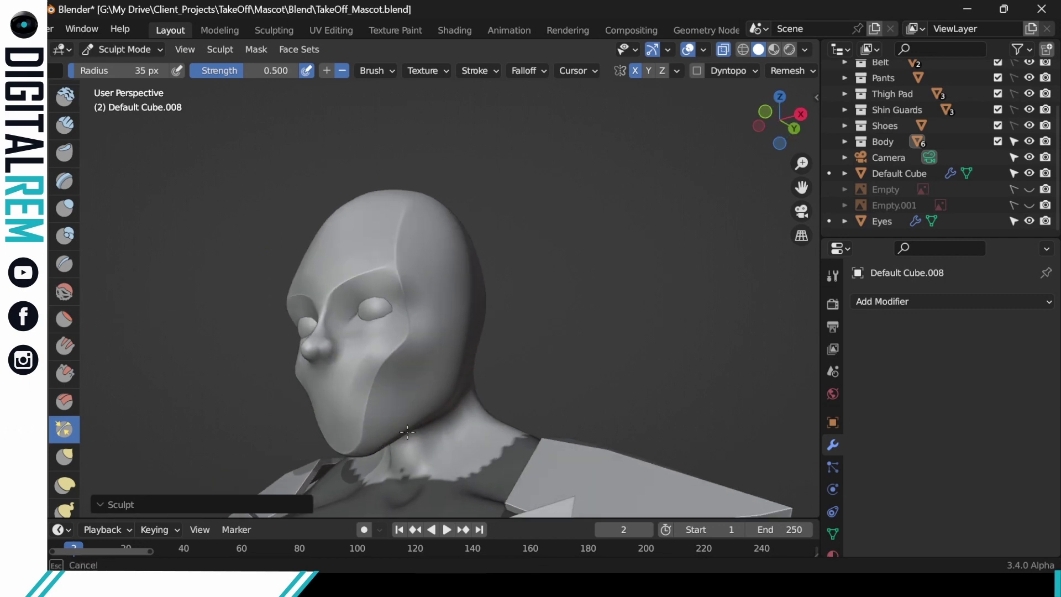
middle_click_drag(407, 432, 434, 402)
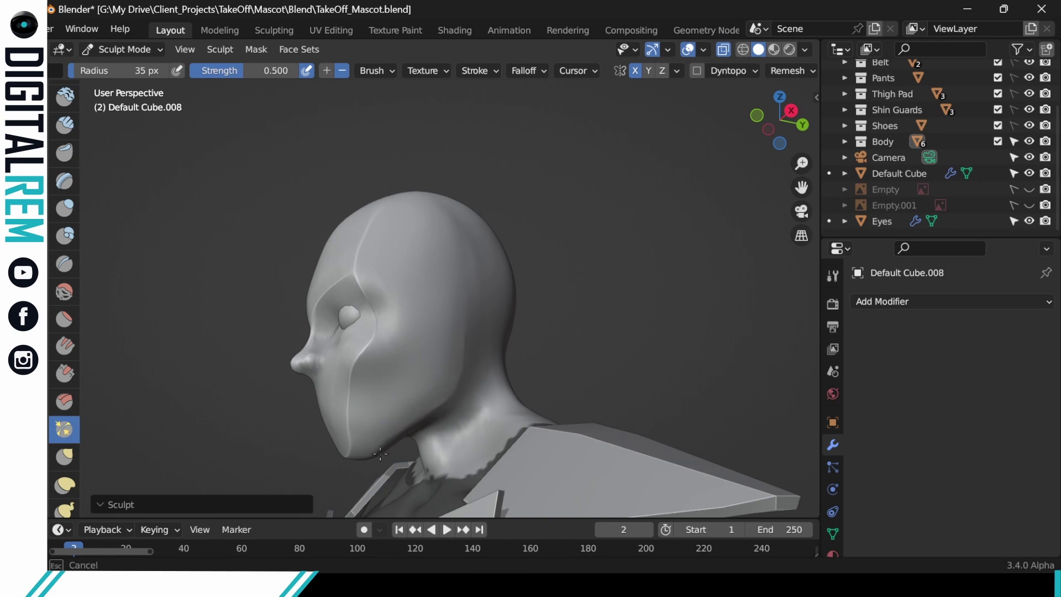
middle_click_drag(367, 460, 367, 429)
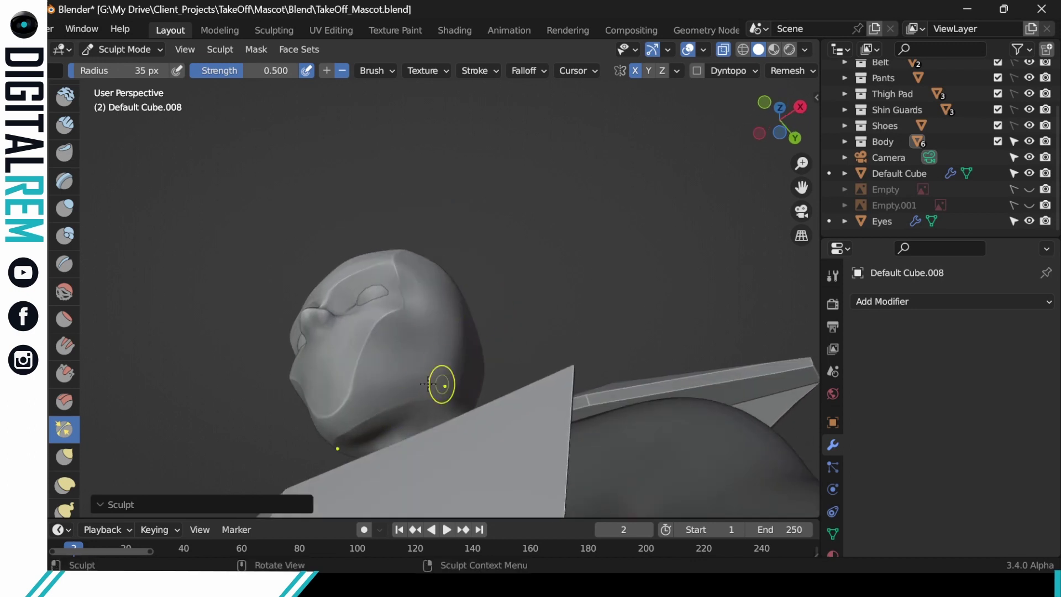
middle_click_drag(440, 382, 398, 402)
middle_click_drag(482, 350, 446, 366)
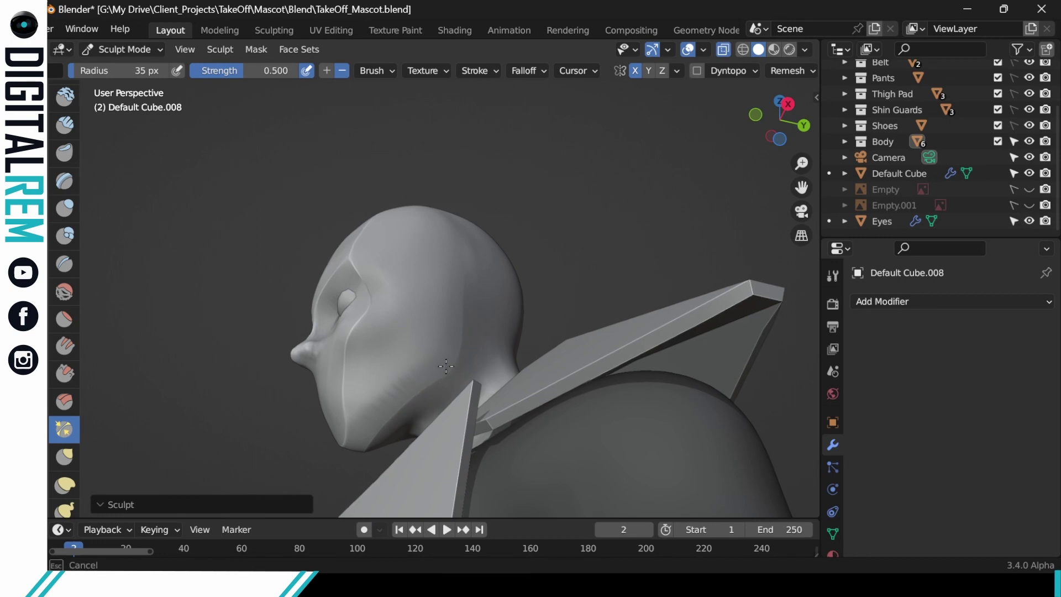
Step: Remesh the head at a 0.5" voxel size and pinch the underside edges of the chin and jaw again
left_click(776, 71)
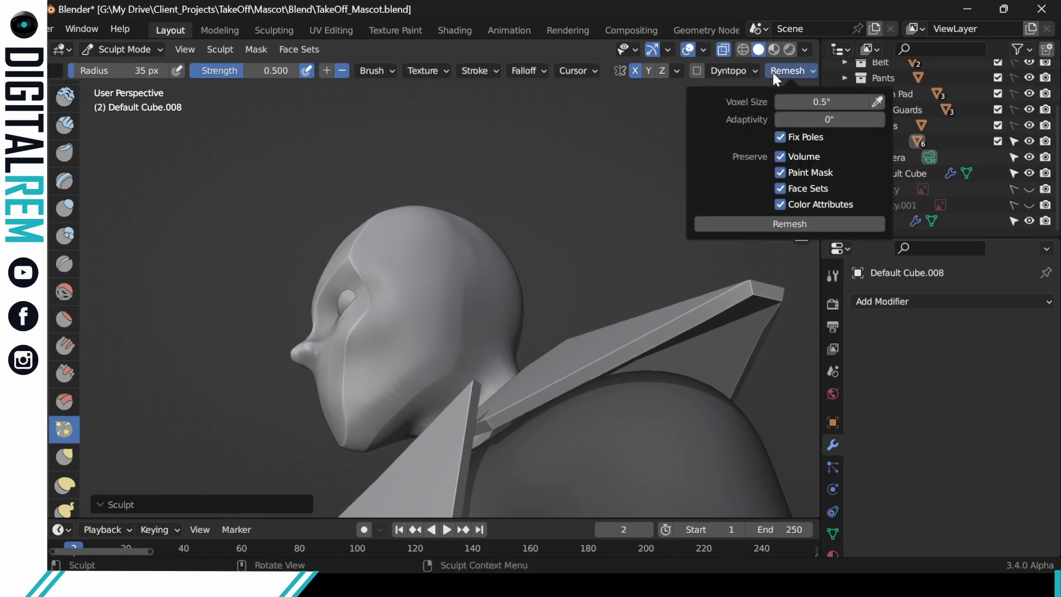
left_click(759, 221)
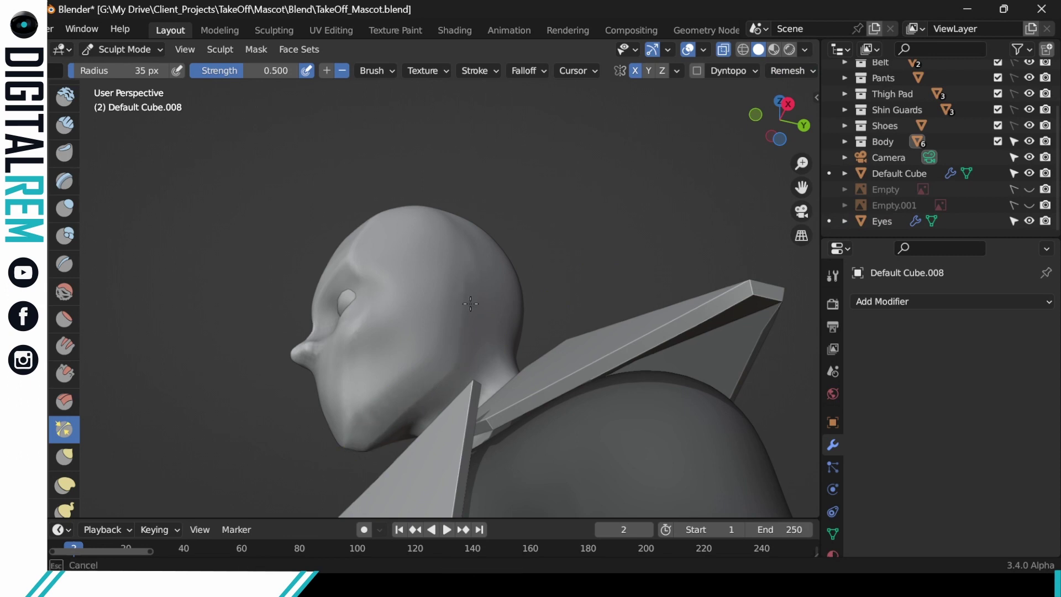
left_click_drag(373, 444, 374, 439)
middle_click_drag(431, 359, 493, 324)
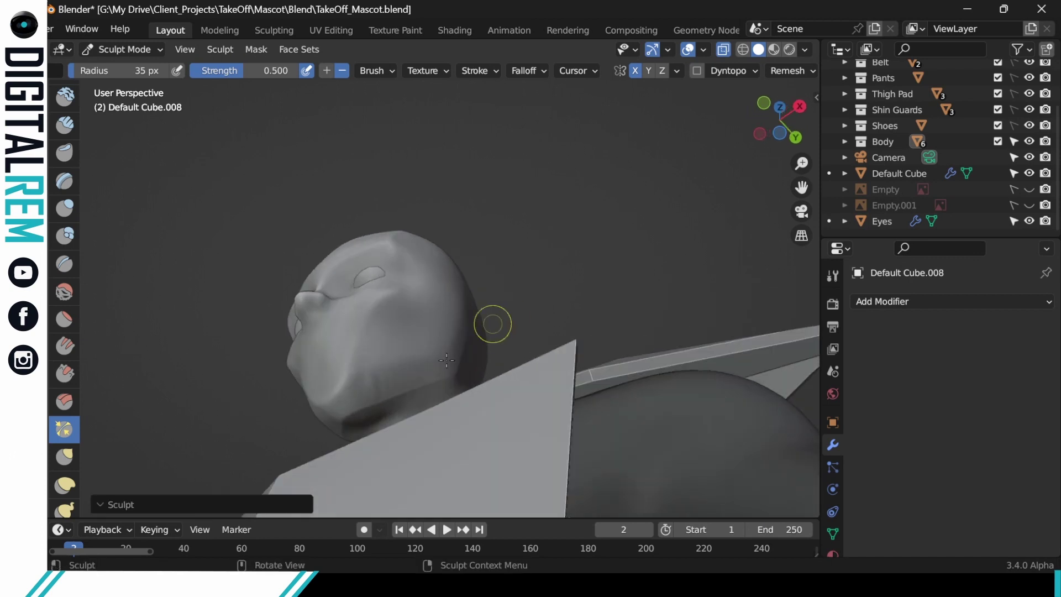
left_click_drag(369, 416, 360, 404)
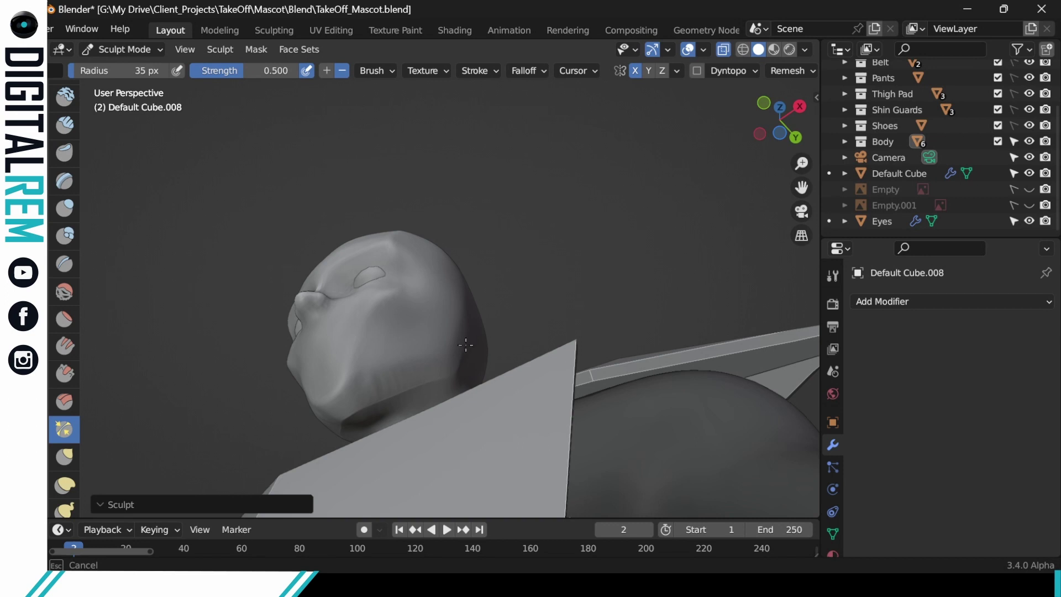
left_click_drag(466, 345, 417, 373)
left_click_drag(339, 391, 351, 379)
Step: Pinch the jawline edge from the chin back toward the neck and undo the last stroke
middle_click_drag(407, 308, 422, 372)
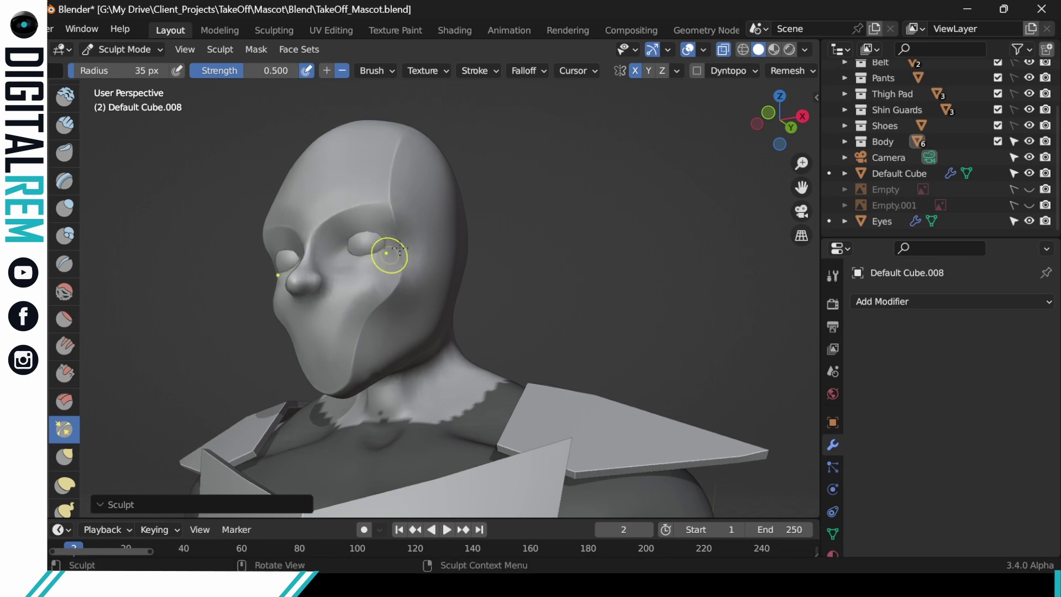
mouse_move(413, 233)
middle_mouse_down()
mouse_move(510, 266)
mouse_move(442, 284)
mouse_move(403, 249)
mouse_move(427, 254)
mouse_move(489, 232)
middle_mouse_up()
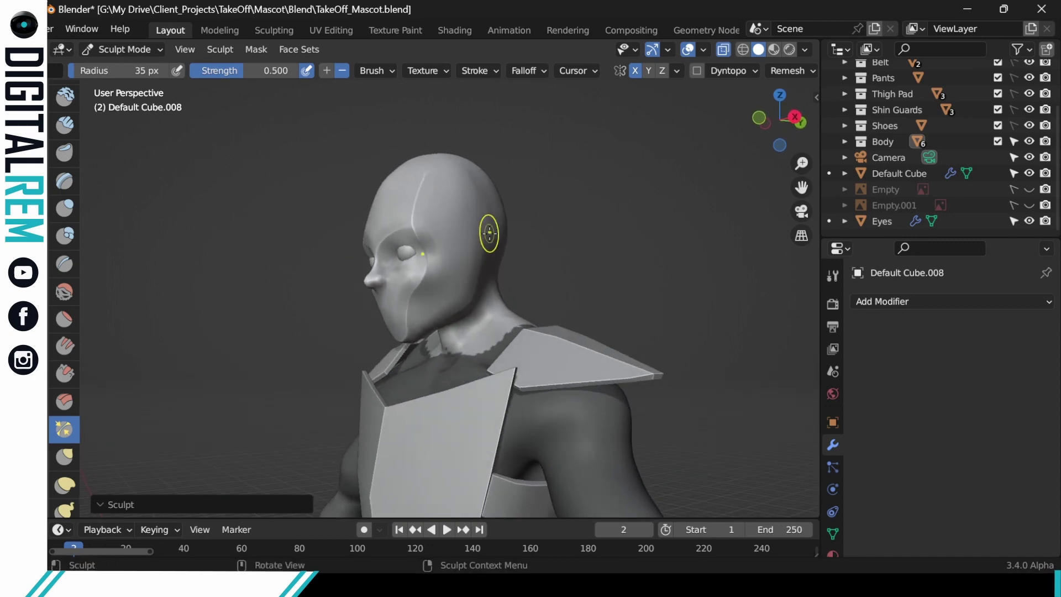
left_click_drag(430, 318, 462, 297)
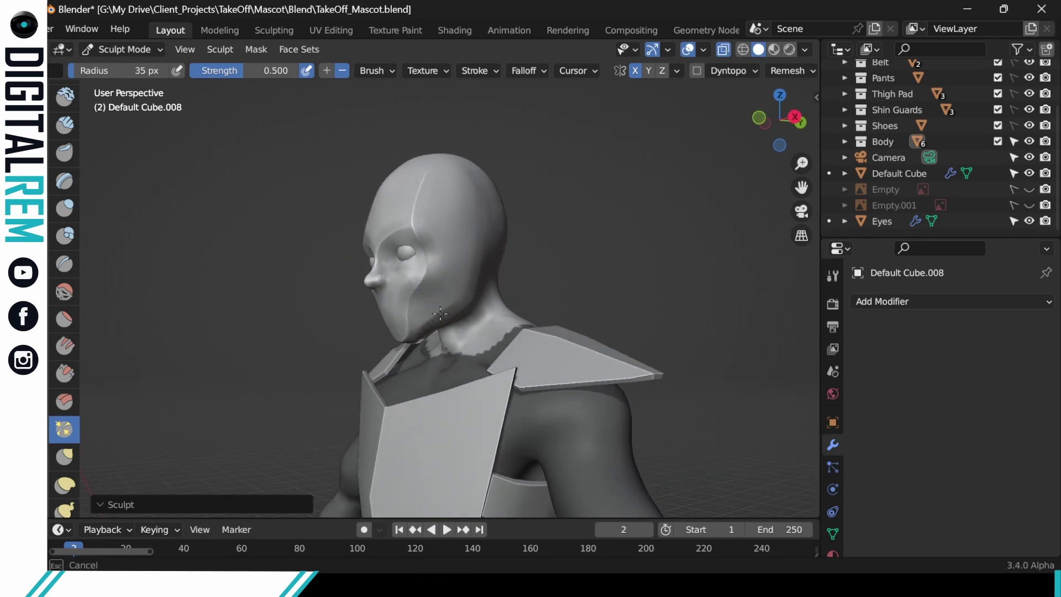
left_click_drag(417, 324, 436, 312)
left_click_drag(436, 312, 469, 295)
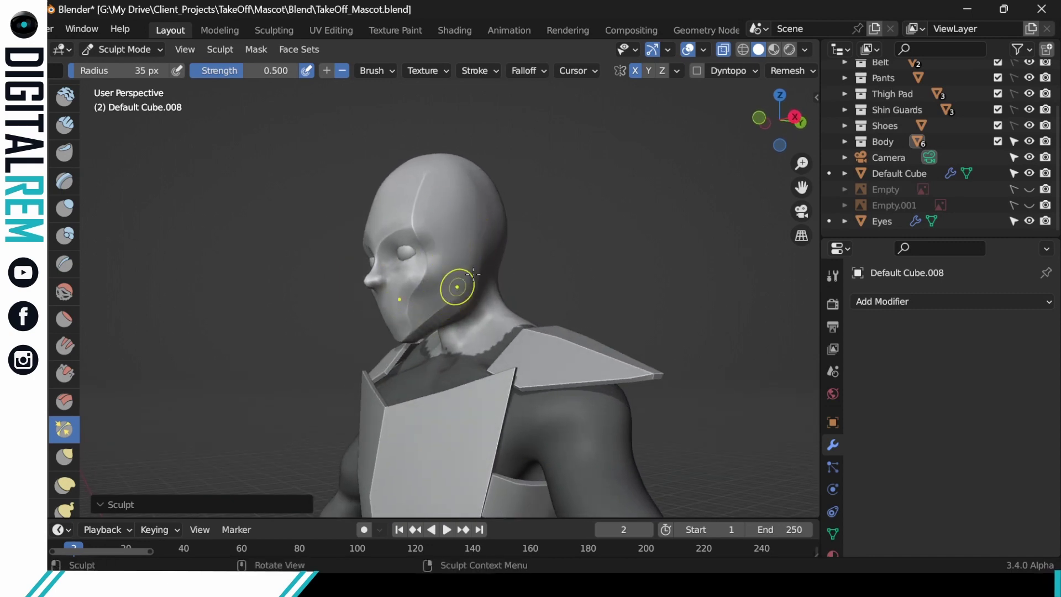
key("ctrl+z")
Step: Try a Pinch stroke on the side of the head behind the eye
middle_click_drag(420, 322, 420, 322)
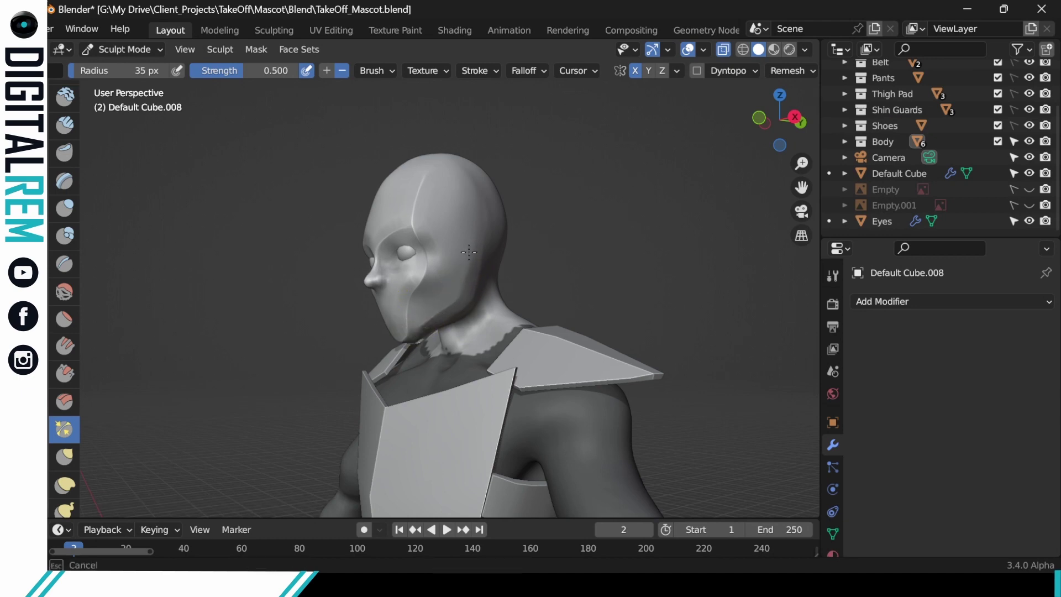
left_click_drag(468, 252, 479, 245)
middle_click_drag(509, 223, 496, 218)
key("ctrl+z")
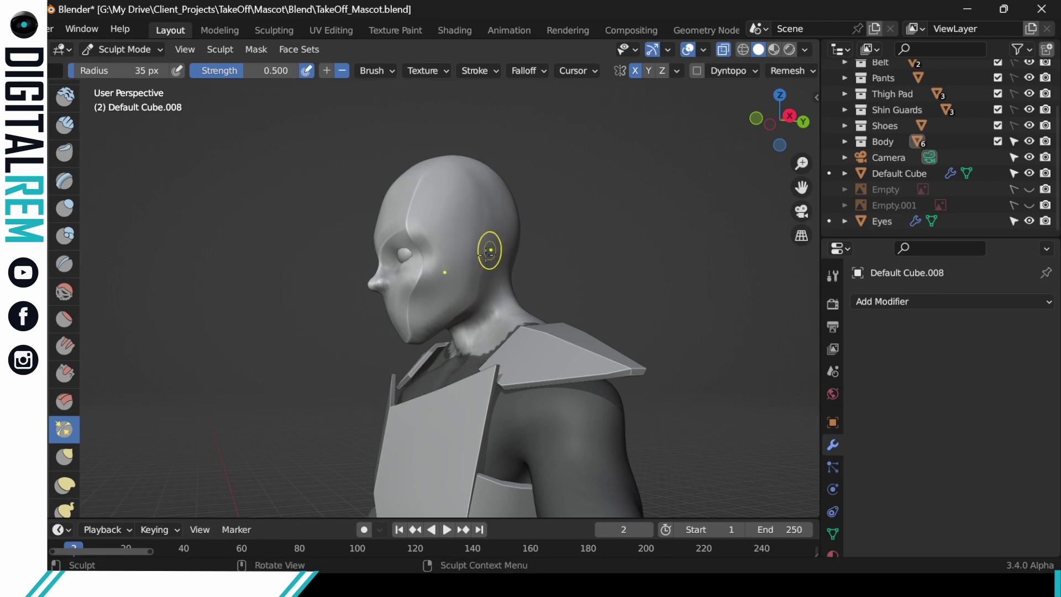
Step: Smooth the jaw, cheek, temple, forehead and mouth area with the Smooth brush at 0.189 strength
middle_click_drag(433, 315, 285, 255)
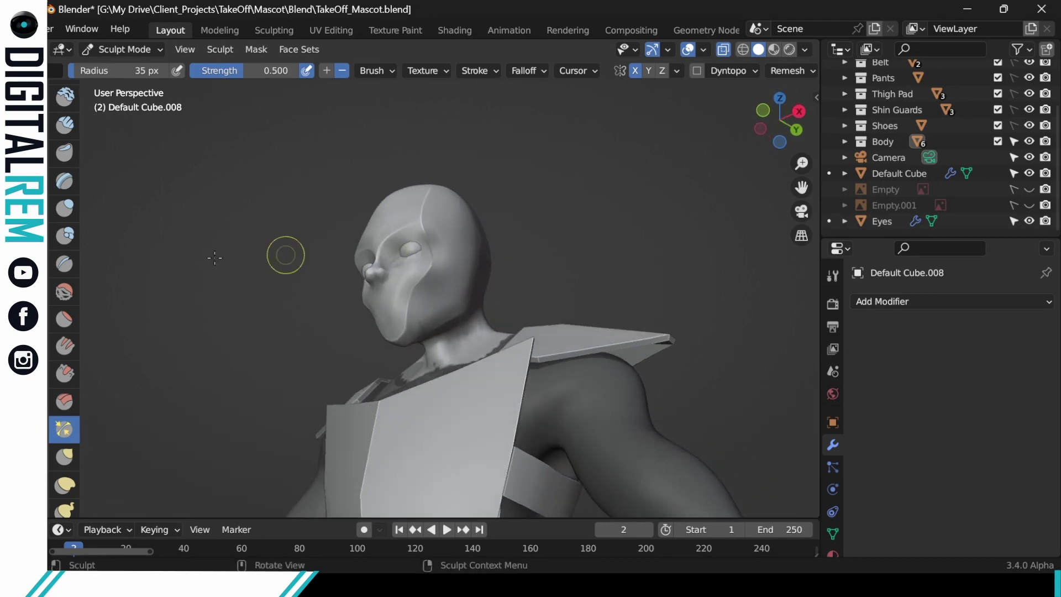
left_click(64, 291)
left_click_drag(440, 311, 472, 284)
middle_click_drag(460, 279, 476, 271)
left_click_drag(445, 267, 450, 252)
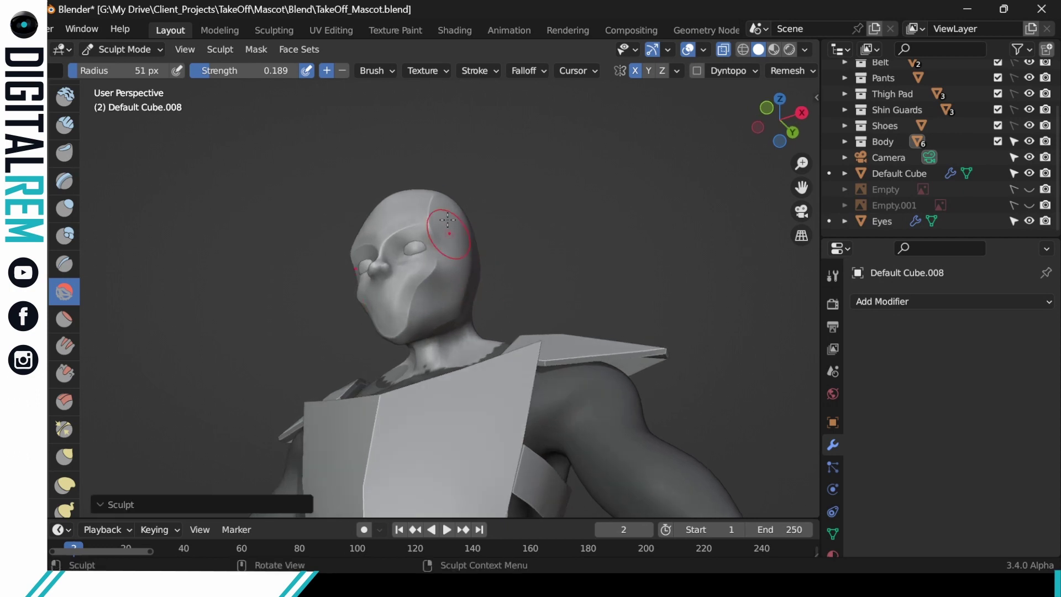
middle_click_drag(450, 236, 392, 215)
left_click_drag(390, 215, 421, 200)
left_click_drag(405, 277, 392, 302)
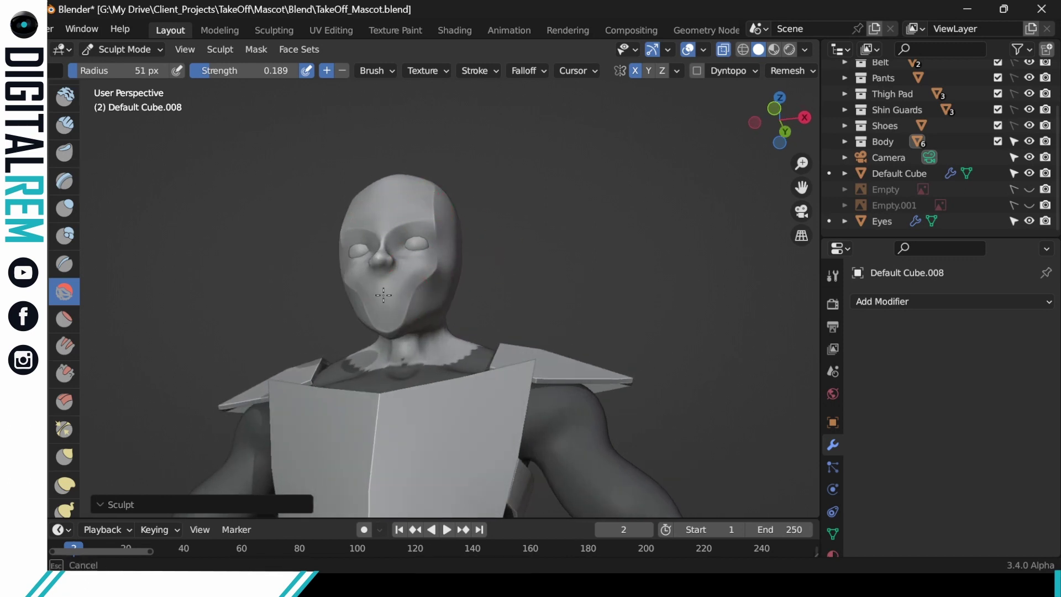
middle_click_drag(413, 271, 421, 287)
Step: Smooth the side of the nose and the nose bridge up into the brow
scroll(420, 288, "up", 3)
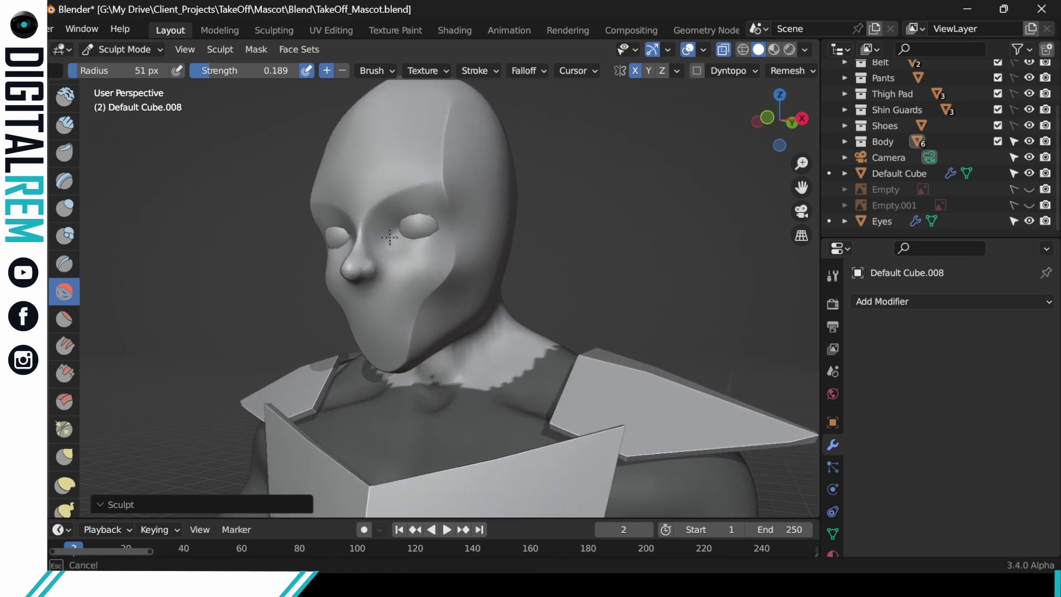
middle_click_drag(380, 248, 383, 264)
left_click_drag(366, 223, 346, 209)
middle_click_drag(390, 185, 379, 204)
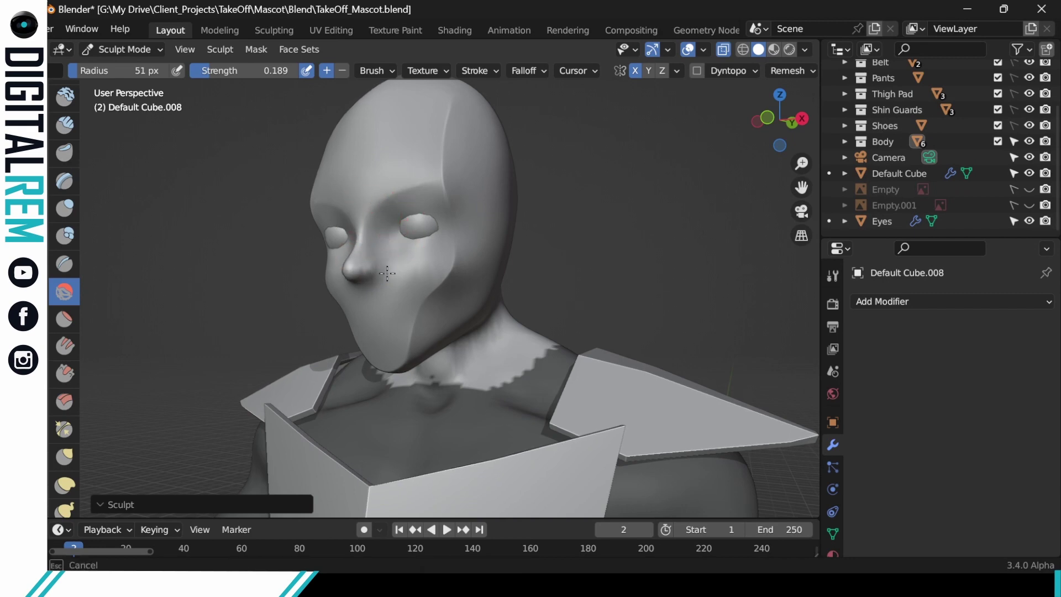
Step: Make the Helmet collection visible on the front view of the mascot
middle_click_drag(387, 273, 439, 209)
scroll(438, 208, "down", 5)
middle_click_drag(450, 248, 641, 277)
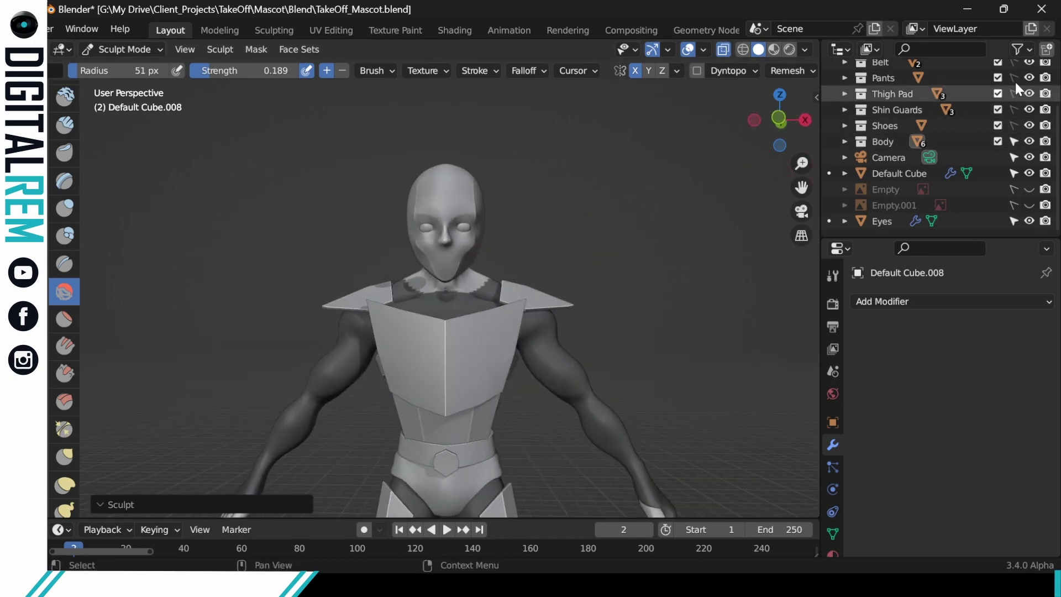
scroll(1029, 102, "up", 4)
scroll(1030, 95, "down", 1)
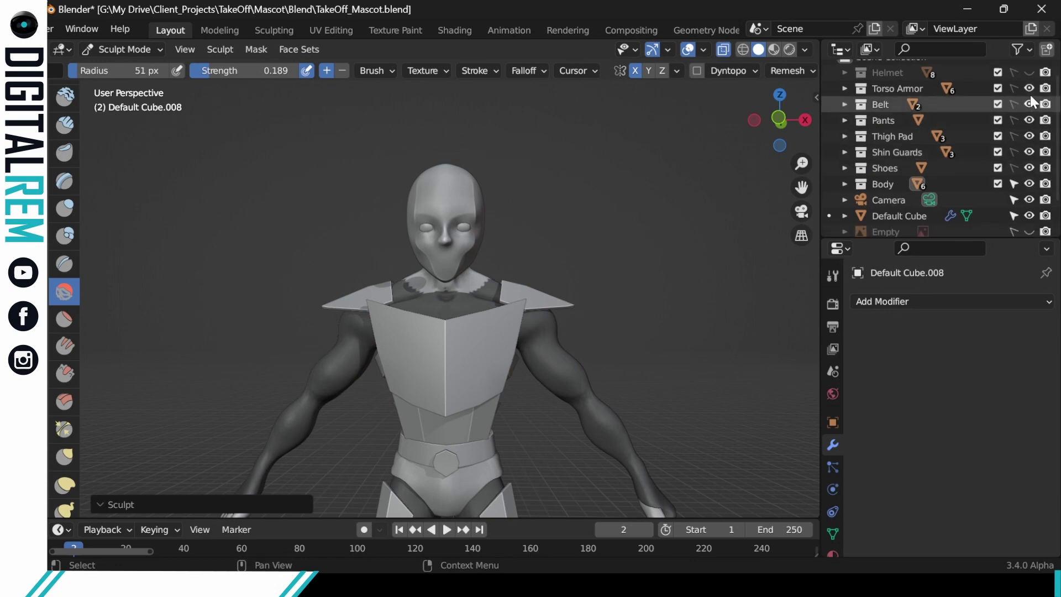
left_click(1029, 72)
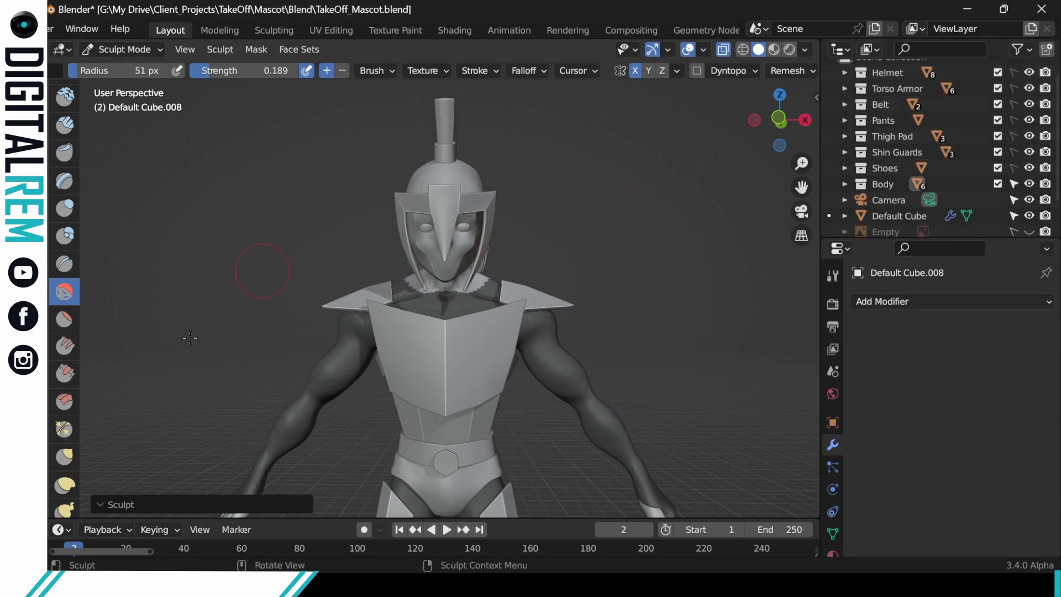
Step: Clear the sculpt mask from the body mesh
scroll(65, 386, "down", 8)
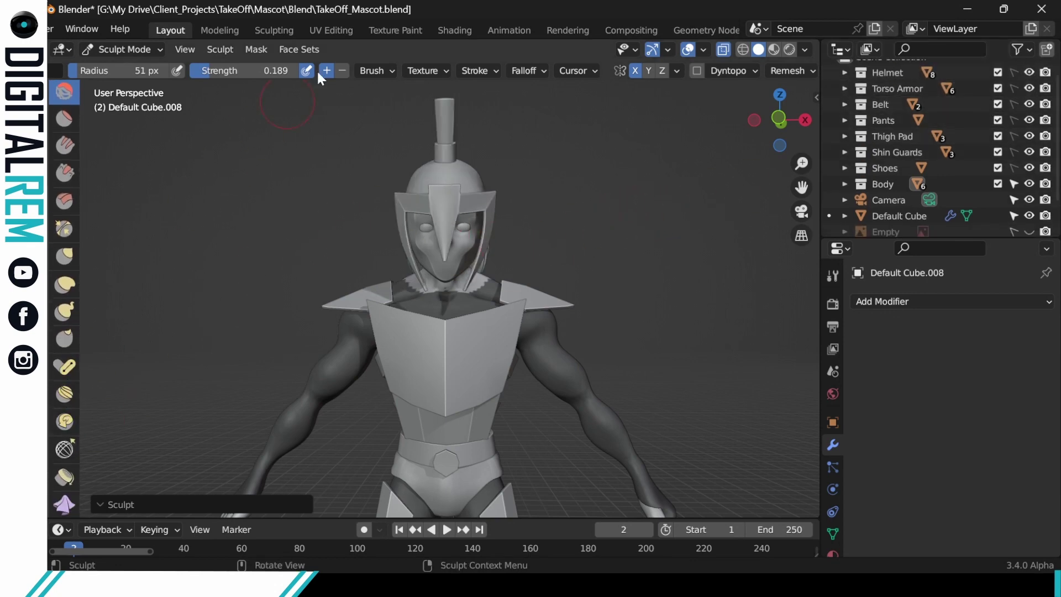
left_click(254, 50)
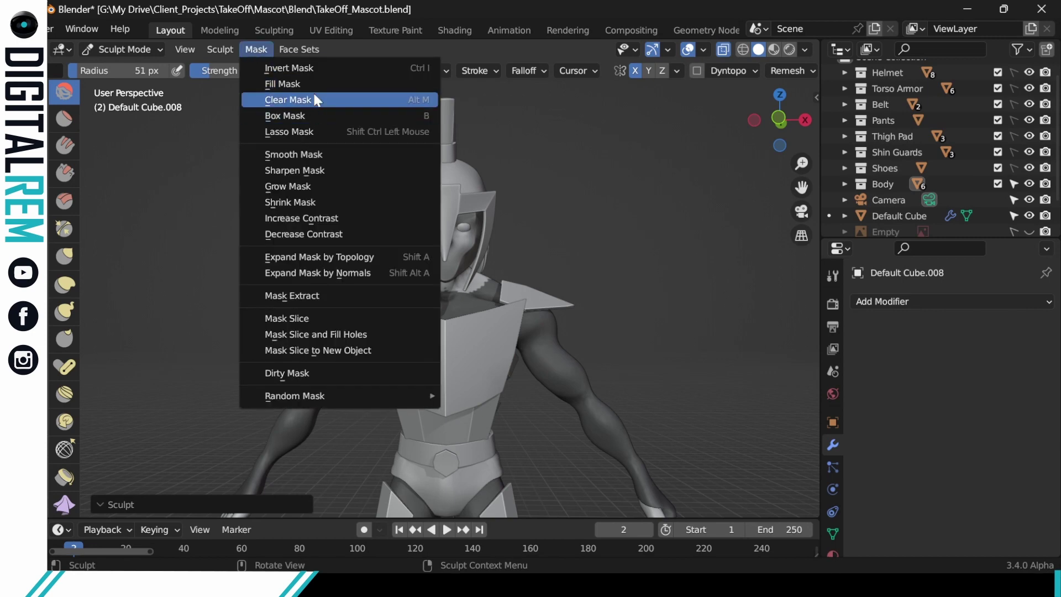
left_click(312, 99)
middle_click_drag(530, 210, 566, 210)
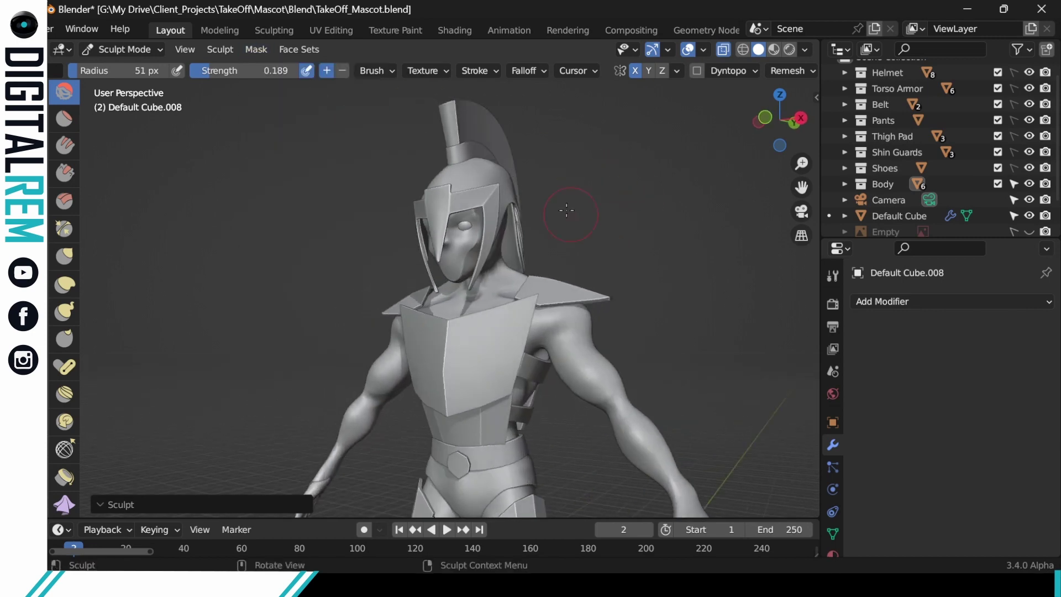
Step: Switch to Object Mode and select the thumbs together with the body, keeping the body as the active object
middle_click_drag(643, 224, 546, 222, "shift")
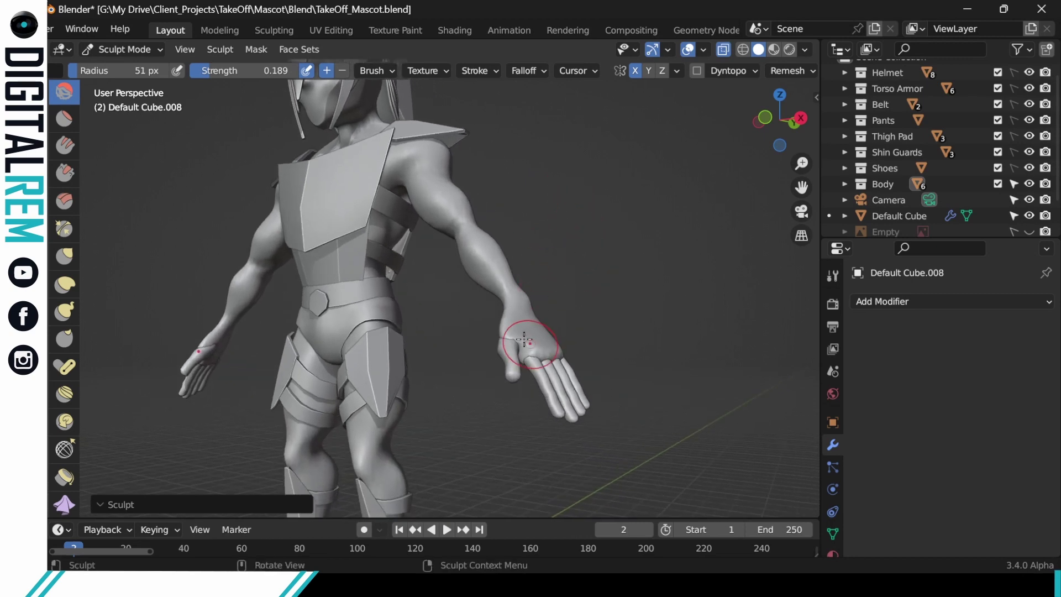
key("ctrl+Tab")
left_click(401, 347)
left_click(536, 344)
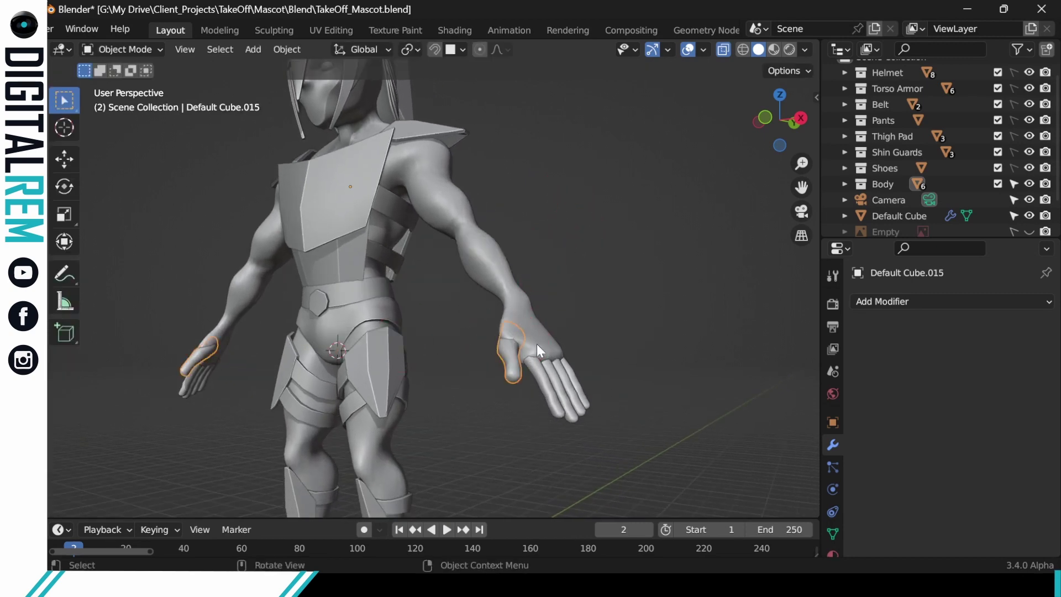
key("ctrl+Tab")
left_click(538, 332)
key("ctrl+Tab")
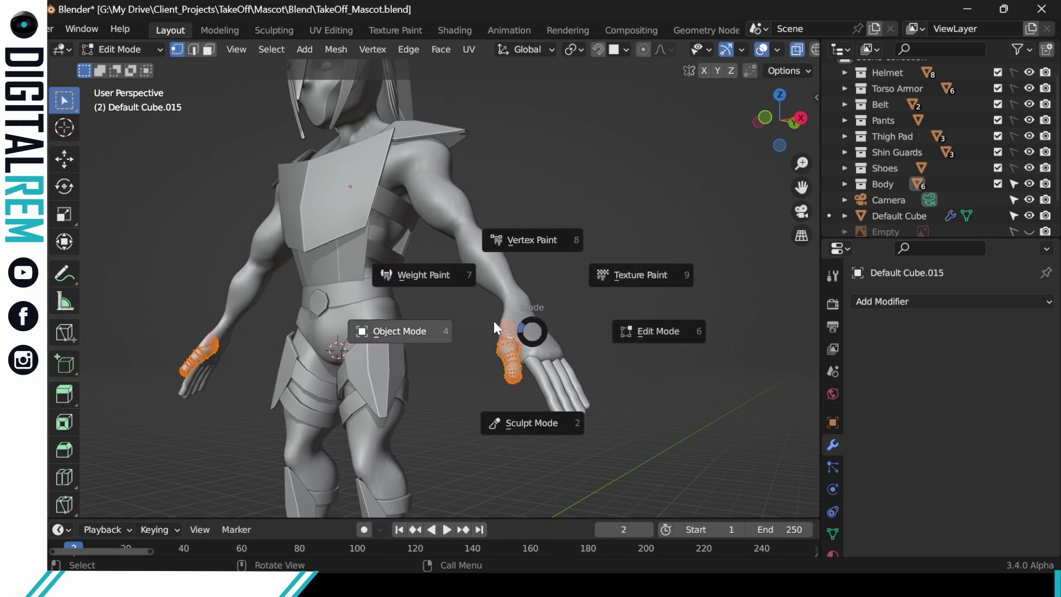
left_click(421, 339)
left_click(512, 364)
left_click(520, 349)
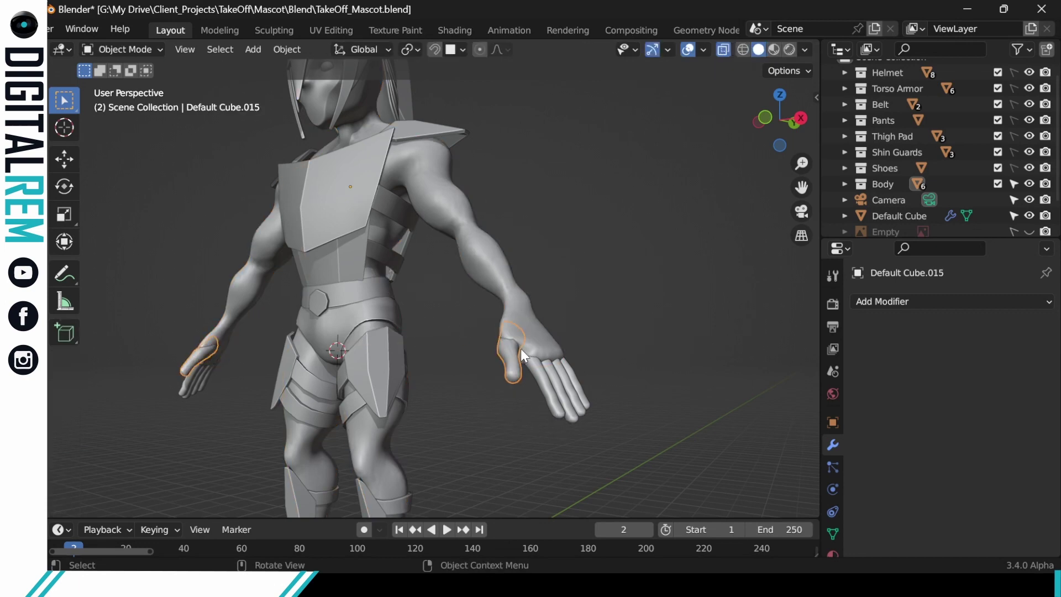
left_click(528, 323, "shift")
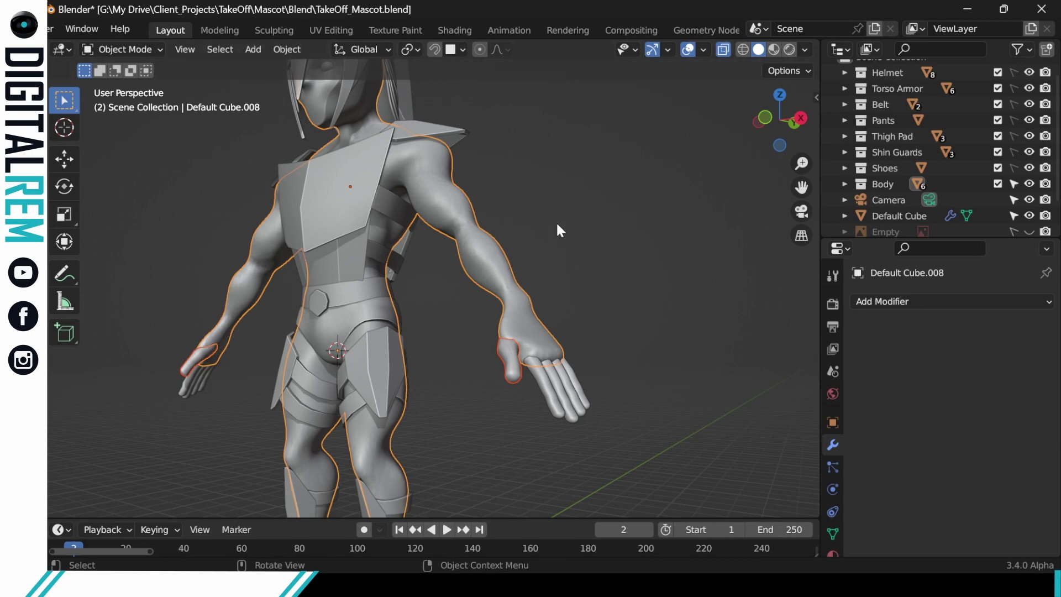
Step: Try to join only the thumbs into the body mesh
right_click(520, 319)
left_click(510, 283)
left_click(803, 71)
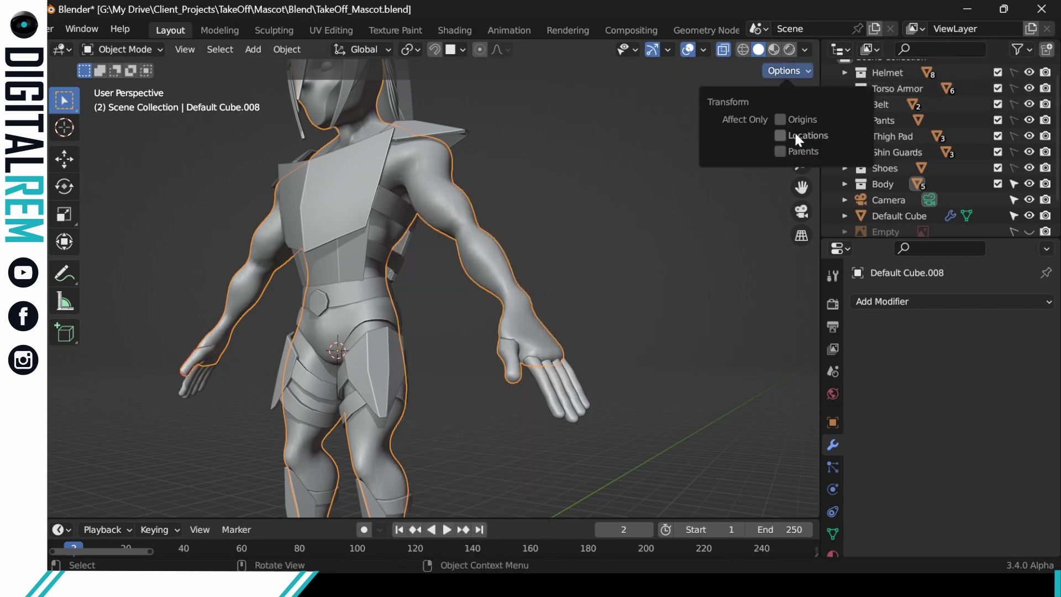
left_click(798, 72)
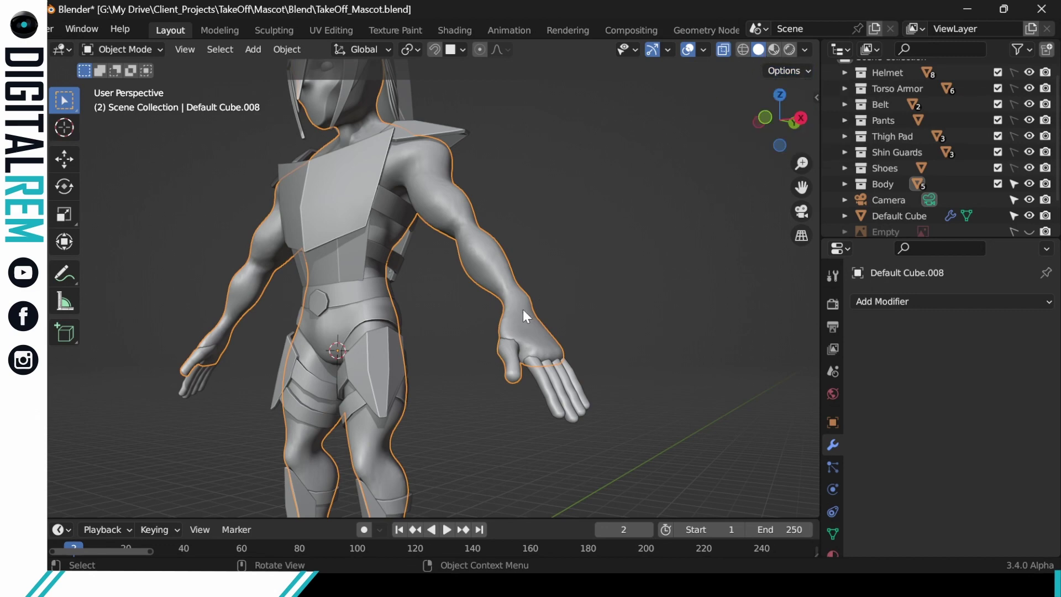
key("ctrl+Tab")
left_click(517, 403)
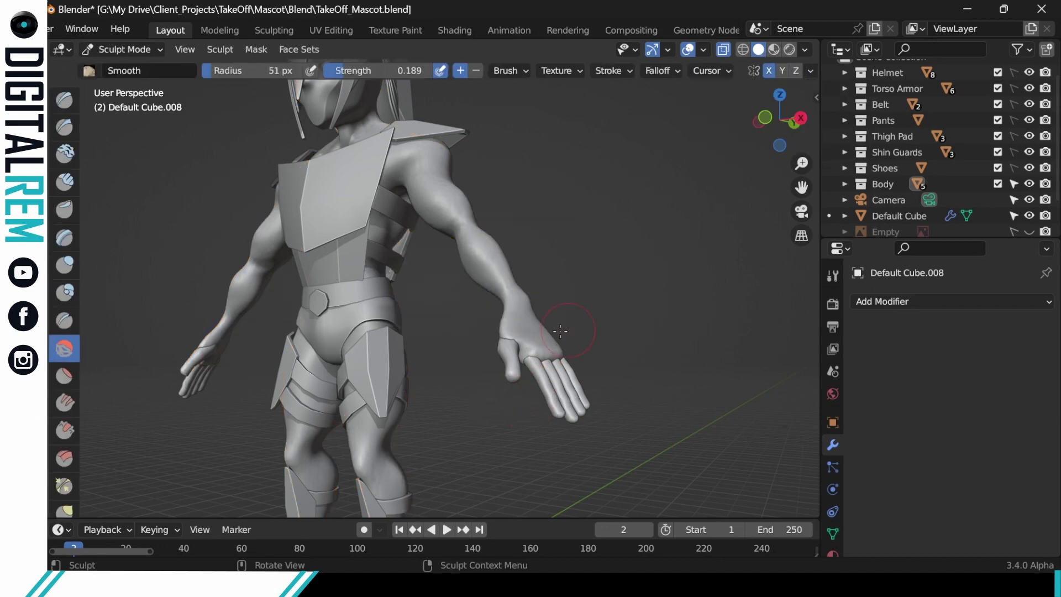
key("ctrl+Tab")
left_click(493, 327)
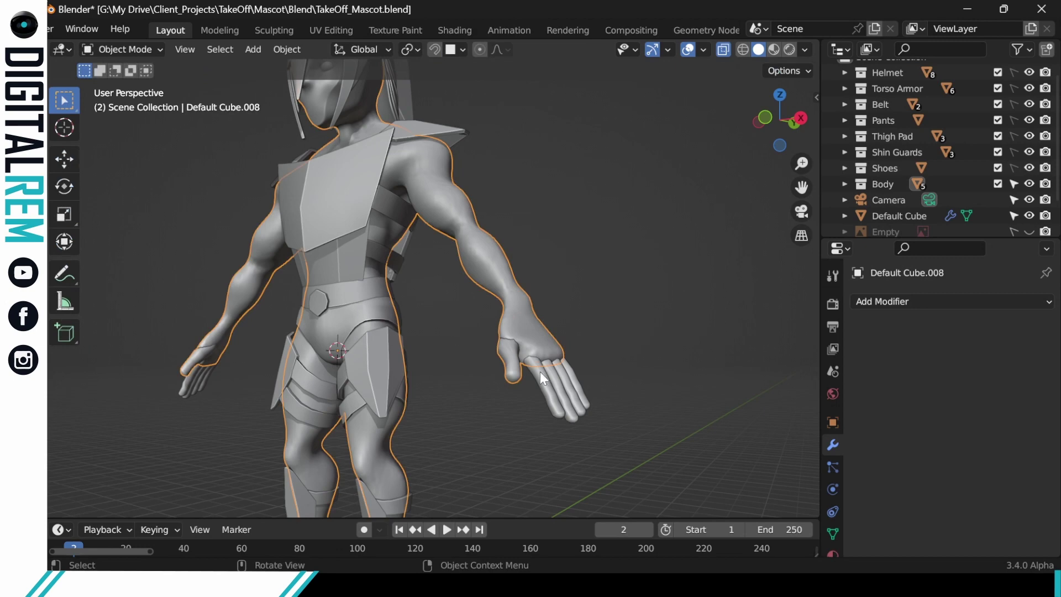
key("ctrl+z")
key("ctrl+z")
key("ctrl+z")
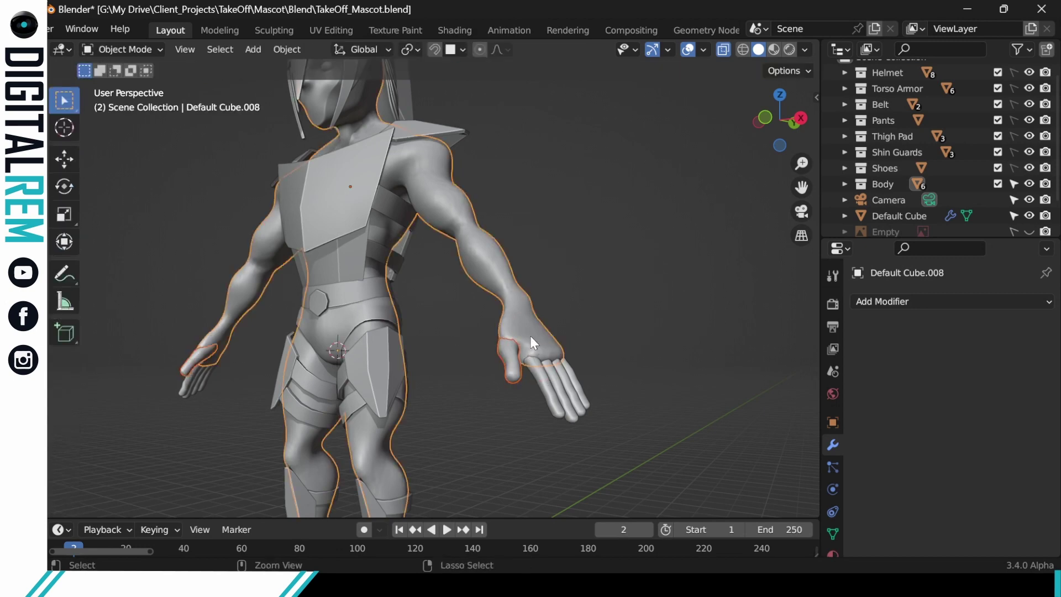
Step: Add the fingers to the selected thumbs and body, join them all into one mesh and return to Sculpt Mode
left_click_drag(535, 408, 592, 379, "shift")
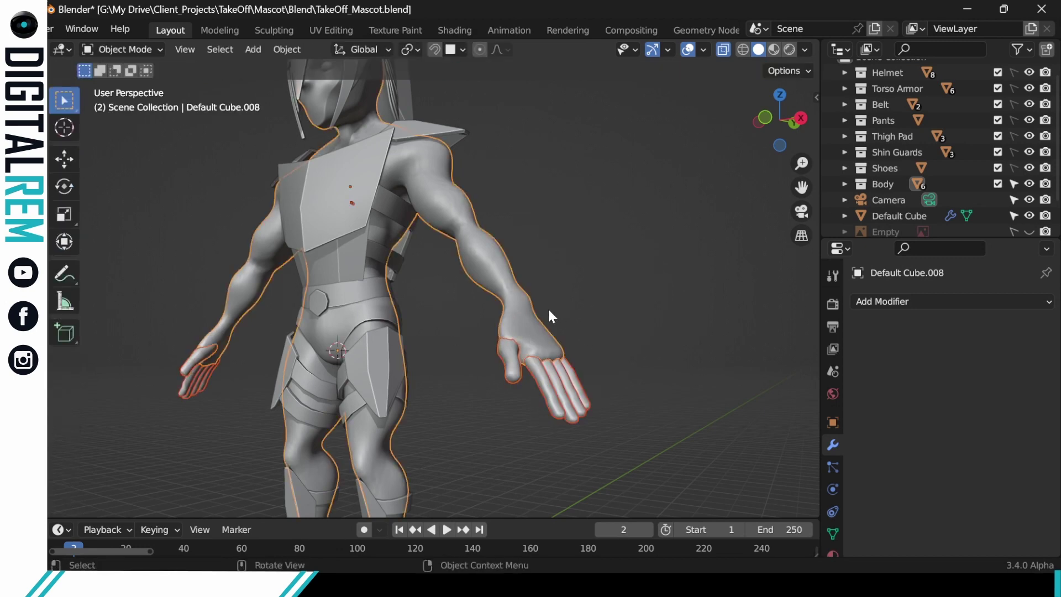
right_click(513, 307)
right_click(528, 321)
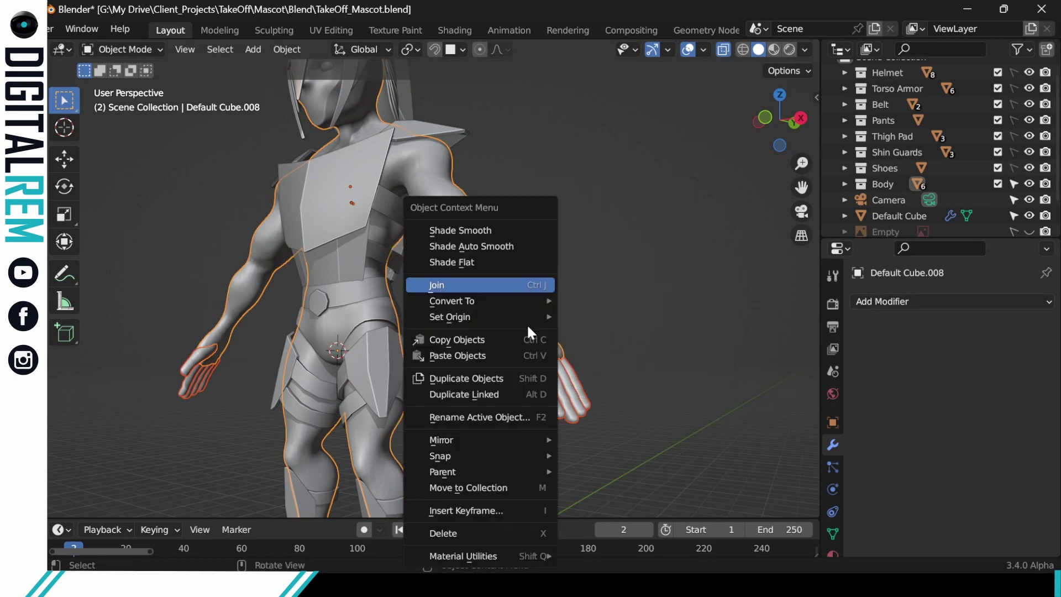
left_click(481, 284)
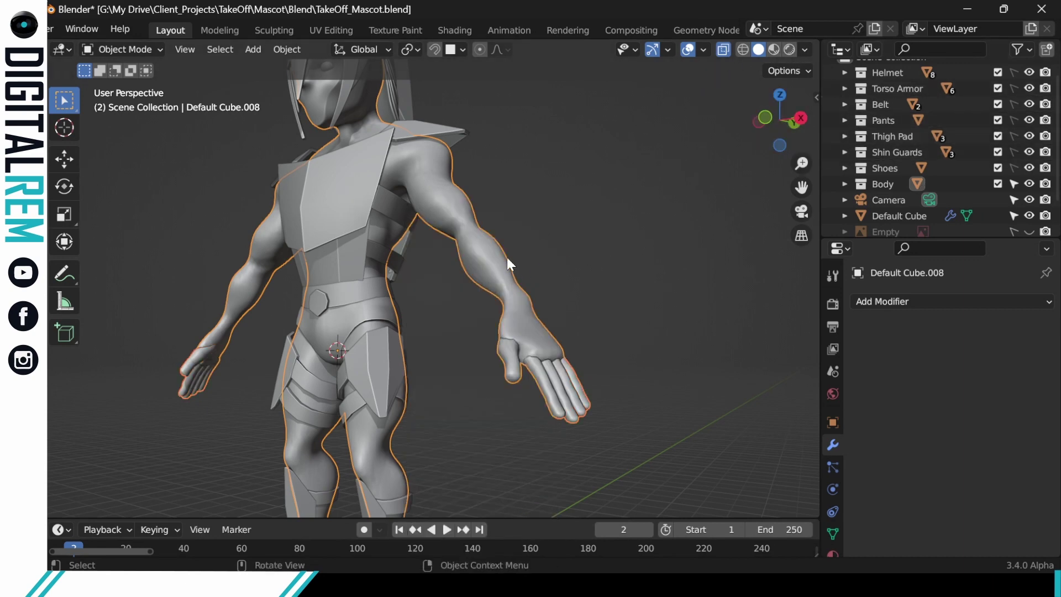
key("ctrl+Tab")
left_click(522, 354)
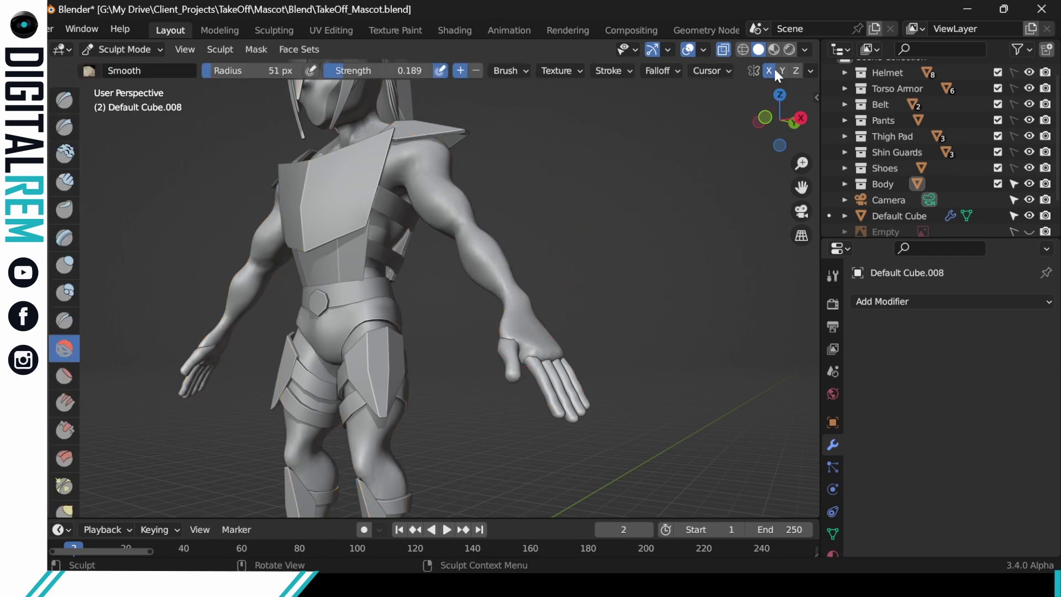
Step: Try to remesh the joined body at a 0.5" voxel size
scroll(772, 65, "down", 5)
left_click(740, 72)
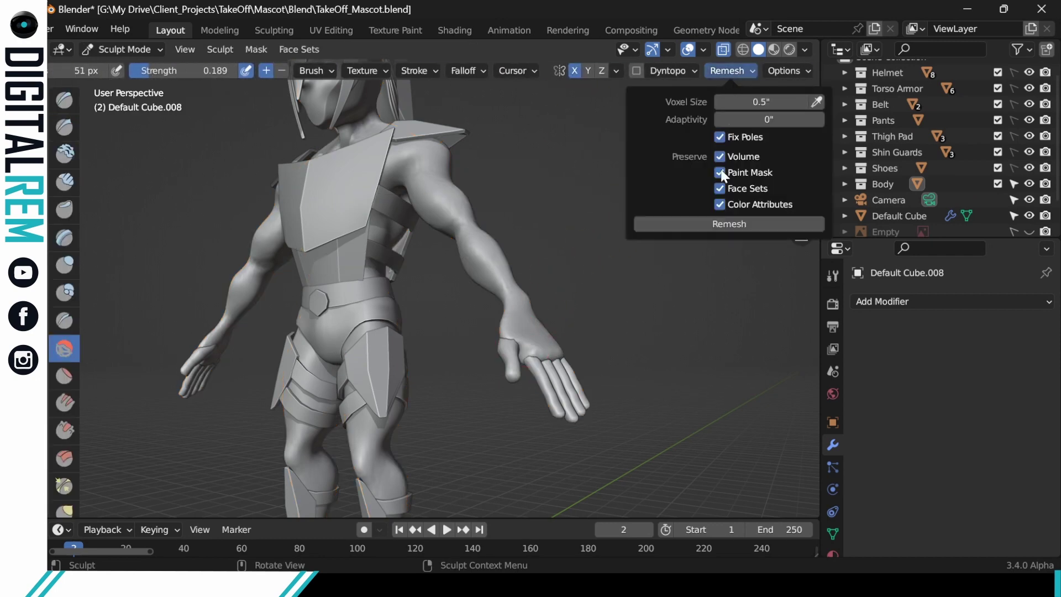
left_click(700, 227)
mouse_move(553, 216)
middle_mouse_down()
mouse_move(462, 203)
mouse_move(483, 235)
middle_mouse_up()
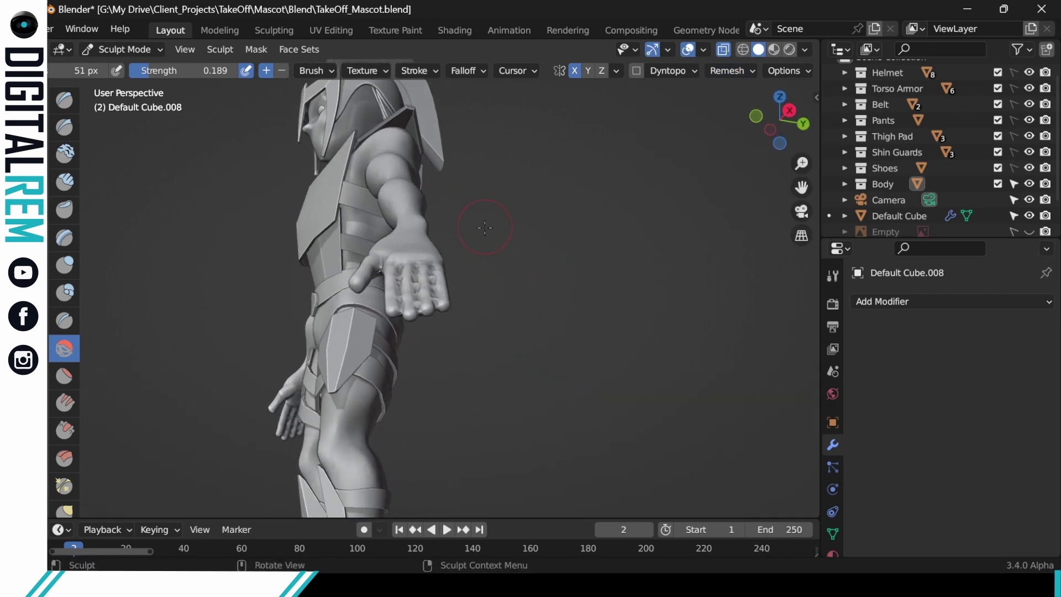
key("ctrl+z")
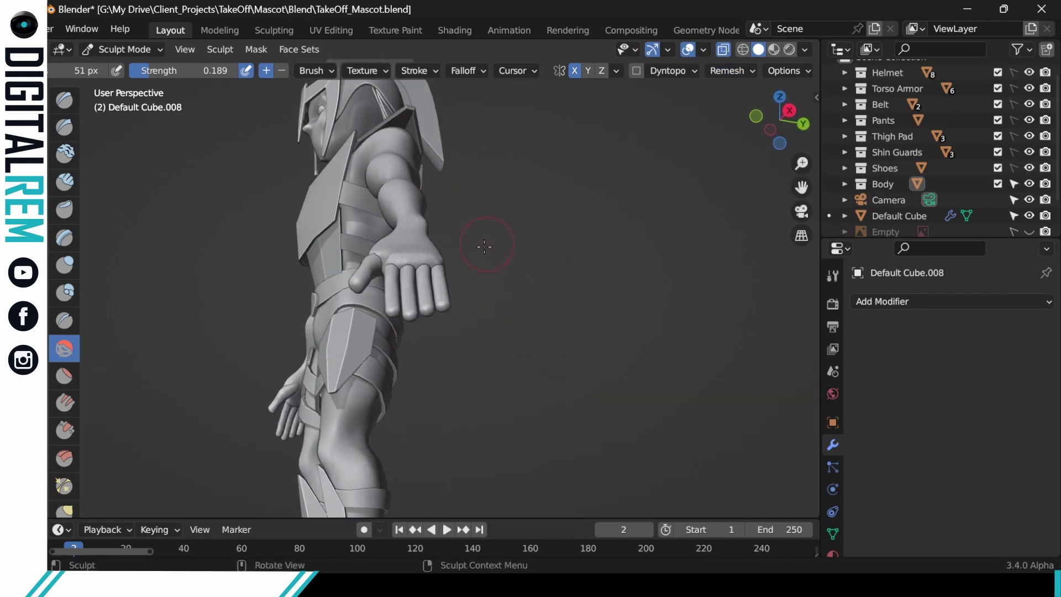
middle_click_drag(464, 282, 495, 381)
scroll(490, 213, "up", 5)
middle_click_drag(496, 344, 503, 260, "shift")
mouse_move(510, 284)
middle_mouse_down()
mouse_move(502, 305)
mouse_move(499, 270)
mouse_move(498, 352)
mouse_move(480, 315)
middle_mouse_up()
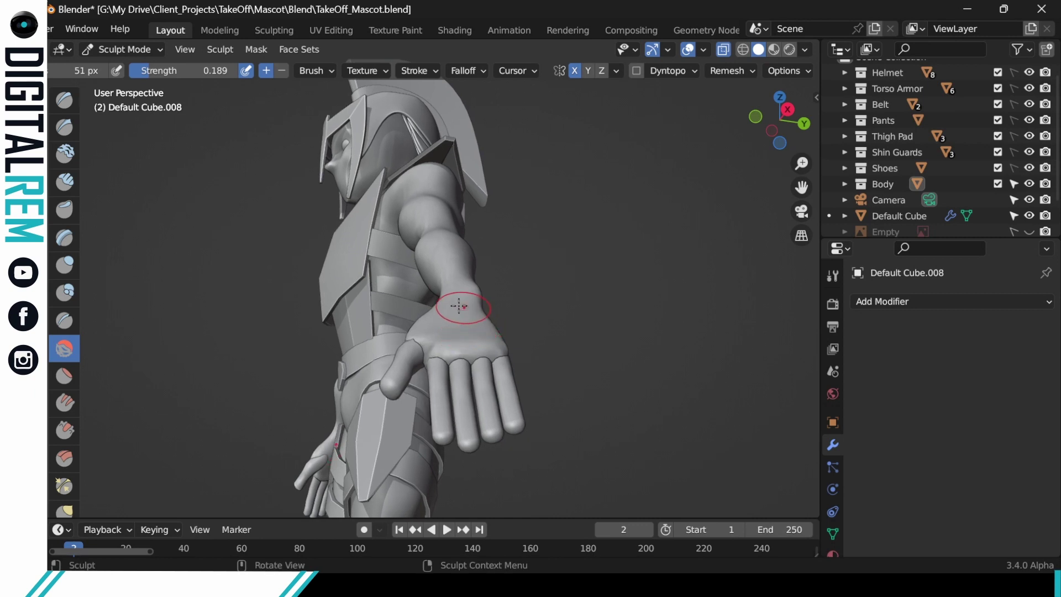
Step: Switch to Object Mode, undo joining the fingers and thumbs to the body, and select individual fingers to check their separation
key("ctrl+Tab")
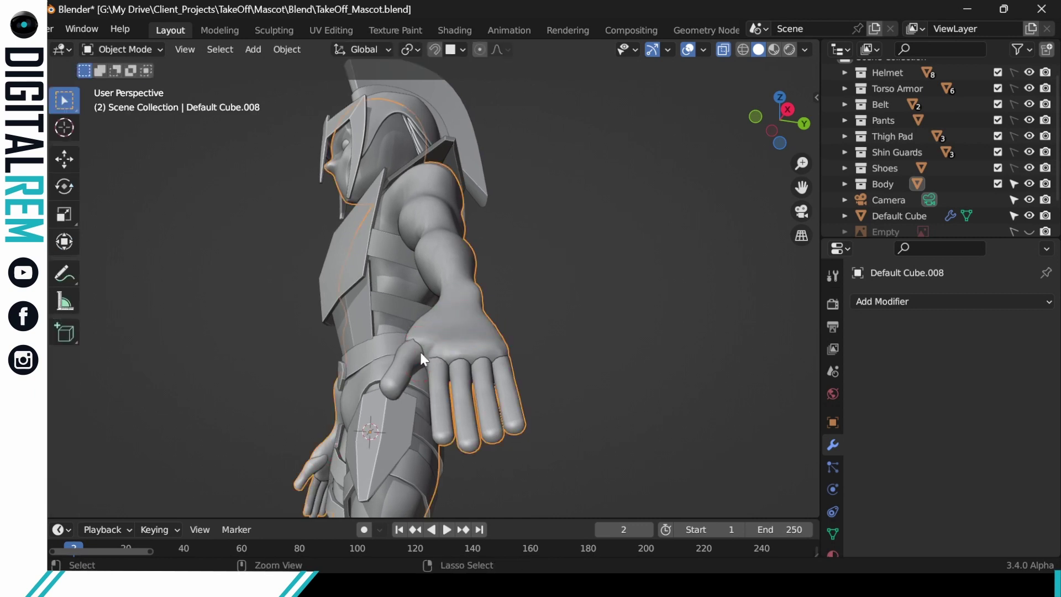
left_click(529, 326)
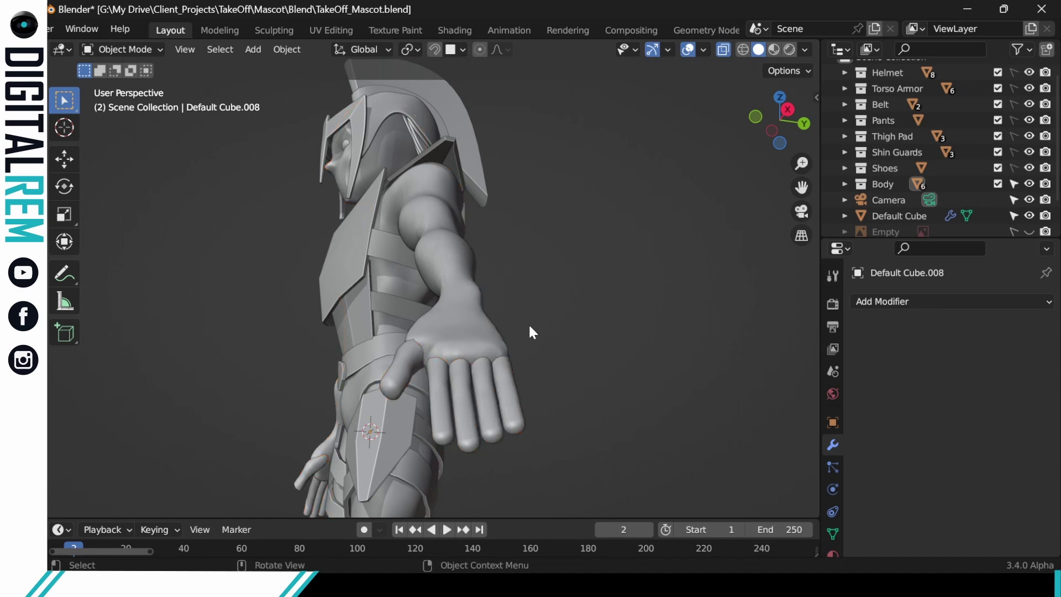
mouse_move(487, 307)
middle_mouse_down("ctrl")
mouse_move(485, 267)
mouse_move(451, 326)
mouse_move(459, 342)
middle_mouse_up("ctrl")
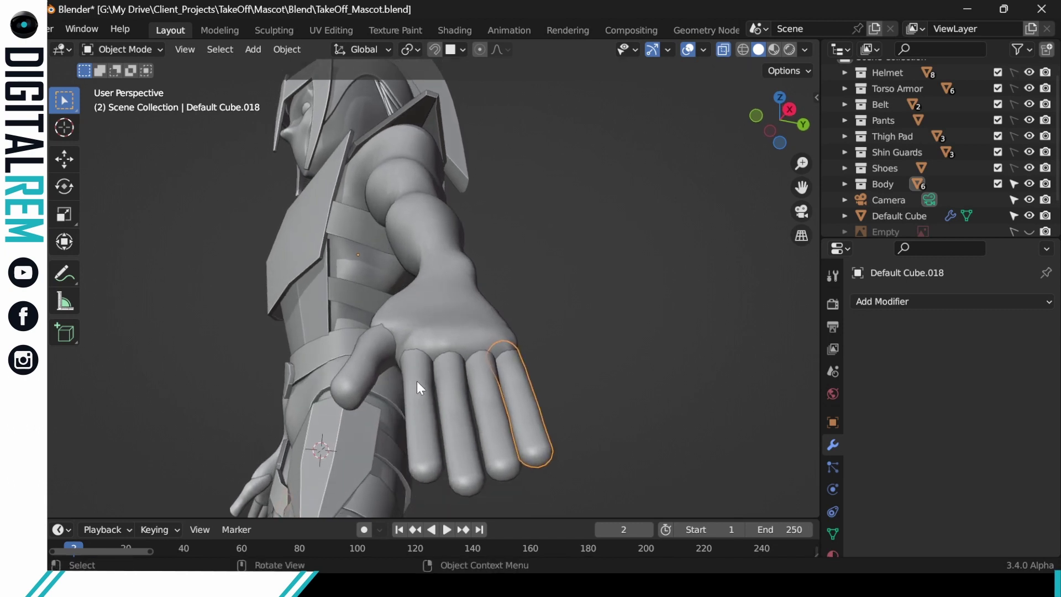
left_click(424, 379)
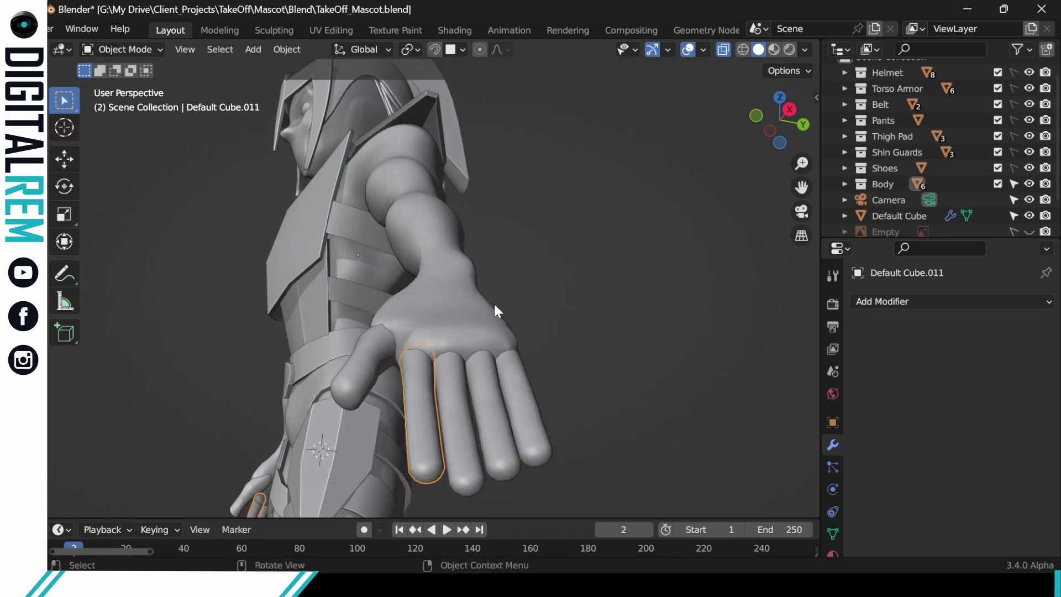
left_click(514, 291)
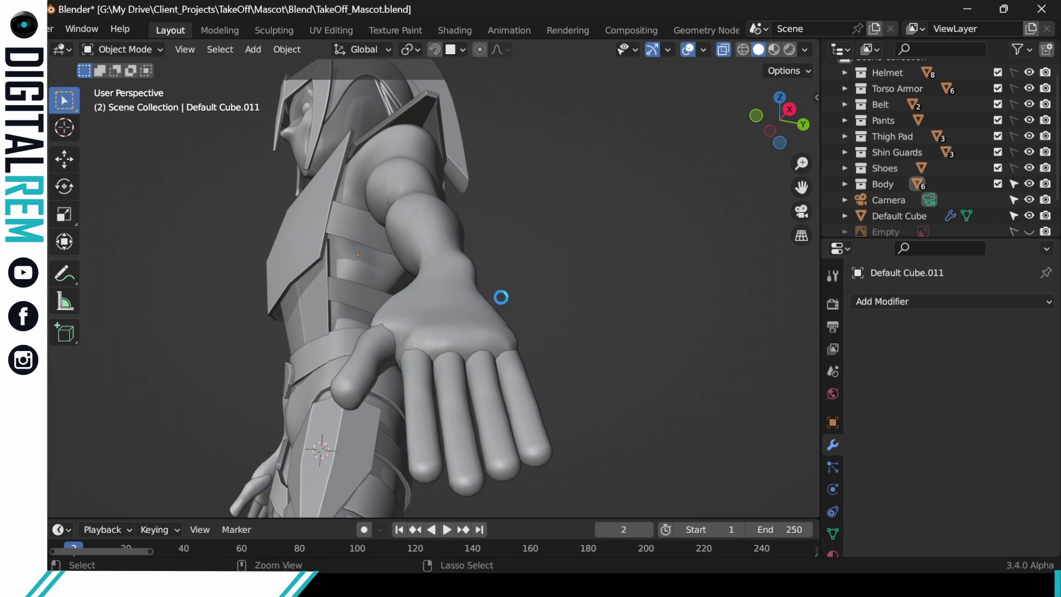
Step: Save the mascot file and look over the upper body from the front
key("ctrl+s")
middle_click_drag(505, 301, 612, 393)
mouse_move(558, 356)
middle_mouse_down("ctrl")
mouse_move(543, 304)
mouse_move(539, 367)
mouse_move(570, 353)
mouse_move(572, 372)
mouse_move(582, 369)
middle_mouse_up("ctrl")
middle_click_drag(559, 333, 571, 270, "shift")
key("ctrl+s")
scroll(569, 310, "down", 1, "ctrl")
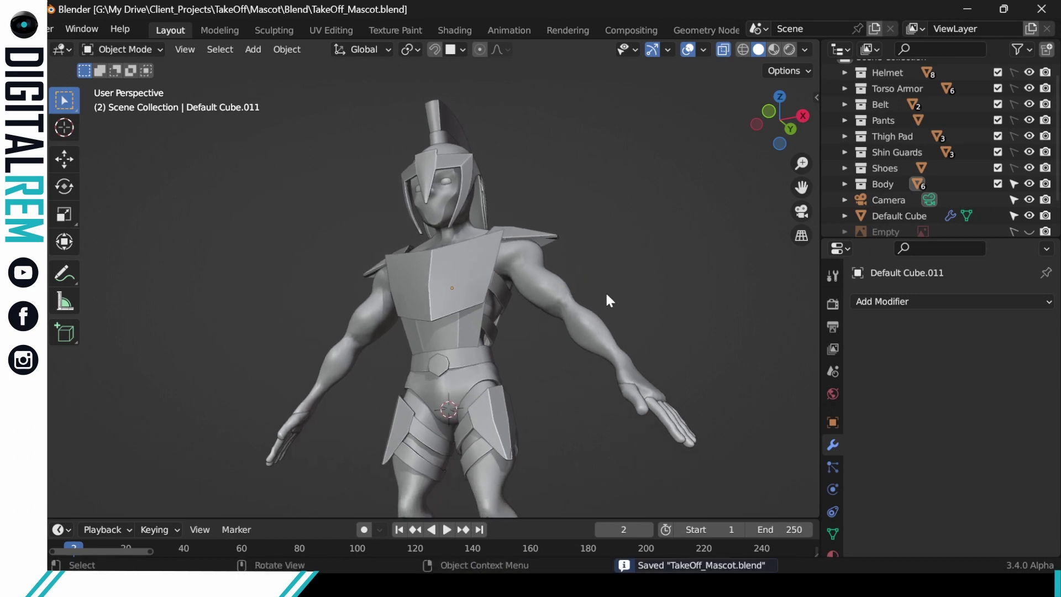
Step: Select the body mesh at the face inside the helmet and switch it to Sculpt Mode
middle_click_drag(601, 290, 550, 312)
scroll(545, 270, "up", 4)
middle_click_drag(535, 255, 565, 302)
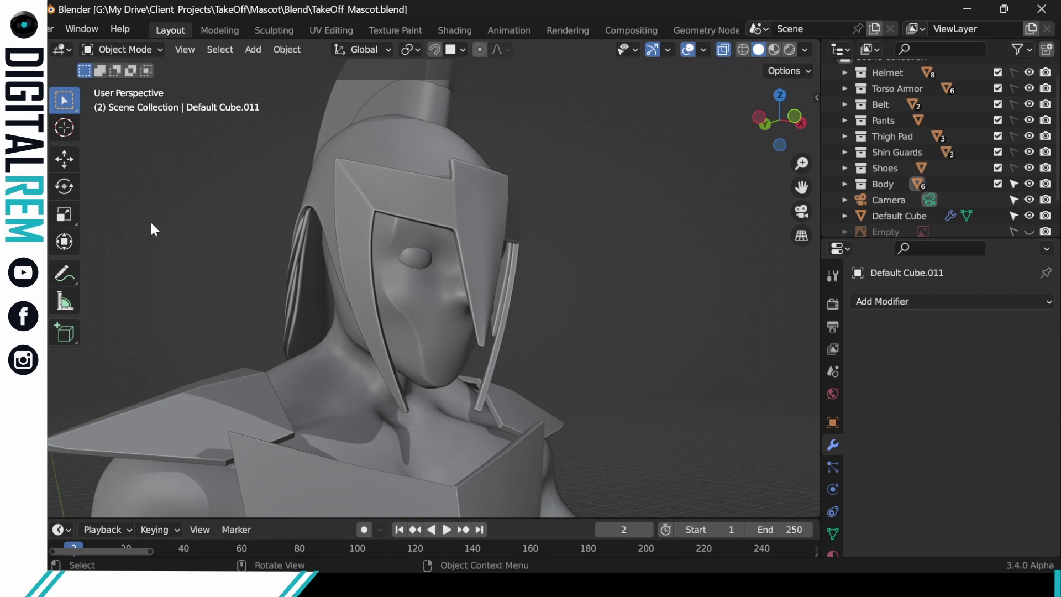
left_click(418, 321)
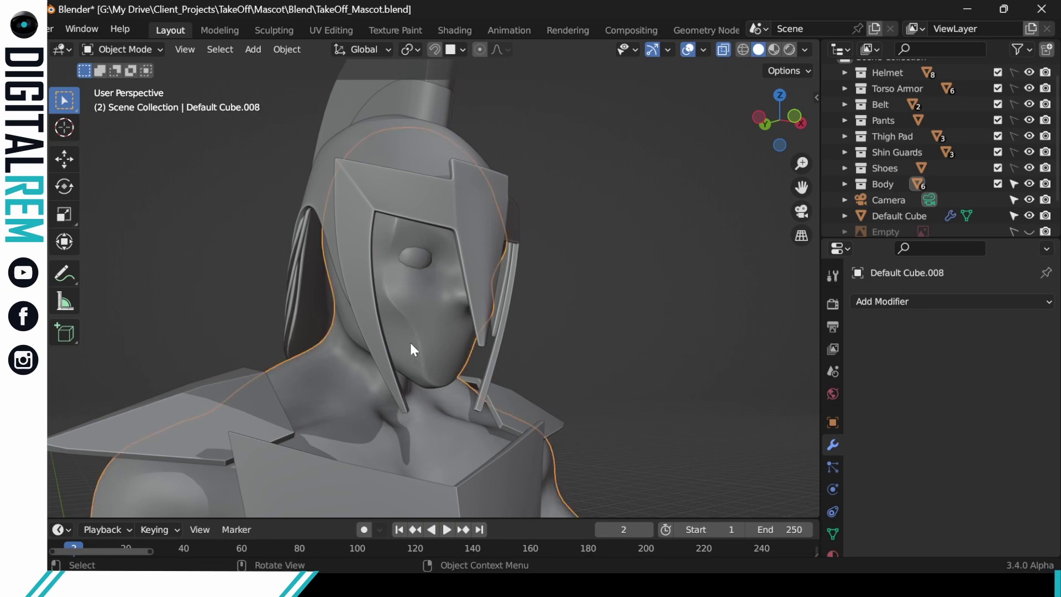
key("ctrl+Tab")
left_click(408, 416)
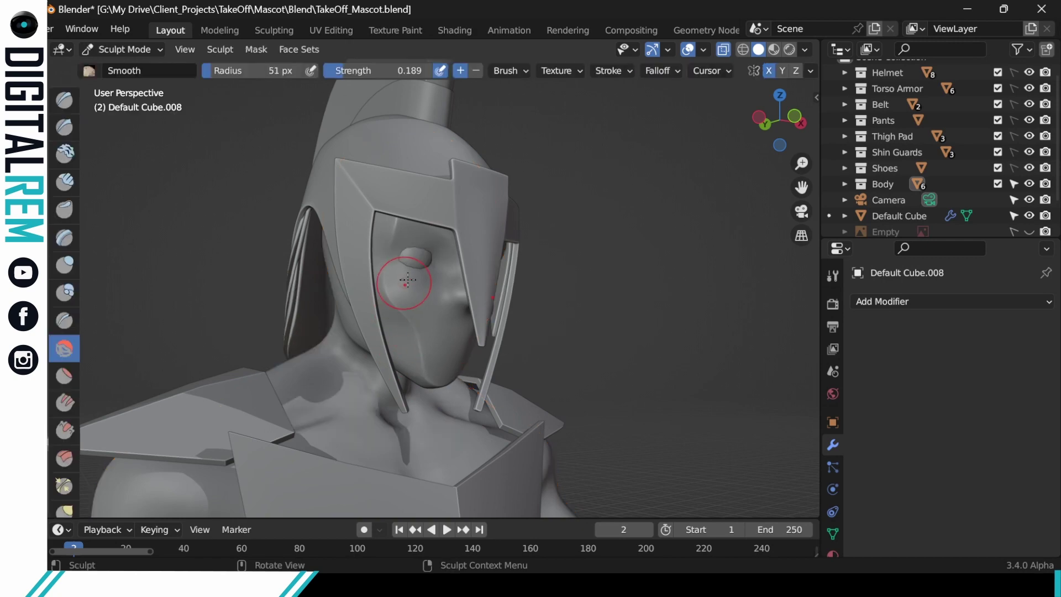
Step: Build up the cheekbones just below the eyes with the Clay Strips brush, undoing one stroke and checking the face from several angles
left_click(65, 181)
left_click_drag(426, 283, 425, 281)
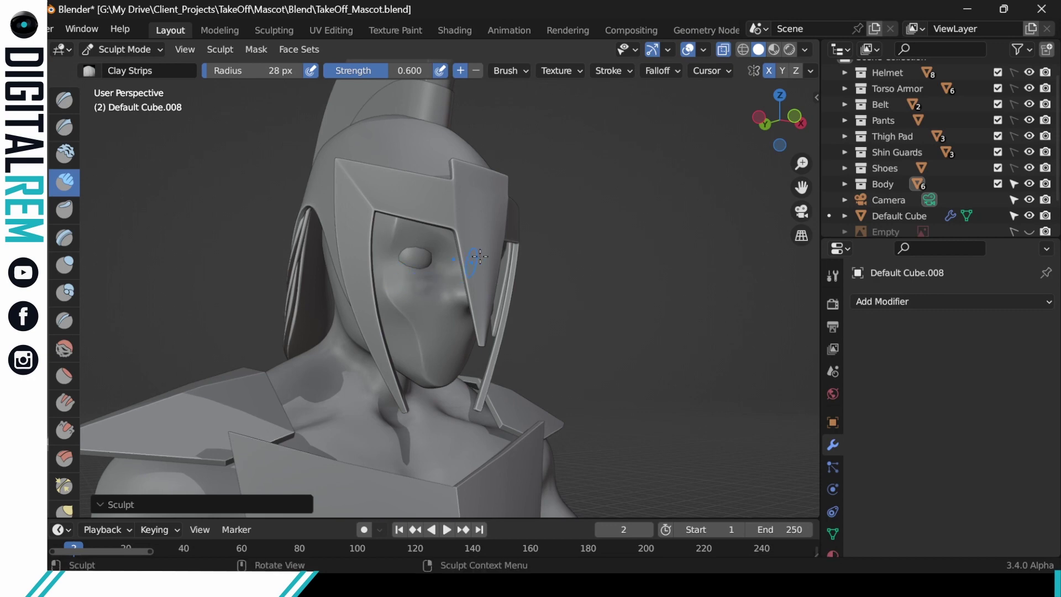
middle_click_drag(426, 280, 523, 217)
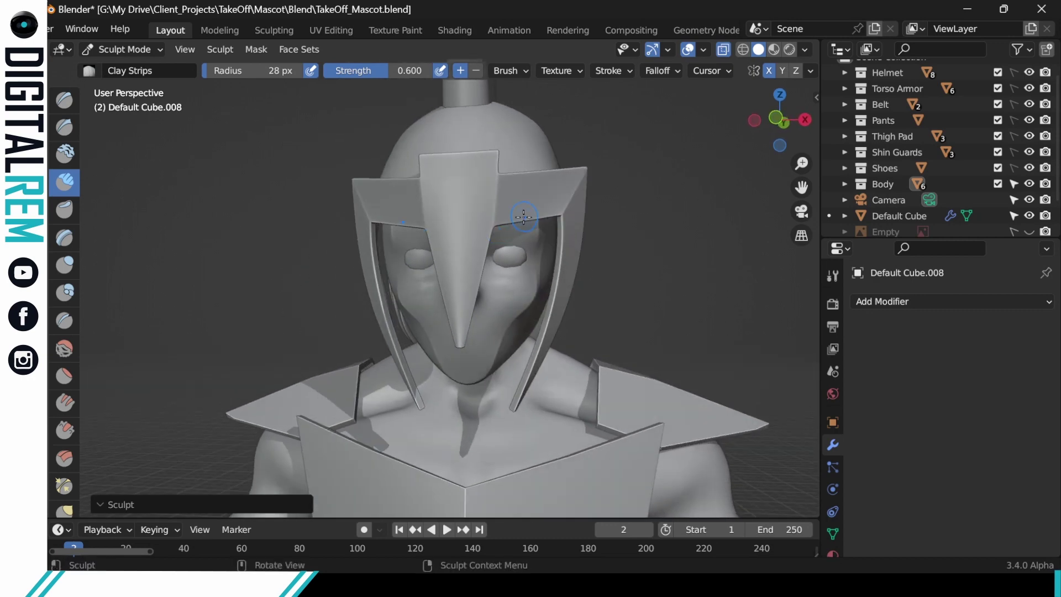
key("ctrl+z")
left_click_drag(491, 276, 540, 268)
mouse_move(490, 274)
middle_mouse_down()
mouse_move(569, 230)
mouse_move(525, 279)
mouse_move(497, 278)
mouse_move(561, 262)
middle_mouse_up()
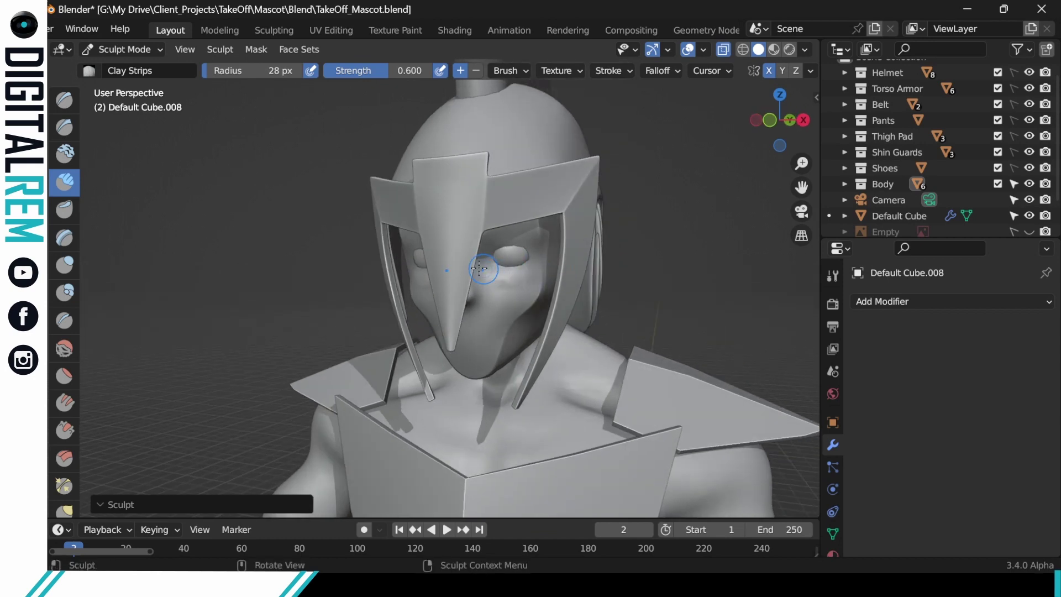
mouse_move(480, 270)
middle_mouse_down()
mouse_move(516, 273)
mouse_move(547, 245)
mouse_move(545, 266)
mouse_move(507, 270)
mouse_move(548, 236)
mouse_move(507, 268)
mouse_move(516, 284)
mouse_move(545, 274)
mouse_move(528, 279)
mouse_move(538, 290)
mouse_move(563, 239)
mouse_move(576, 260)
mouse_move(549, 365)
mouse_move(638, 273)
mouse_move(520, 243)
middle_mouse_up()
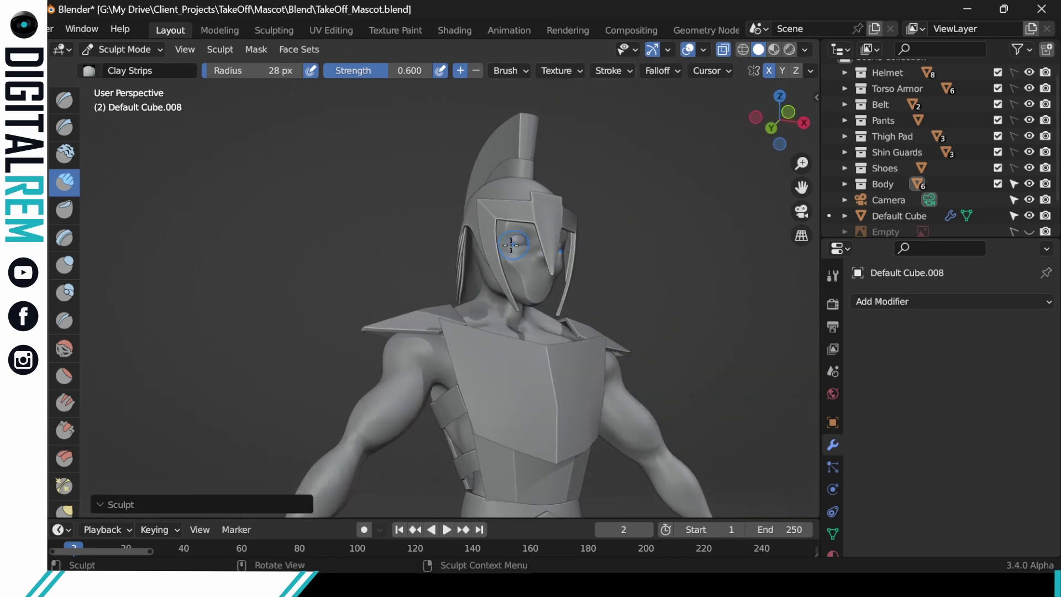
middle_click_drag(587, 221, 603, 218)
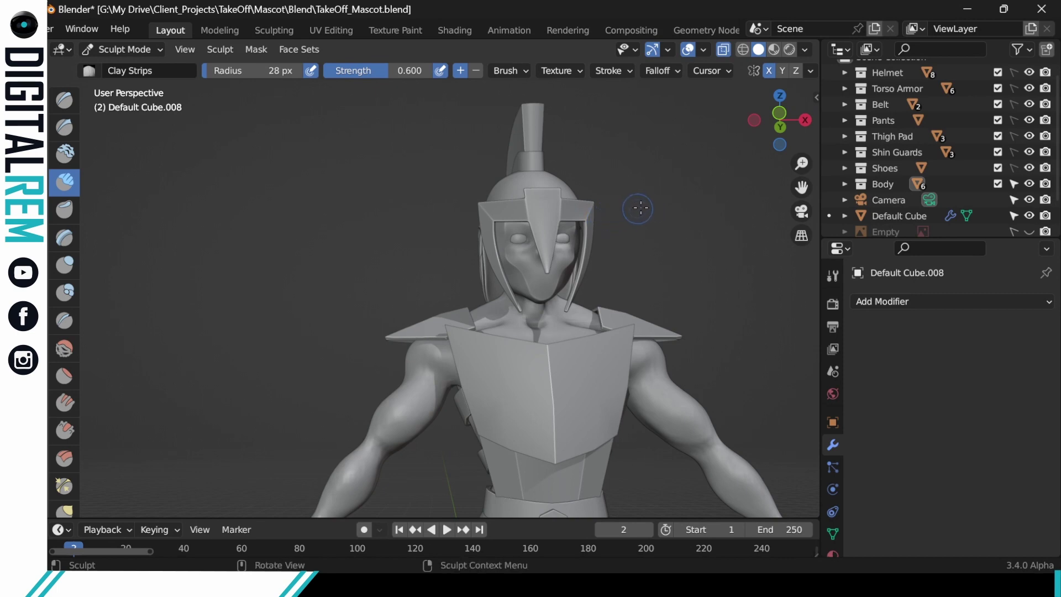
middle_click_drag(635, 217, 578, 229)
middle_click_drag(619, 196, 602, 221)
scroll(553, 255, "up", 5)
left_click_drag(495, 260, 500, 261)
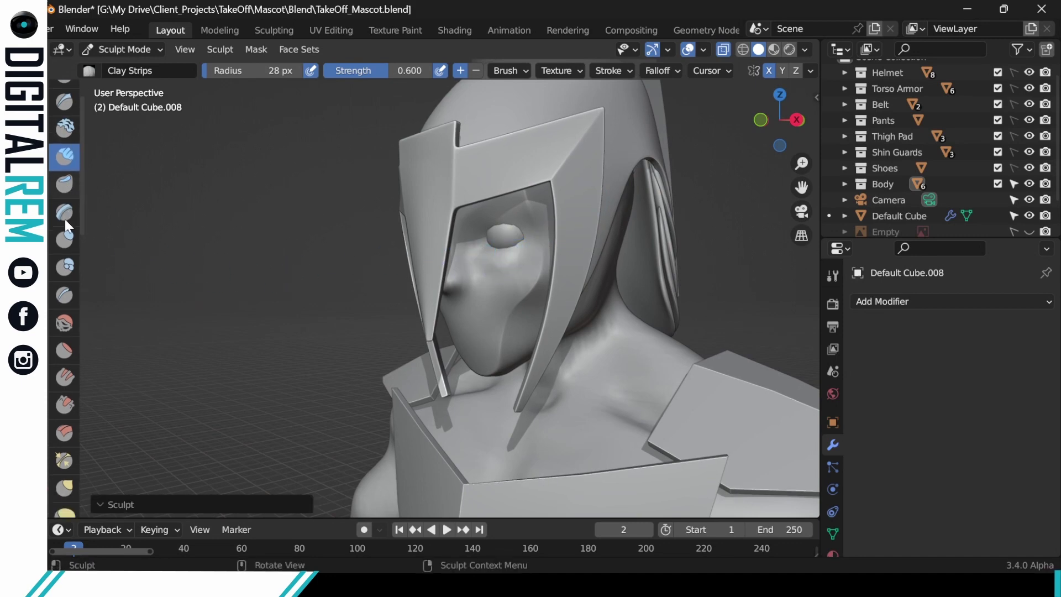
Step: Fill out the cheeks between the eyes and nose with the Clay brush
scroll(64, 221, "down", 3)
scroll(64, 234, "down", 6)
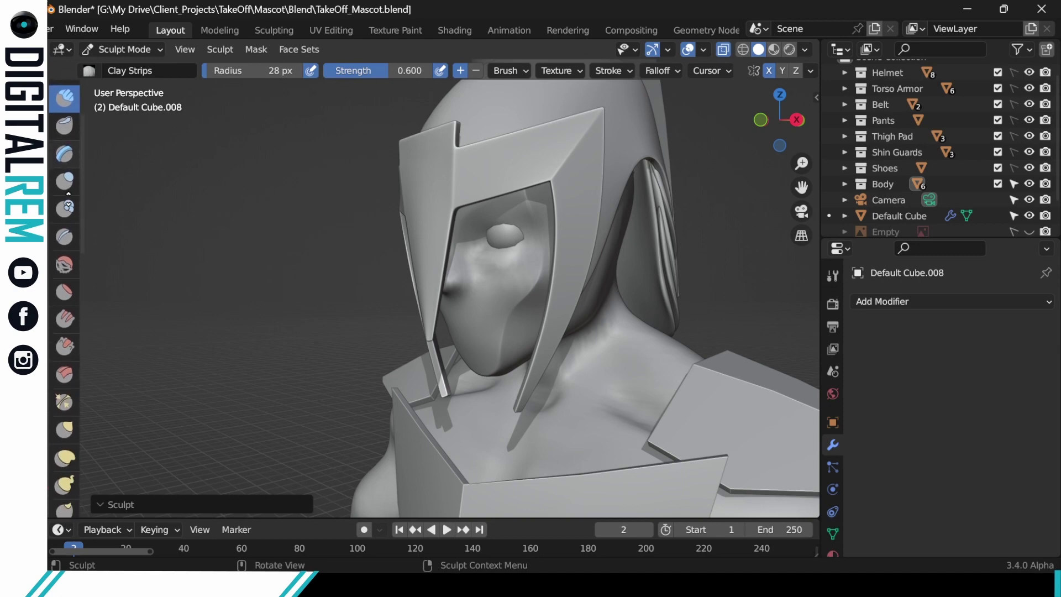
scroll(74, 168, "up", 9)
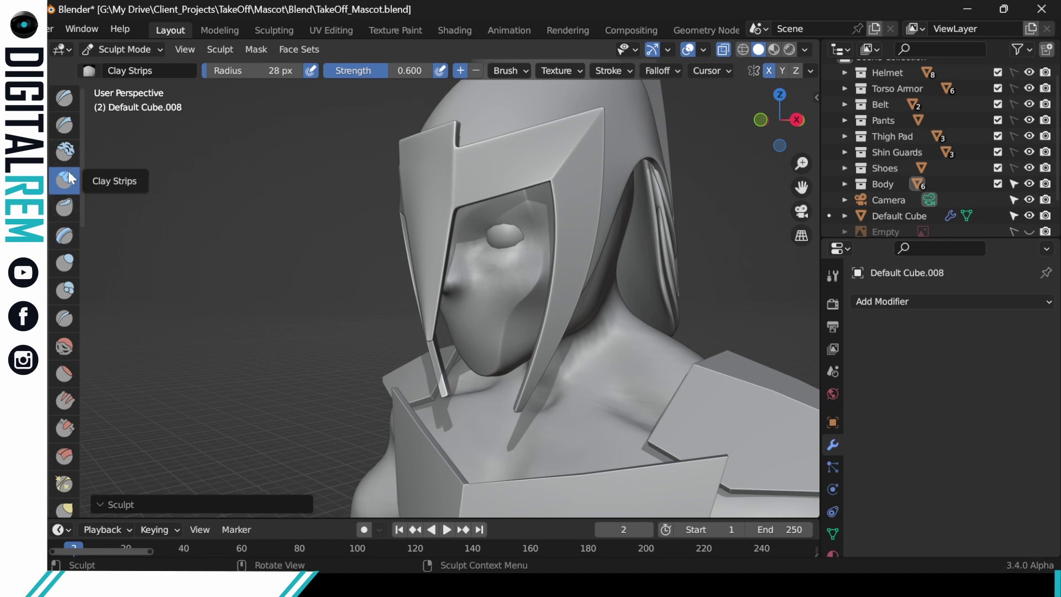
left_click(70, 151)
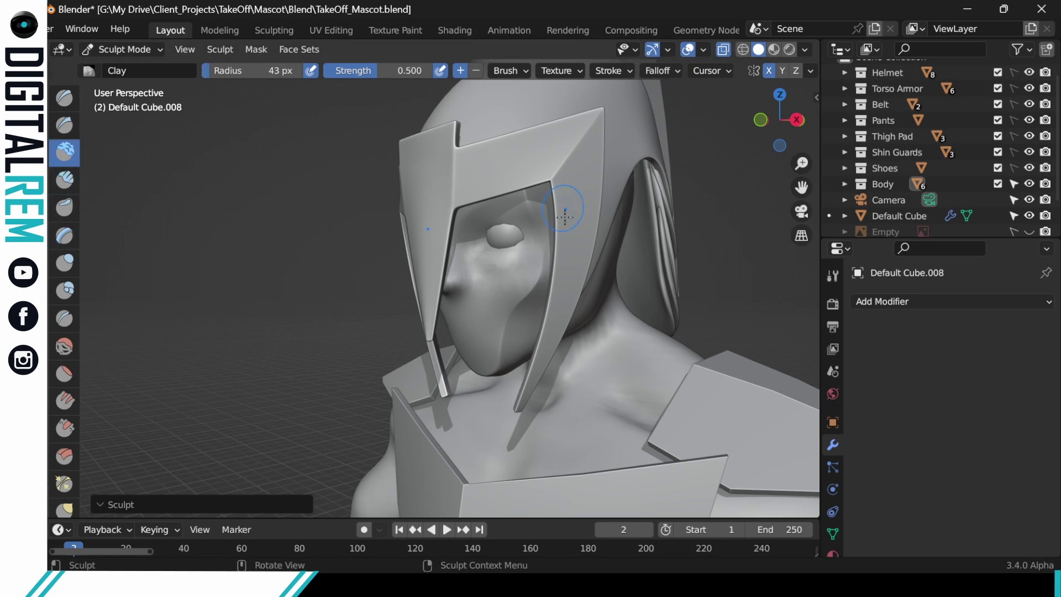
left_click_drag(500, 260, 491, 265)
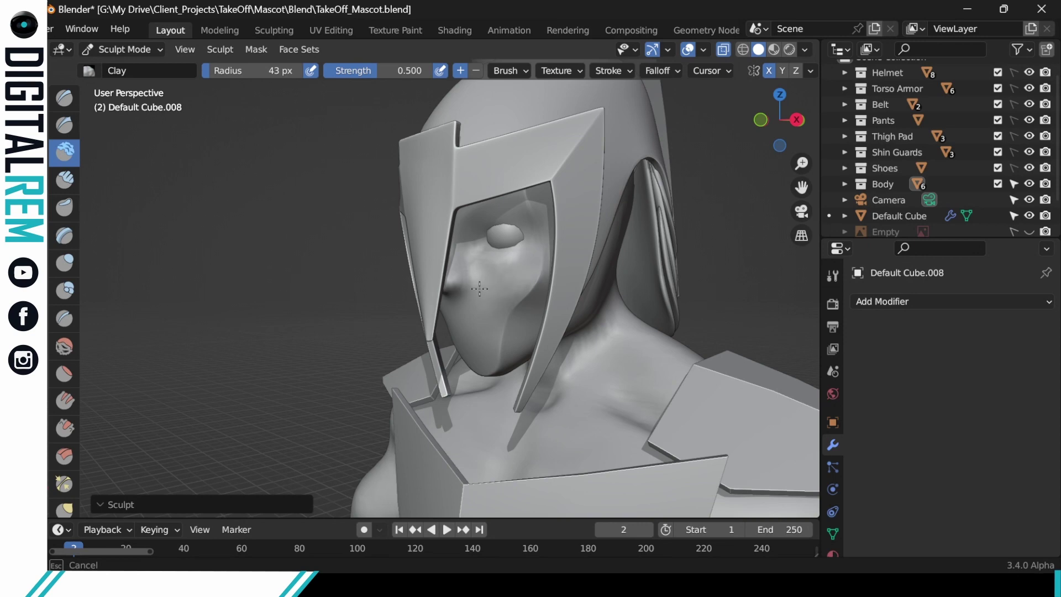
left_click_drag(479, 288, 527, 246)
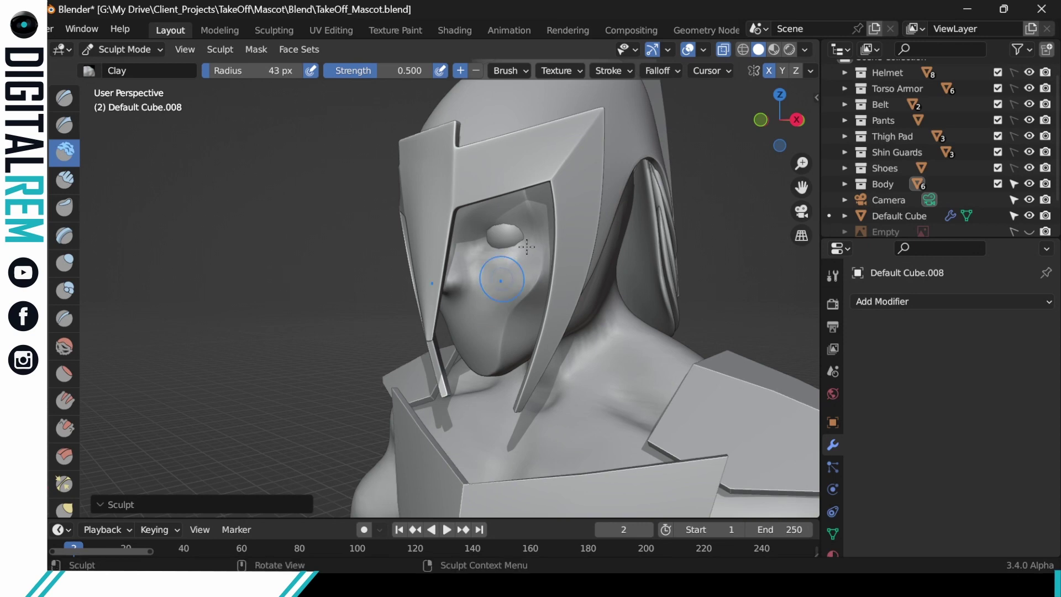
Step: Soften the cheeks below the eyes with the Smooth brush
left_click(64, 347)
left_click_drag(502, 272, 485, 278)
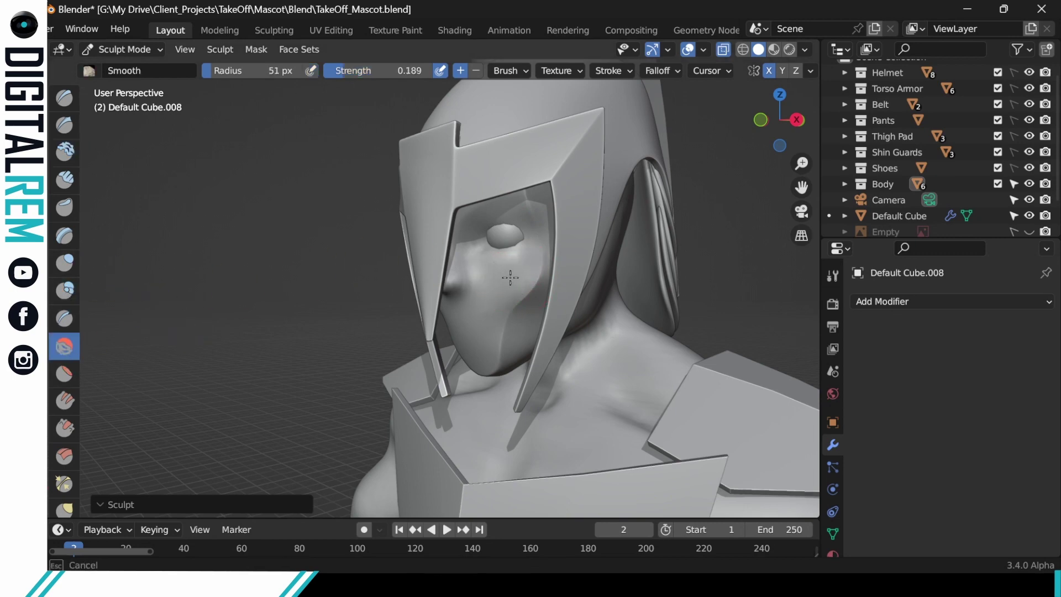
left_click_drag(510, 278, 509, 283)
mouse_move(569, 230)
middle_mouse_down()
mouse_move(615, 278)
mouse_move(597, 271)
mouse_move(580, 318)
mouse_move(643, 286)
middle_mouse_up()
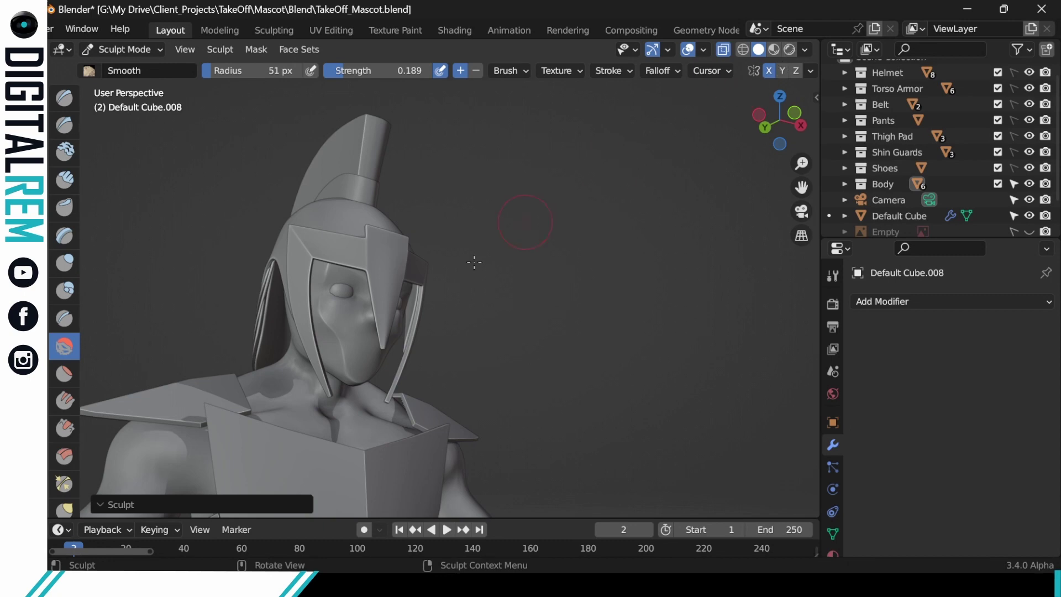
Step: Examine the whole mascot and its helmeted head through the camera view in Object Mode, and return the body to Sculpt Mode
key("KP_0")
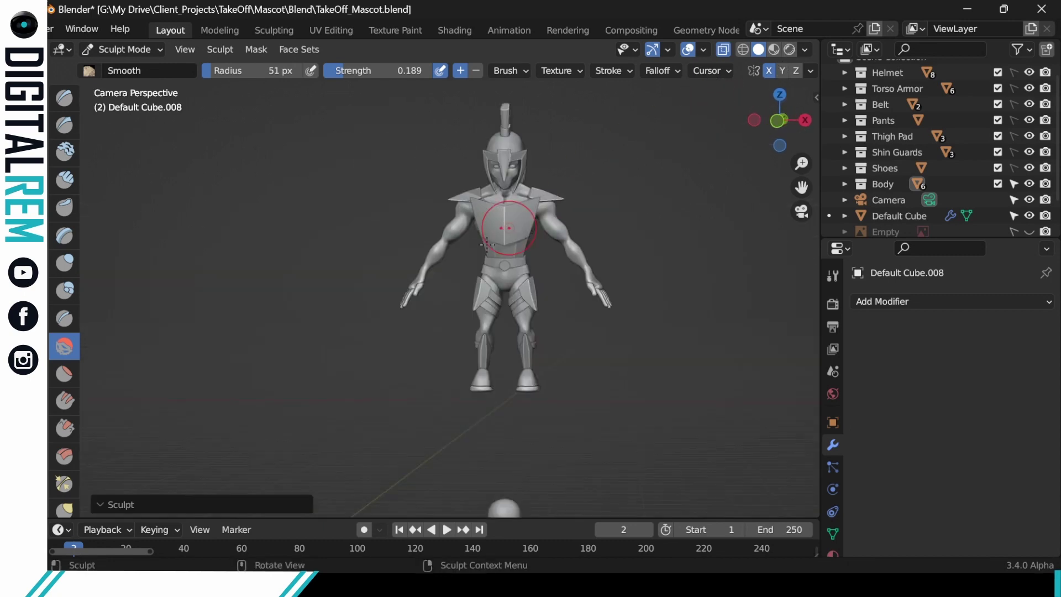
middle_click_drag(511, 247, 523, 244)
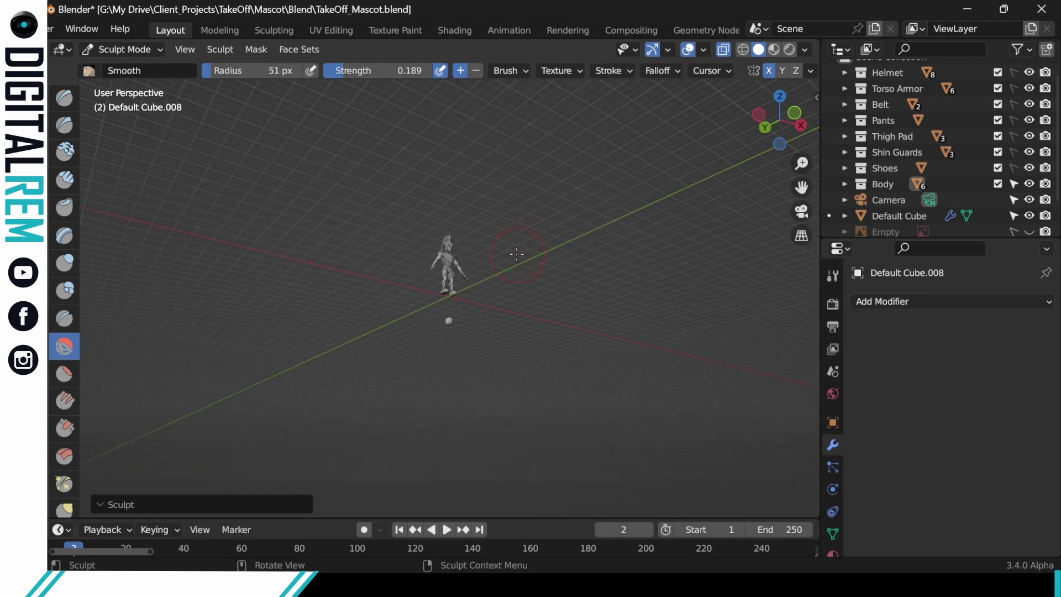
key("KP_0")
middle_click_drag(512, 255, 542, 247)
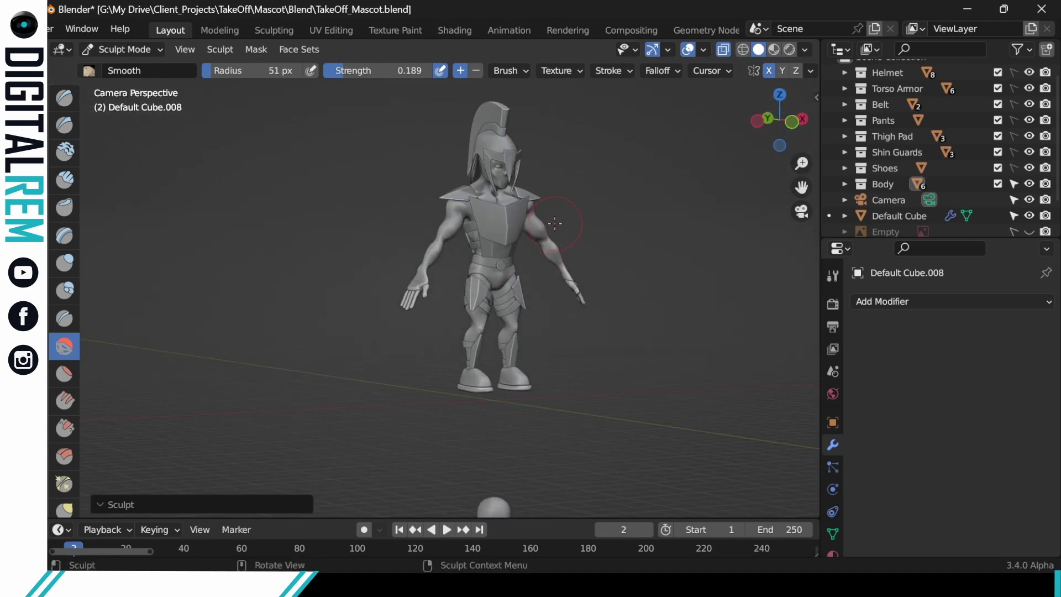
key("ctrl+Tab")
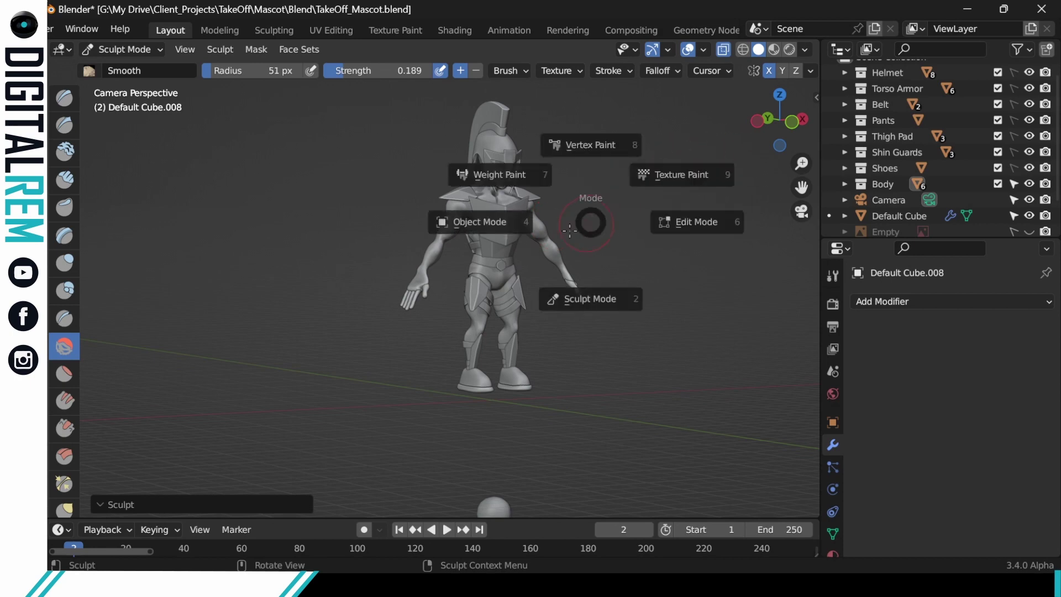
left_click(512, 217)
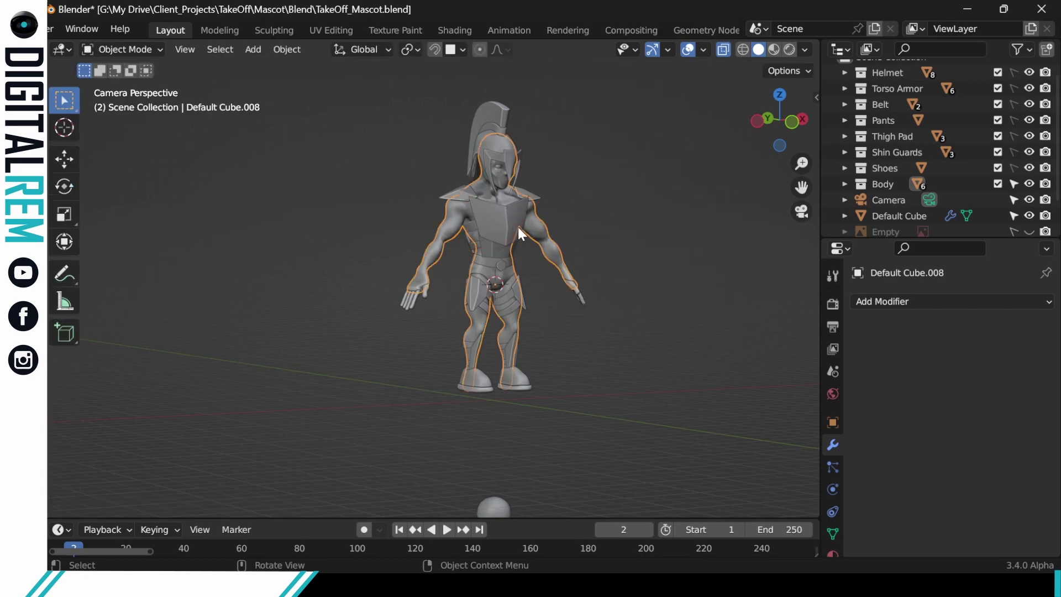
middle_click_drag(517, 224, 499, 296)
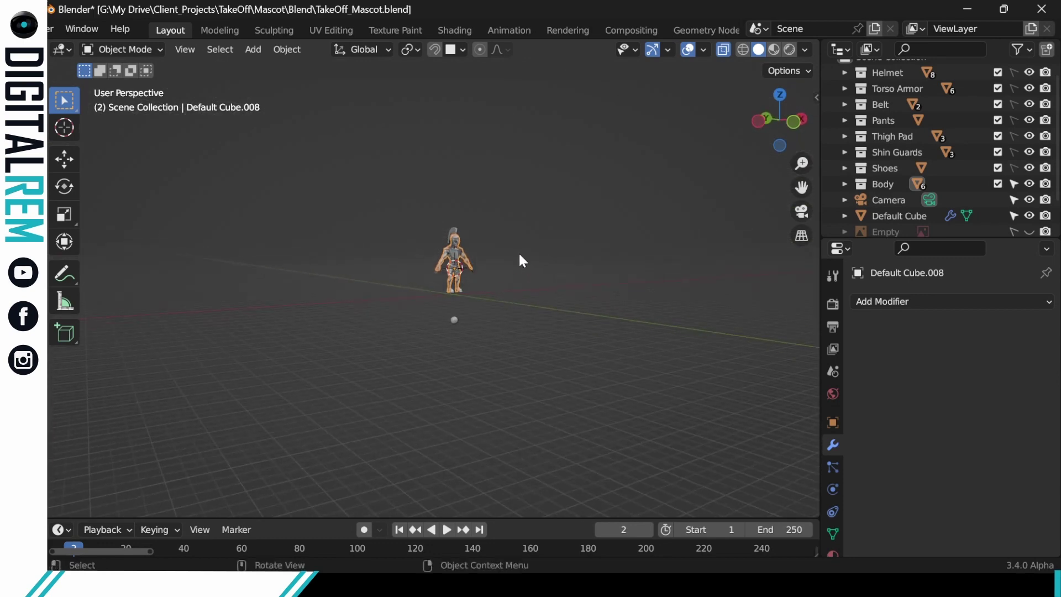
key("KP_0")
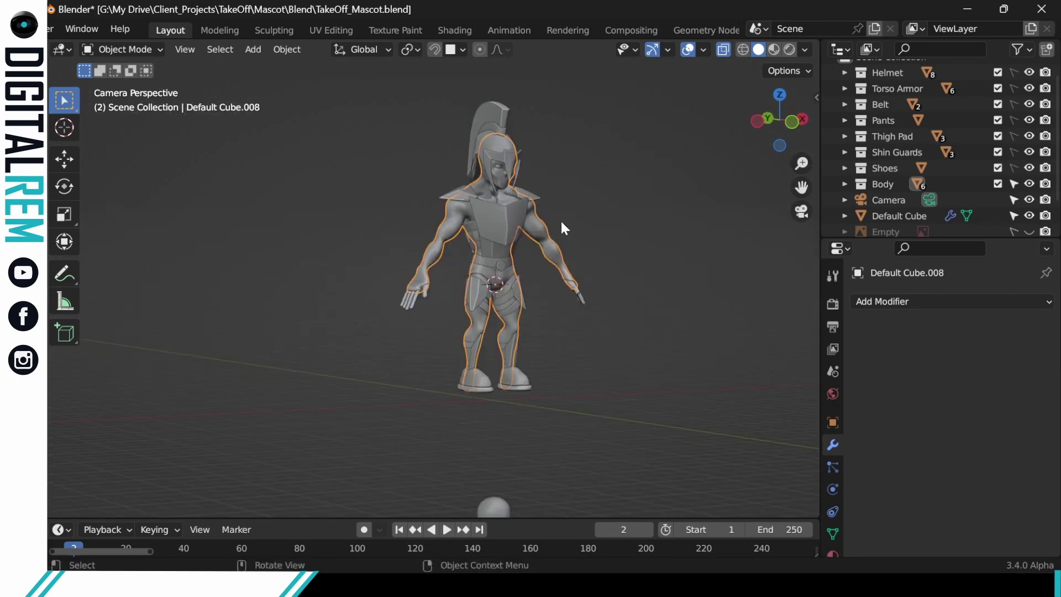
middle_click_drag(568, 216, 539, 285, "shift")
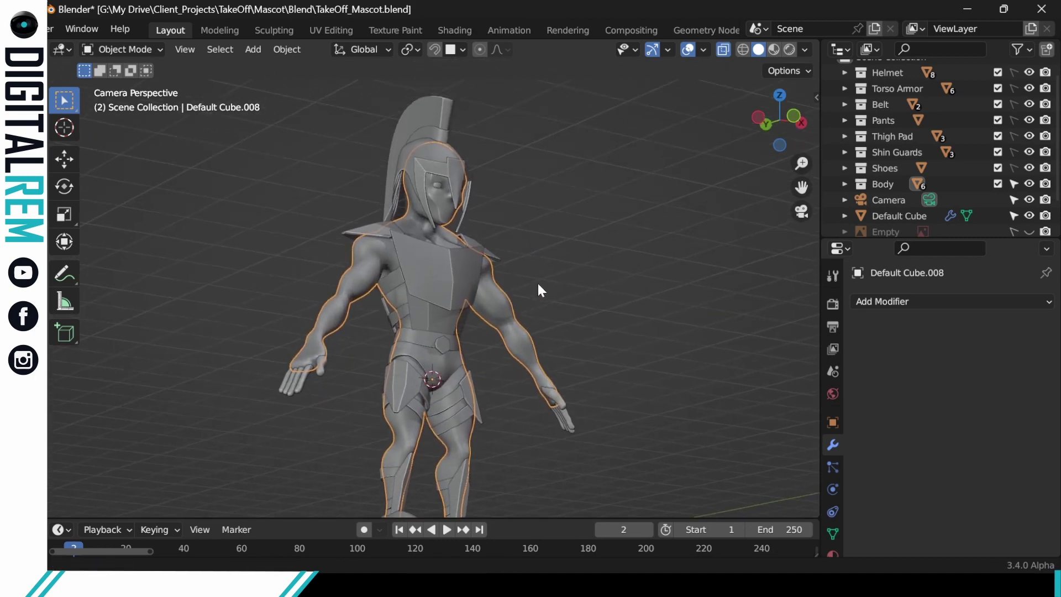
scroll(537, 281, "up", 6)
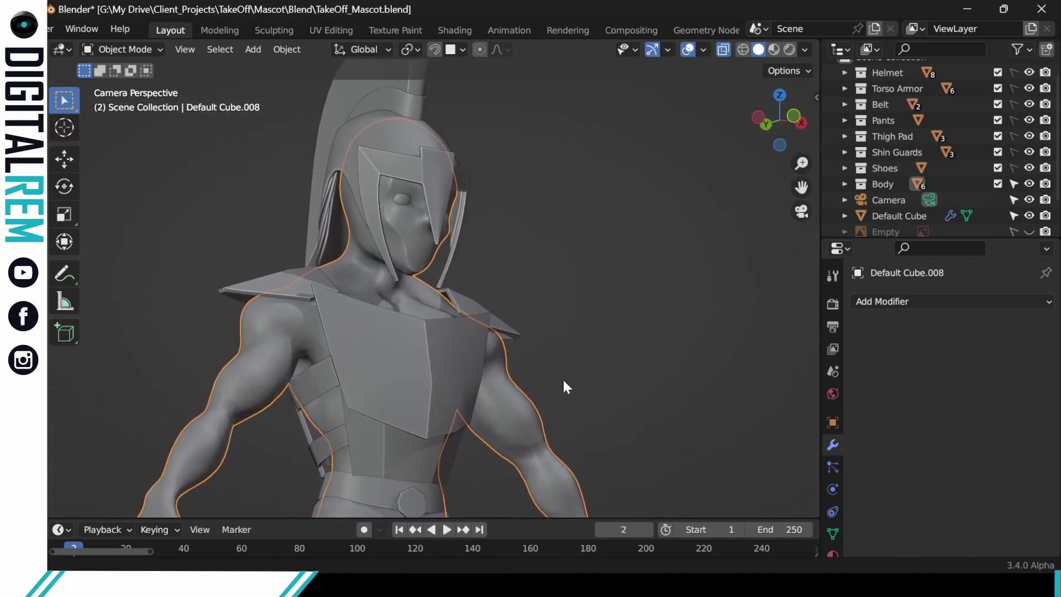
middle_click_drag(562, 386, 538, 258)
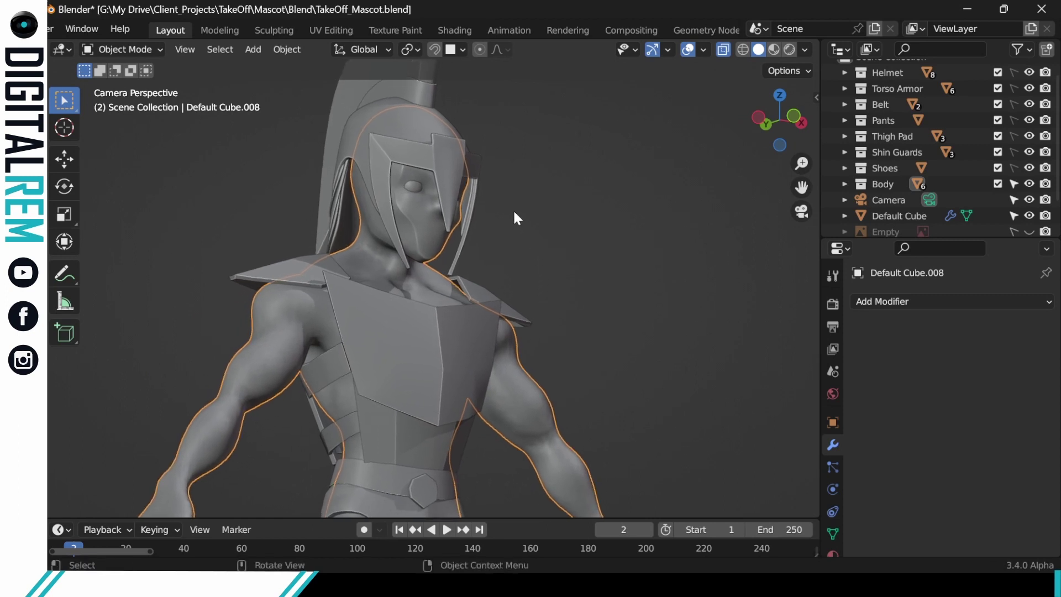
scroll(511, 232, "down", 5)
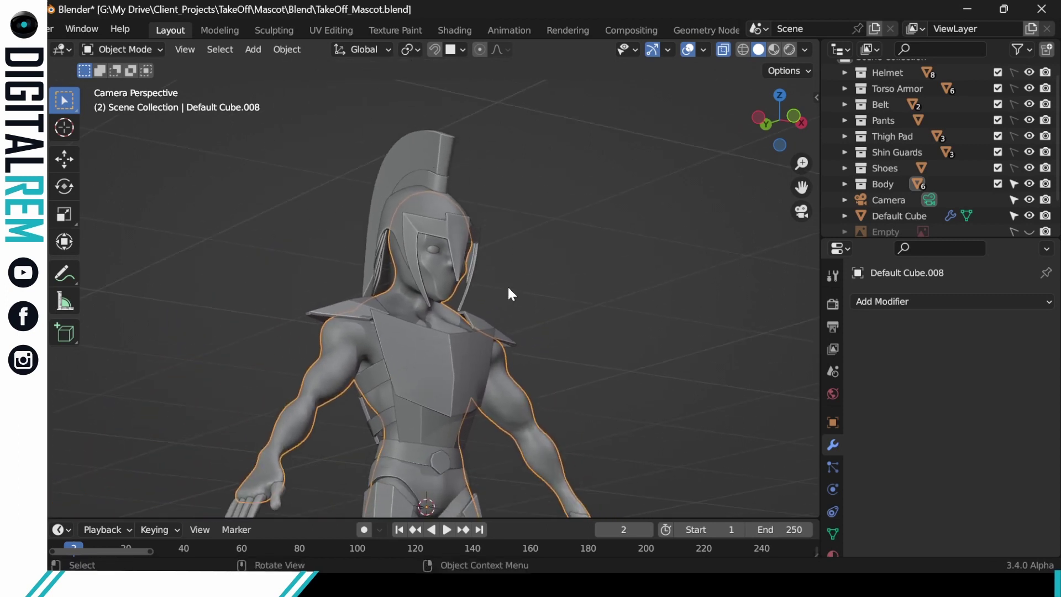
middle_click_drag(507, 285, 504, 251)
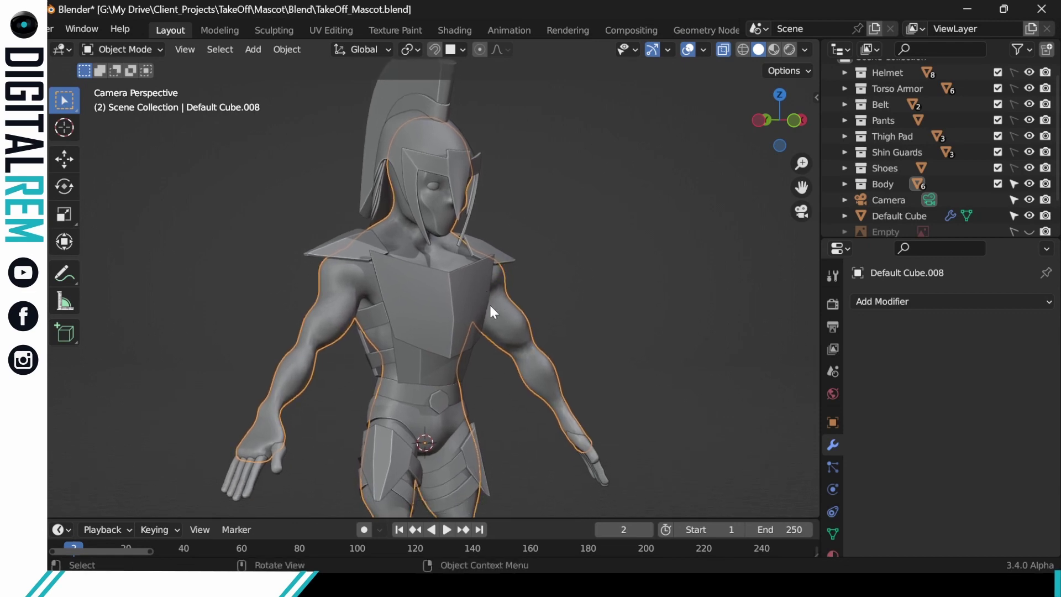
key("ctrl+Tab")
left_click(495, 366)
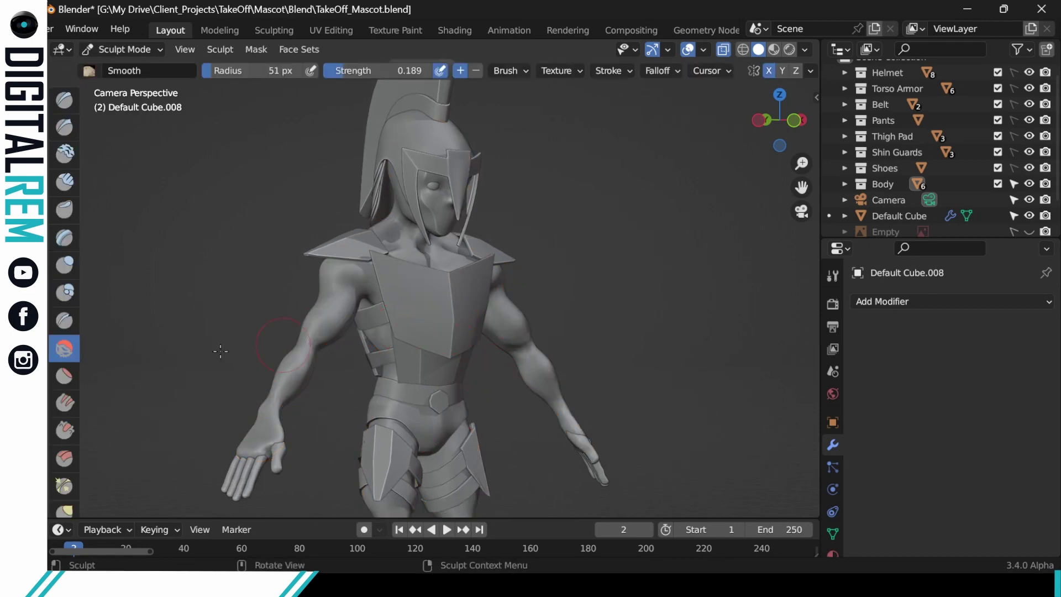
Step: Soften the muscle transitions along both of the mascot's arms with the Smooth brush, checking them from the front, side and back
left_click_drag(274, 397, 289, 367)
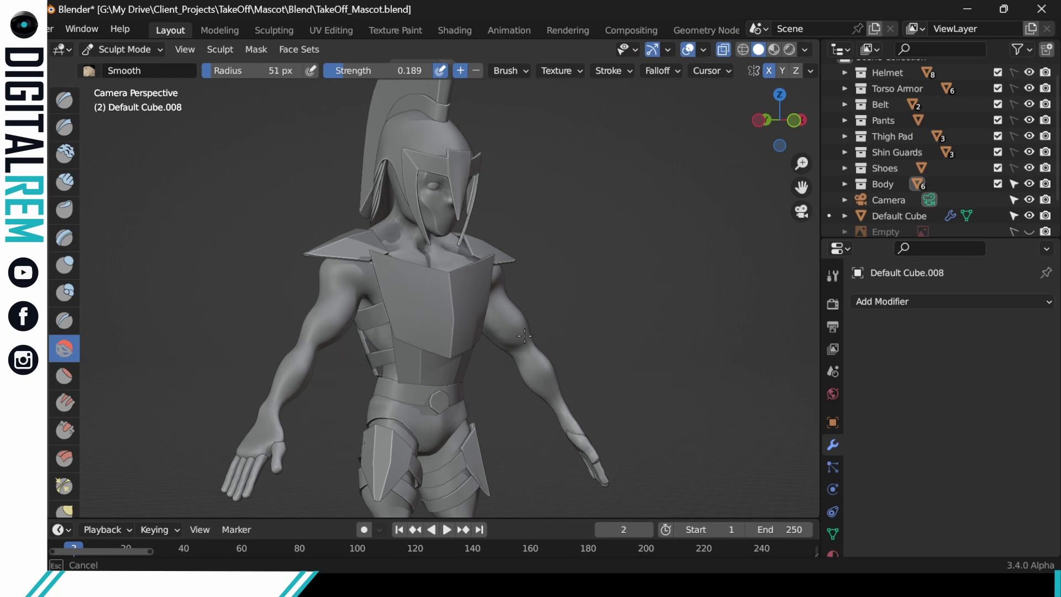
left_click_drag(499, 338, 568, 424)
mouse_move(574, 431)
middle_mouse_down()
mouse_move(497, 398)
mouse_move(576, 425)
middle_mouse_up()
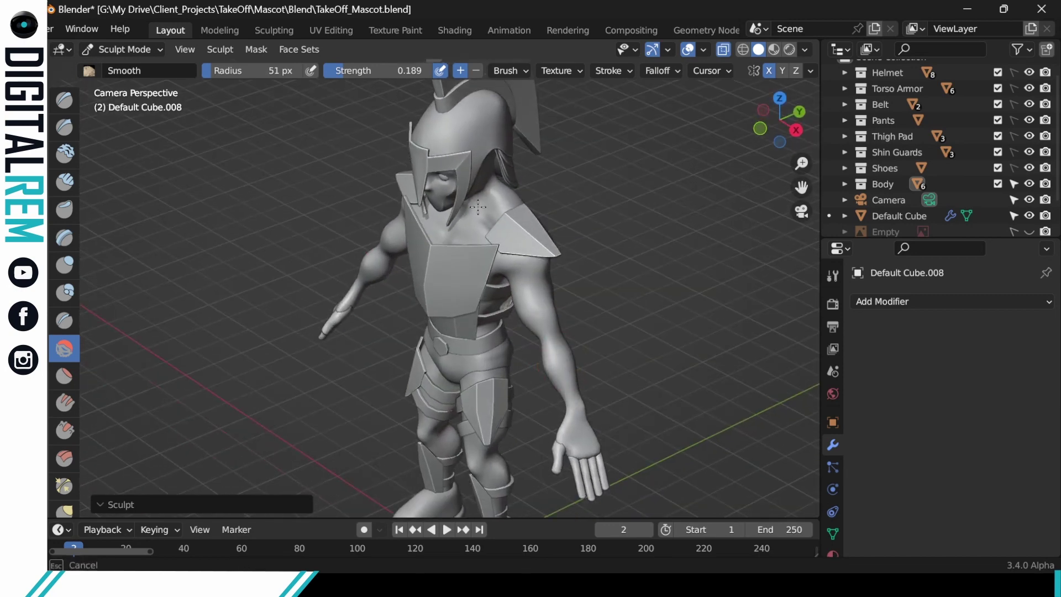
middle_click_drag(478, 192, 506, 244)
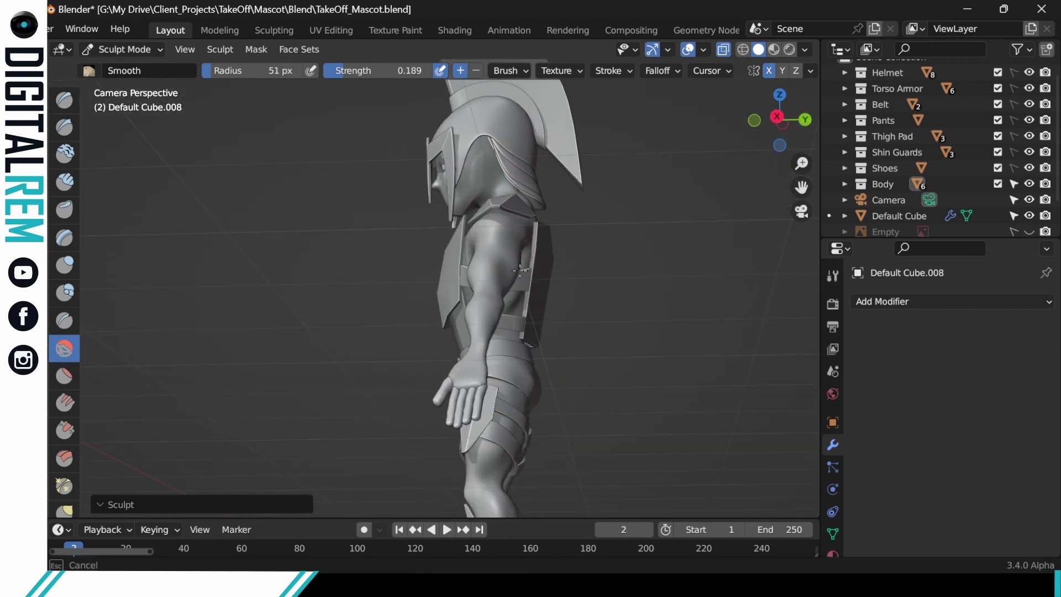
middle_click_drag(517, 283, 532, 362)
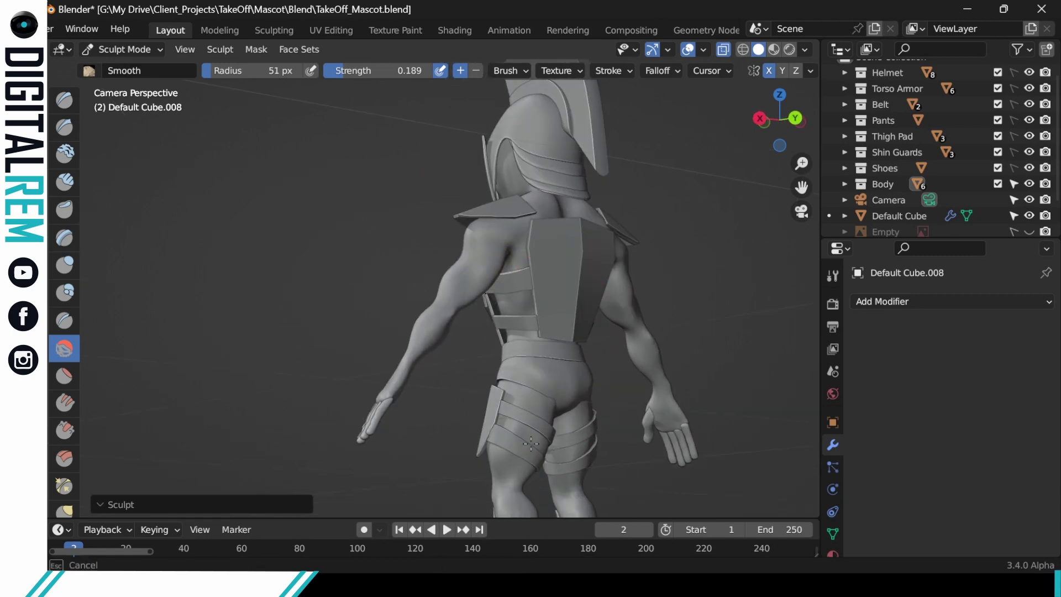
middle_click_drag(521, 488, 578, 303)
Step: Return the body to Object Mode, apply Shade Smooth to it and deselect it
key("ctrl+Tab")
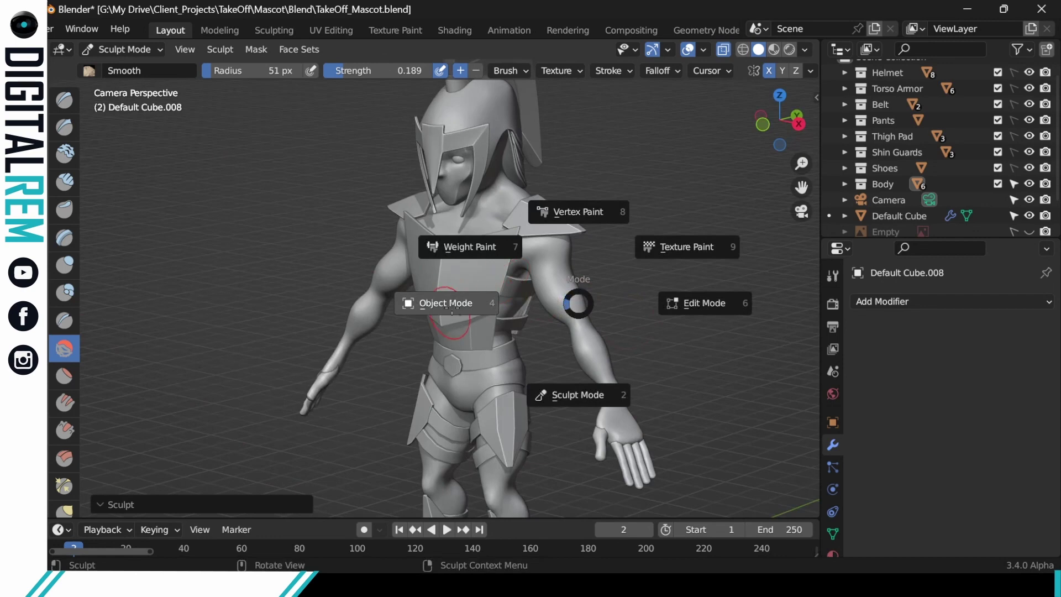
left_click(452, 310)
key("ctrl+Tab")
left_click(449, 217)
key("ctrl+Tab")
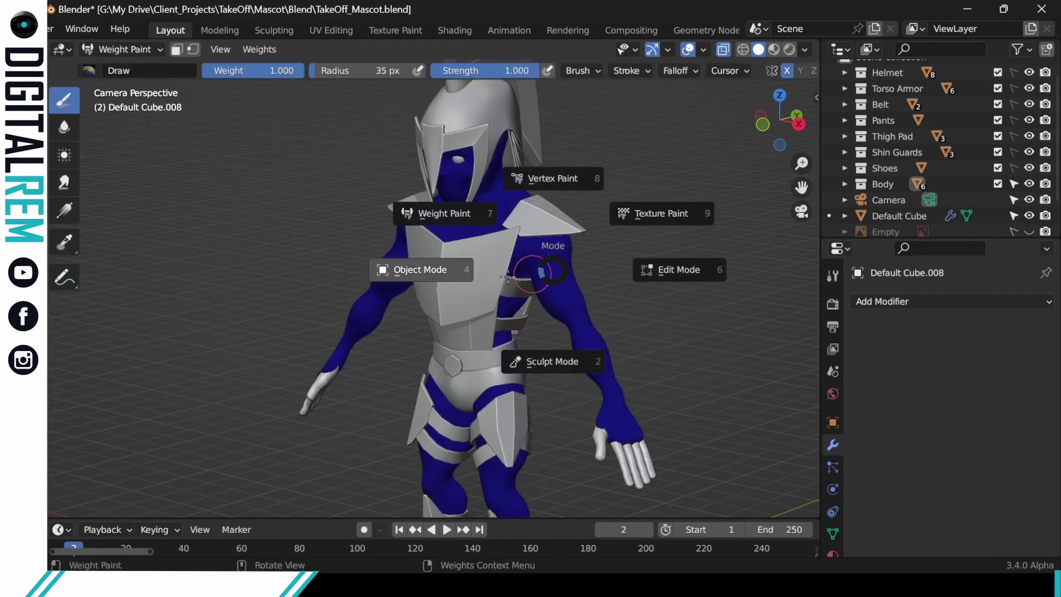
left_click(507, 277)
right_click(557, 267)
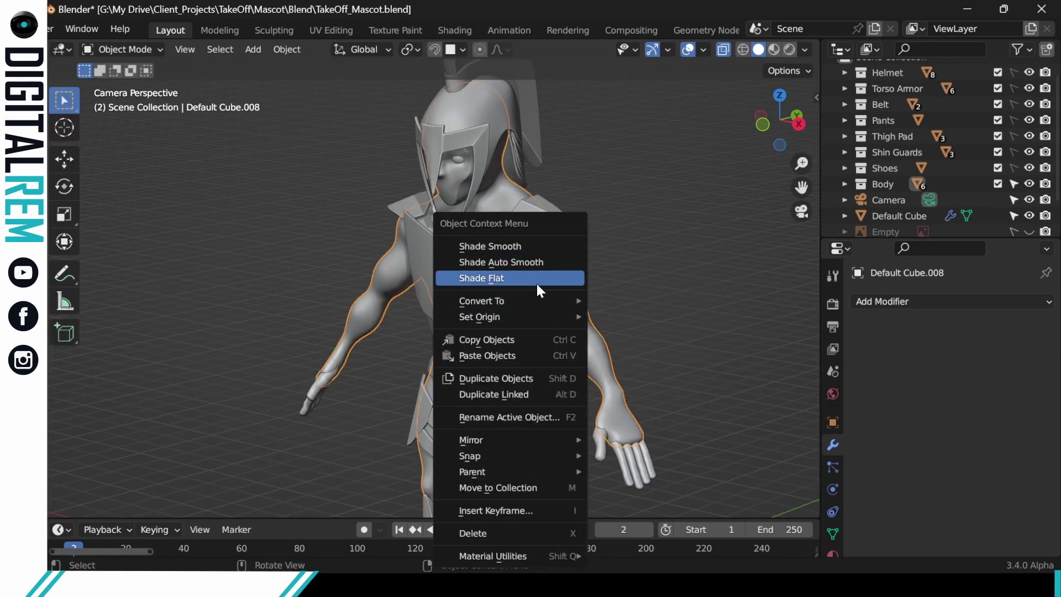
left_click(543, 246)
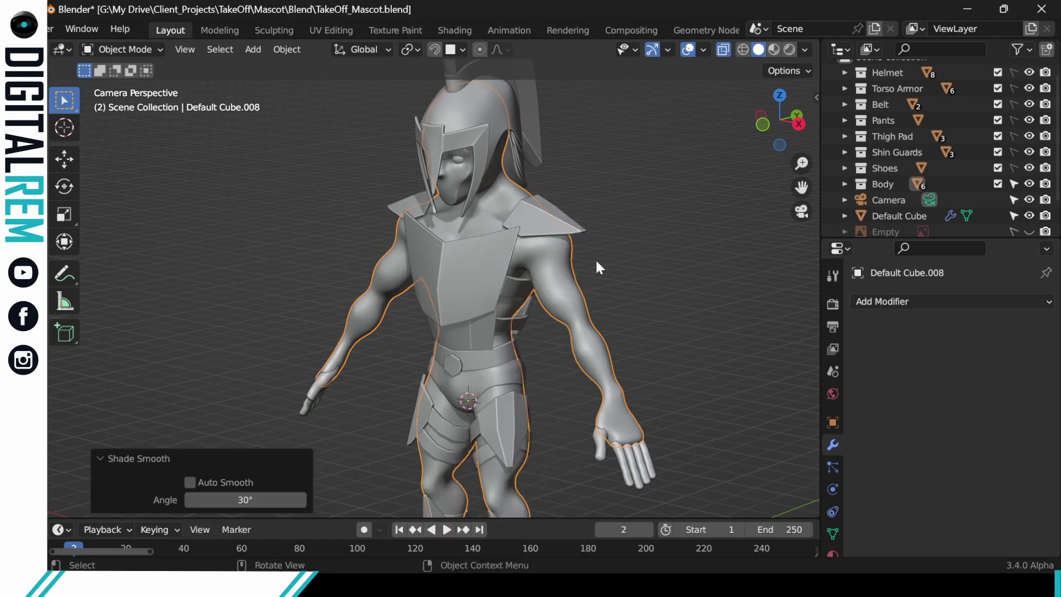
key("ctrl+Tab")
left_click(487, 290)
left_click(637, 230)
Step: Examine the whole mascot and frame the camera on its helmet, torso and arms in a three-quarter view
middle_click_drag(636, 230, 642, 239)
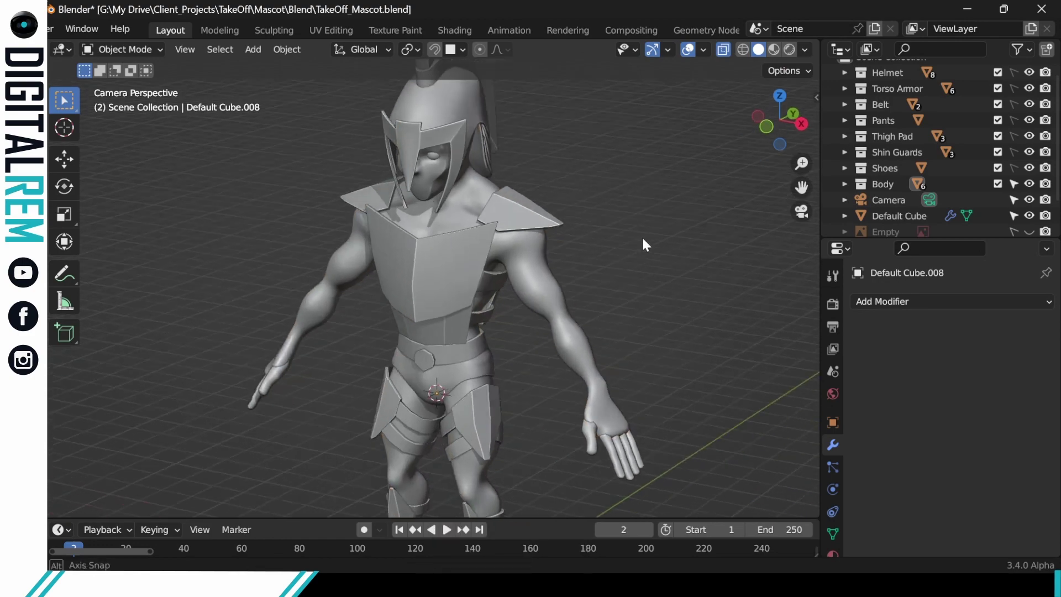
scroll(611, 332, "down", 3)
middle_click_drag(575, 335, 622, 320)
middle_click_drag(611, 365, 603, 203, "shift")
middle_click_drag(410, 193, 462, 231)
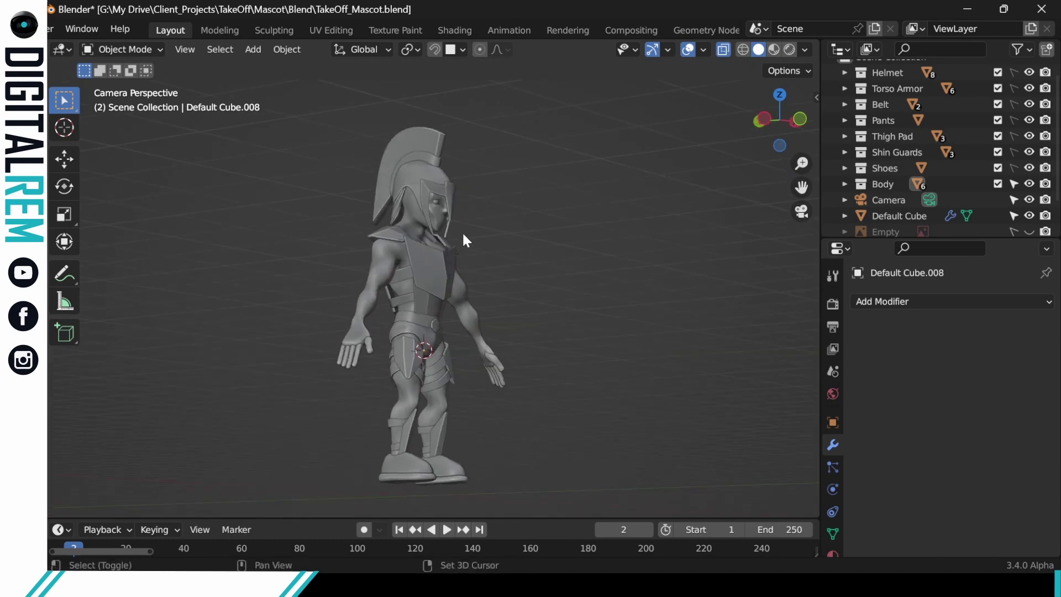
scroll(966, 117, "up", 1)
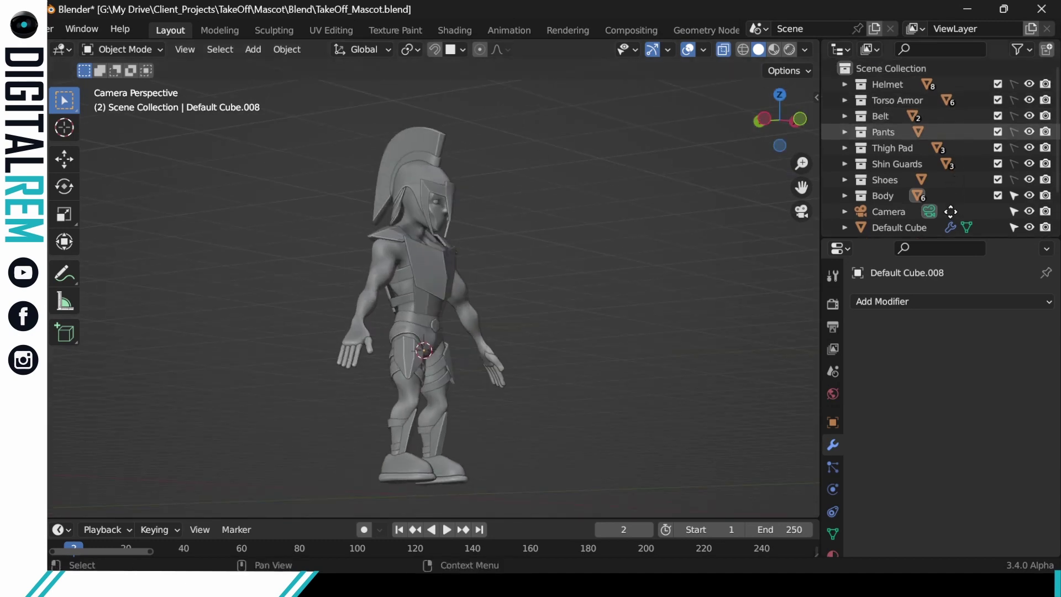
scroll(953, 151, "down", 3)
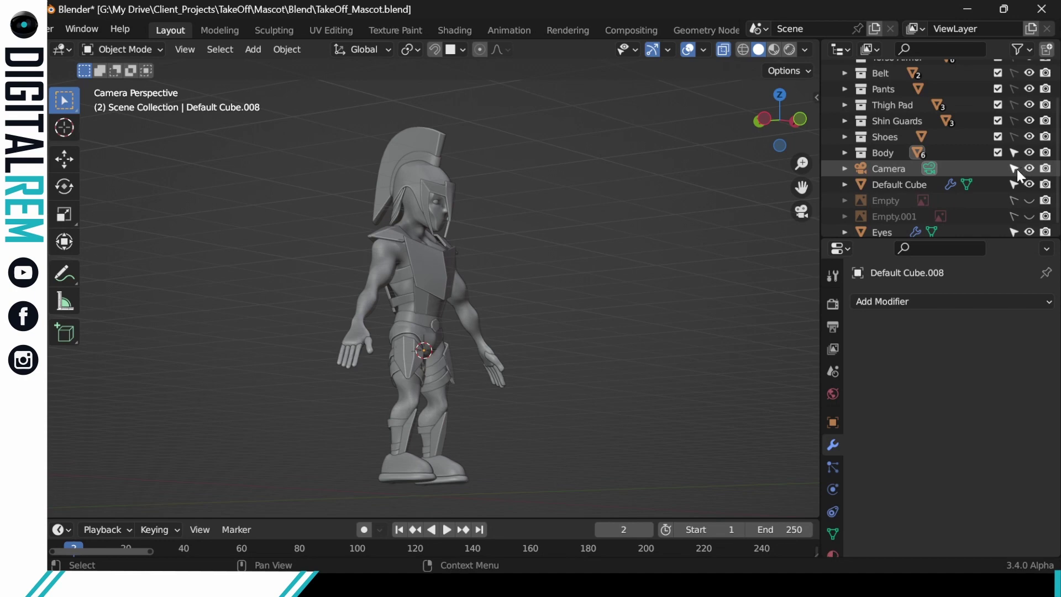
middle_click_drag(601, 227, 571, 236)
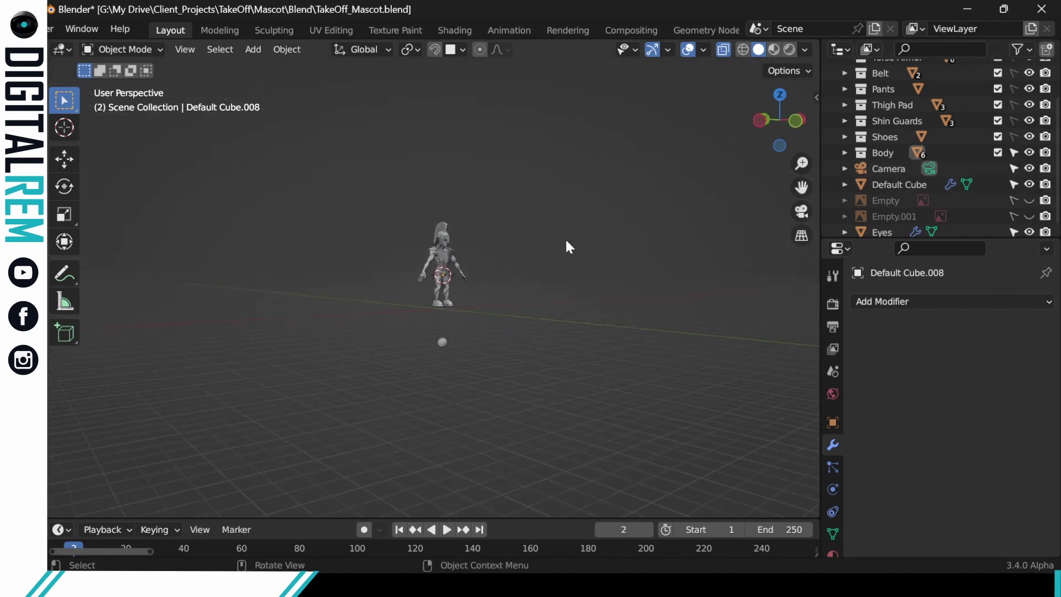
key("KP_0")
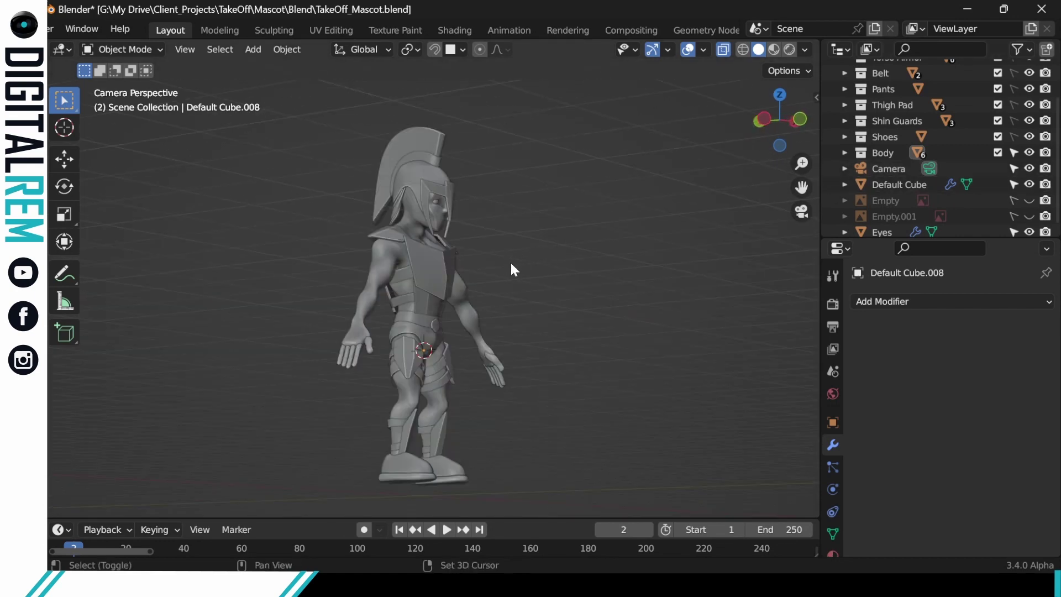
middle_click_drag(511, 263, 483, 319, "shift")
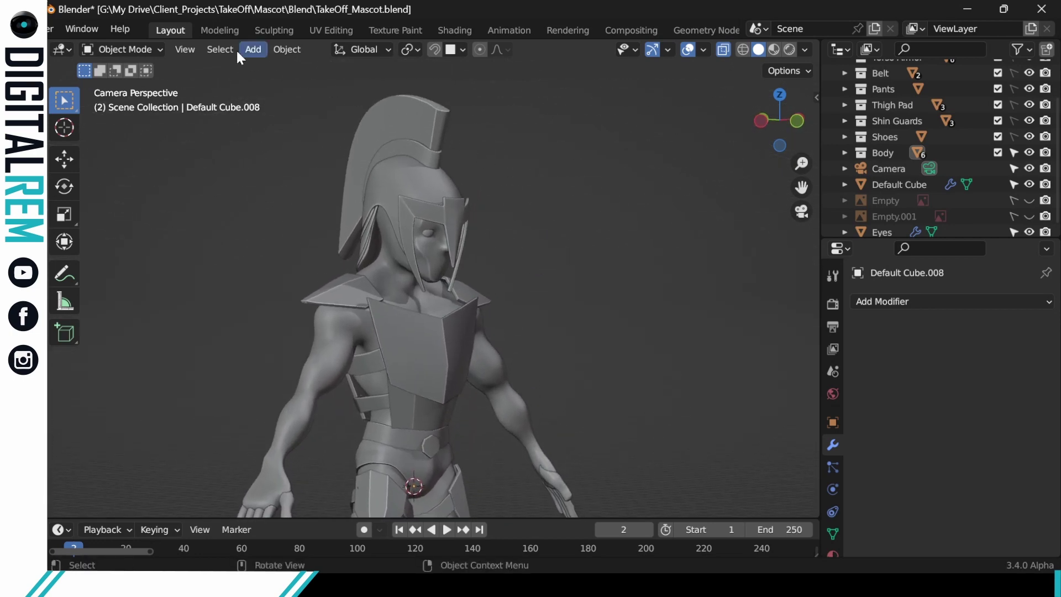
Step: Start a still image render of the mascot from the current camera view
scroll(234, 25, "up", 5)
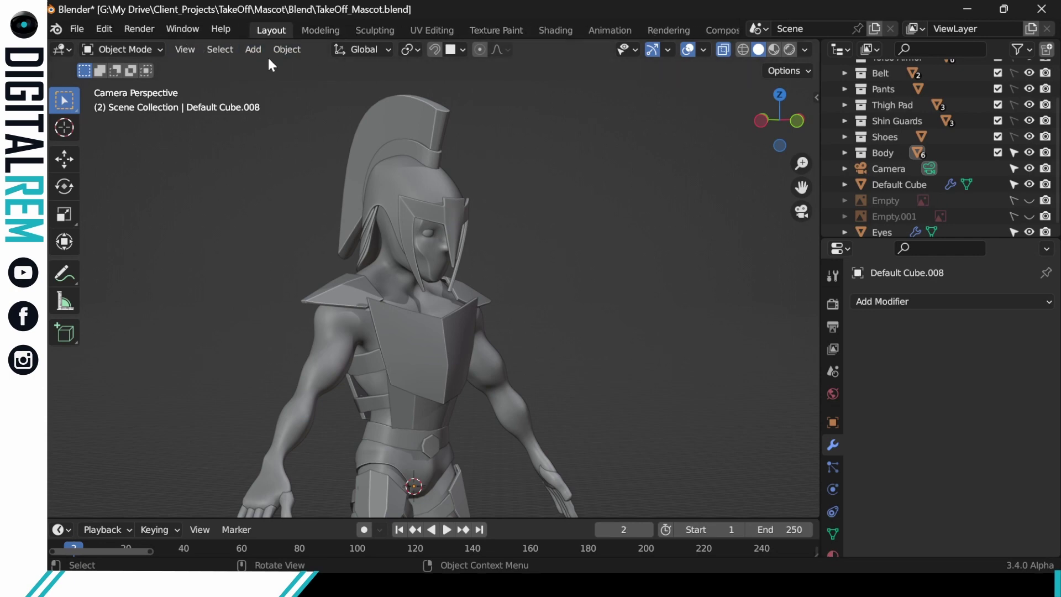
left_click(182, 29)
left_click(149, 32)
left_click(151, 32)
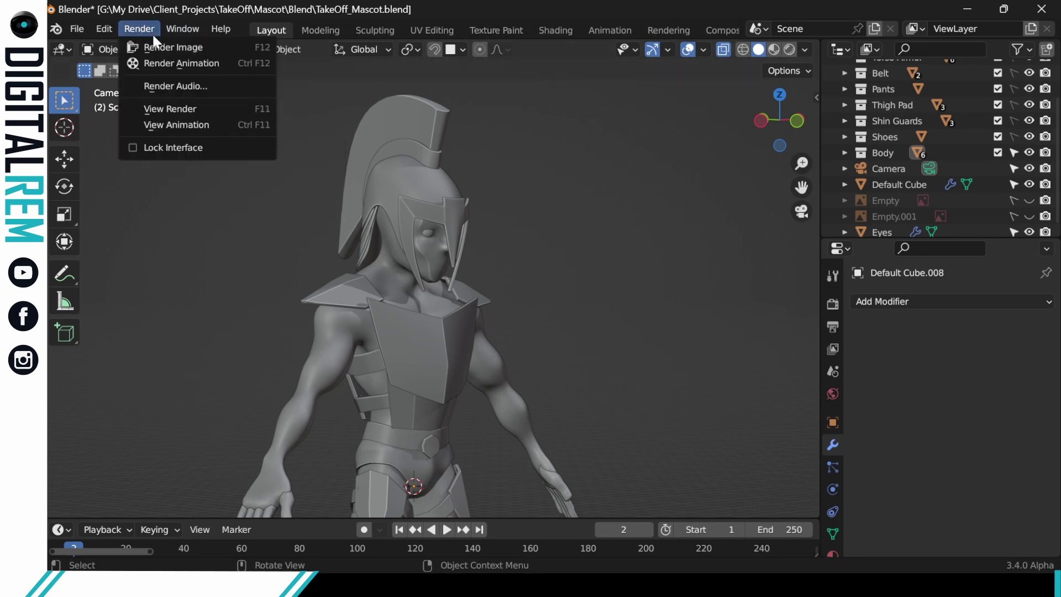
left_click(173, 49)
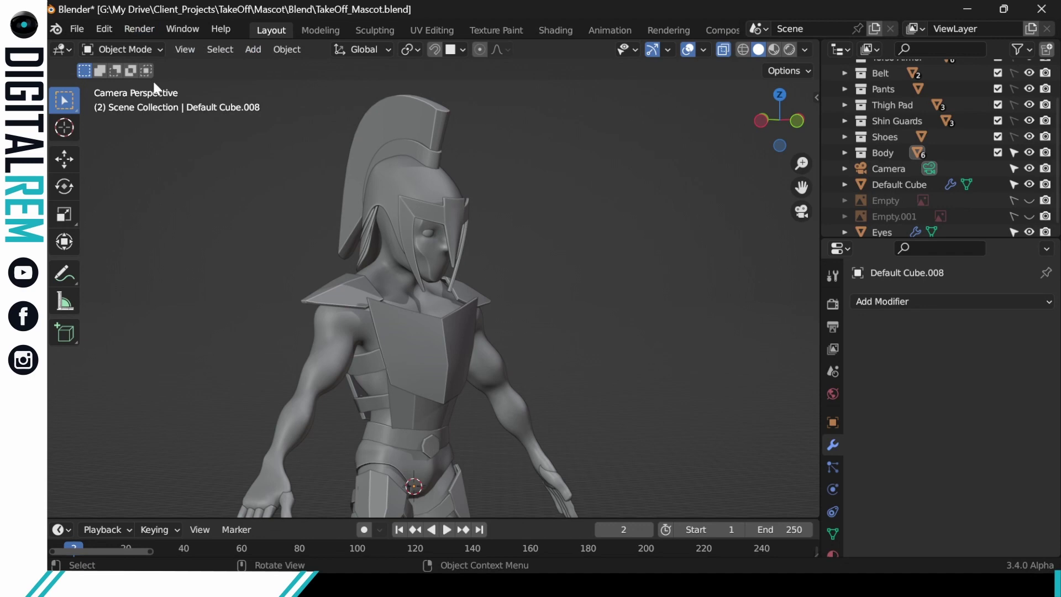